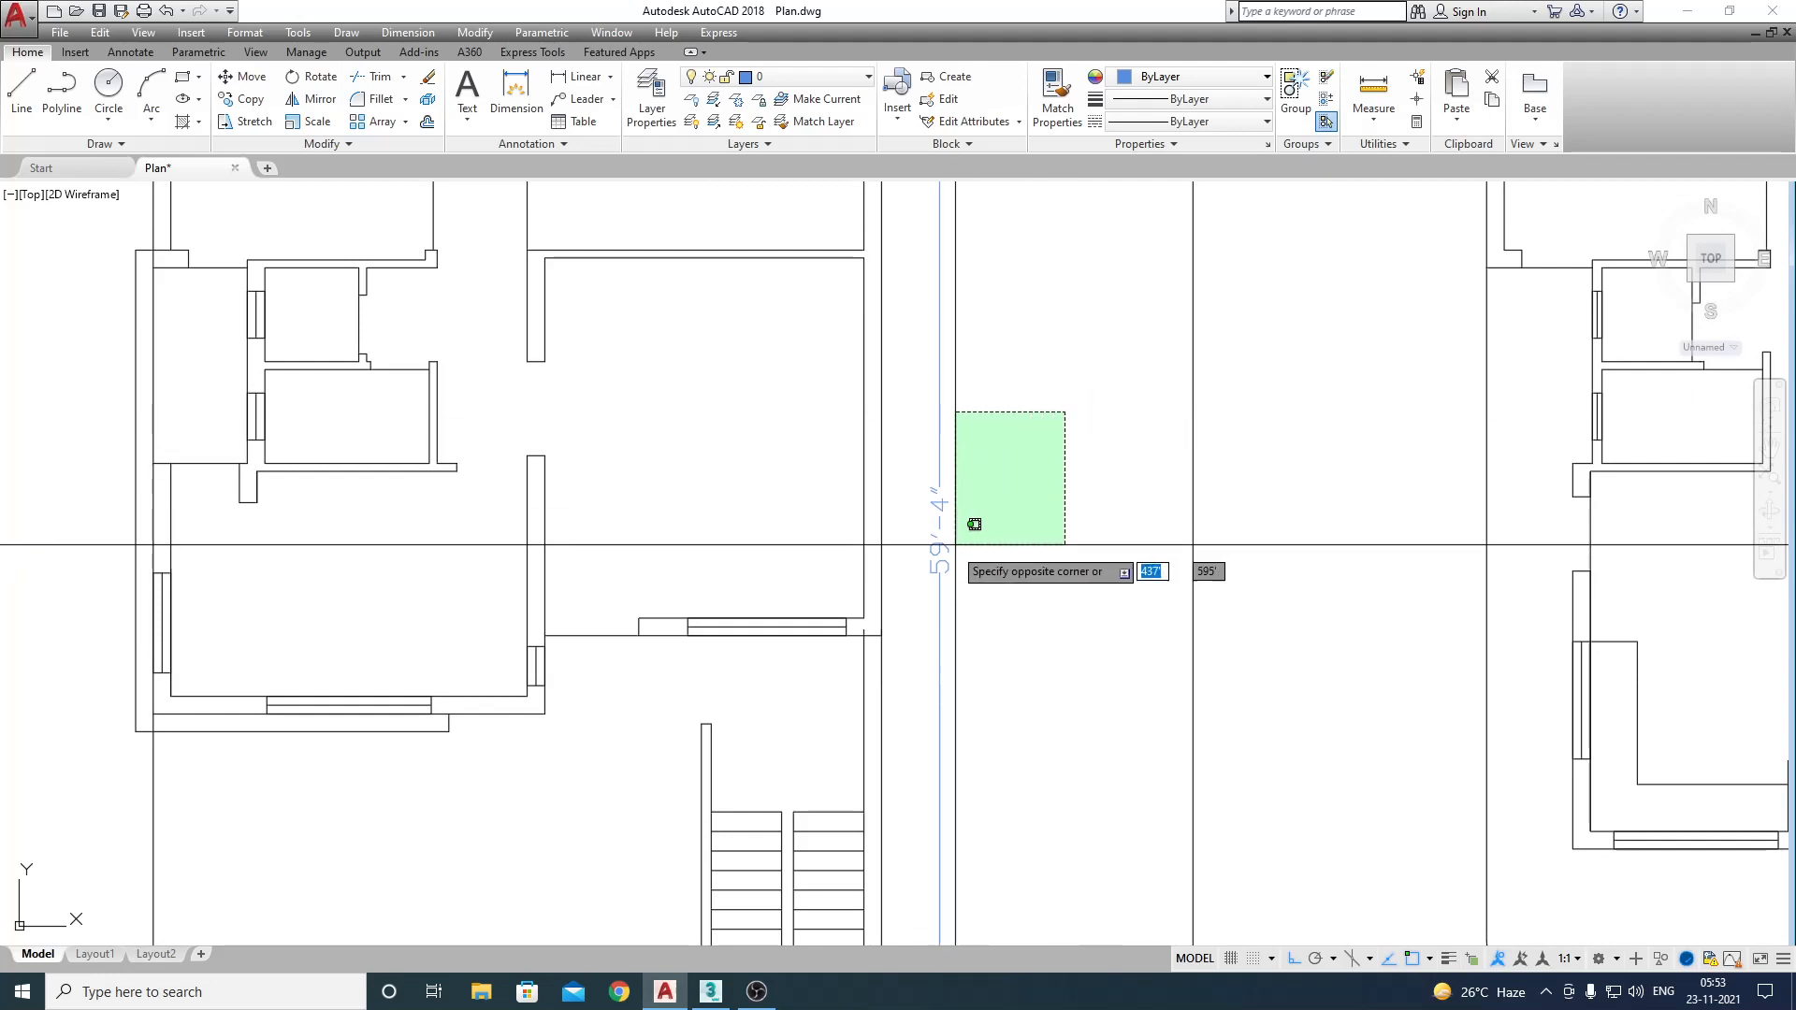
Step: Examine the two side-by-side floor plans, including their room layouts, staircases and plot boundaries
click(937, 566)
scroll(937, 566, down, 5)
scroll(936, 435, up, 2)
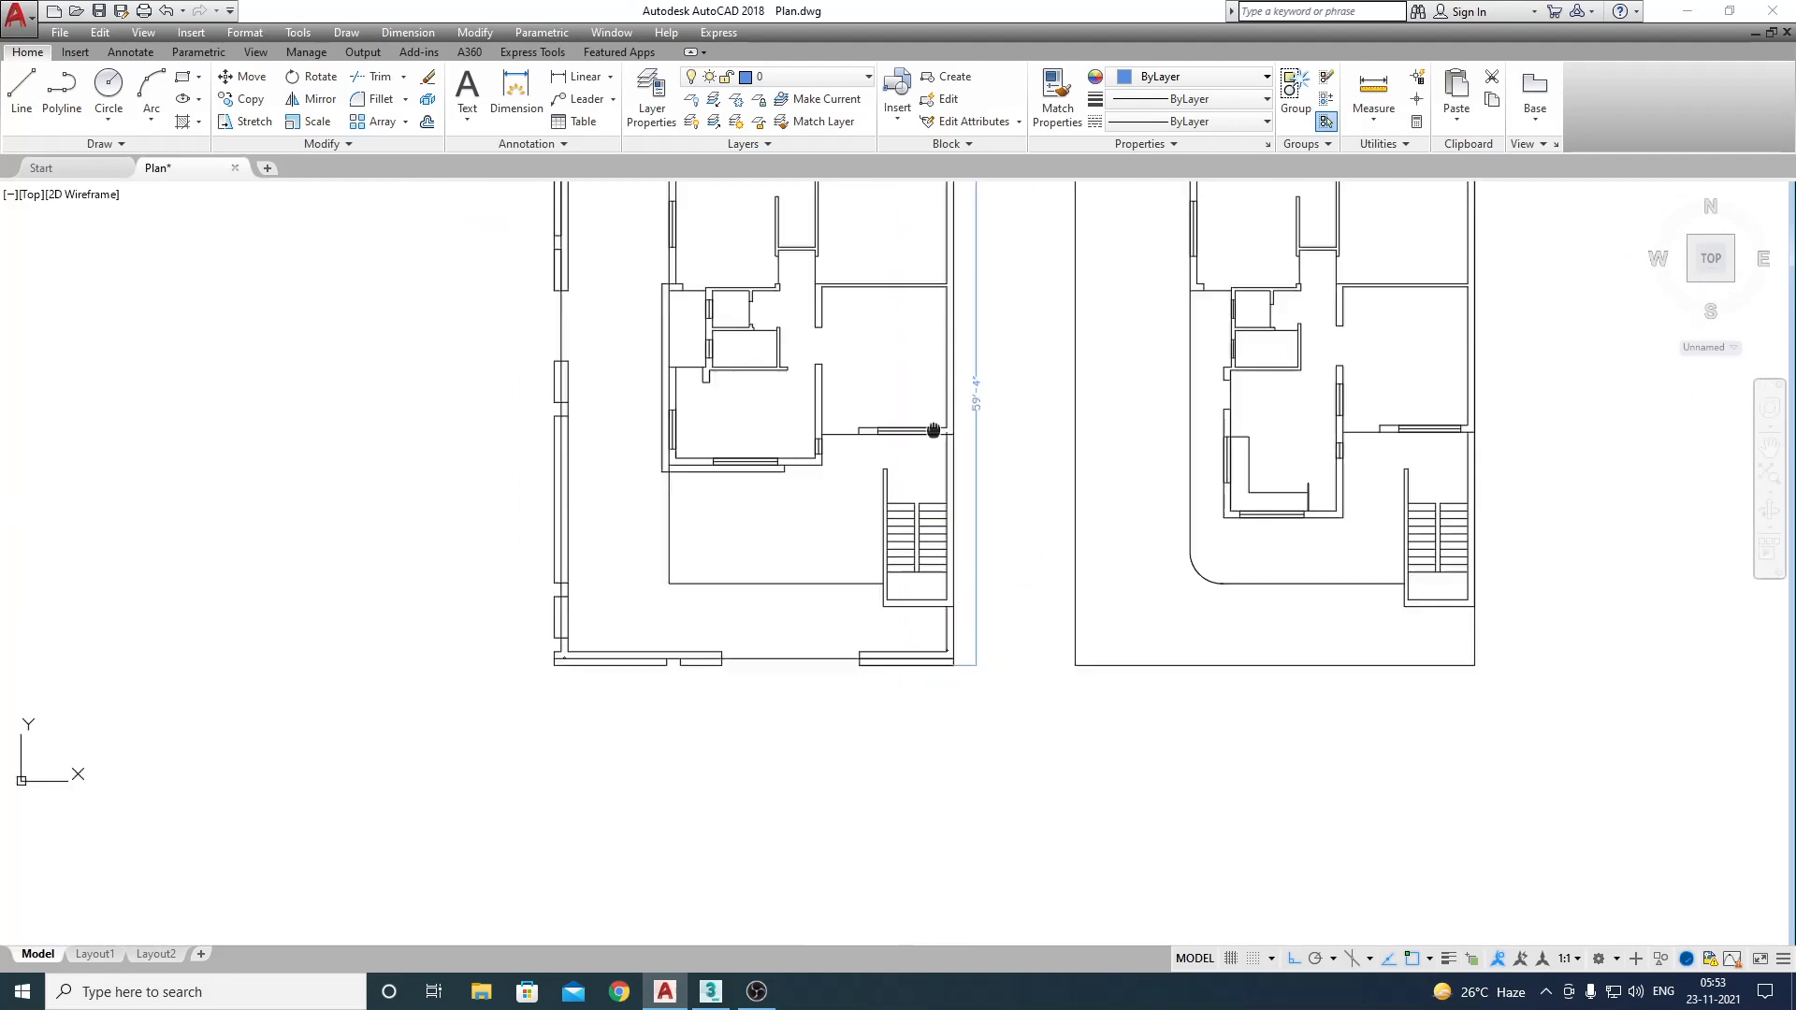
scroll(982, 521, down, 2)
middle_drag(854, 777, 854, 702)
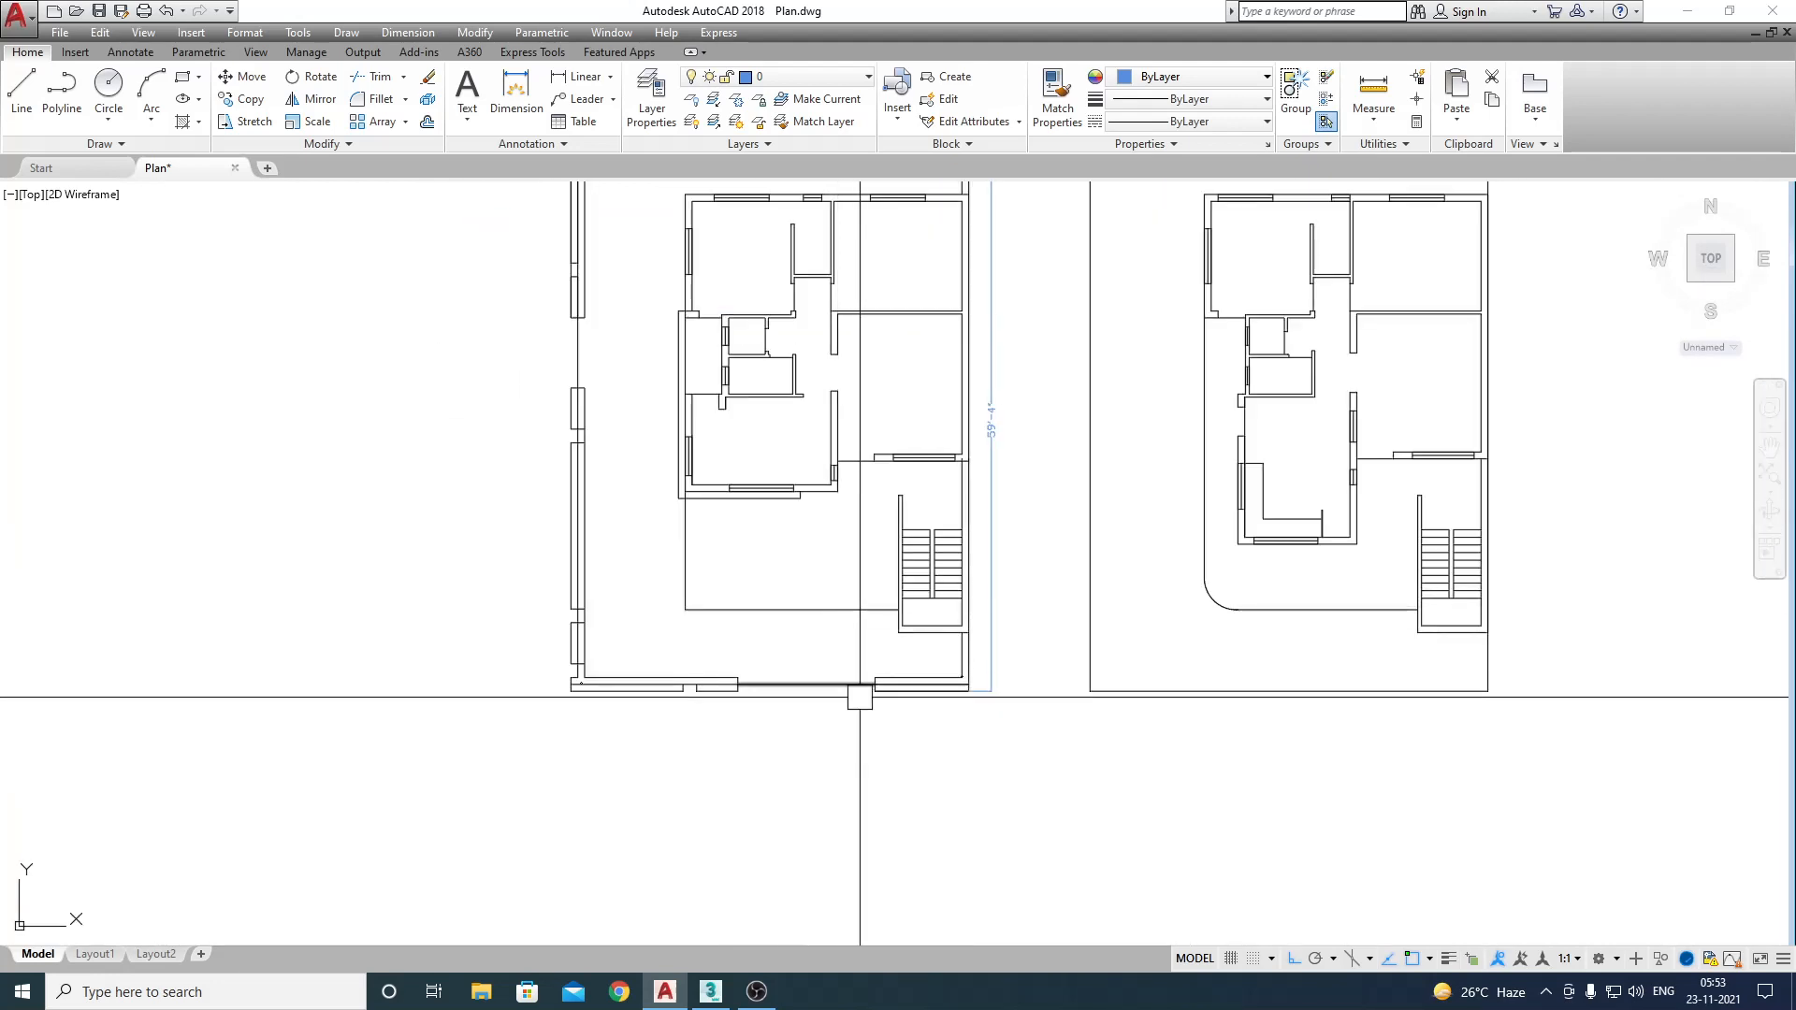
click(856, 767)
scroll(689, 305, down, 3)
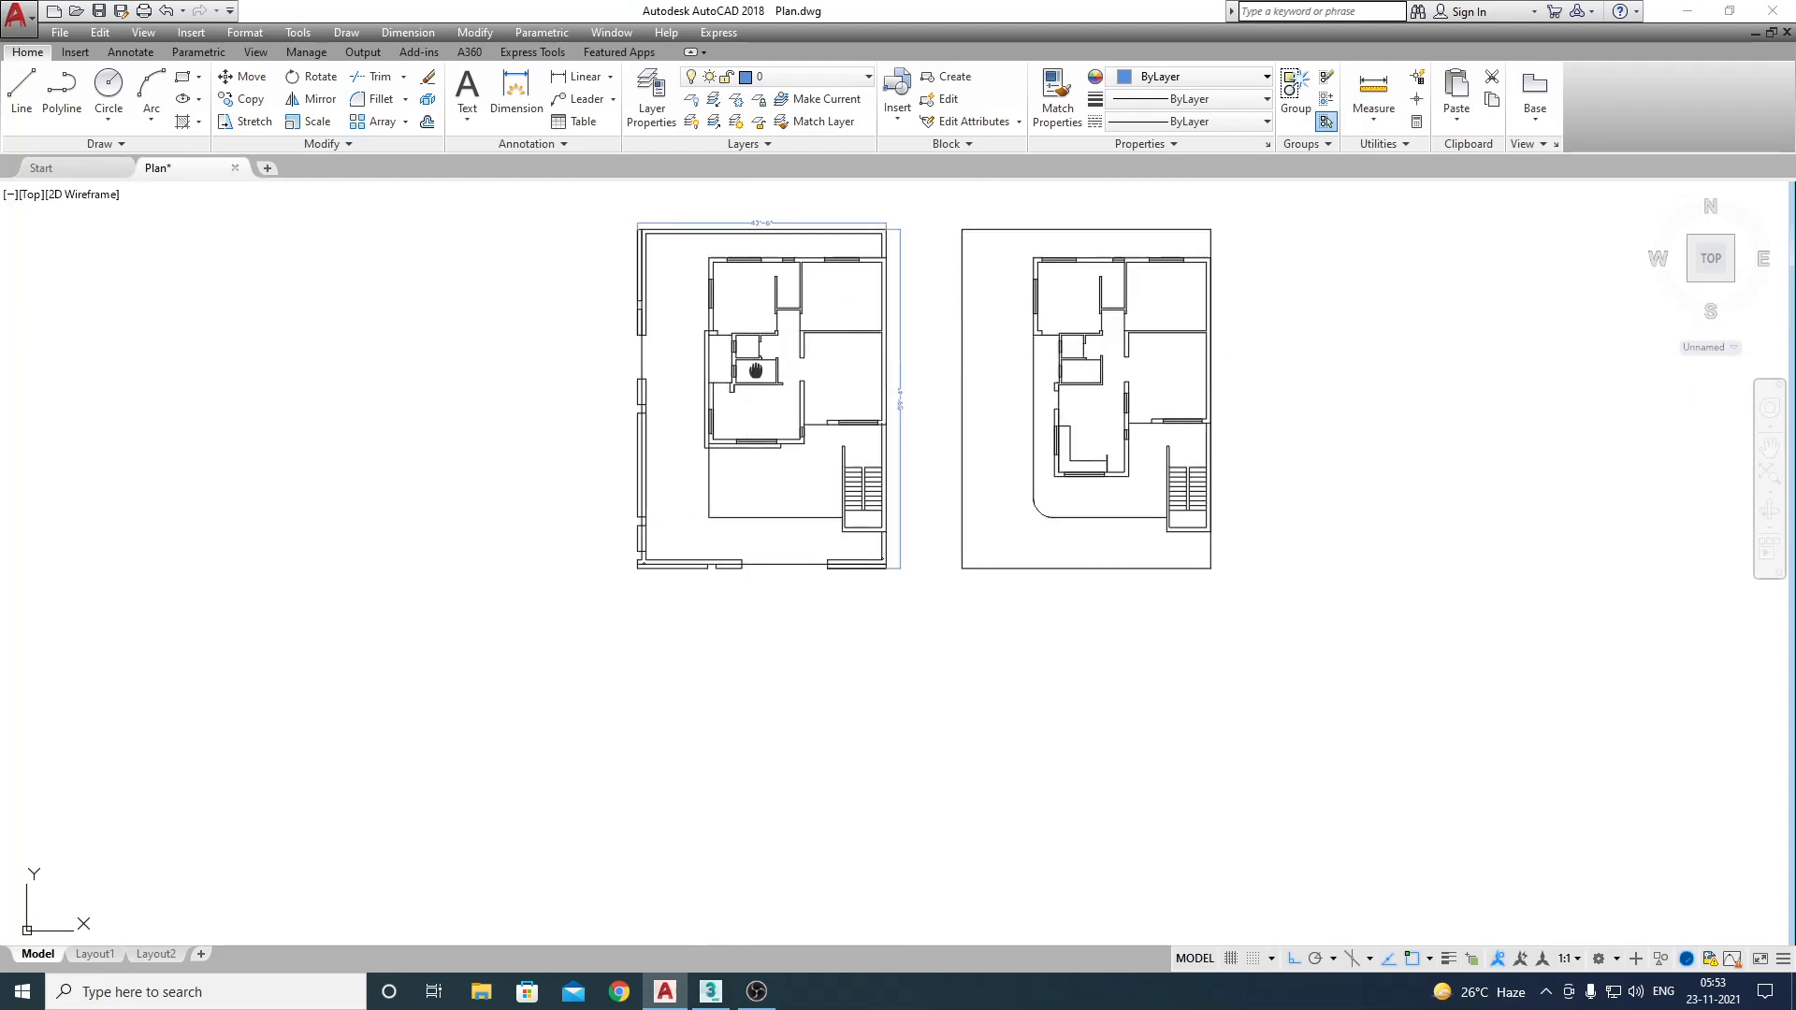
key(Escape)
click(963, 368)
key(Escape)
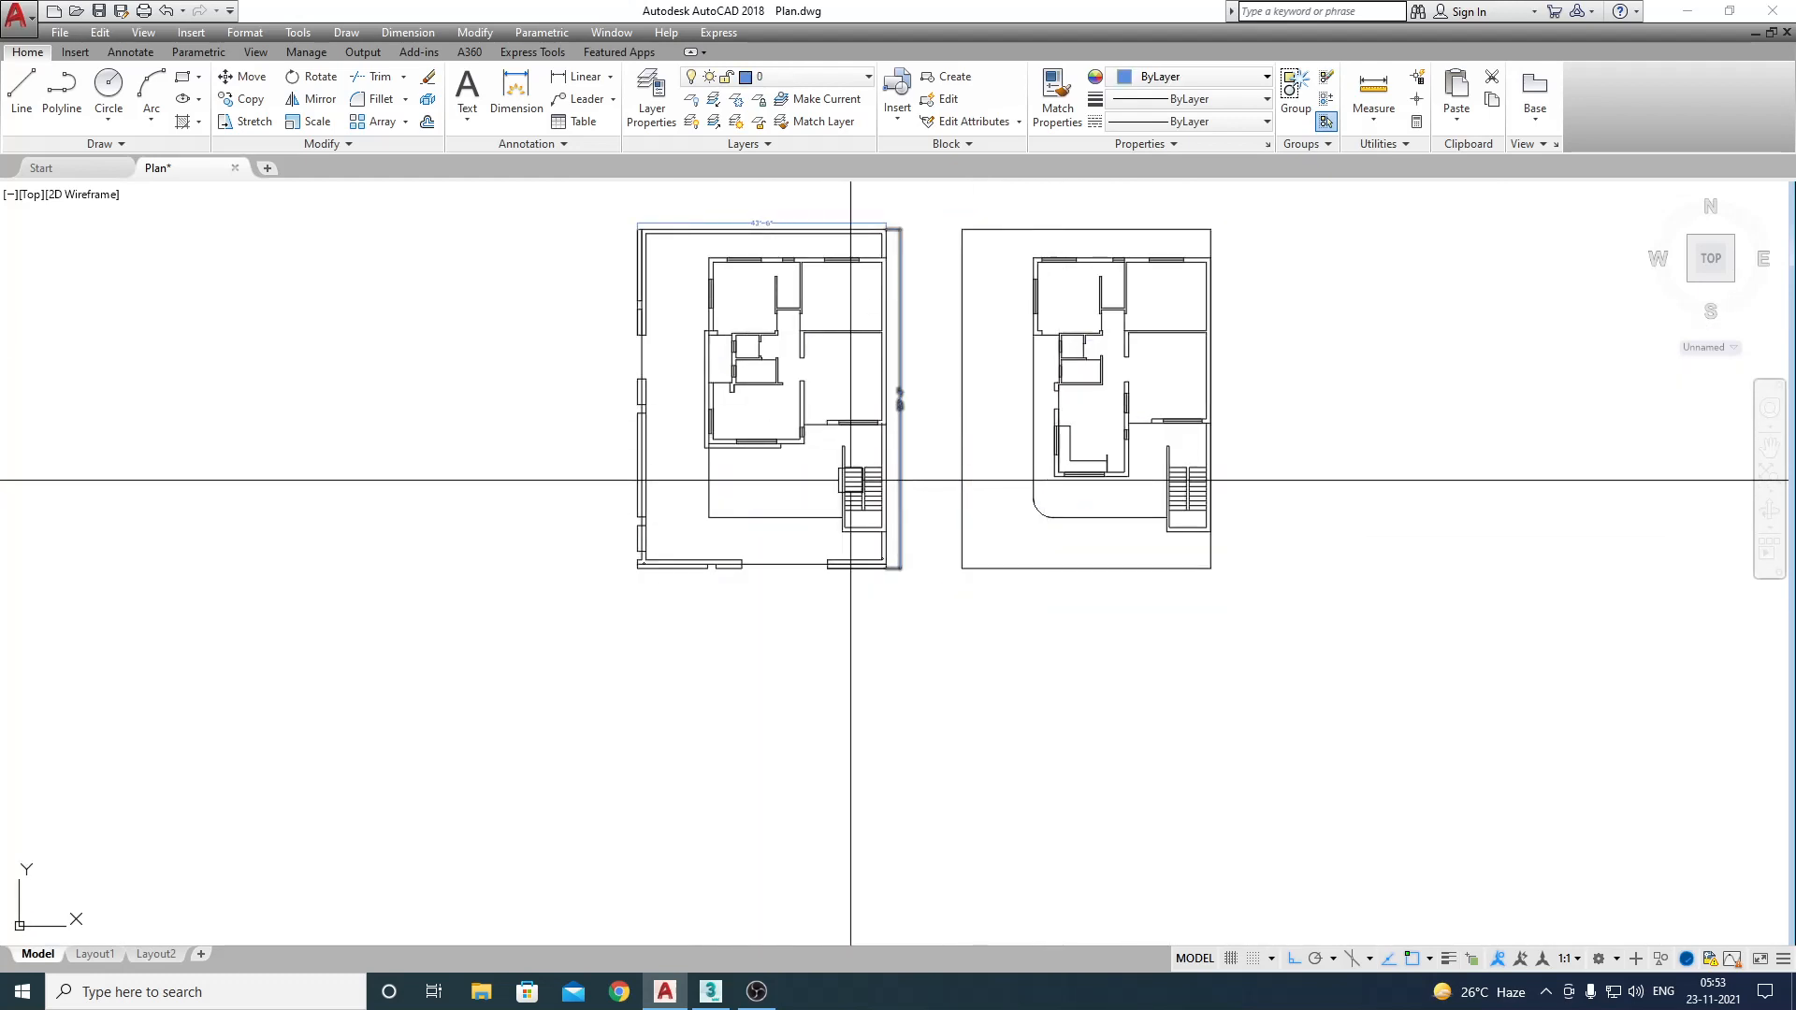
scroll(889, 458, up, 4)
middle_drag(796, 535, 861, 524)
scroll(1020, 598, down, 2)
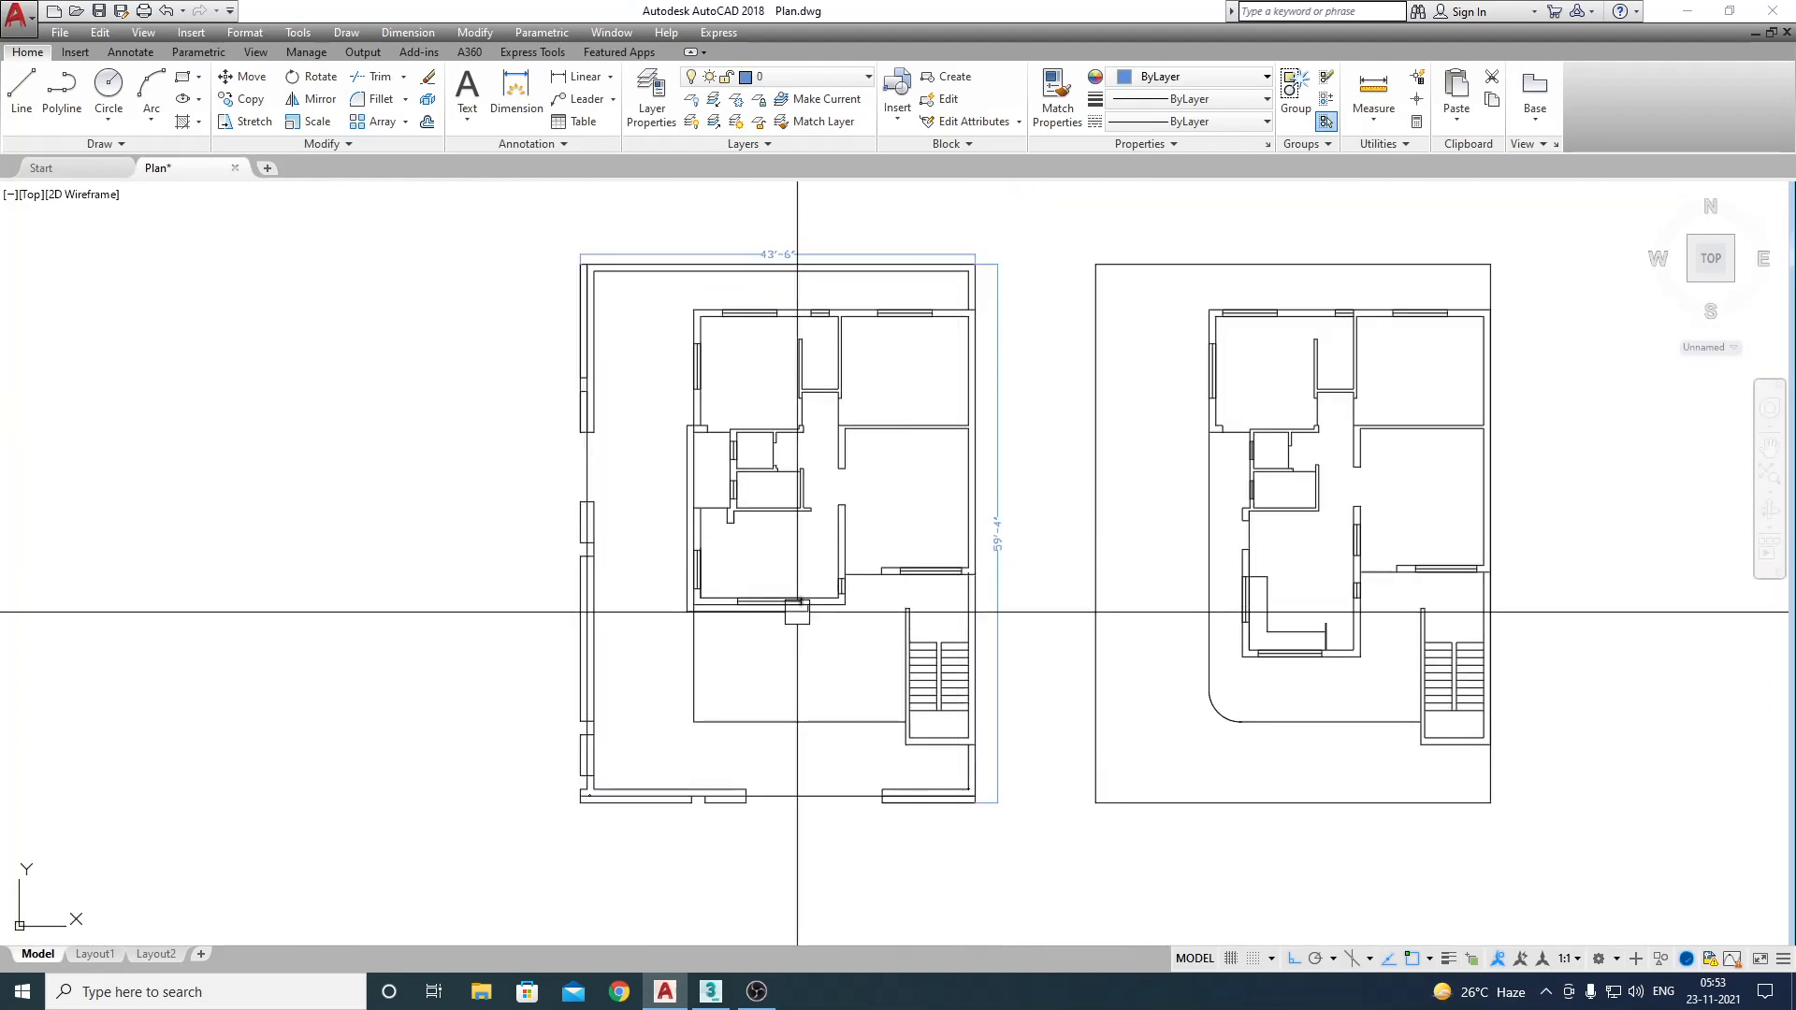
scroll(973, 598, up, 2)
scroll(964, 593, down, 4)
scroll(965, 593, up, 3)
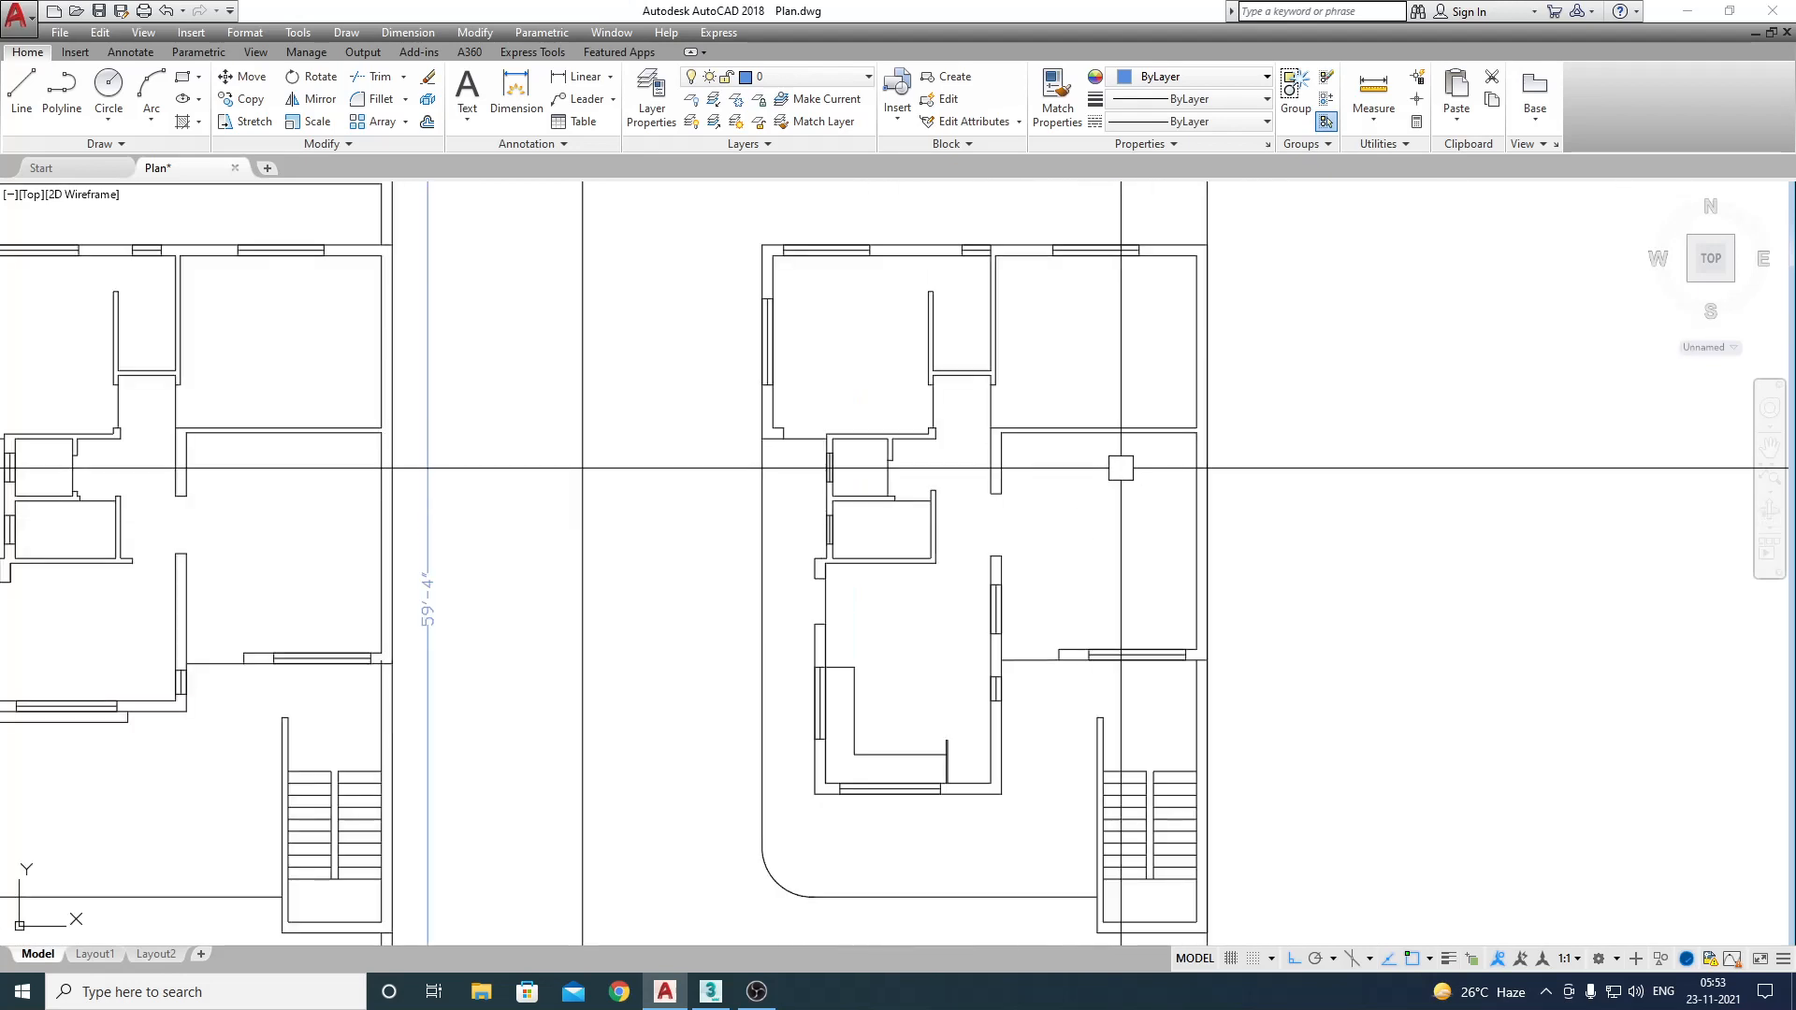
scroll(1074, 549, down, 3)
scroll(1216, 618, up, 2)
scroll(1216, 626, up, 4)
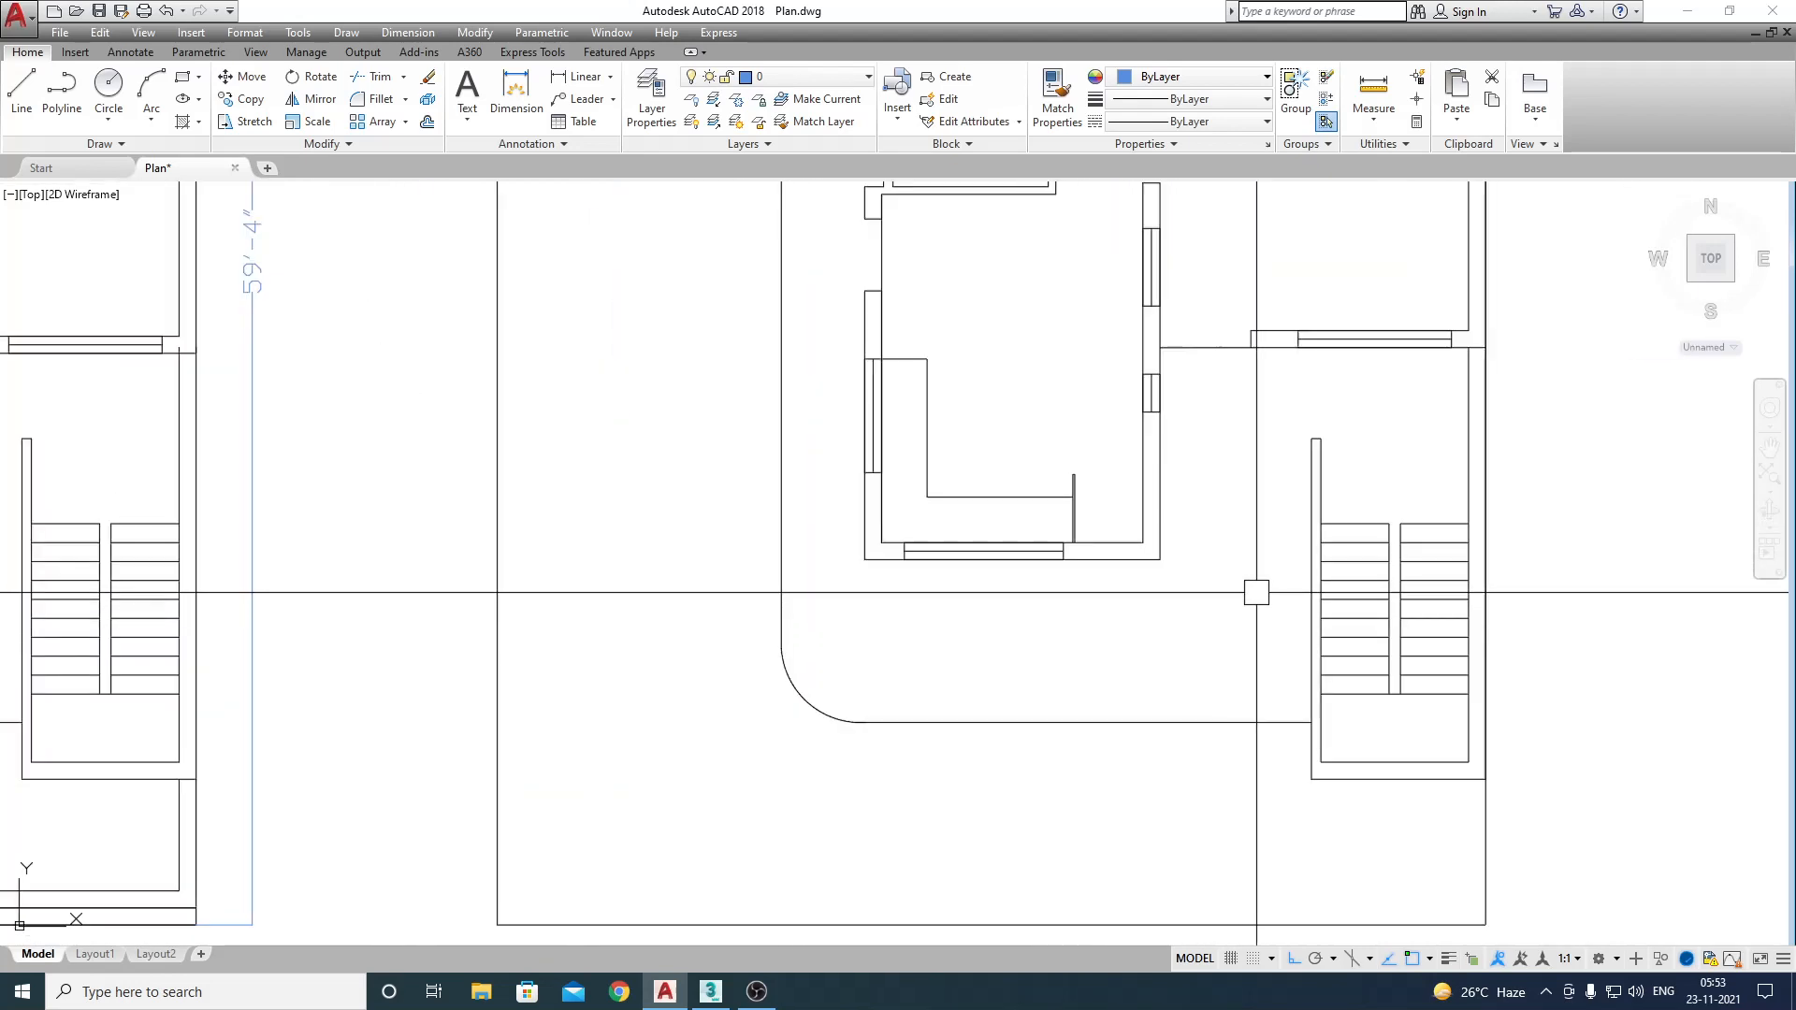
click(1283, 436)
scroll(803, 603, down, 5)
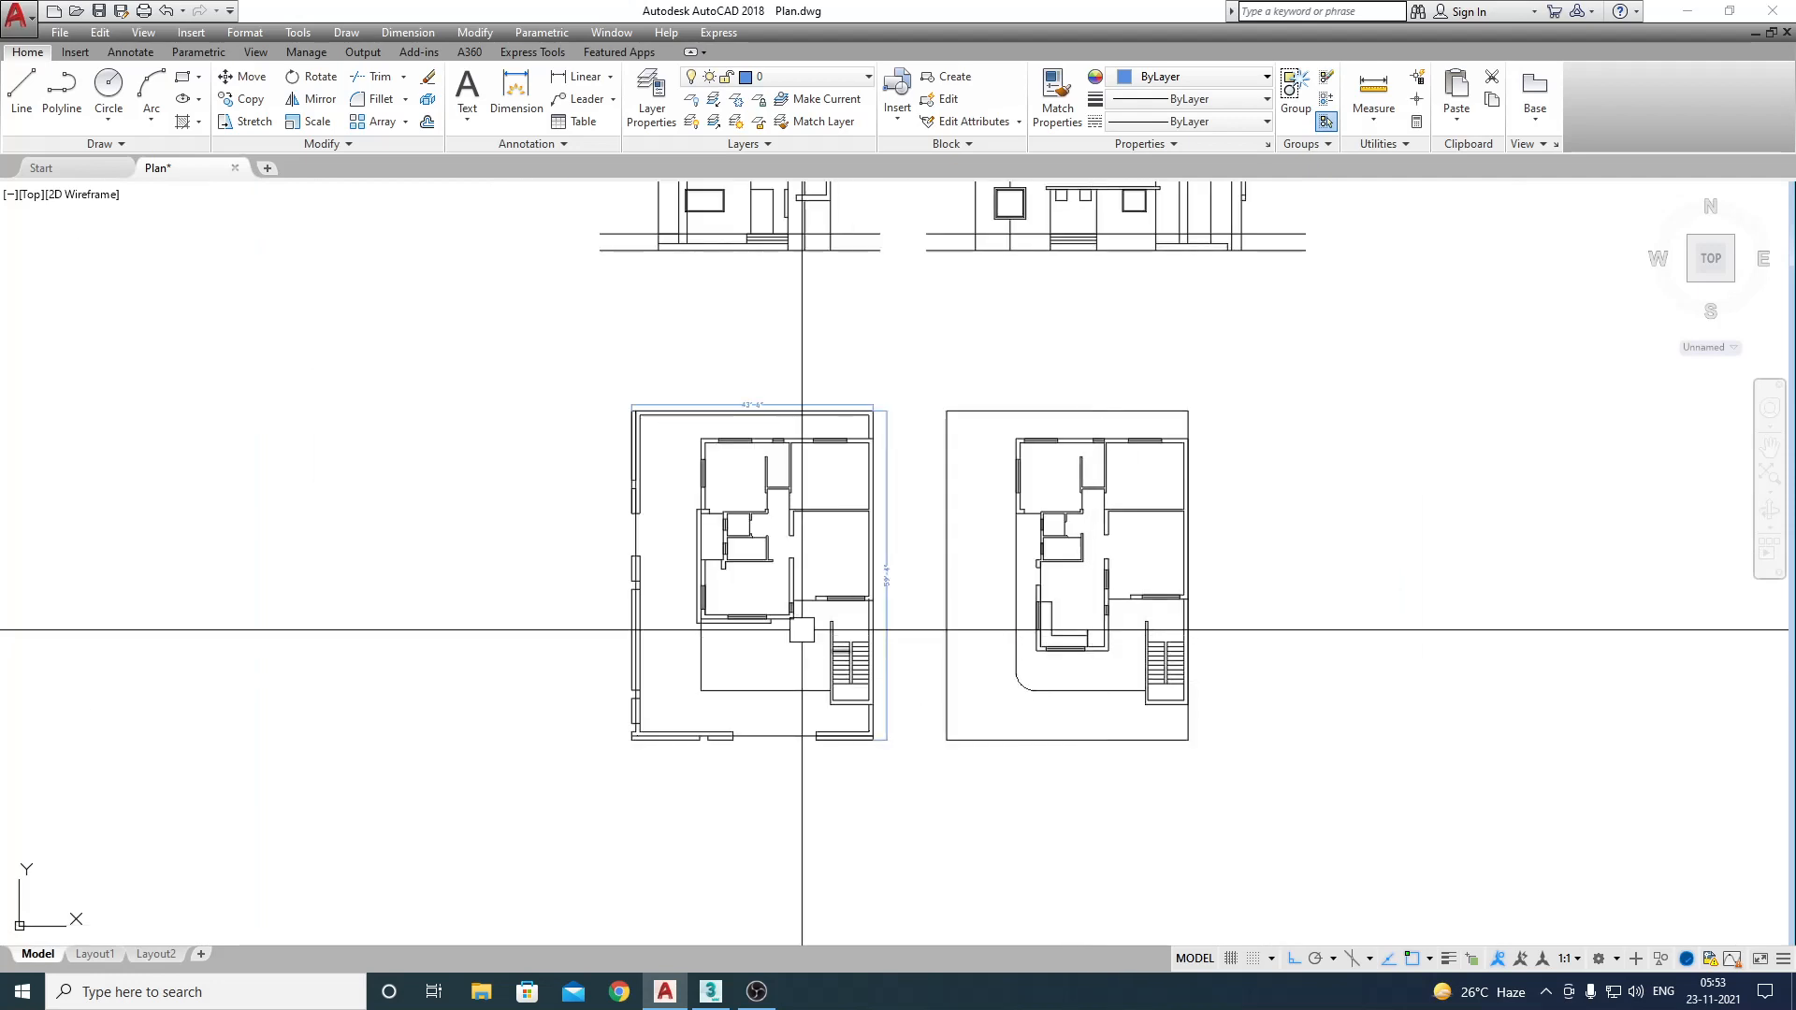
scroll(935, 609, up, 4)
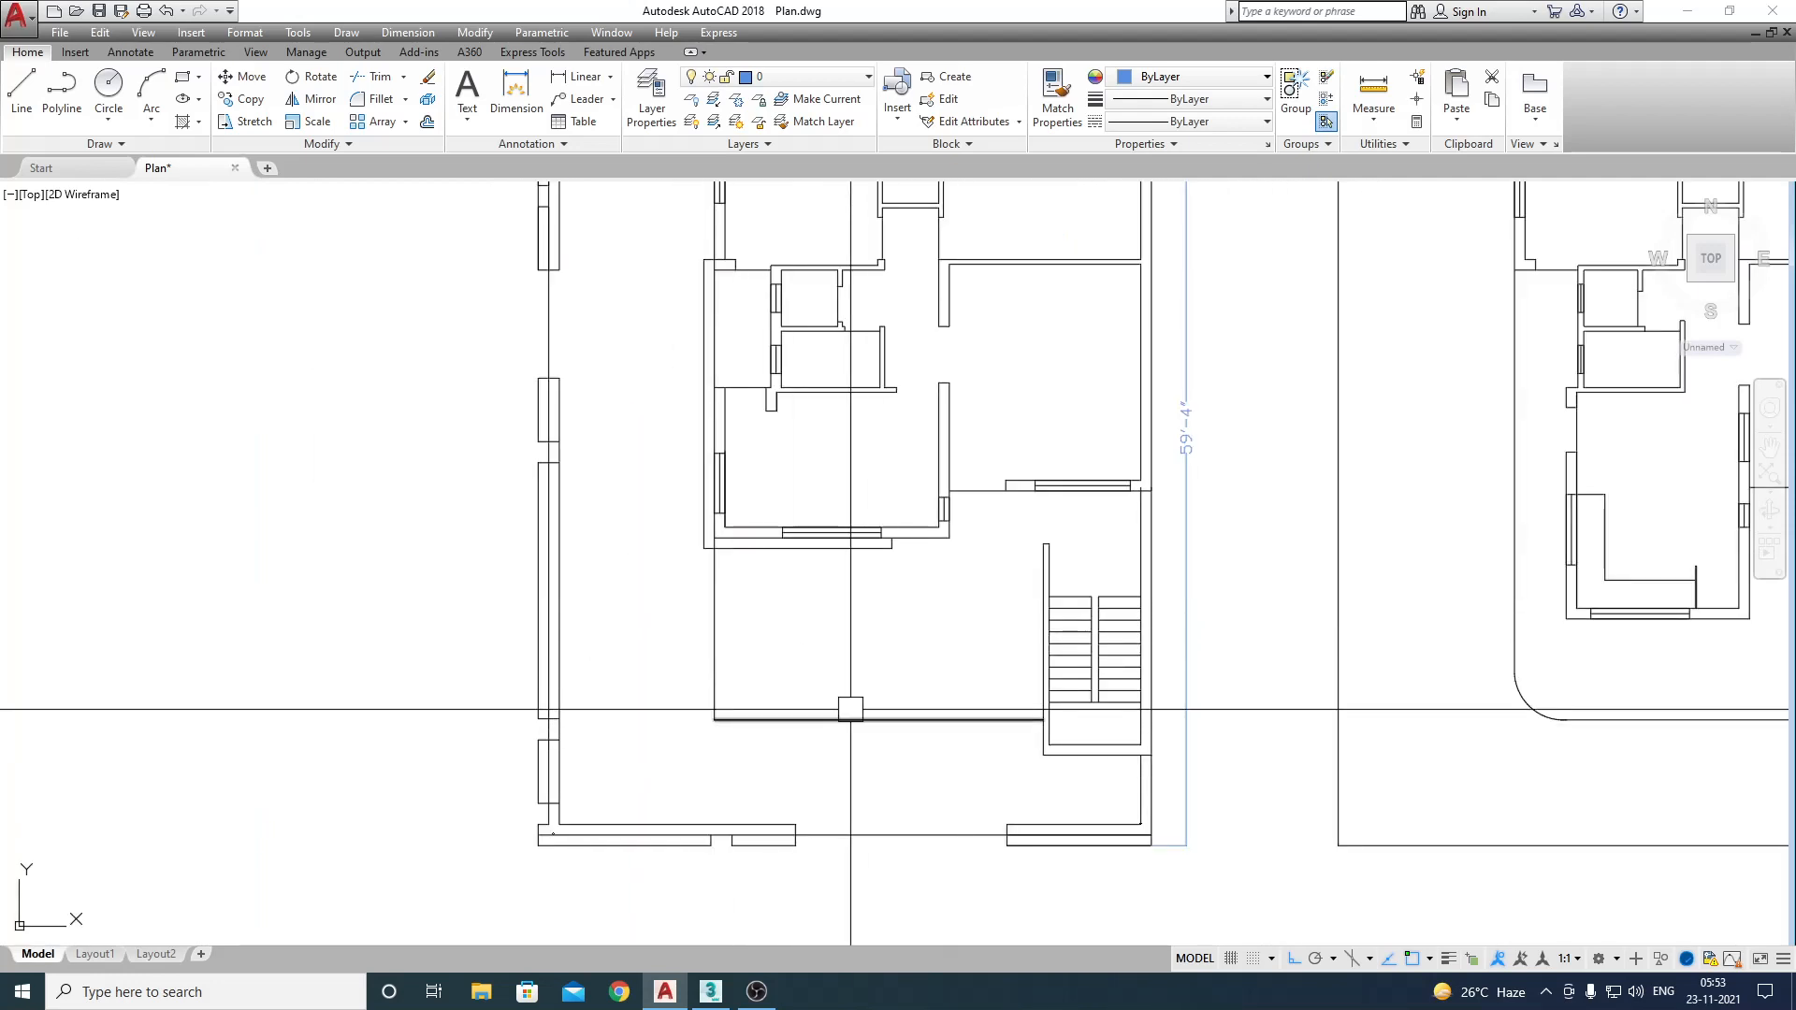
scroll(850, 709, down, 5)
Step: Examine the two building elevations above the floor plans, along with the overall drawing layout
middle_drag(1014, 629, 954, 630)
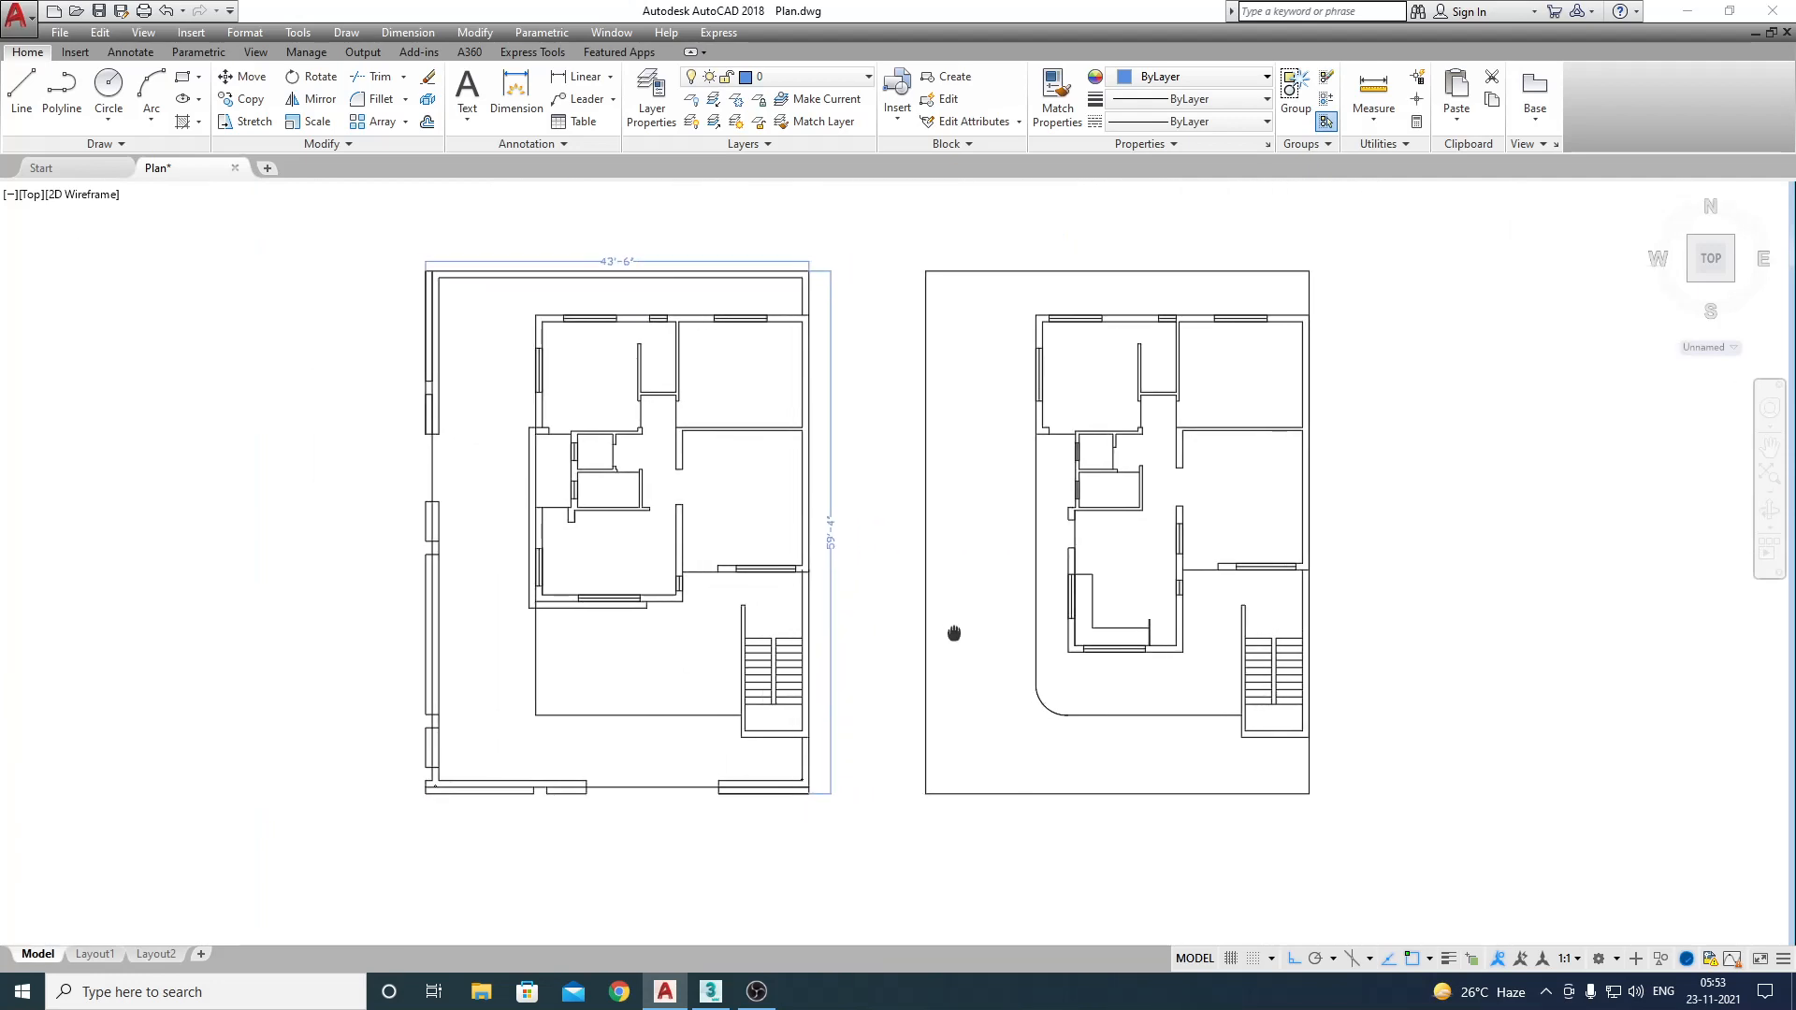
scroll(963, 473, down, 2)
middle_drag(963, 474, 968, 637)
scroll(722, 300, up, 2)
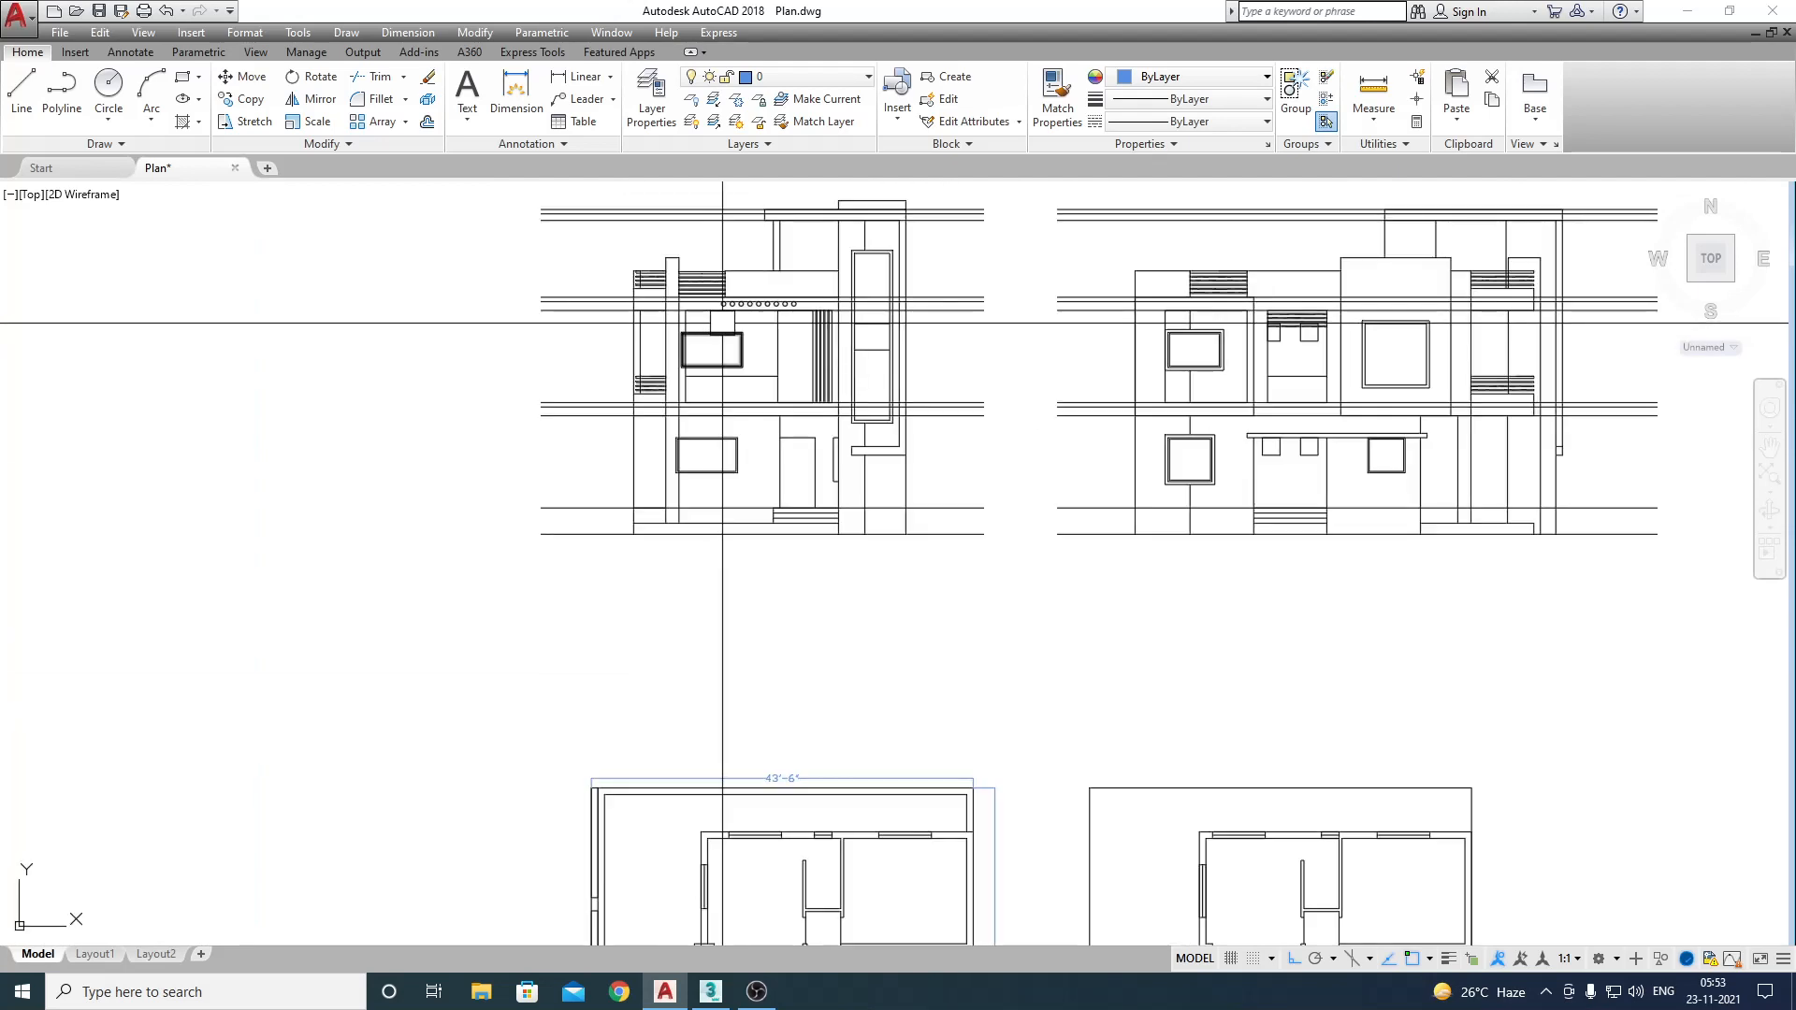
scroll(802, 521, down, 2)
click(722, 400)
key(Escape)
middle_drag(1447, 339, 1035, 406)
click(1163, 228)
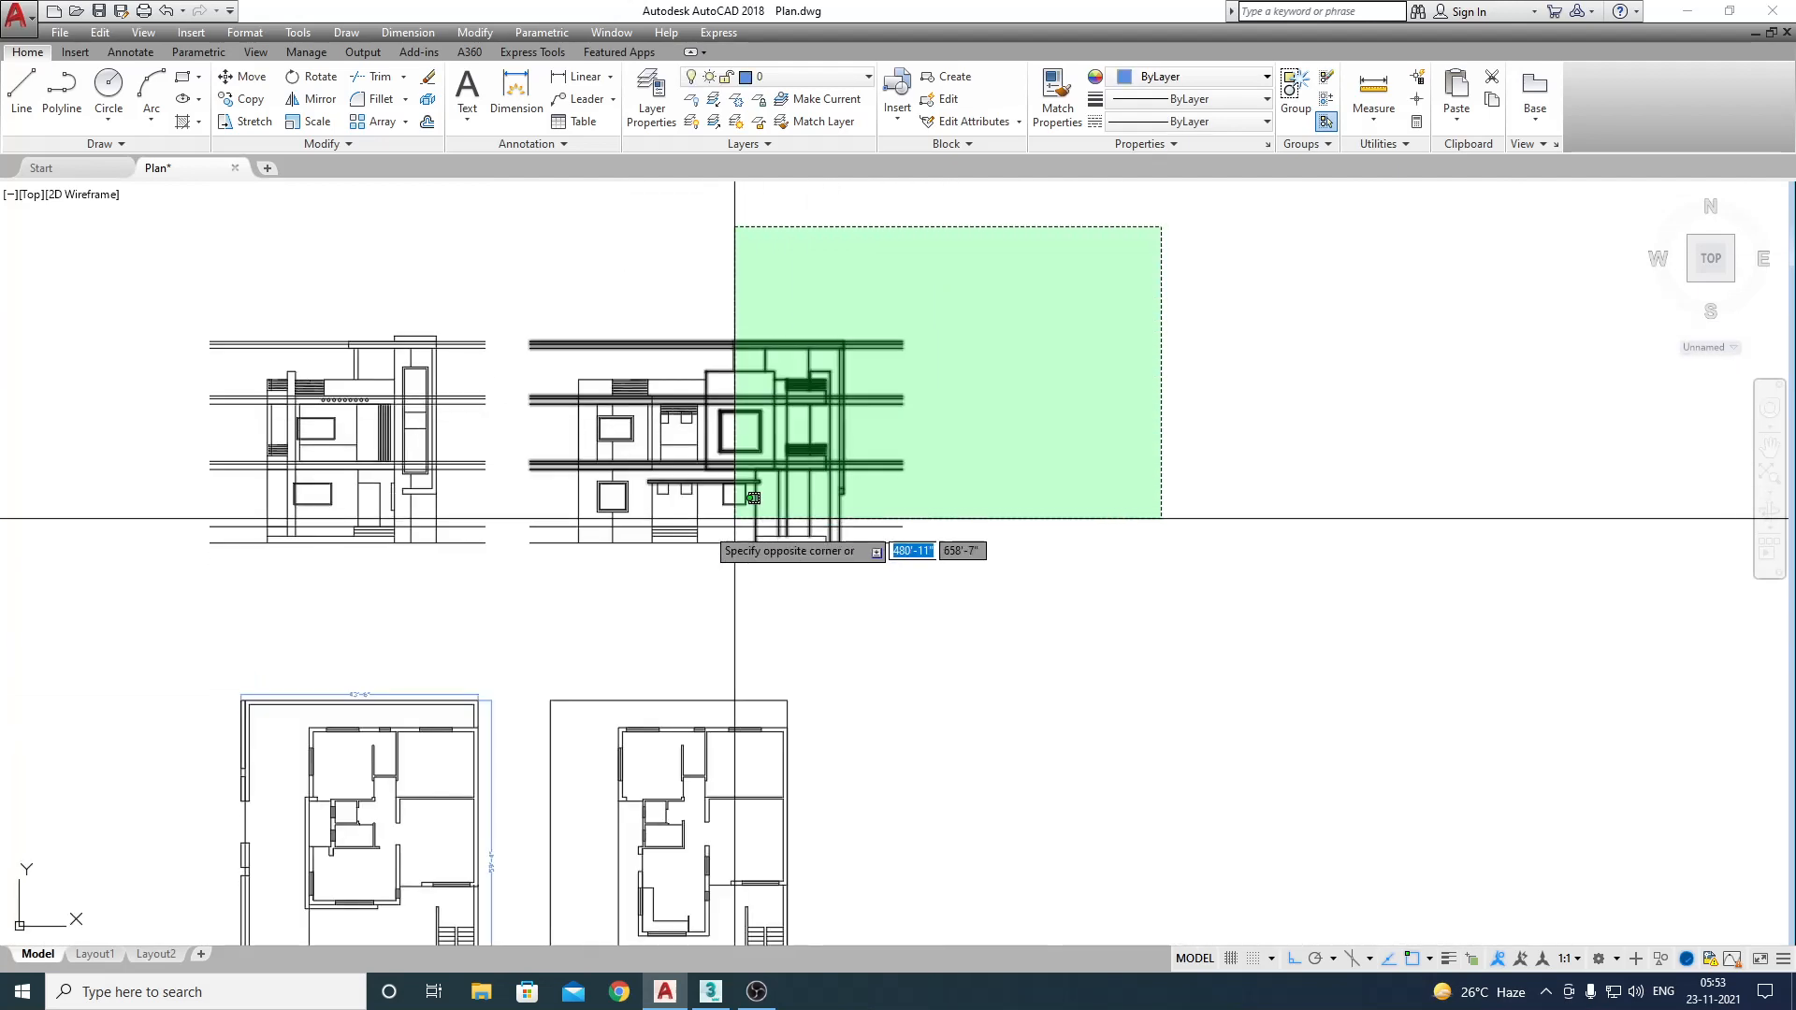
click(502, 593)
scroll(1140, 472, down, 5)
scroll(1011, 524, up, 4)
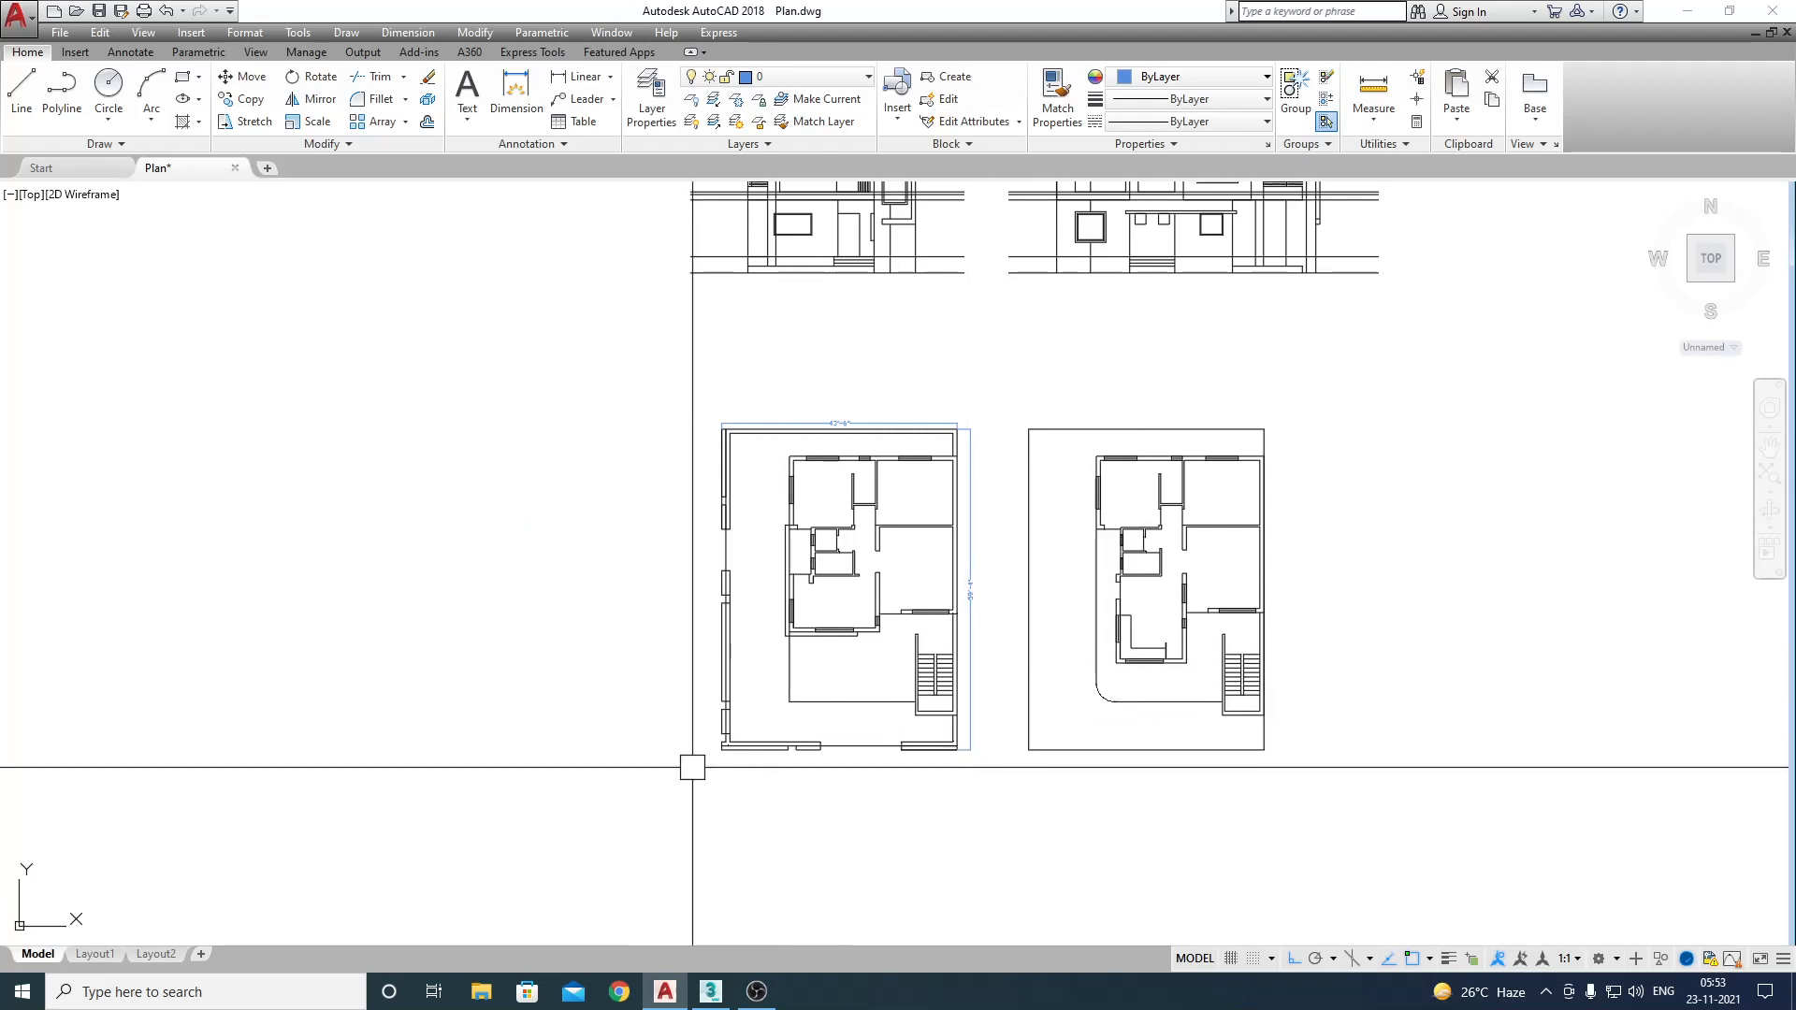
scroll(926, 609, down, 2)
middle_drag(1025, 586, 954, 630)
scroll(987, 400, up, 4)
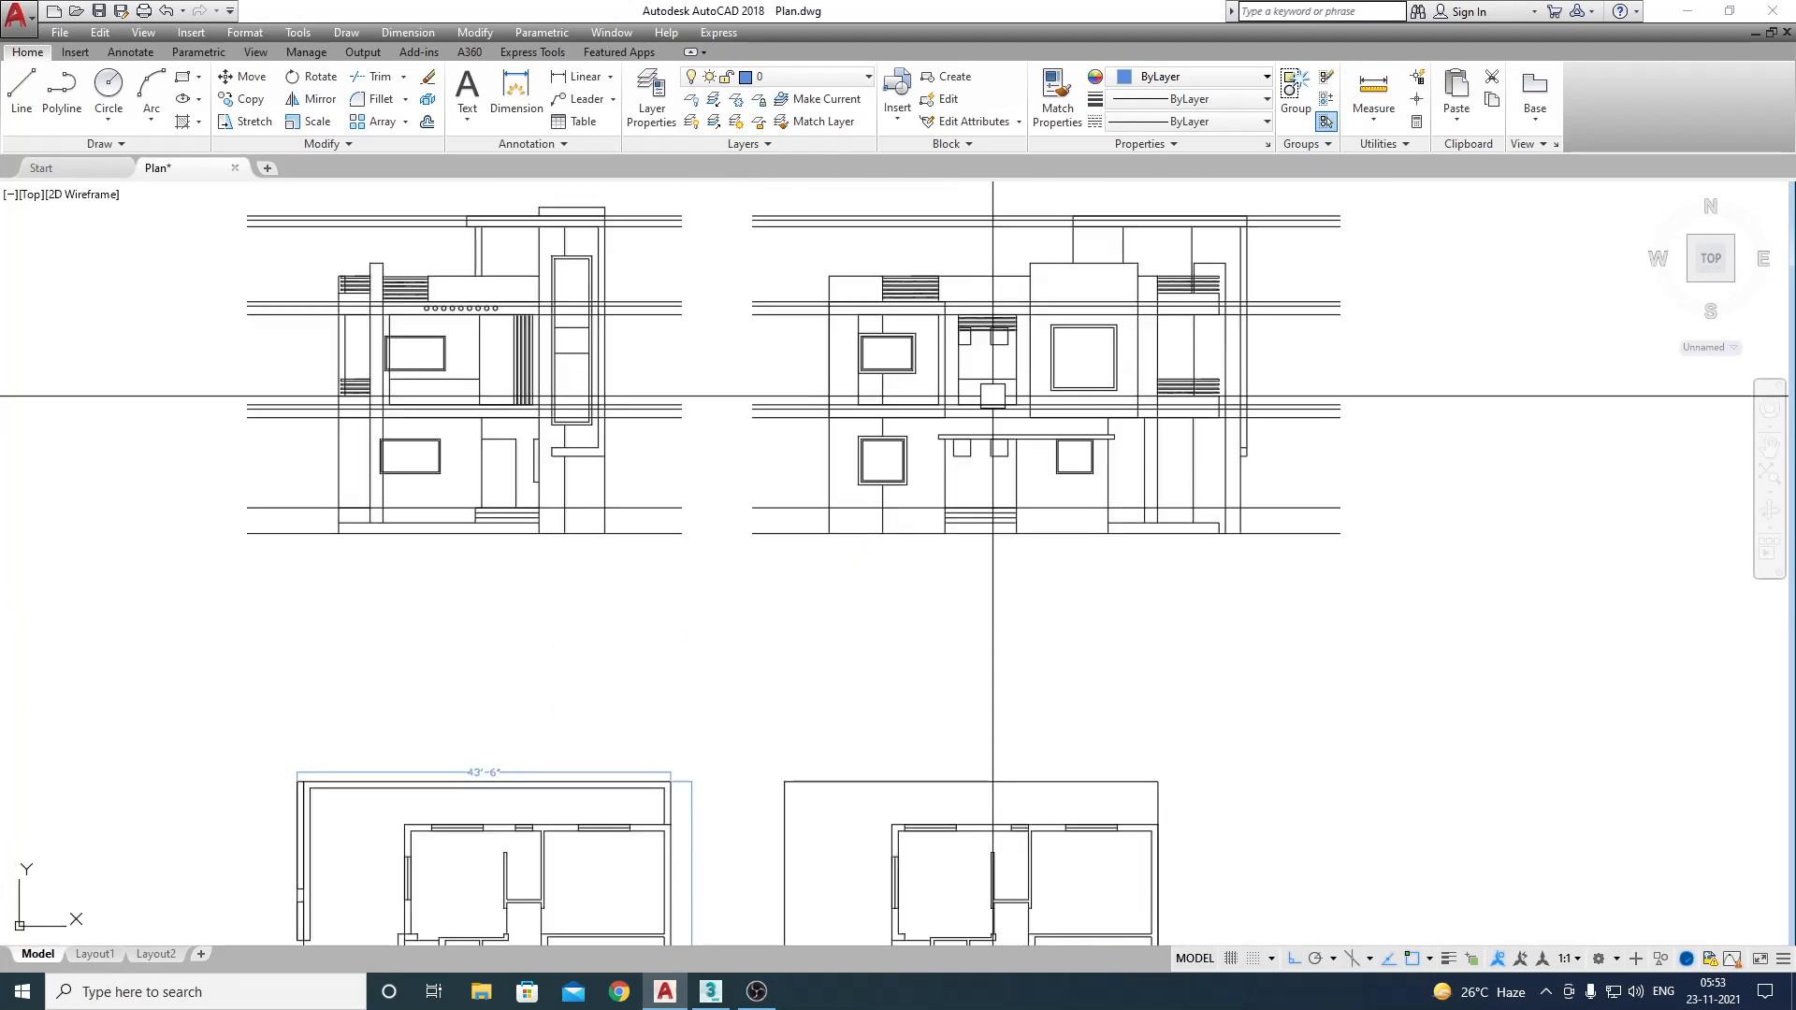
scroll(978, 418, down, 4)
mouse_move(896, 470)
middle_down()
mouse_move(946, 465)
mouse_move(882, 433)
middle_up()
scroll(887, 439, up, 3)
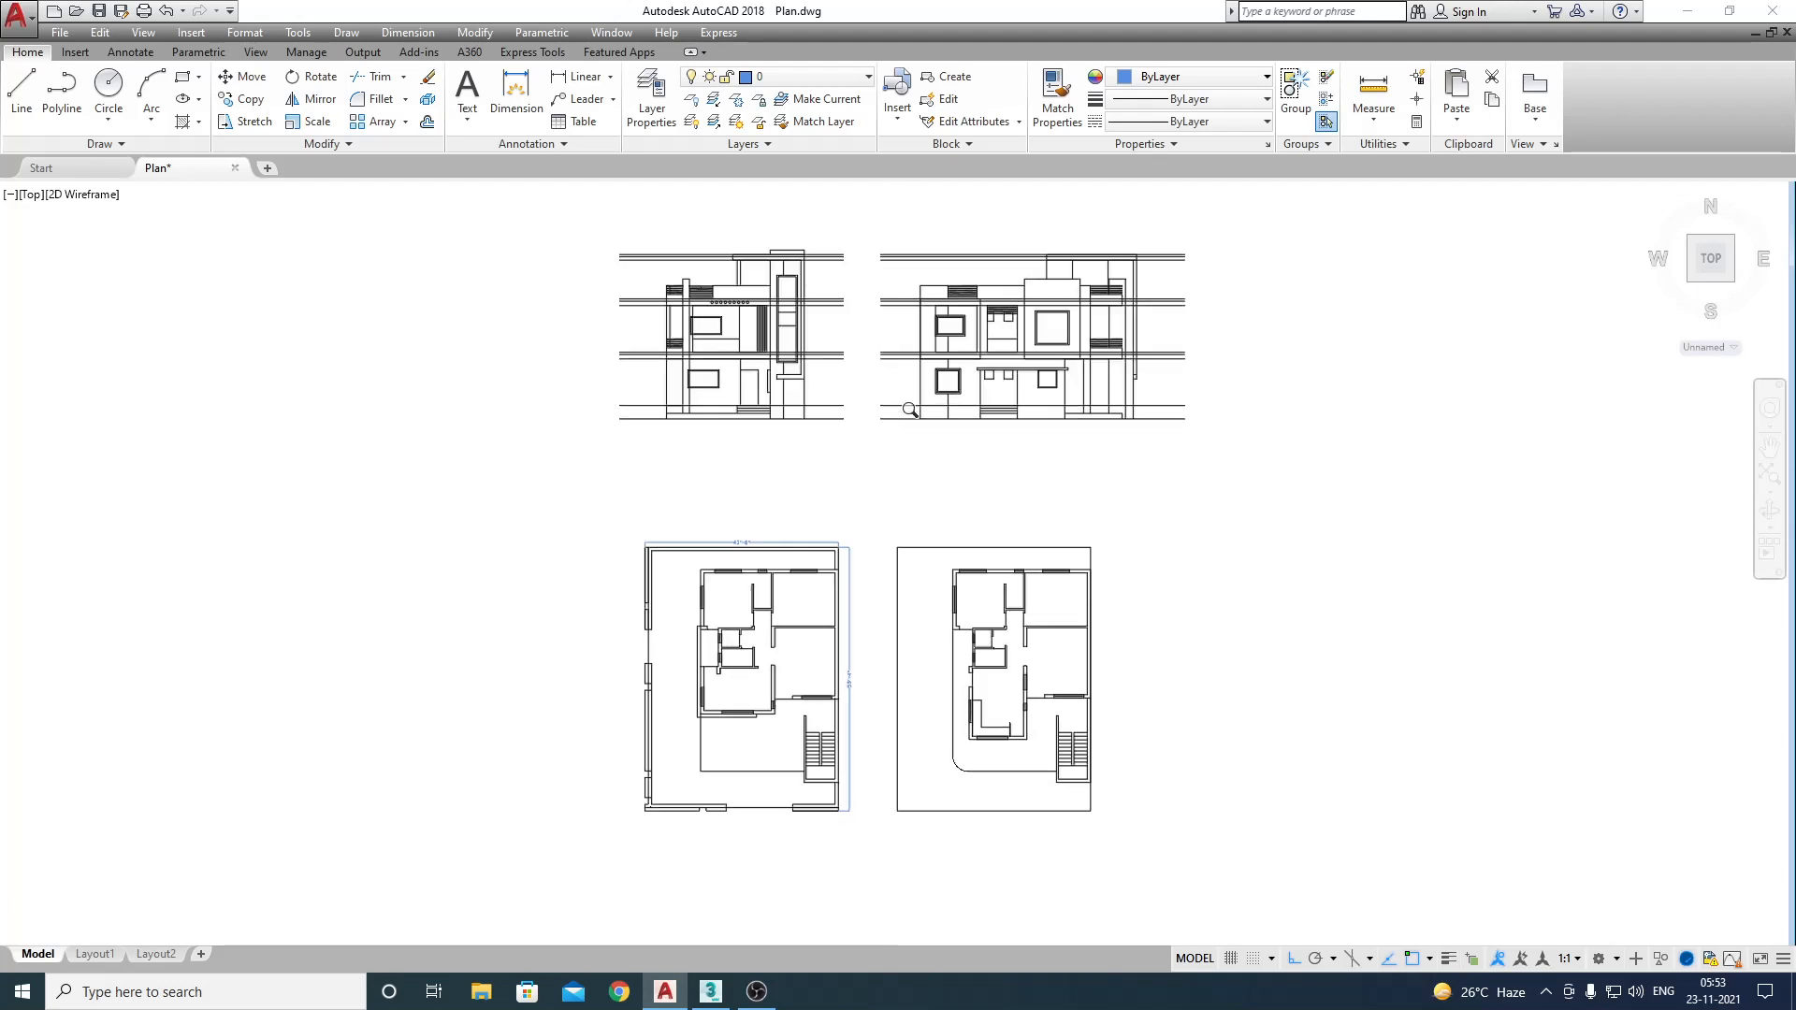
Step: Save the drawing and run the Purge command on it
key(ctrl+s)
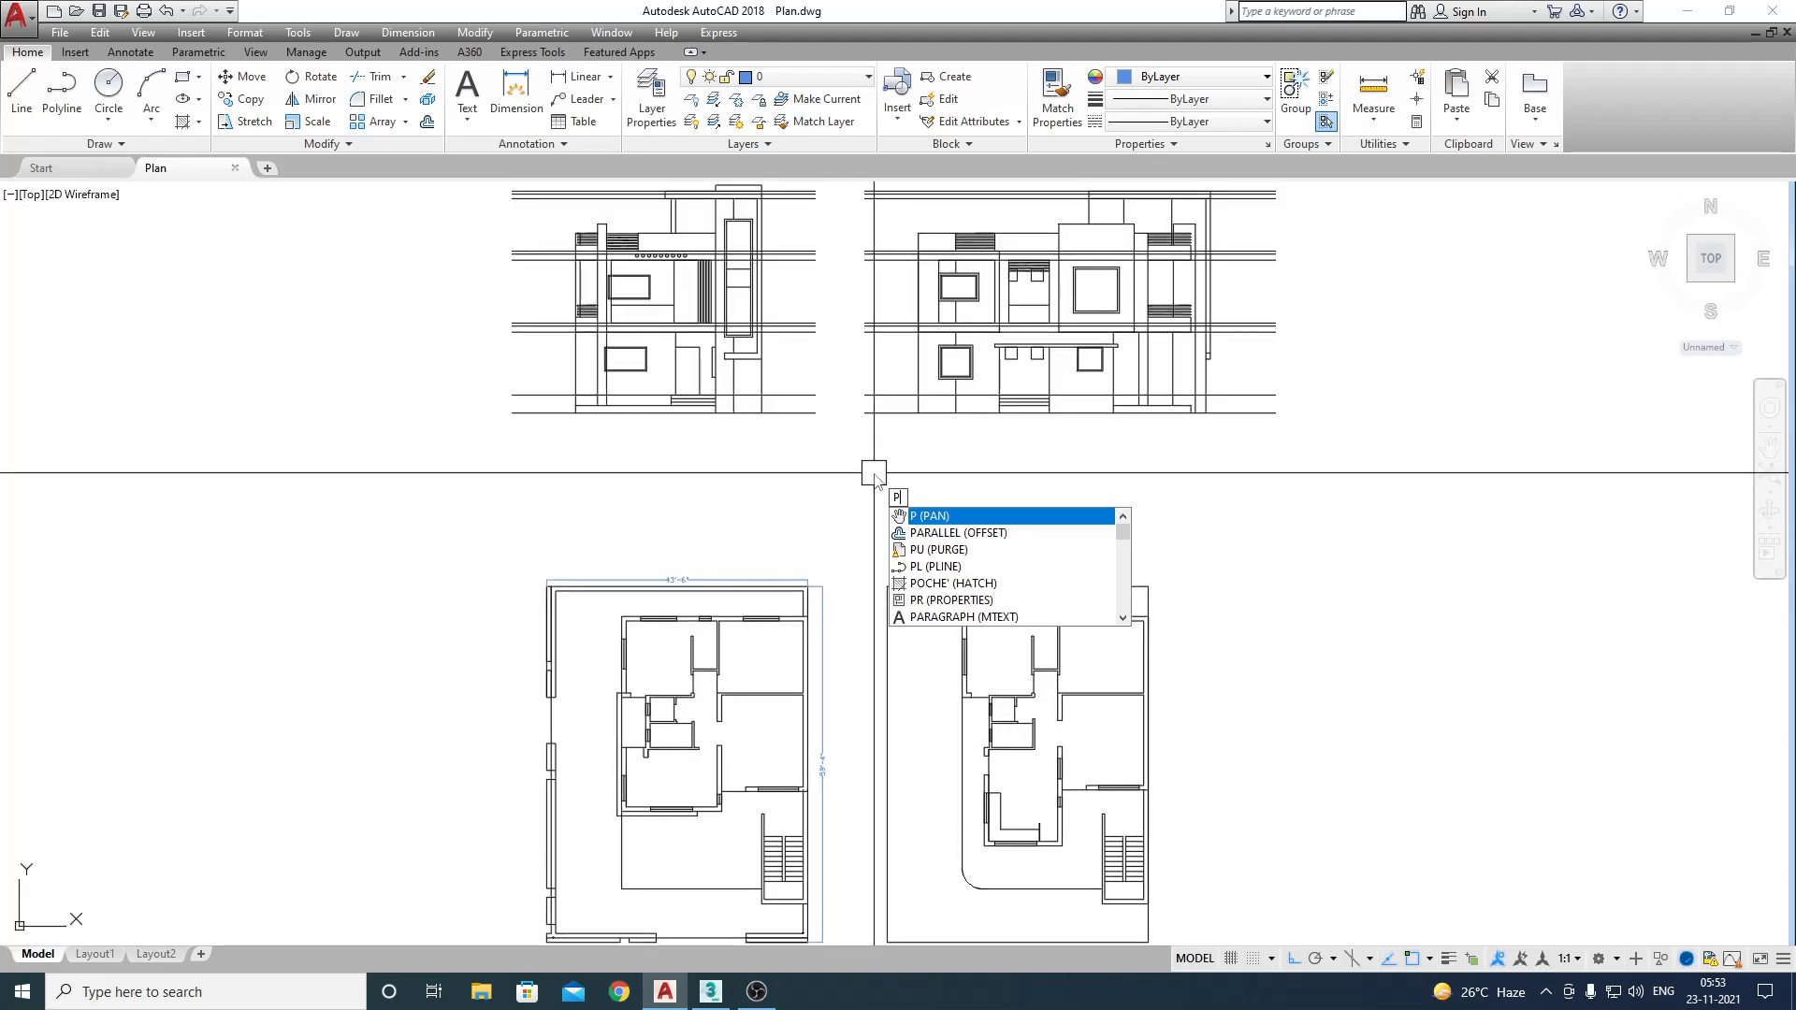
text(u)
key(Return)
click(909, 717)
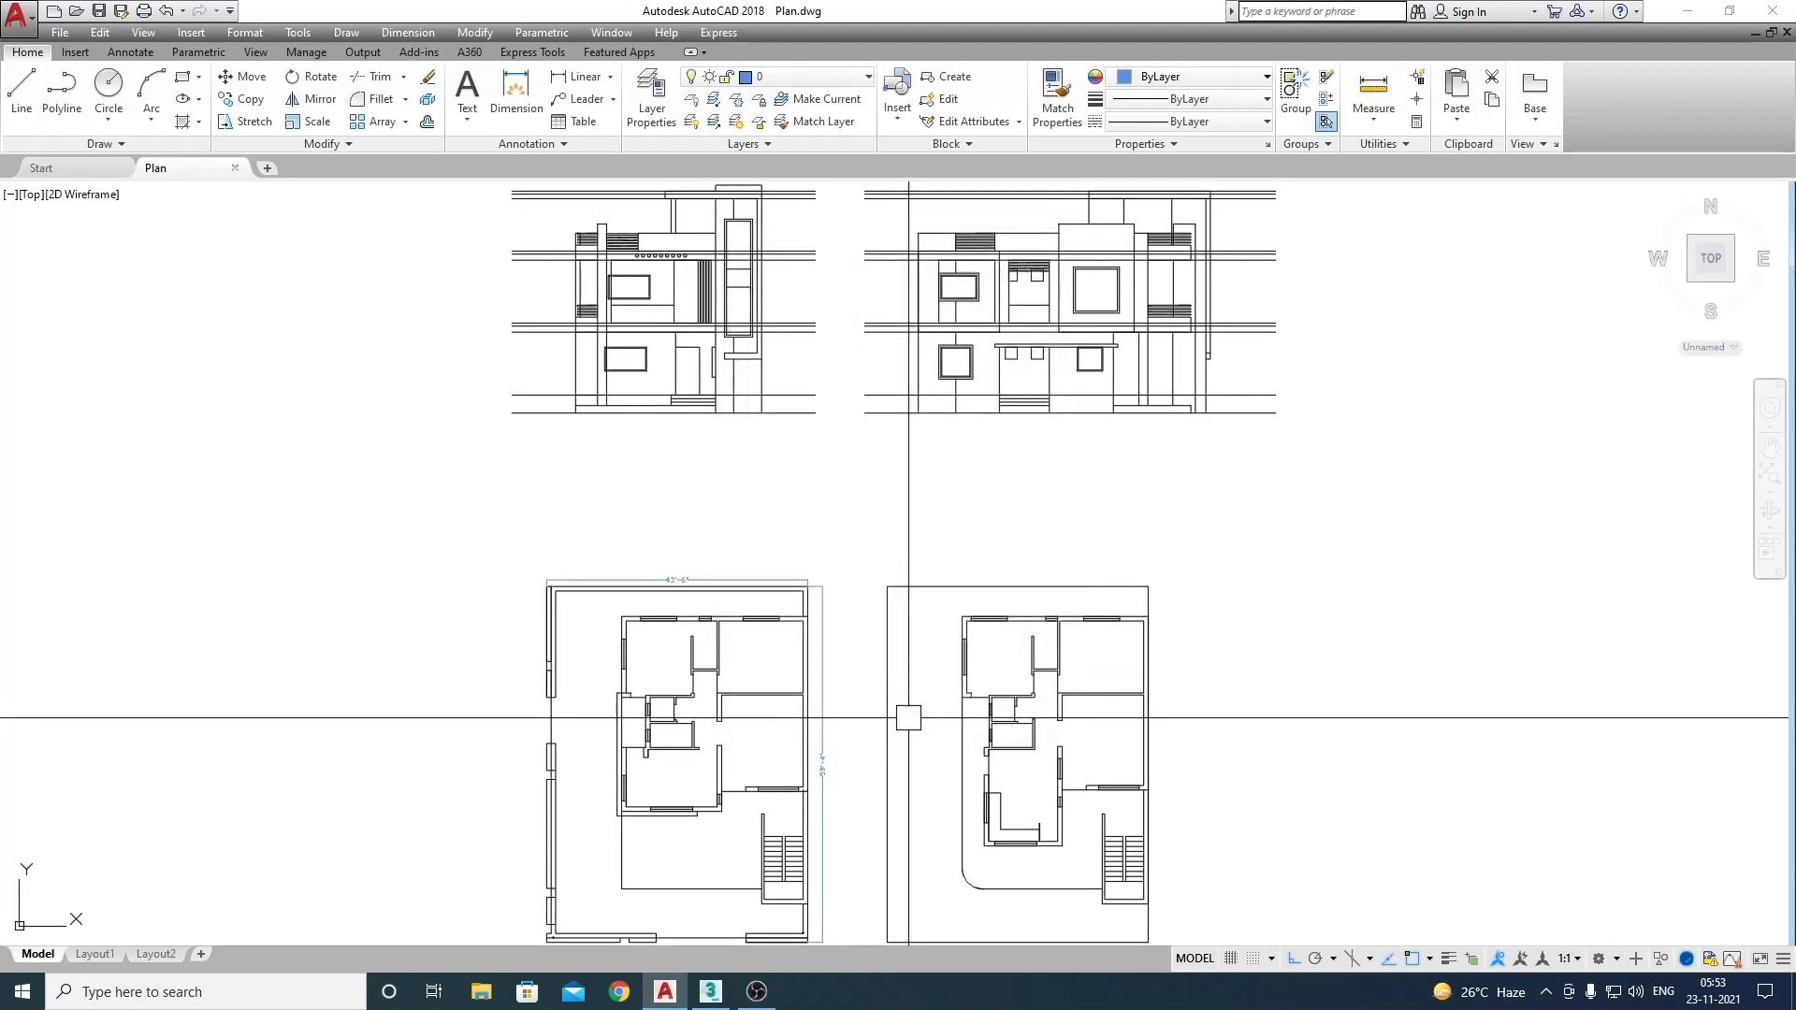
Step: Review the elevations and floor plans as separate groups, checking which objects belong to each
scroll(842, 655, down, 2)
scroll(636, 421, up, 4)
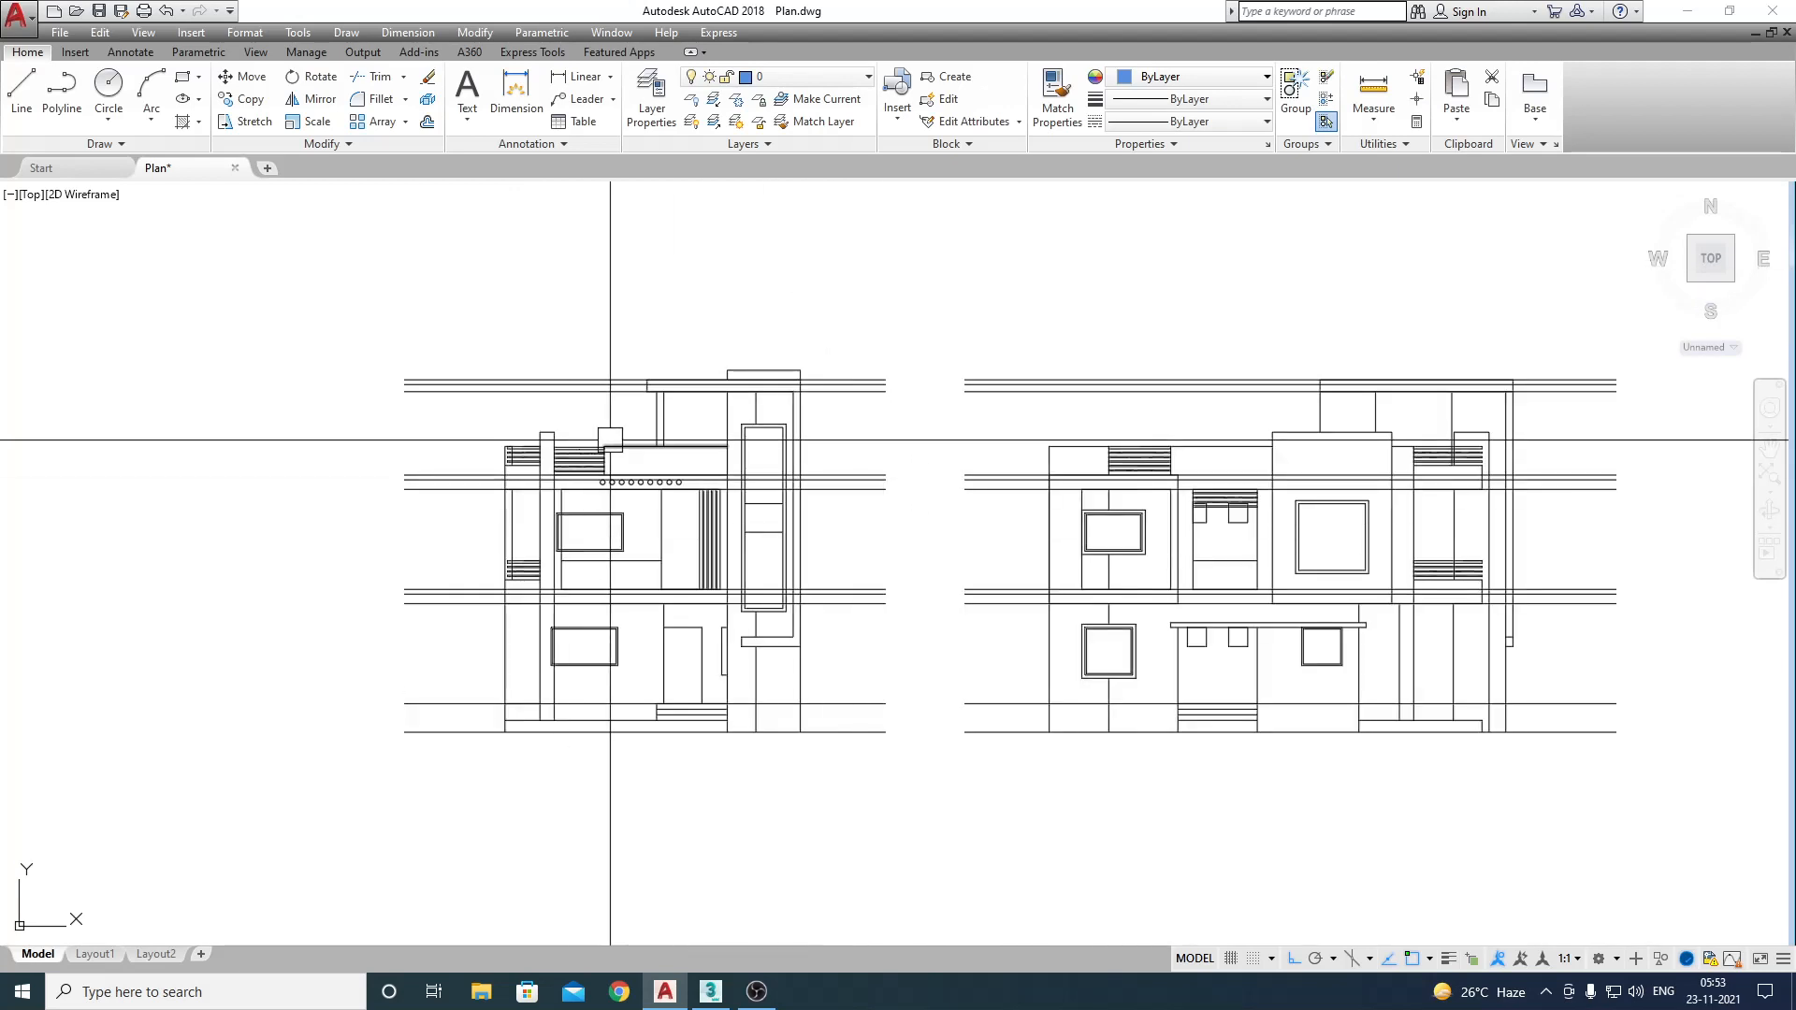
scroll(918, 565, down, 5)
middle_drag(918, 565, 923, 509)
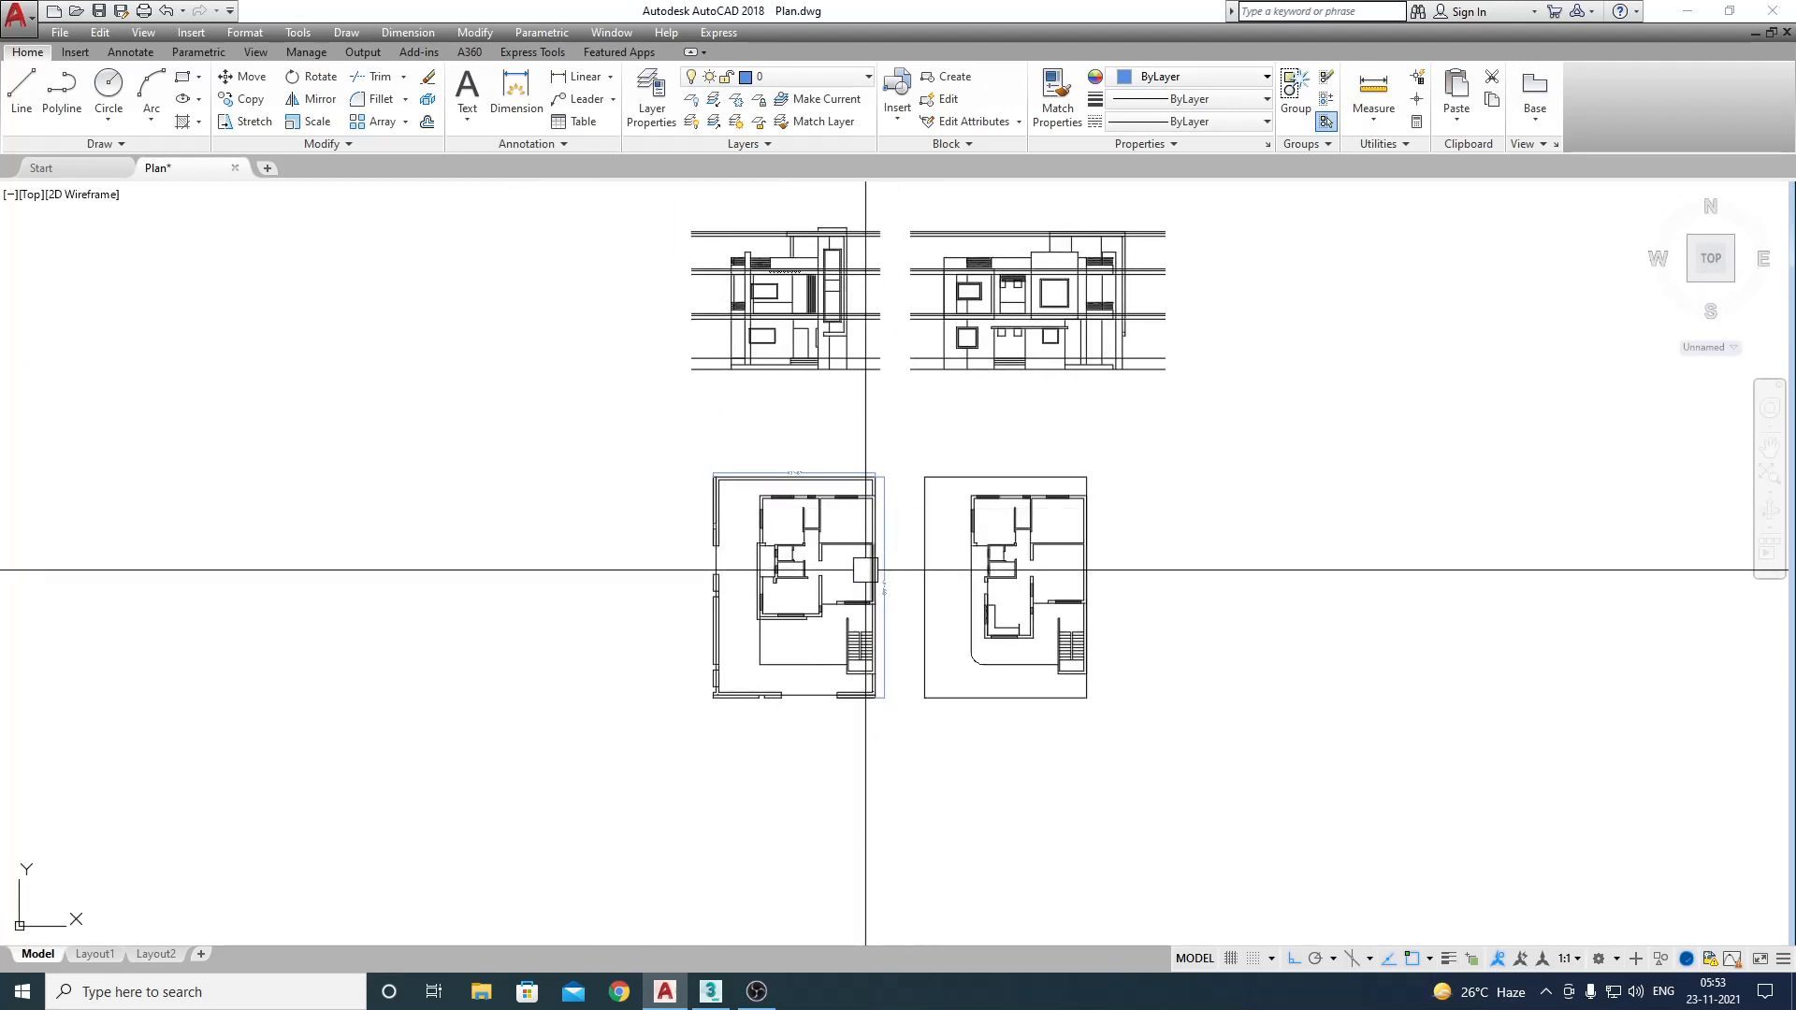
middle_drag(865, 569, 908, 564)
click(1226, 704)
click(502, 441)
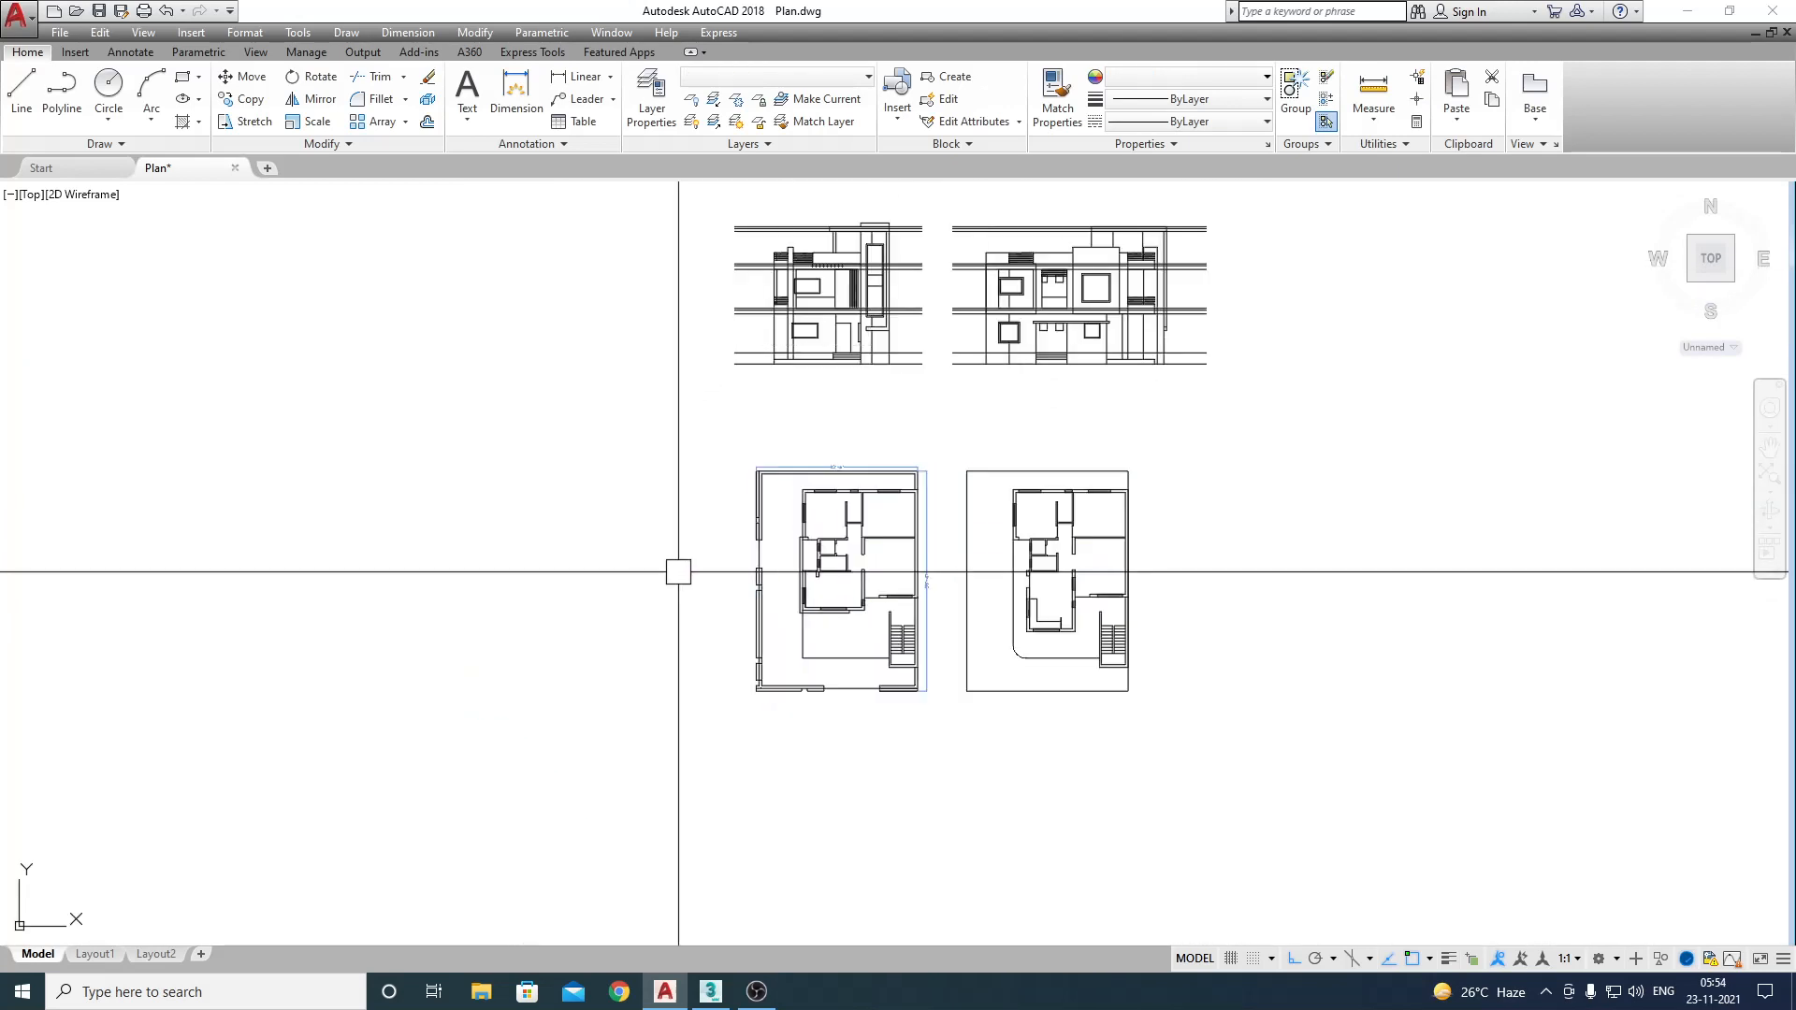
middle_drag(931, 446, 934, 634)
click(1367, 349)
click(940, 566)
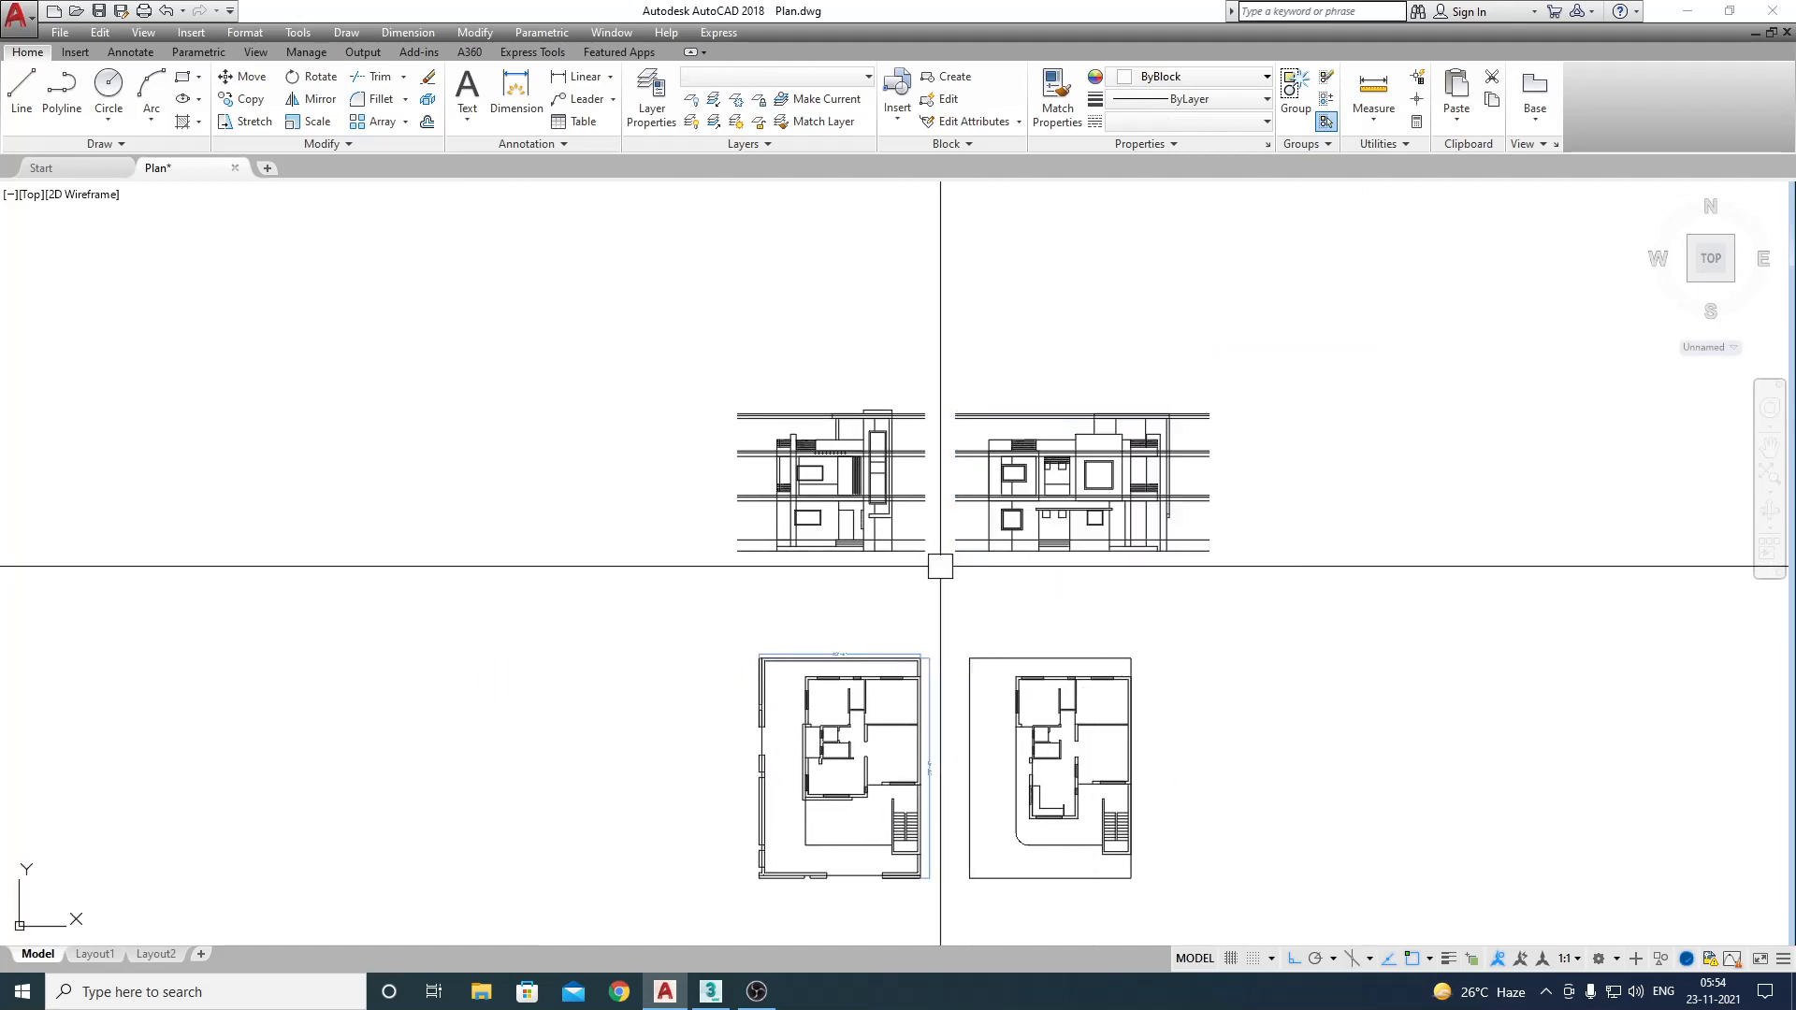
key(Escape)
scroll(941, 566, down, 2)
middle_drag(942, 726, 925, 560)
scroll(925, 560, up, 2)
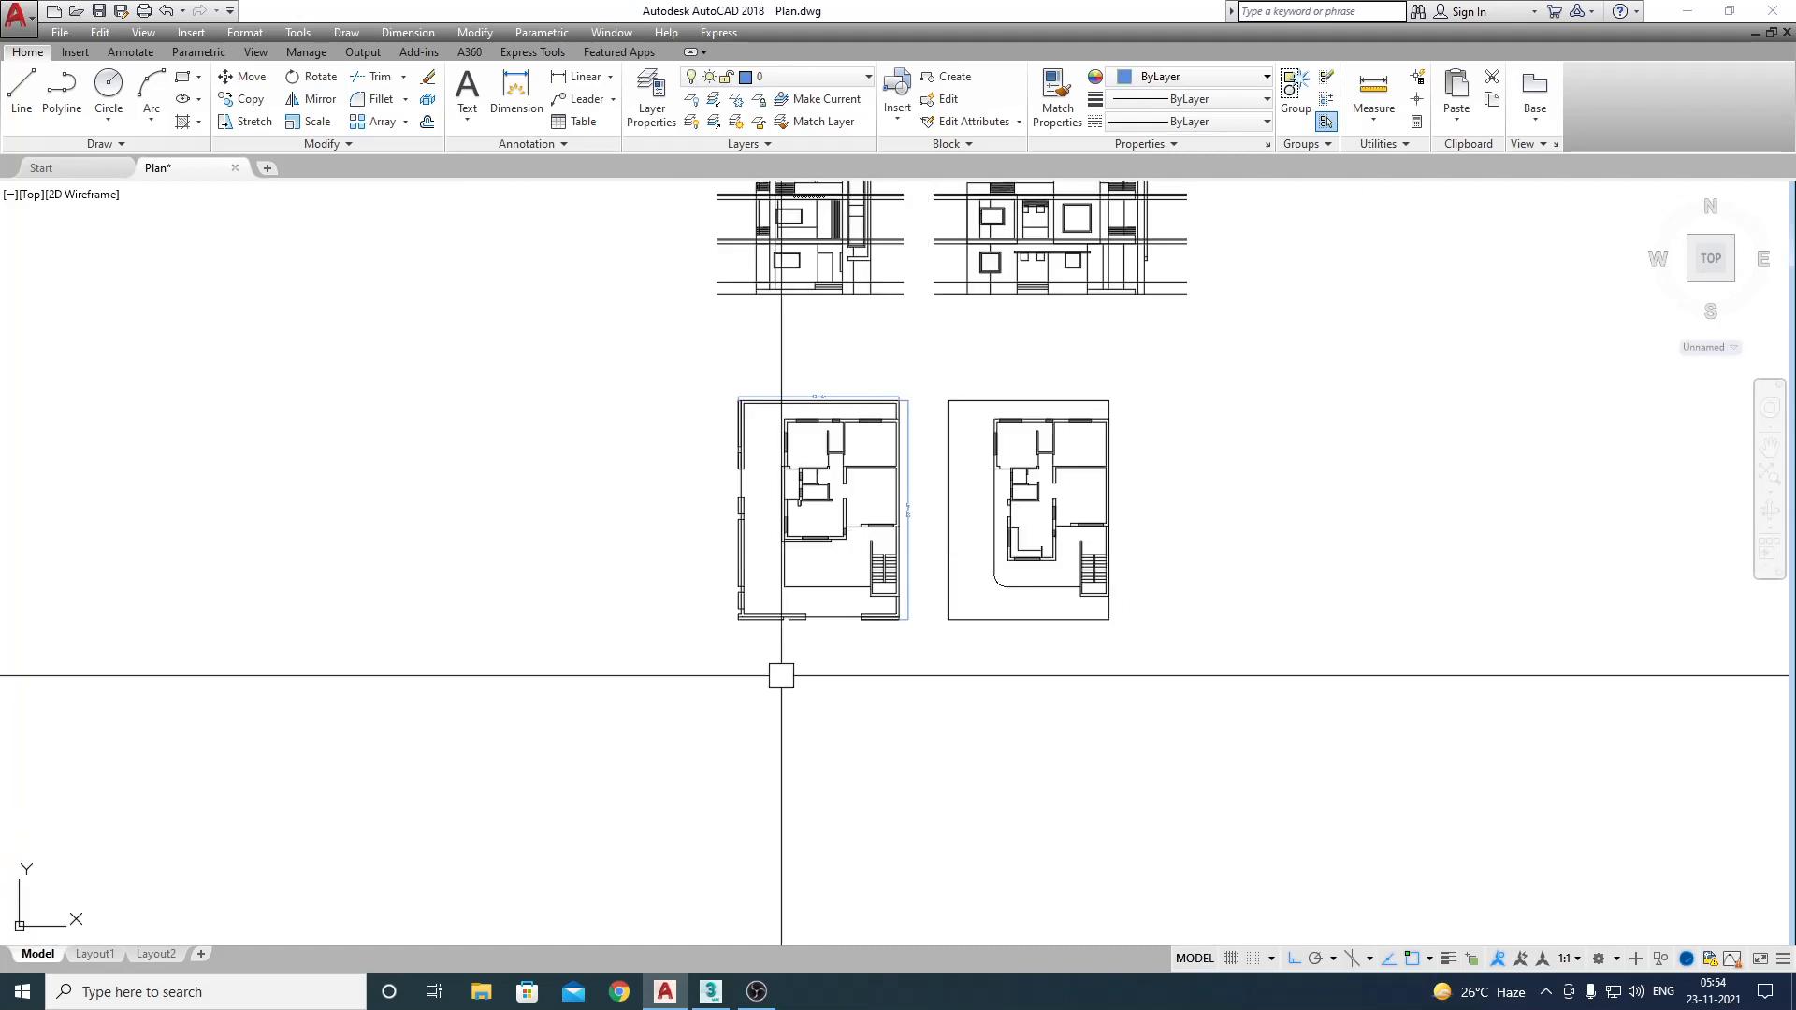
click(521, 704)
click(1333, 355)
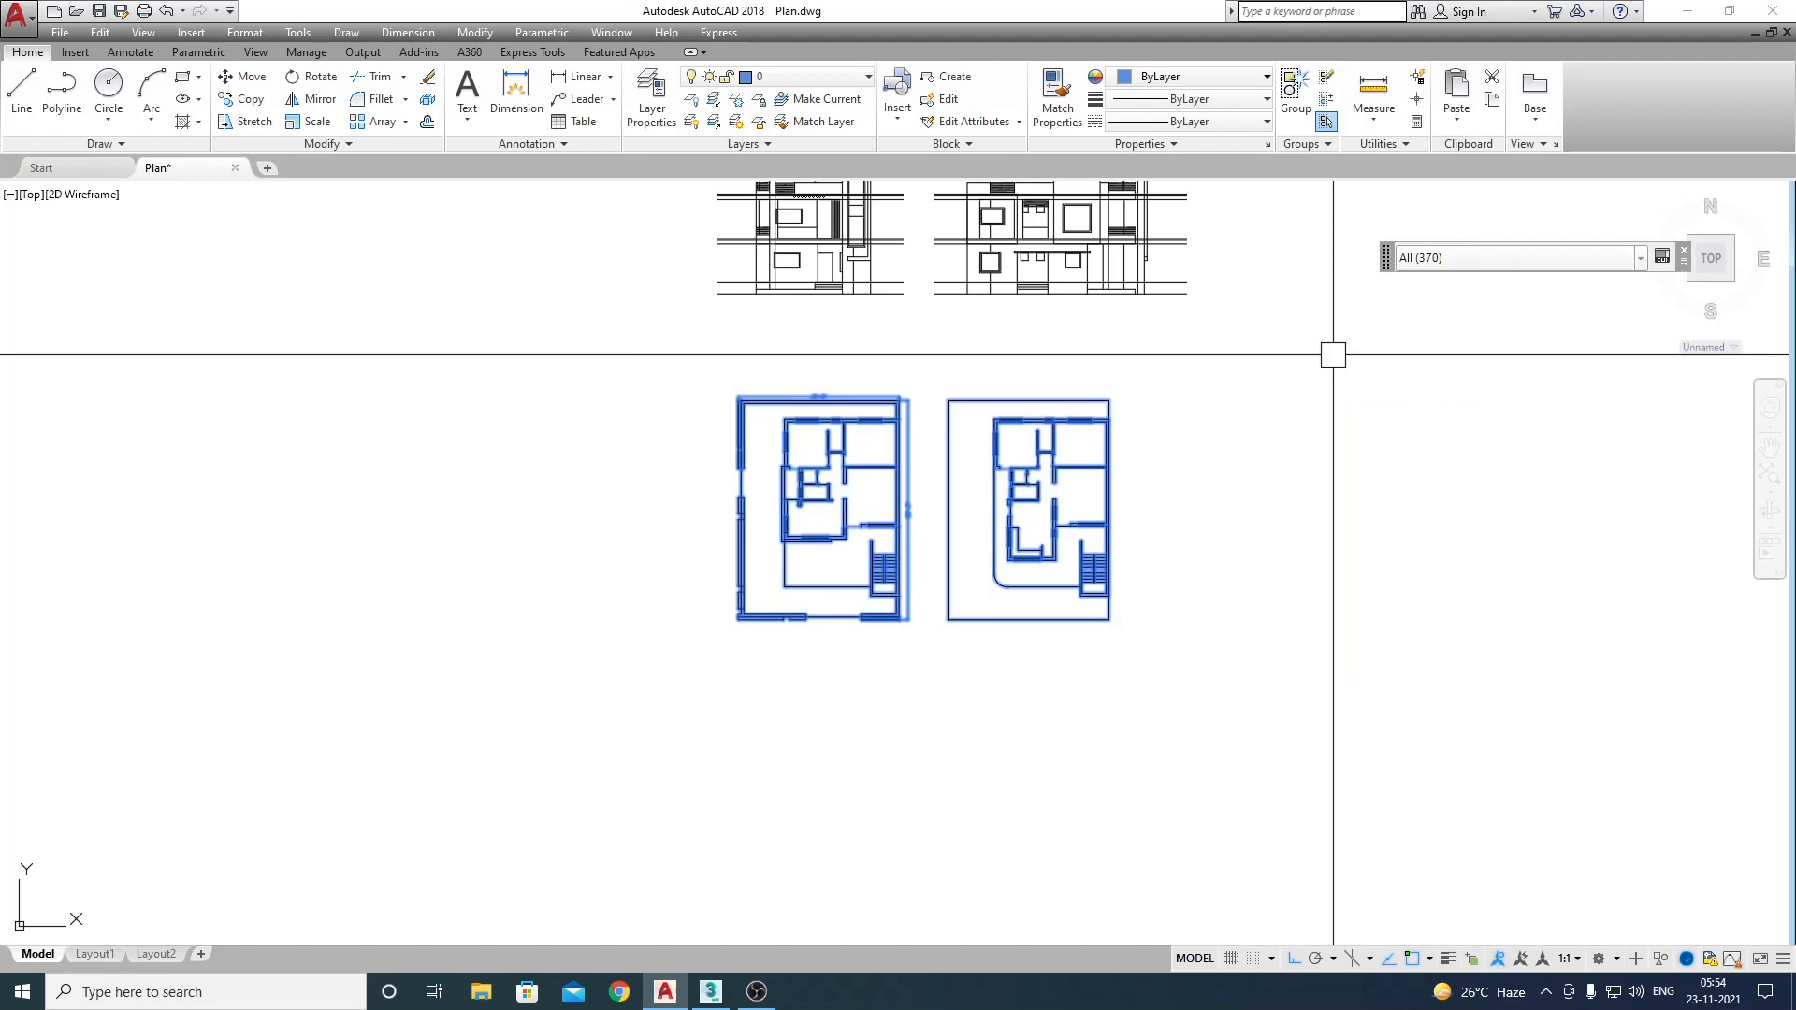
key(Escape)
Step: Delete the horizontal and vertical overall dimensions around the walled floor plan
scroll(971, 389, up, 6)
click(570, 383)
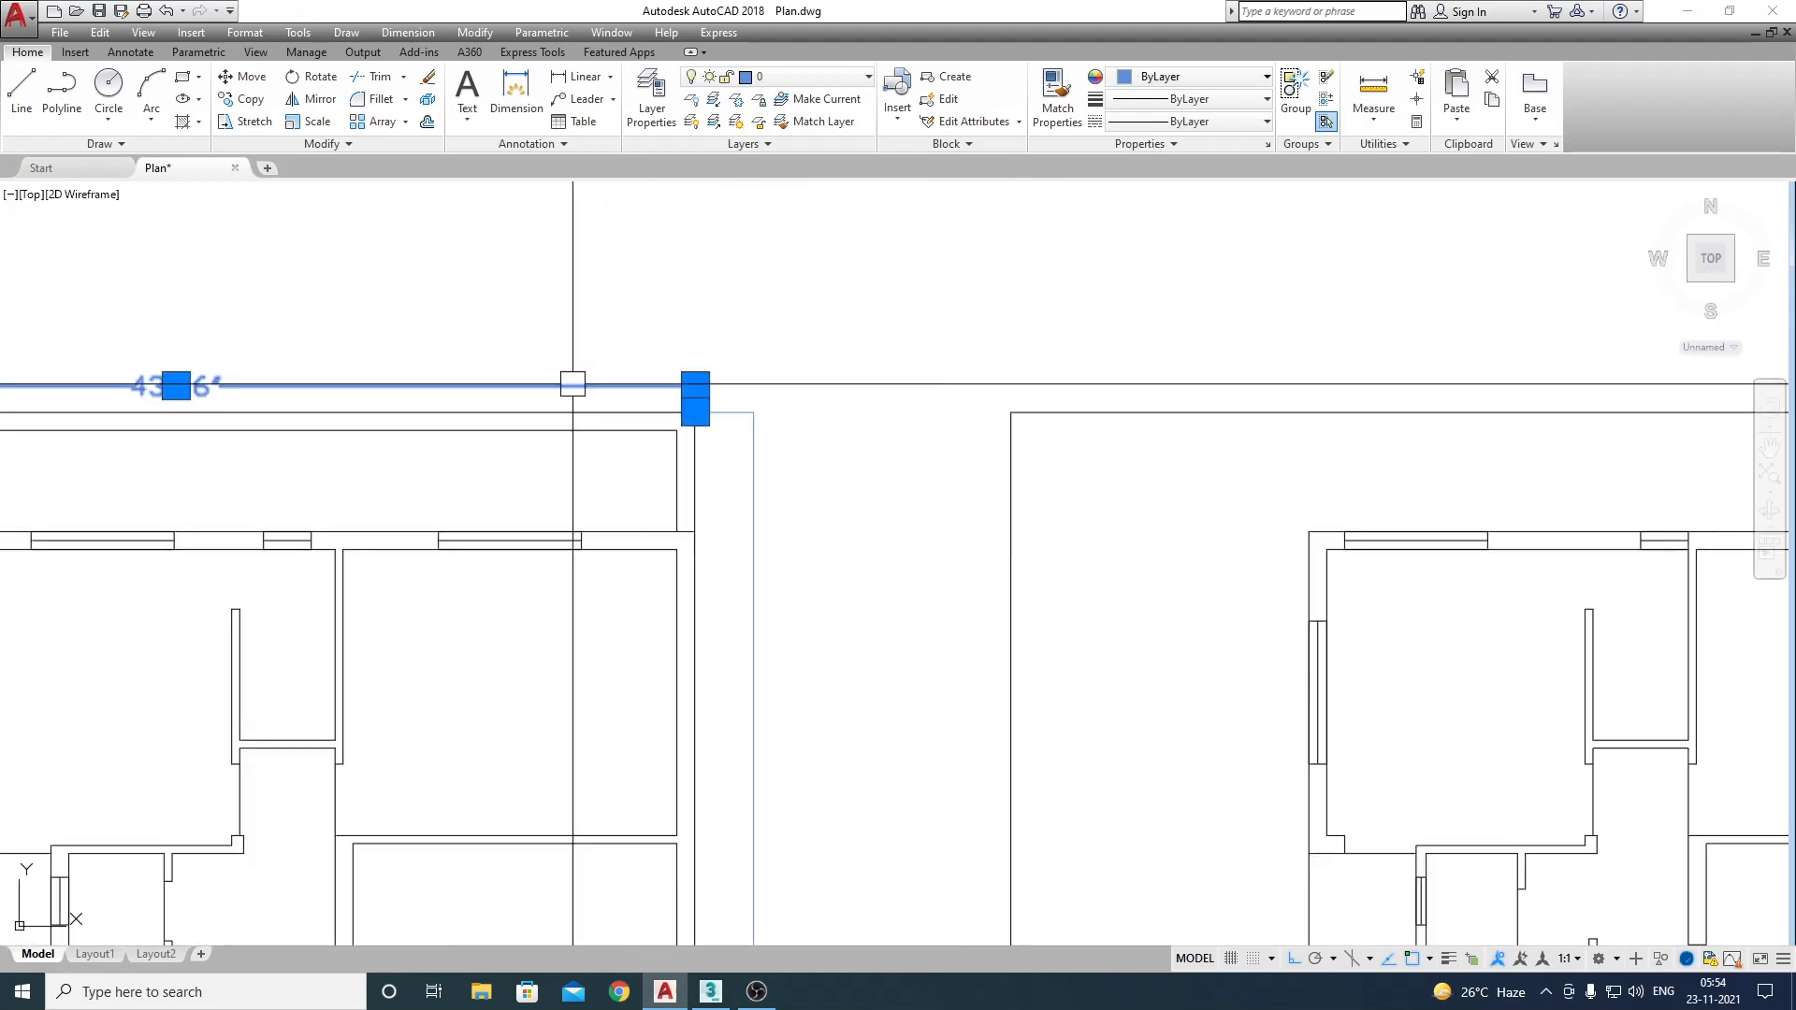
scroll(598, 370, down, 5)
click(762, 528)
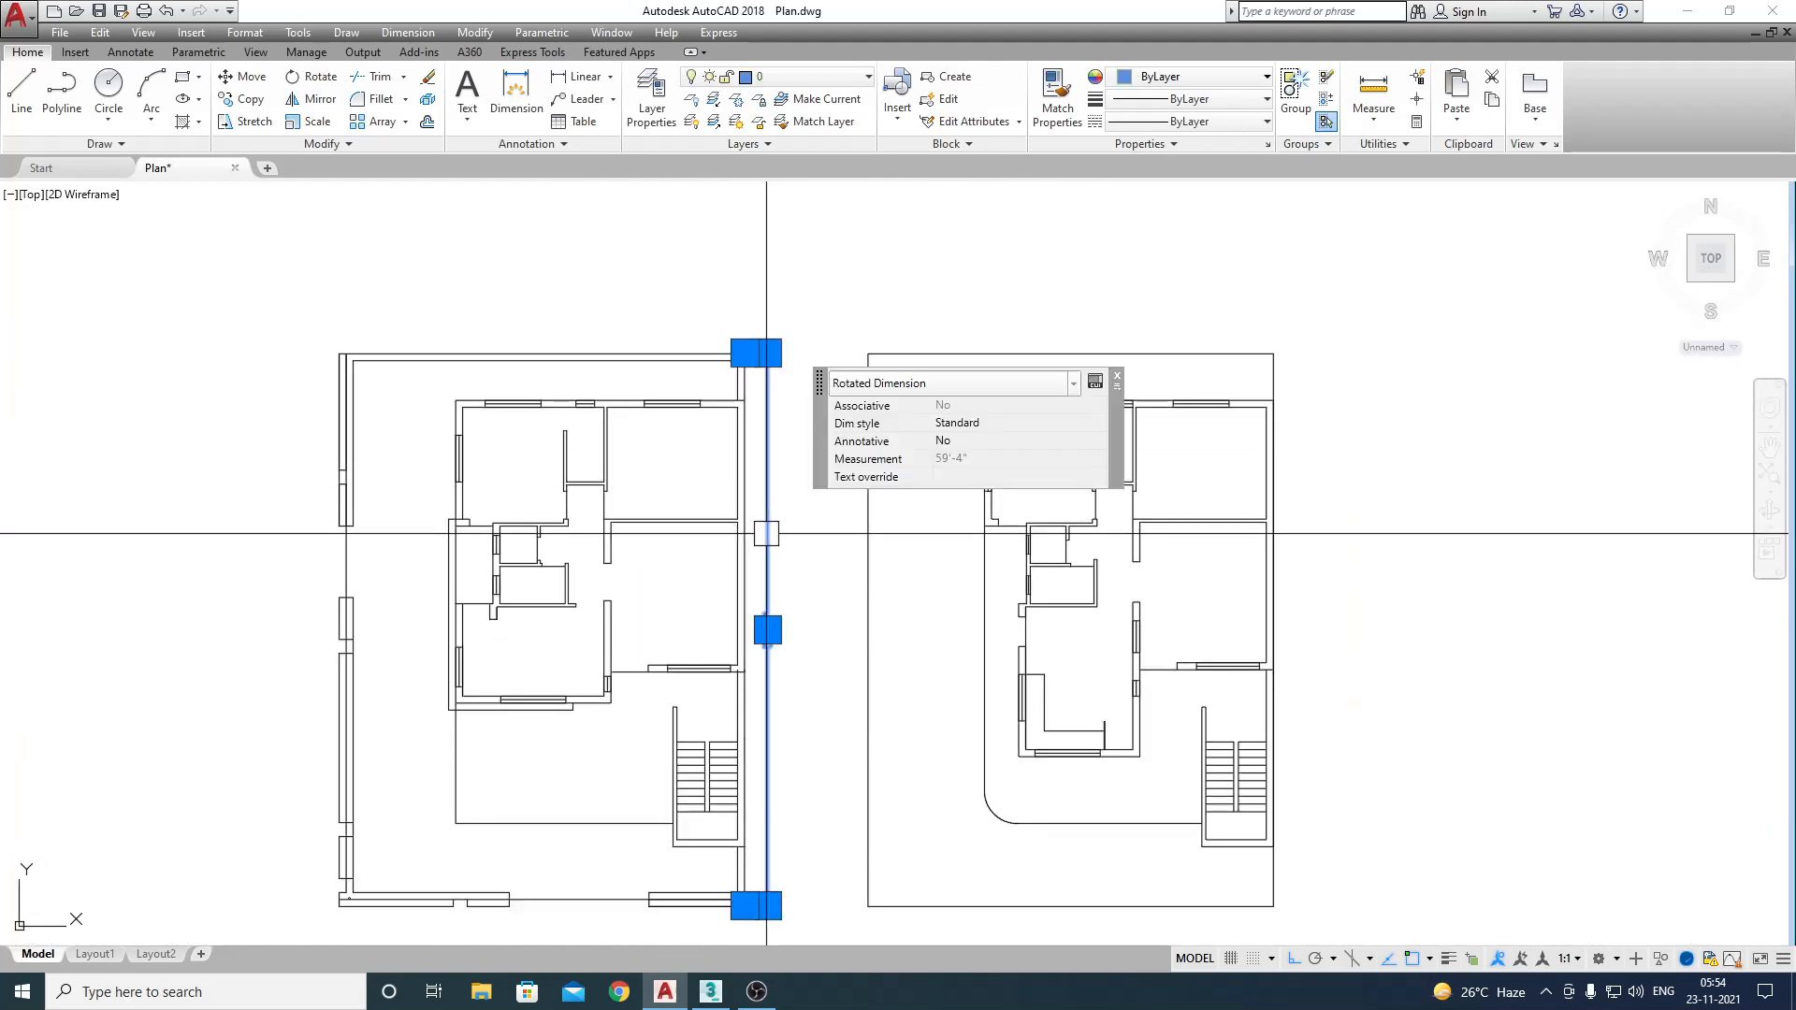
key(Escape)
scroll(951, 497, down, 7)
scroll(979, 517, up, 5)
scroll(1039, 586, down, 3)
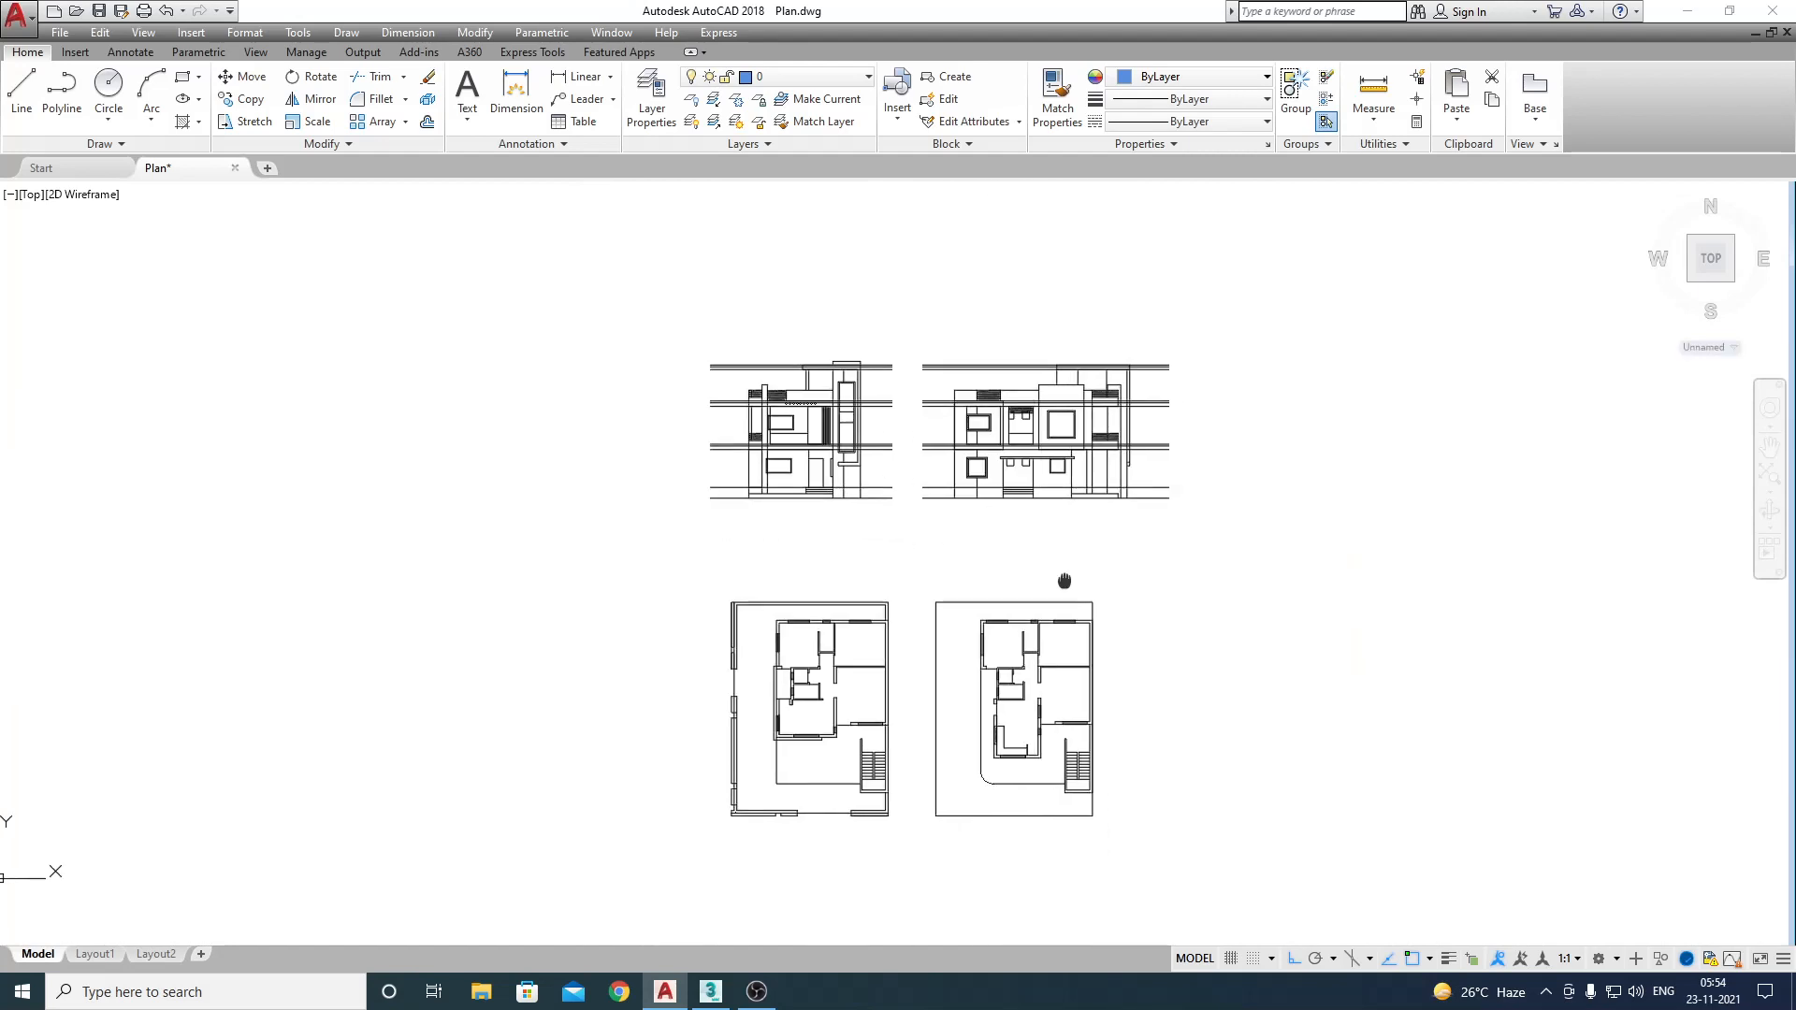
scroll(1083, 501, up, 3)
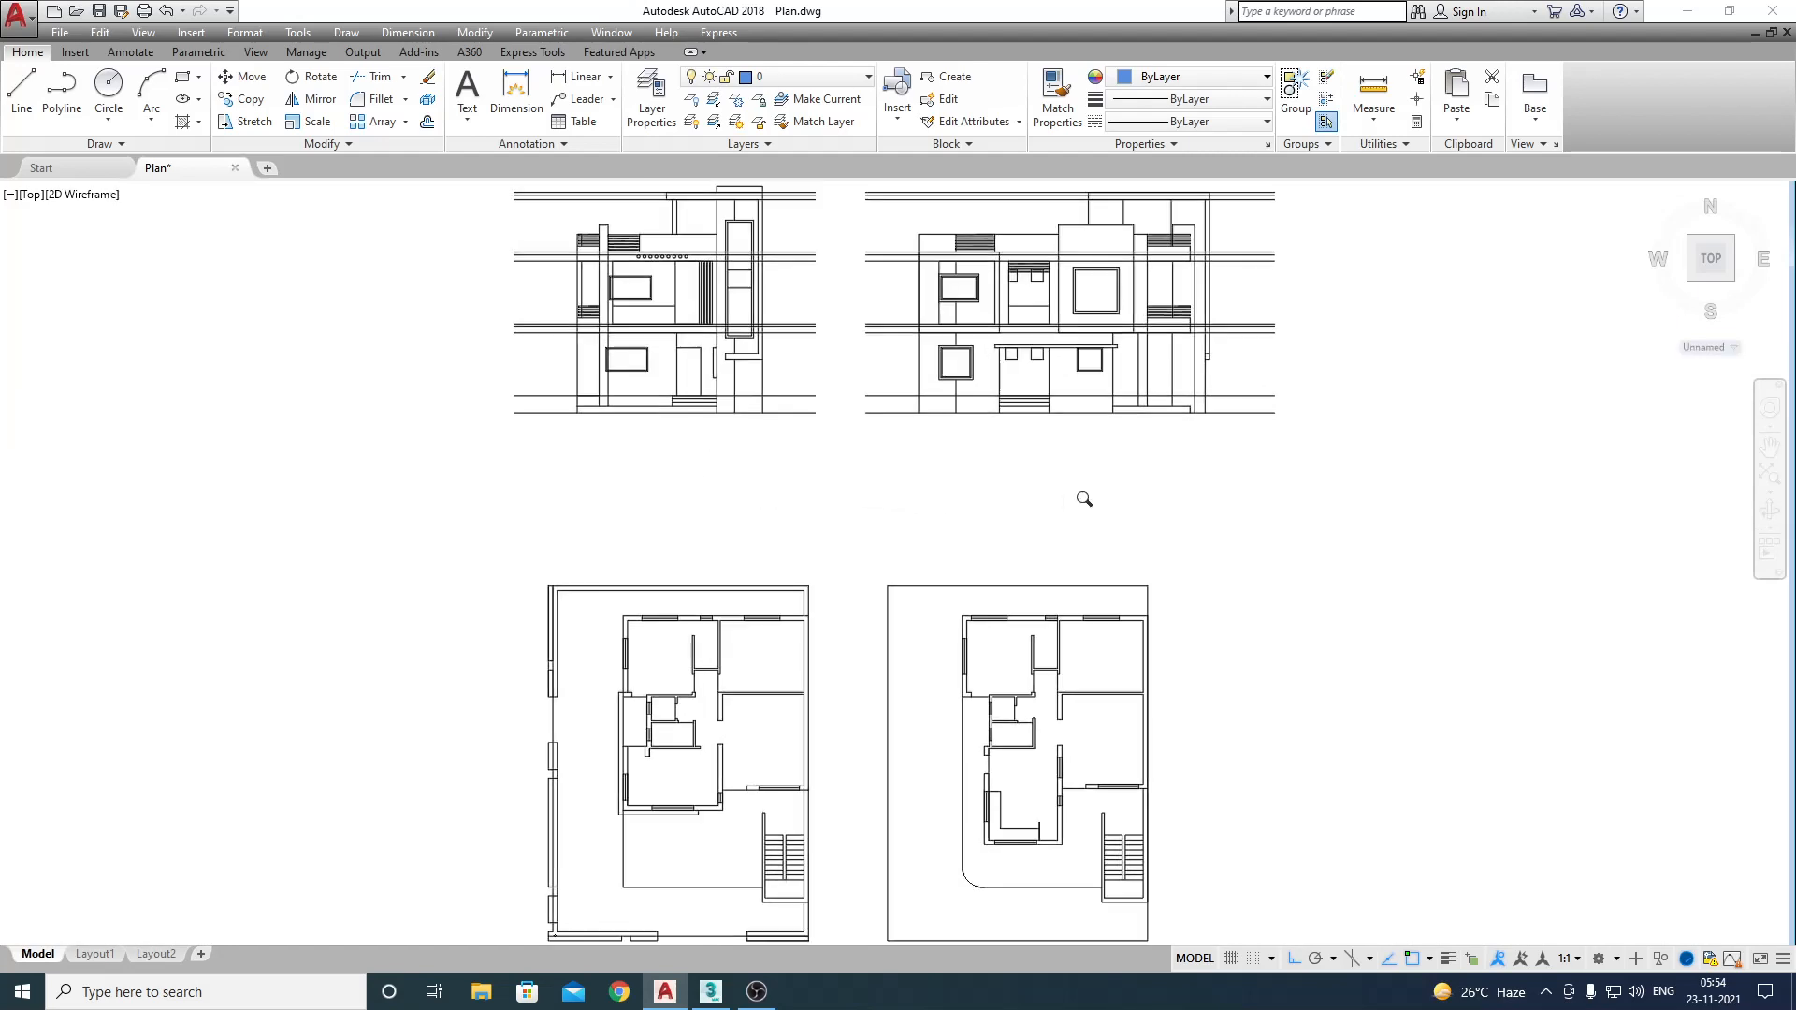
Step: Select both floor plans without the elevations and start Write Block for them
scroll(888, 543, down, 3)
click(617, 432)
click(1282, 779)
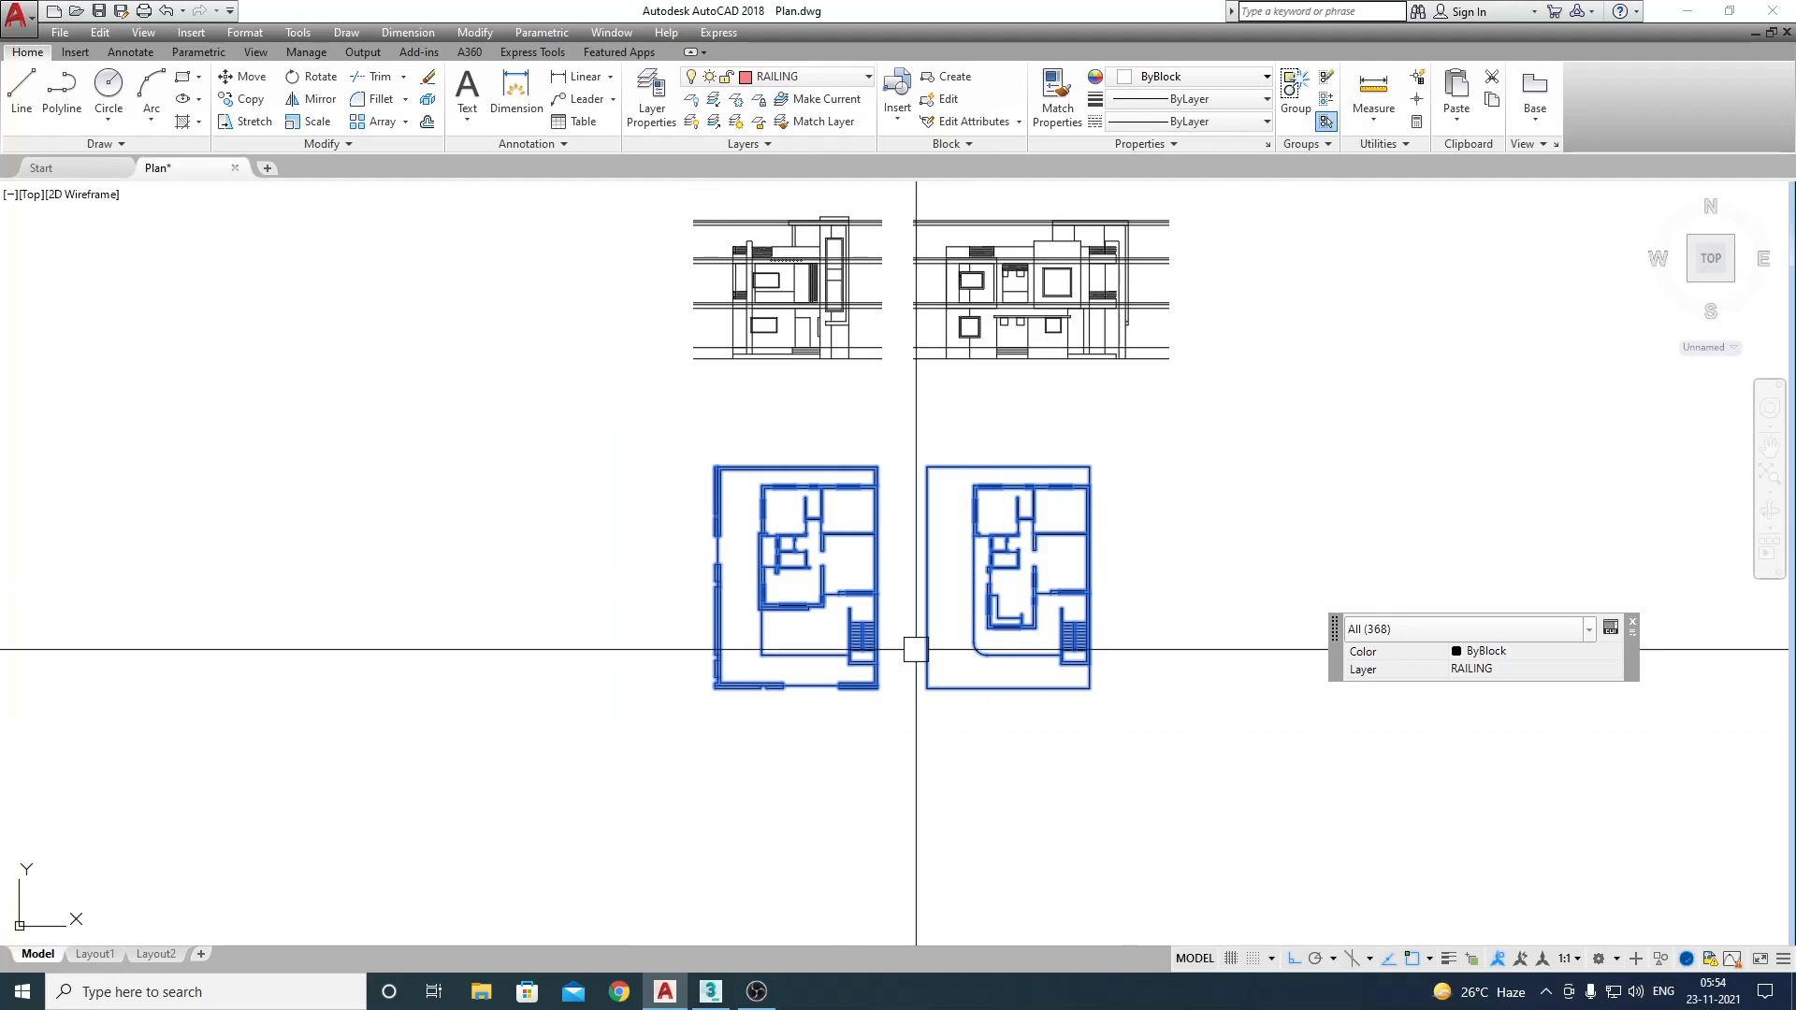
text(w)
key(Return)
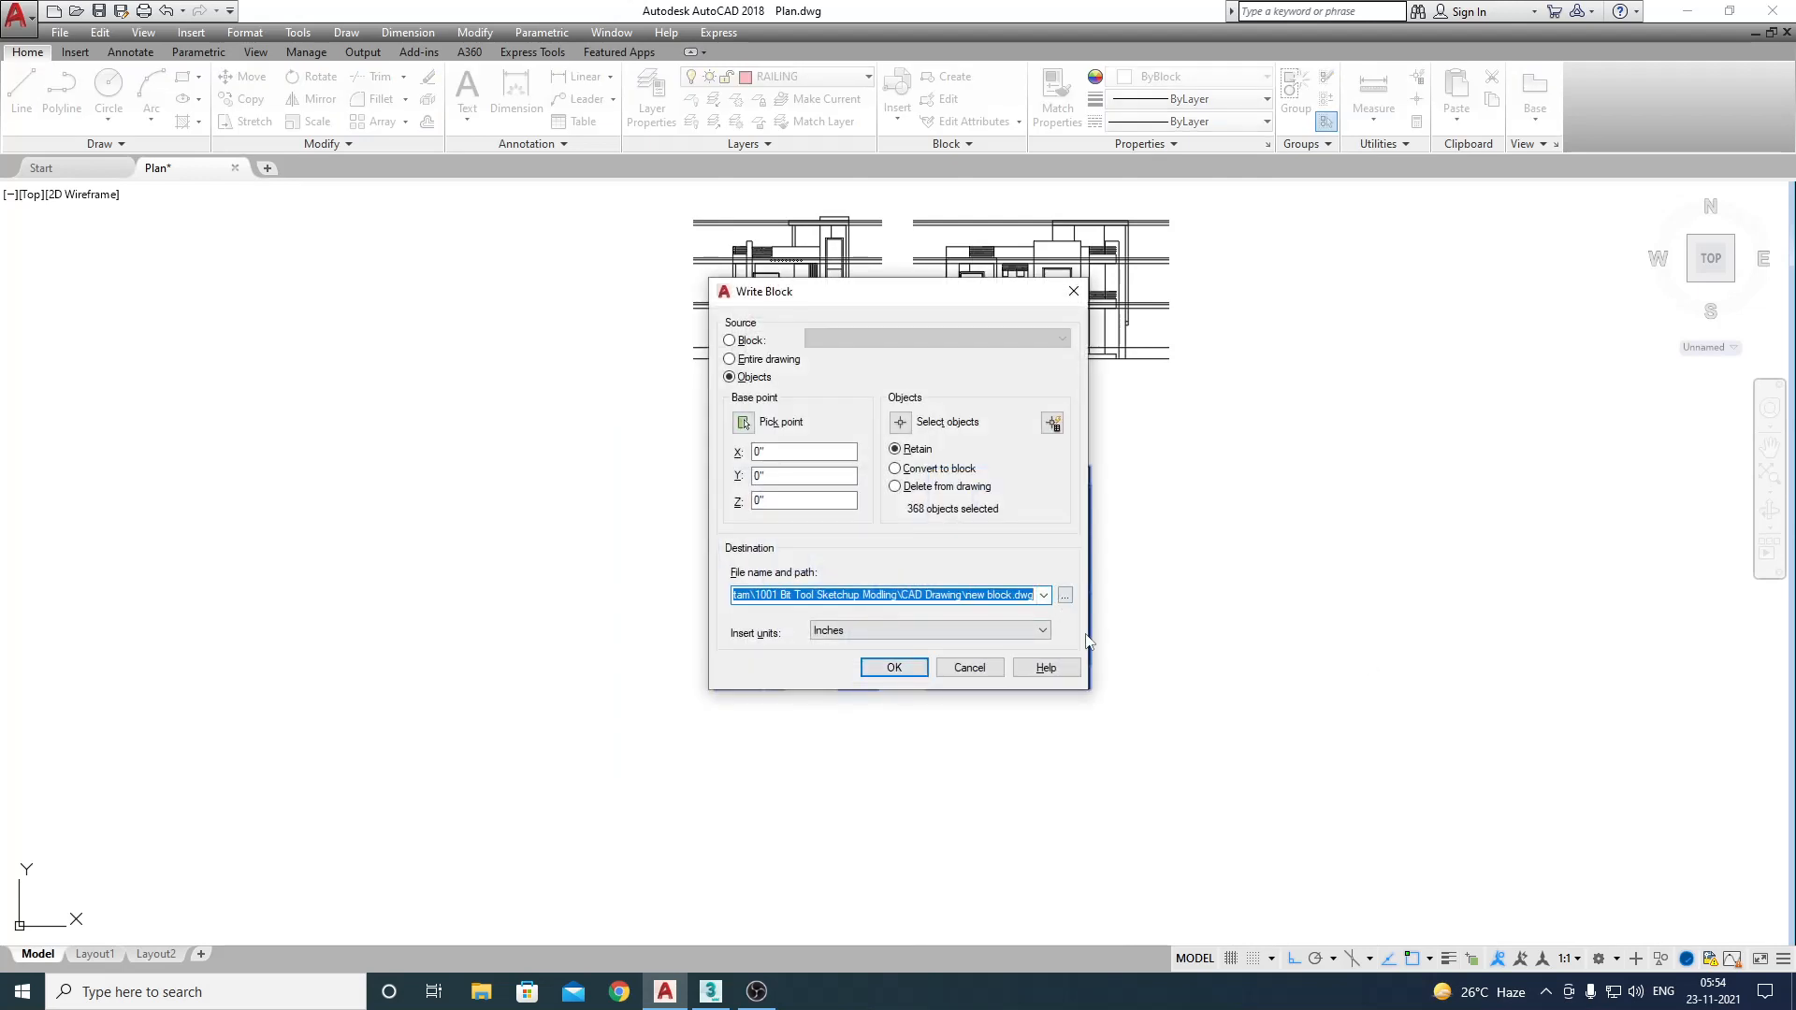
Step: Set the Write Block destination to the CAD Drawing folder inside "Vray 5 Advance Exterior Workflow with 3ds max 2020 in HINDI" on drive D
click(1065, 596)
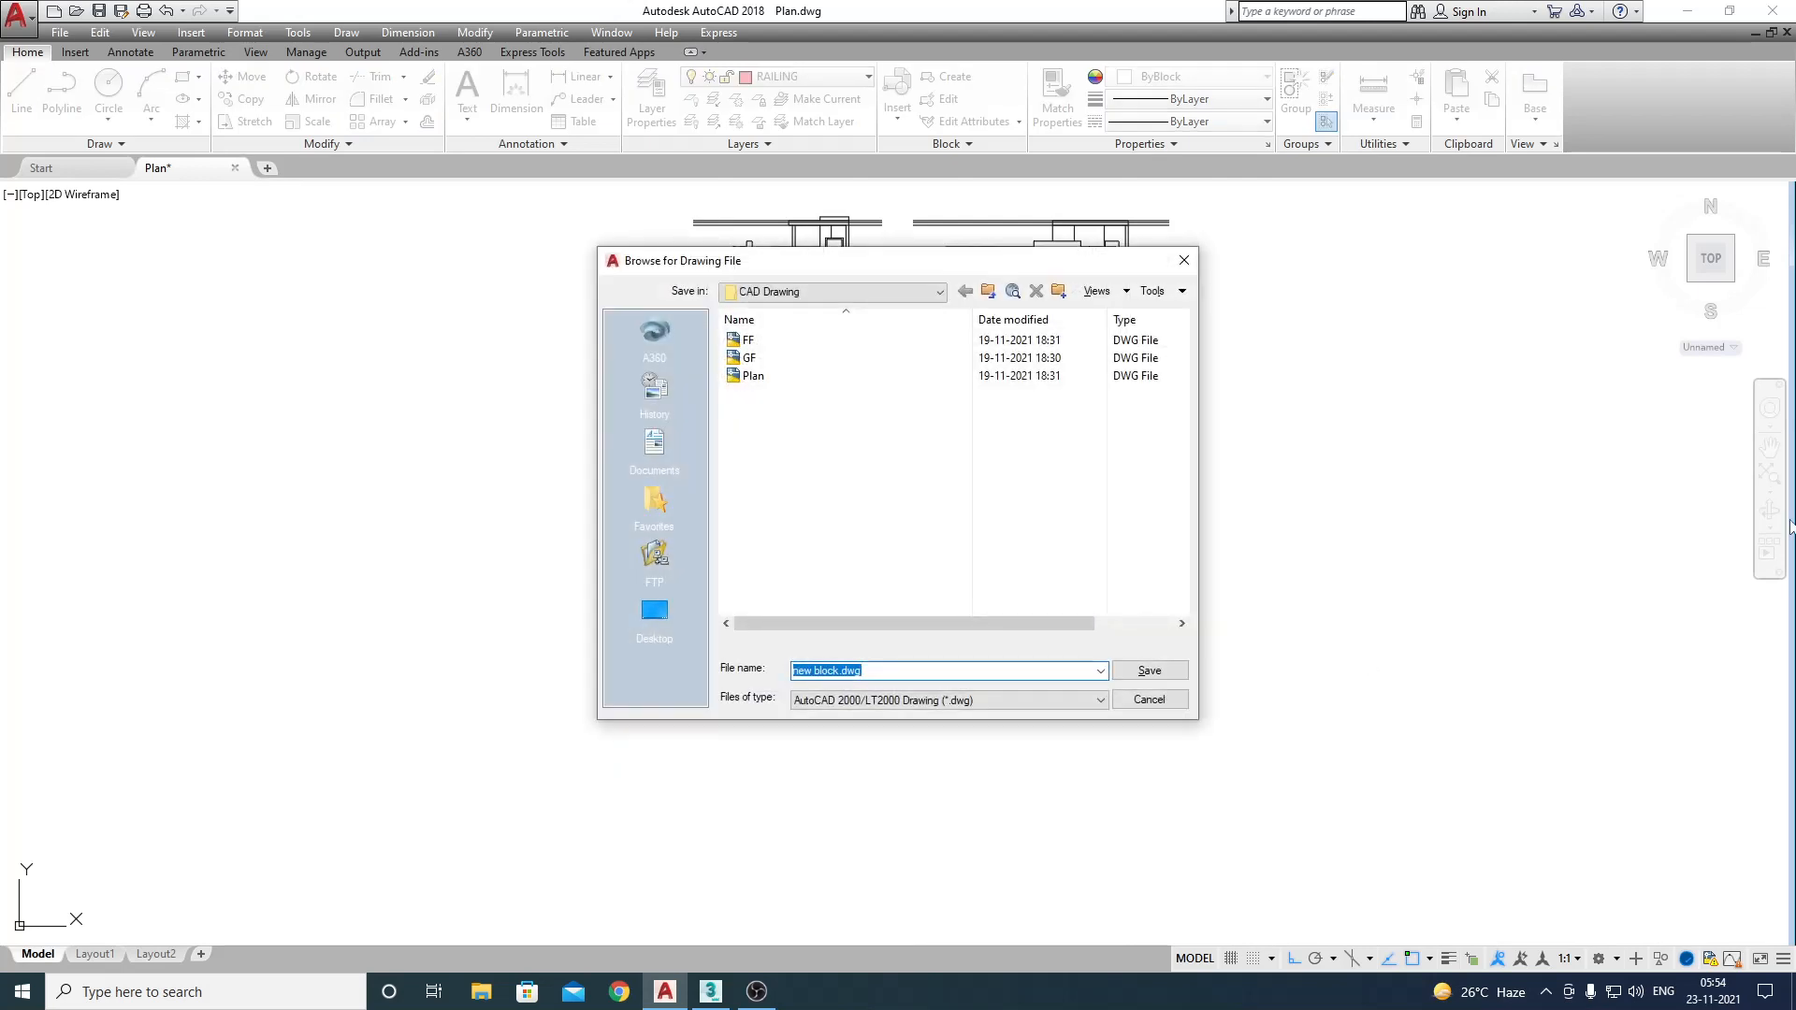
click(988, 292)
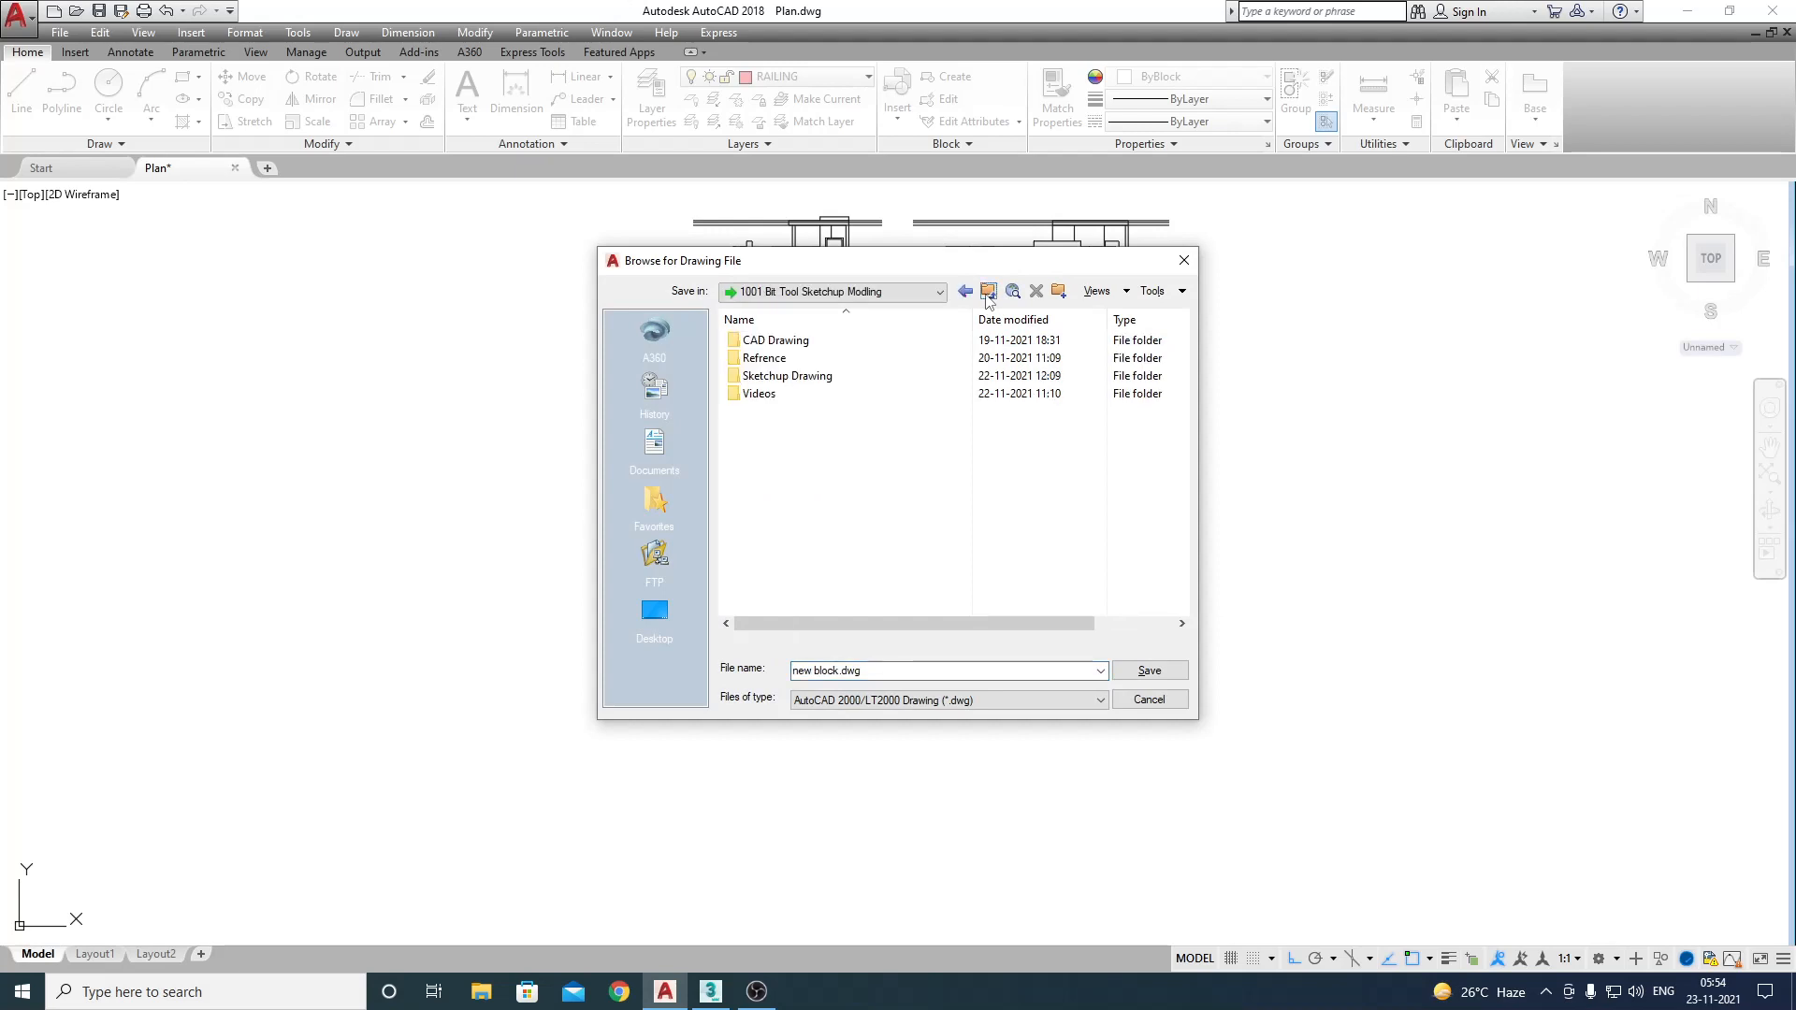
click(649, 644)
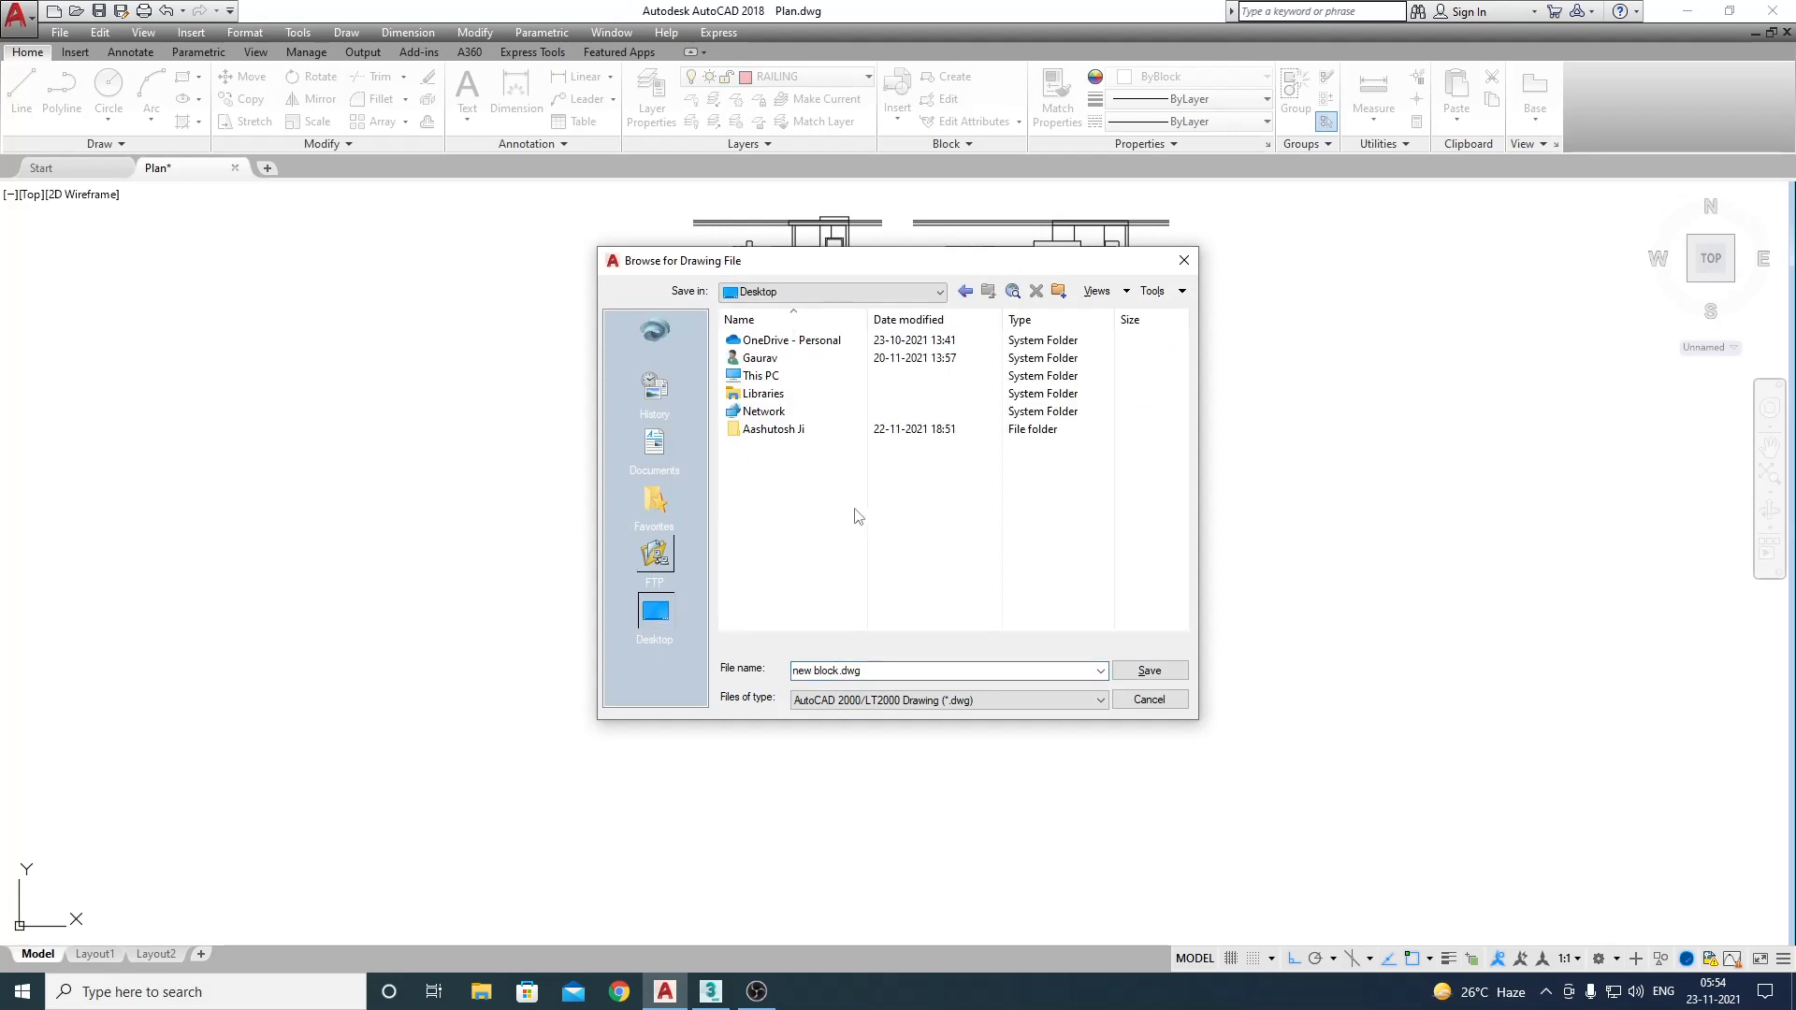
double_click(763, 374)
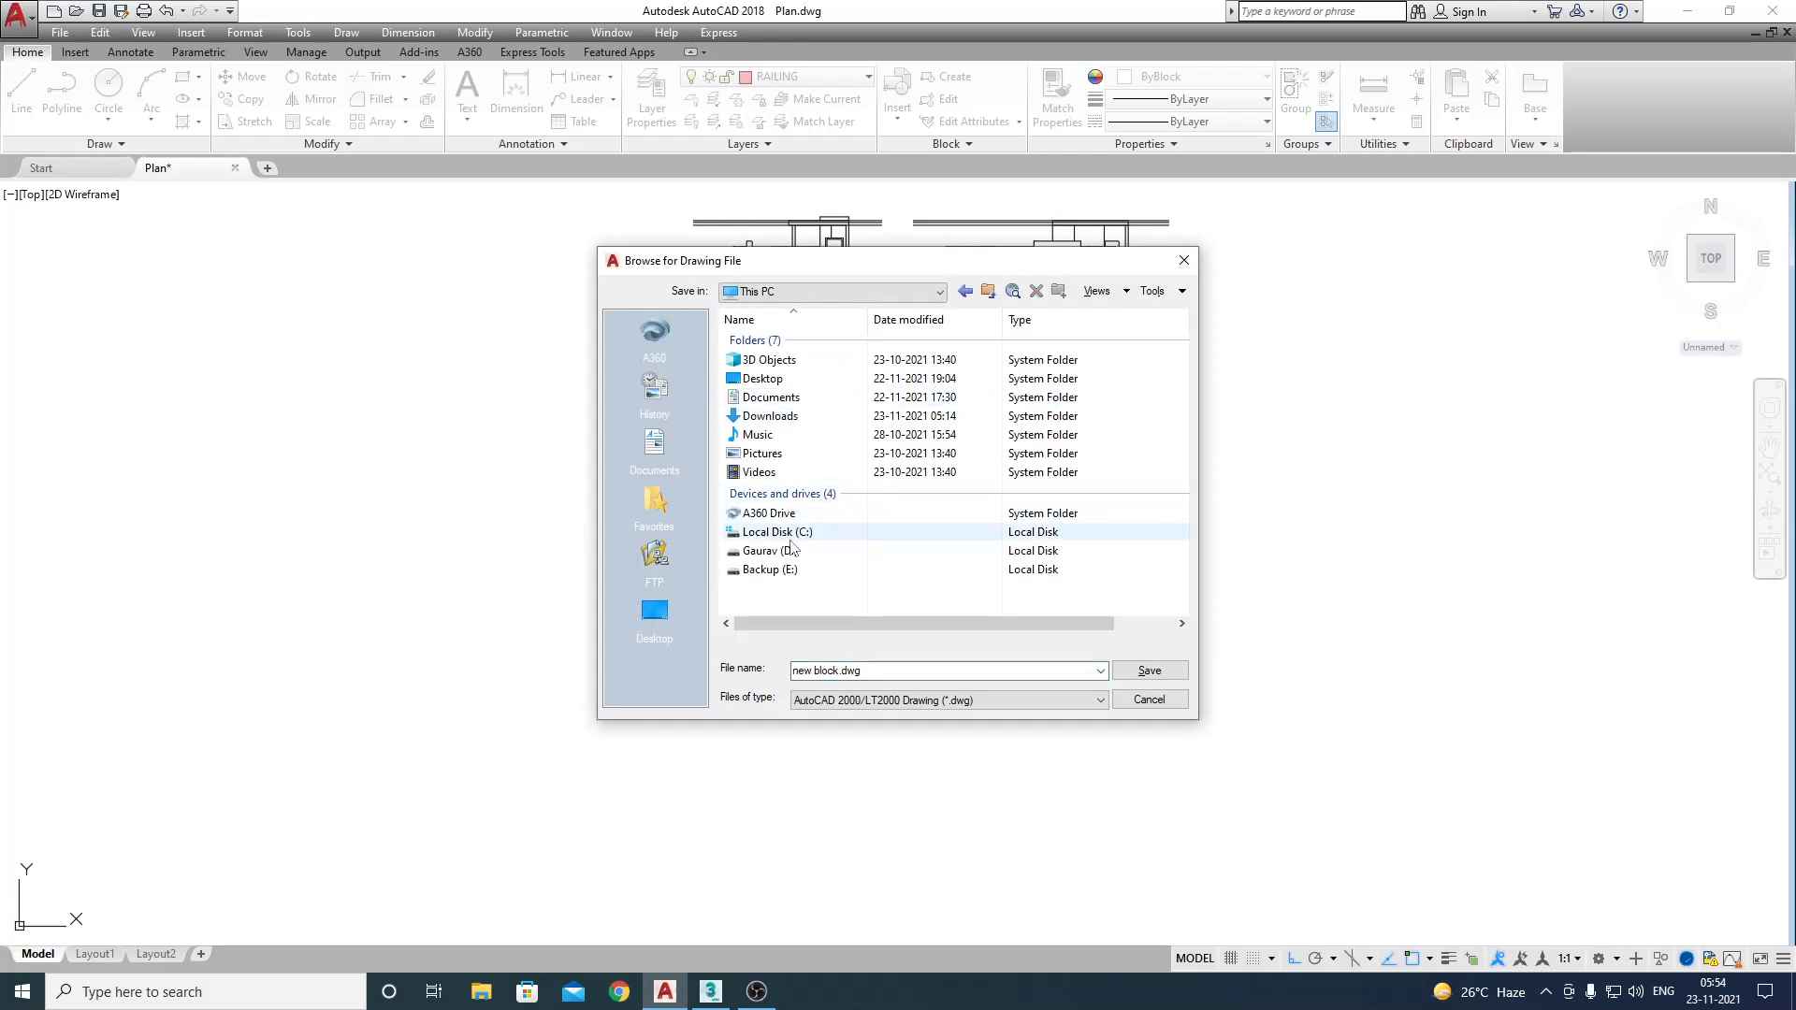
double_click(783, 551)
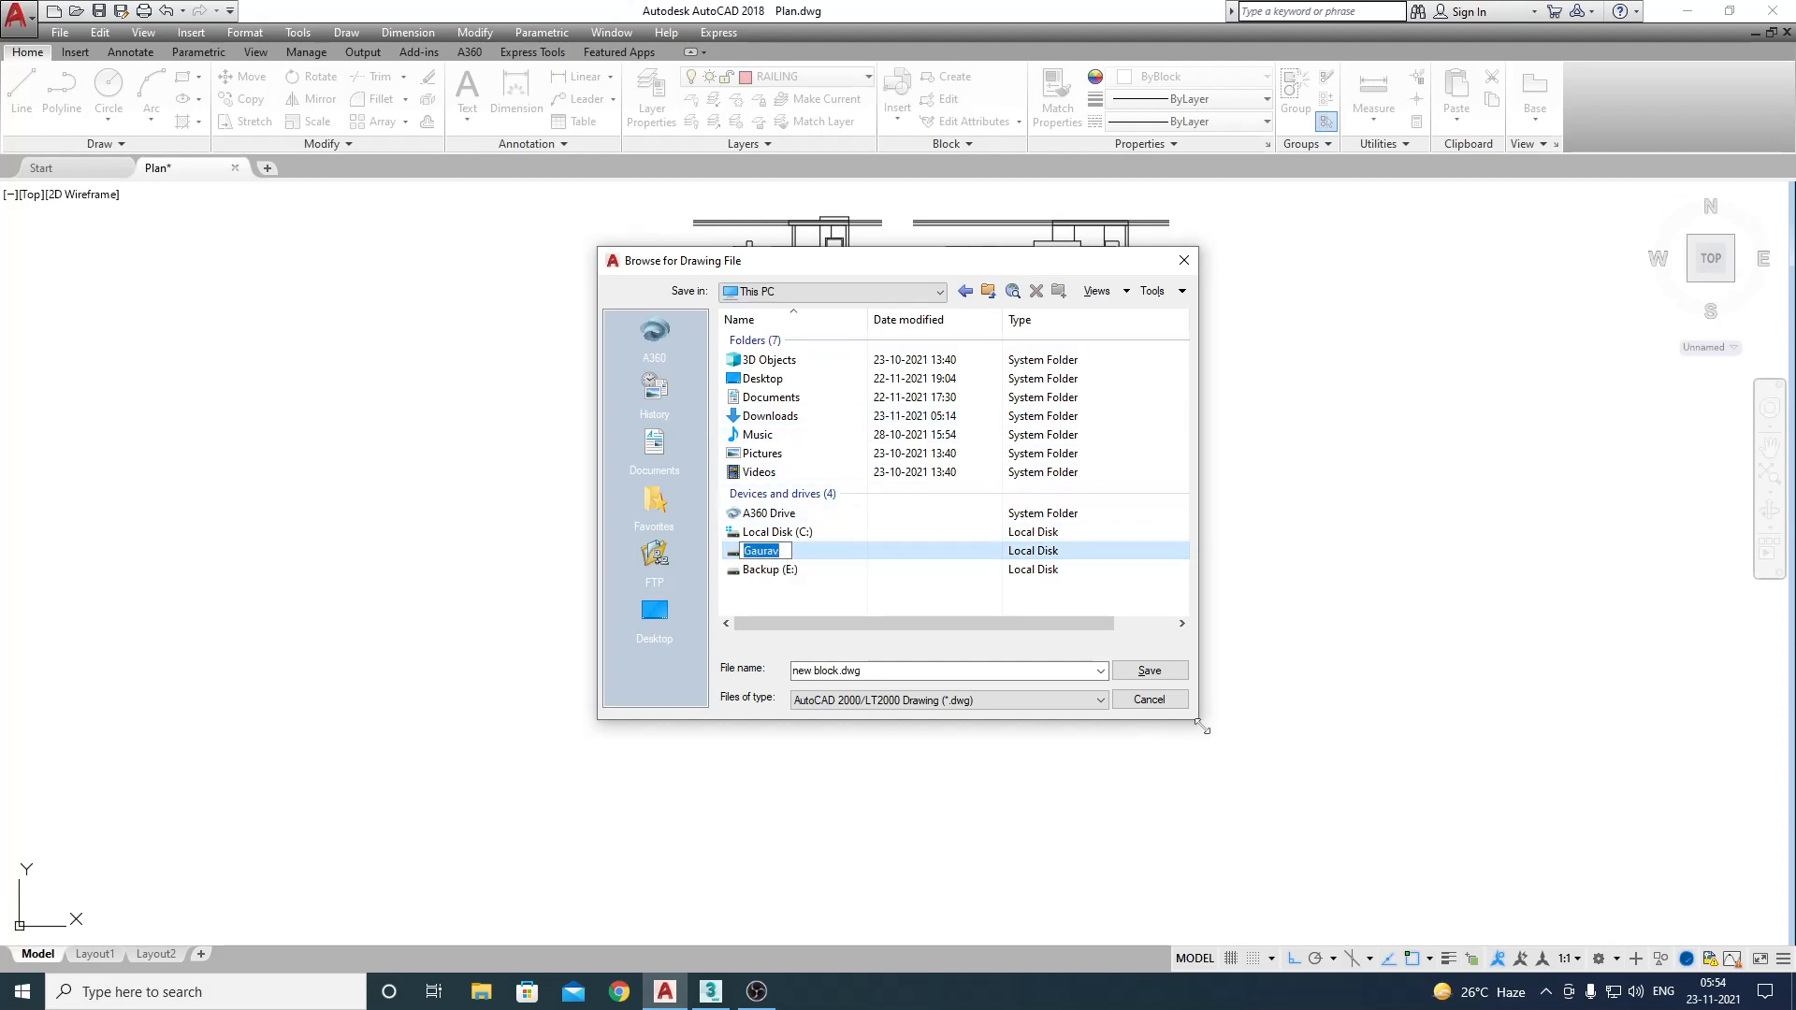
drag(1202, 725, 1792, 876)
drag(1146, 264, 857, 159)
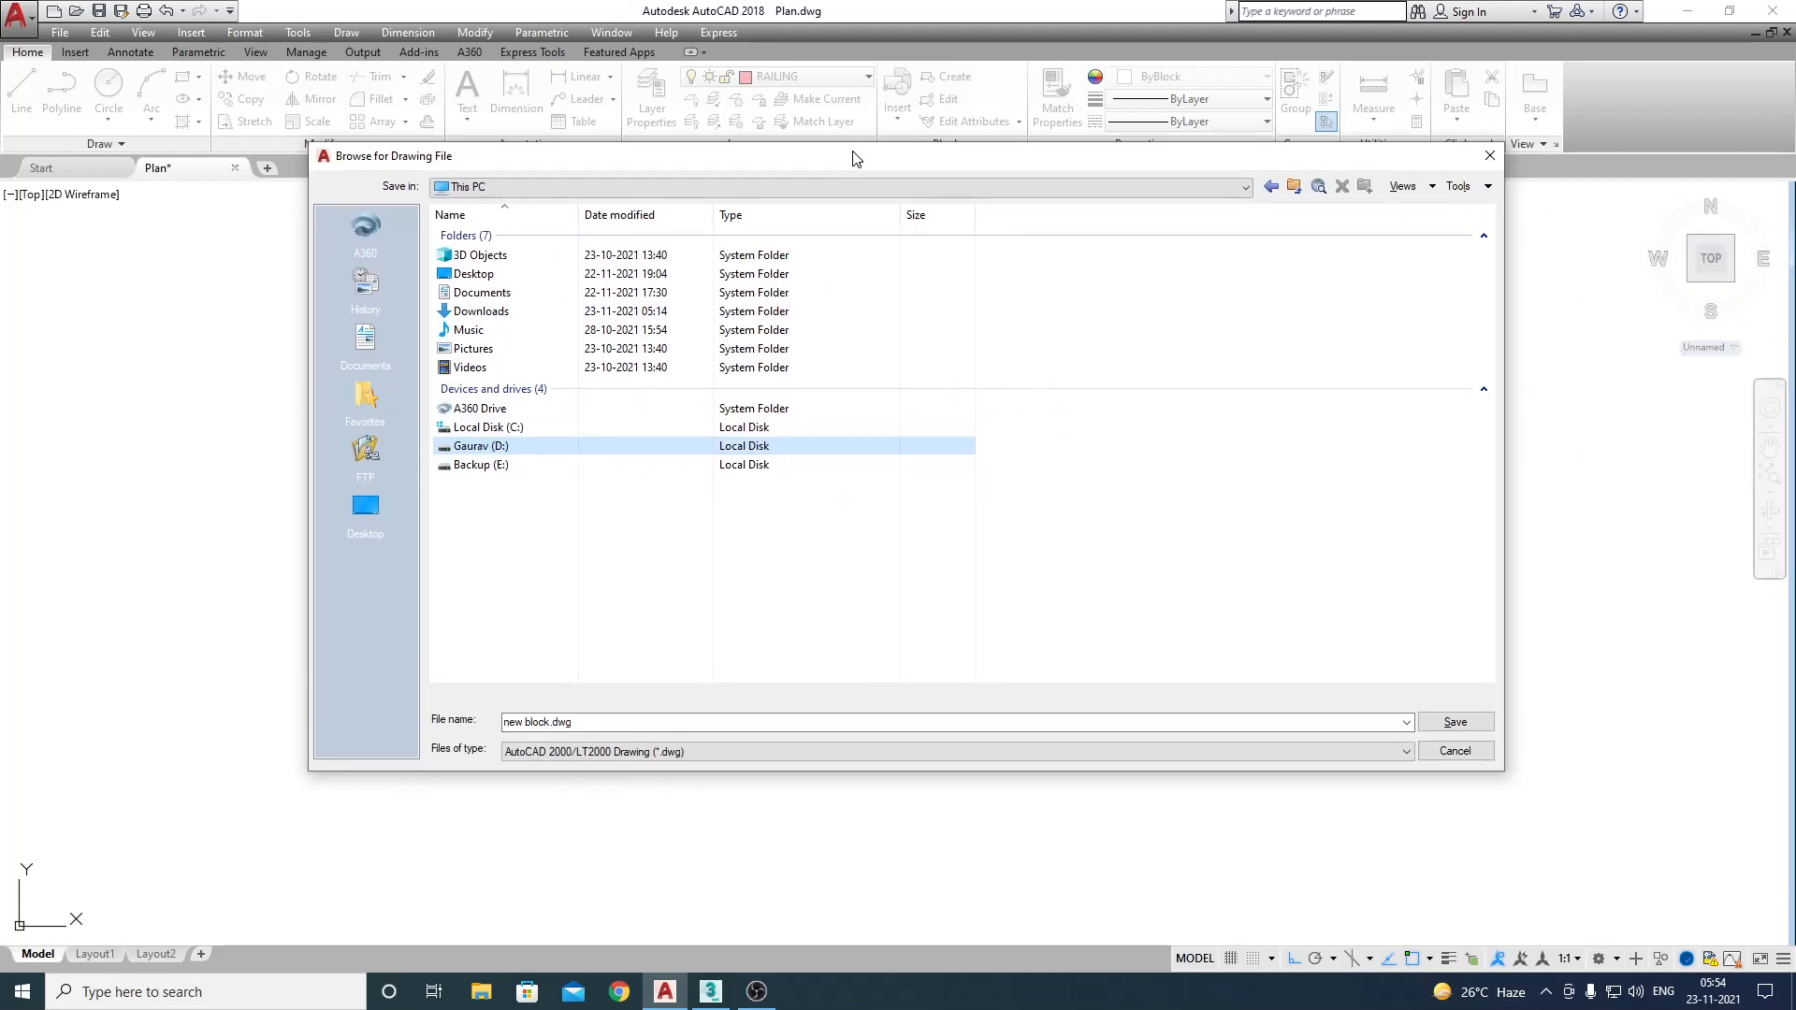
double_click(552, 448)
click(493, 235)
double_click(493, 234)
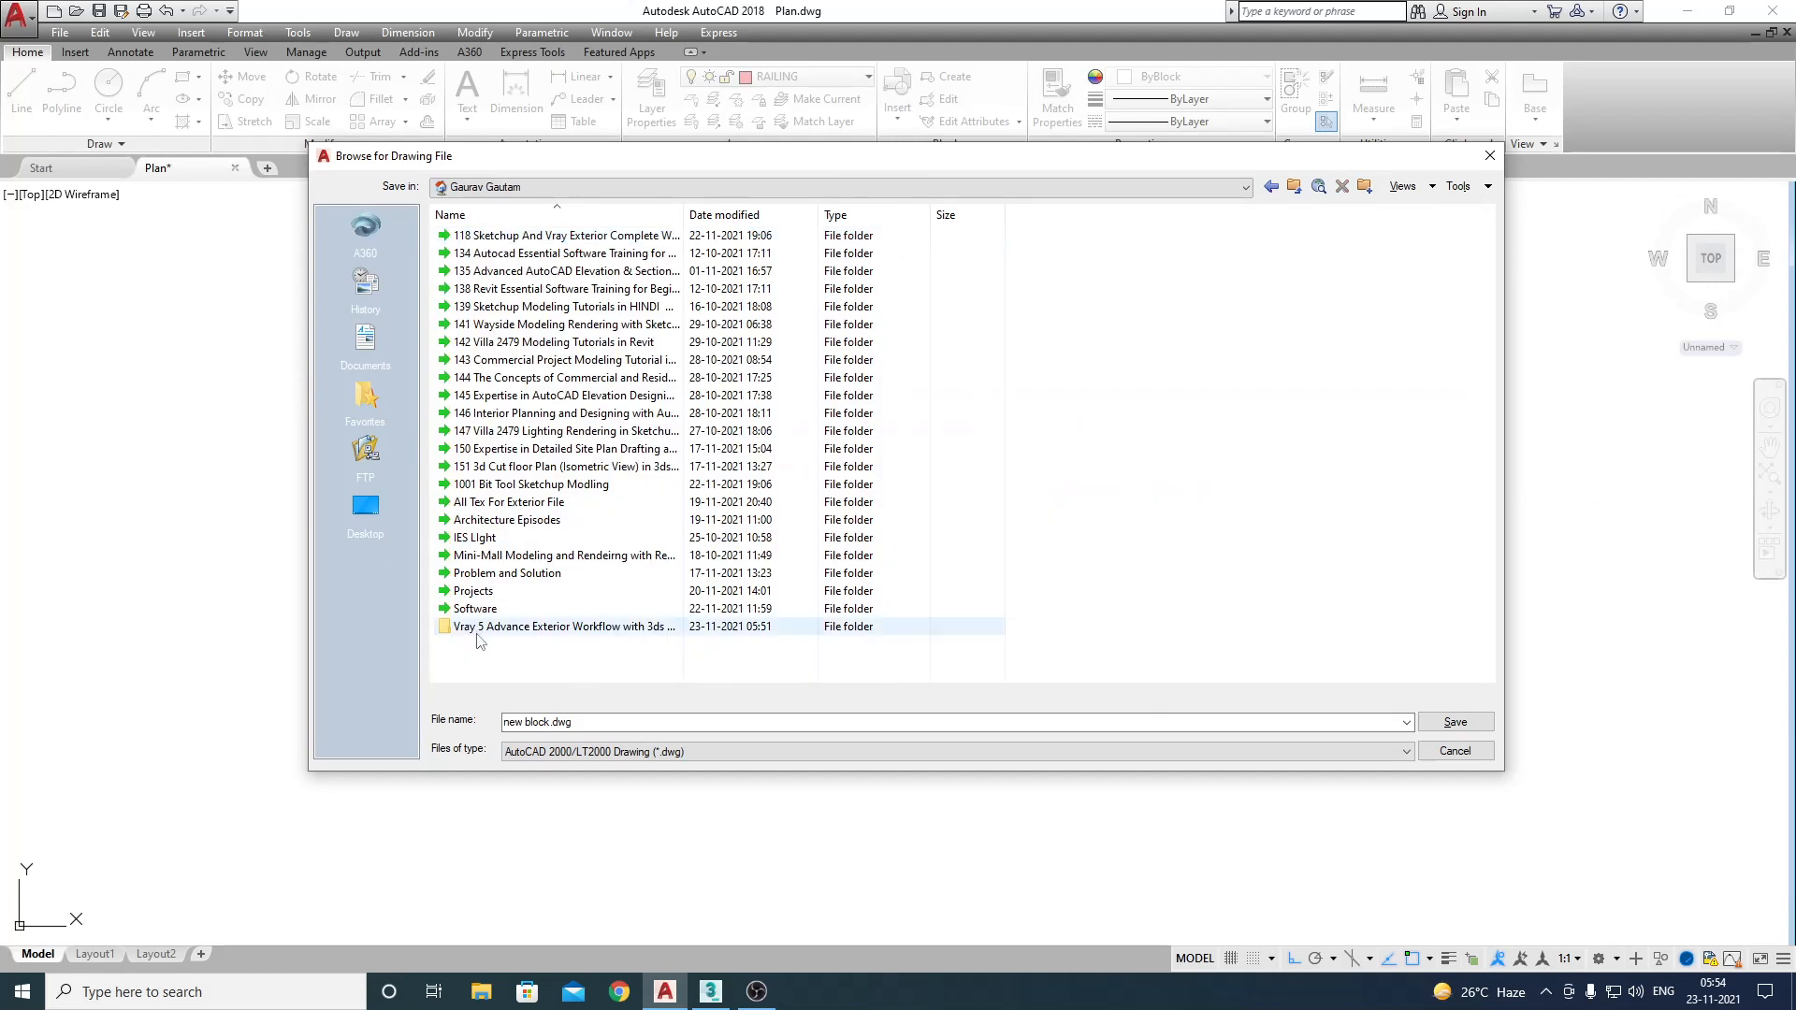
double_click(505, 629)
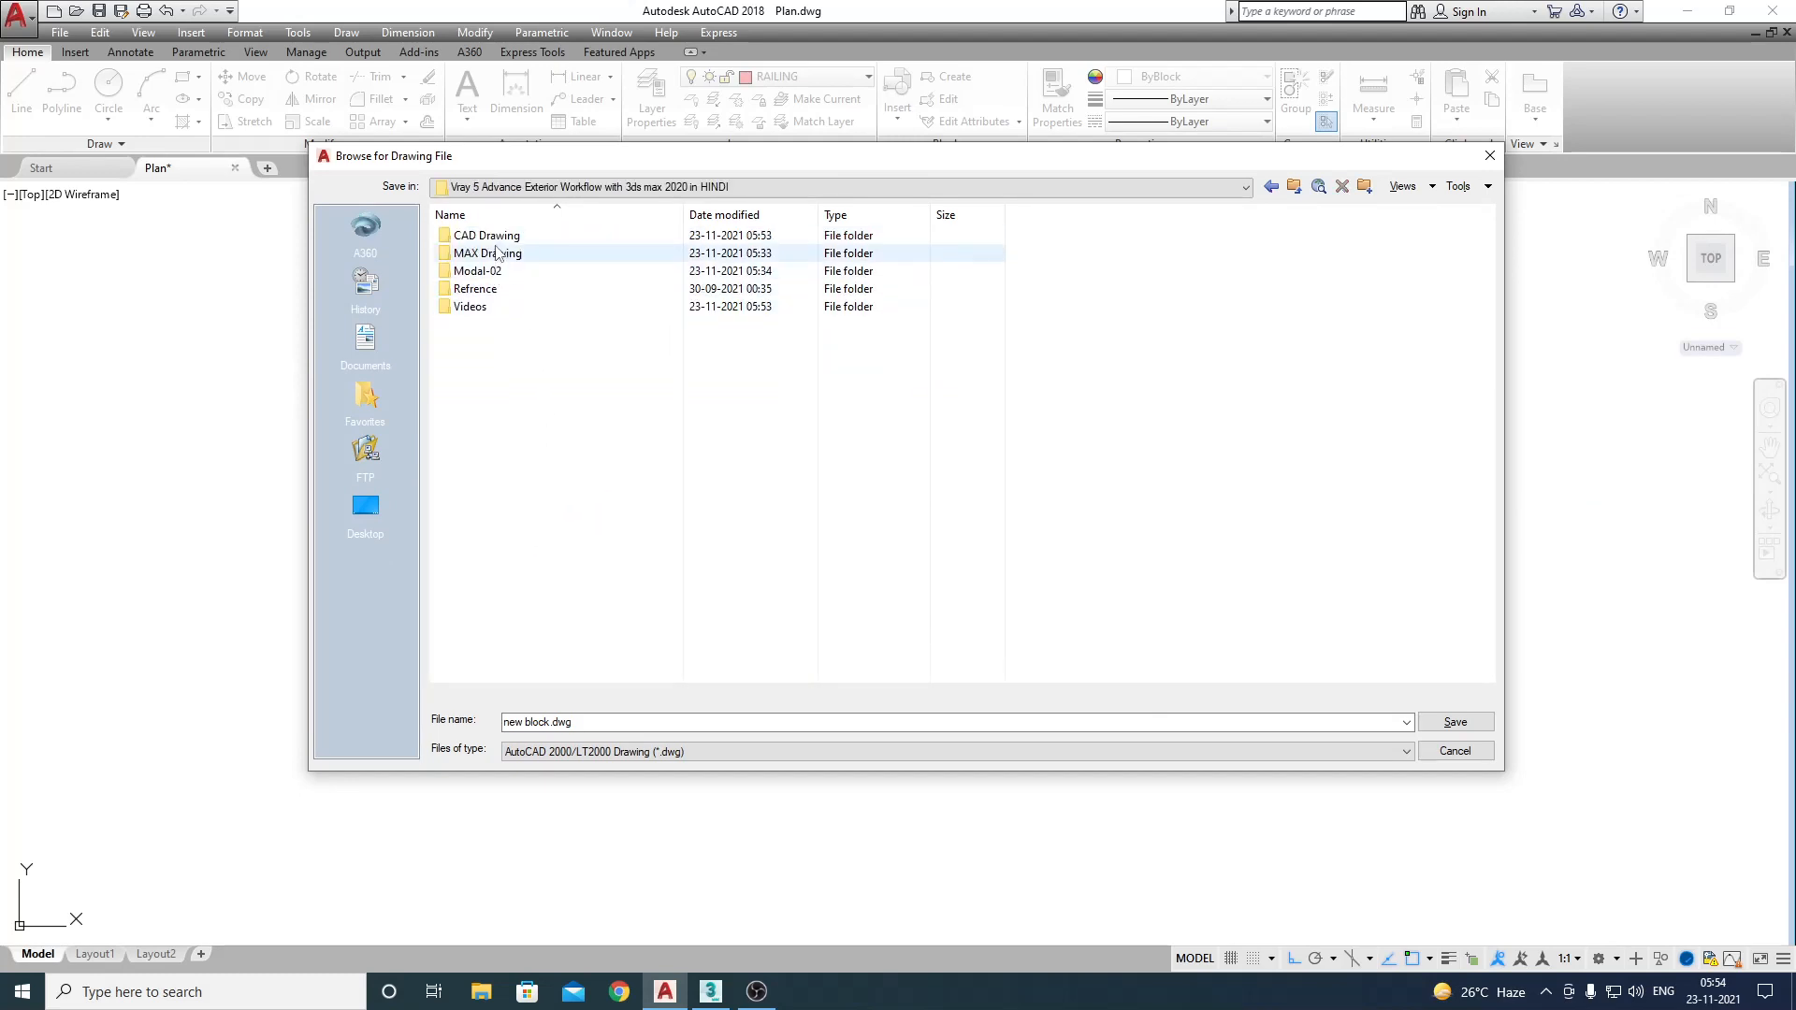
double_click(486, 236)
Step: Name the floor plans' file "GF & FF", use inches as insert units, and write the block
click(610, 721)
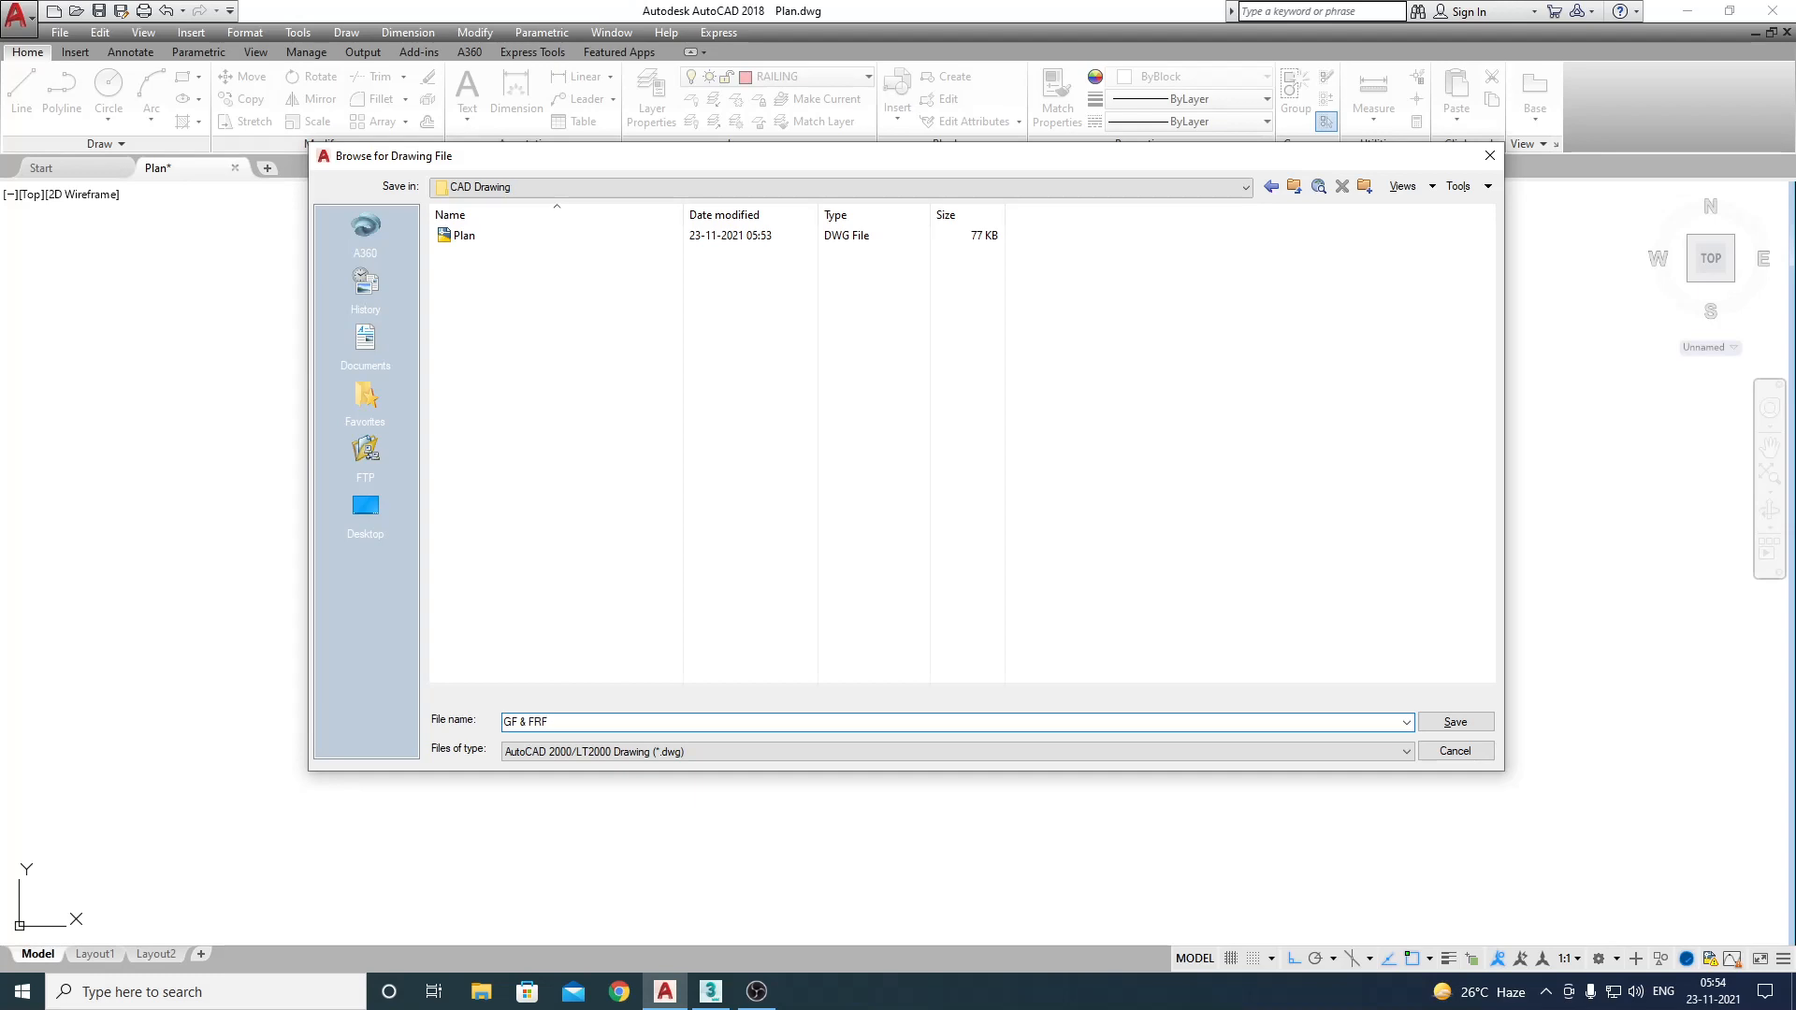
click(1492, 726)
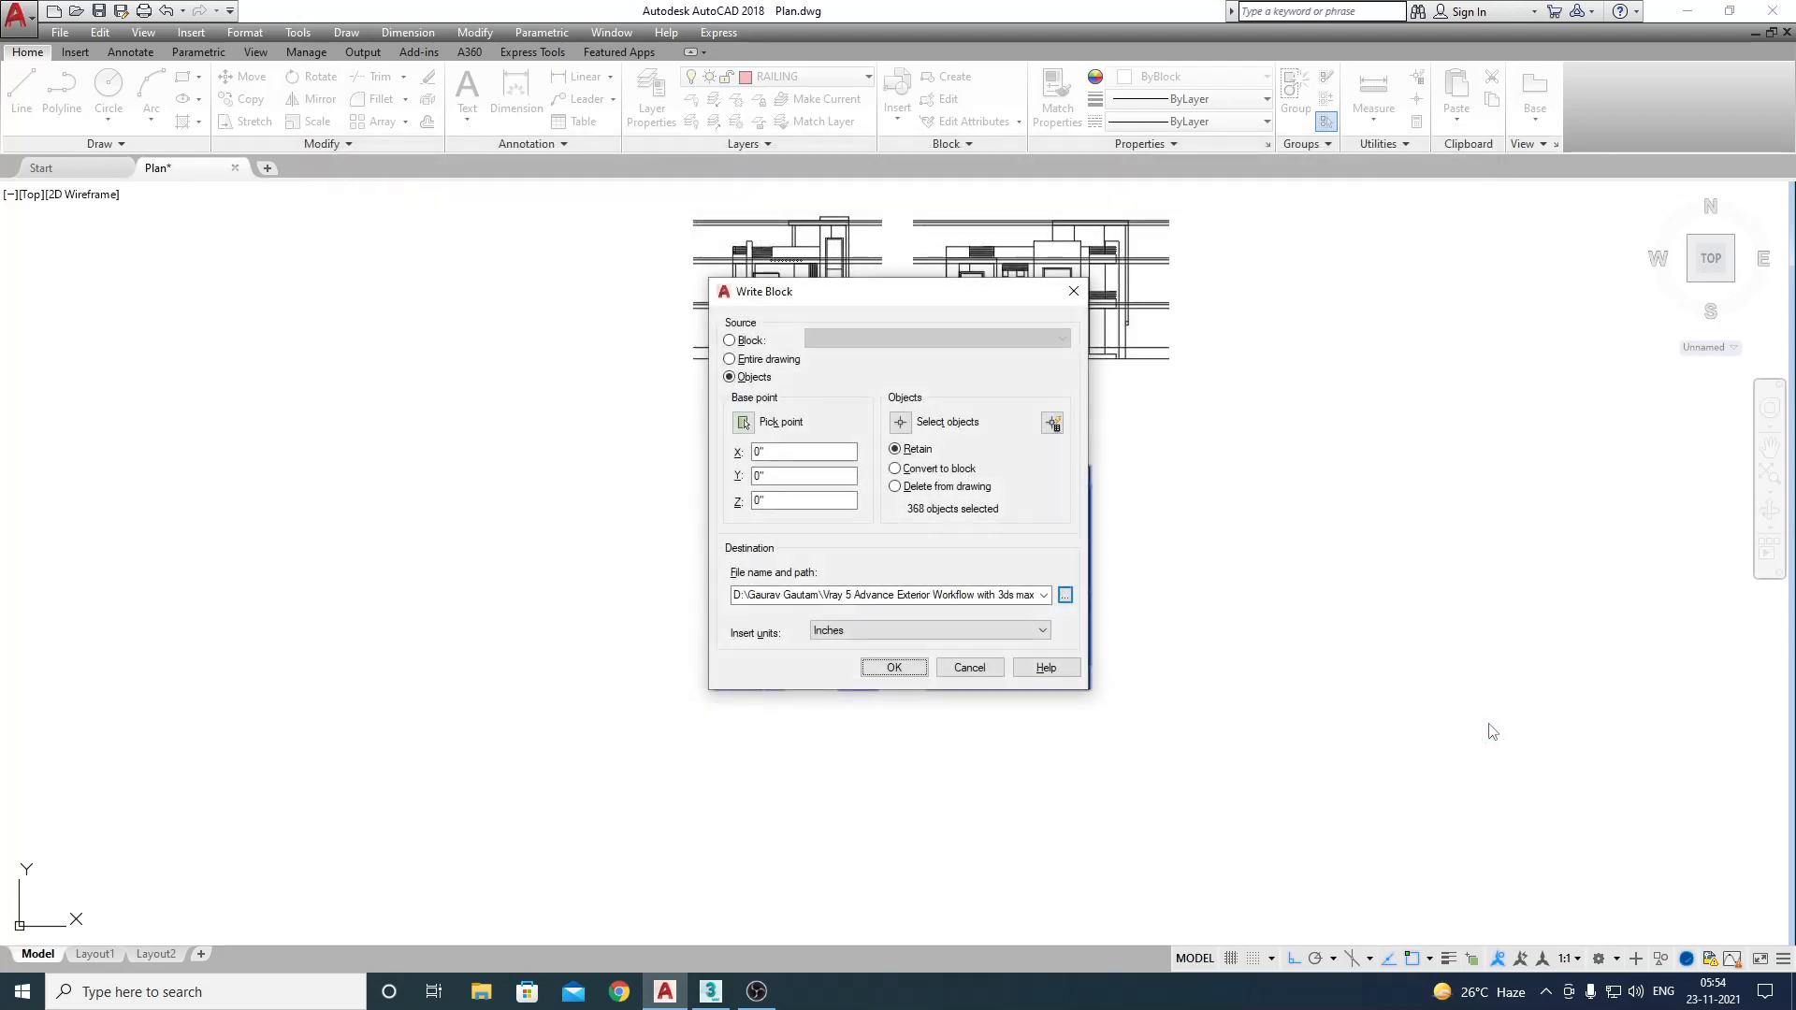
click(895, 632)
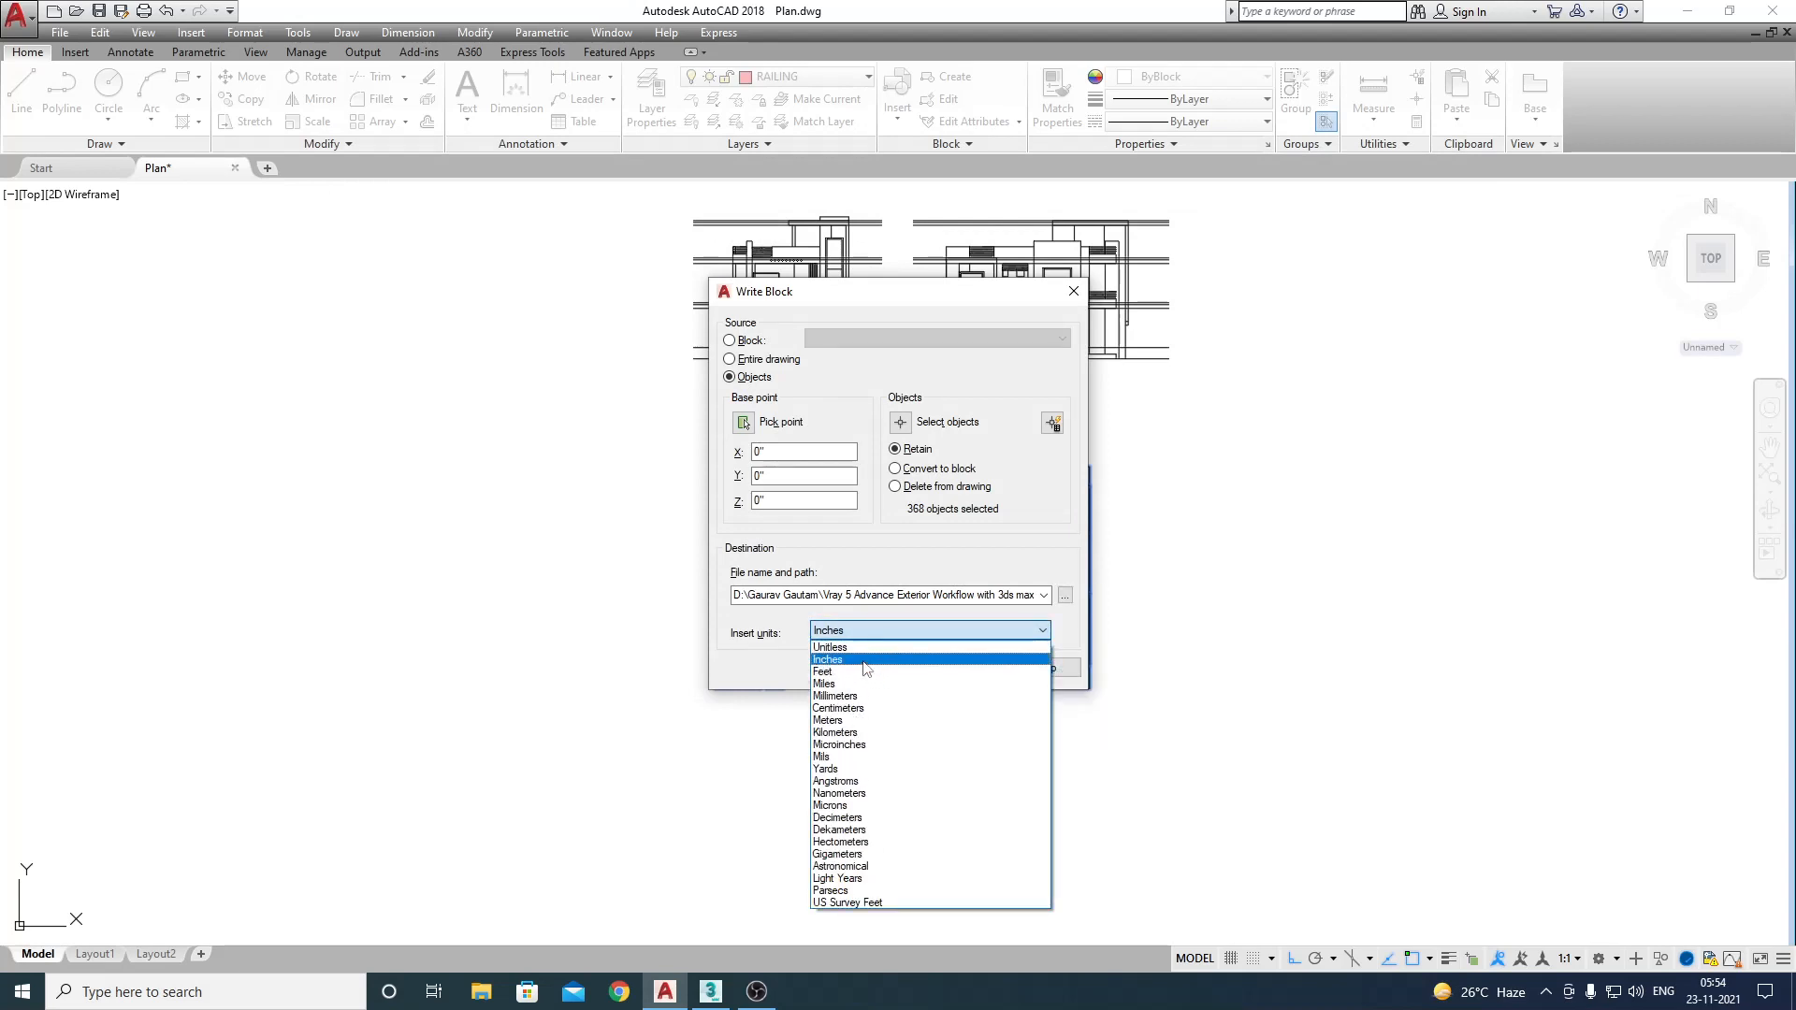
click(868, 649)
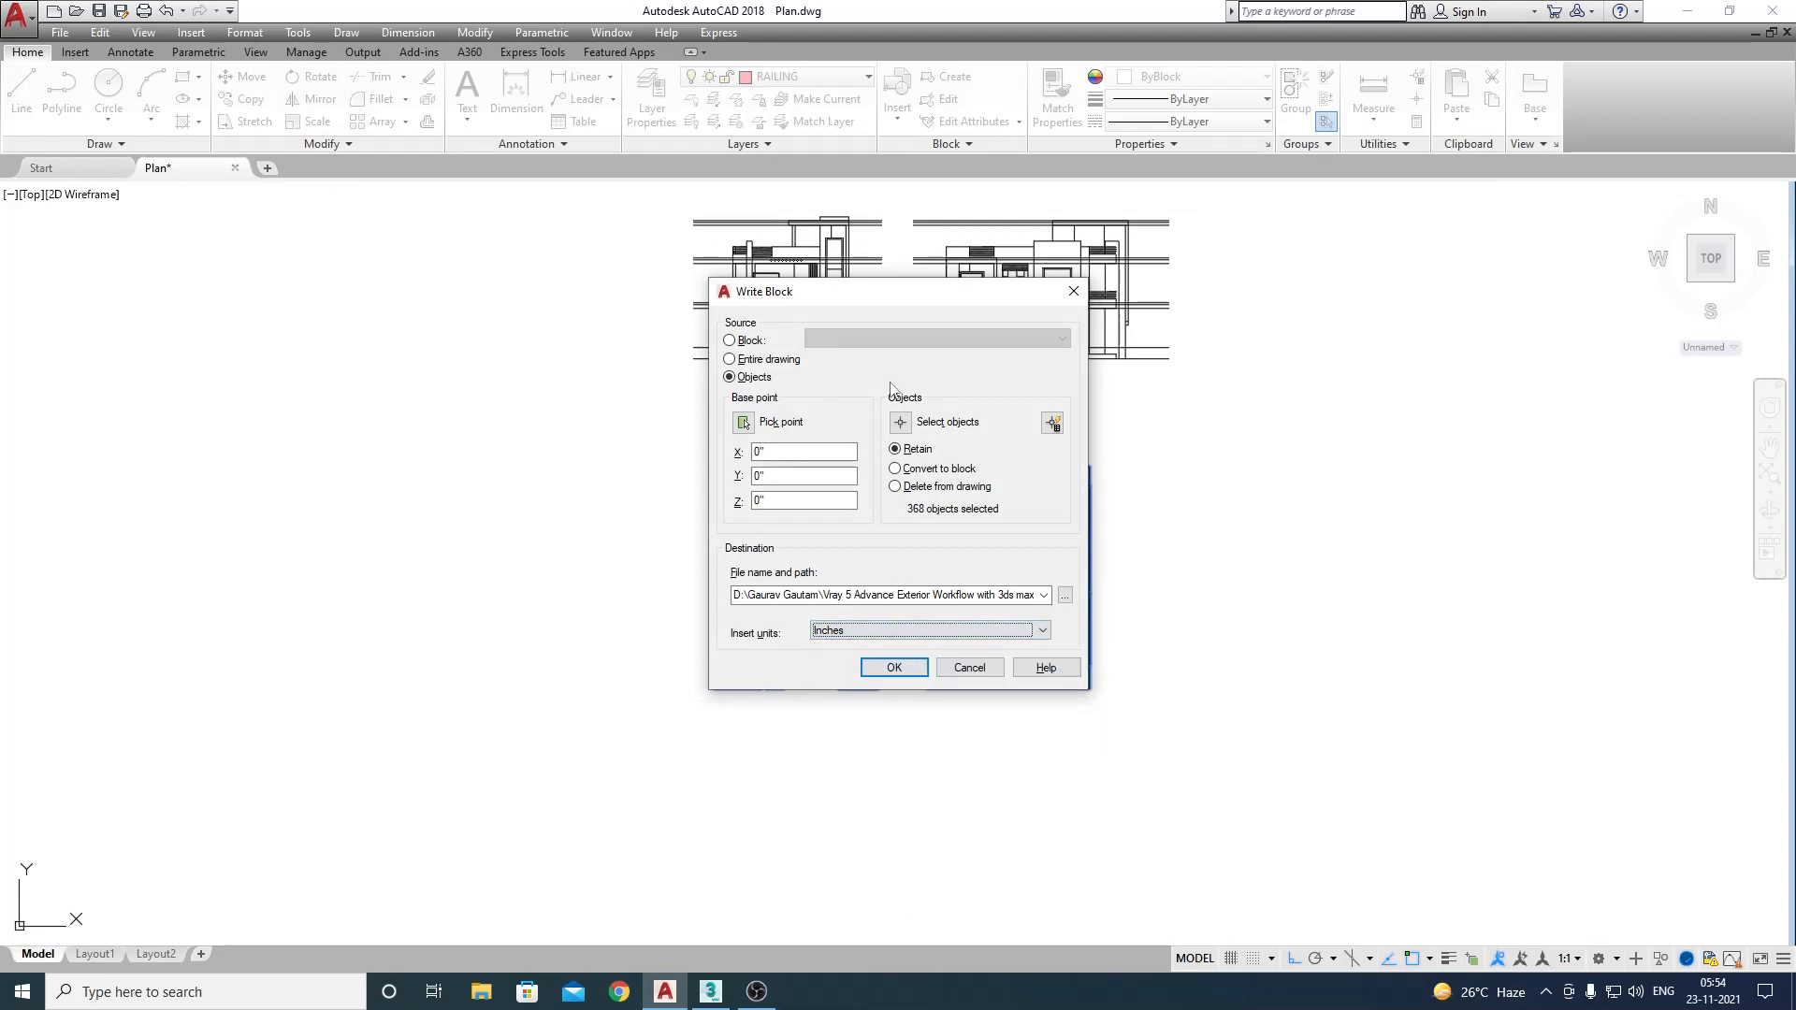
click(895, 667)
Step: Write the narrower elevation, above the walled floor plan, to its own file named "fRONT ELEVATION" in the CAD Drawing folder
scroll(1002, 501, down, 2)
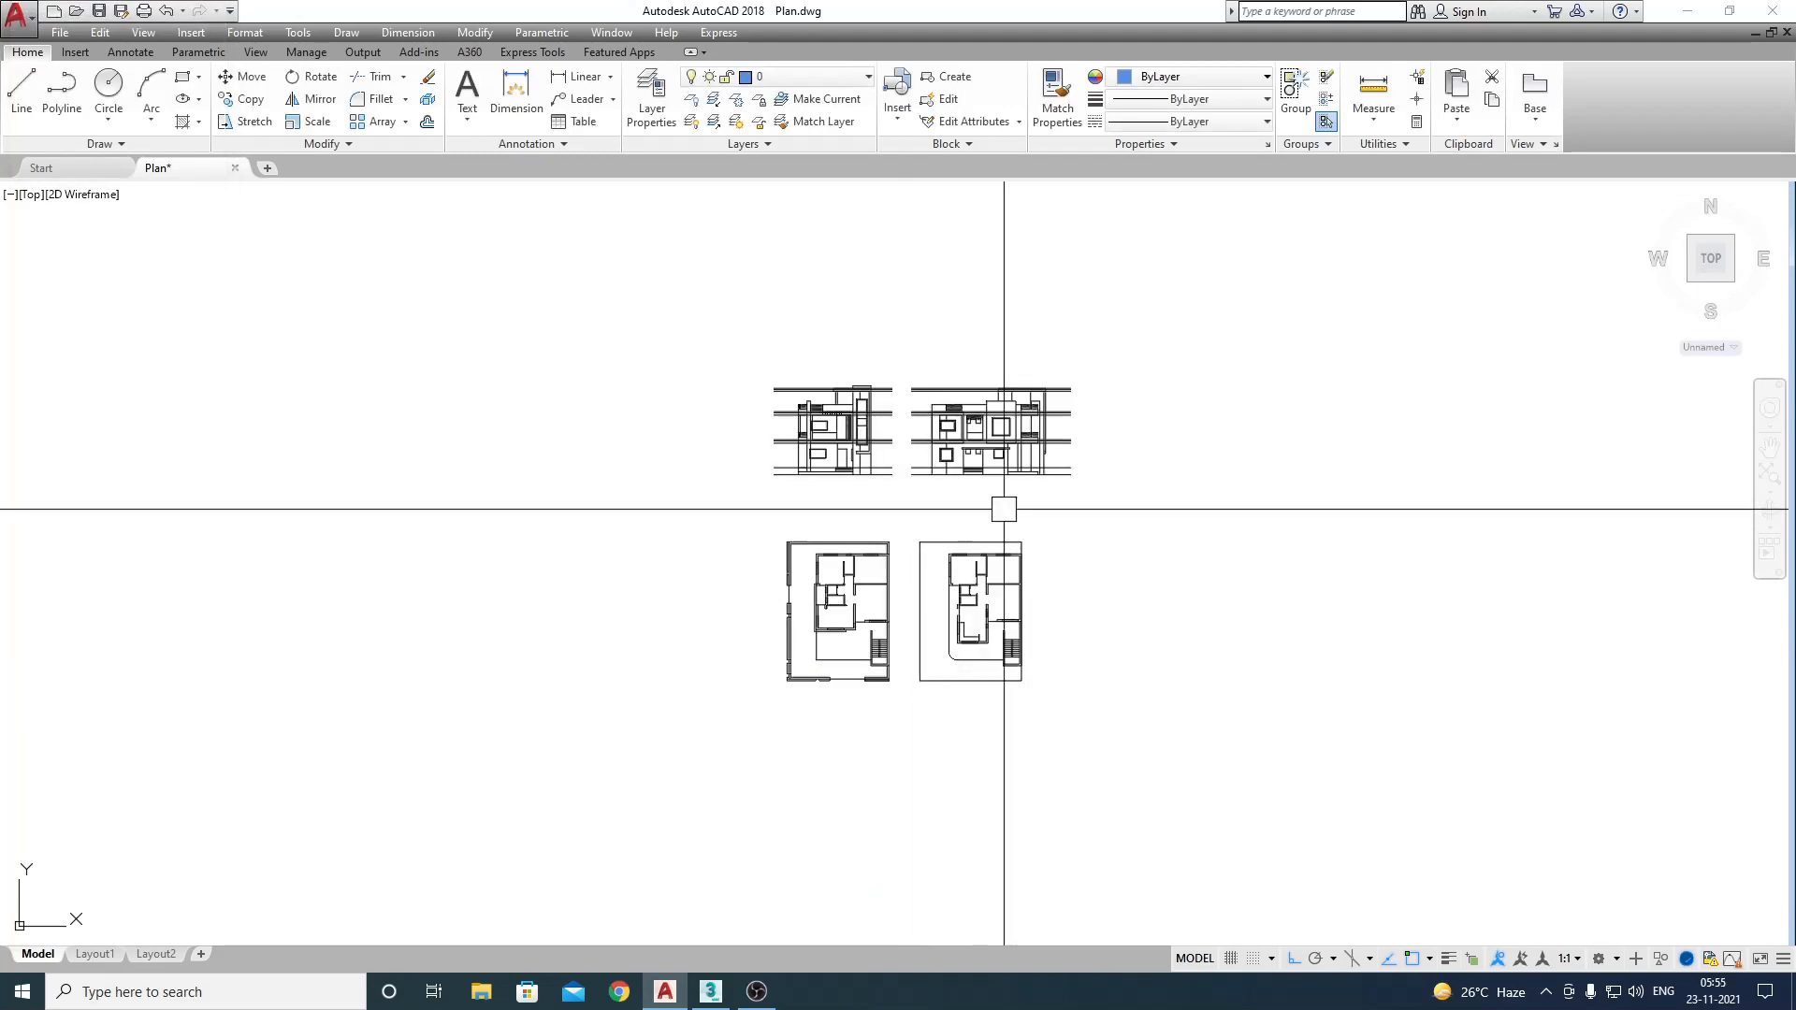
scroll(821, 501, up, 5)
click(328, 292)
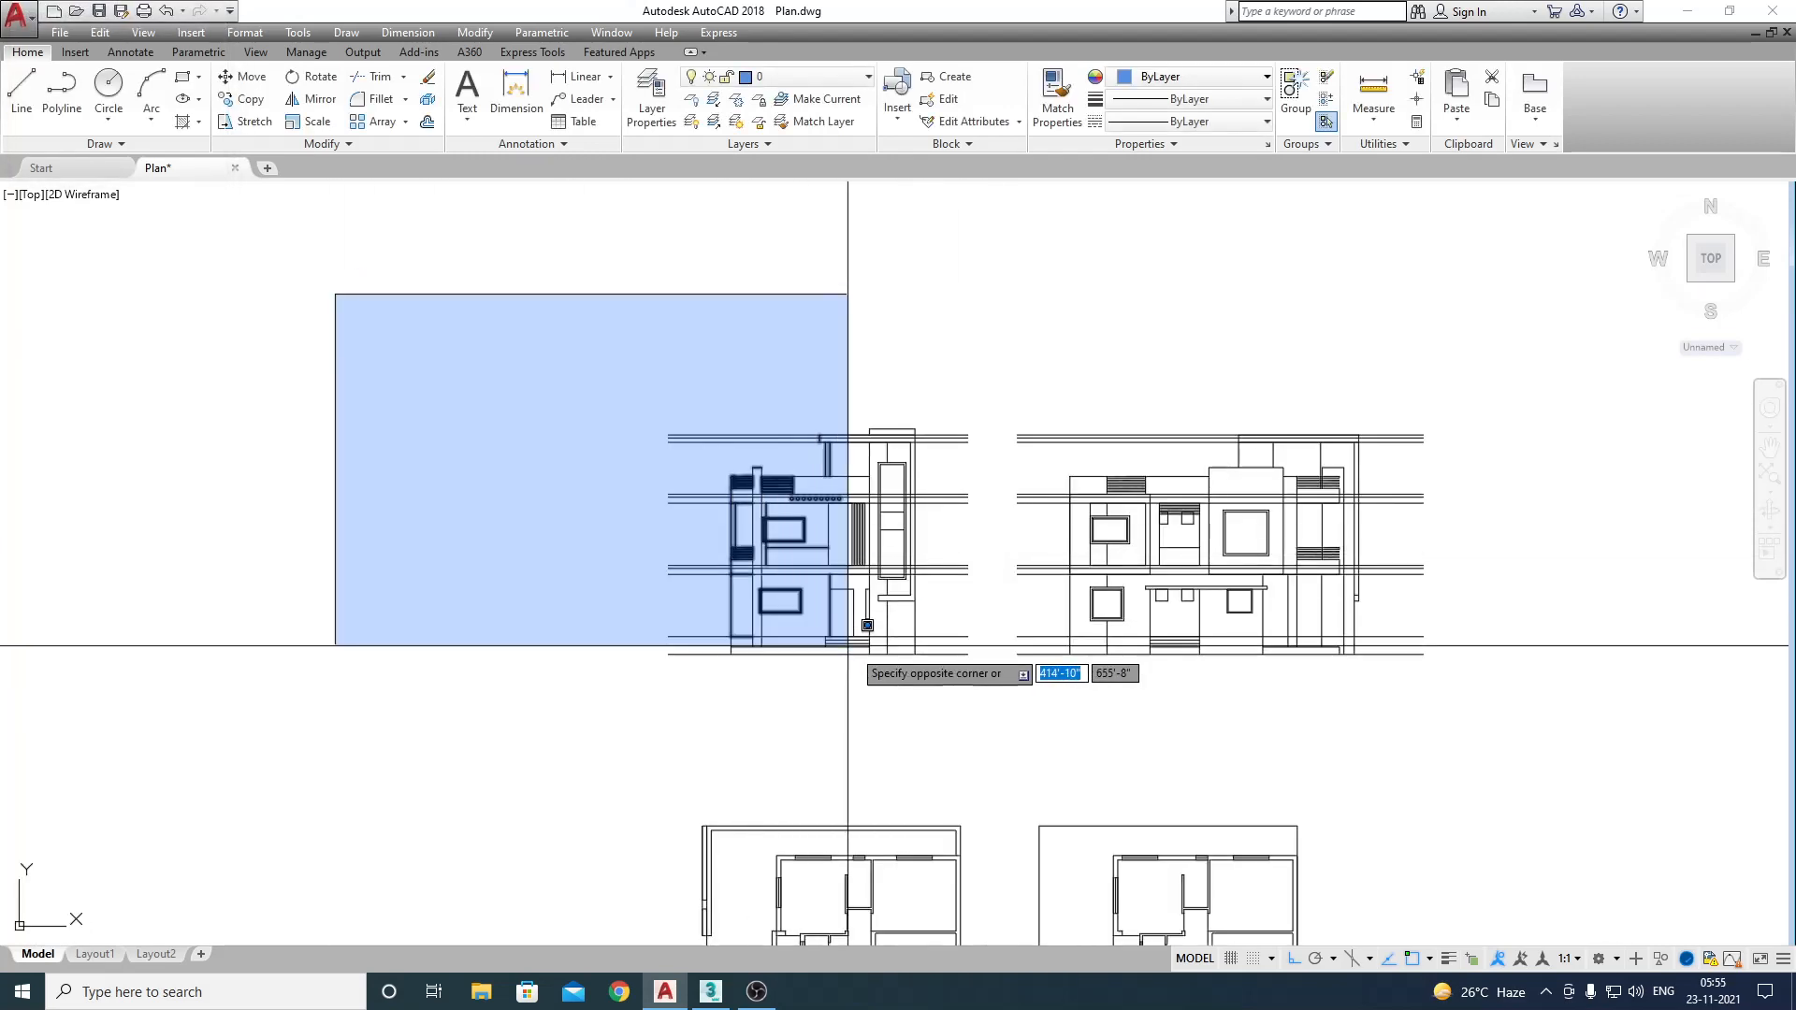
click(994, 707)
key(Return)
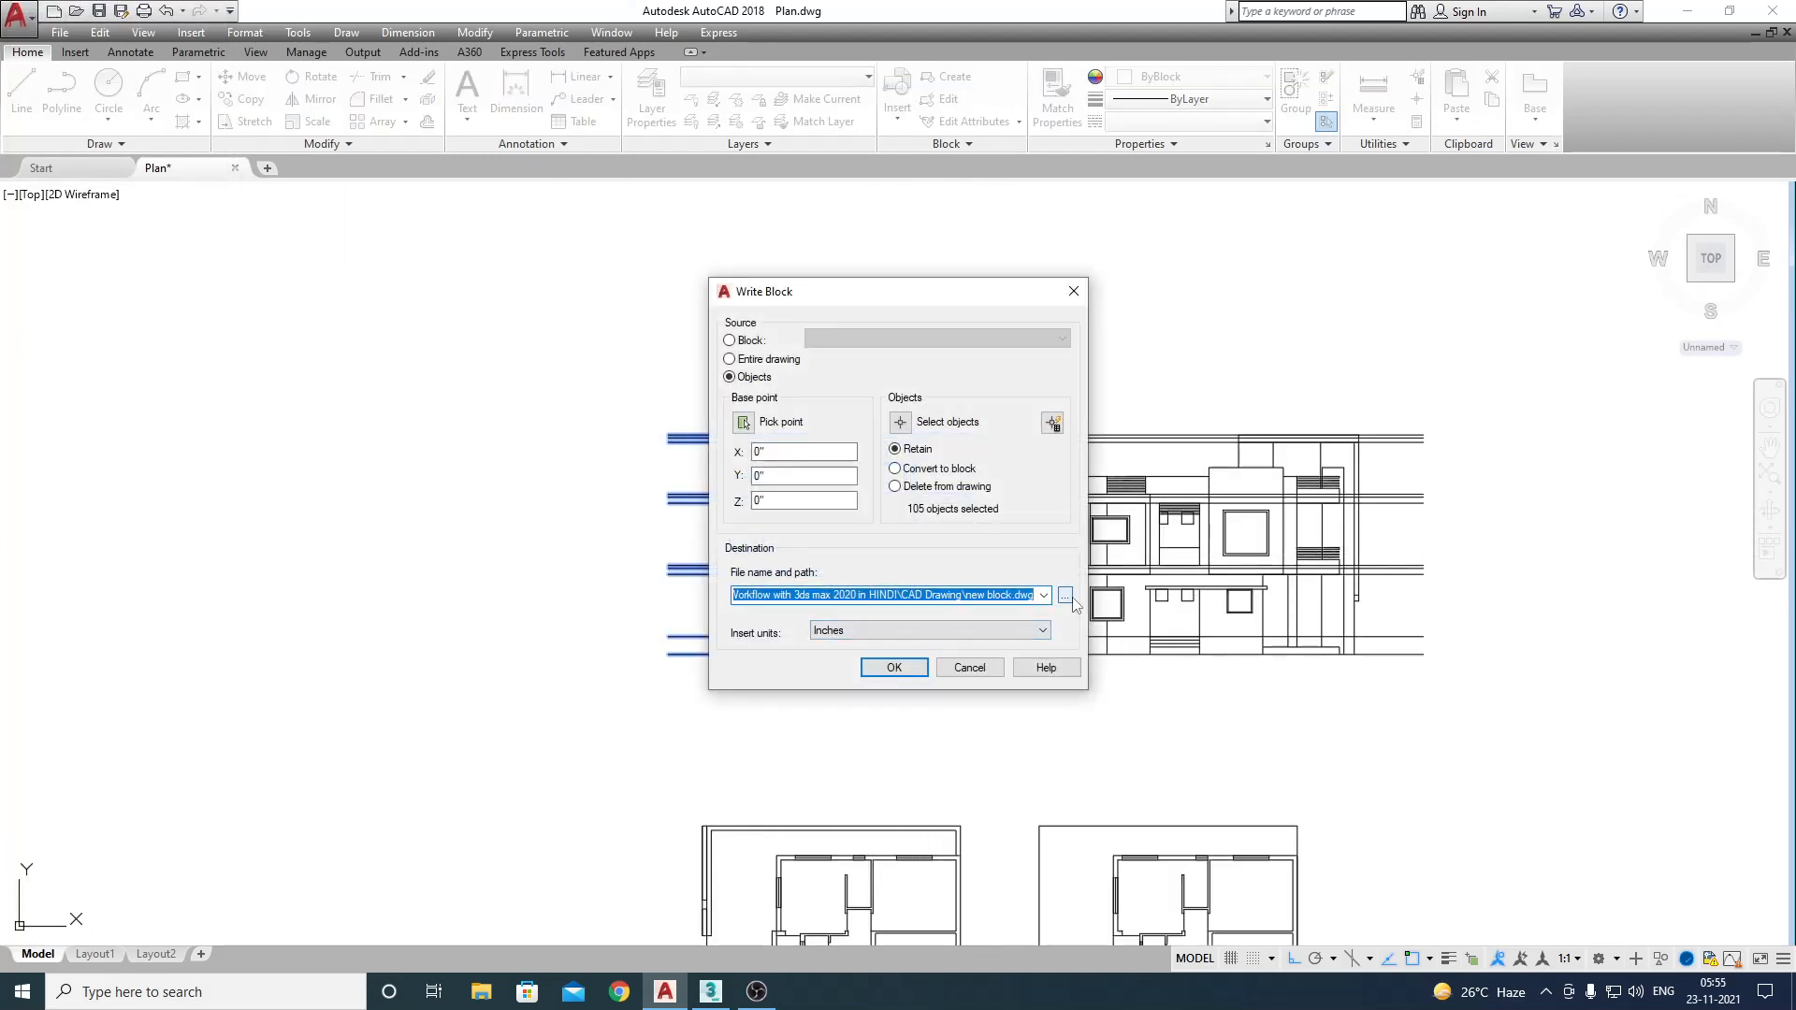
click(1068, 597)
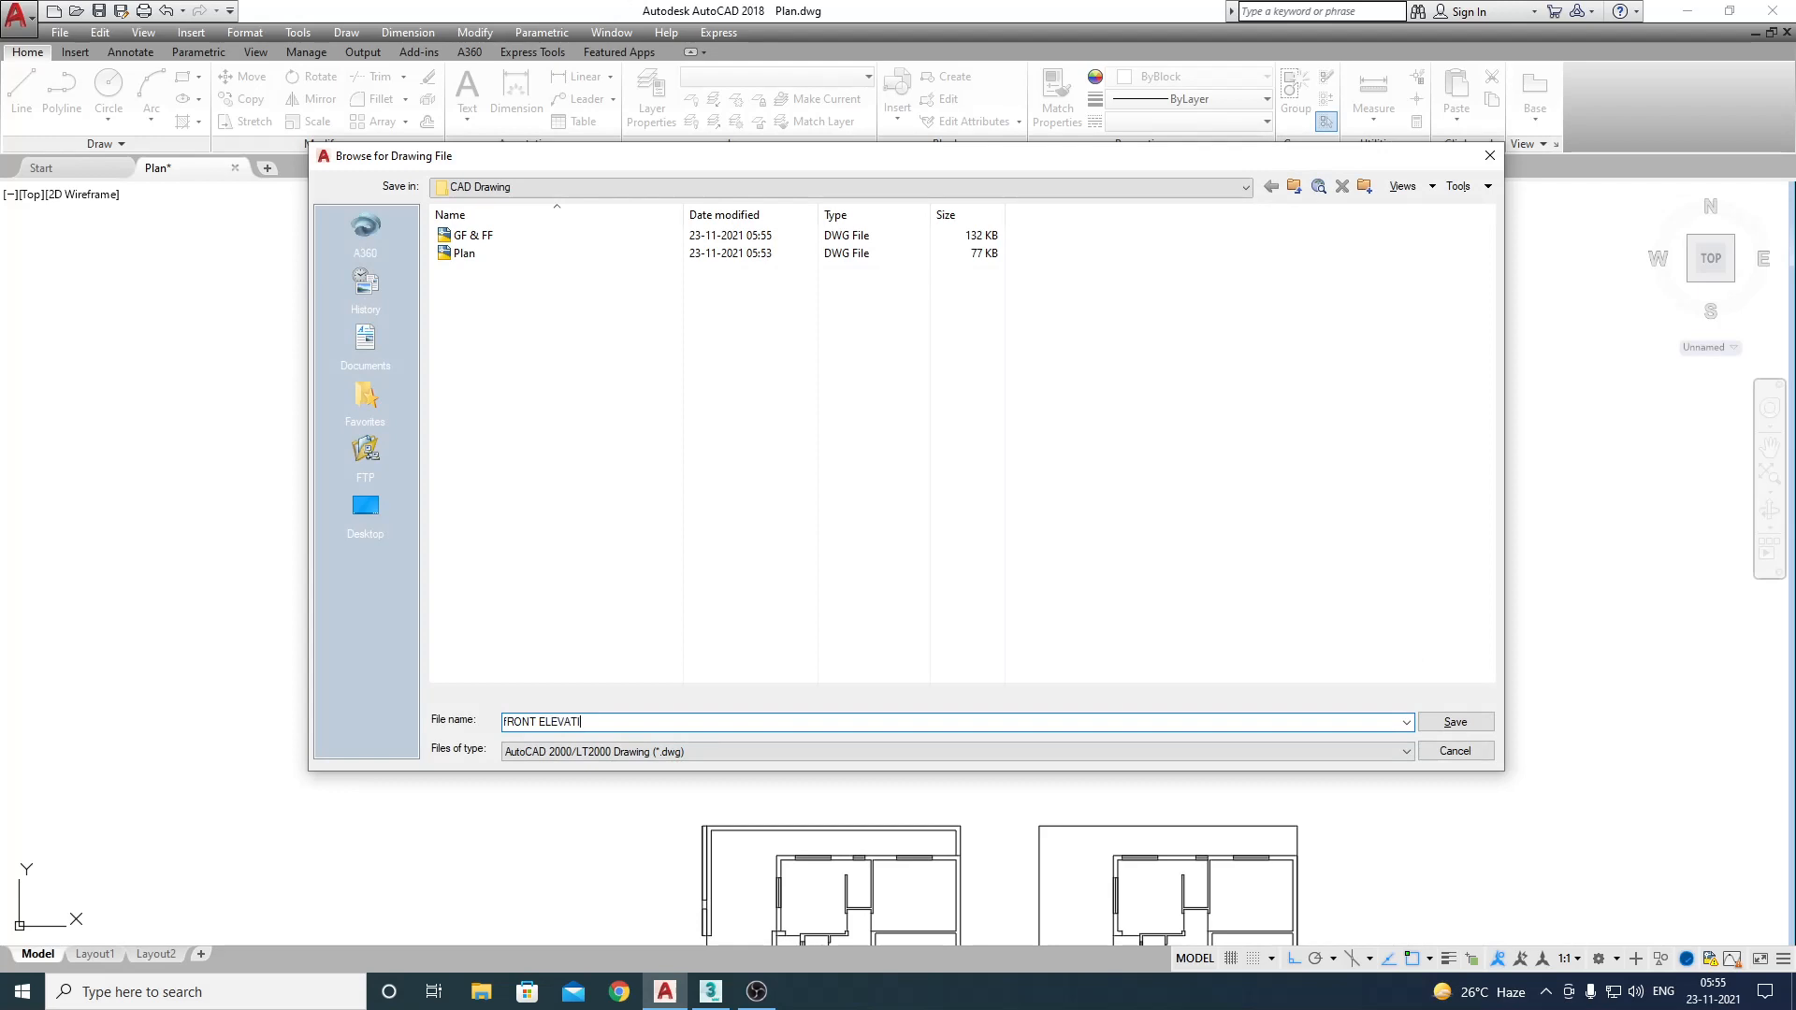
key(Return)
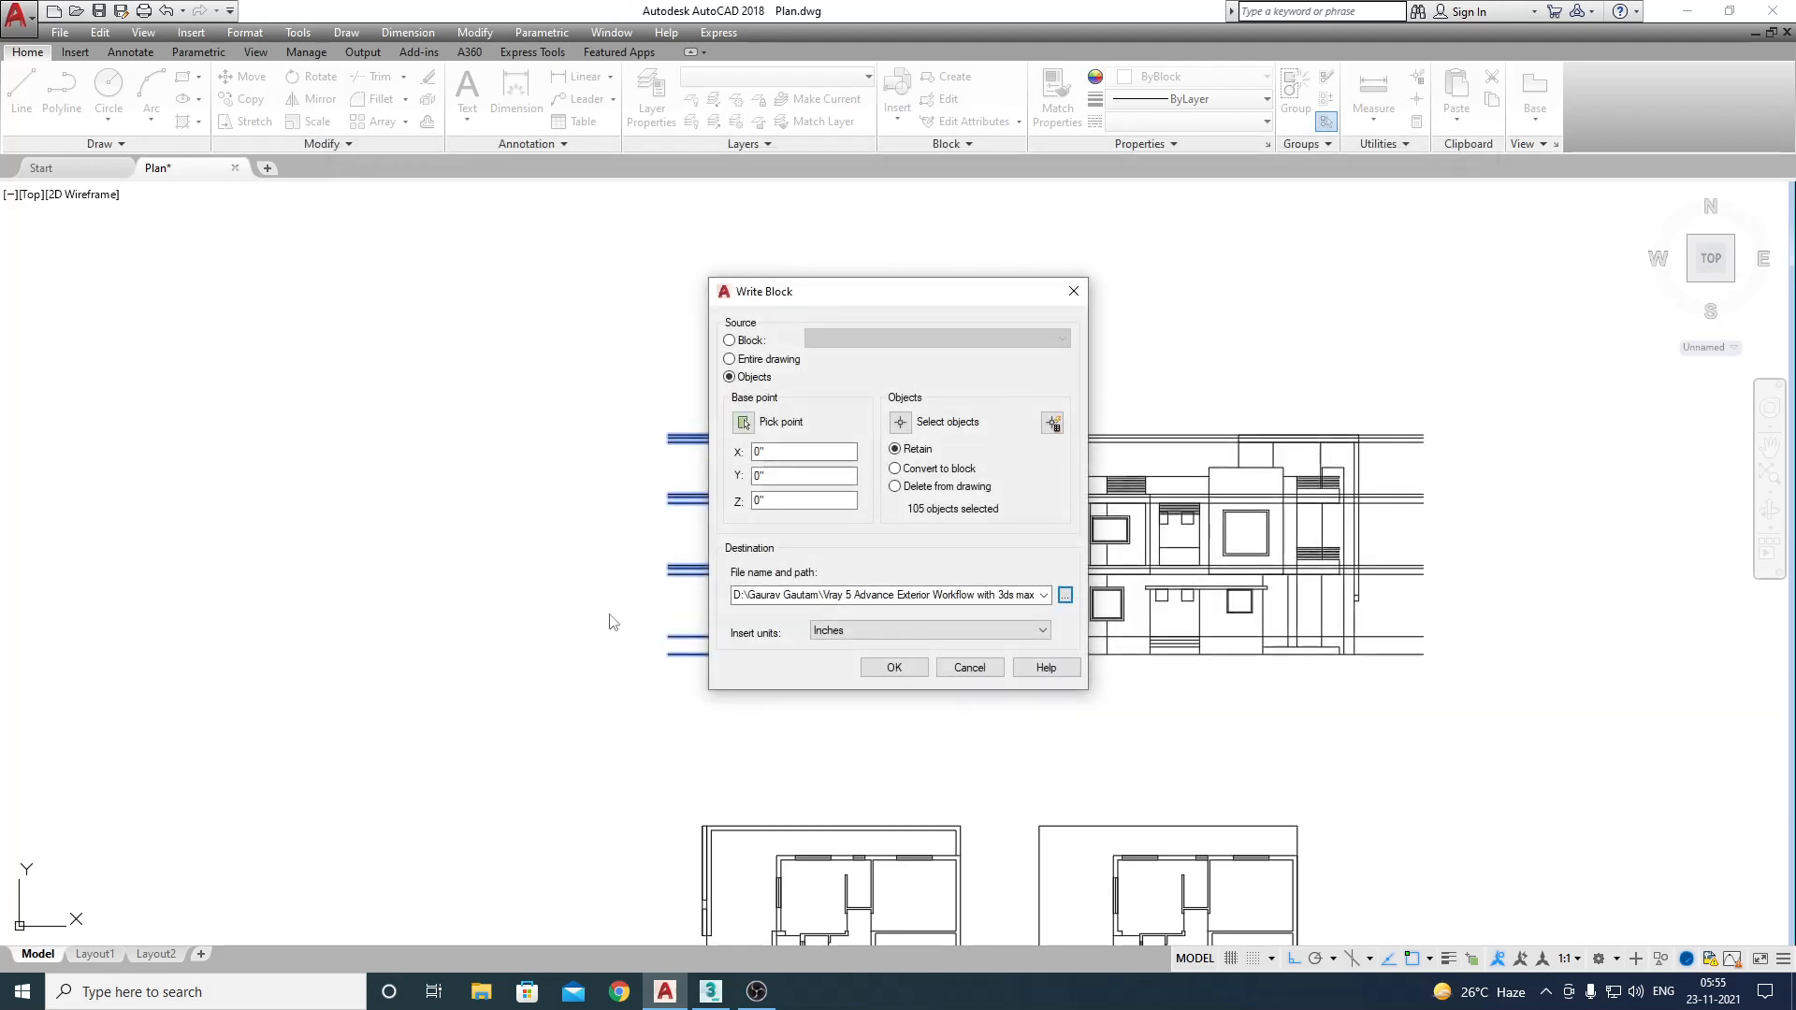
click(891, 667)
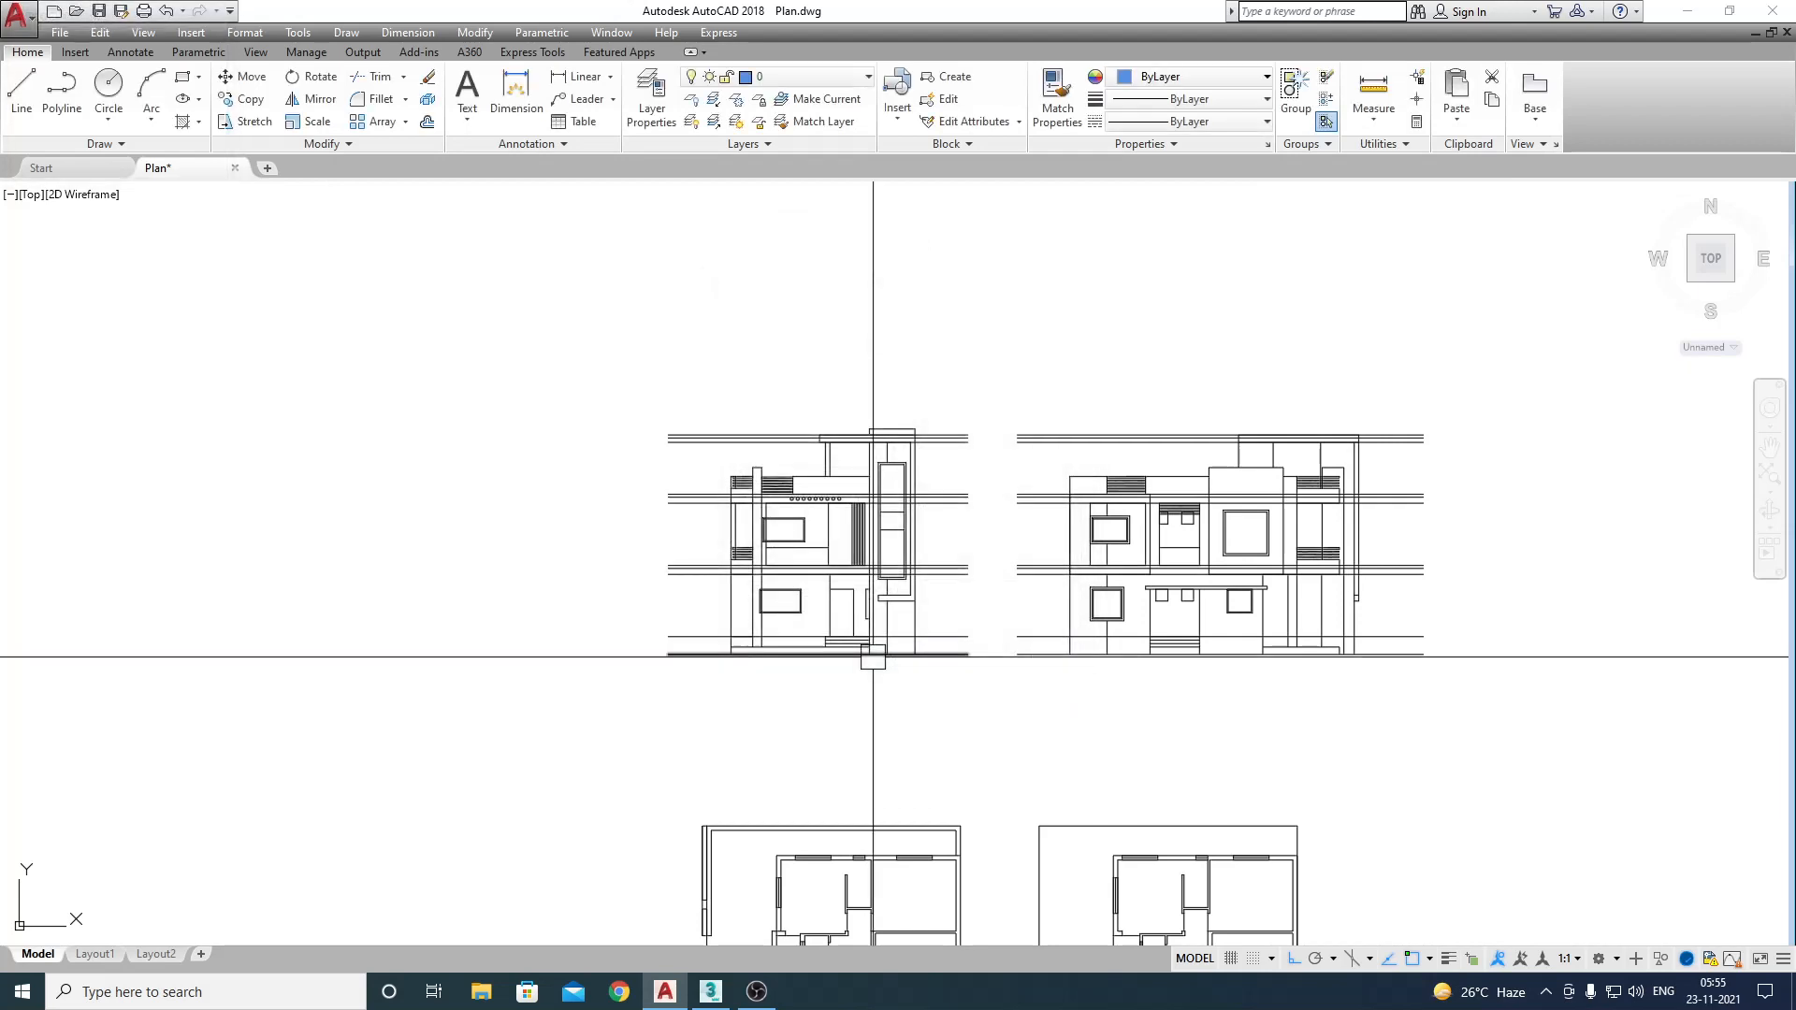
Step: Write the wider elevation to its own file named "LEFT ELEVATION" in the CAD Drawing folder
middle_drag(1178, 693, 1039, 714)
click(1355, 353)
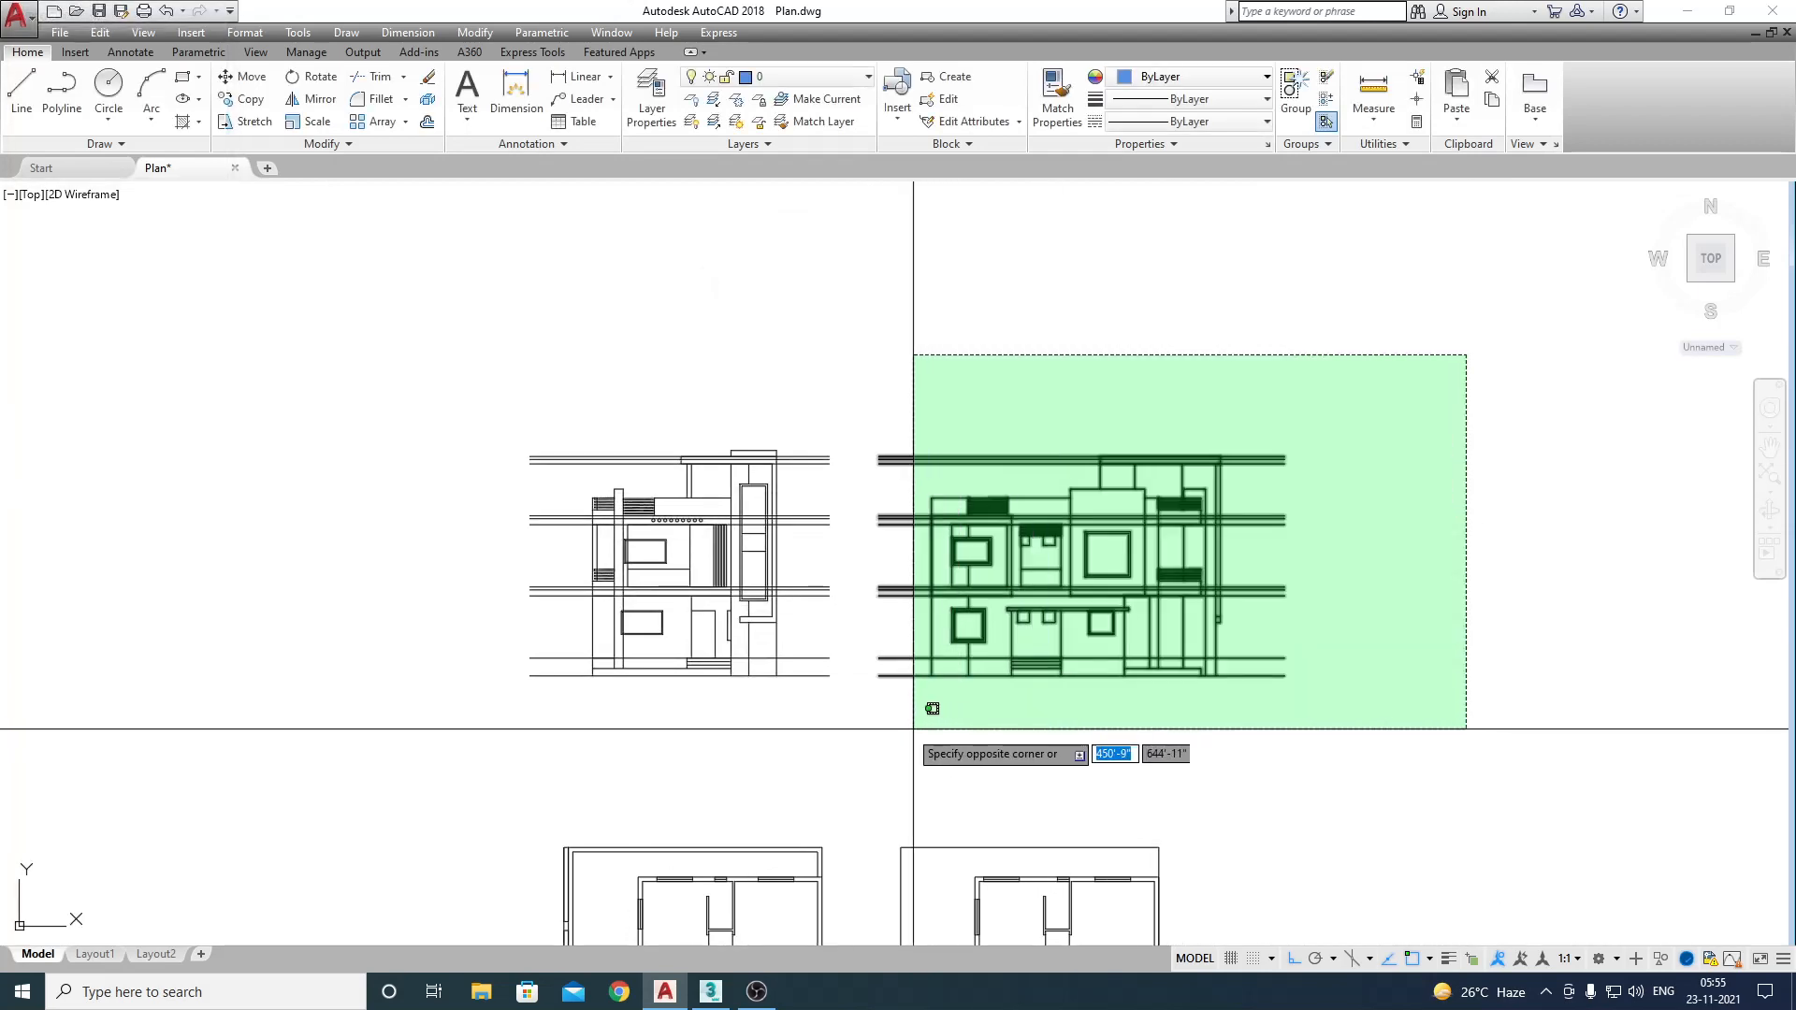
click(899, 726)
text(w)
key(Return)
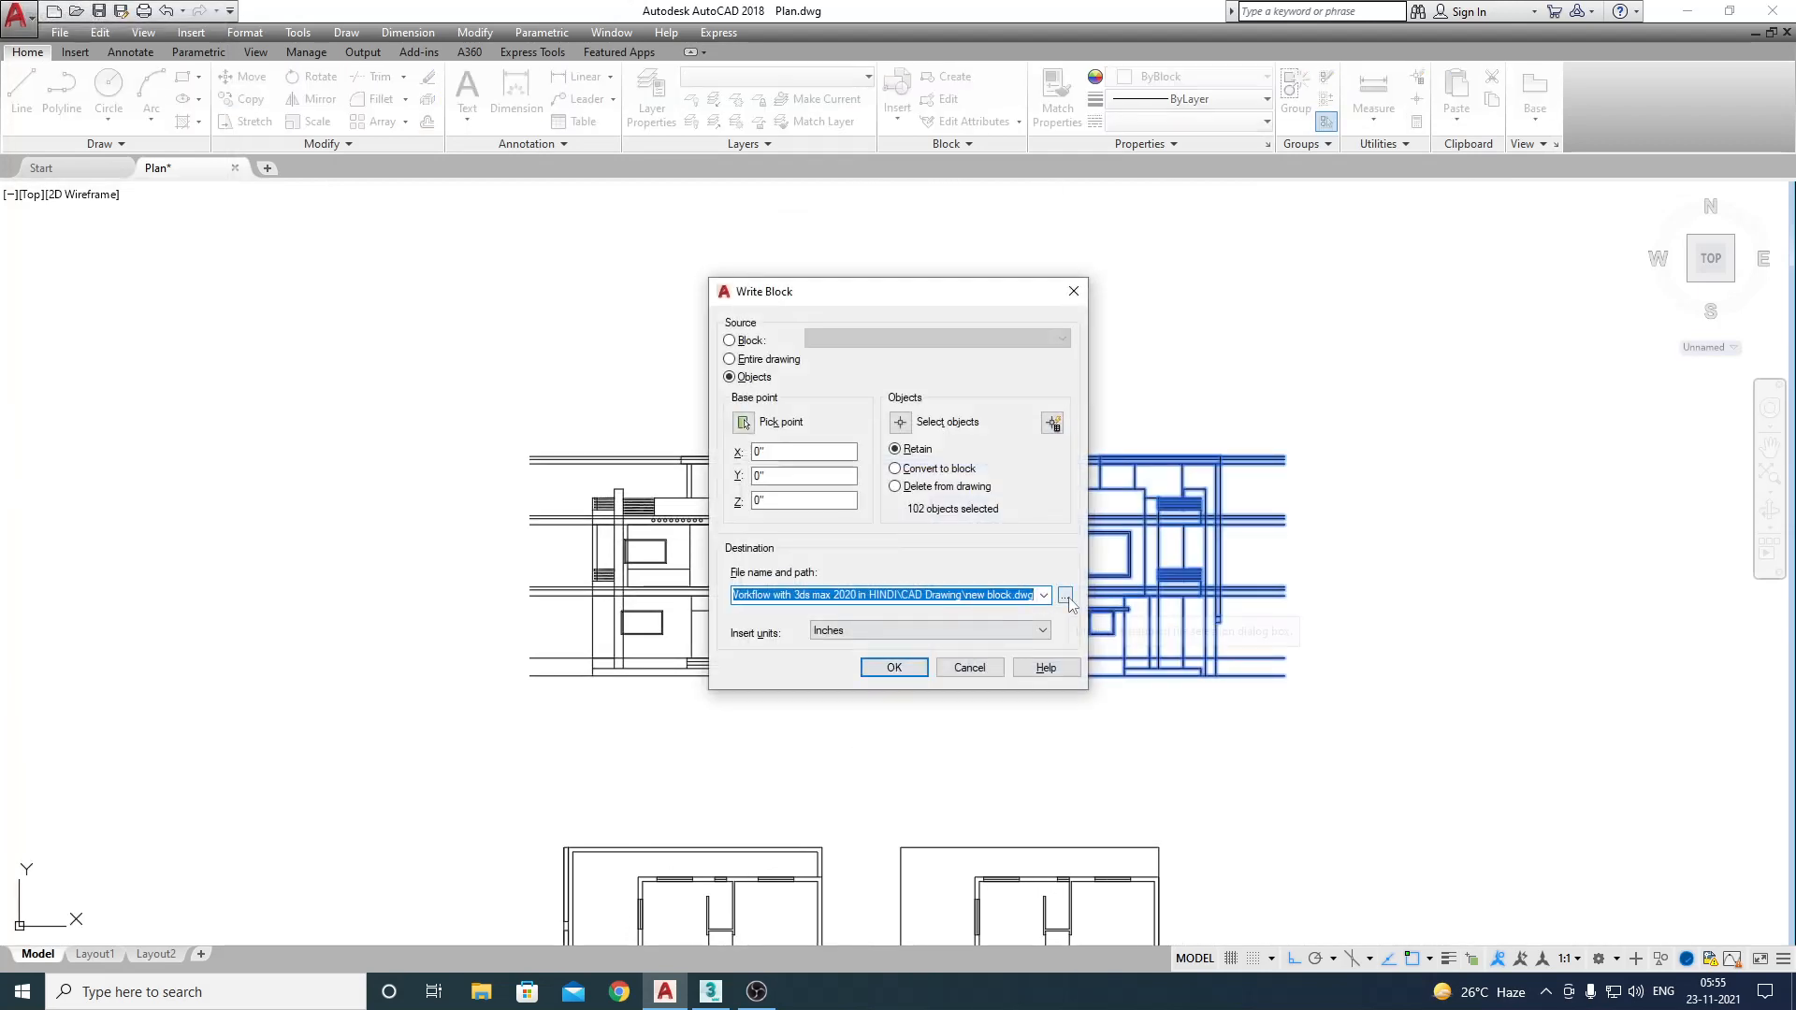
click(1066, 596)
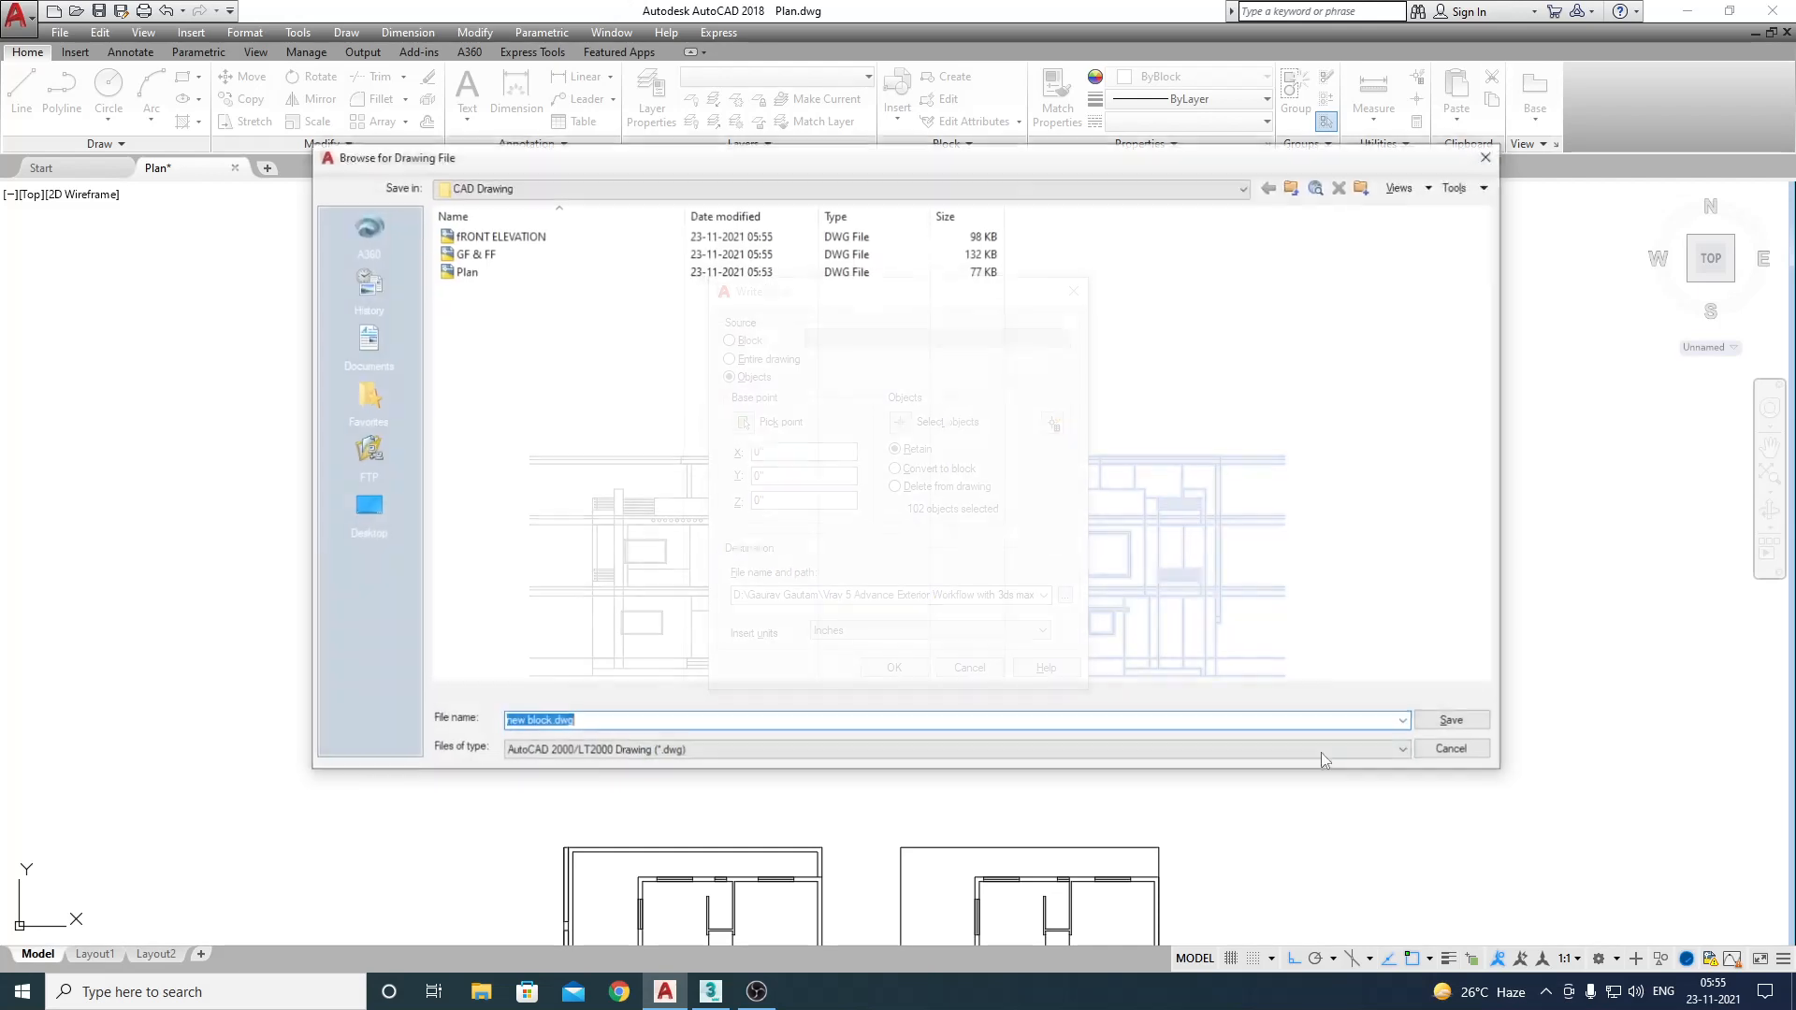
click(510, 236)
click(541, 726)
triple_click(537, 720)
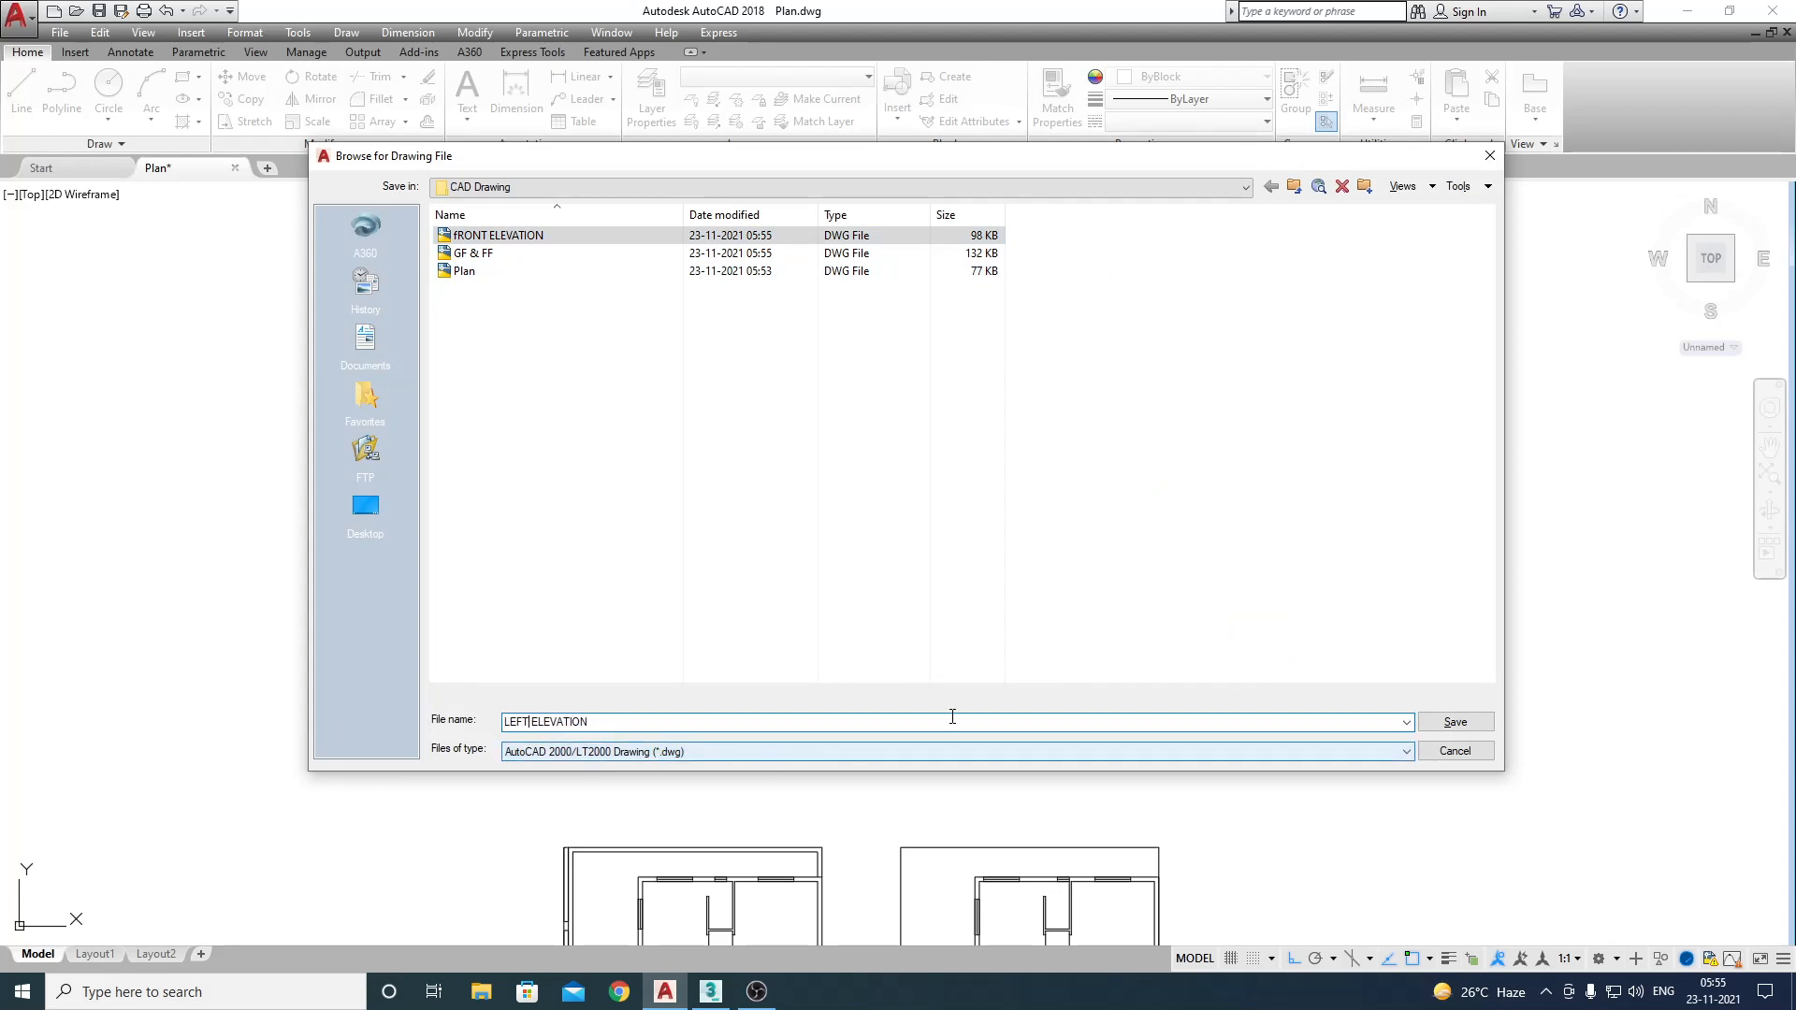
key(Return)
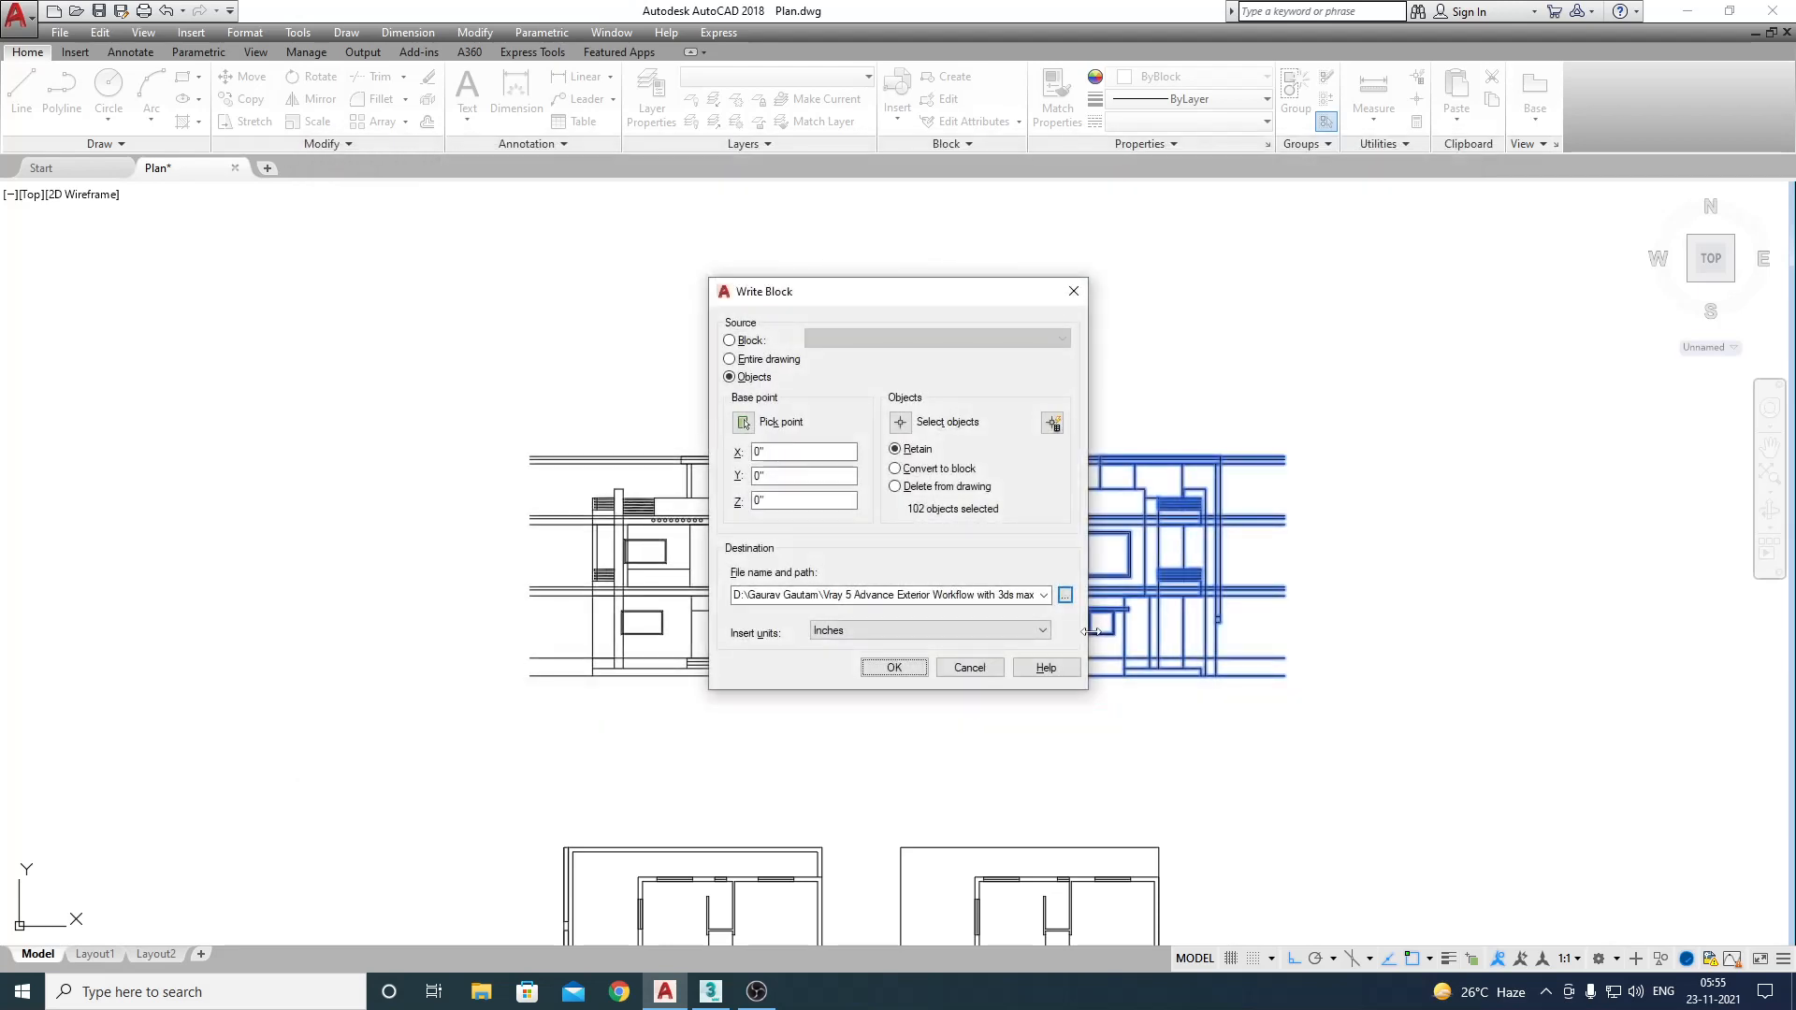
click(894, 672)
Step: Zoom to the drawing extents, save the Plan drawing and close it
scroll(848, 599, down, 3)
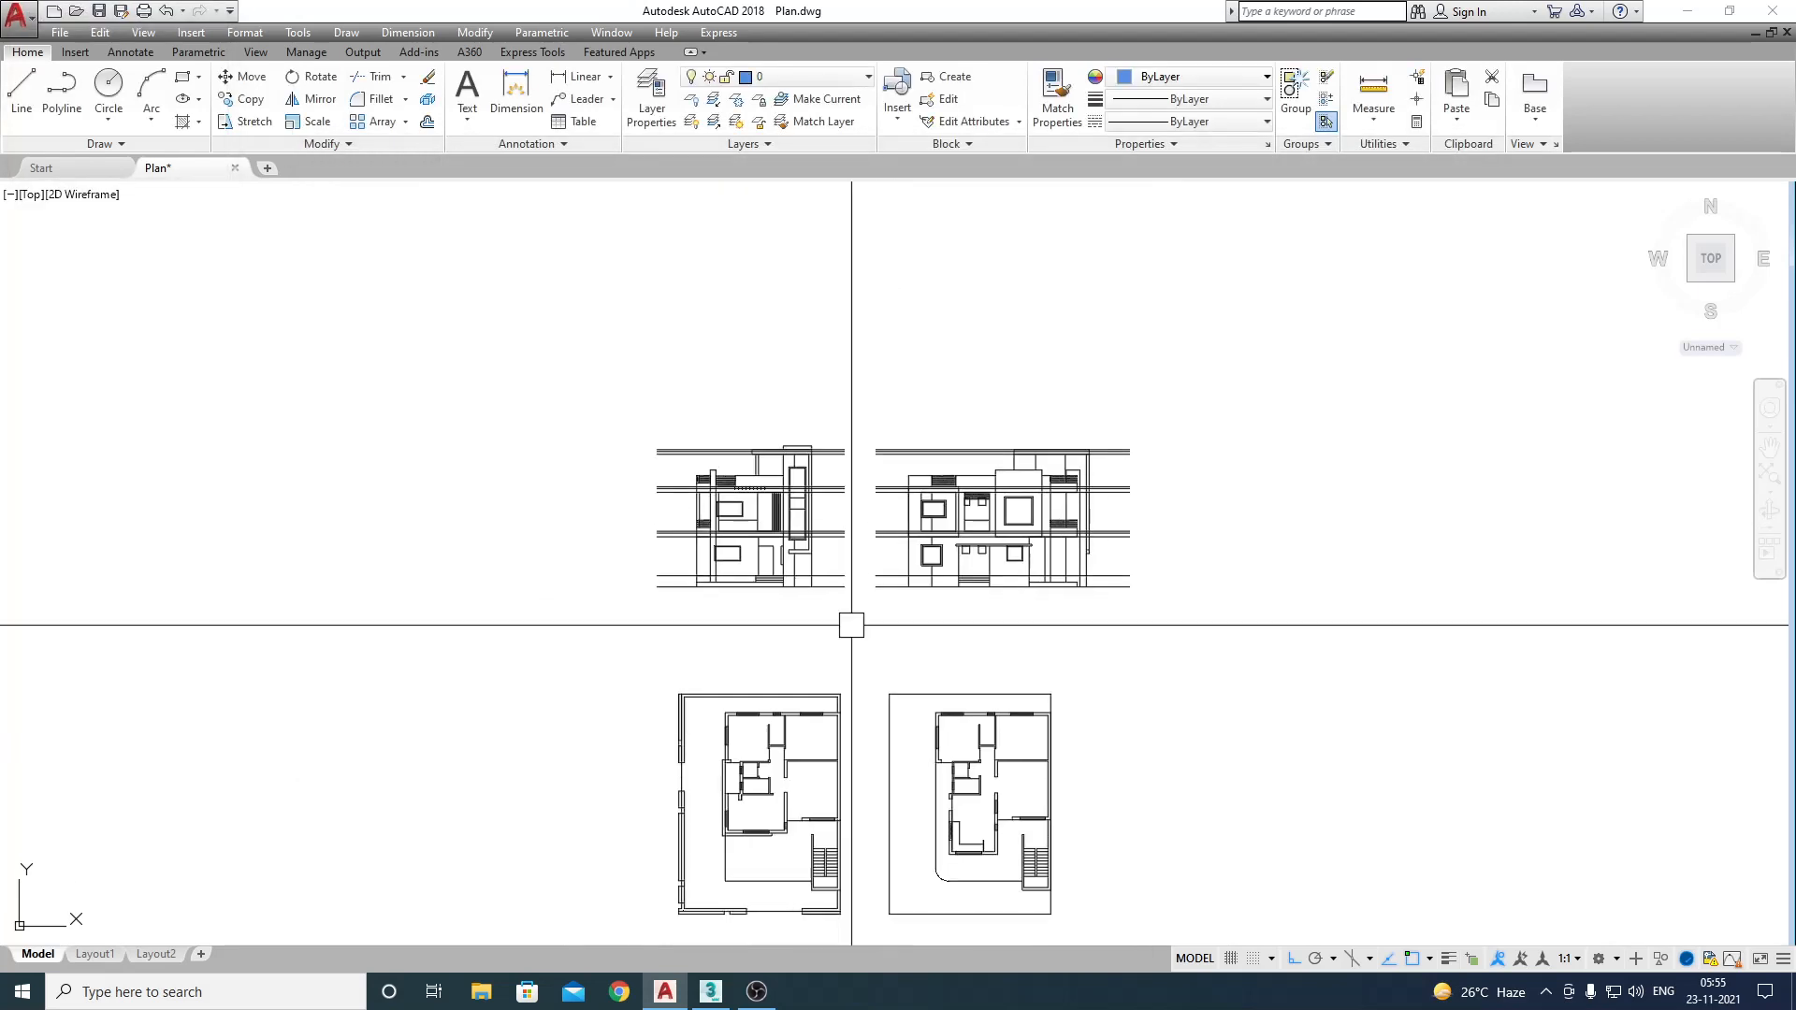
middle_drag(742, 649, 740, 592)
key(Return)
text(e)
key(Return)
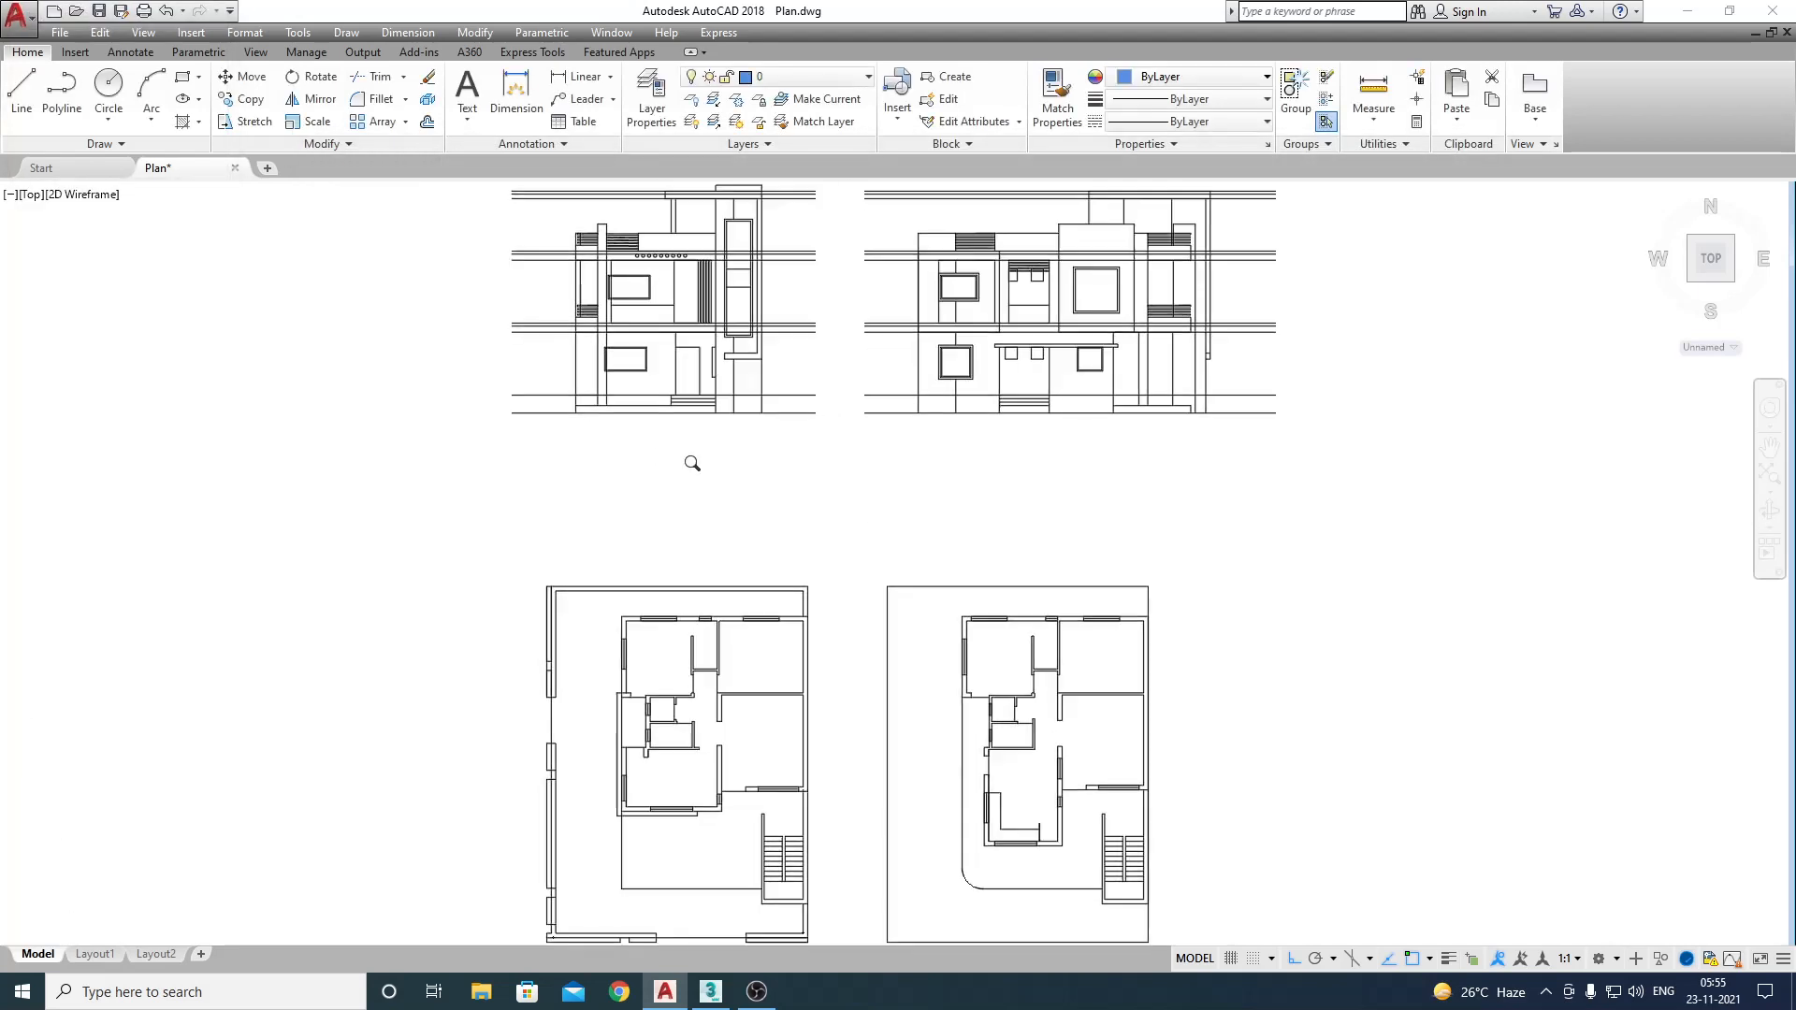
key(ctrl+s)
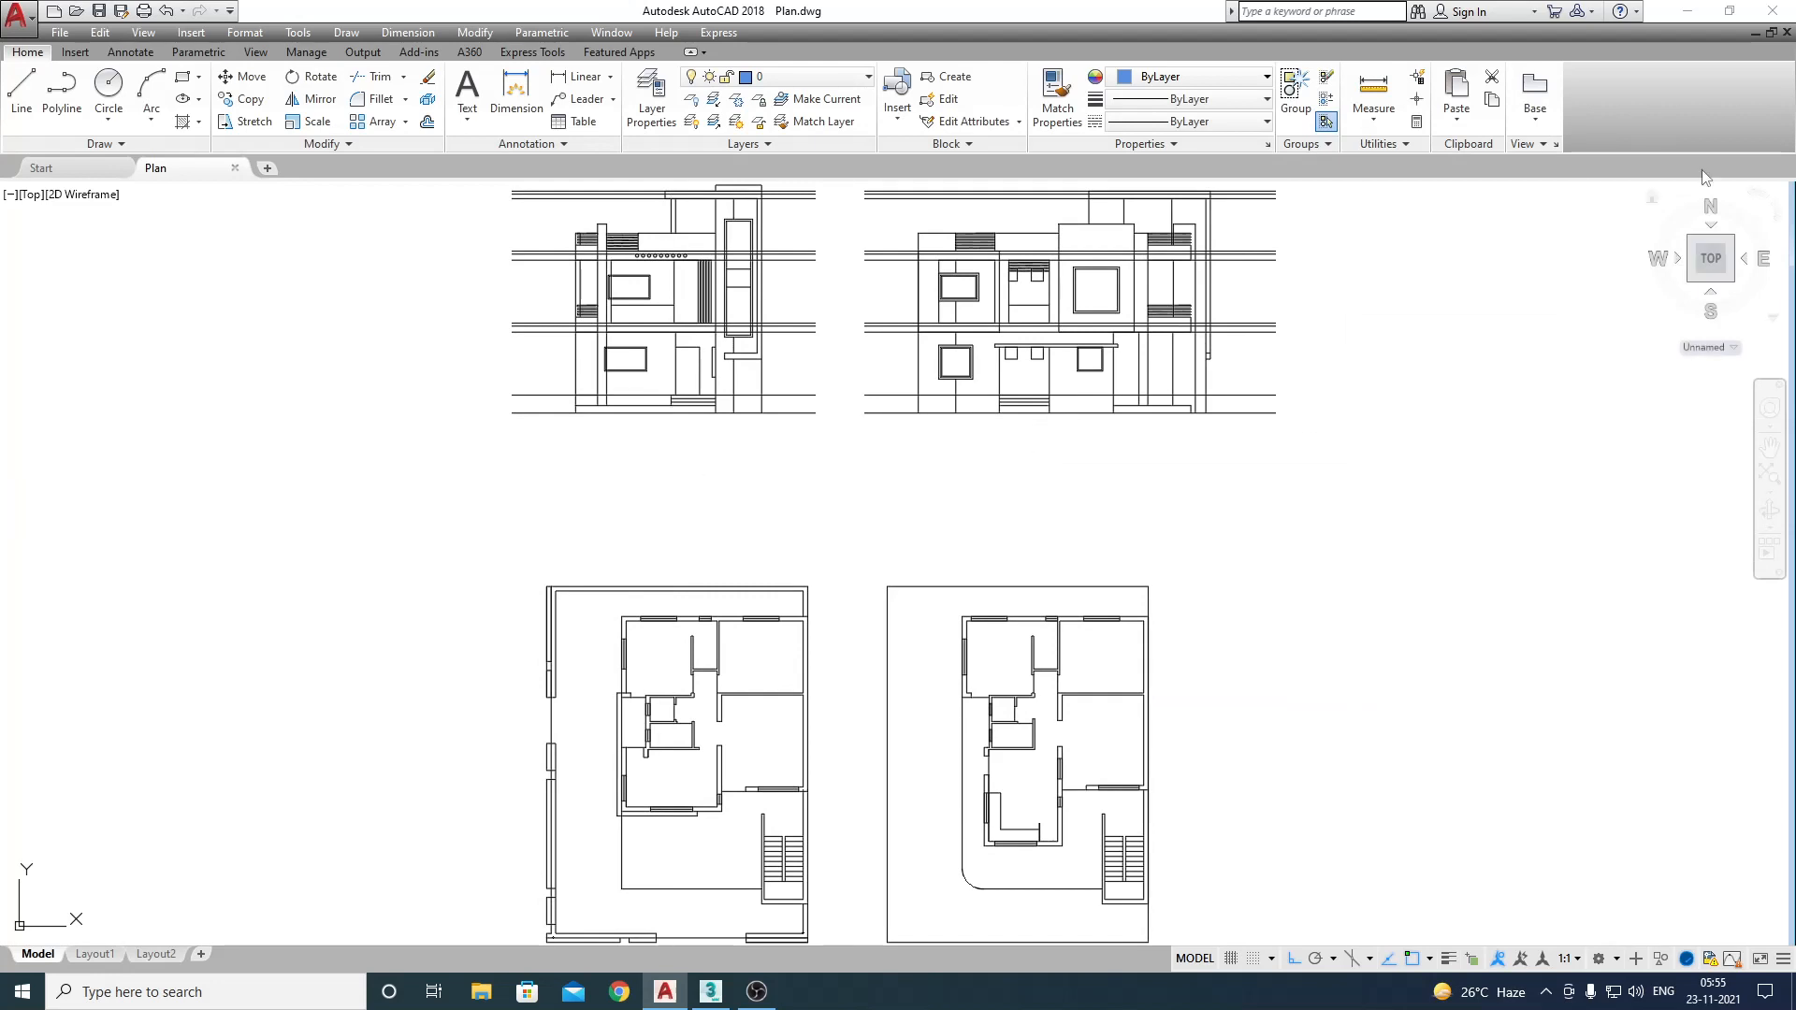
click(1786, 33)
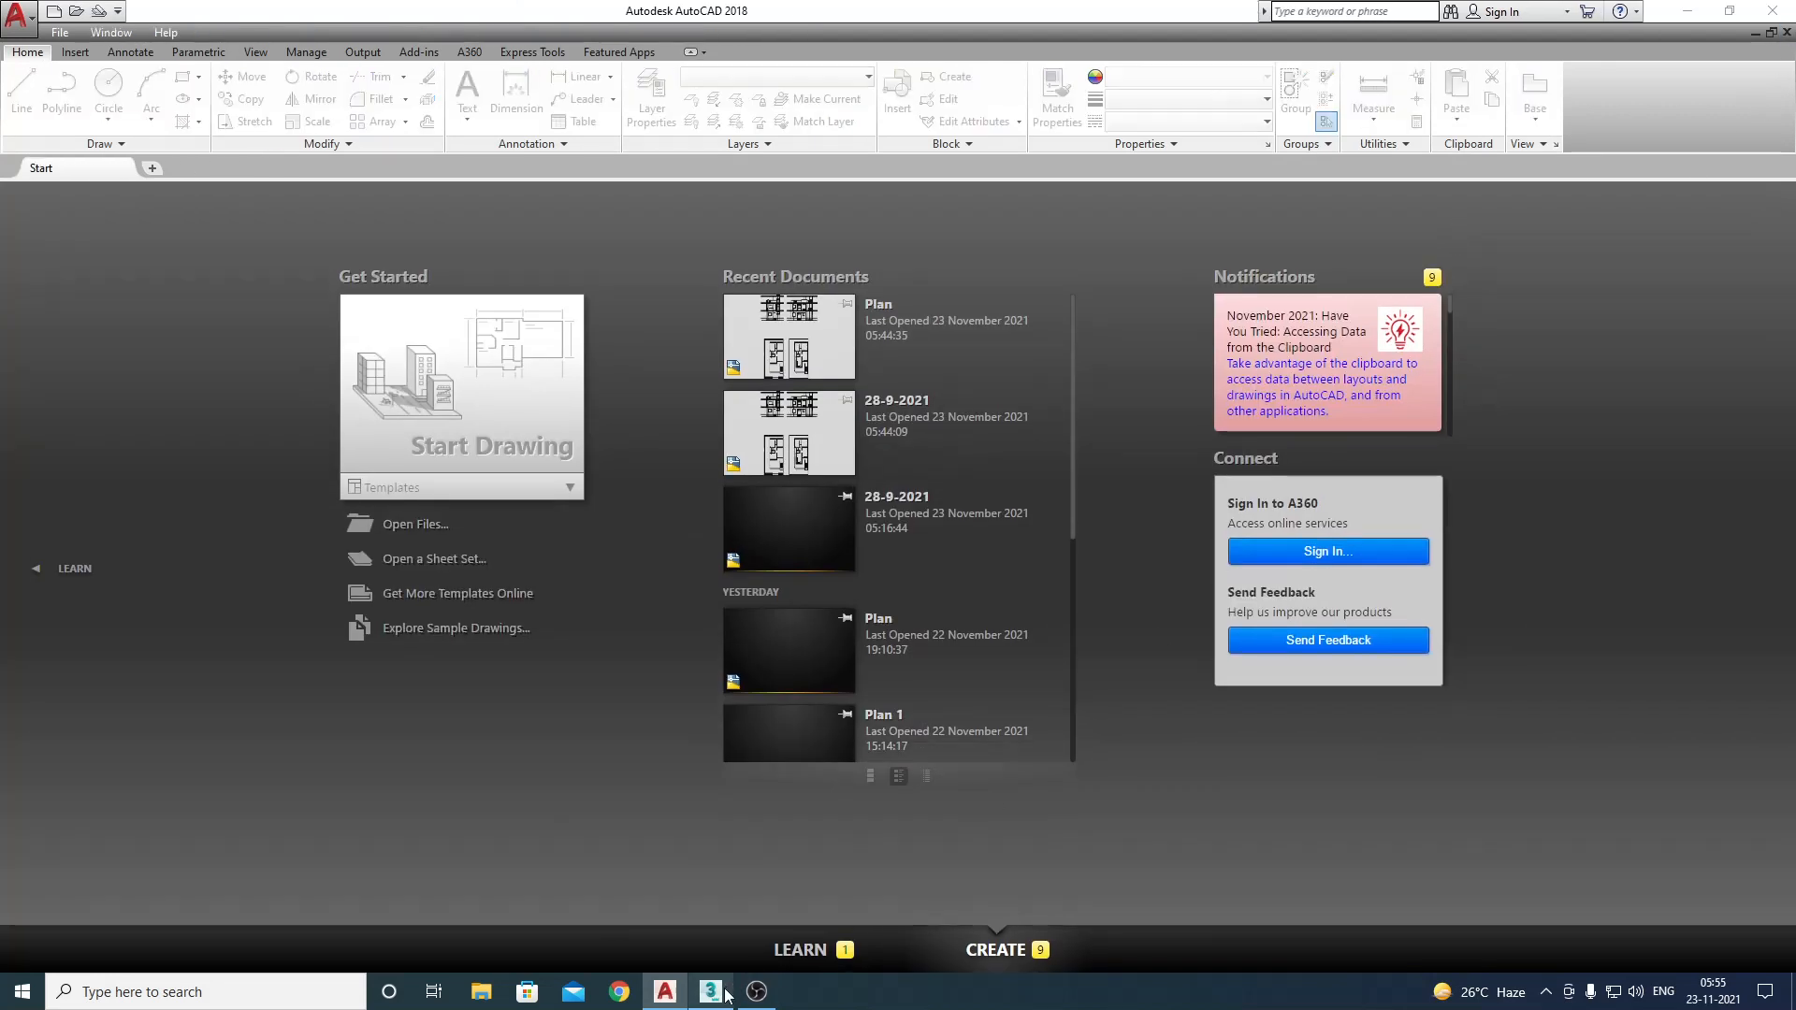
Step: Switch to 3ds Max and start importing a file into the empty scene
click(726, 994)
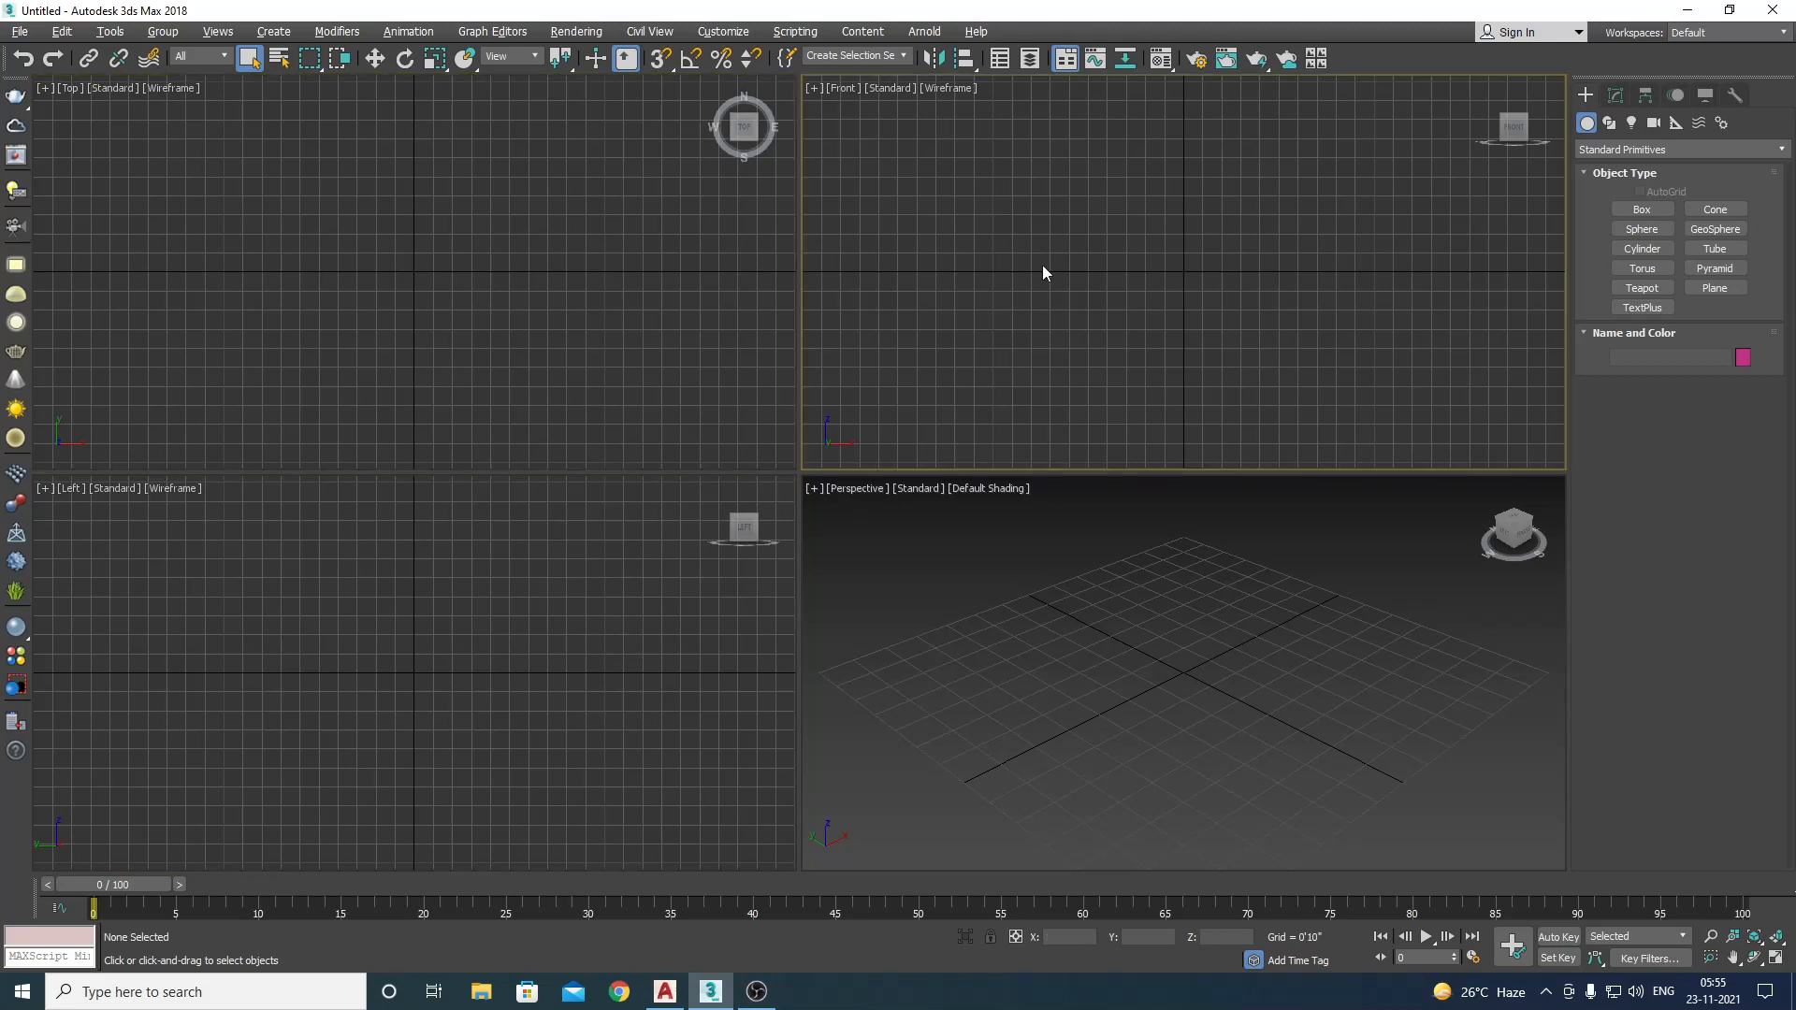
click(18, 32)
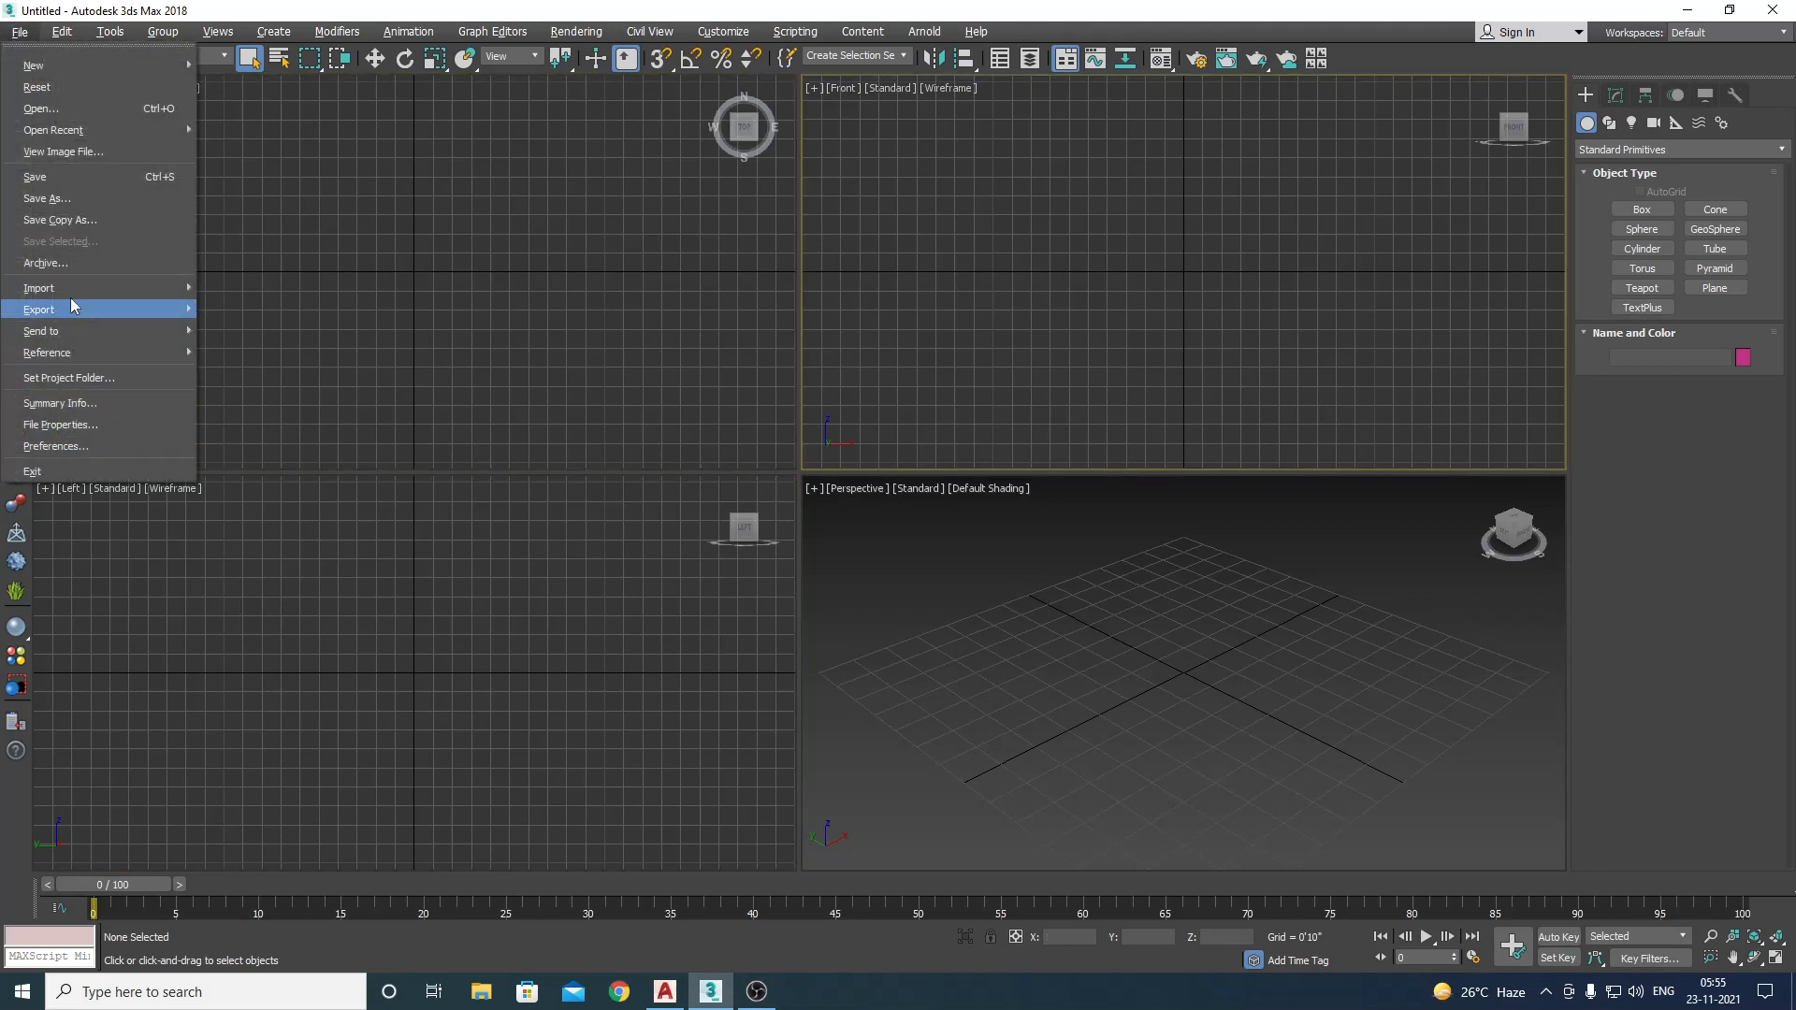
mouse_move(71, 290)
click(219, 303)
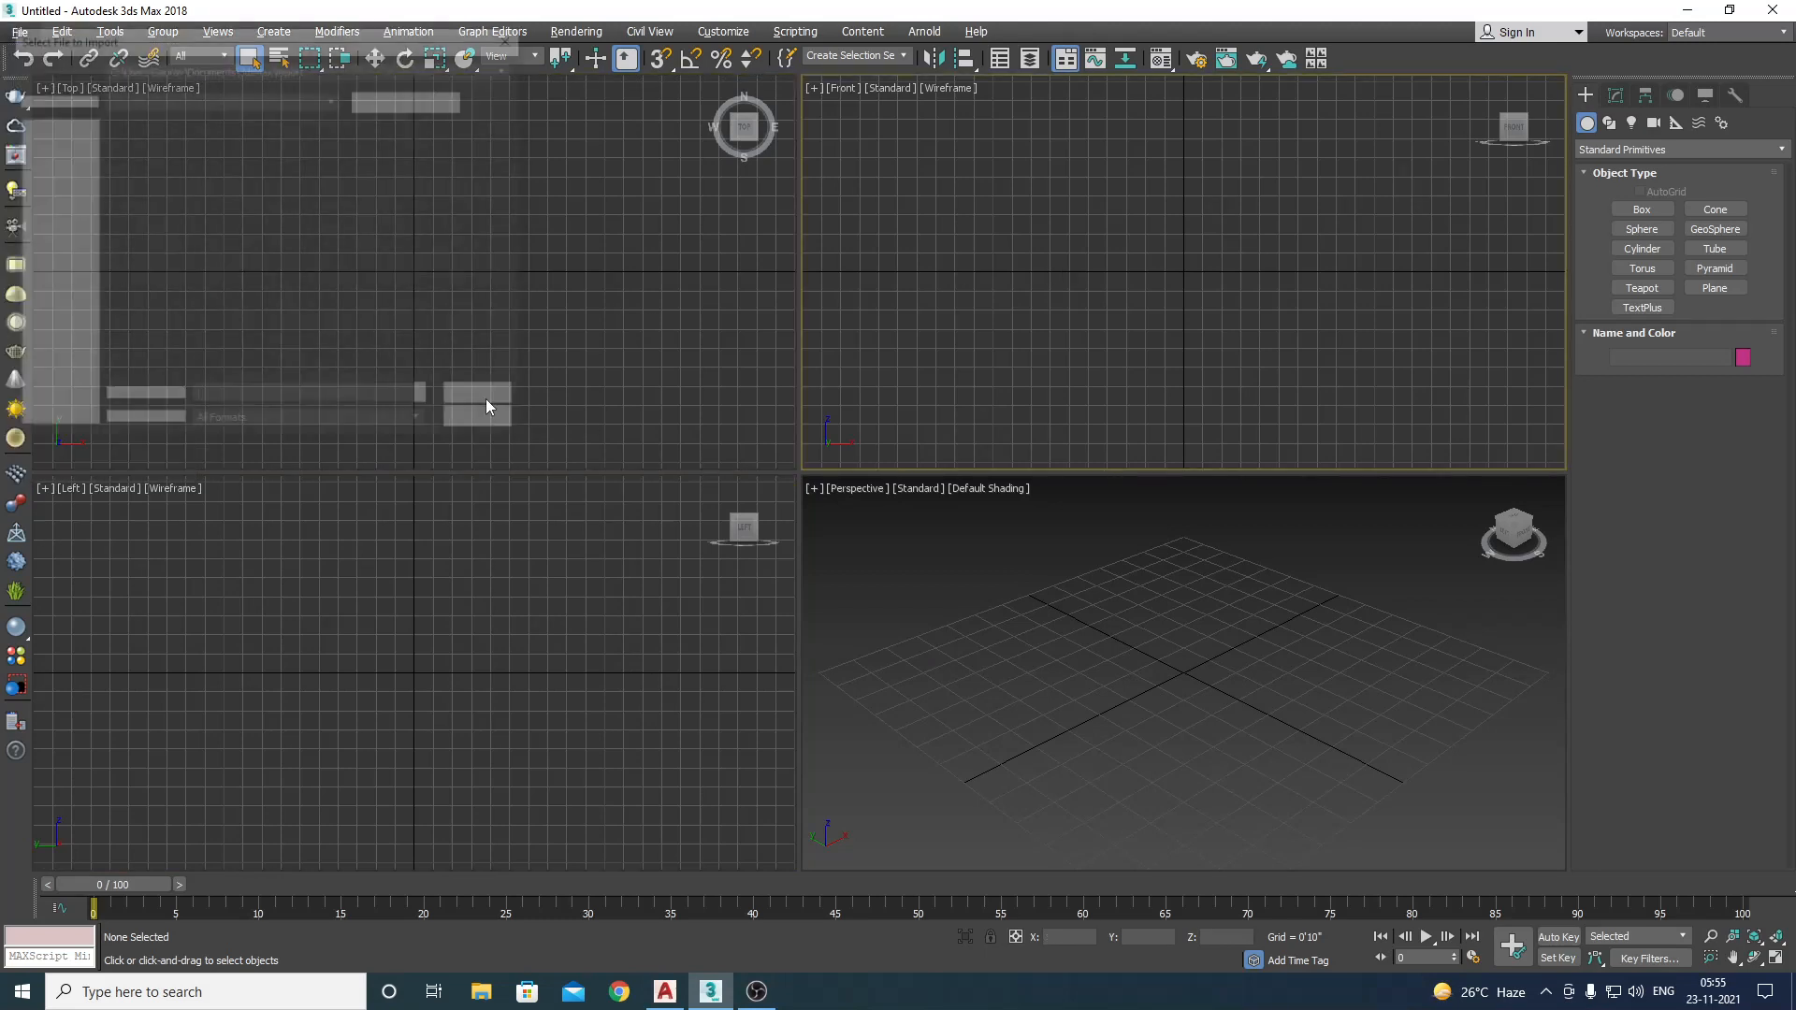
Step: Import the GF & FF drawing from the CAD Drawing folder on drive D with the default DWG import options
click(280, 385)
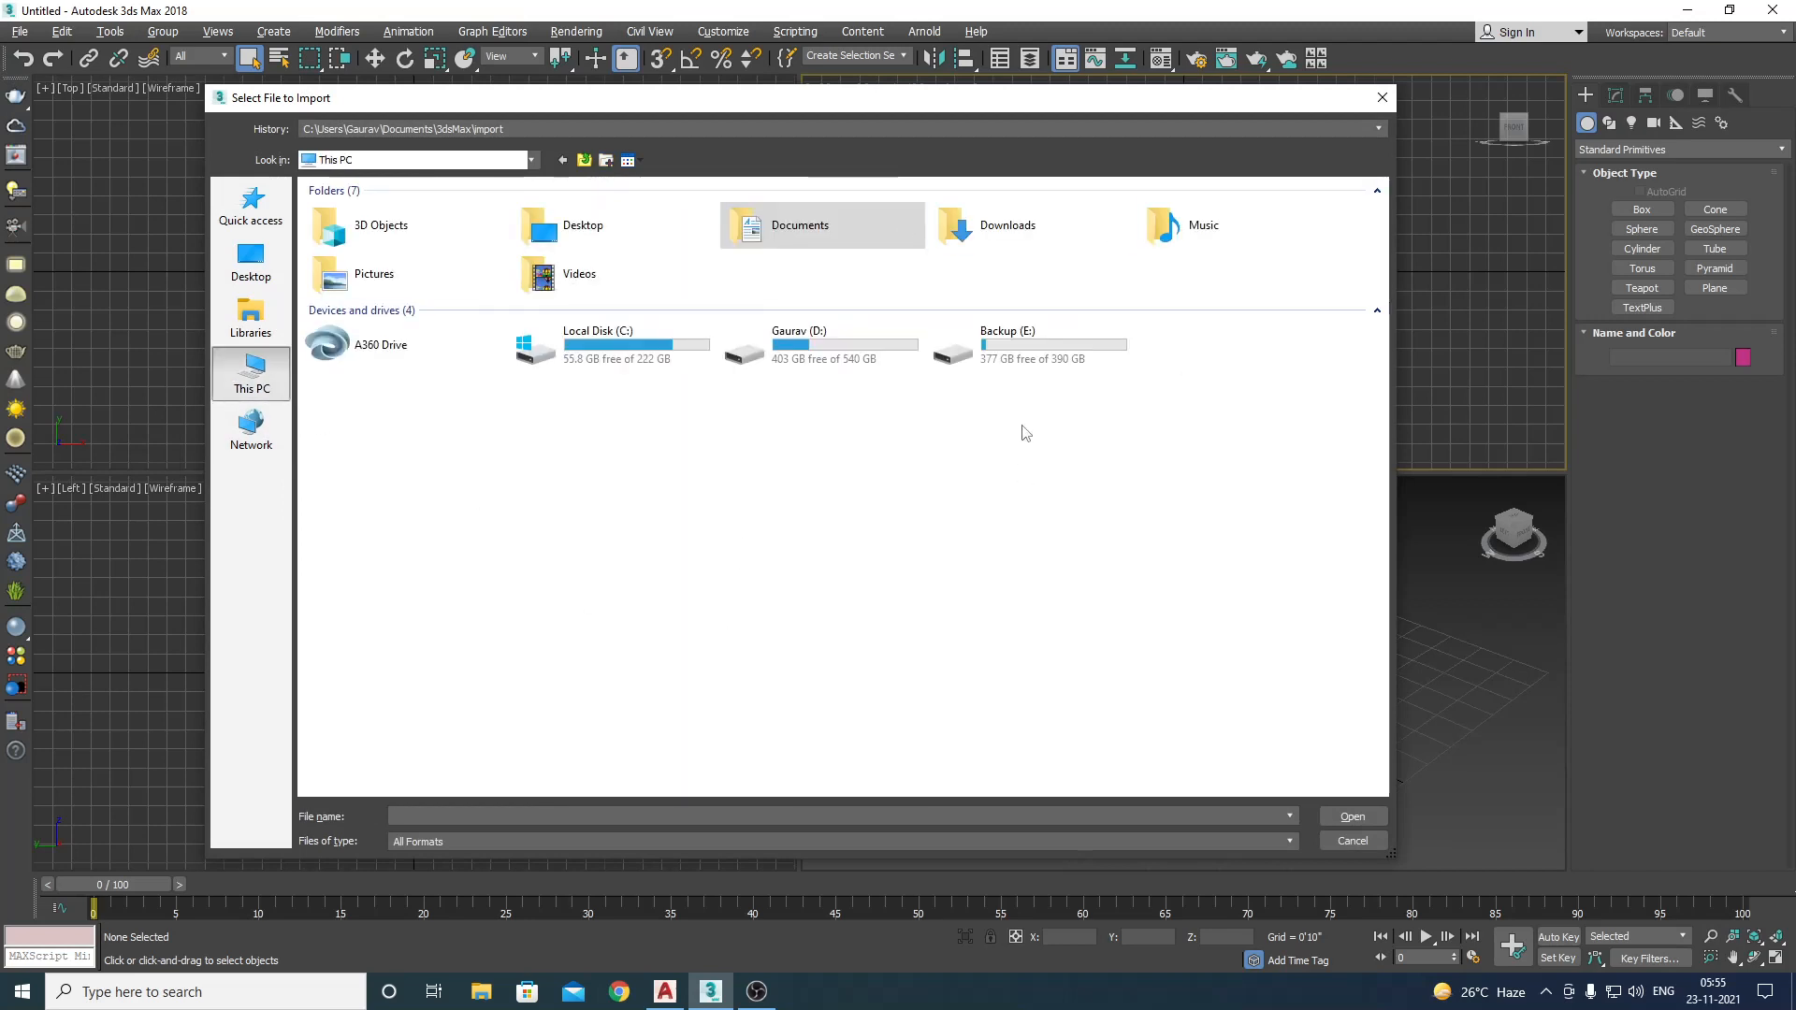
double_click(823, 348)
double_click(375, 247)
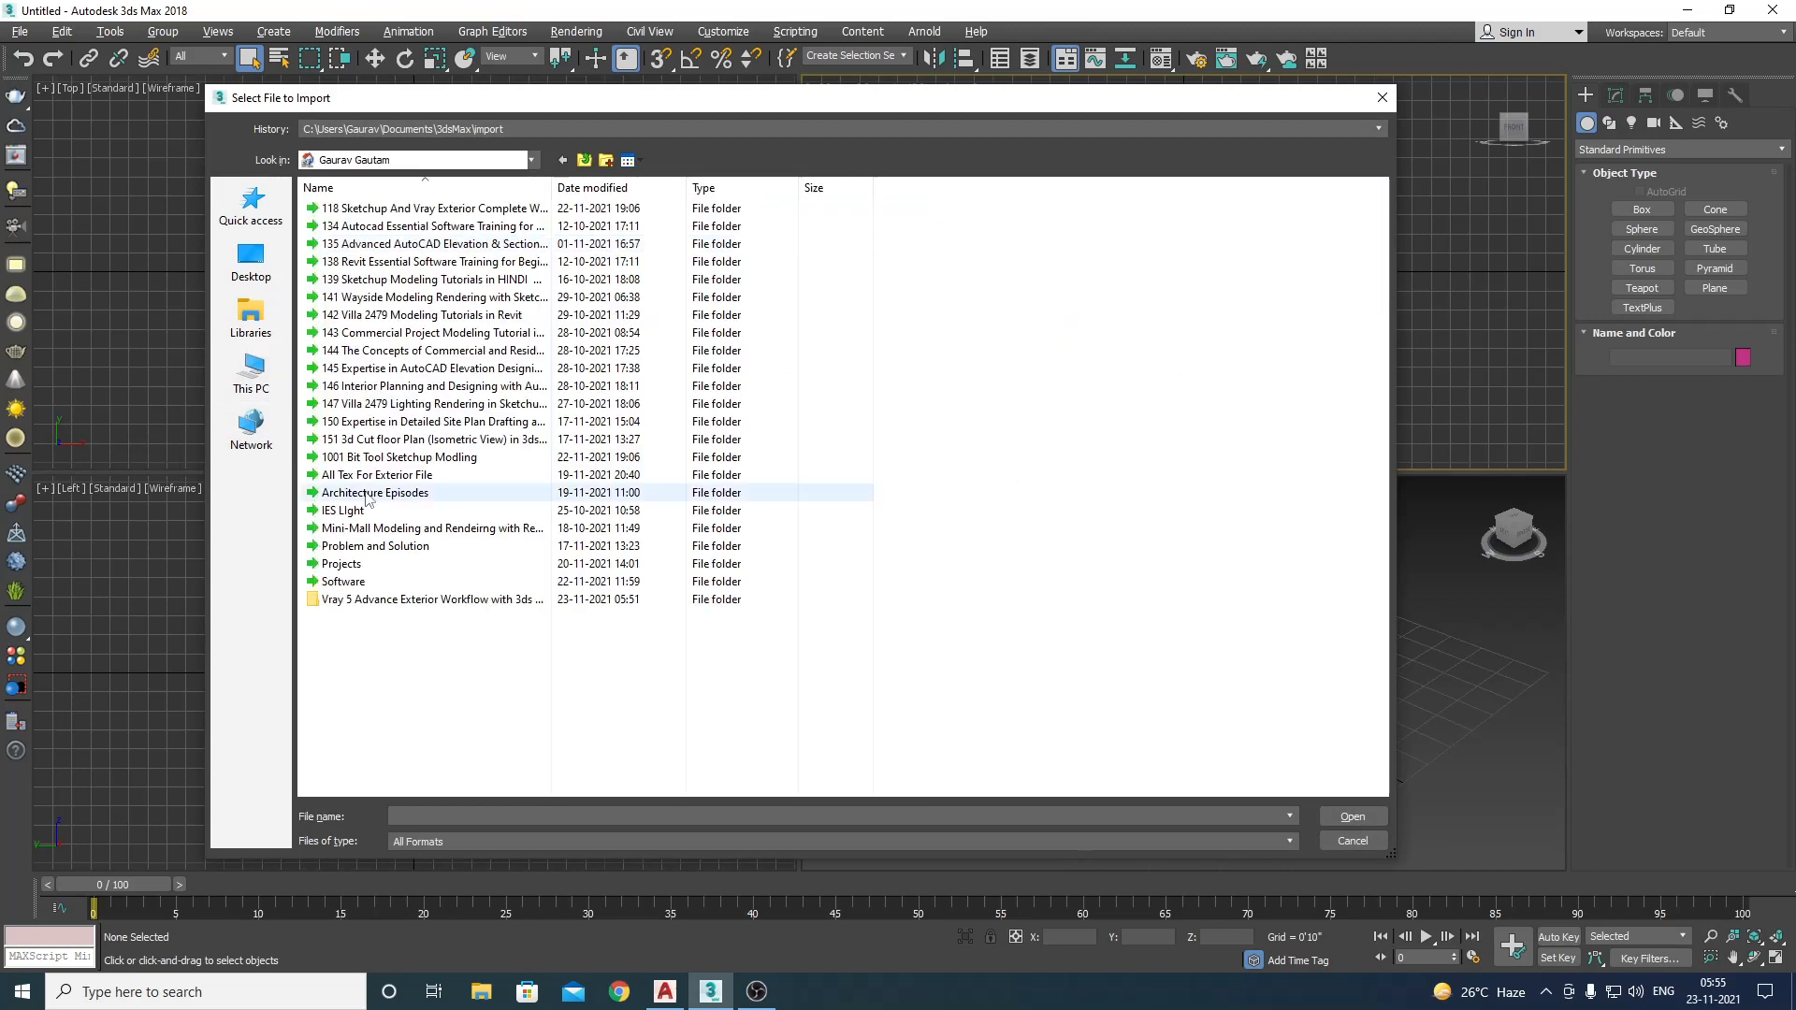
double_click(366, 603)
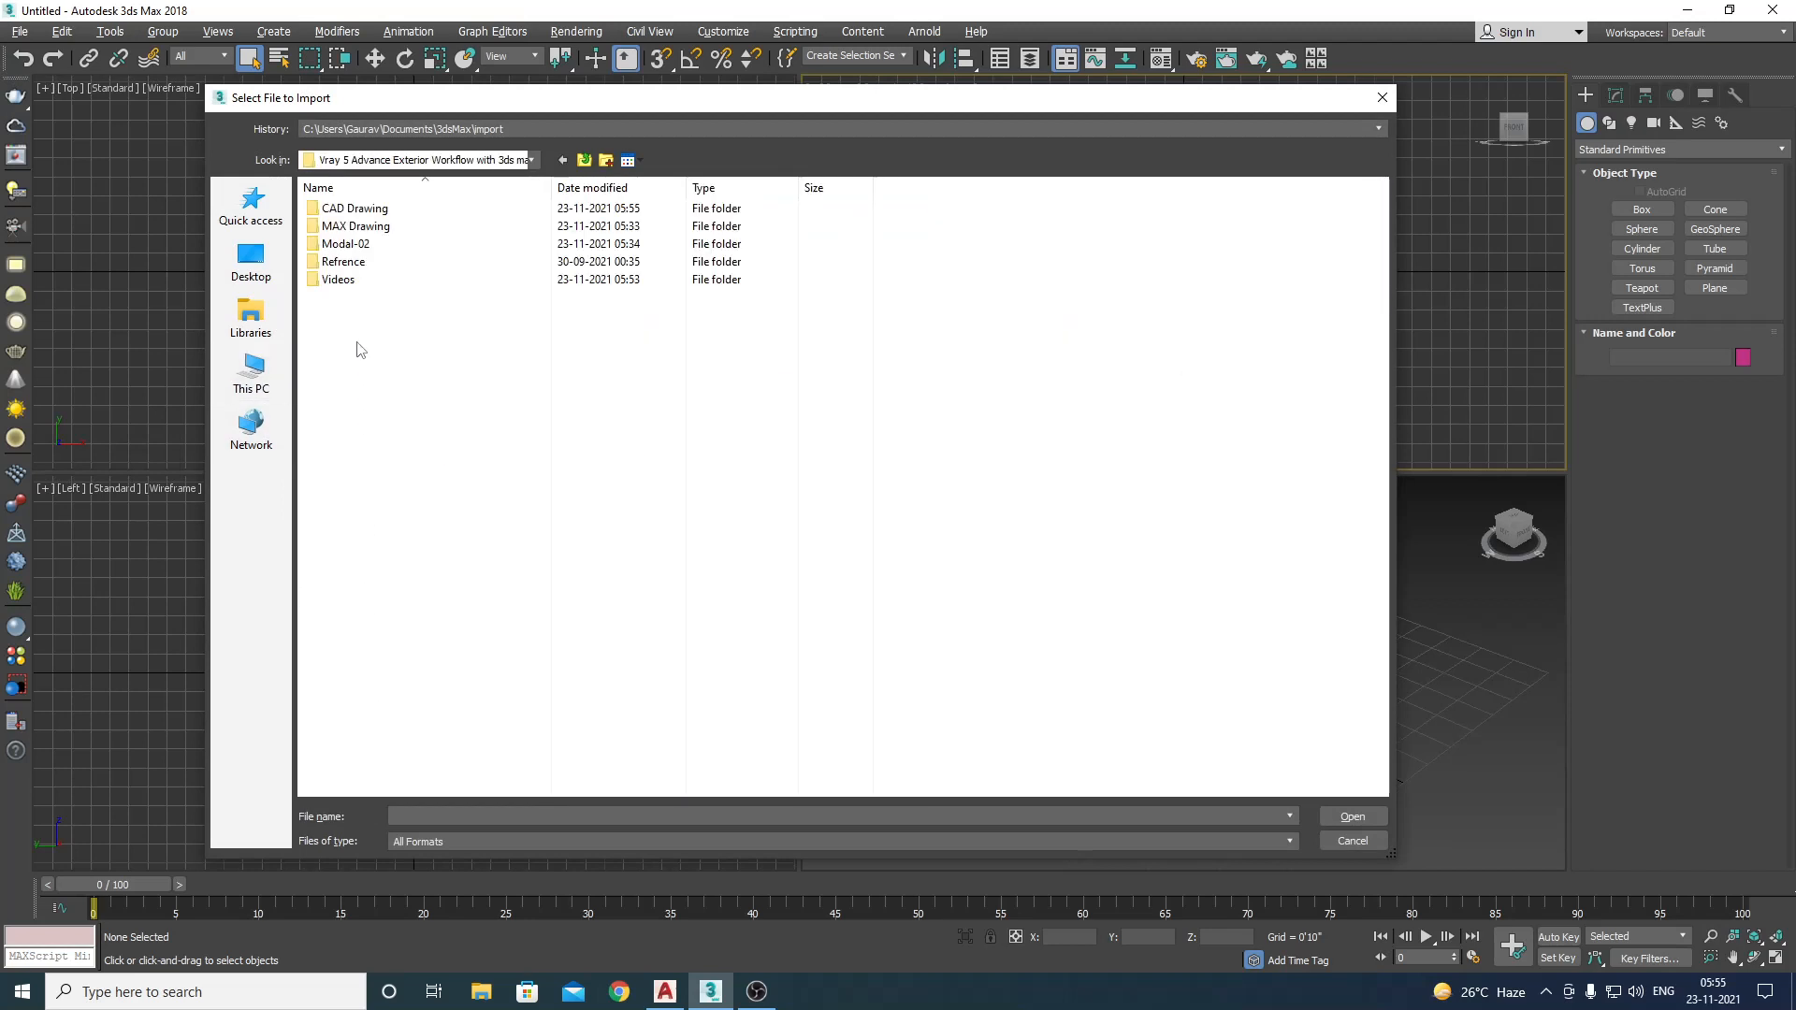
double_click(352, 209)
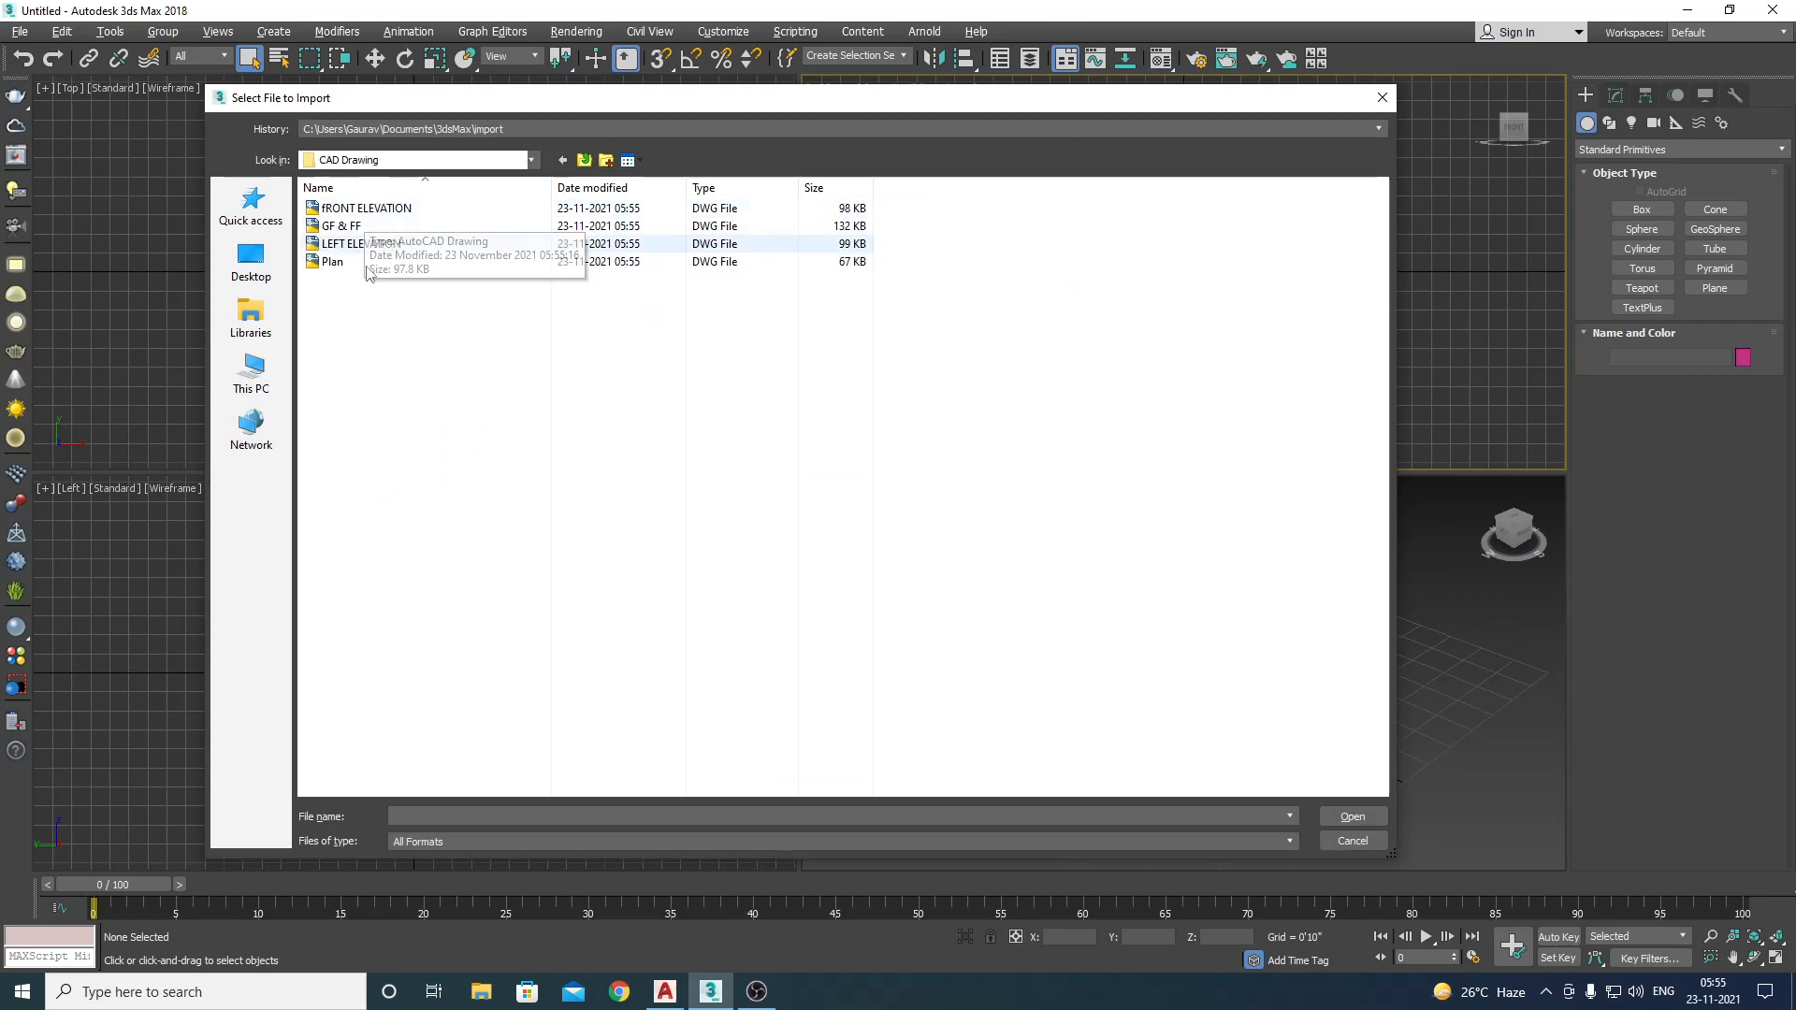
click(367, 266)
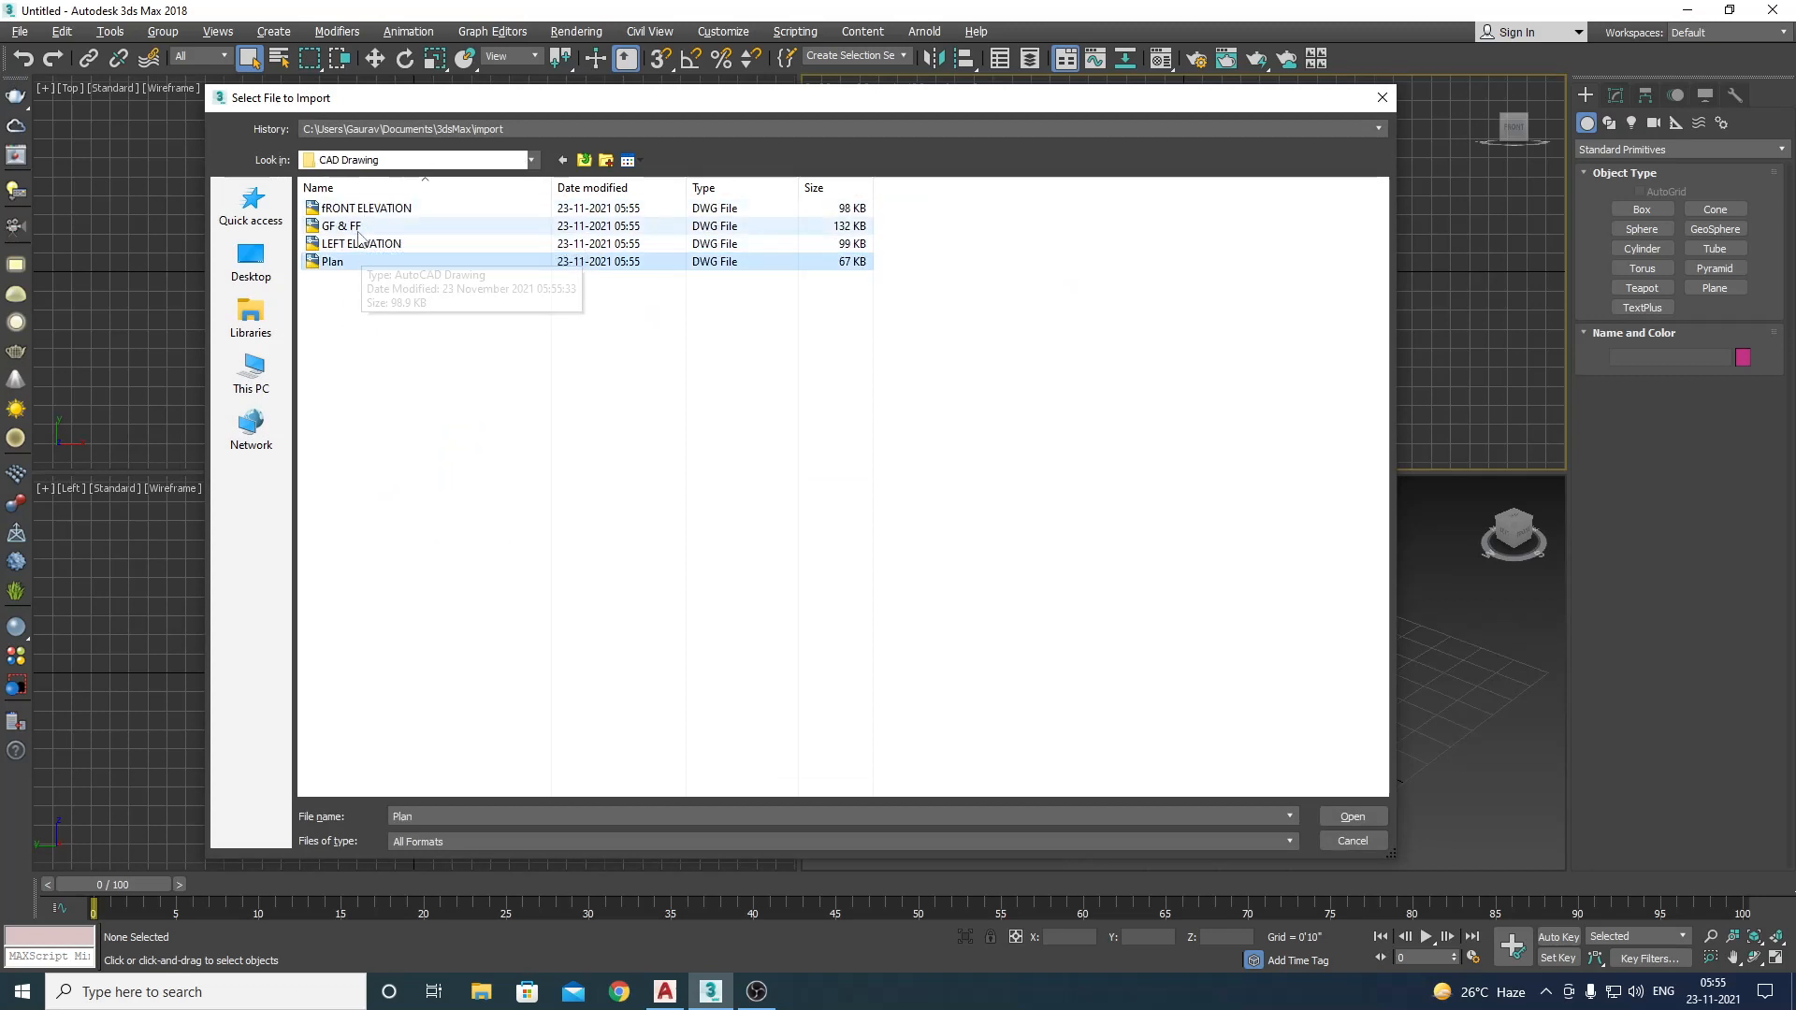
click(356, 228)
double_click(358, 230)
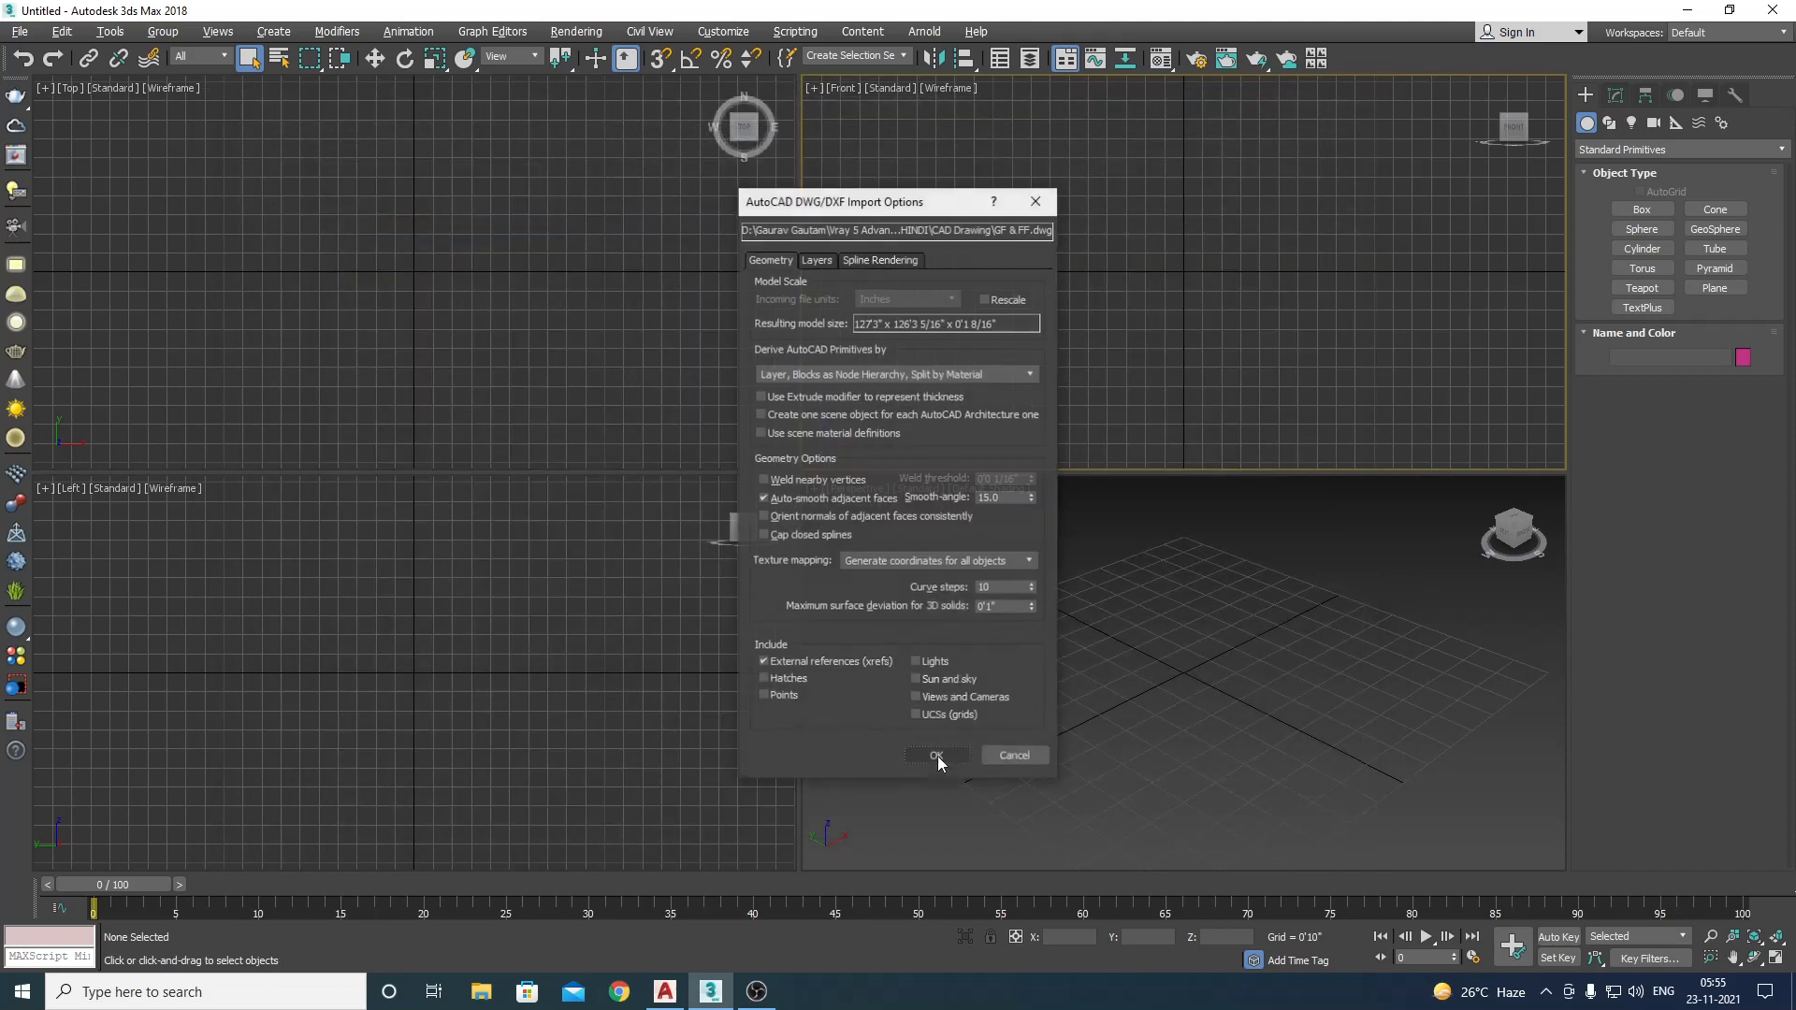
click(938, 758)
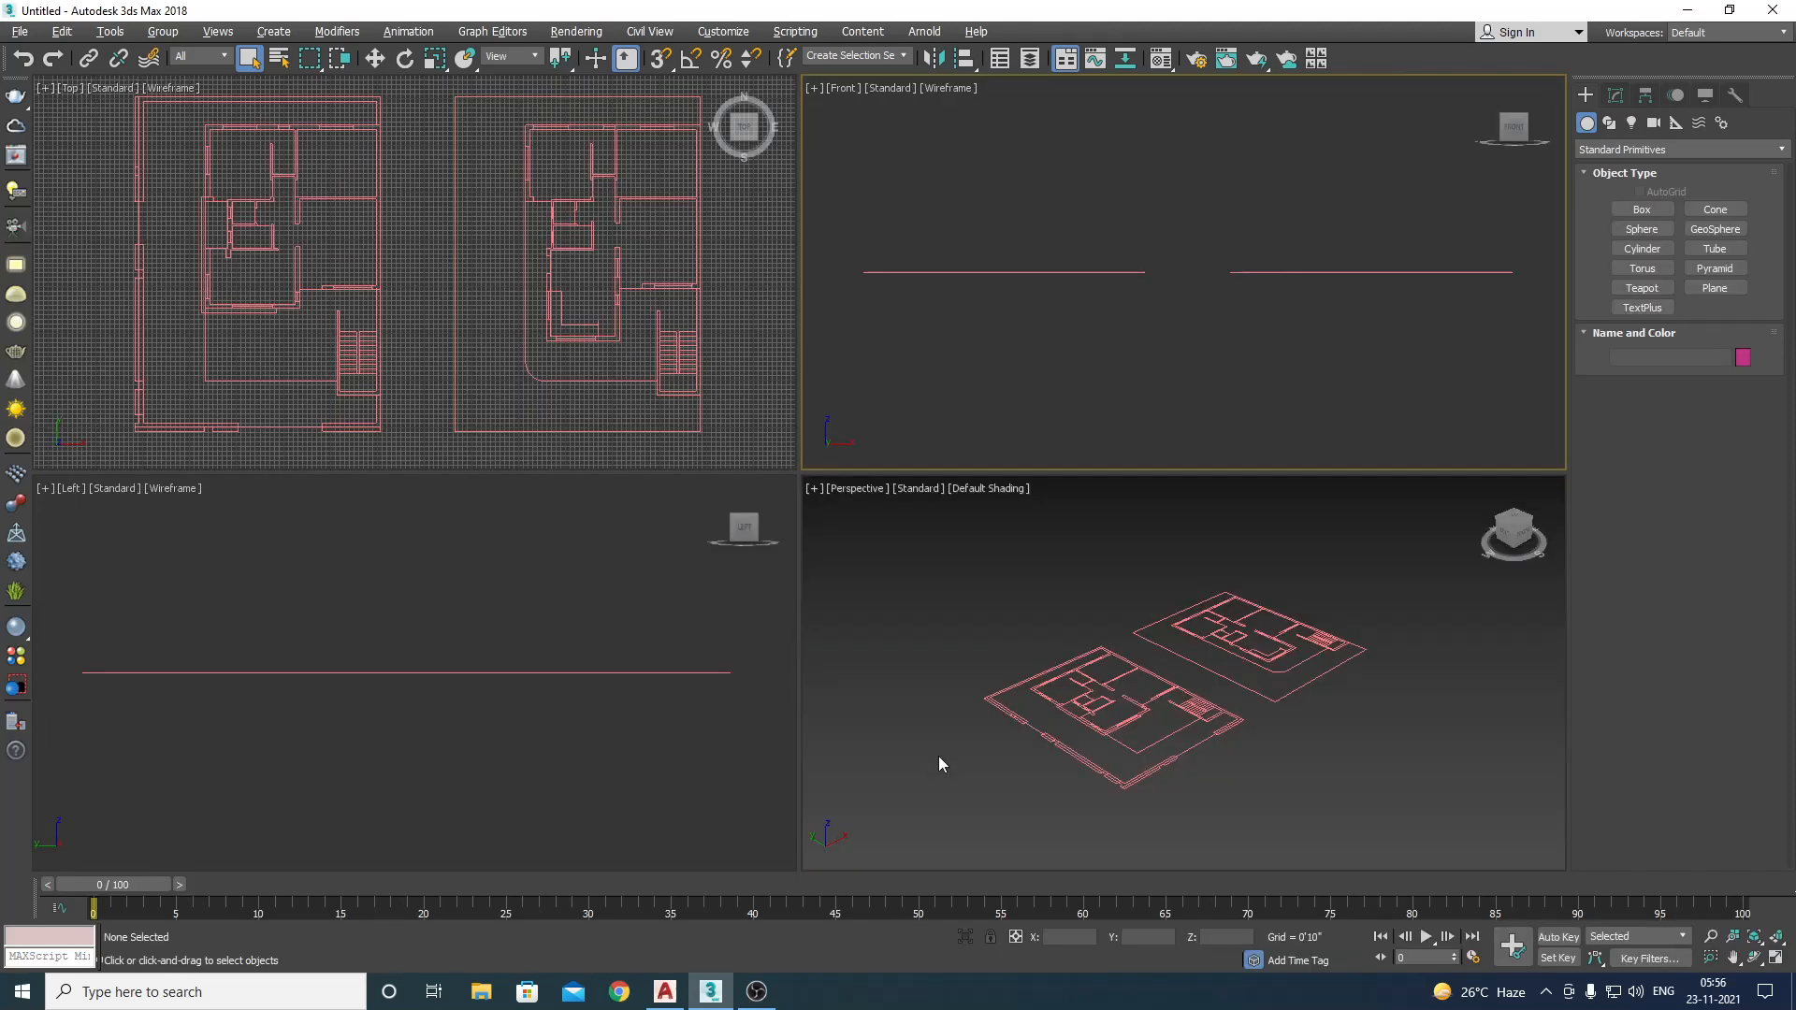
Step: Select all the imported floor plan linework in the perspective view and group it under the default name
click(1292, 786)
key(ctrl+a)
key(alt+w)
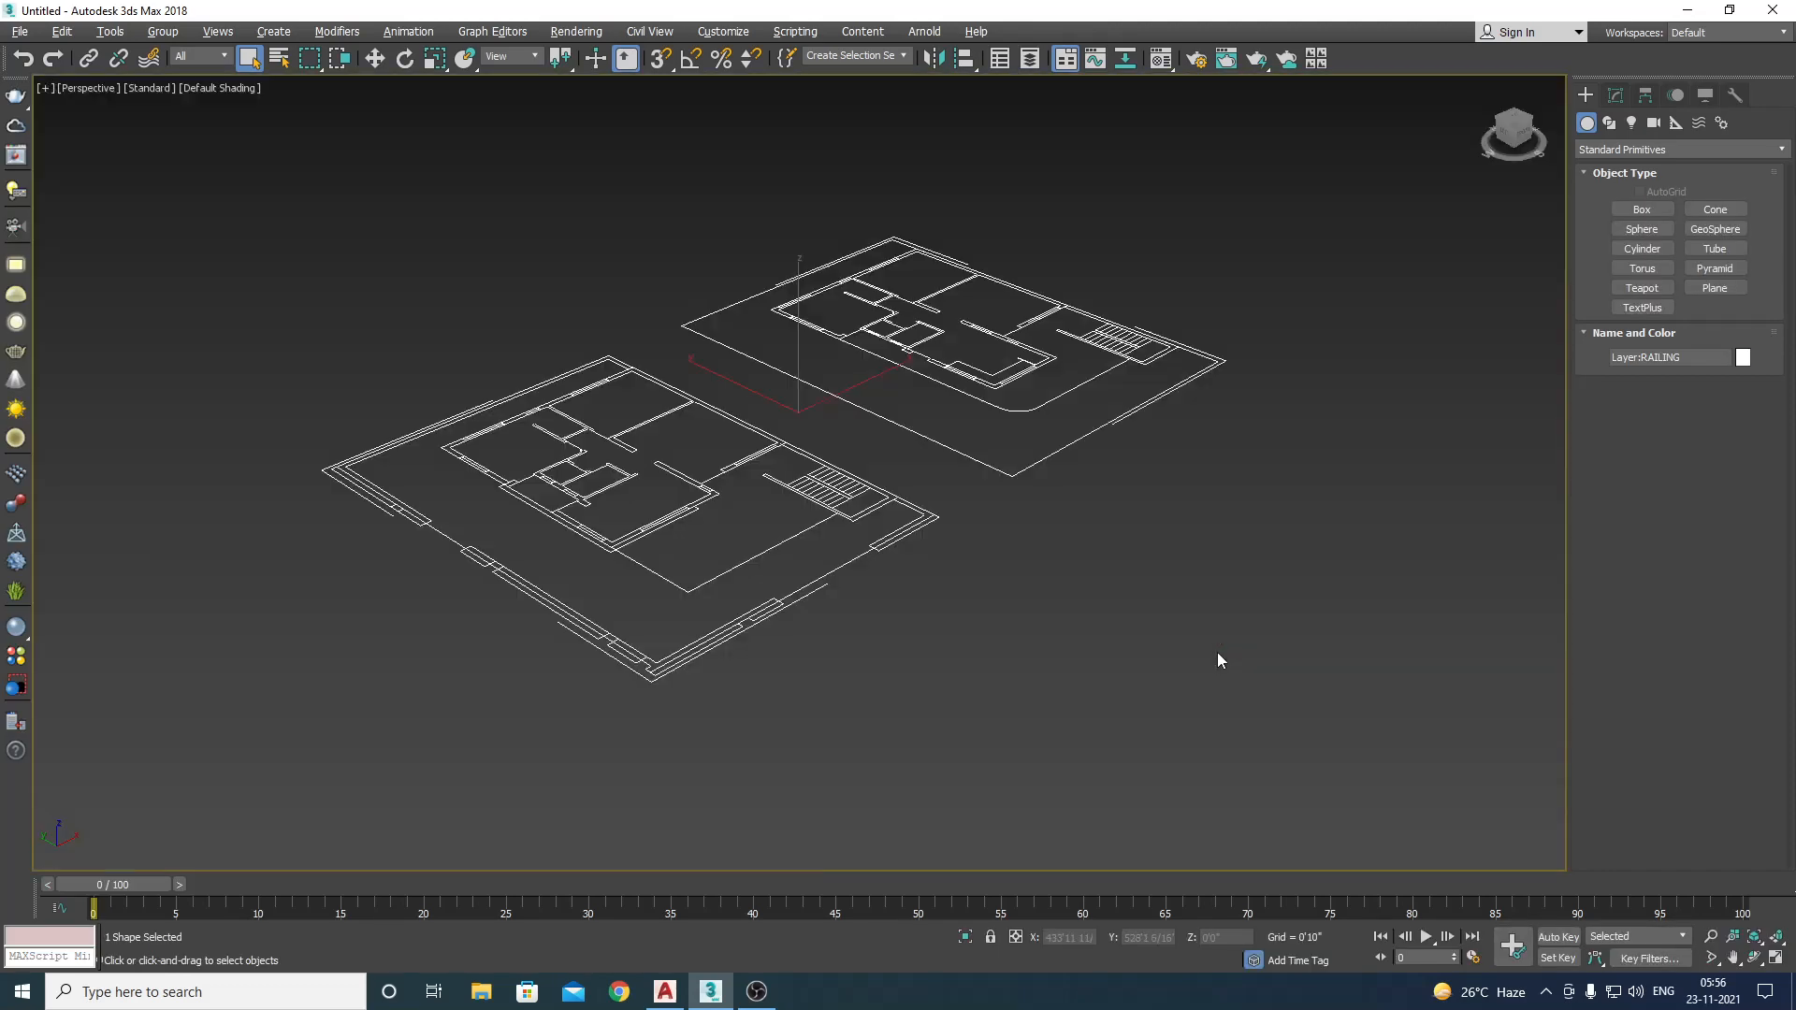
scroll(1141, 702, down, 5)
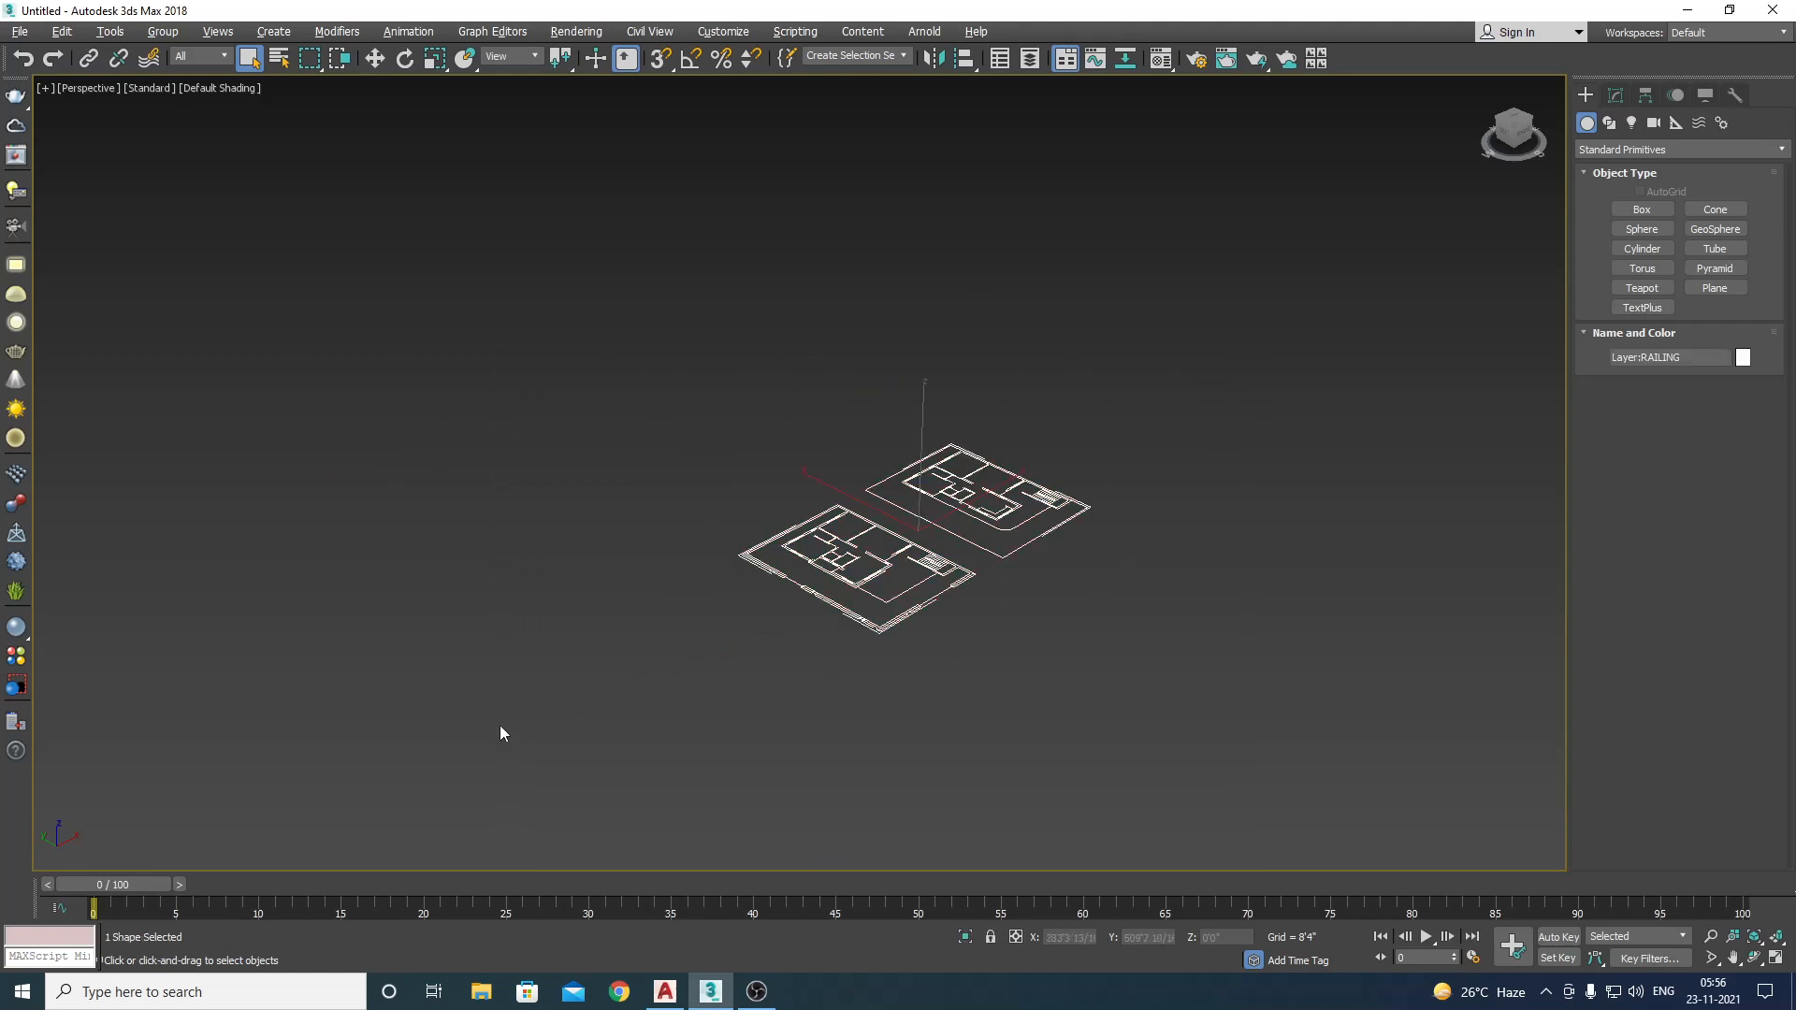
click(176, 30)
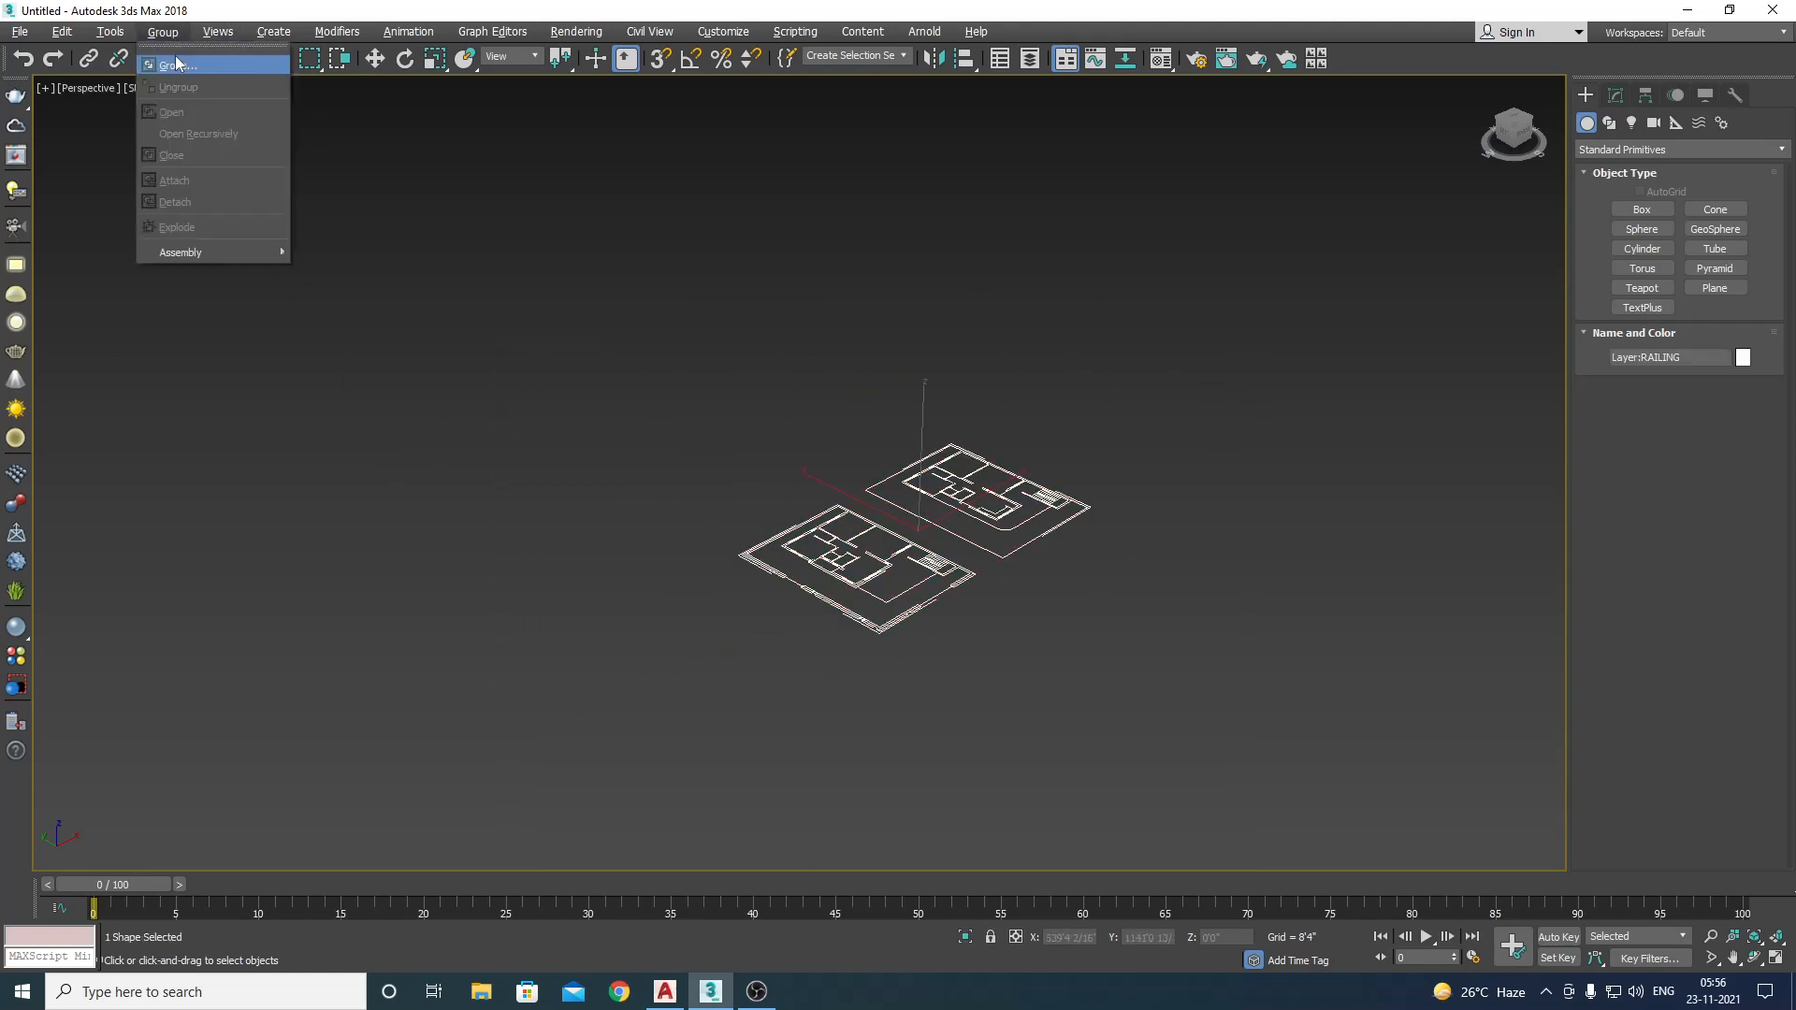
click(168, 49)
click(914, 526)
Step: Move the floor plan group to the origin at 0'0" on X, Y and Z, and frame it in the top view
key(w)
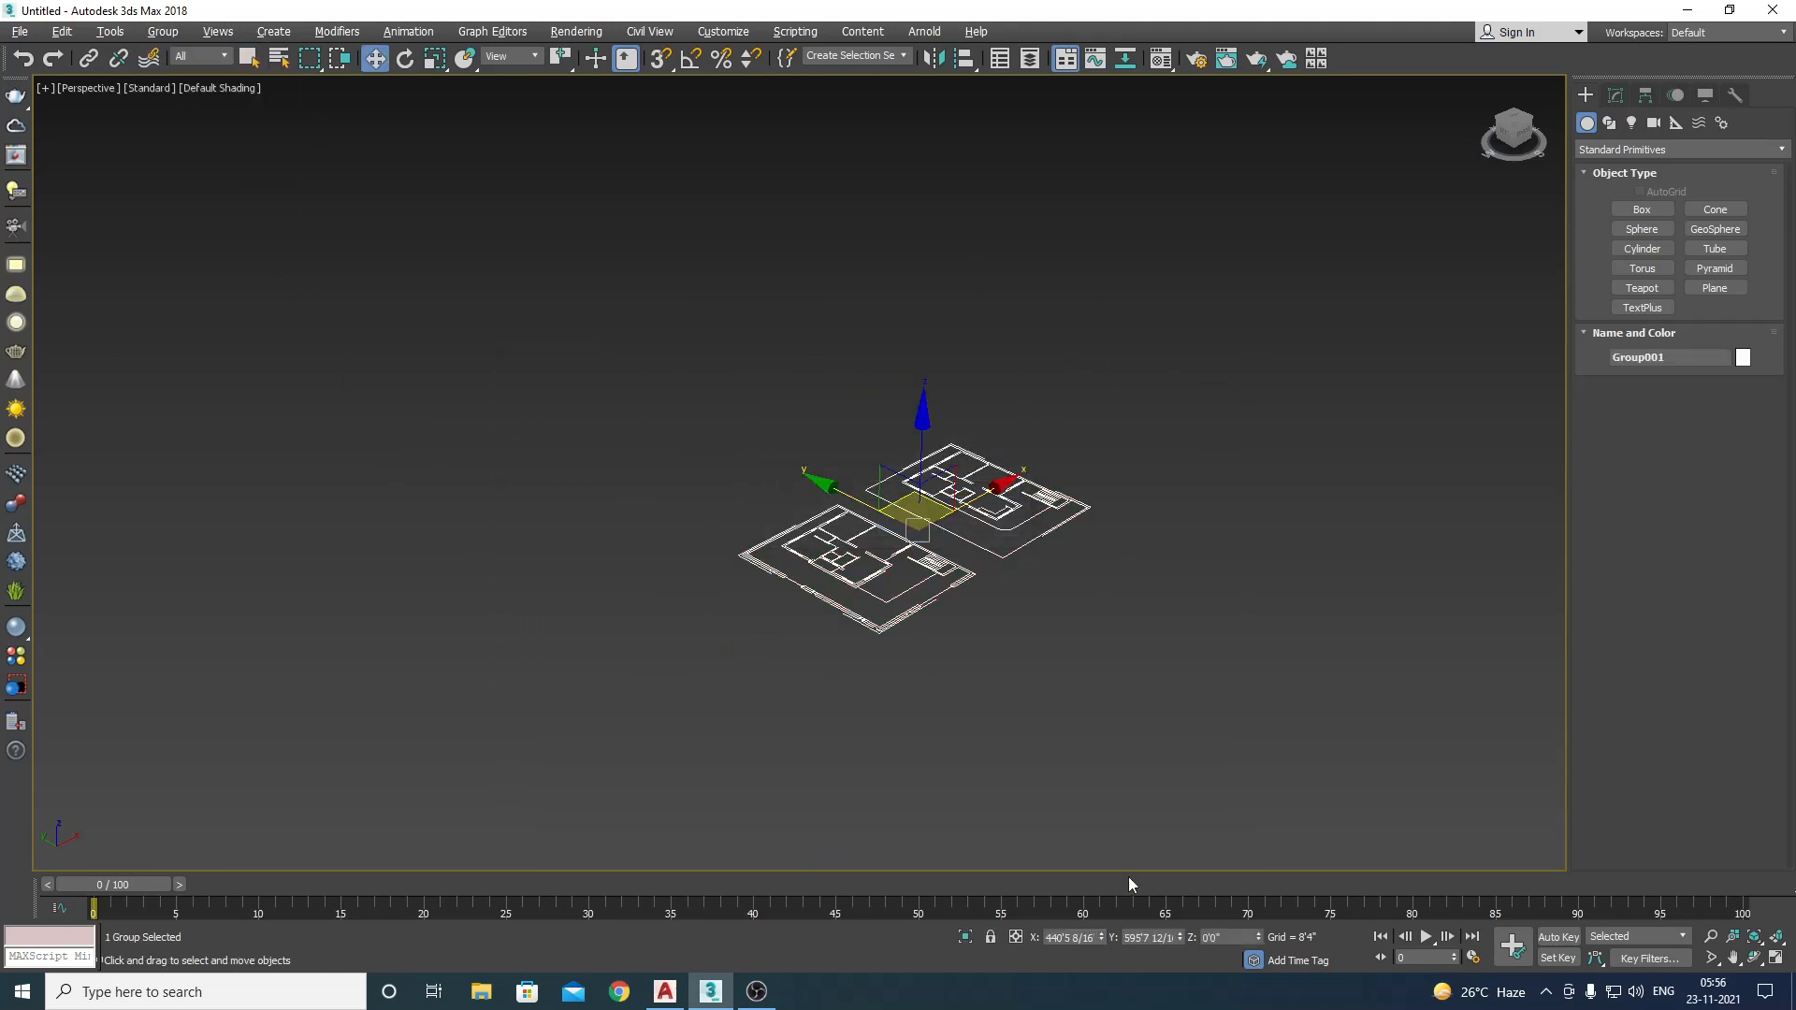
right_click(1104, 942)
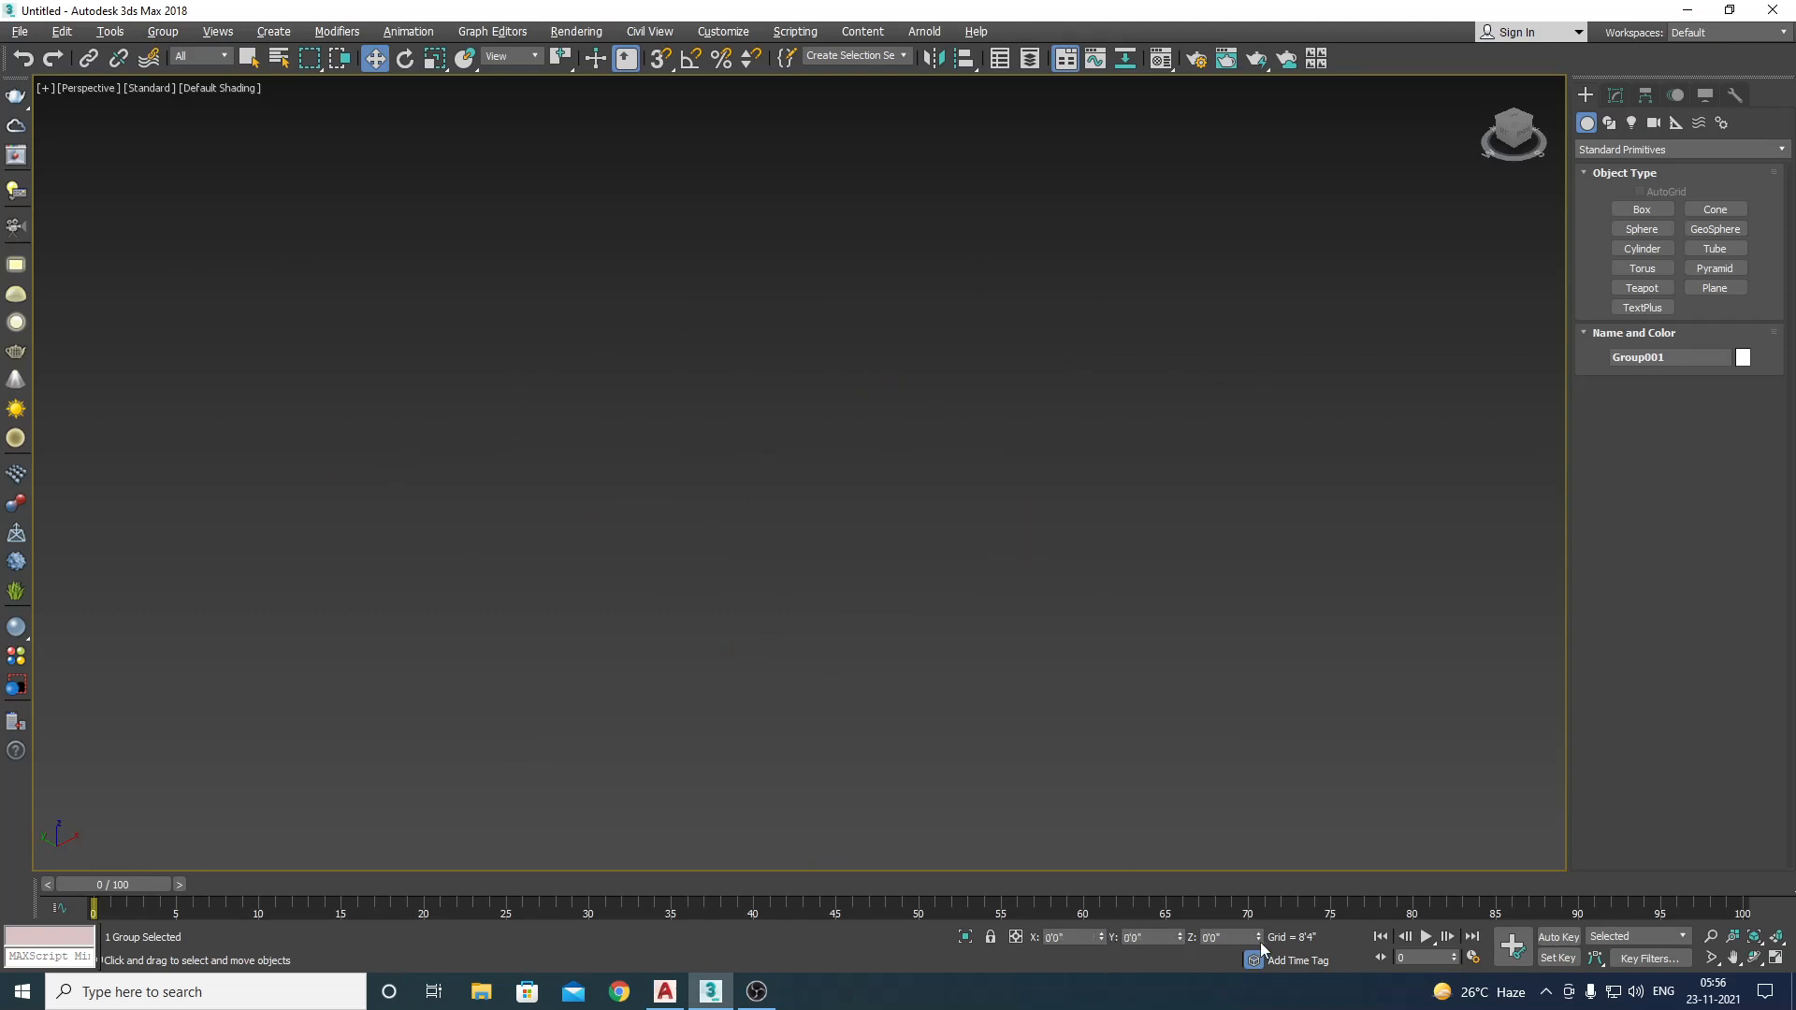
key(z)
alt+middle_drag(1106, 754, 724, 620)
key(t)
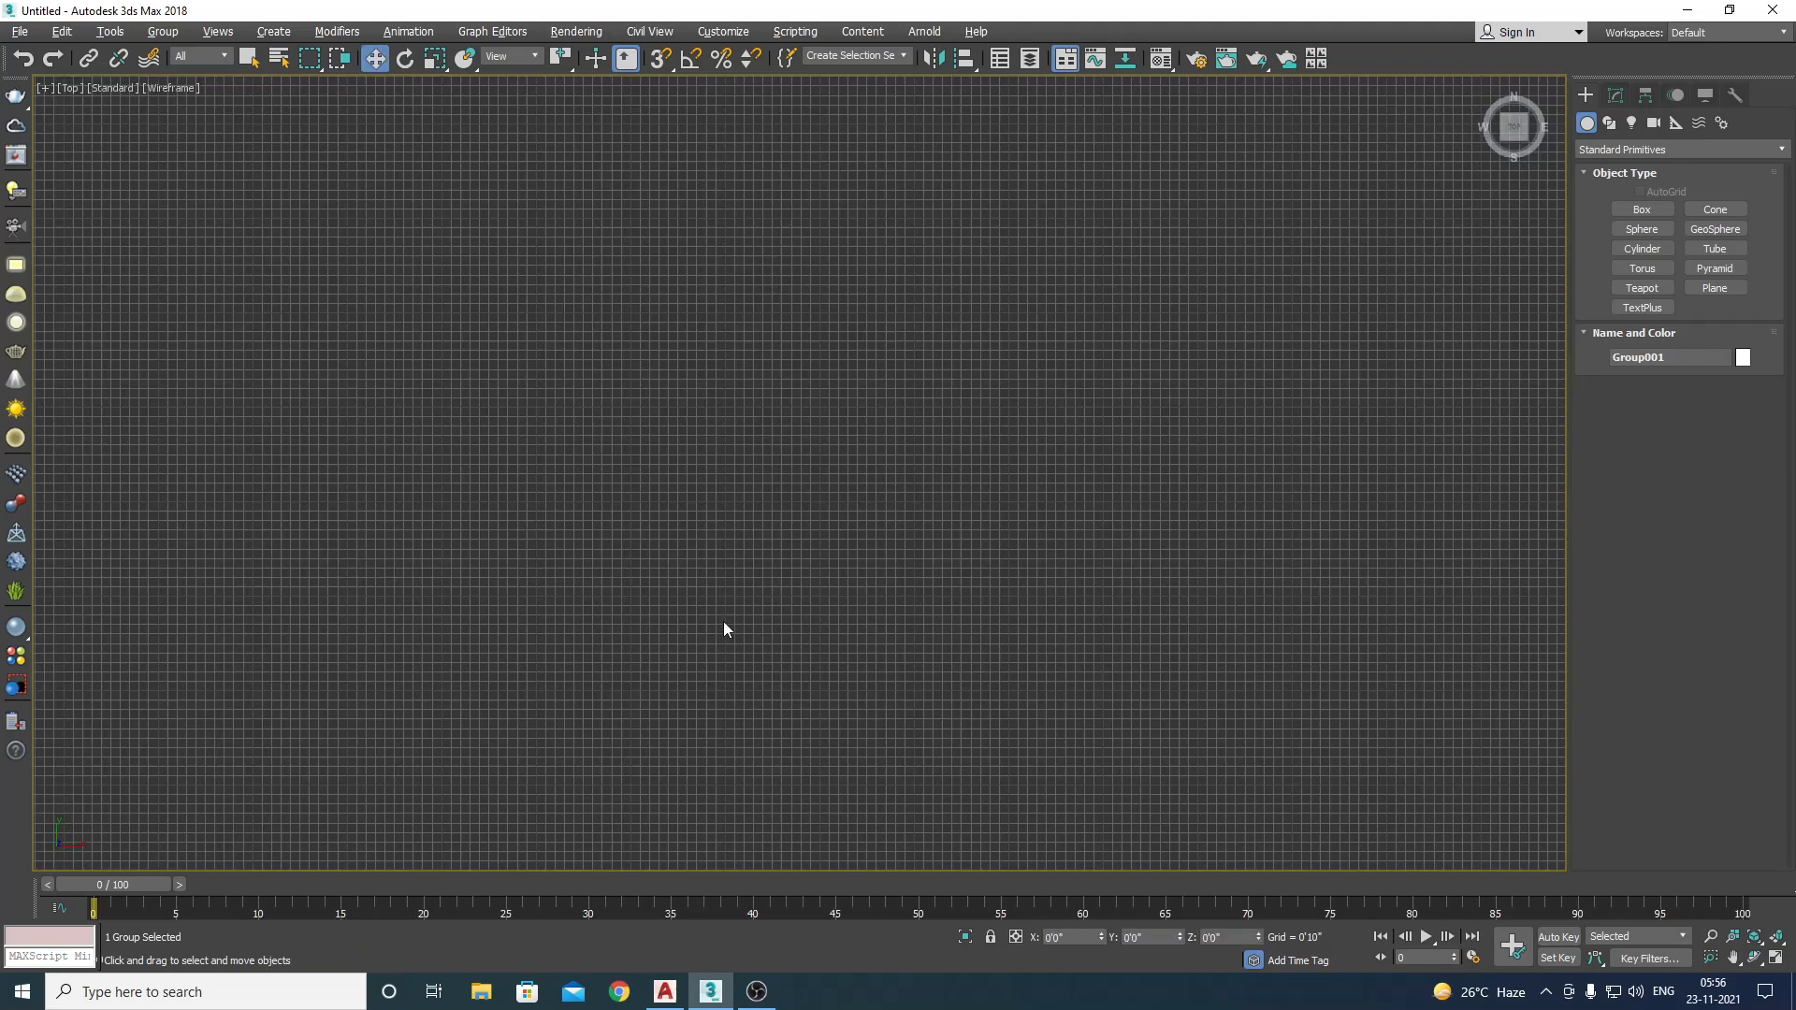
key(z)
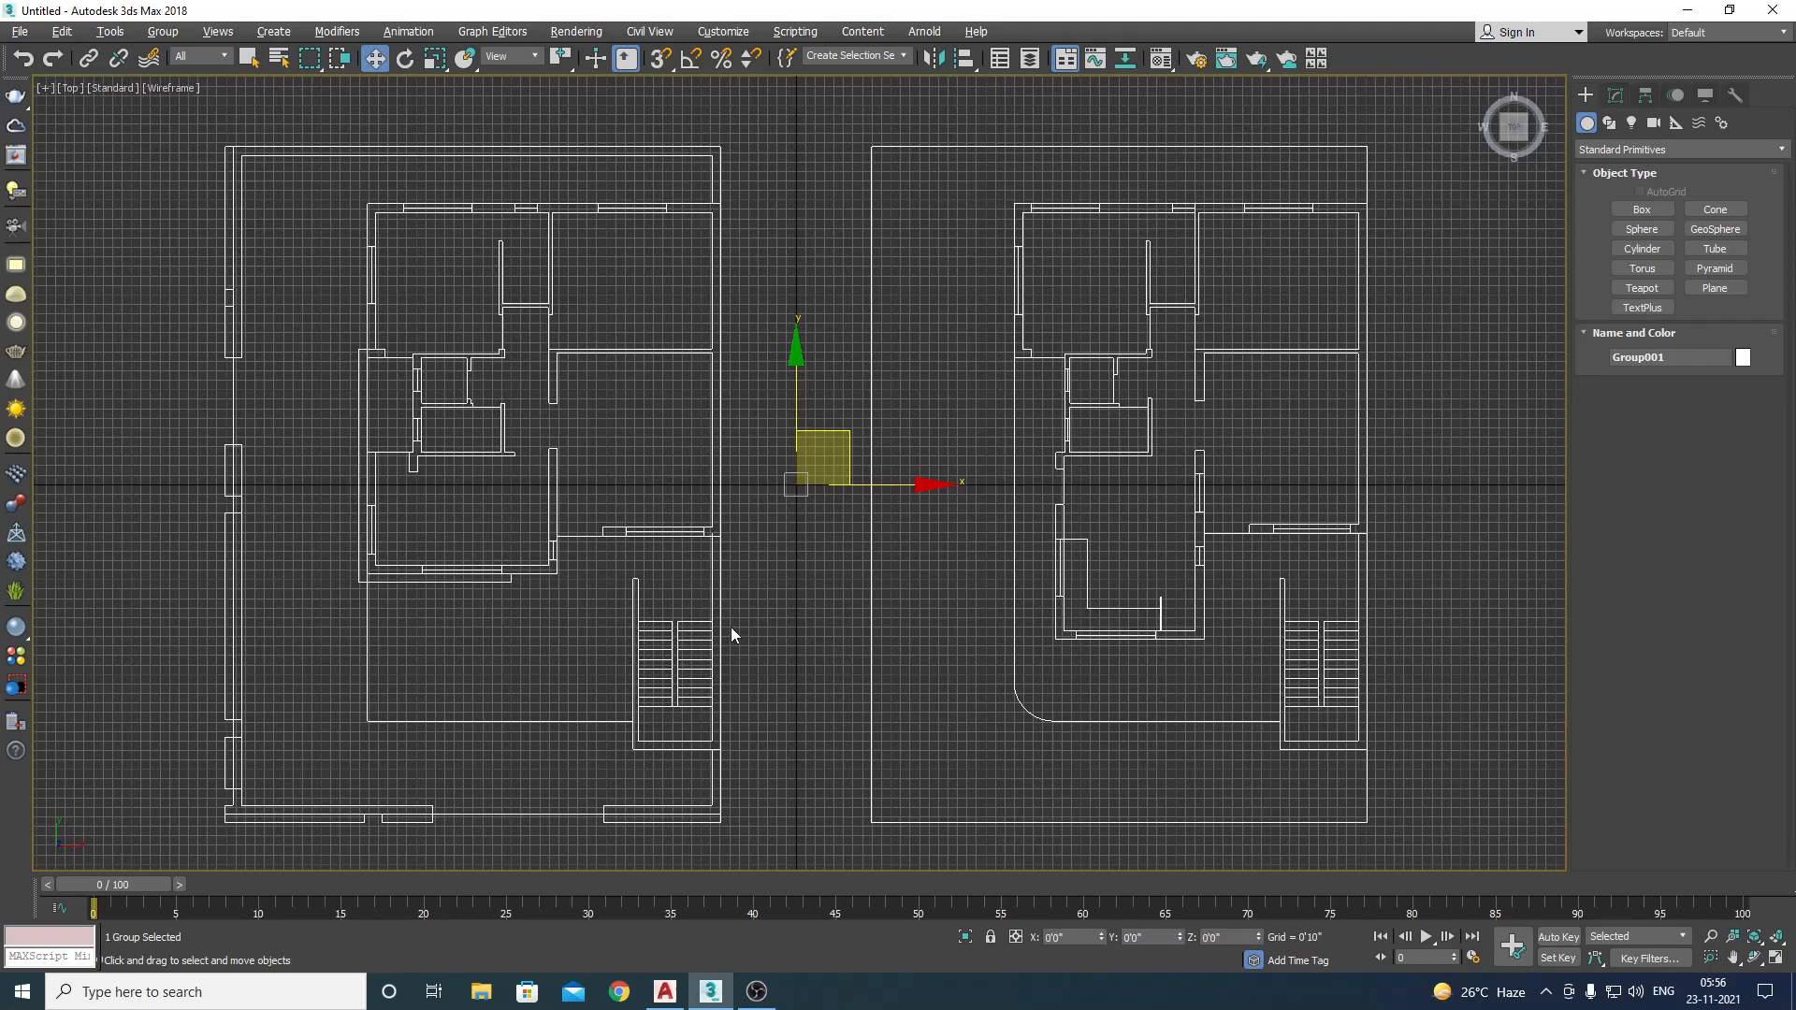
Step: Set the floor plan group's object colour to a custom grey
click(1618, 99)
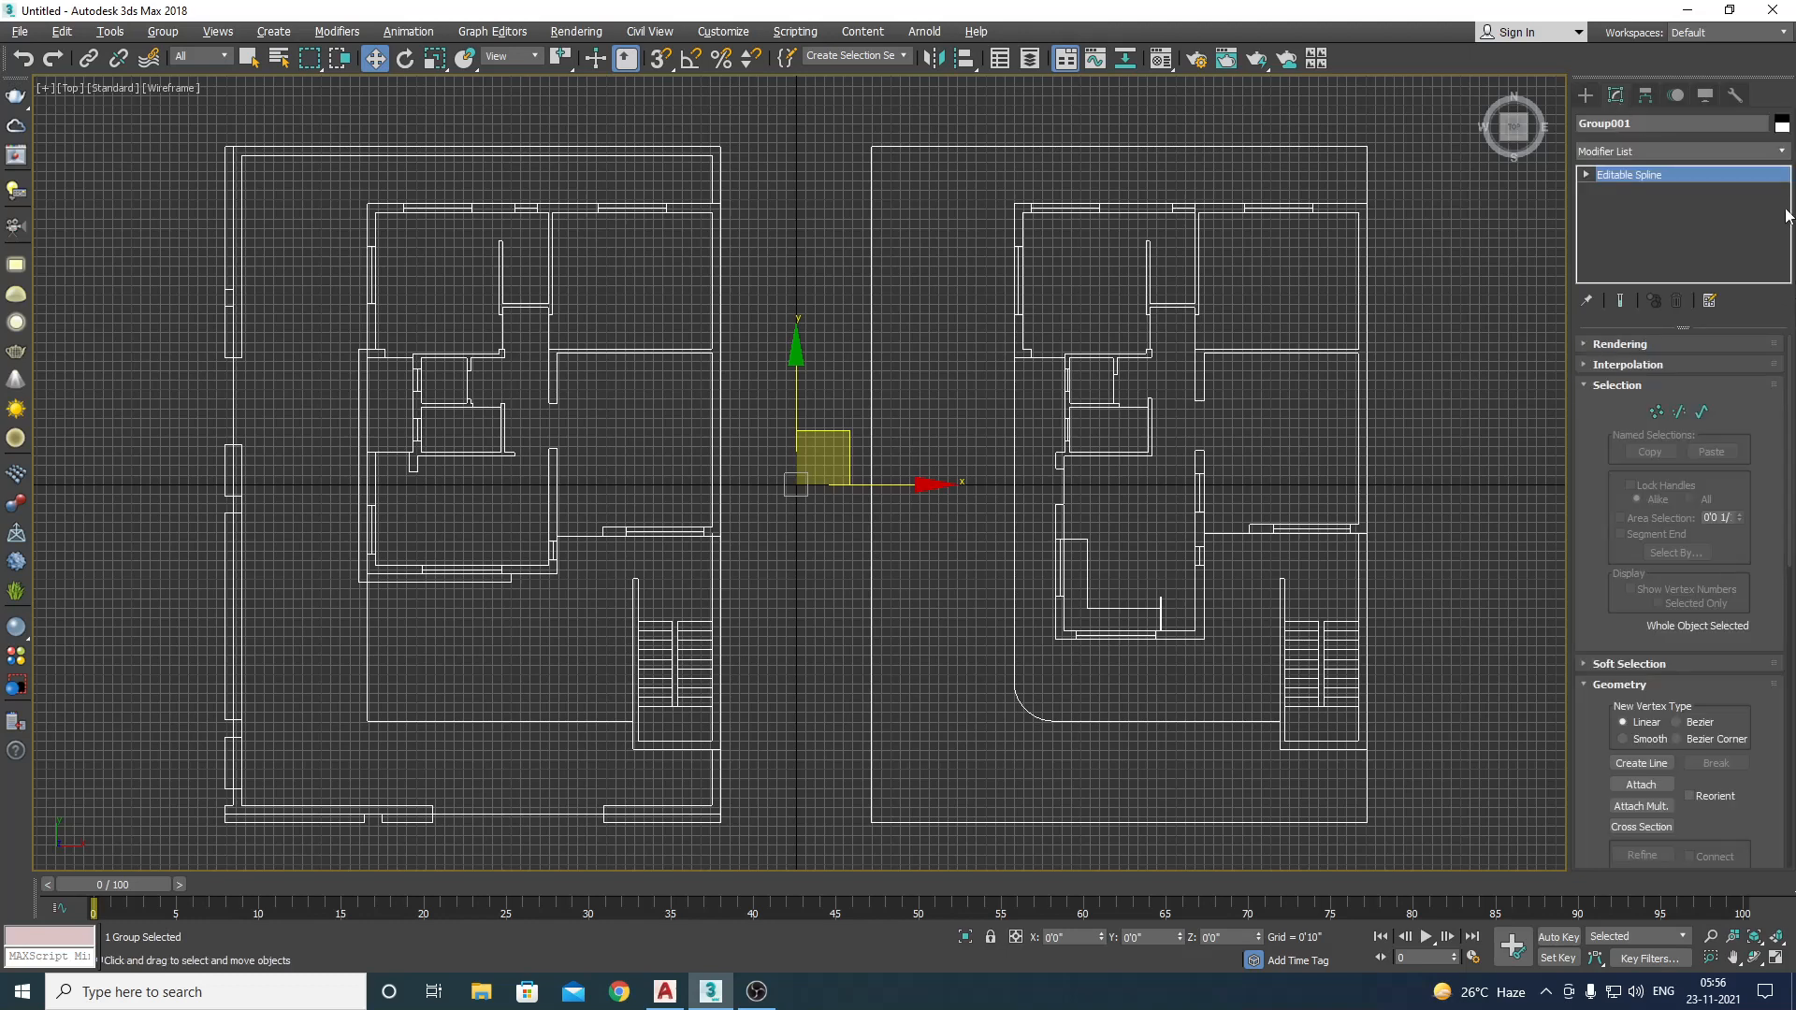
click(1781, 125)
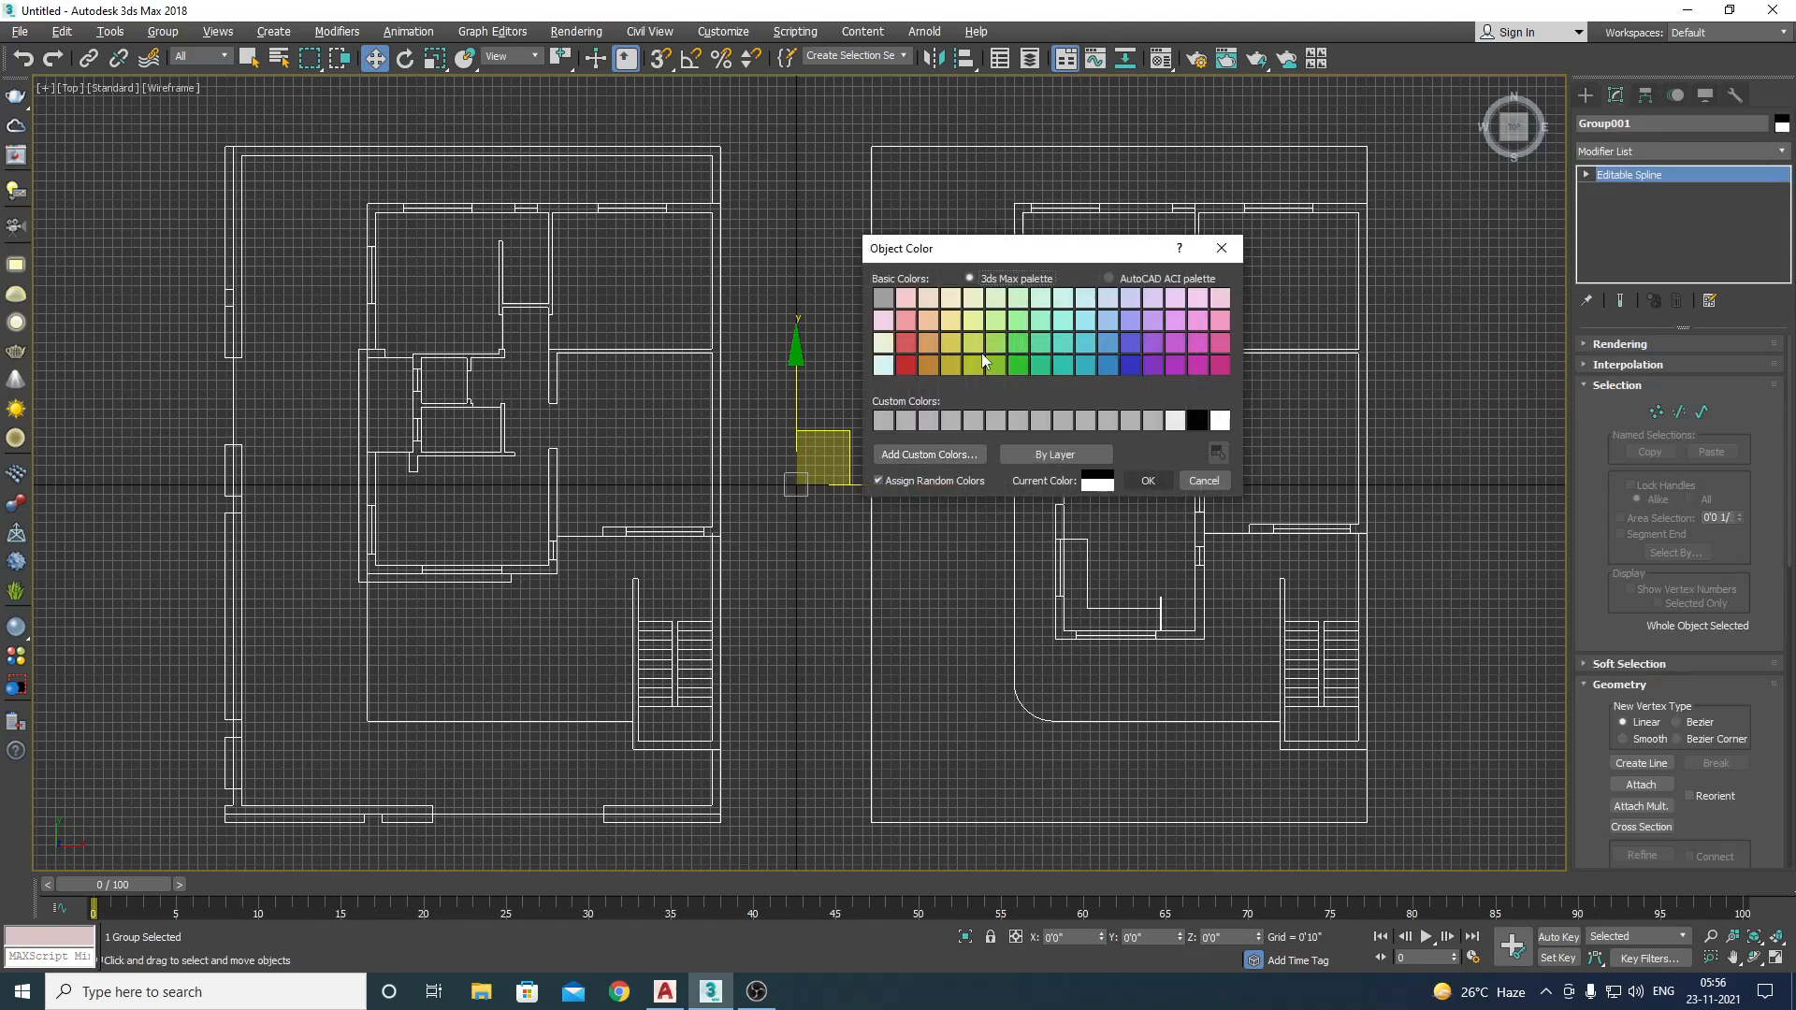
click(1154, 421)
click(1148, 480)
scroll(643, 543, down, 3)
scroll(646, 546, up, 2)
Step: Freeze the floor plan group and hide the grid in the top view
right_click(646, 546)
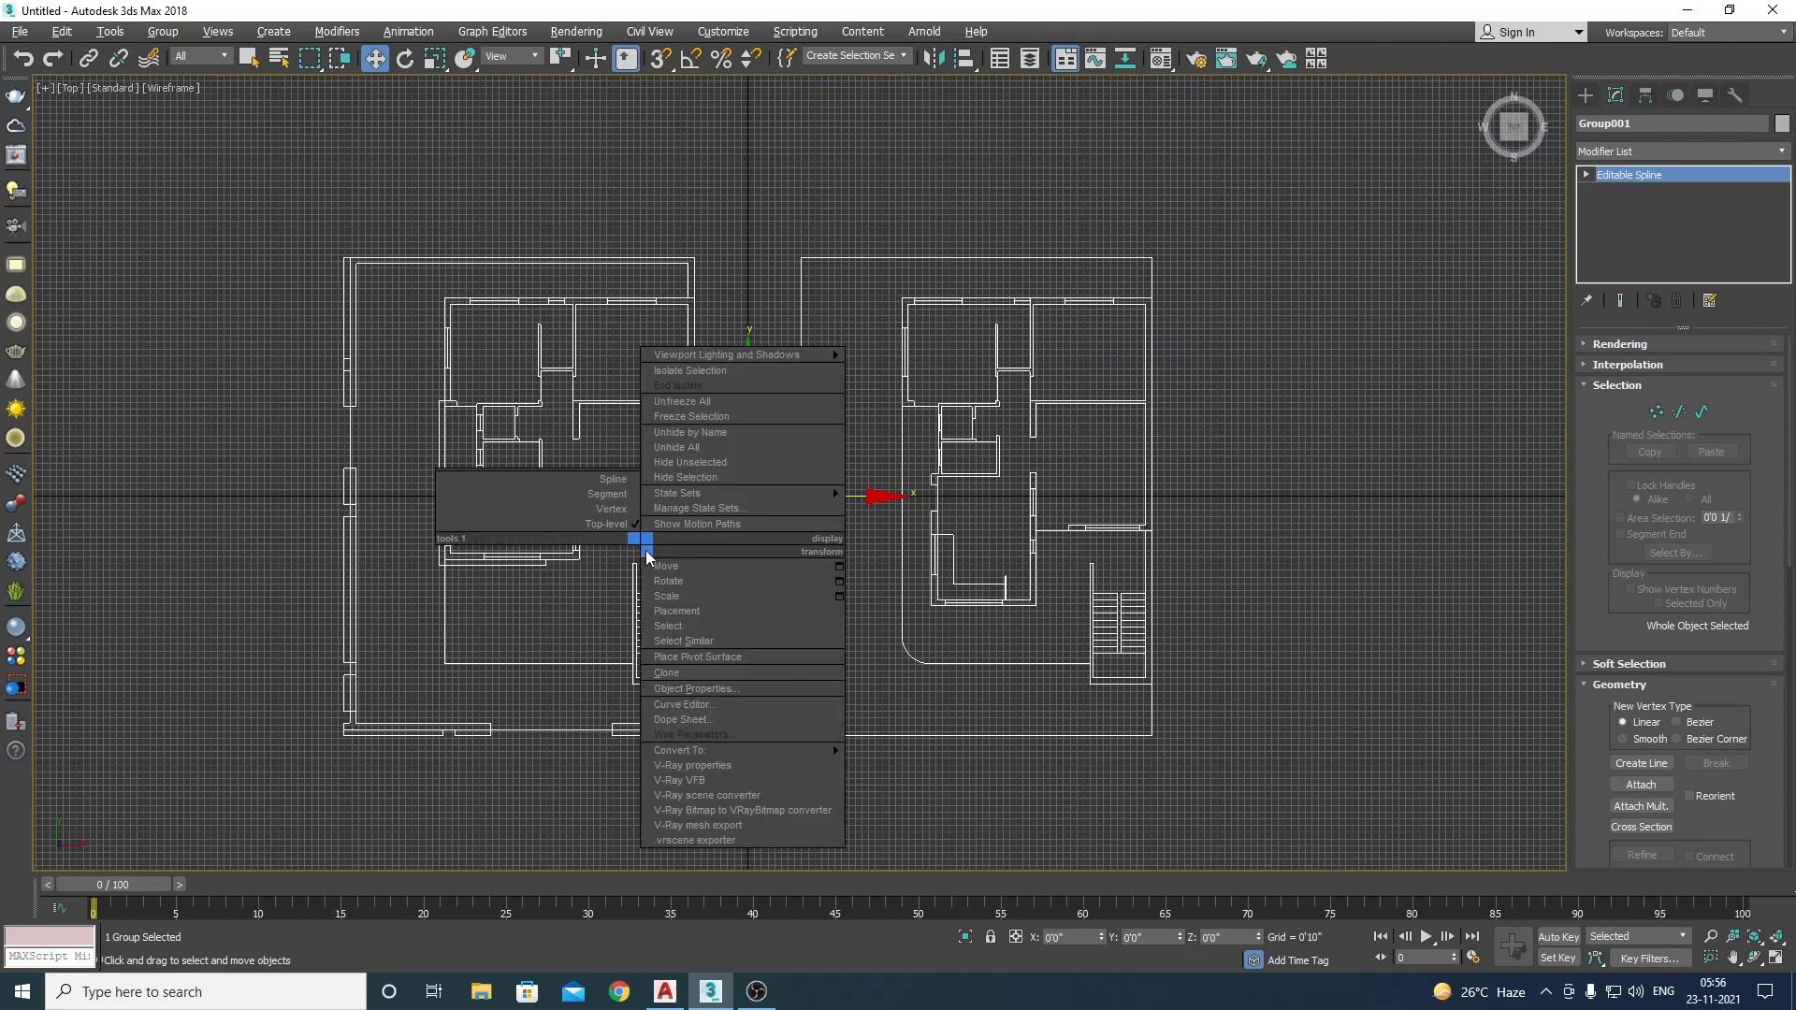
click(701, 419)
scroll(704, 430, down, 2)
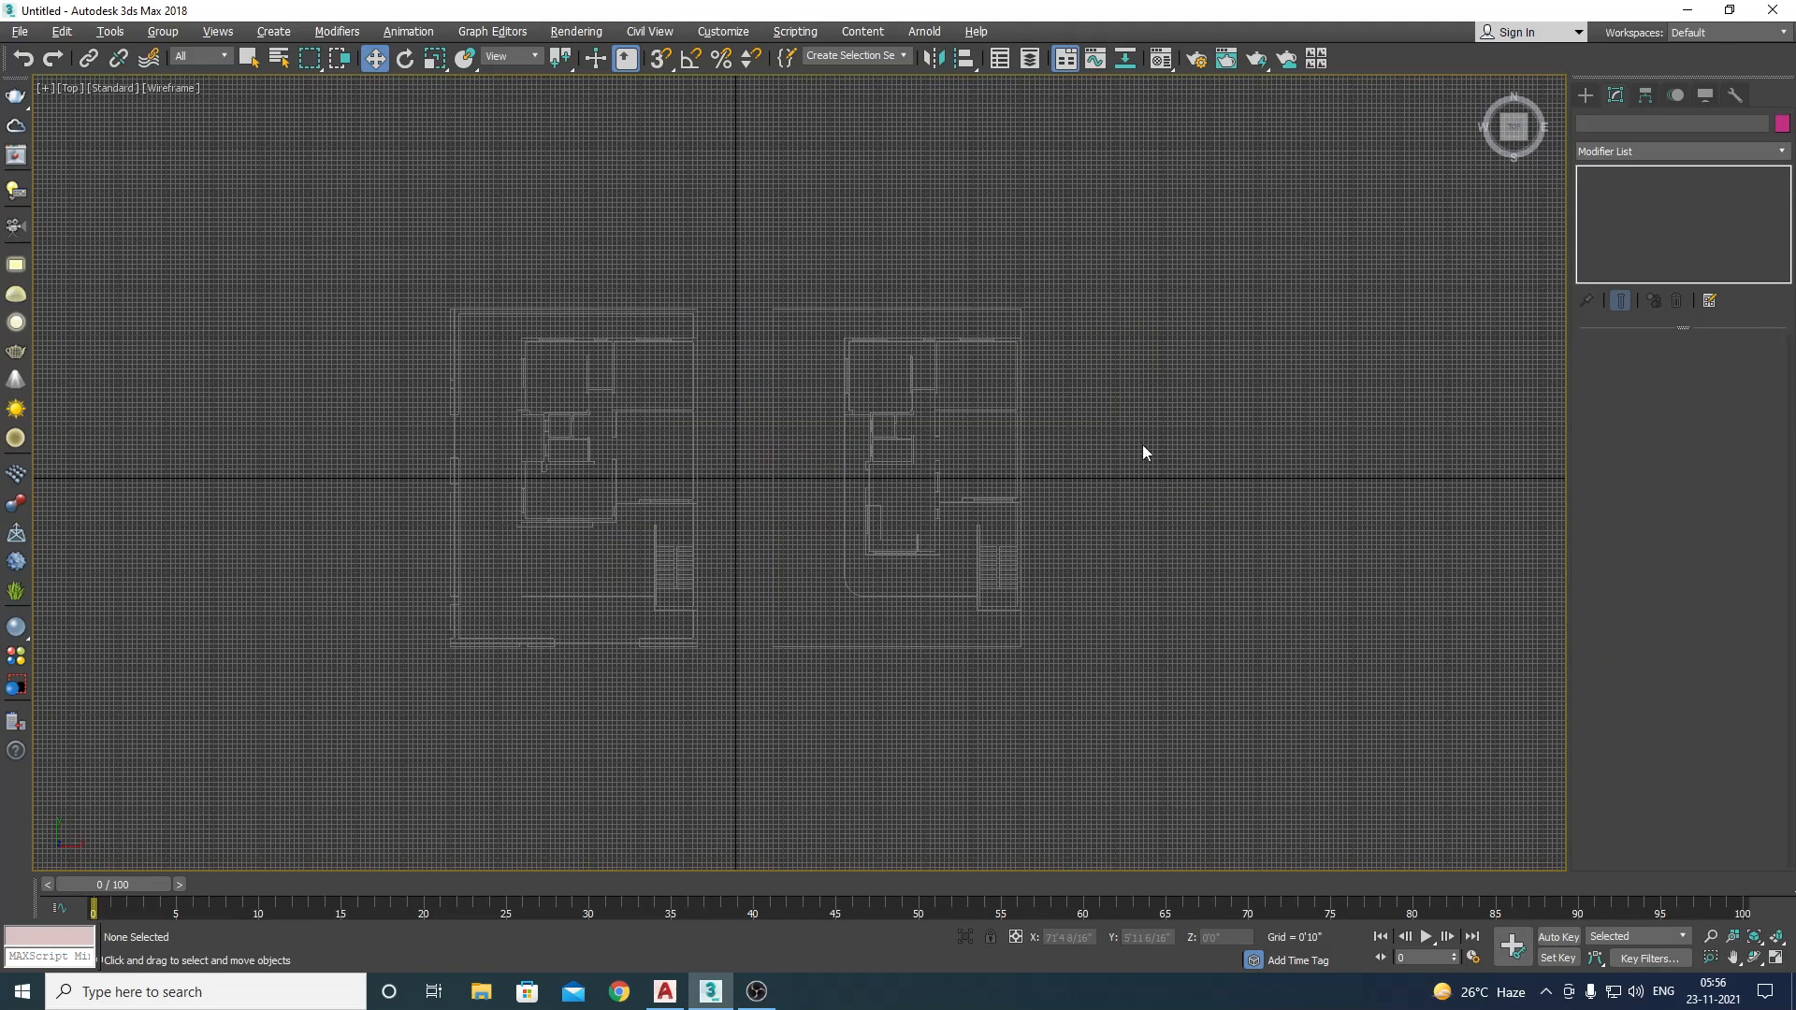
key(g)
scroll(1010, 468, down, 2)
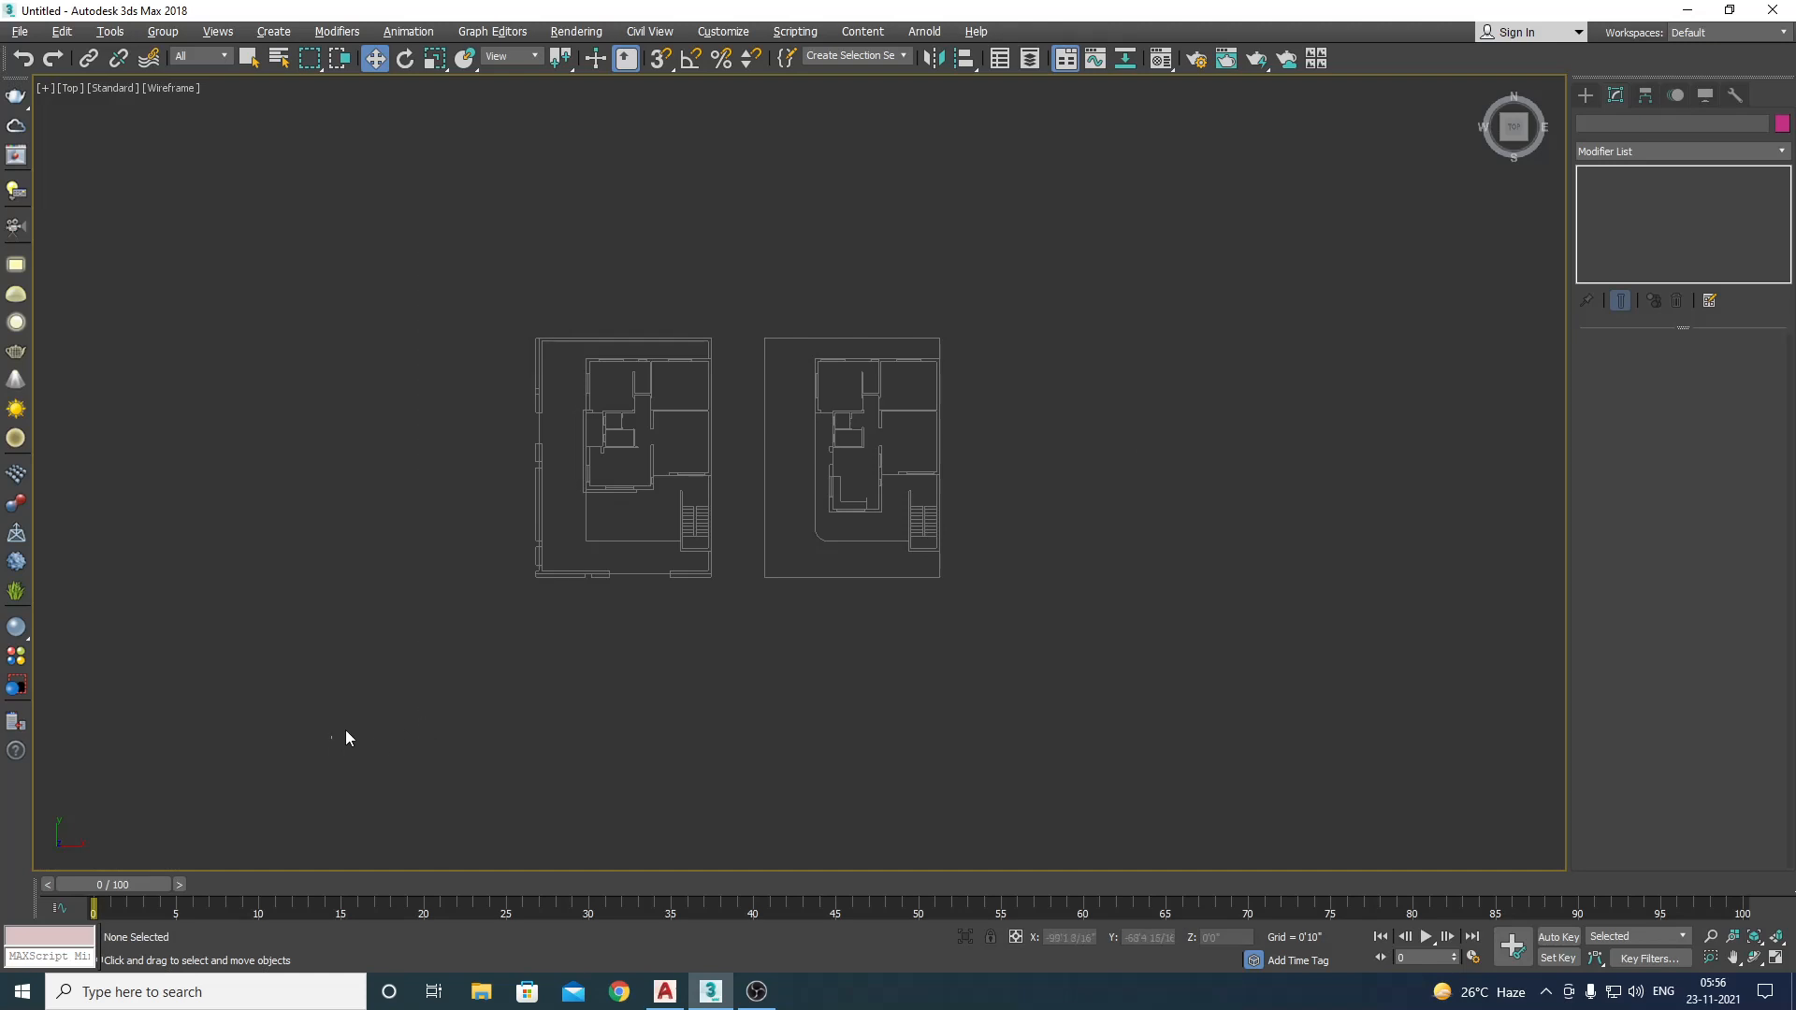
Step: Draw a narrow trial box over the walled floor plan and delete it
drag(1147, 359, 1147, 360)
scroll(1070, 457, down, 2)
scroll(1102, 601, up, 5)
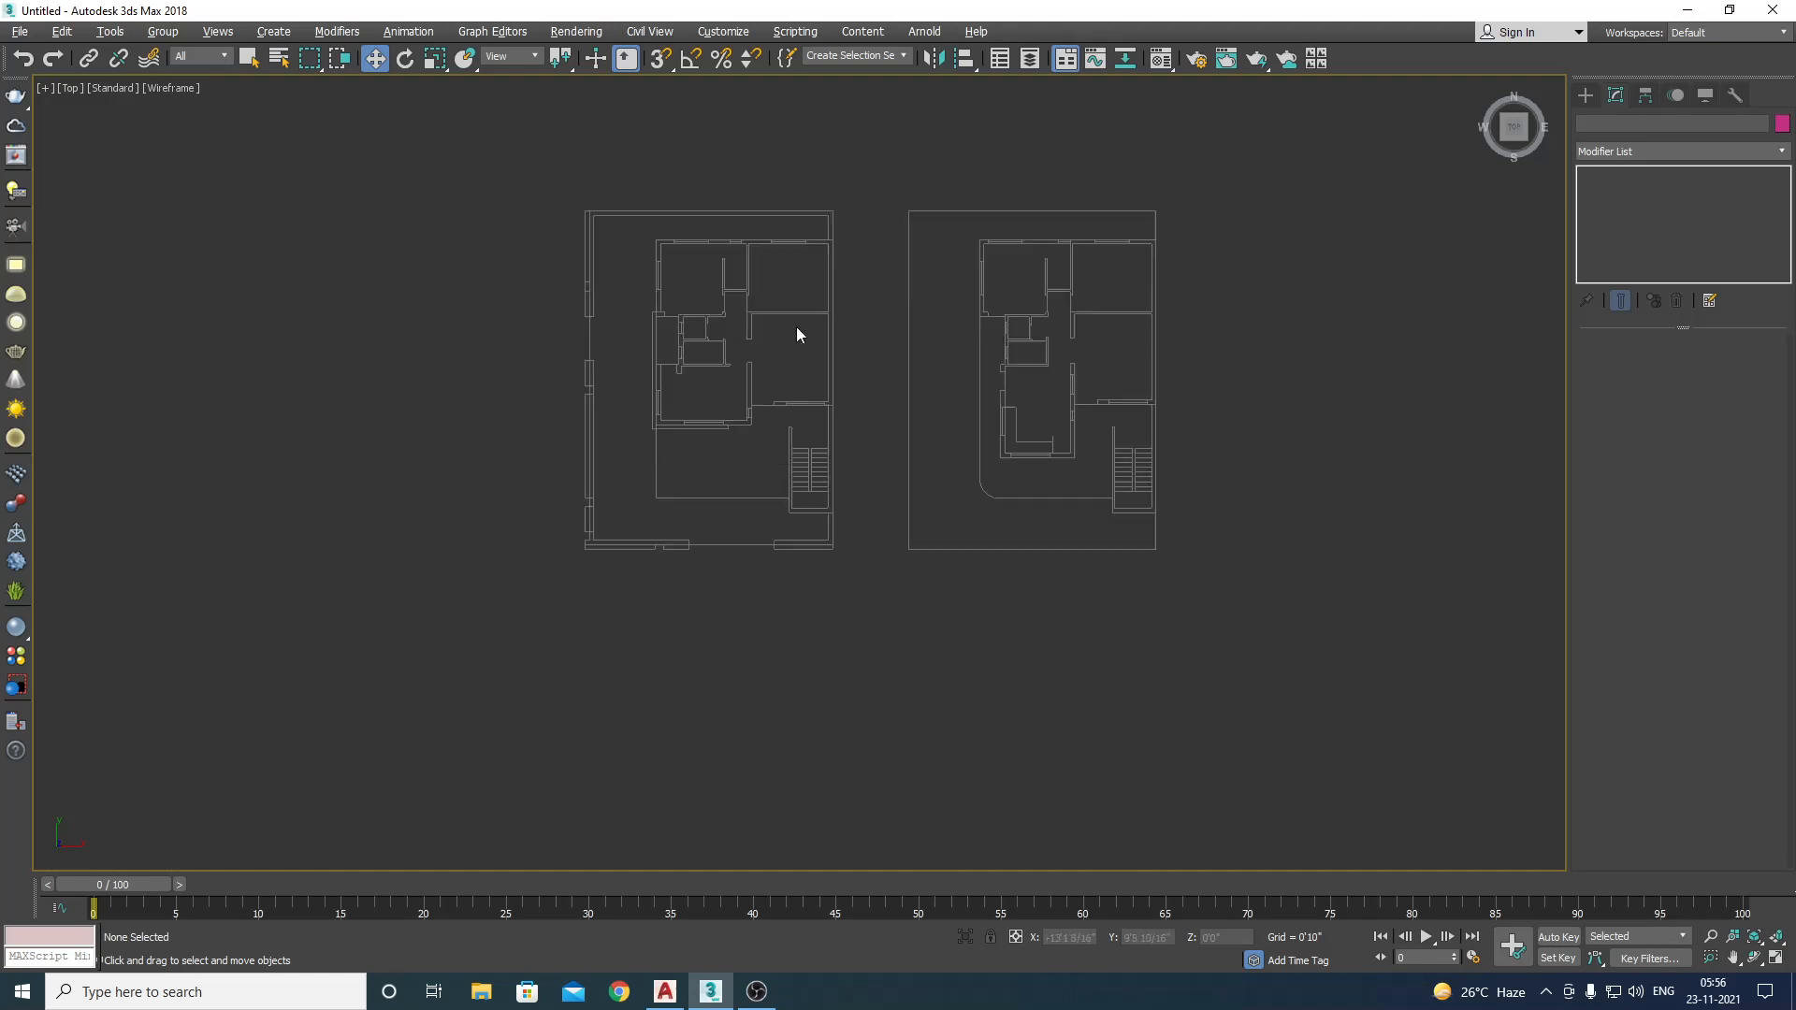
right_click(747, 479)
click(761, 458)
drag(714, 381, 739, 494)
right_click(741, 540)
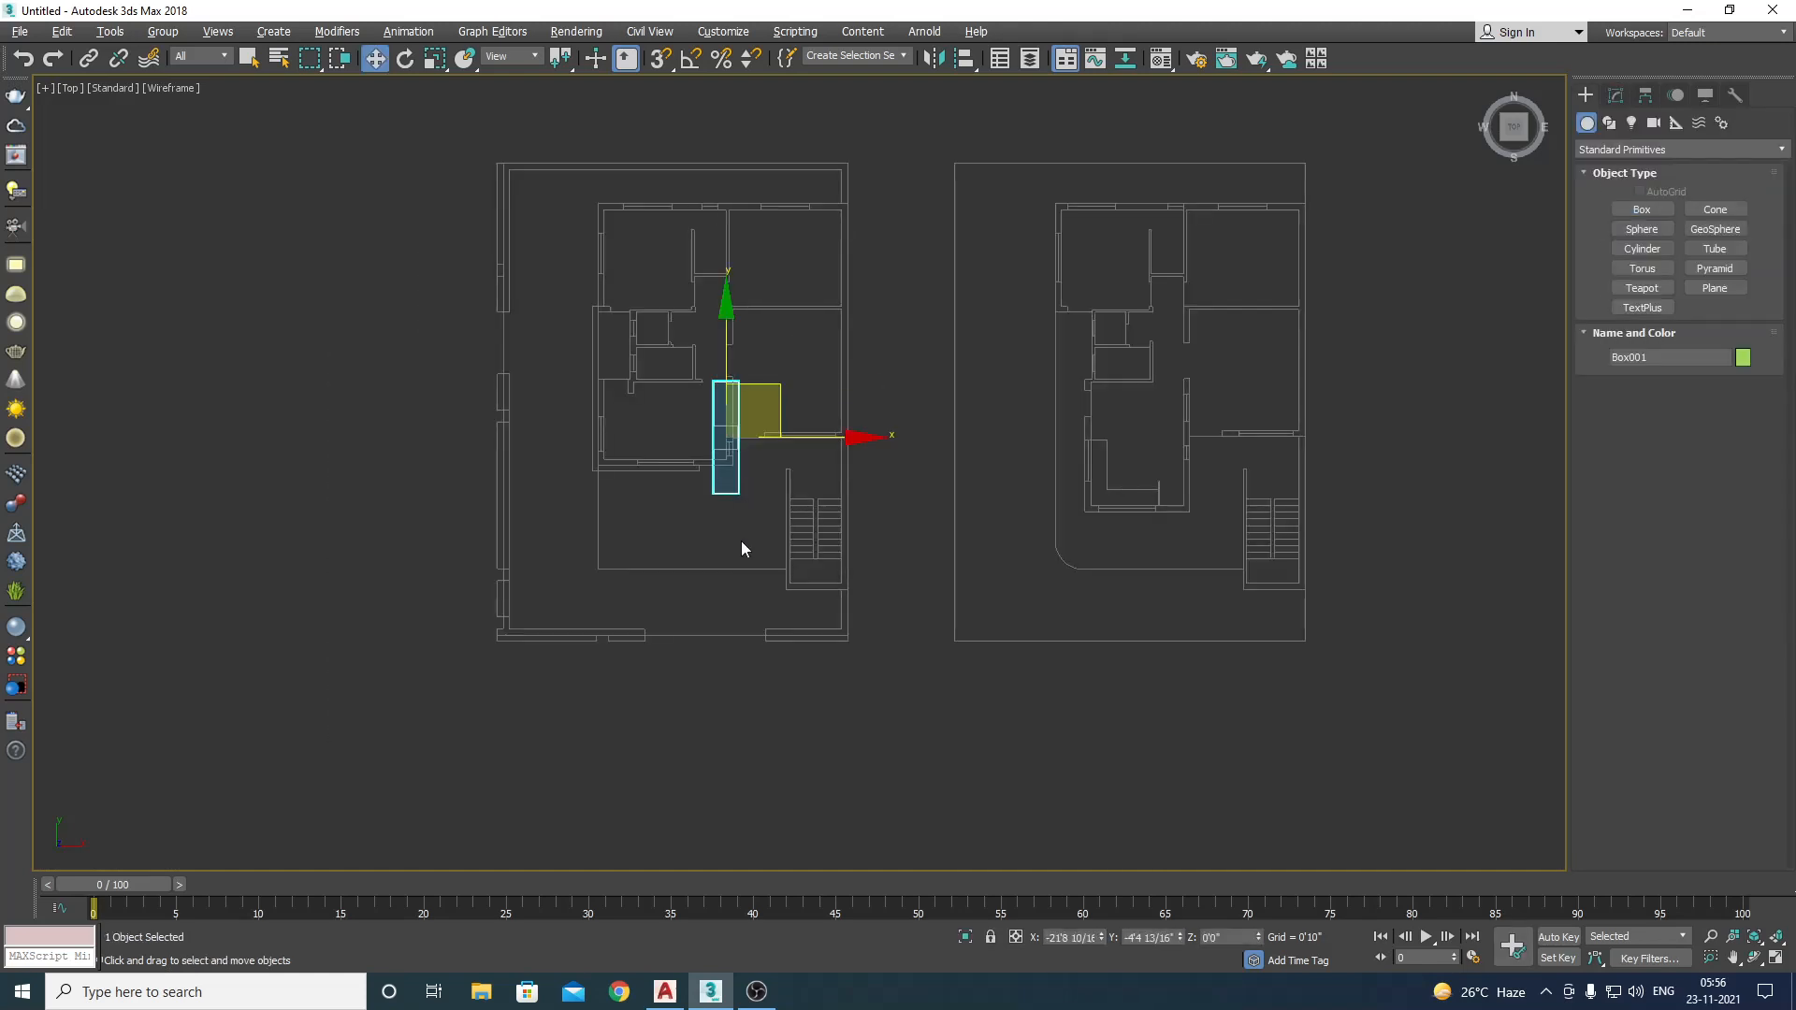
click(733, 603)
scroll(733, 609, down, 2)
drag(760, 699, 666, 344)
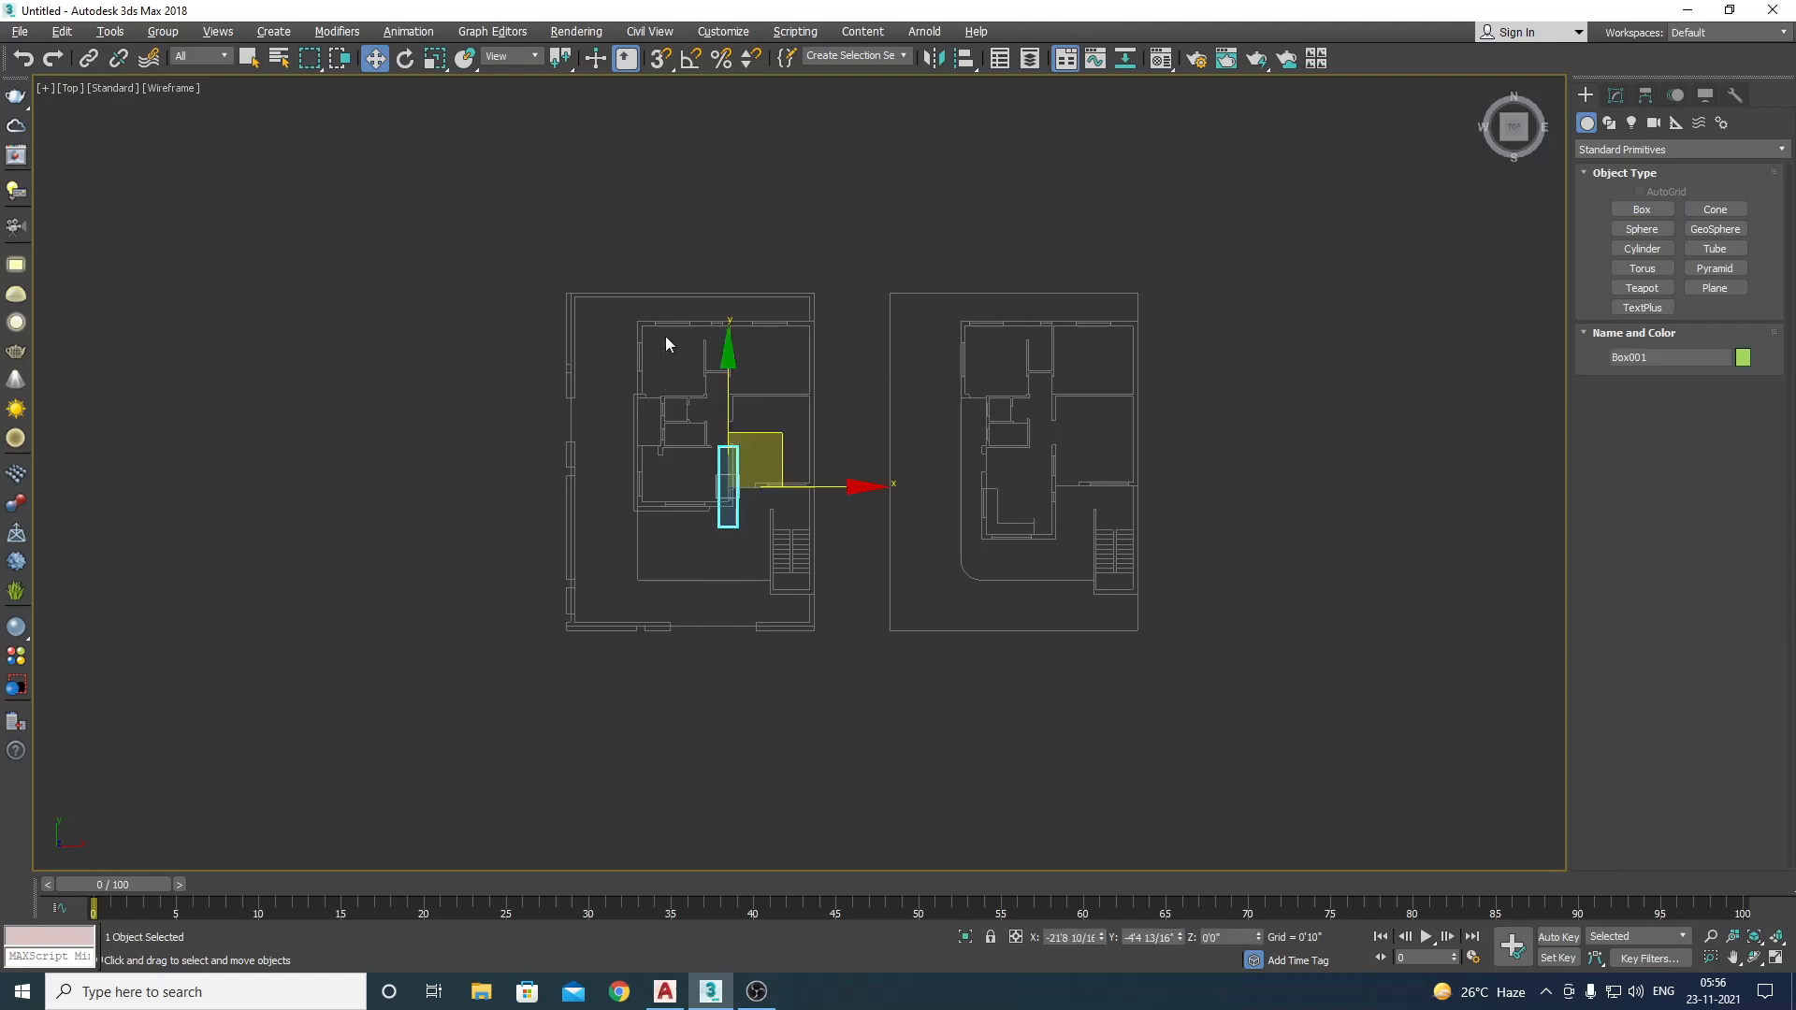
scroll(612, 367, down, 2)
middle_drag(923, 386, 1011, 430)
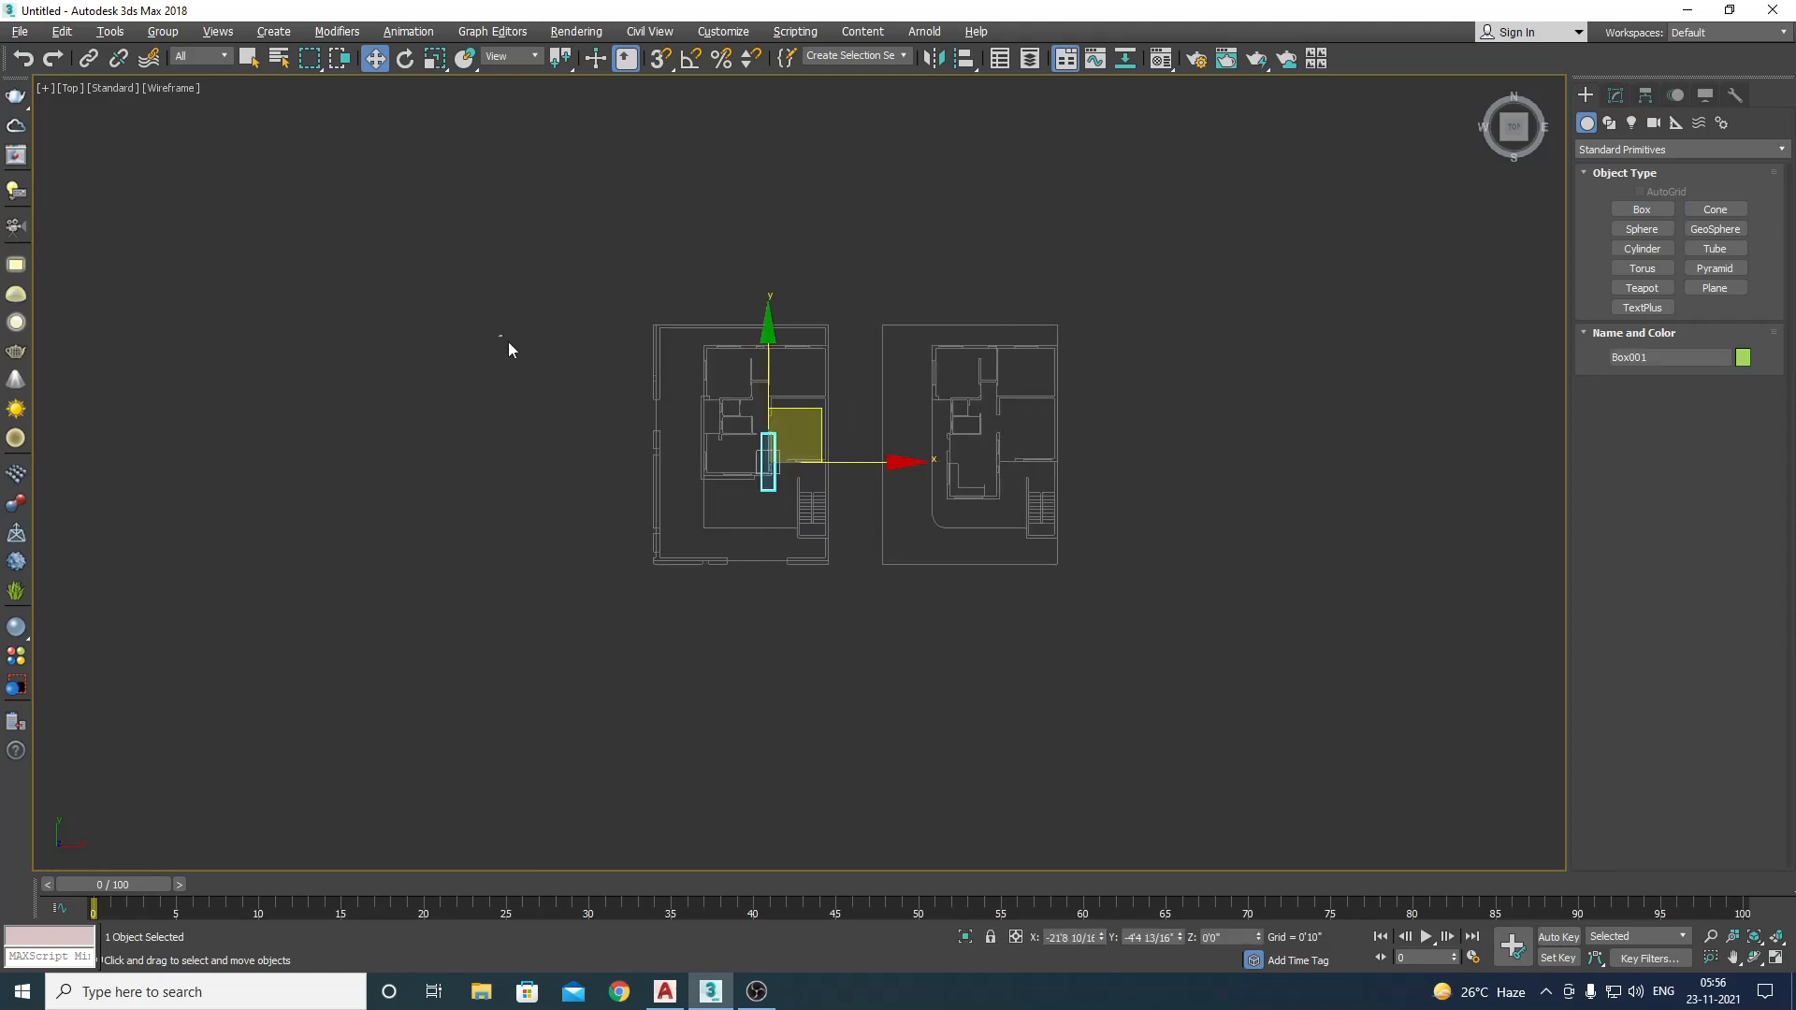
key(Delete)
scroll(822, 458, up, 3)
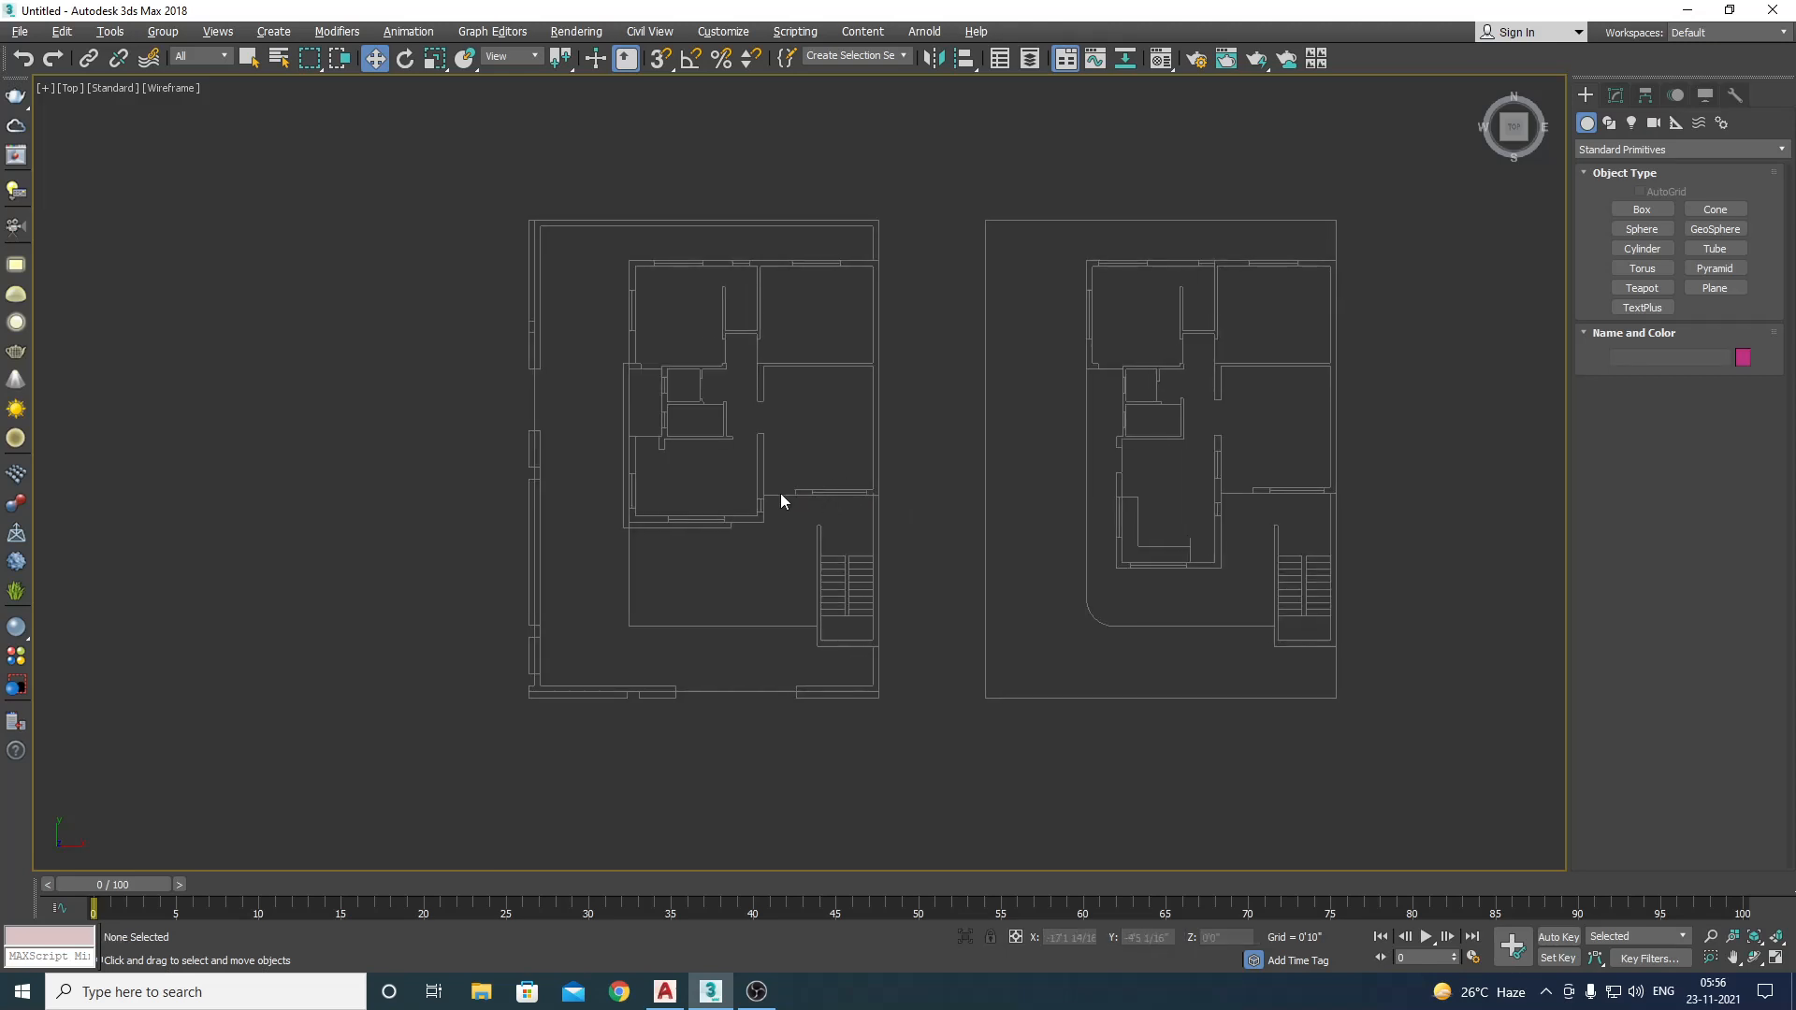
Step: Import the fRONT ELEVATION drawing from the CAD Drawing folder with the default DWG import options
click(23, 32)
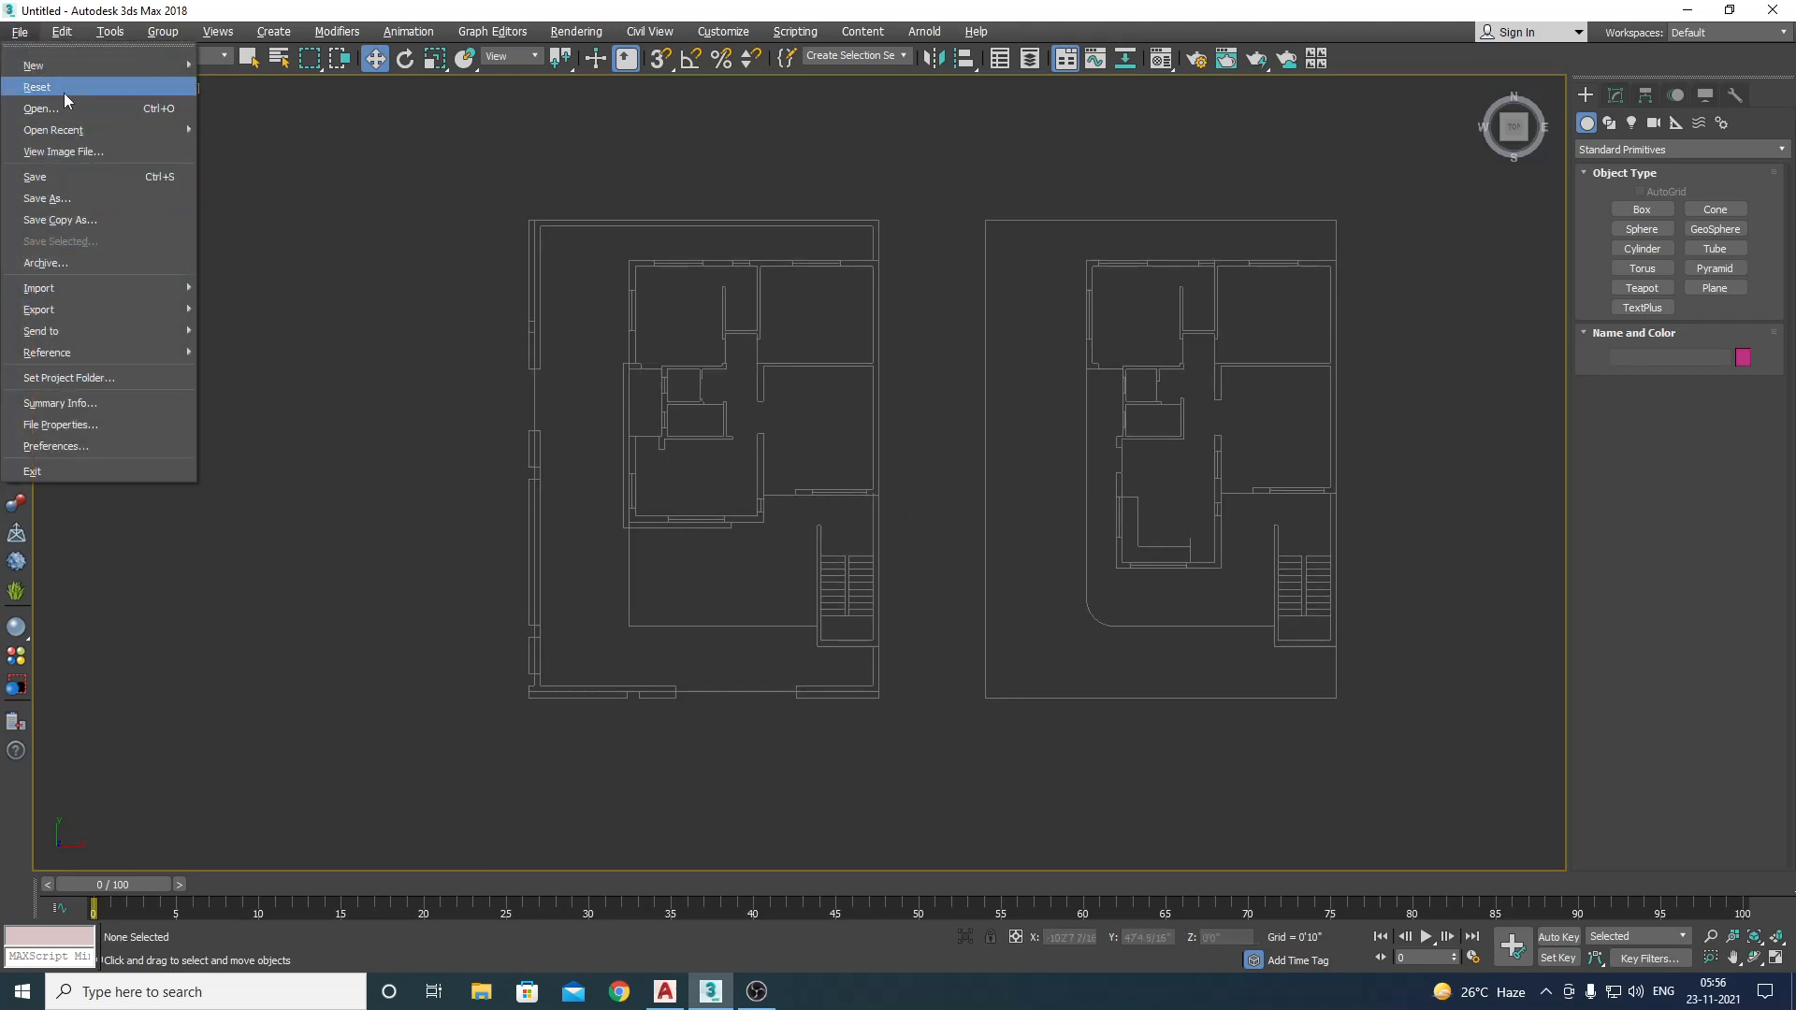
mouse_move(60, 289)
click(235, 300)
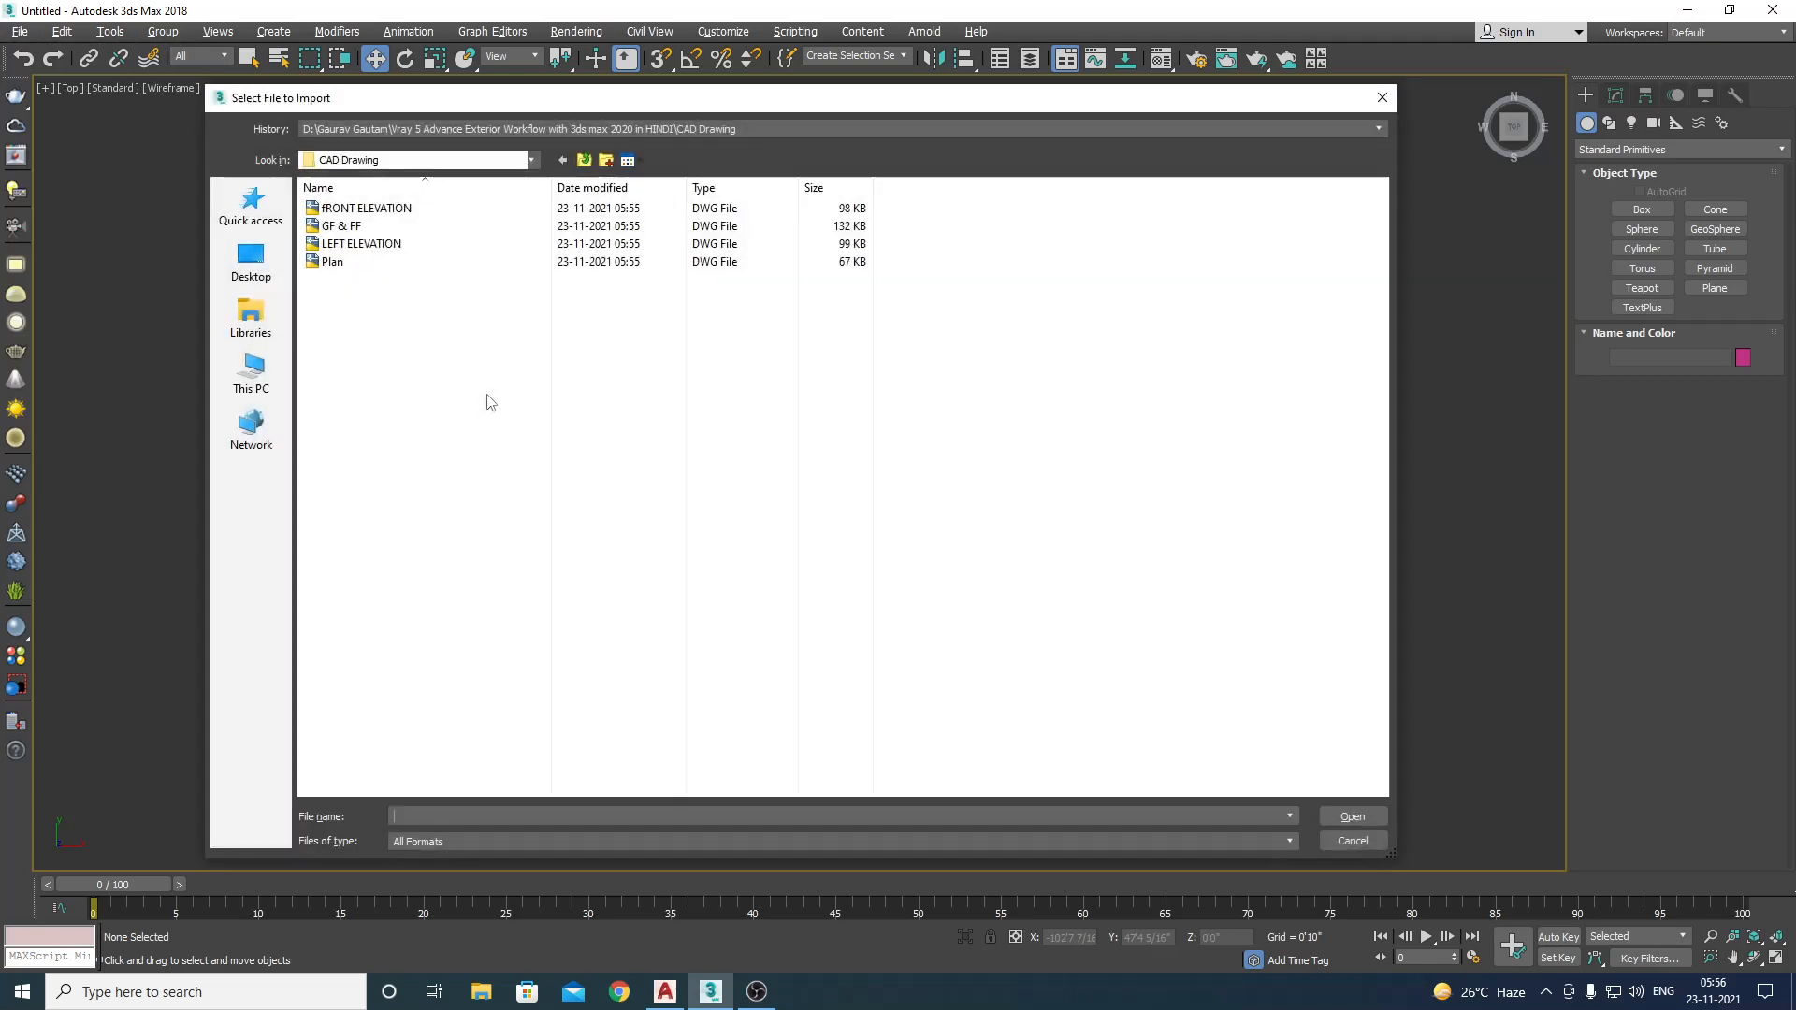
double_click(366, 207)
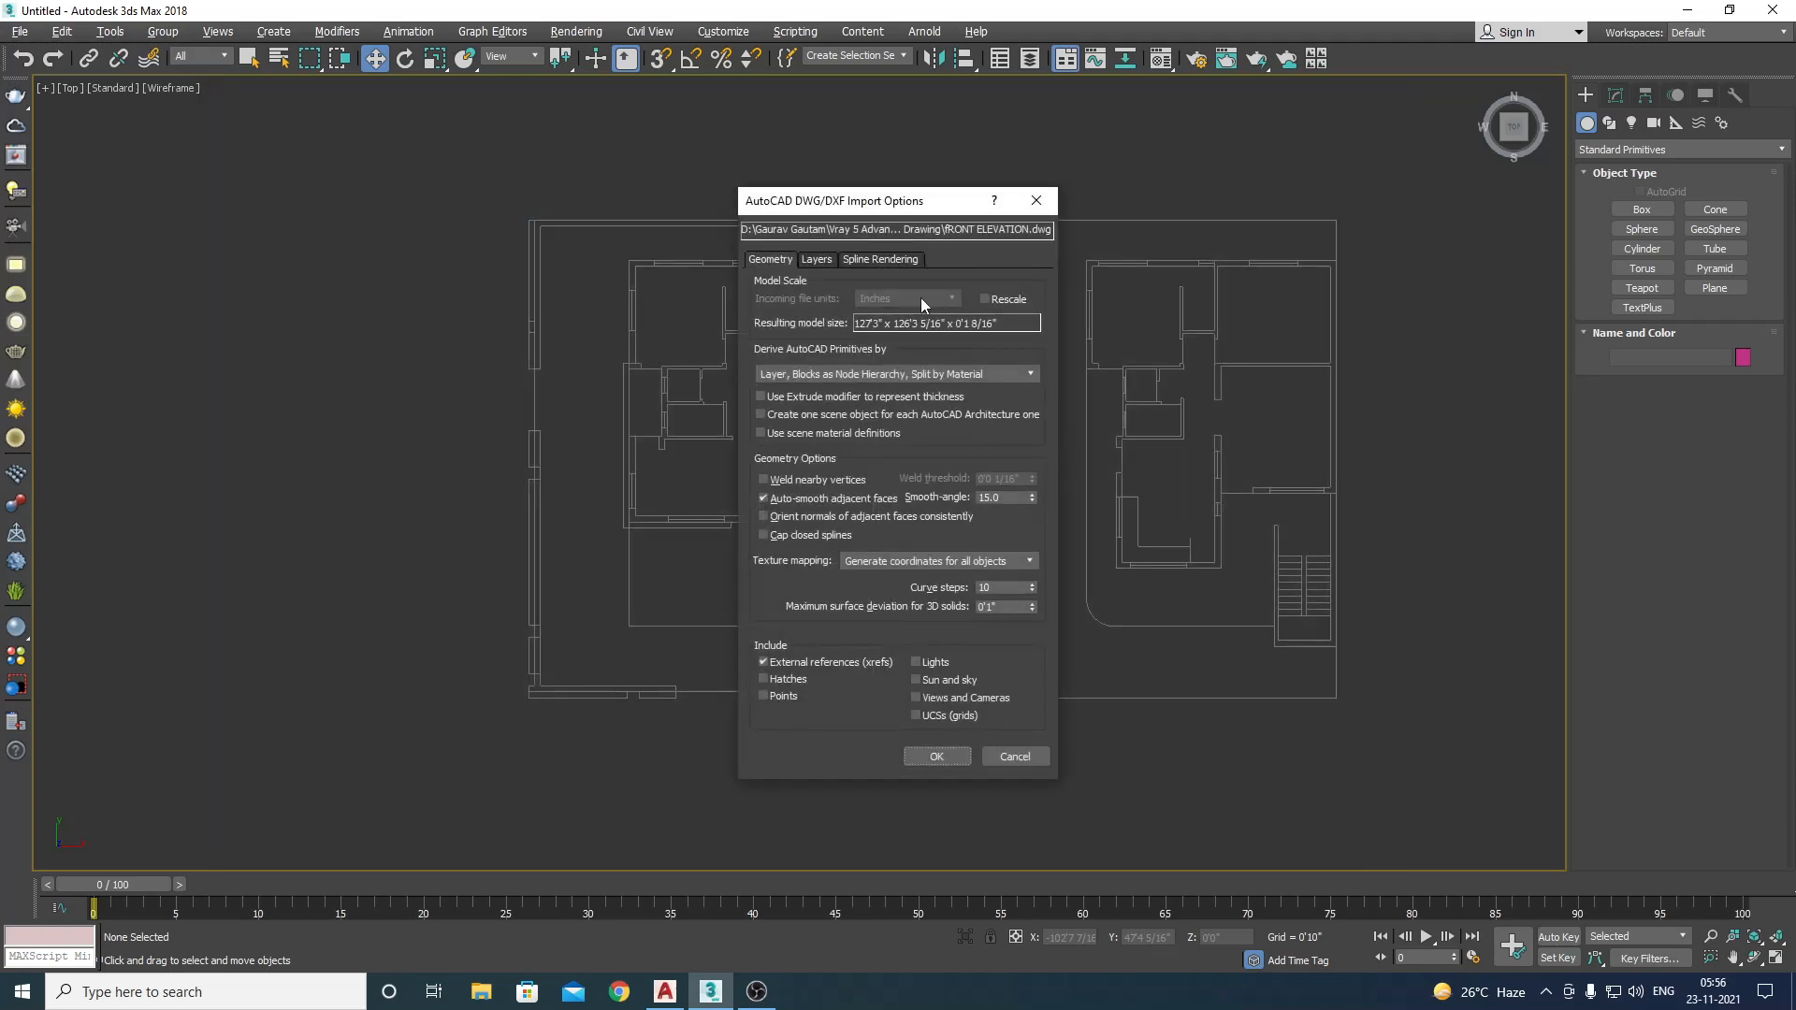
click(963, 756)
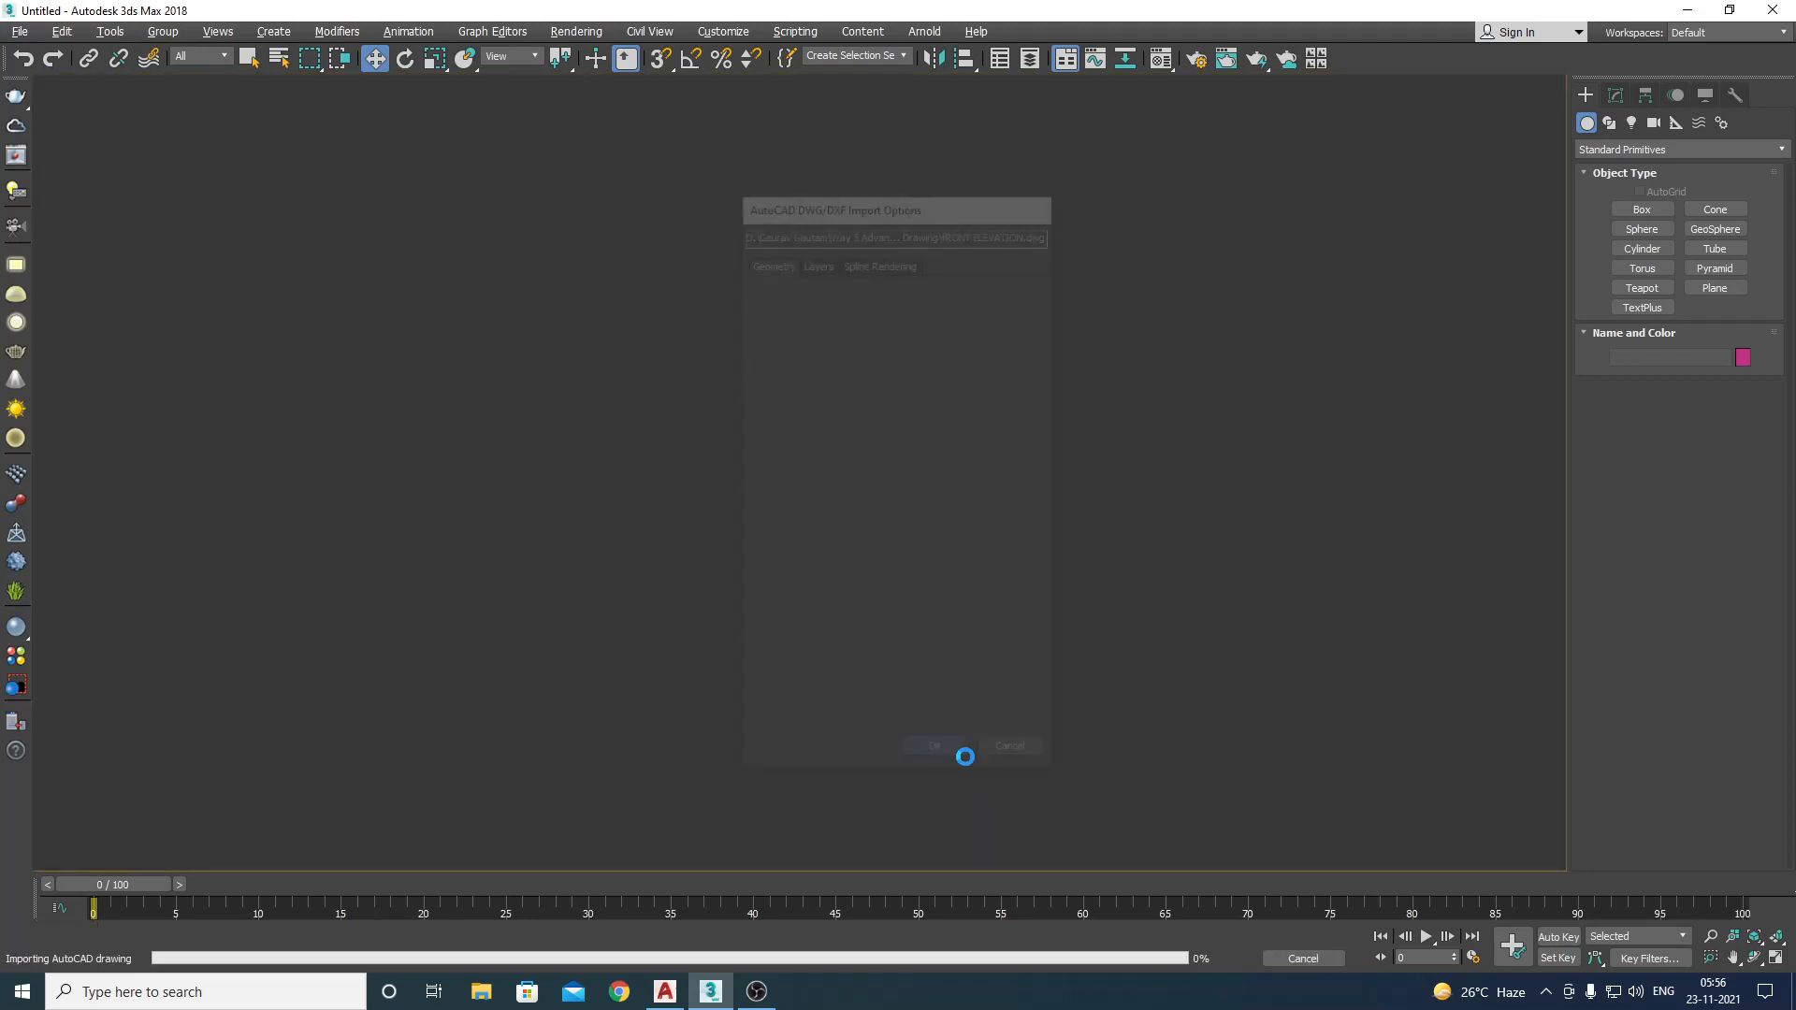
Step: Select the imported front elevation shapes and group them under the default name
drag(810, 152, 1227, 540)
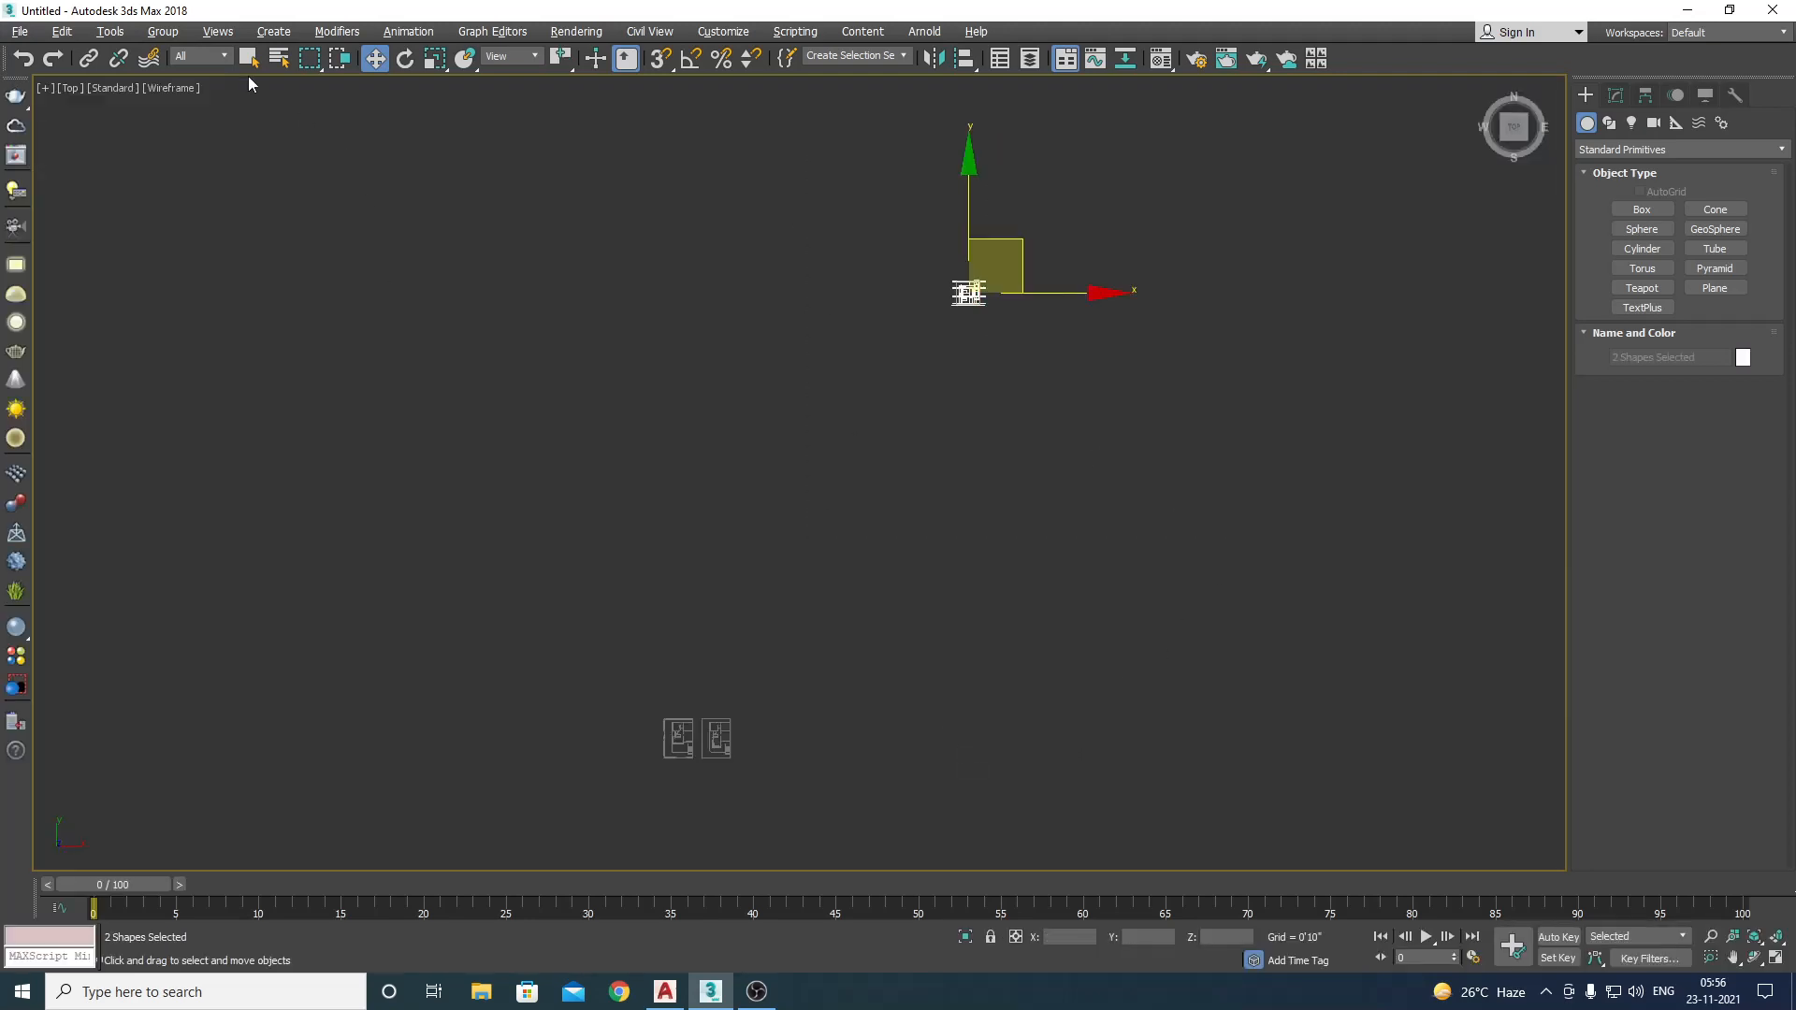
click(156, 34)
click(163, 75)
click(913, 528)
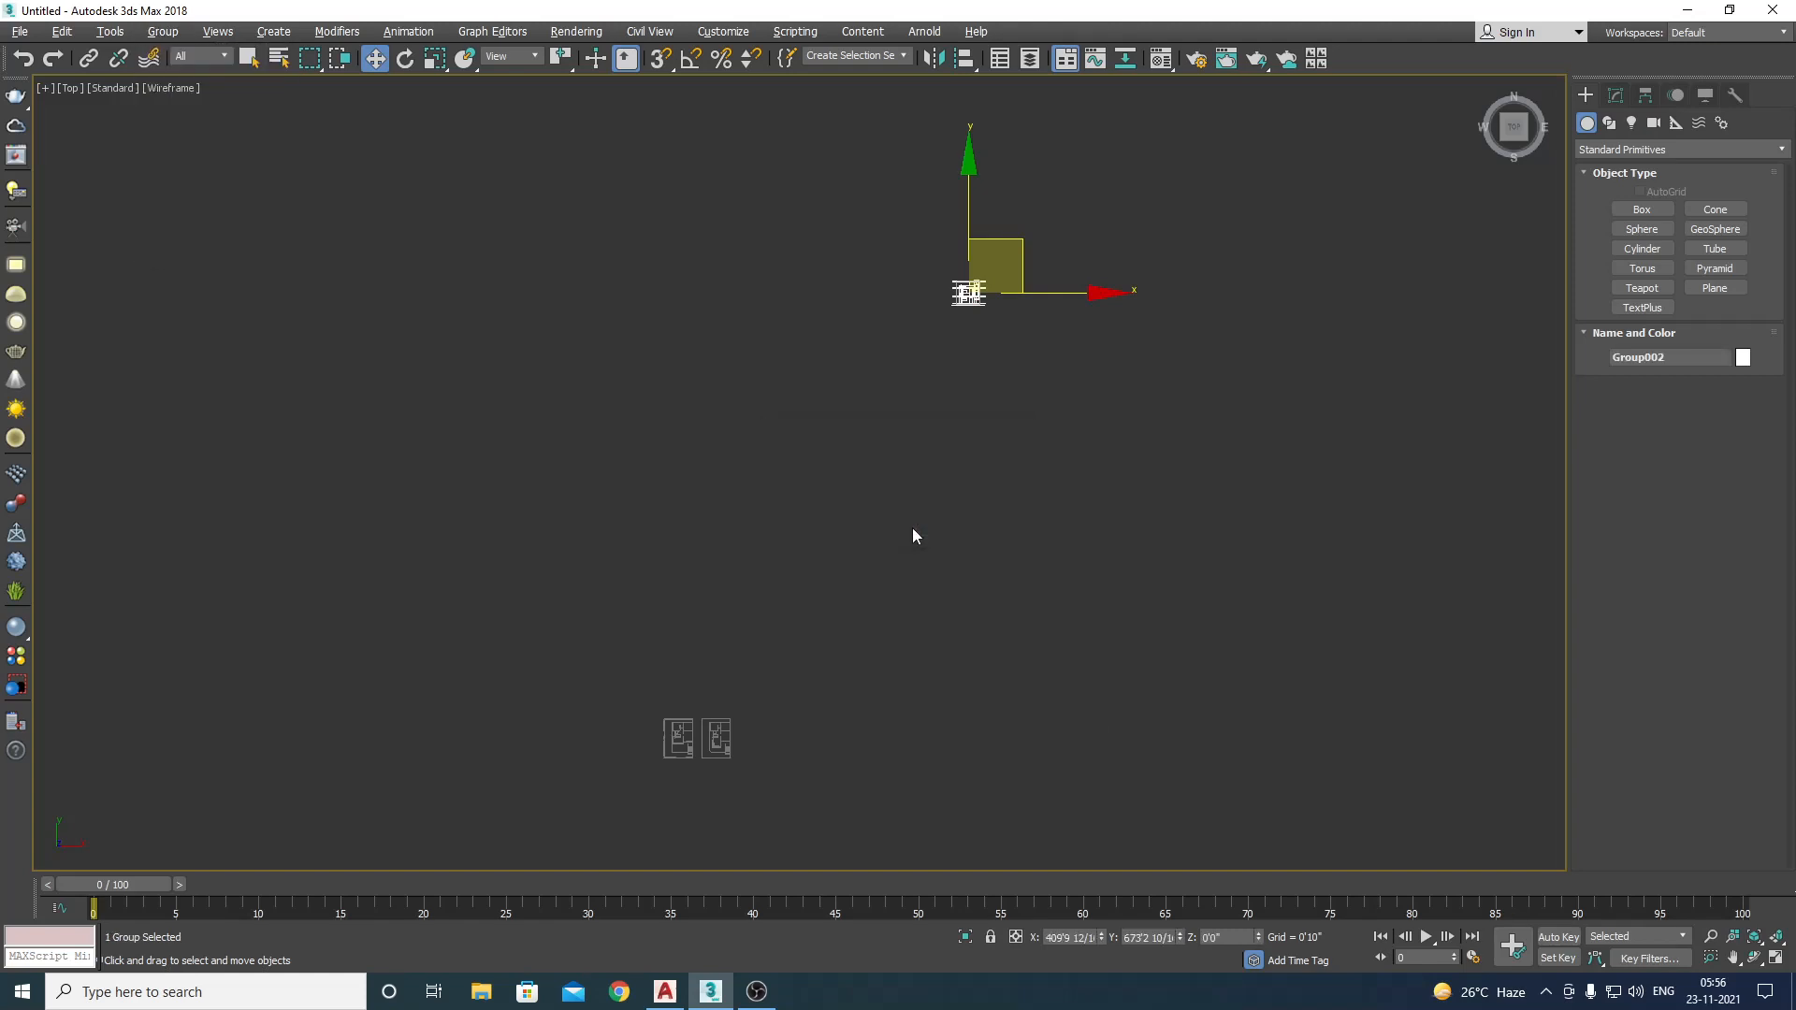
Step: Zero the front elevation group's X and Y position and move it clear of the floor plans to their left
right_click(1104, 941)
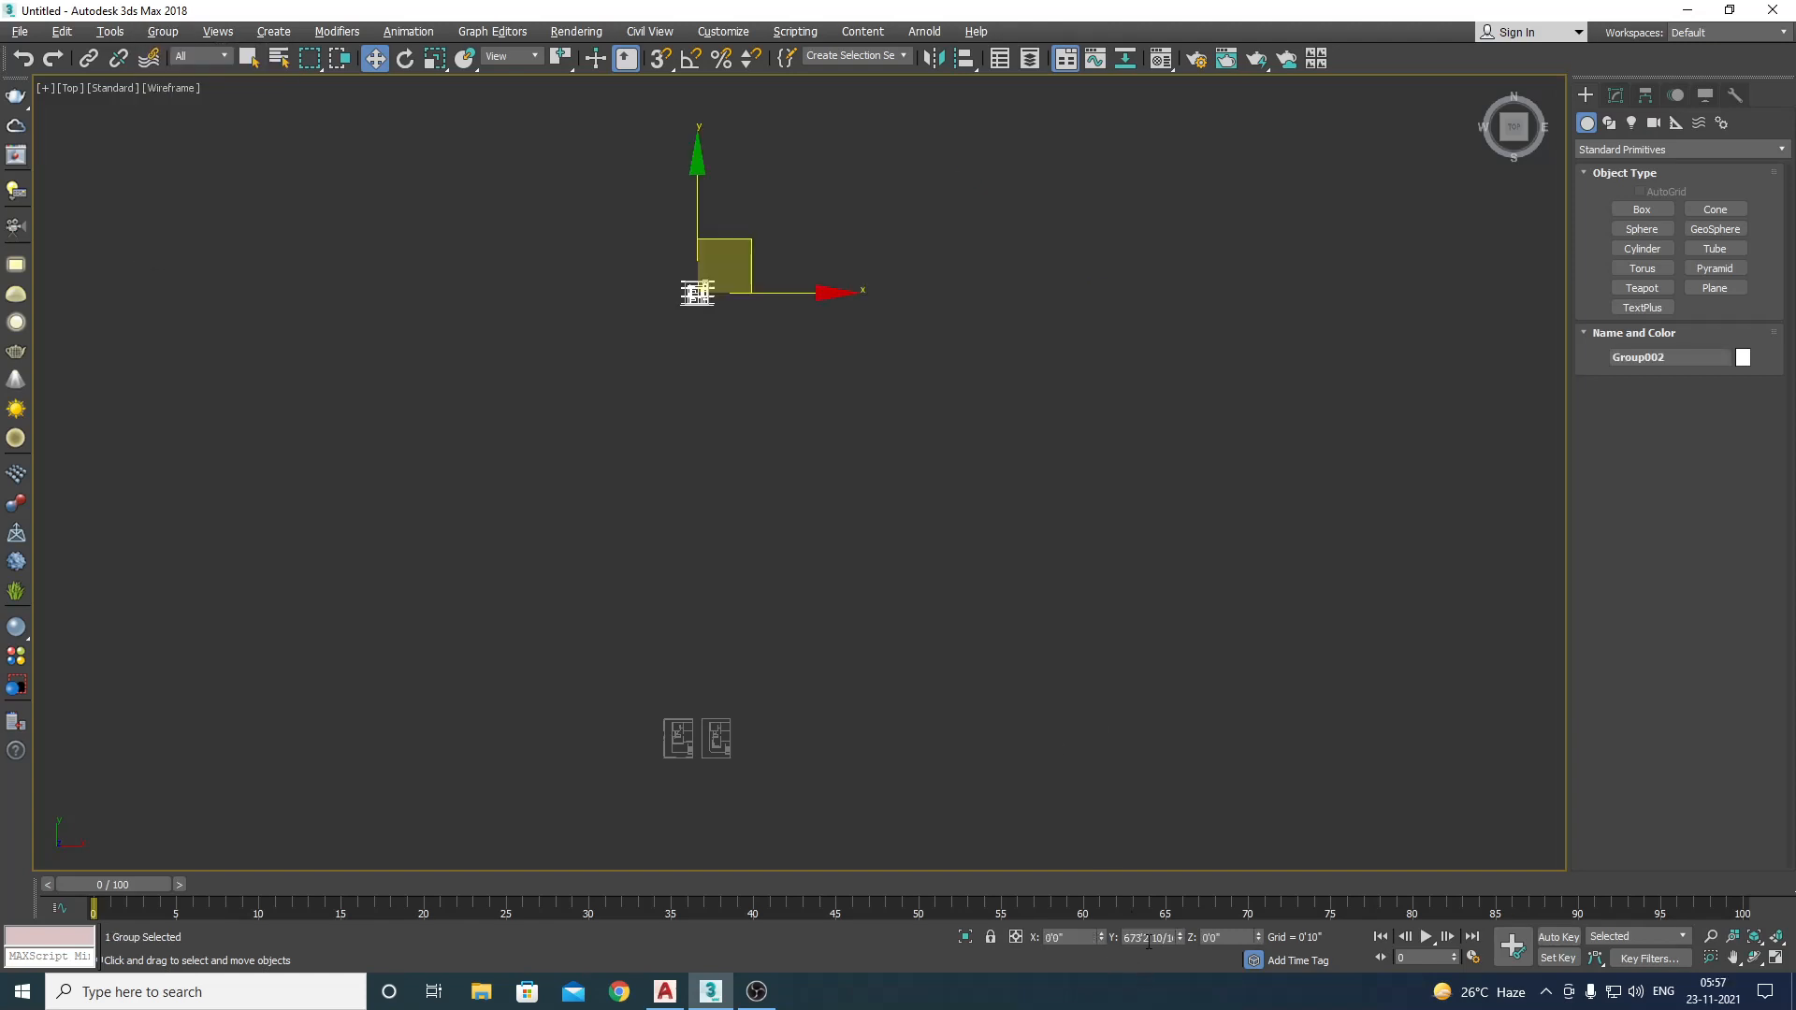
right_click(1179, 939)
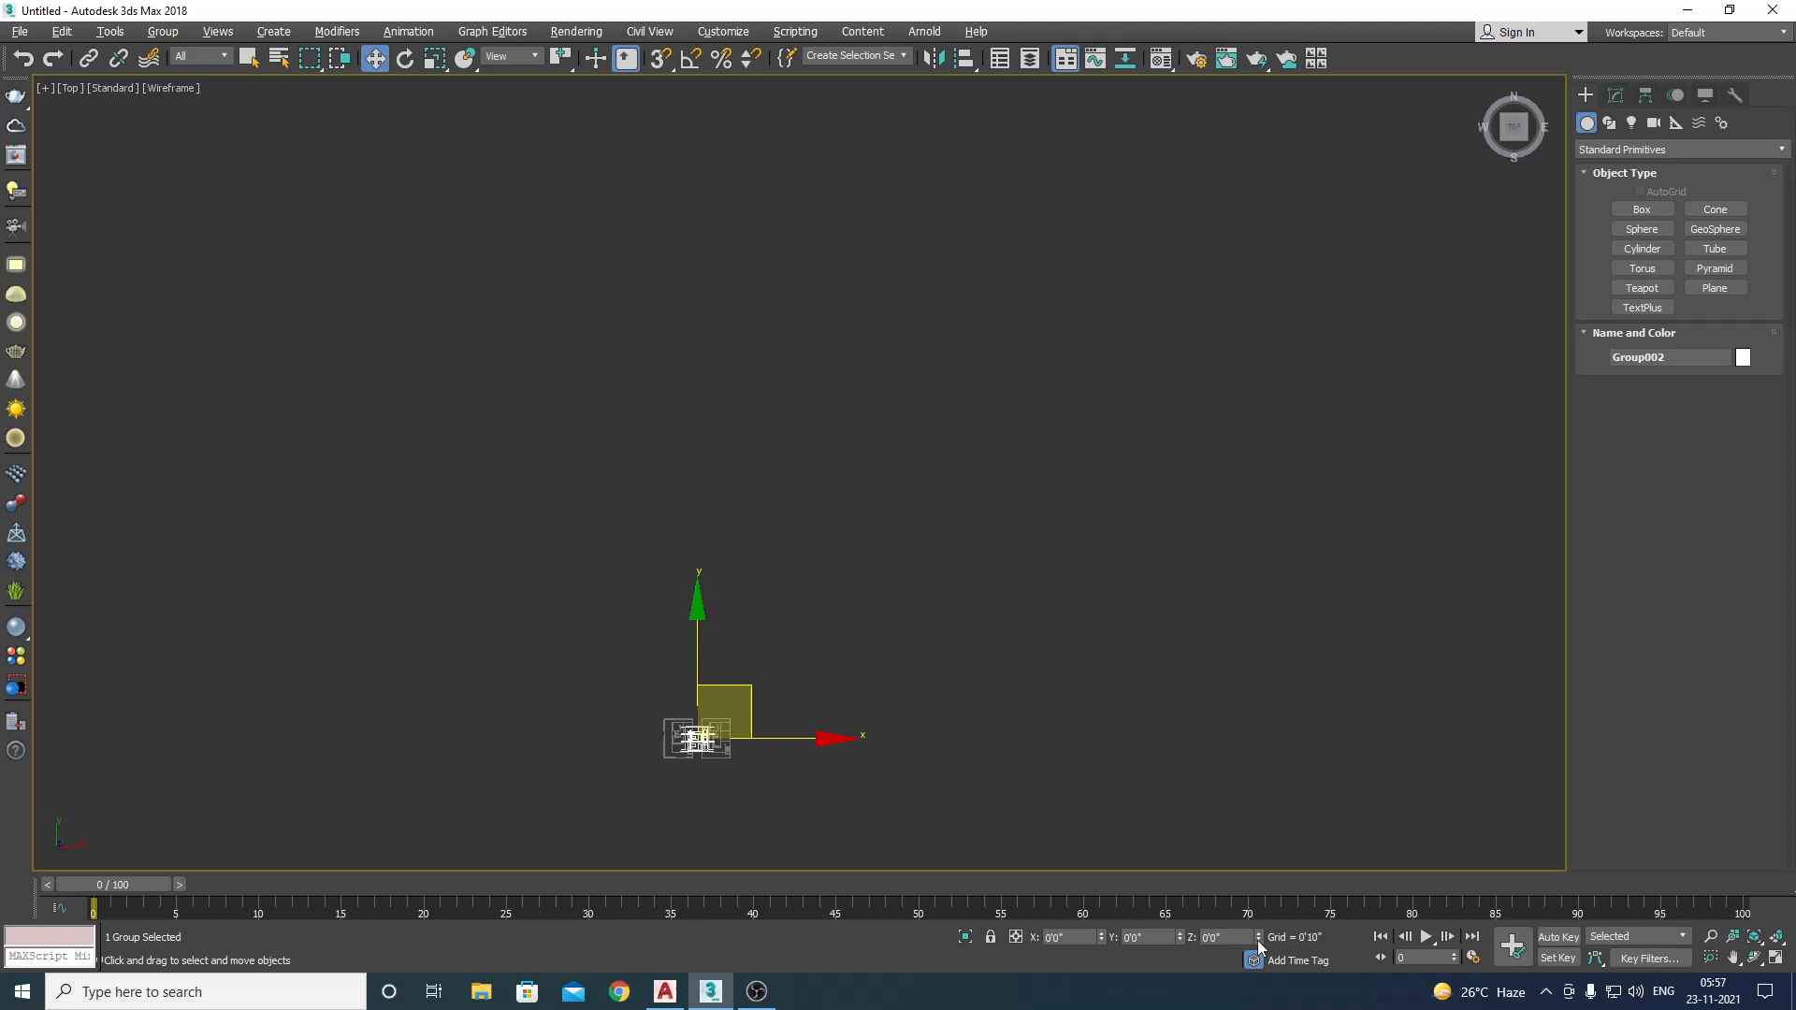
key(z)
scroll(1031, 522, down, 5)
drag(976, 520, 579, 514)
click(179, 173)
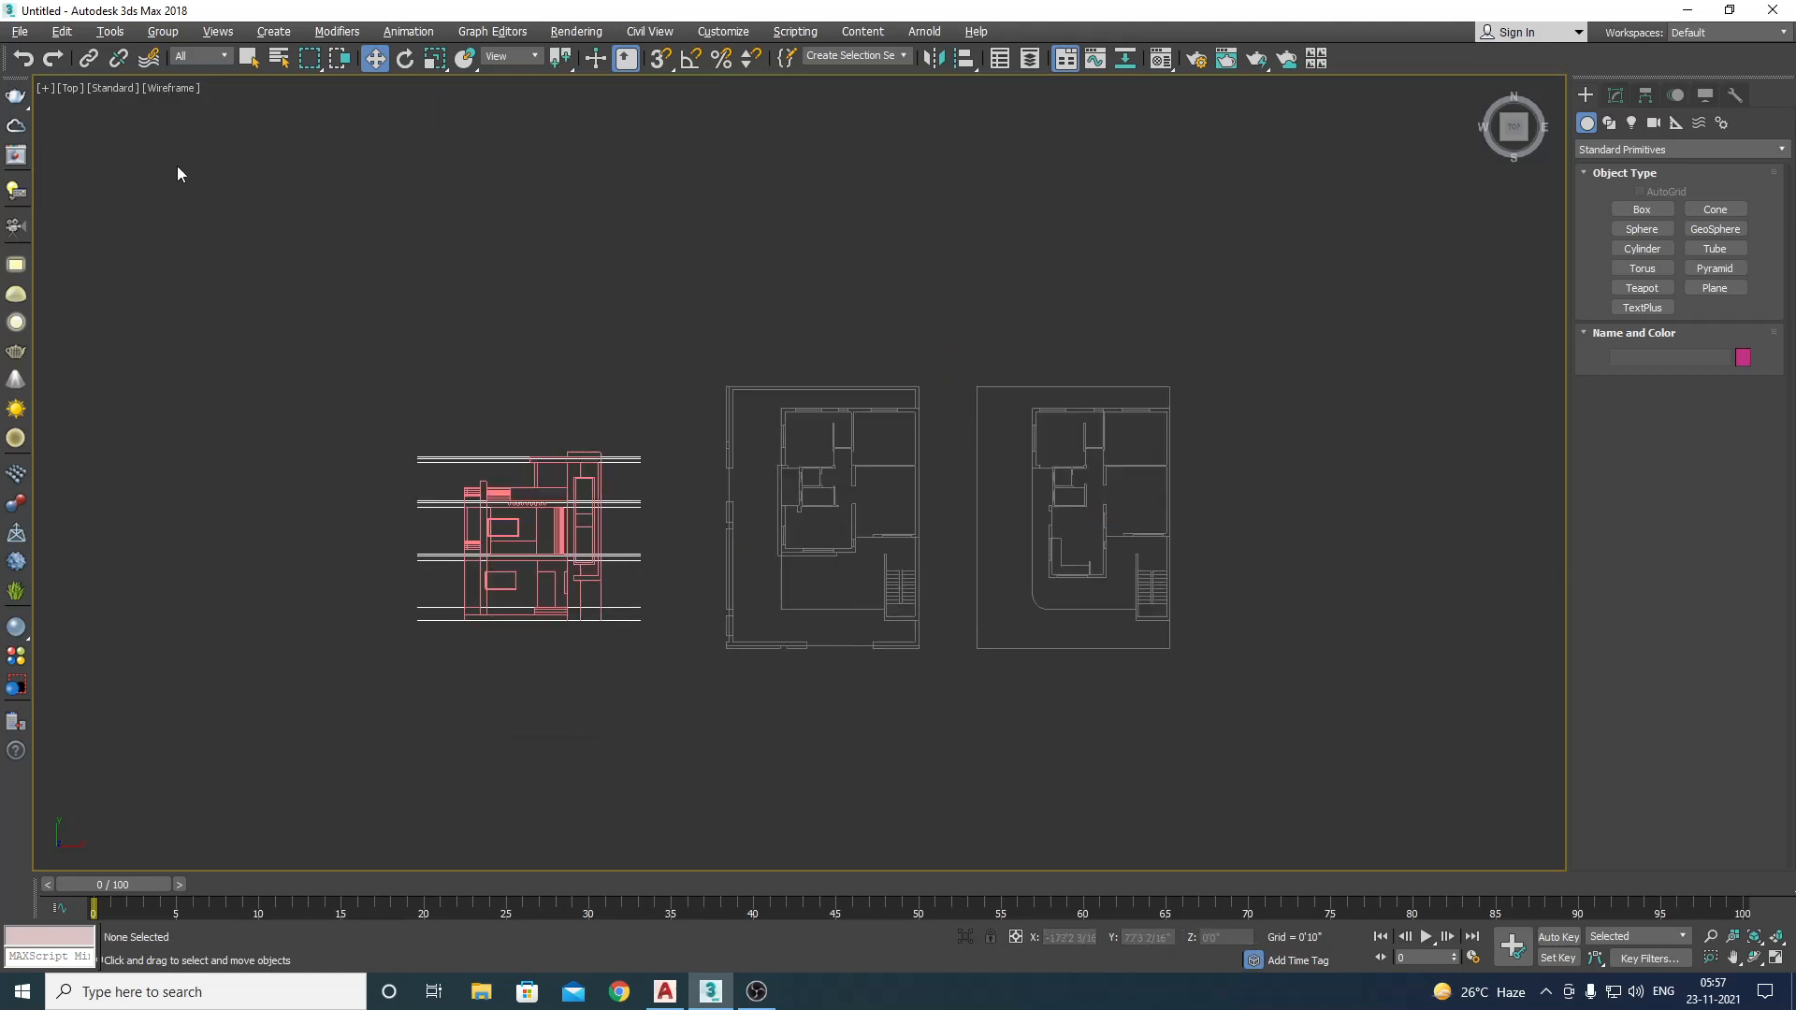
Step: Import the LEFT ELEVATION drawing from the CAD Drawing folder with the default DWG import options
click(19, 32)
mouse_move(55, 297)
click(215, 305)
click(360, 244)
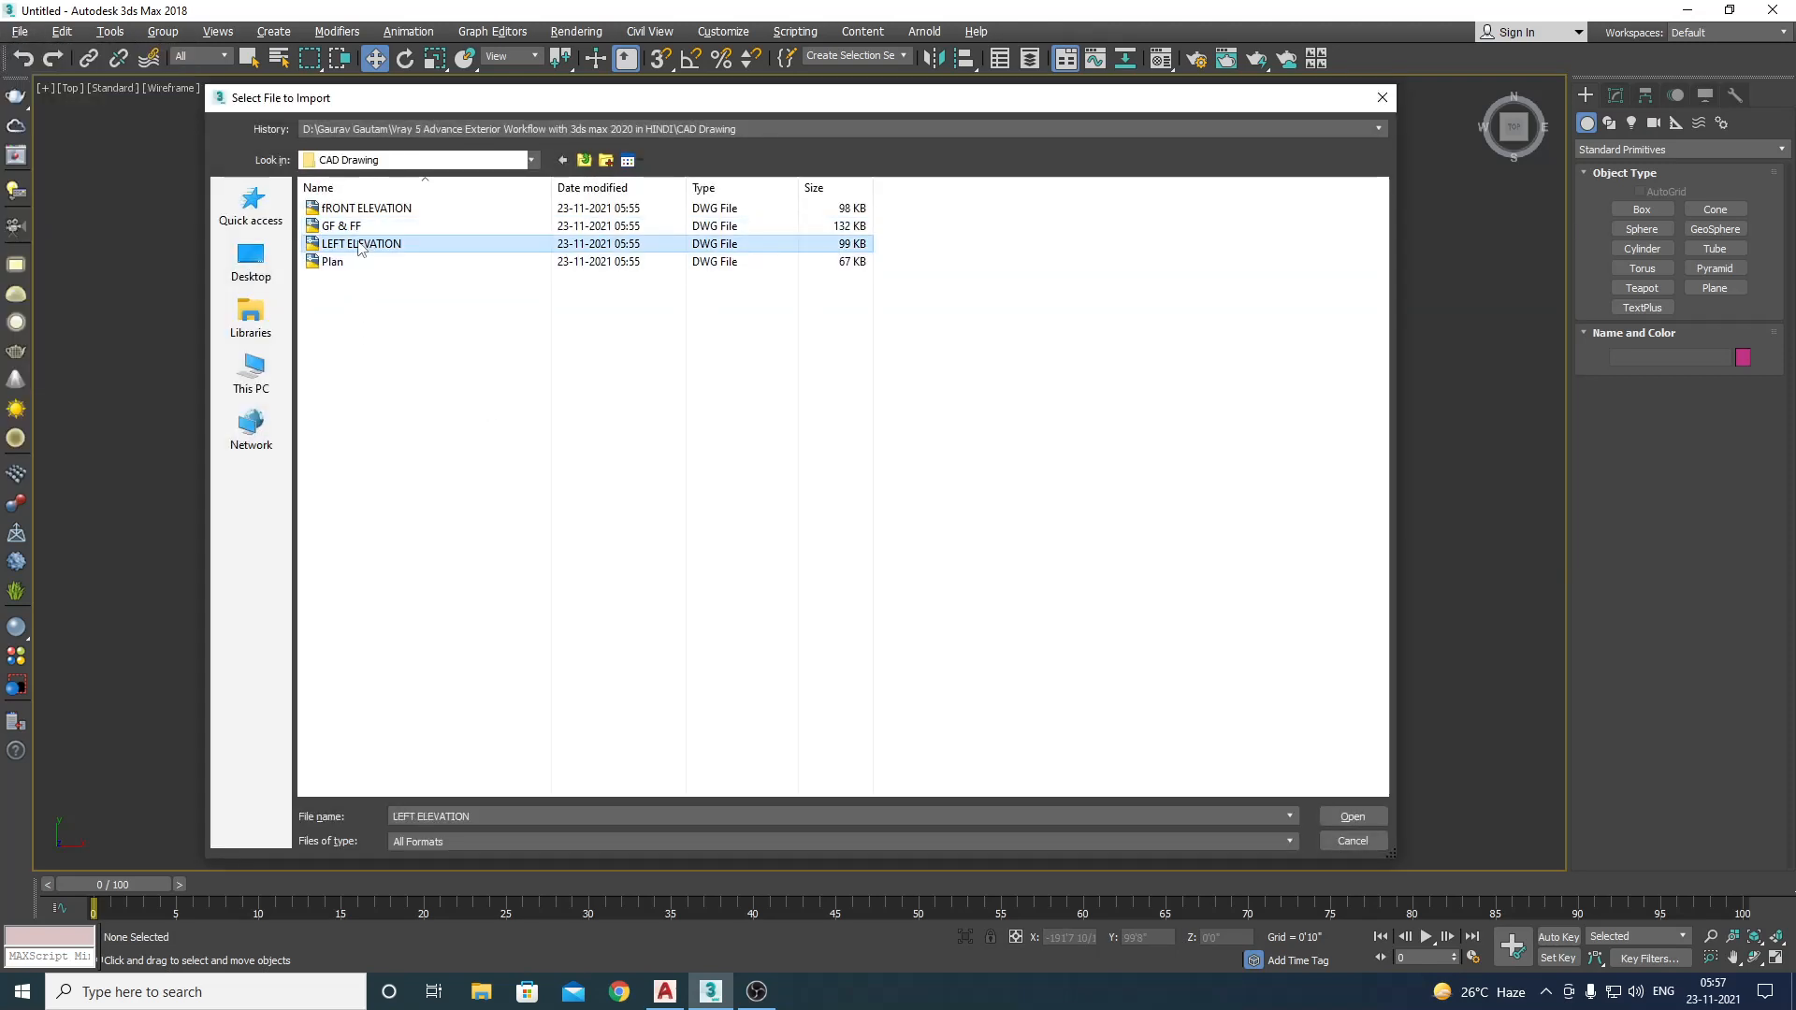
double_click(360, 244)
click(967, 754)
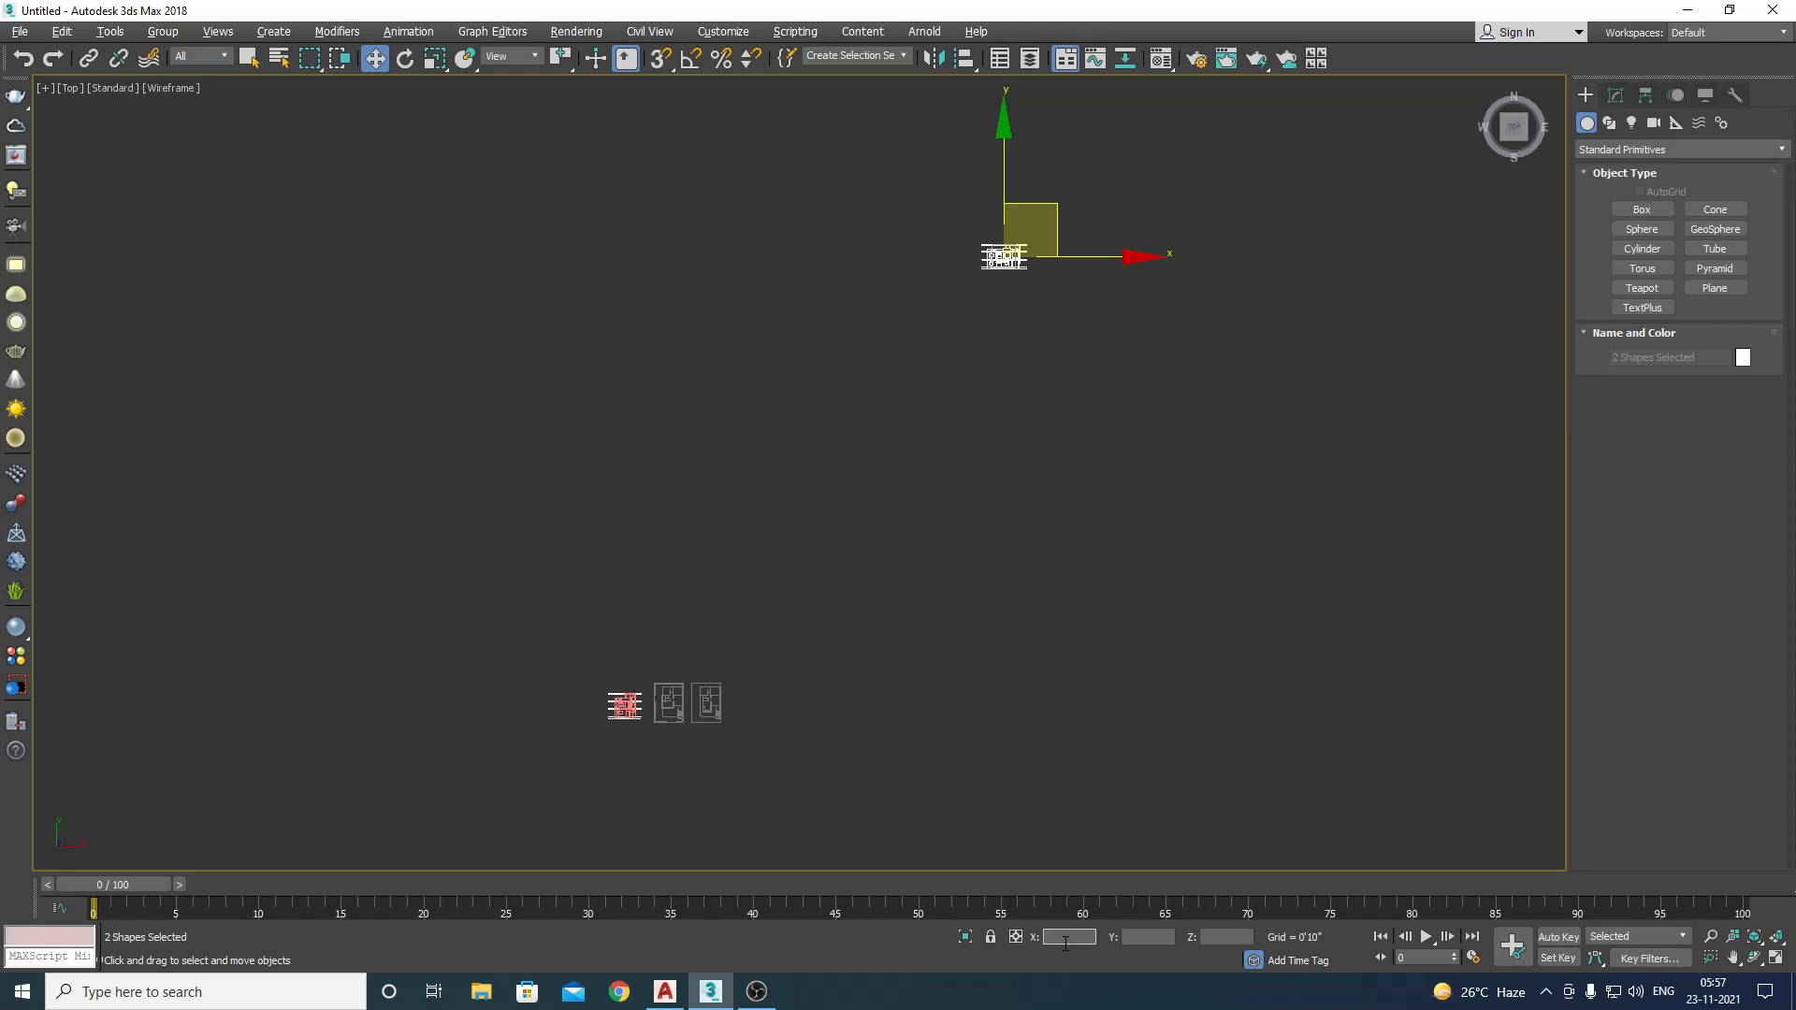
Step: Zero the left elevation shapes' X and Y position and move them clear of the floor plans to their right
text(0)
key(Return)
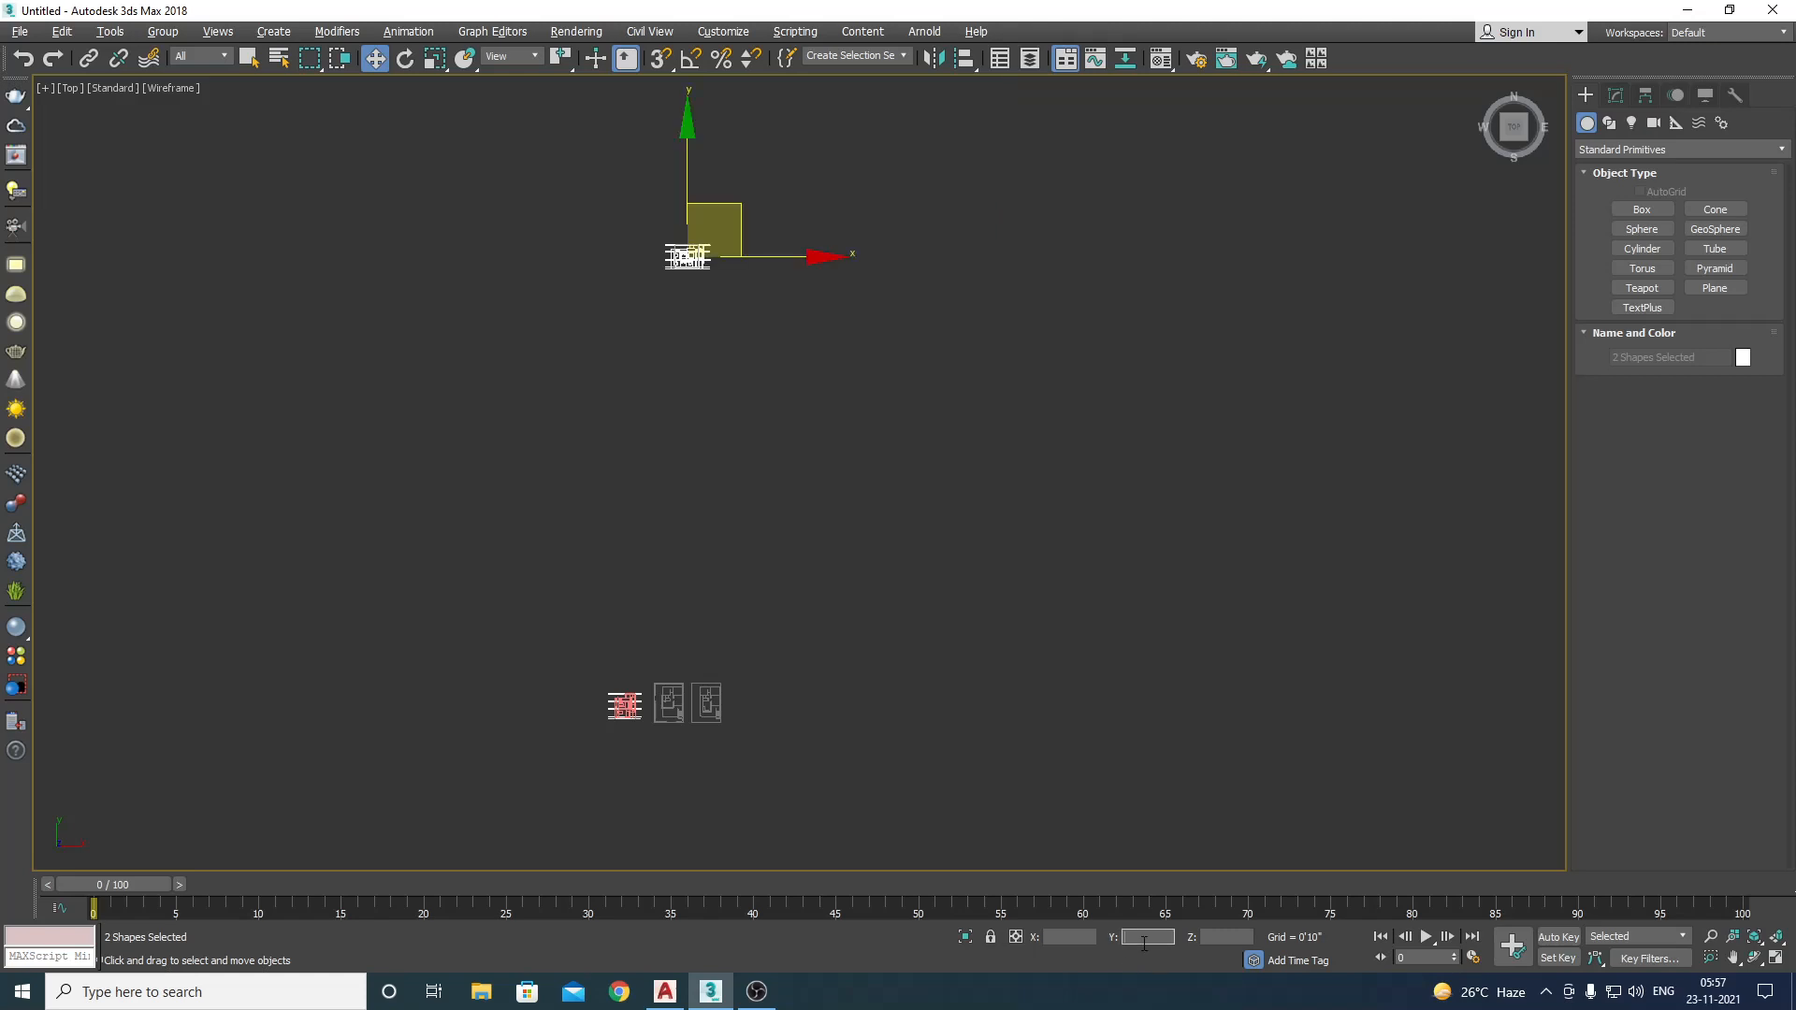
text(0)
key(Return)
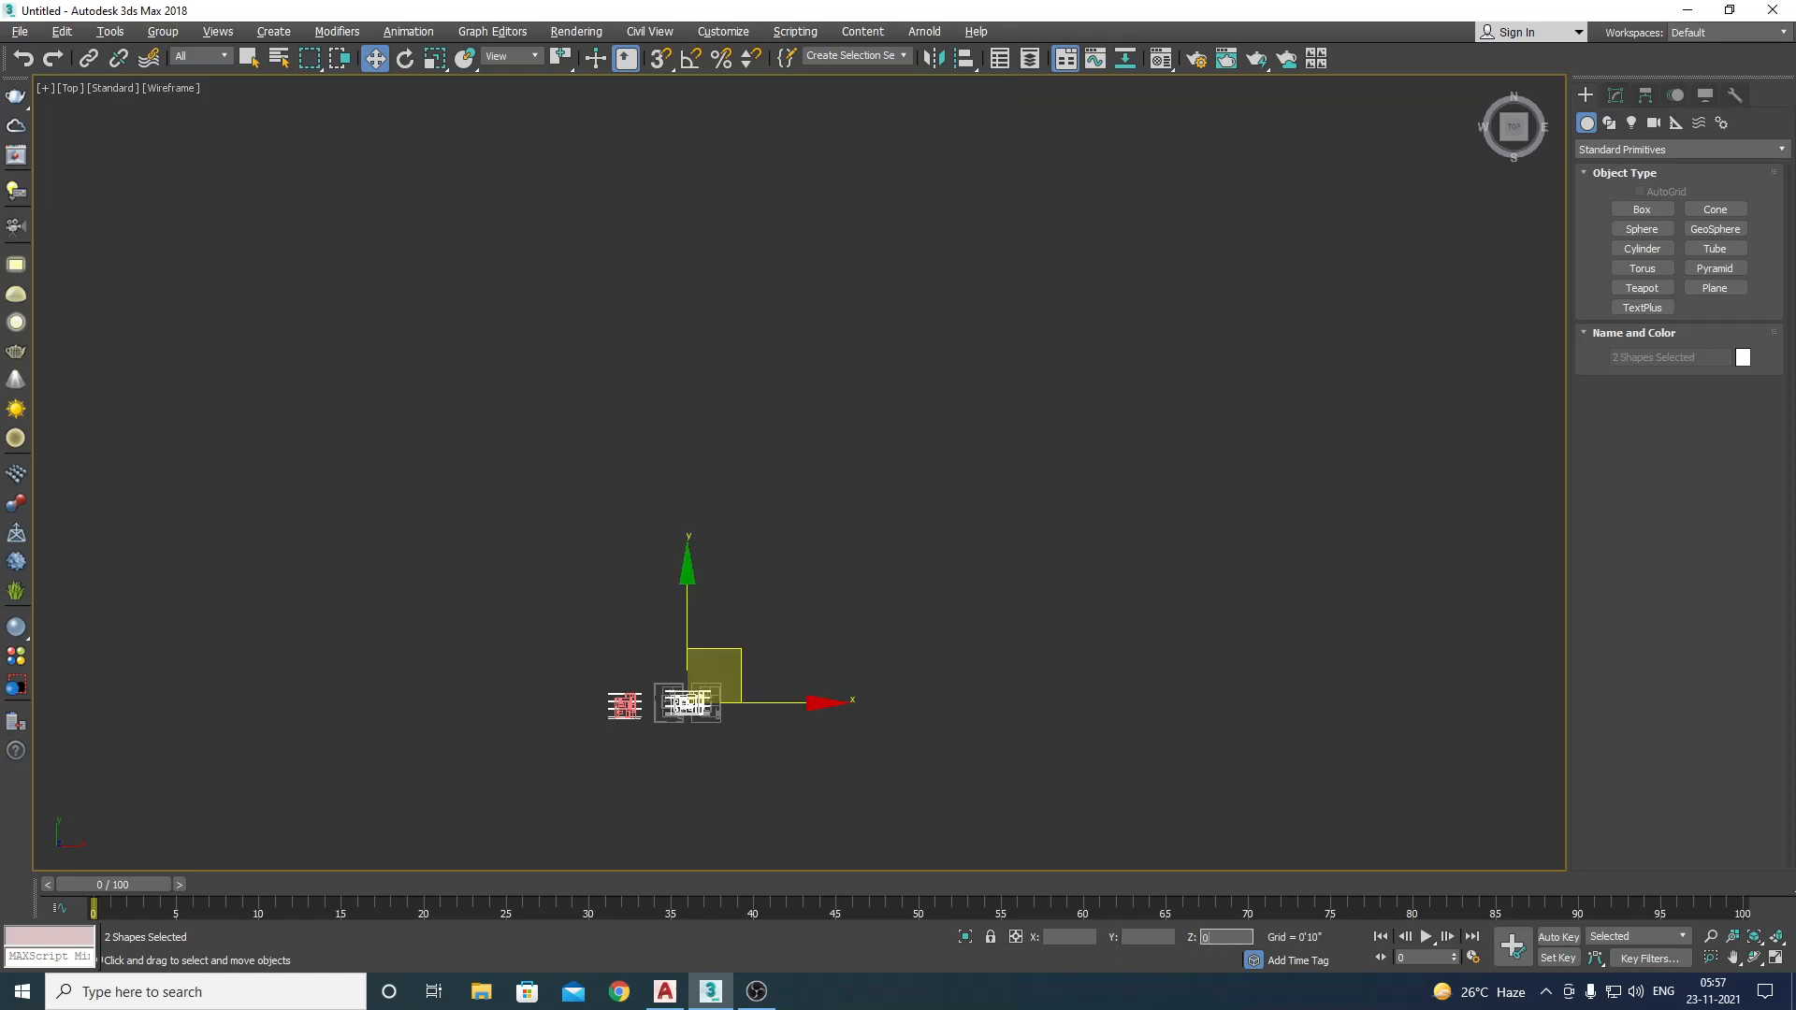
scroll(739, 753, up, 3)
drag(700, 644, 905, 644)
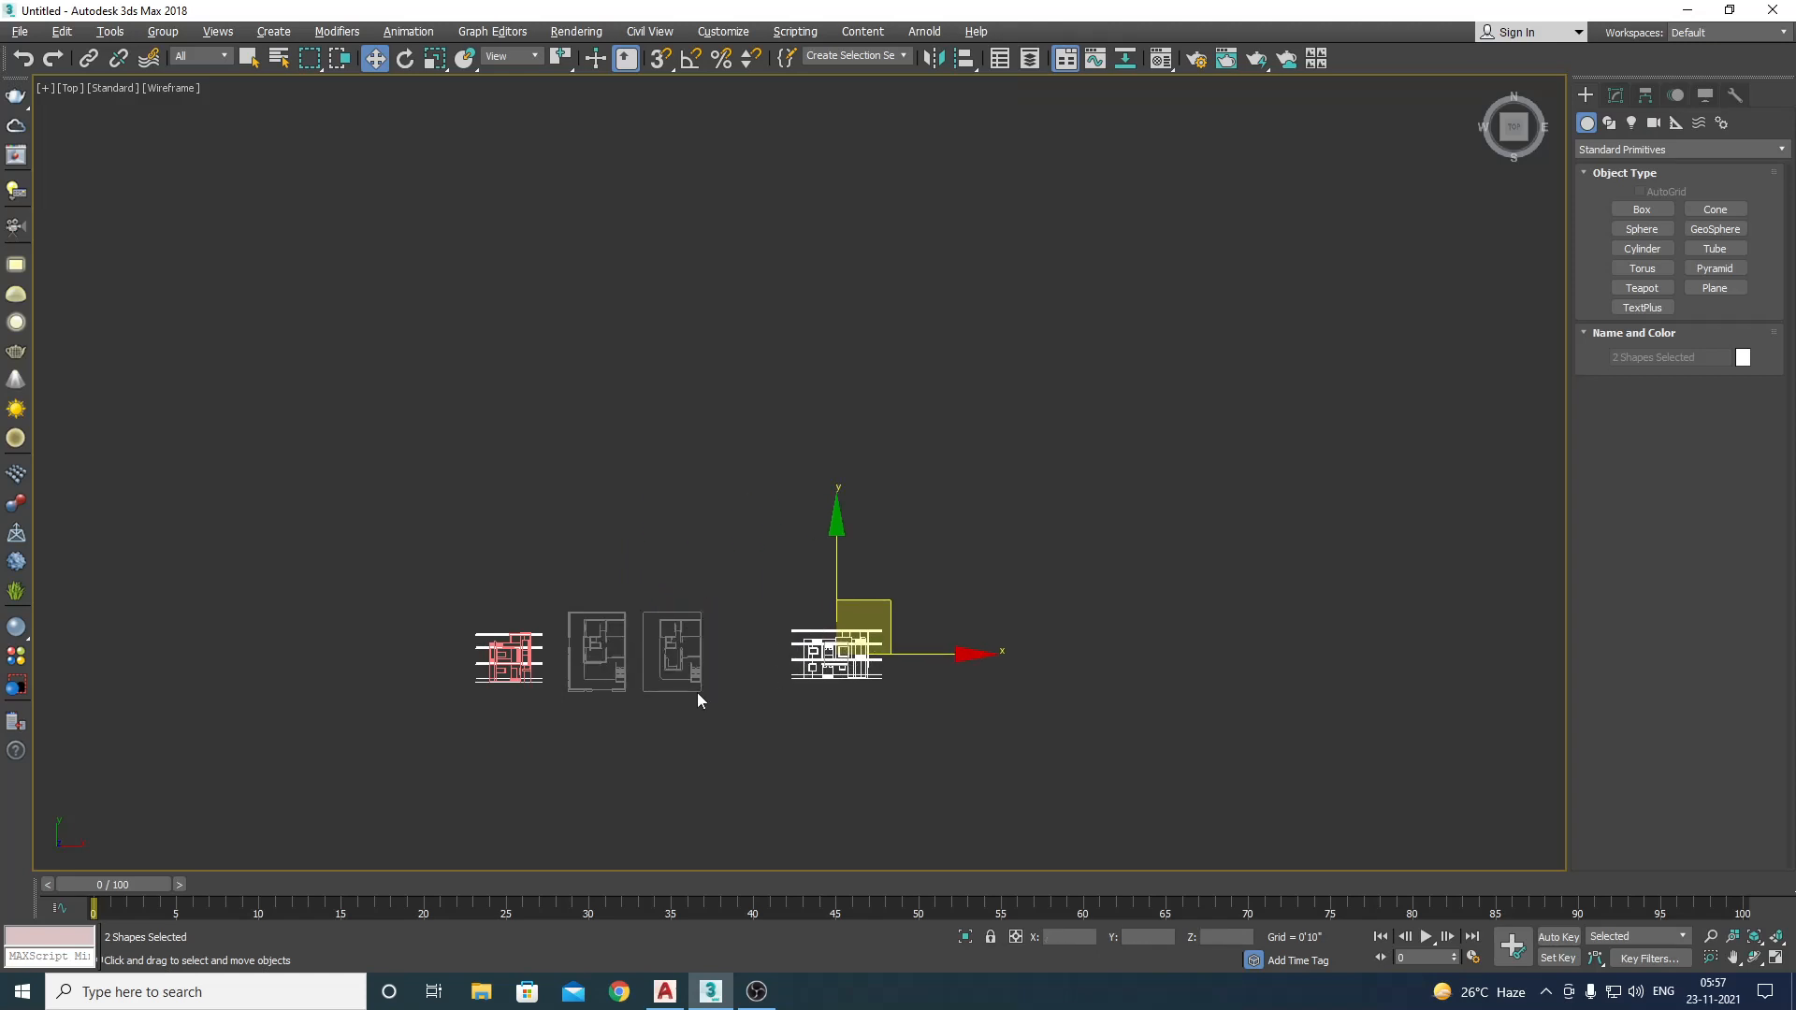
Step: Select the two imported left elevation shapes and group them under the default name
scroll(698, 692, up, 2)
drag(746, 833, 578, 372)
middle_drag(605, 616, 790, 485)
scroll(790, 484, up, 2)
drag(547, 349, 1044, 653)
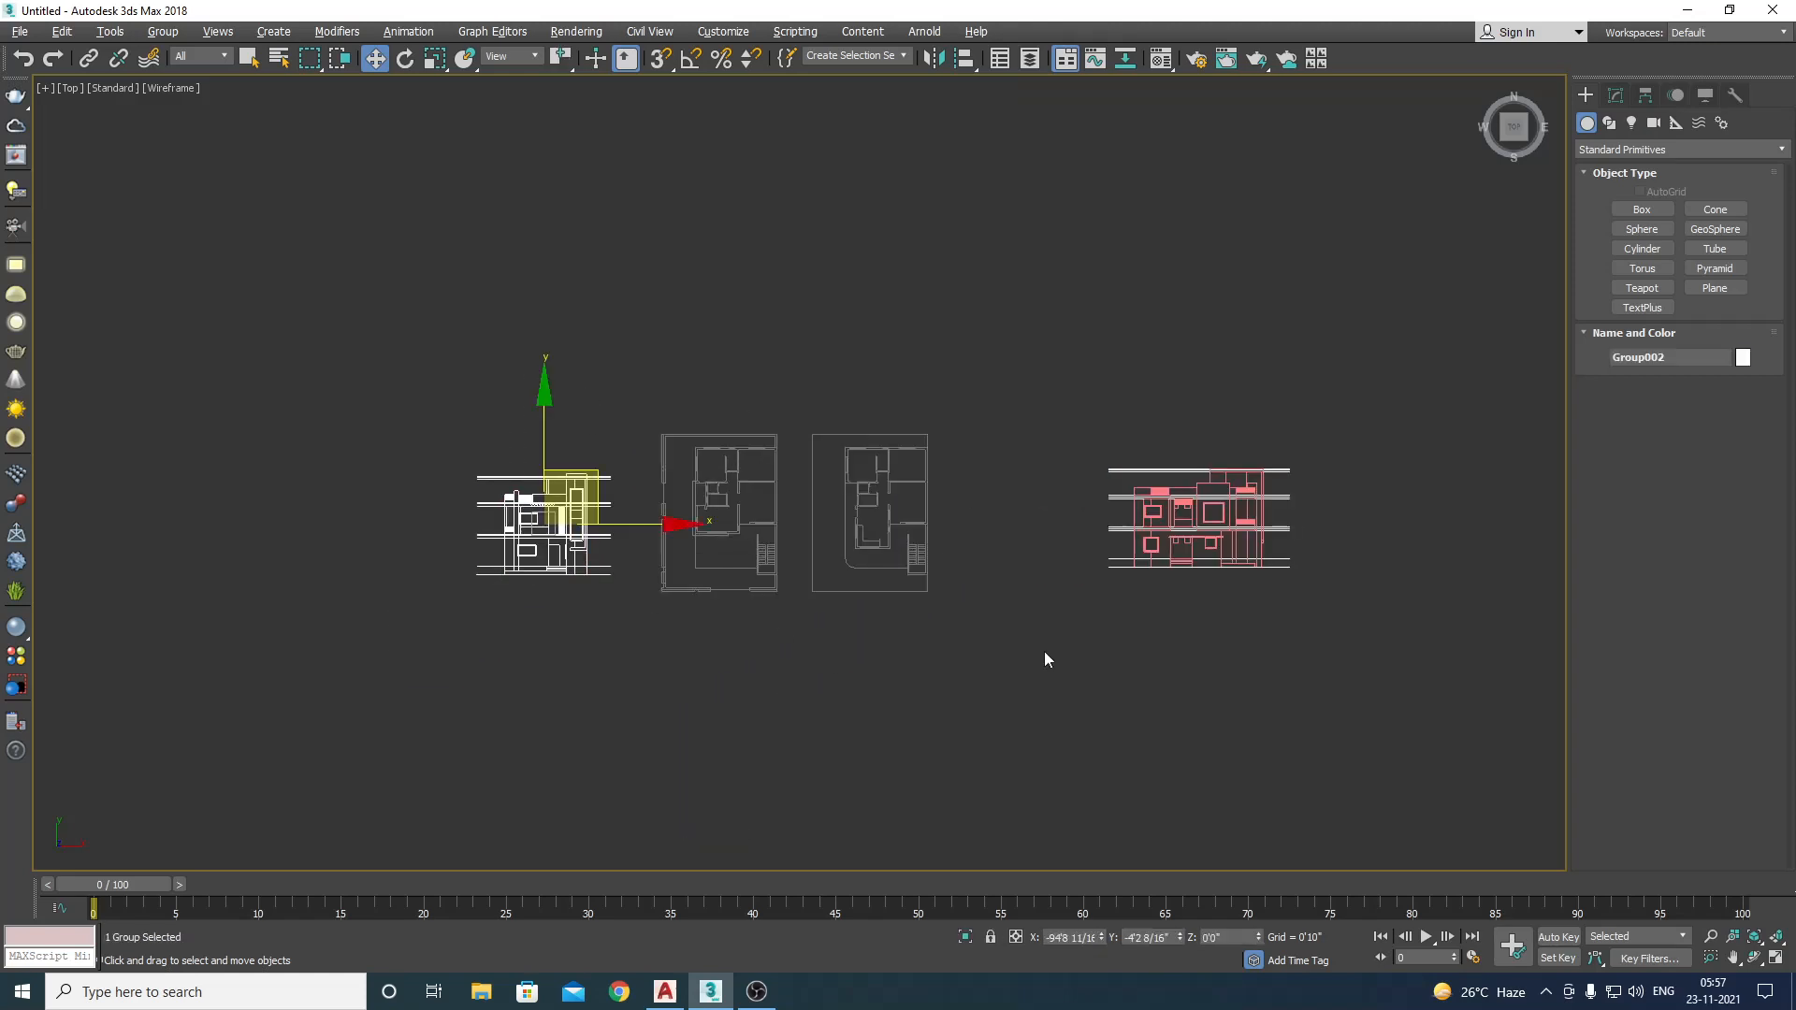
drag(1282, 671, 1160, 273)
scroll(696, 475, up, 4)
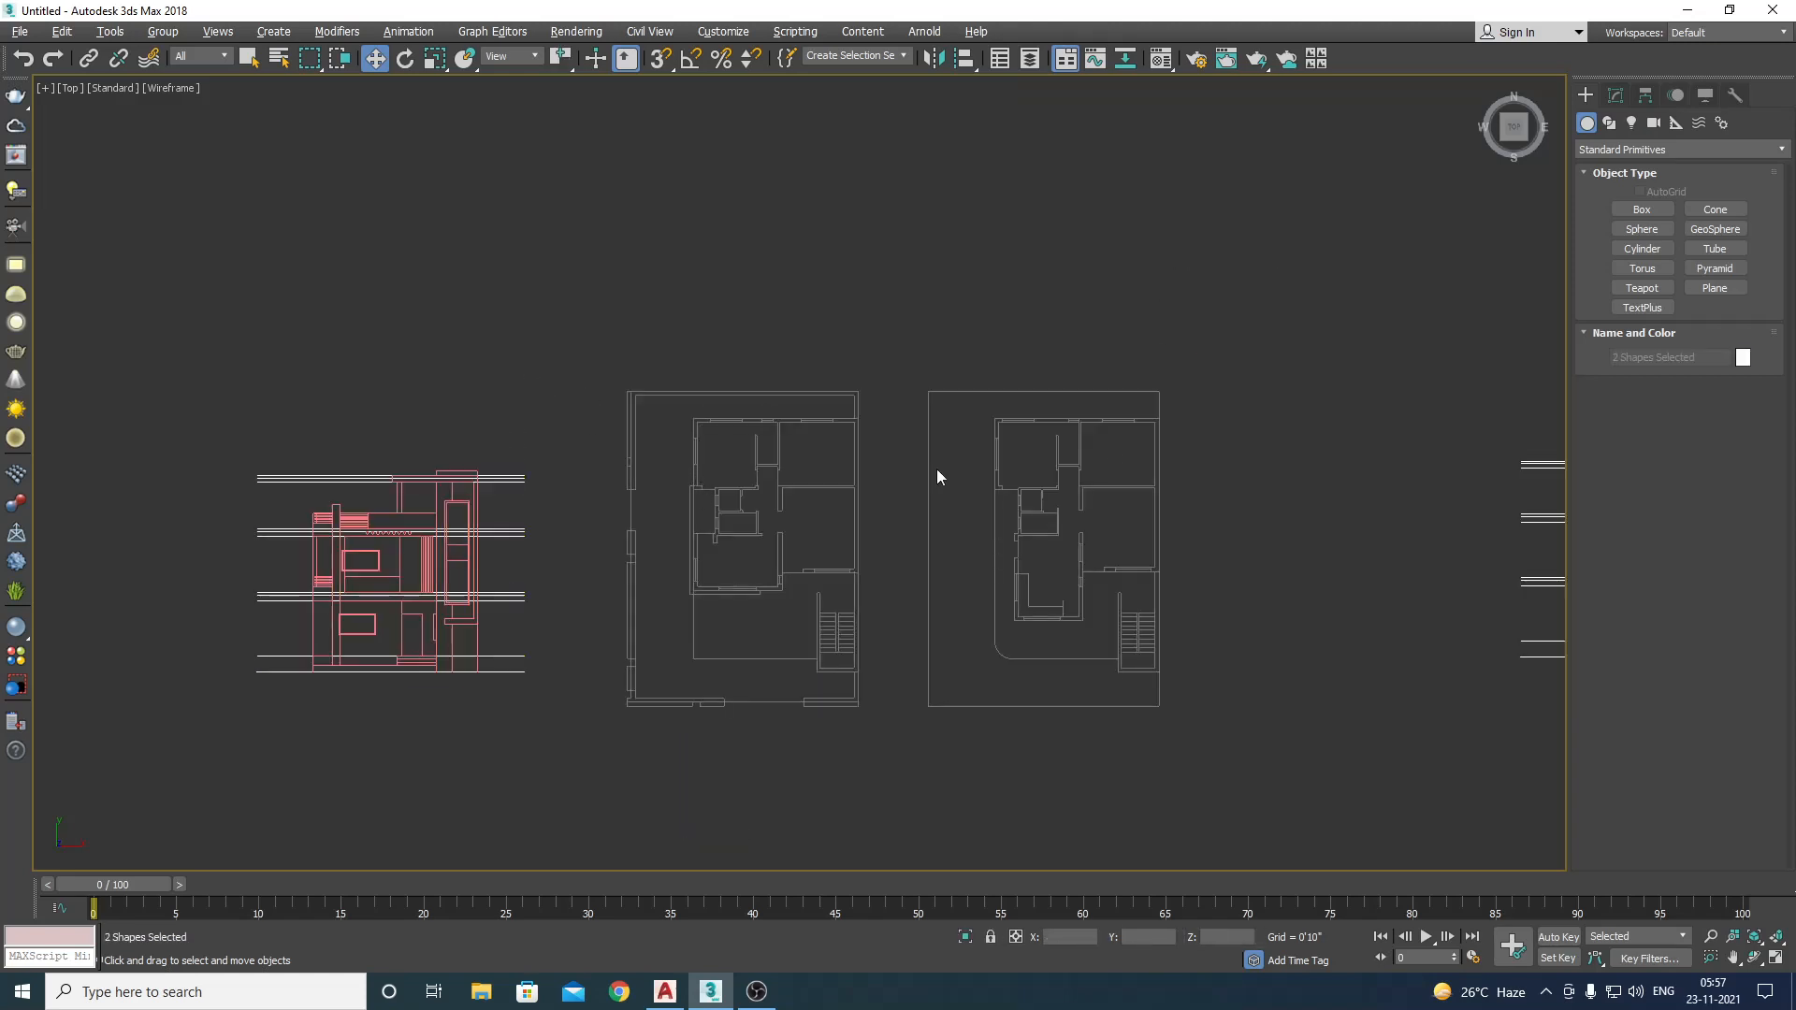
scroll(860, 524, down, 4)
click(581, 505)
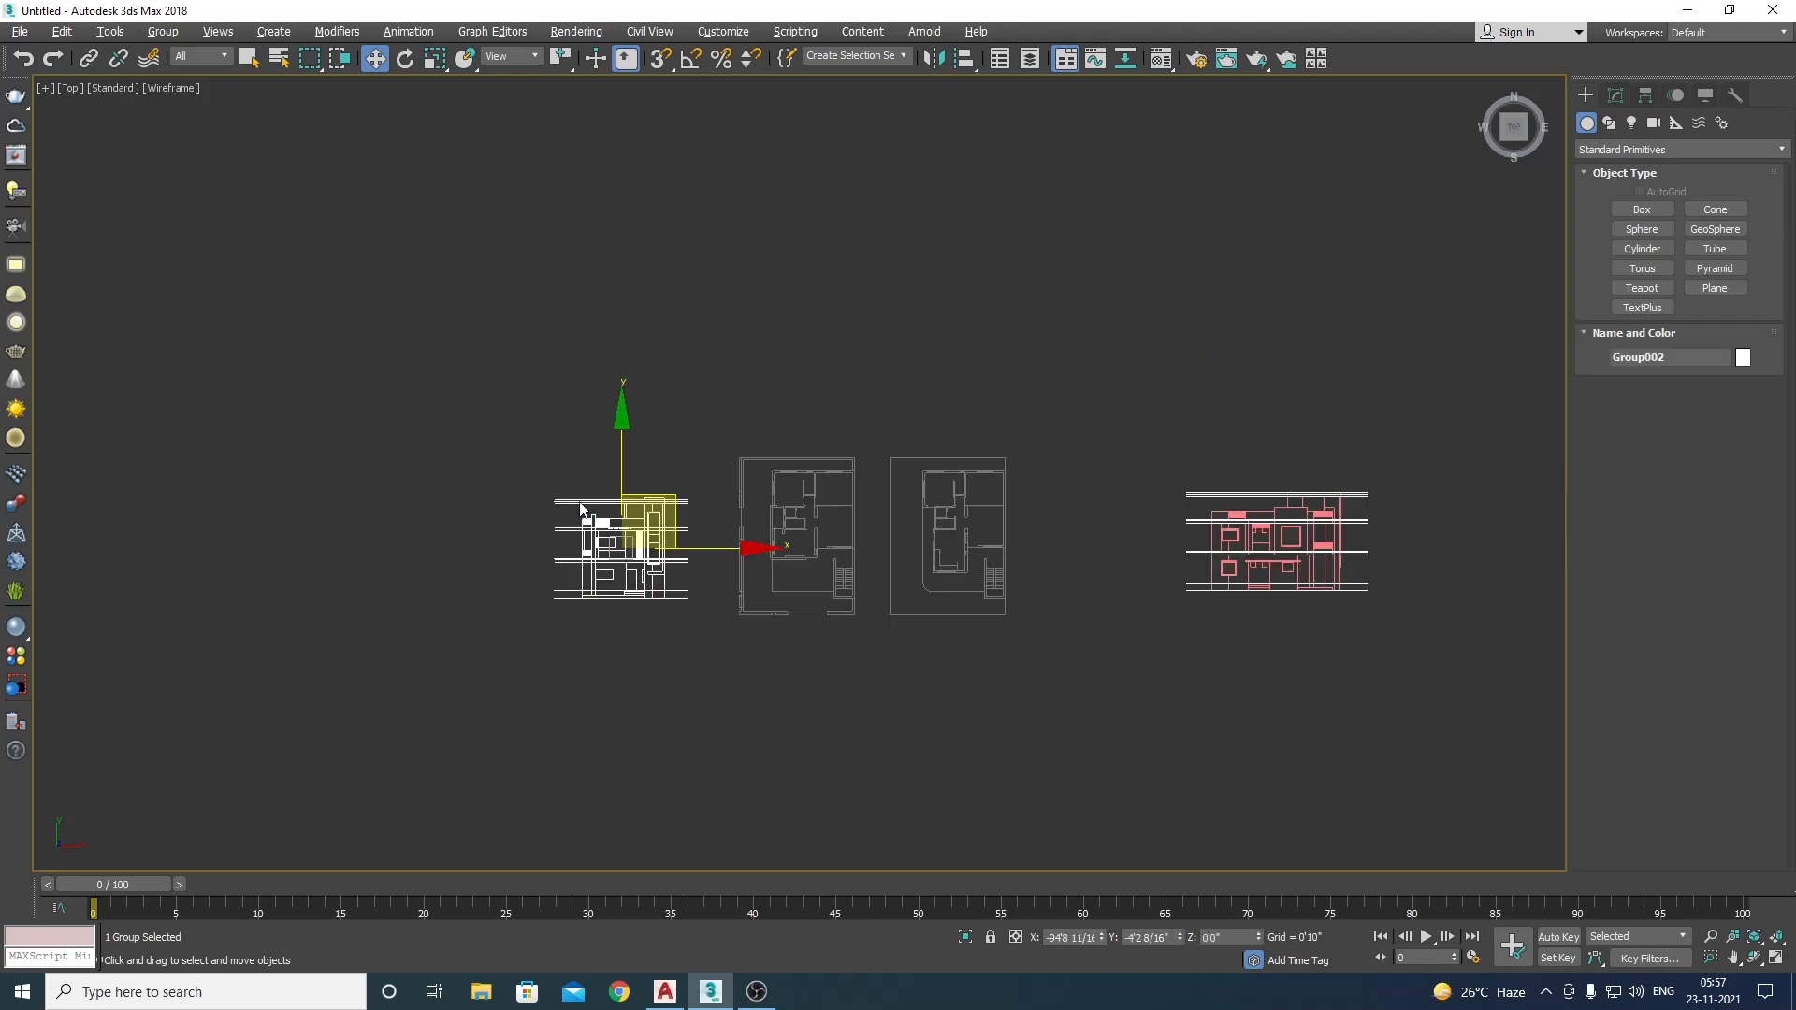
scroll(581, 510, up, 2)
middle_drag(581, 510, 139, 462)
drag(1463, 341, 950, 686)
click(163, 31)
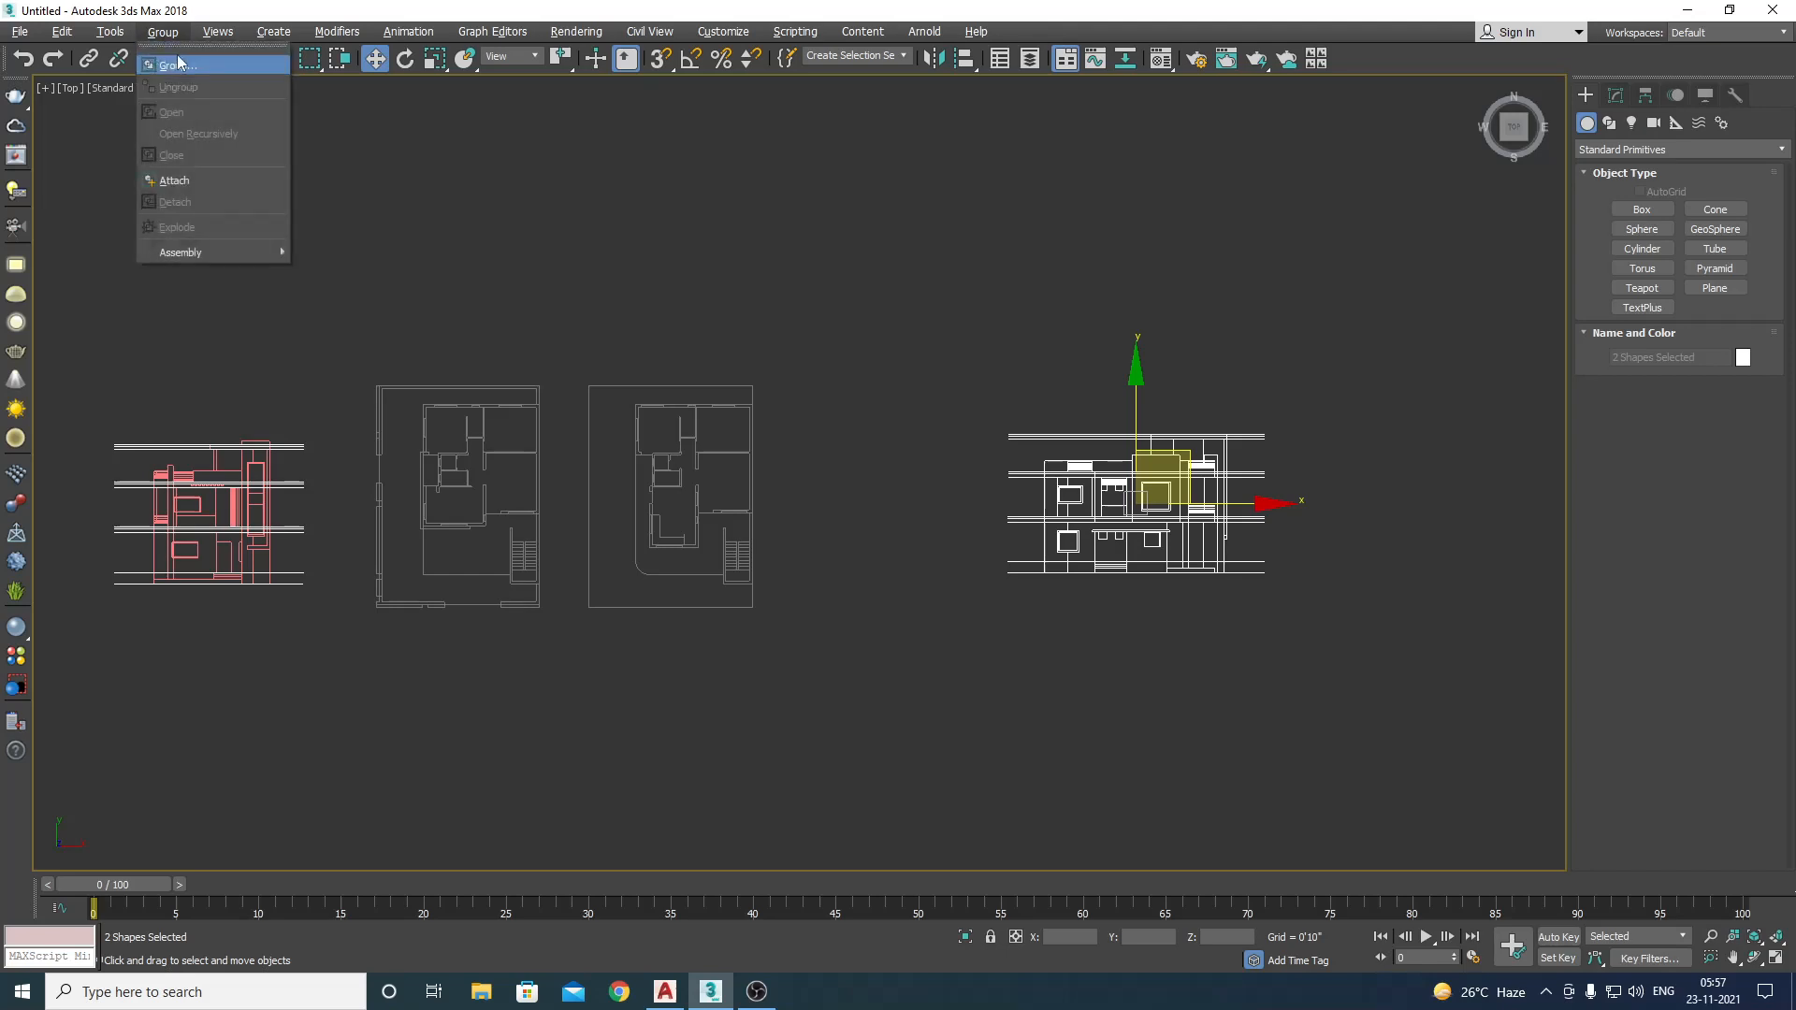
click(173, 53)
click(913, 529)
click(857, 644)
Step: Select the front elevation group and move it over the floor plan nearest to it
scroll(852, 599, down, 1)
scroll(625, 562, up, 1)
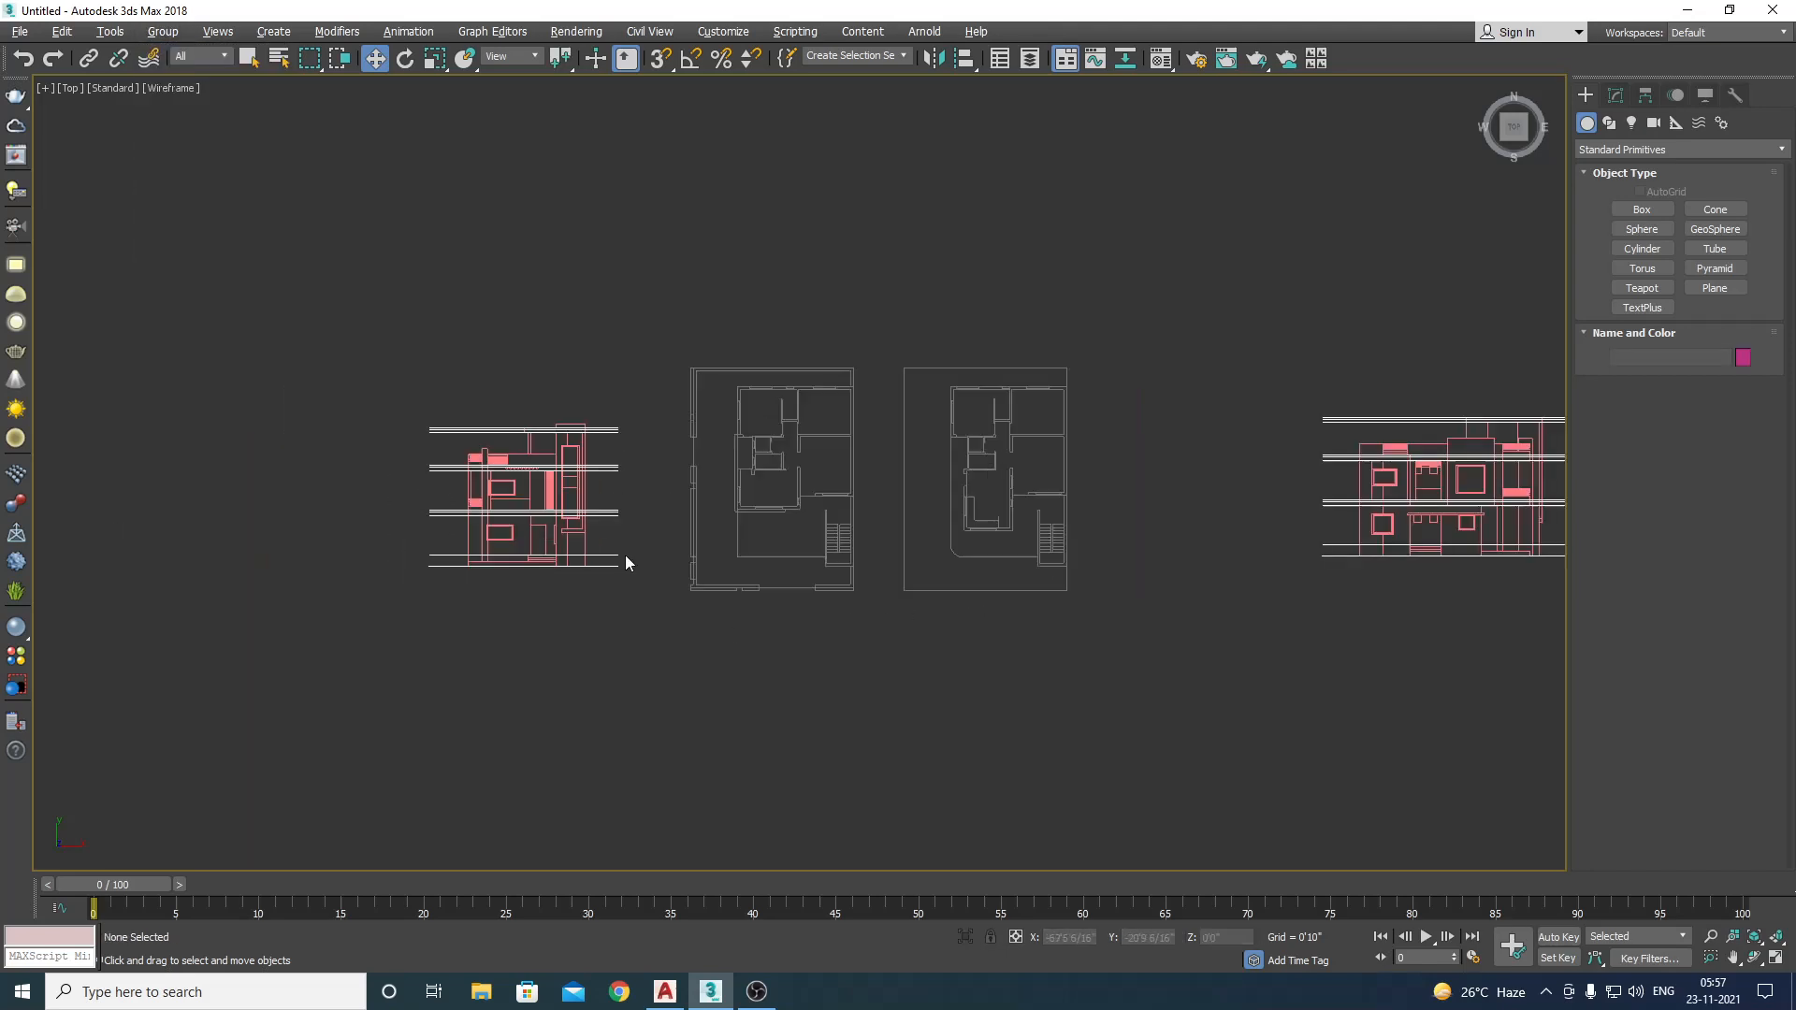
click(499, 471)
scroll(486, 623, up, 2)
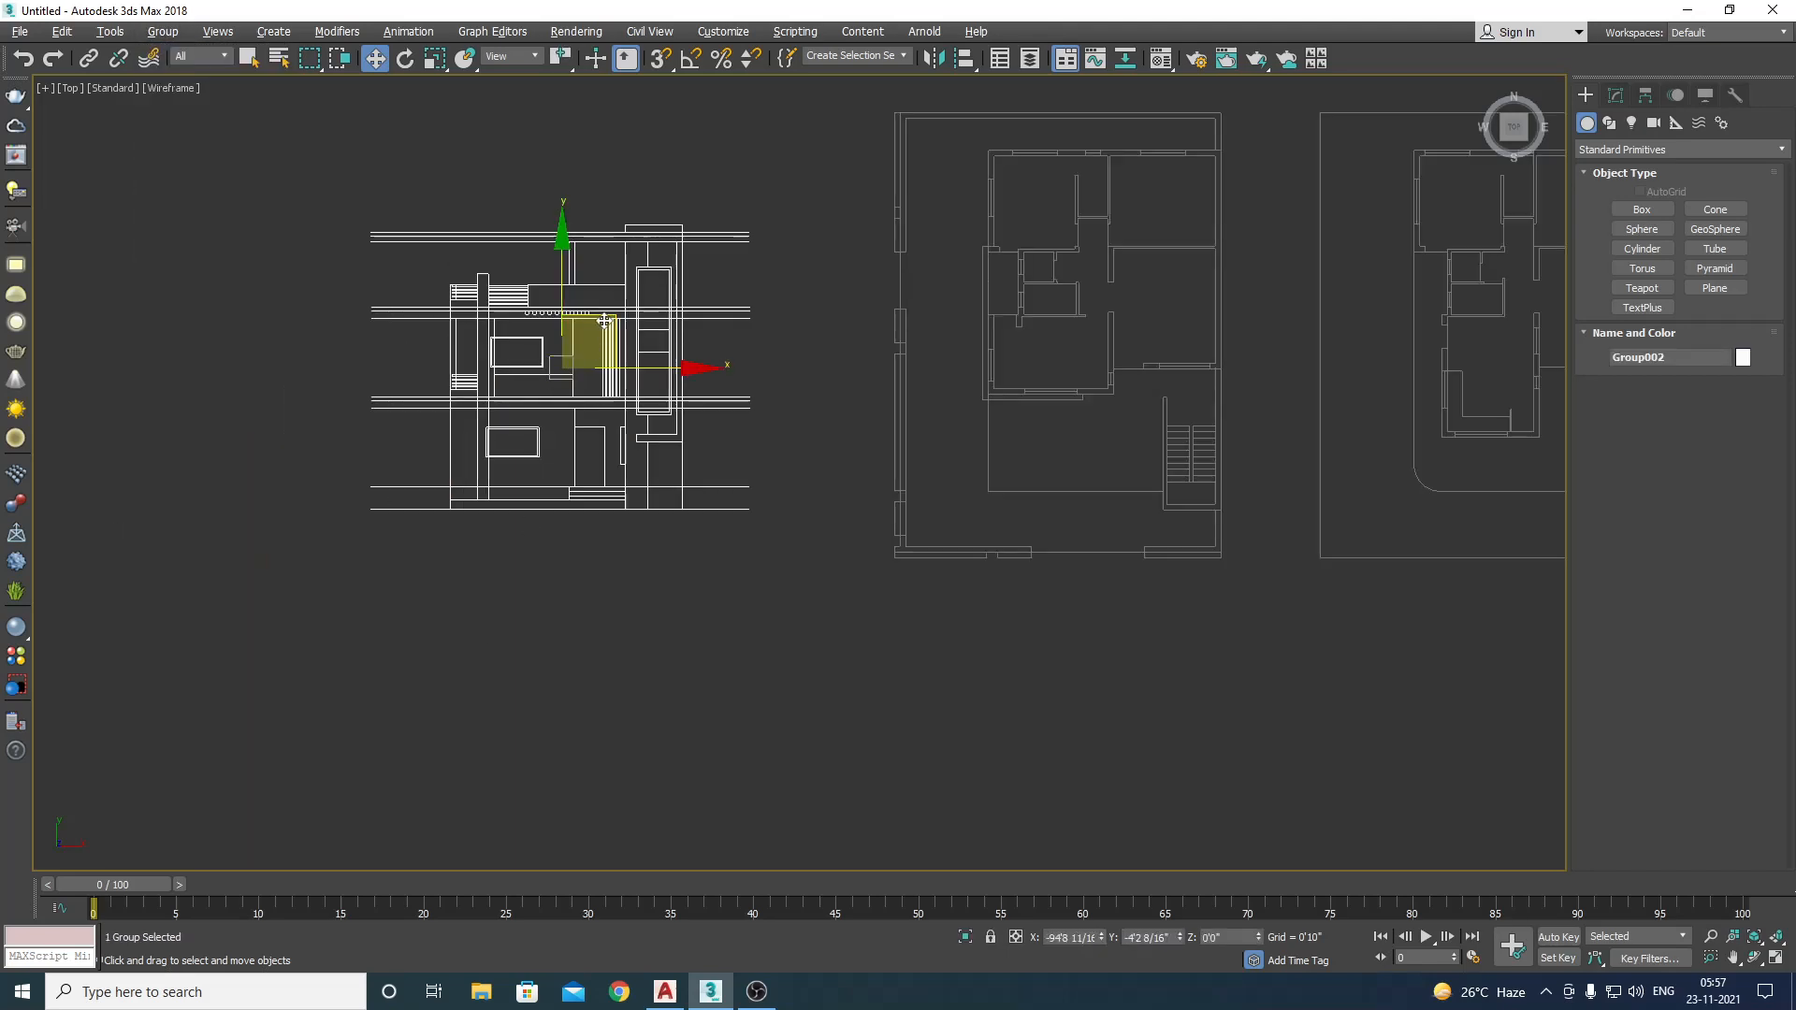
middle_drag(630, 324, 1225, 323)
scroll(1221, 316, up, 3)
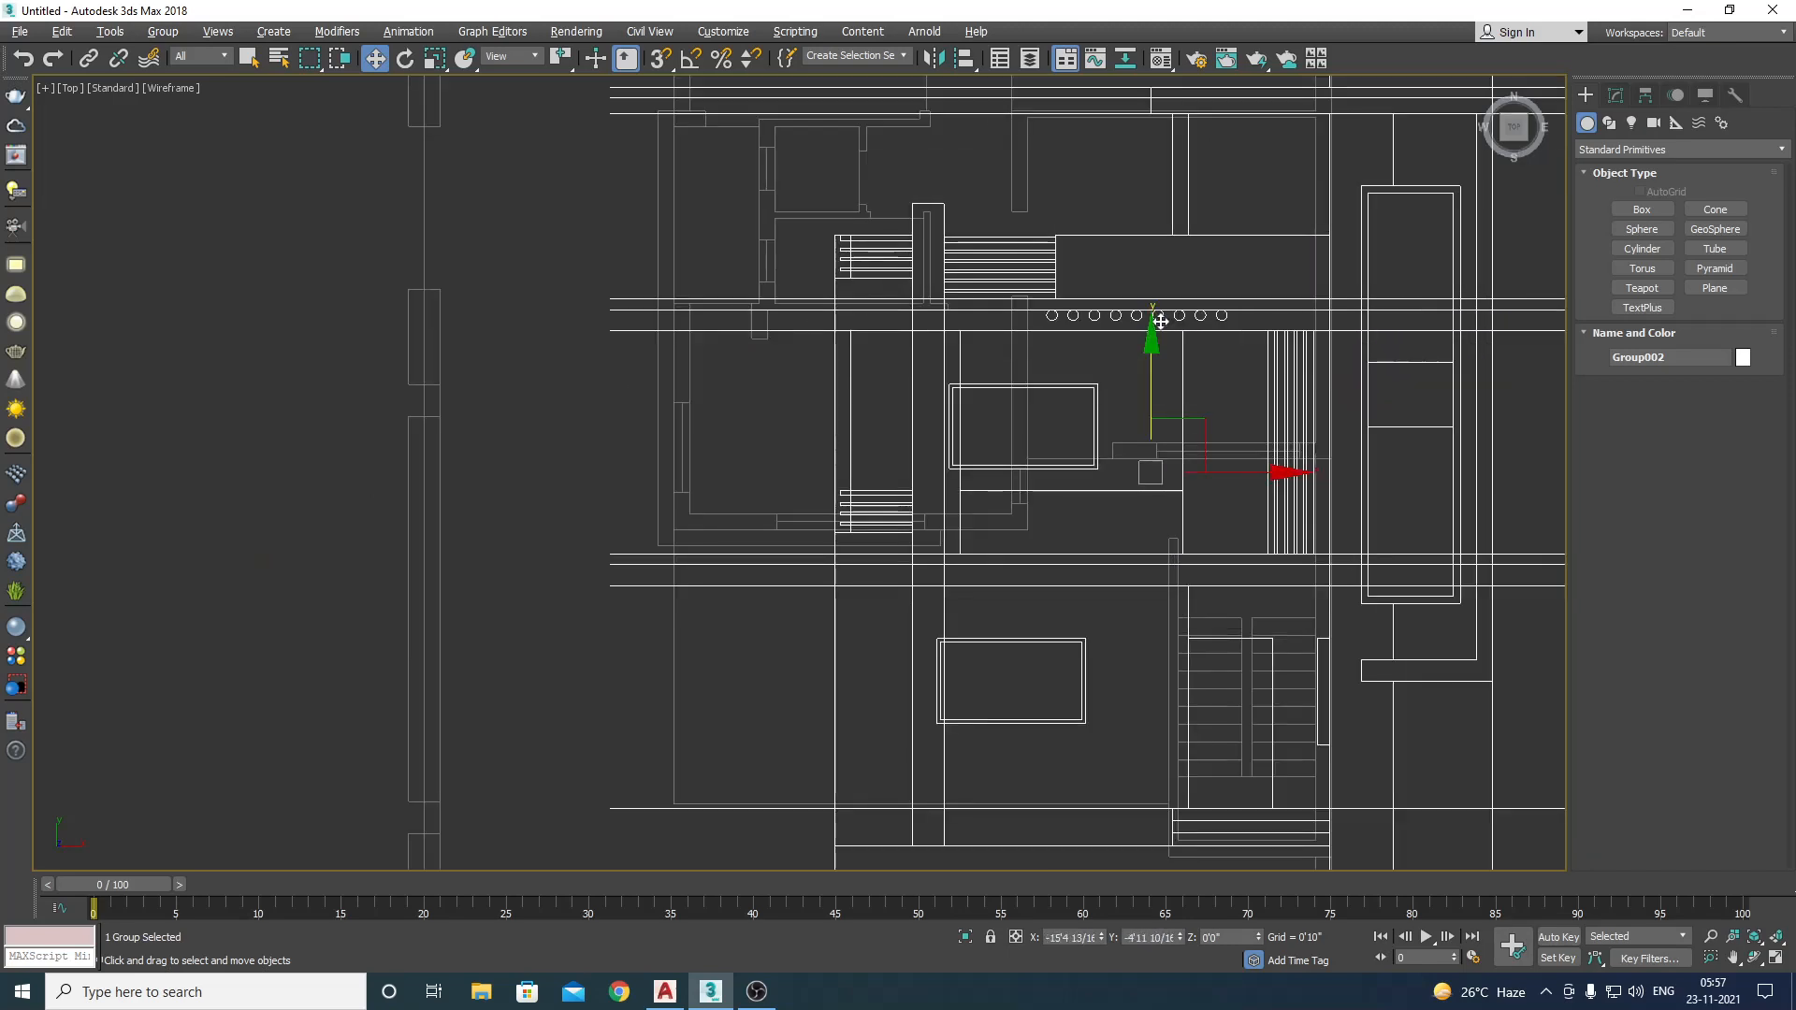
scroll(1043, 640, up, 1)
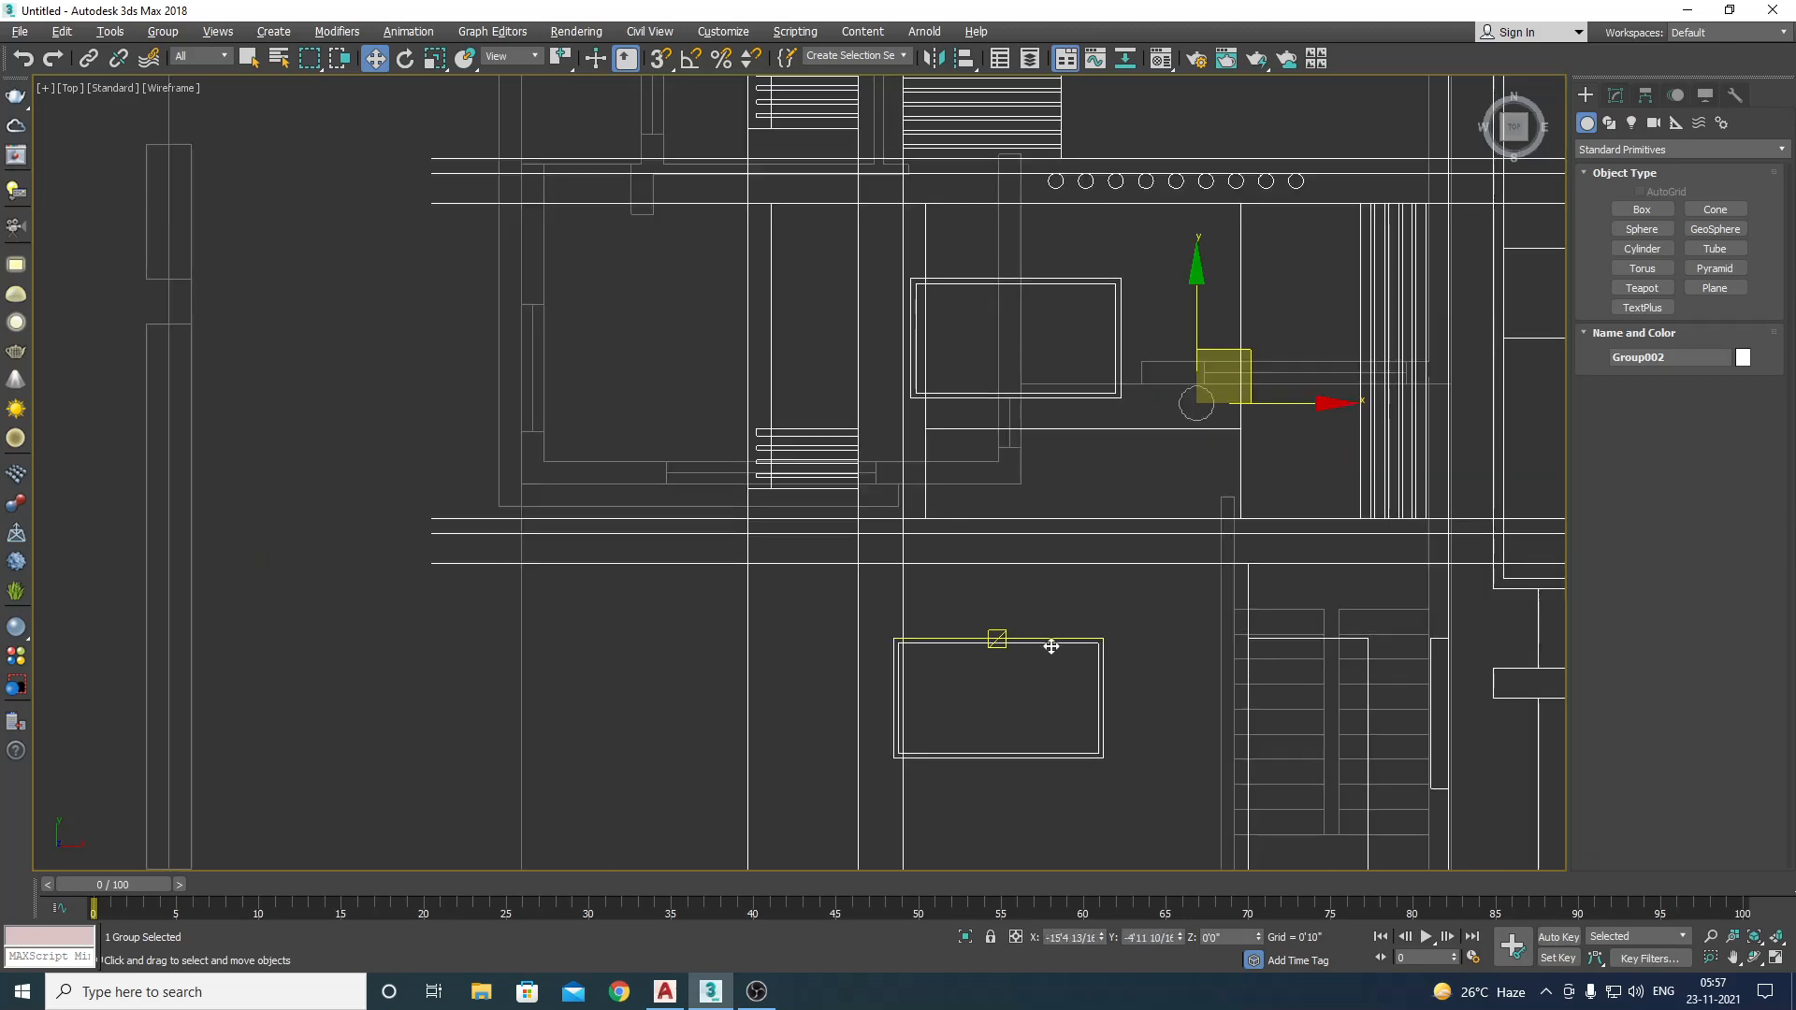
Step: With snapping on, align the front elevation's lower window corner with the matching window corner on the floor plan
key(s)
scroll(1025, 621, up, 2)
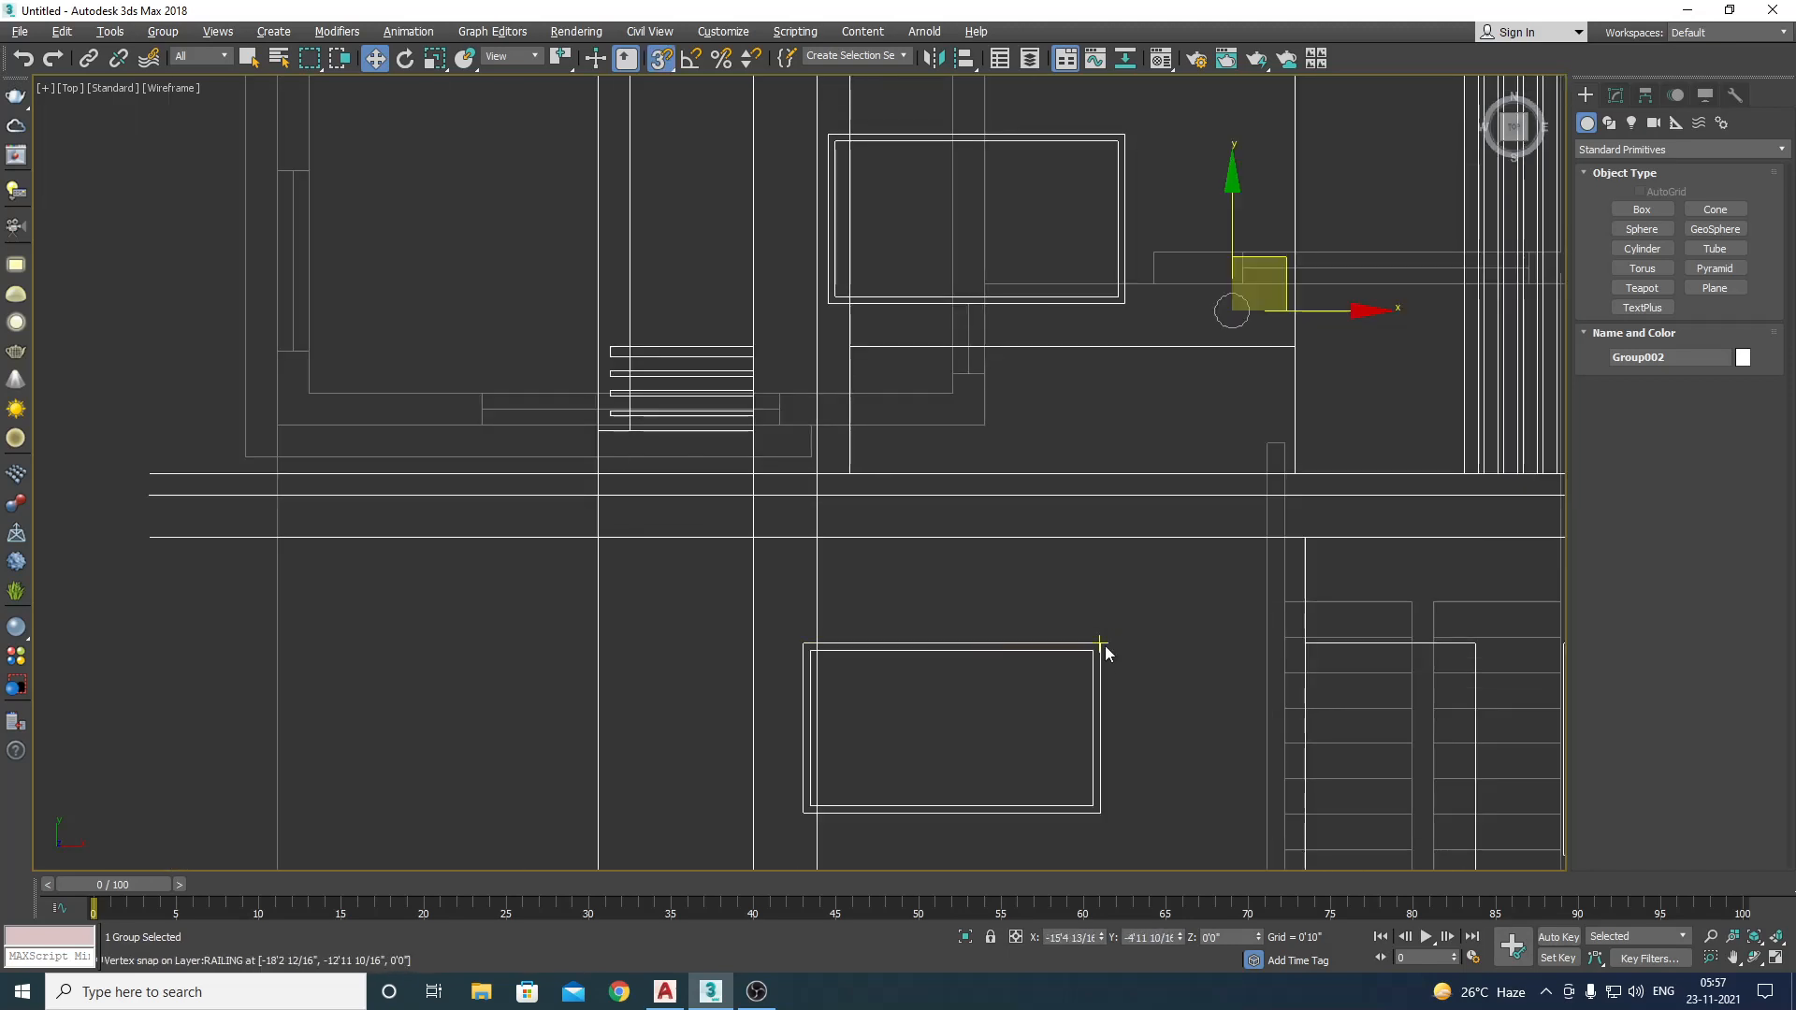
drag(1101, 645, 786, 435)
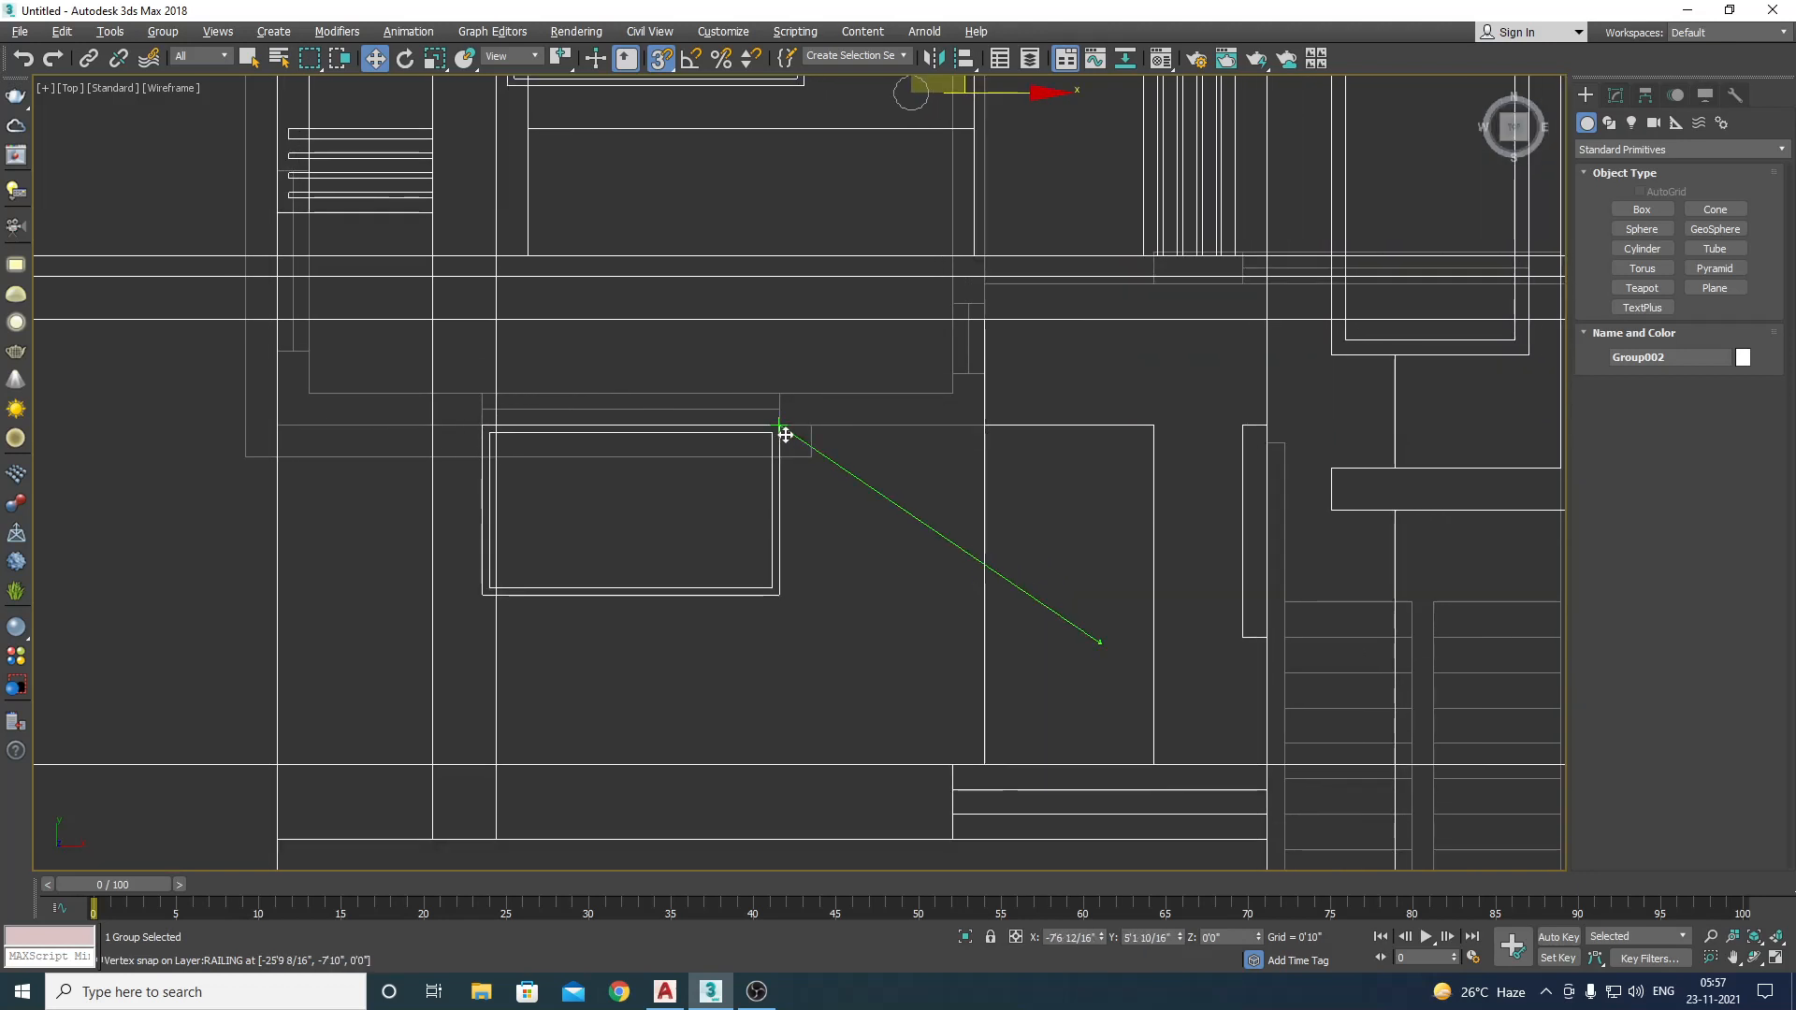
scroll(743, 655, down, 5)
scroll(743, 644, up, 4)
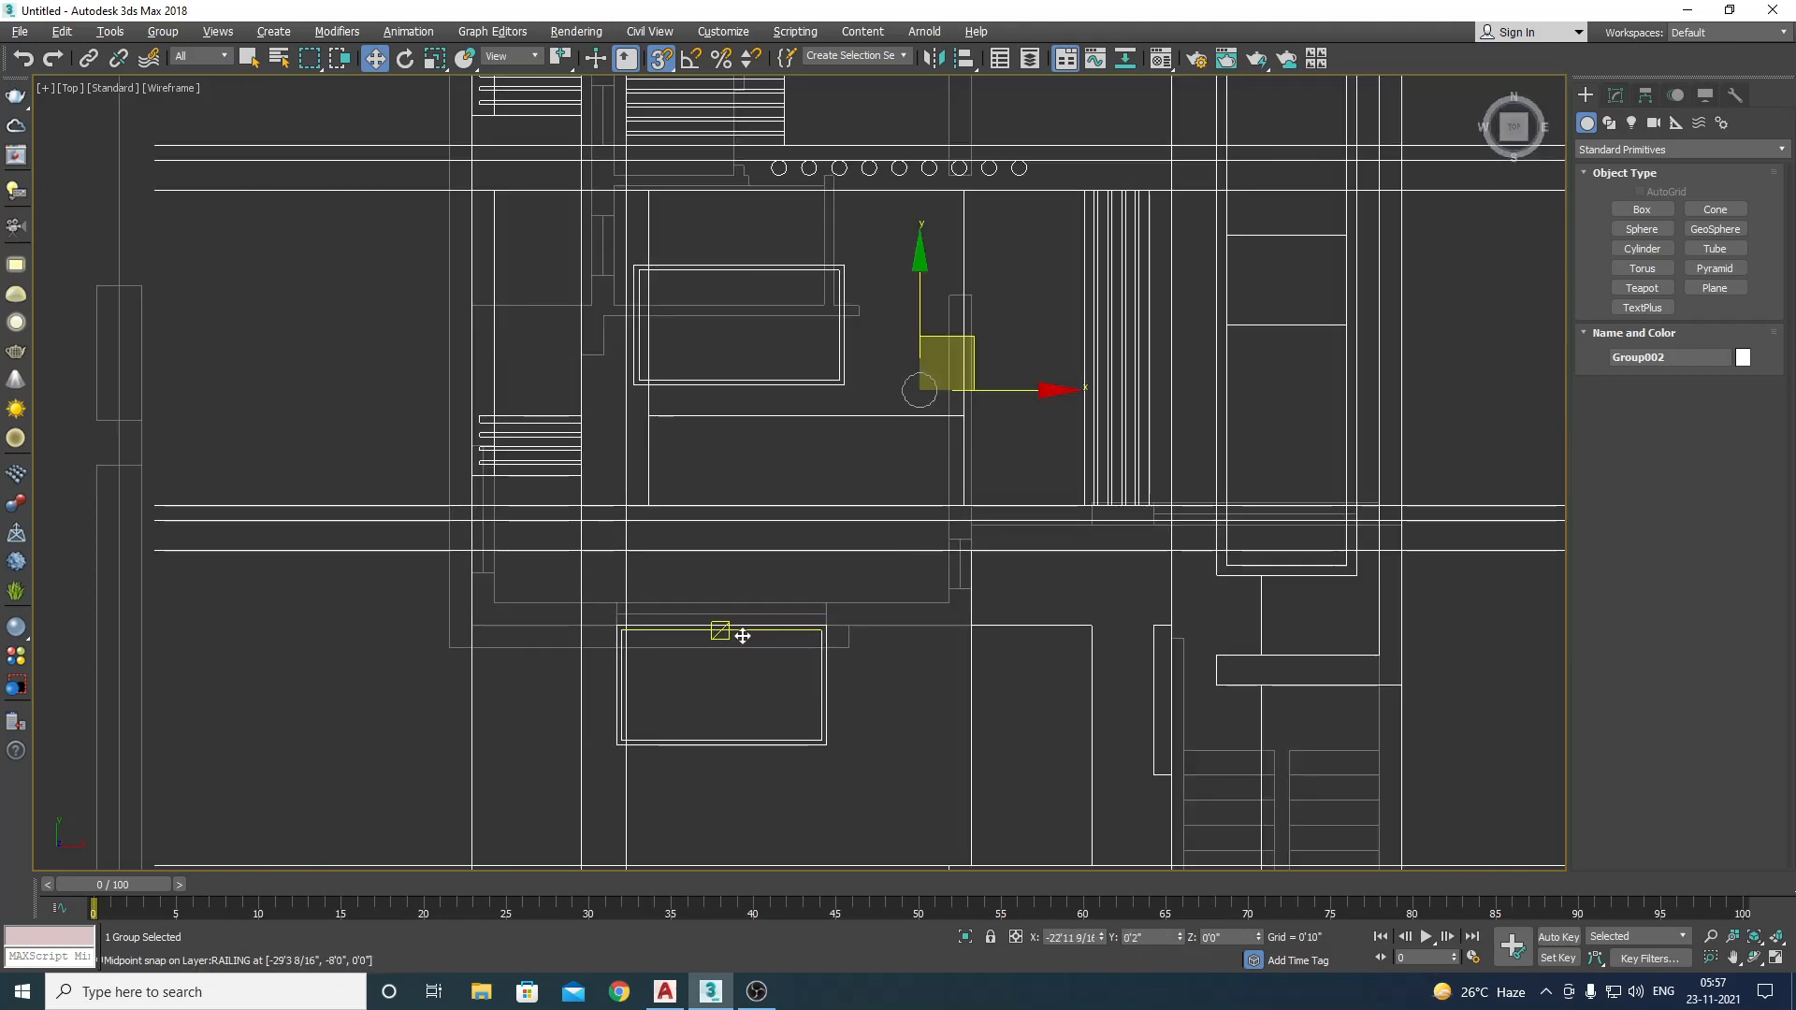
scroll(743, 636, down, 4)
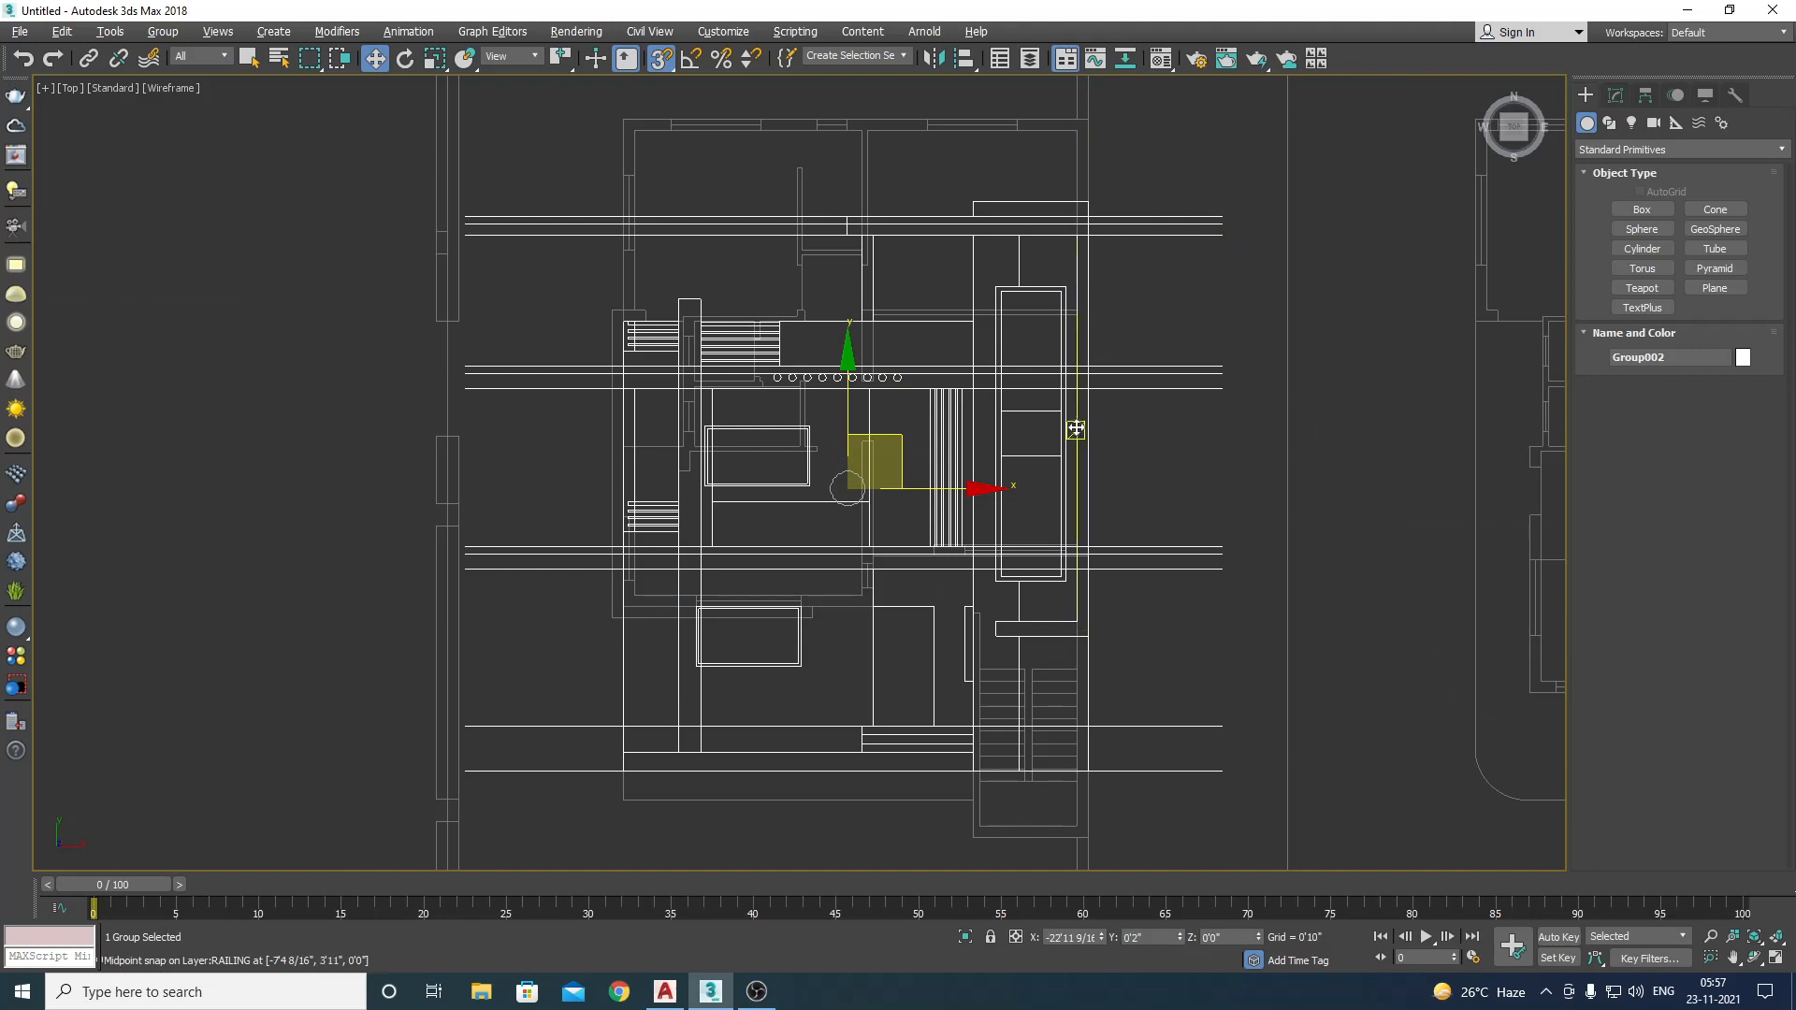
Step: Turn on angle snap and set its angle increment to 90 degrees for rotating the front elevation group
scroll(1076, 429, down, 2)
scroll(1062, 457, down, 5)
scroll(1062, 457, up, 3)
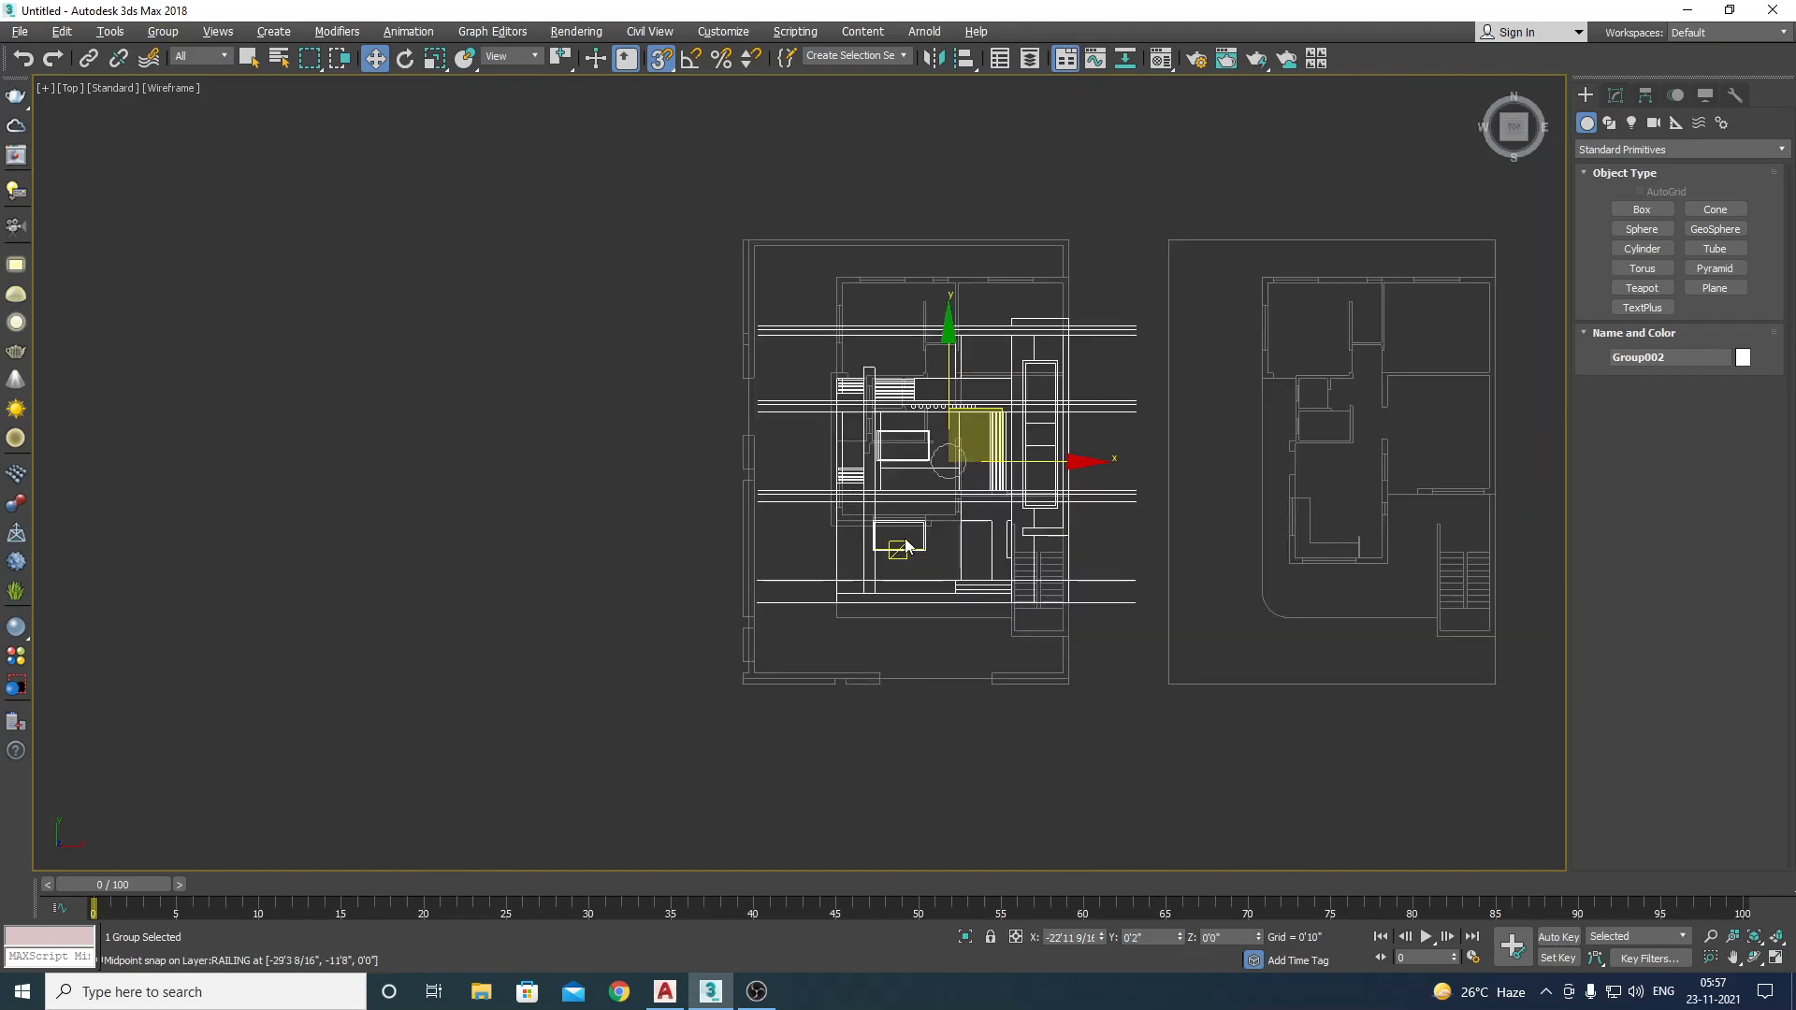
key(e)
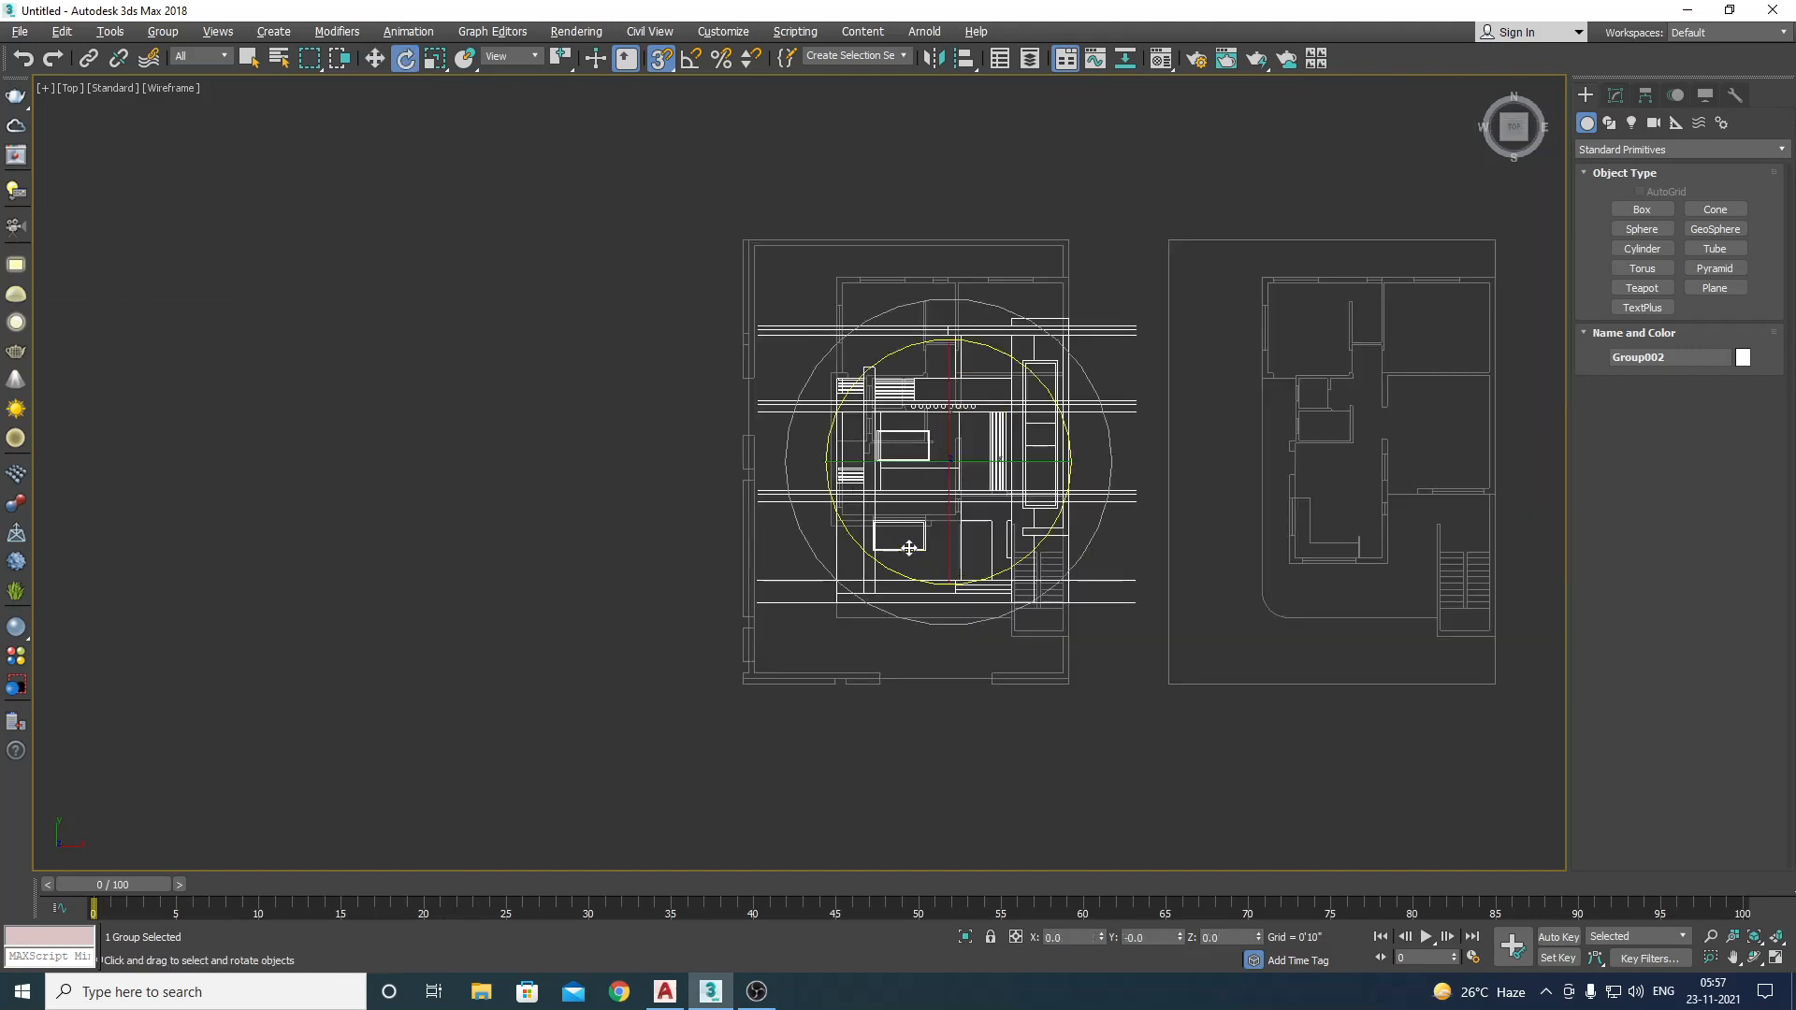
click(694, 60)
right_click(694, 60)
text(90)
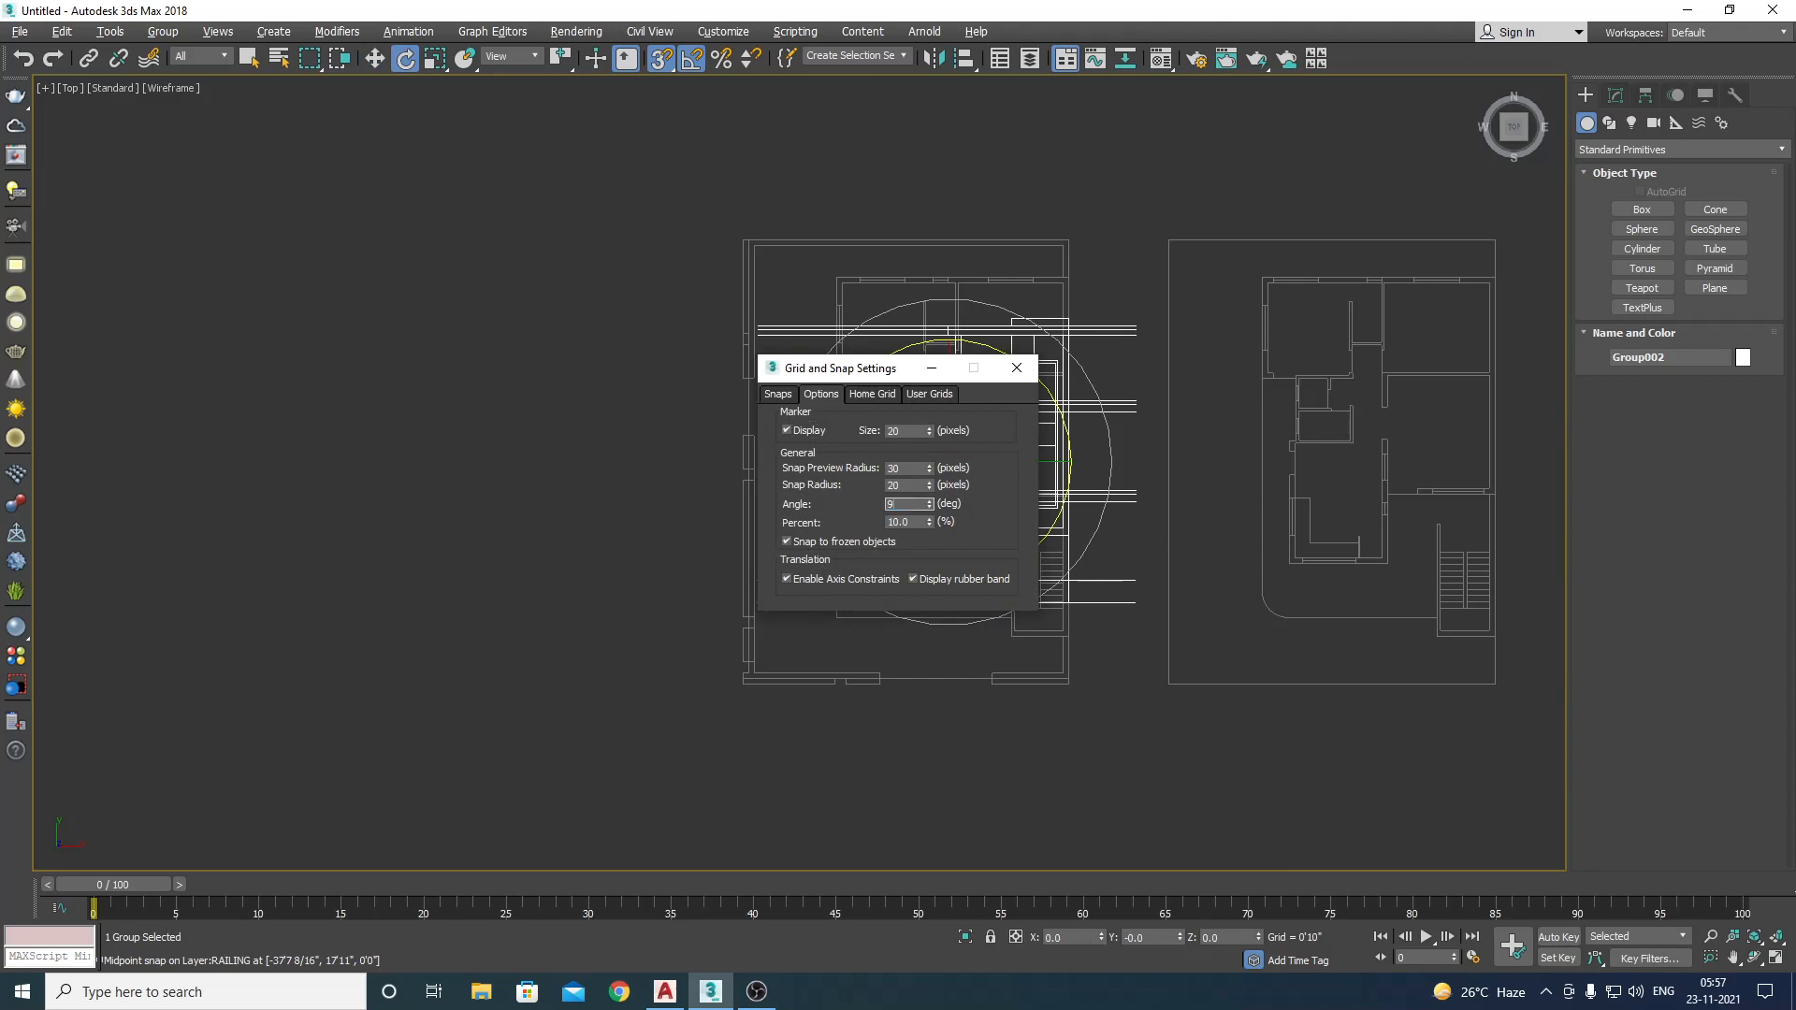
key(Return)
click(1017, 368)
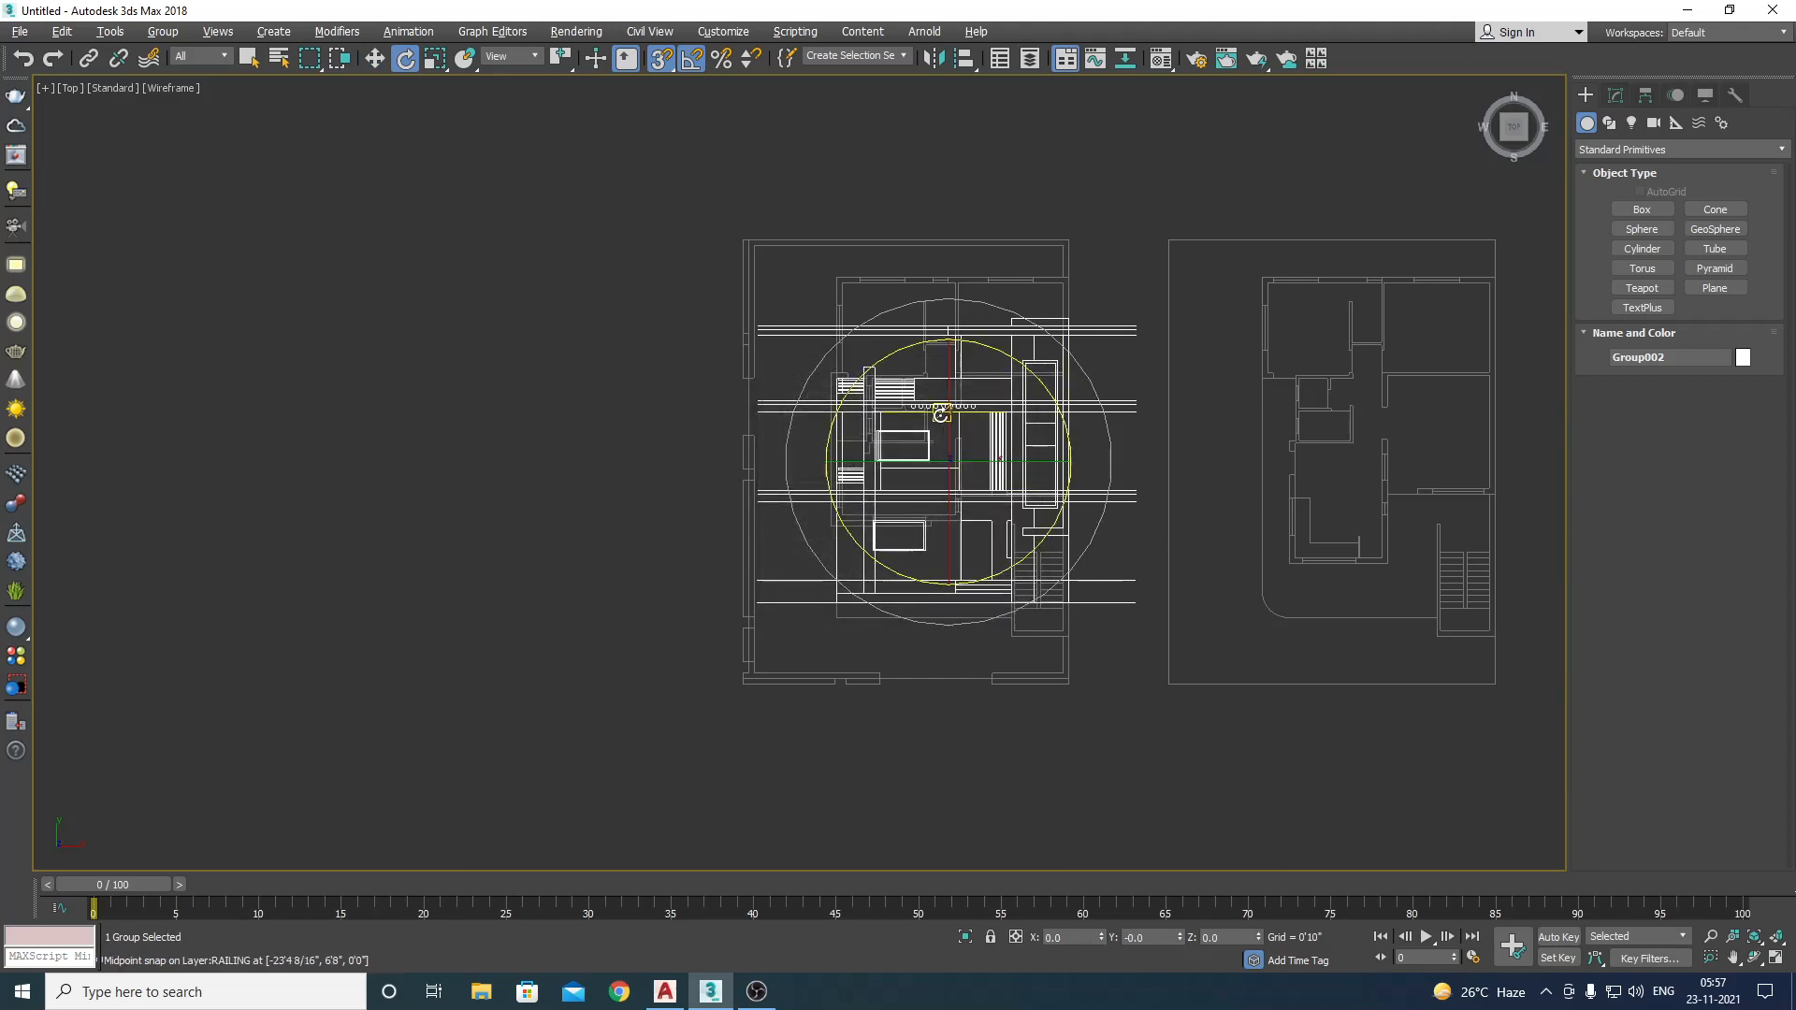
Step: Rotate the front elevation group 90 degrees about the X axis so it stands upright
click(949, 383)
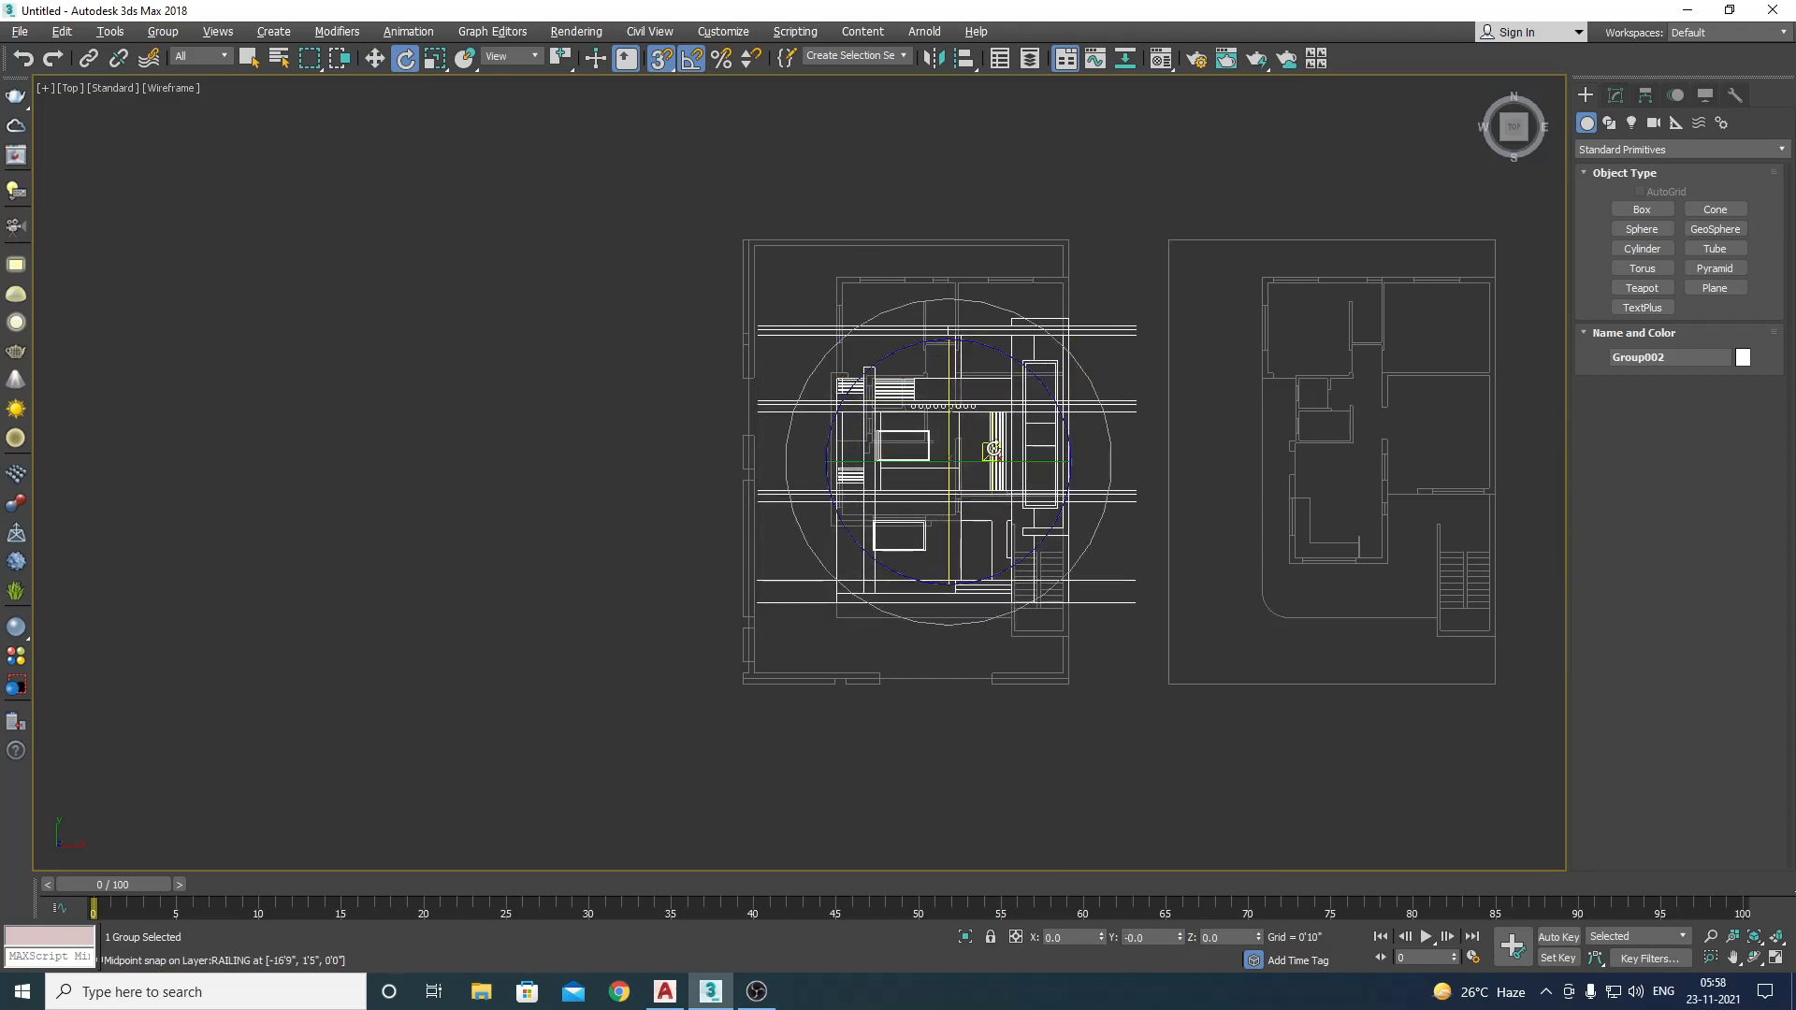
scroll(957, 426, up, 2)
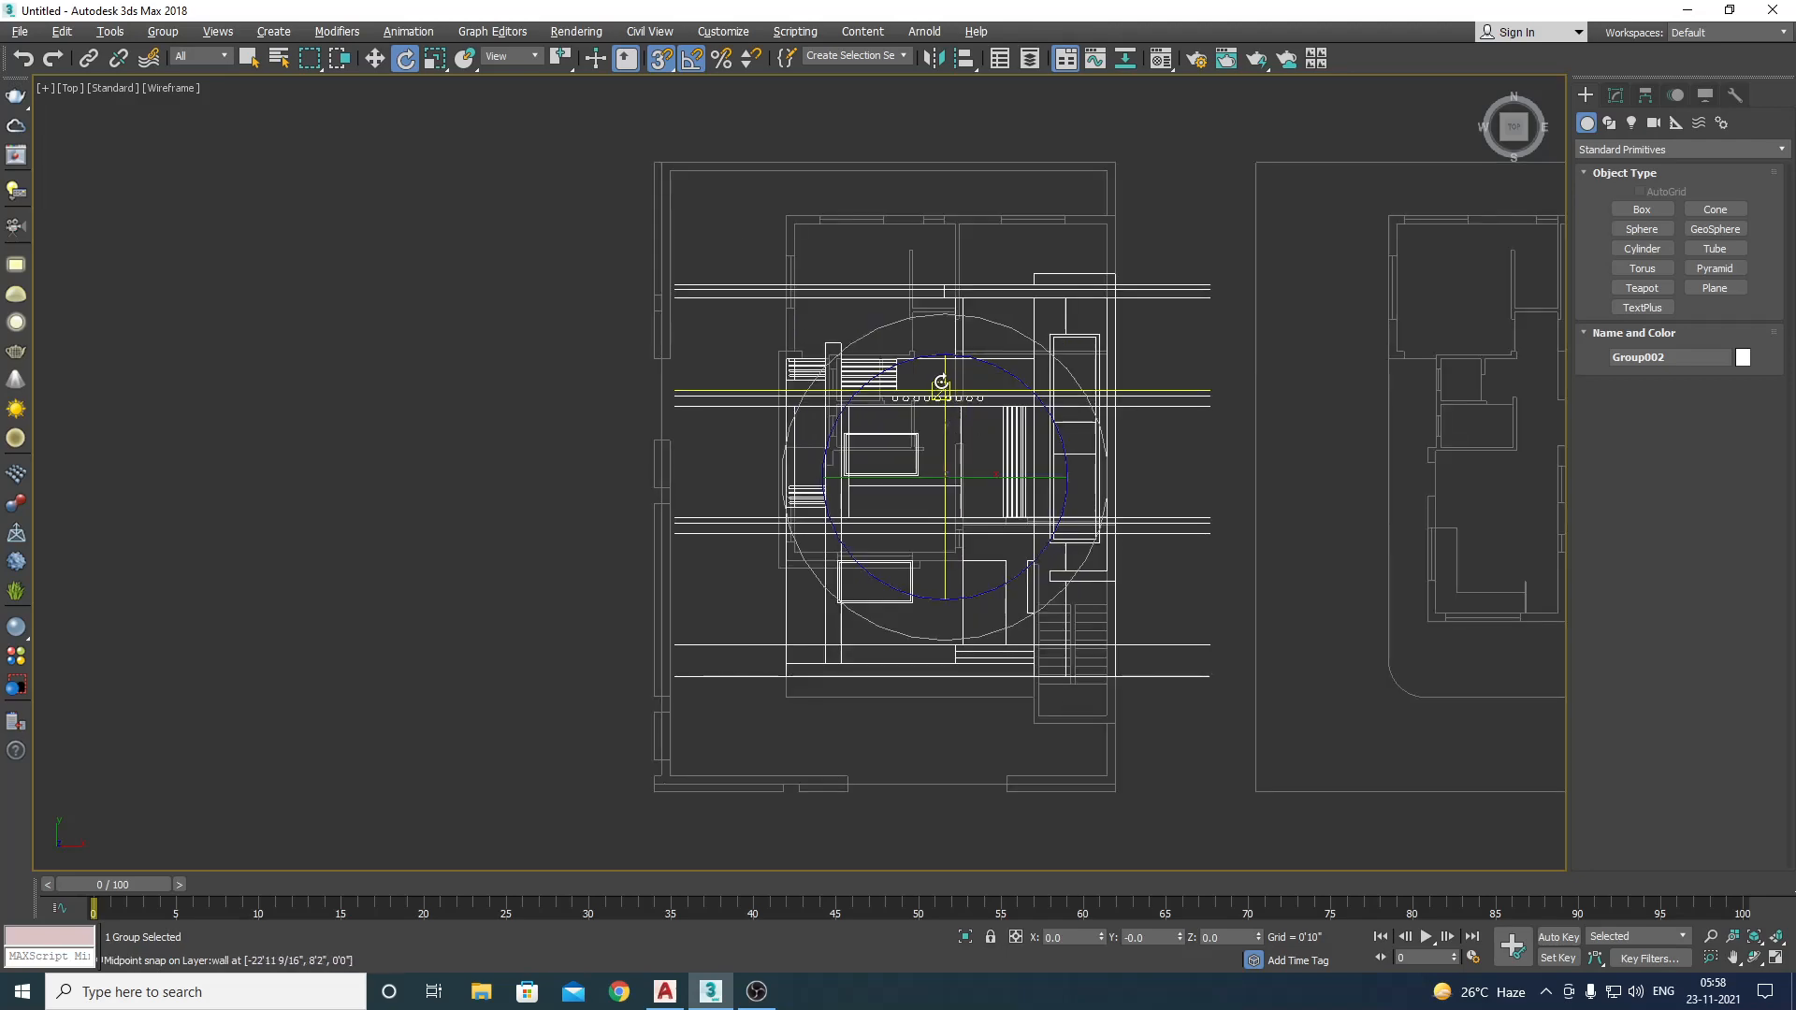
drag(949, 373, 949, 381)
Step: In the Front view, raise the front elevation group and vertex-snap its base line to the floor plan's level
key(f)
scroll(943, 466, down, 5)
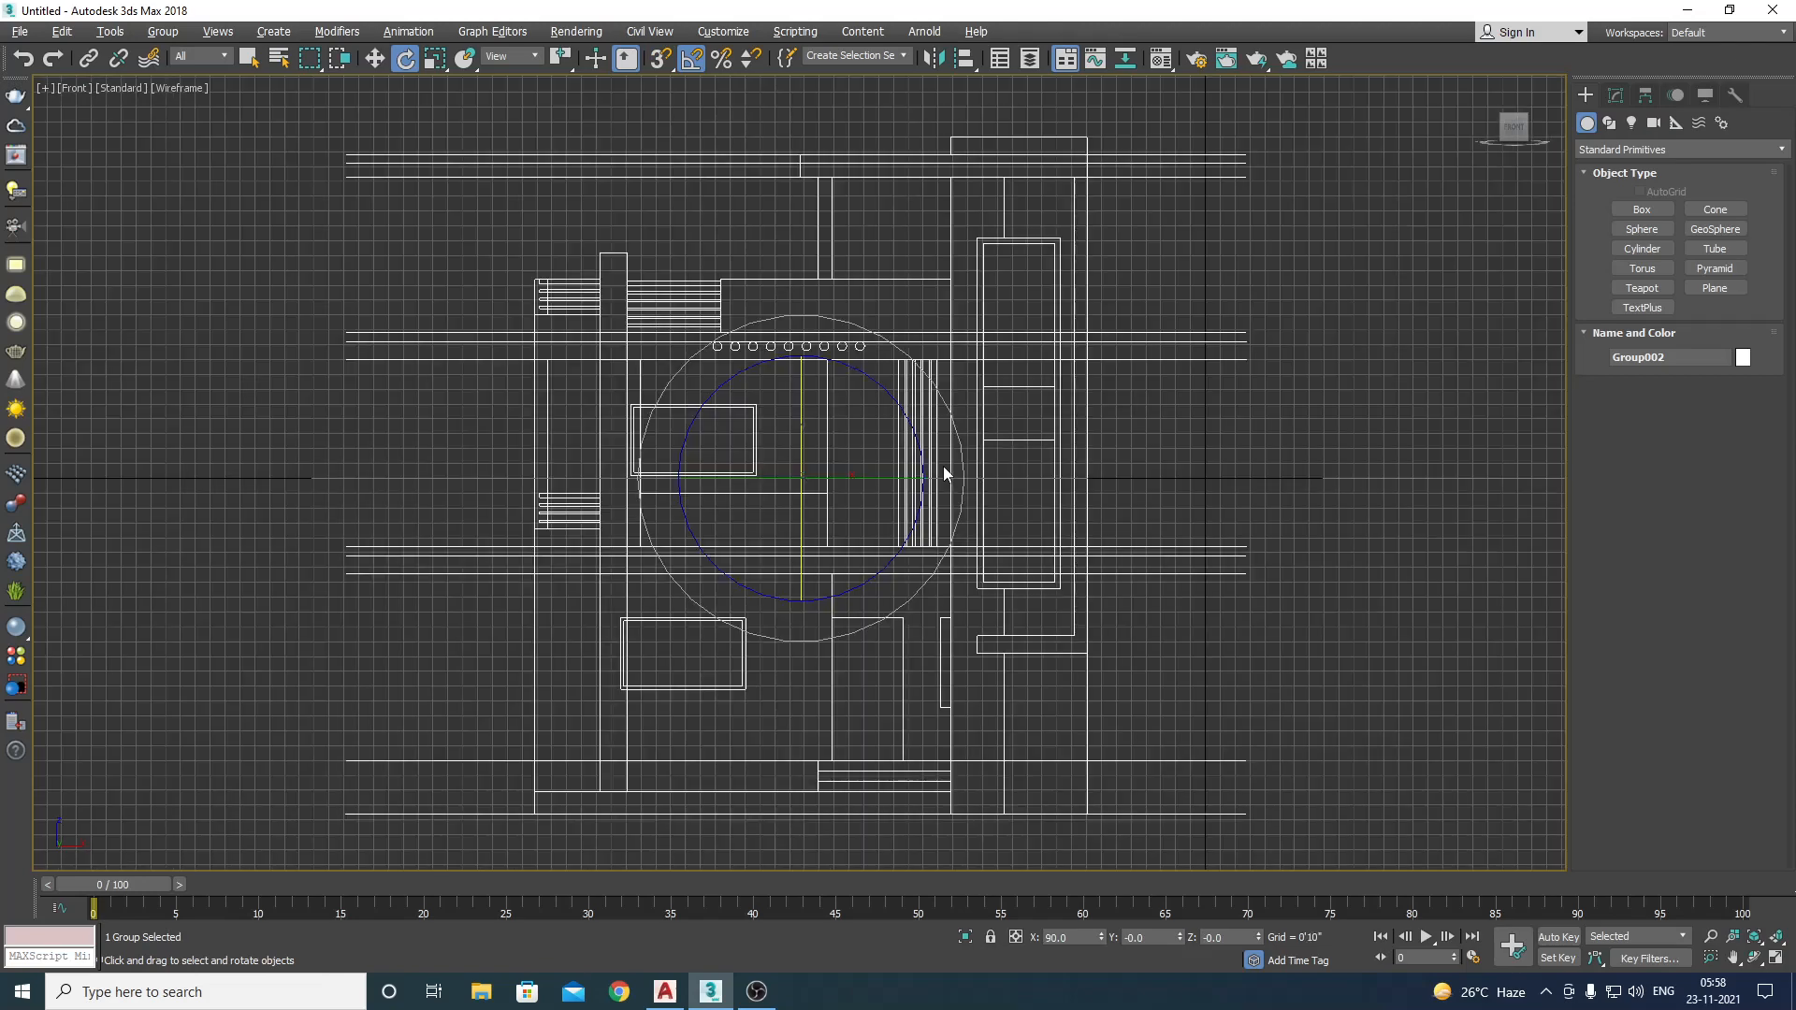
key(w)
scroll(905, 596, up, 3)
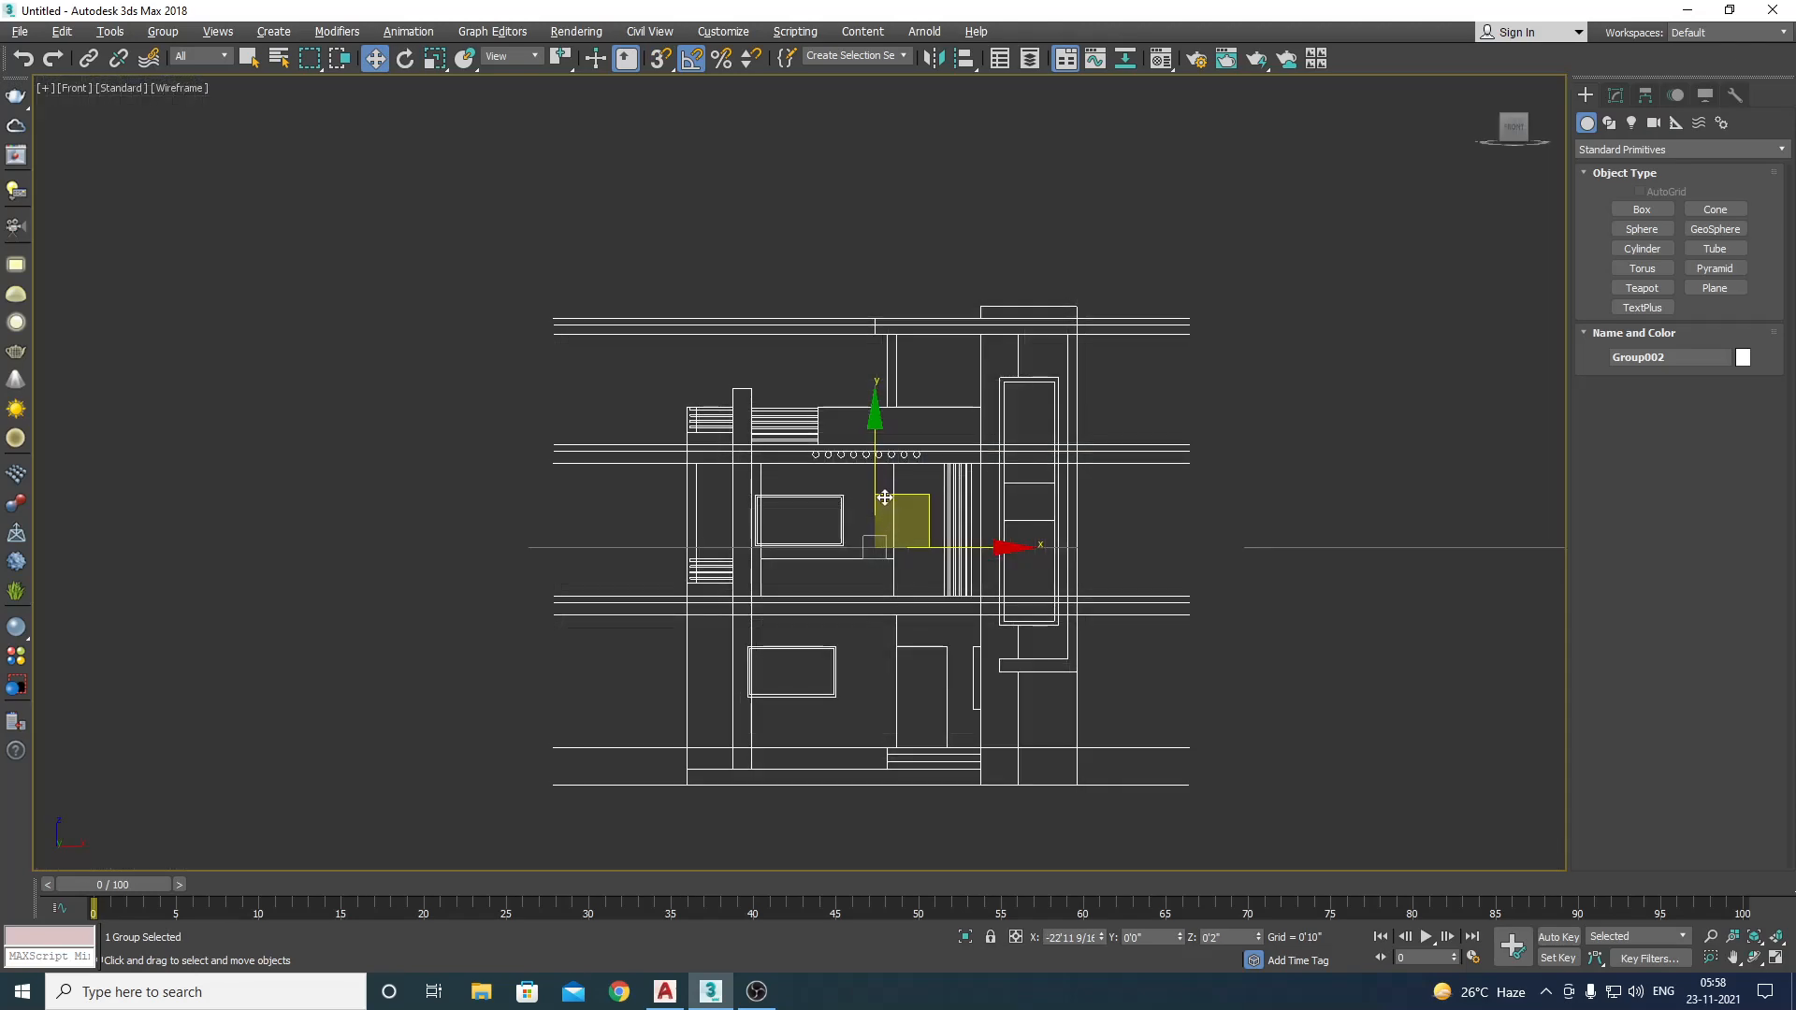
drag(885, 498, 876, 224)
scroll(705, 490, up, 4)
key(s)
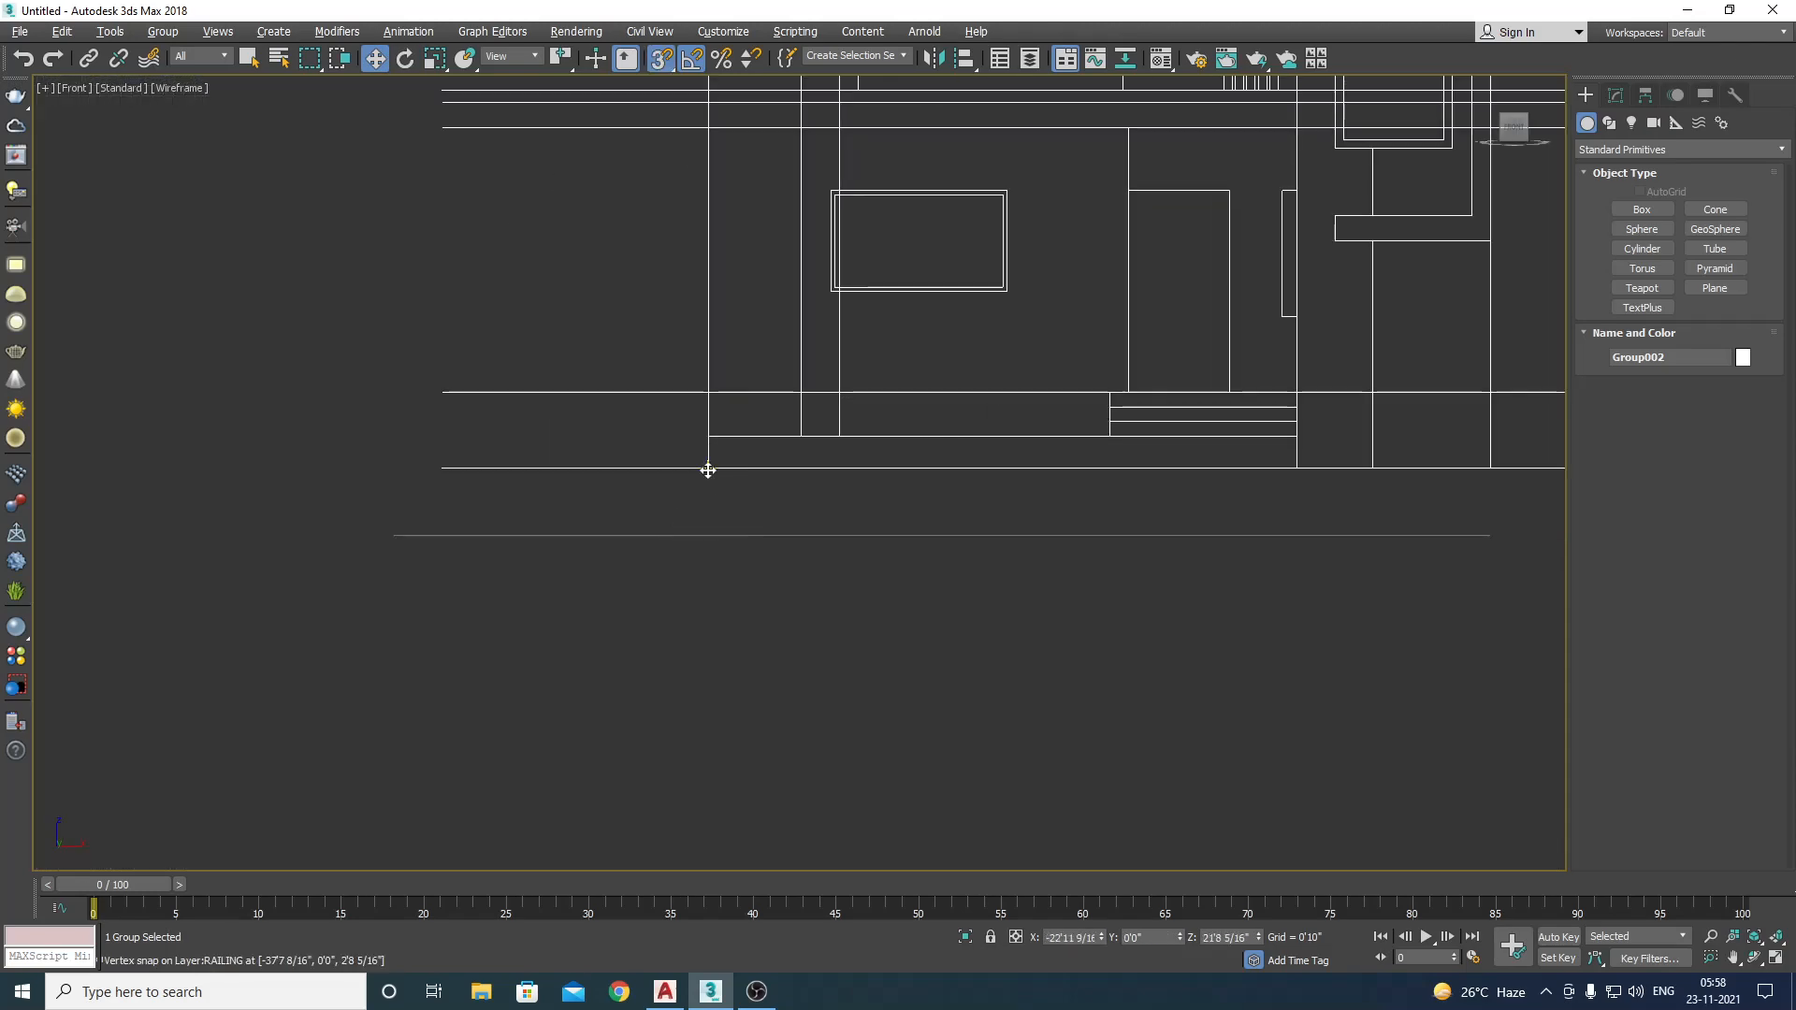
drag(708, 470, 401, 534)
scroll(549, 610, down, 2)
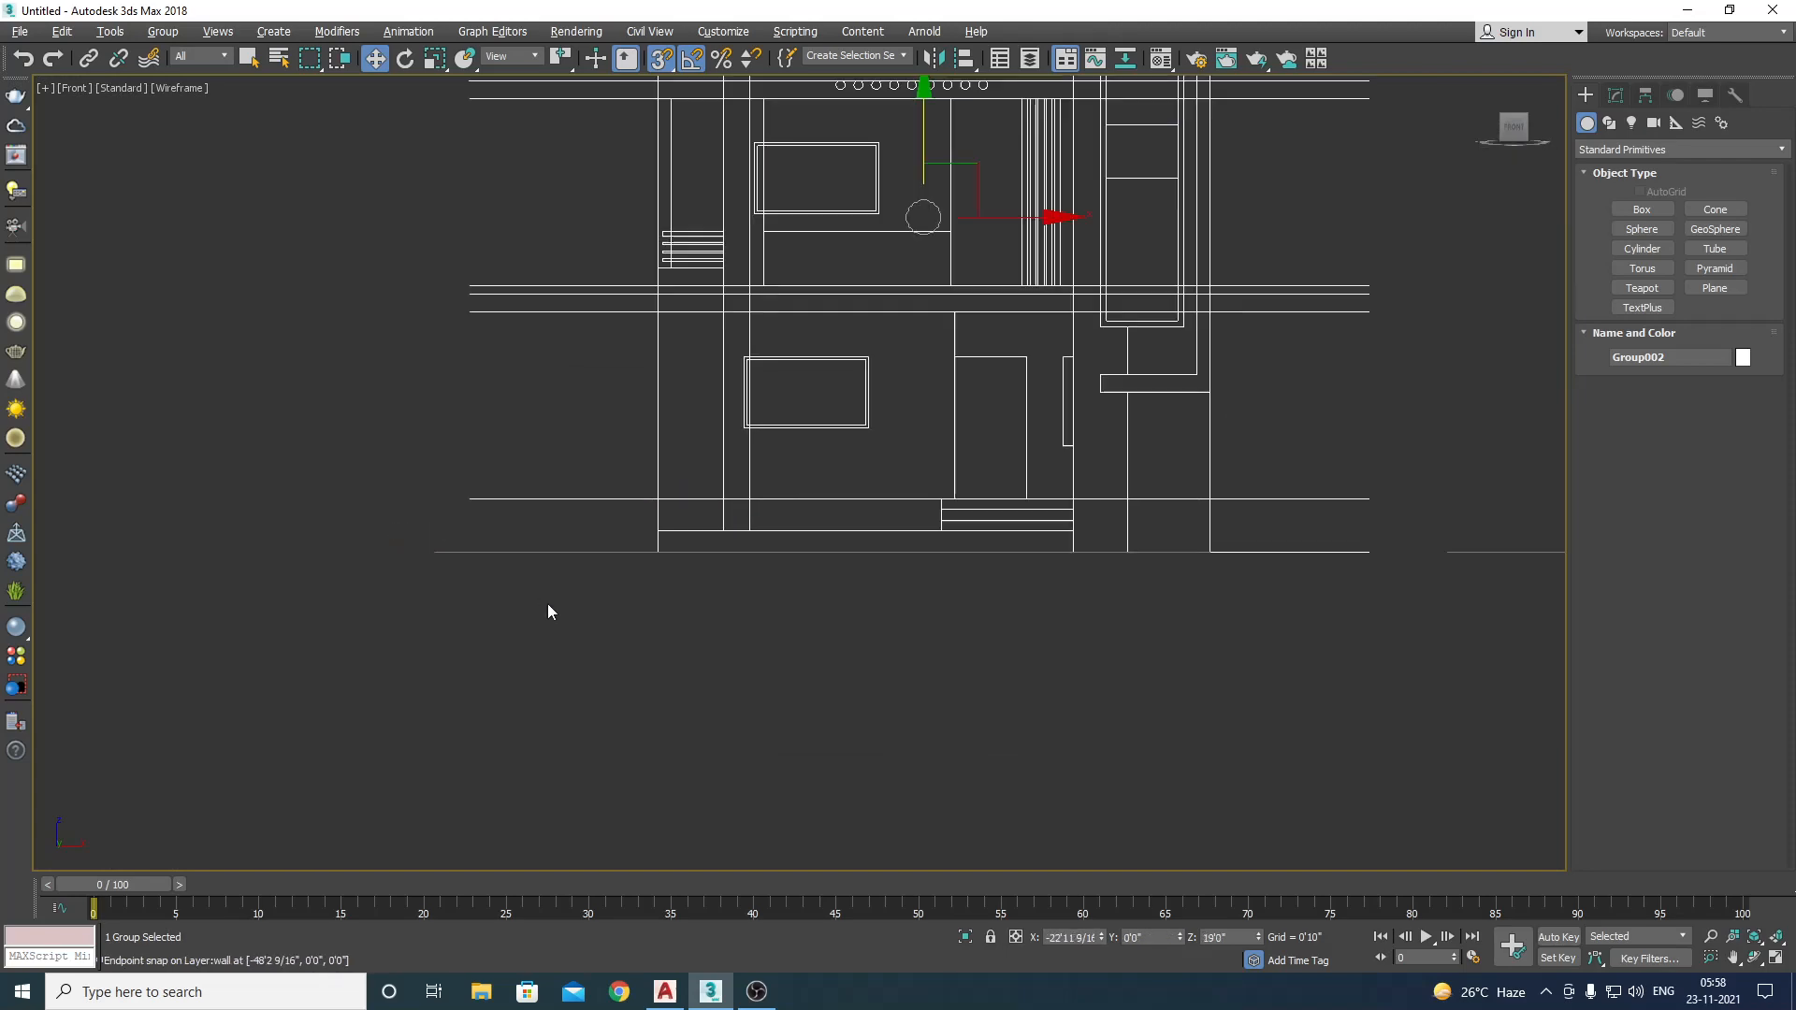
Step: In the Top view, snap the upright front elevation group along Y to the floor plan's front boundary and check it in perspective
scroll(549, 612, down, 2)
key(p)
mouse_move(655, 603)
alt+middle_down()
mouse_move(707, 491)
mouse_move(790, 509)
alt+middle_up()
key(w)
key(t)
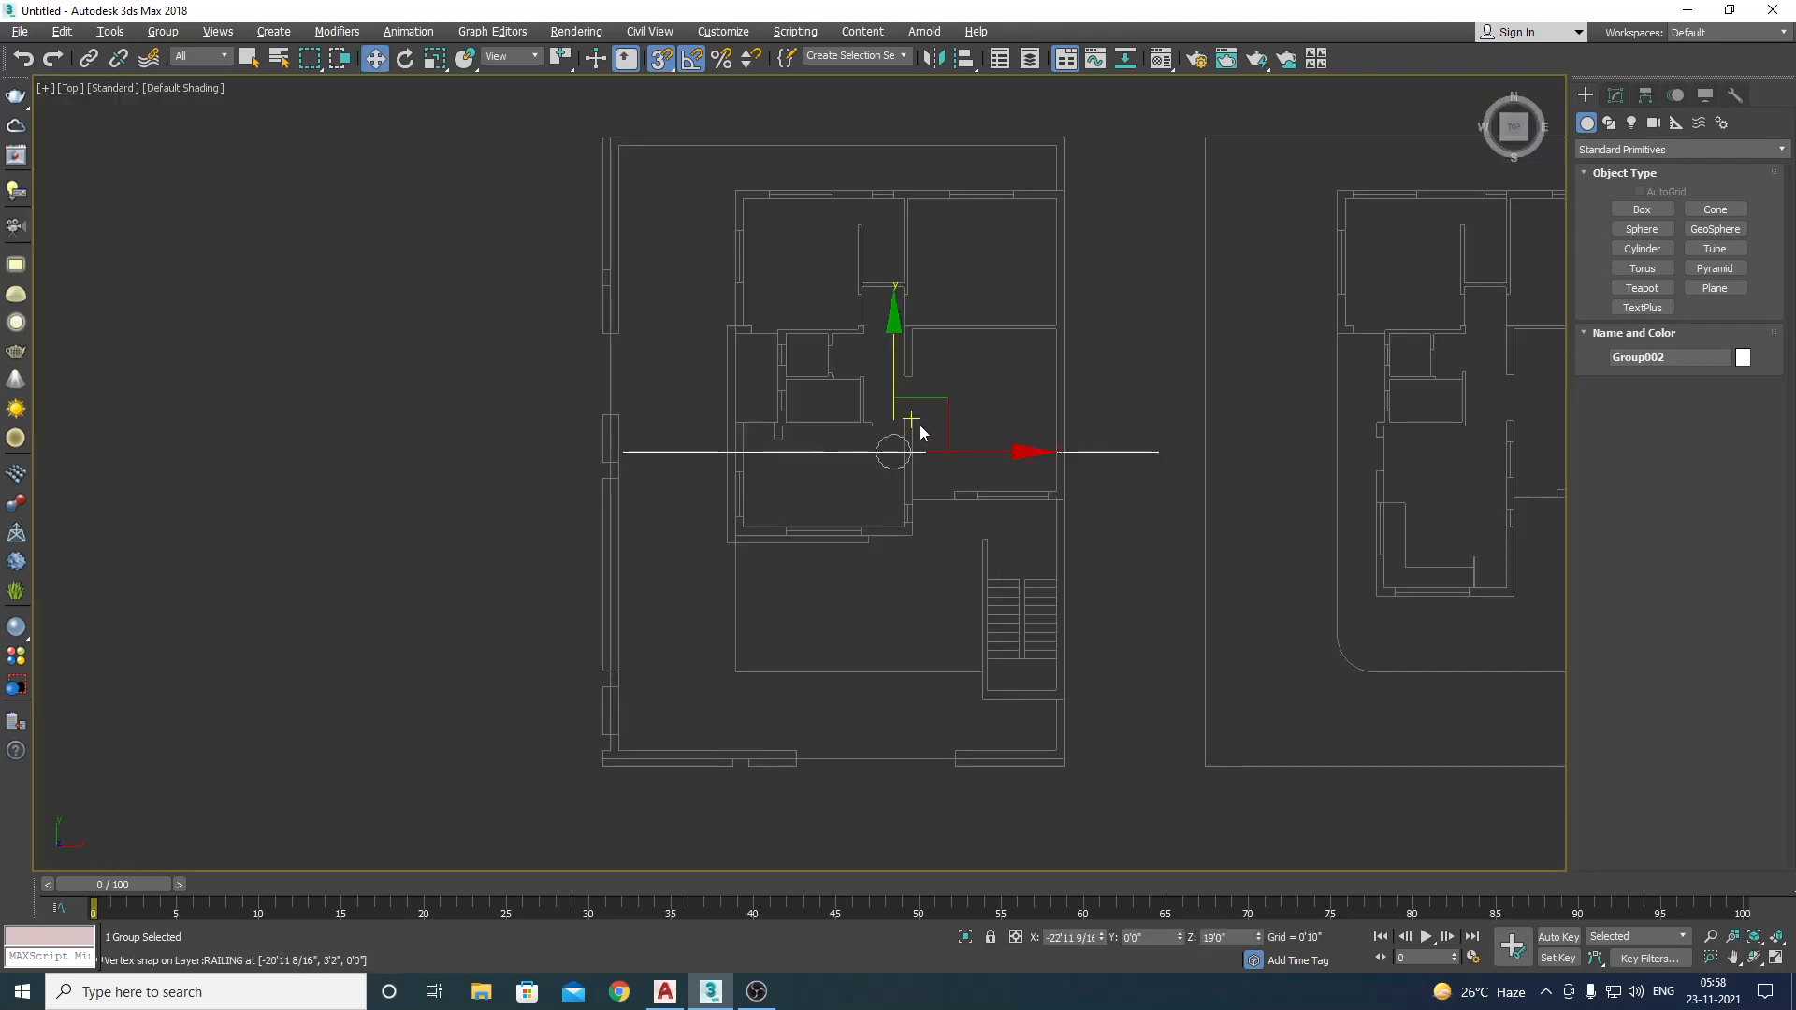
drag(893, 385, 1060, 774)
key(ctrl+r)
drag(812, 597, 768, 580)
Step: Change the front elevation group's object colour to grey and freeze the group
right_click(786, 549)
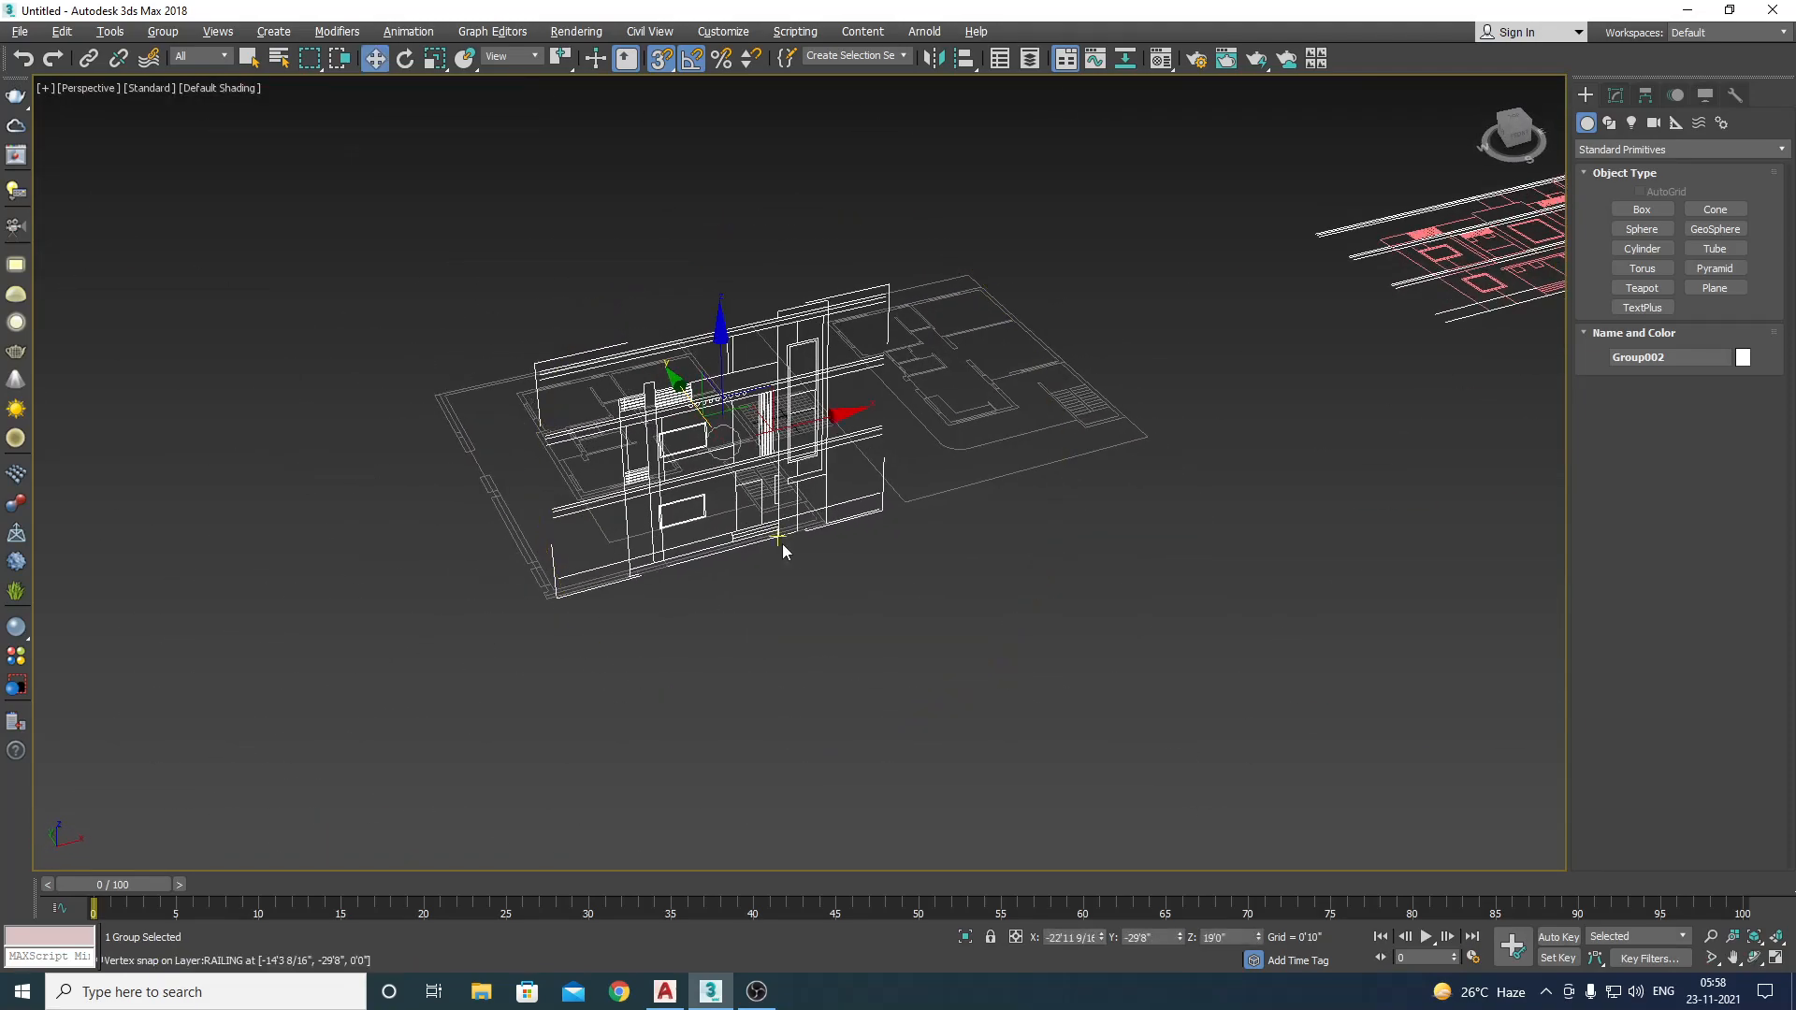
right_click(787, 533)
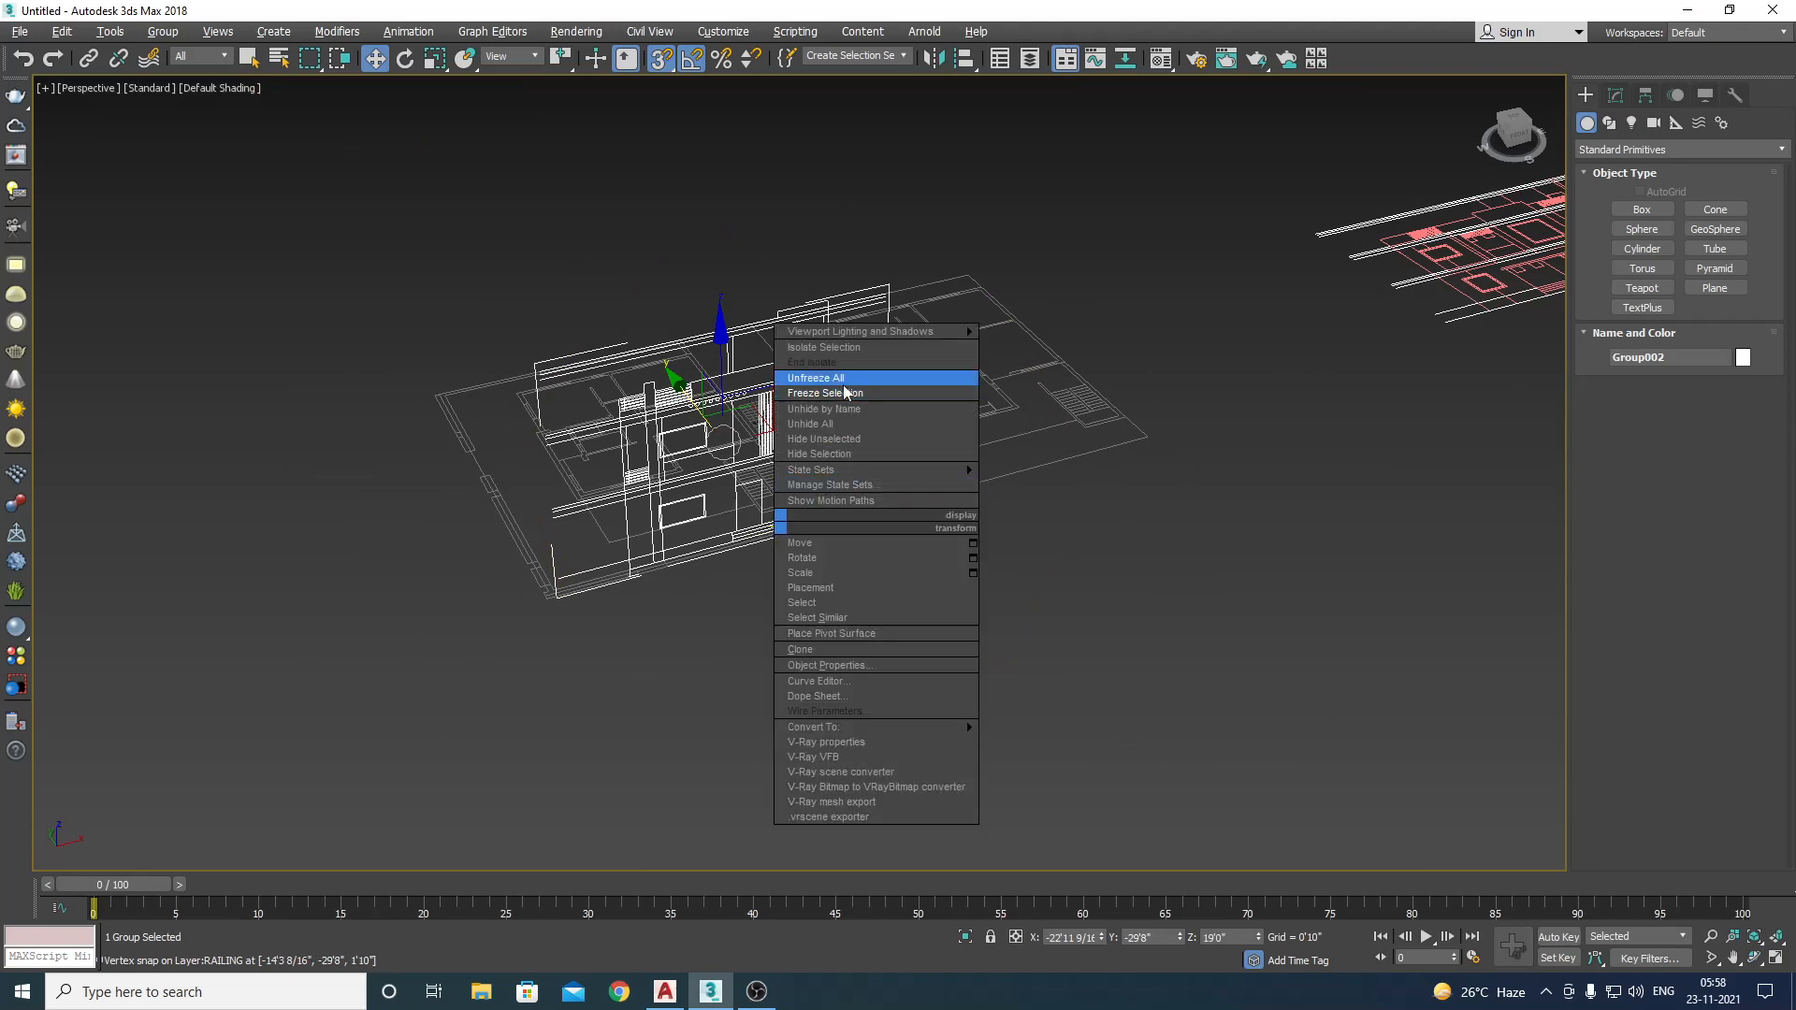
click(1622, 97)
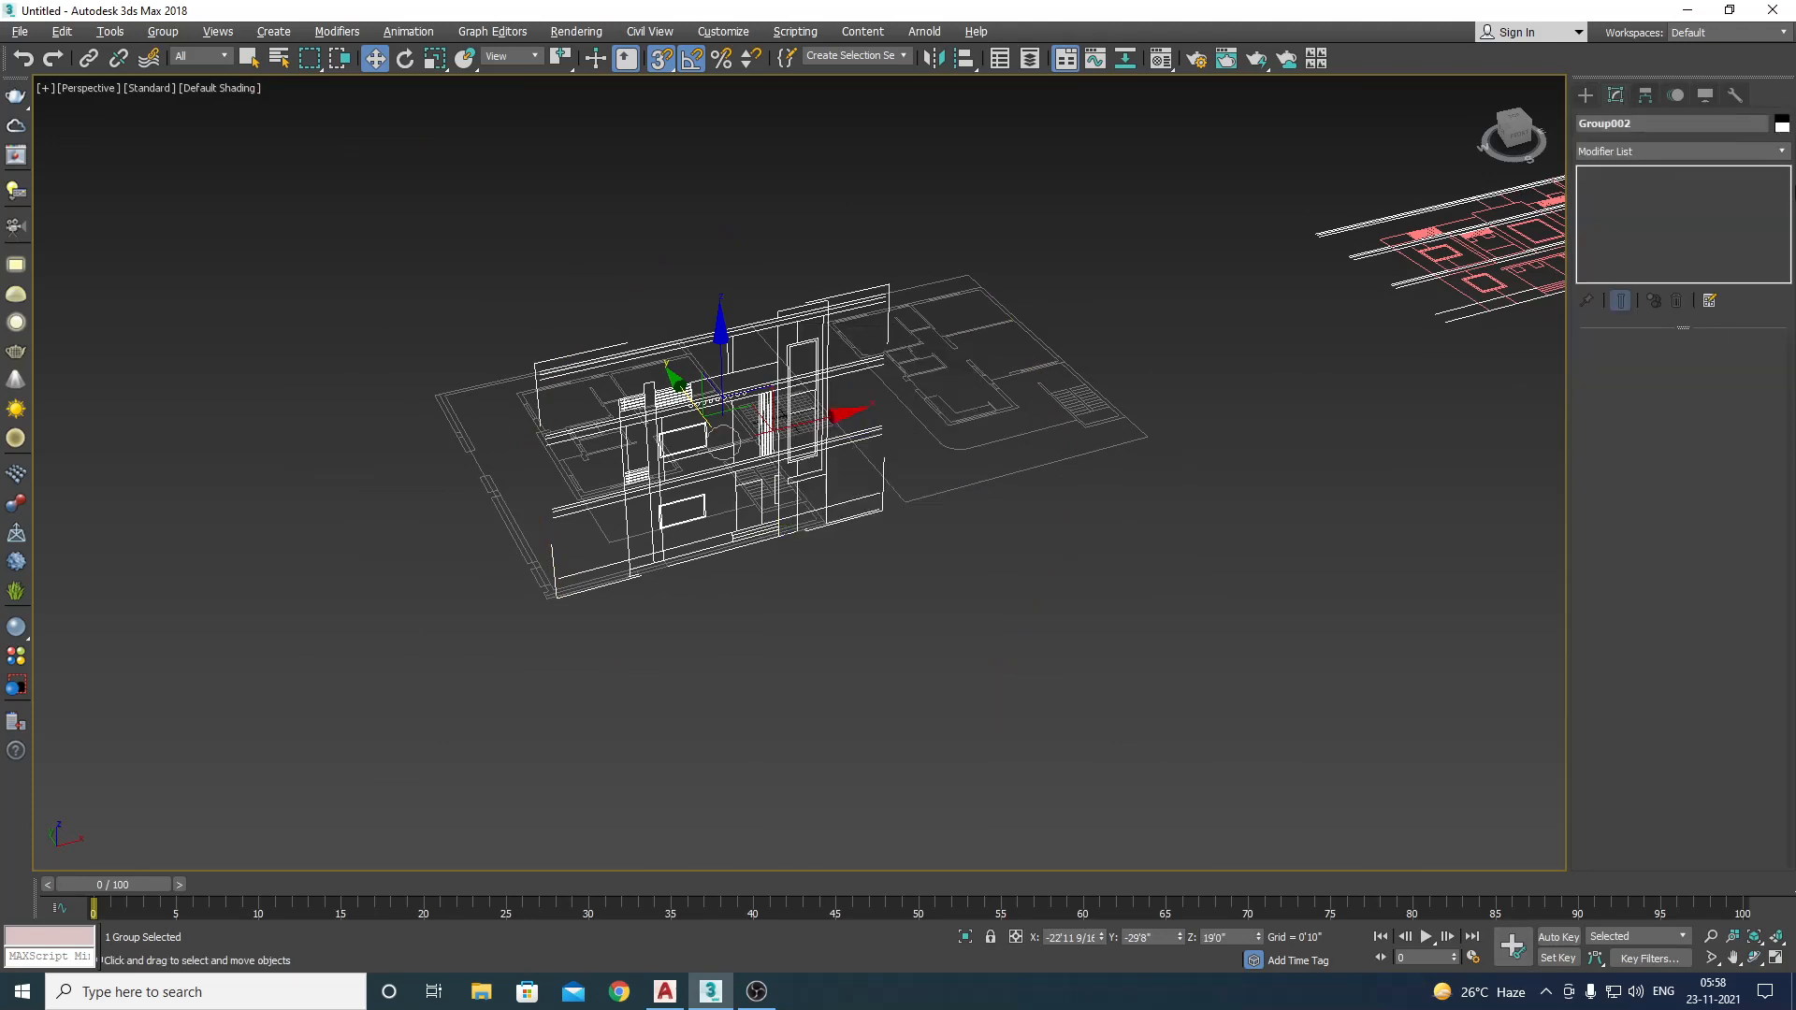
click(1782, 128)
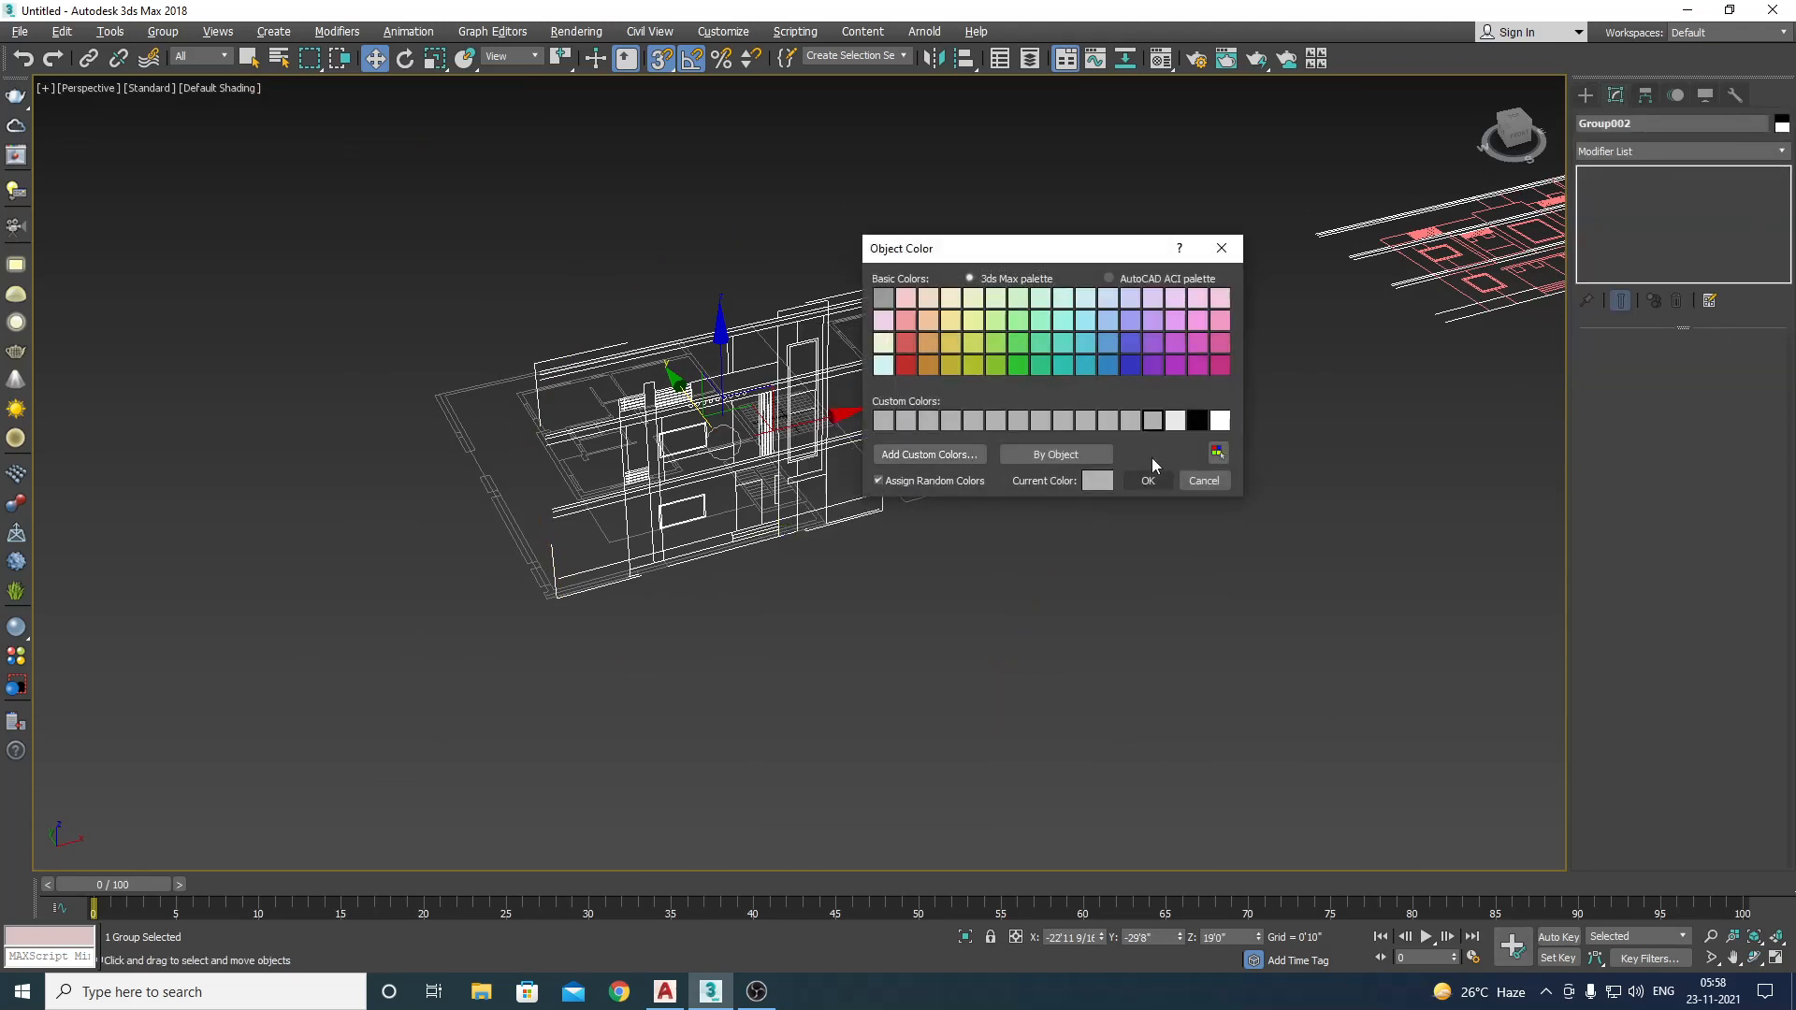
click(1148, 481)
right_click(728, 505)
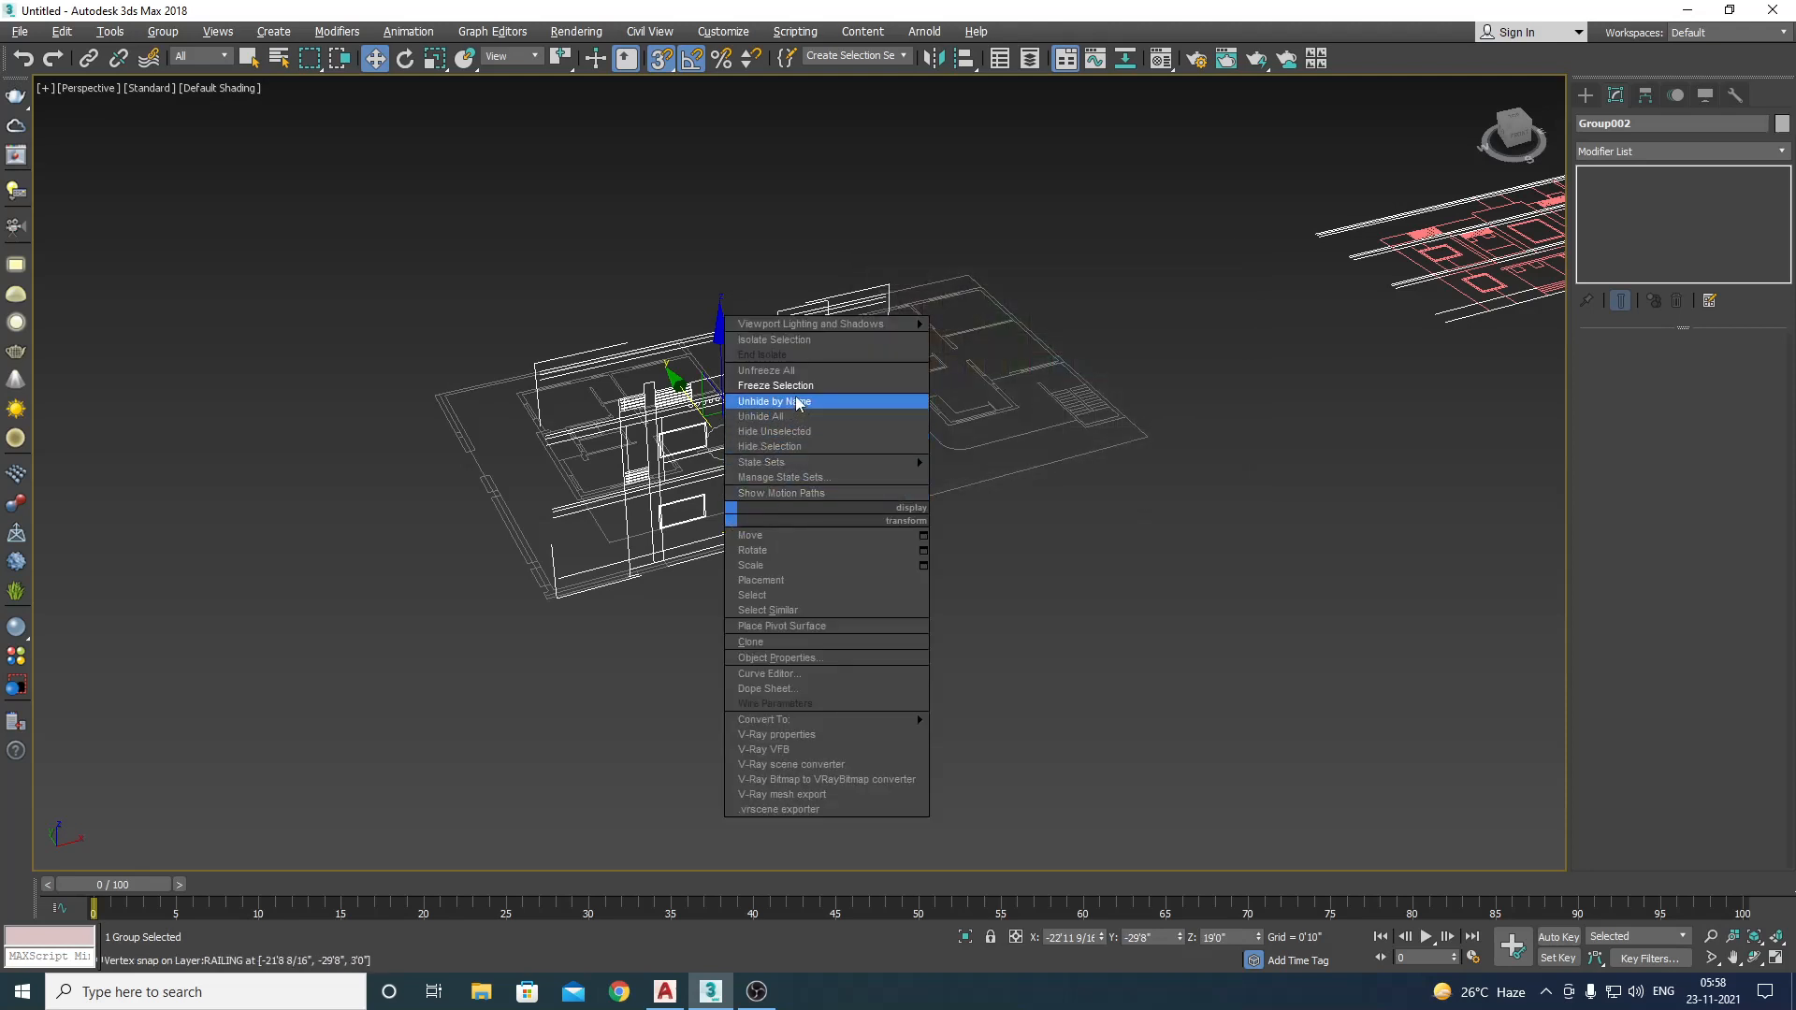
click(794, 394)
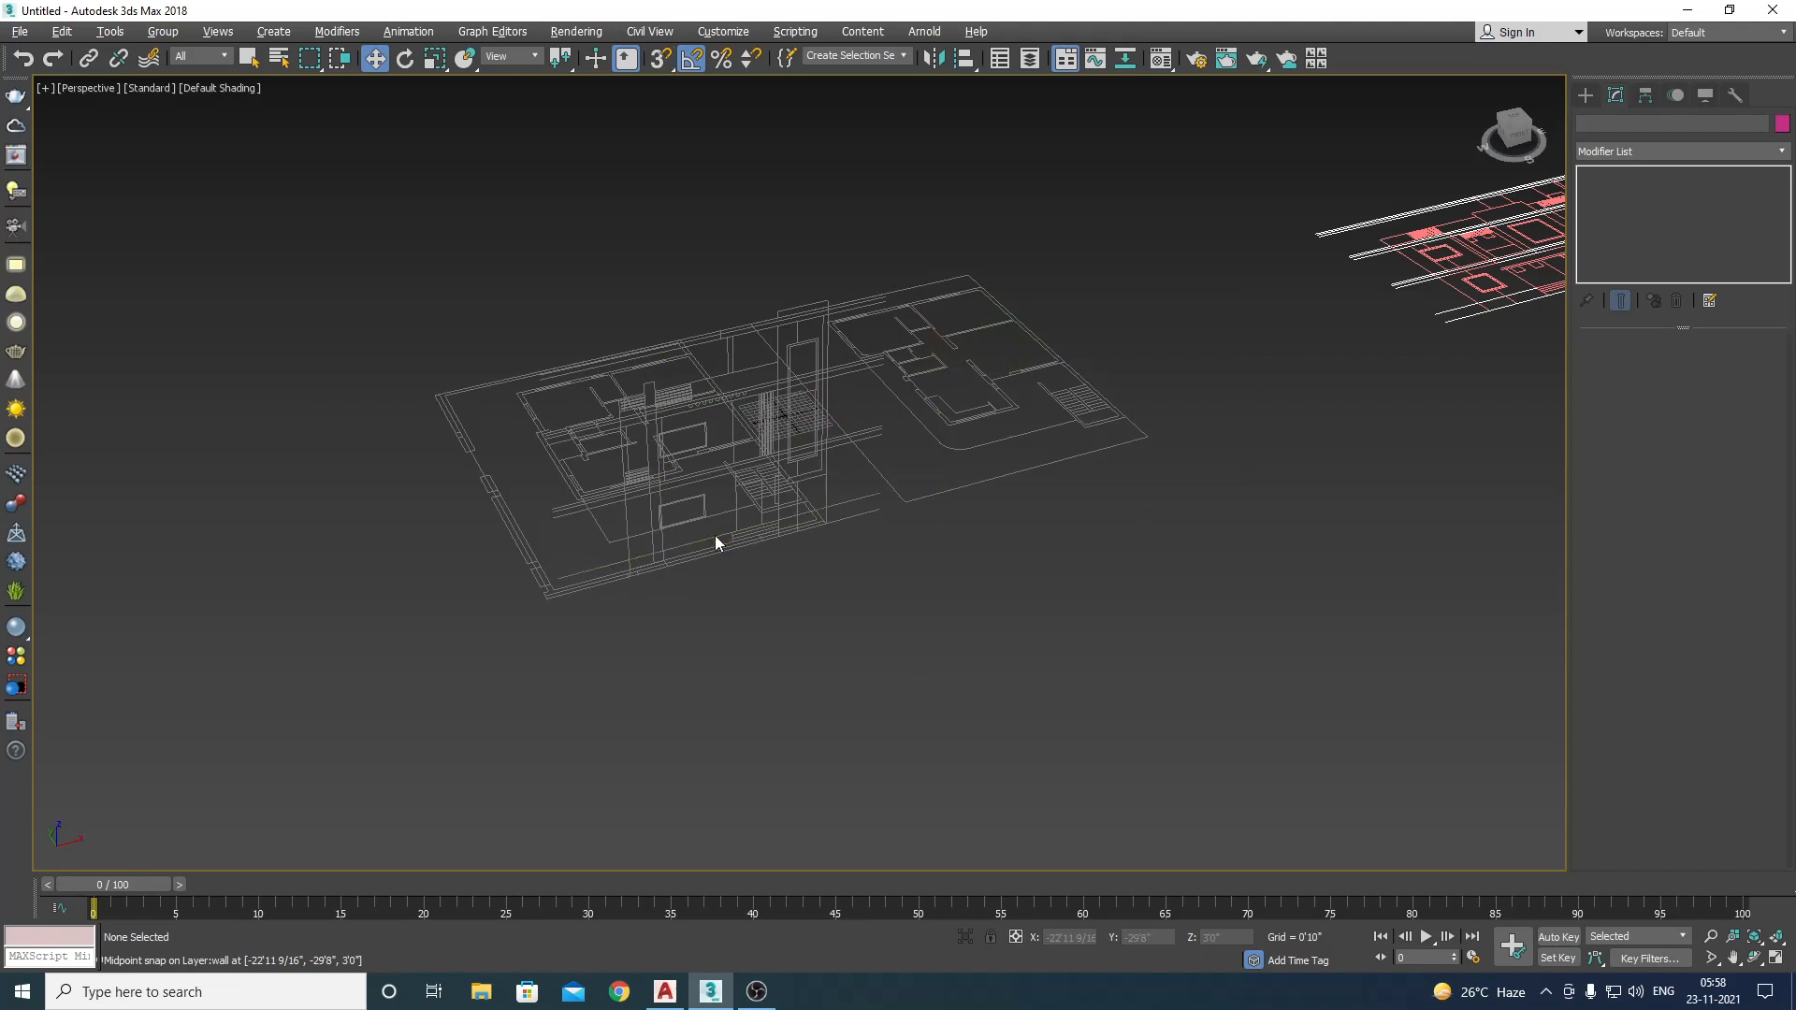
Step: In the Top view, select the left elevation group and move it to the opposite side of the floor plans
key(t)
scroll(715, 542, down, 2)
click(1088, 463)
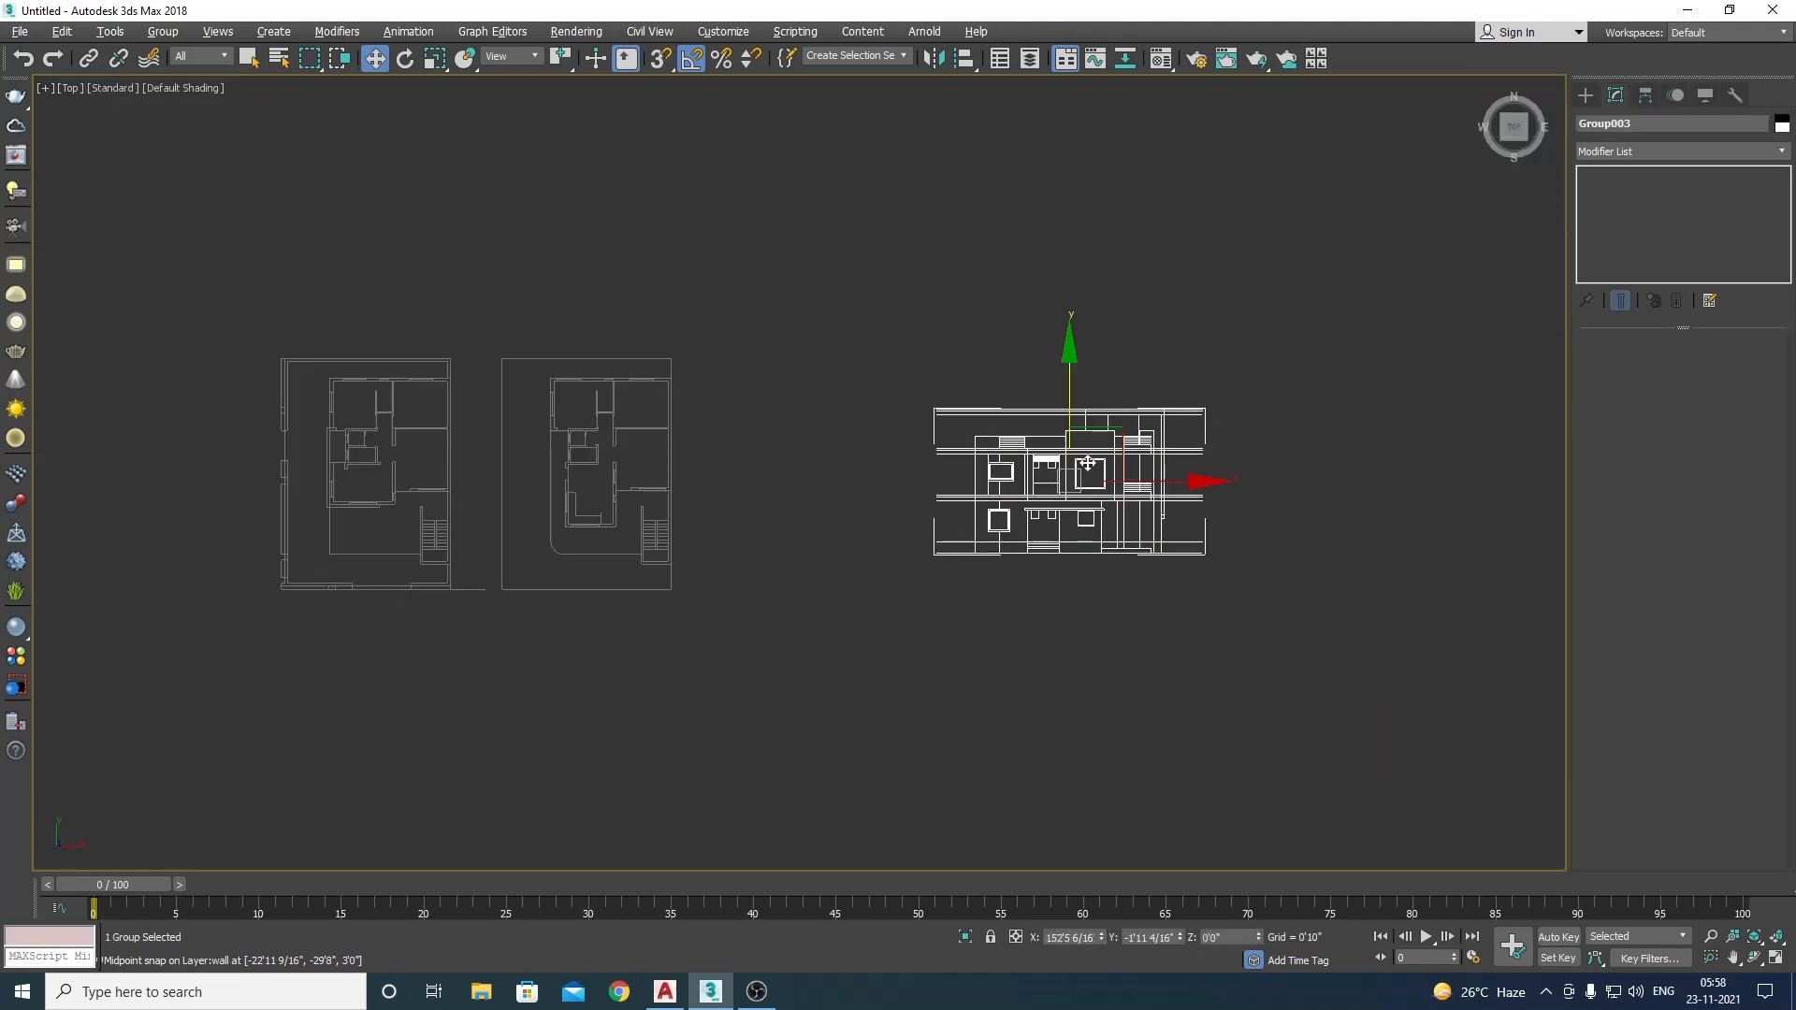
middle_drag(1088, 463, 1205, 483)
drag(1212, 475, 320, 566)
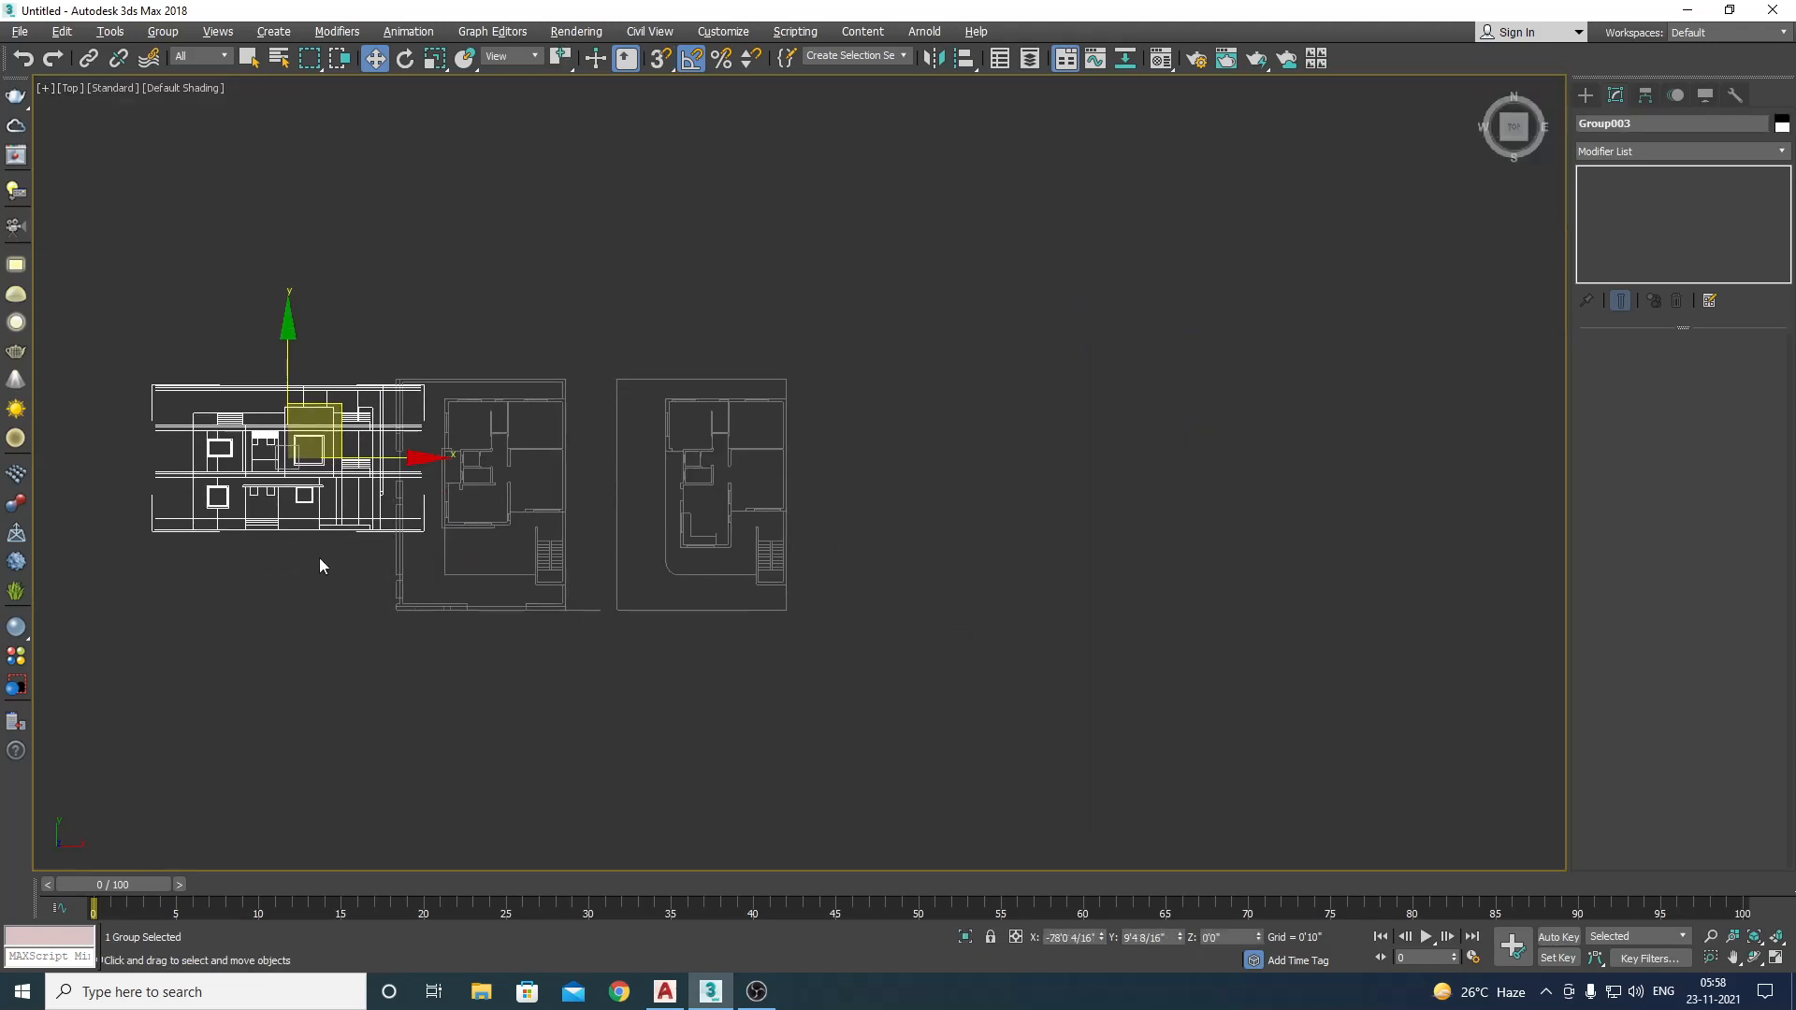
middle_drag(320, 565, 682, 553)
scroll(676, 434, up, 2)
Step: Move the left elevation group clear of the floor plan and rotate it 90 degrees clockwise about Z
drag(690, 424, 652, 420)
key(e)
key(w)
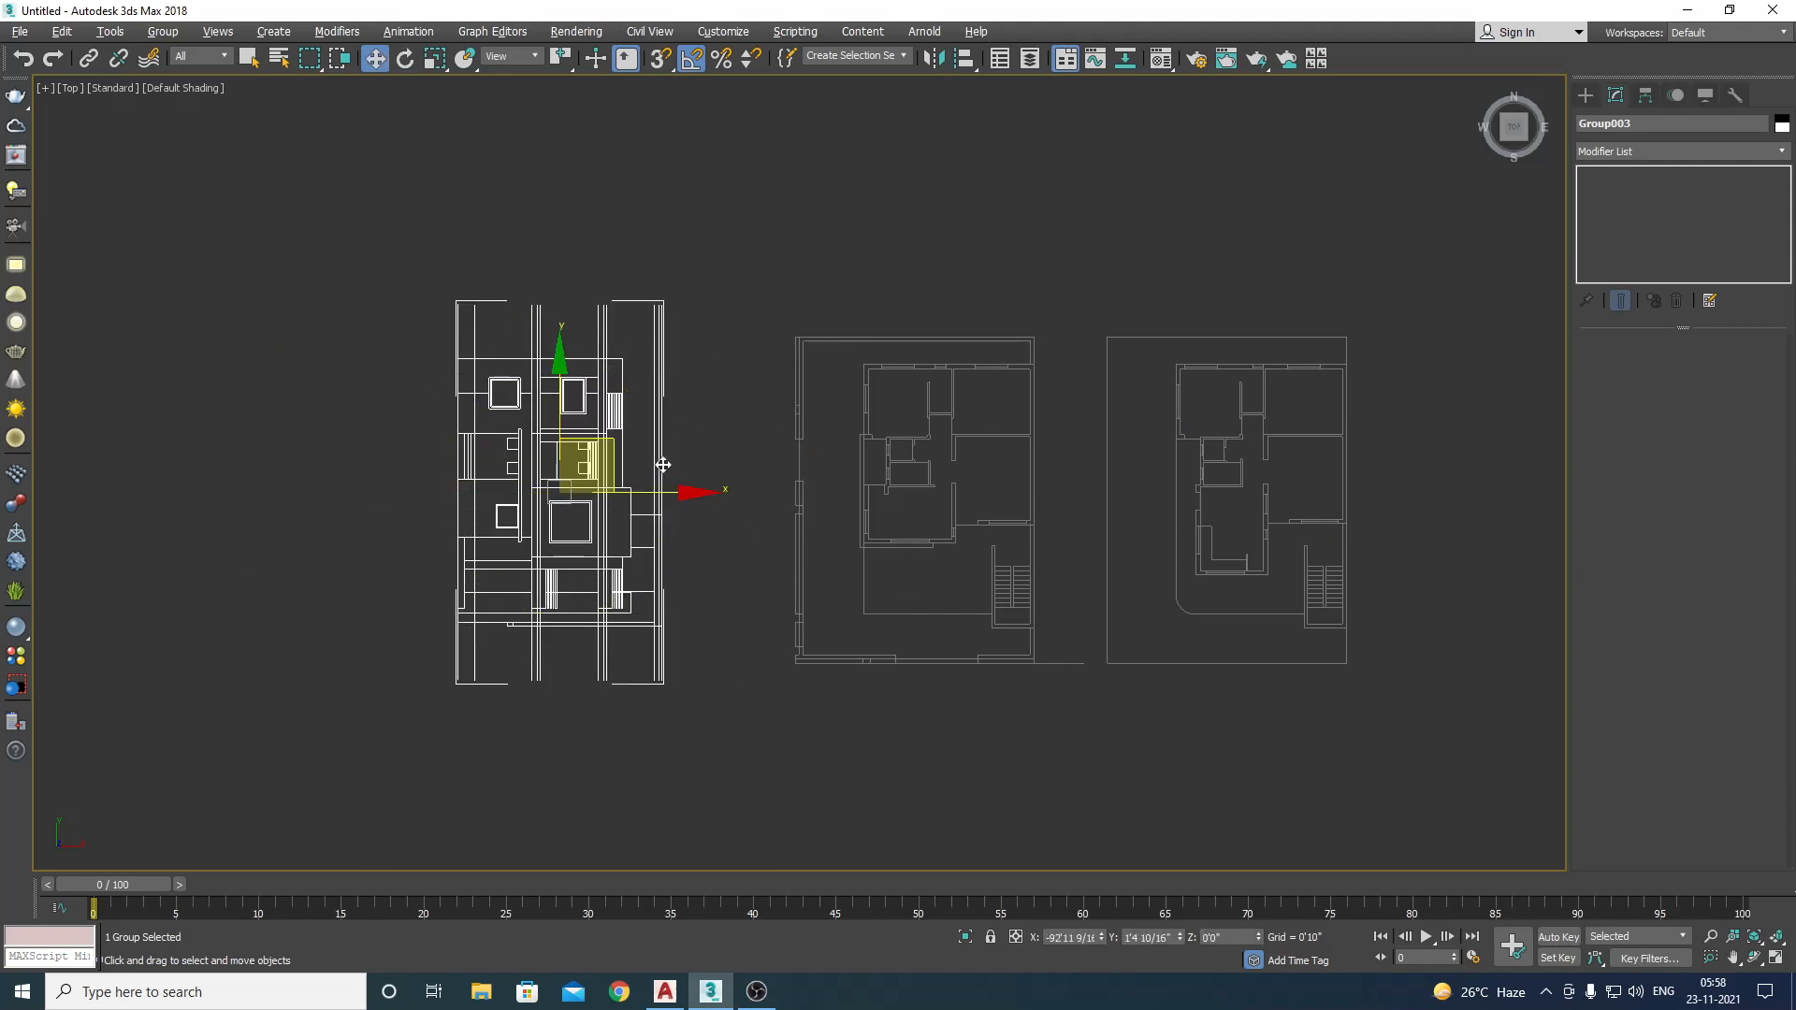
Step: Move the left elevation group over the floor plan and snap its upper window corner to the matching window opening in the plan
drag(612, 479, 968, 491)
scroll(845, 395, up, 5)
scroll(845, 396, up, 6)
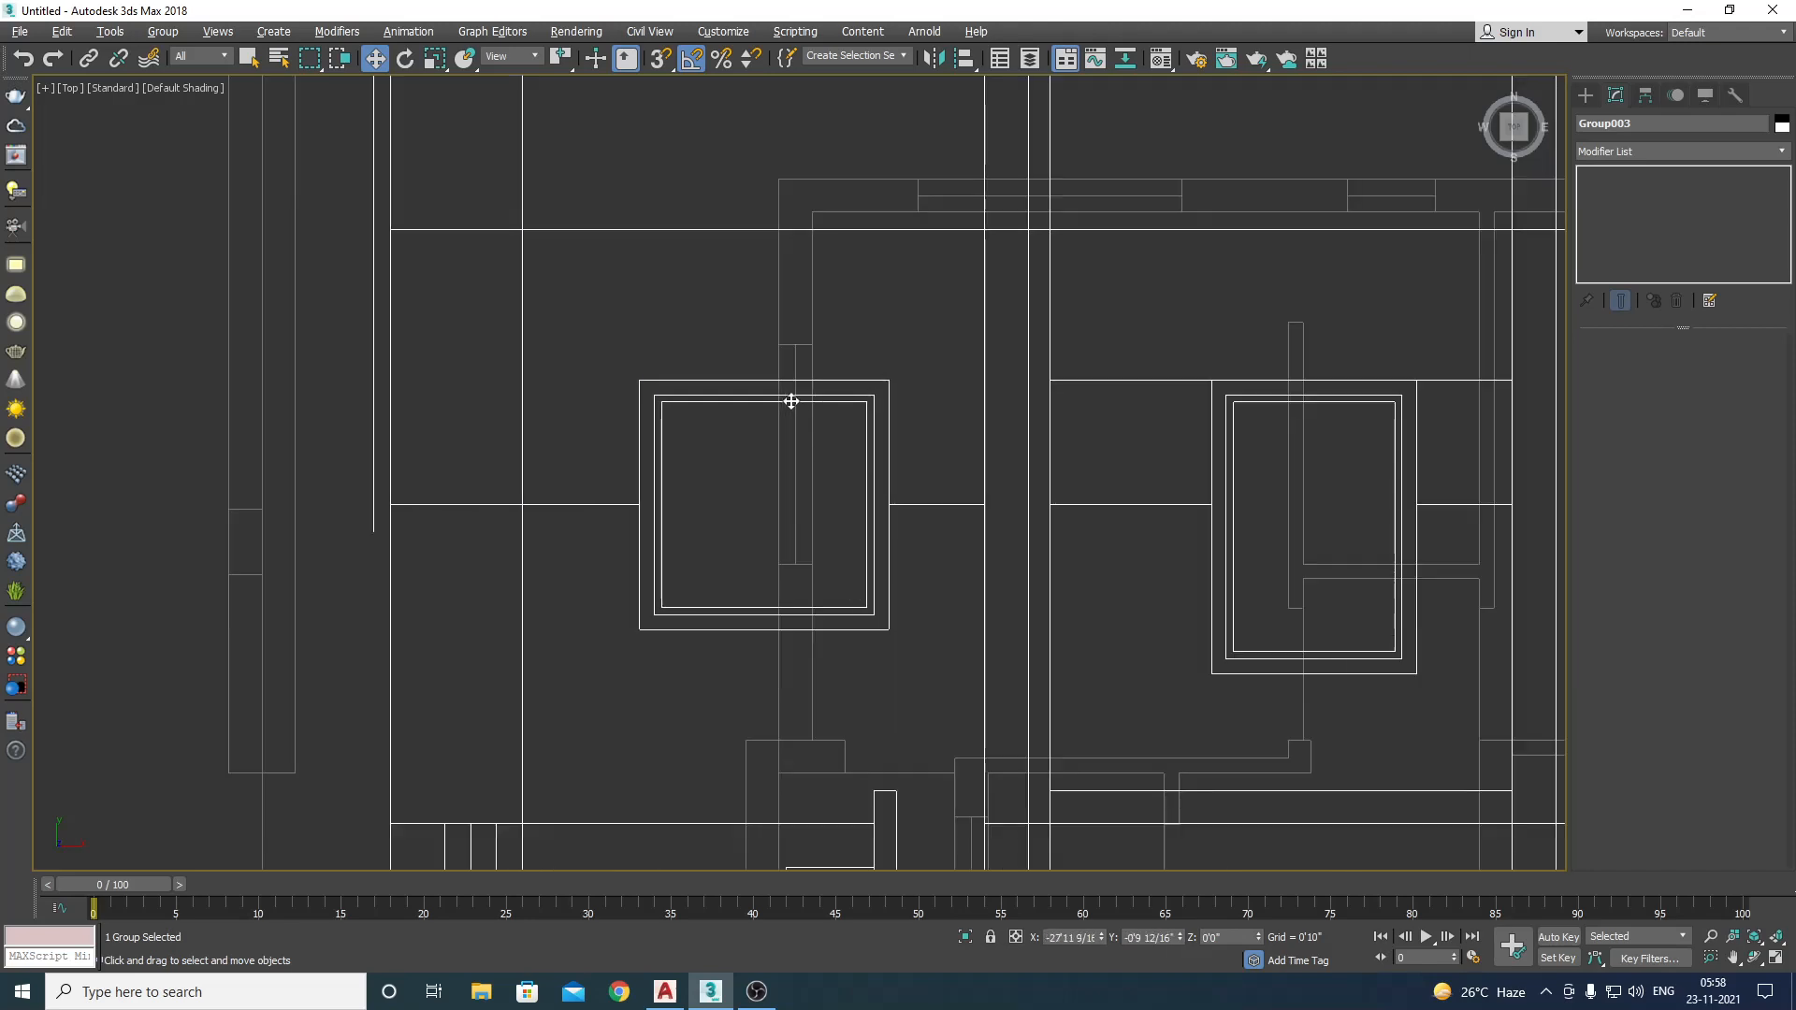
key(s)
drag(624, 392, 784, 314)
scroll(796, 335, down, 8)
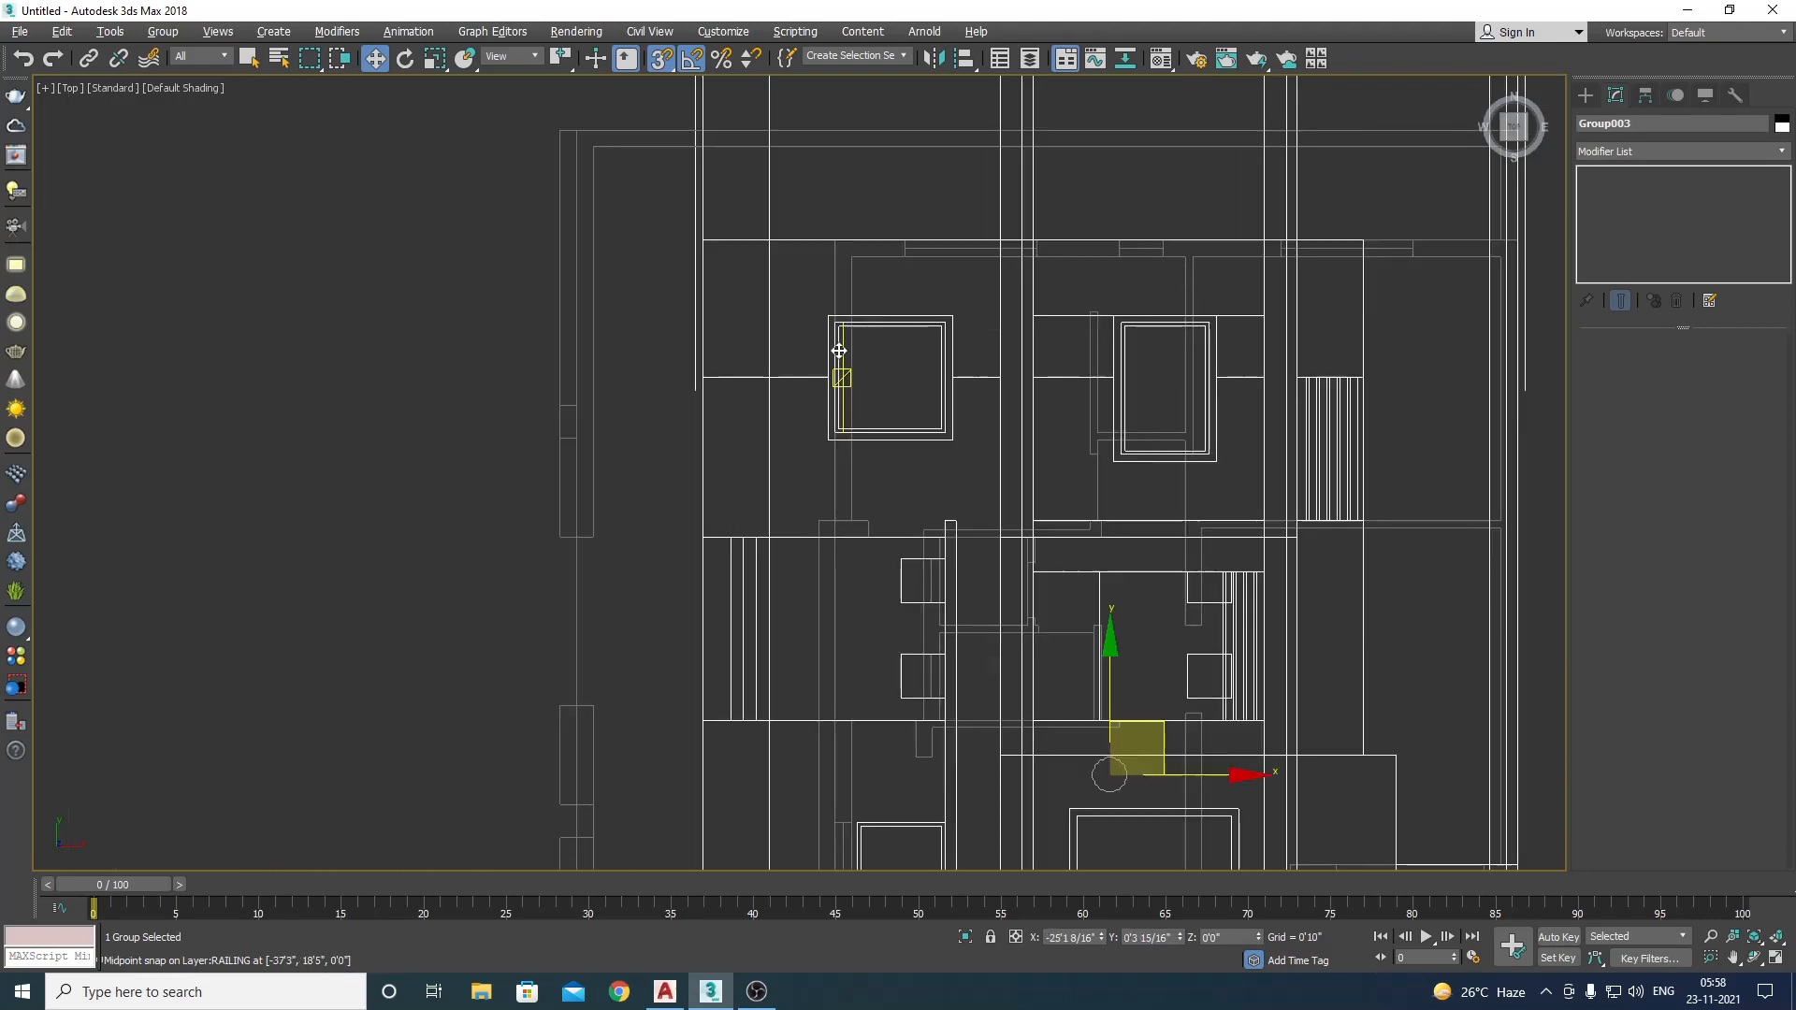
Step: Rotate the left elevation group 90 degrees about Y to stand it upright and frame it in the Left view
key(e)
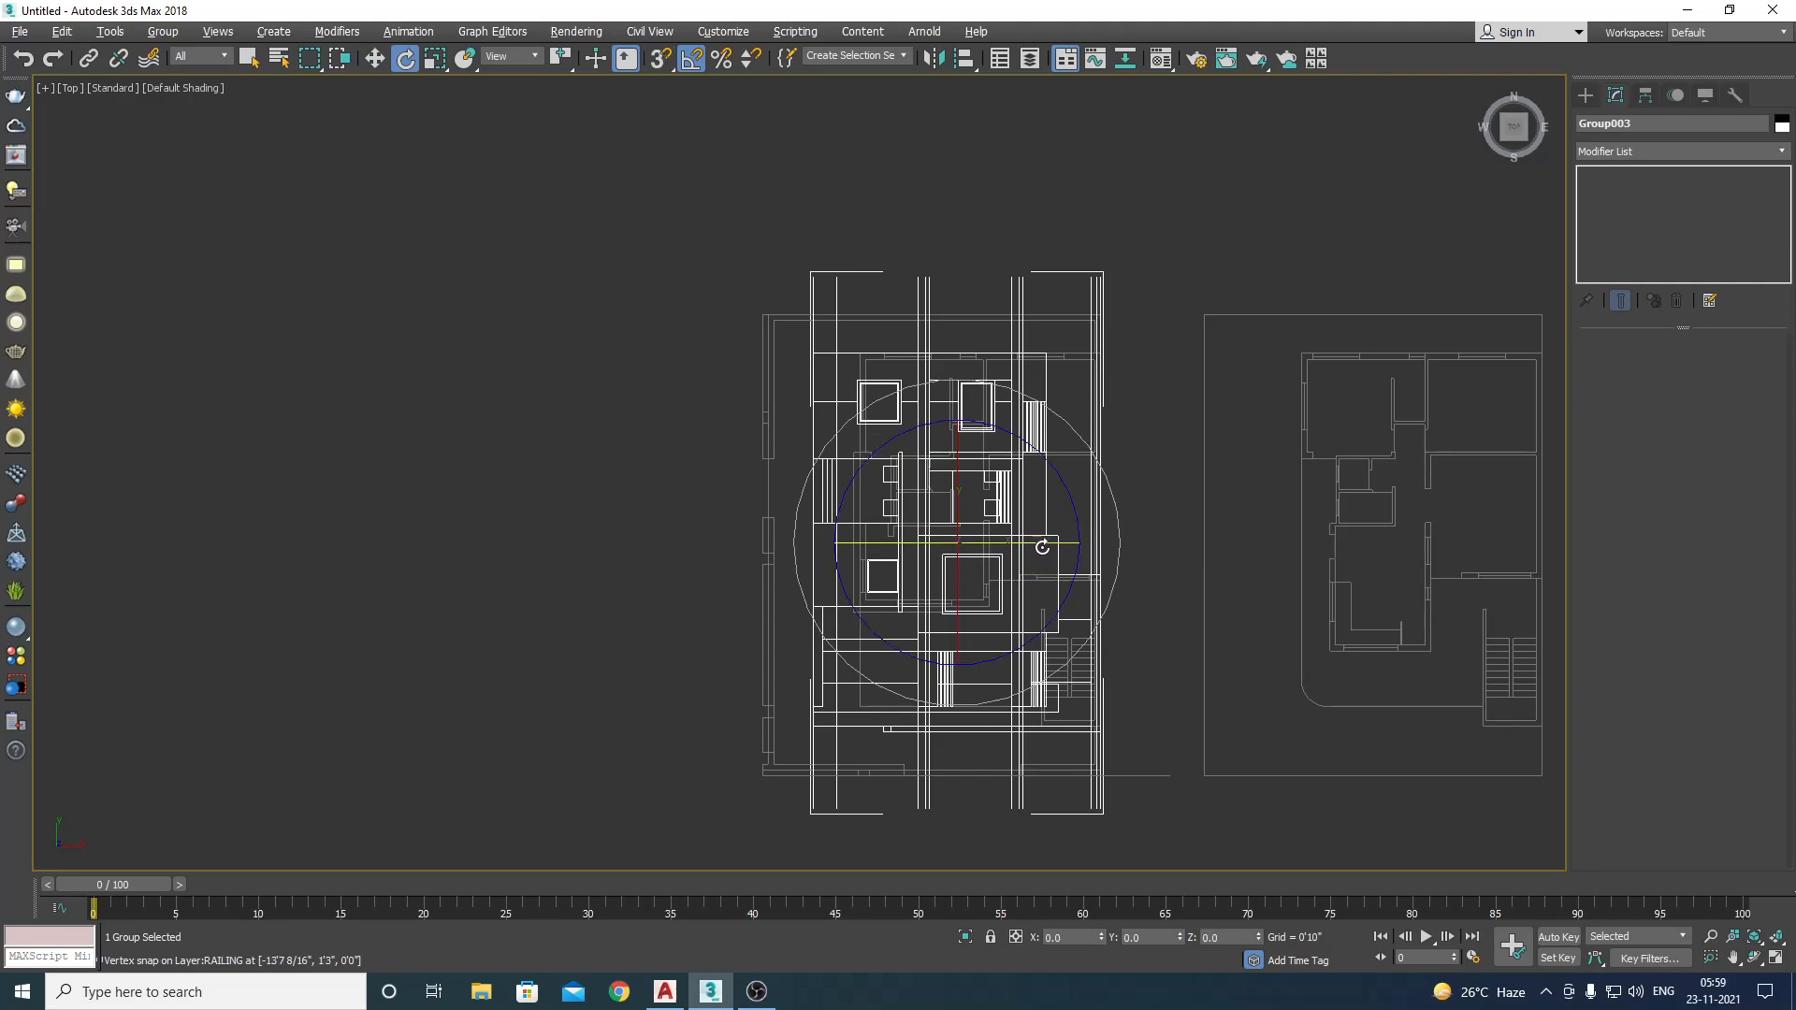
drag(1042, 548, 1042, 550)
key(l)
scroll(1042, 565, down, 5)
key(z)
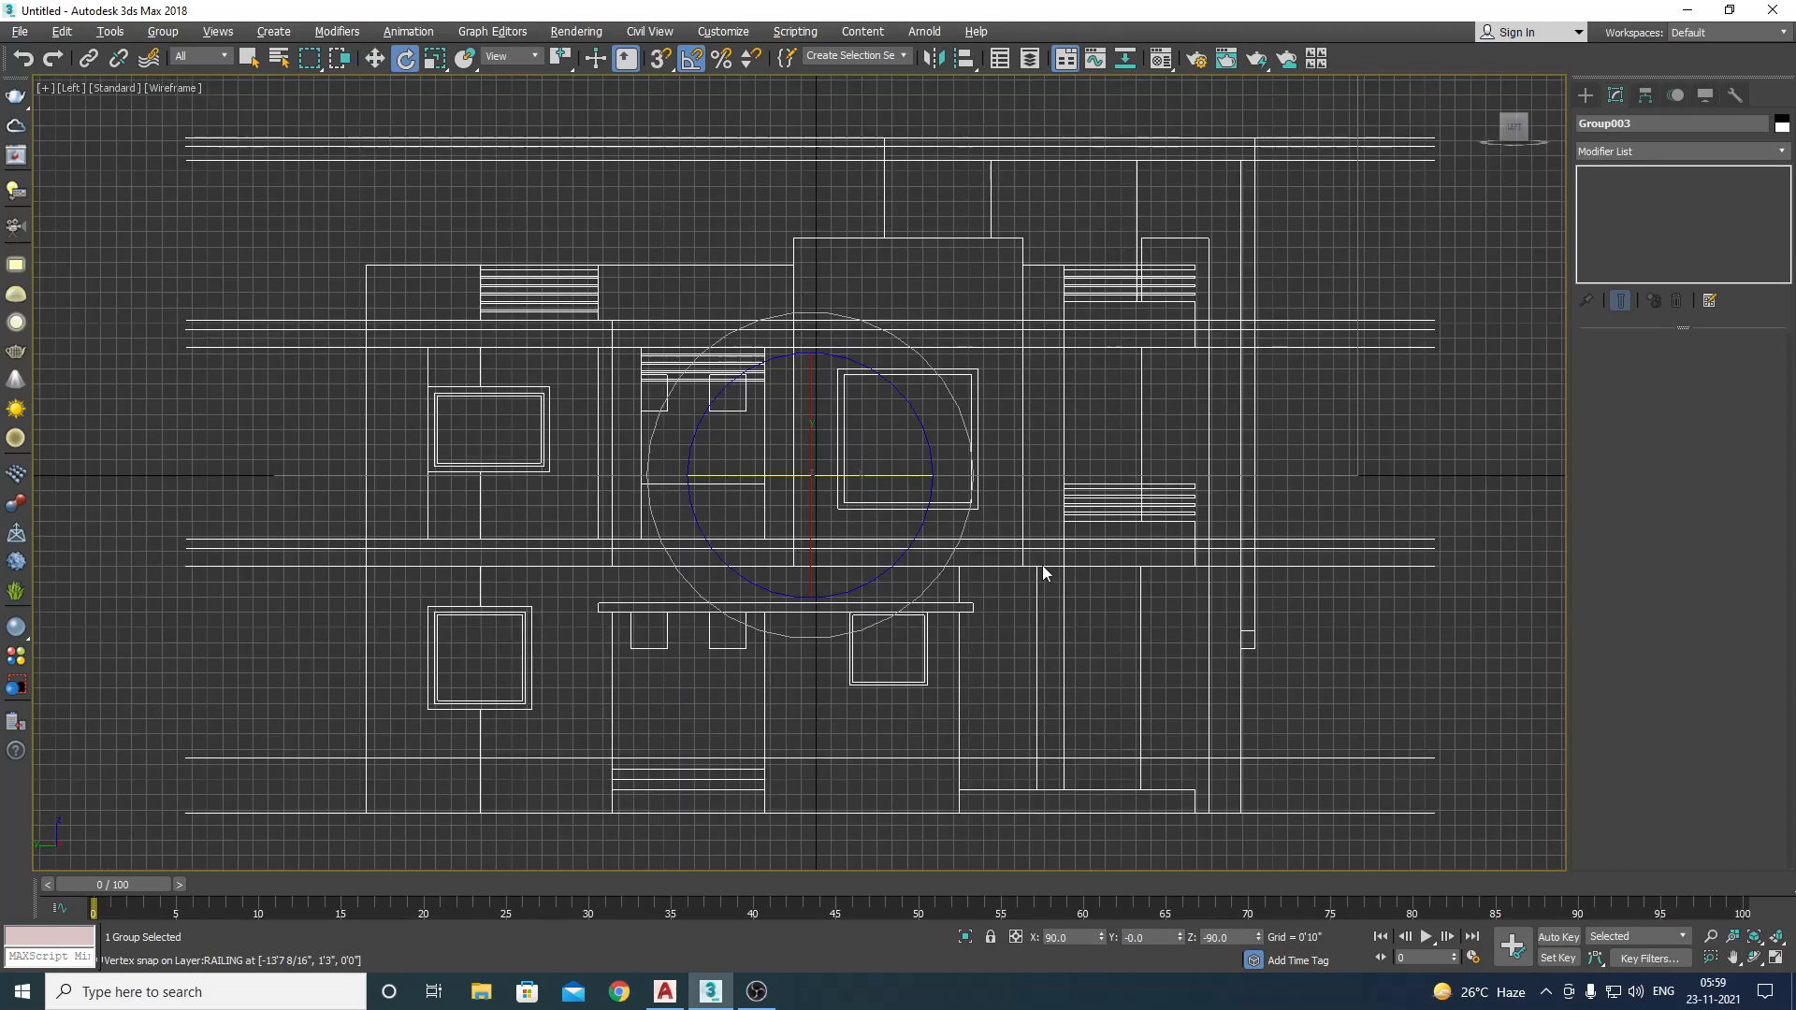
Step: In the Left view, raise the left elevation group and snap its base line vertically to the floor plan's level
scroll(1043, 565, down, 6)
key(w)
drag(1096, 672, 1096, 553)
key(g)
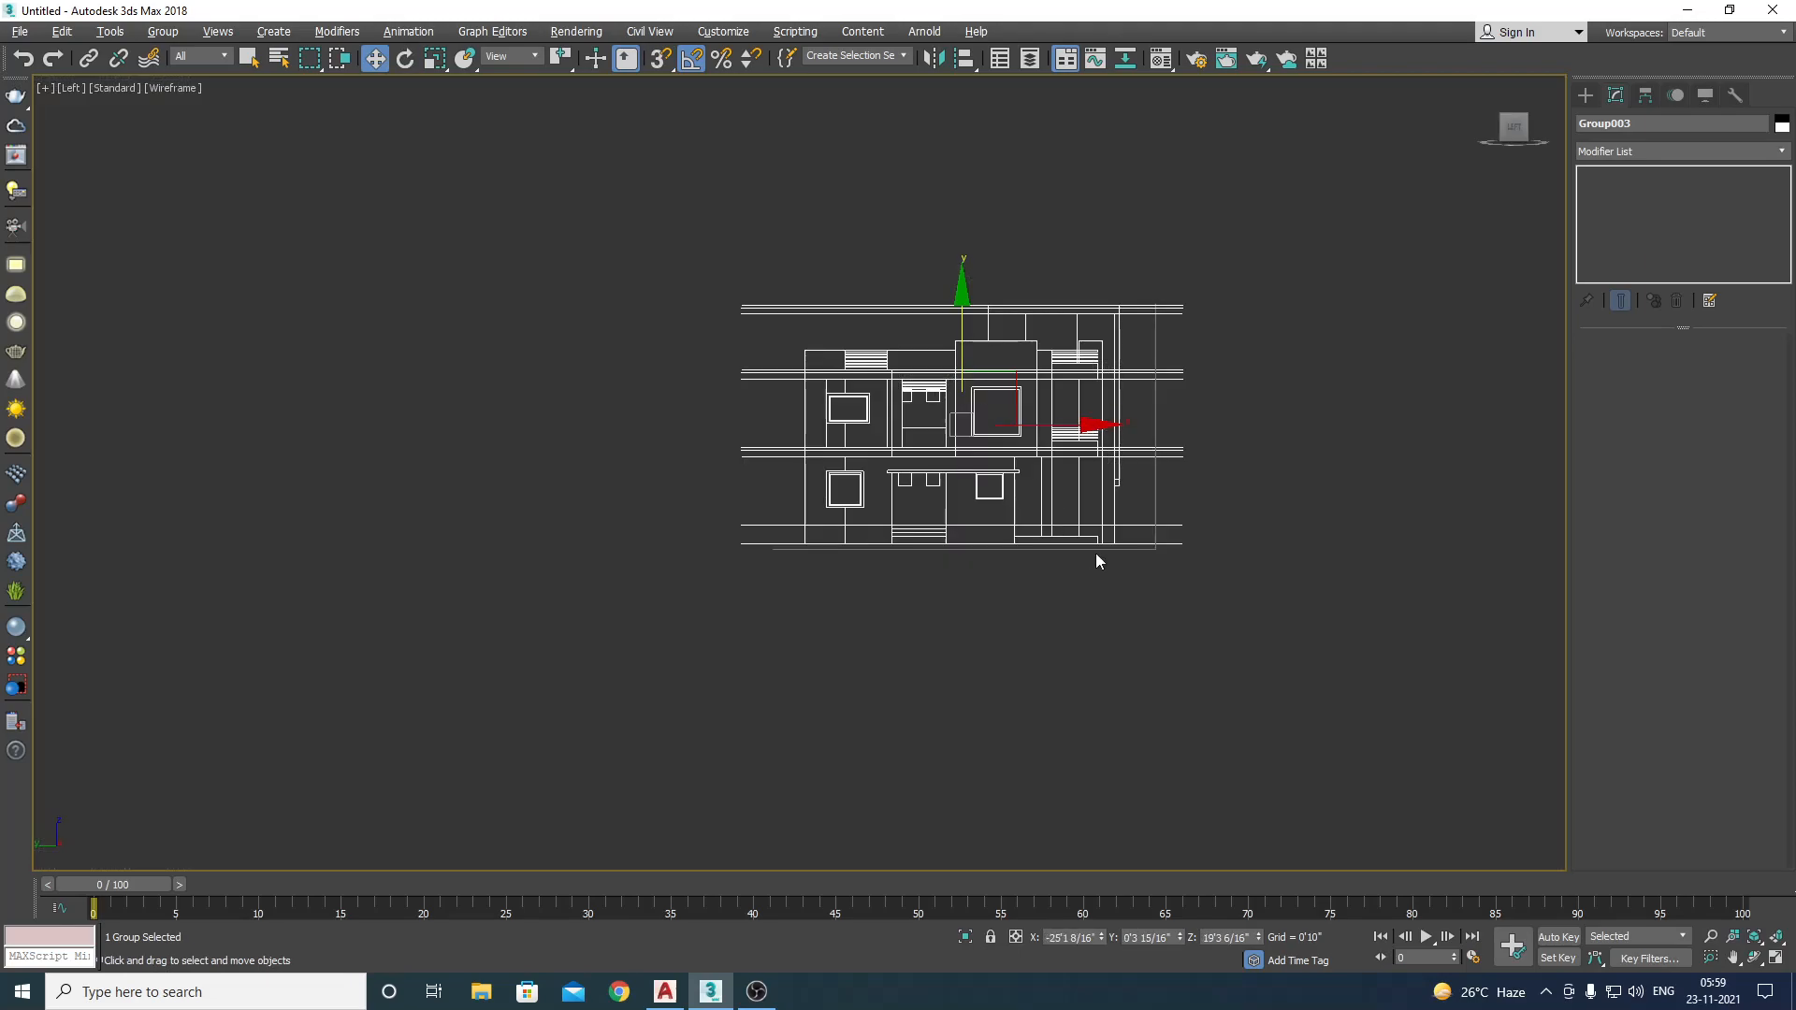
scroll(1099, 550, up, 5)
scroll(1114, 545, up, 2)
key(s)
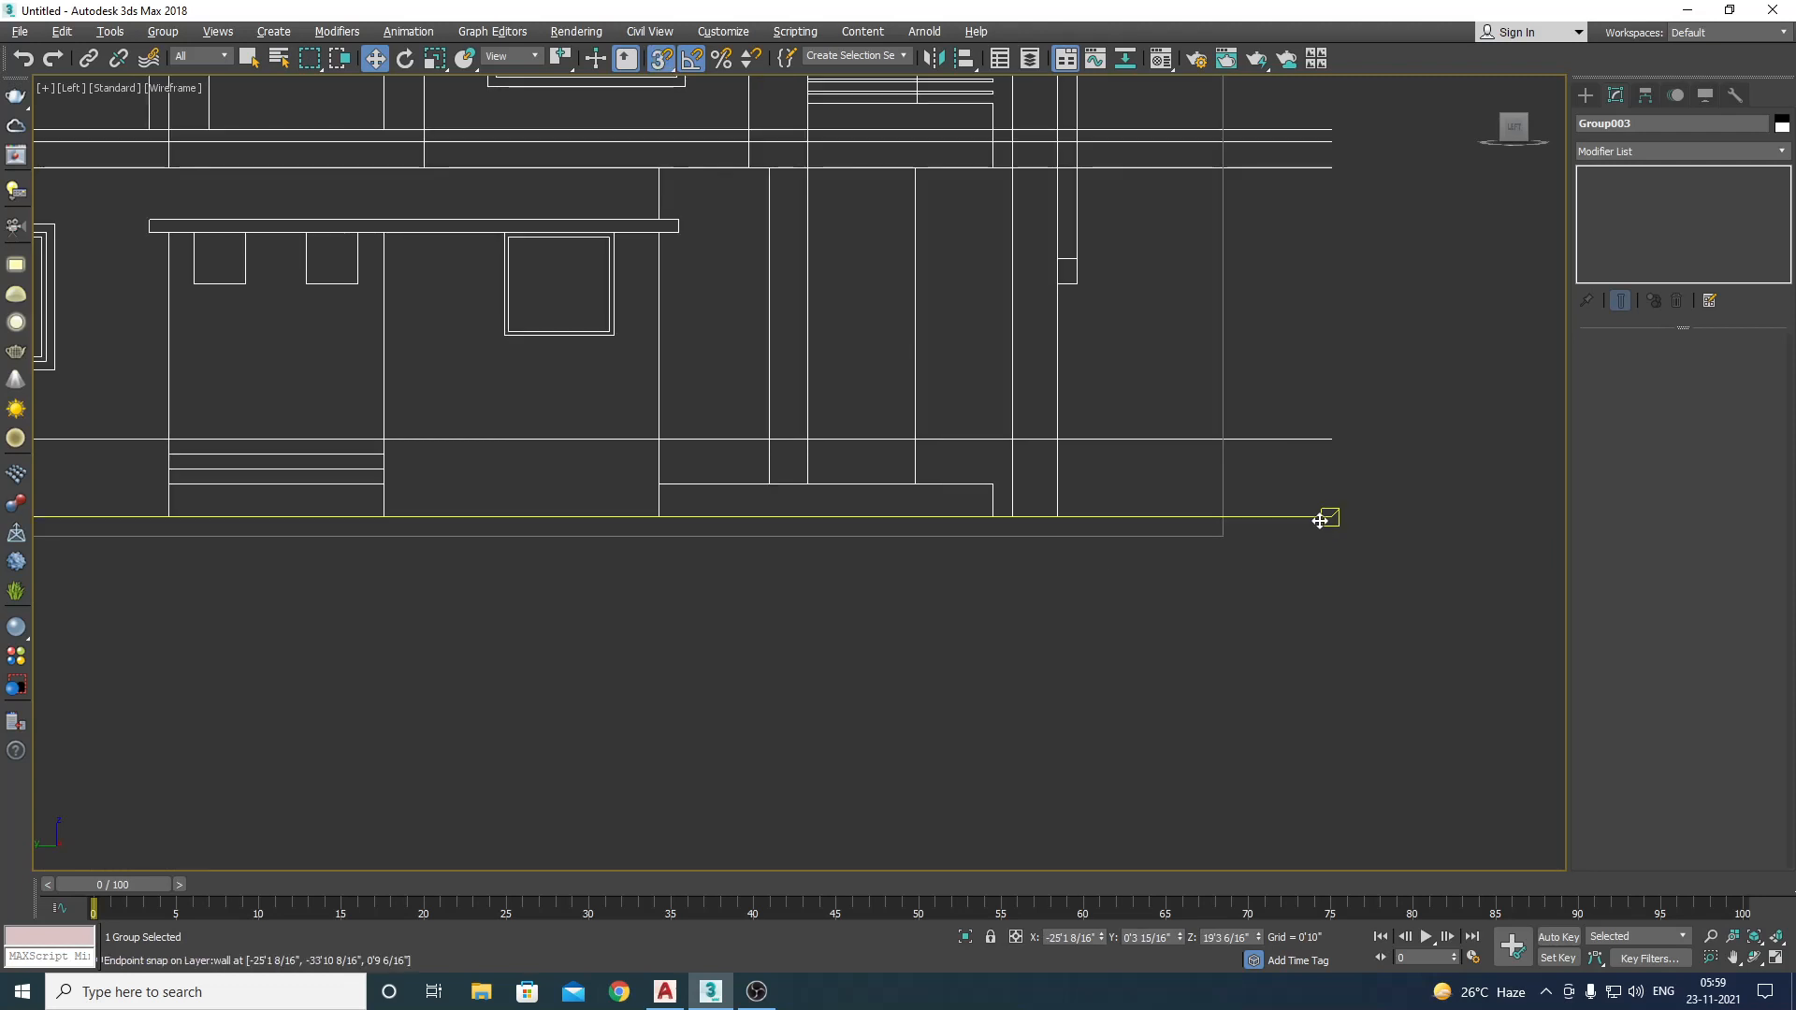
drag(1320, 520, 1230, 541)
scroll(754, 593, down, 8)
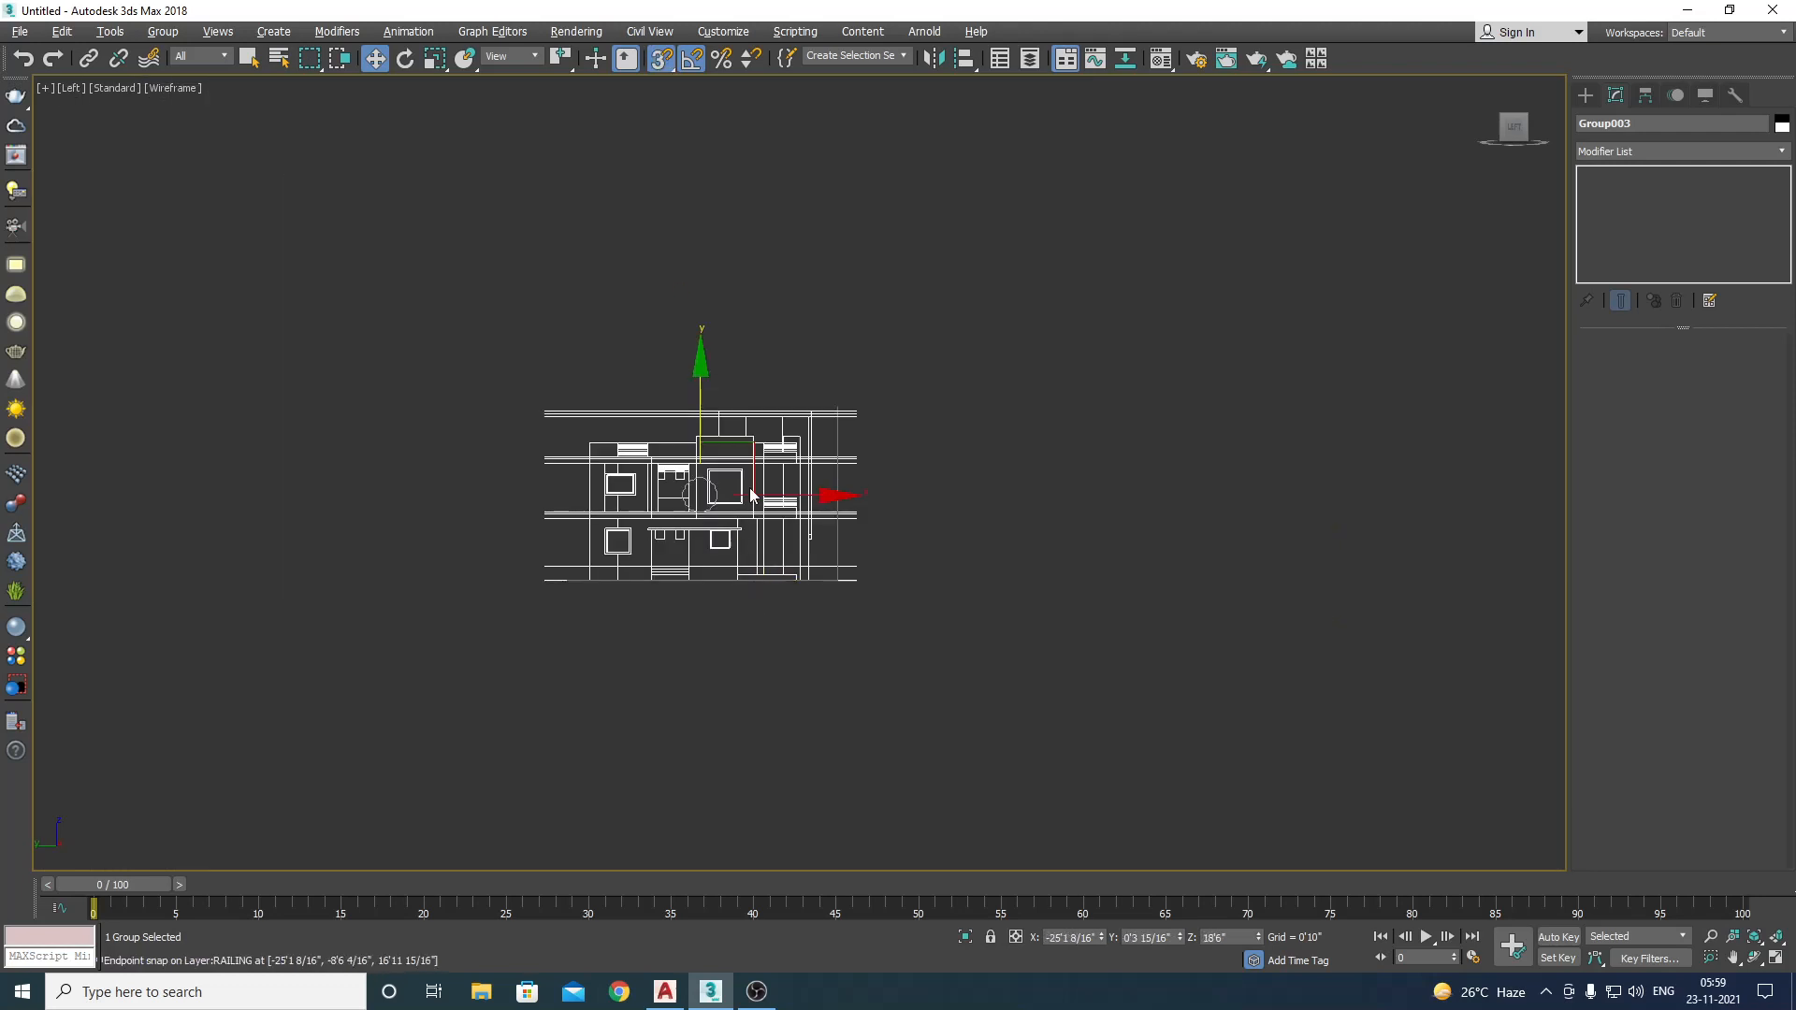
scroll(754, 494, up, 4)
scroll(776, 491, down, 4)
Step: In the Top view, move the left elevation group along X to the floor plan's outer side boundary and check it in perspective
key(p)
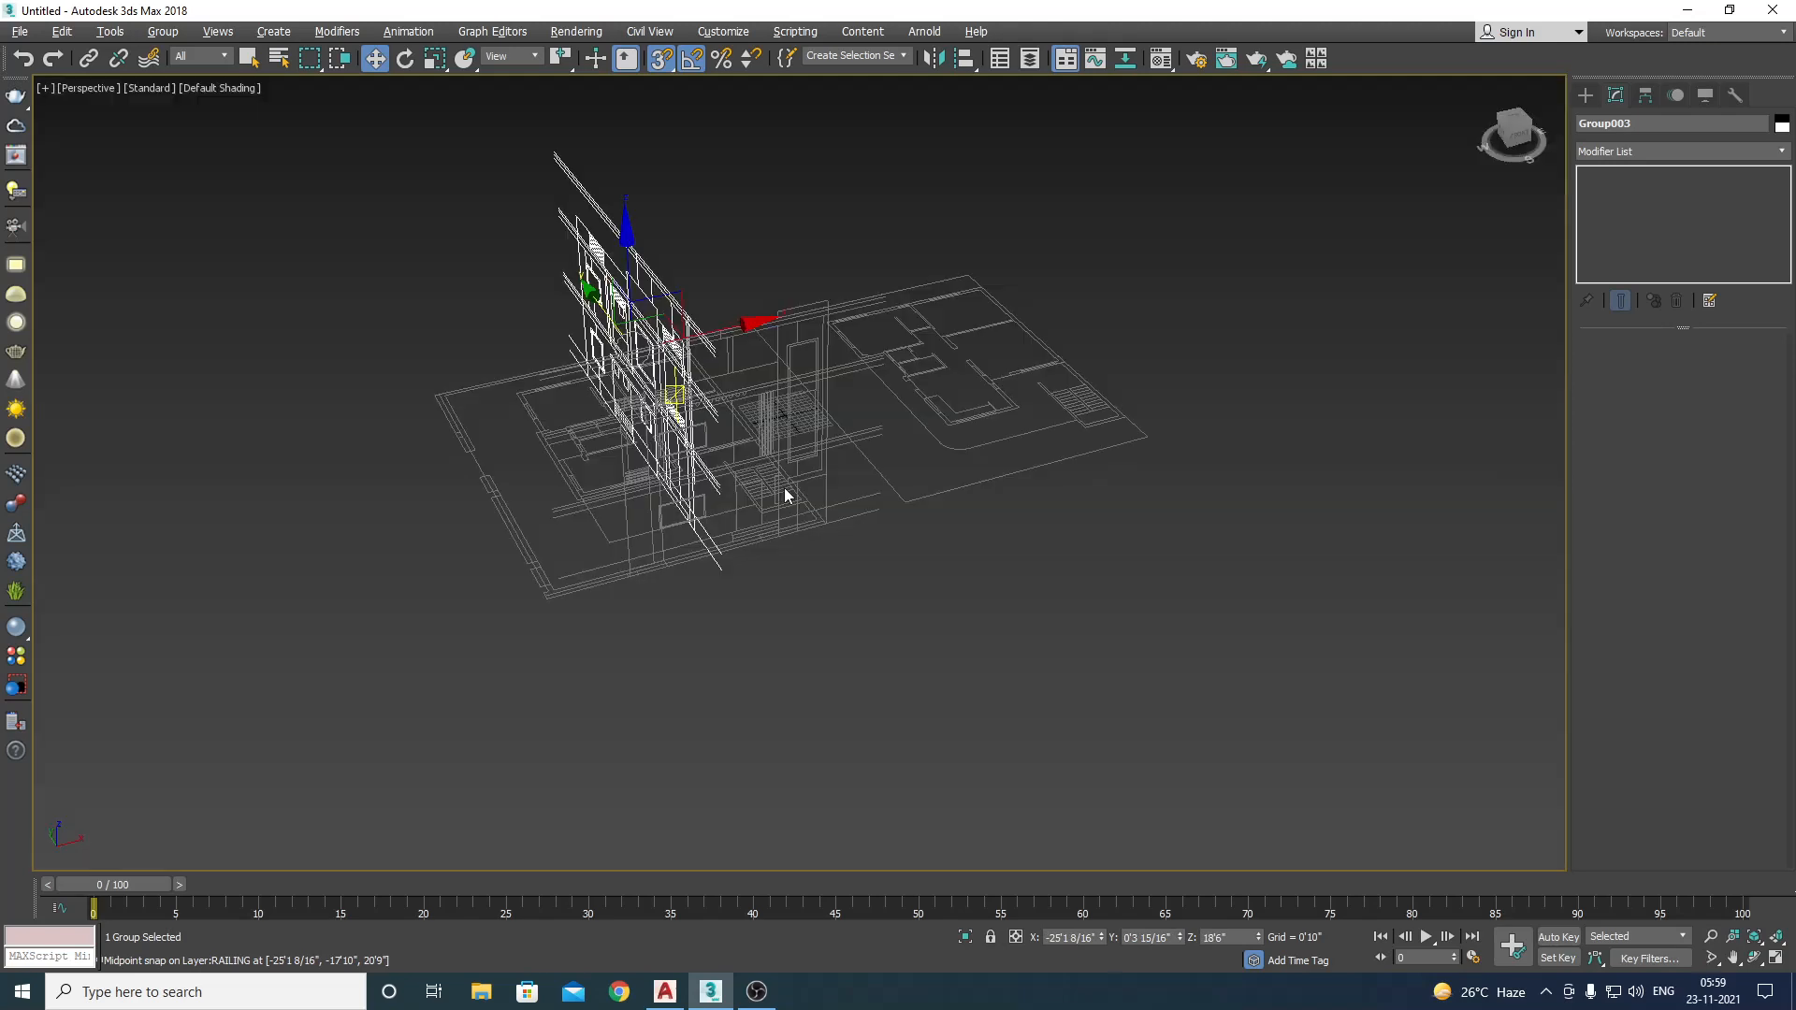
key(t)
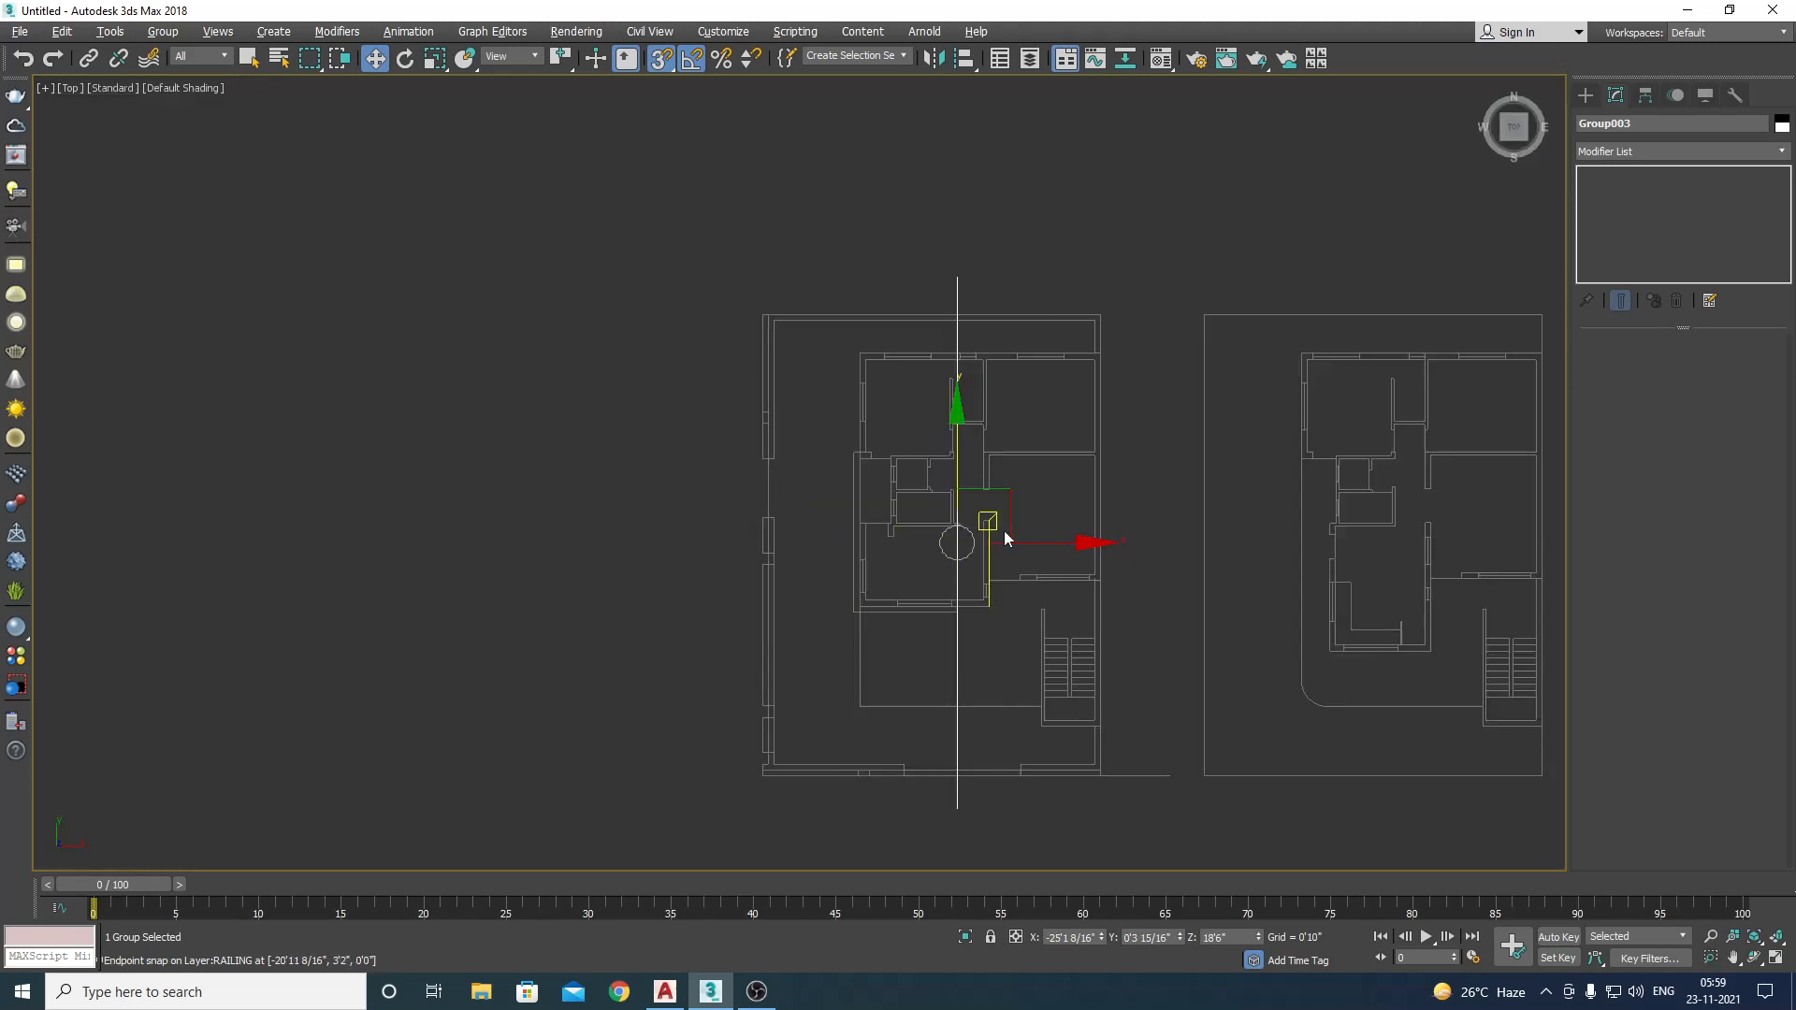
drag(1003, 531, 822, 586)
key(p)
key(ctrl+r)
scroll(821, 575, up, 5)
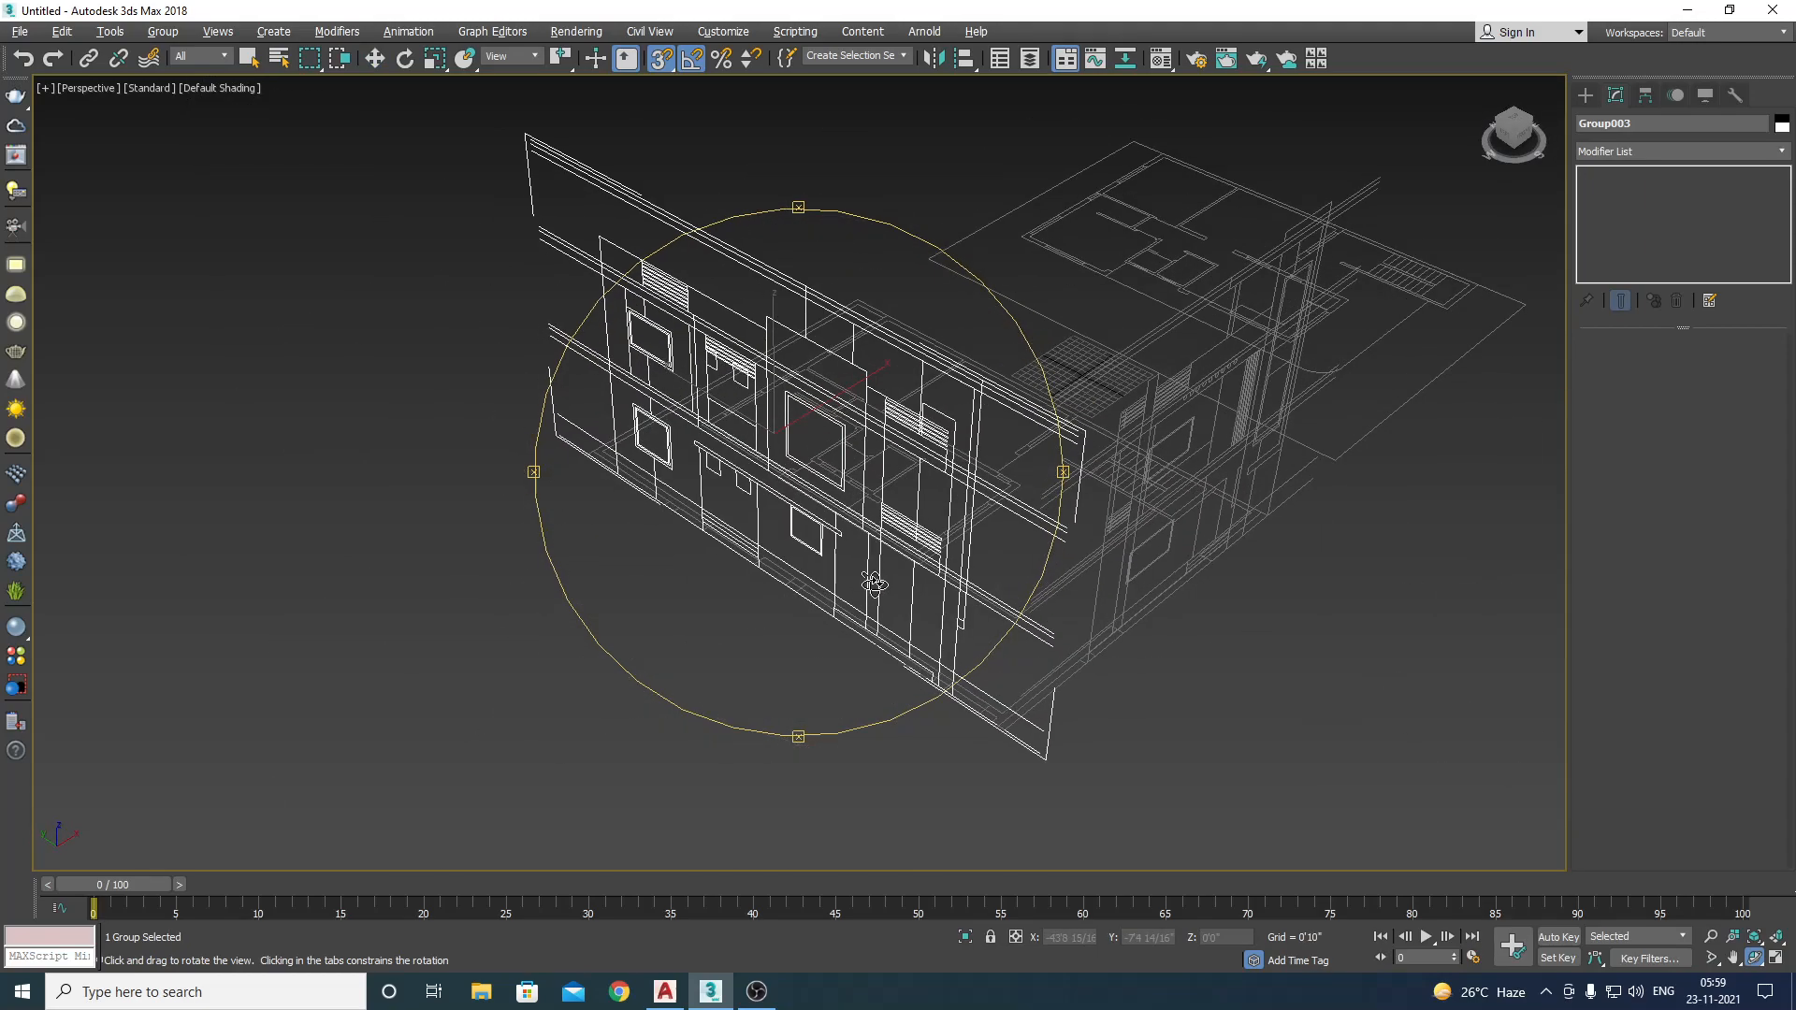
key(w)
right_click(816, 561)
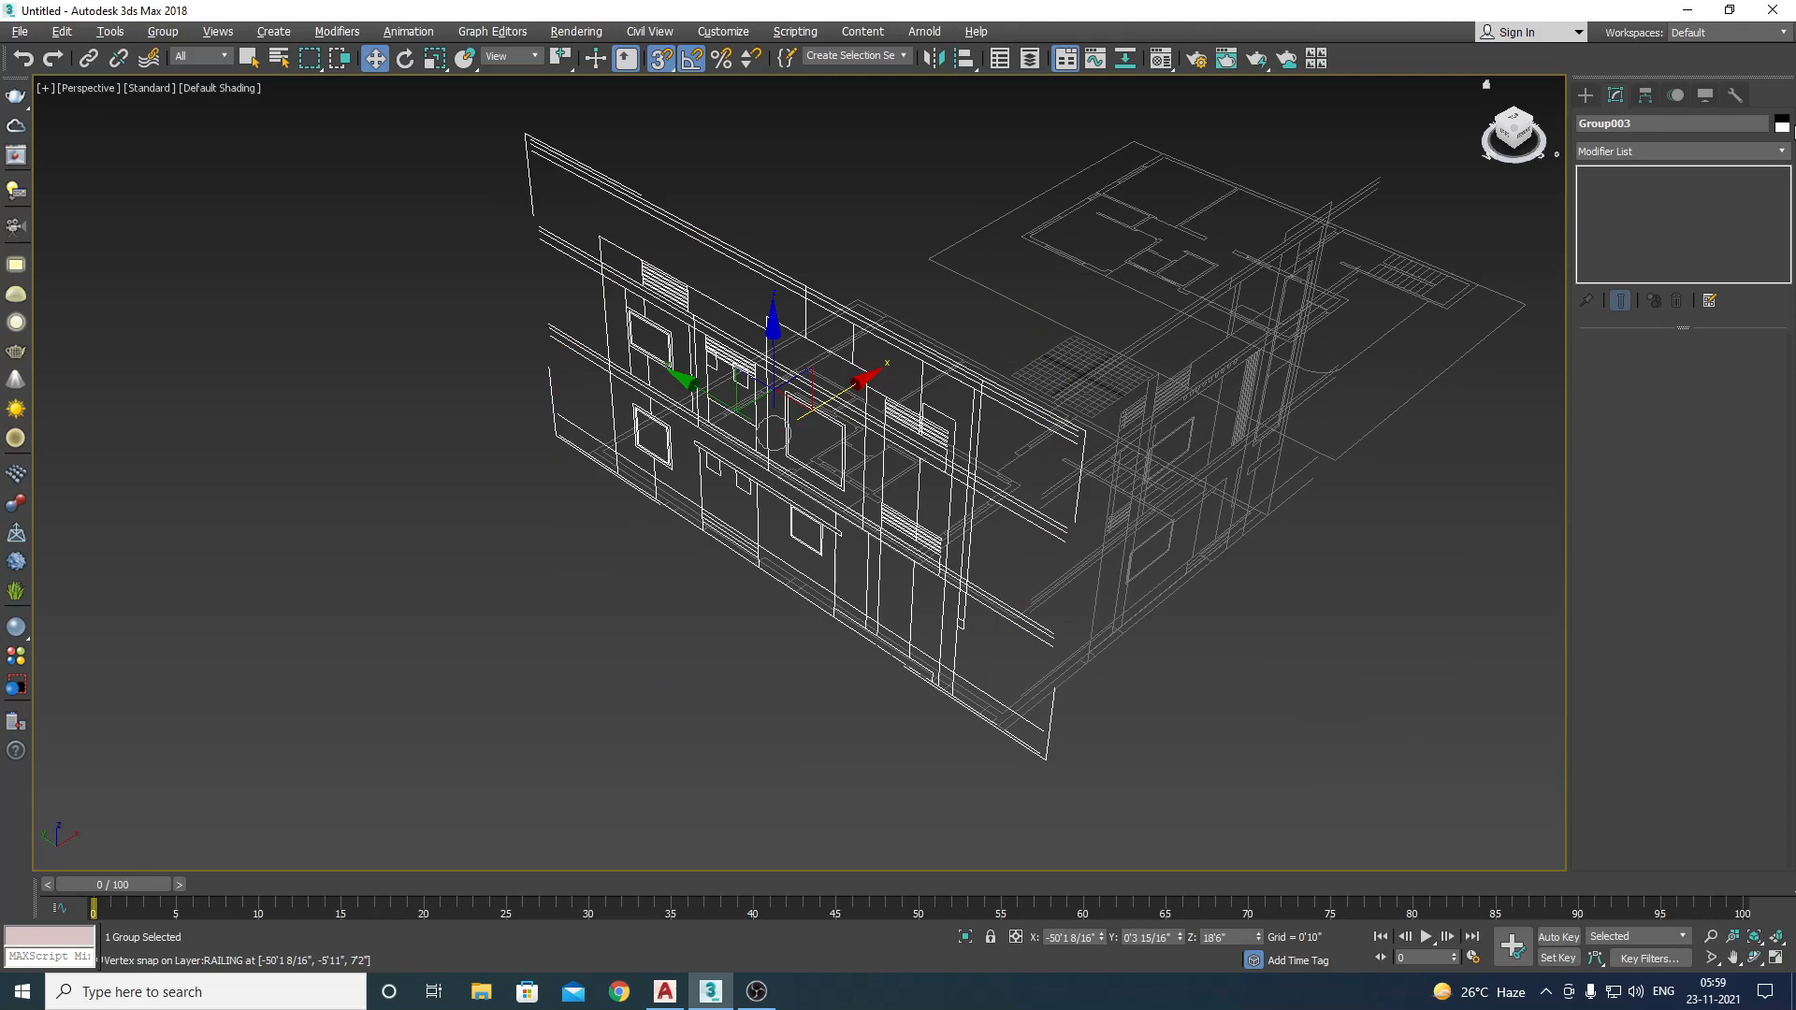
Step: Confirm the left elevation group's object colour and freeze the group
click(1782, 129)
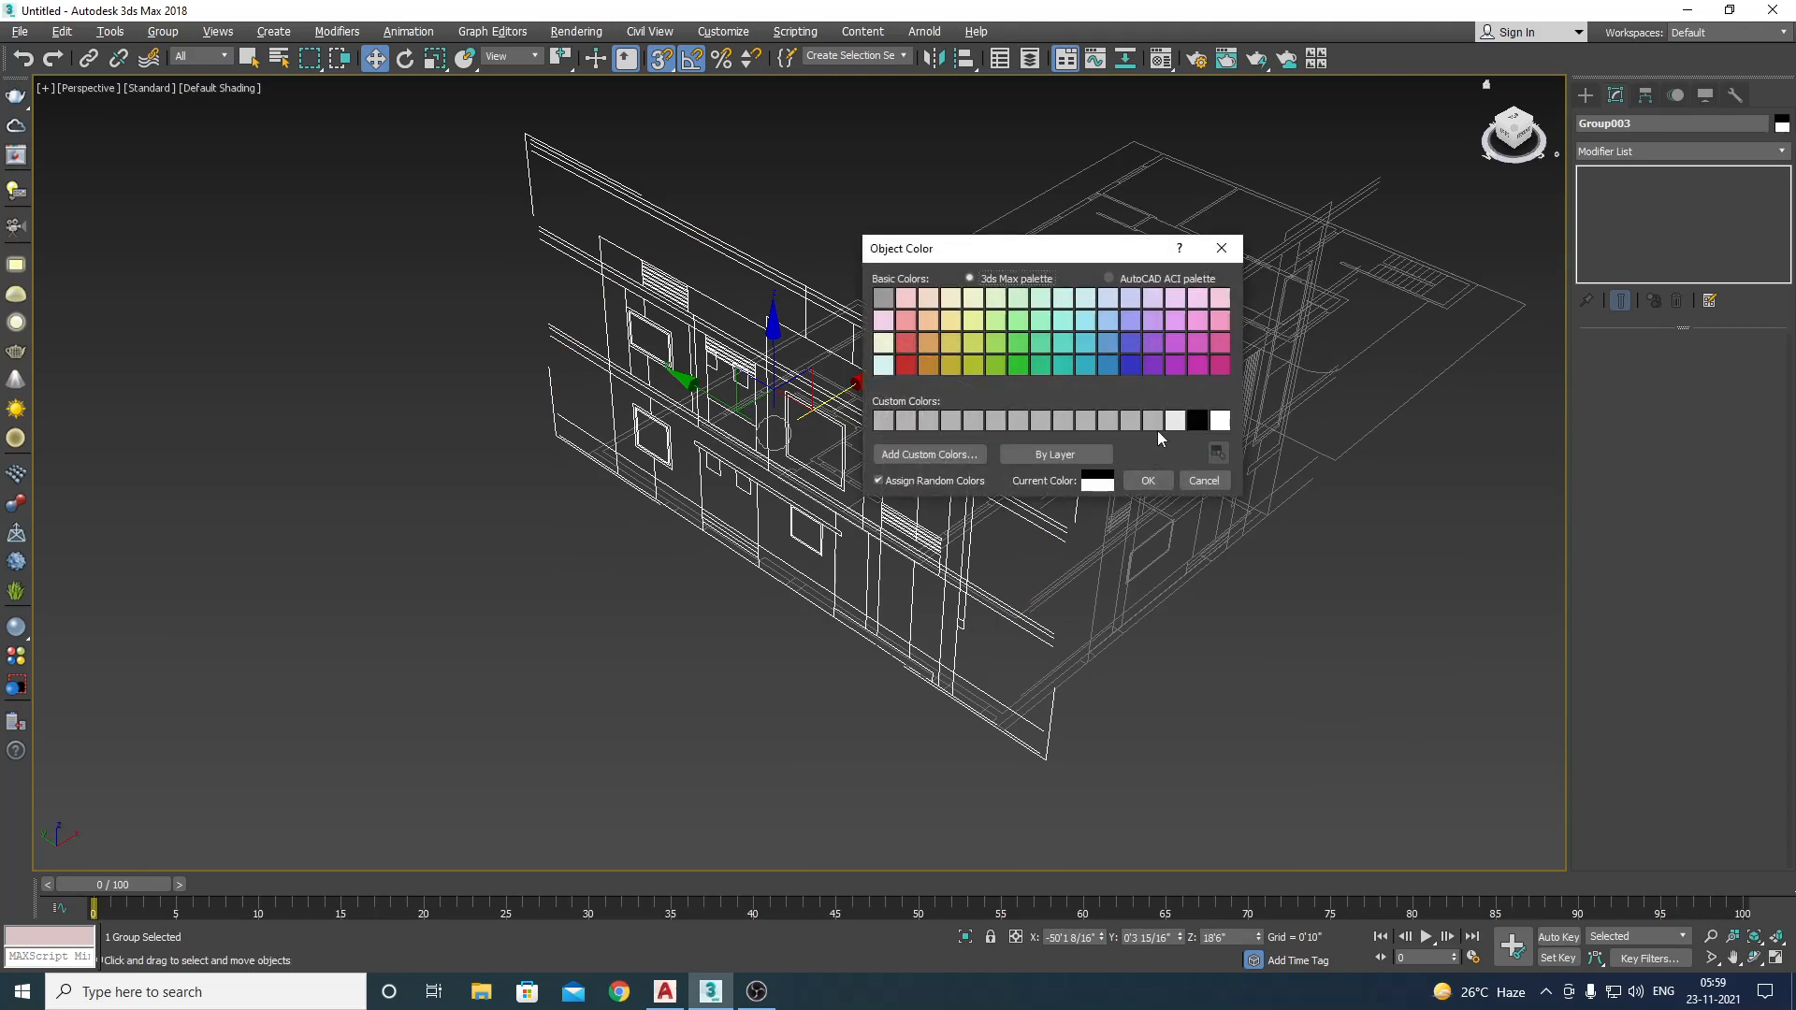
click(1148, 481)
right_click(994, 438)
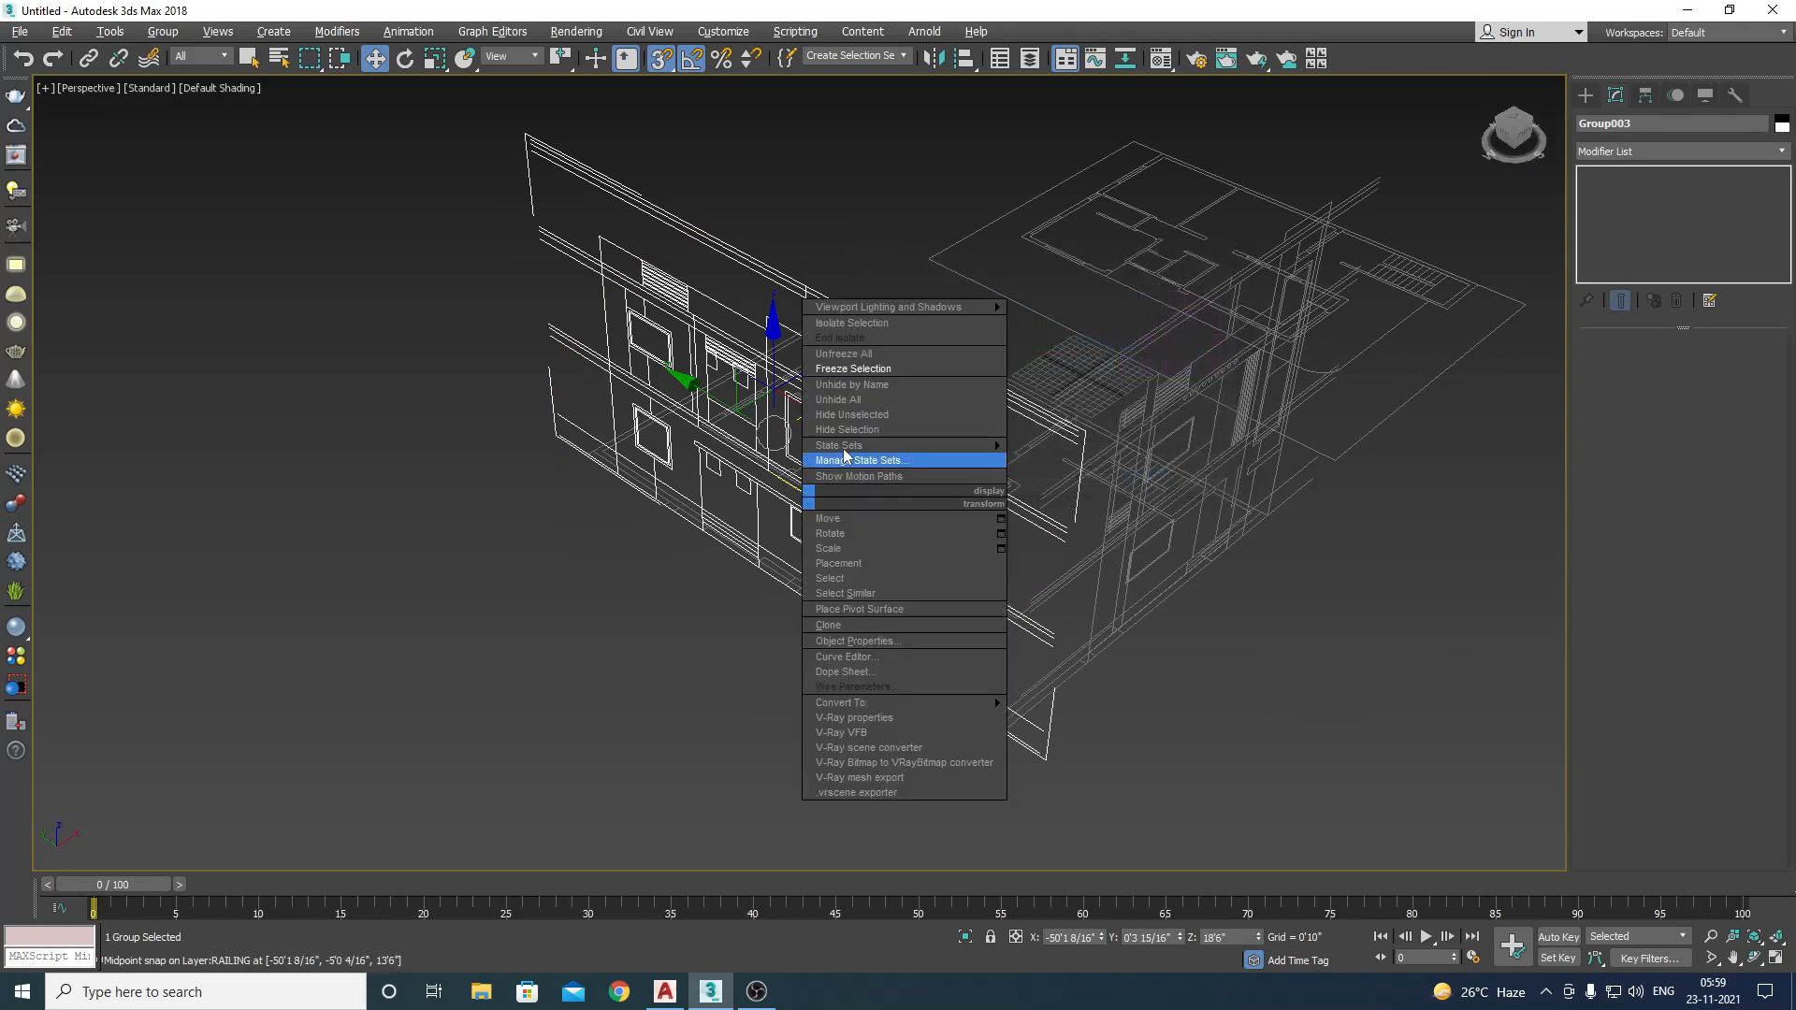
click(860, 379)
Step: Examine the alignment of the frozen plans and elevations in the Perspective, Front and Top views
key(ctrl+r)
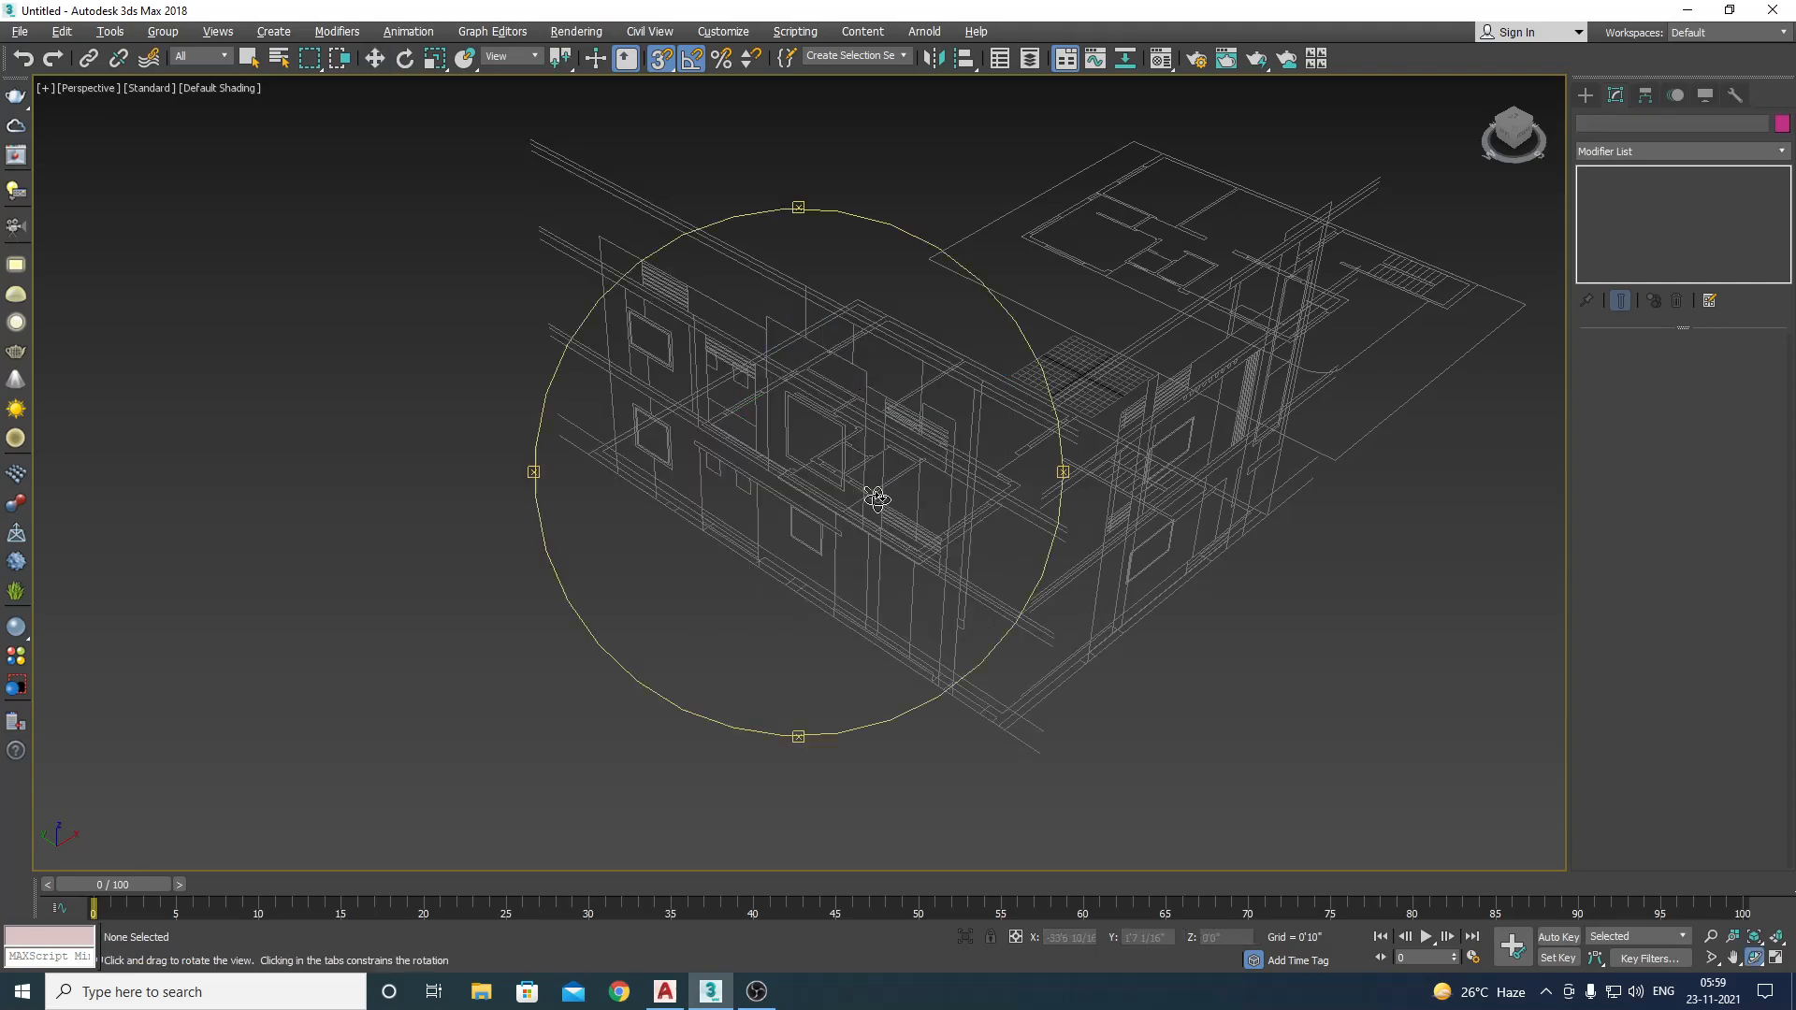
drag(845, 572, 726, 518)
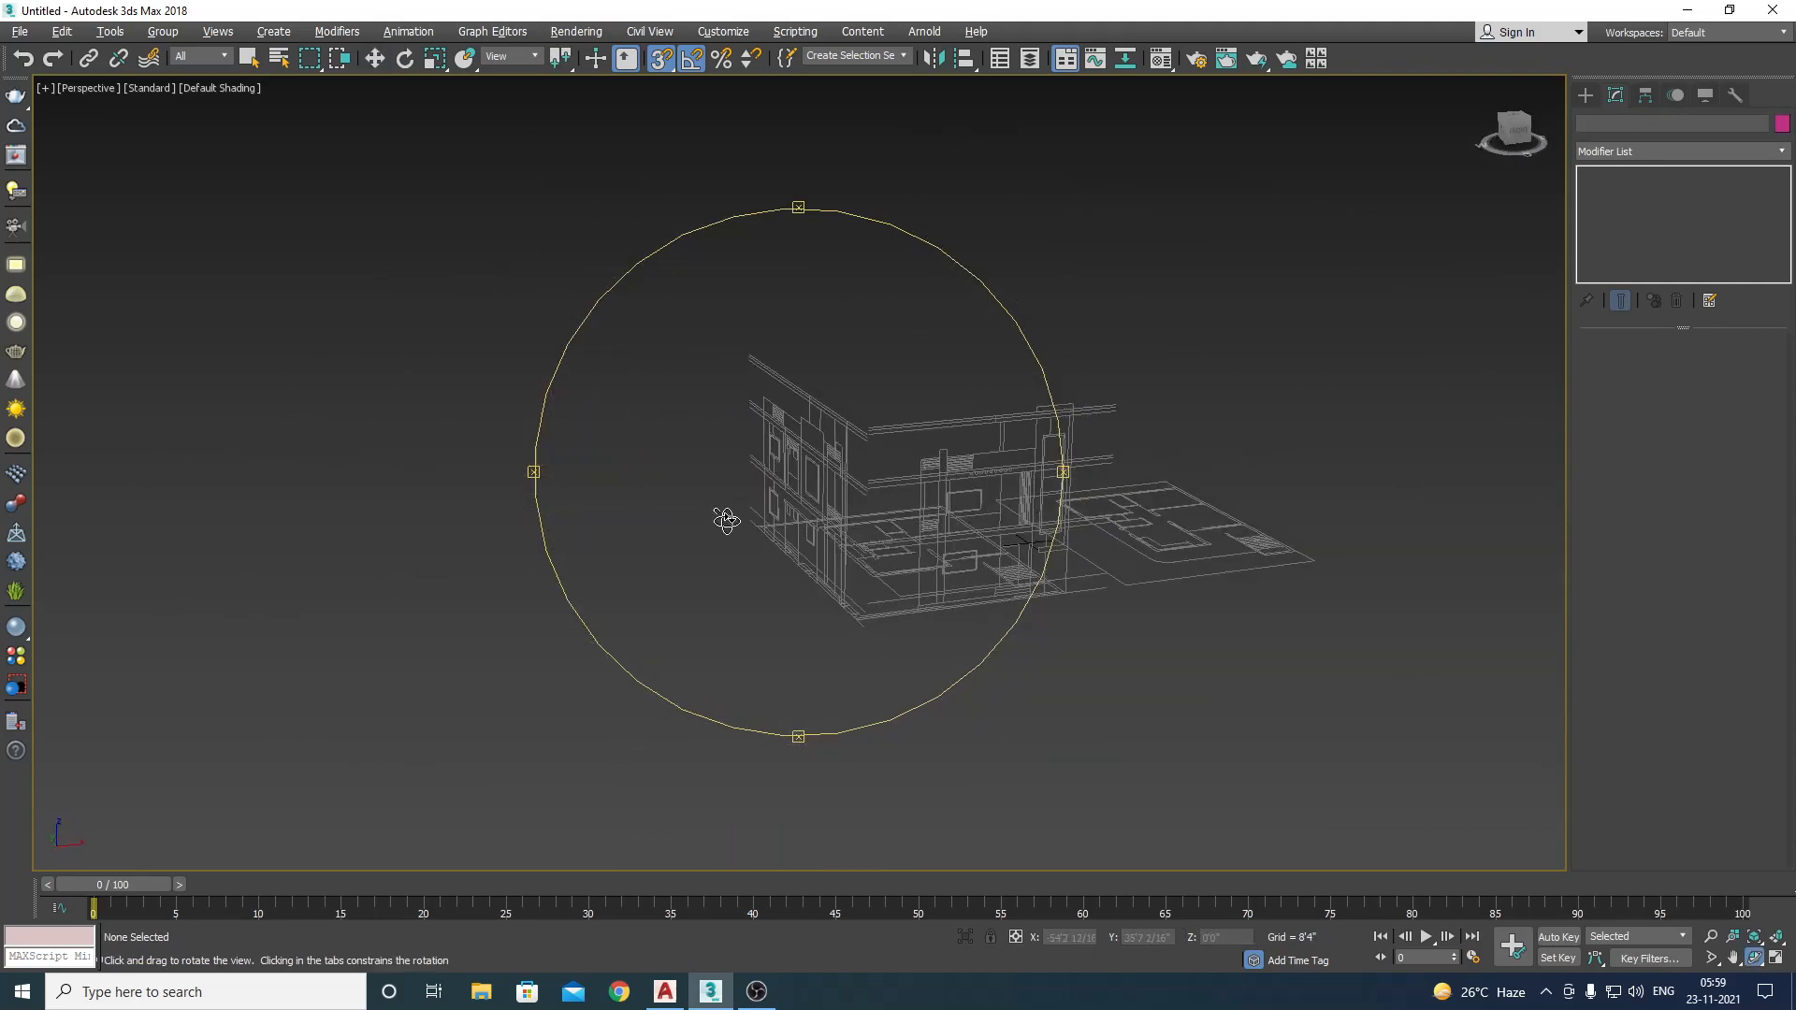
key(w)
key(f)
key(F3)
scroll(726, 682, down, 3)
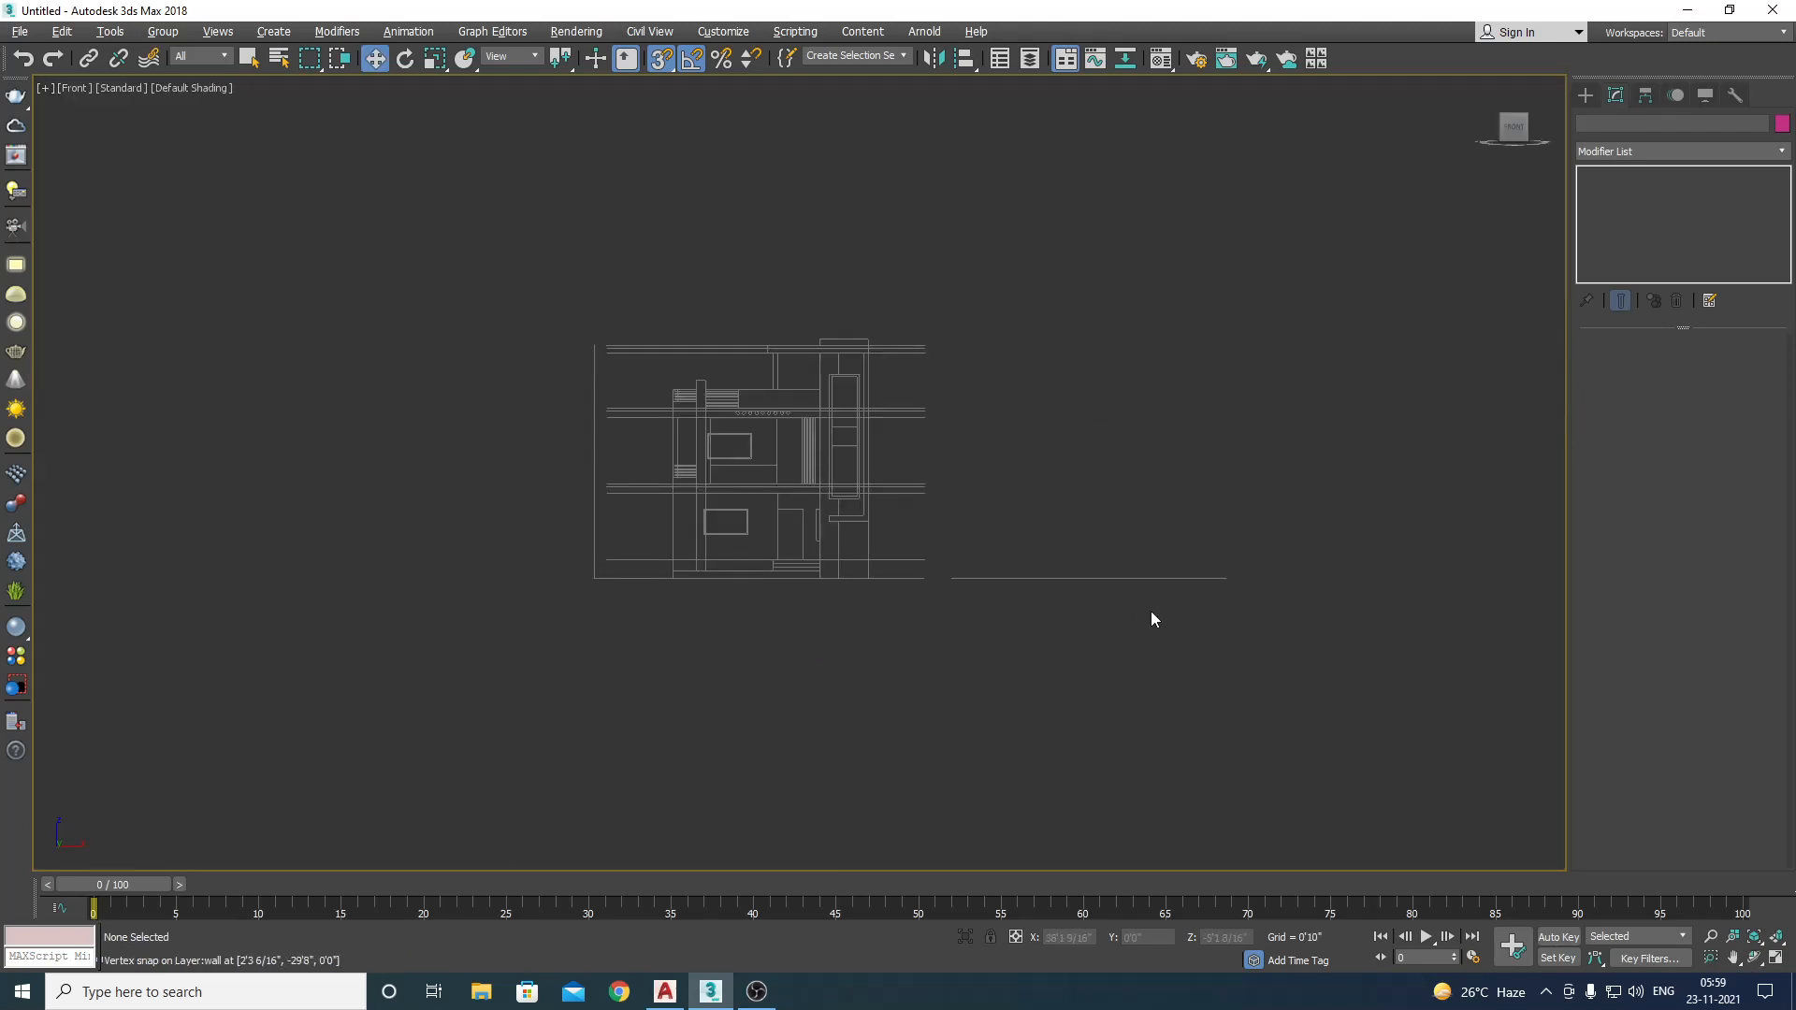
scroll(1165, 560, up, 4)
scroll(1164, 560, down, 3)
scroll(881, 521, up, 2)
key(t)
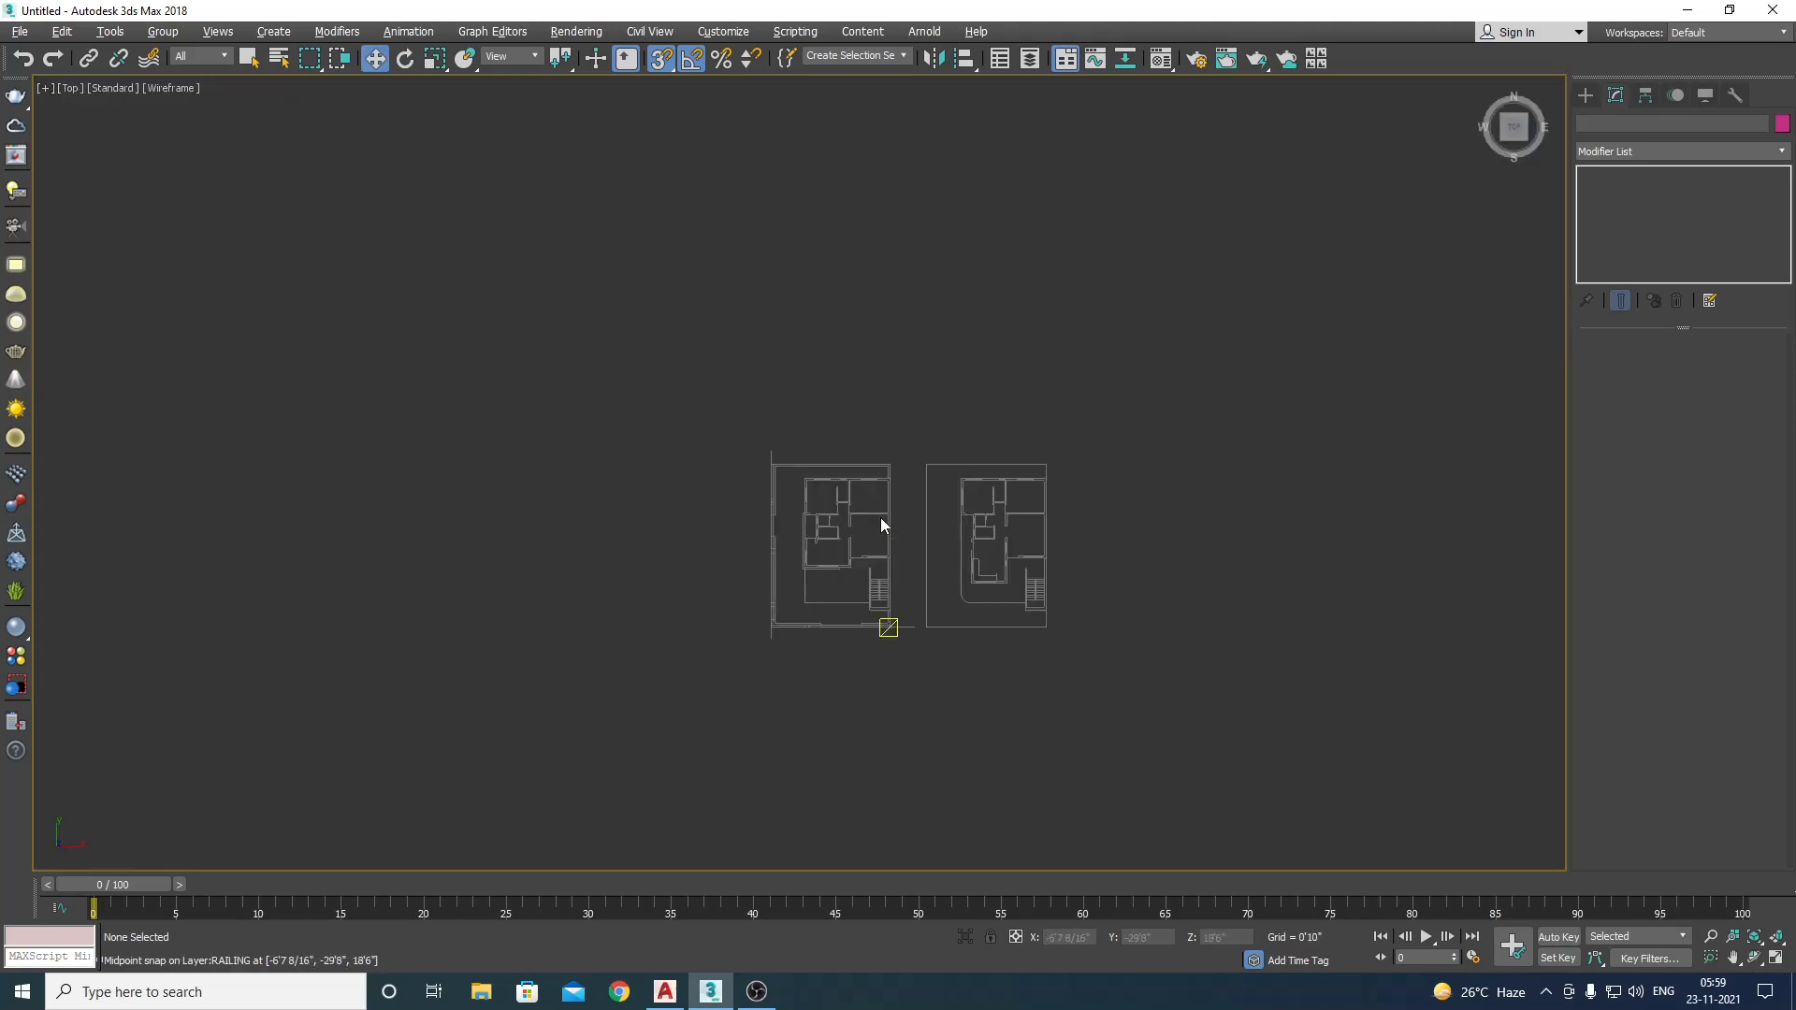
key(z)
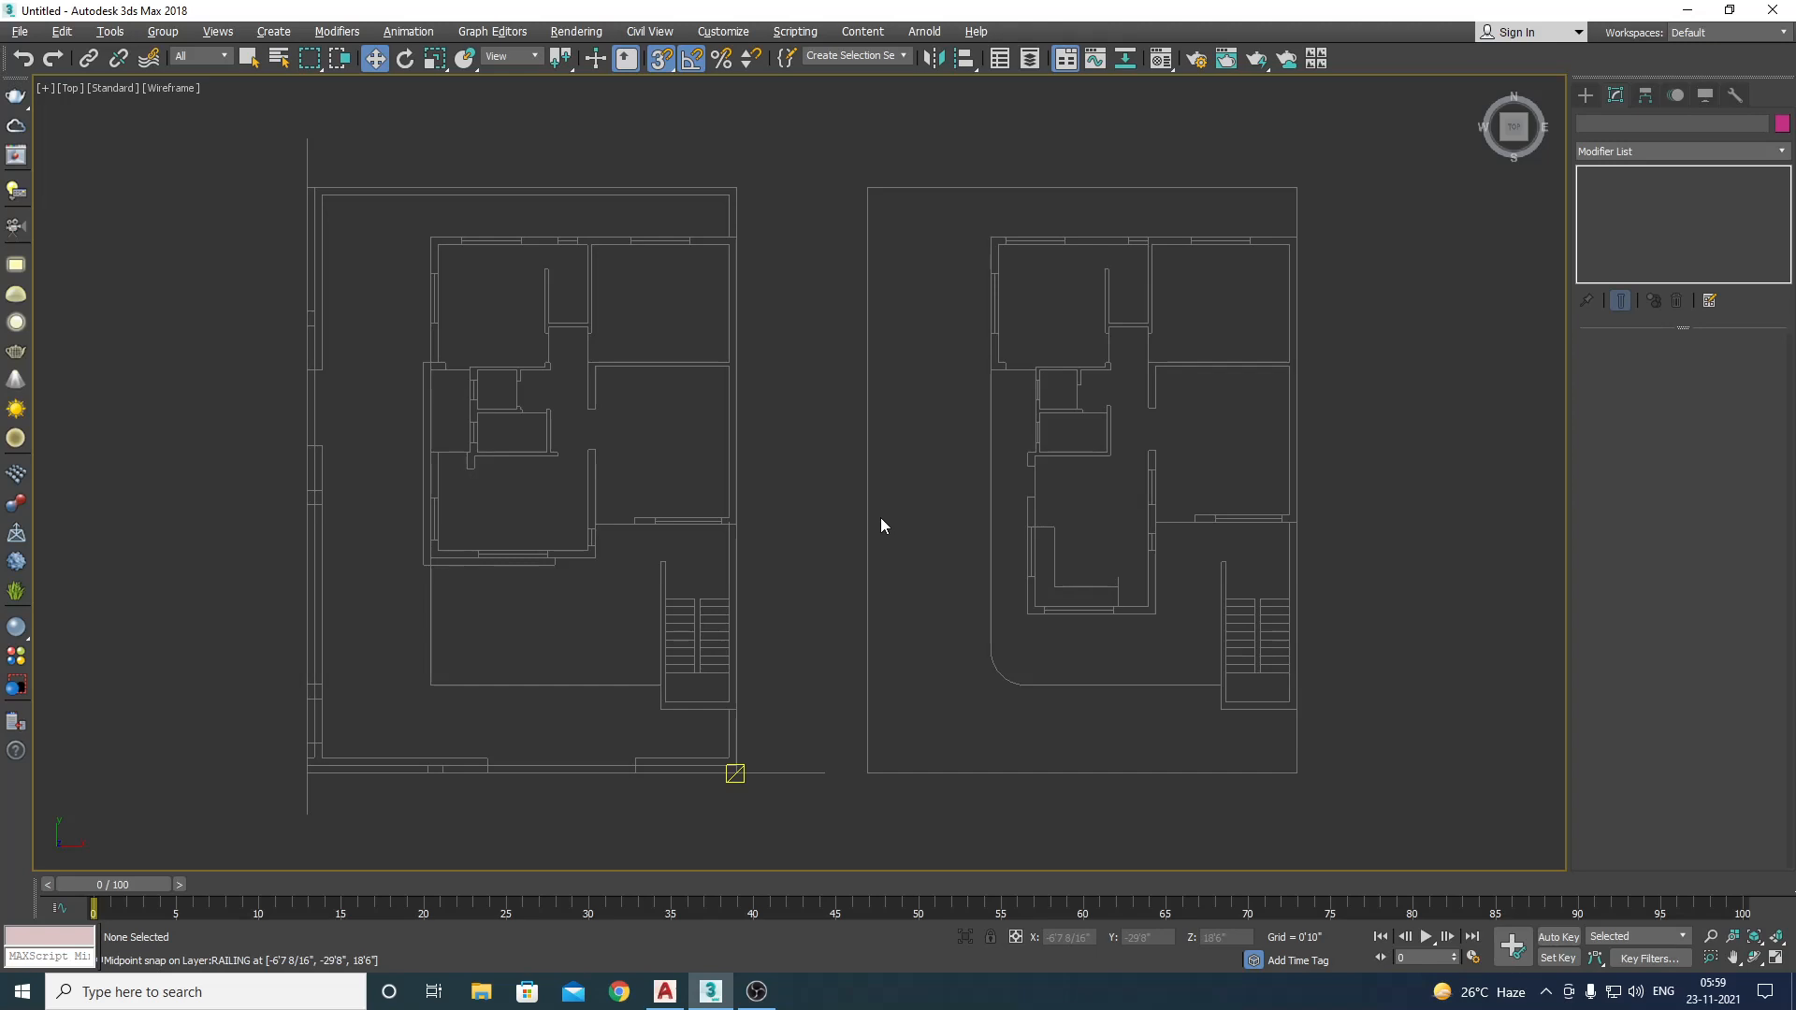
Step: Save the scene as Modal in the MAX Drawing folder of the Vray 5 Advance Exterior Workflow project on the D drive
key(ctrl+s)
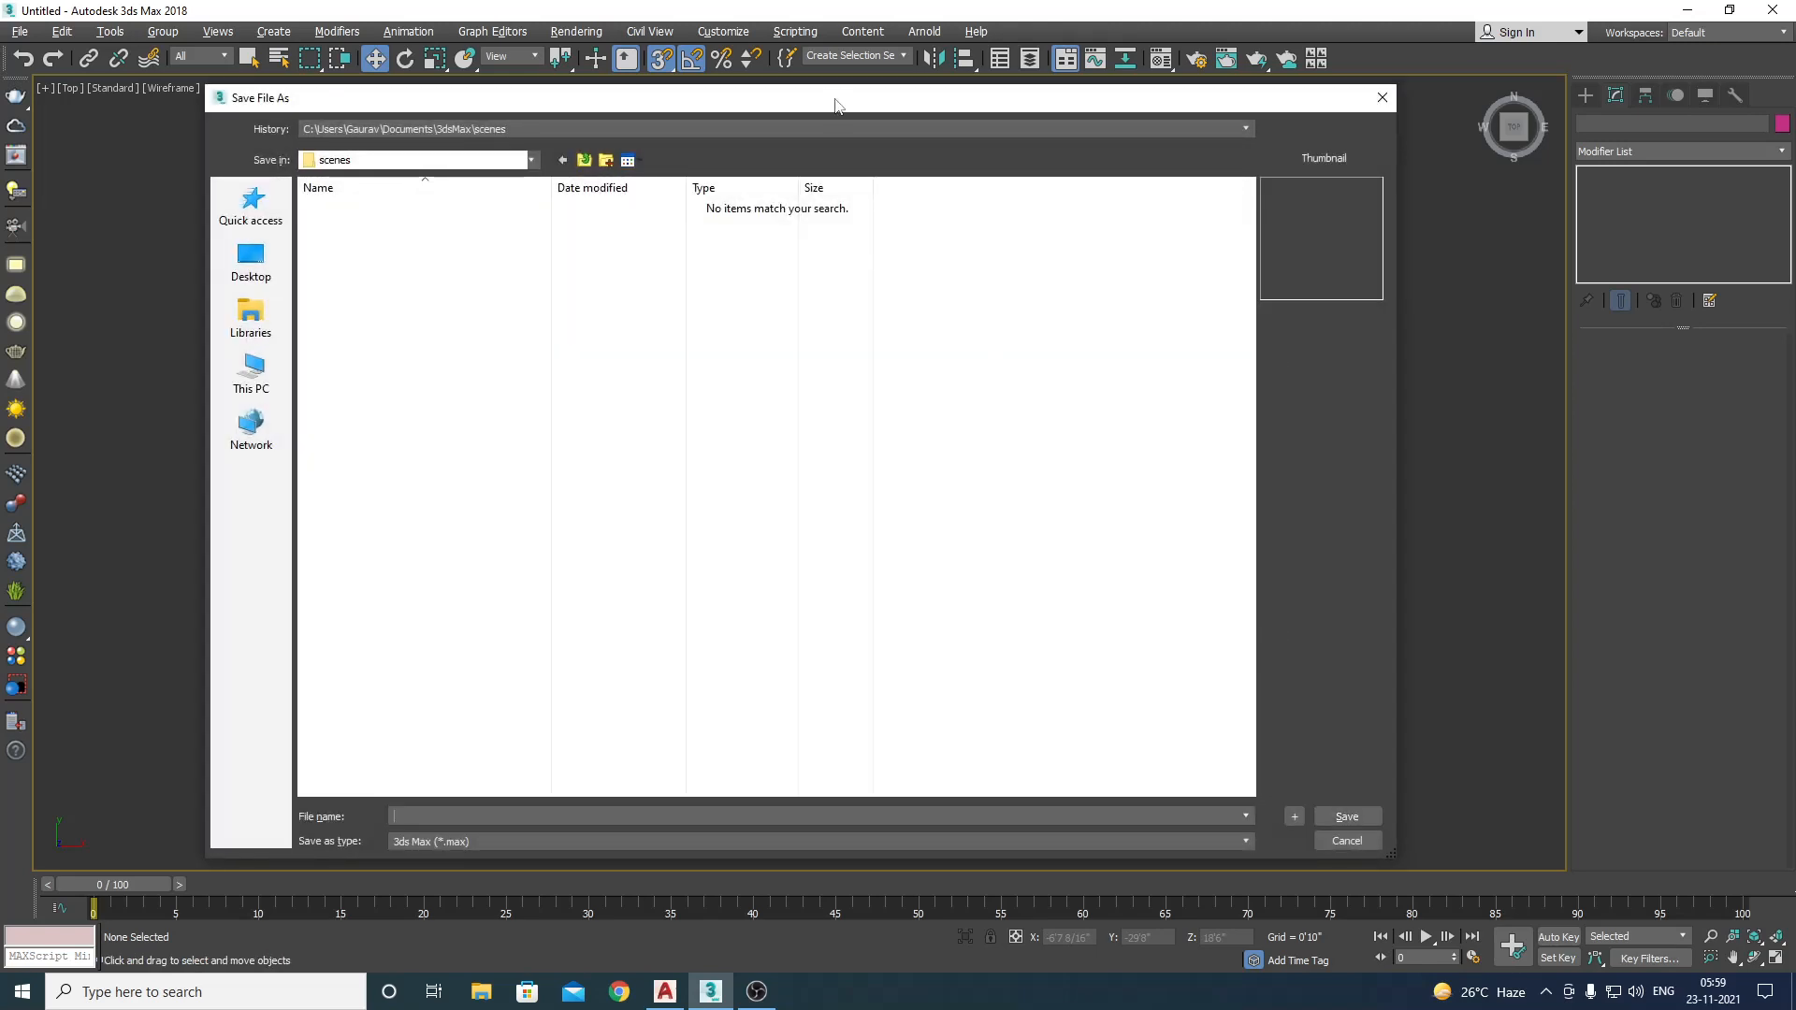
drag(835, 98, 847, 51)
click(278, 345)
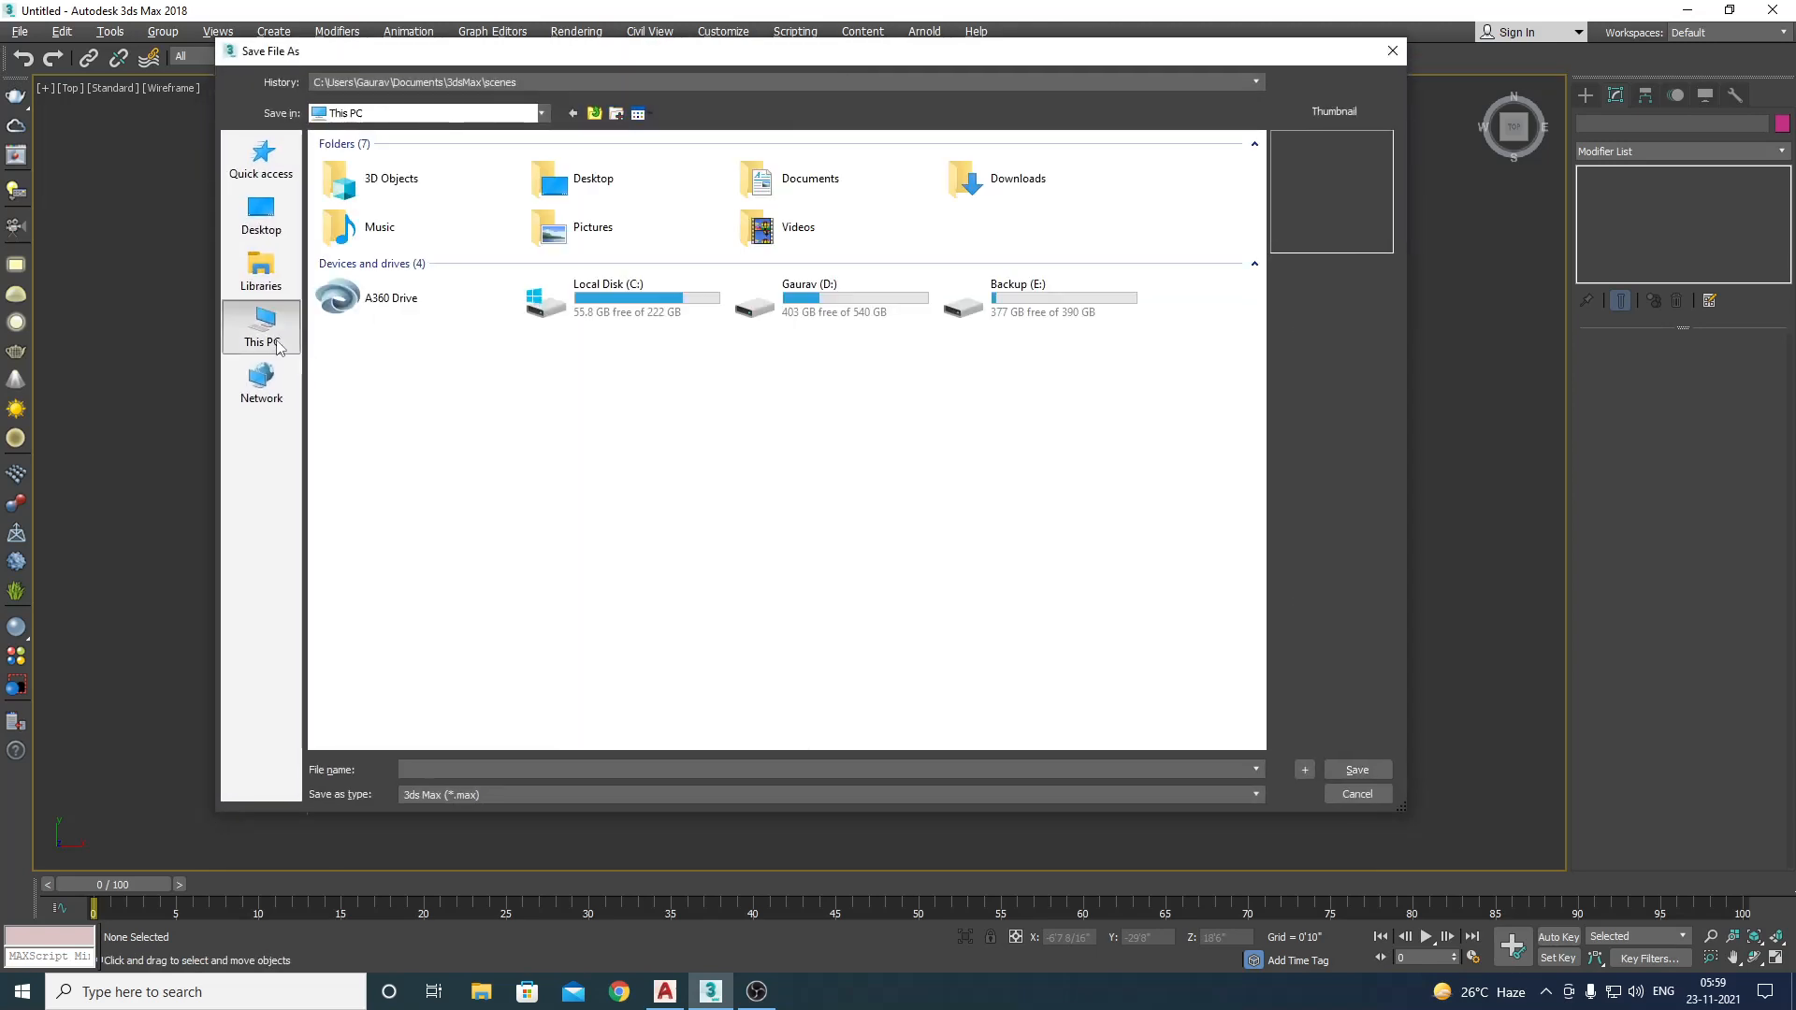
double_click(870, 290)
double_click(363, 192)
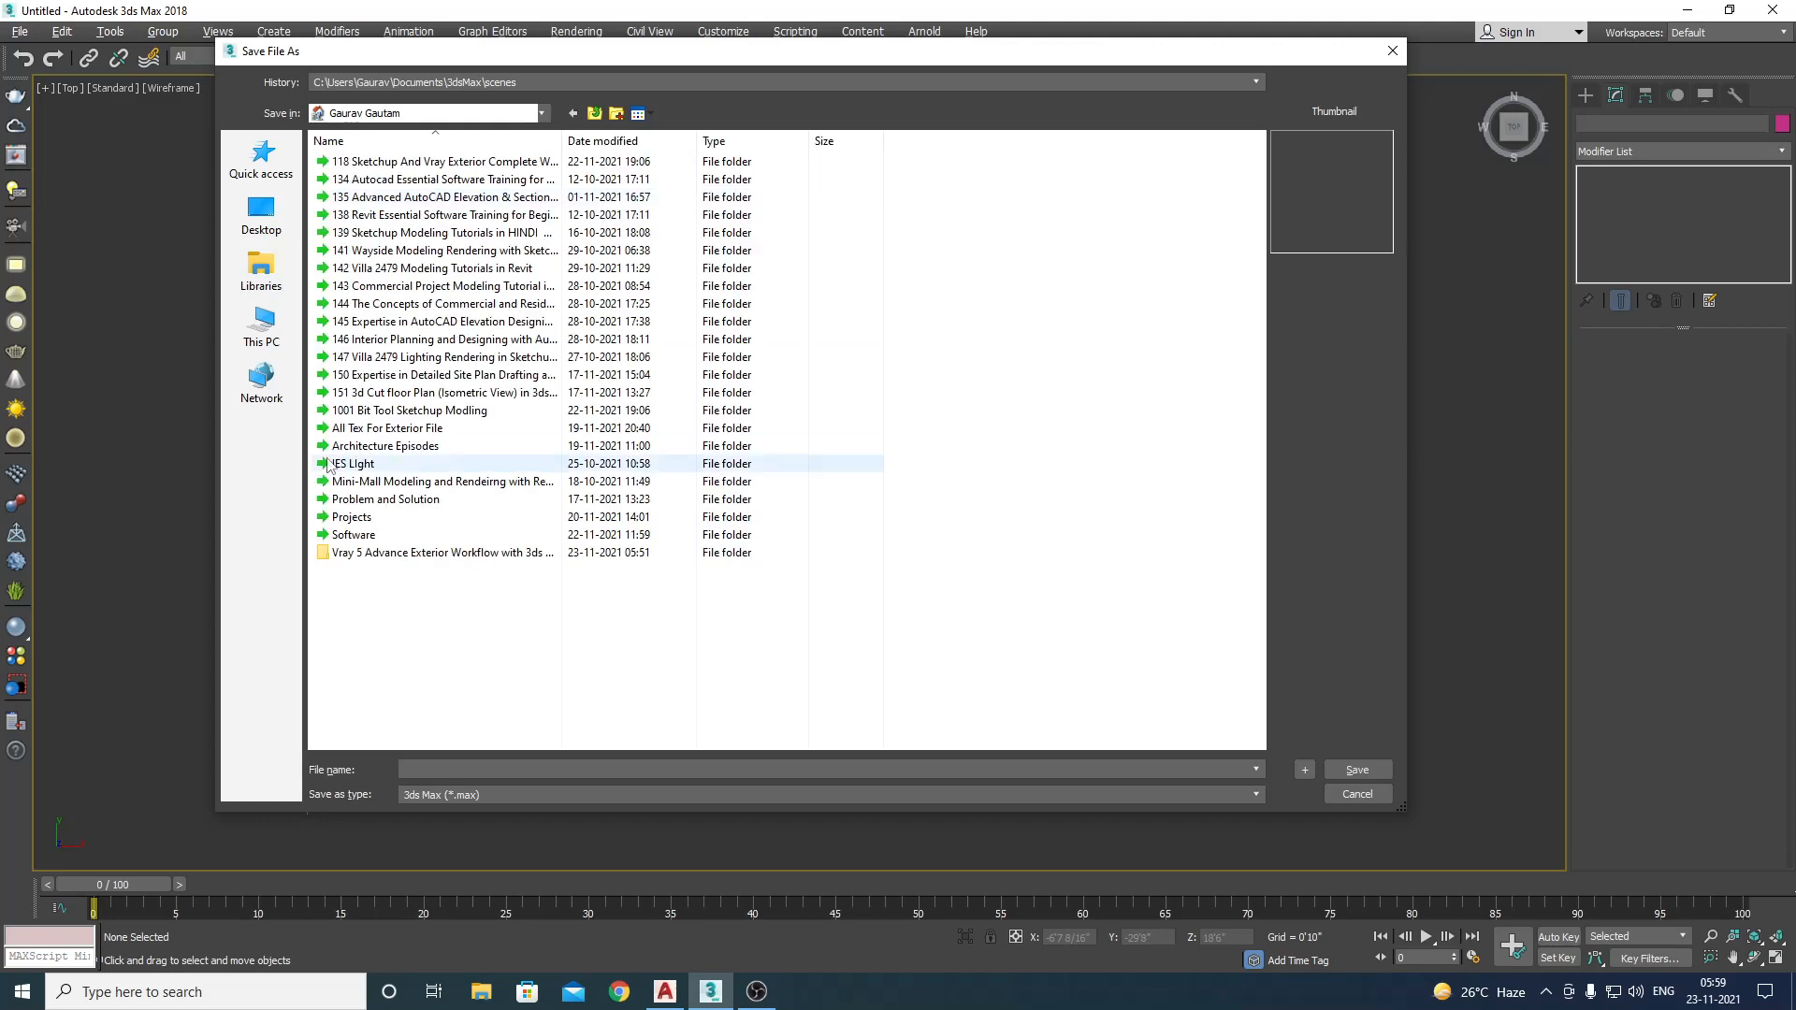
double_click(370, 553)
double_click(366, 180)
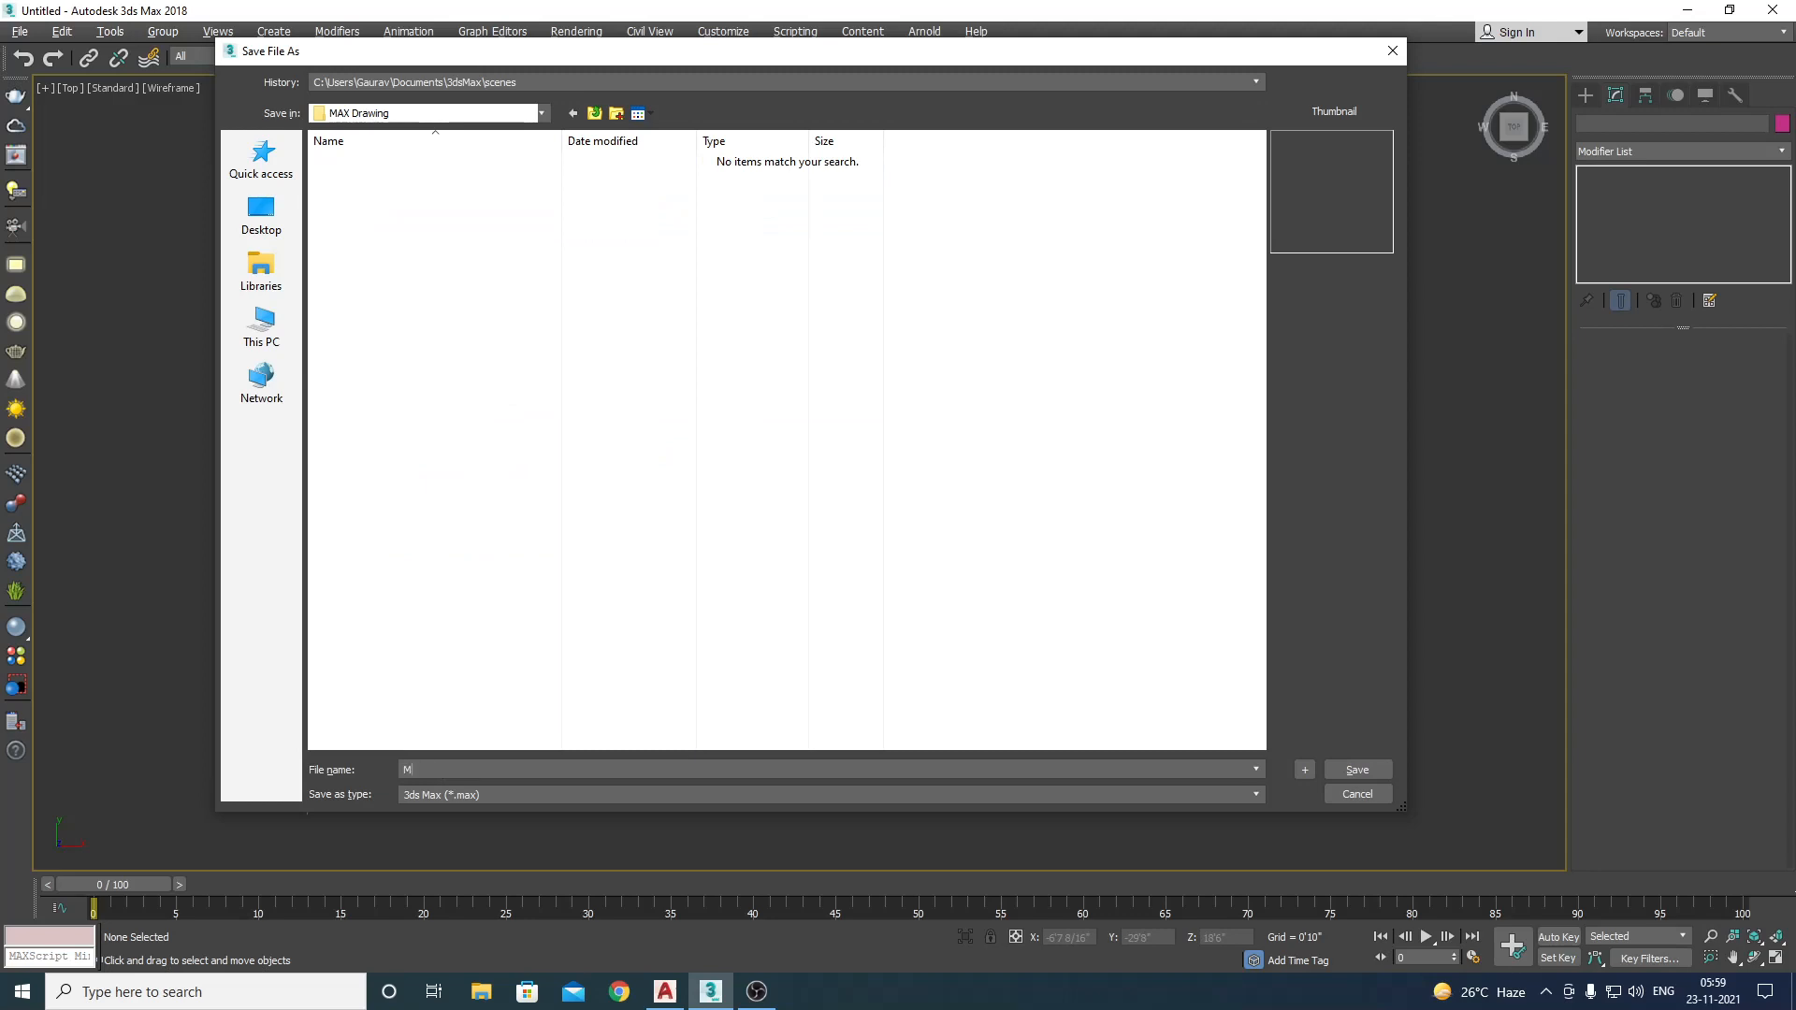
key(Return)
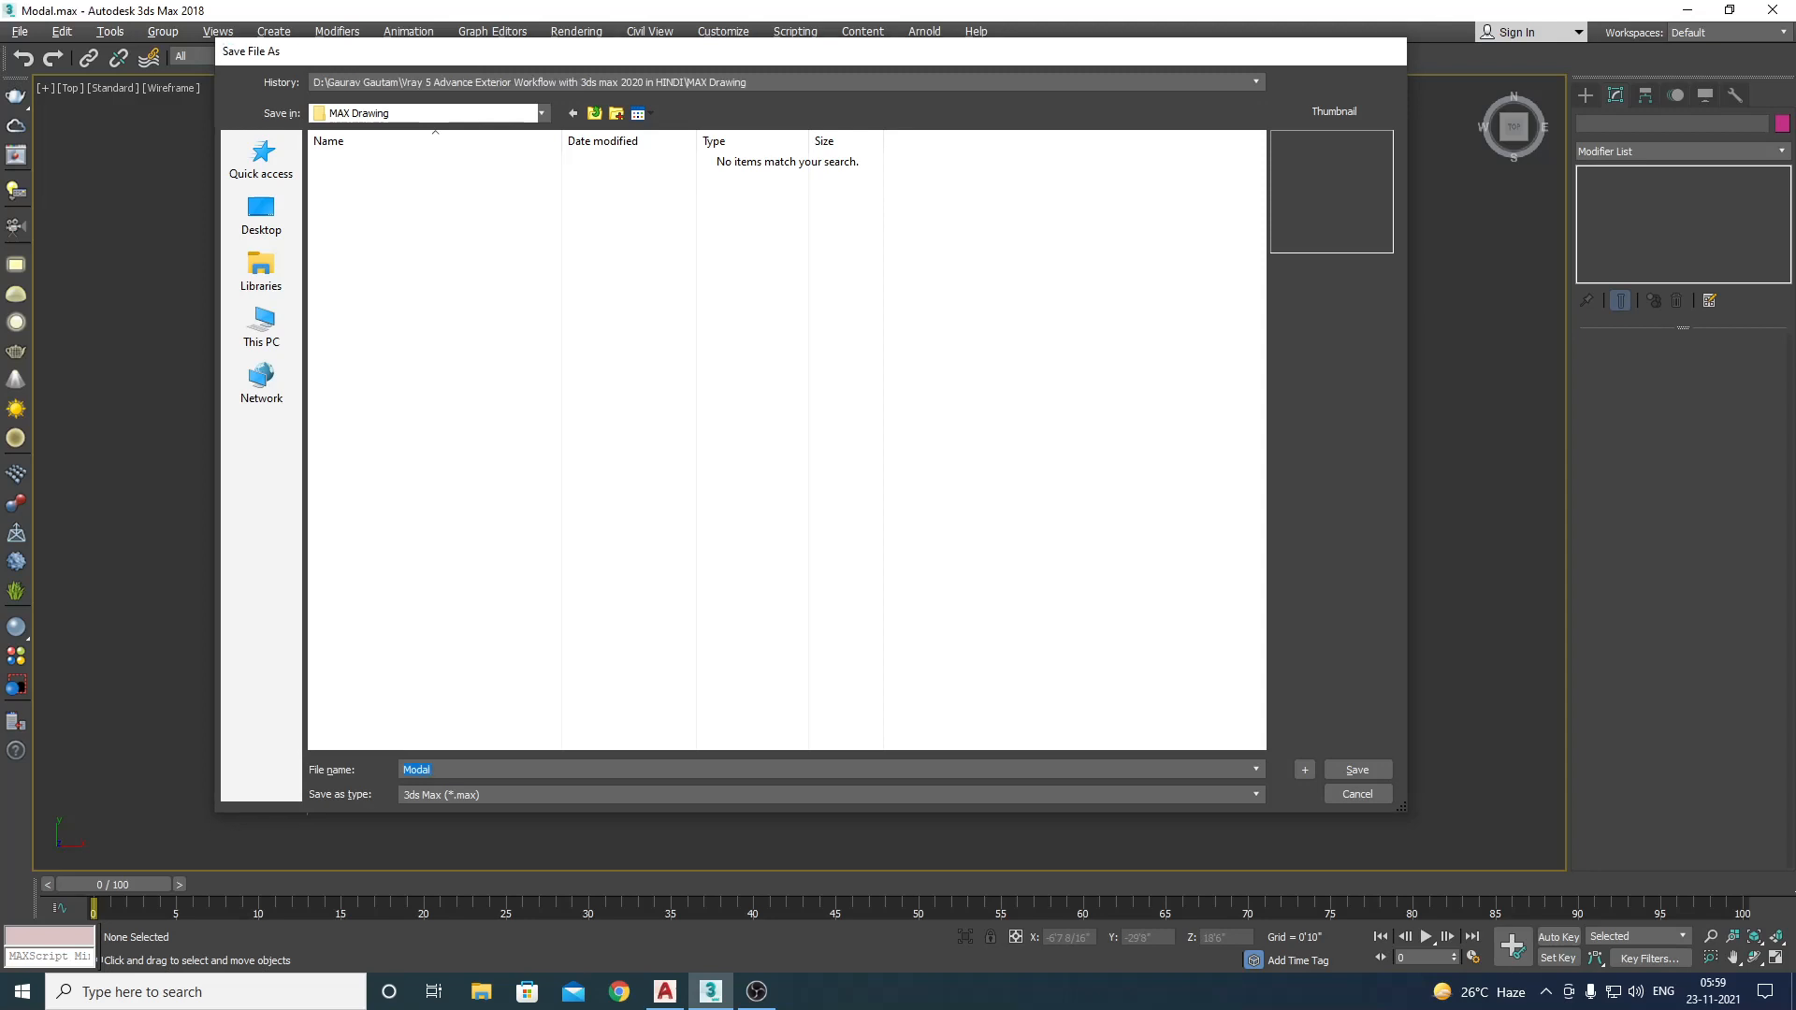
Step: Switch the snap mode to 2.5D and review the snap types and options in the Grid and Snap Settings
scroll(673, 562, down, 3)
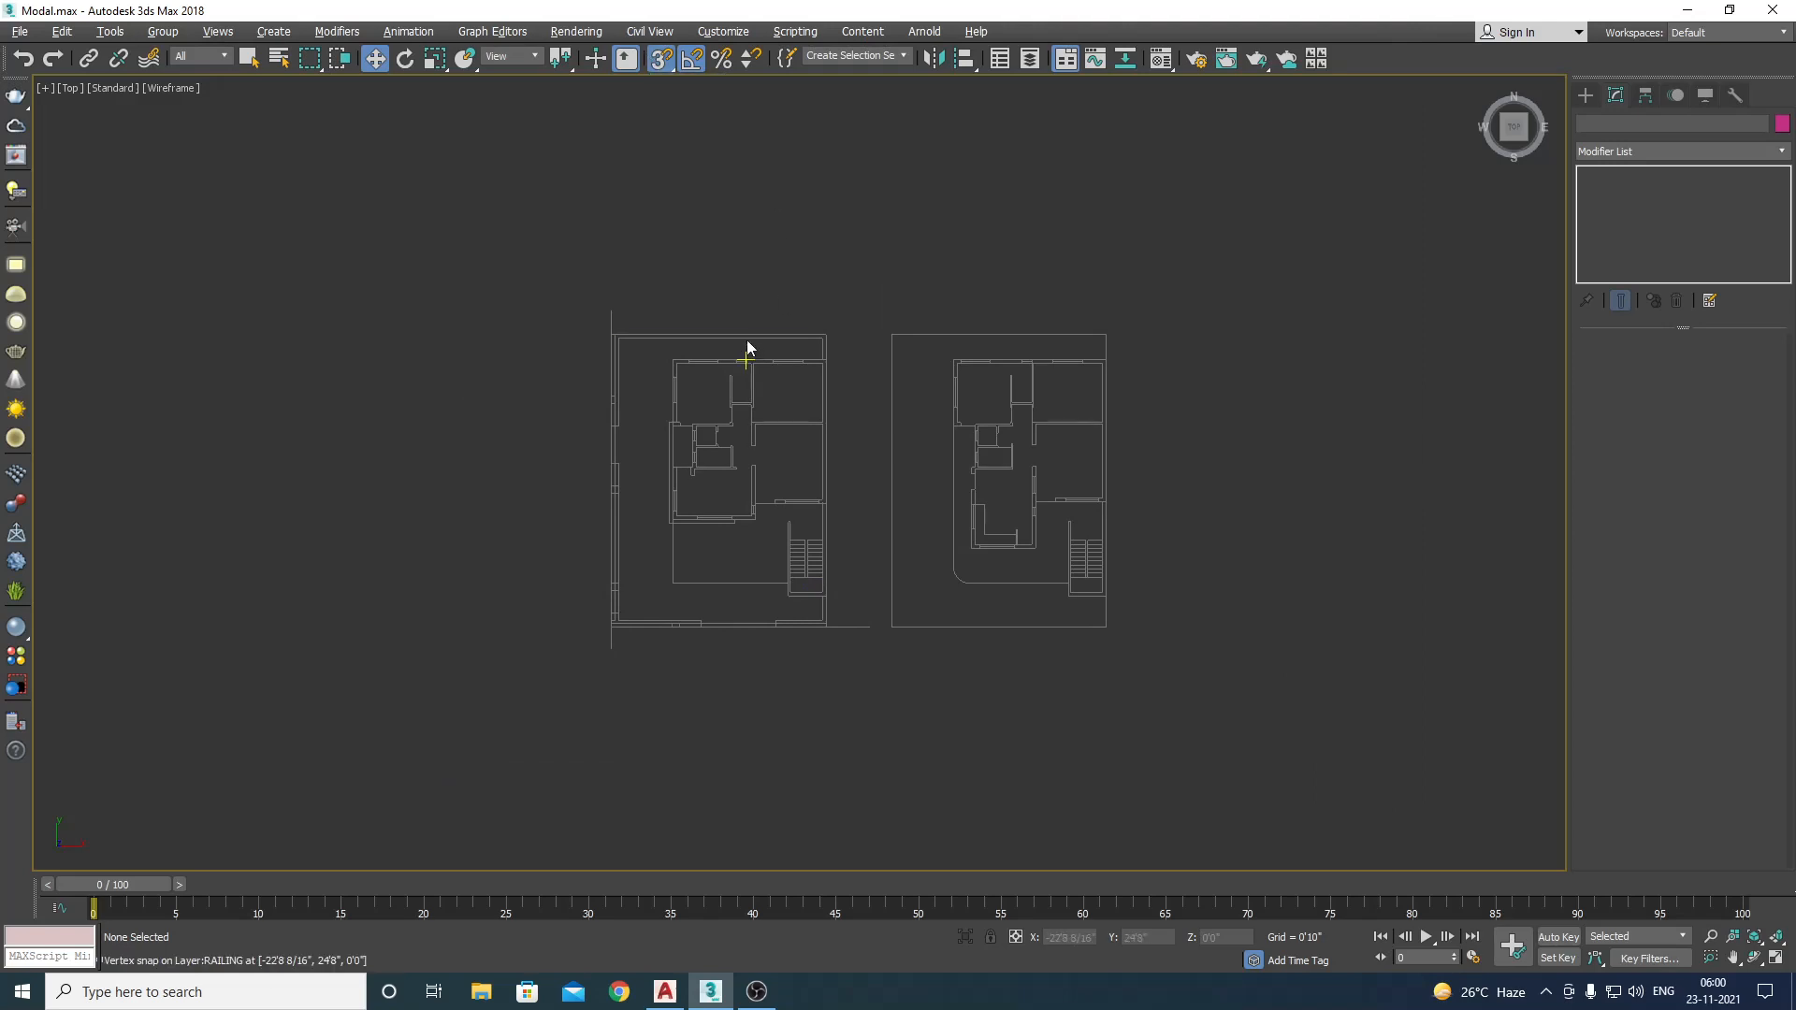
middle_drag(761, 389, 714, 355)
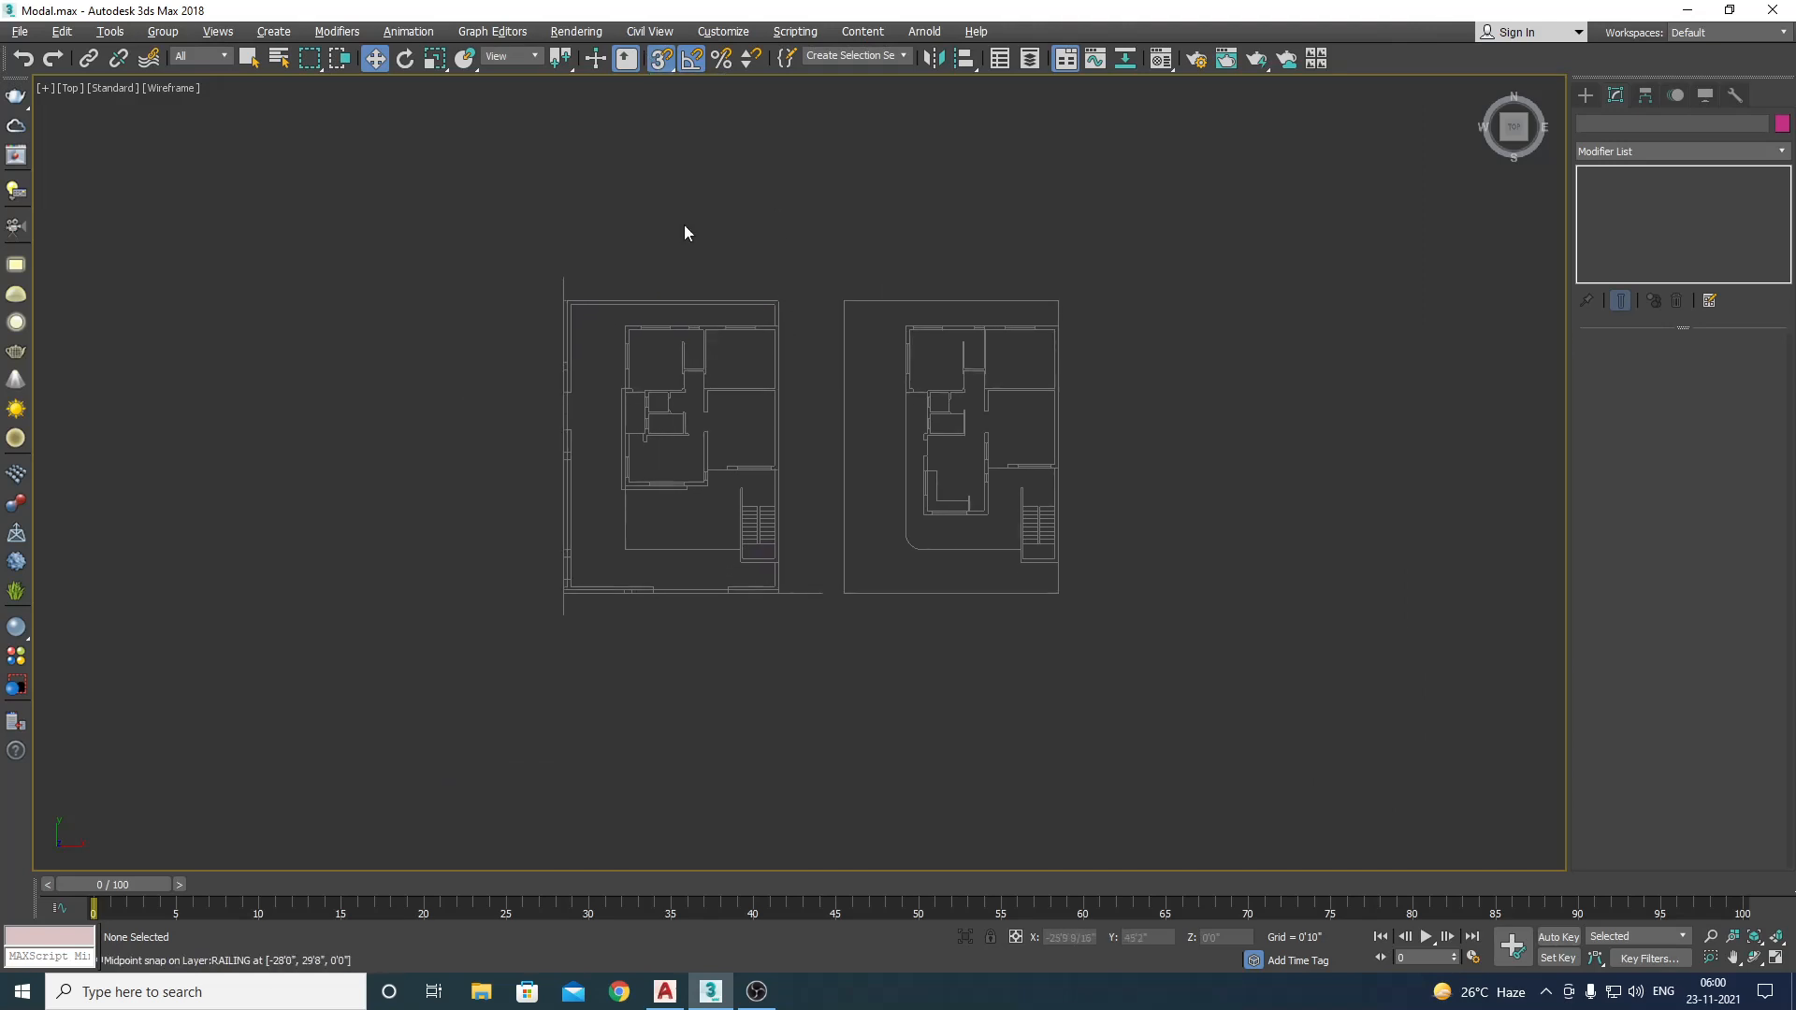
drag(661, 67, 667, 122)
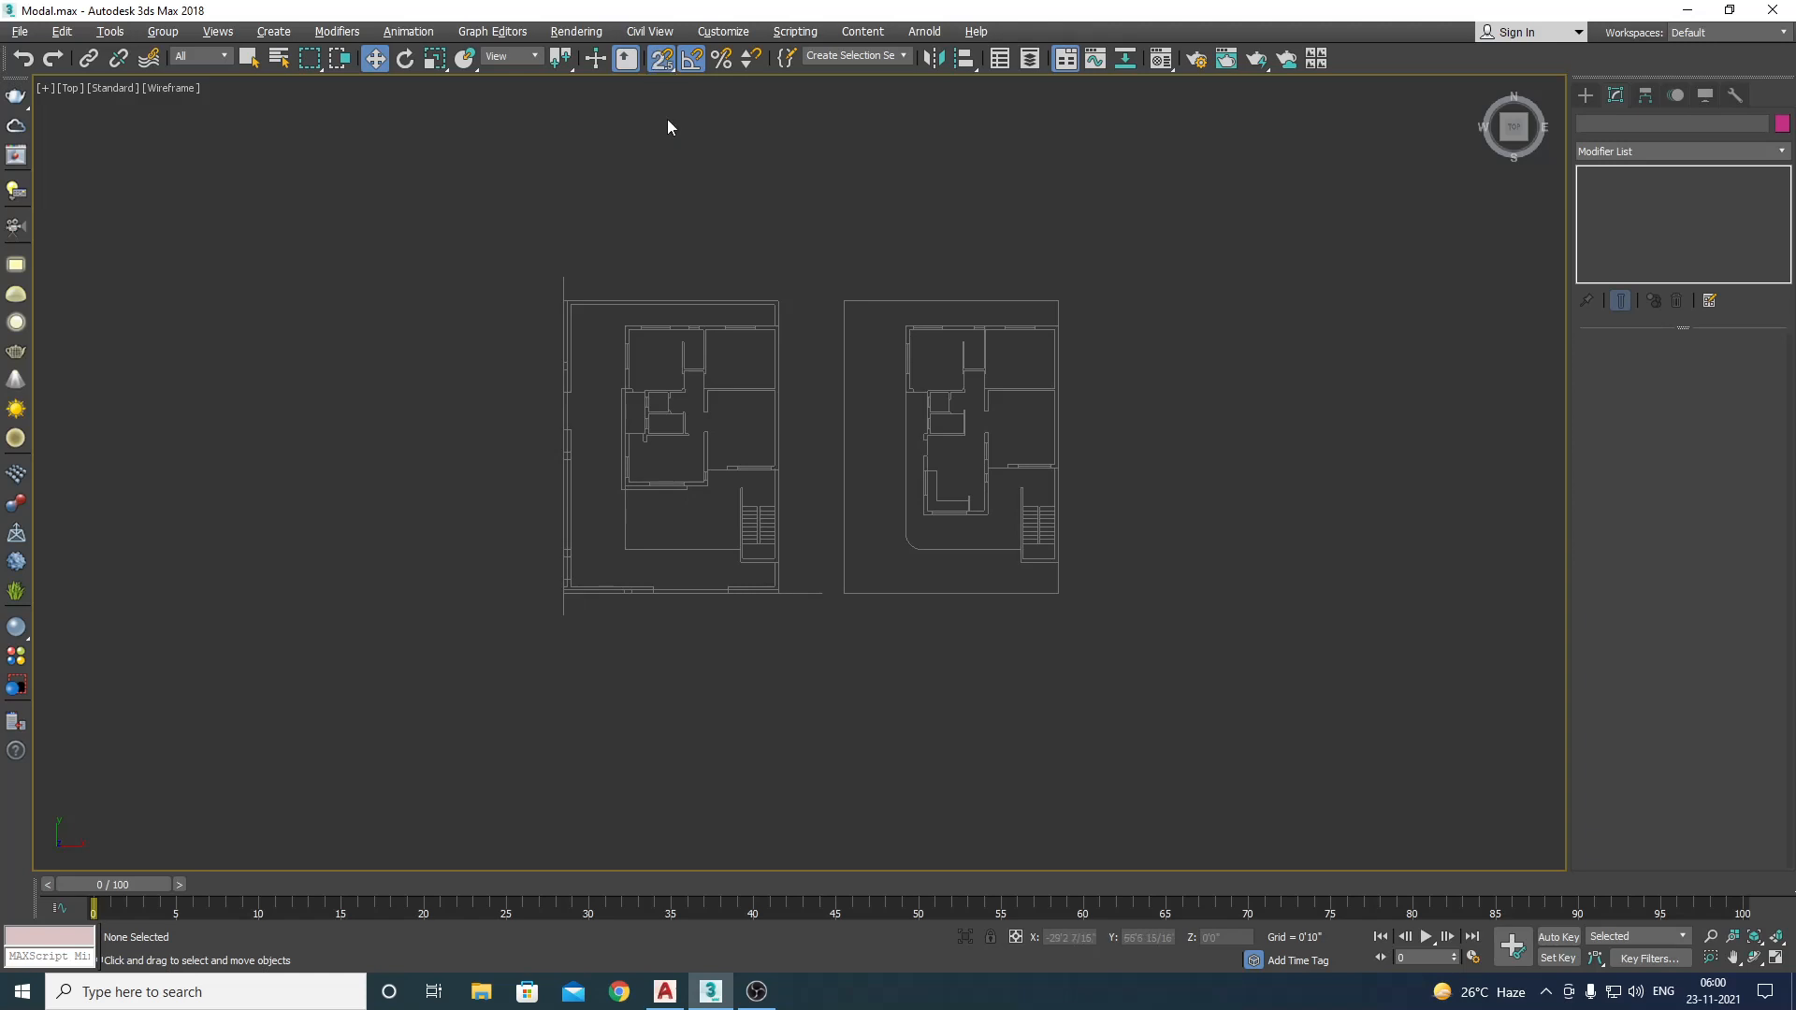
right_click(665, 66)
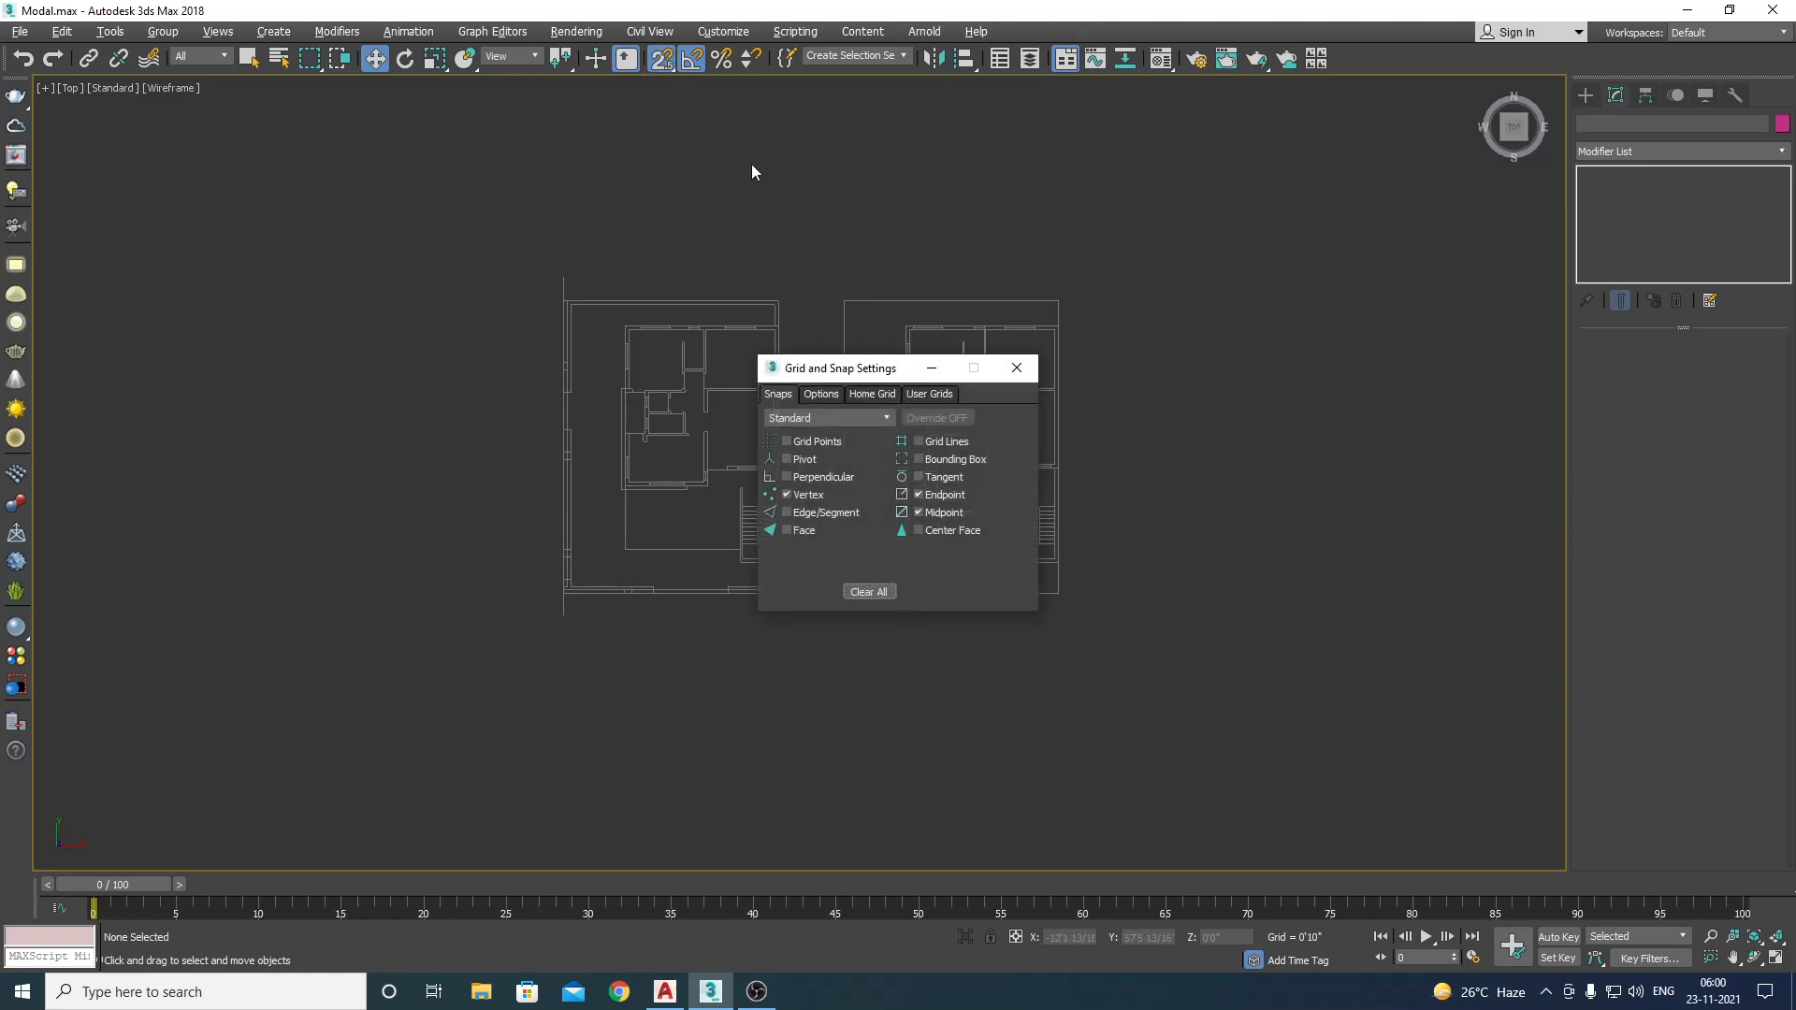
drag(834, 367, 804, 220)
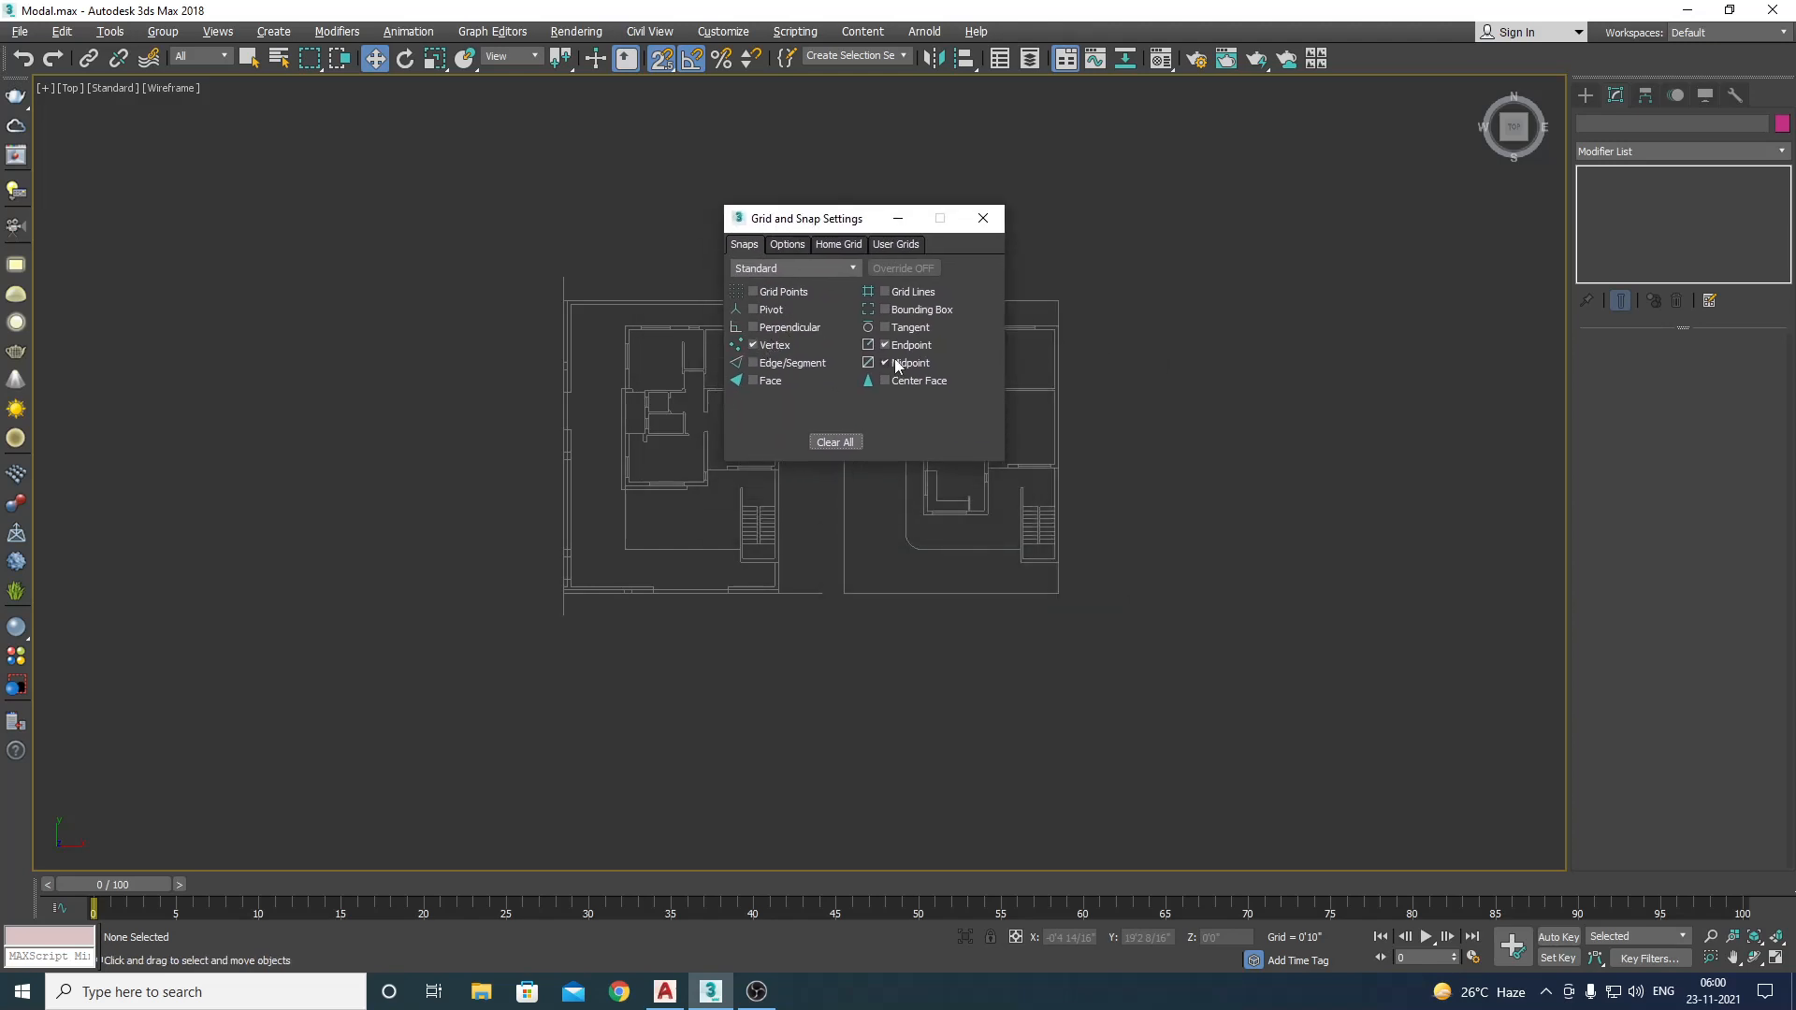
click(787, 244)
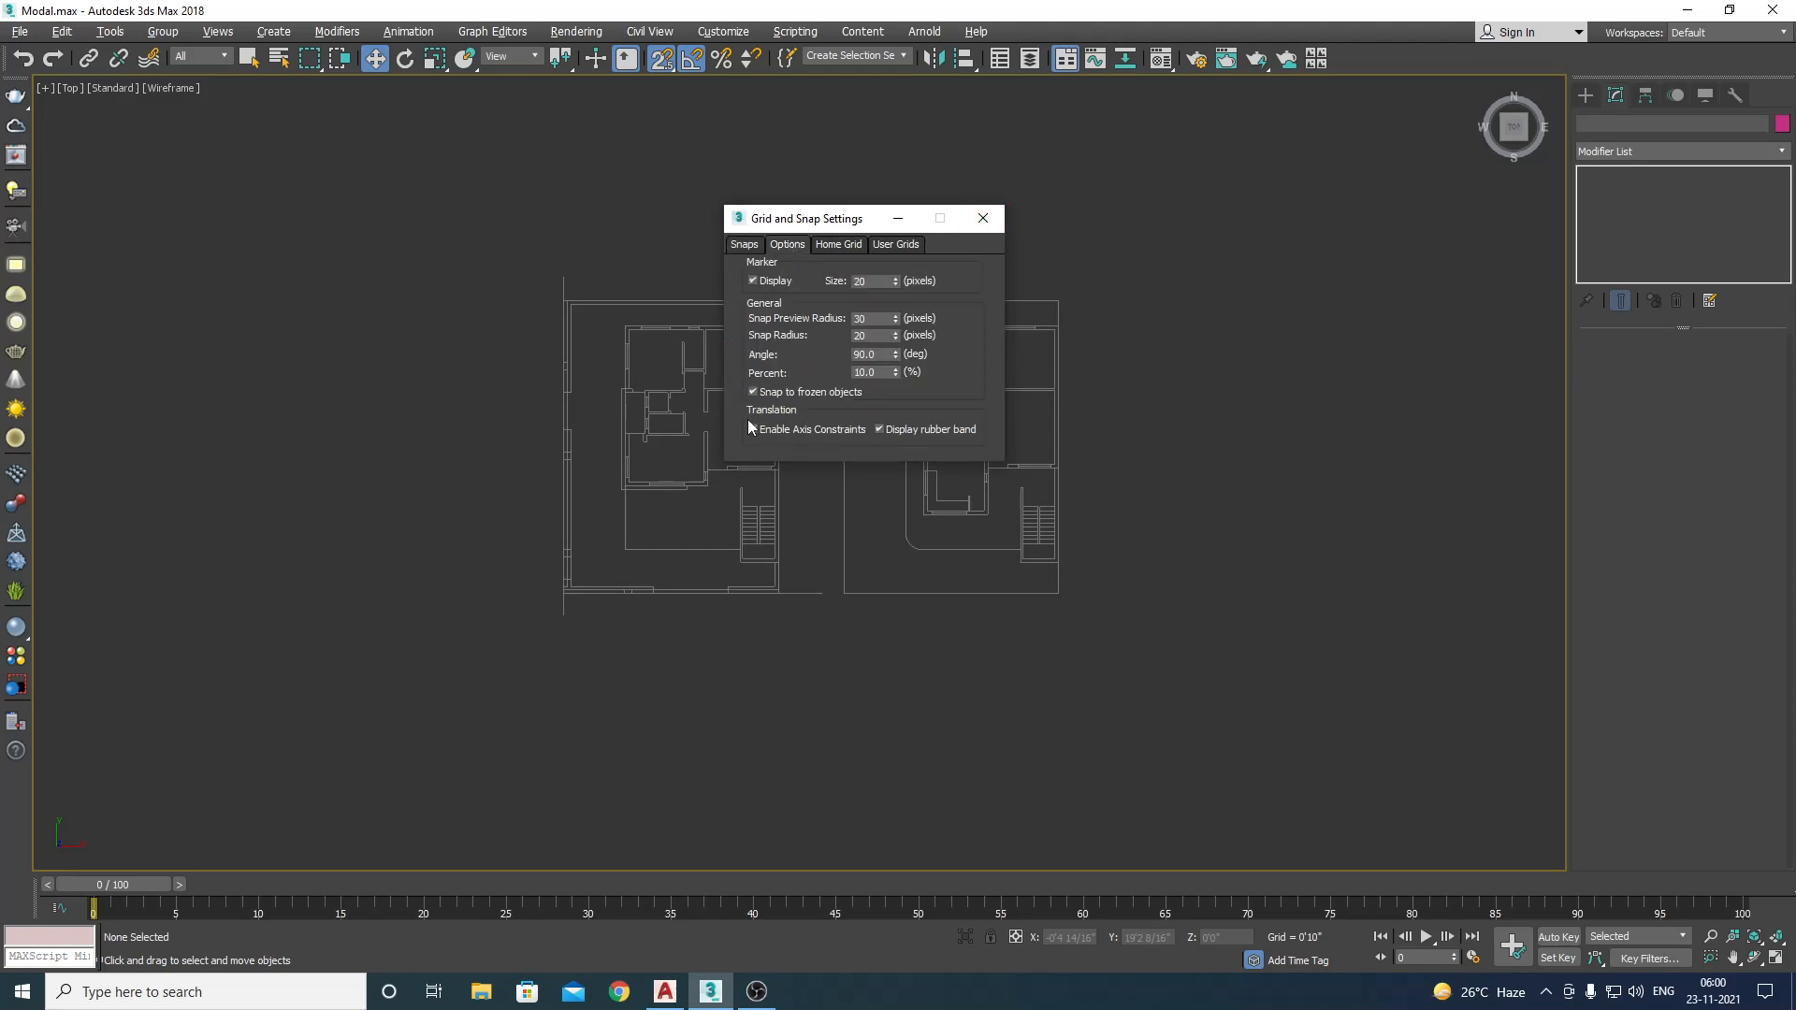
click(982, 218)
Step: Examine the ground floor plan in the Top view and compare it with the front elevation in the Front view
middle_drag(763, 408, 825, 389)
scroll(786, 431, up, 2)
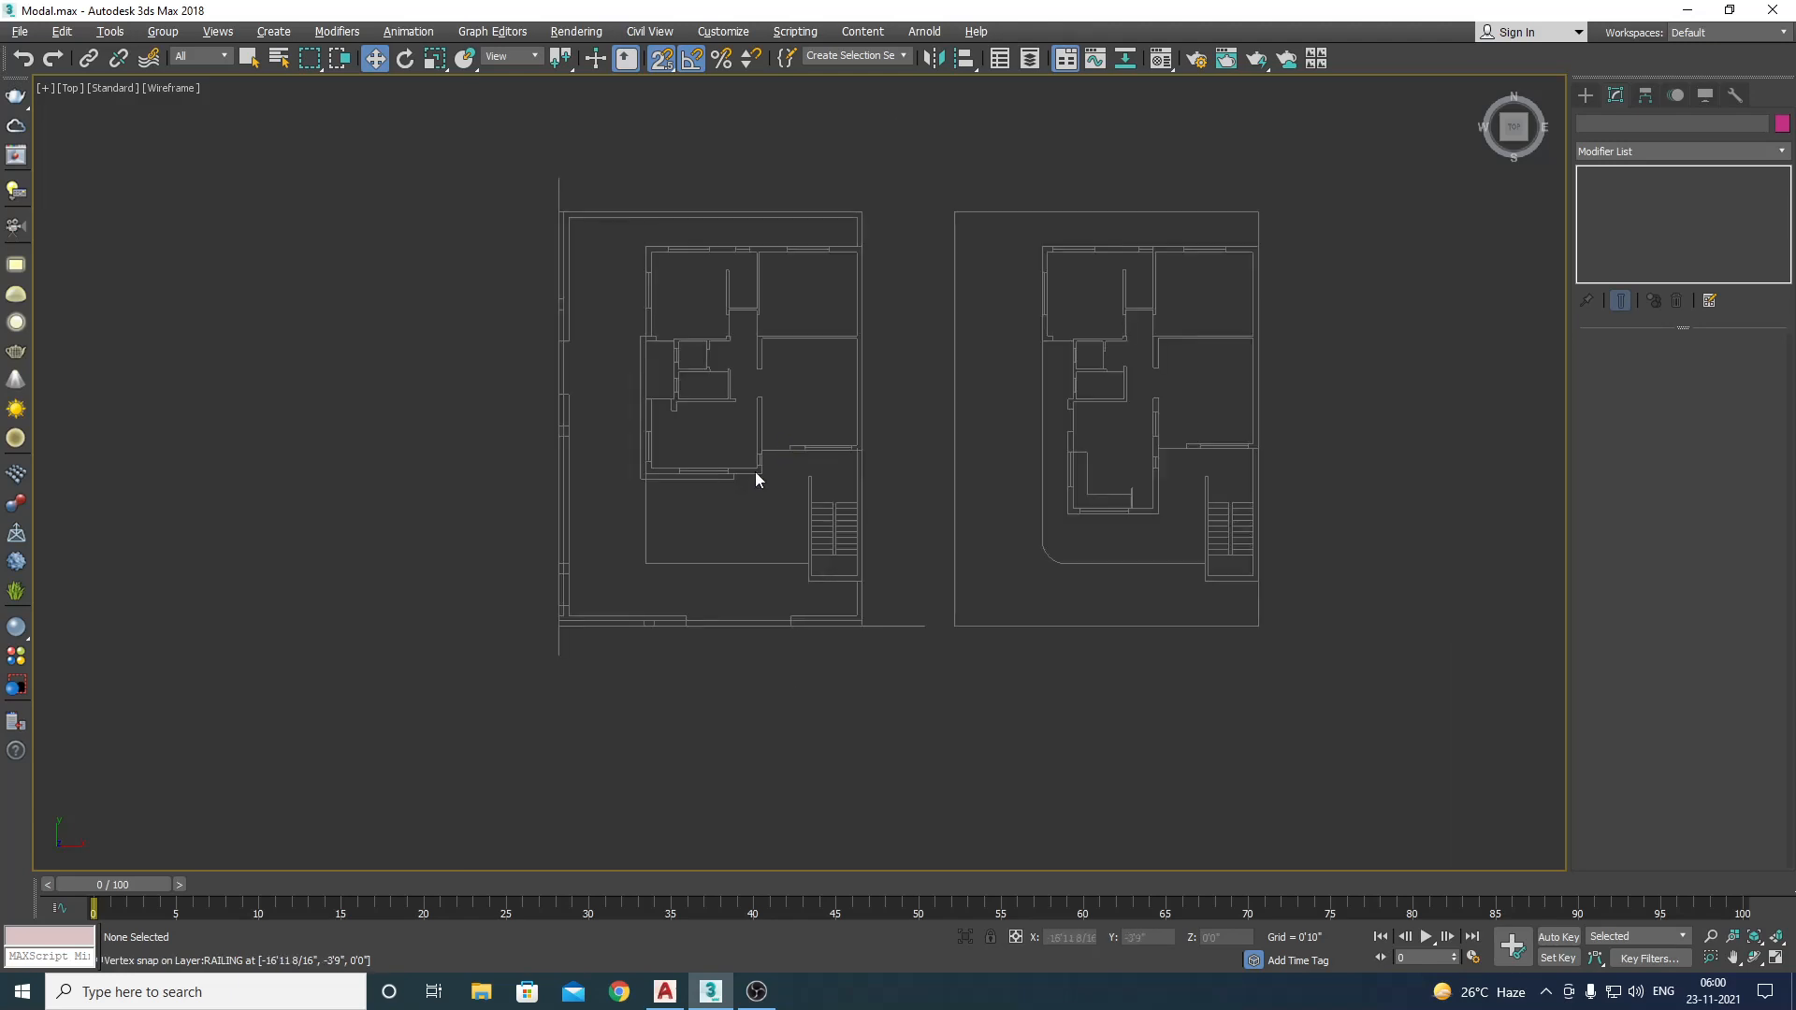
scroll(755, 471, down, 2)
middle_drag(755, 471, 788, 475)
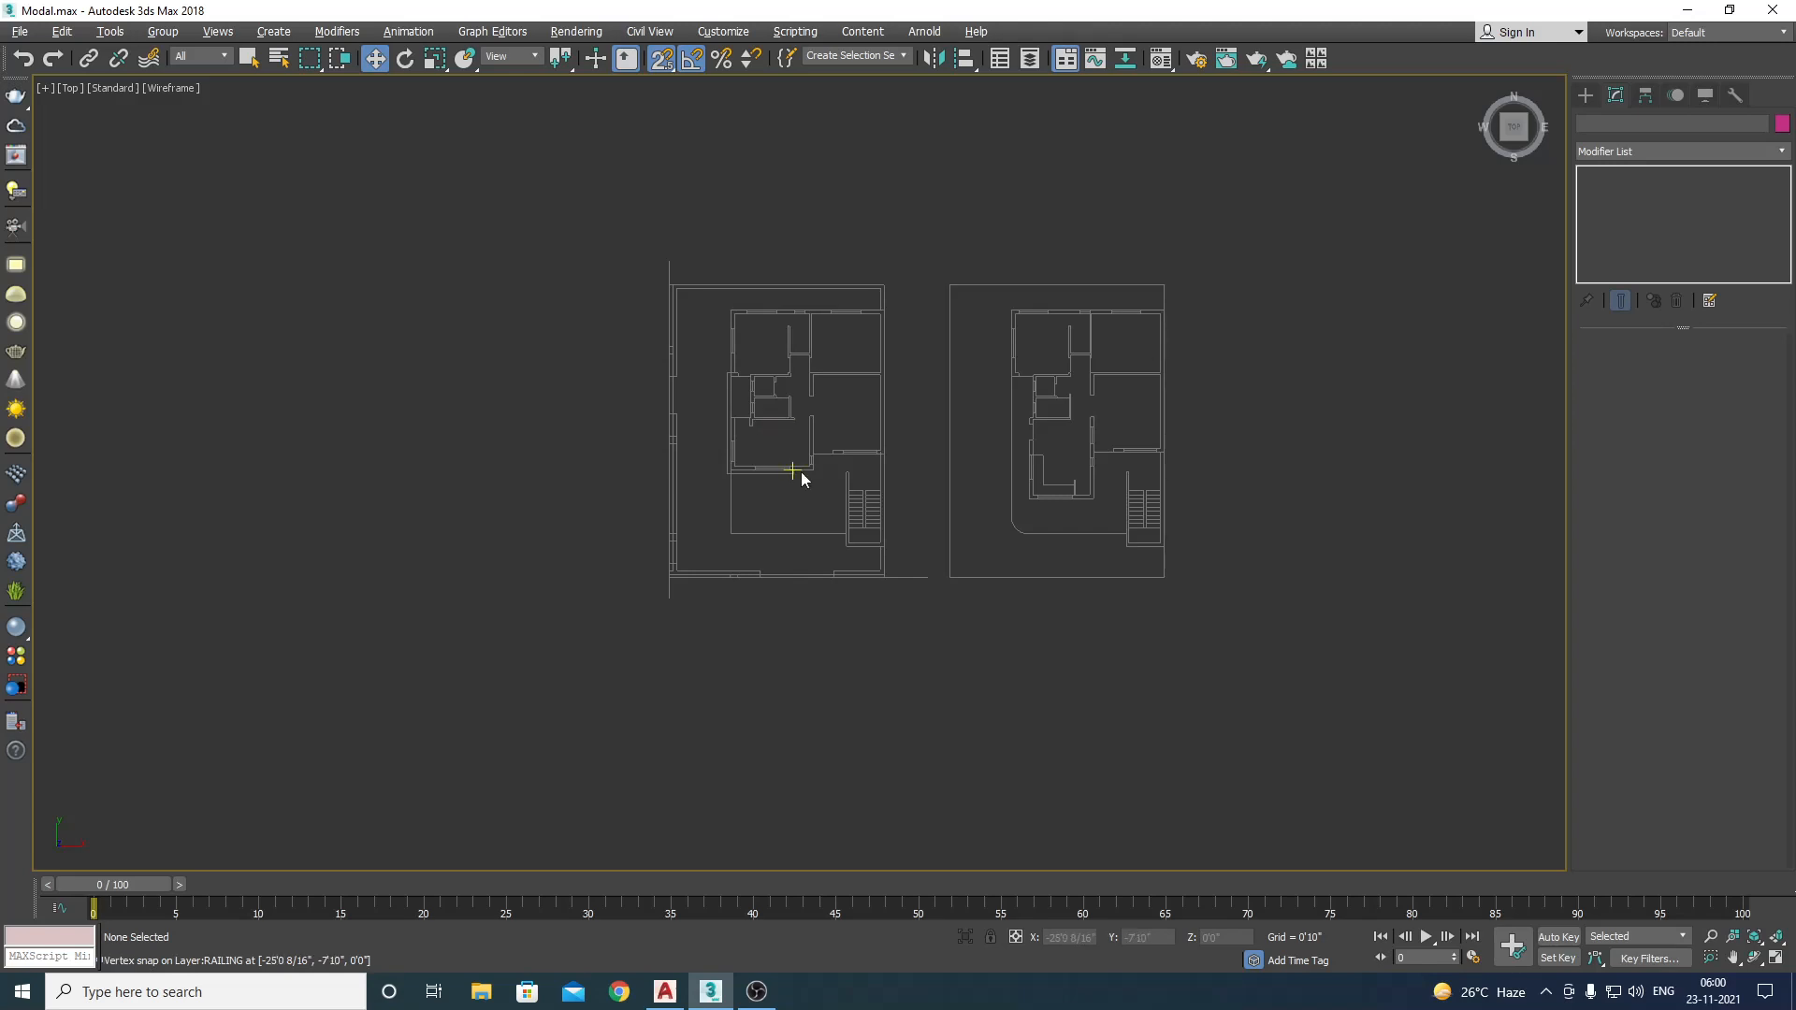
scroll(802, 473, up, 3)
scroll(754, 473, down, 1)
middle_drag(754, 473, 817, 490)
scroll(862, 501, up, 4)
scroll(862, 501, down, 2)
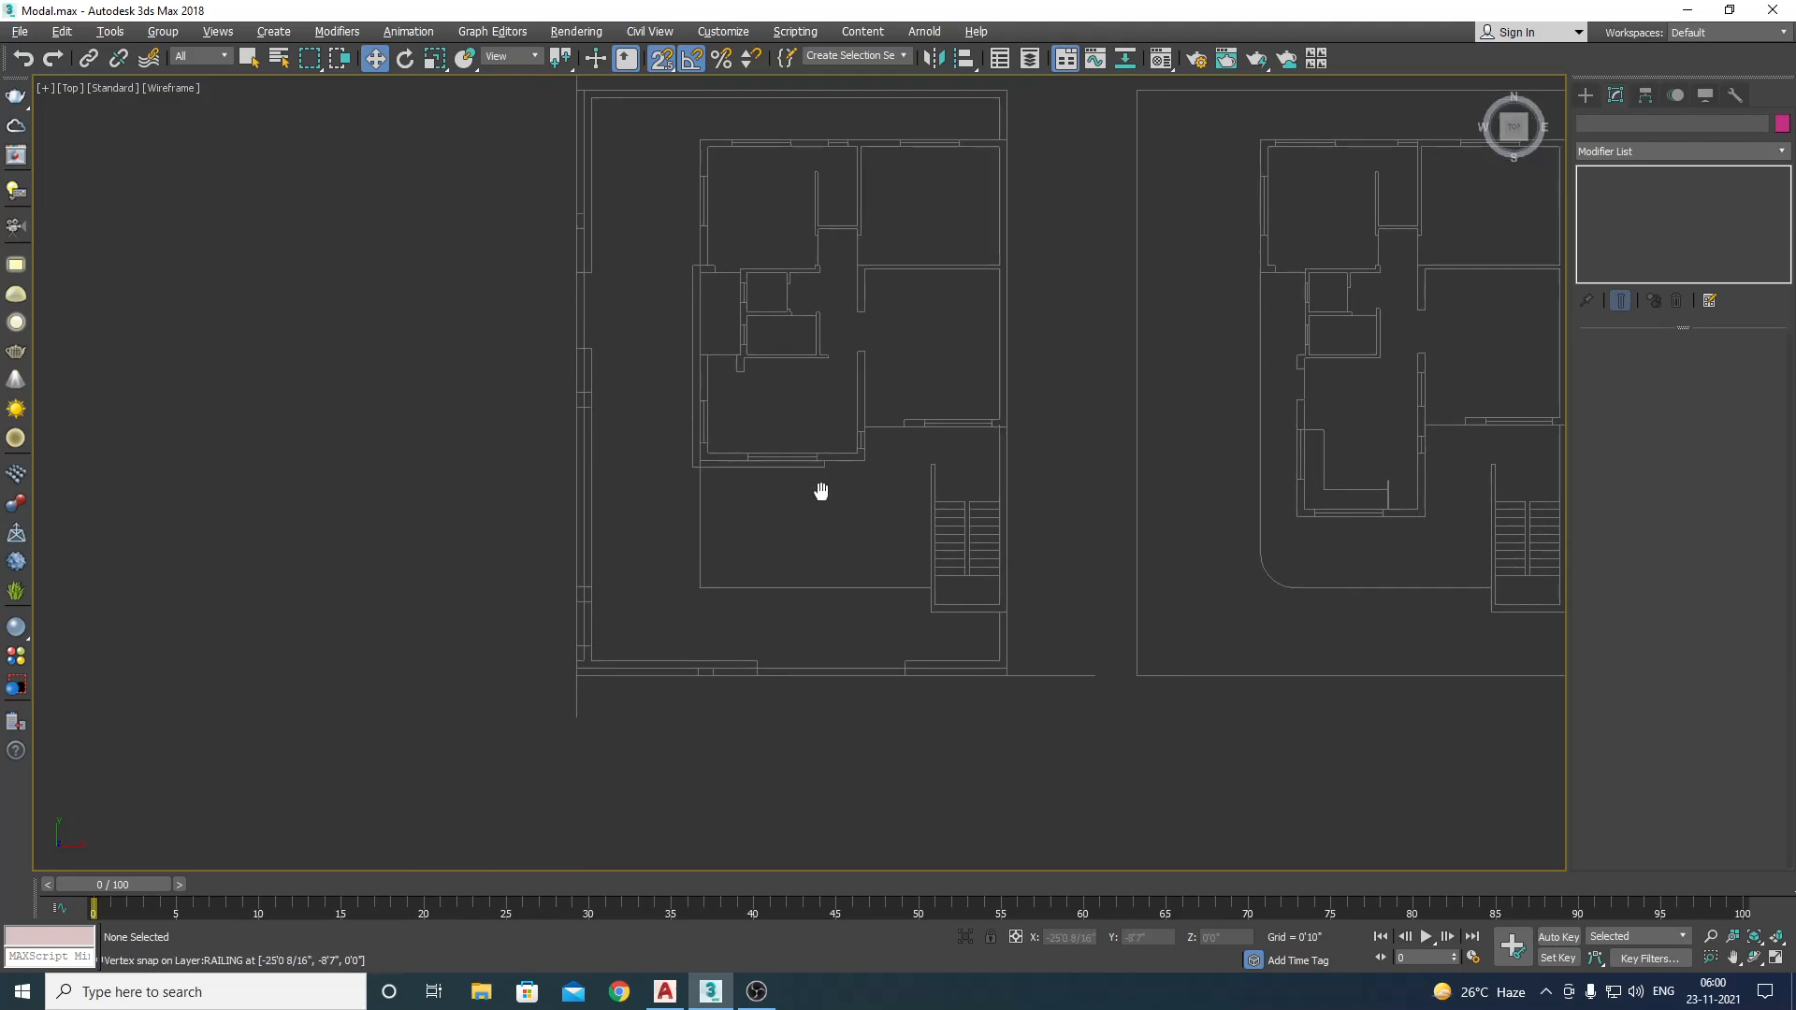
scroll(935, 589, up, 2)
scroll(902, 582, down, 3)
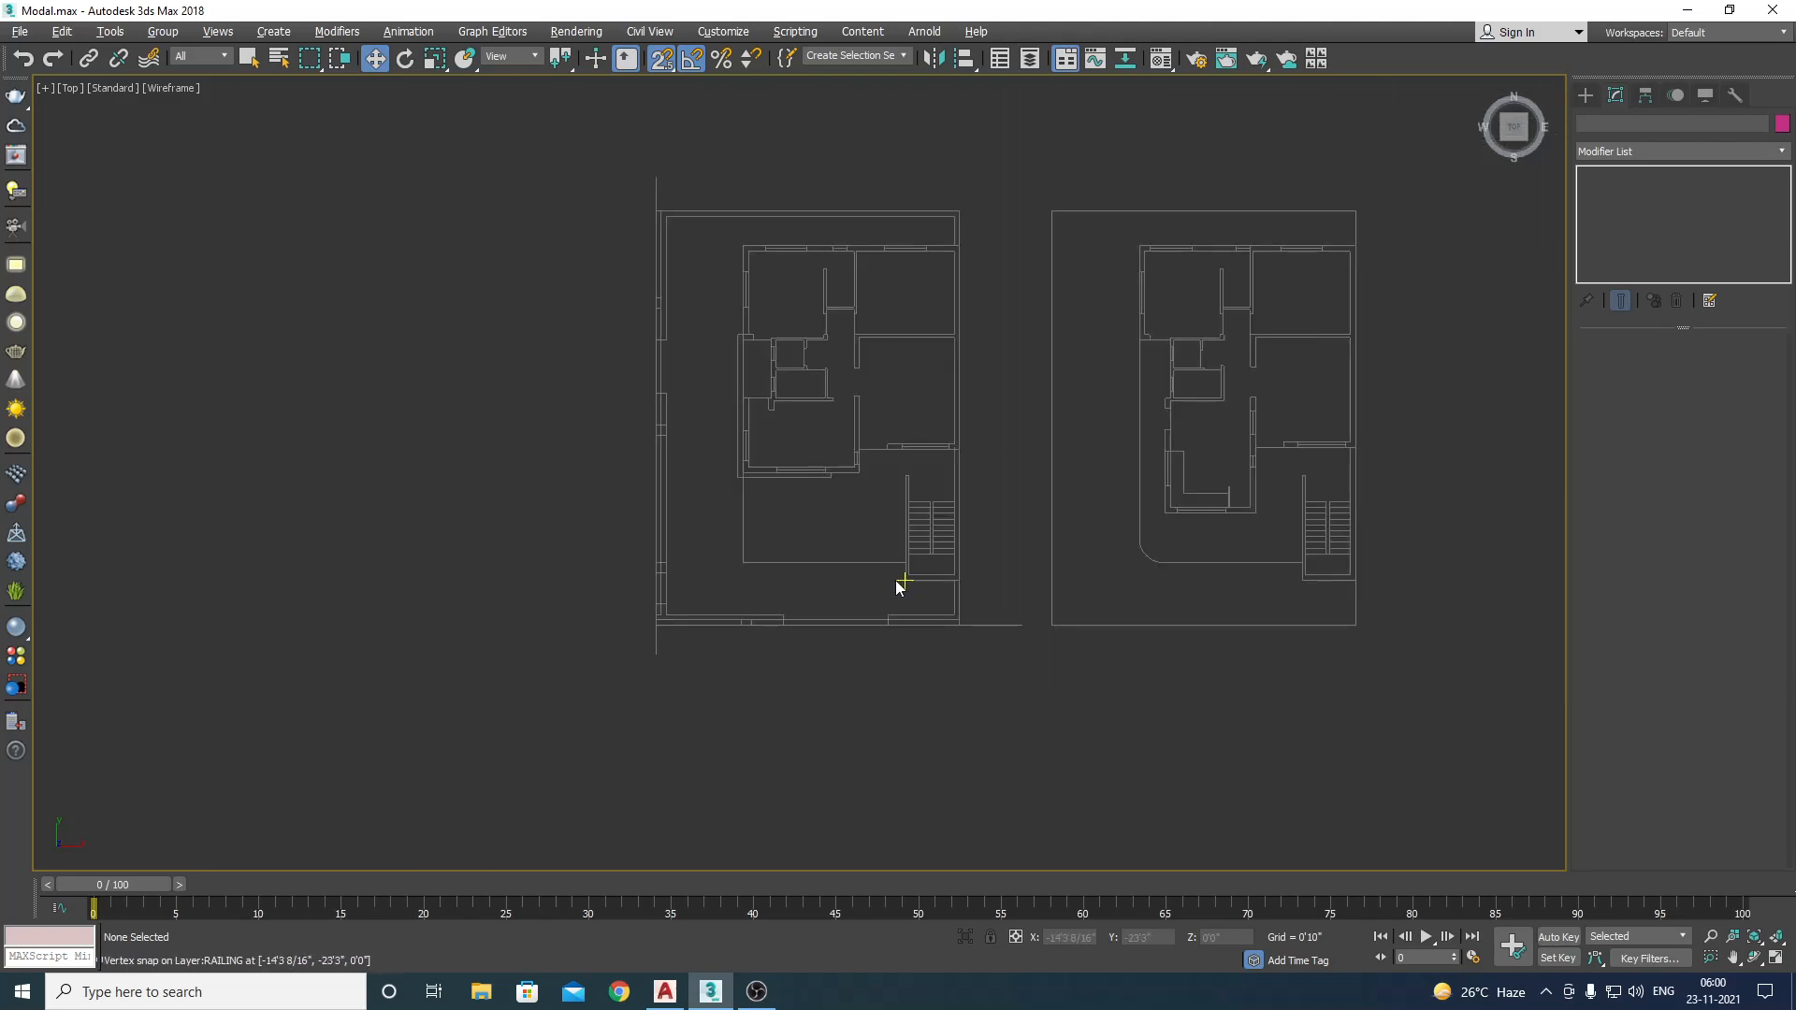
key(f)
scroll(850, 584, up, 5)
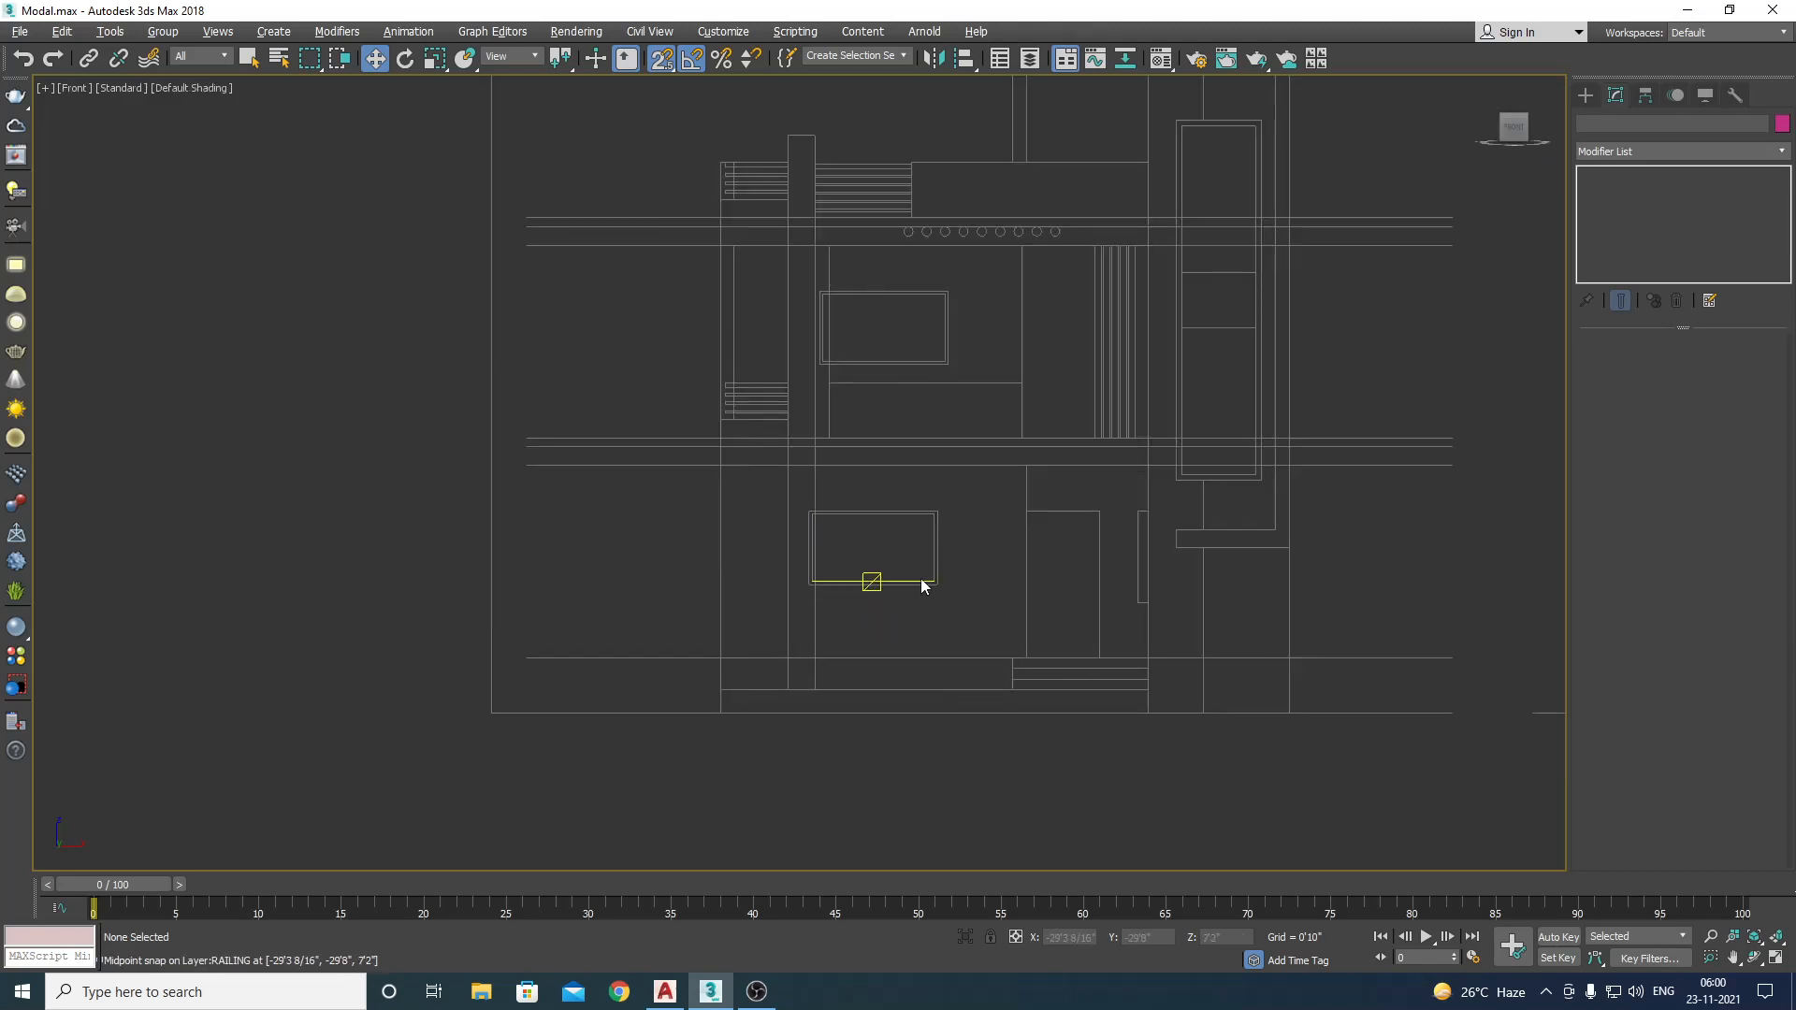
scroll(870, 562, down, 2)
key(t)
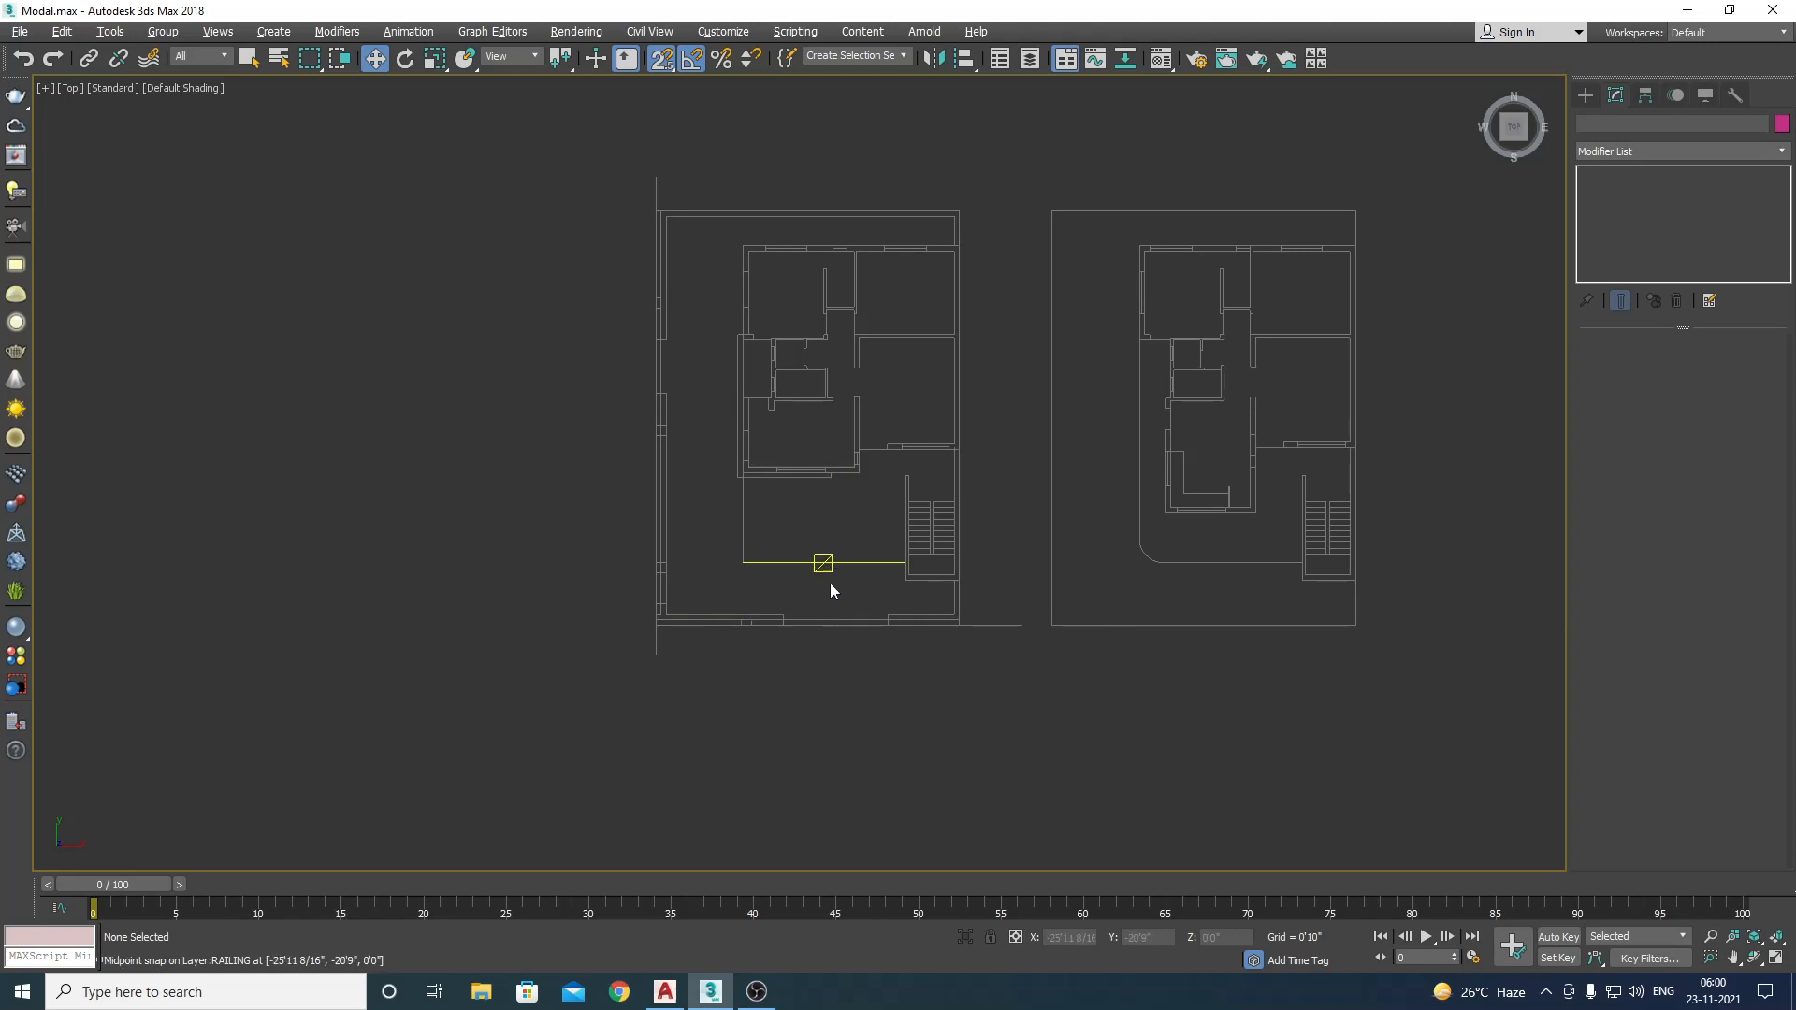
Step: Draw a rectangle about 15'11" wide and 0'9" deep over the room's lower wall in the Top view
scroll(782, 417, up, 4)
right_click(760, 699)
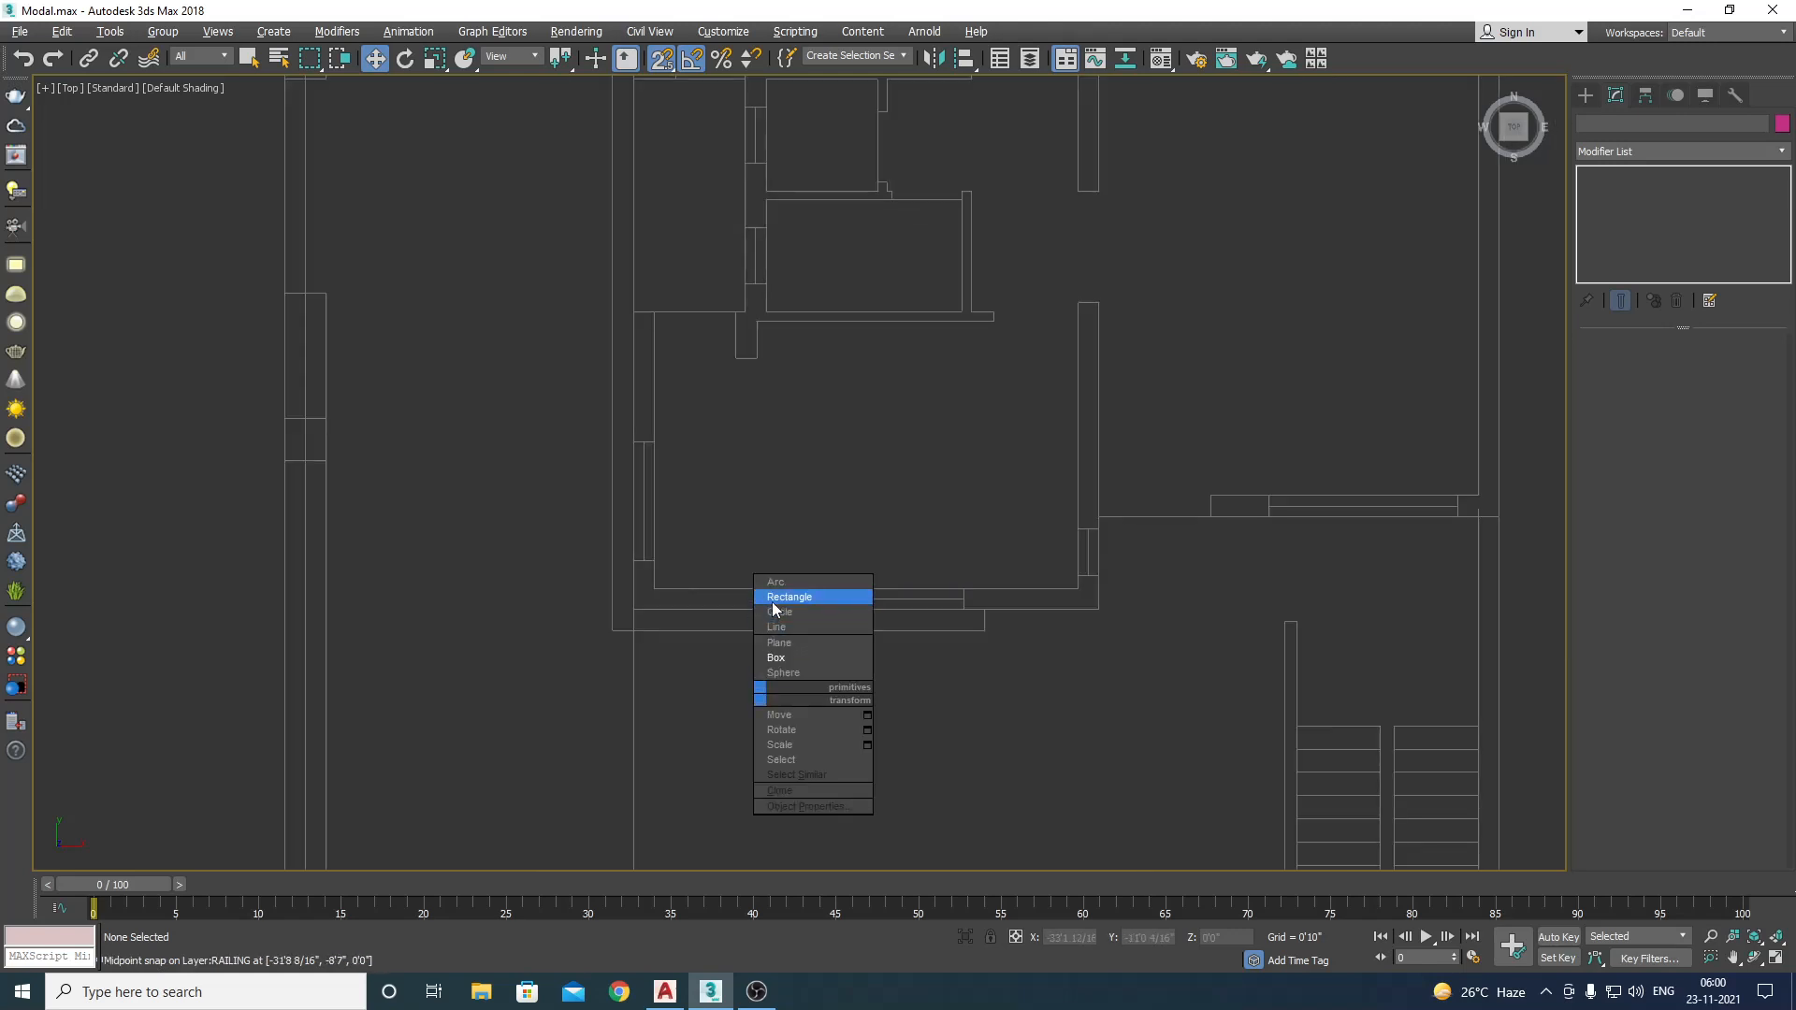
click(771, 603)
scroll(634, 613, up, 2)
drag(634, 608, 1271, 572)
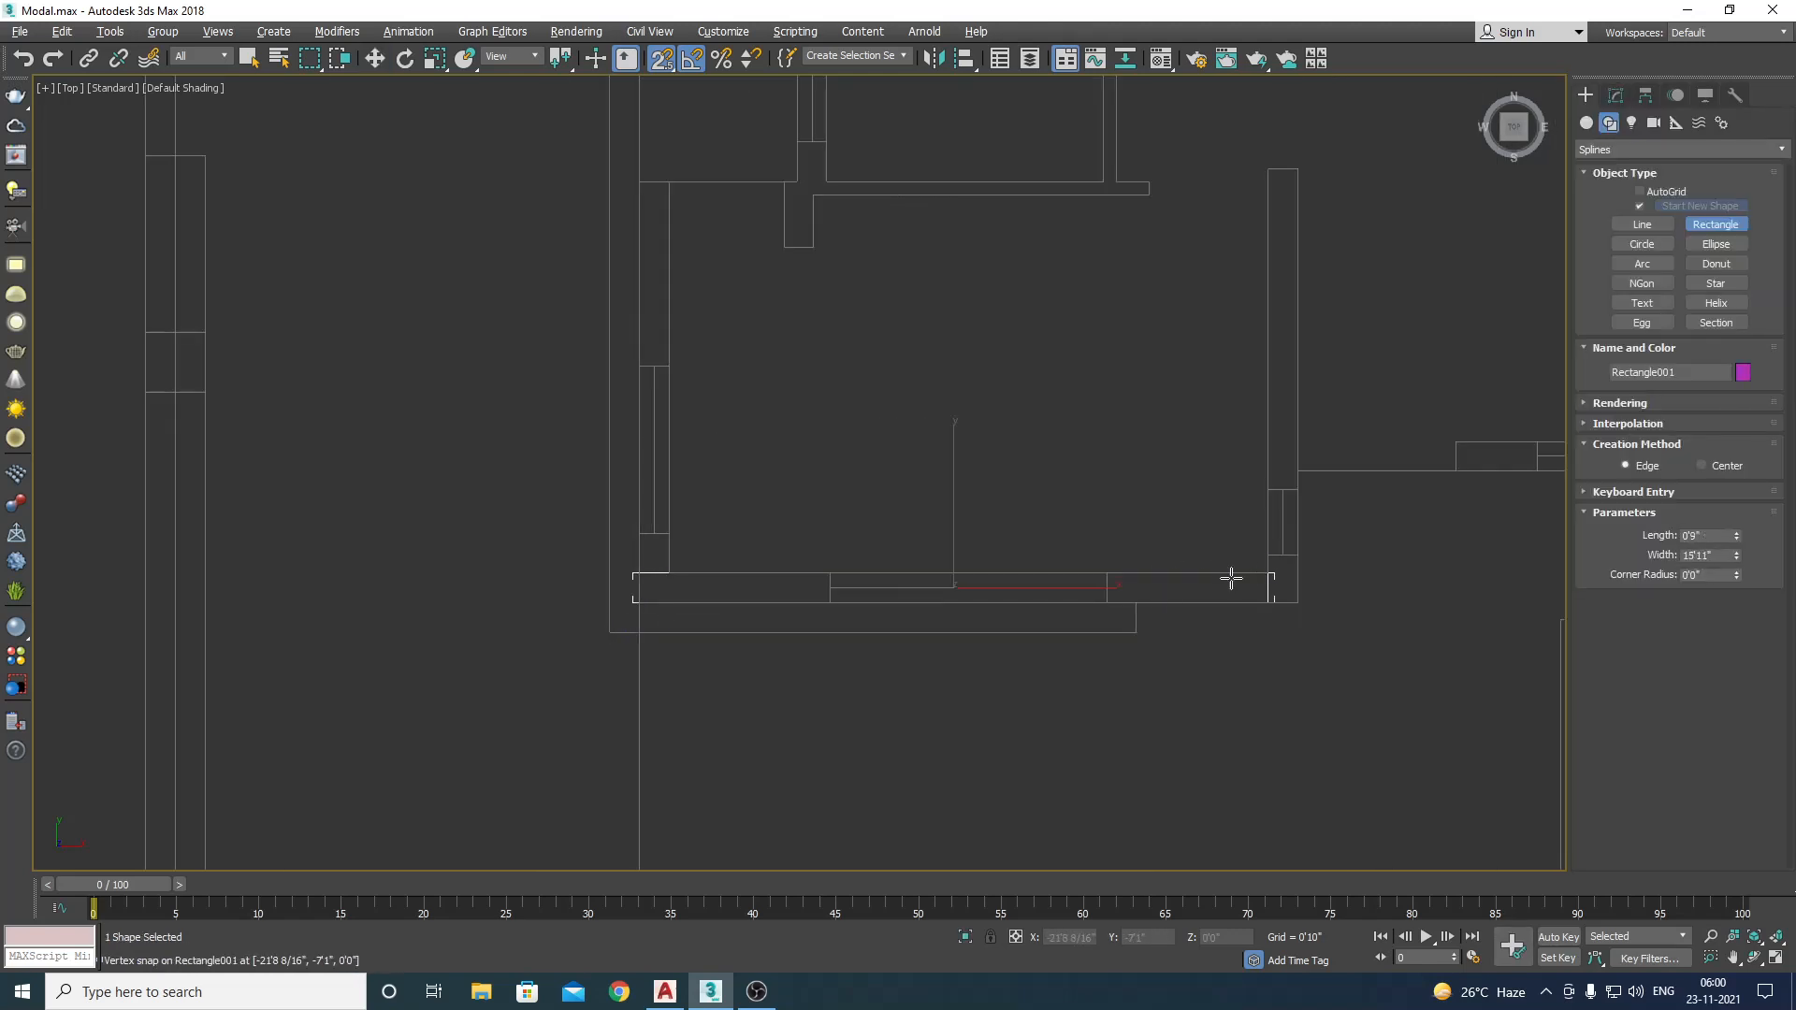
key(w)
Step: Extrude the wall rectangle by 15'0" and check the resulting wall in the Perspective view
click(1618, 96)
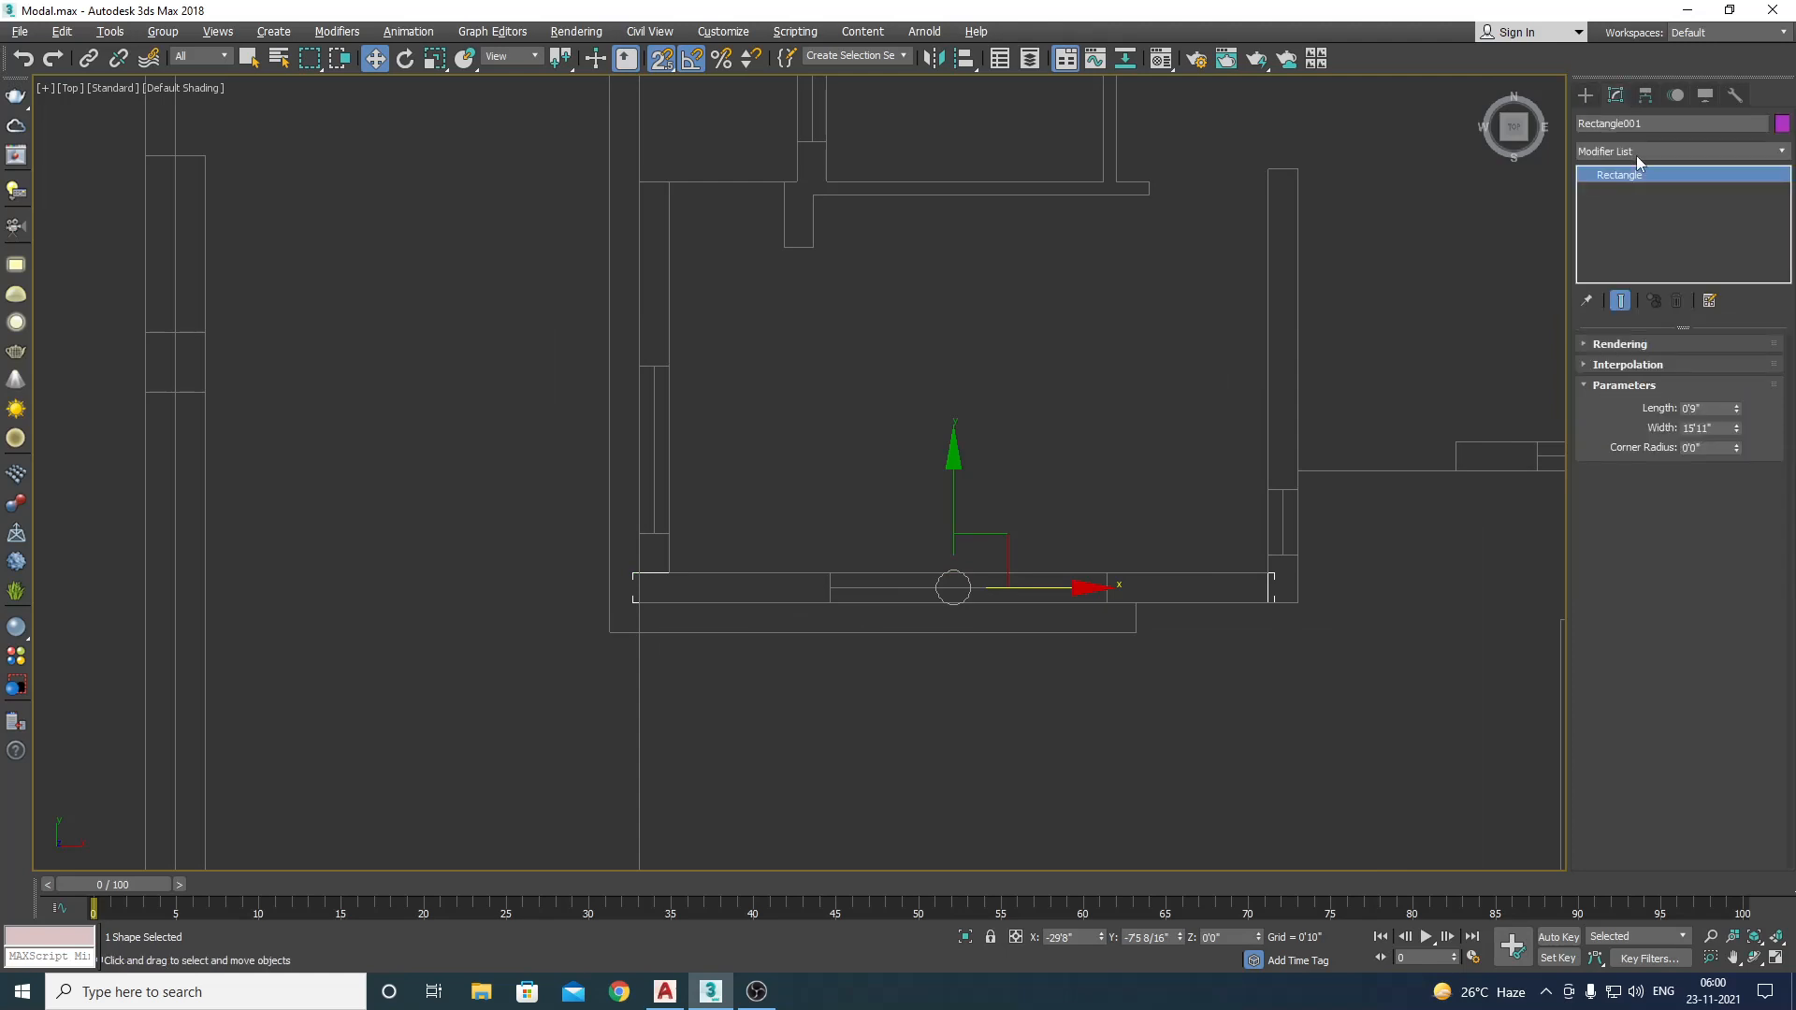
click(1636, 153)
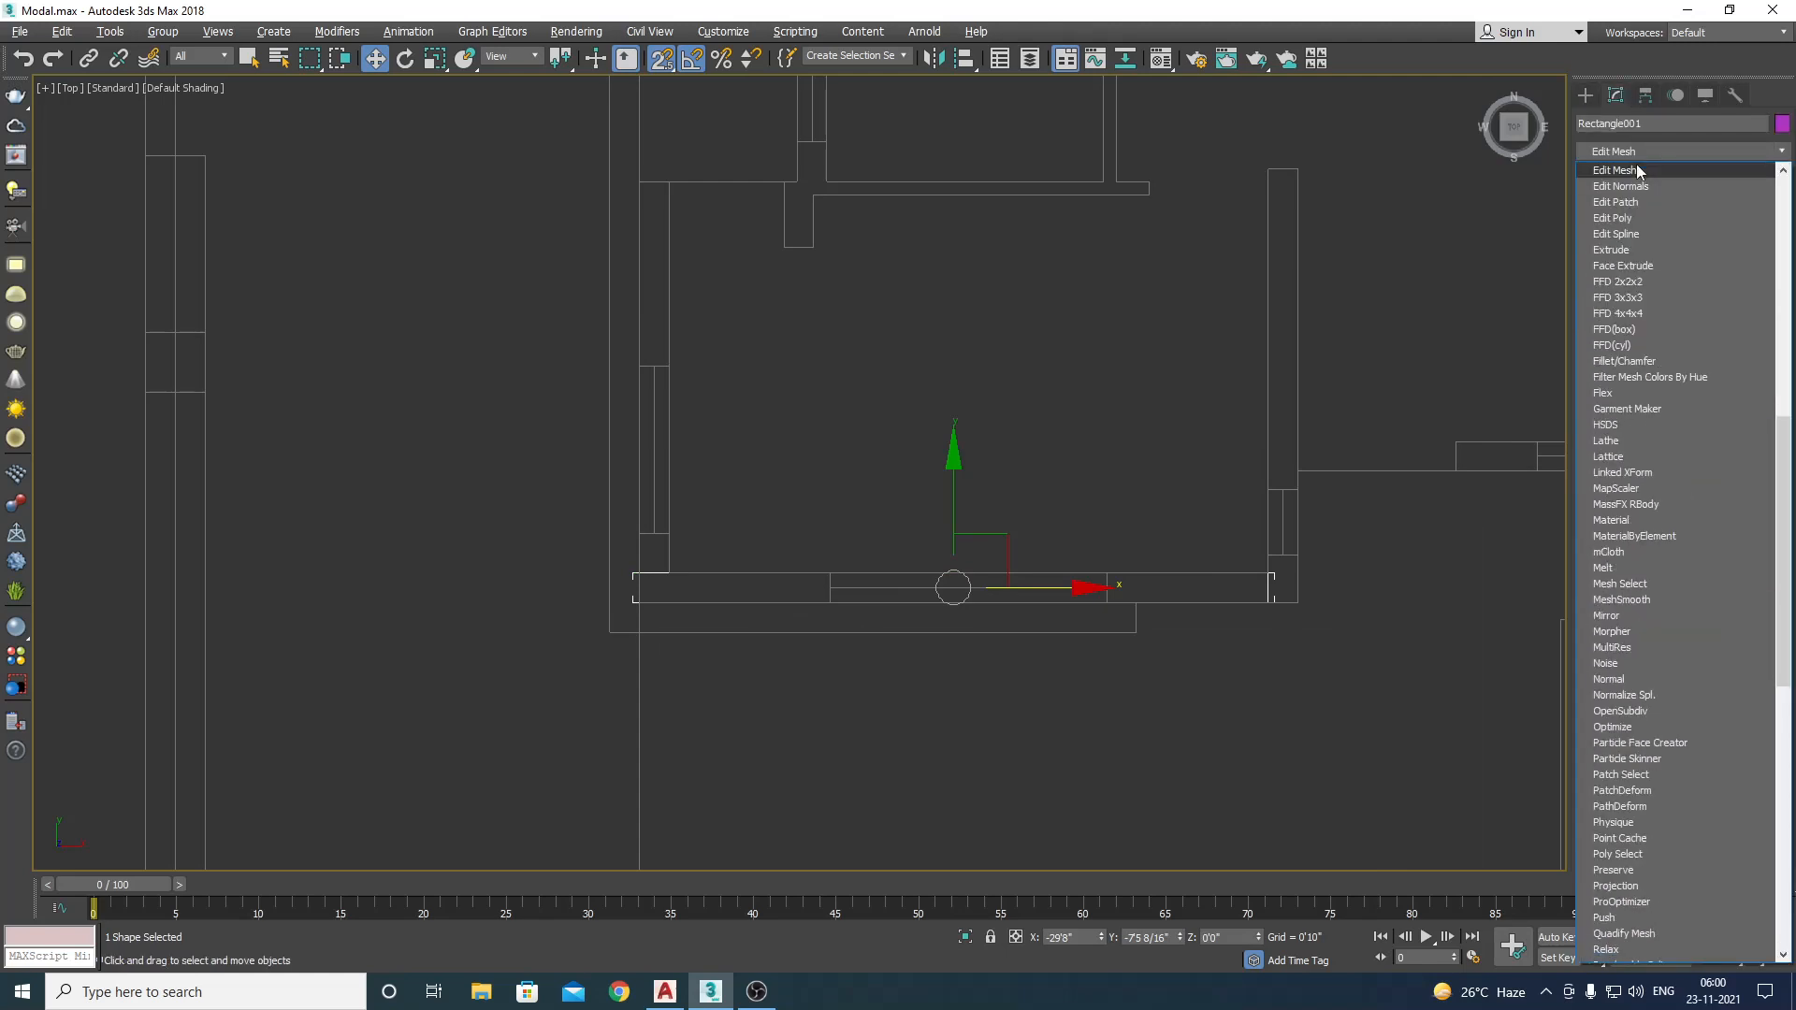
click(1627, 250)
text(15'0")
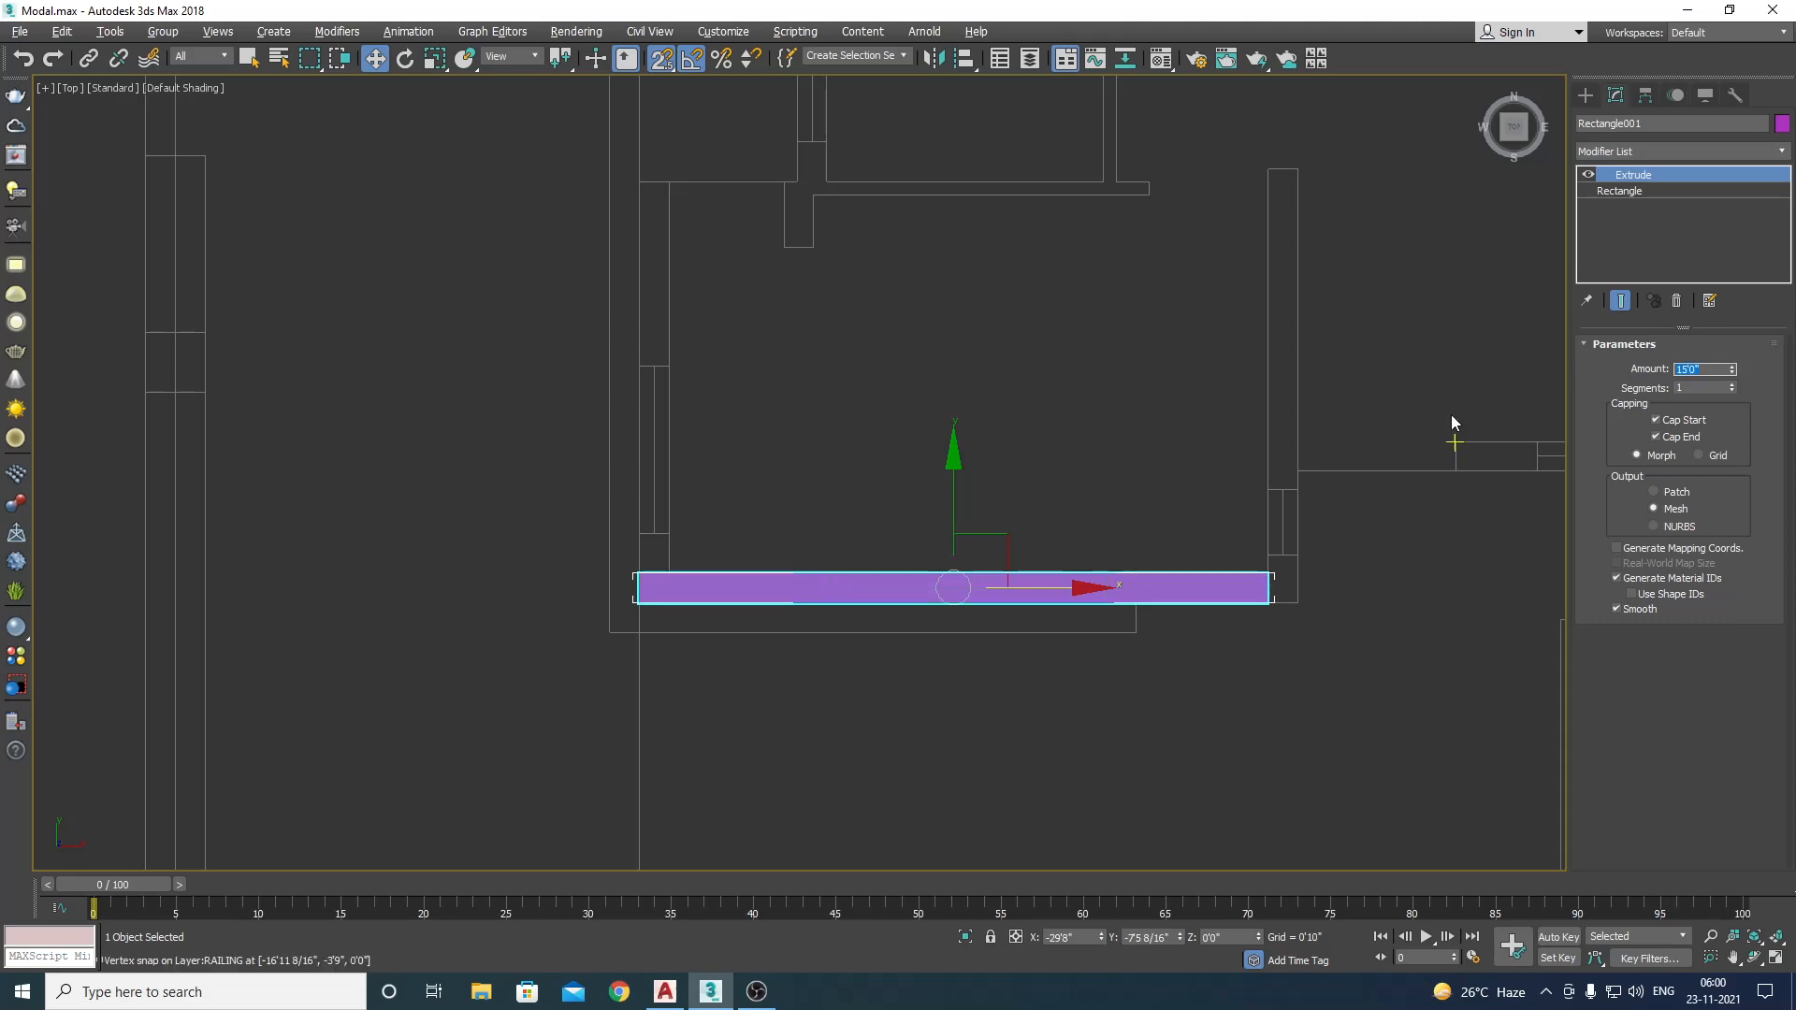
click(851, 528)
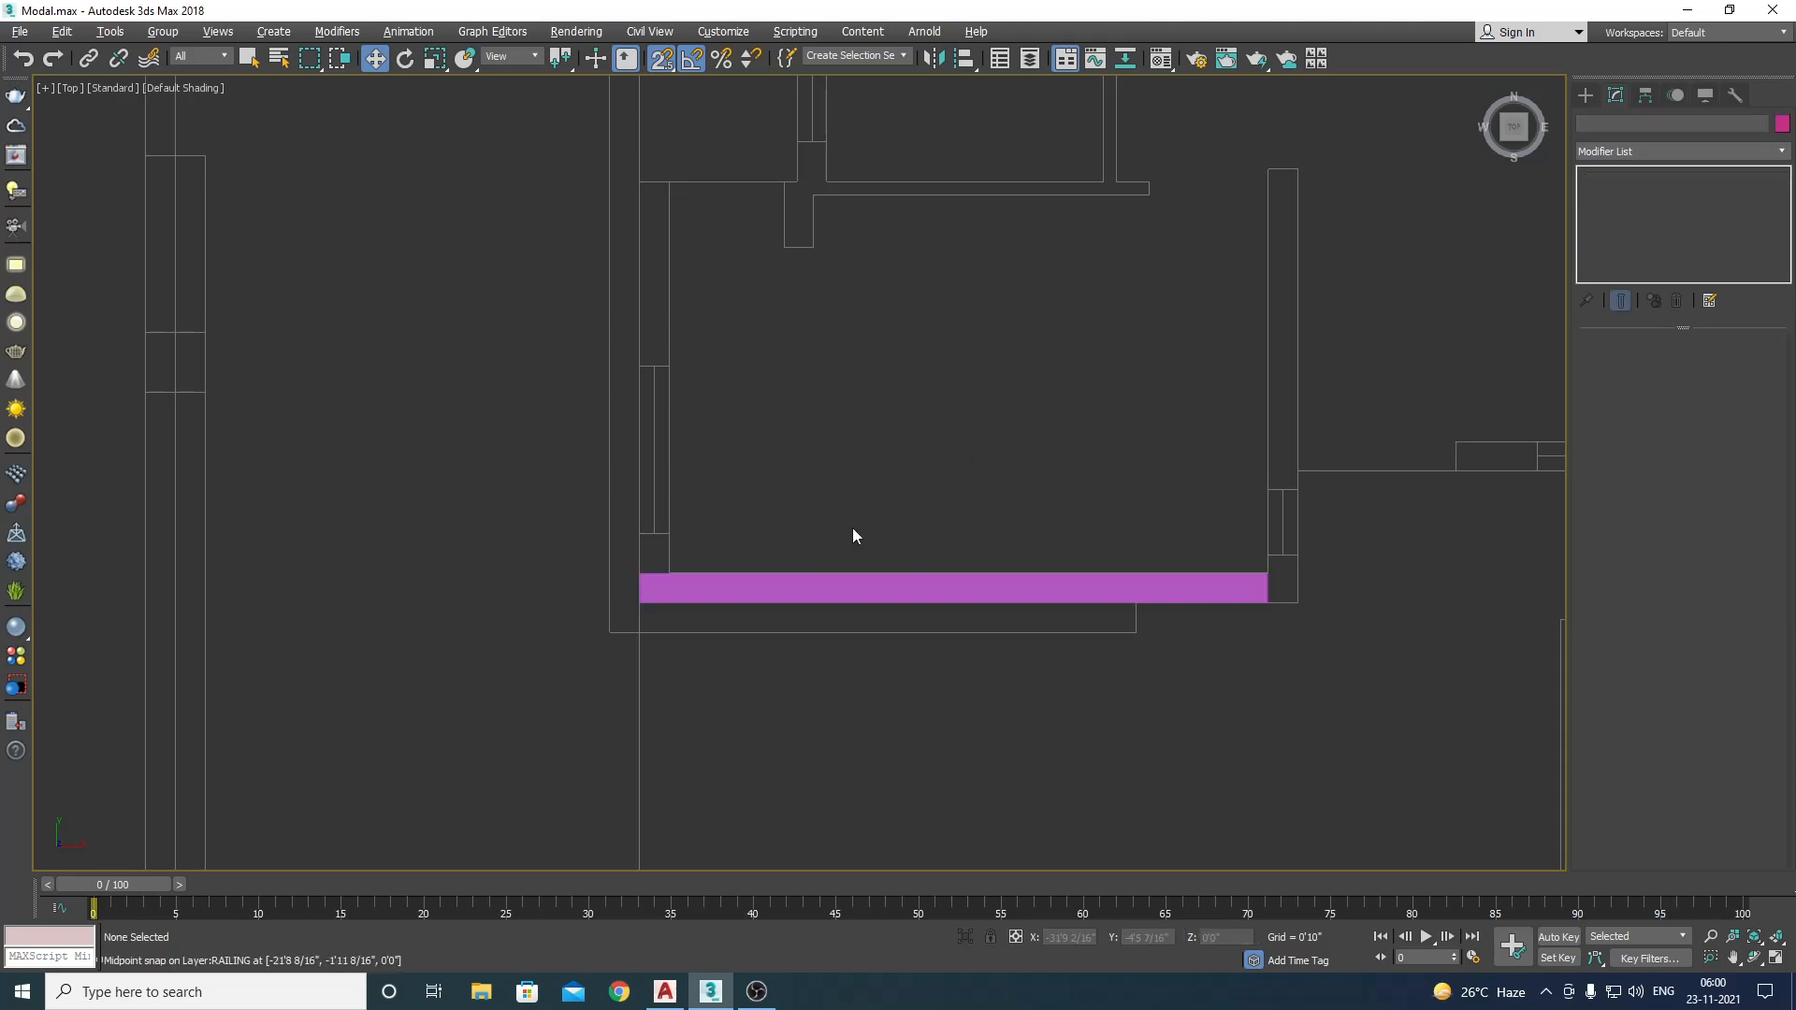
click(796, 601)
key(p)
scroll(795, 601, up, 3)
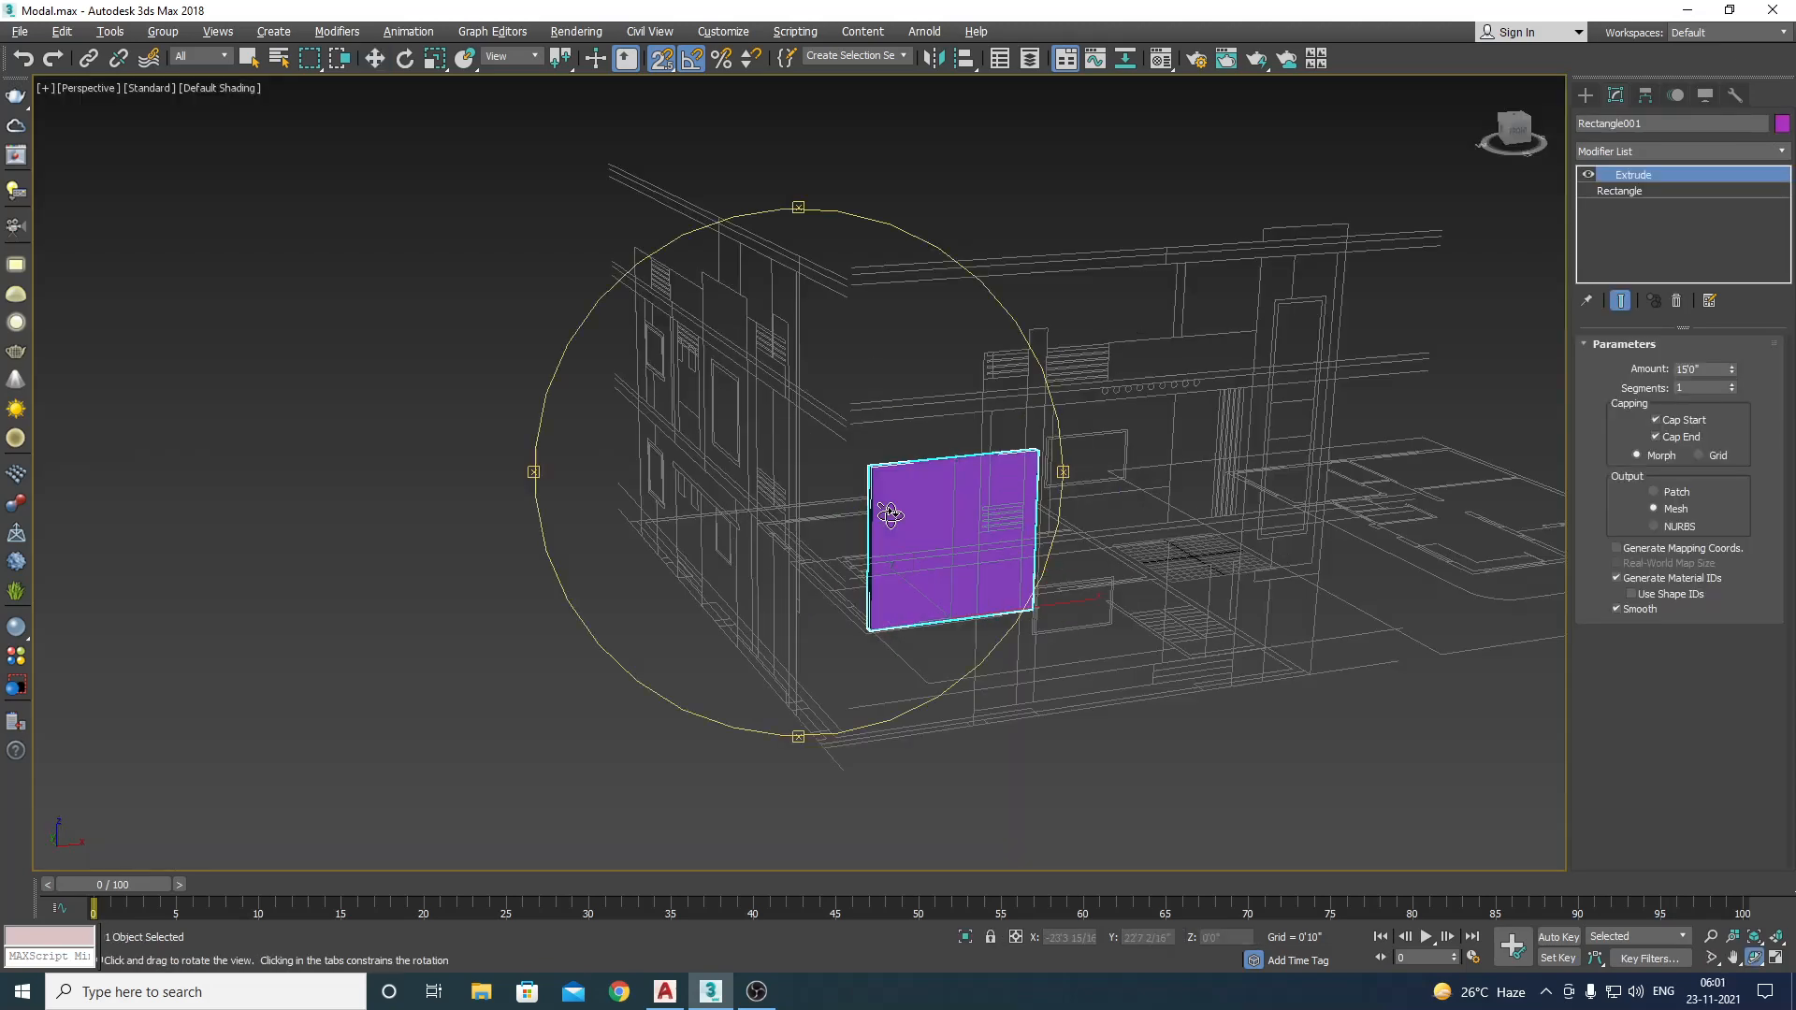
alt+middle_drag(891, 516, 824, 562)
scroll(959, 584, down, 5)
key(w)
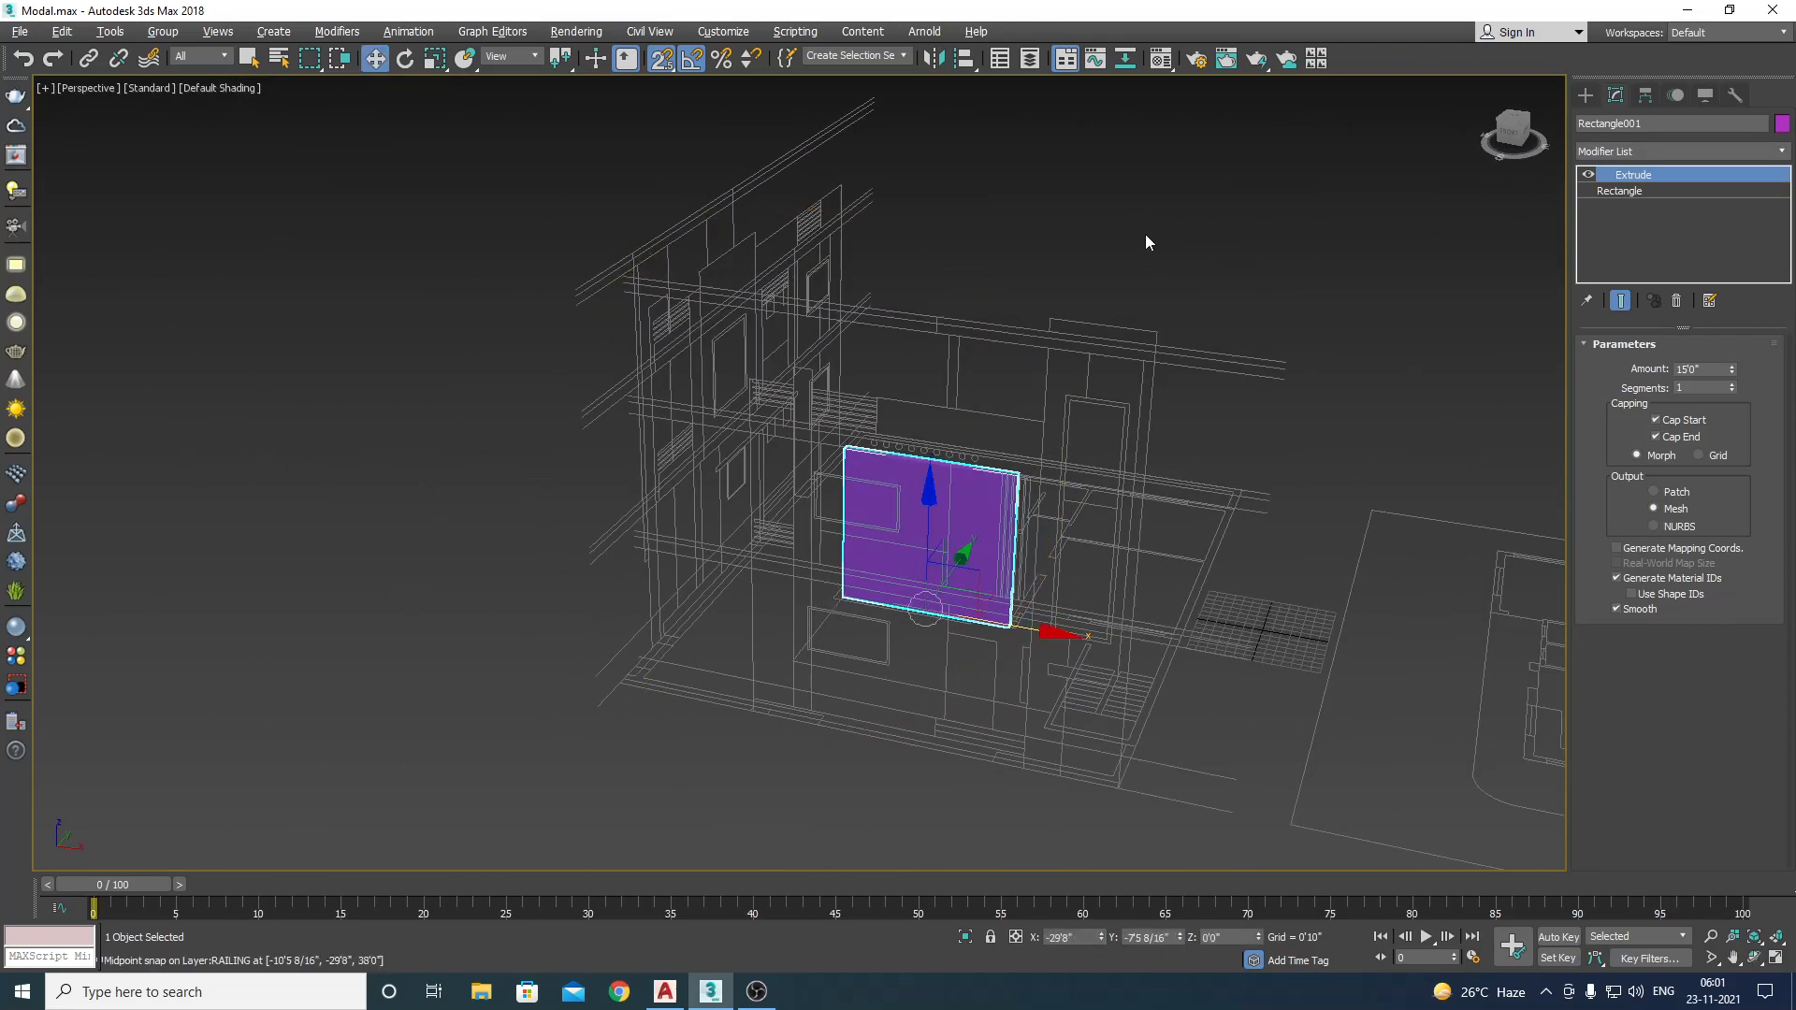
Step: Review the display unit scale and the system unit scale in the Units Setup
click(913, 84)
click(723, 32)
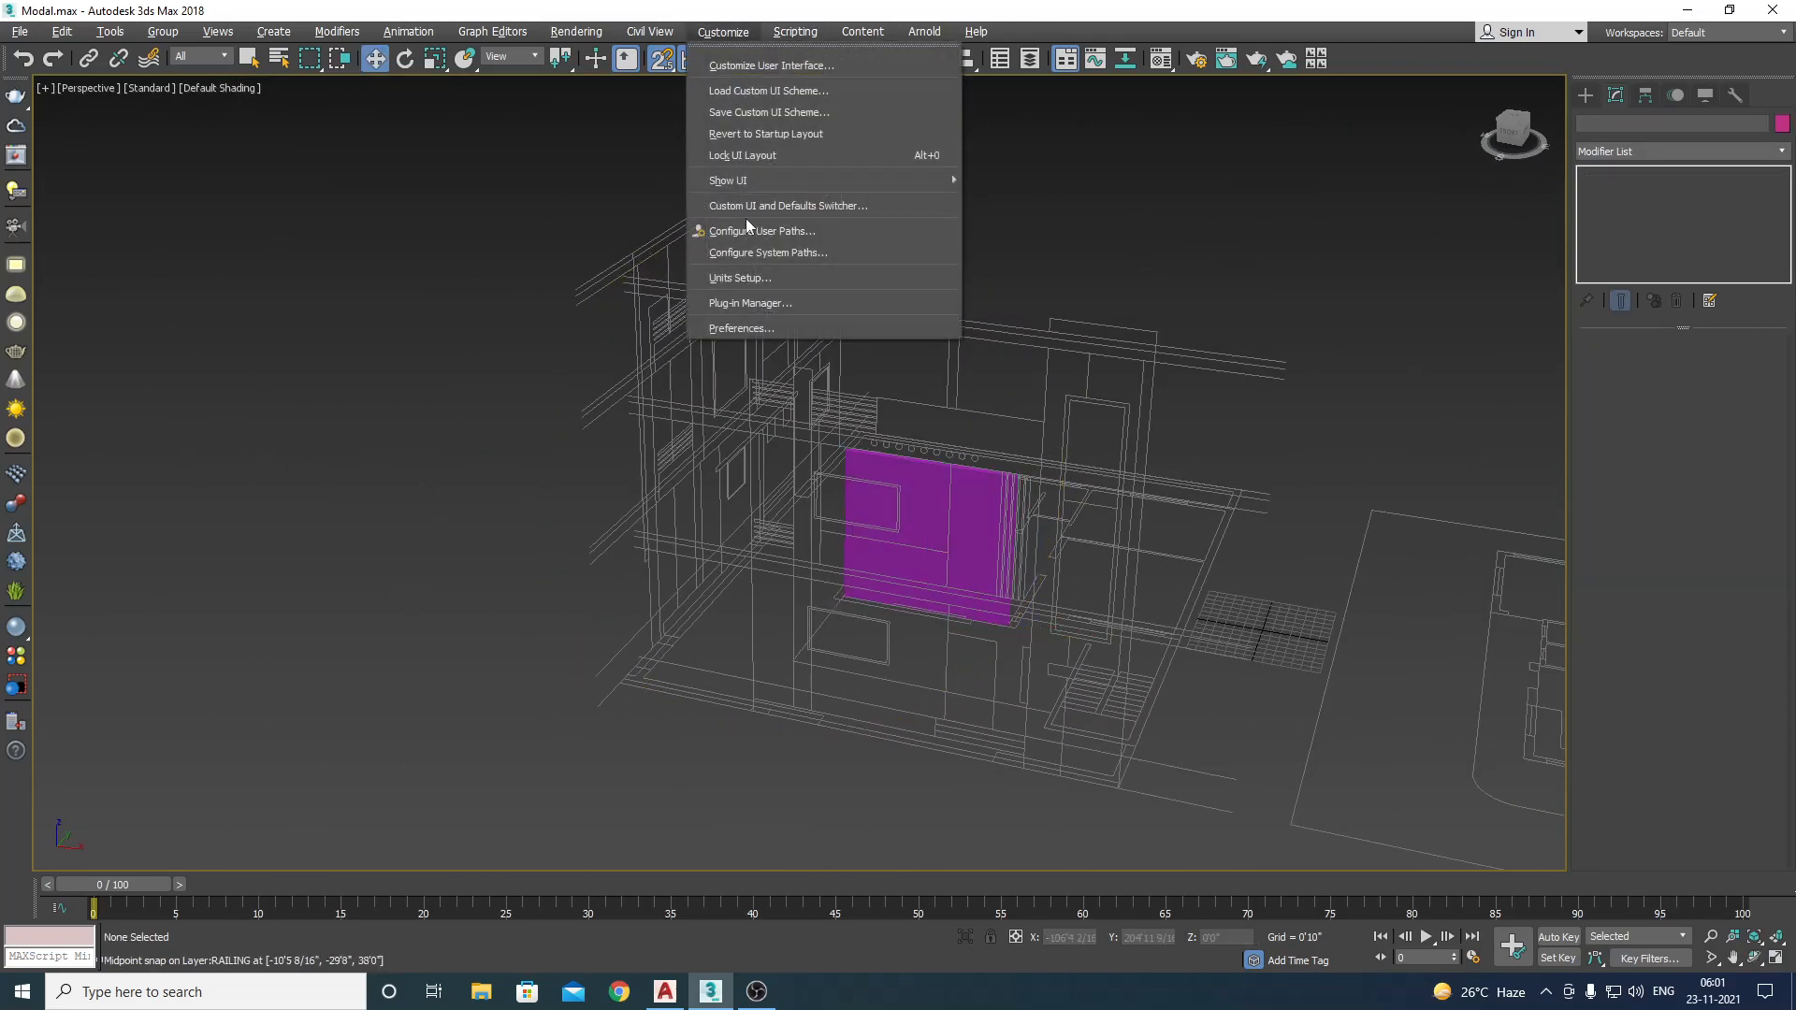
click(745, 301)
drag(874, 300, 552, 166)
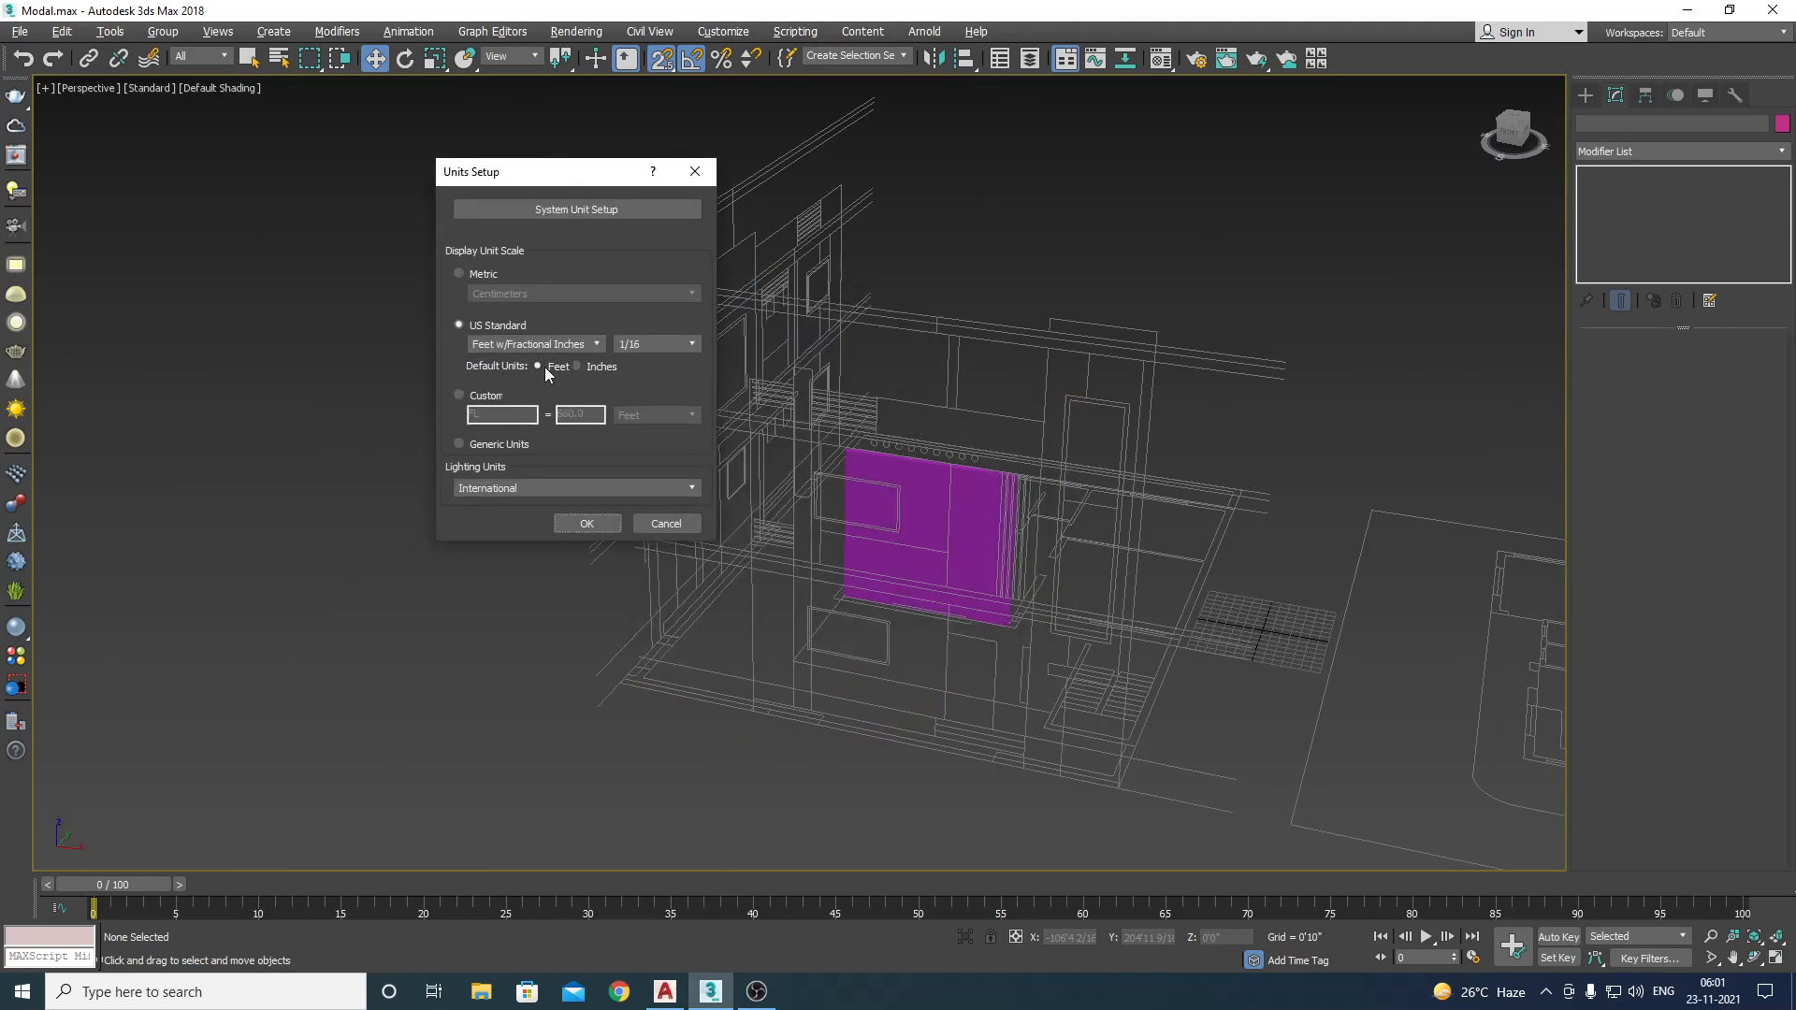
click(535, 213)
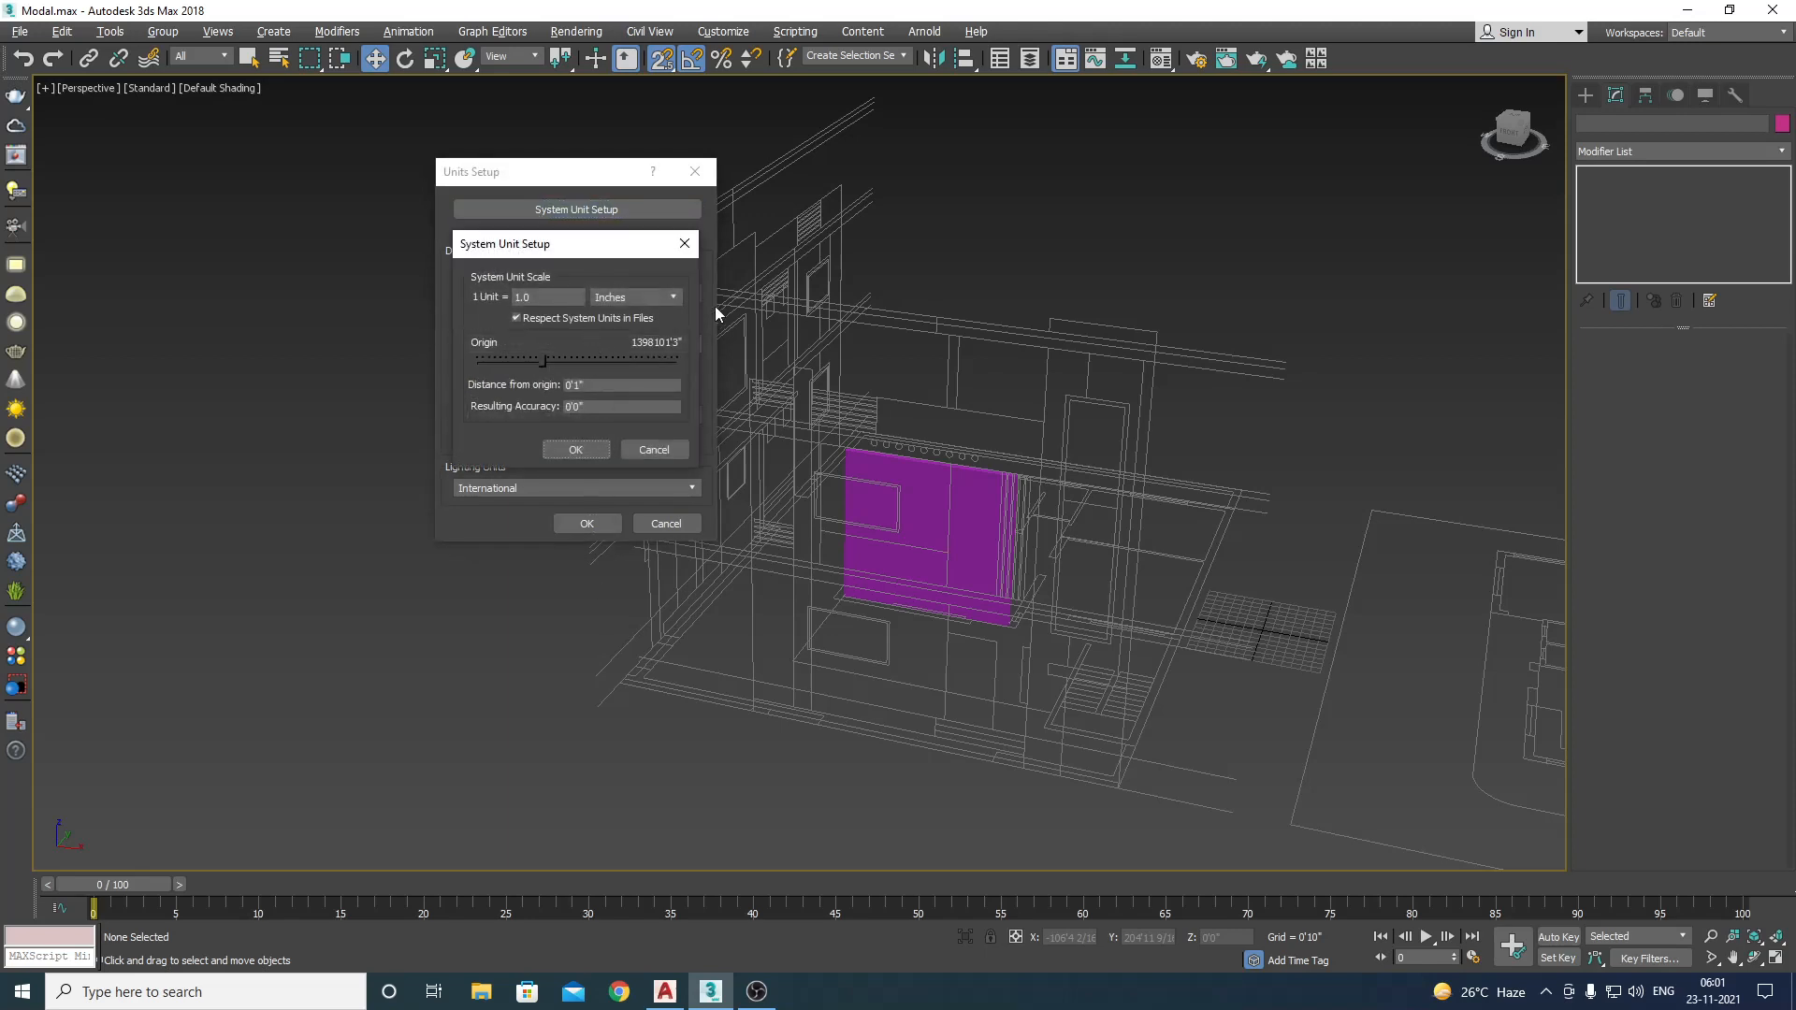
click(584, 453)
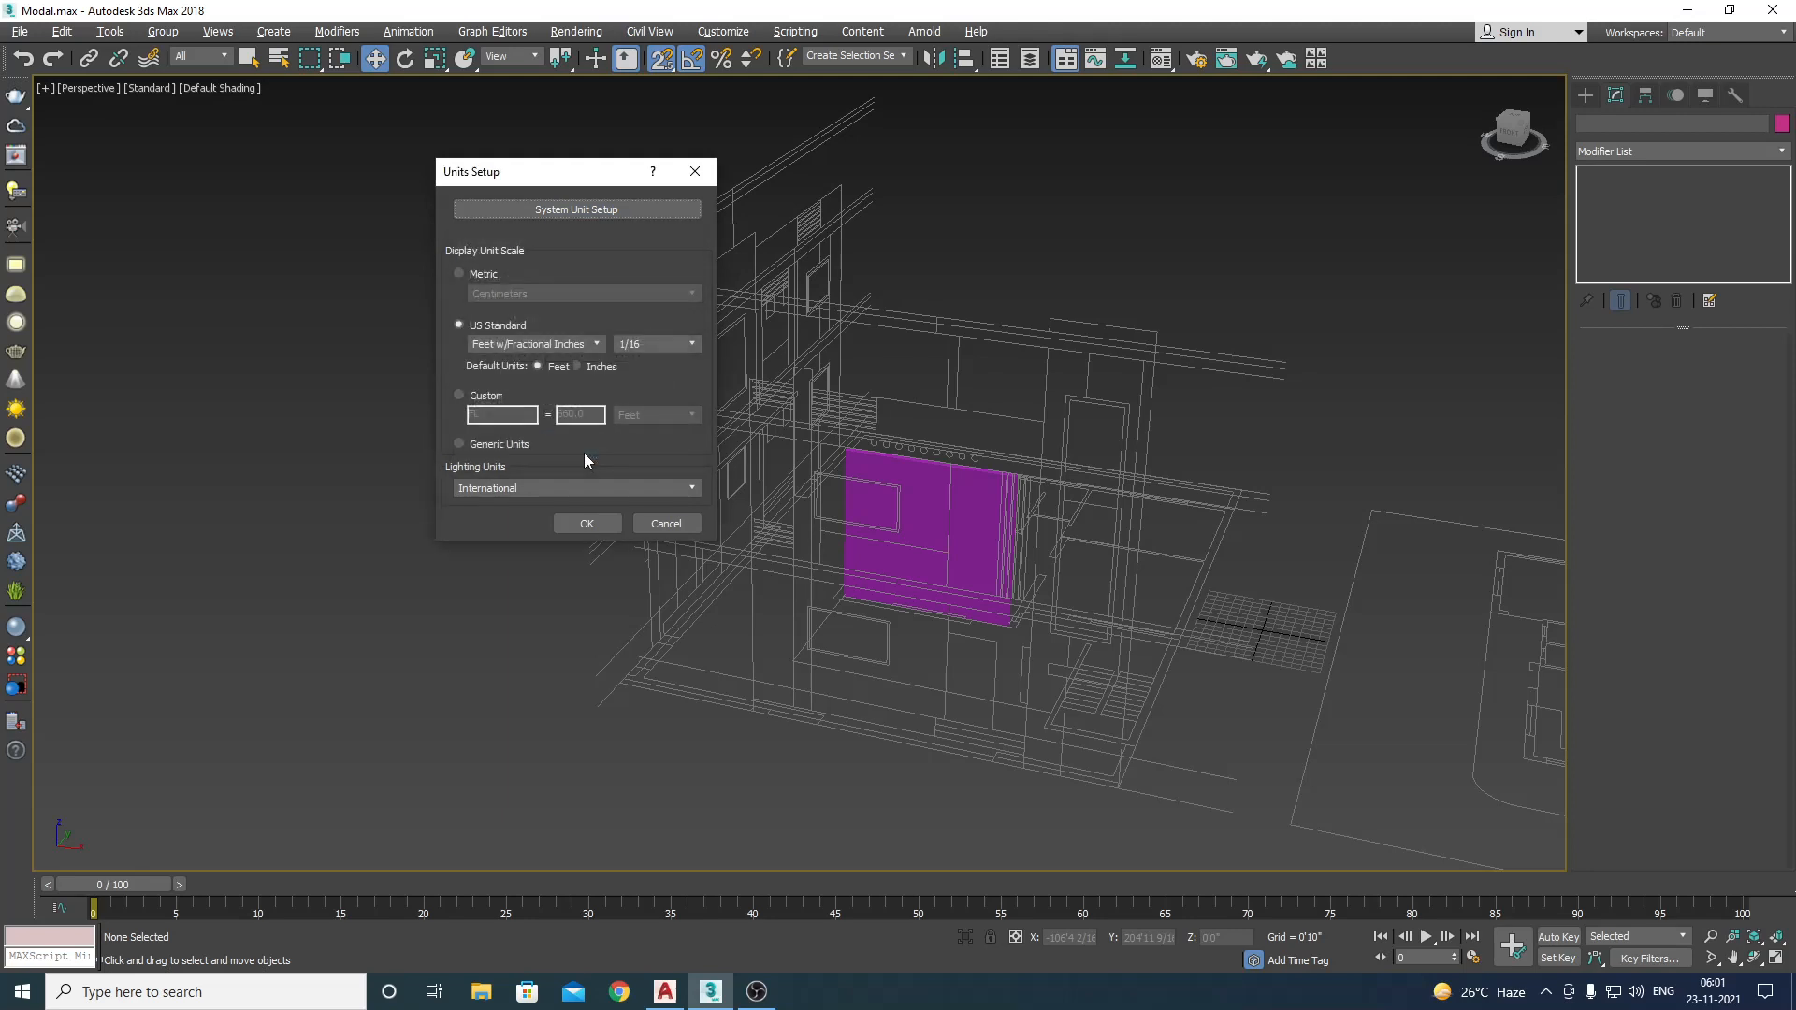
click(580, 527)
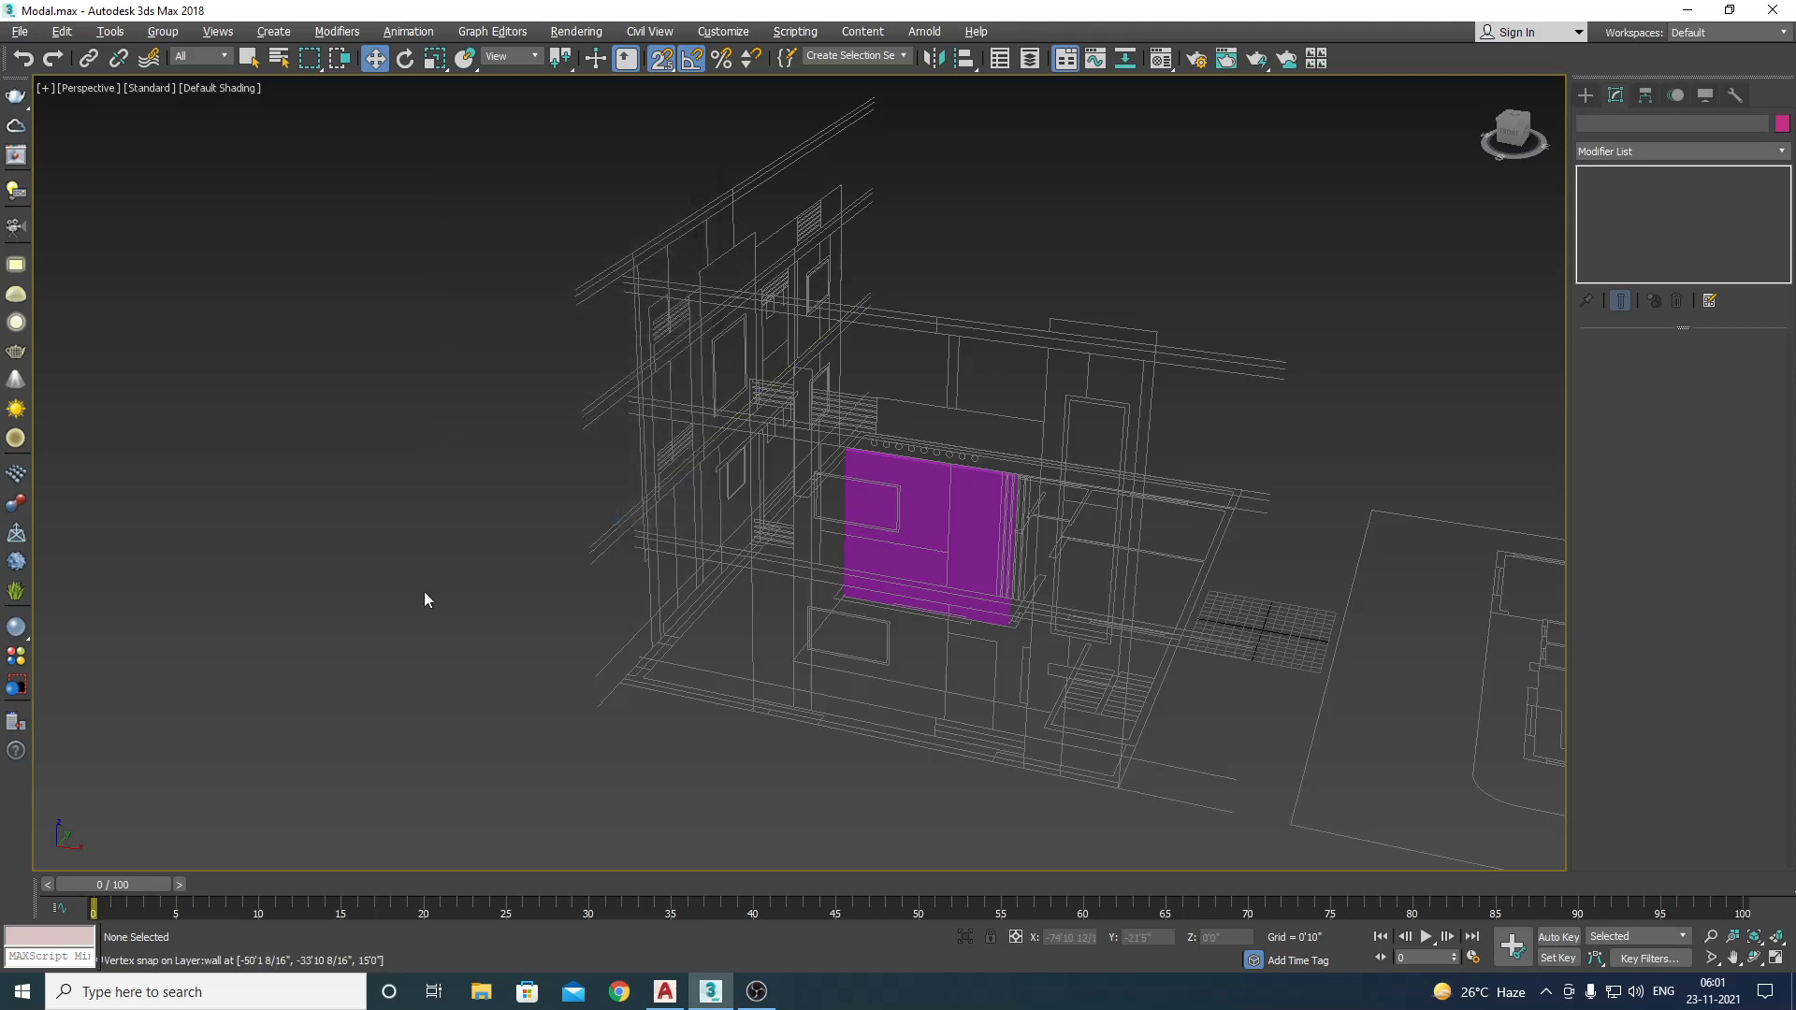
Step: Draw a rectangle in the Front view from corner to corner of the extruded wall
key(f)
middle_drag(471, 585, 1203, 453)
scroll(1203, 452, up, 4)
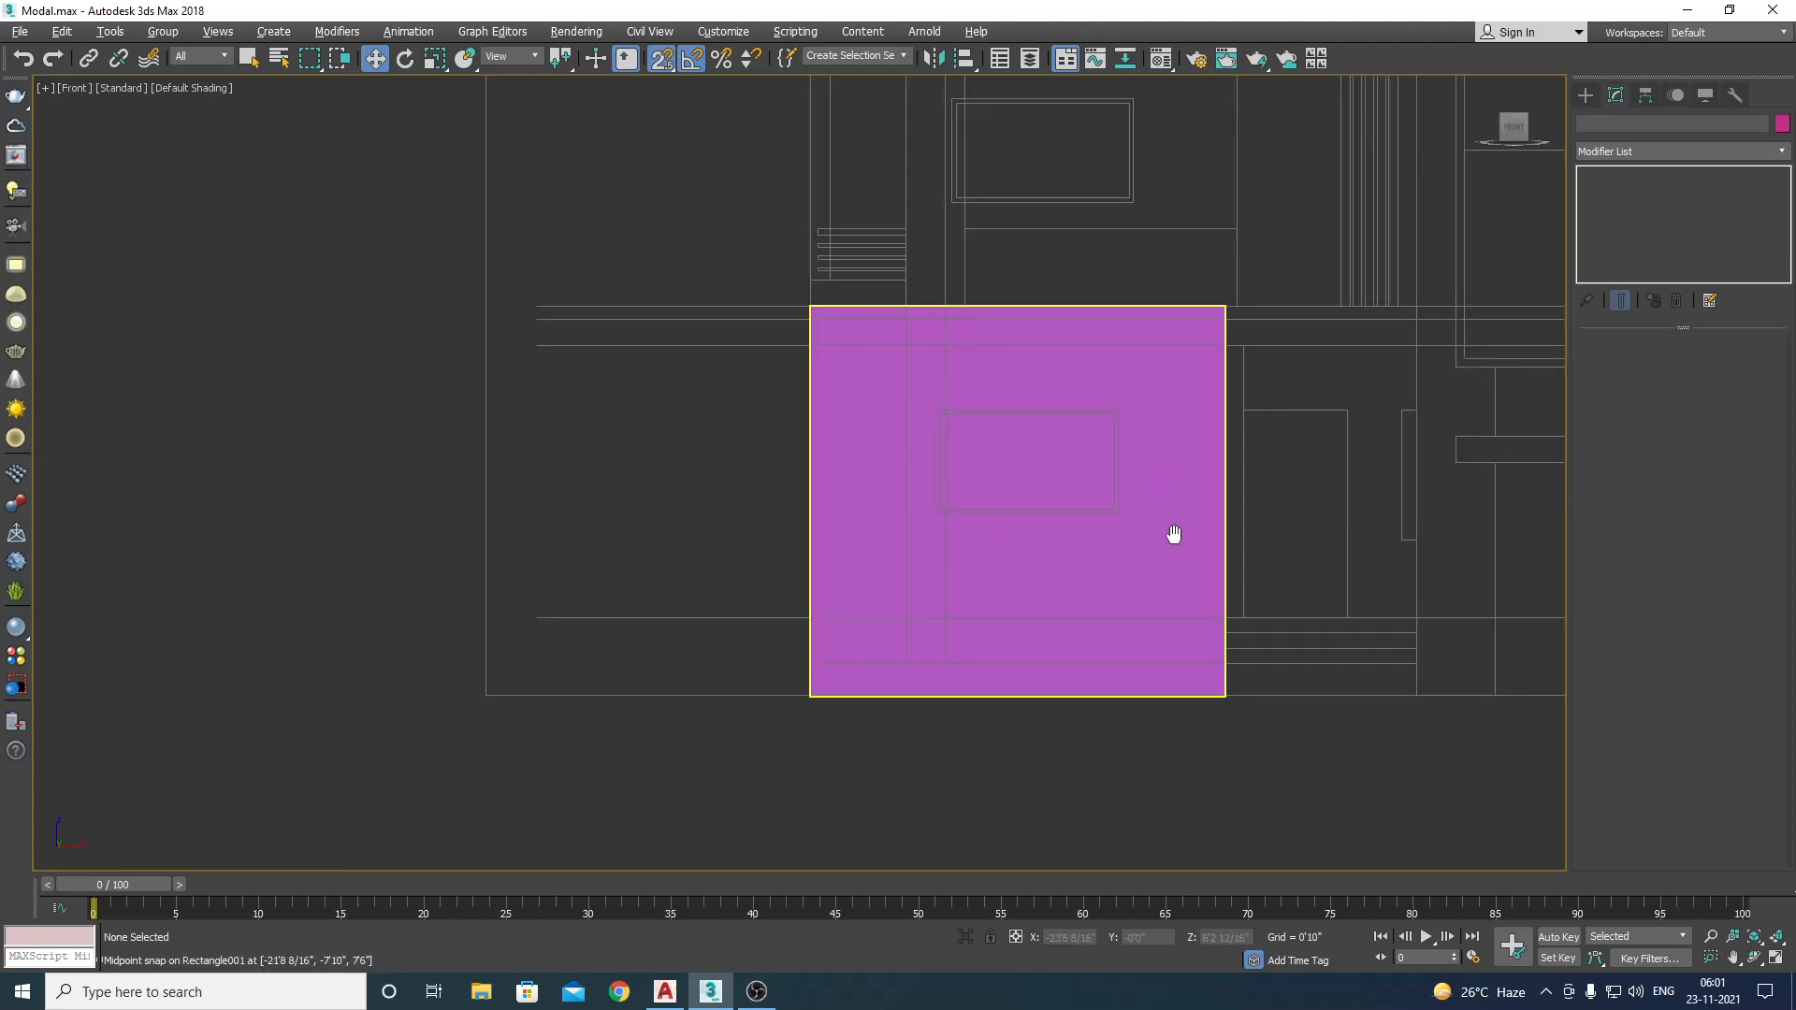
middle_drag(1175, 534, 1045, 545)
right_click(666, 524)
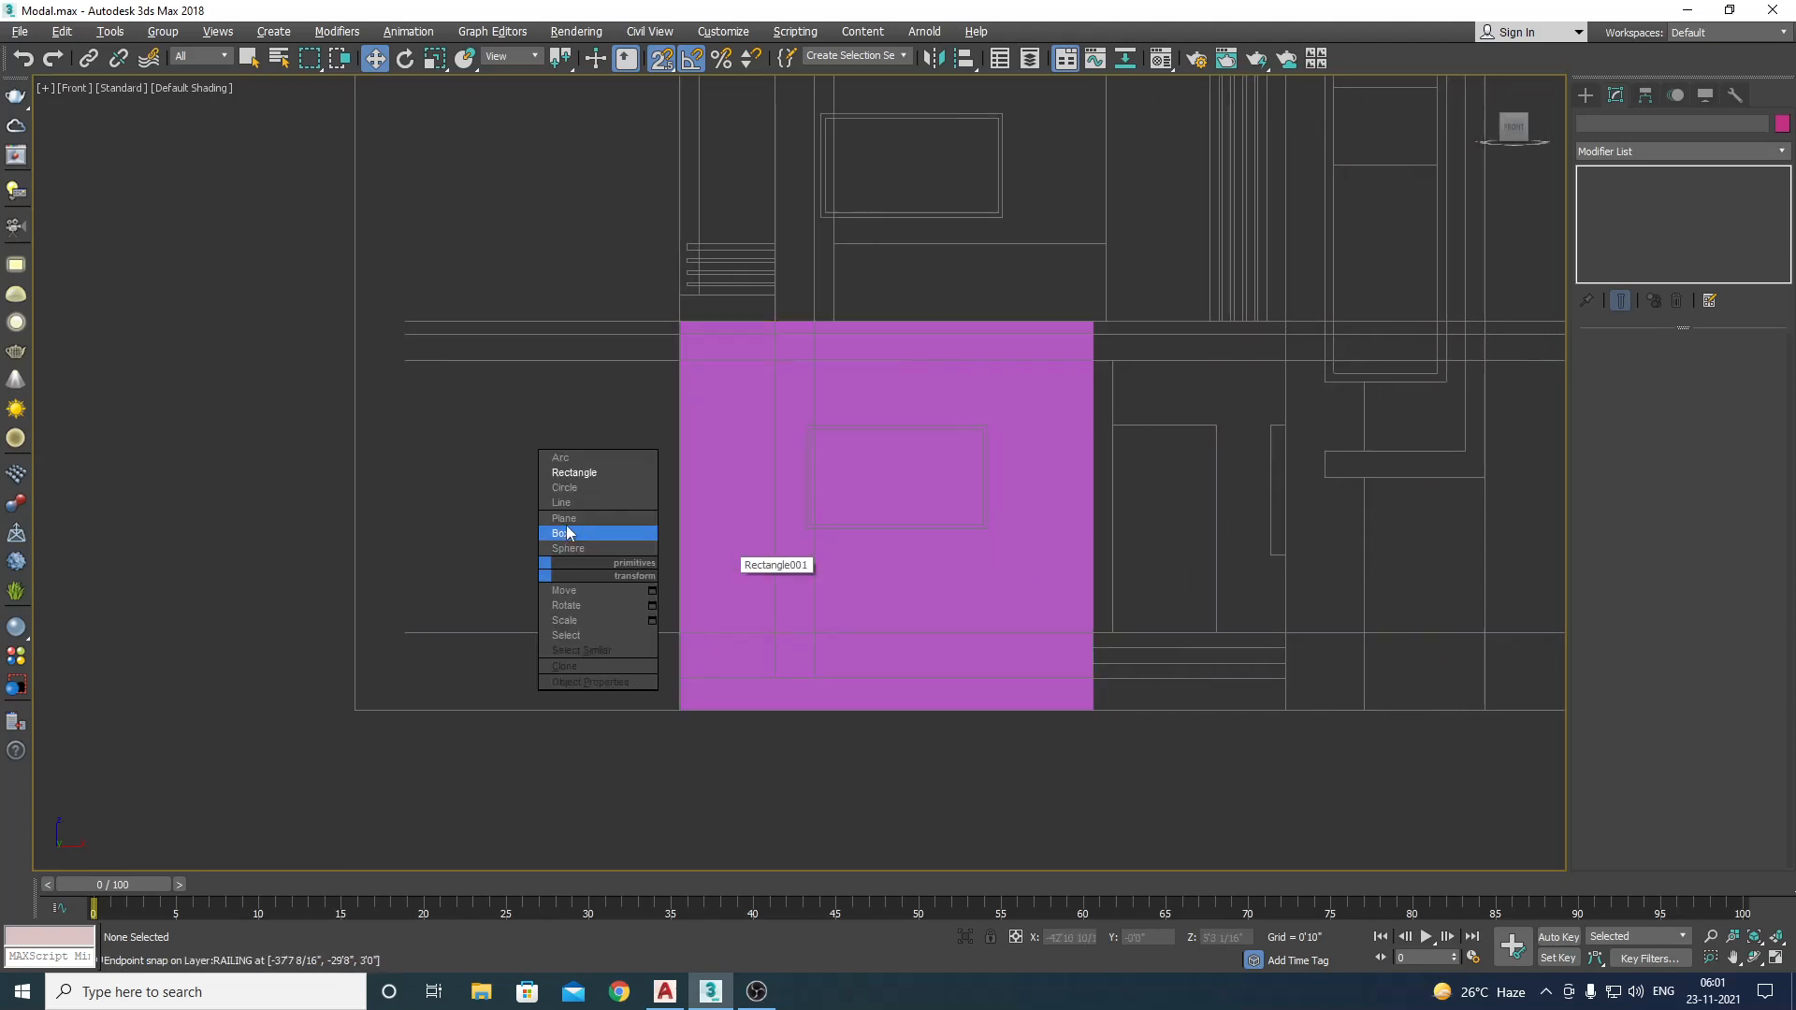
click(569, 488)
drag(679, 321, 1105, 713)
key(w)
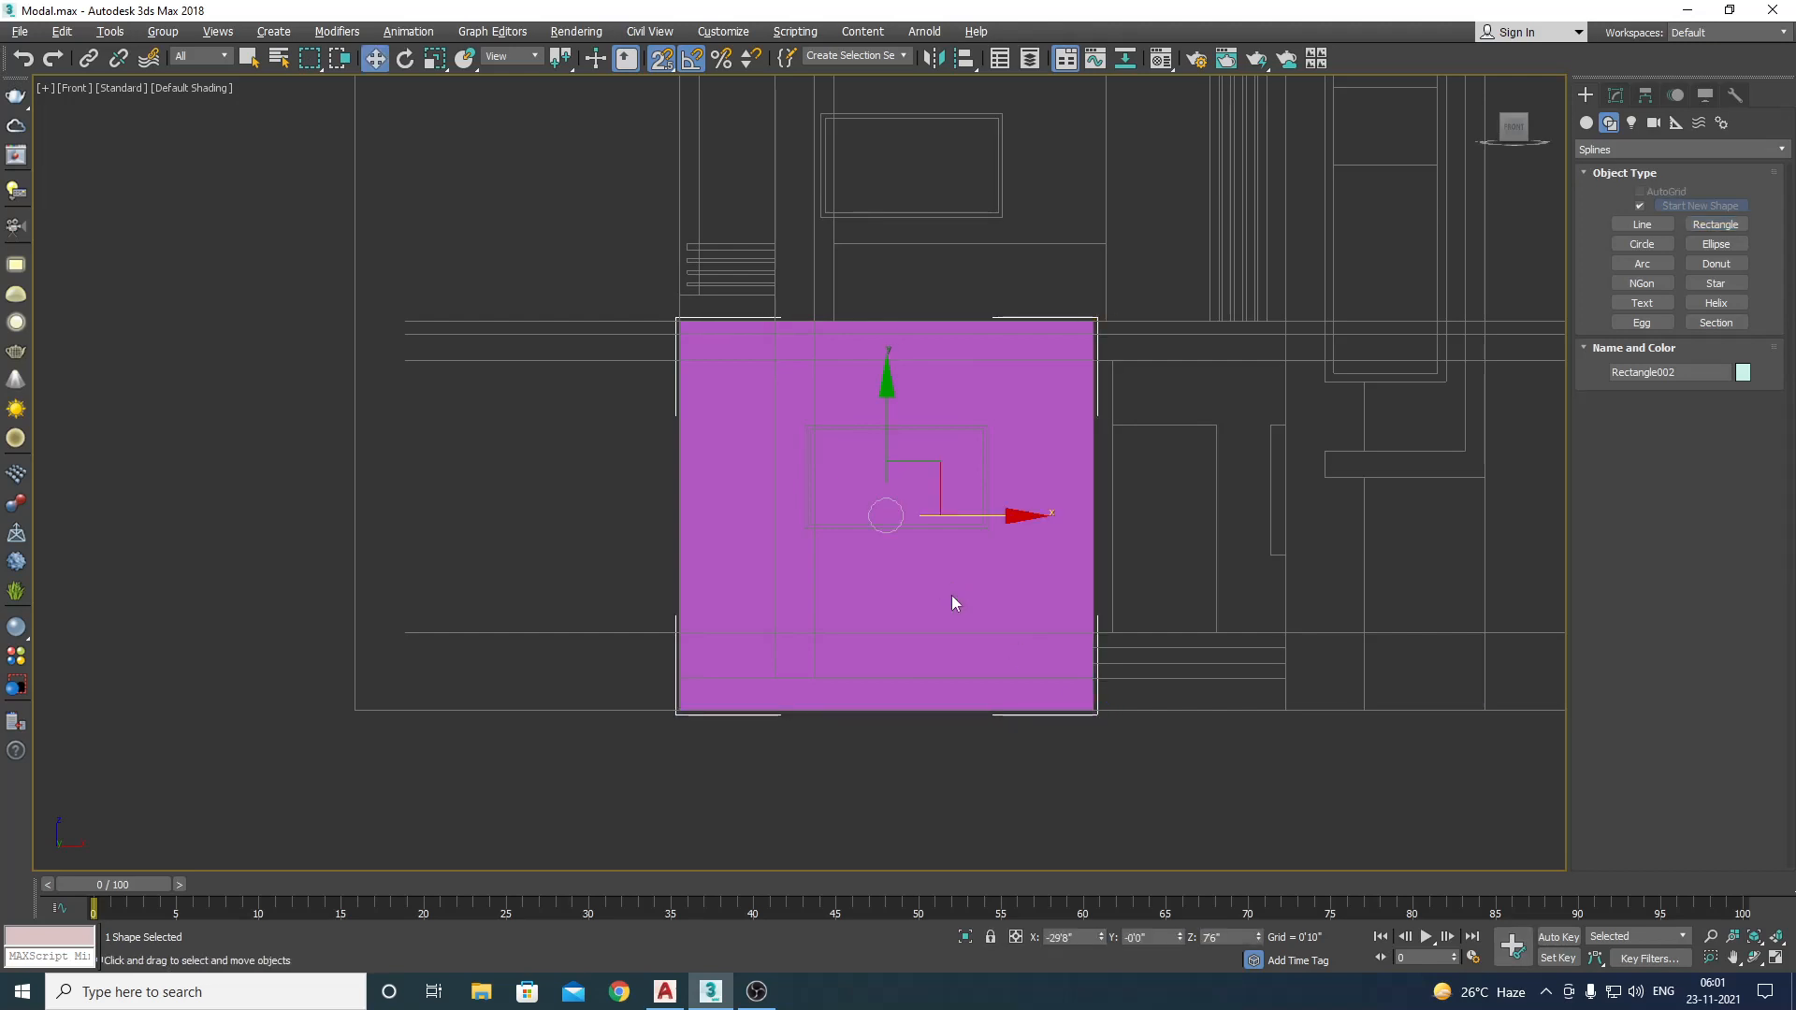
Step: Convert the new rectangle to an editable spline and change all its vertices to the Corner type
right_click(926, 566)
mouse_move(1013, 770)
click(1170, 765)
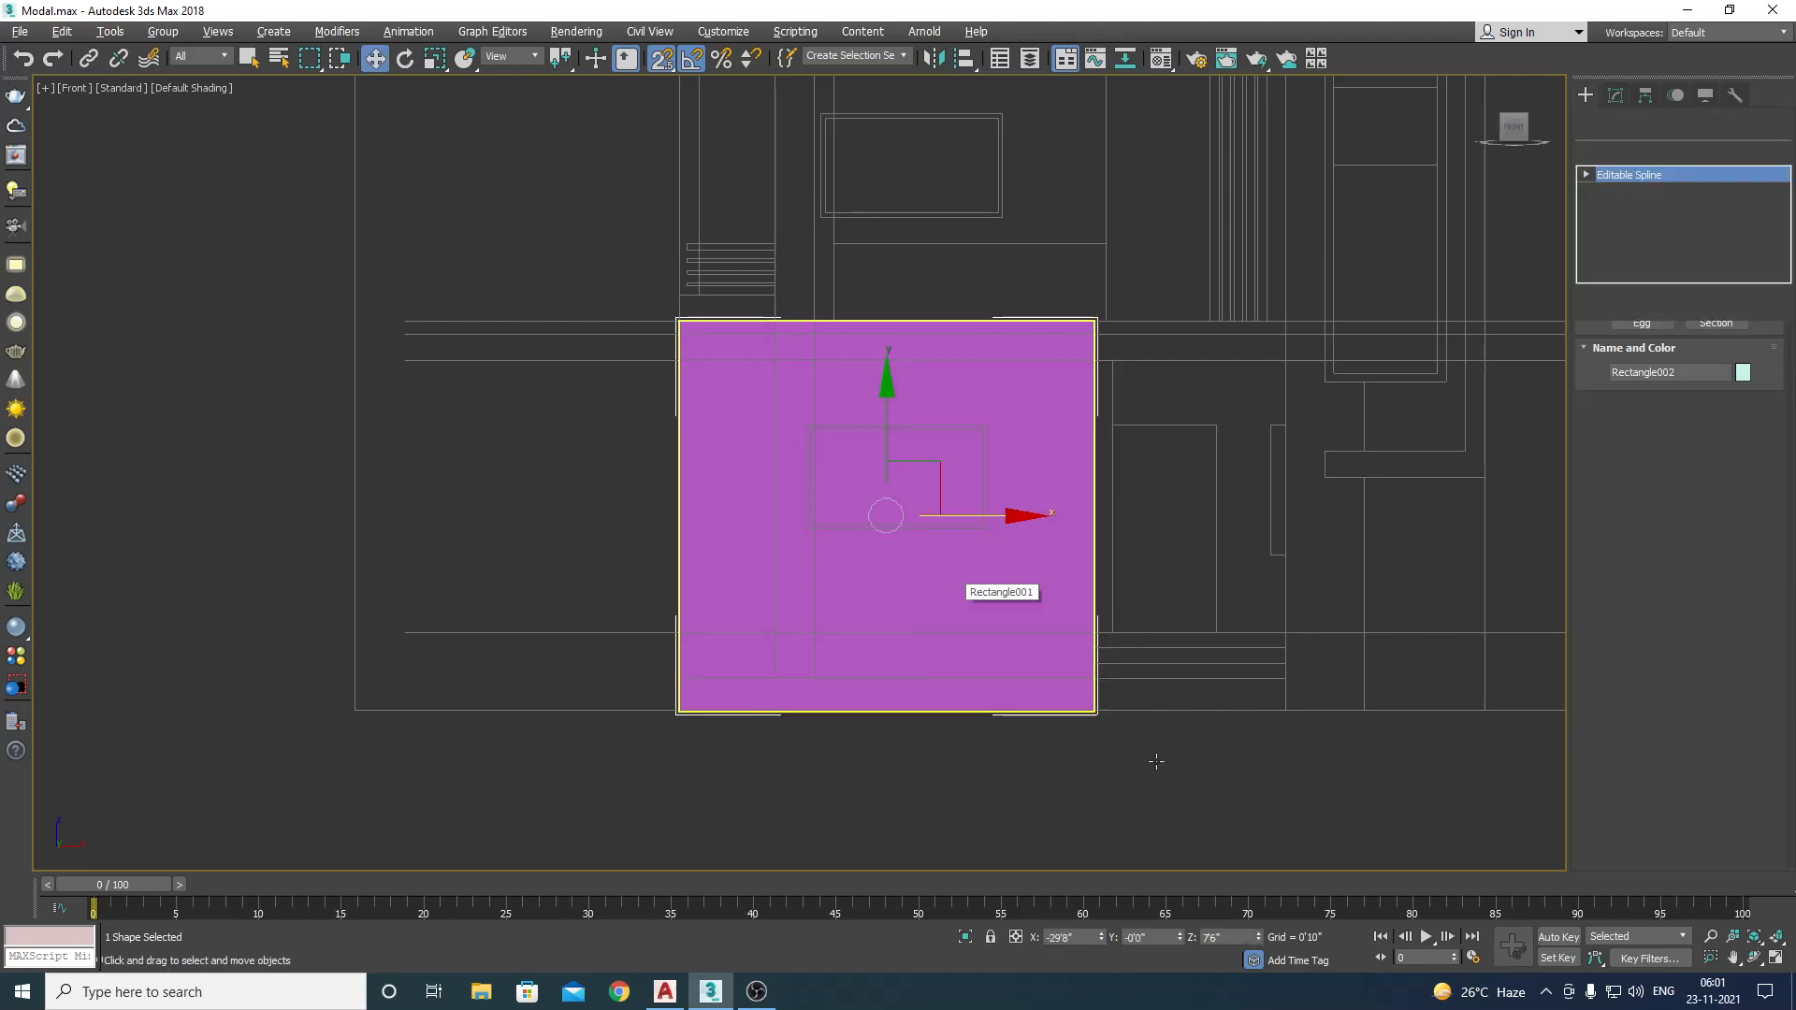
key(1)
key(ctrl+a)
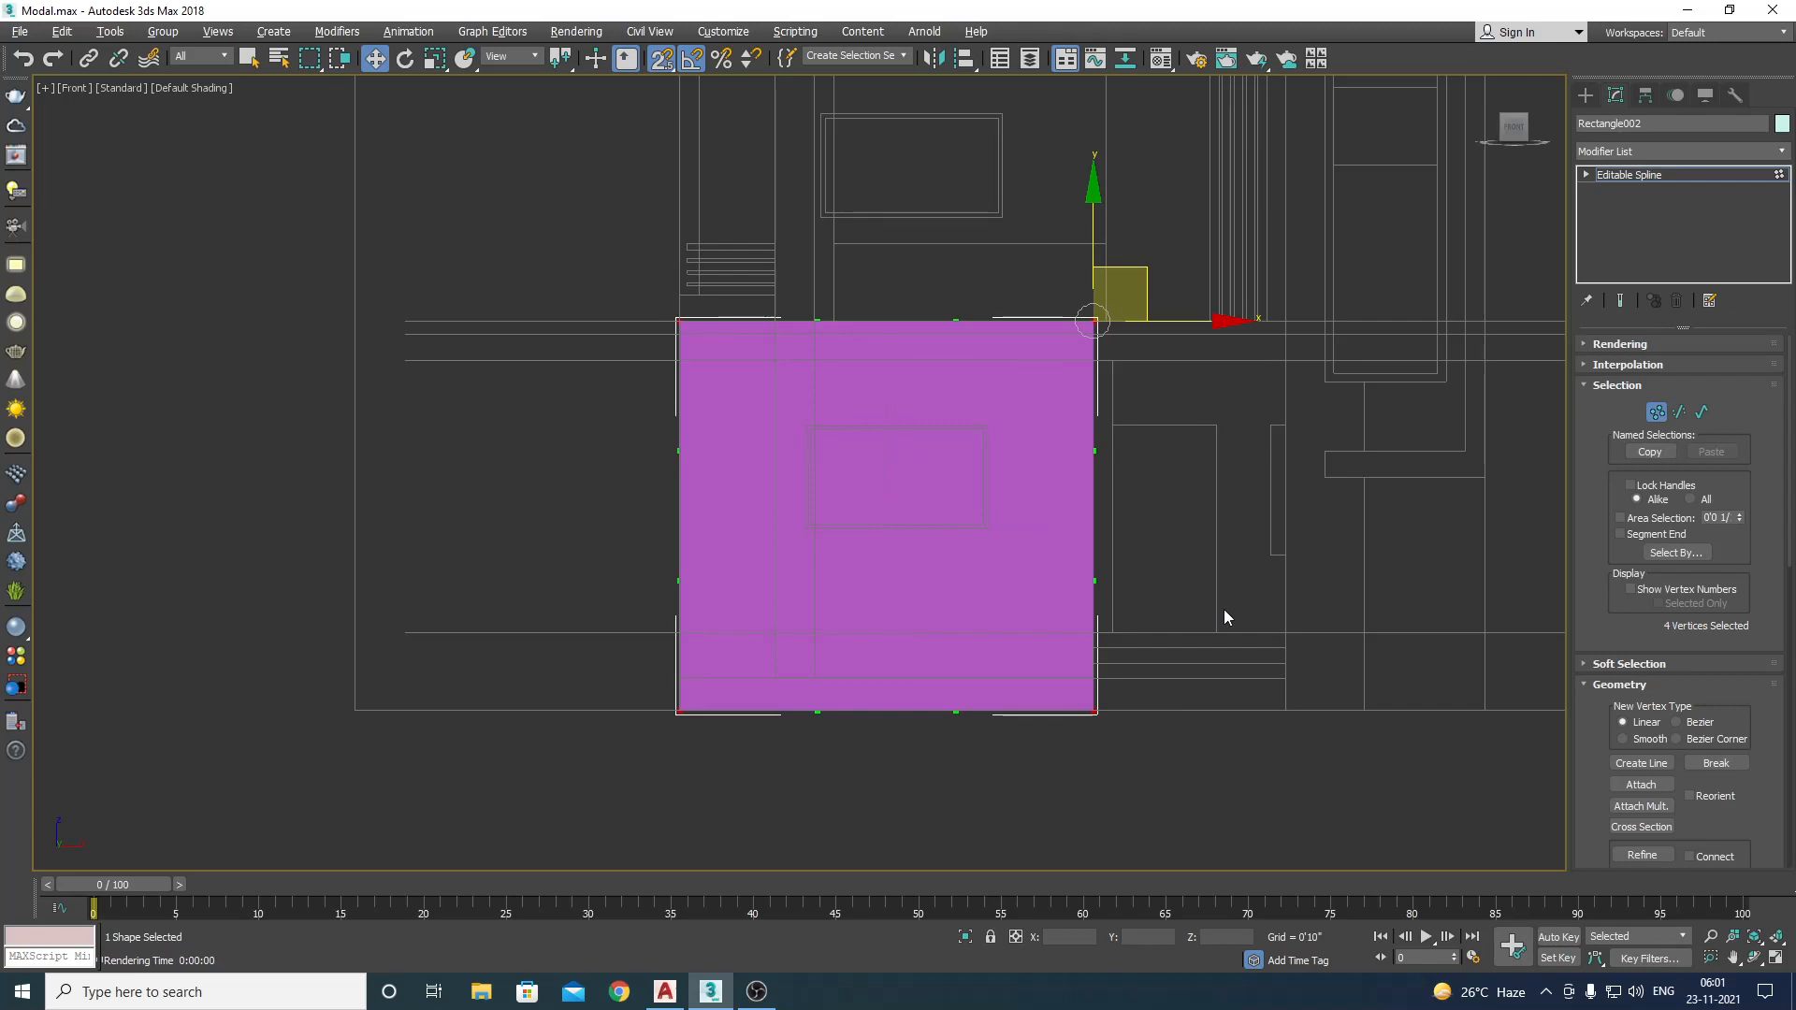
right_click(855, 517)
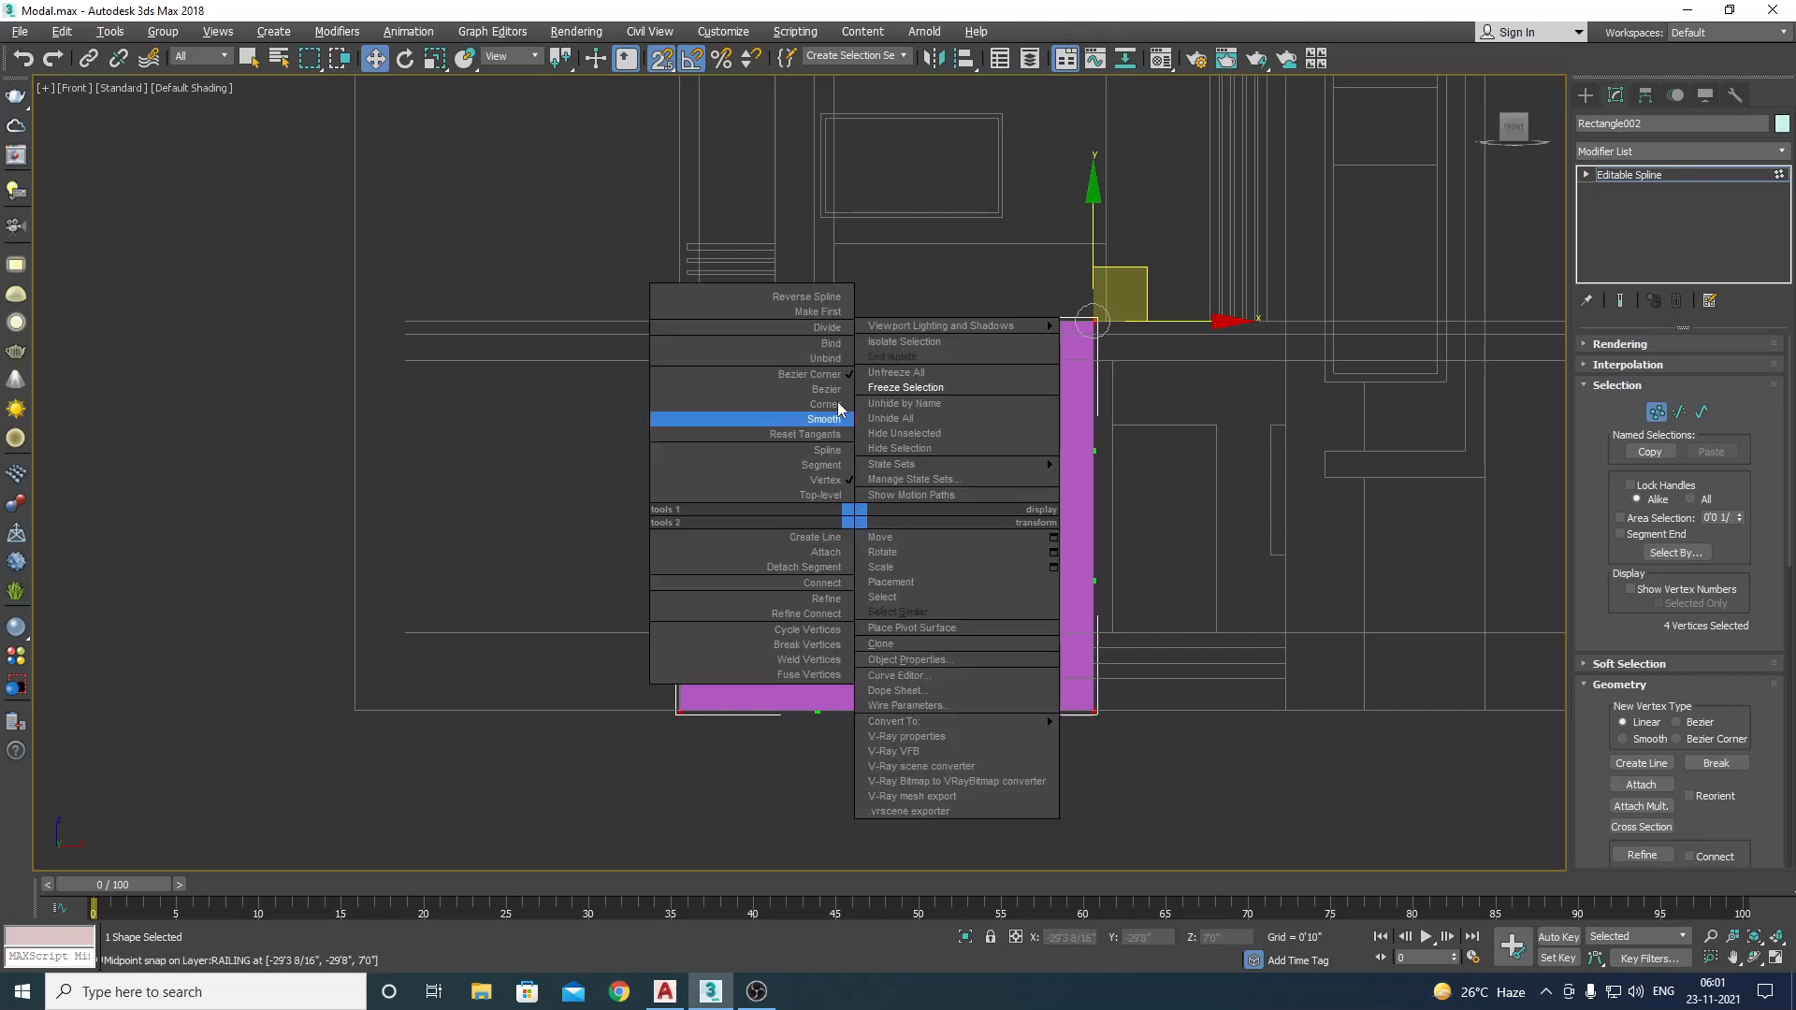
click(823, 397)
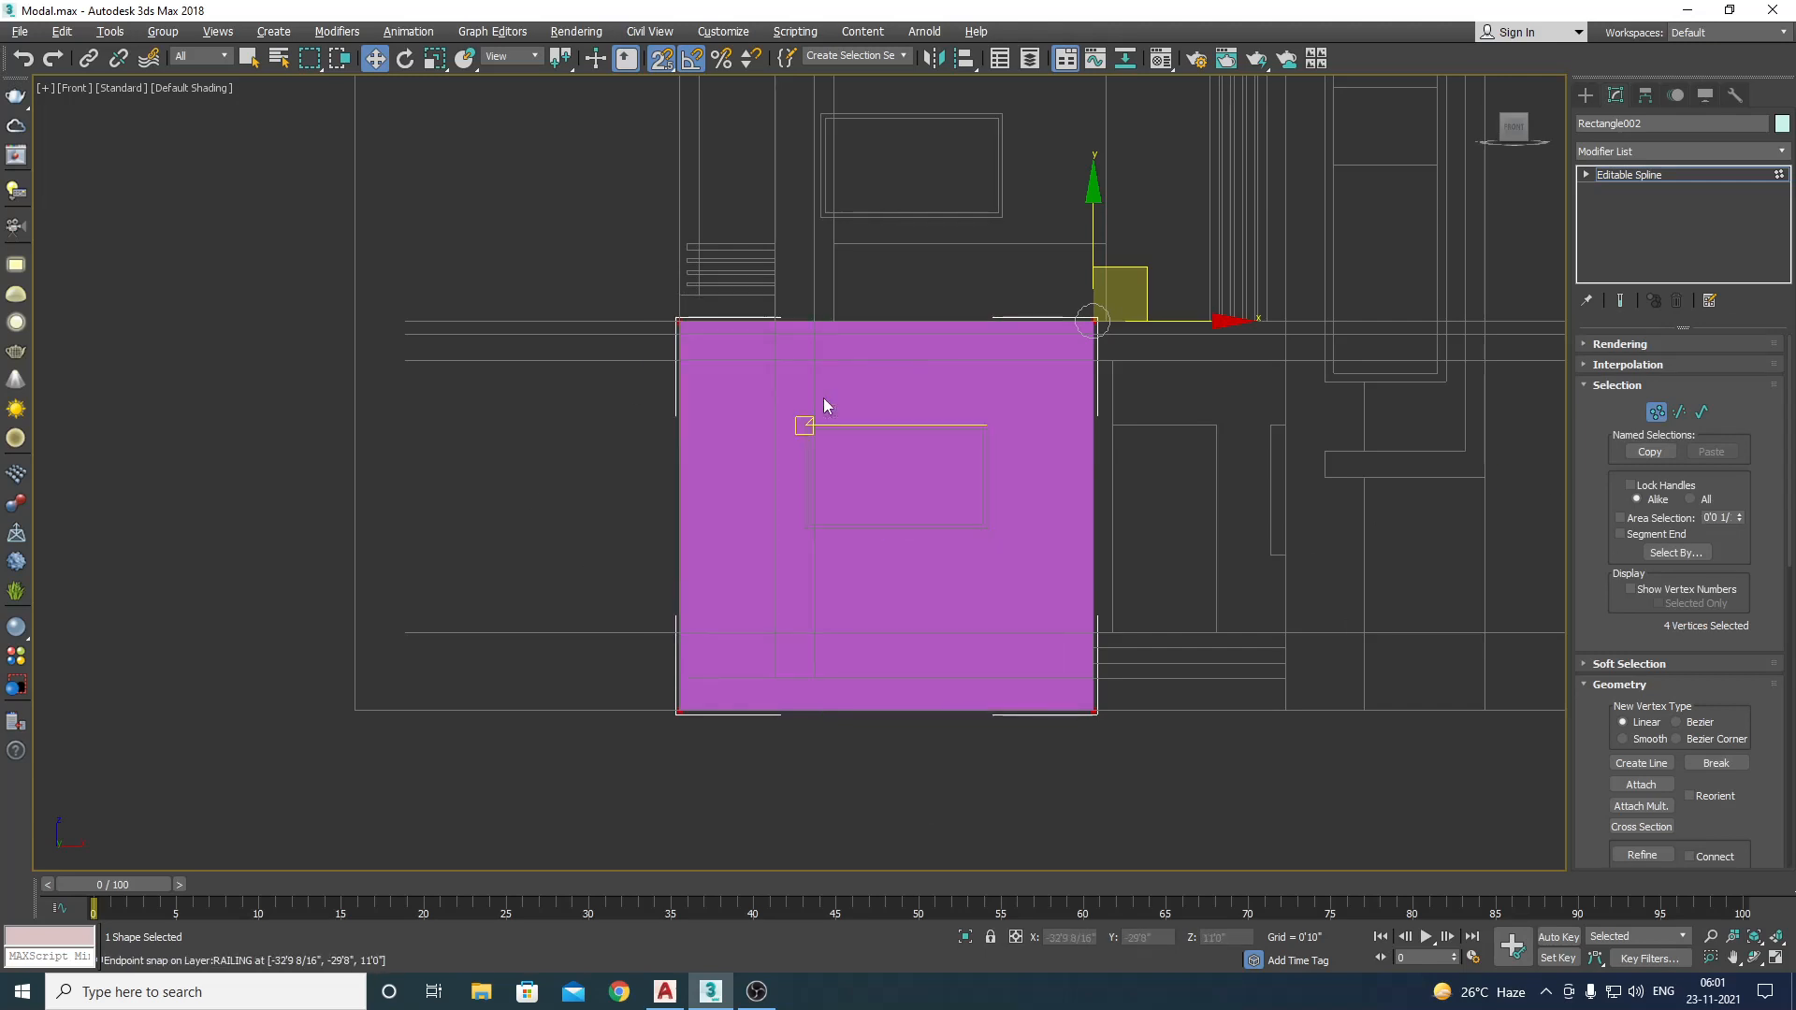
Step: Extrude the front-view rectangle by 9 inches
click(1647, 155)
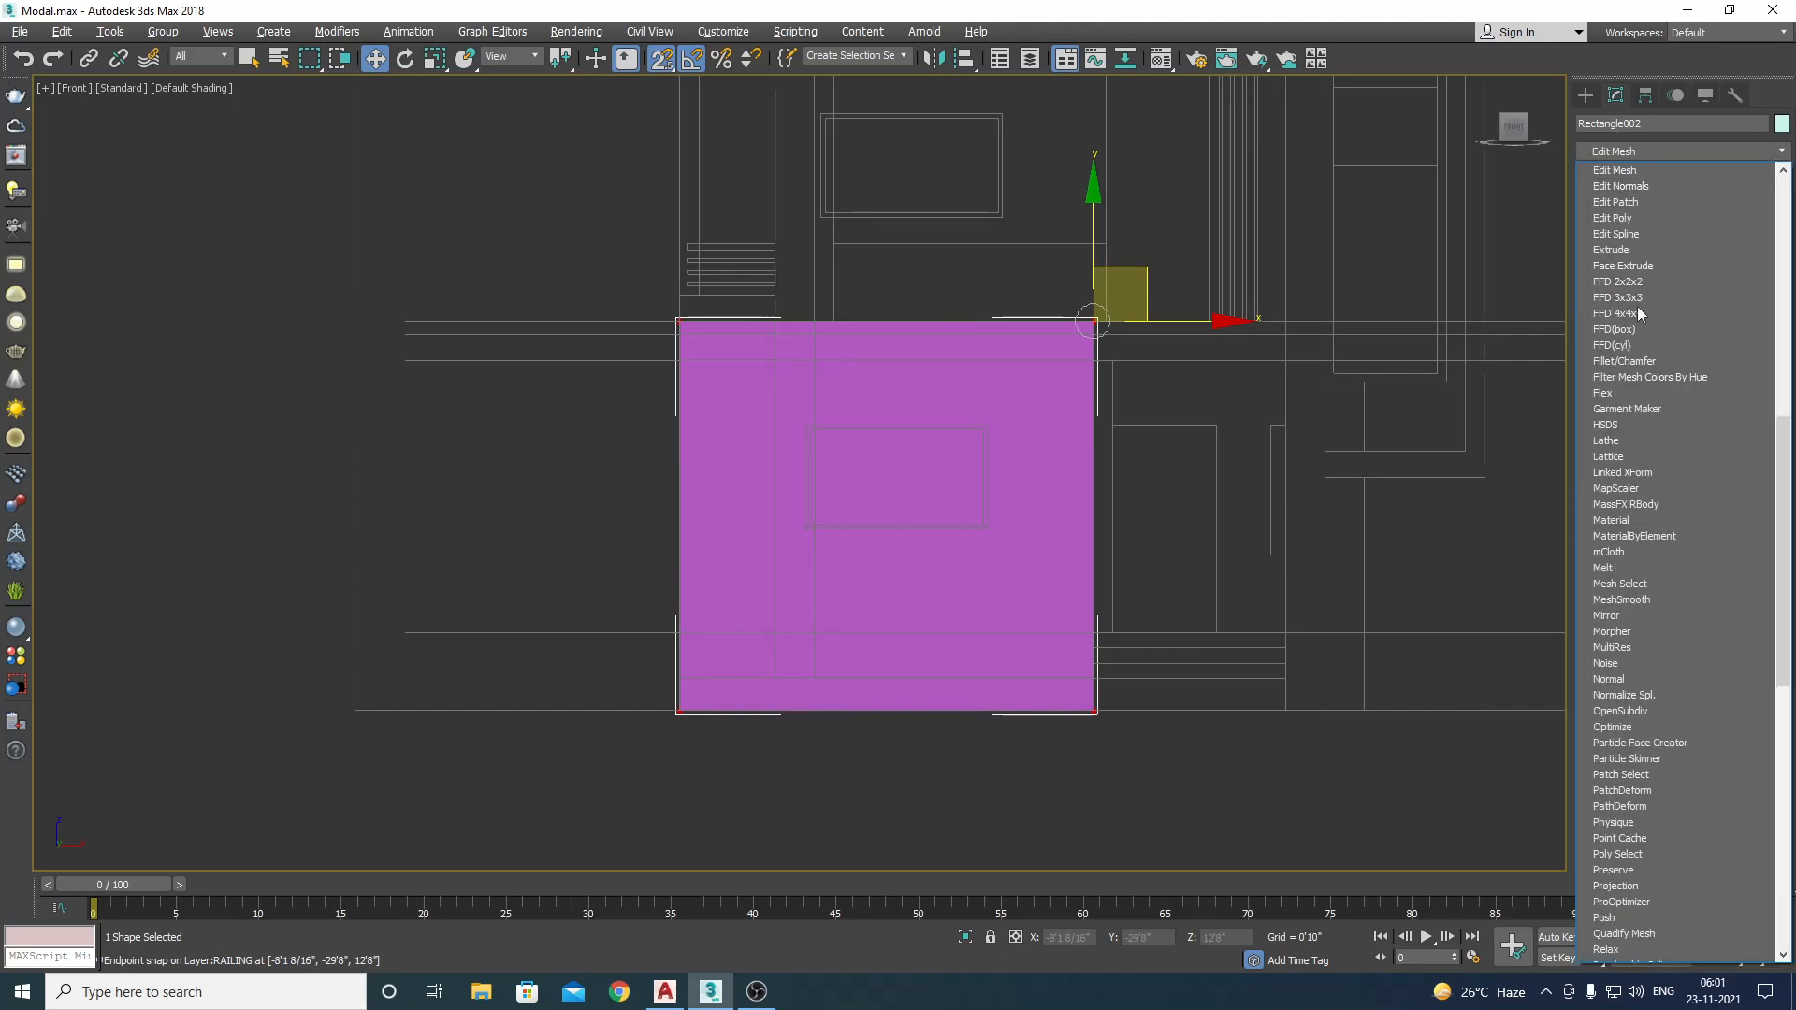
click(1632, 253)
click(1698, 370)
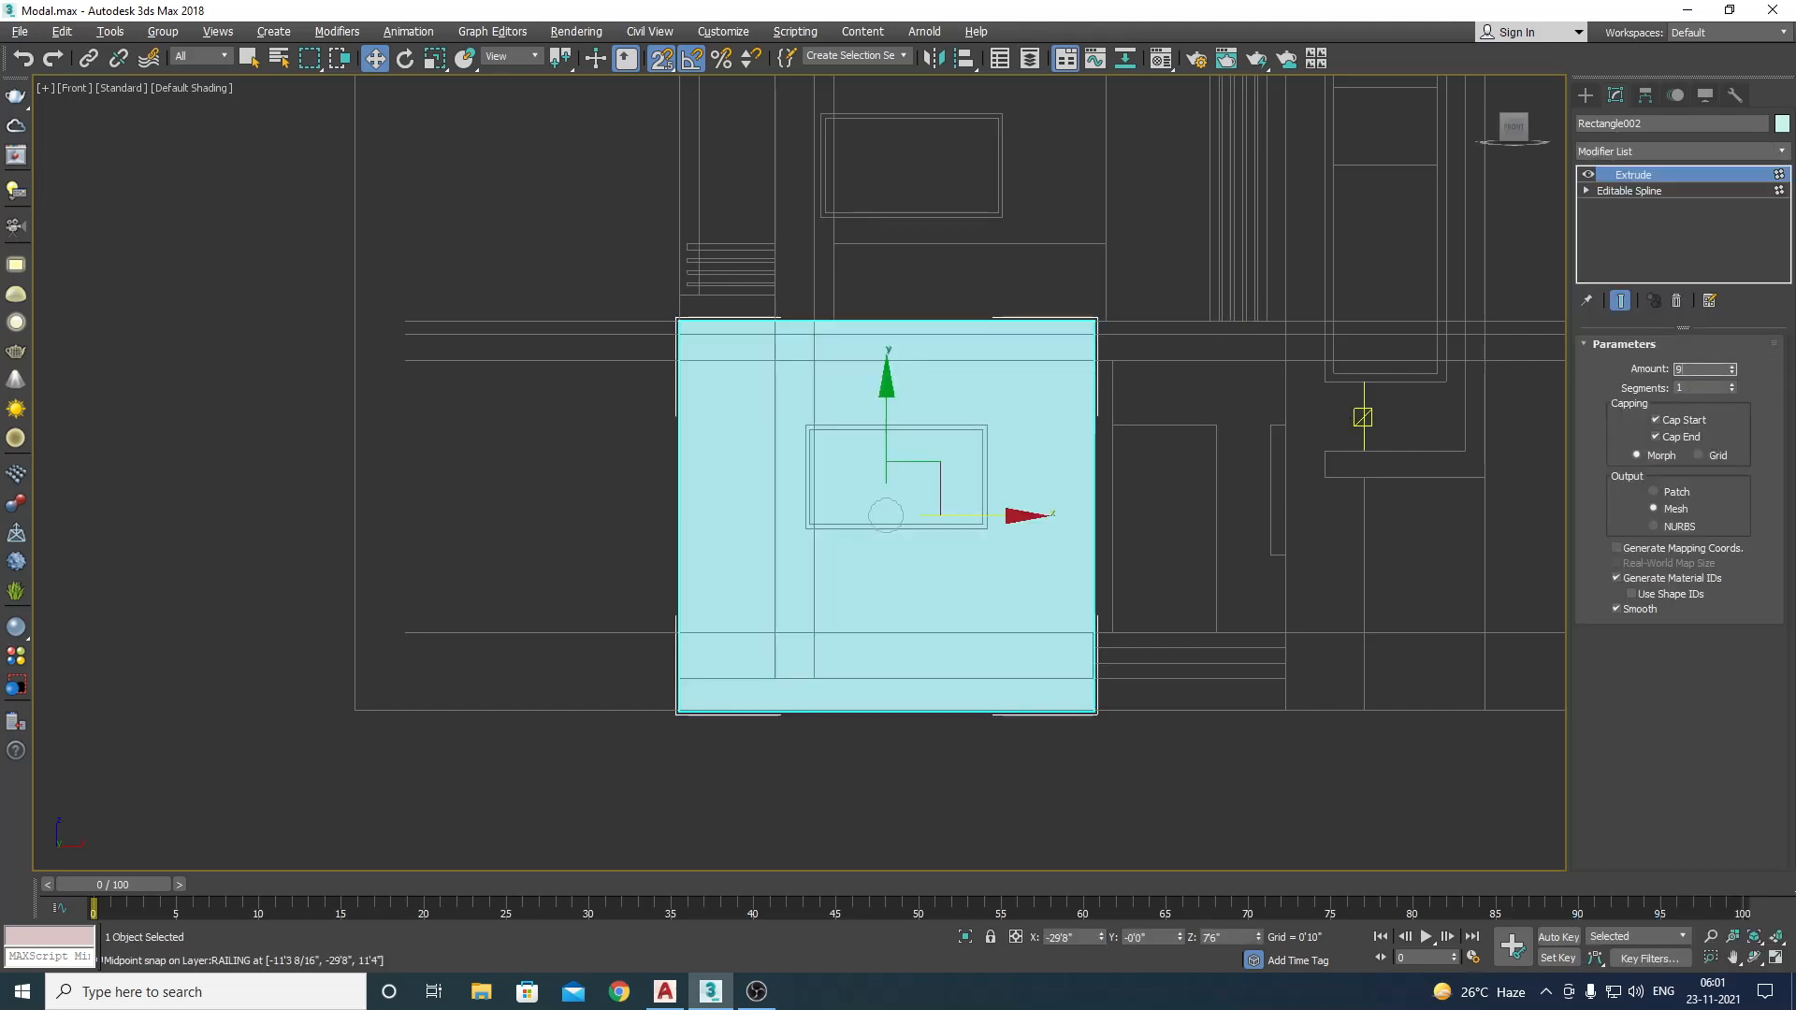
text(9)
key(Return)
Step: Compare the two walls in the Perspective view and delete the purple one drawn from the plan
click(914, 529)
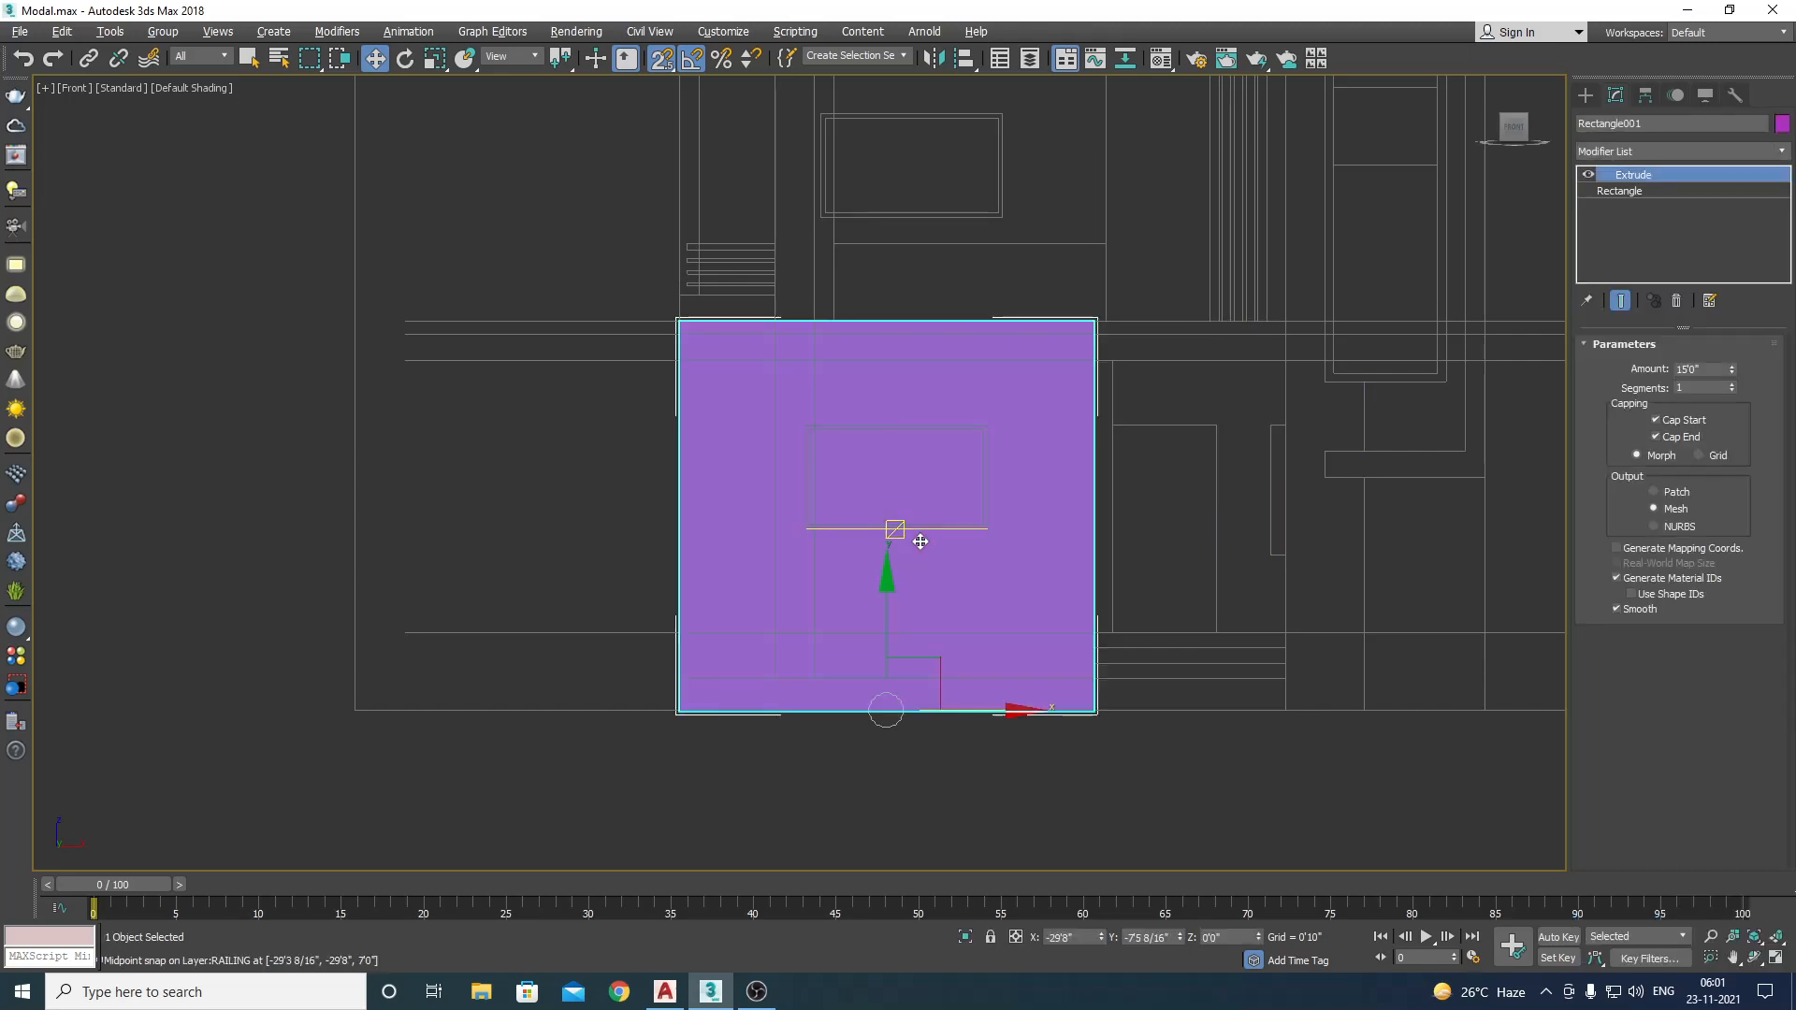
key(ctrl+r)
drag(915, 529, 940, 566)
key(w)
click(979, 546)
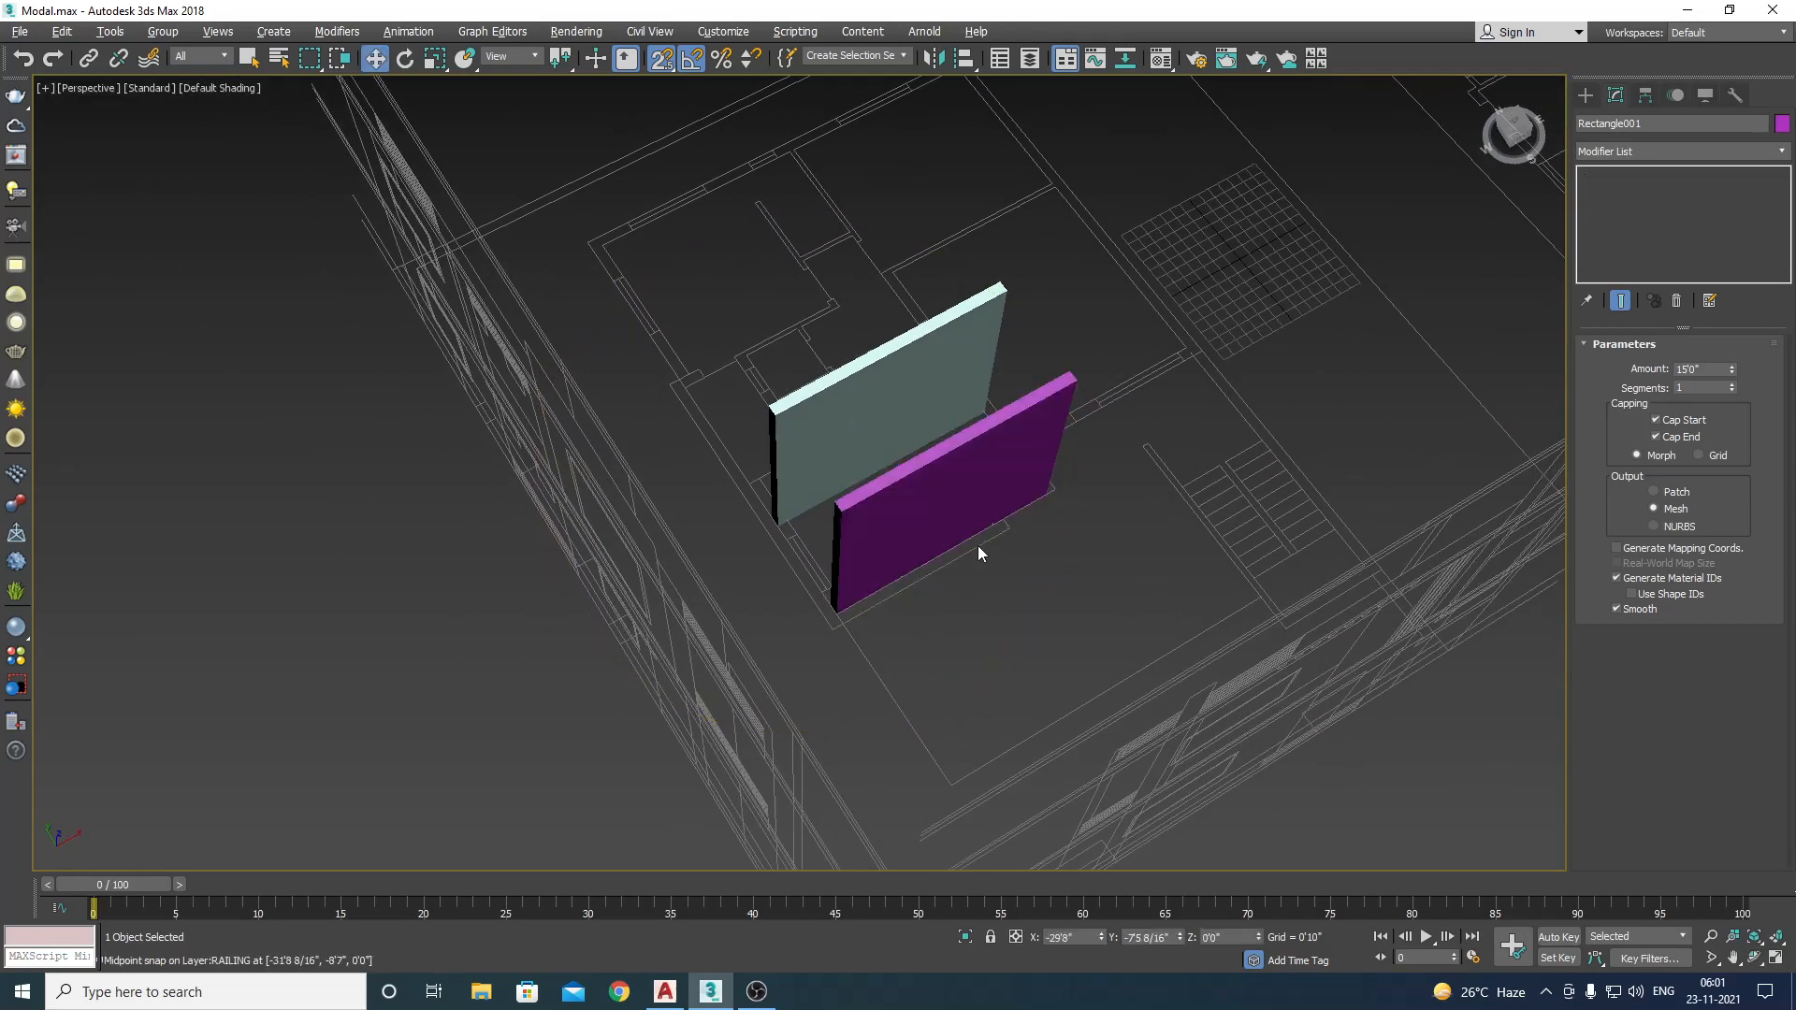
click(962, 457)
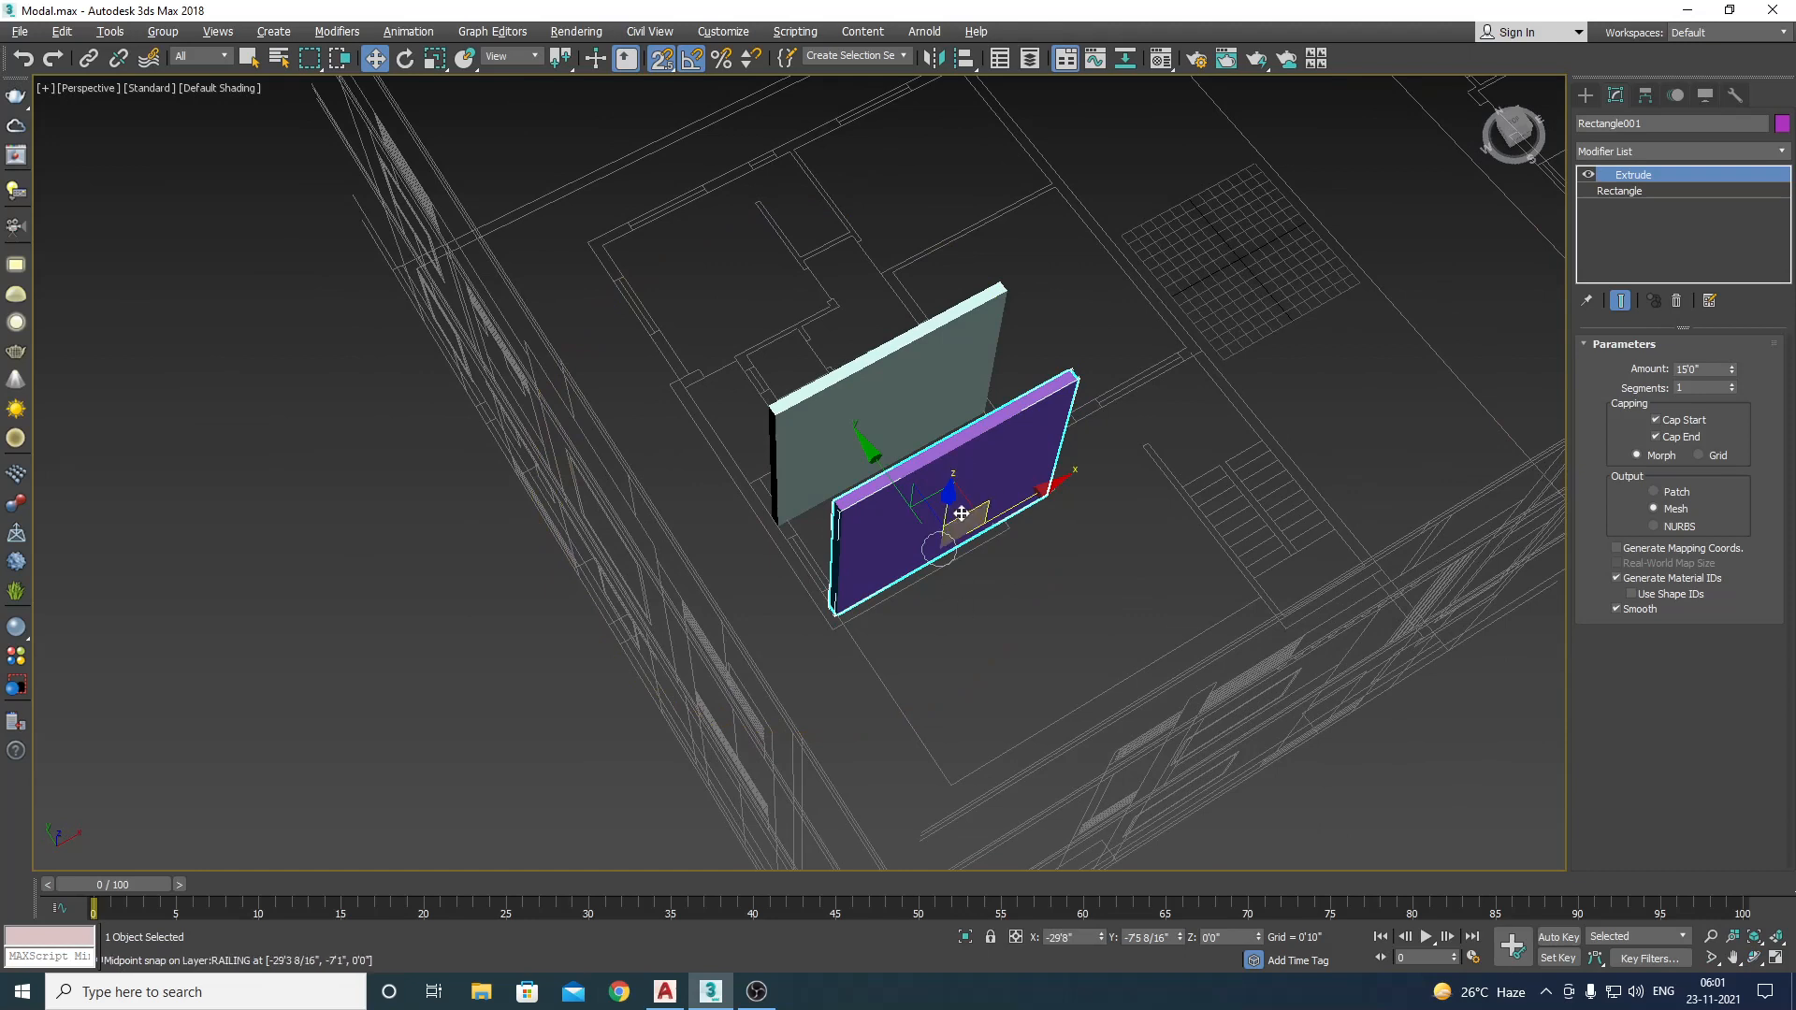
click(991, 526)
click(874, 379)
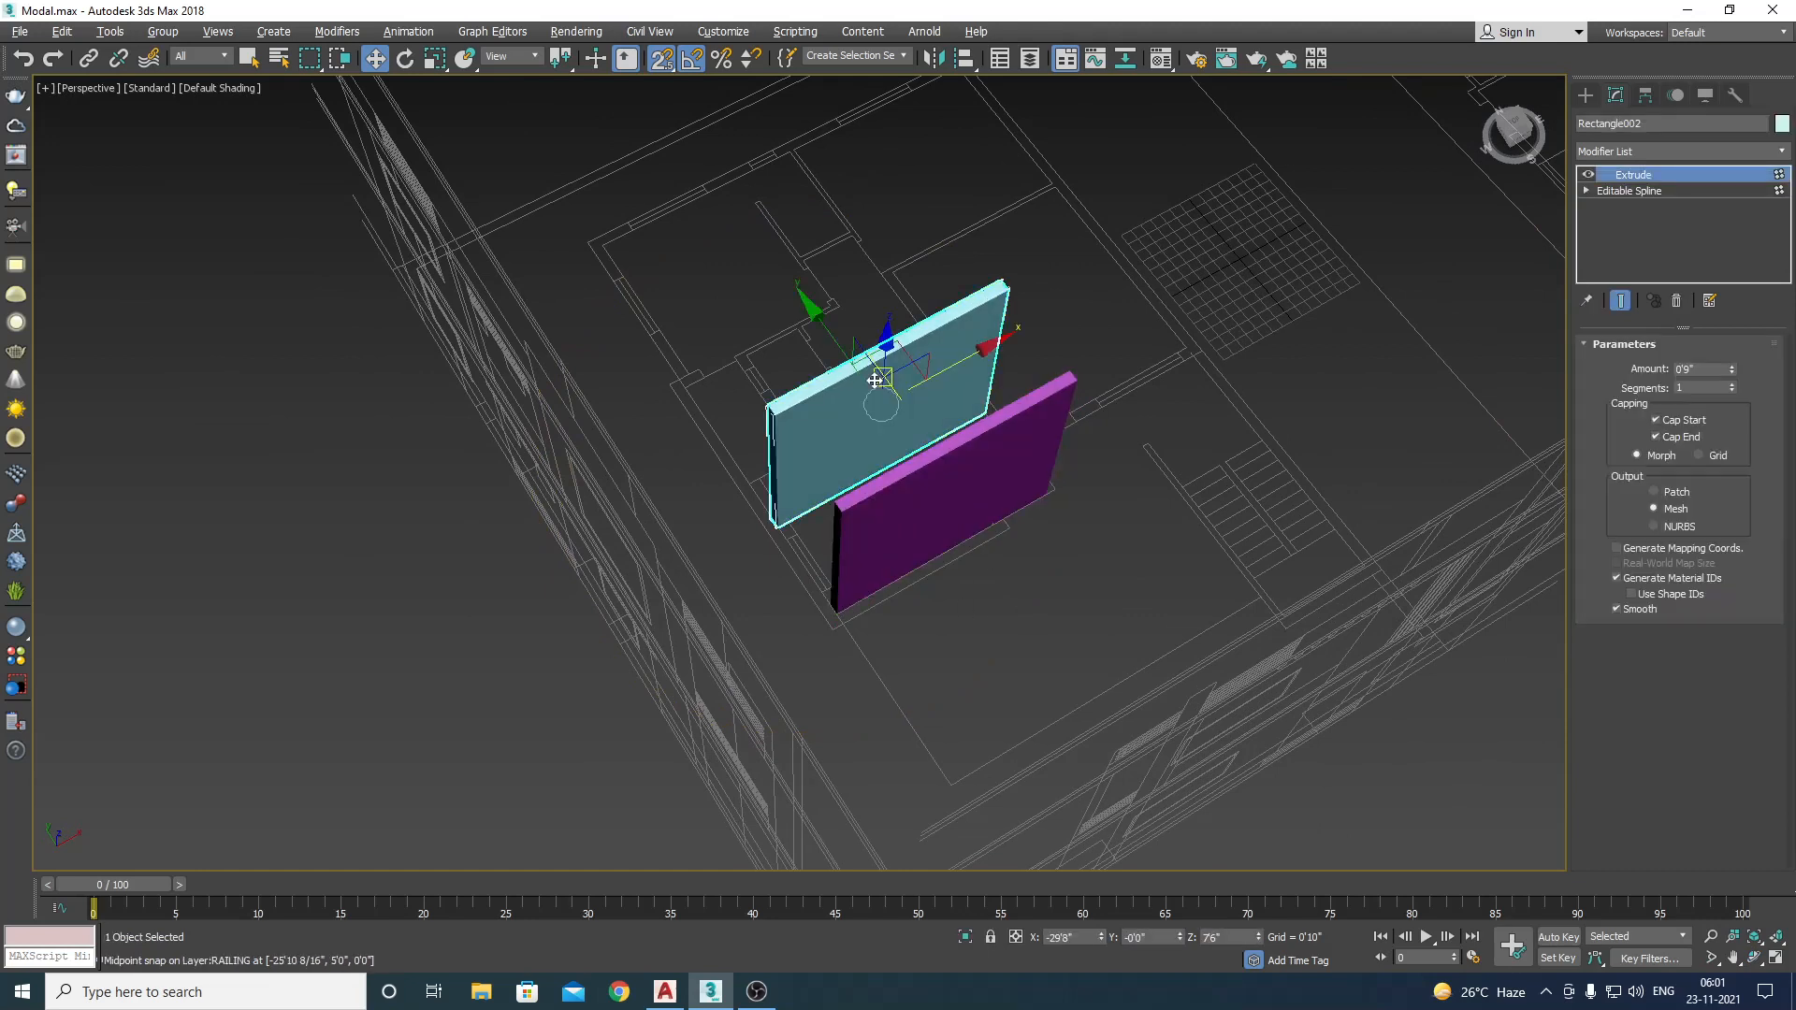
click(986, 488)
key(Delete)
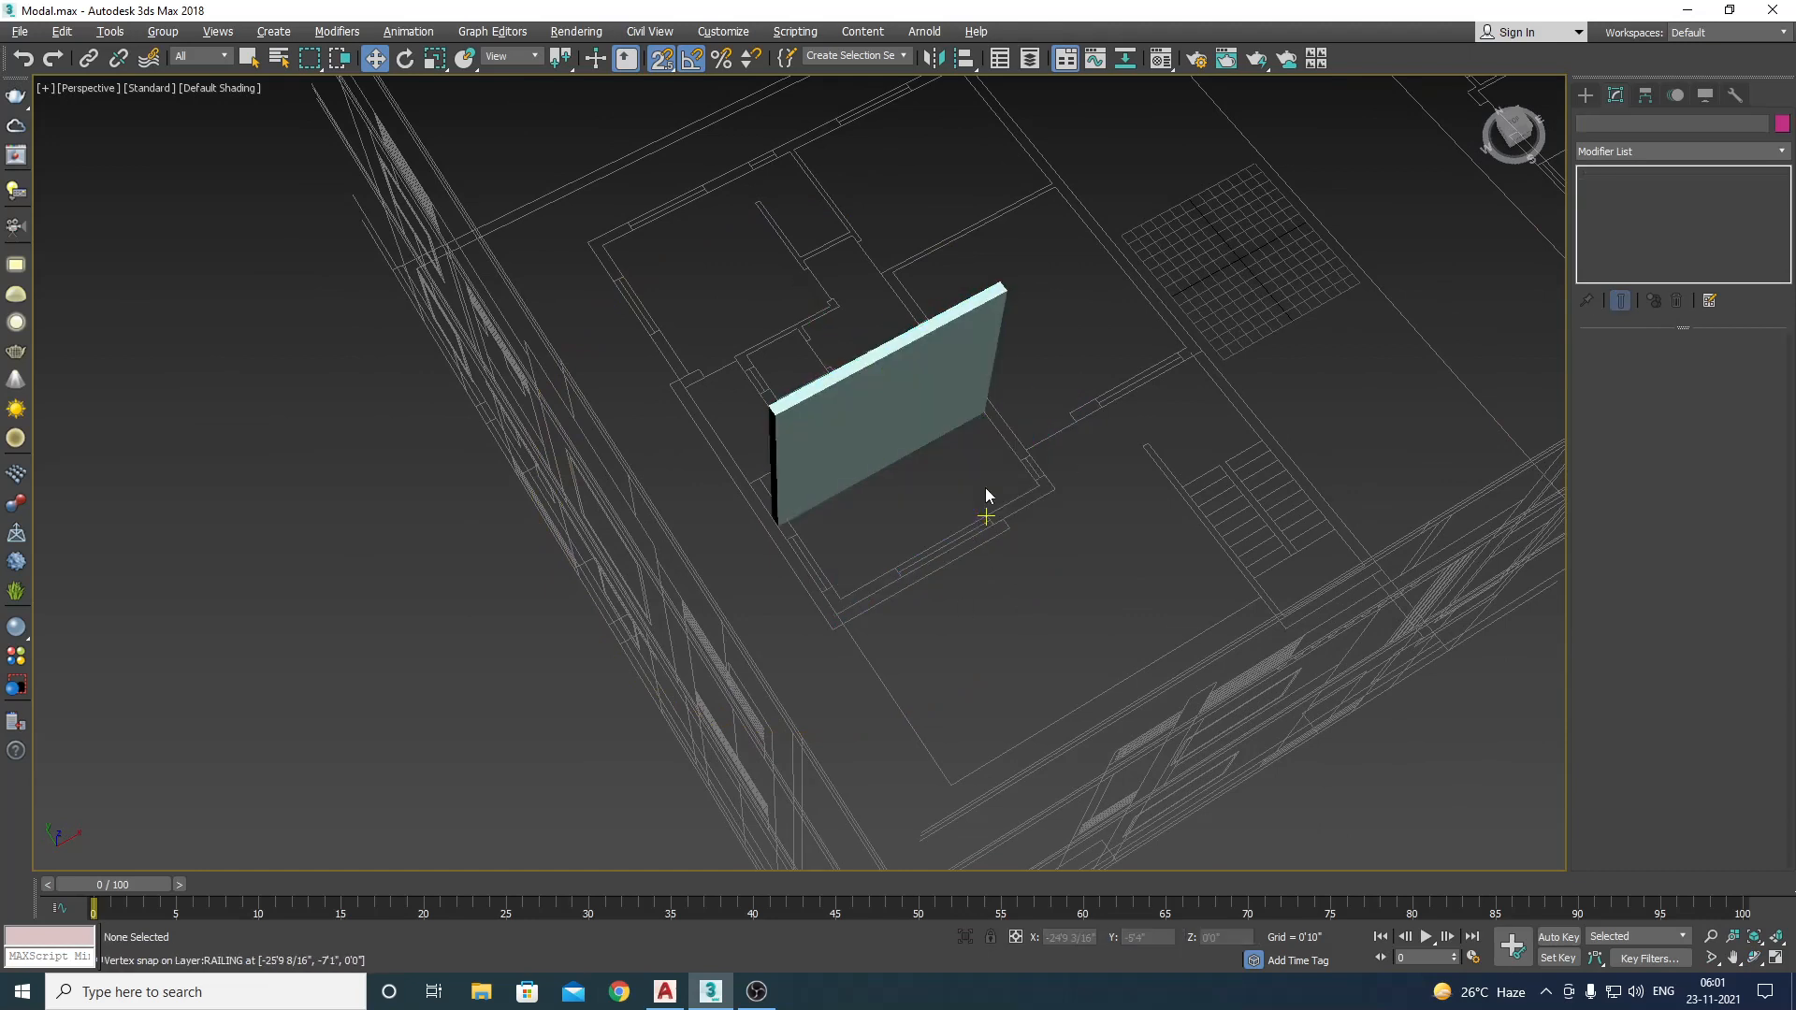
Step: Move the remaining wall in the Top view so it snaps onto the room's lower wall in the plan
click(898, 404)
key(t)
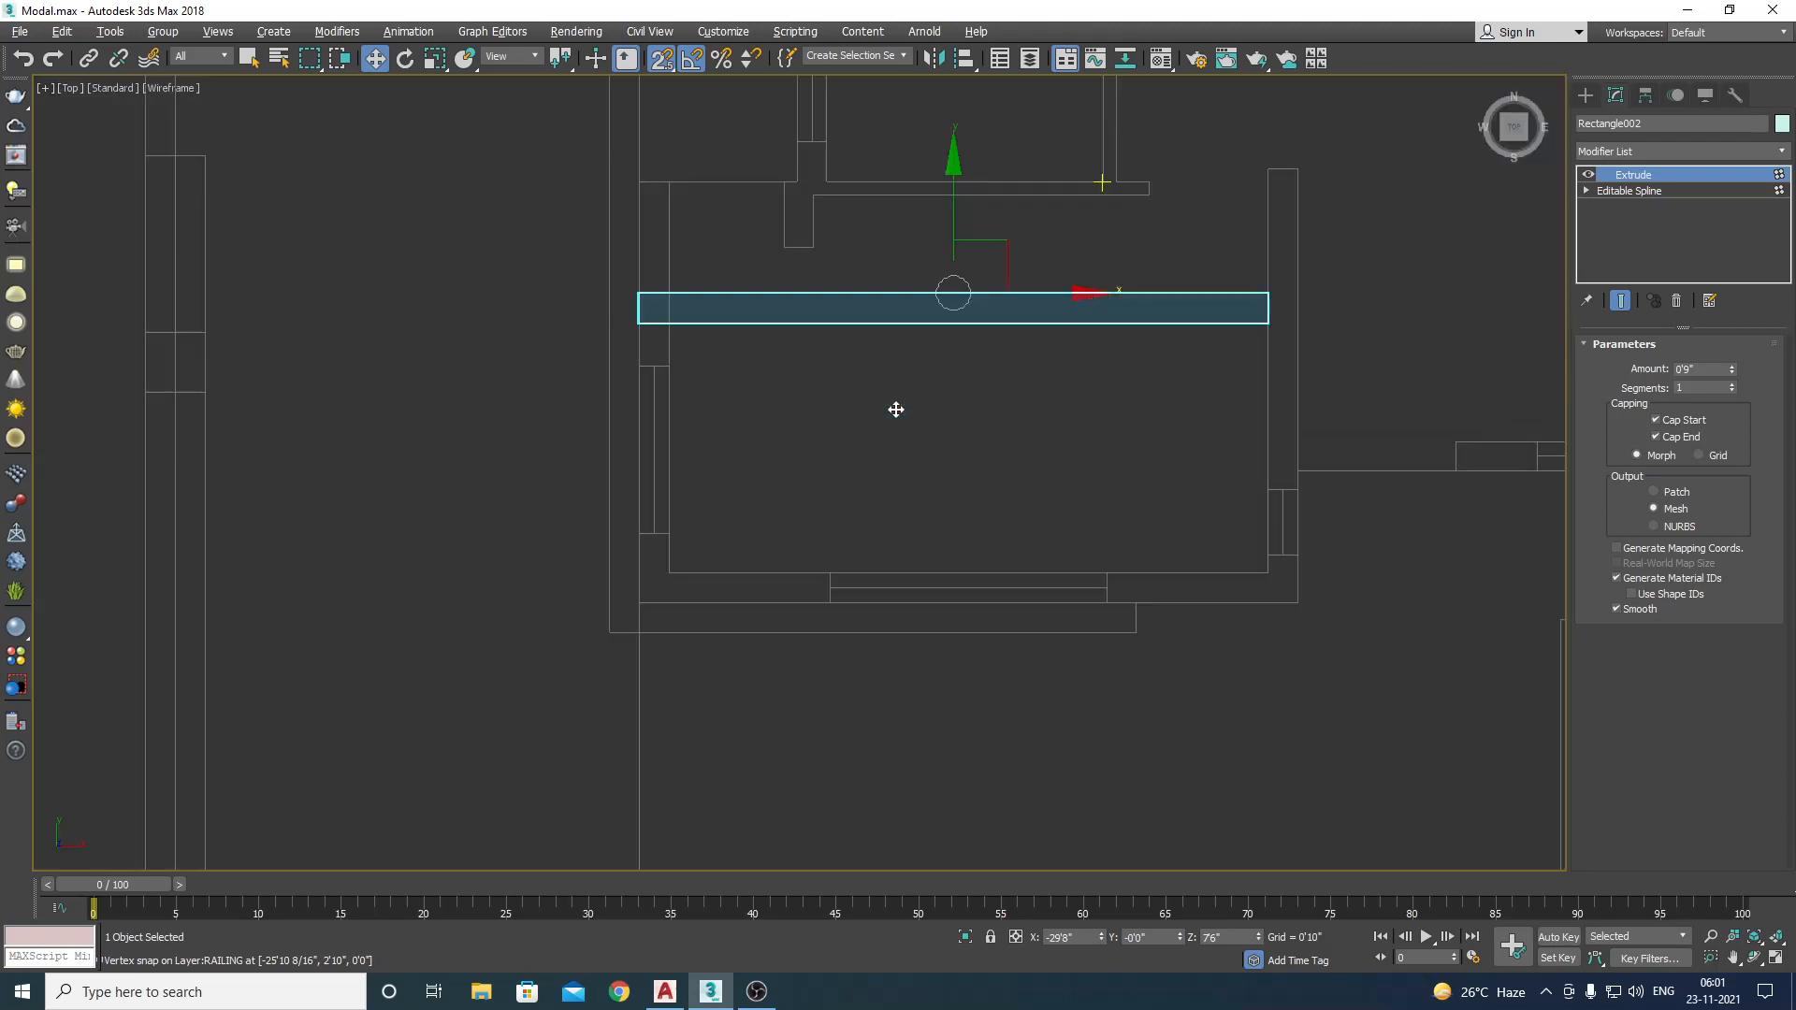
scroll(967, 361, up, 4)
scroll(926, 349, down, 6)
scroll(910, 521, up, 2)
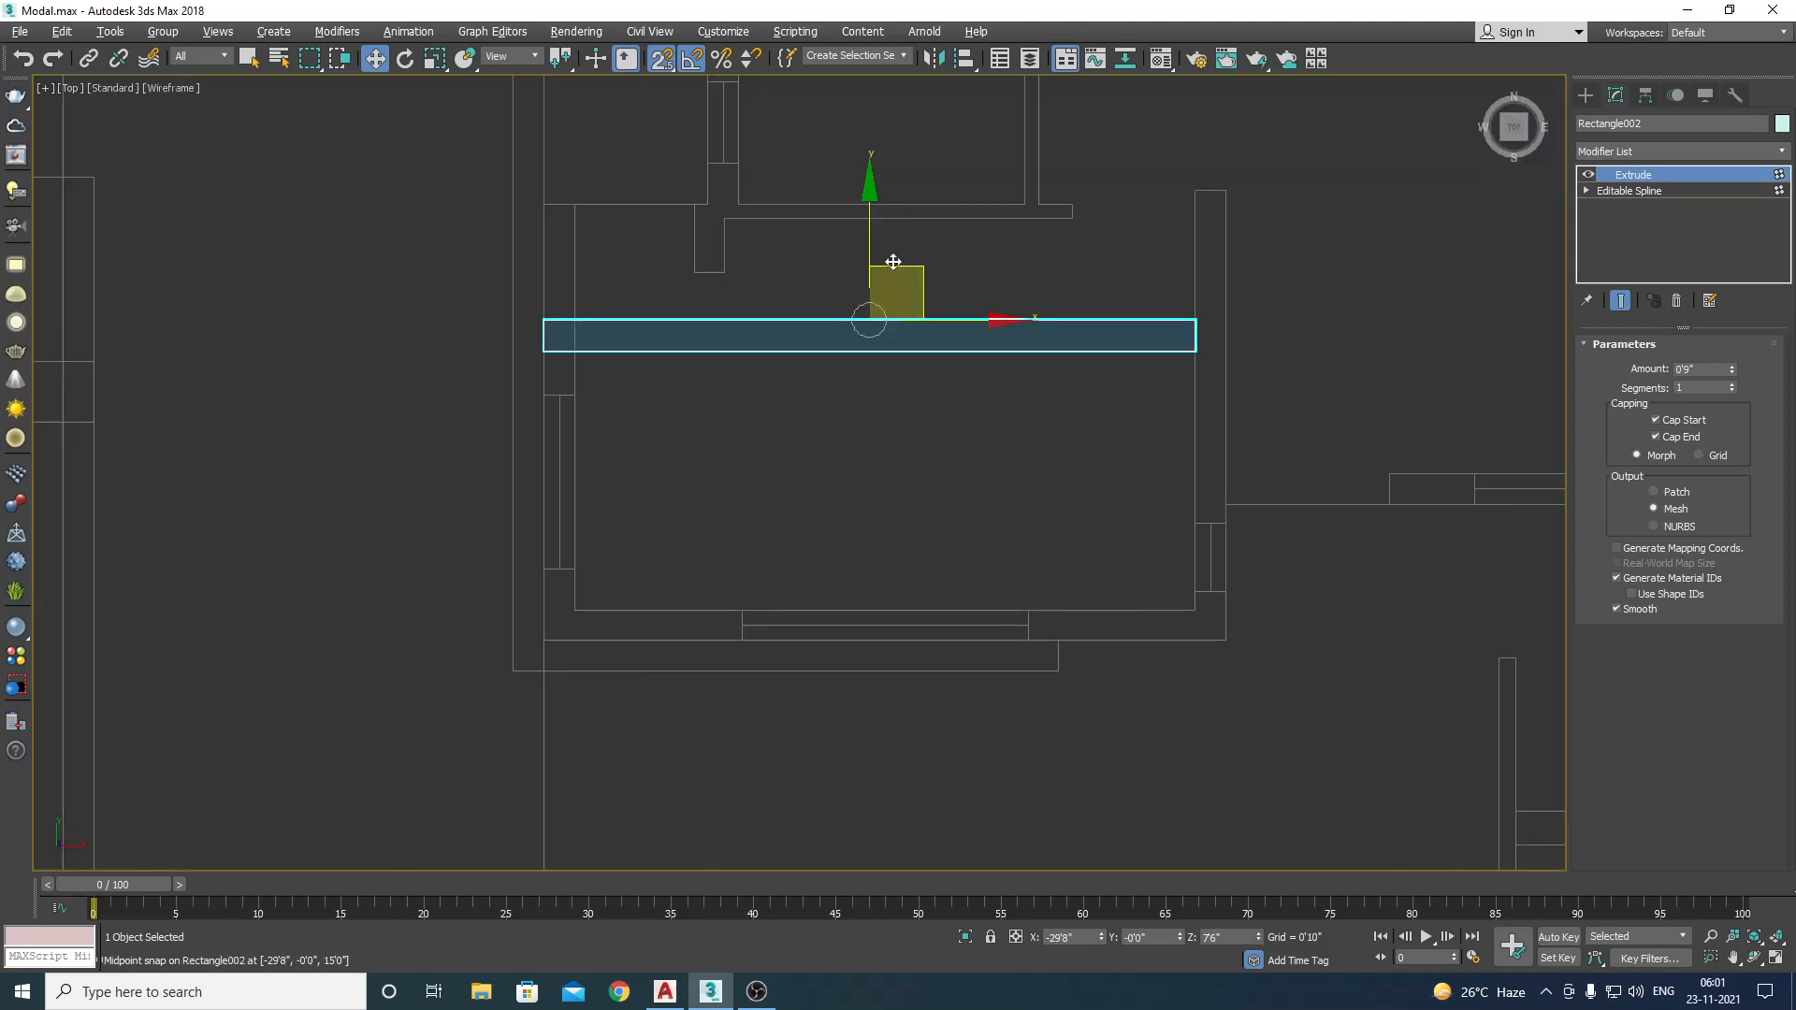
drag(894, 262, 1025, 606)
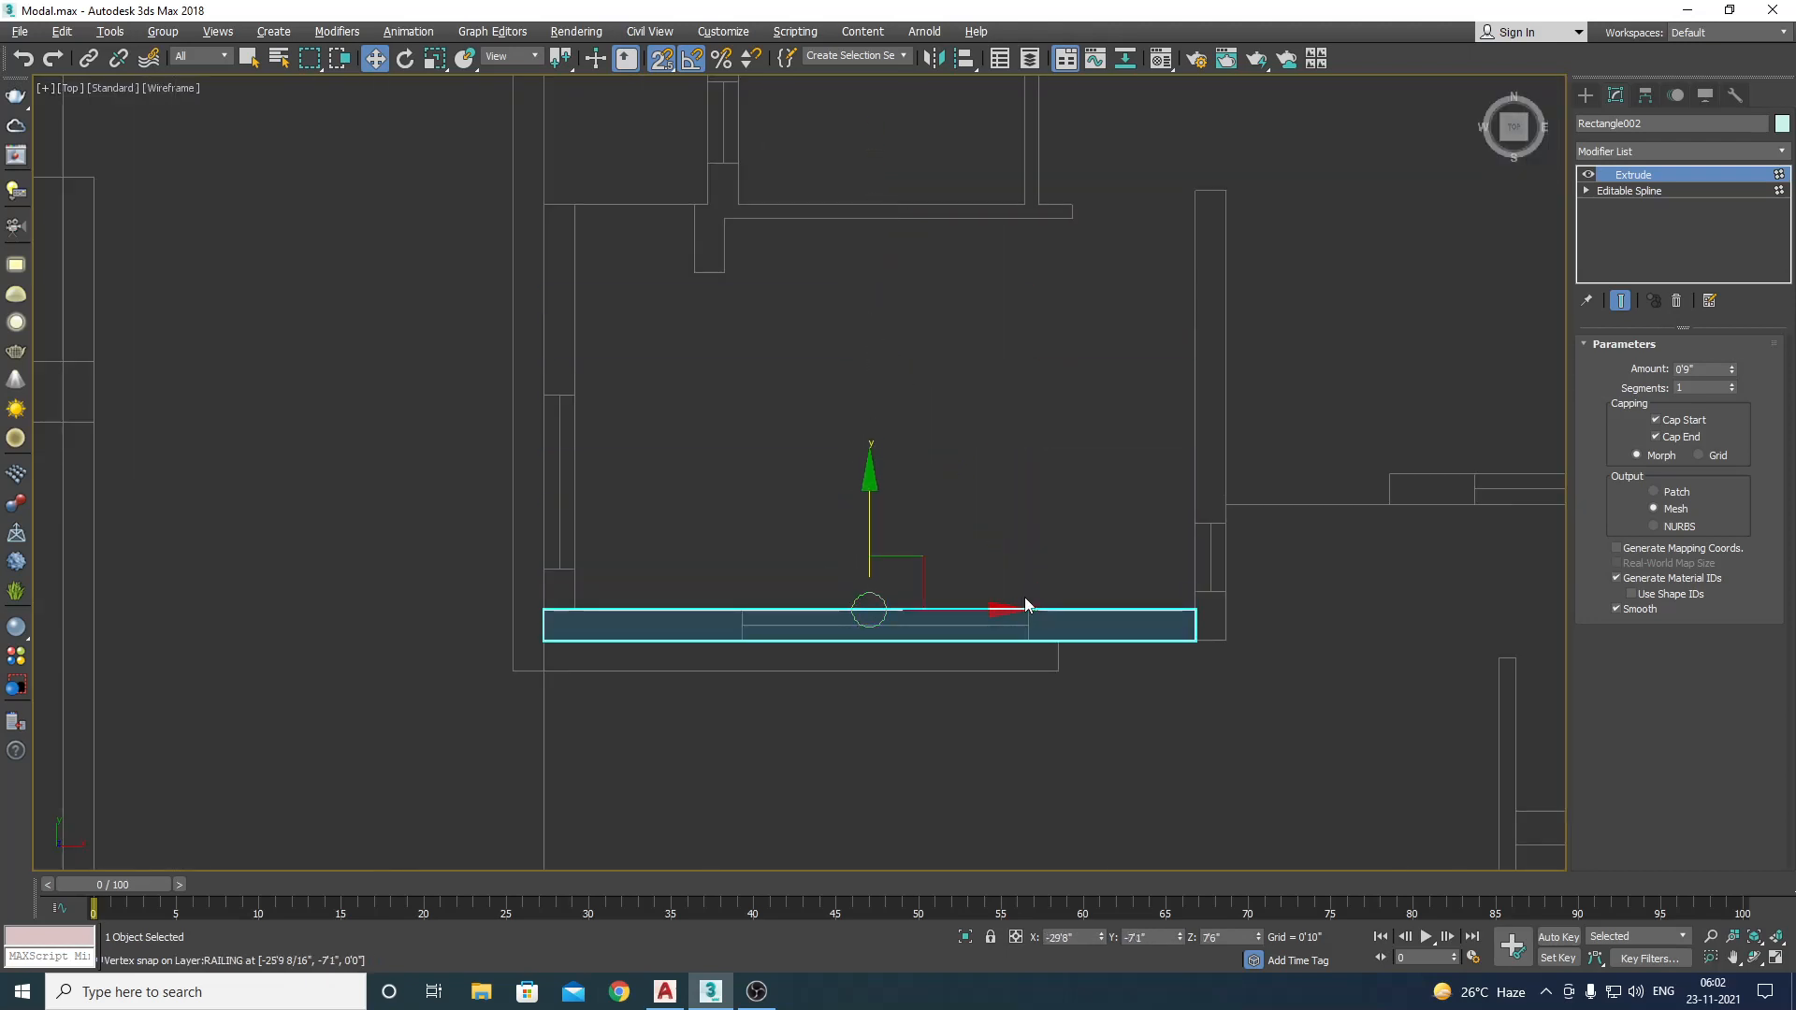
Step: Examine the moved wall in the Perspective view and compare it with the window outline in the Front view
scroll(1025, 606, down, 5)
key(p)
mouse_move(1025, 606)
alt+middle_down()
mouse_move(805, 418)
mouse_move(849, 509)
mouse_move(932, 471)
mouse_move(629, 509)
alt+middle_up()
key(f)
scroll(711, 431, down, 2)
scroll(727, 418, up, 4)
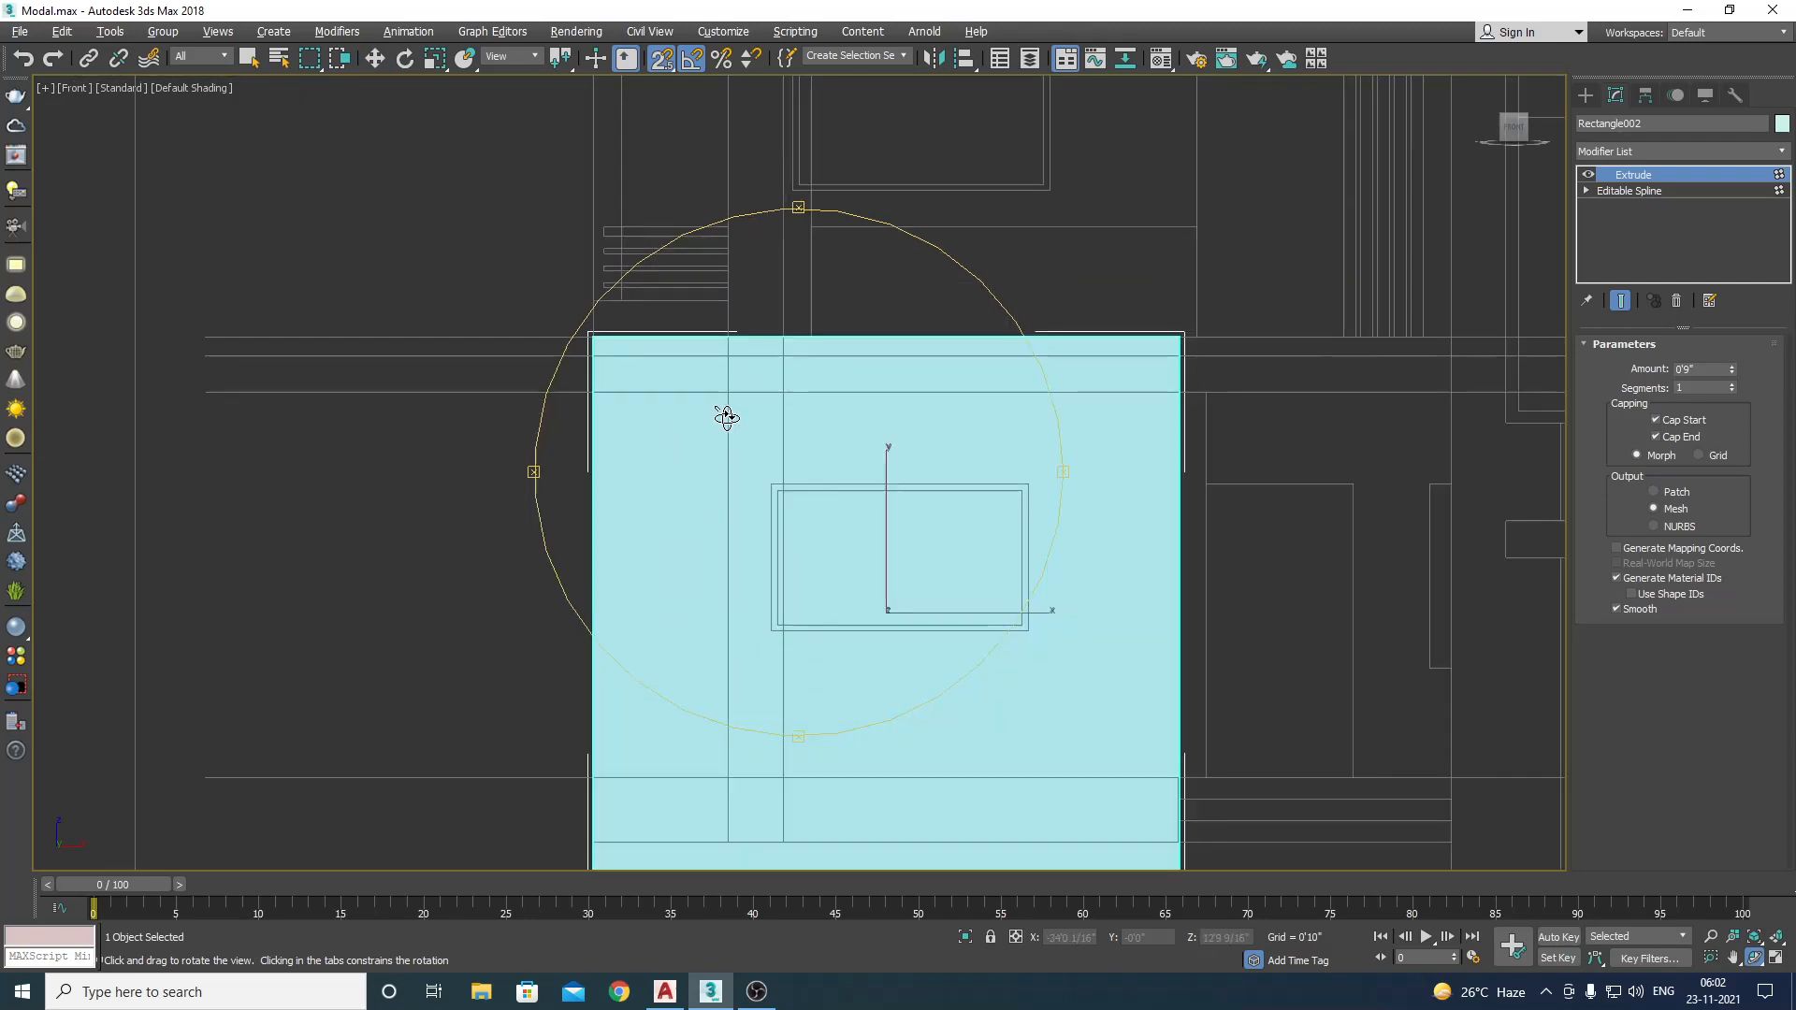
alt+middle_drag(727, 419, 839, 569)
key(f)
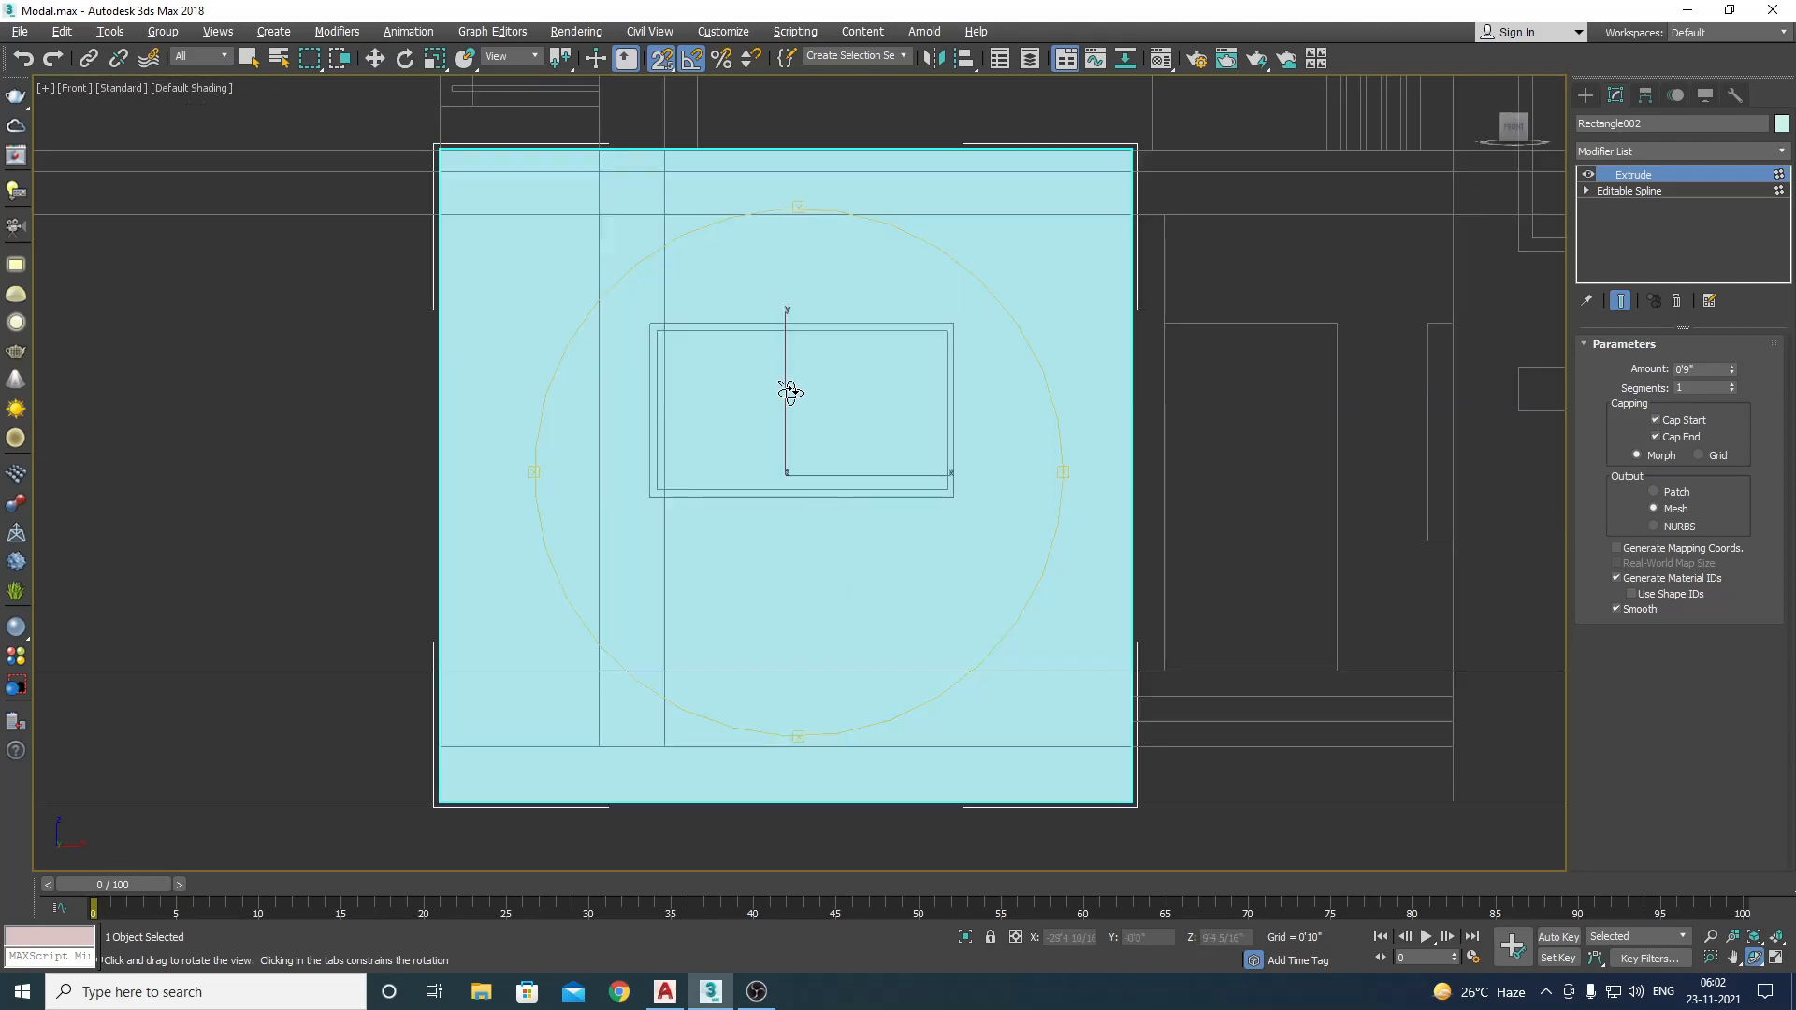
key(w)
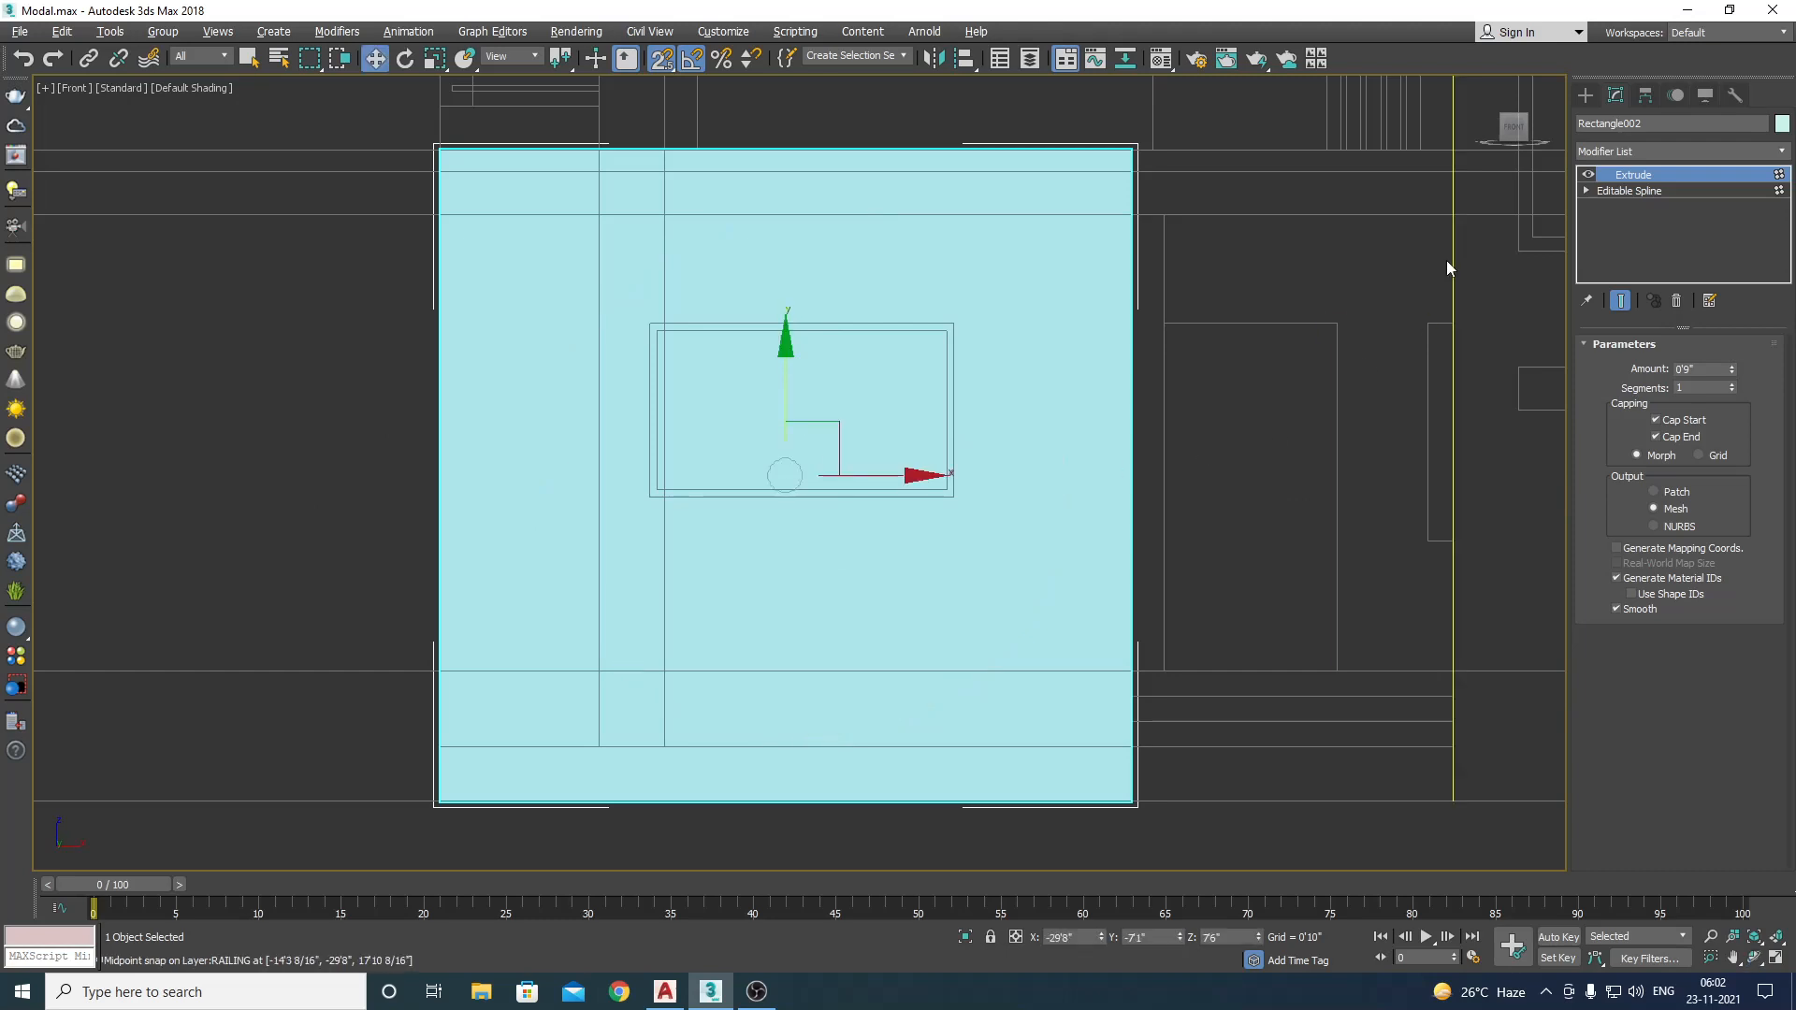
Step: Outline the front wall's rectangle spline inward to create an inner rectangle for the window opening
click(1586, 191)
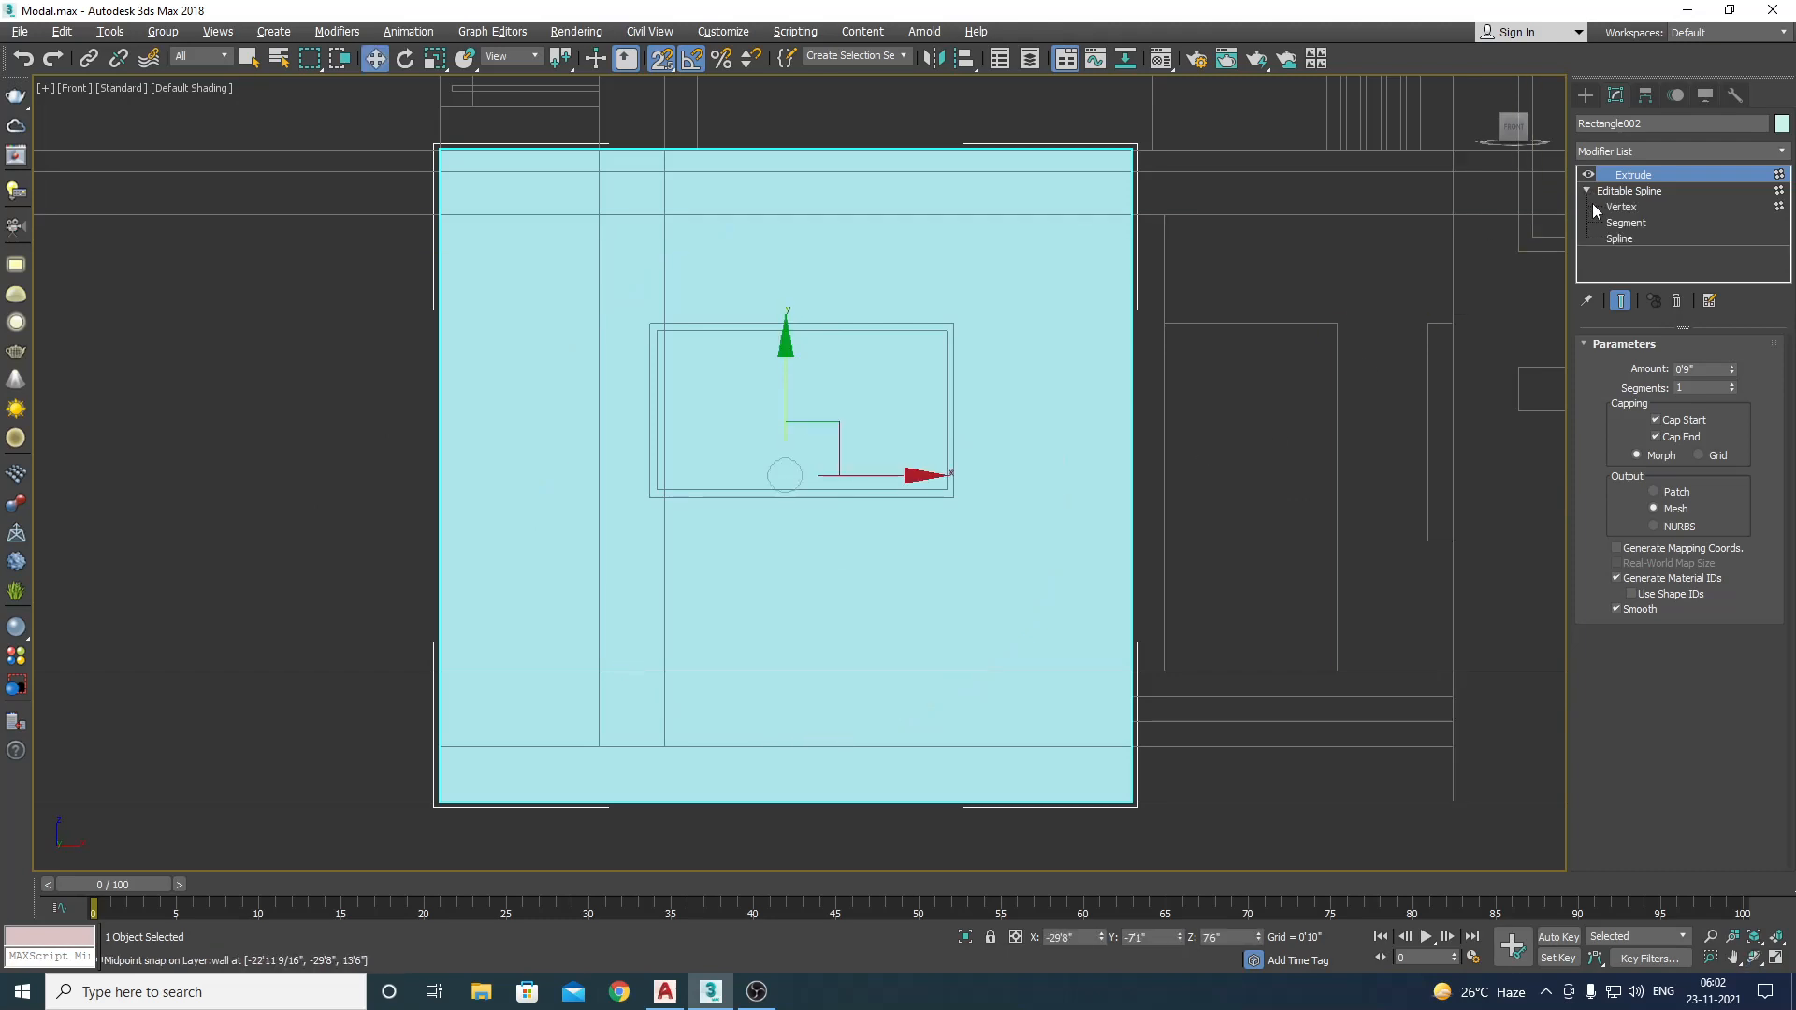
click(1611, 237)
click(1126, 478)
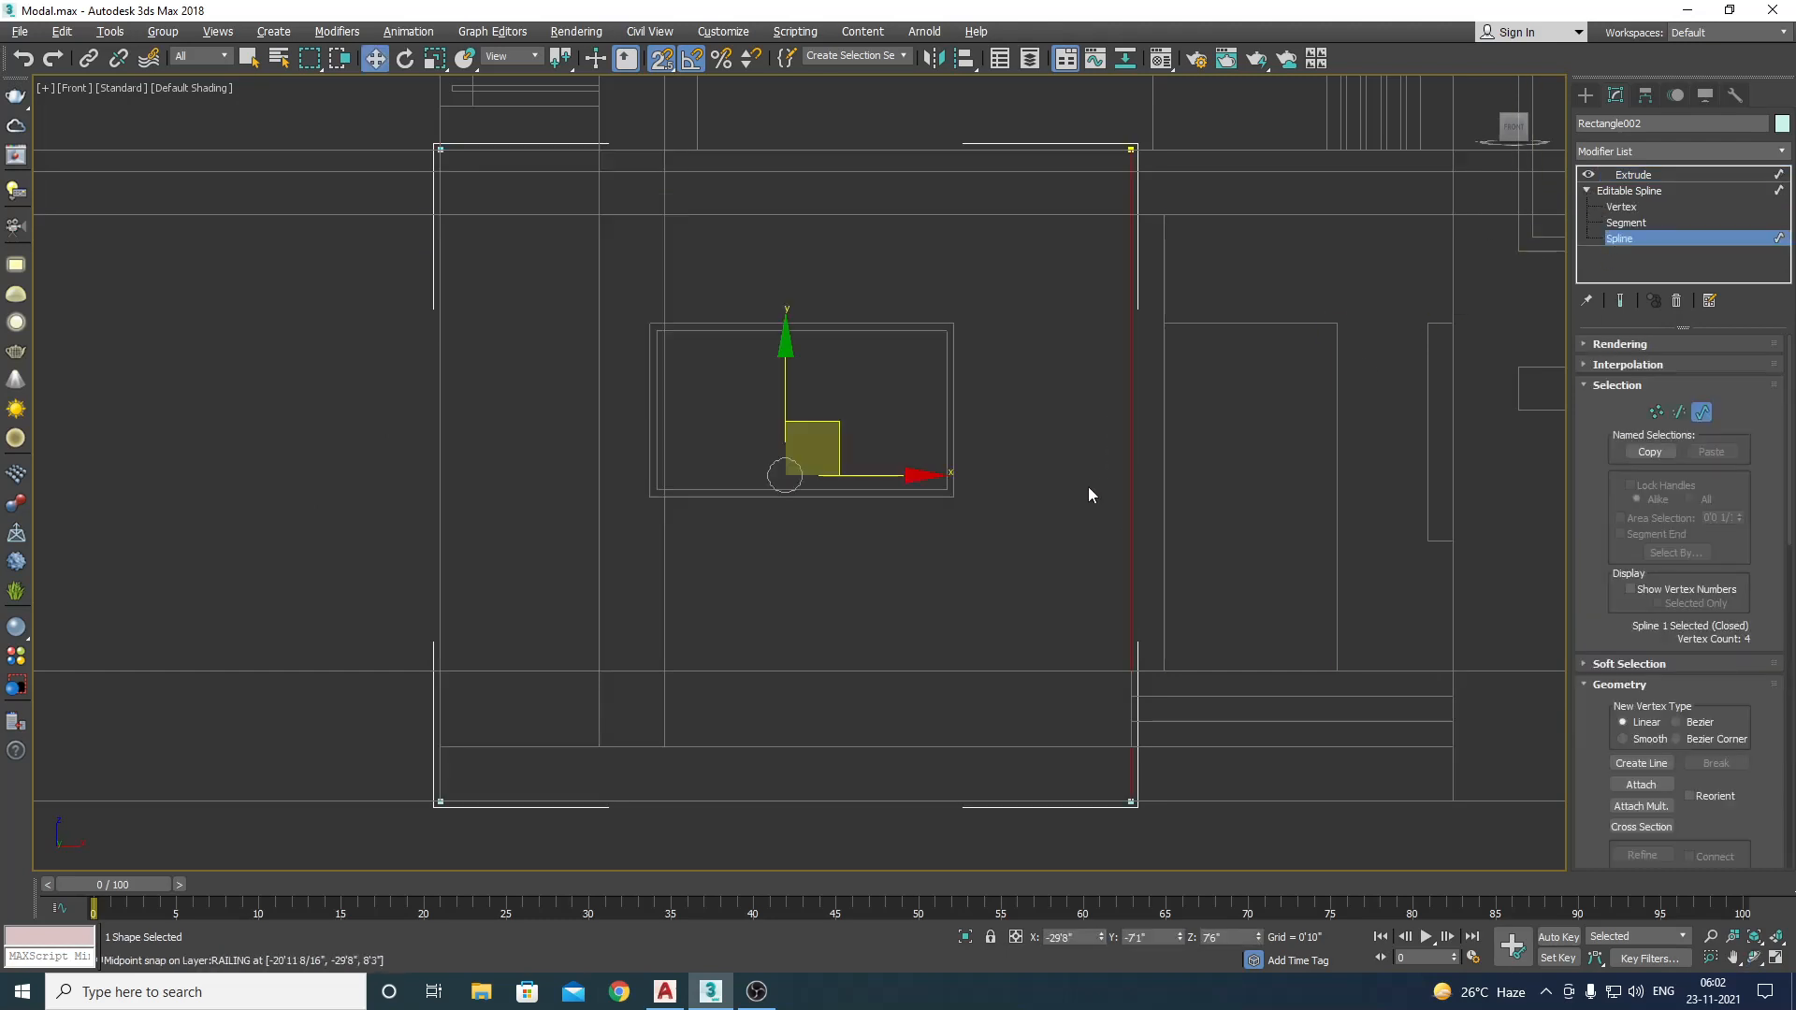
scroll(1671, 685, down, 10)
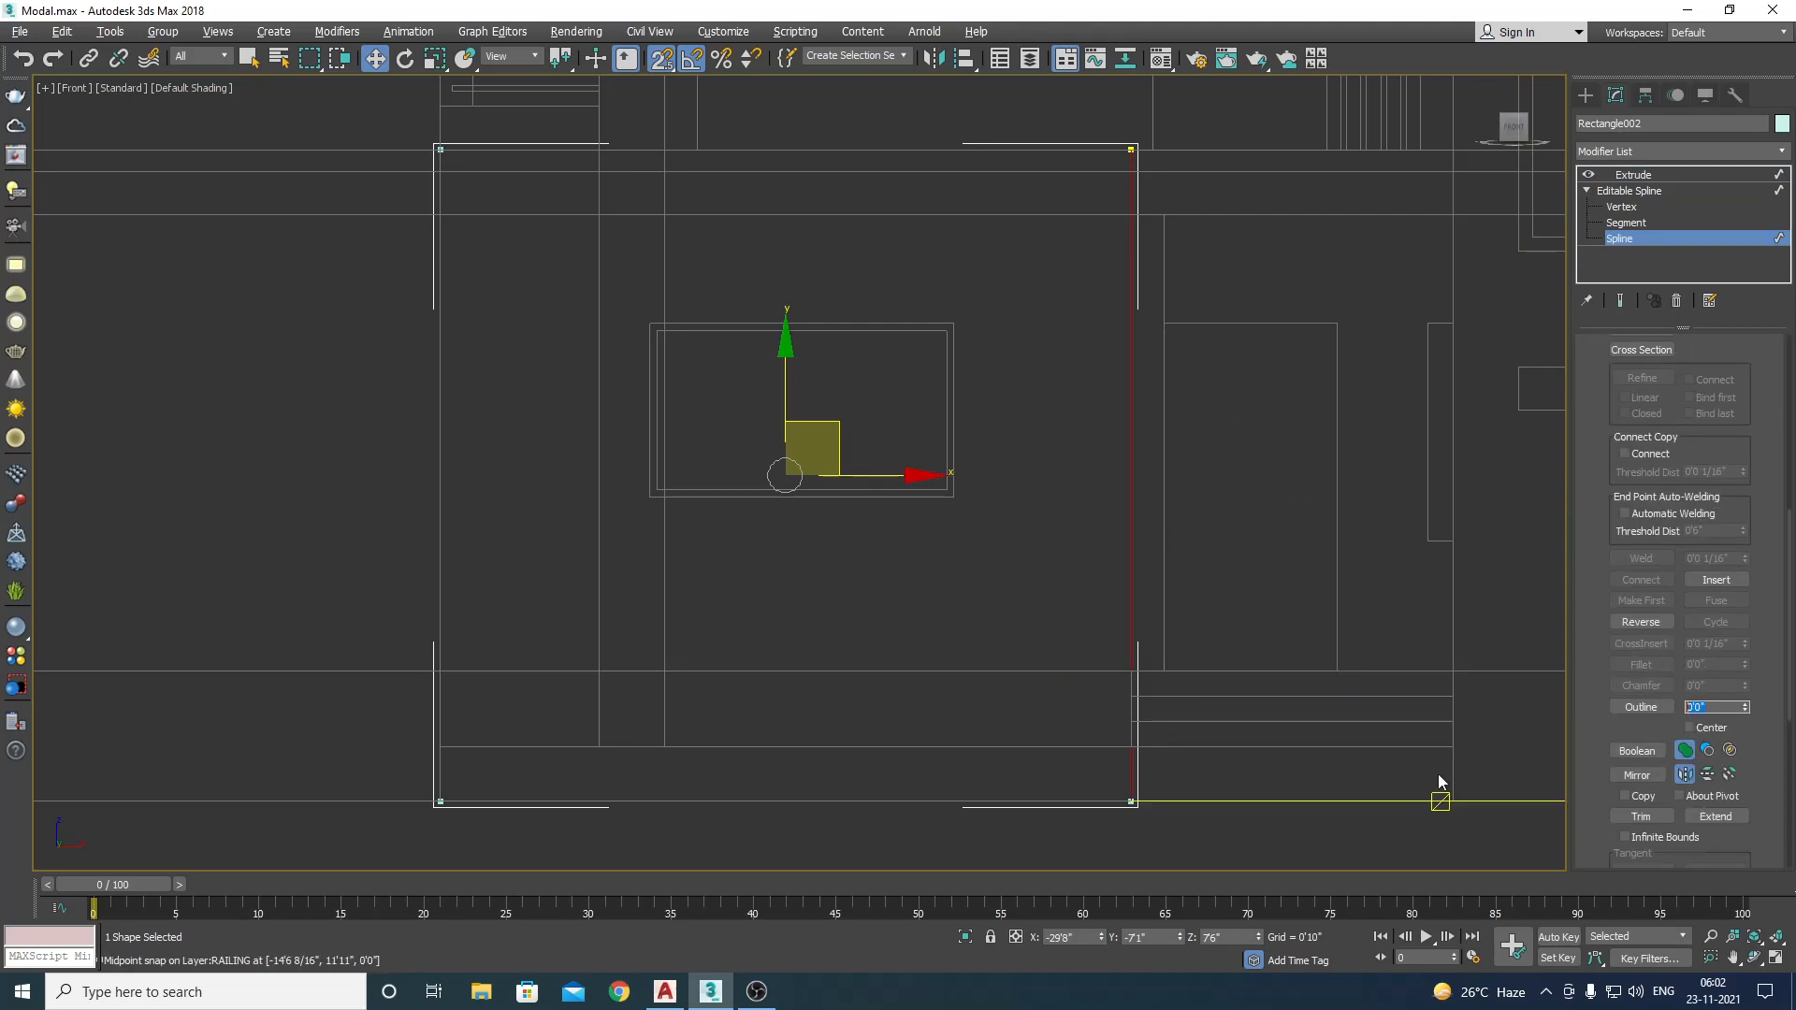
key(Return)
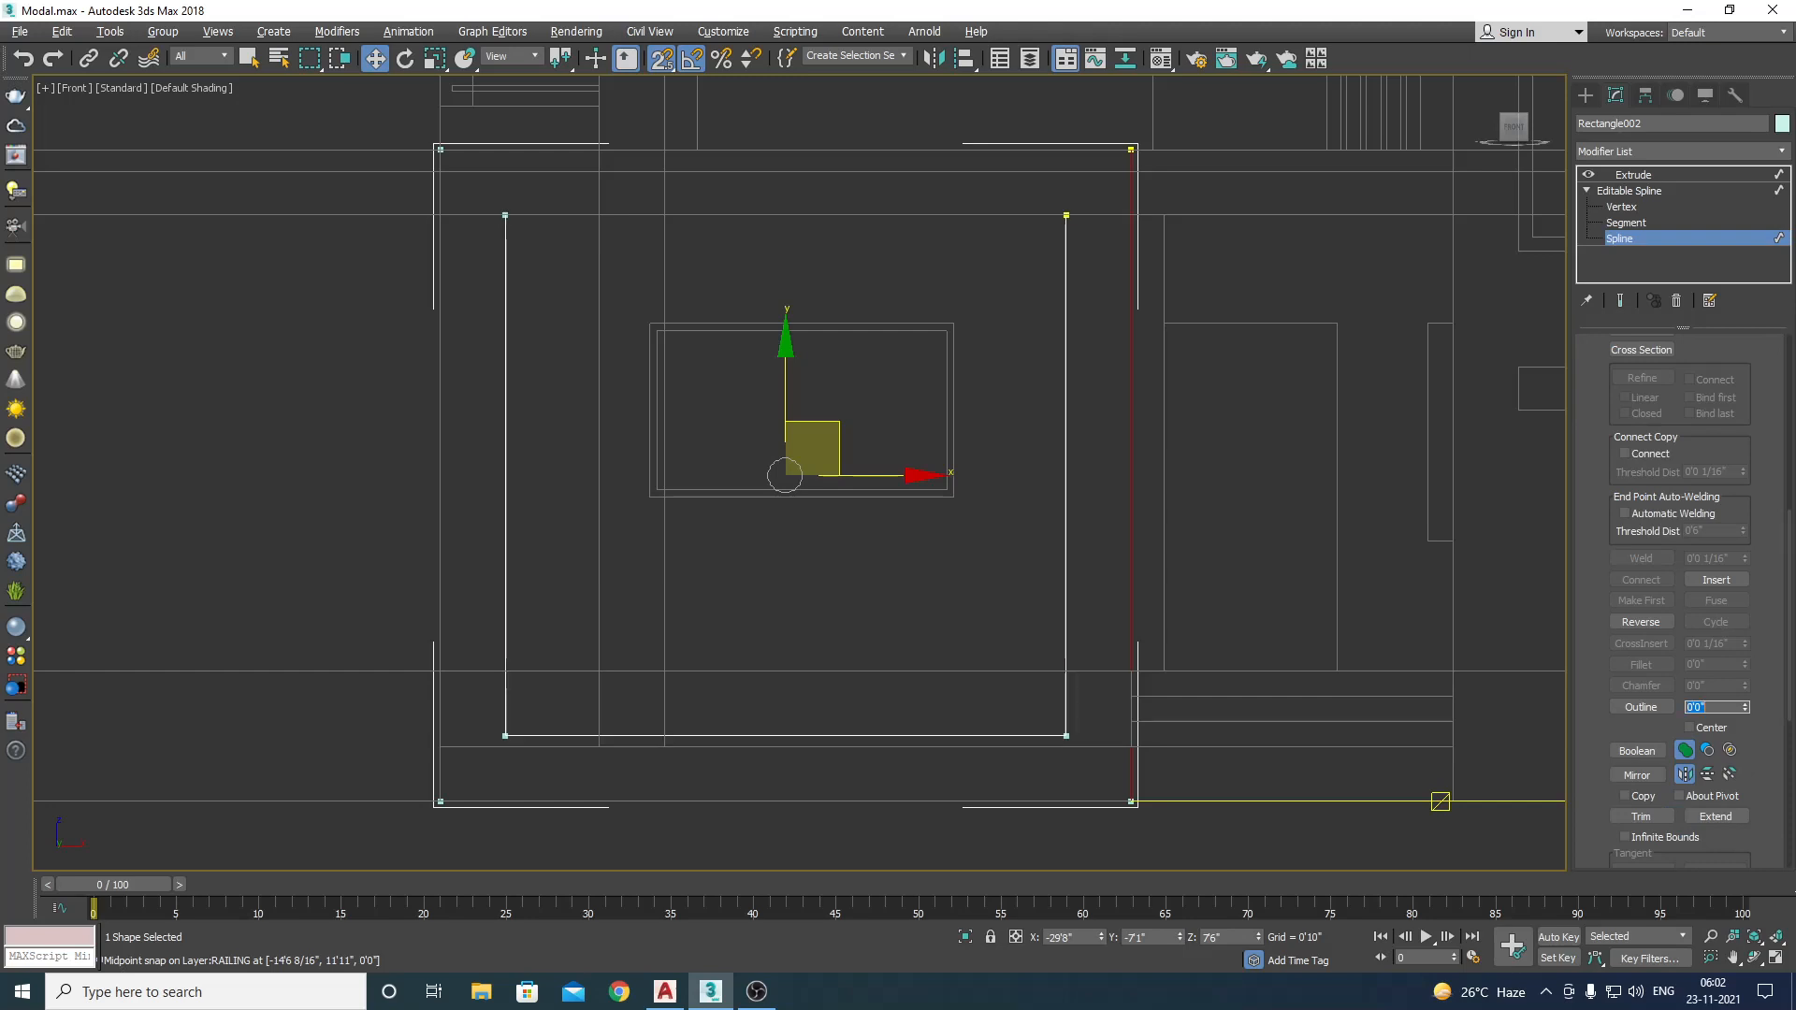
Step: Move the inner rectangle's top and right segments so they snap onto the window outline in the Front view
click(1628, 223)
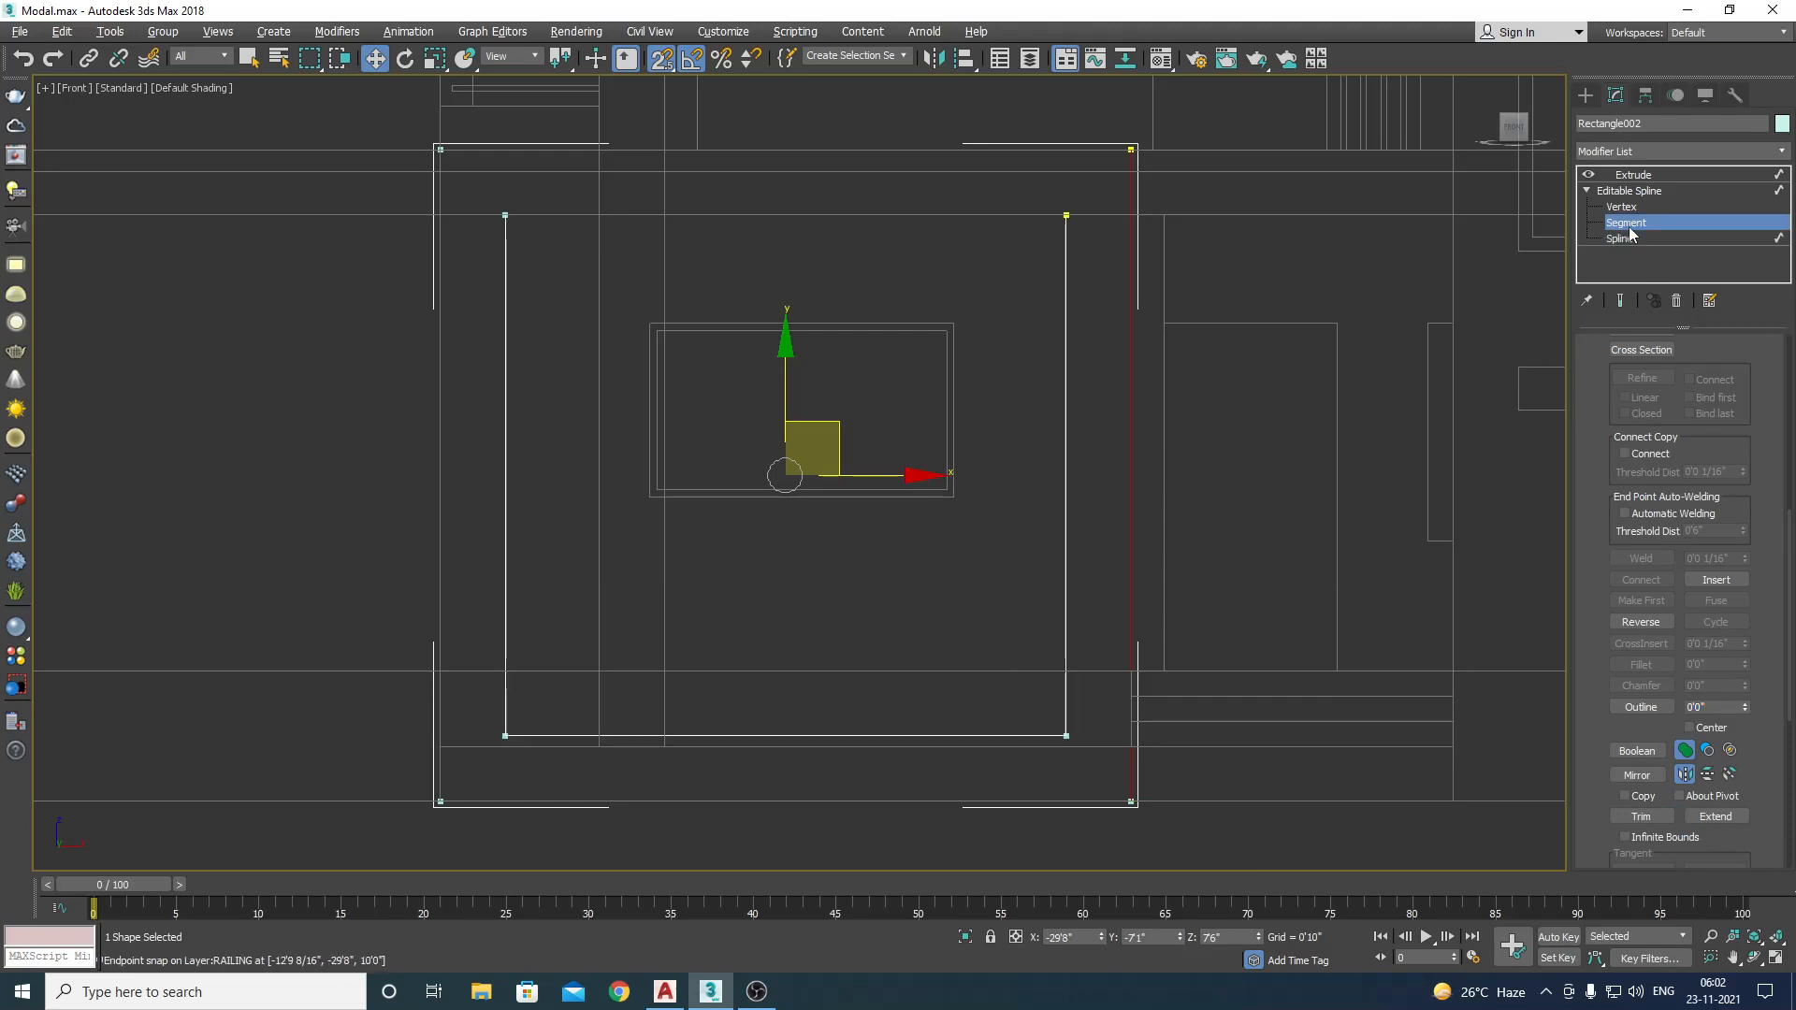
click(829, 211)
drag(829, 208, 953, 323)
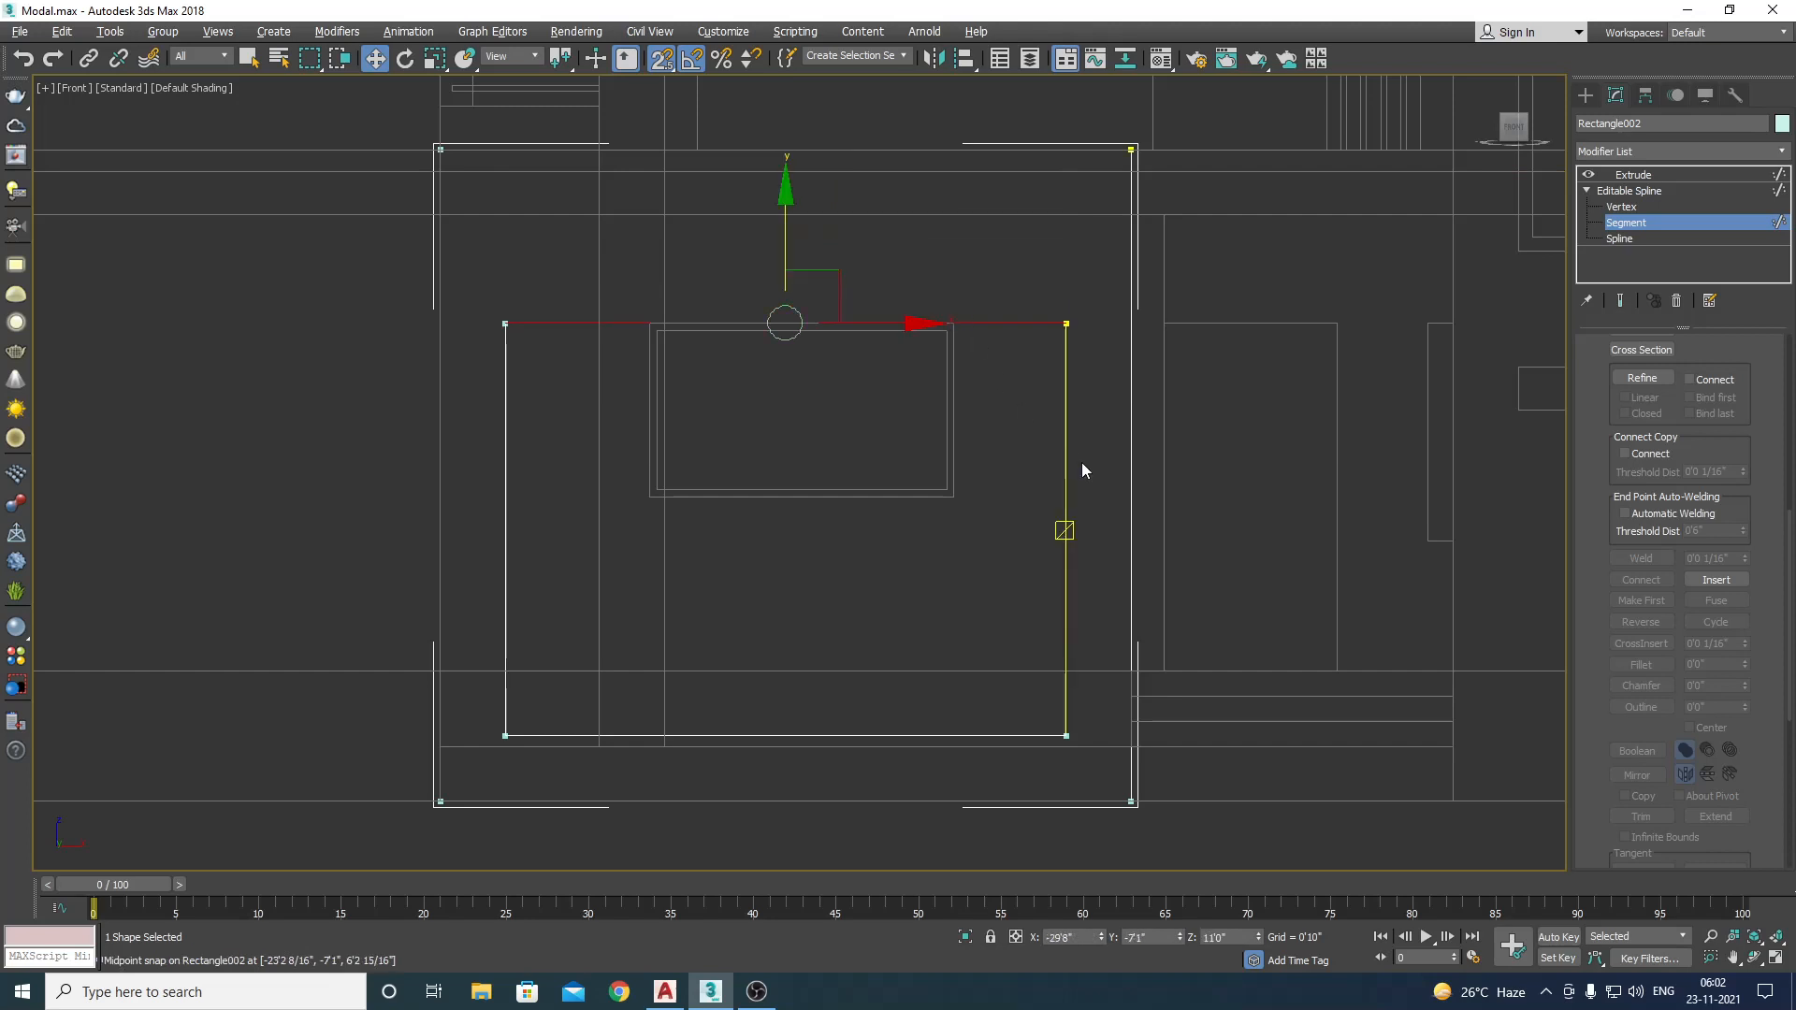
click(1113, 513)
click(1069, 526)
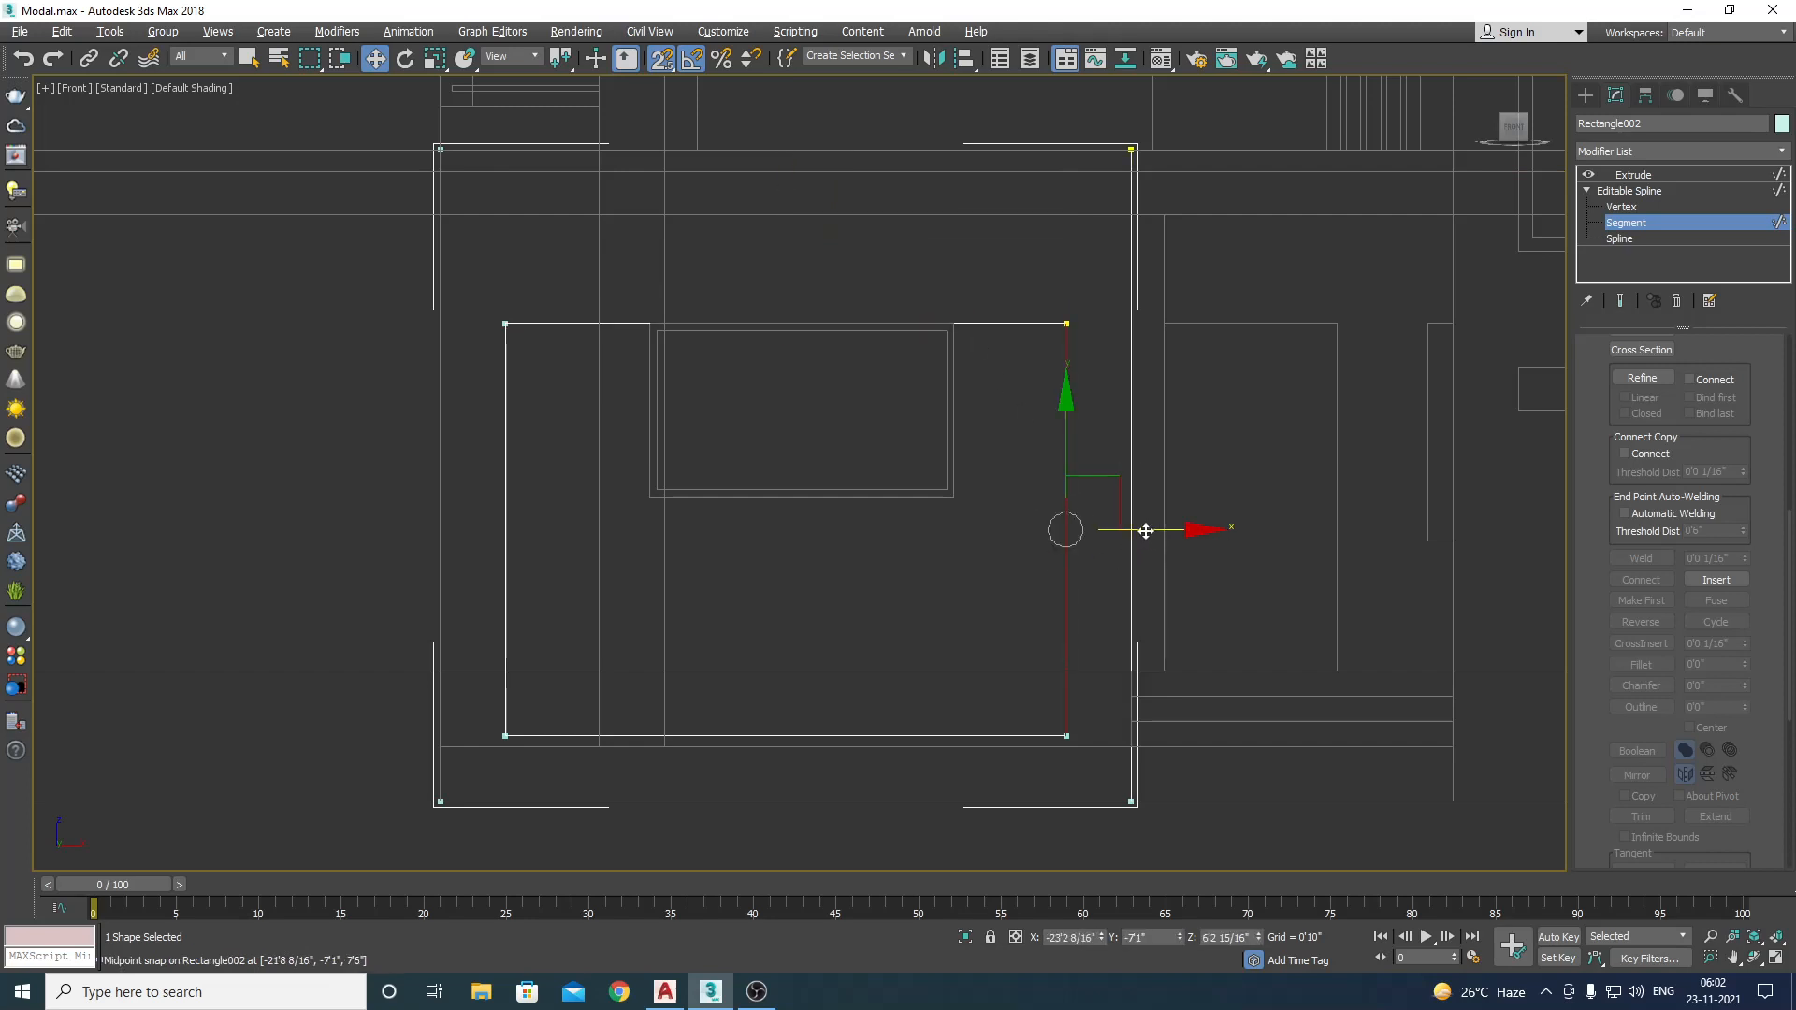
drag(1147, 531, 954, 505)
Step: Snap the inner rectangle's bottom and left segments onto the window outline and return to the wall's Extrude level
click(739, 737)
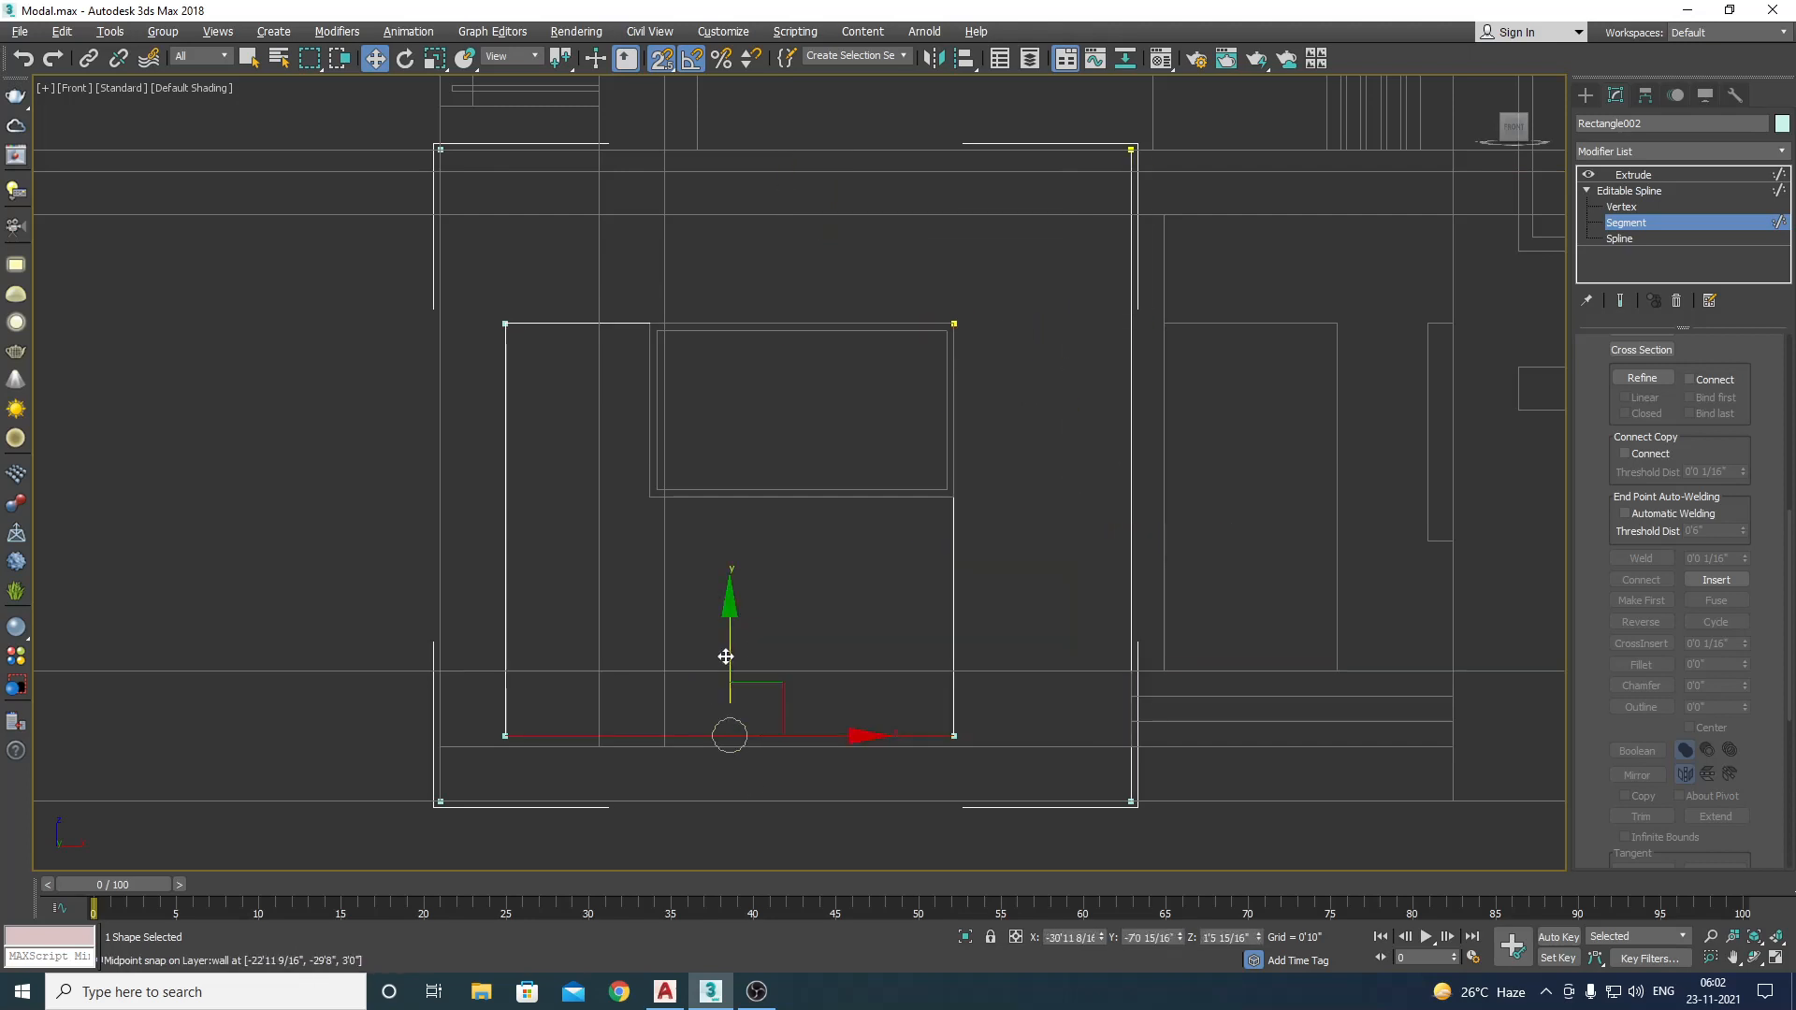
drag(726, 656, 630, 497)
scroll(514, 403, up, 2)
click(501, 418)
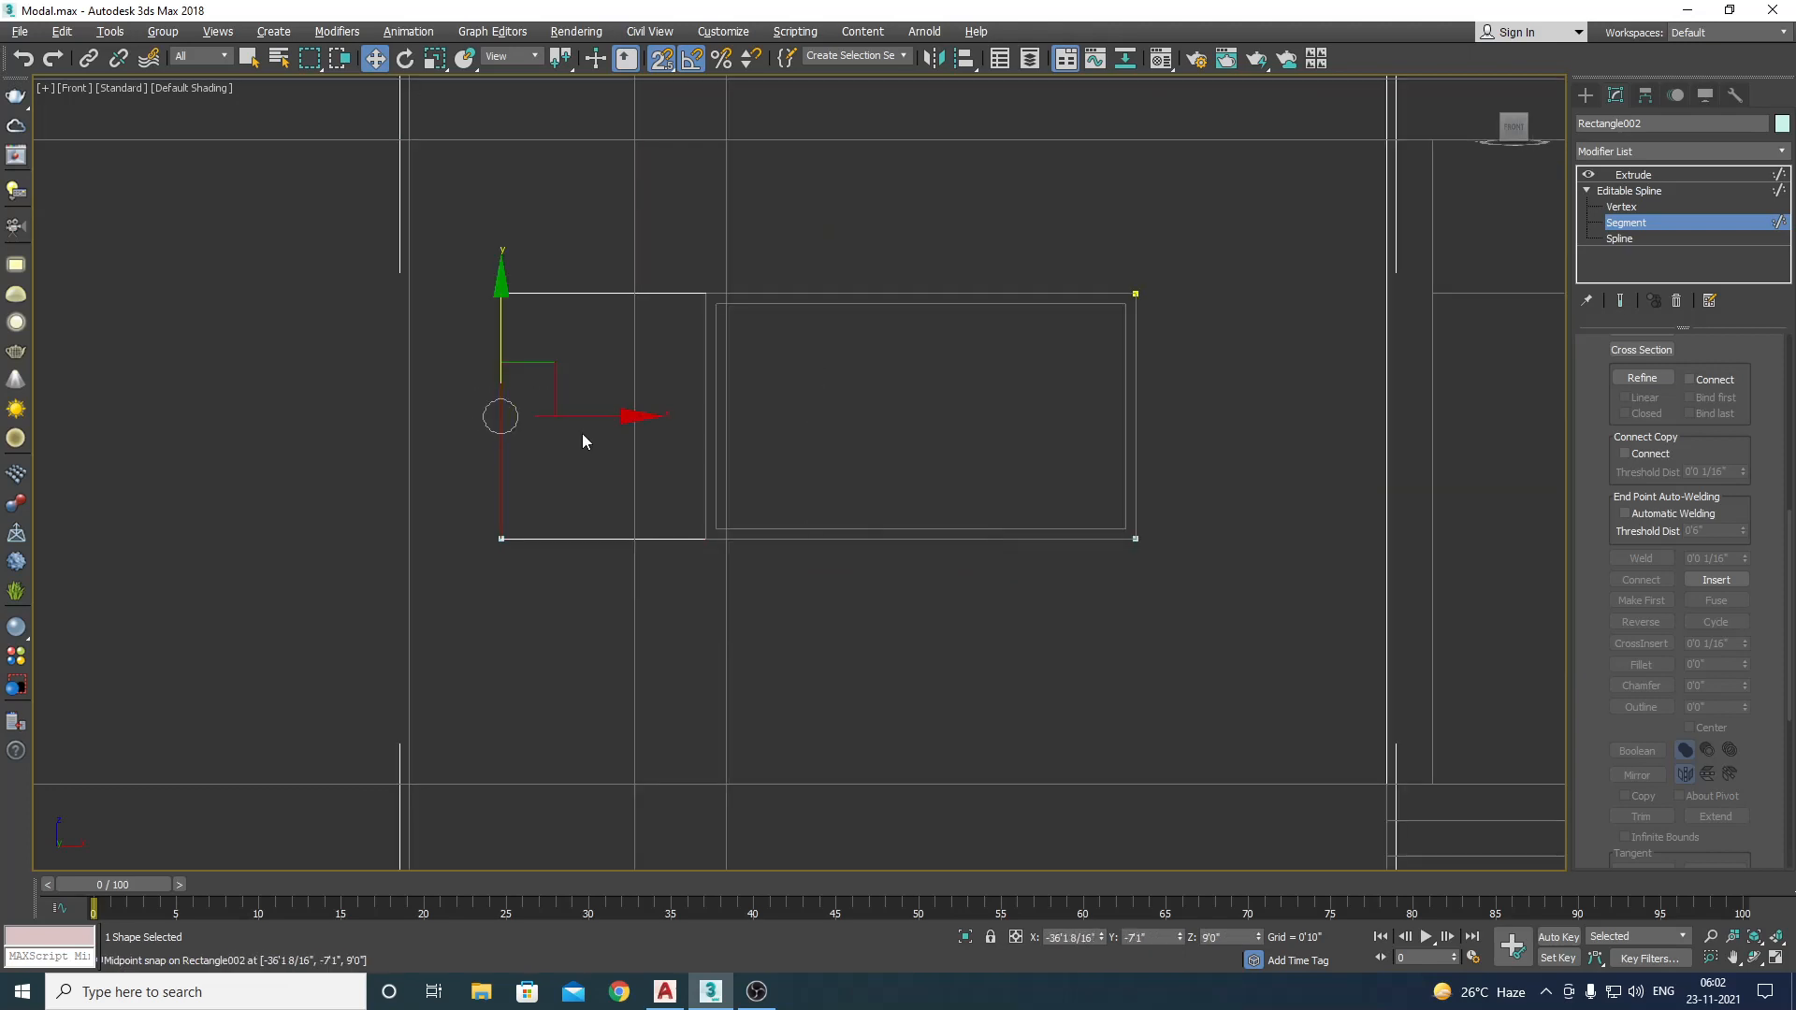
drag(594, 417, 705, 294)
scroll(737, 558, down, 2)
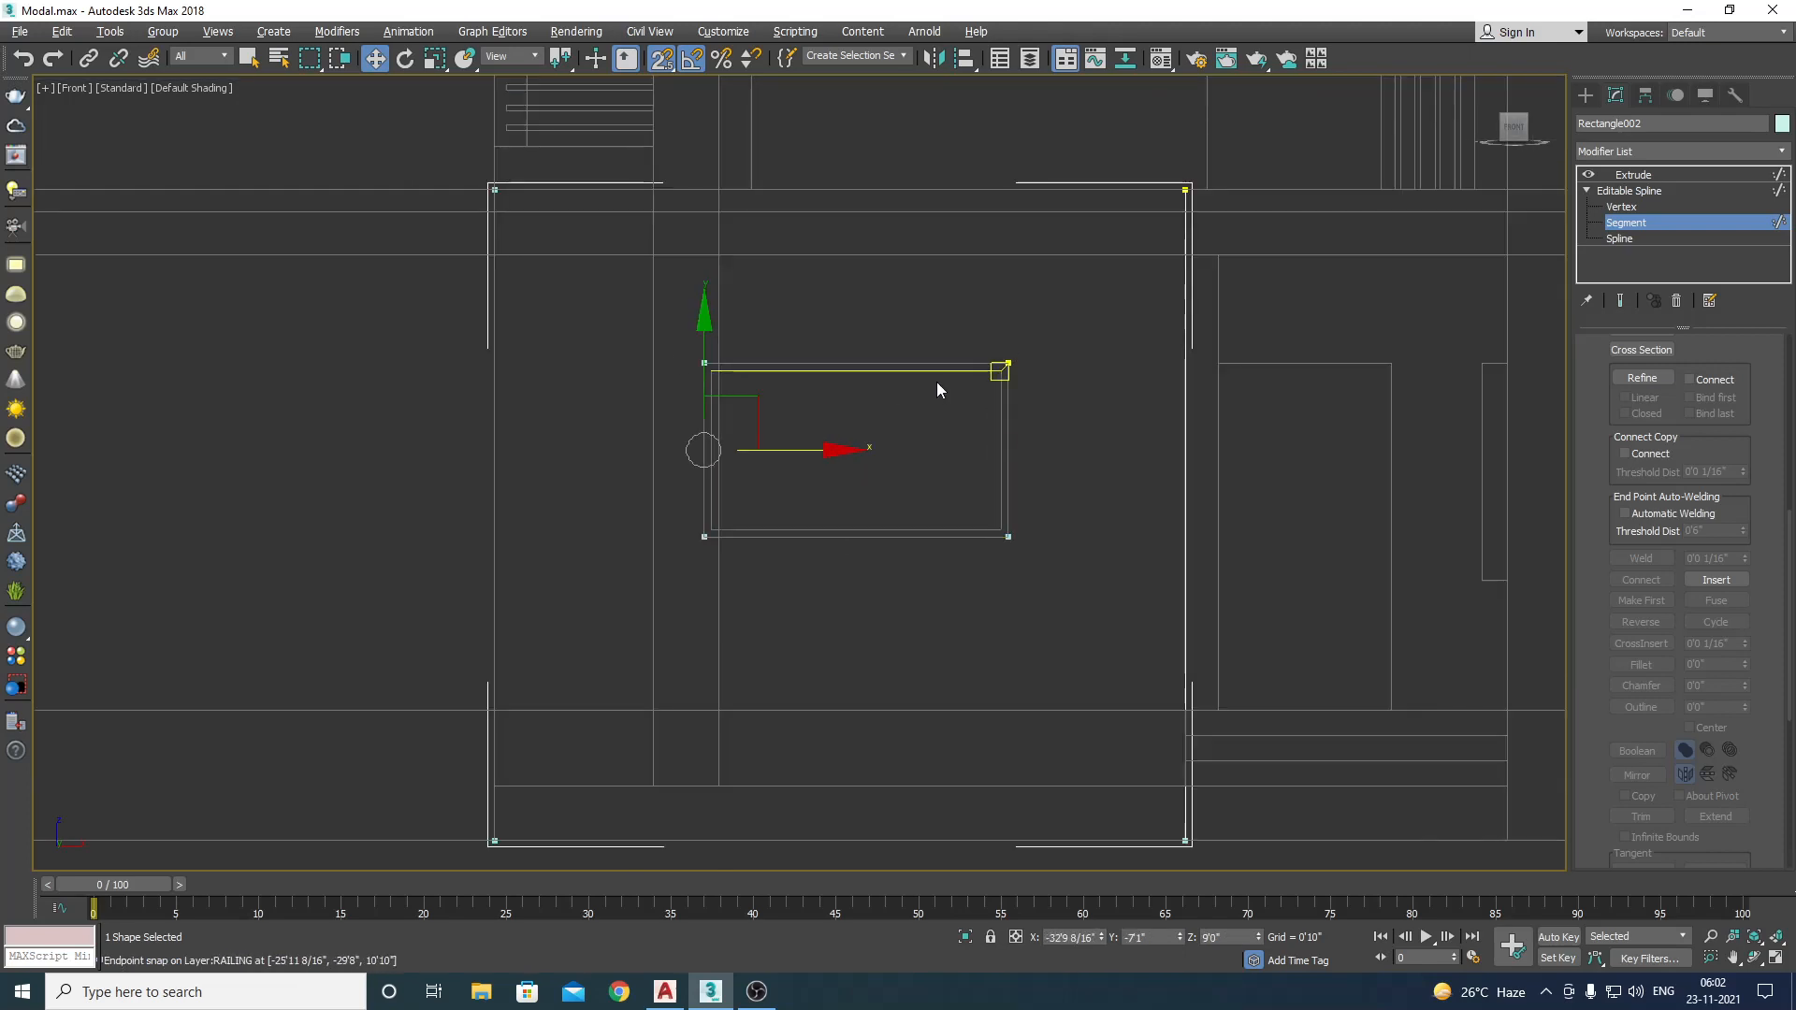
click(1645, 176)
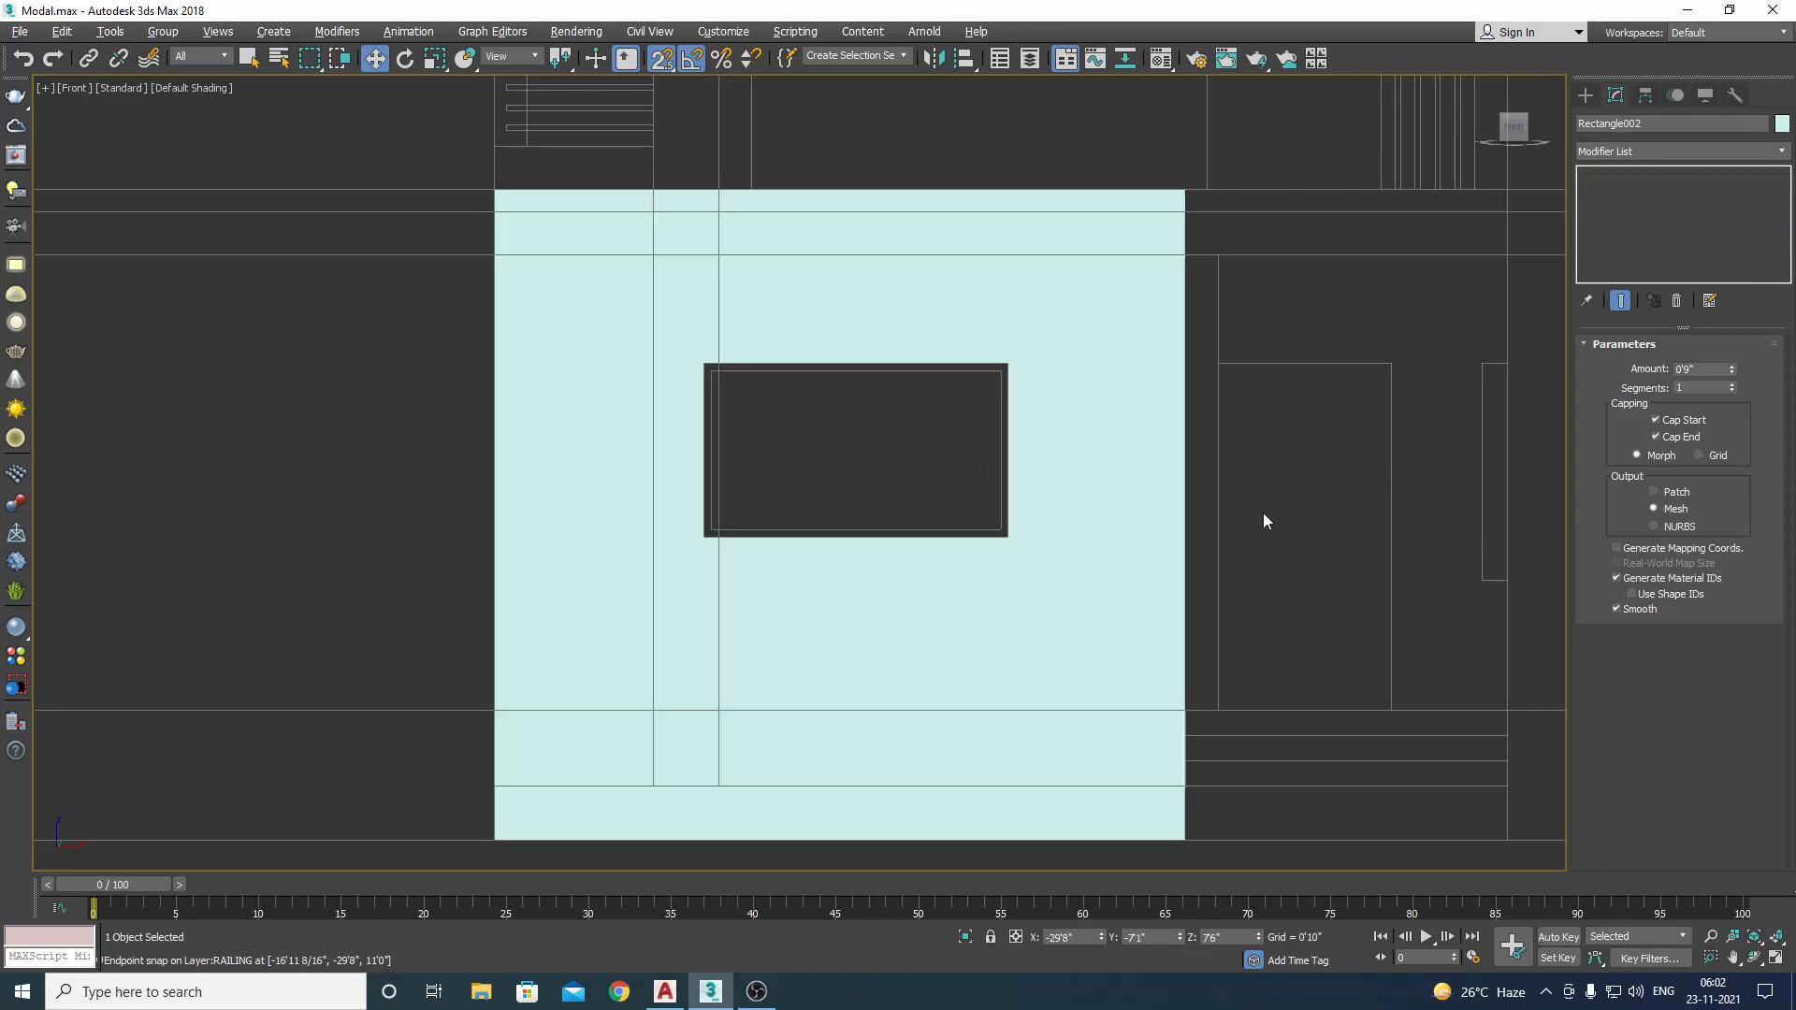
Step: Examine the wall and its window opening from several angles in the Perspective view
key(p)
key(z)
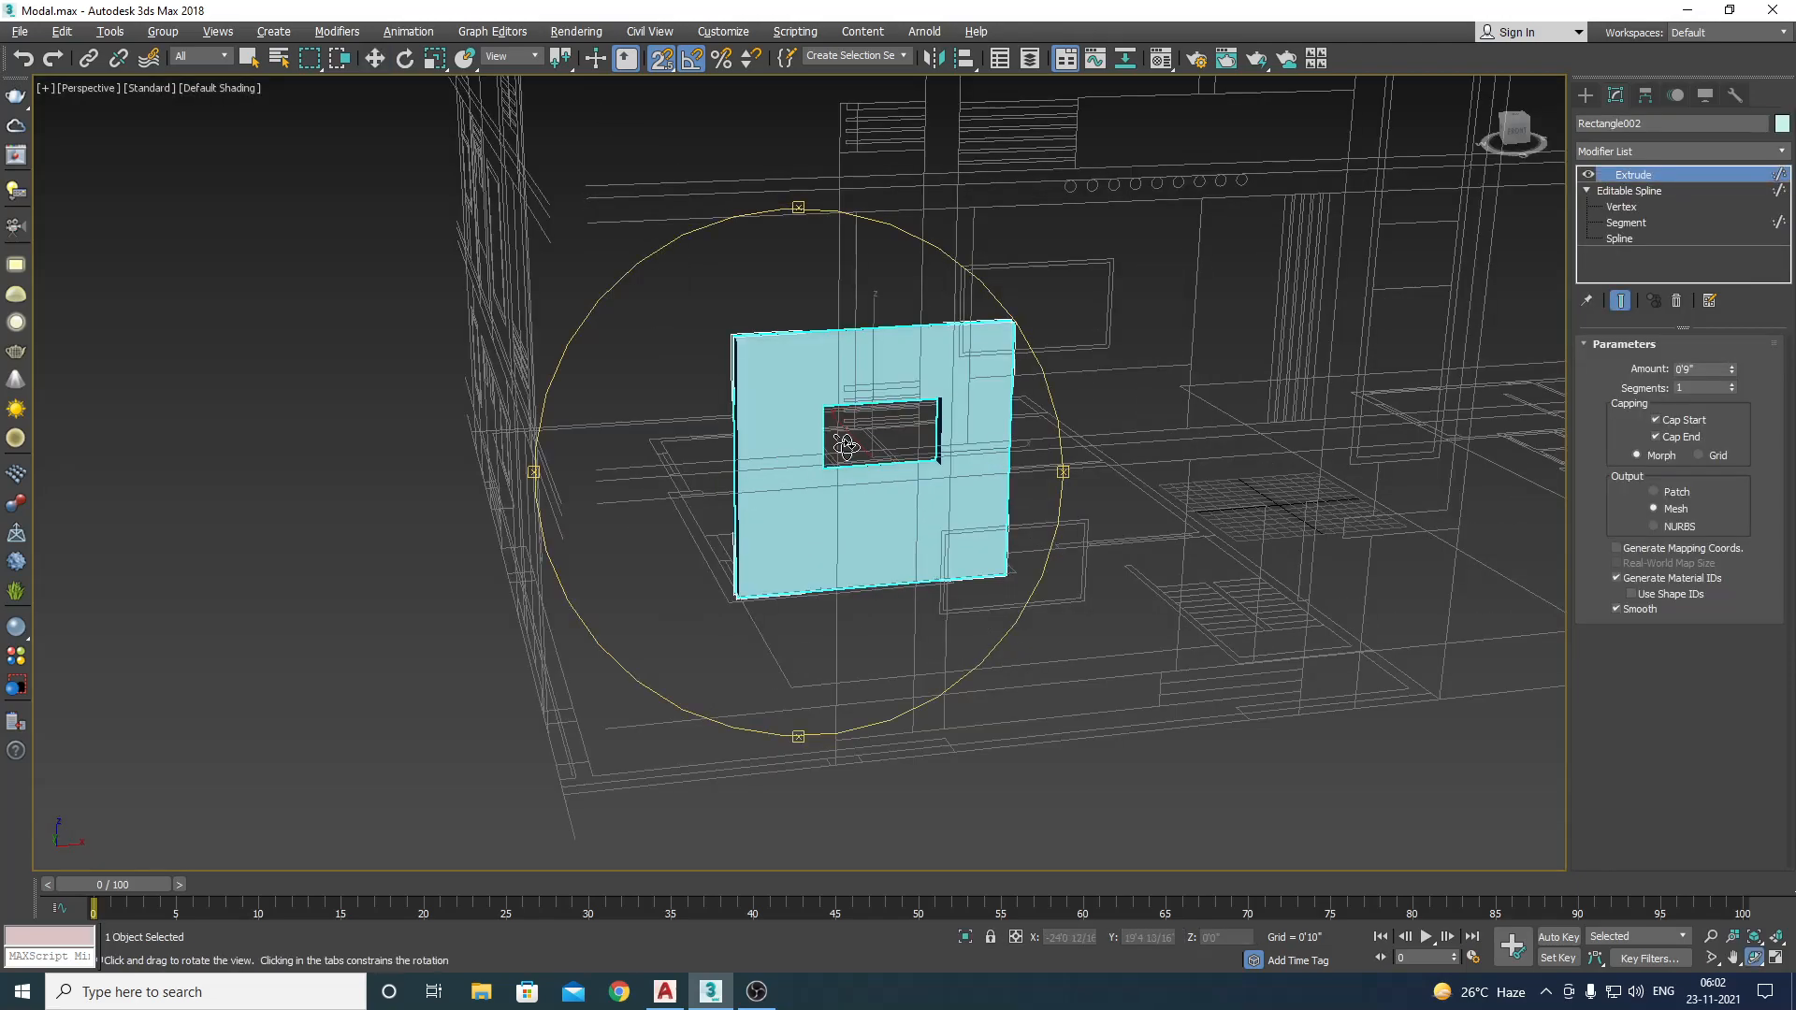
alt+middle_drag(805, 477, 1057, 672)
scroll(898, 606, down, 3)
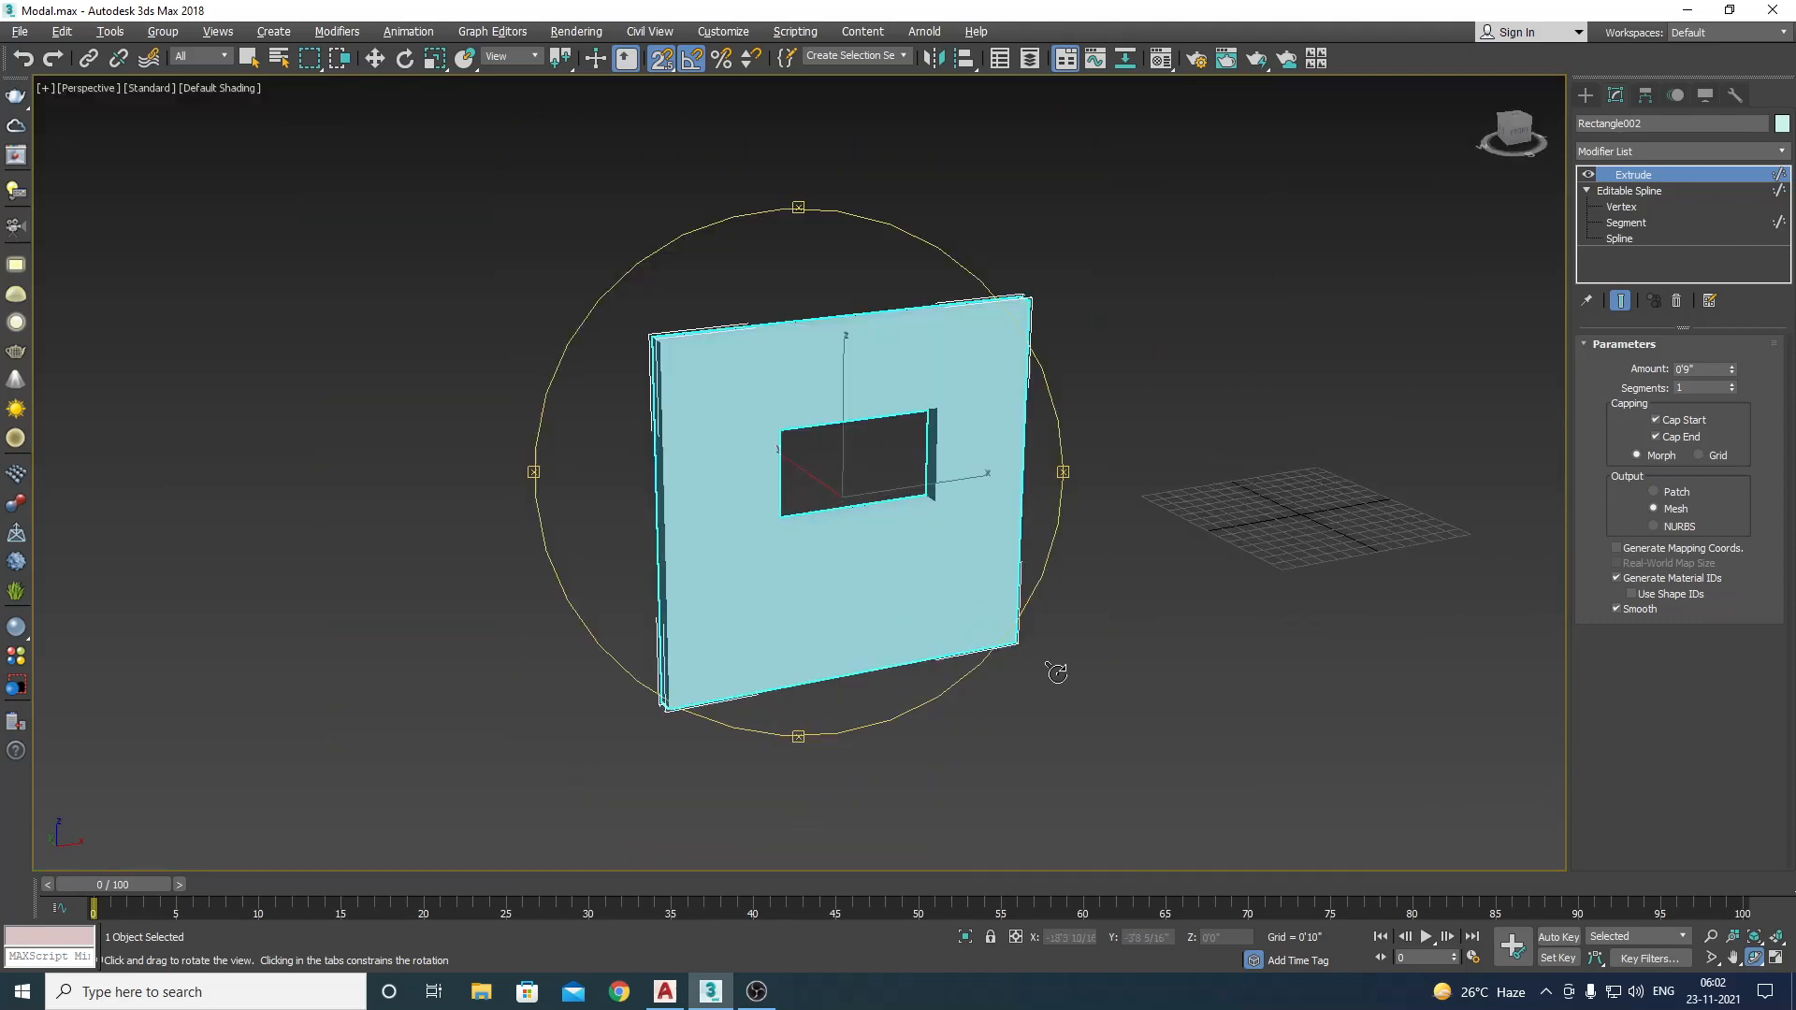
key(w)
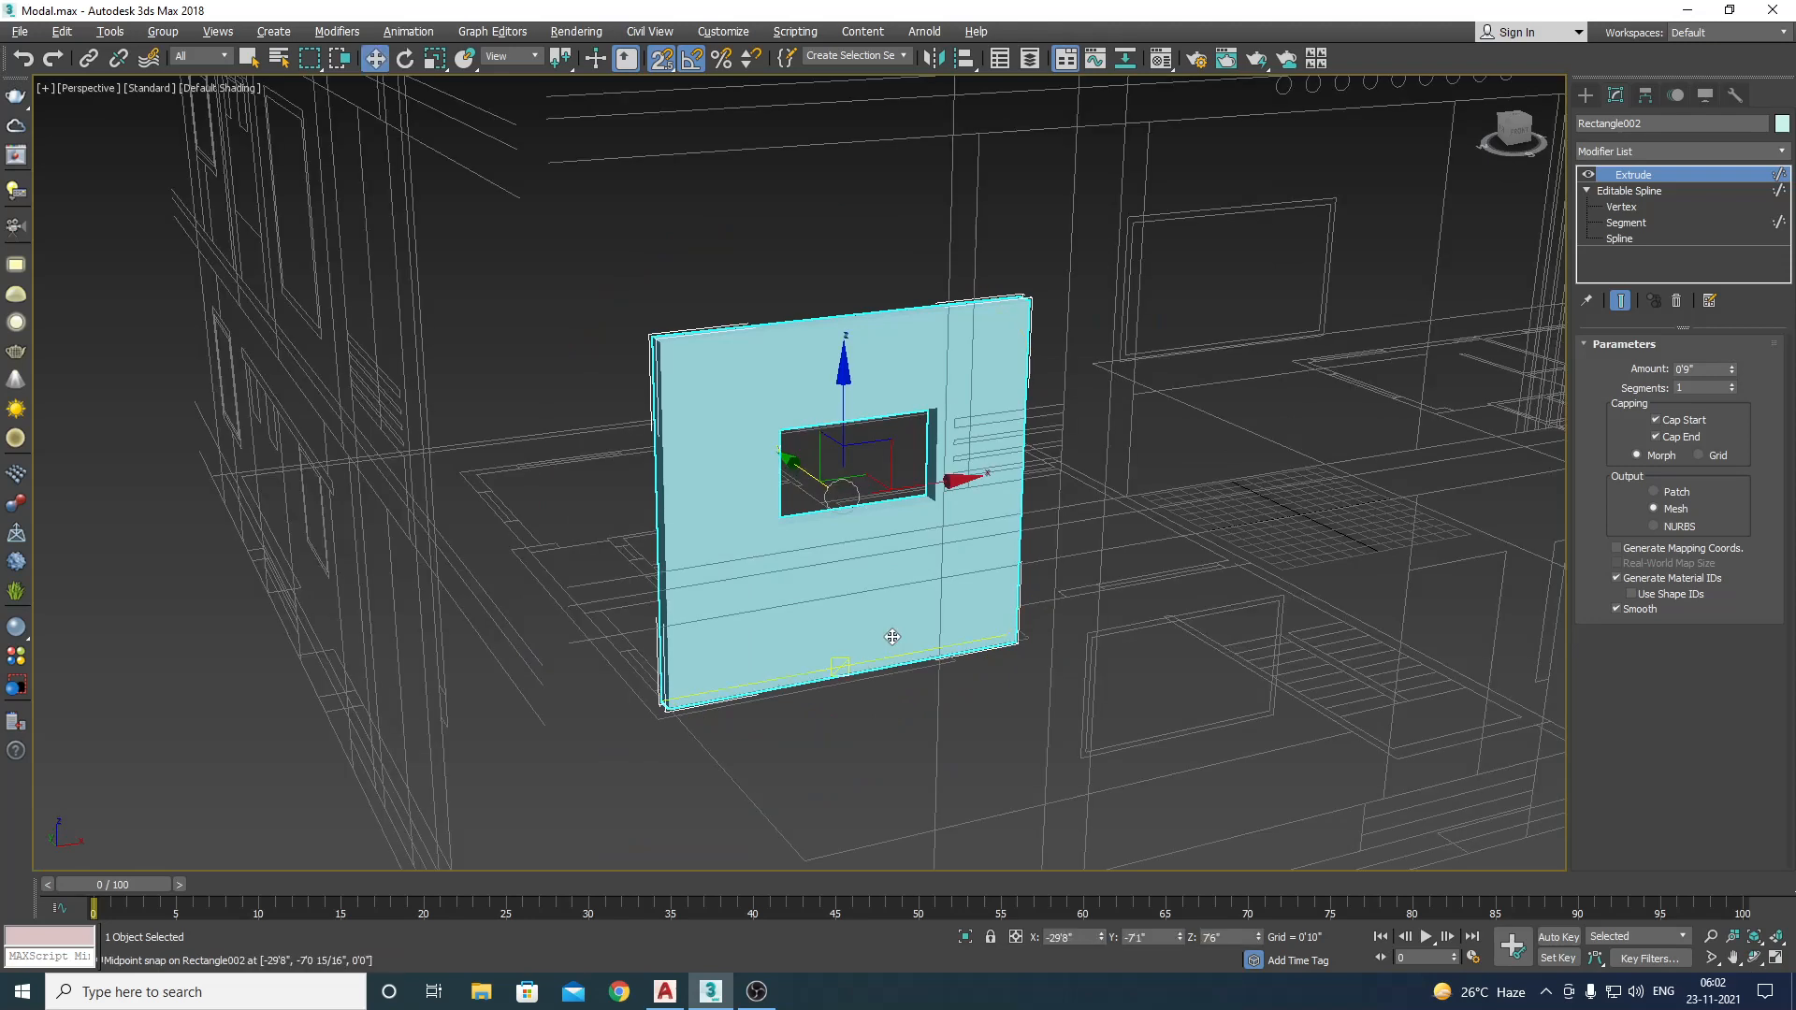
scroll(861, 645, down, 3)
click(840, 672)
scroll(849, 666, up, 4)
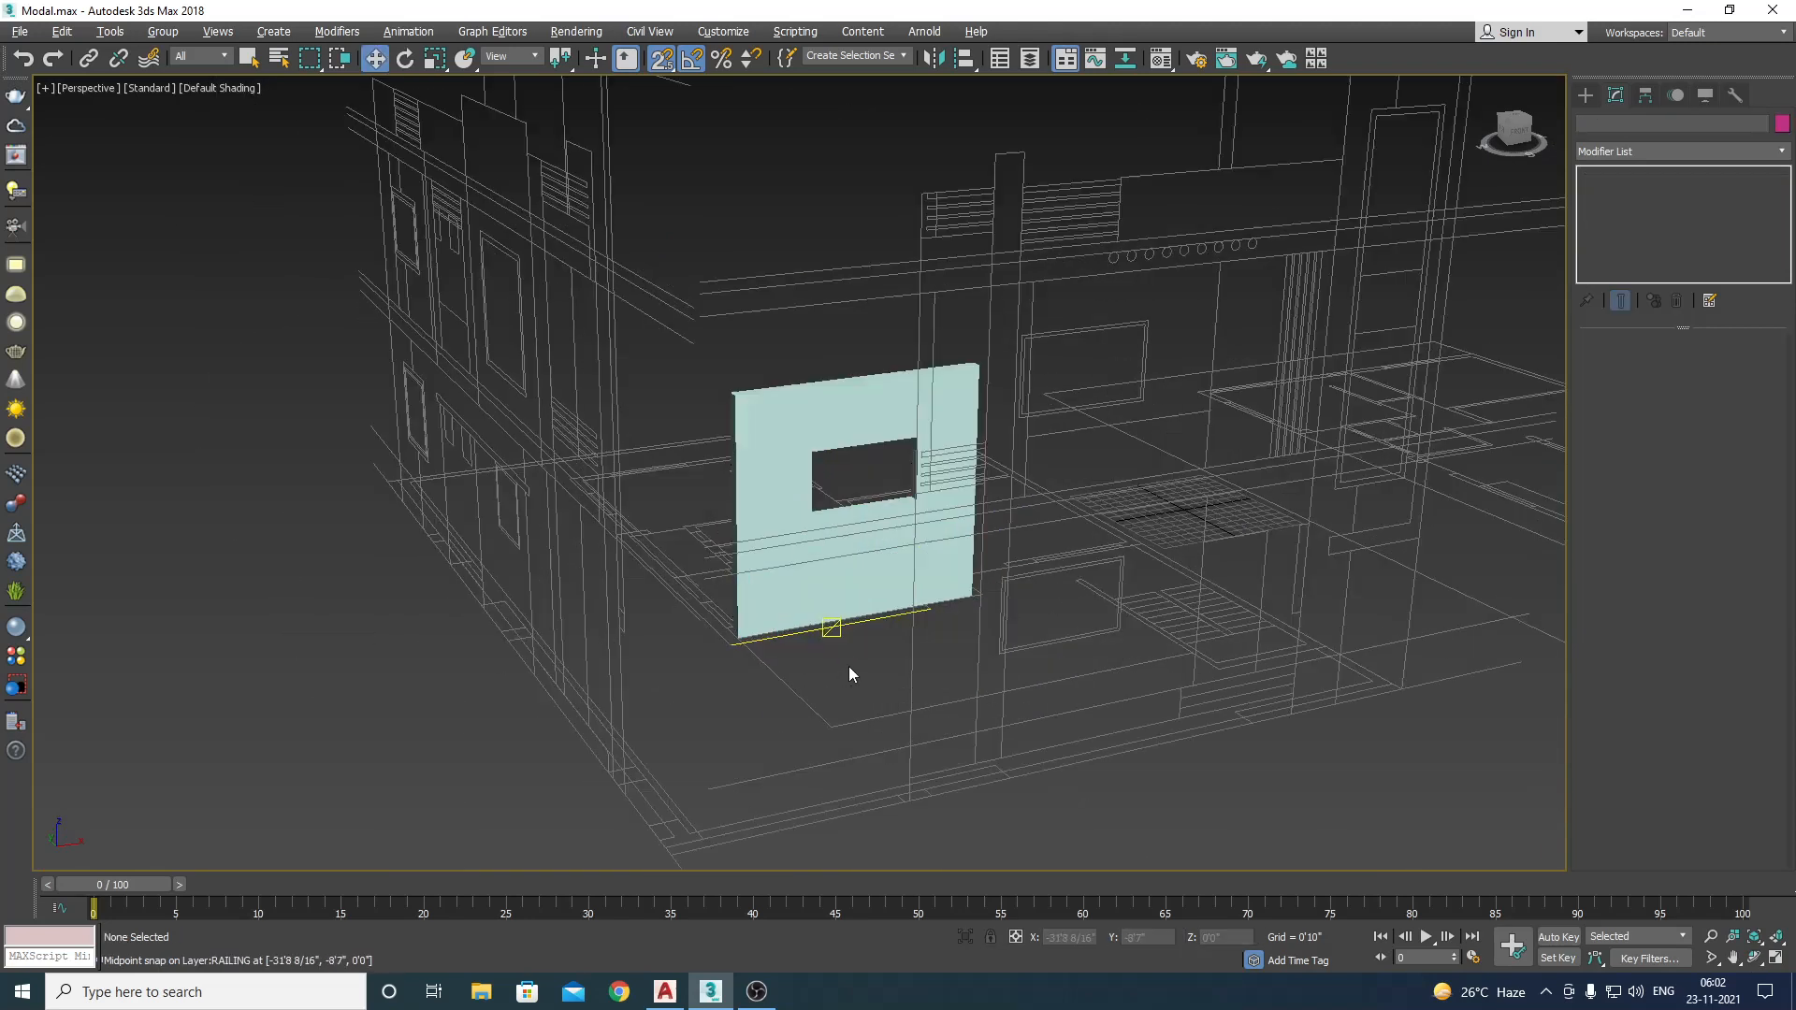
alt+middle_drag(851, 662, 1096, 609)
Step: Open the Material Editor and choose the pale grey-green Material #14 sample
key(m)
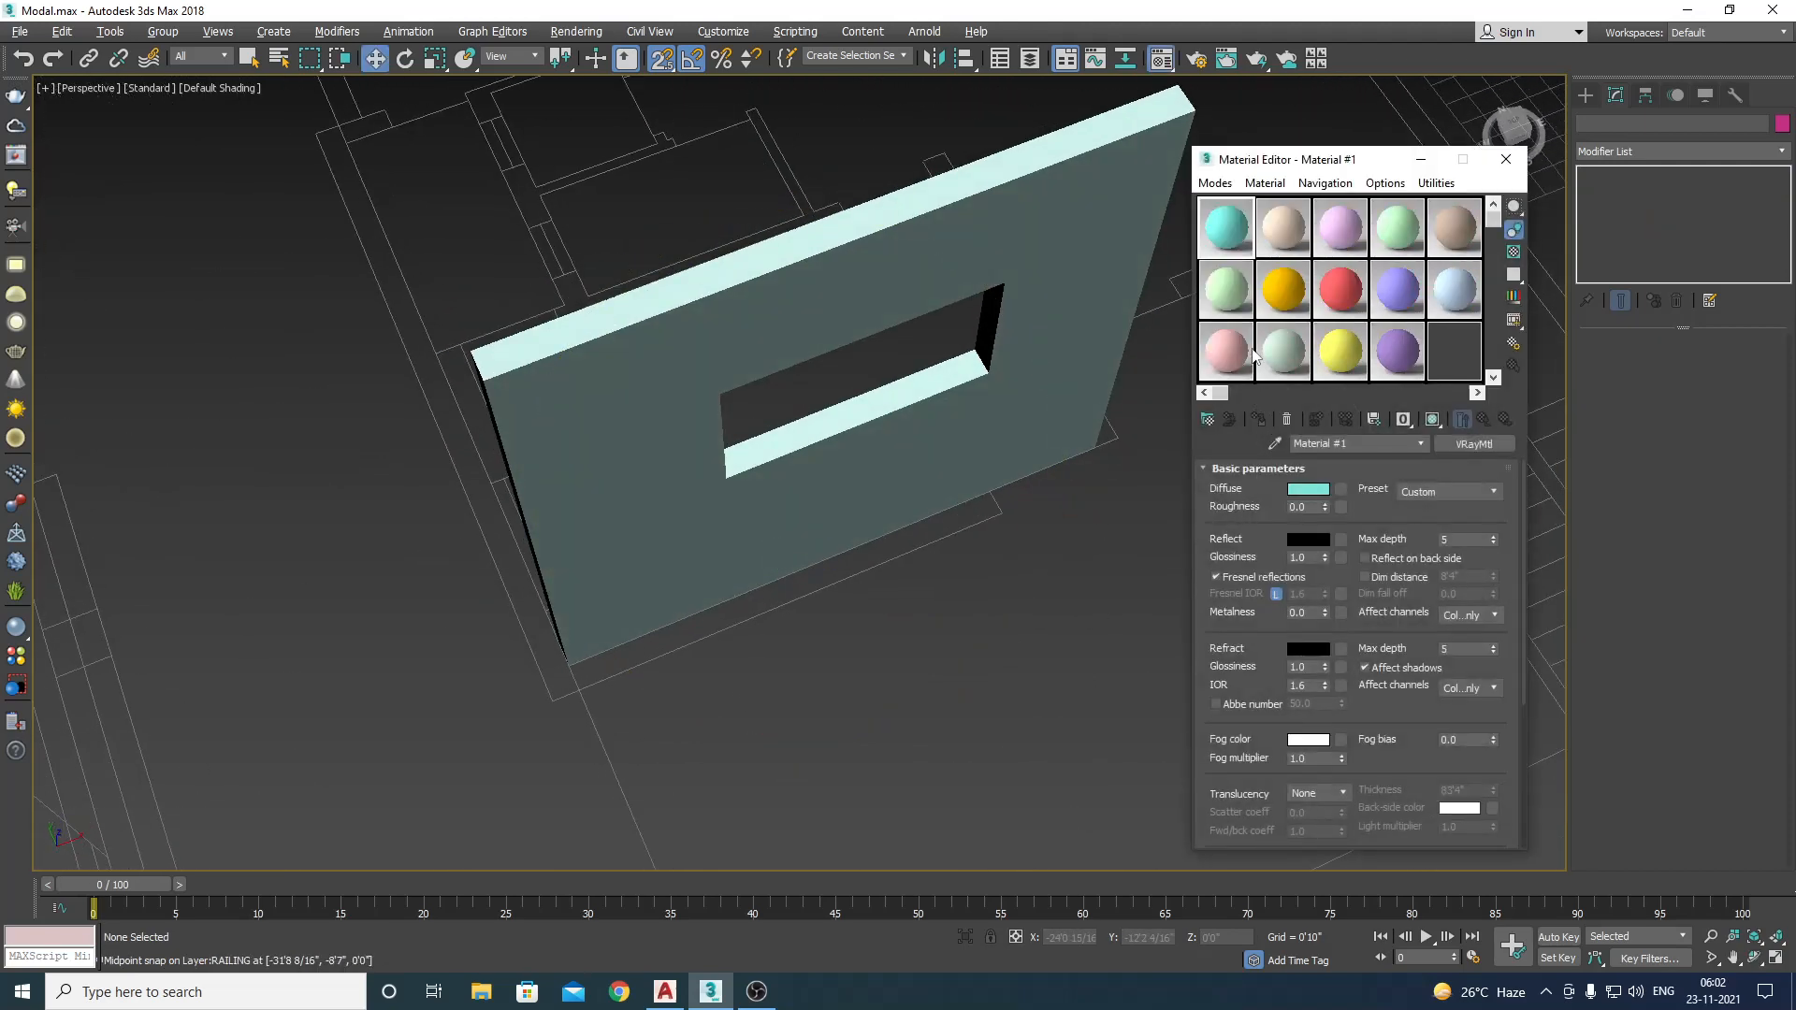
click(1272, 363)
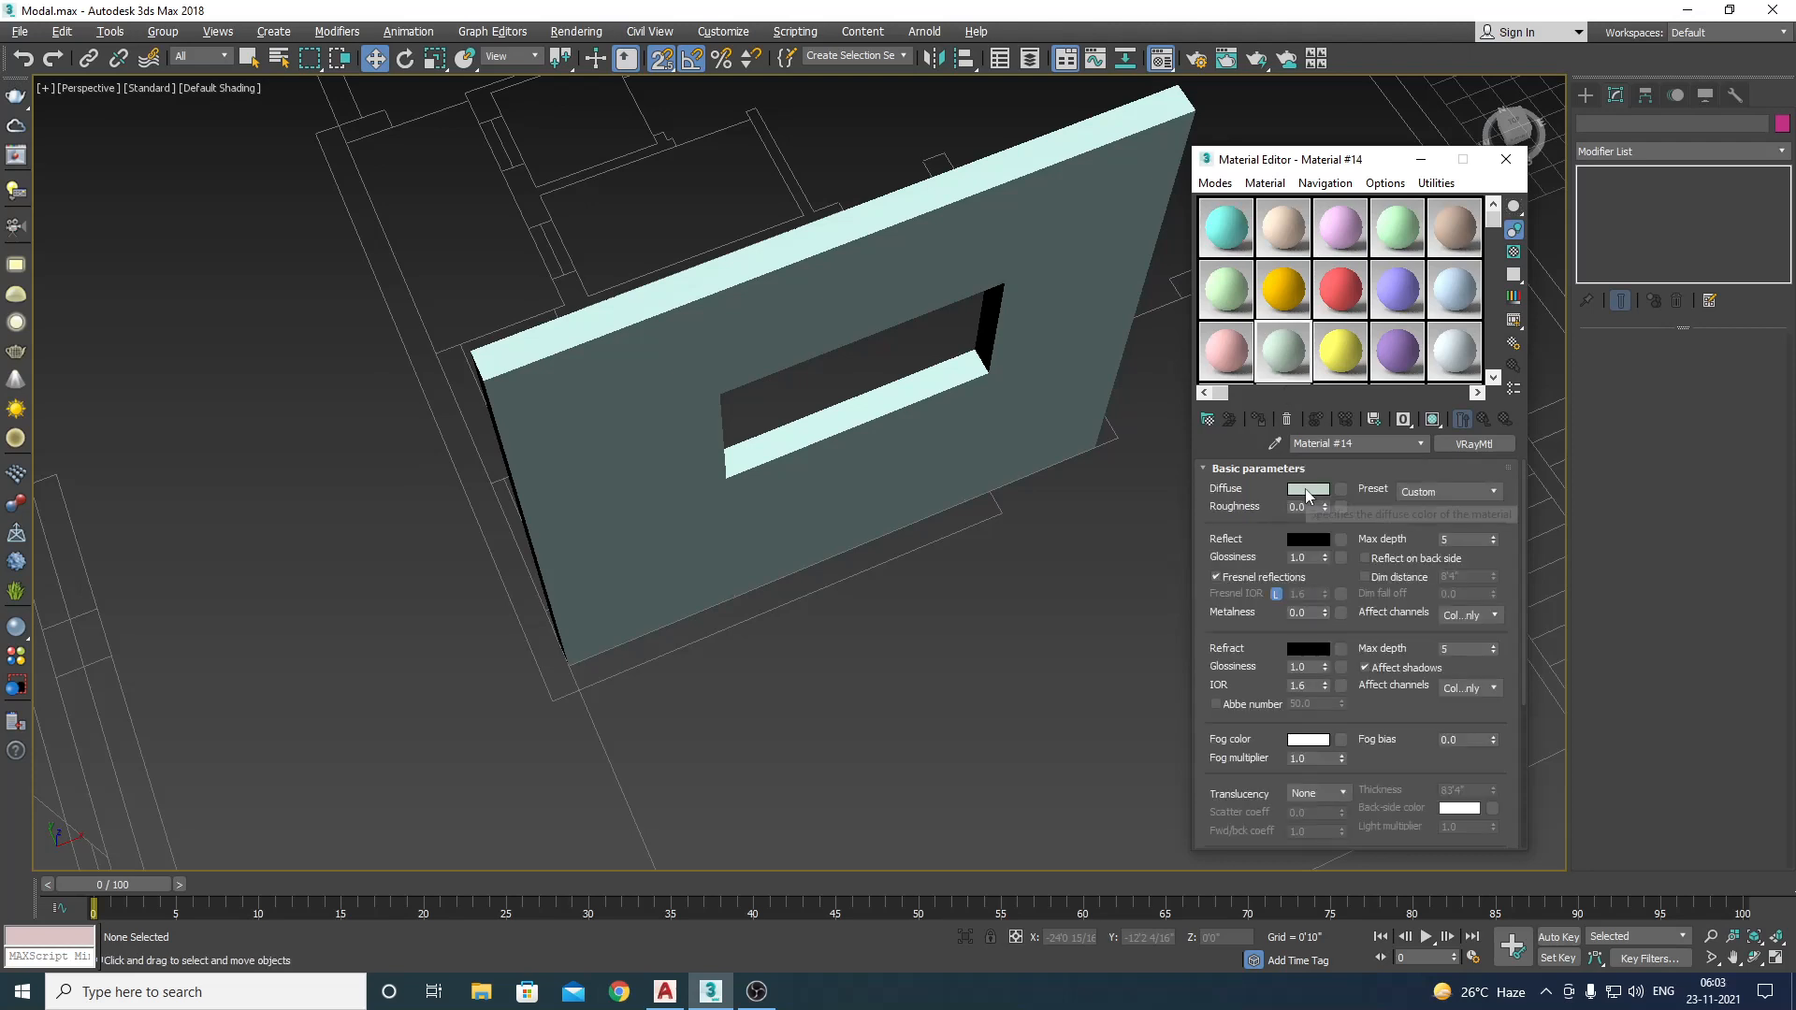
Step: Set the diffuse color of Material #14 to white (255, 255, 255) and apply the material to the wall
click(1308, 488)
drag(541, 161, 604, 276)
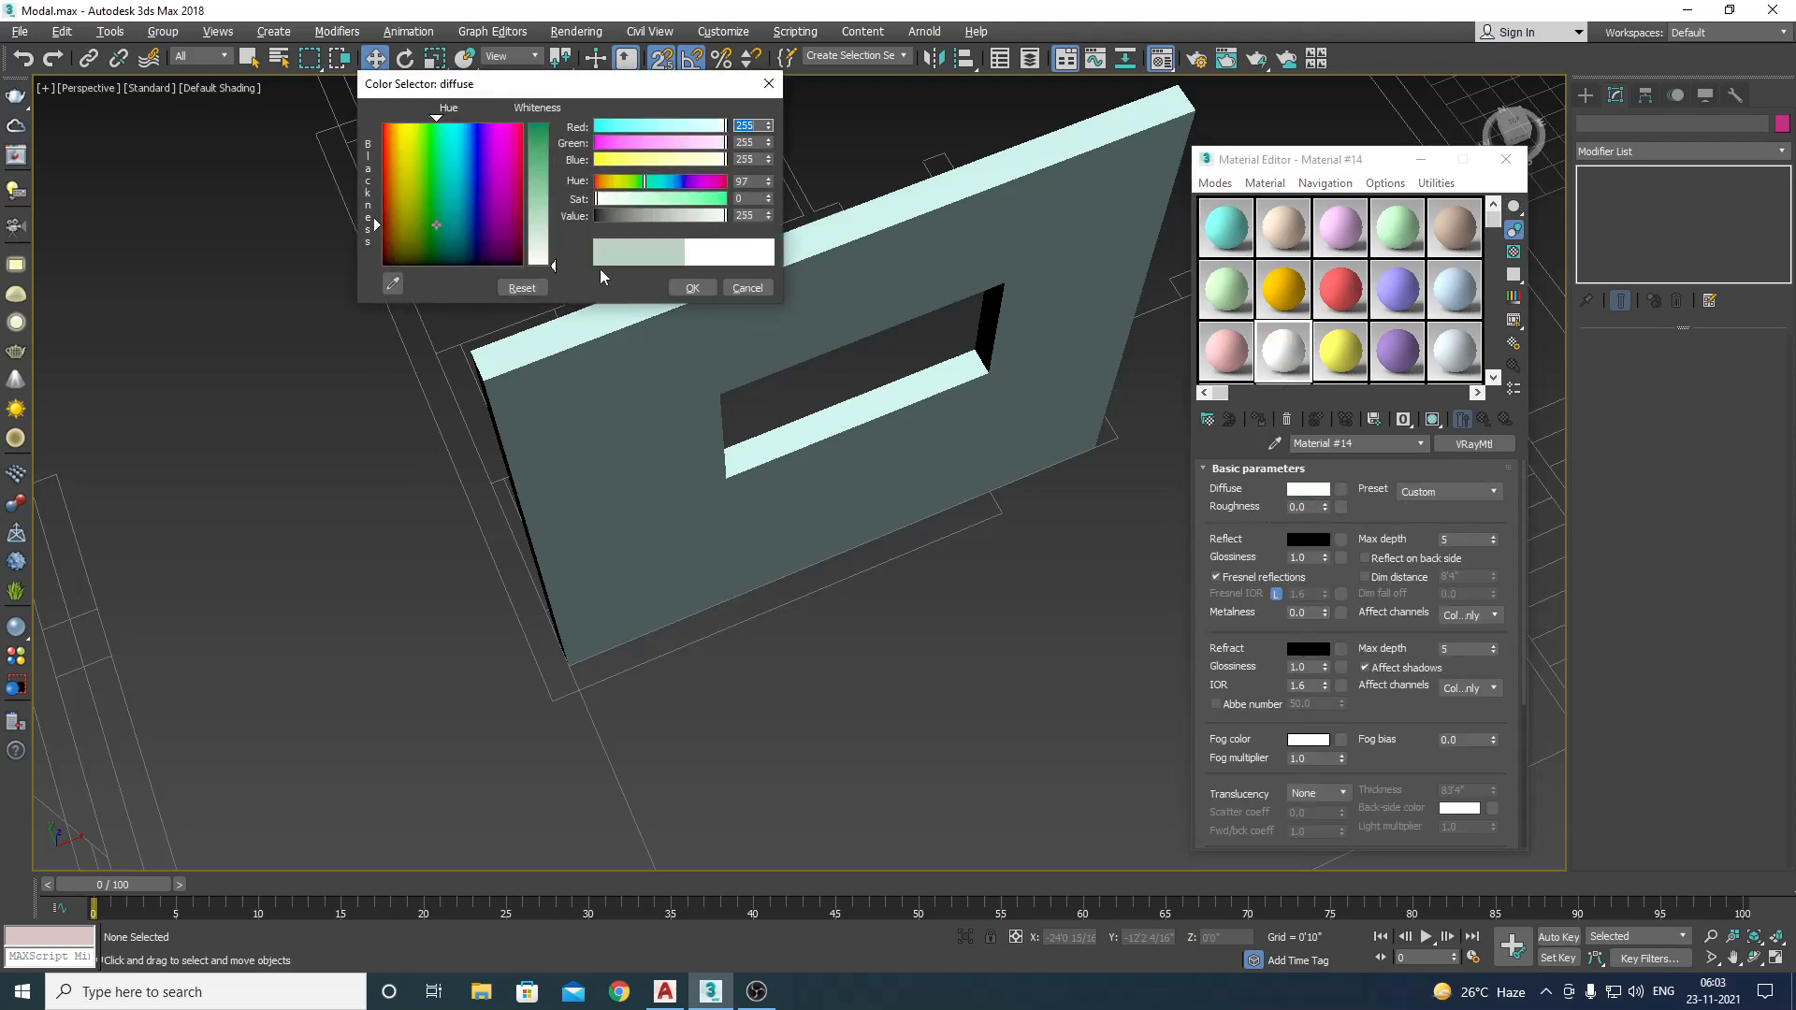
click(693, 288)
click(721, 573)
click(1058, 673)
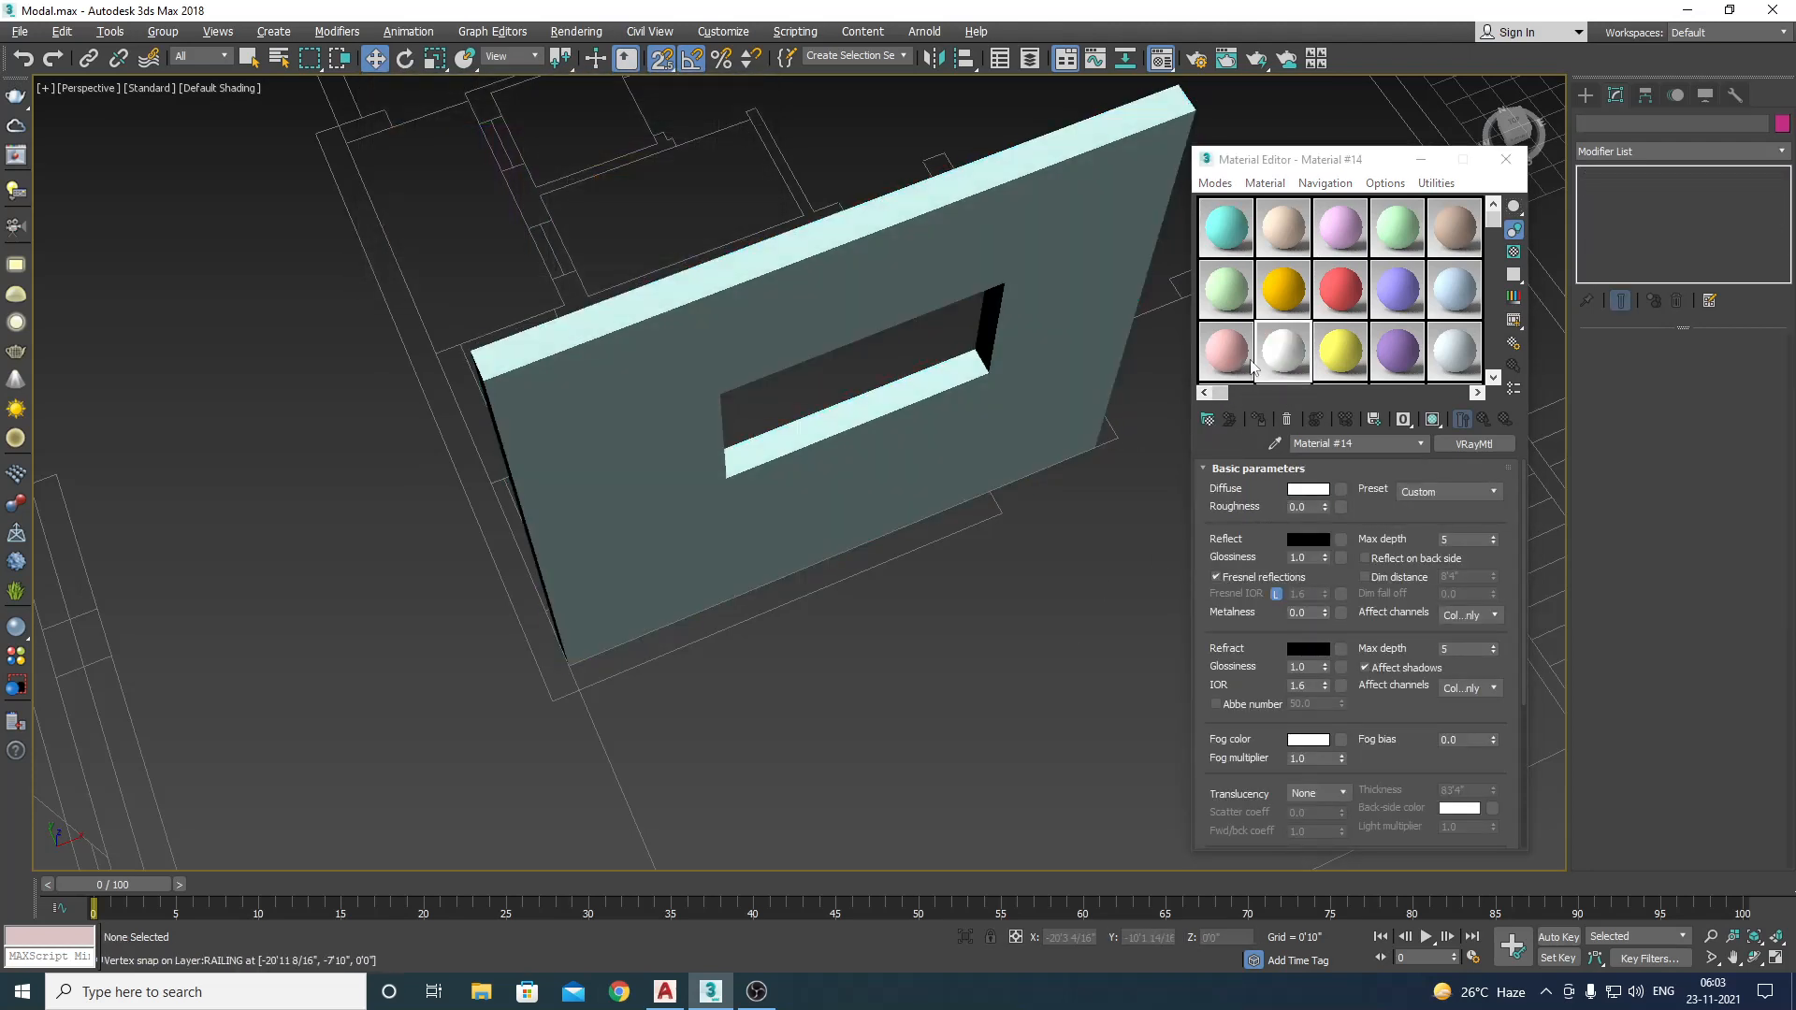
drag(1284, 351, 1091, 445)
click(1505, 161)
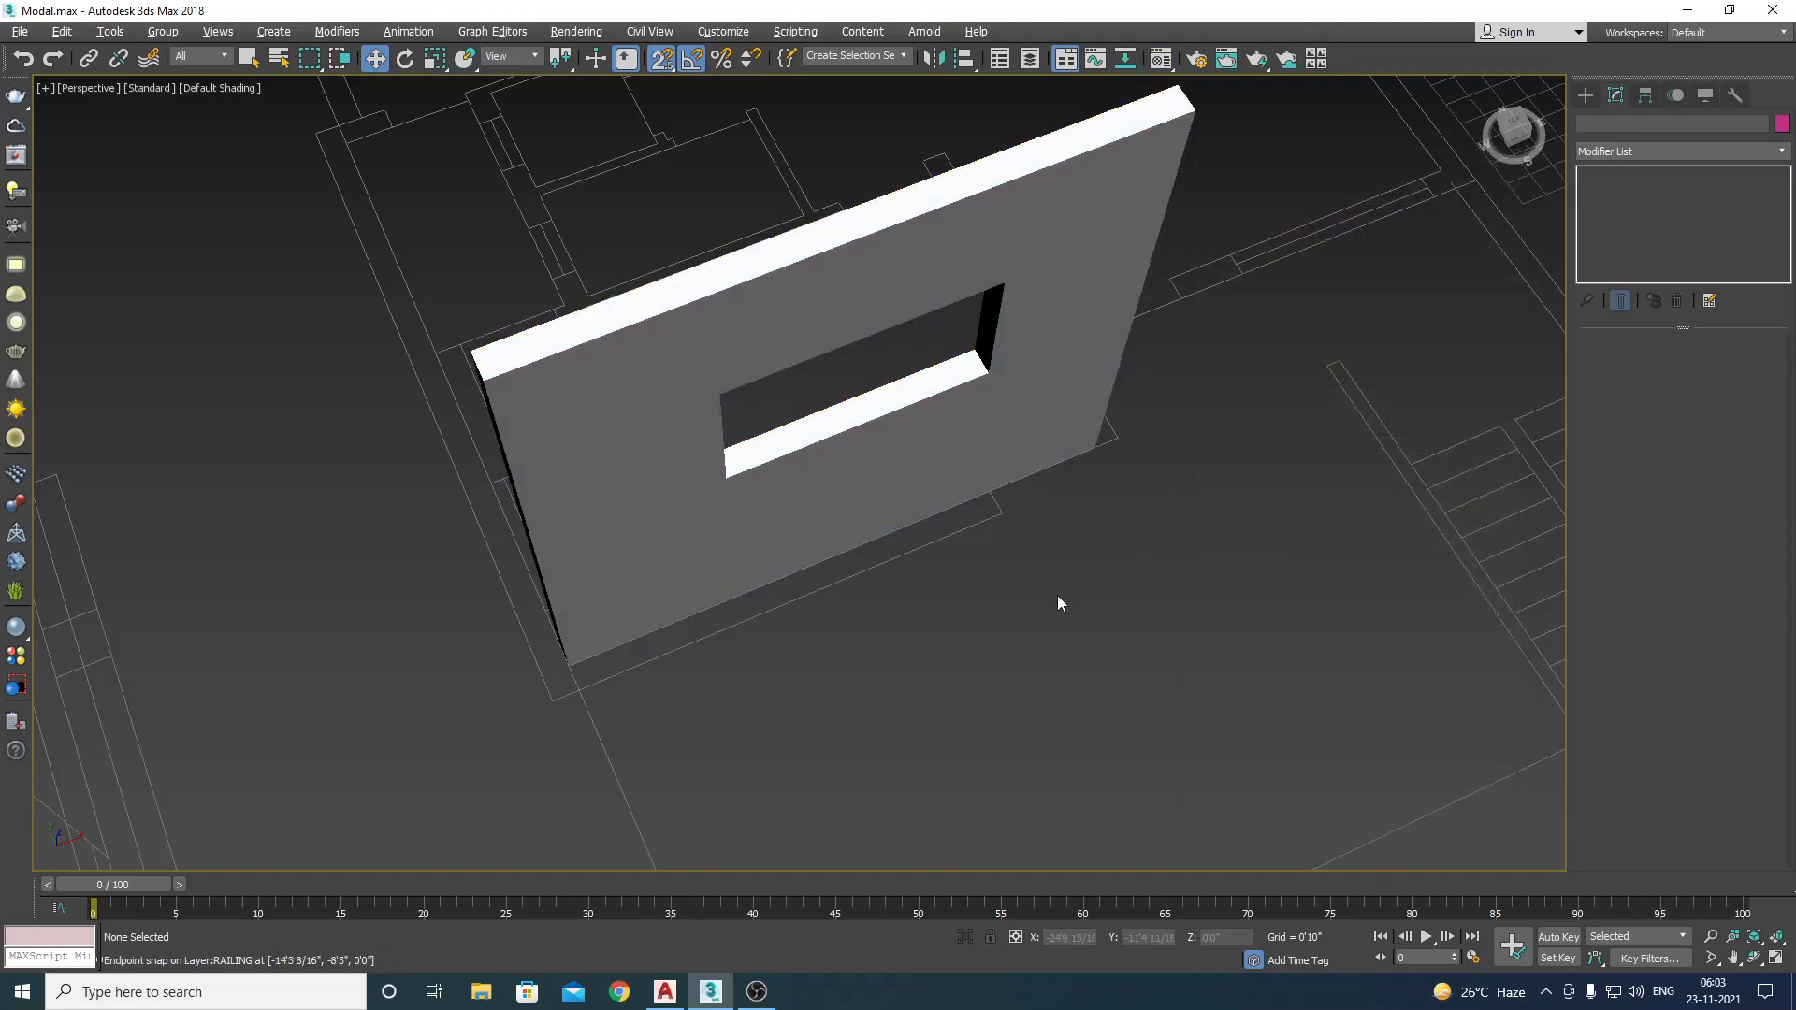
Step: Examine the extruded wall in perspective and compare it with the floor plan in the top view
click(1035, 352)
key(ctrl+r)
drag(971, 345, 800, 393)
key(t)
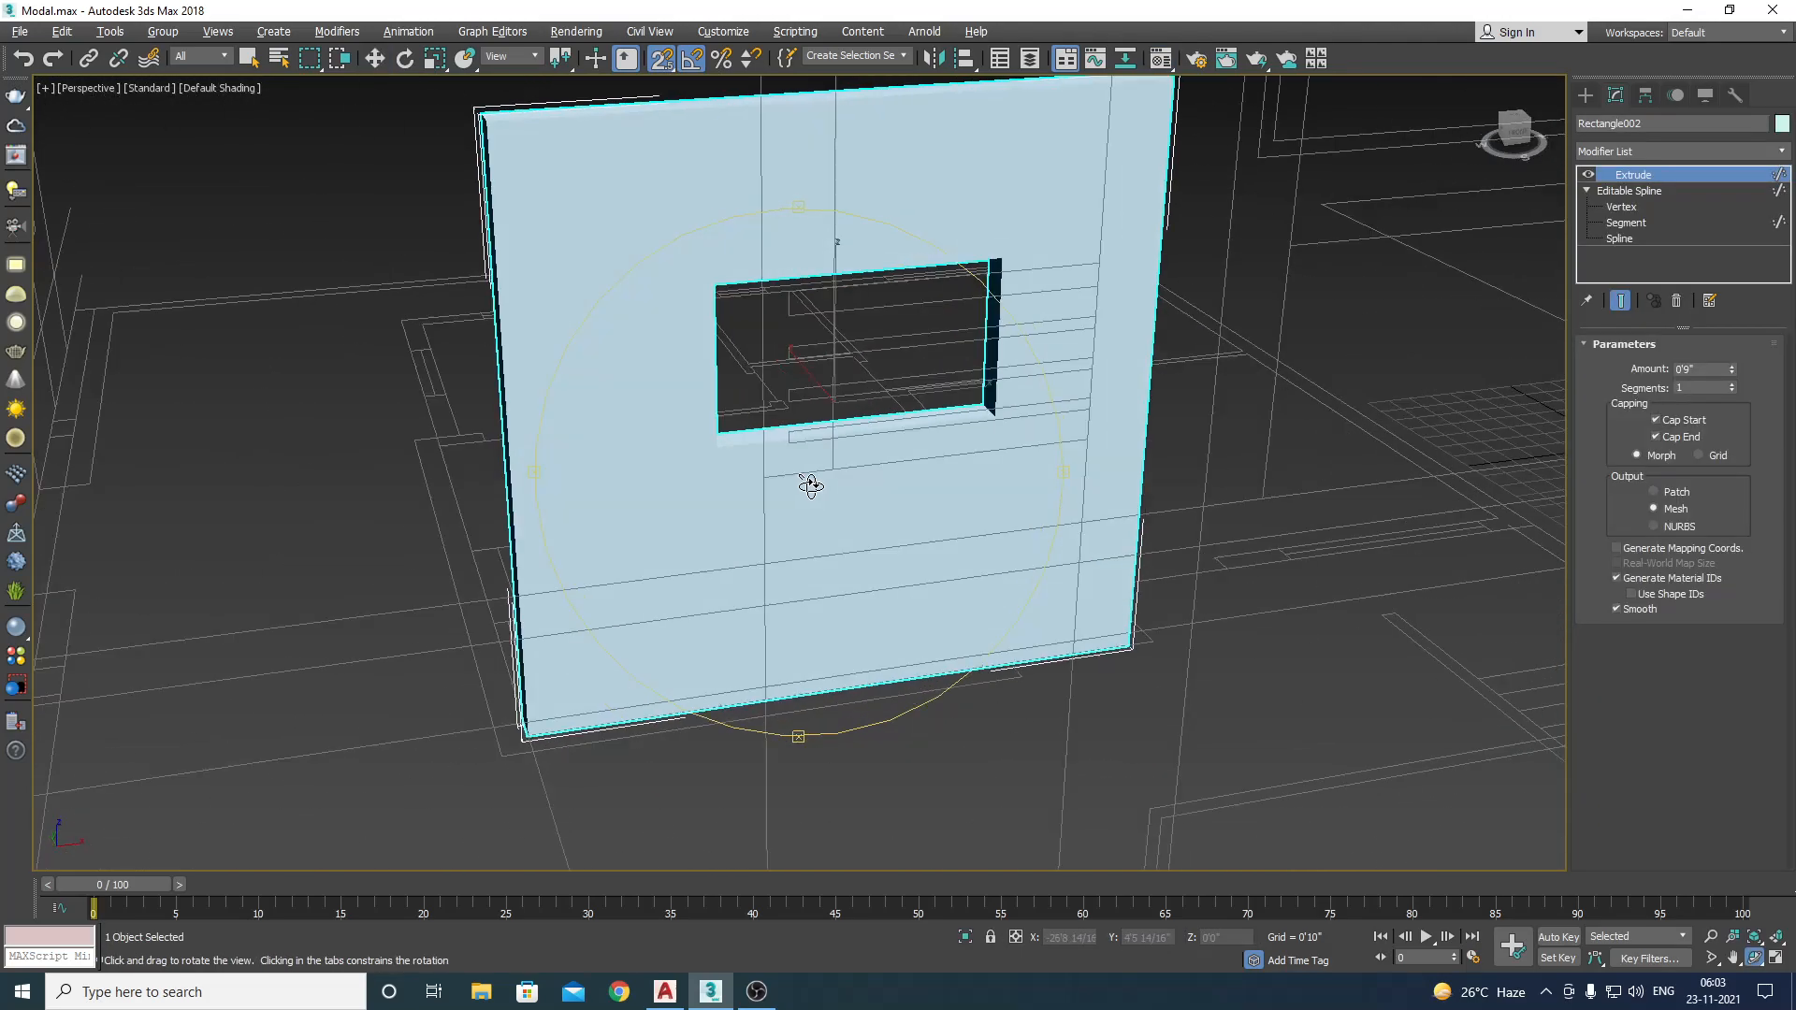
key(w)
scroll(842, 552, up, 5)
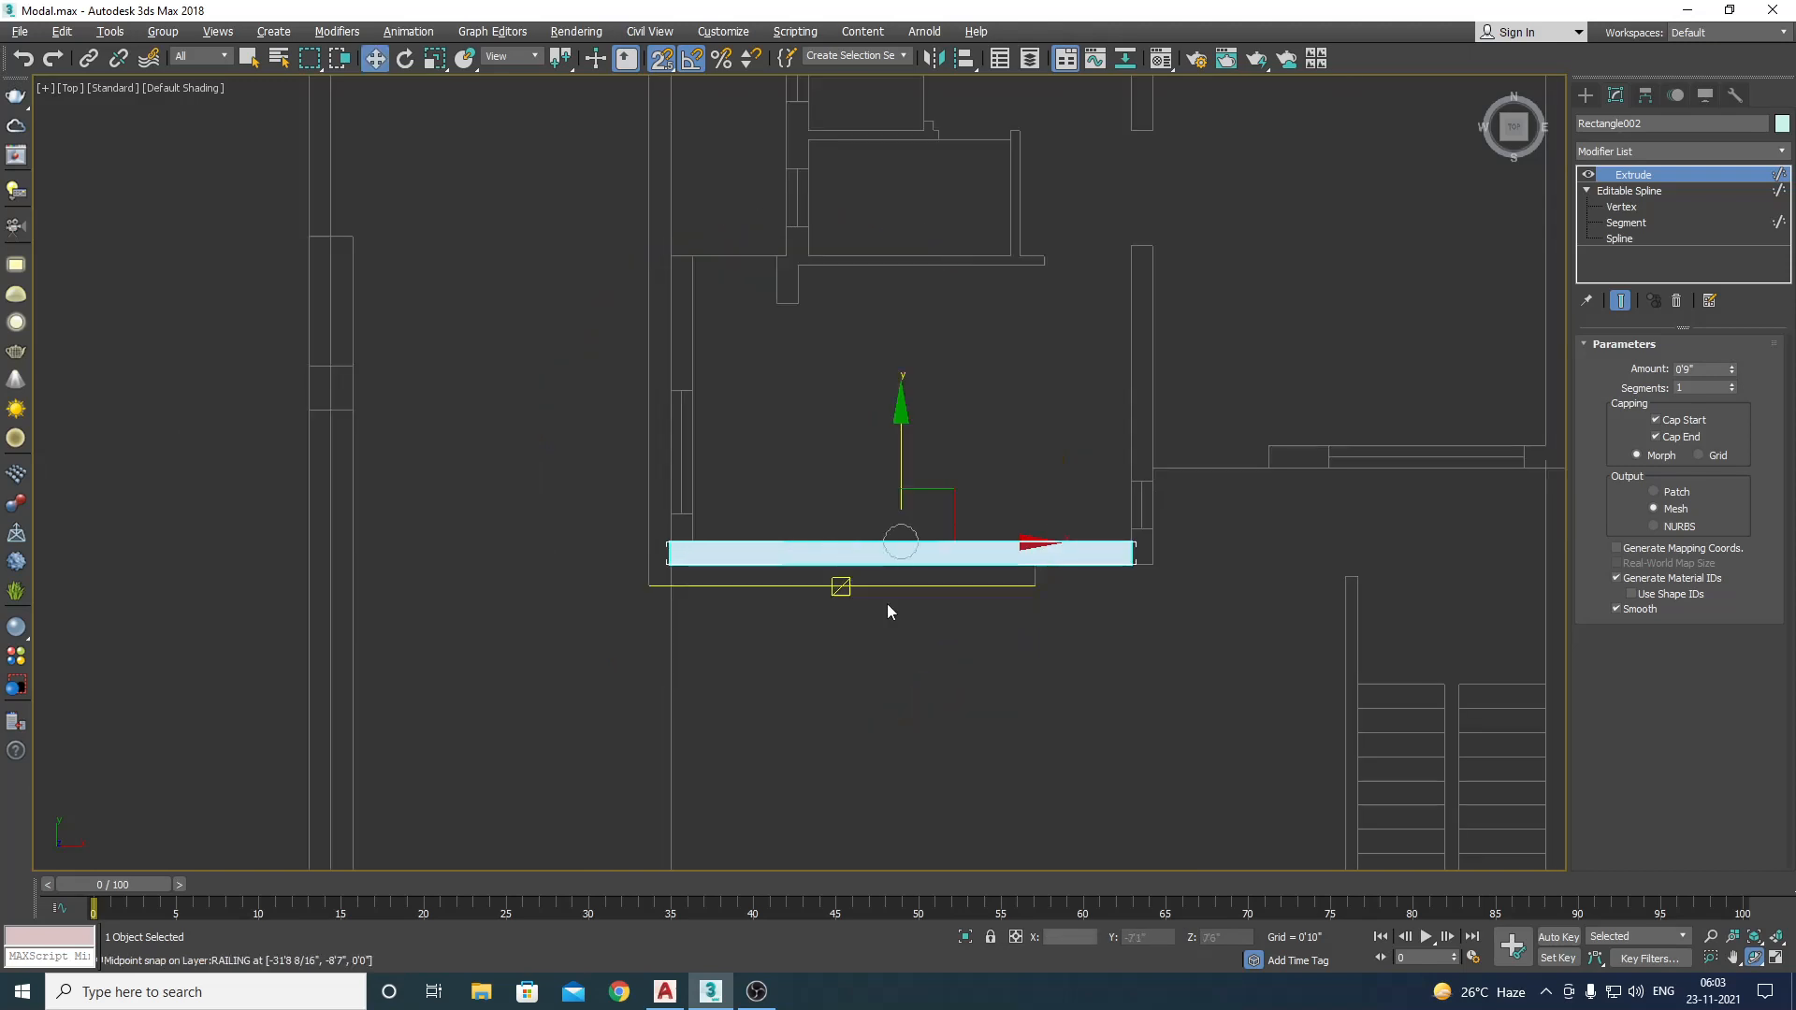
scroll(823, 524, down, 3)
click(759, 468)
scroll(998, 549, down, 3)
scroll(781, 513, up, 3)
scroll(781, 513, up, 2)
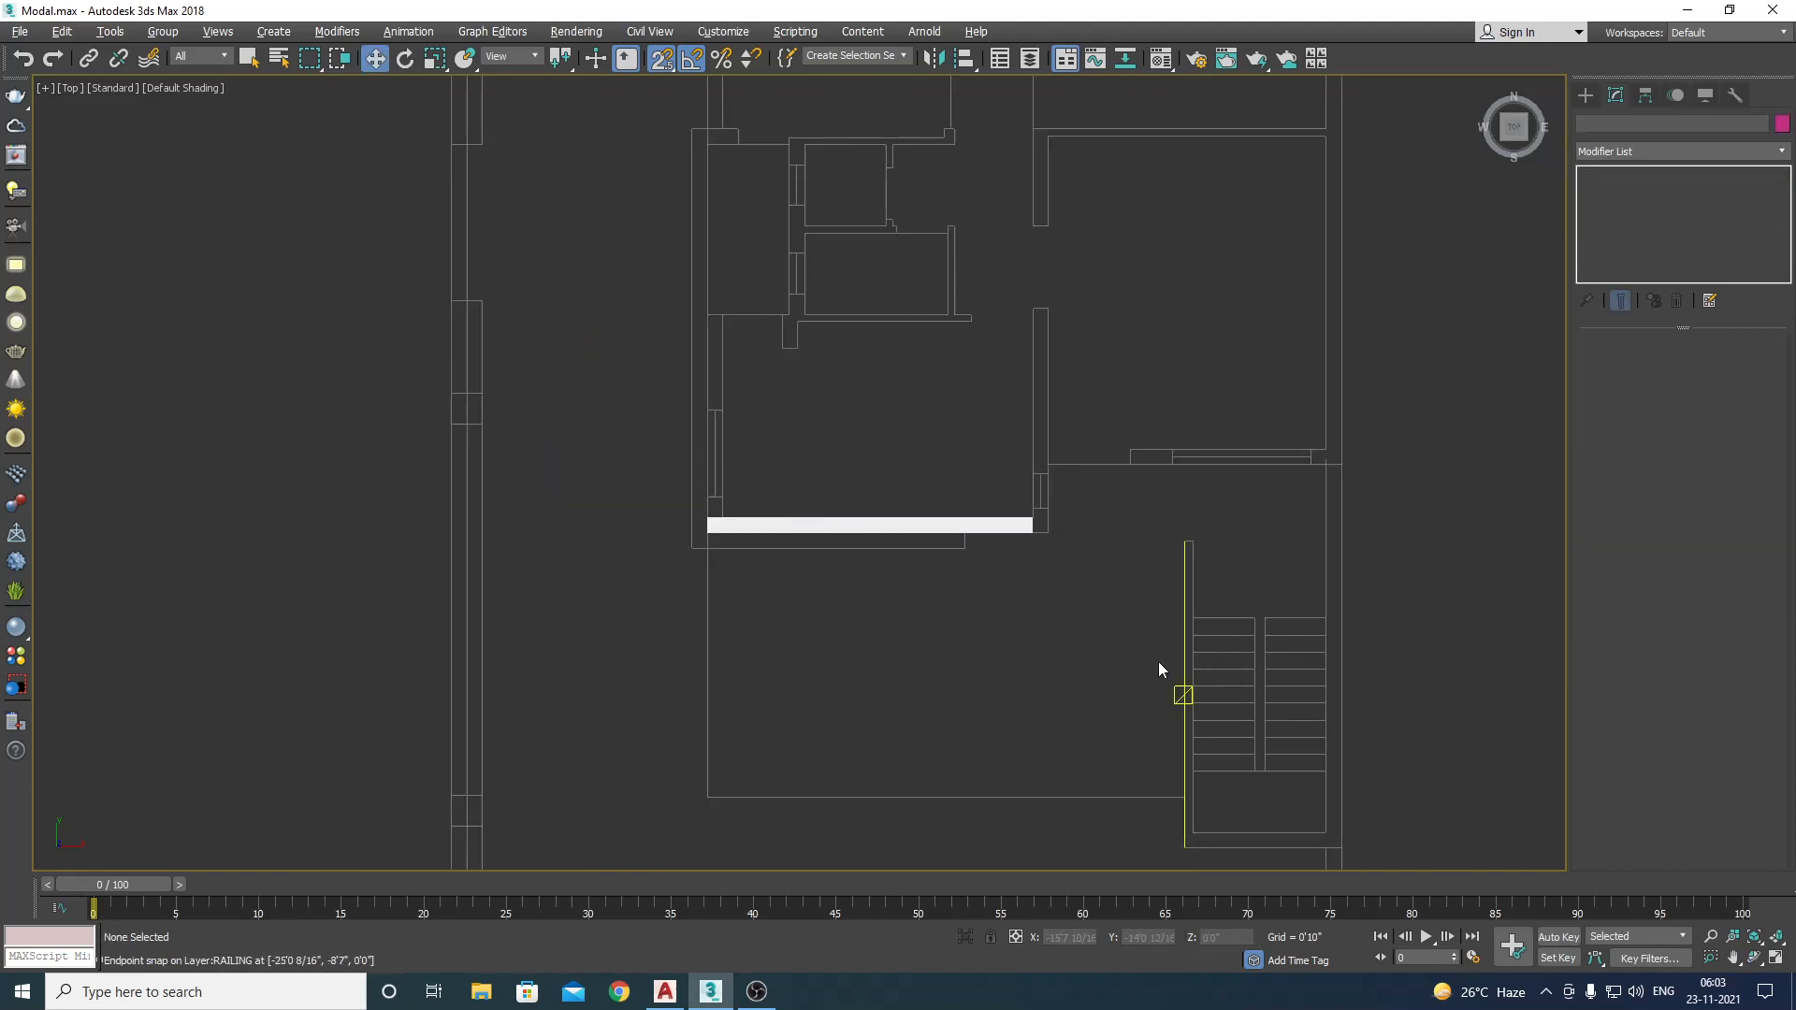
middle_drag(1158, 660, 1031, 686)
scroll(972, 601, up, 3)
scroll(928, 609, down, 3)
scroll(927, 607, up, 3)
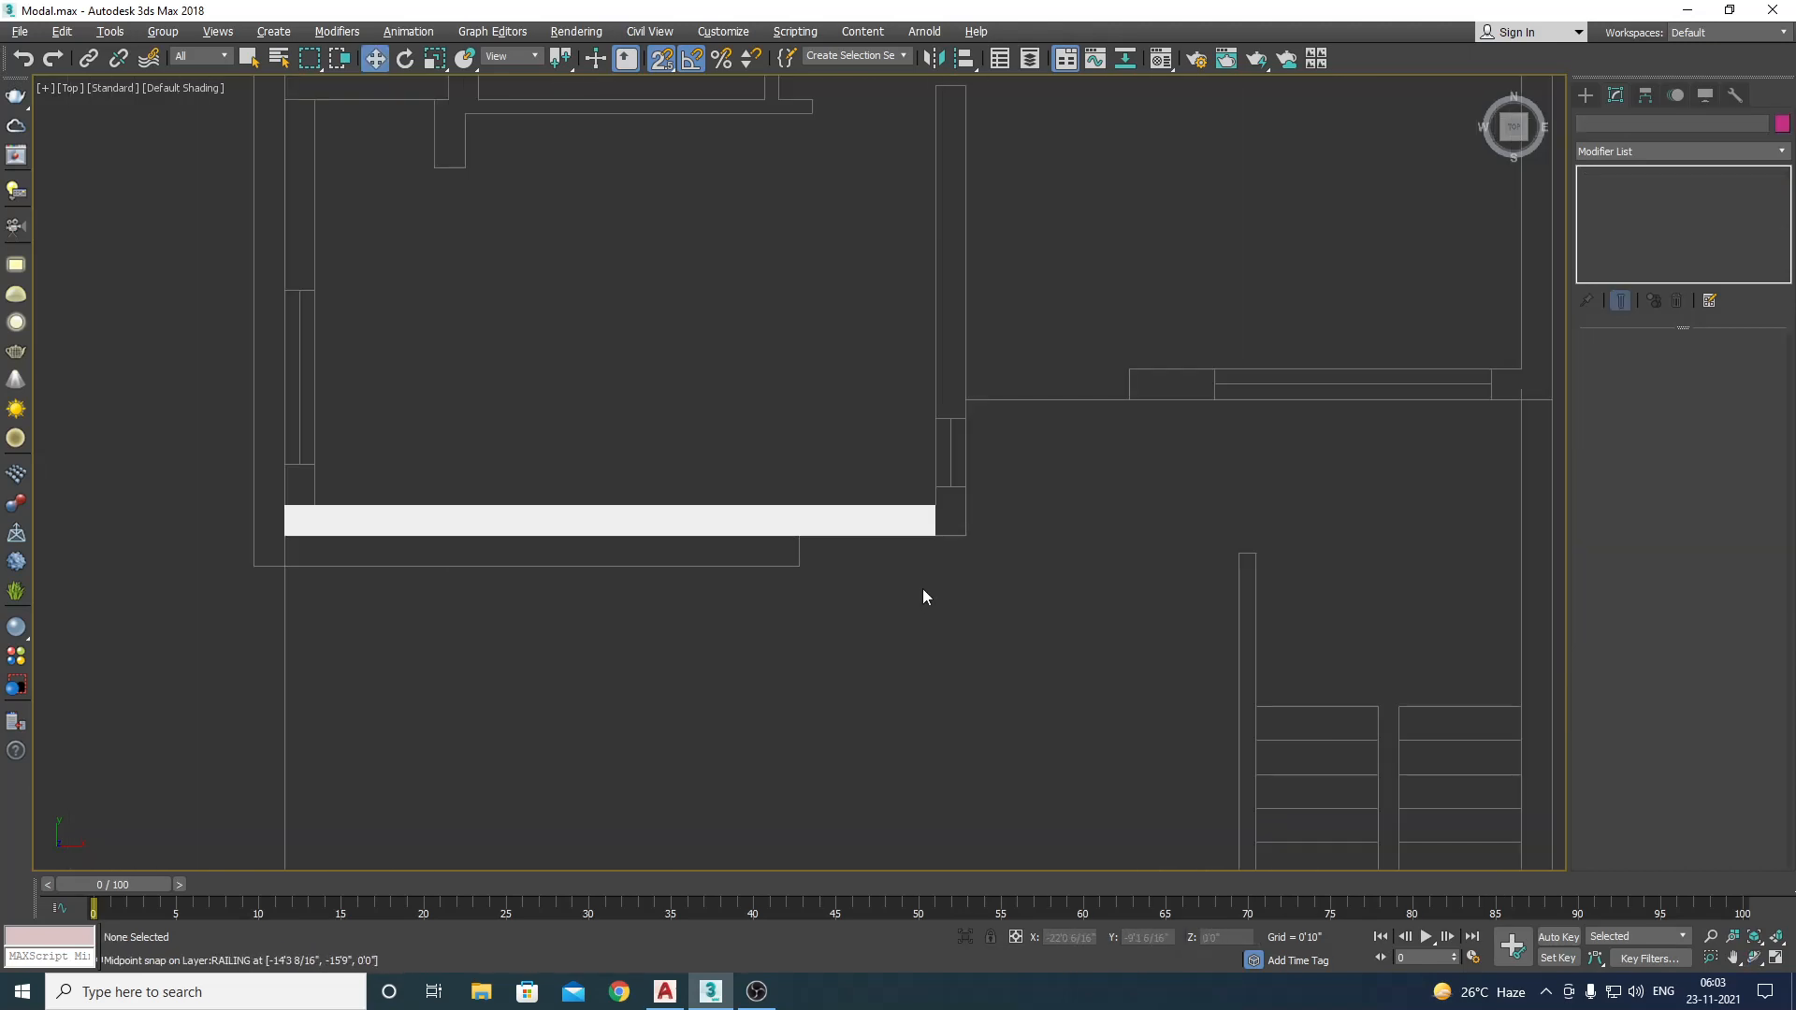
Step: Reselect the front wall and create one independent copy of it rotated -90 degrees in plan
key(ctrl+z)
key(e)
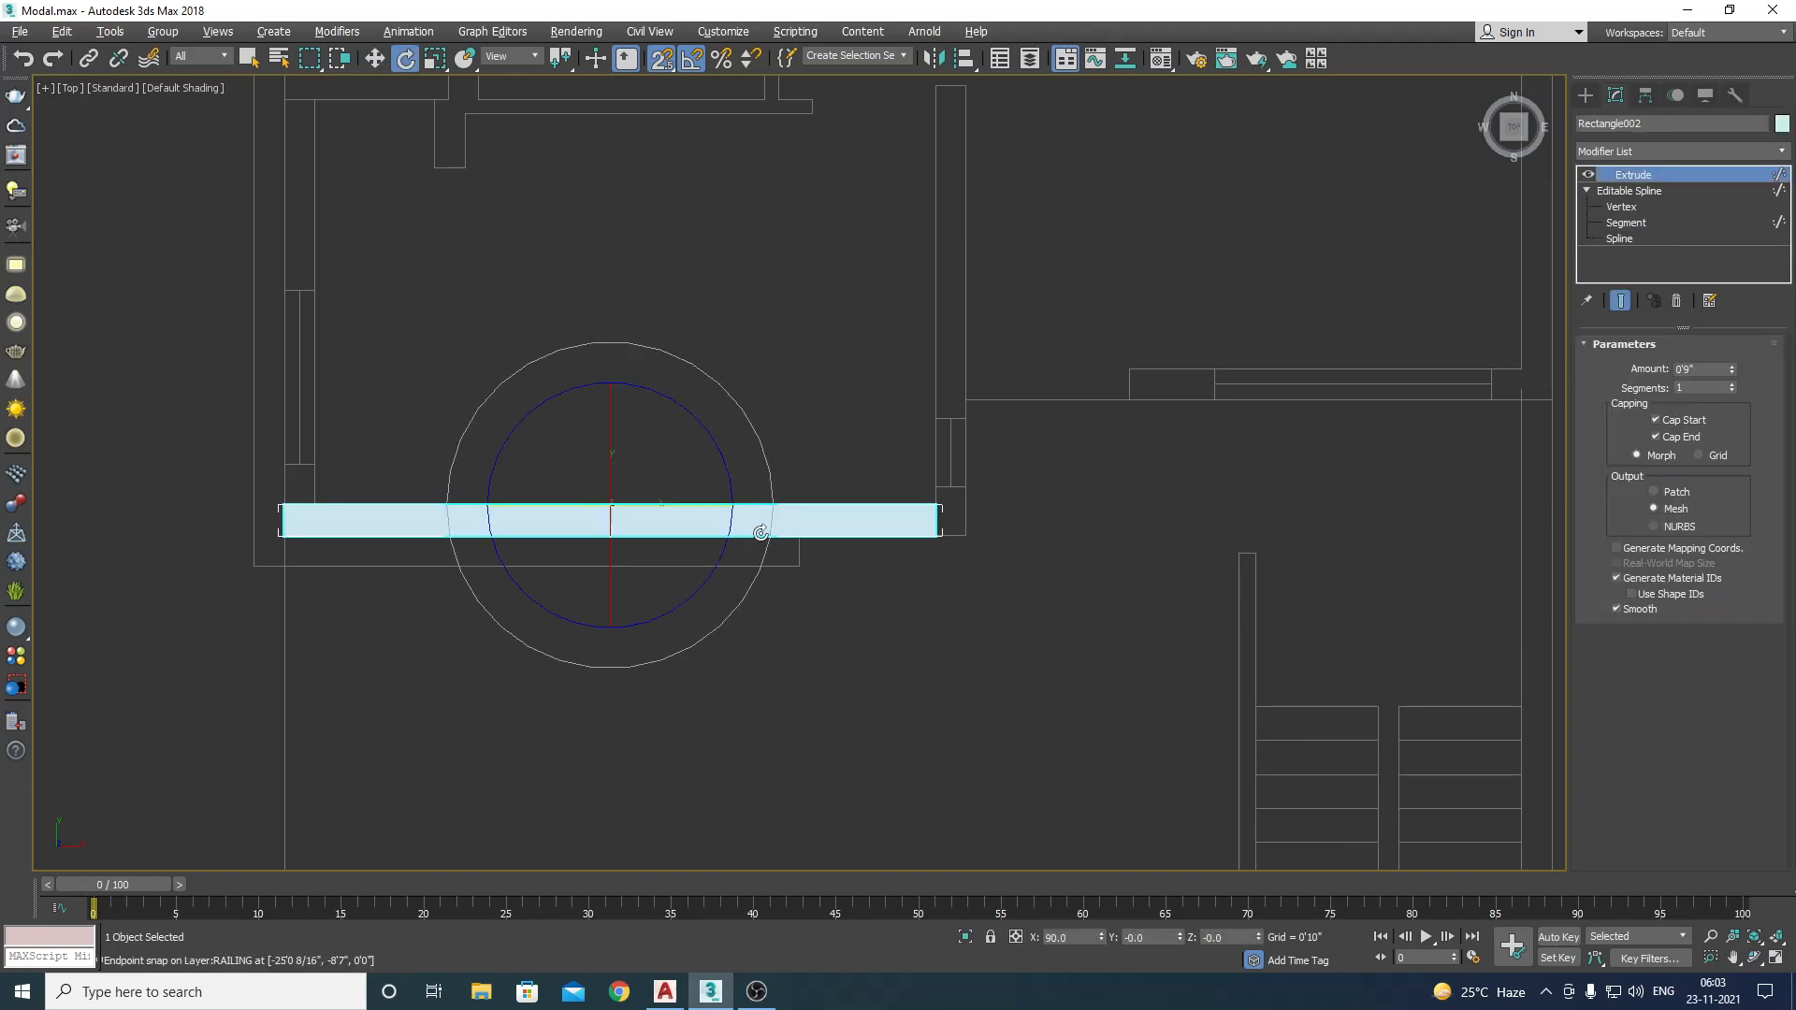
shift+drag(699, 423, 699, 424)
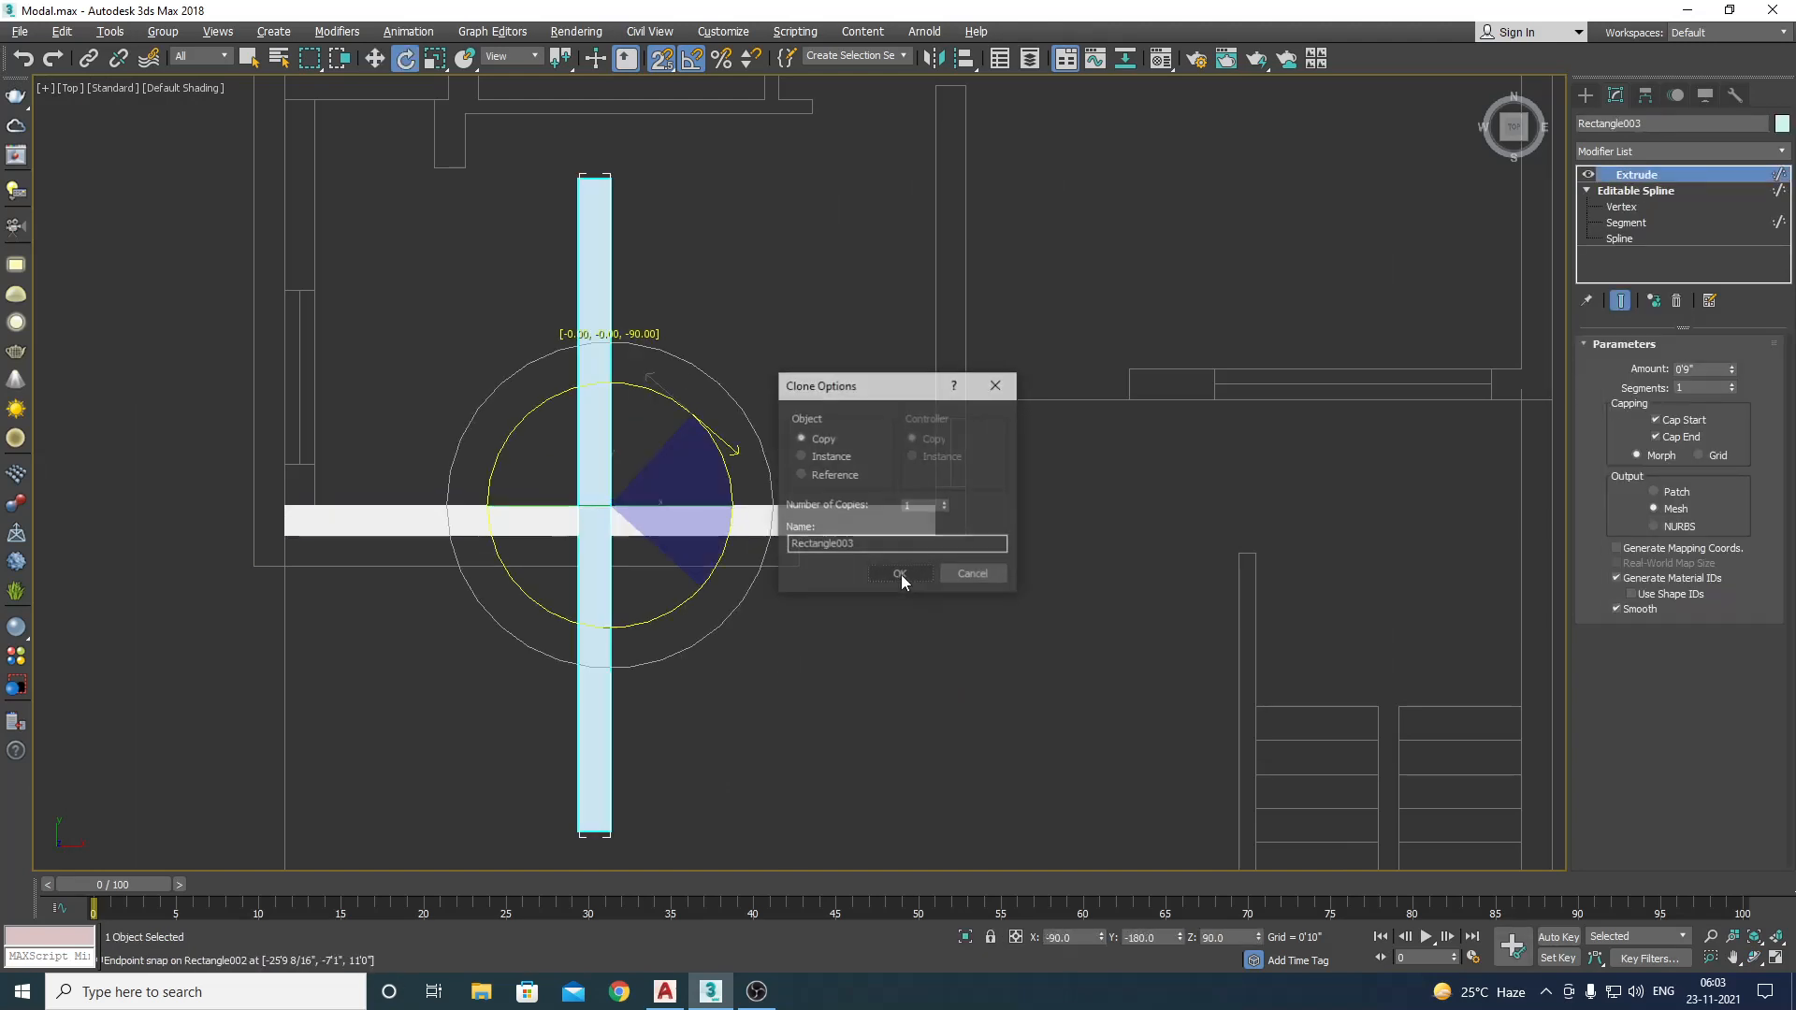
click(901, 575)
Step: Move the rotated wall copy and snap its lower corner to the inner corner at the front wall's right end
key(w)
scroll(901, 574, down, 2)
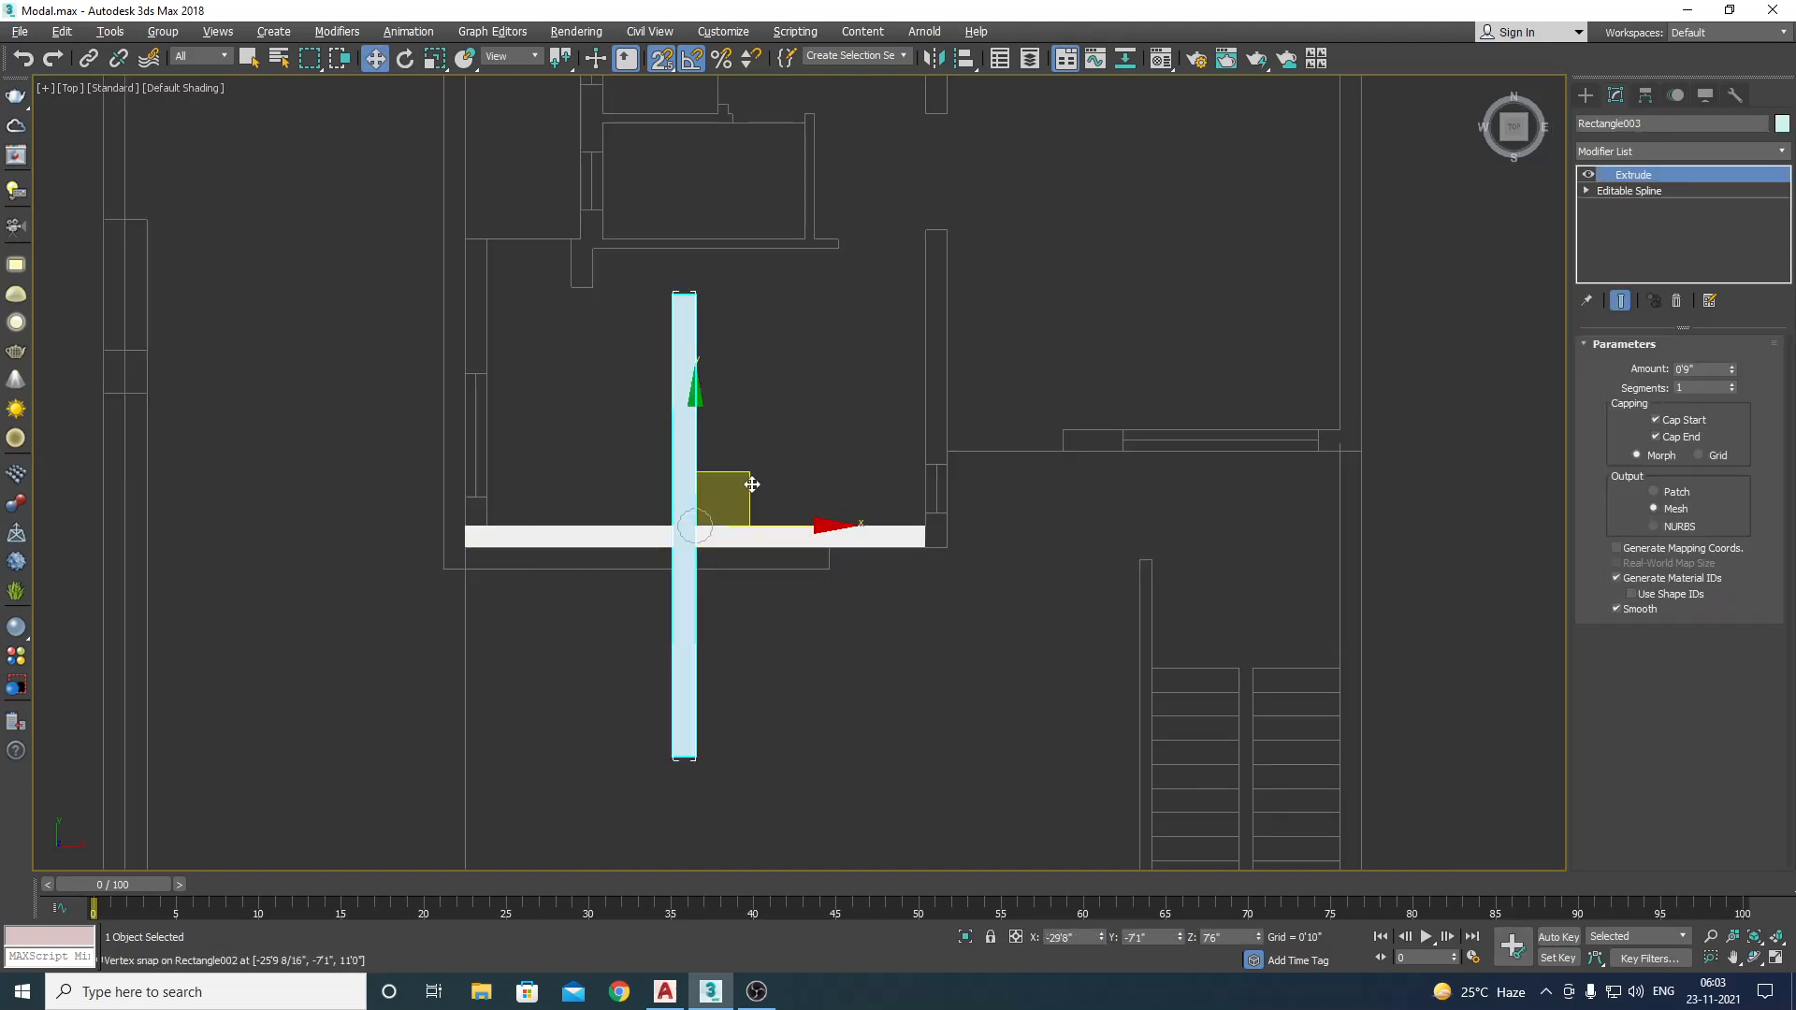
drag(749, 481, 1020, 280)
scroll(1034, 589, up, 3)
key(F3)
scroll(971, 434, up, 2)
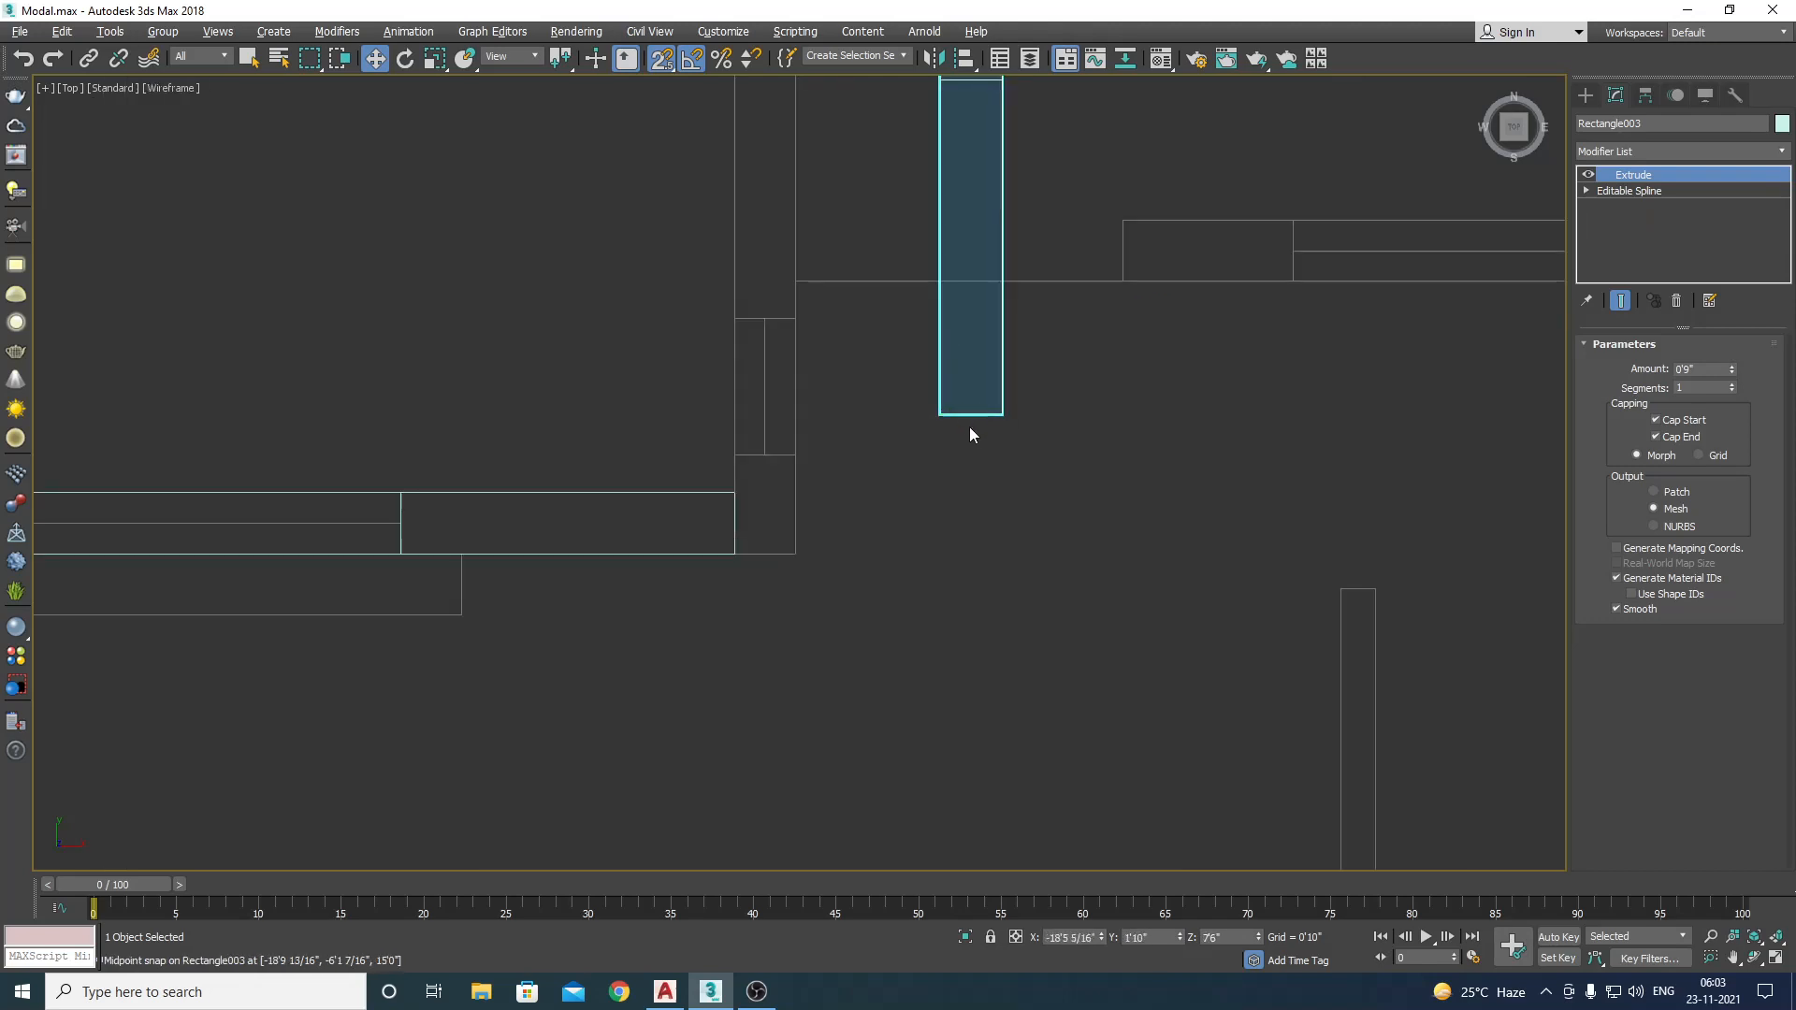
drag(939, 414, 736, 492)
click(754, 649)
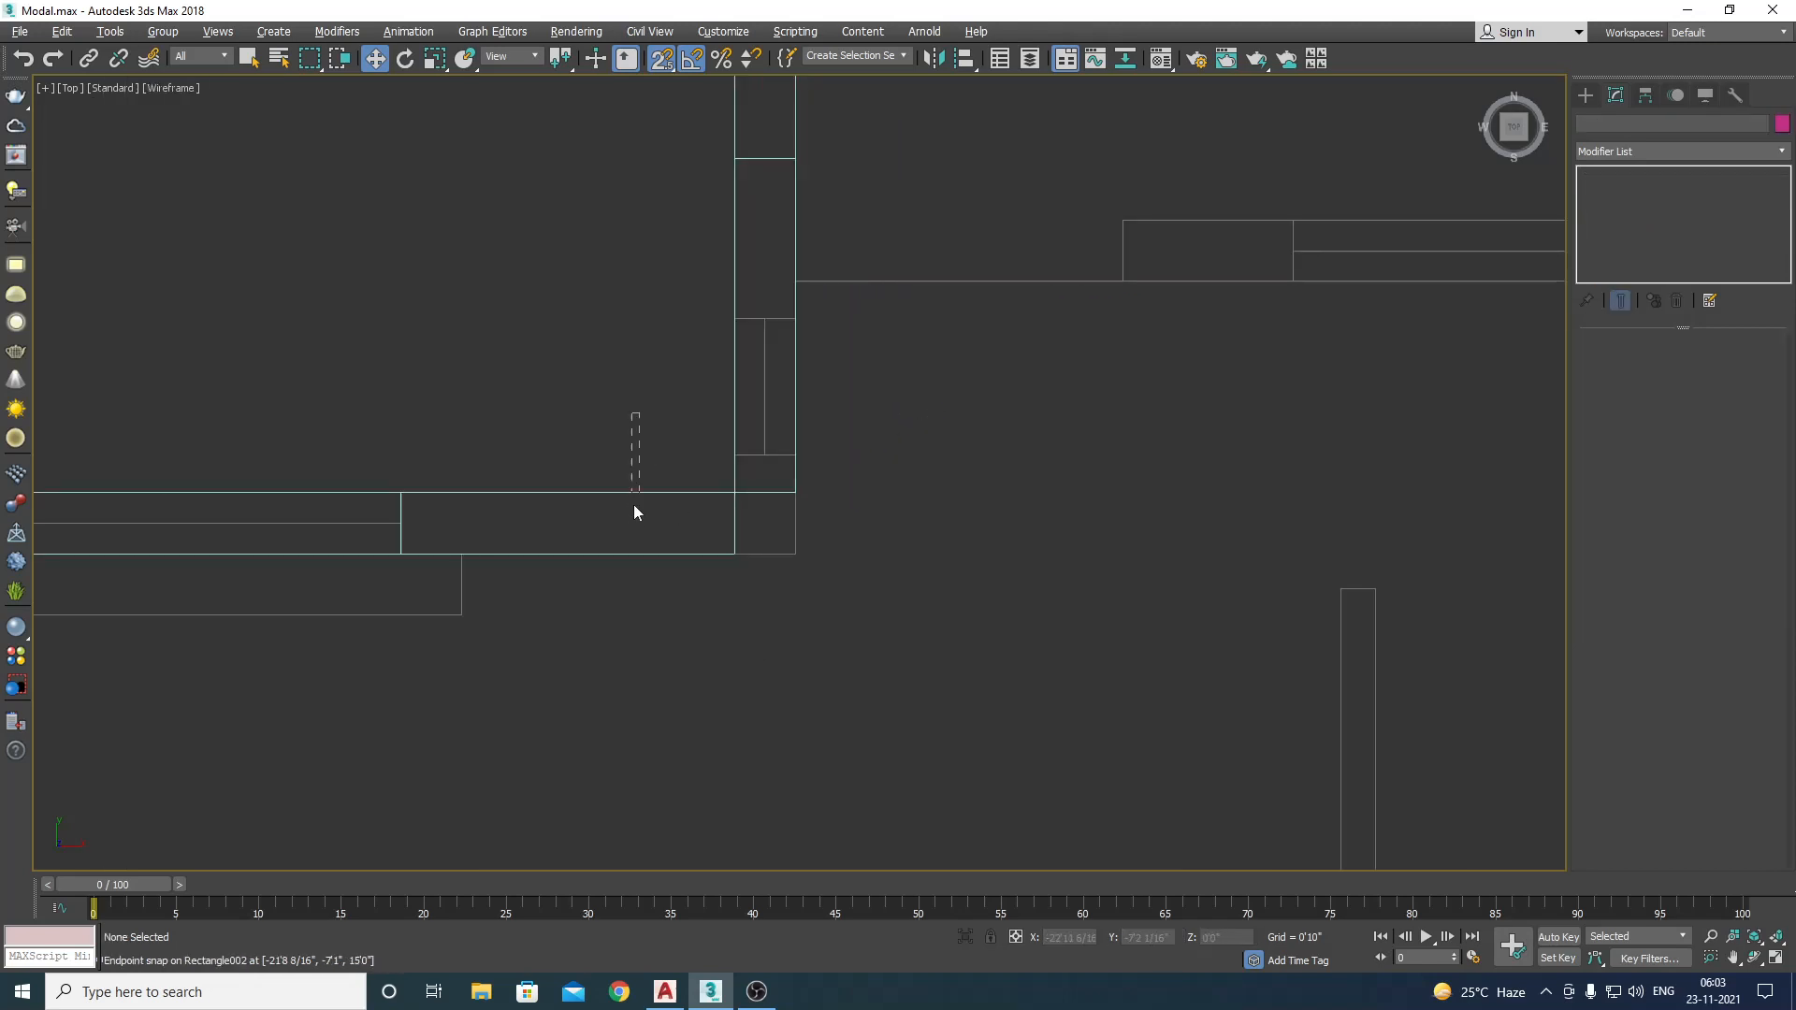
Step: Extend the front wall by moving its right end vertices to the outer face of the perpendicular side wall
click(632, 513)
click(1622, 206)
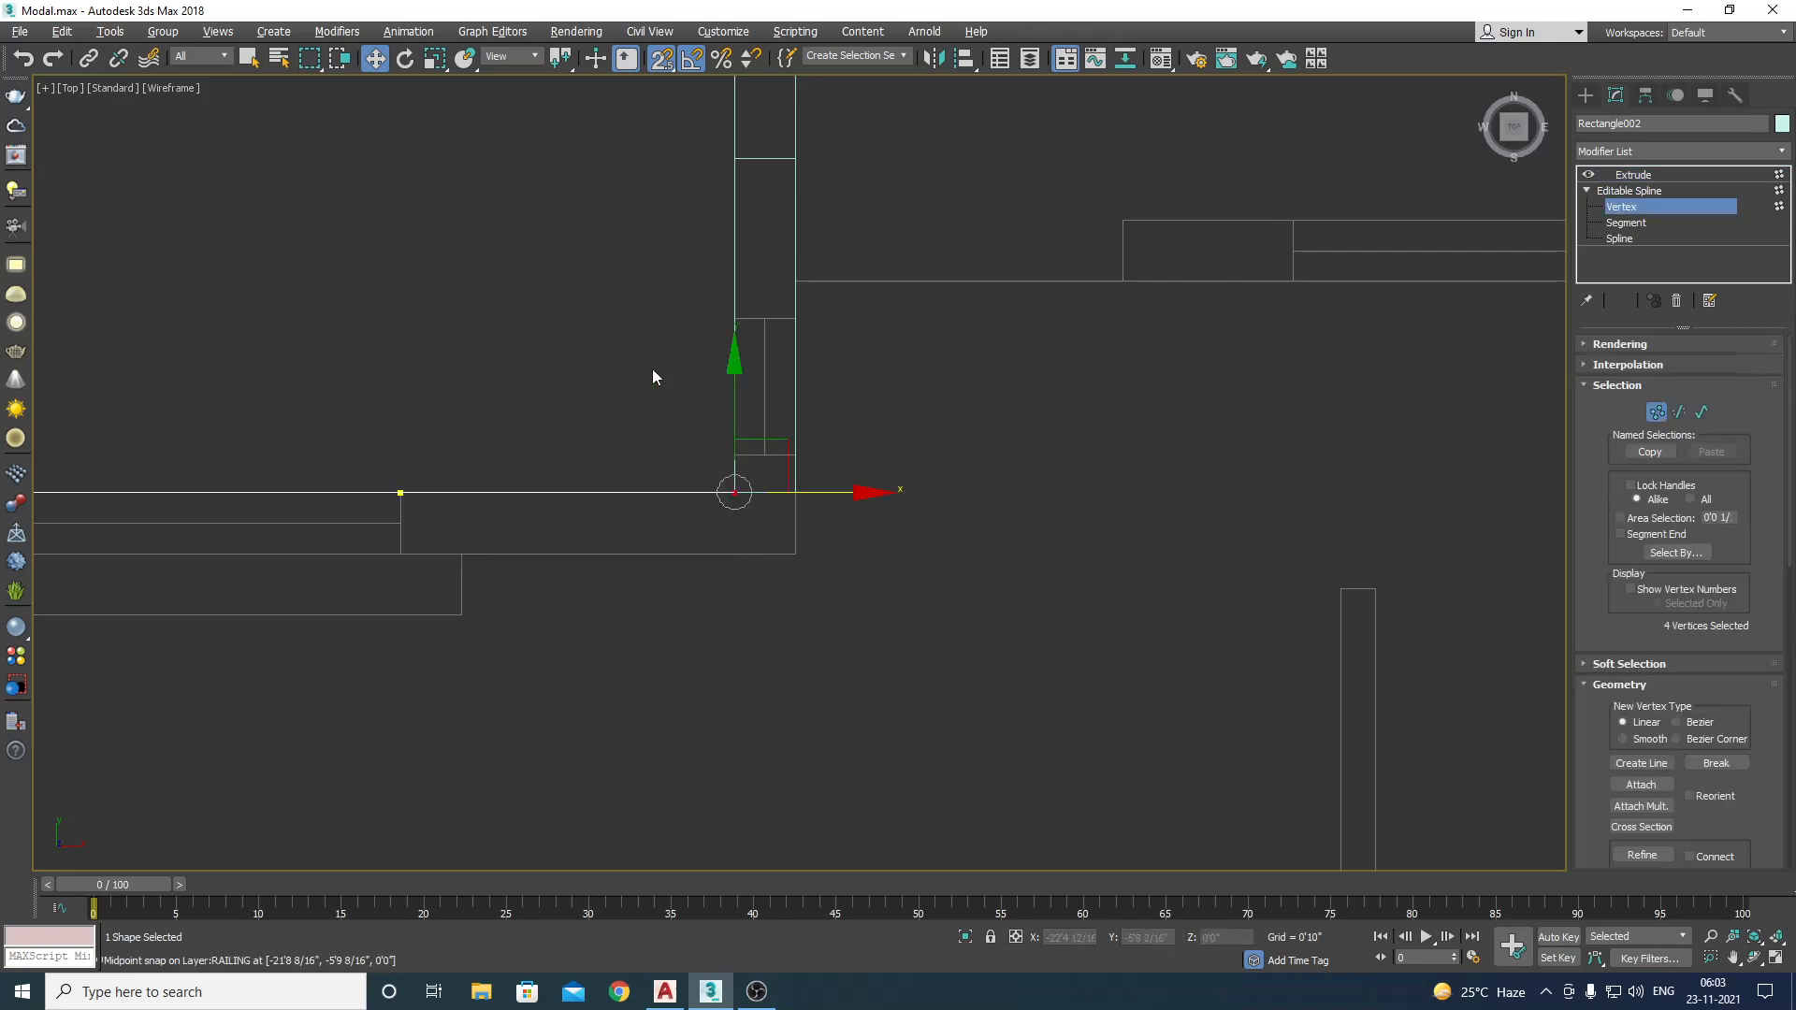
drag(836, 499, 896, 499)
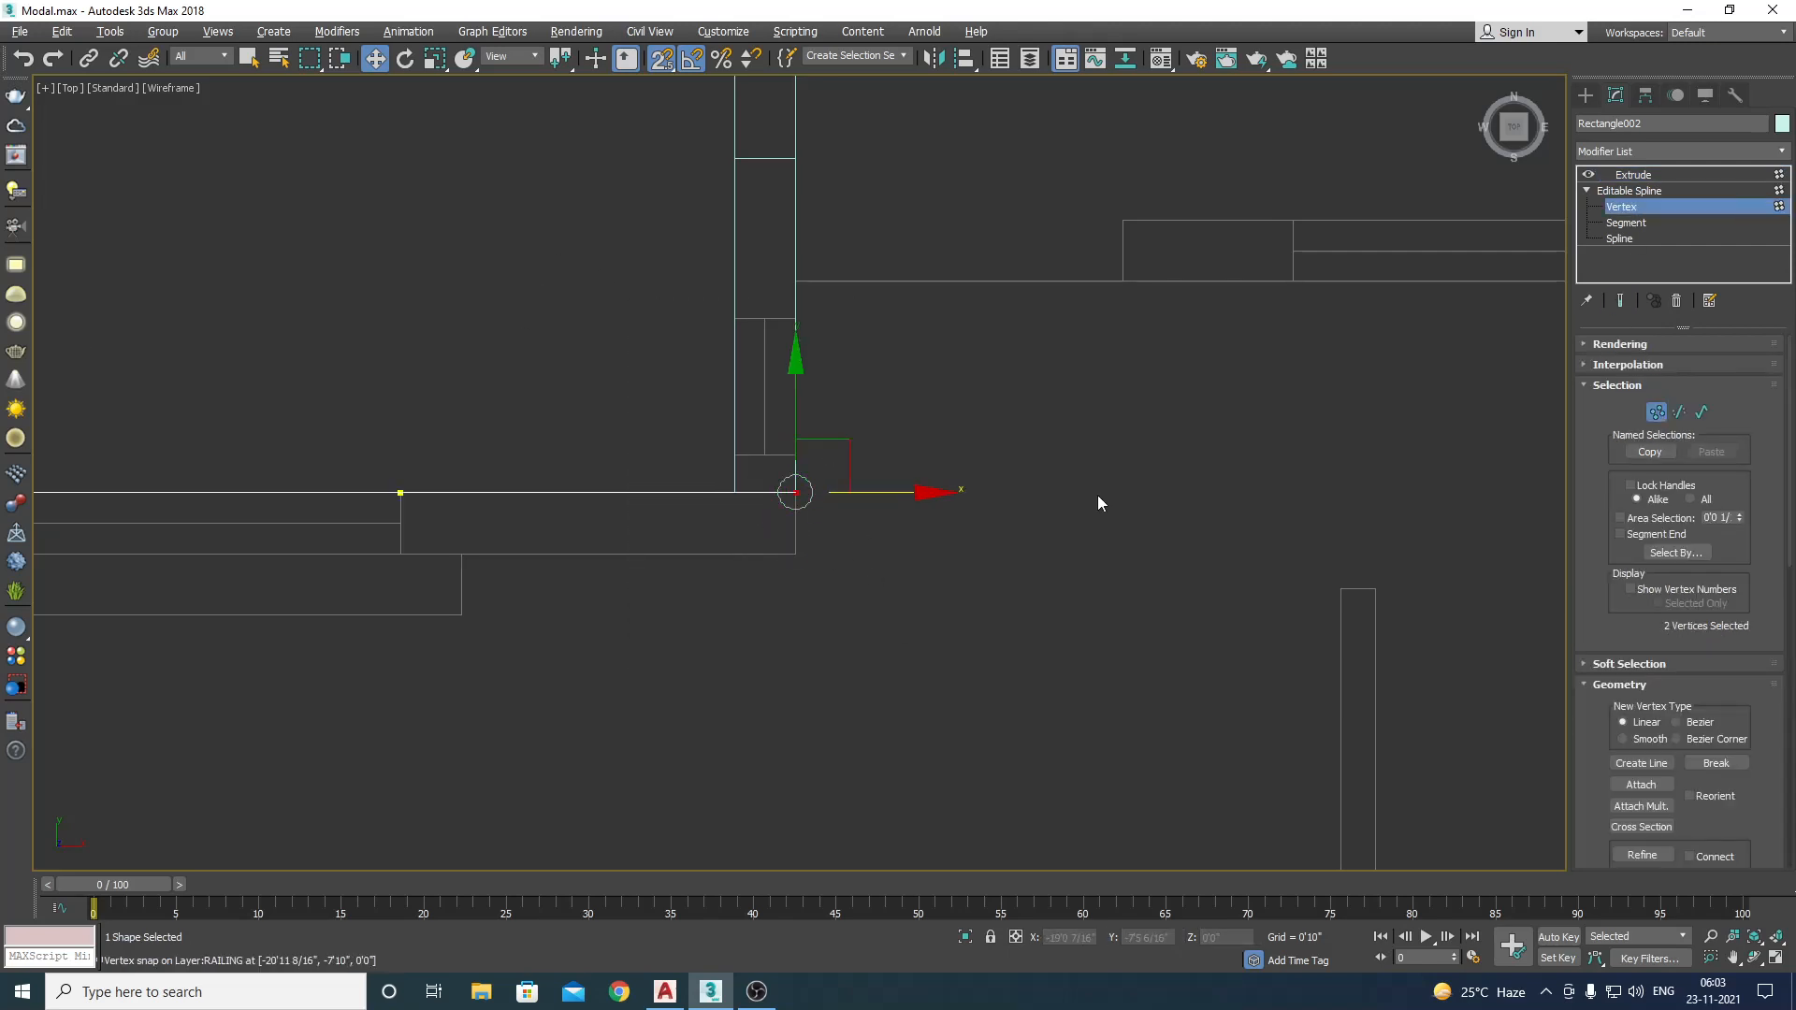
click(1625, 205)
scroll(966, 671, down, 4)
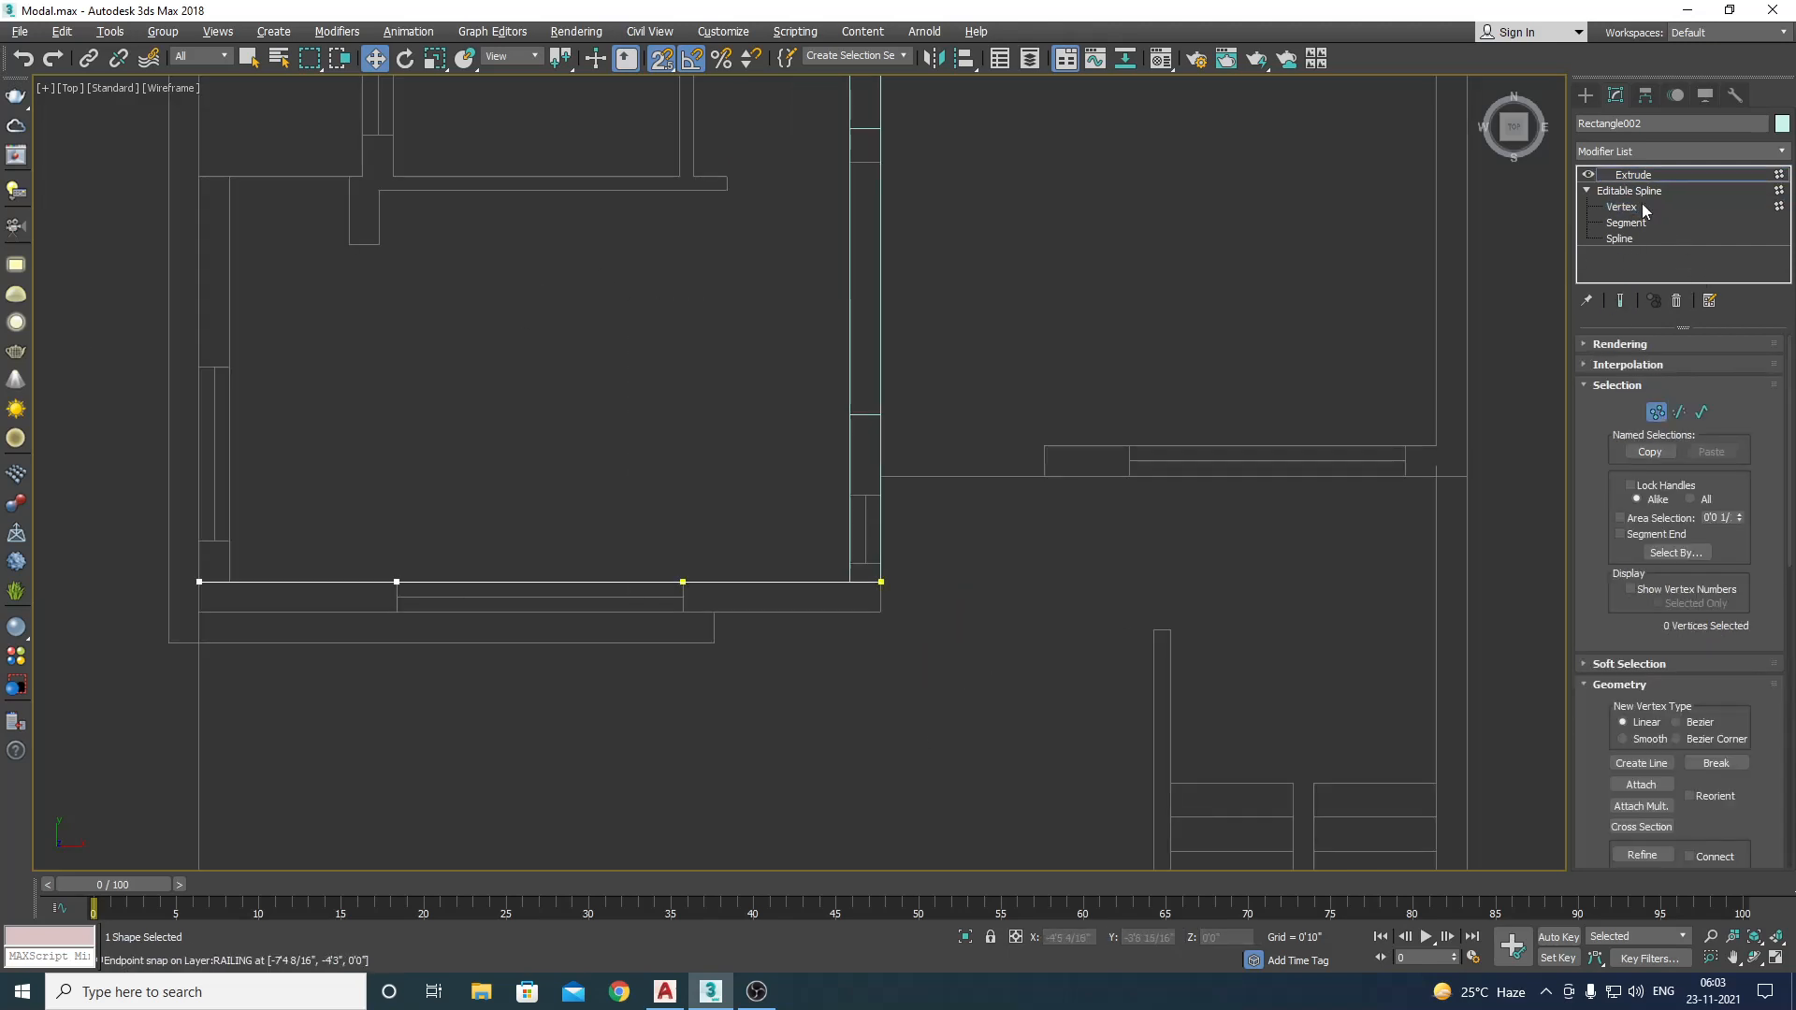
click(1633, 175)
click(1109, 413)
Step: Move the vertices on both sides of the side wall's window opening to the small window's edges in the floor plan
scroll(1057, 440, down, 2)
click(910, 458)
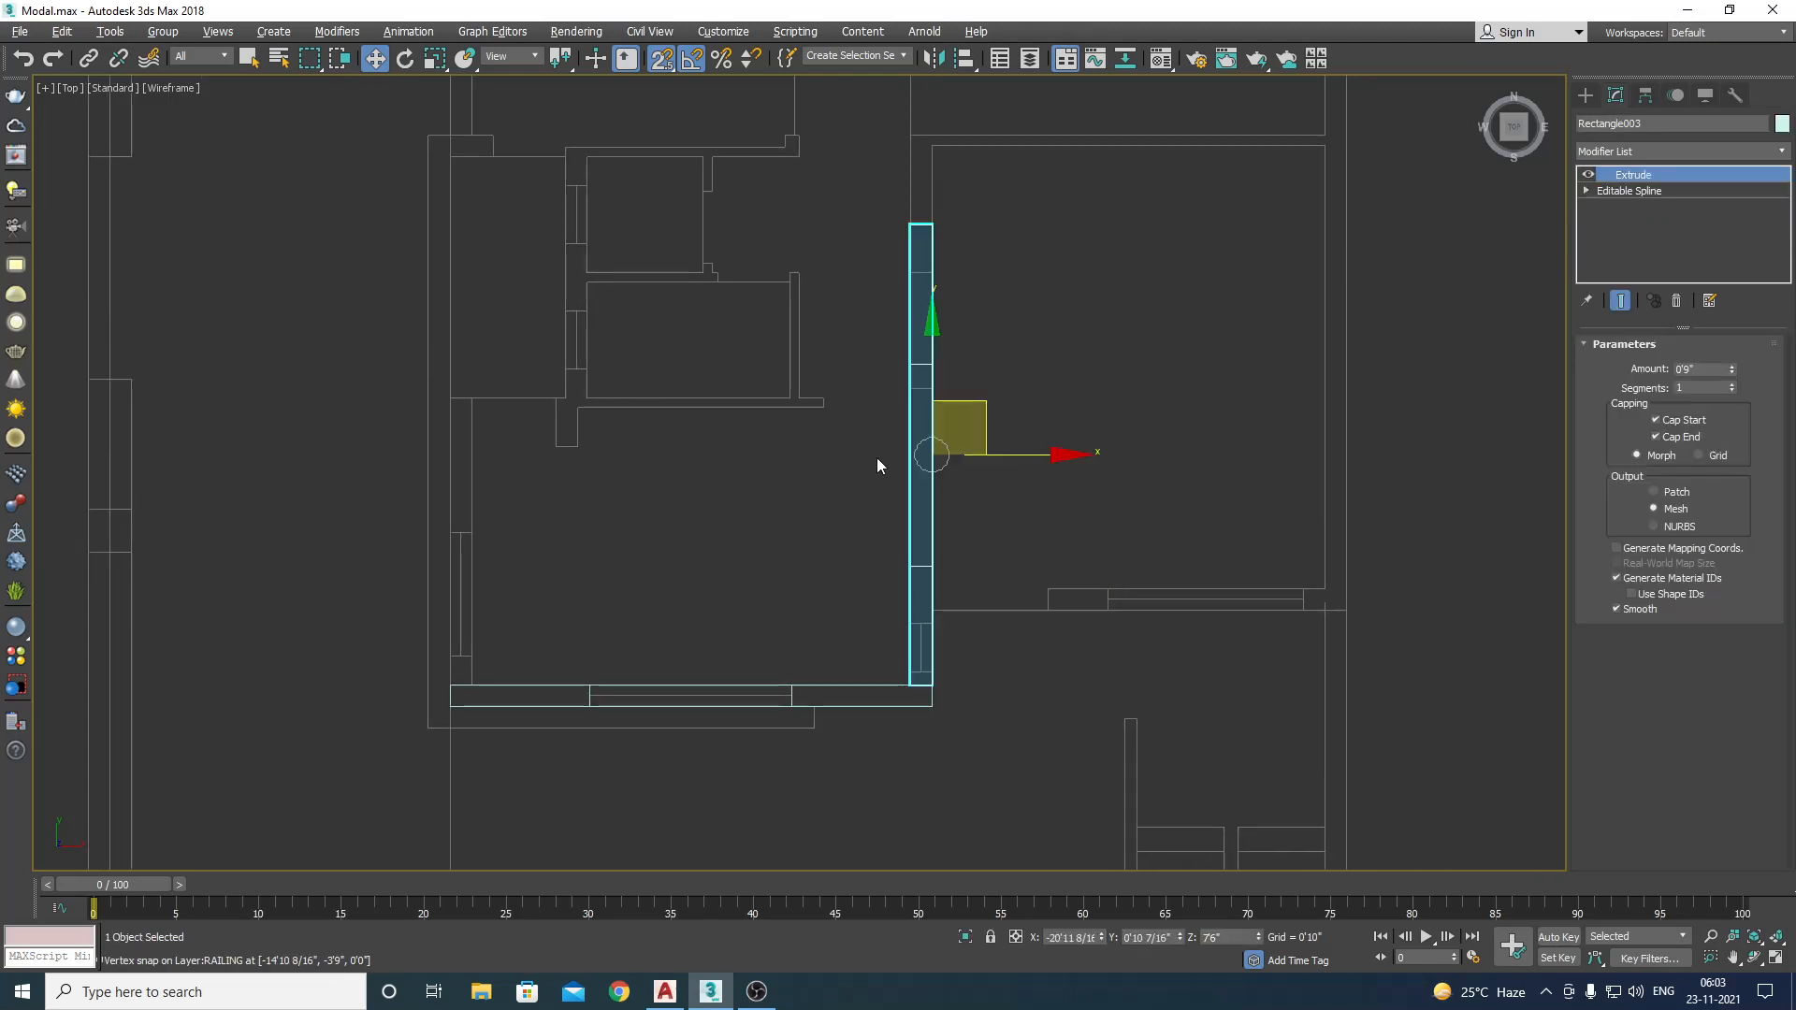
click(1621, 207)
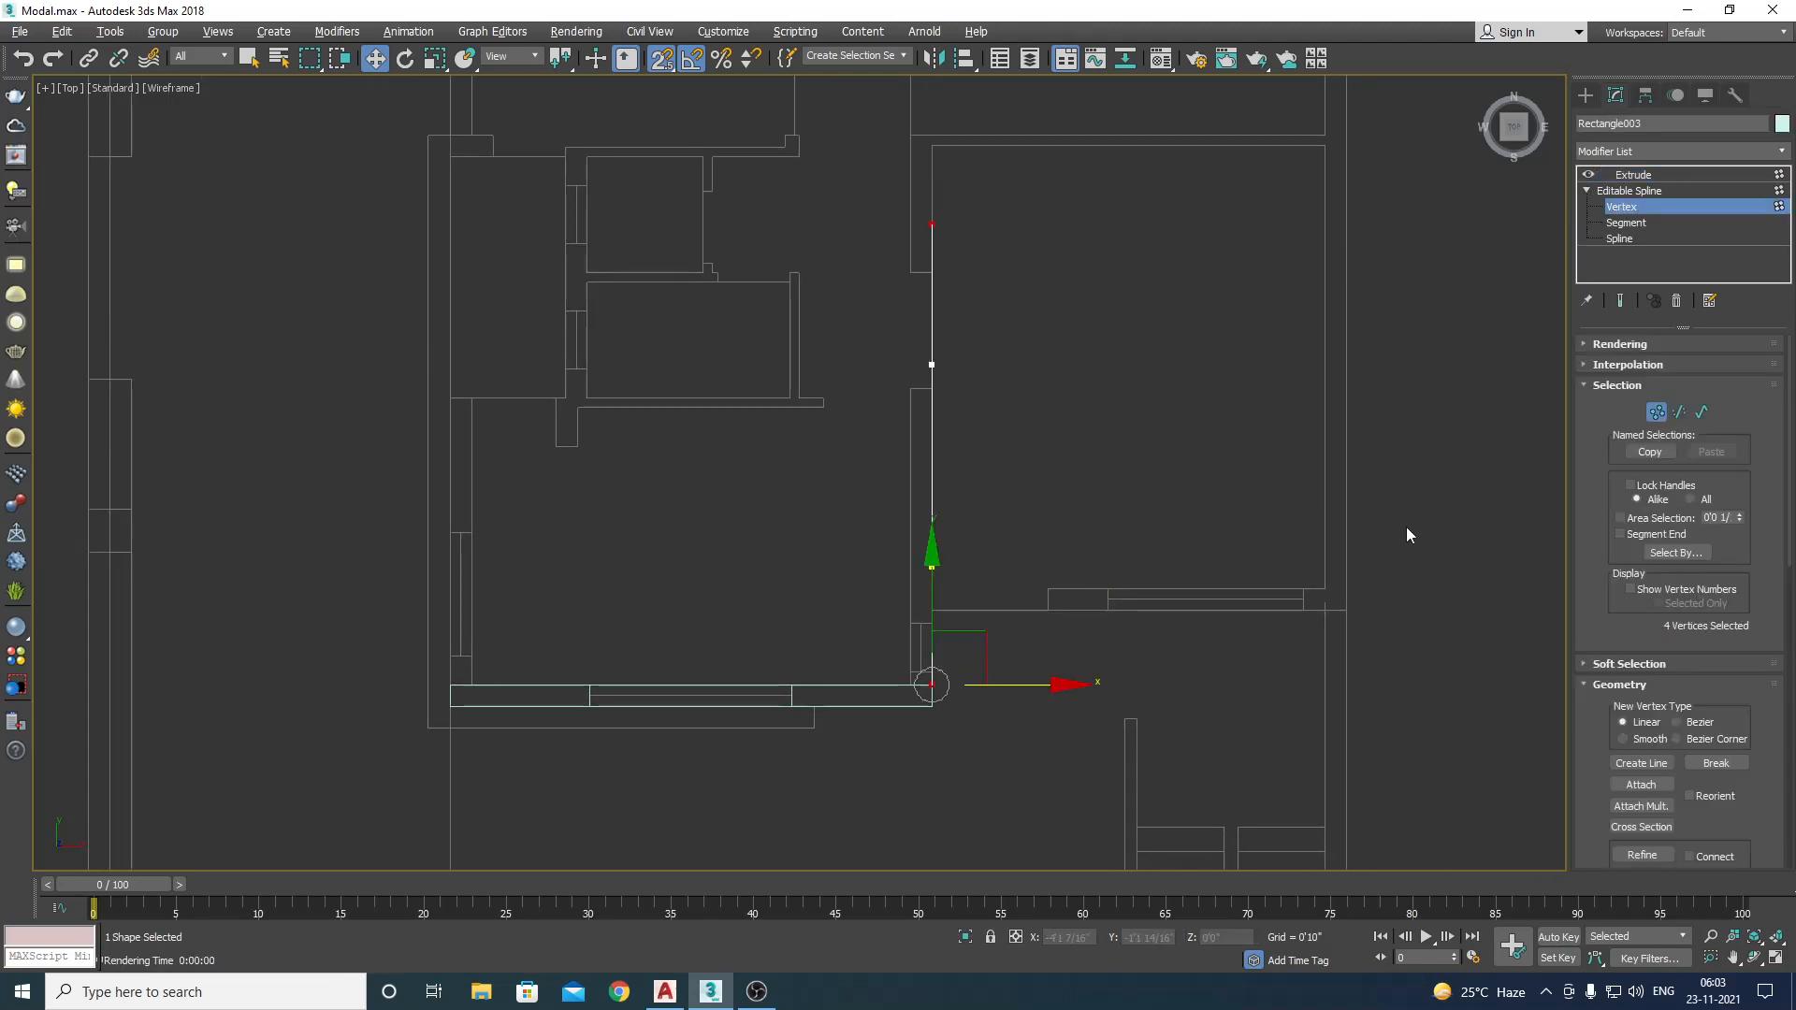
scroll(966, 715, up, 6)
middle_drag(1002, 540, 1002, 553)
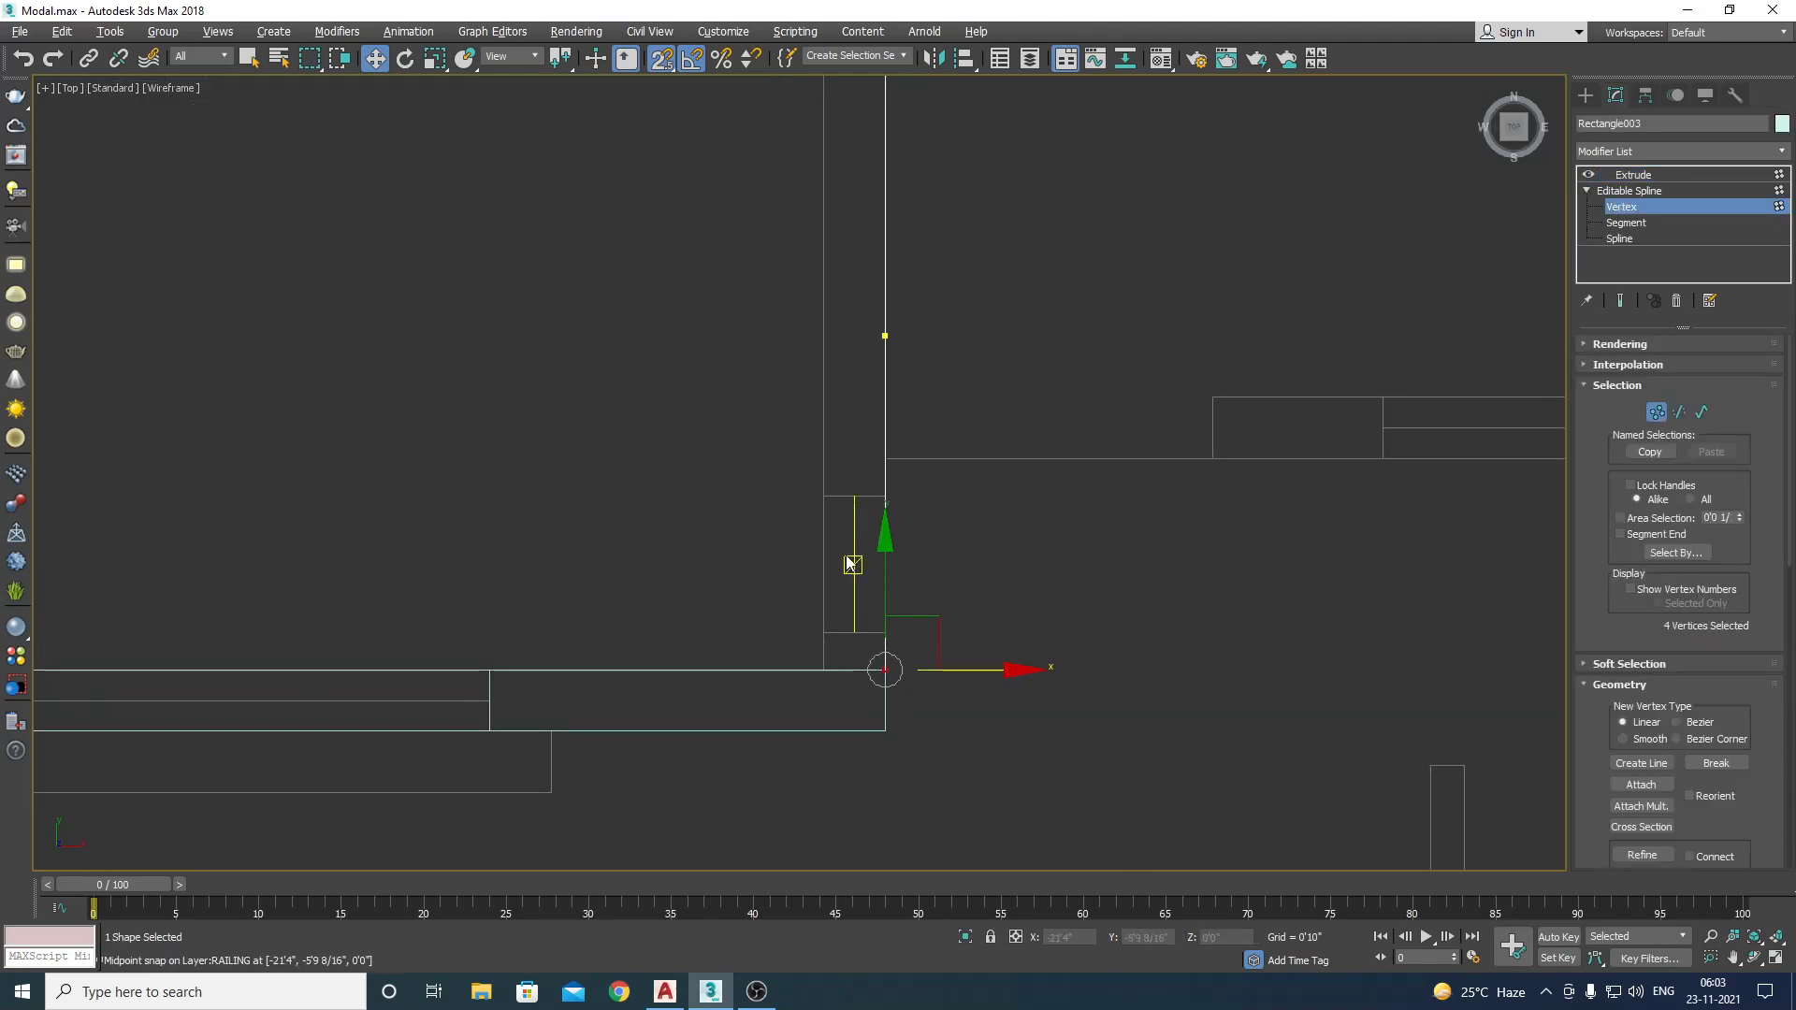
drag(826, 270, 928, 372)
drag(887, 245, 898, 621)
middle_drag(898, 621, 974, 726)
scroll(973, 726, down, 2)
scroll(930, 347, down, 2)
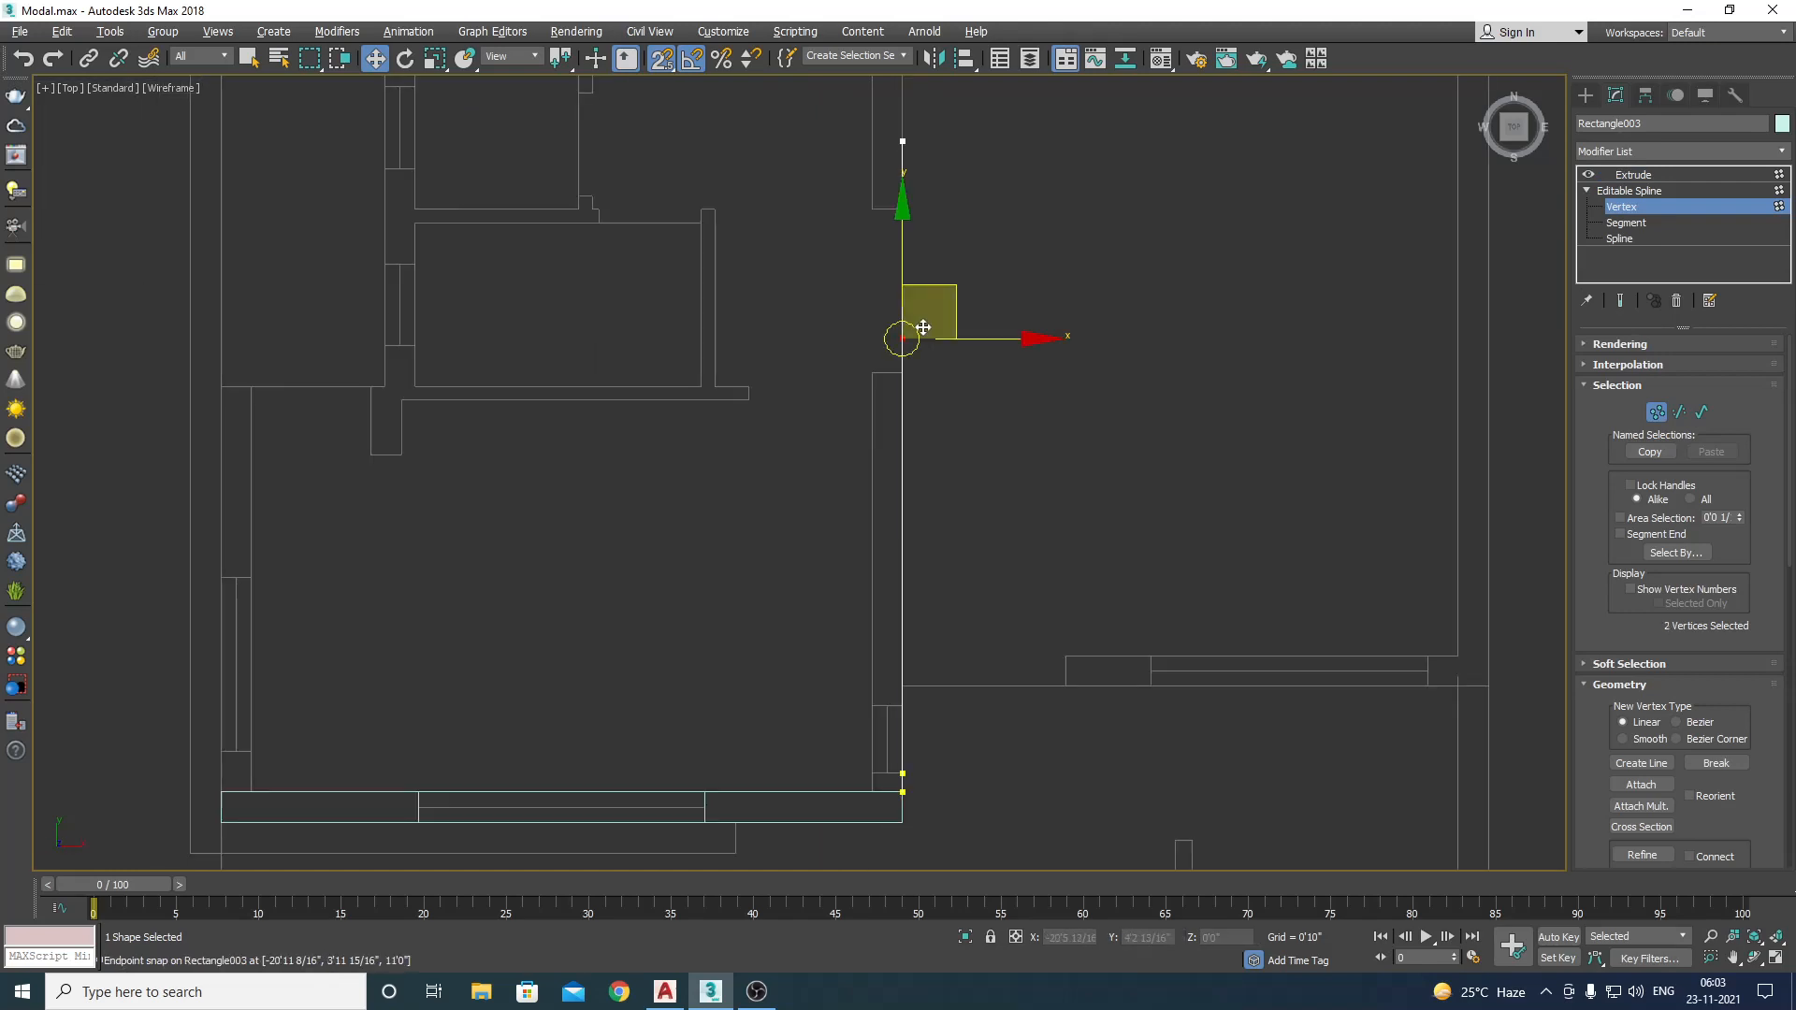
drag(904, 335, 889, 703)
scroll(889, 700, down, 2)
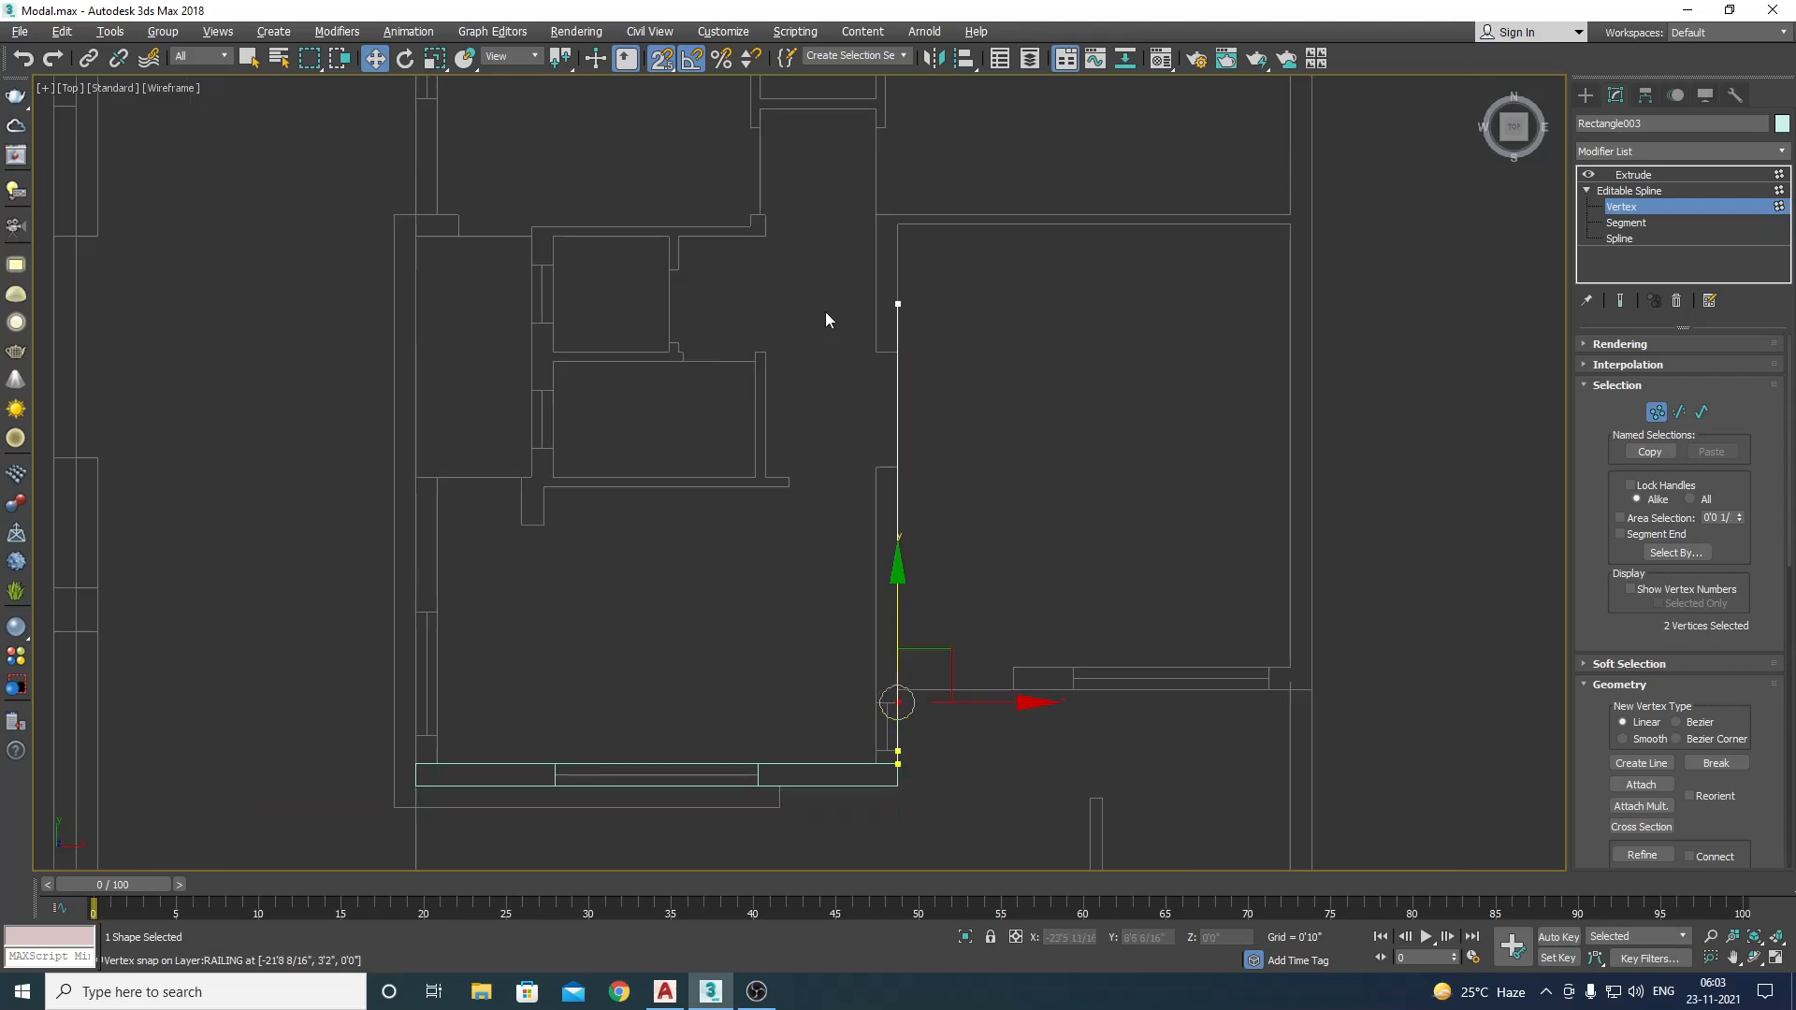
Step: Shorten the side wall by moving its far end vertices to the adjoining wall line just past the small window
click(897, 303)
drag(899, 256, 888, 718)
scroll(901, 687, up, 2)
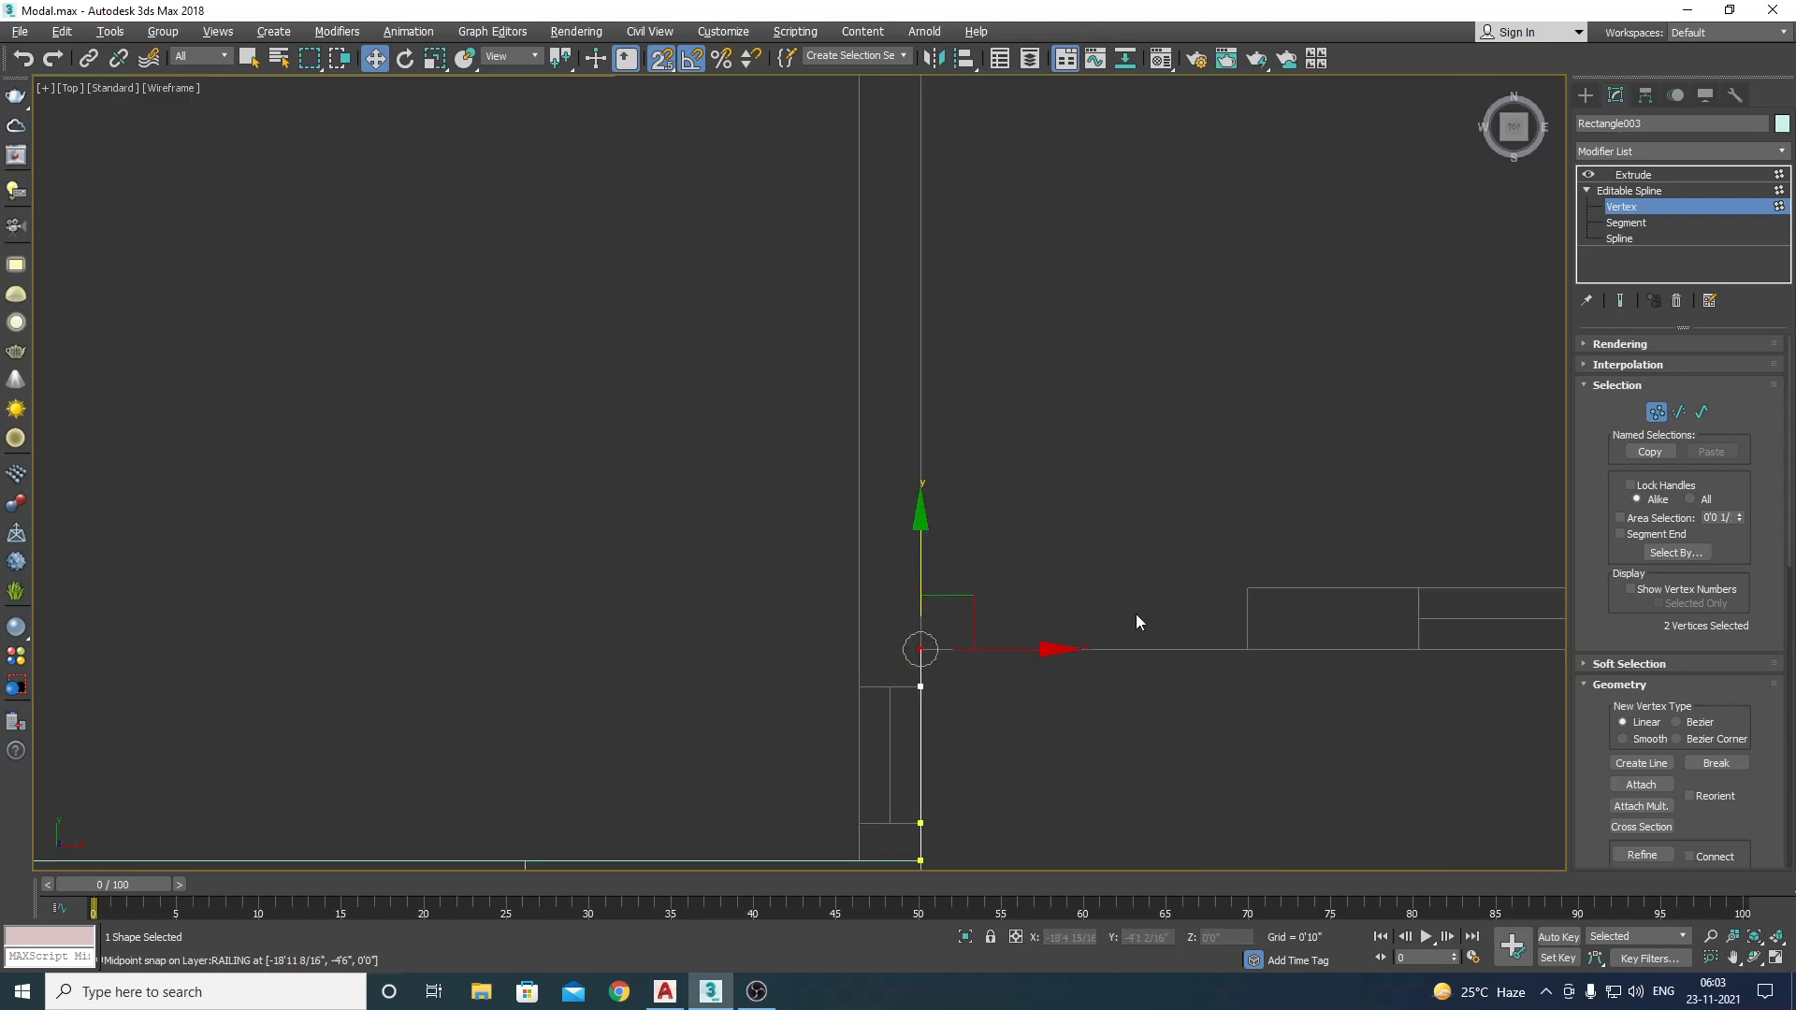
scroll(1139, 621, down, 2)
middle_drag(1138, 621, 880, 569)
click(1634, 175)
scroll(954, 449, down, 2)
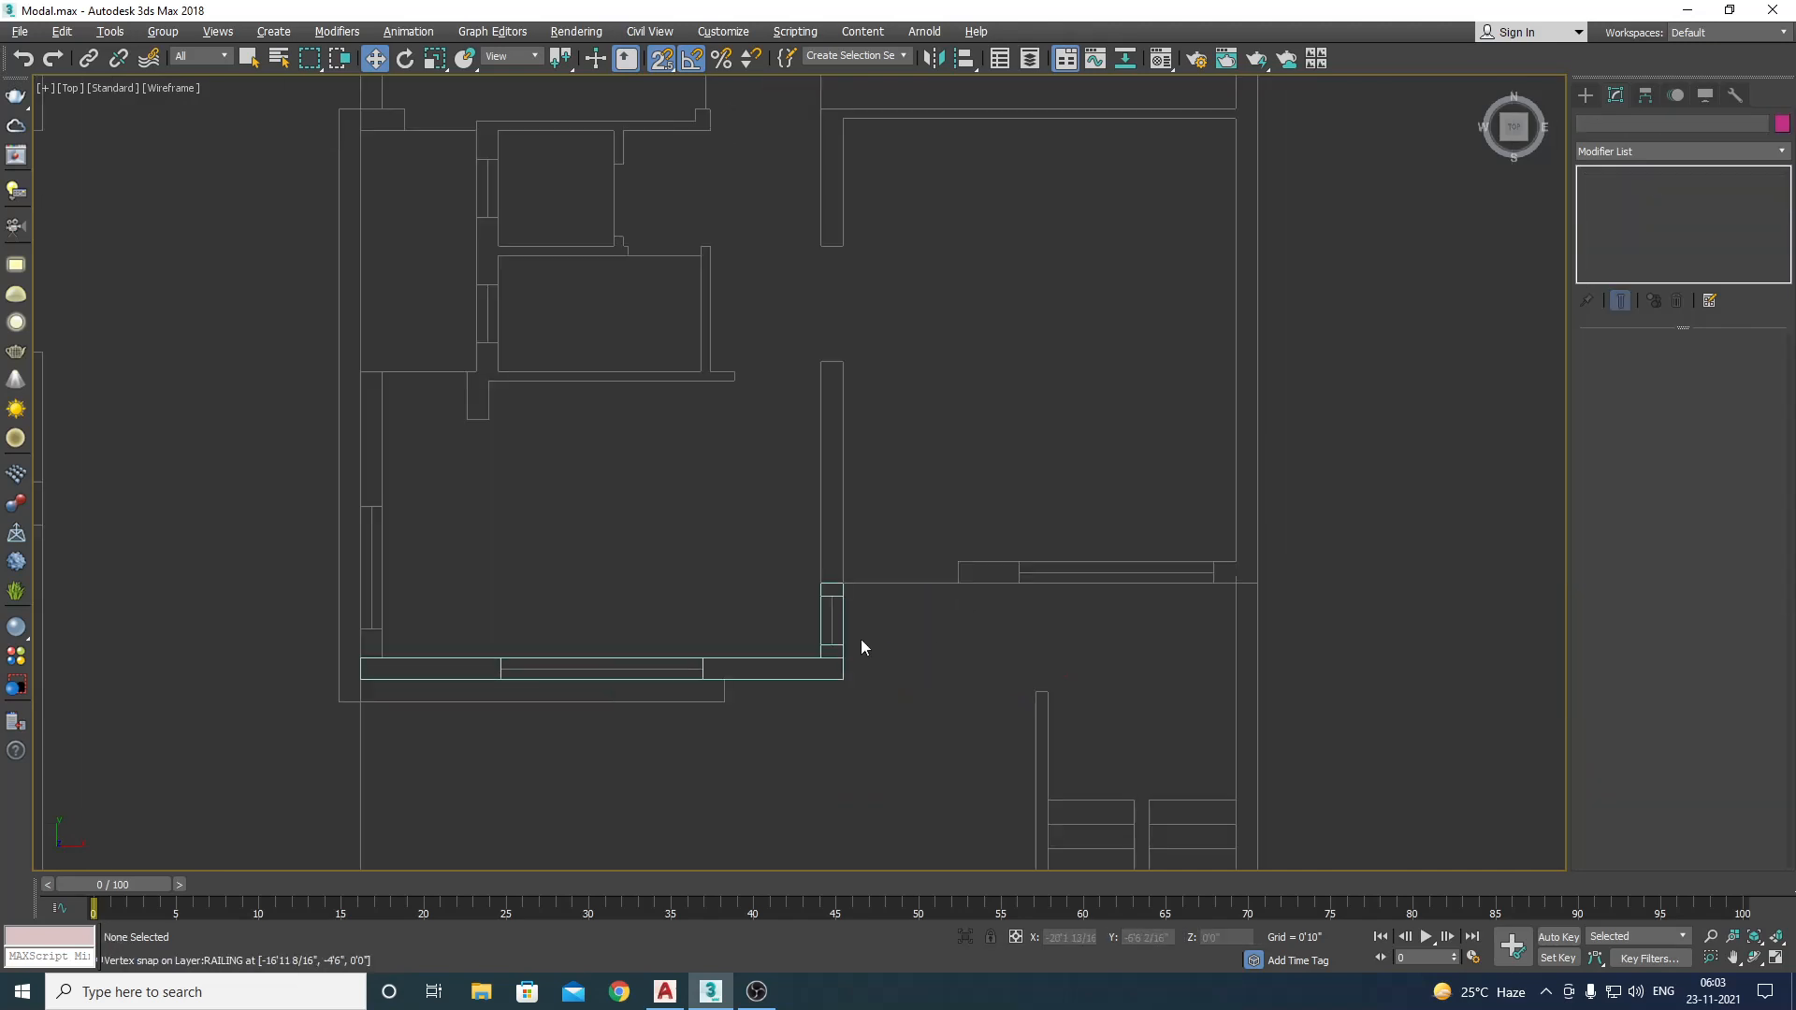
Step: Center the shortened side wall's pivot point on the object
scroll(859, 642, up, 2)
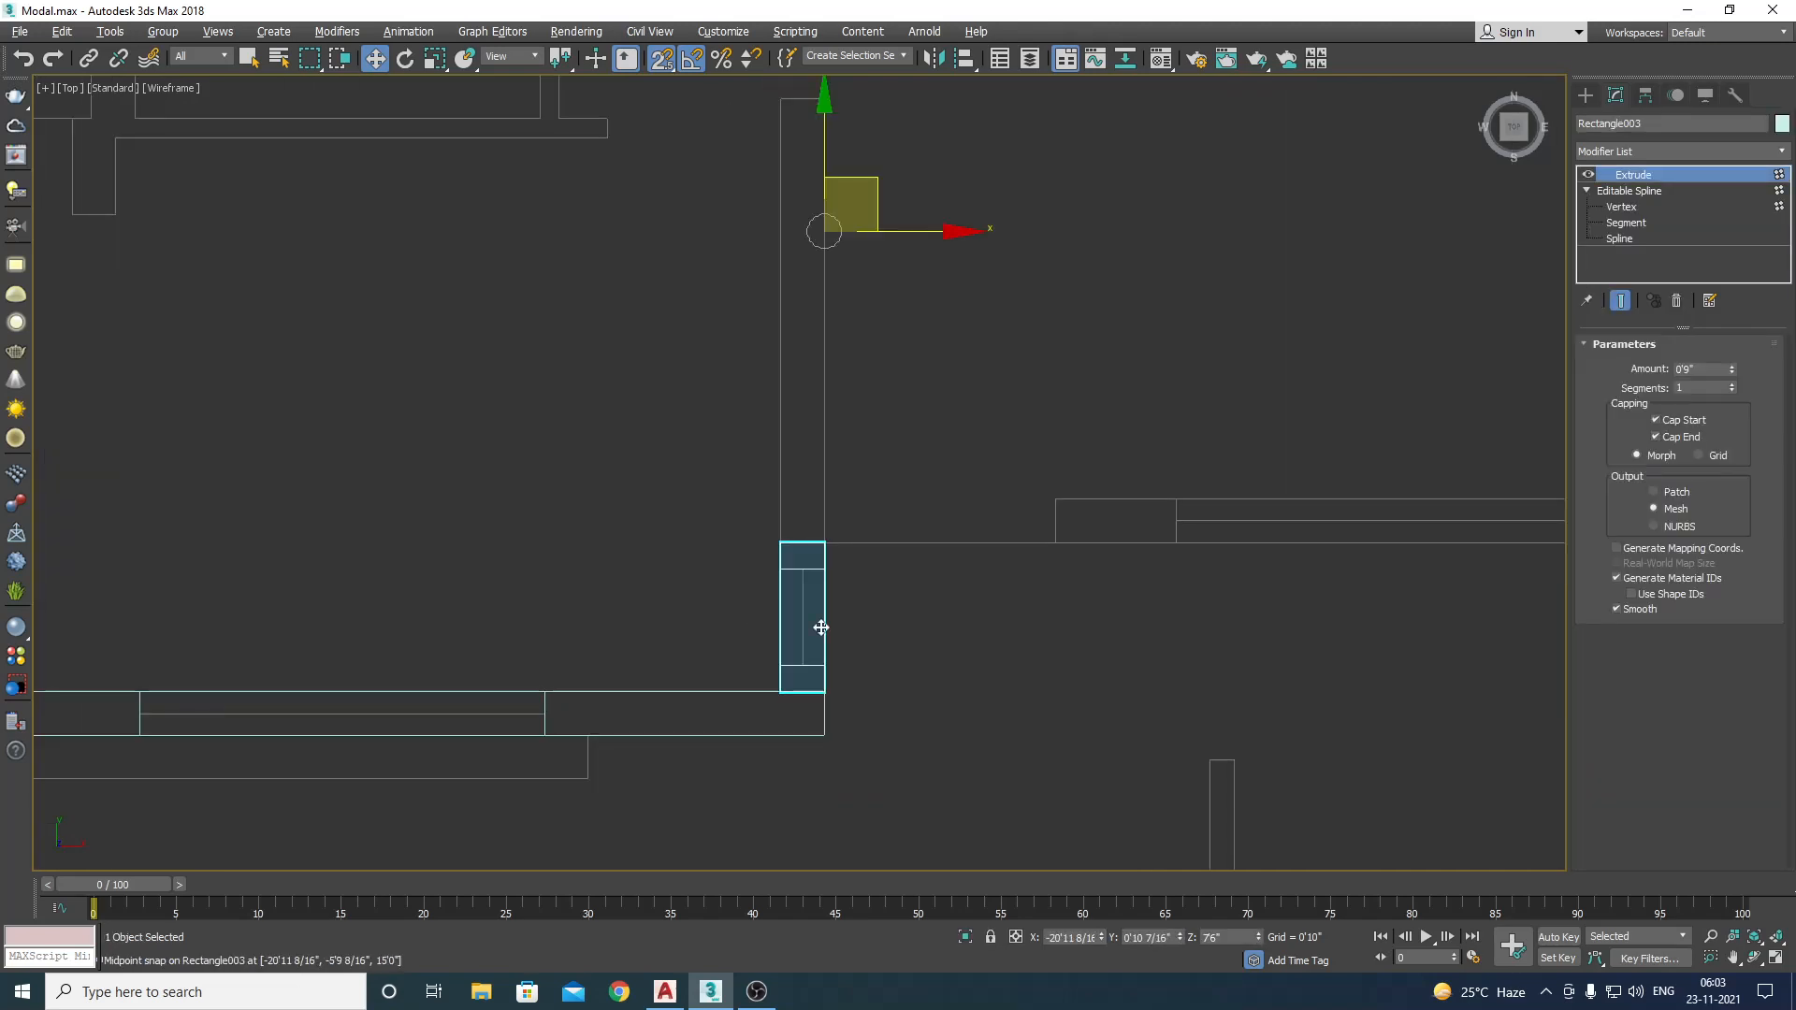
scroll(818, 626, down, 2)
click(1645, 94)
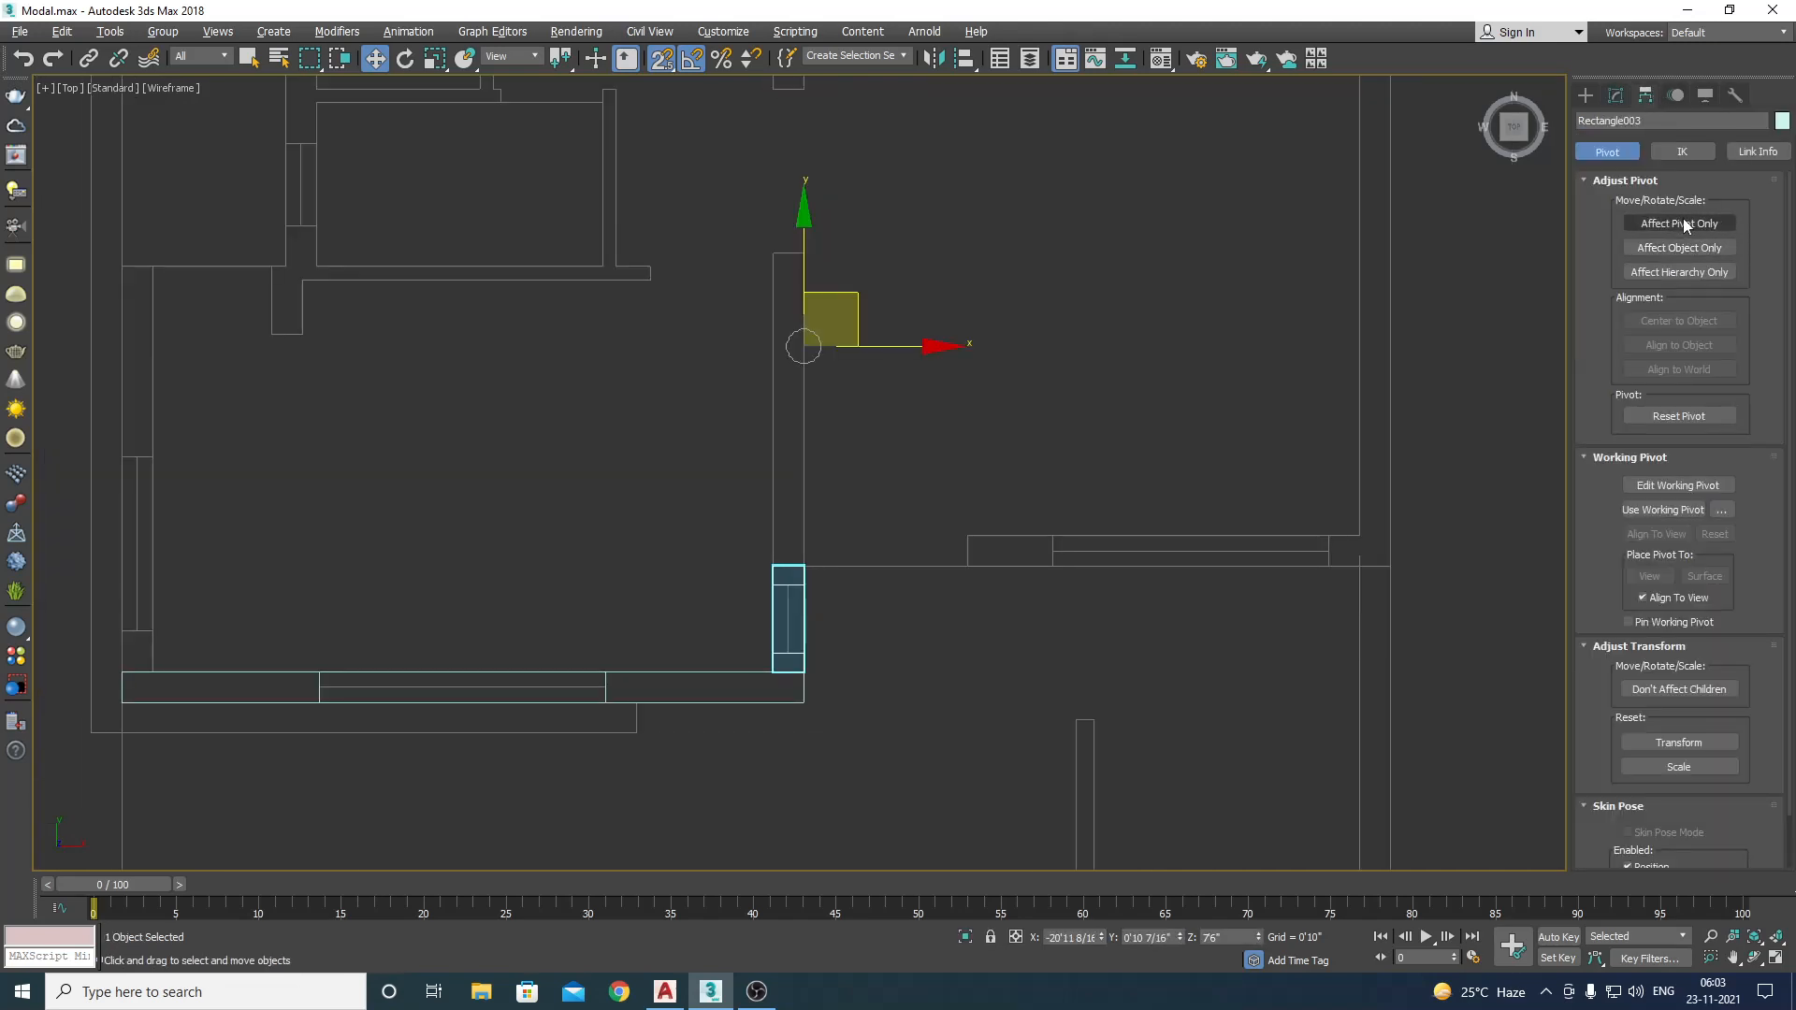
click(1681, 223)
click(1679, 321)
click(1680, 223)
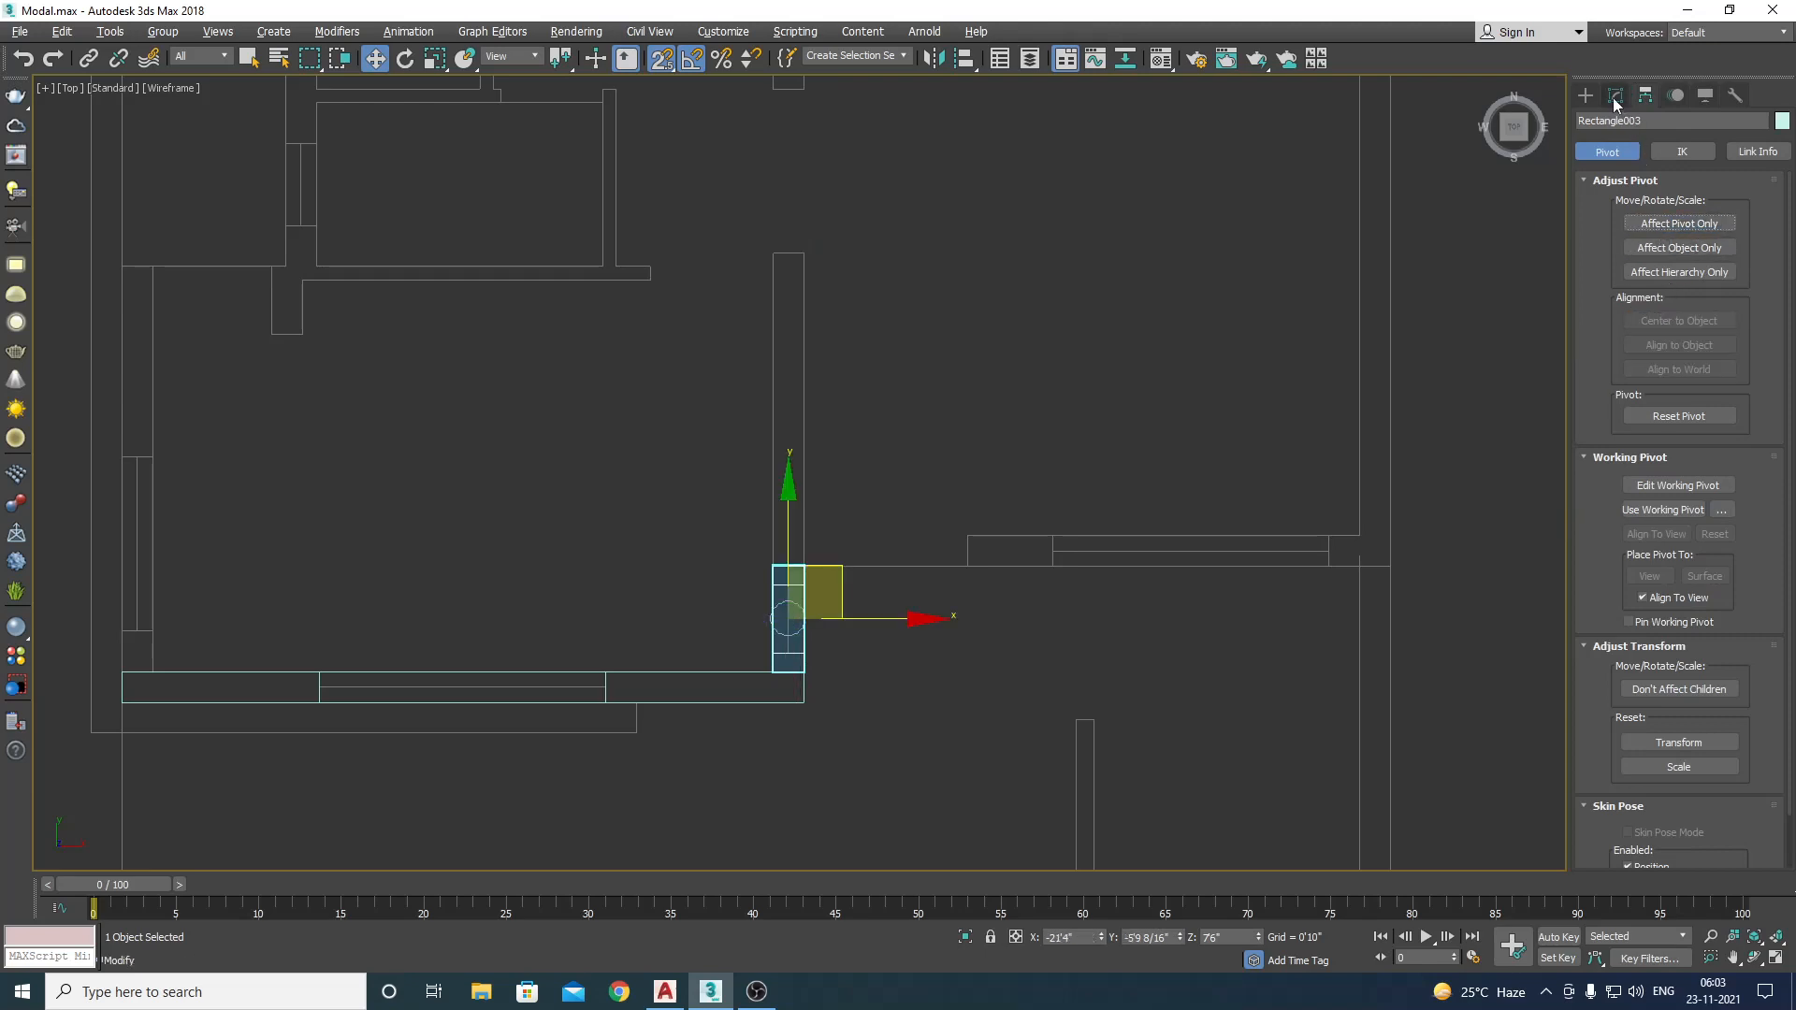
Step: Open the spline creation tools, choose the Line tool and clear the wall selection
click(1584, 95)
click(1610, 123)
click(1642, 224)
scroll(1043, 356, down, 2)
click(915, 441)
Step: Examine the section beside the side wall in the plan and front elevation, comparing its door, window and wall lines
scroll(1016, 442, up, 1)
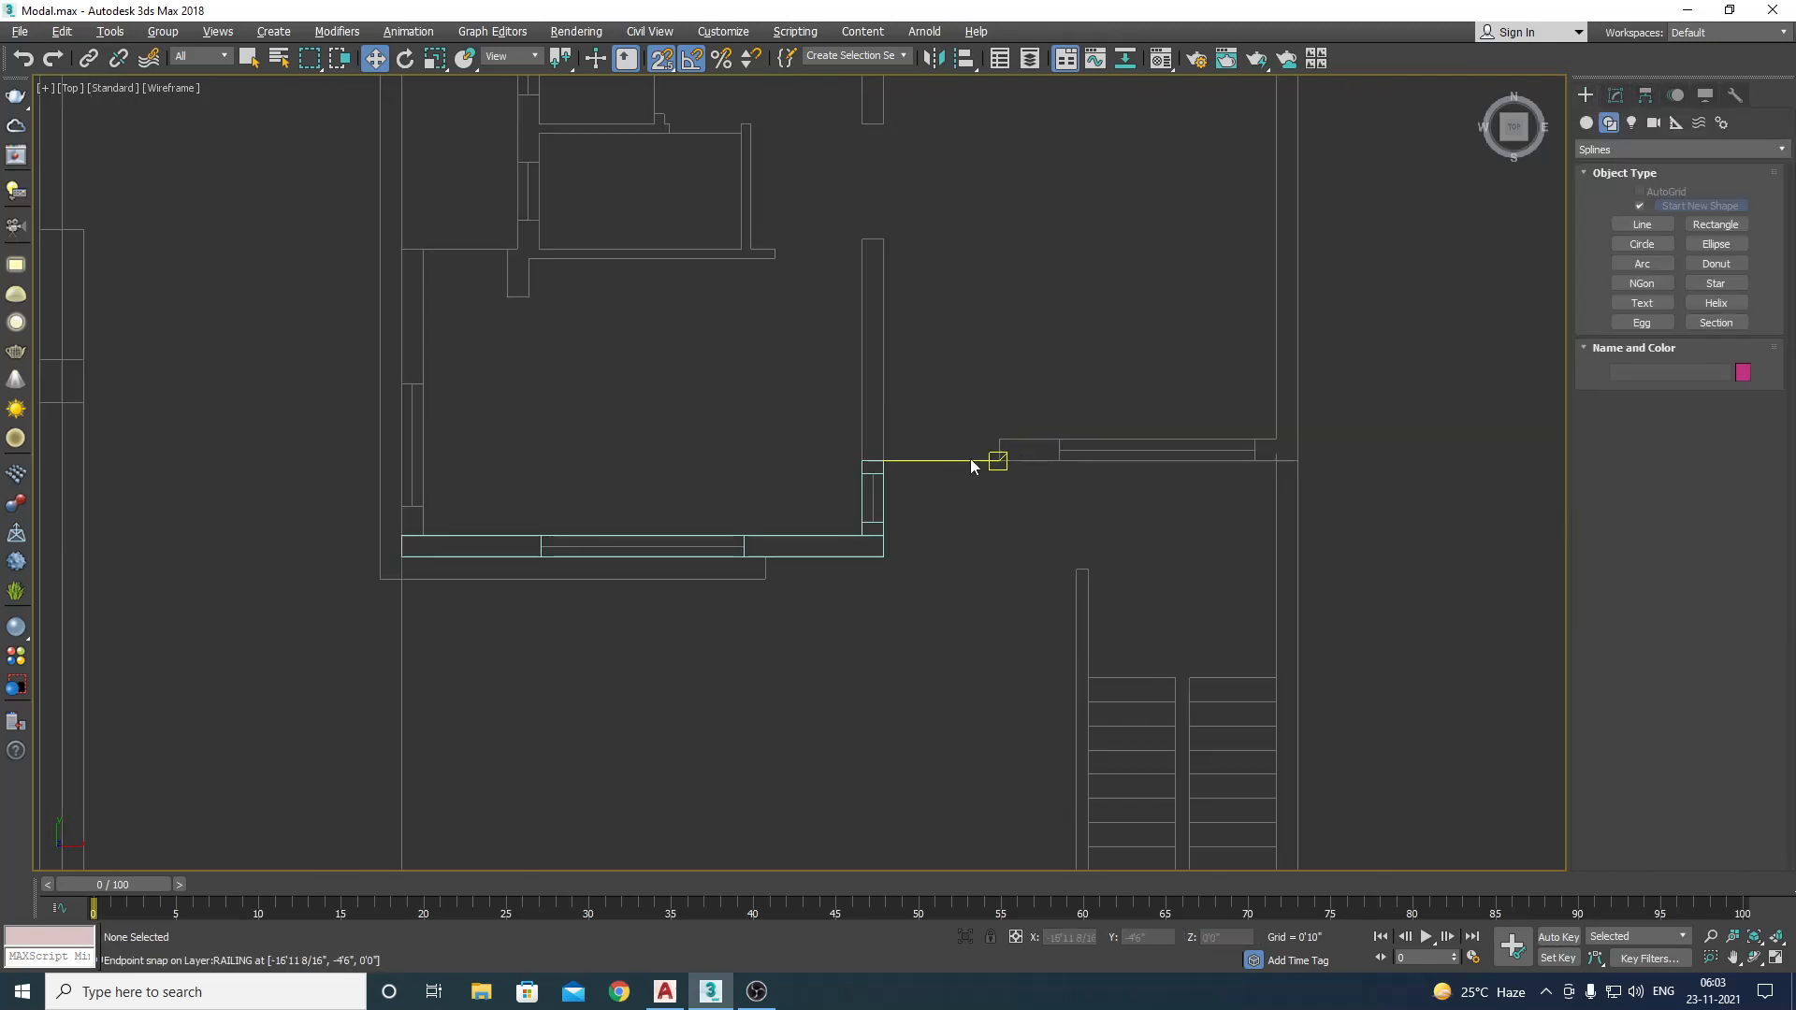
scroll(971, 465, up, 2)
scroll(980, 480, down, 2)
scroll(980, 480, up, 2)
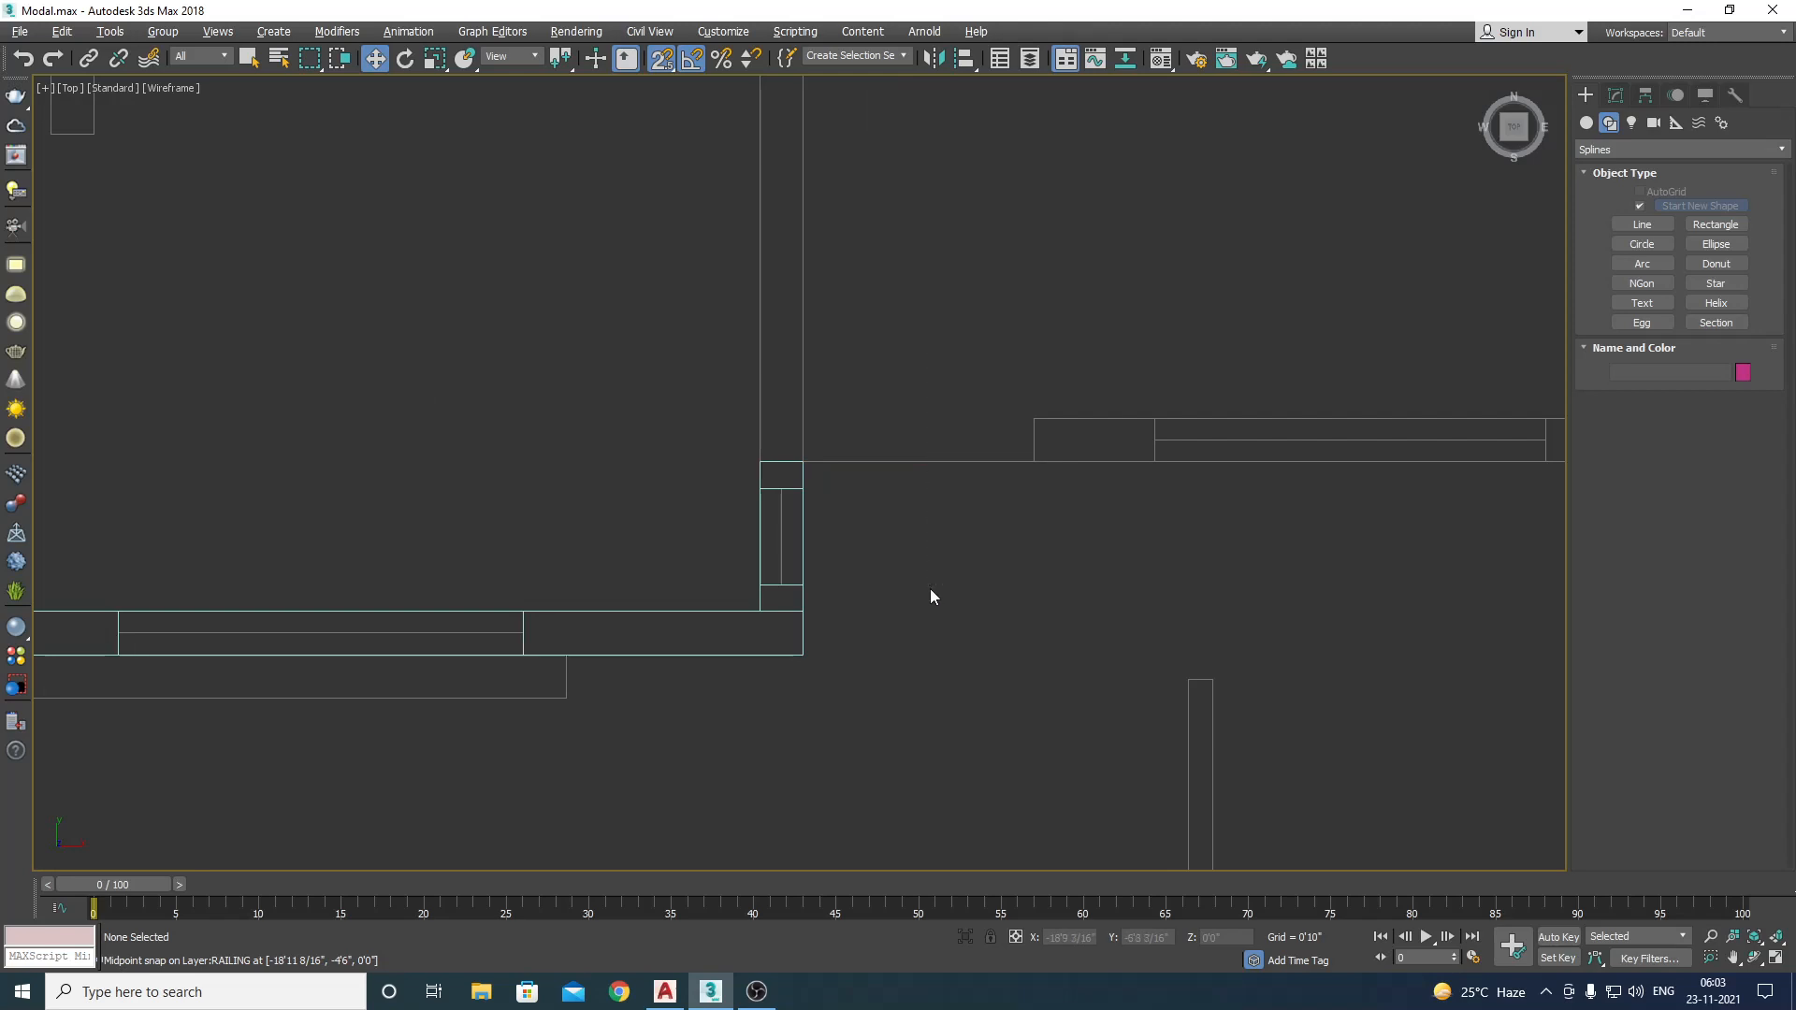
scroll(930, 596, down, 4)
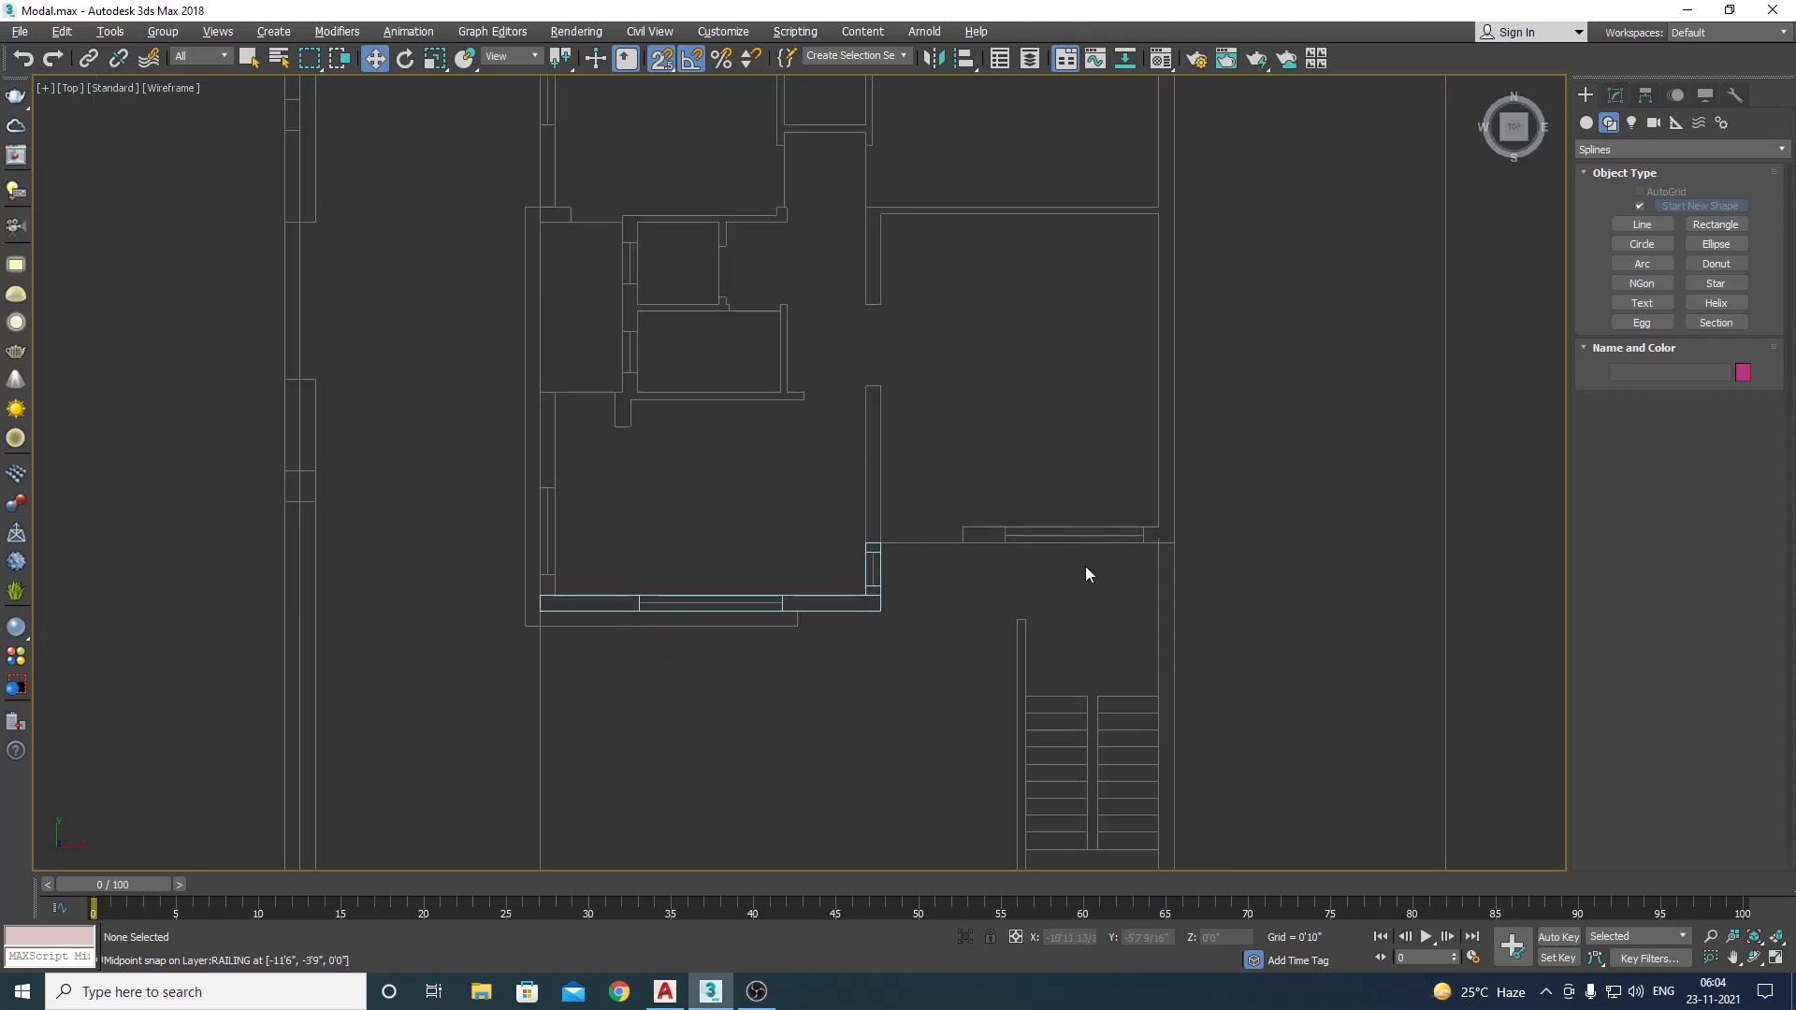
scroll(1085, 573, up, 2)
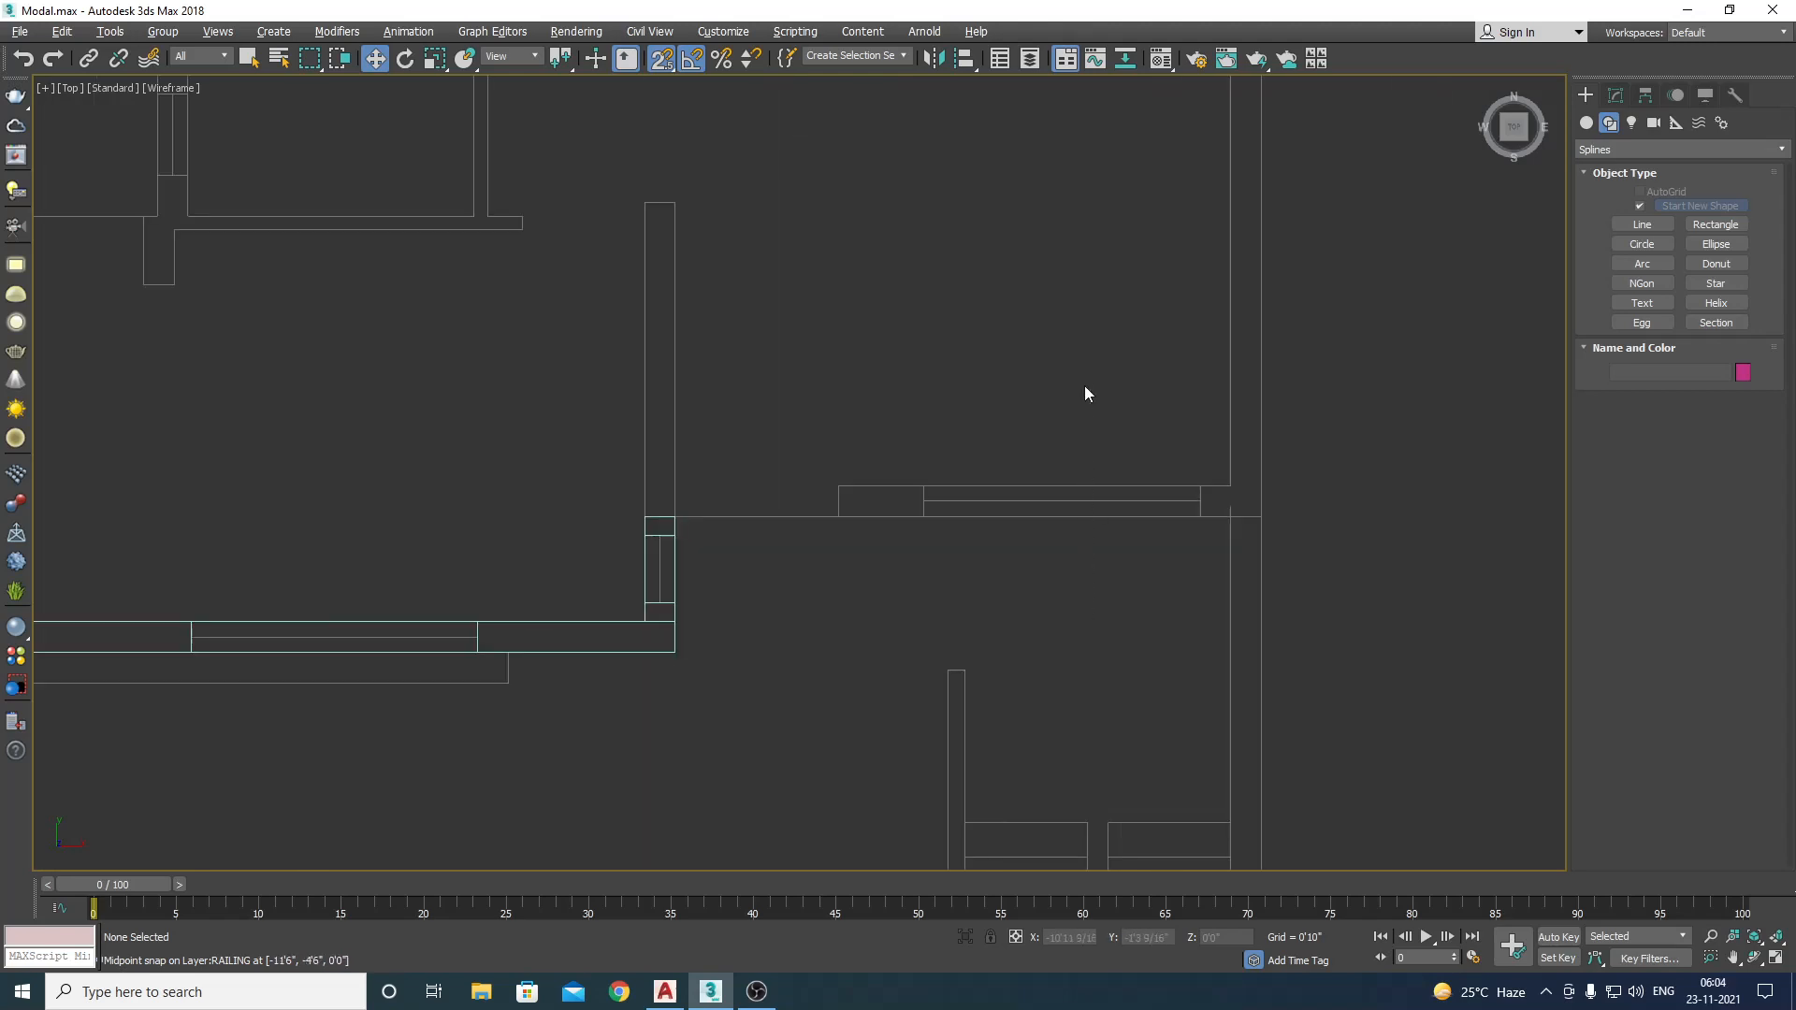
key(f)
scroll(1029, 439, down, 2)
scroll(1110, 480, up, 1)
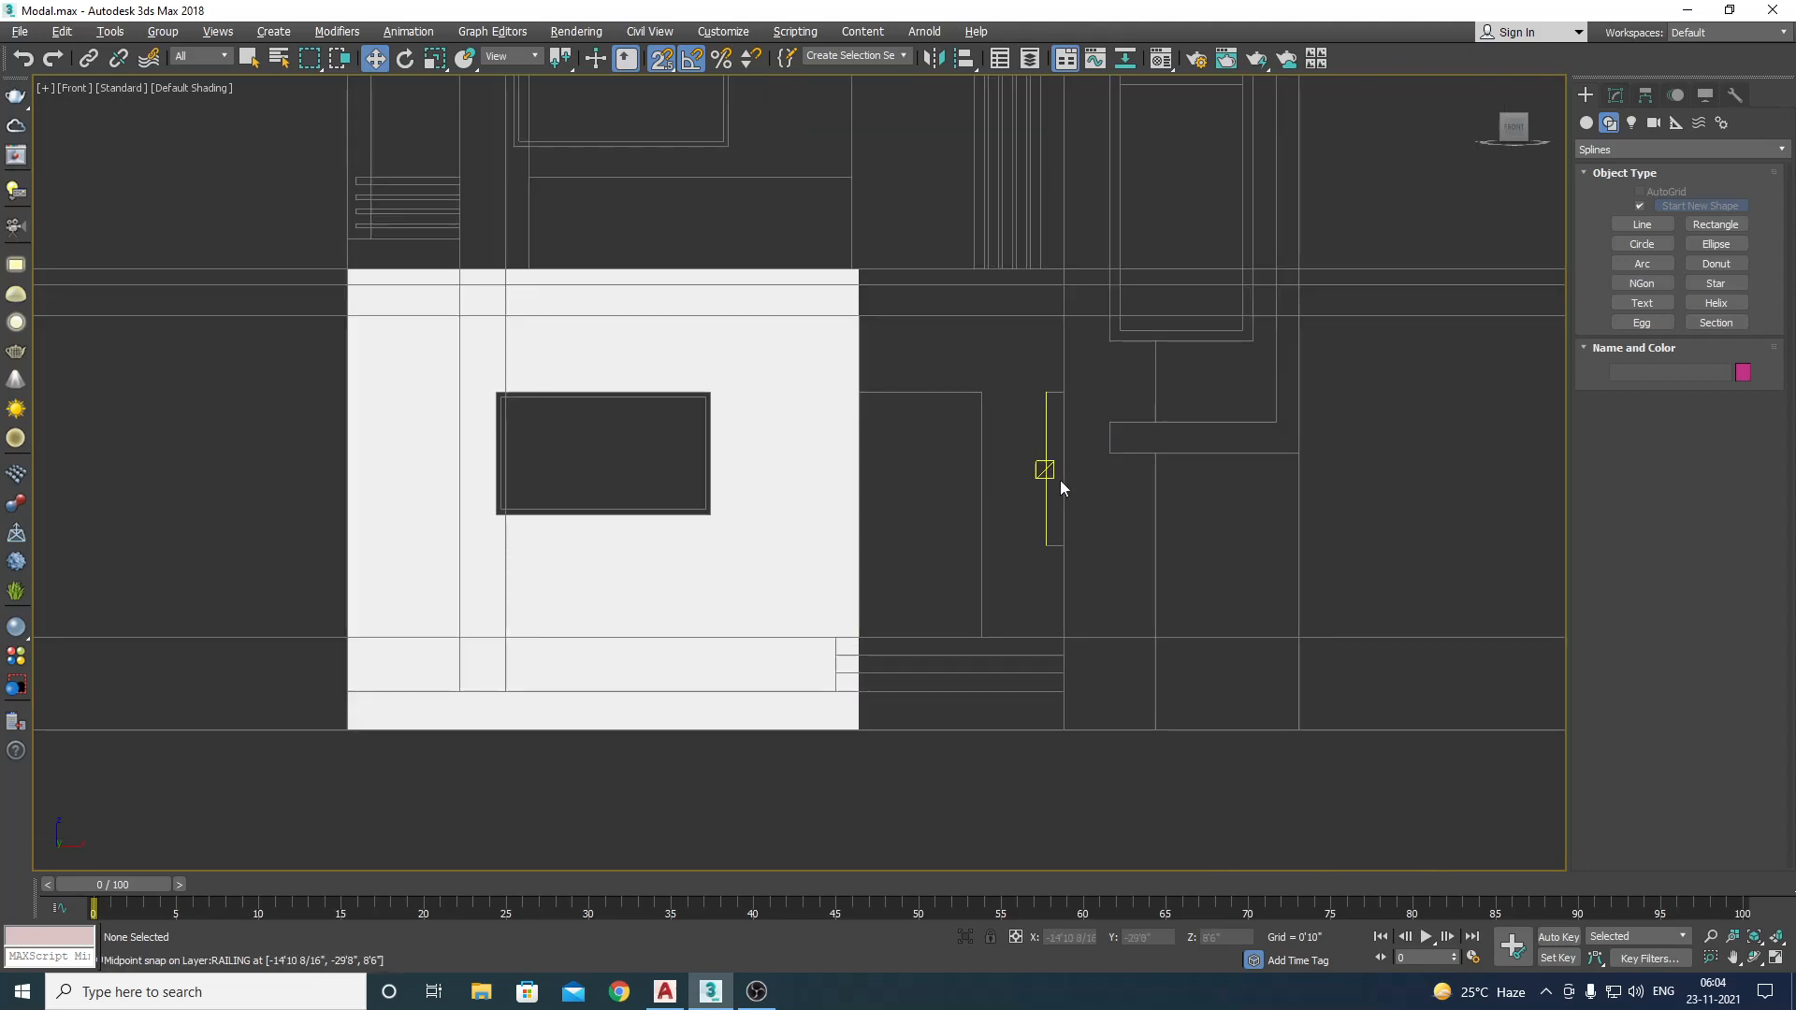
key(F3)
scroll(1003, 484, up, 2)
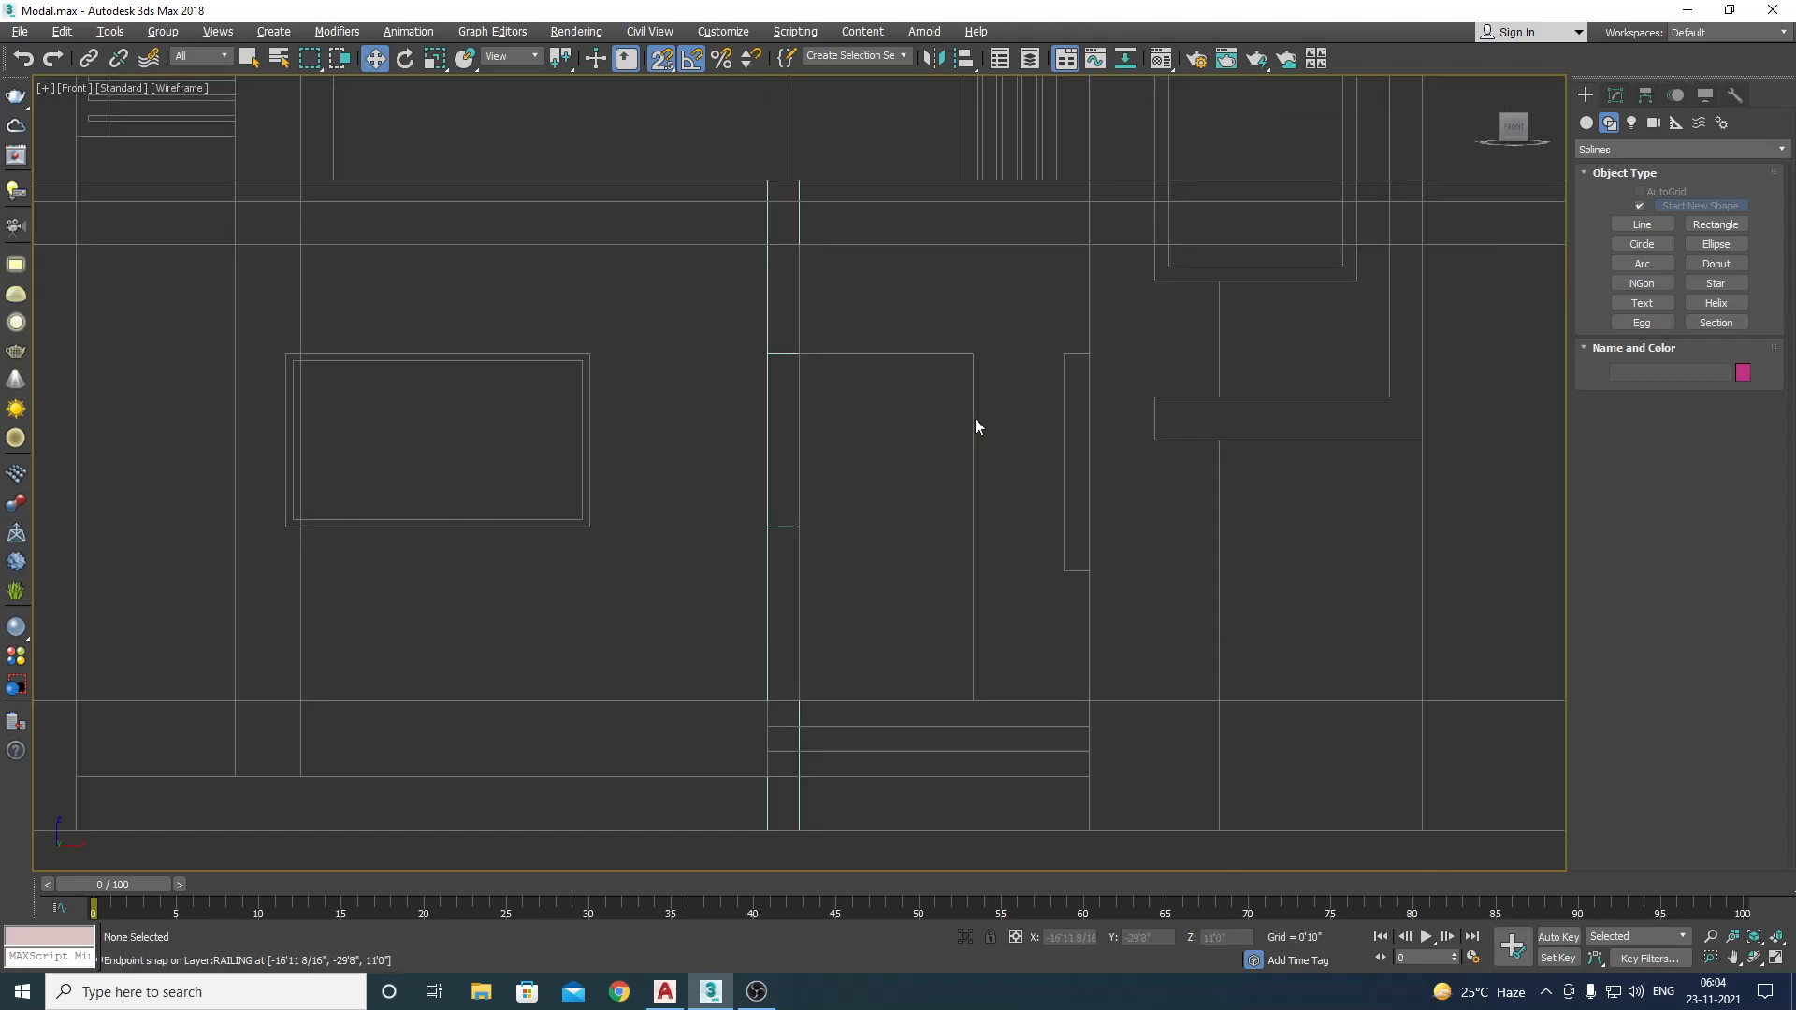
middle_drag(941, 505, 836, 528)
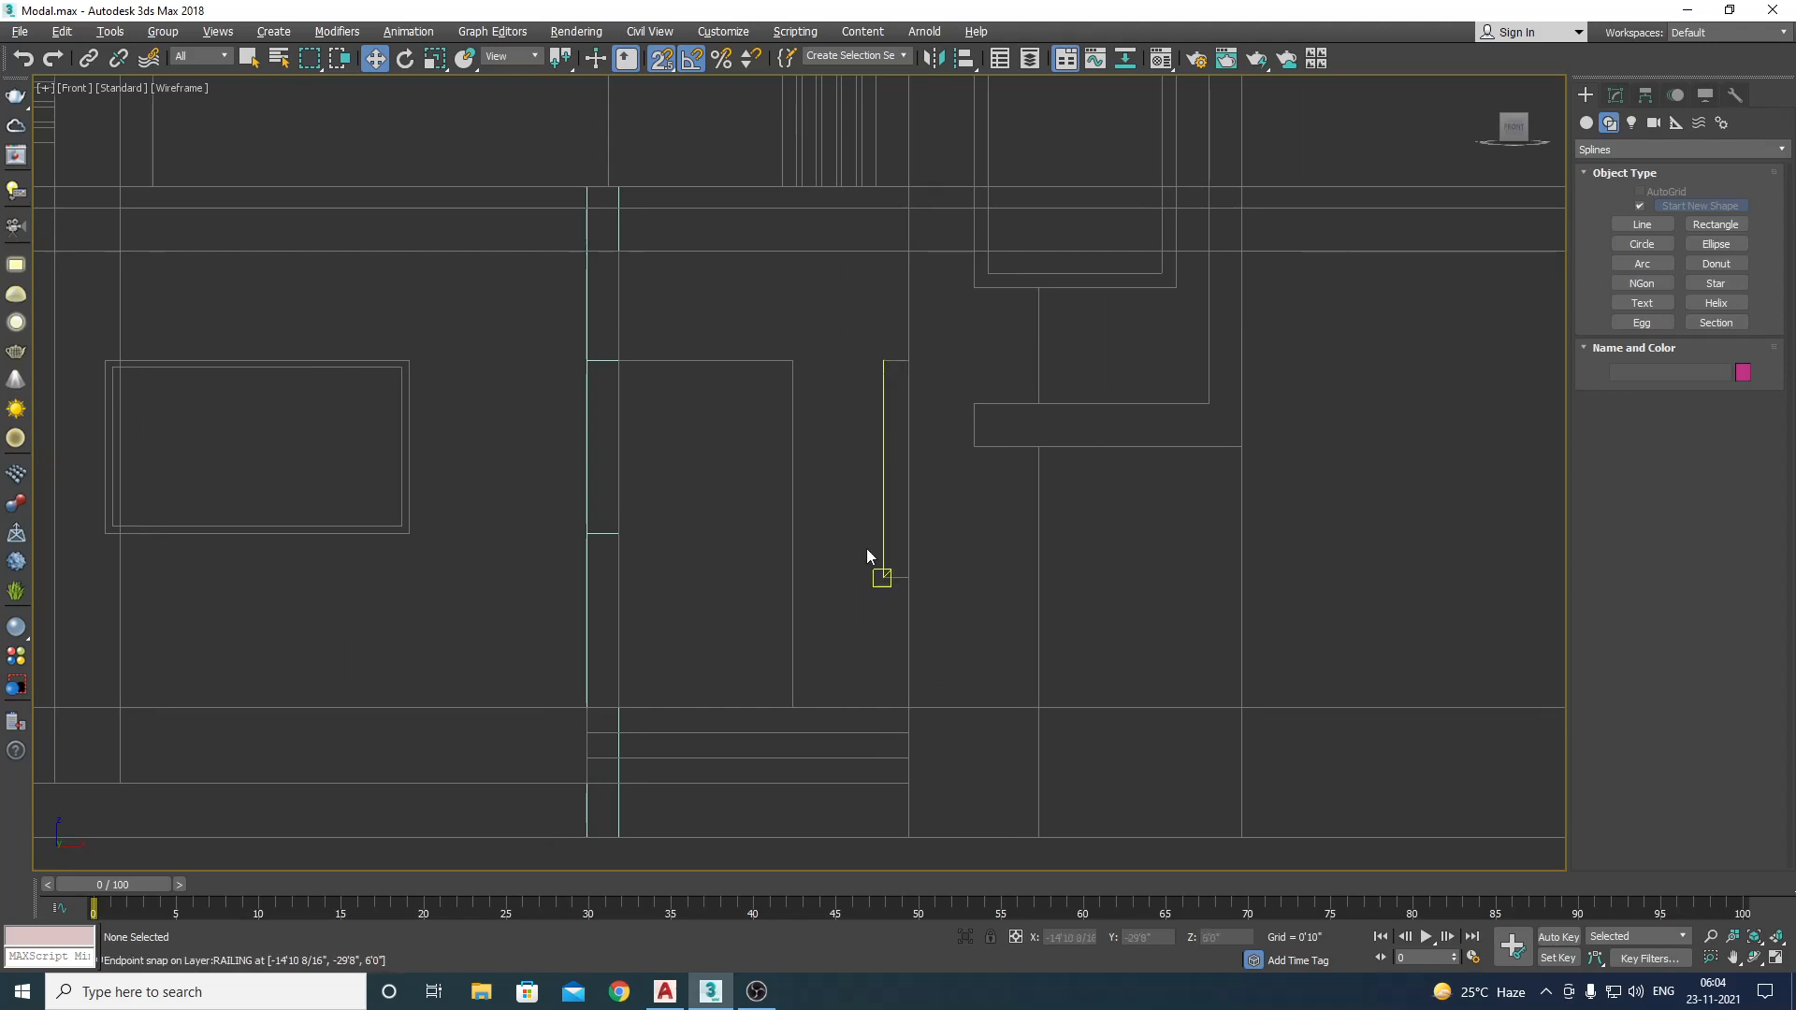
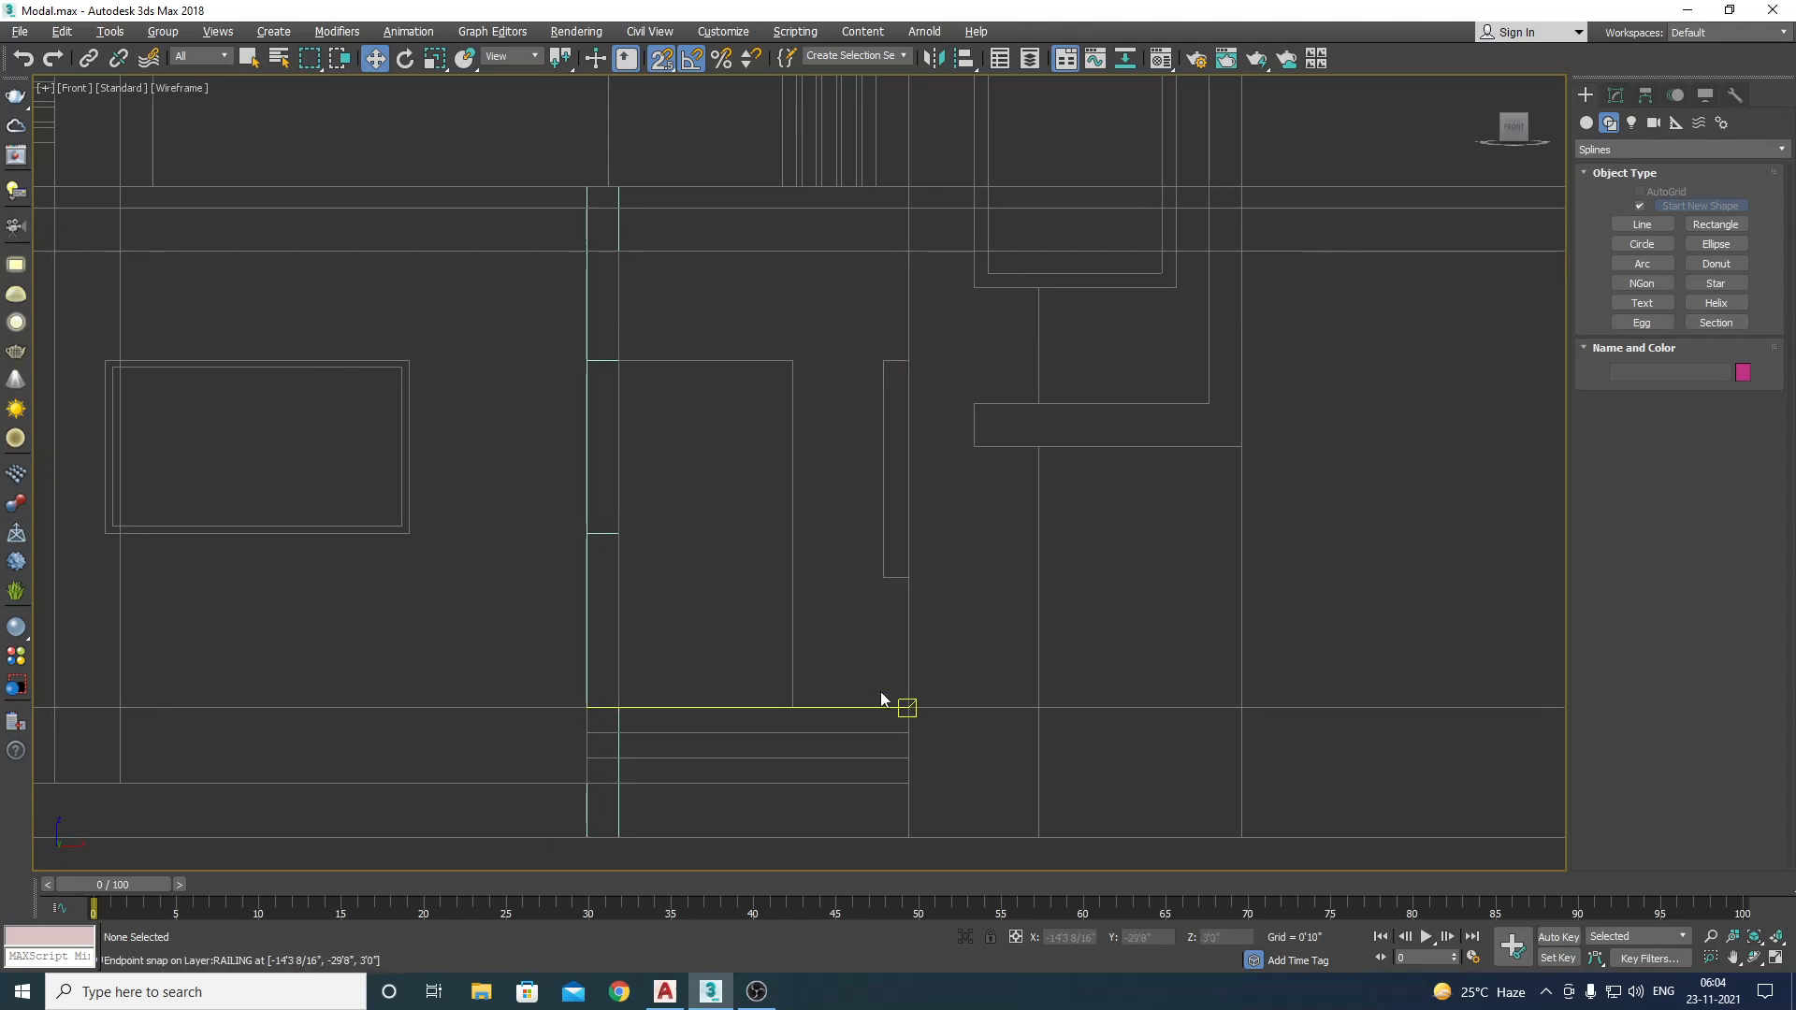
key(t)
scroll(805, 562, down, 3)
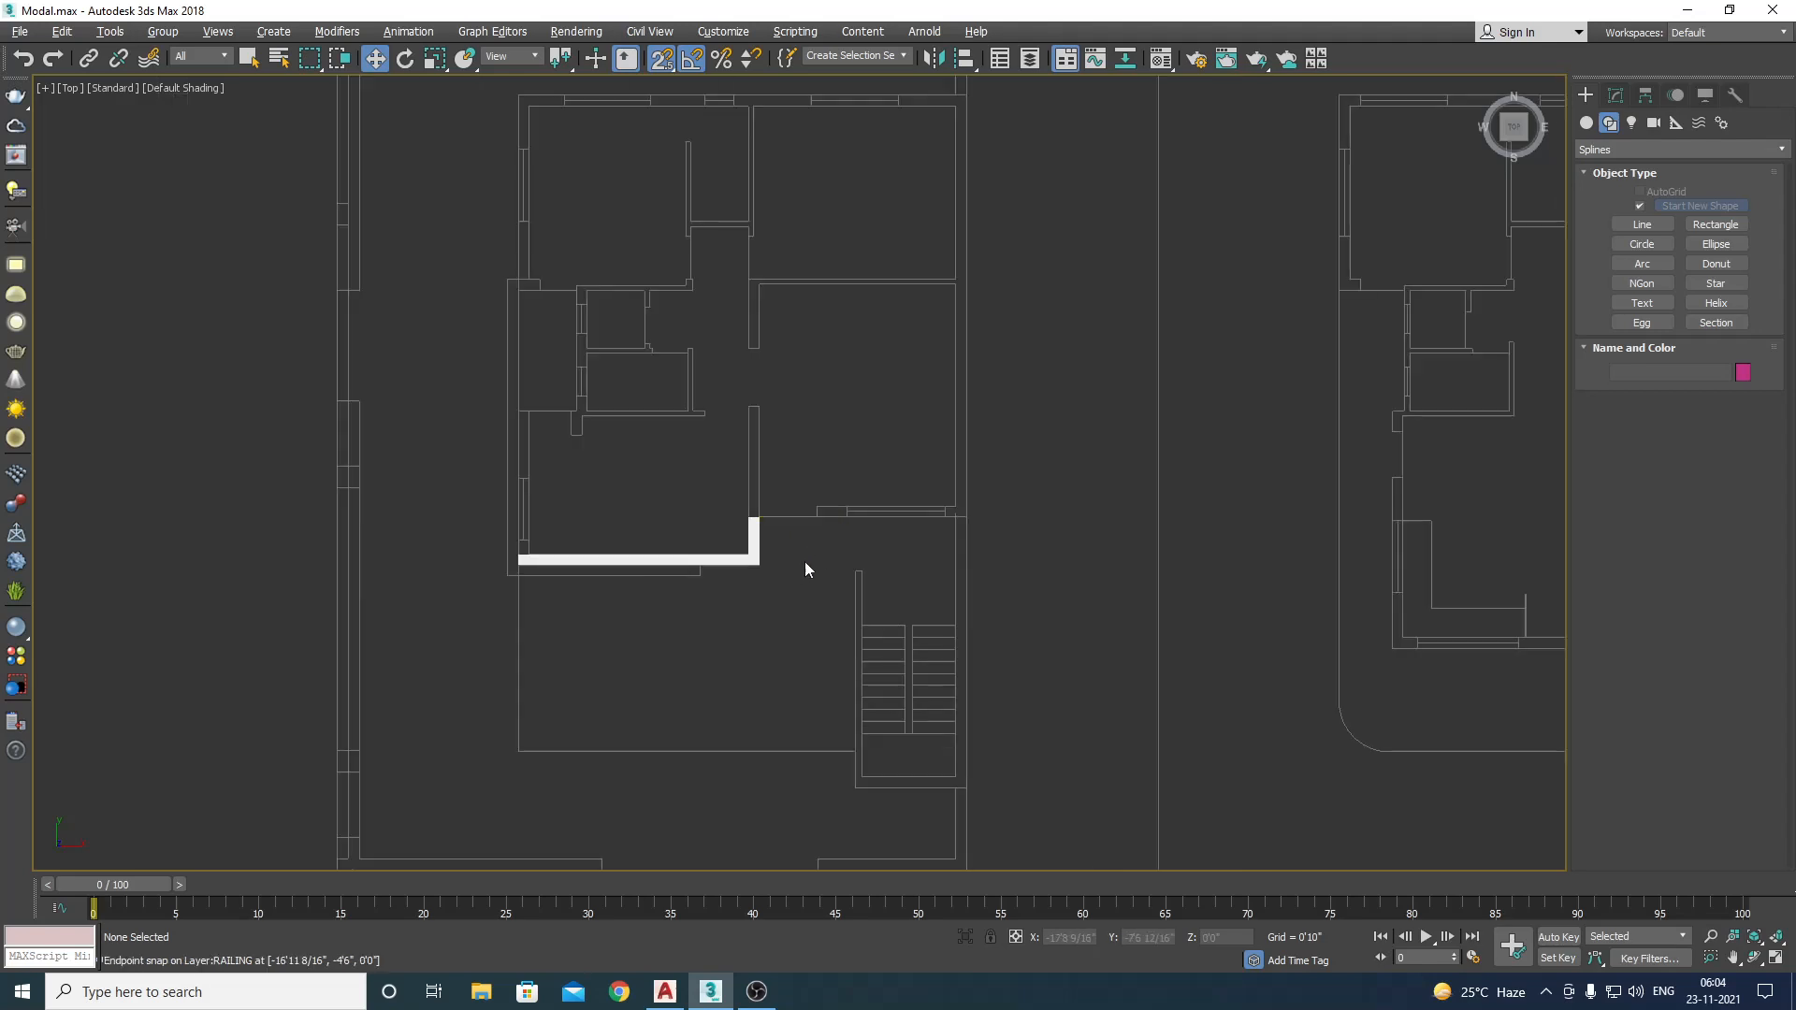
scroll(801, 524, up, 3)
scroll(795, 580, down, 5)
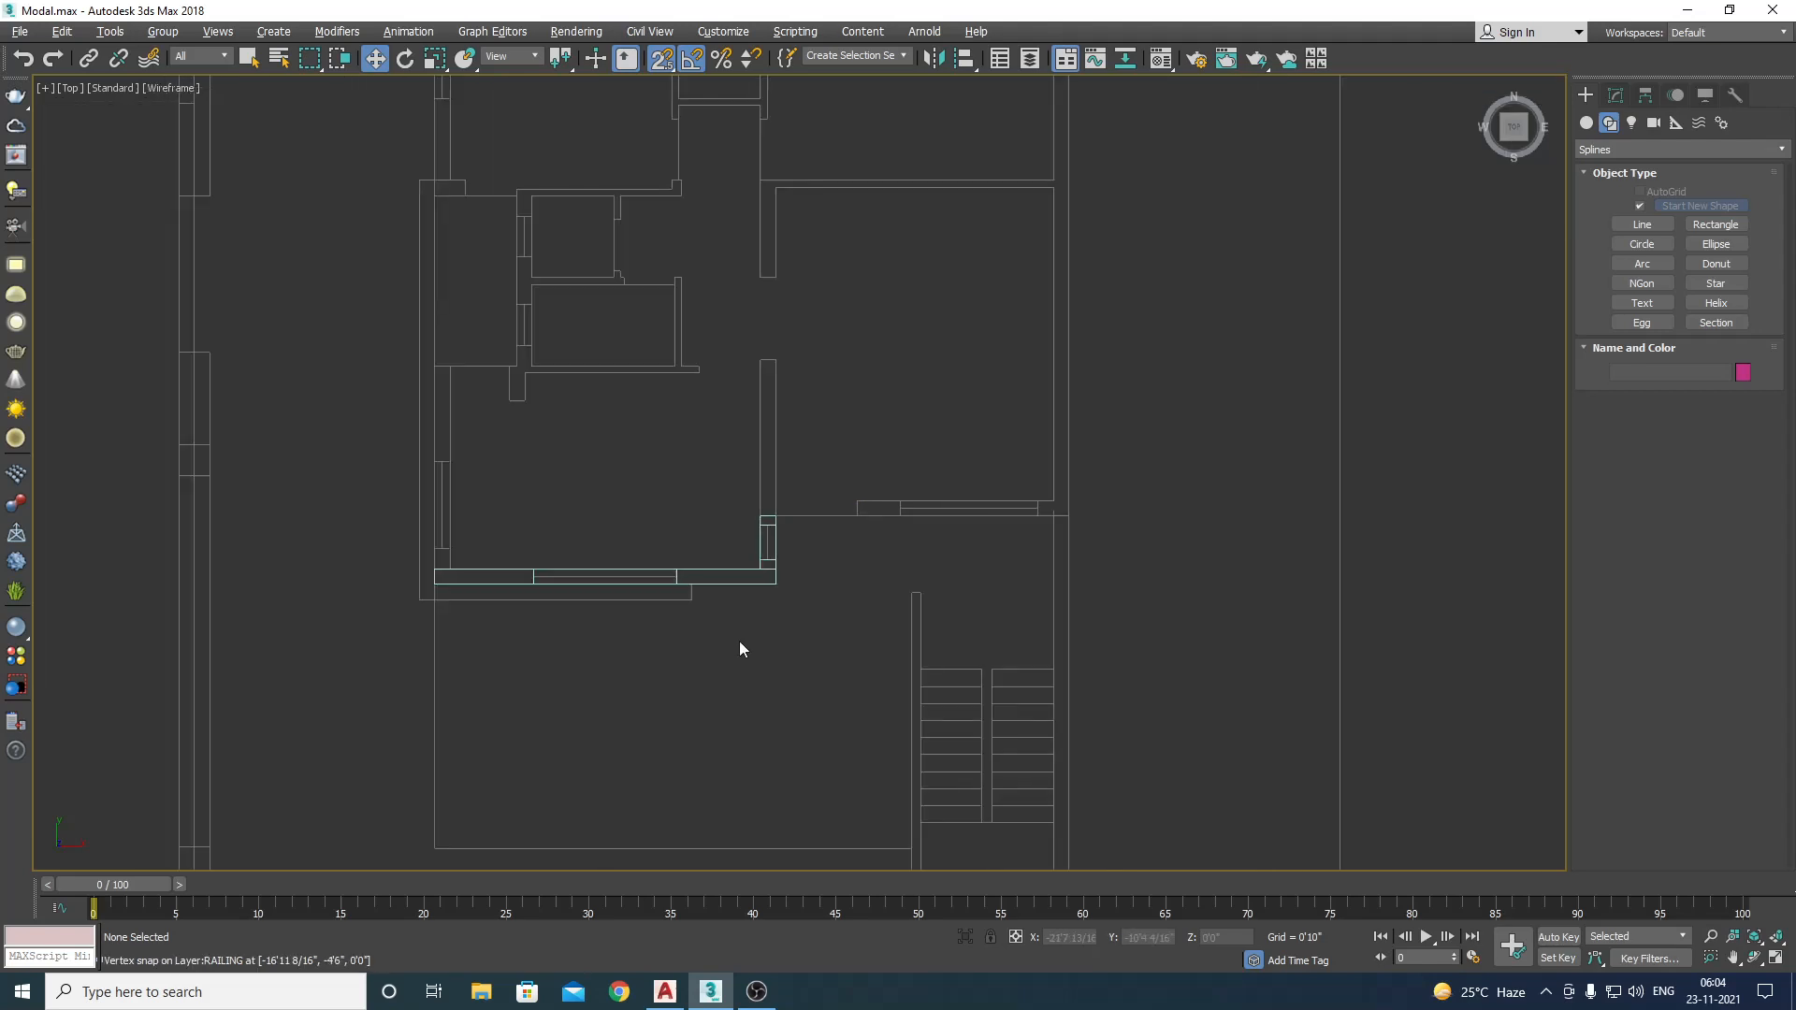
Step: Copy the front wall to the recessed wall line on the plan and align the copy's window opening with the near window edge
click(599, 575)
scroll(580, 530, up, 4)
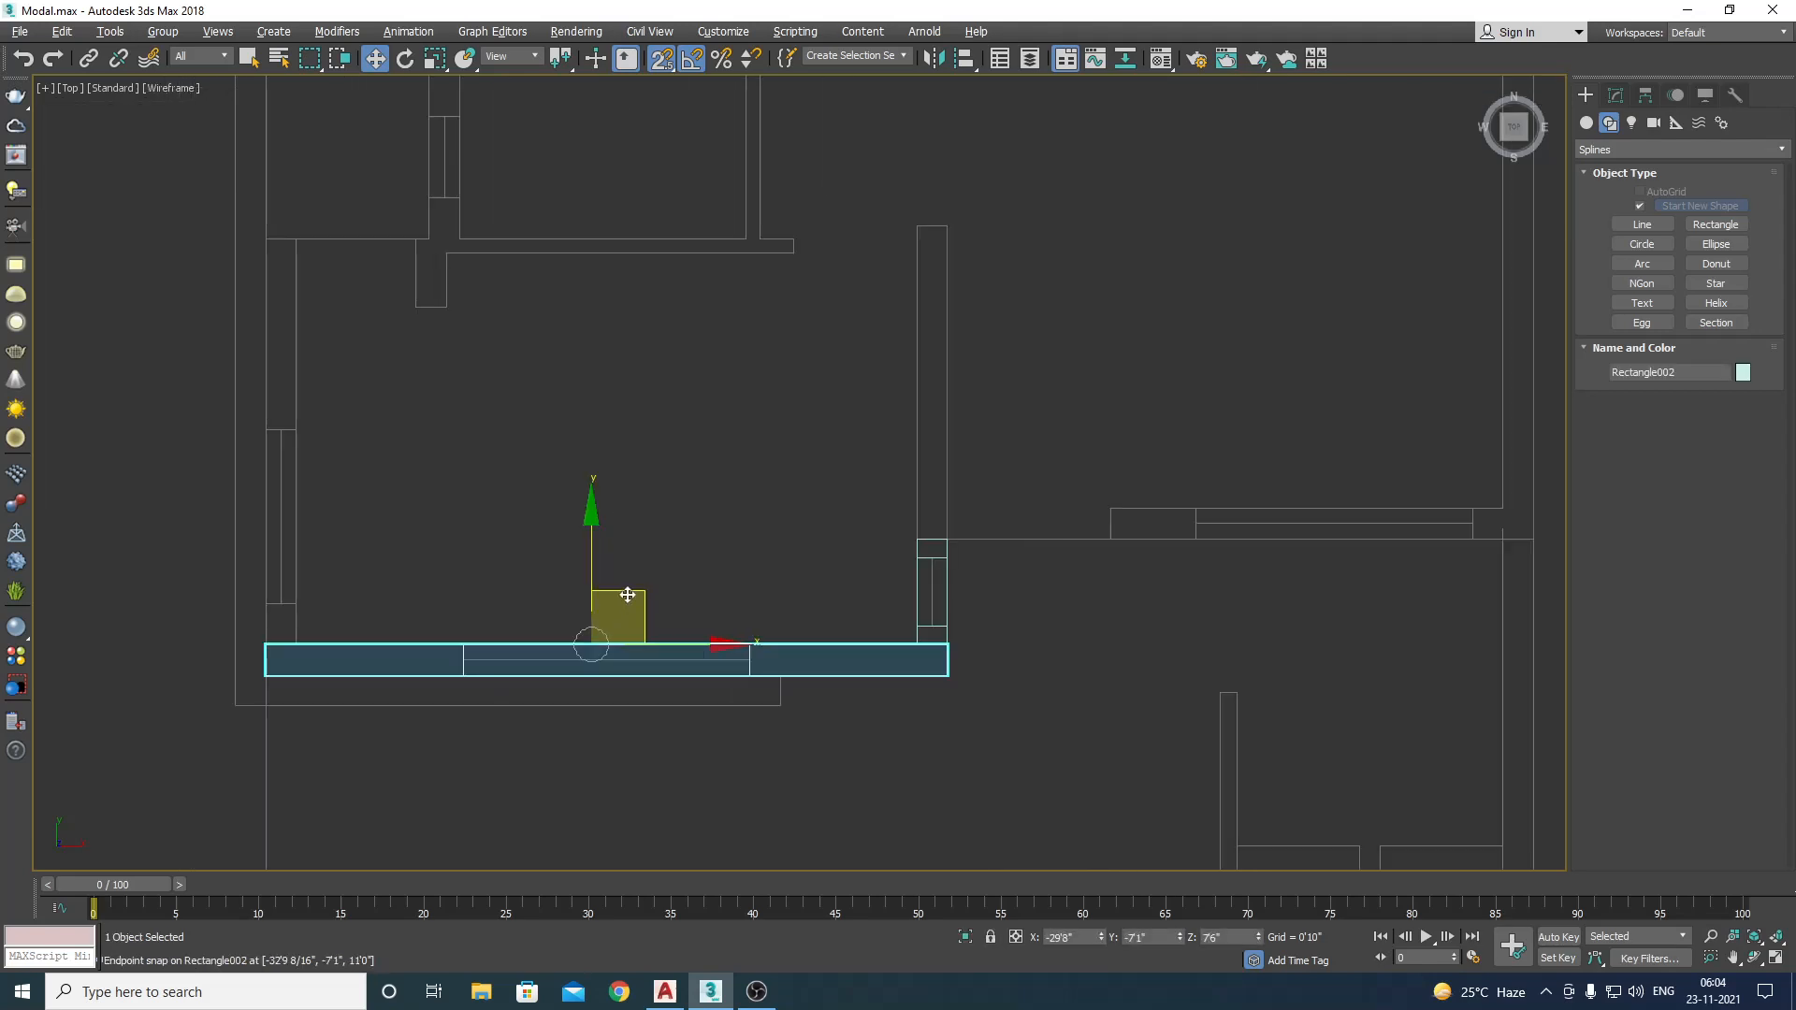
shift+drag(630, 599, 1110, 540)
click(901, 575)
middle_drag(1160, 619, 918, 655)
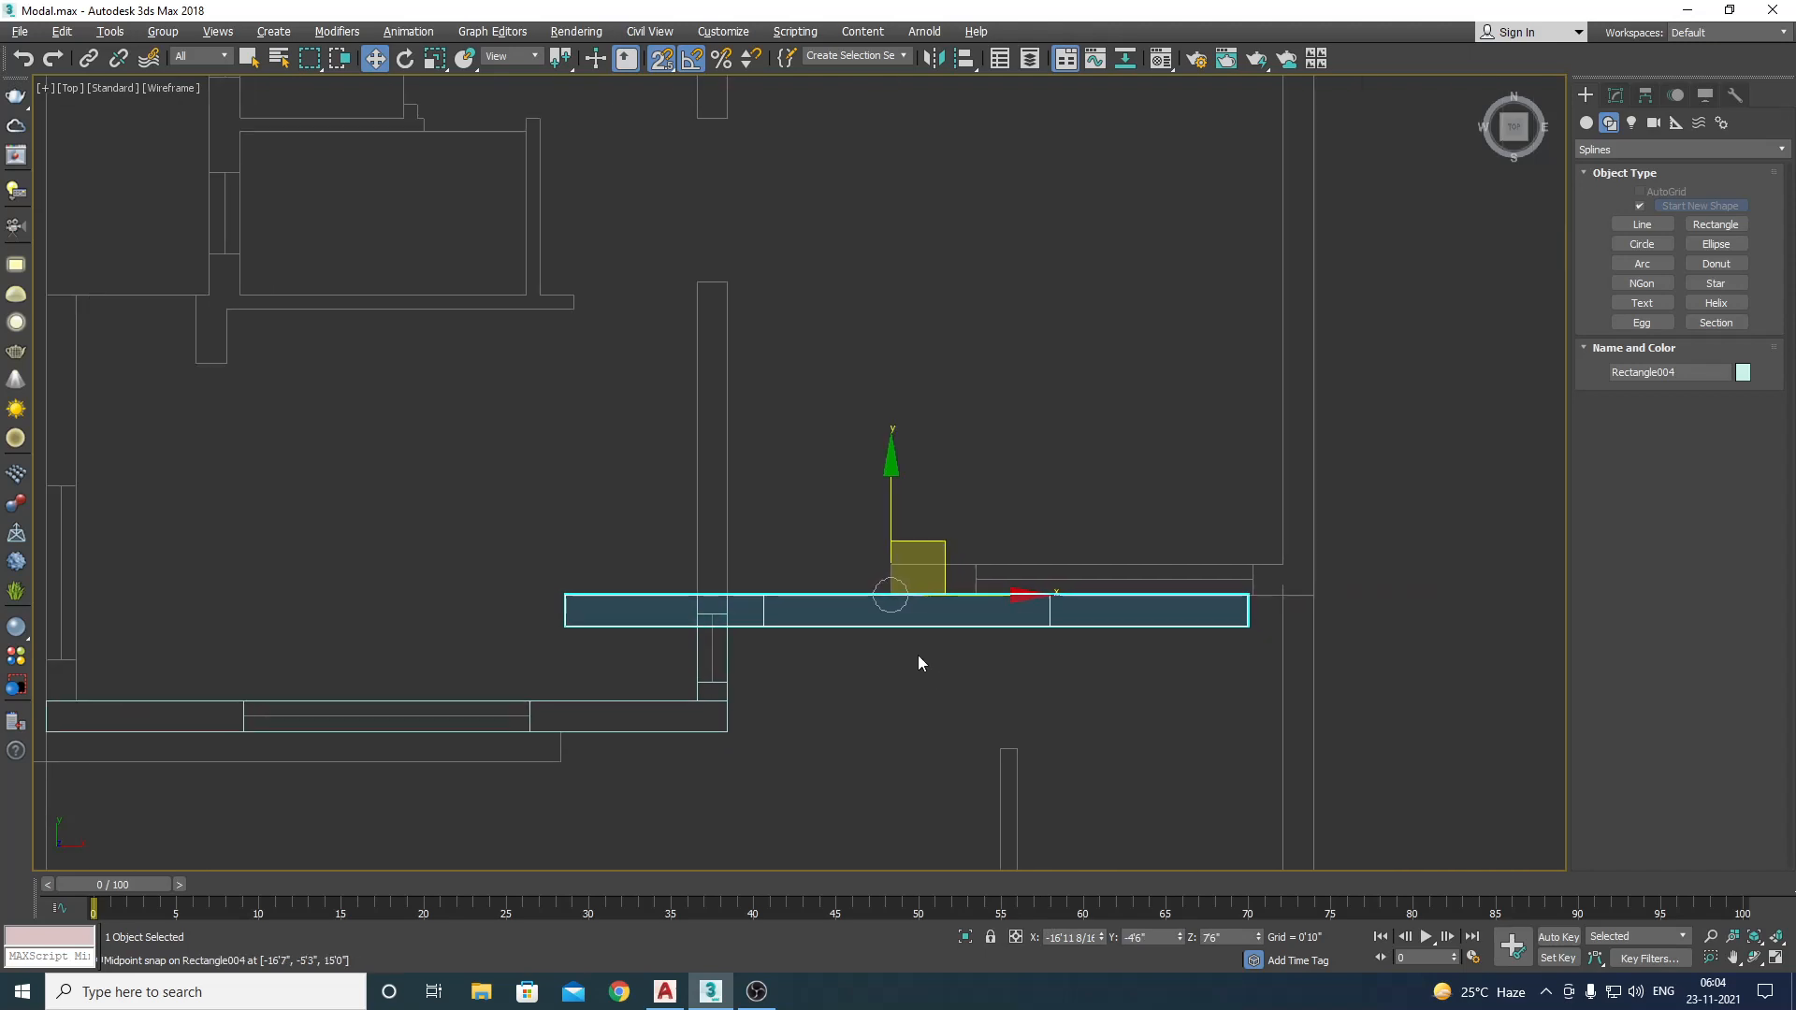
drag(763, 600, 945, 565)
scroll(1074, 566, up, 2)
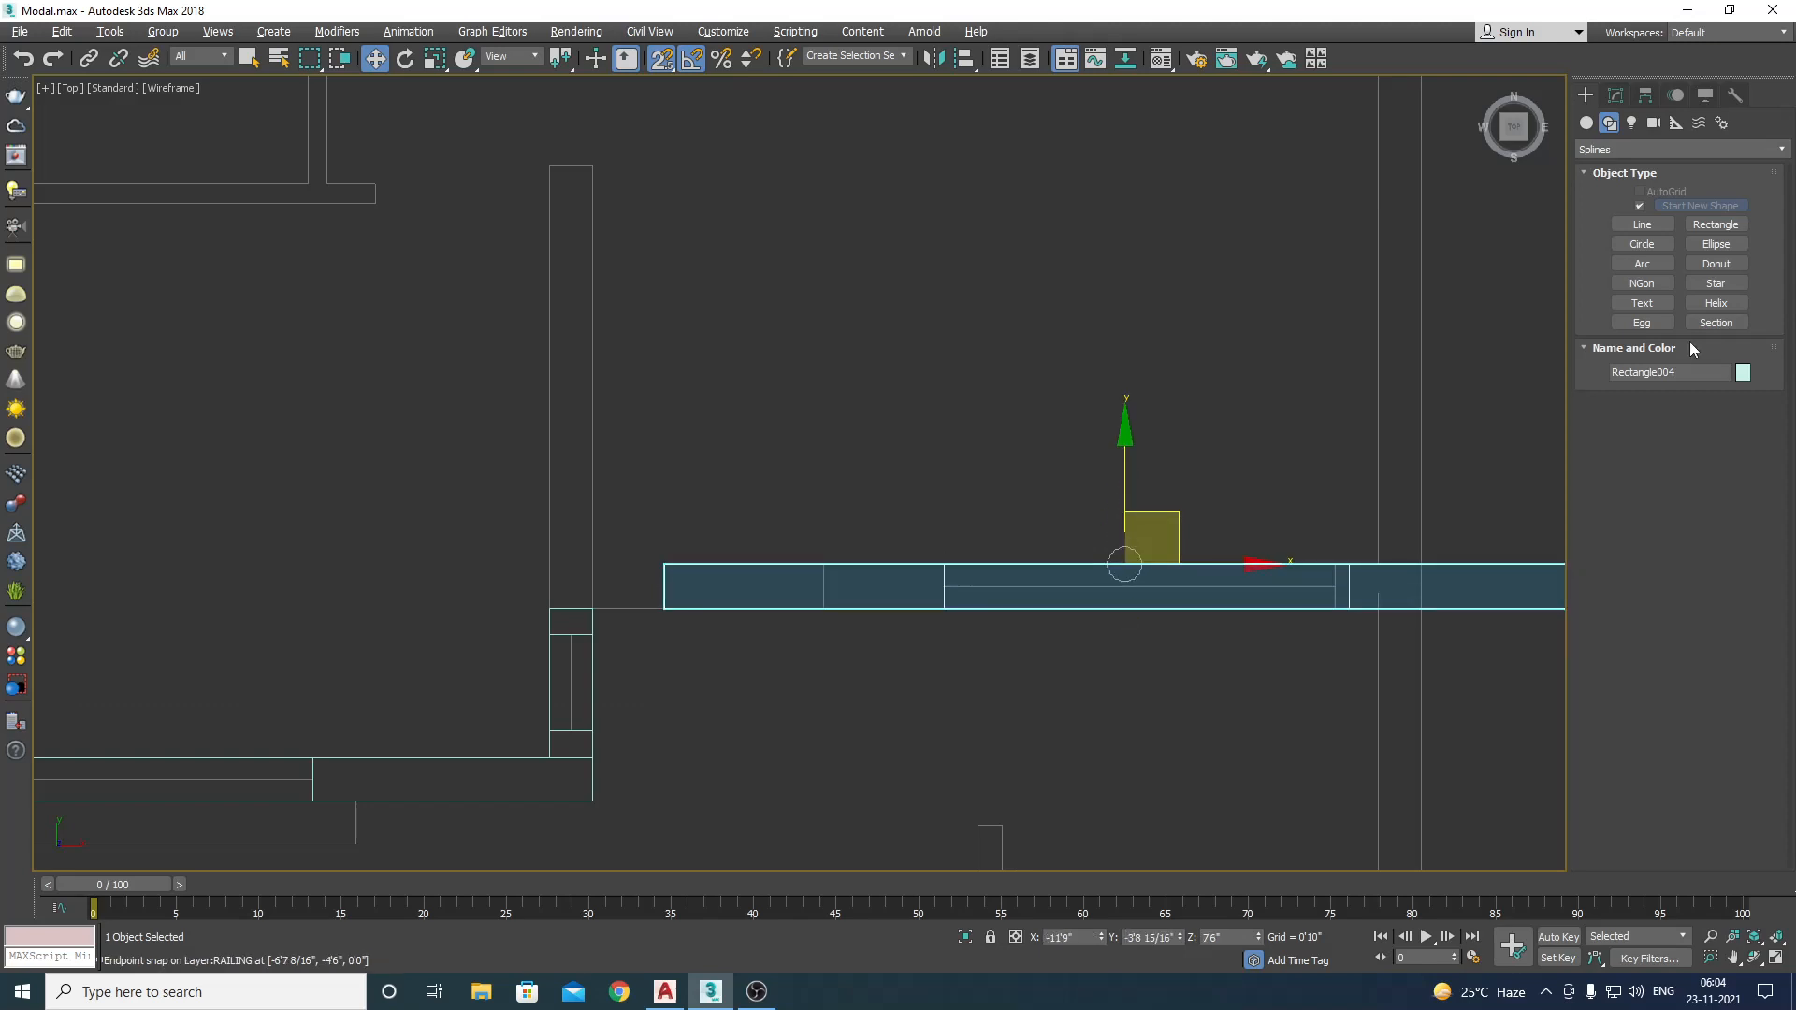
Step: Snap the copied wall's far window-edge vertices to the plan's window line and its far end vertices to the outer wall line
click(1615, 97)
click(1587, 190)
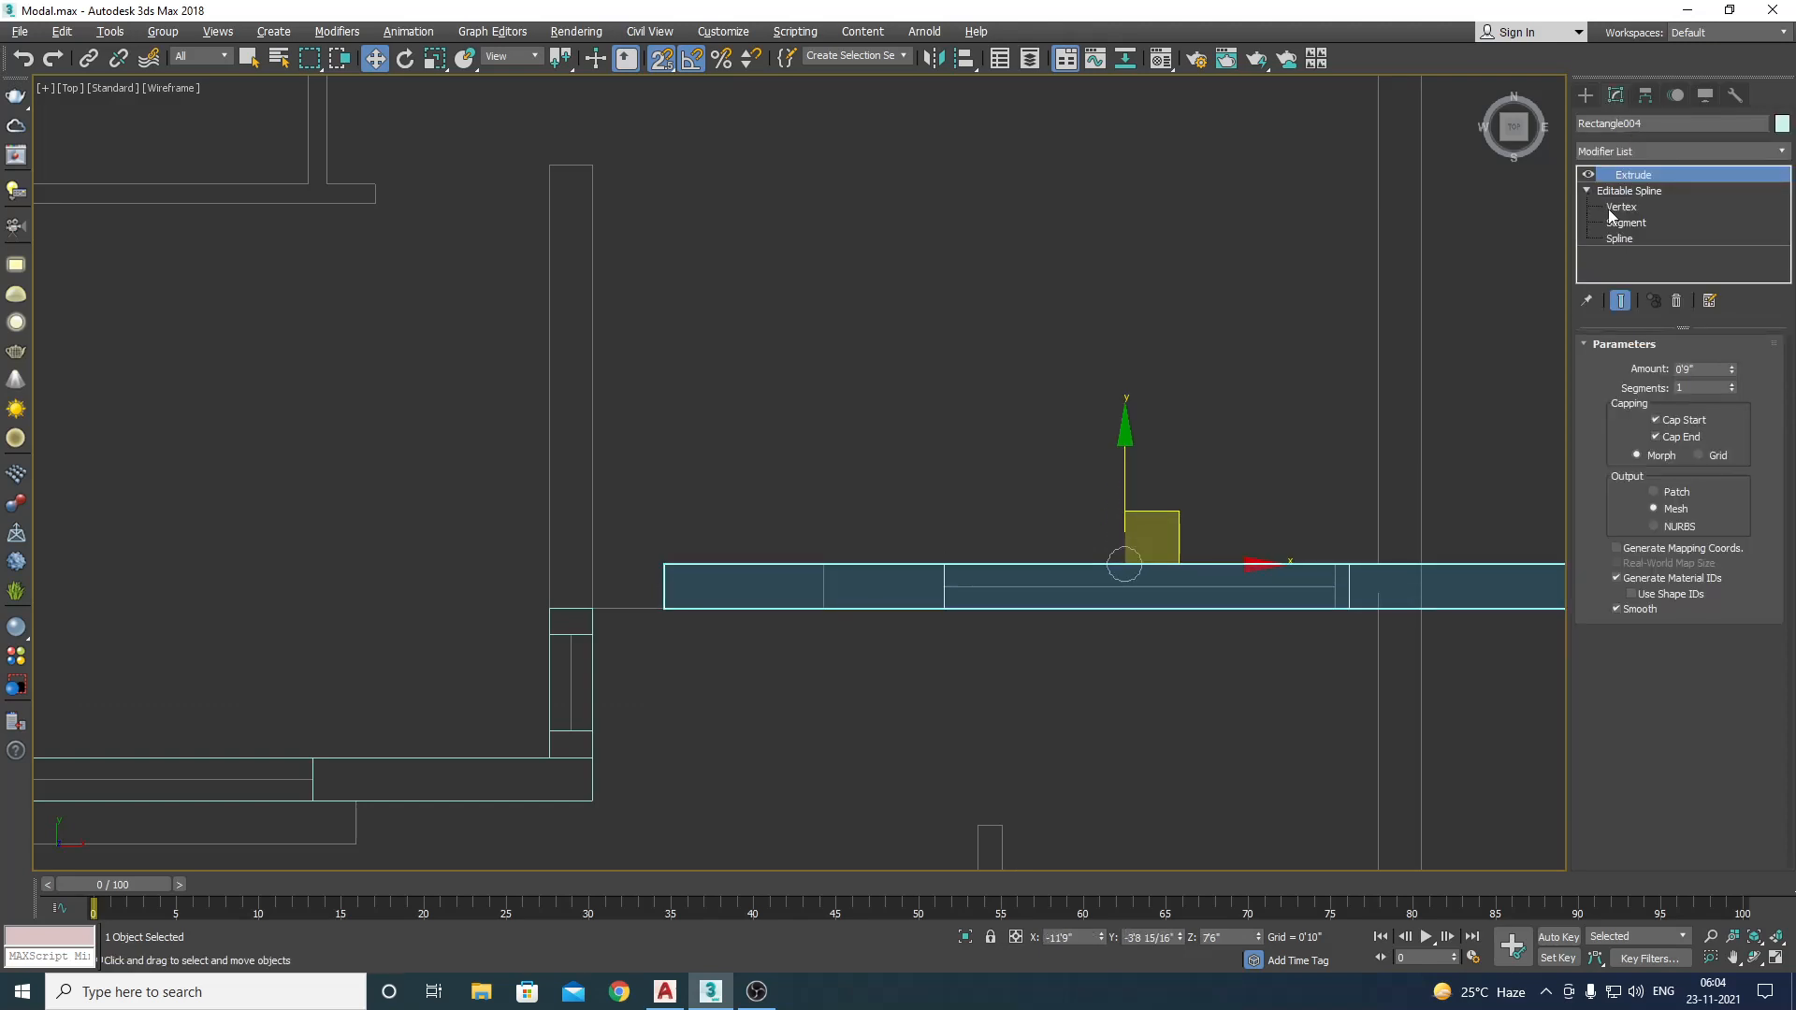
click(1621, 206)
scroll(1327, 586, up, 2)
drag(1328, 454, 1348, 630)
scroll(959, 584, down, 3)
scroll(1224, 573, up, 2)
drag(1357, 510, 1111, 609)
scroll(1182, 621, down, 3)
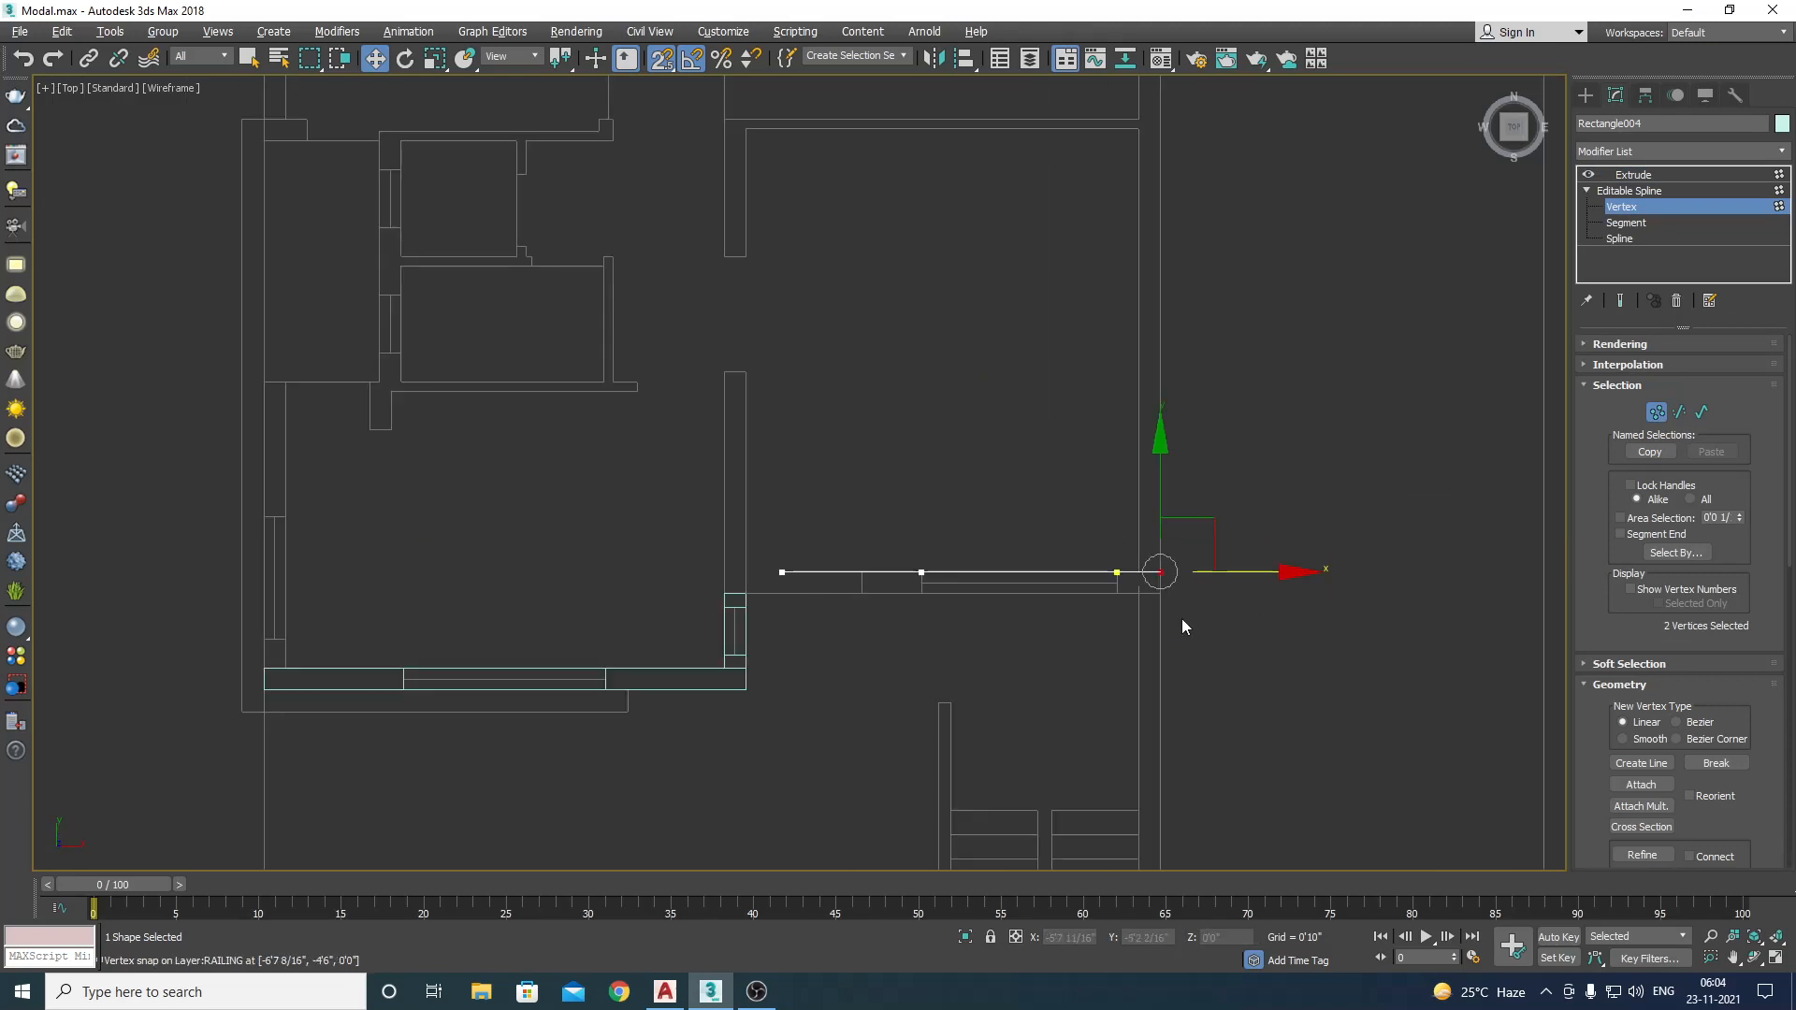
Step: Extend the copied wall's near end vertices to the inner edge of the short side wall
scroll(964, 599, up, 5)
drag(581, 453, 730, 642)
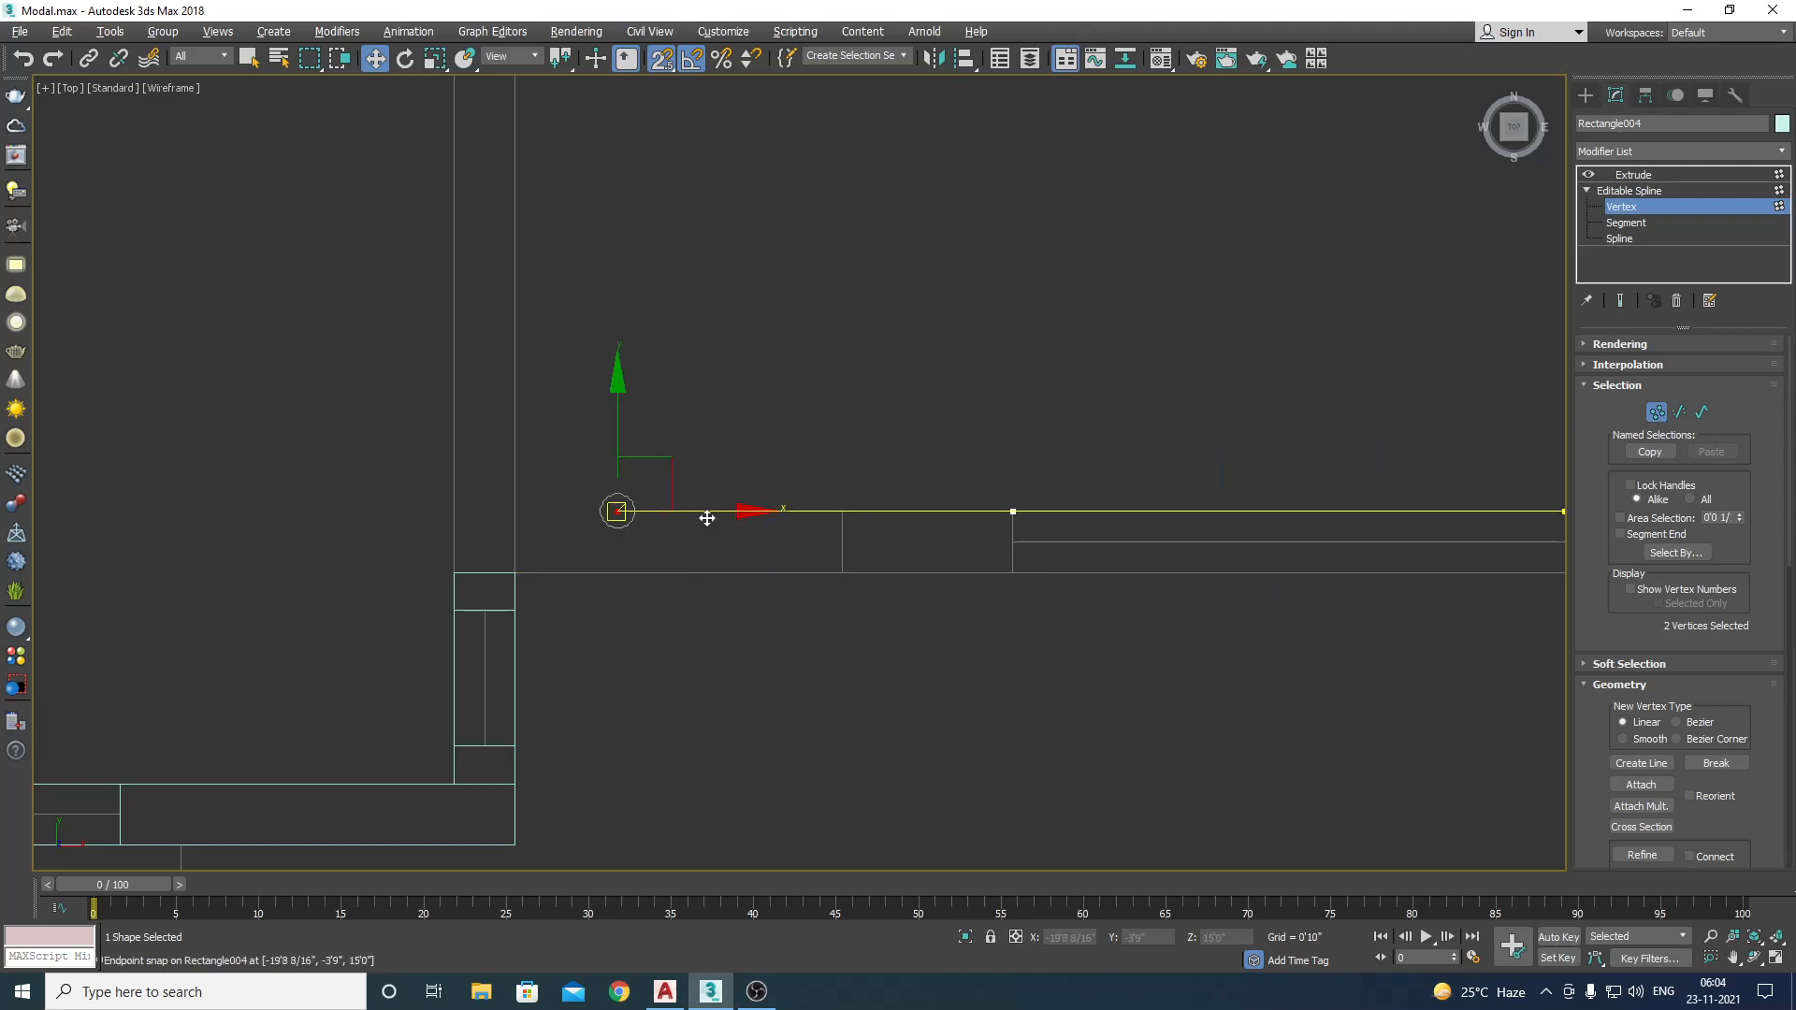
drag(708, 513, 452, 590)
scroll(810, 654, down, 4)
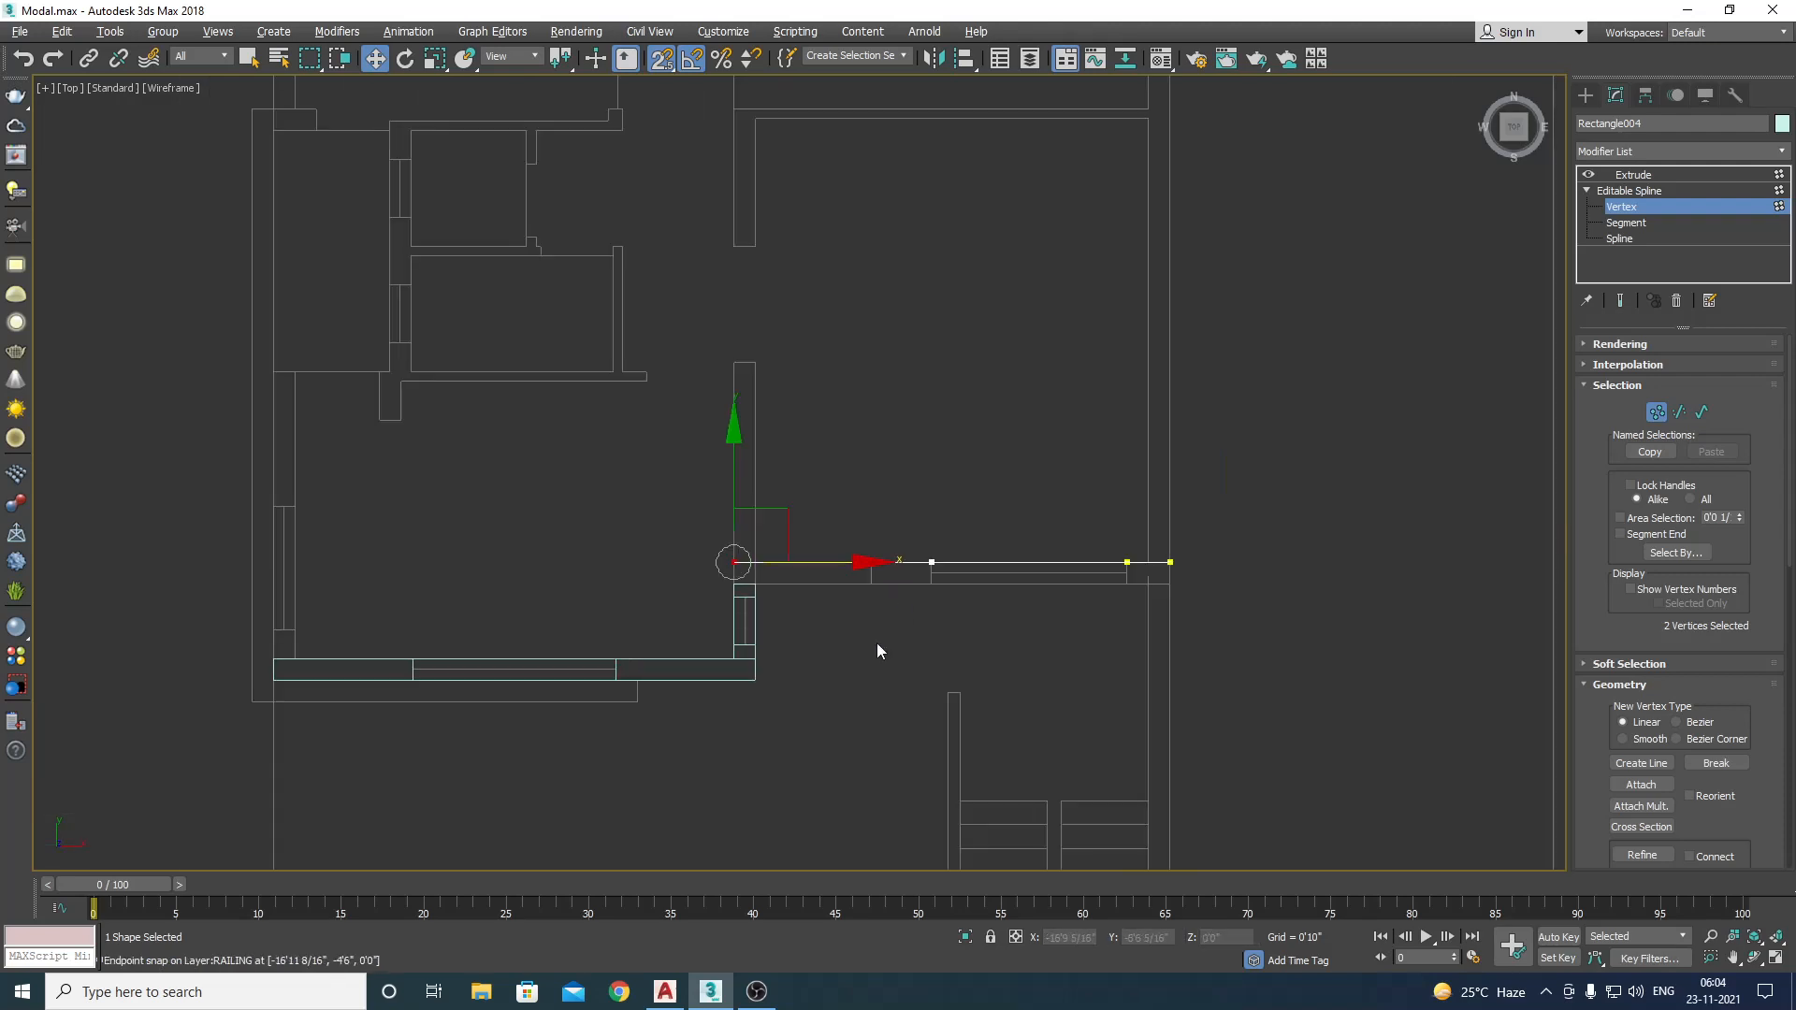
Step: Isolate the copied wall in the front view and duplicate its window spline beside the existing opening for the doorway
key(alt+q)
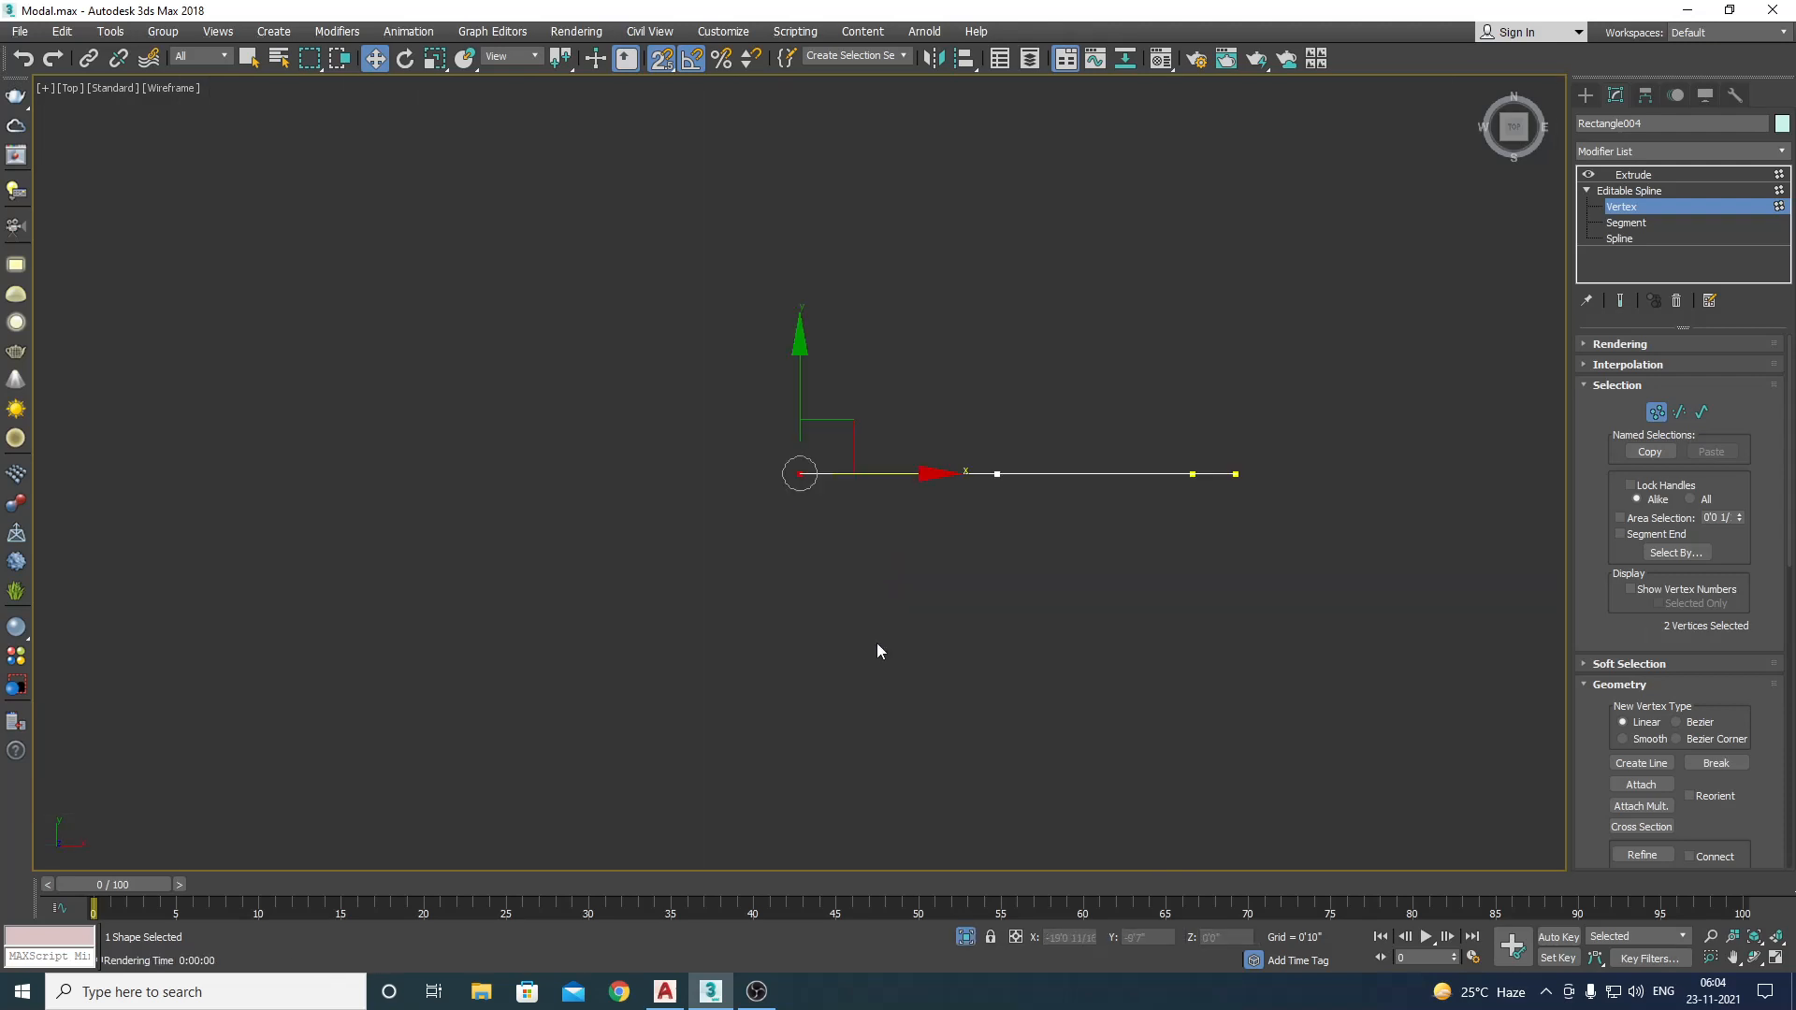
key(f)
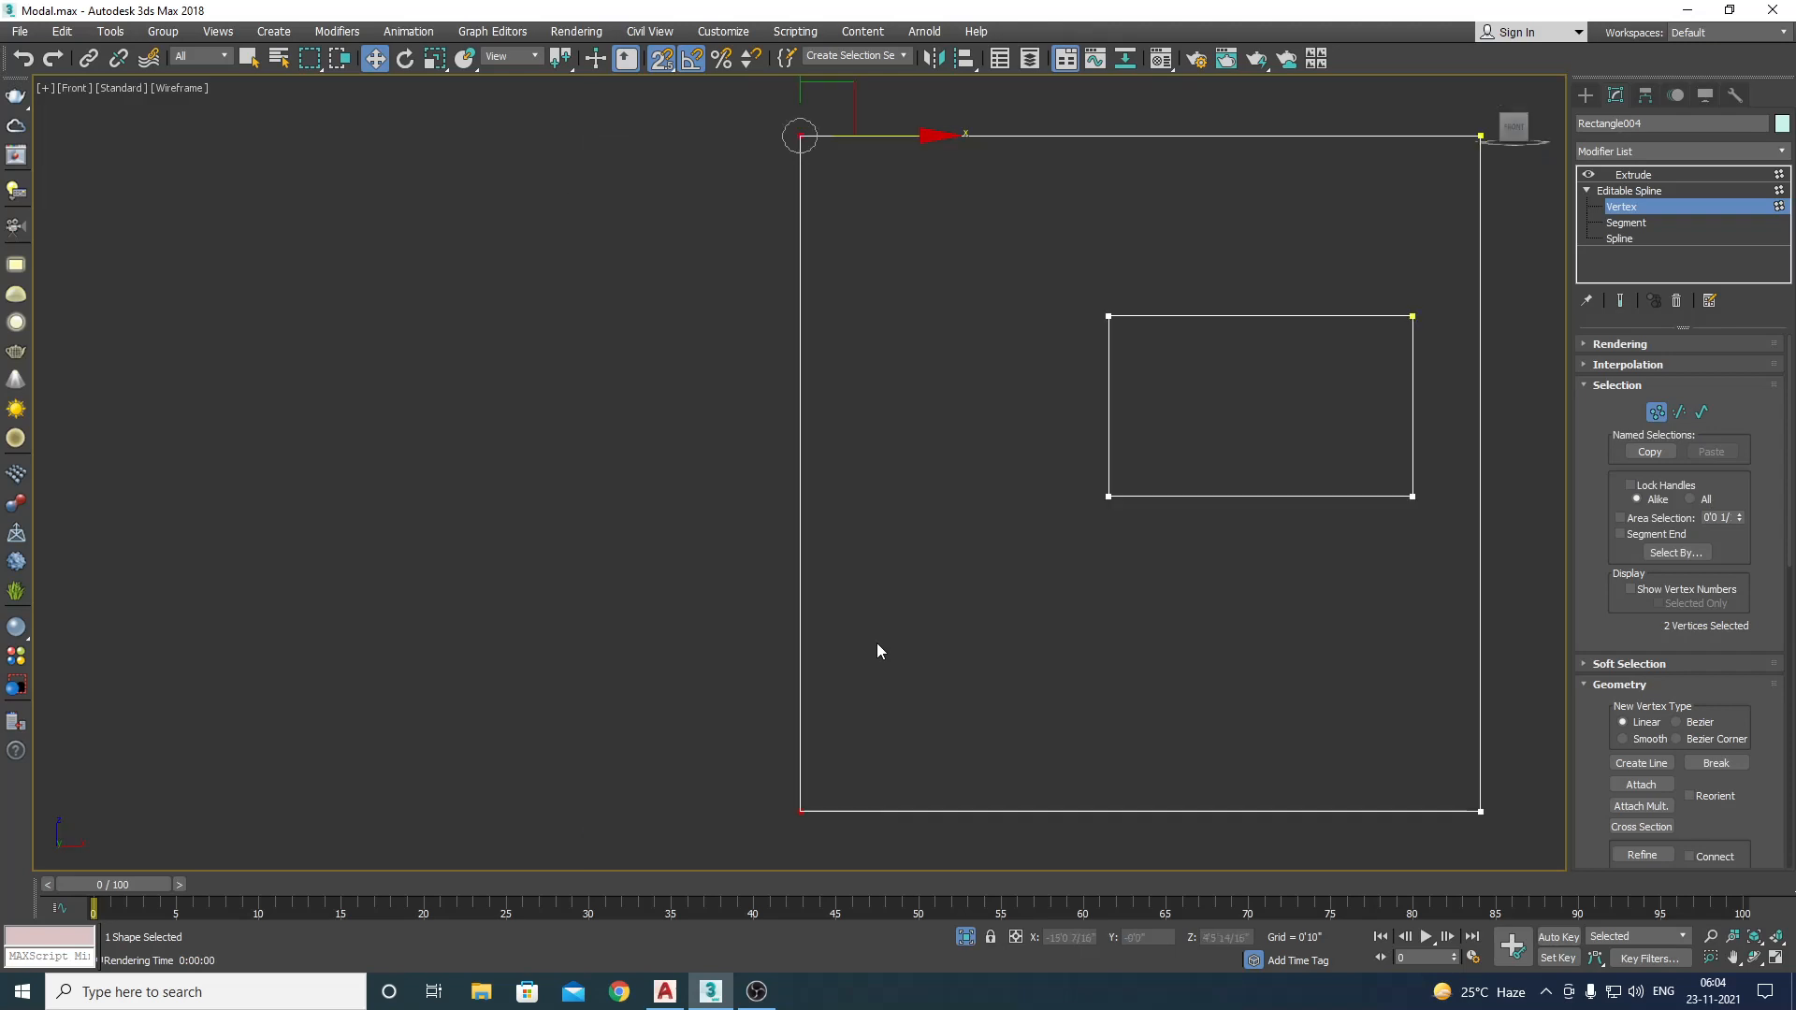
click(1622, 239)
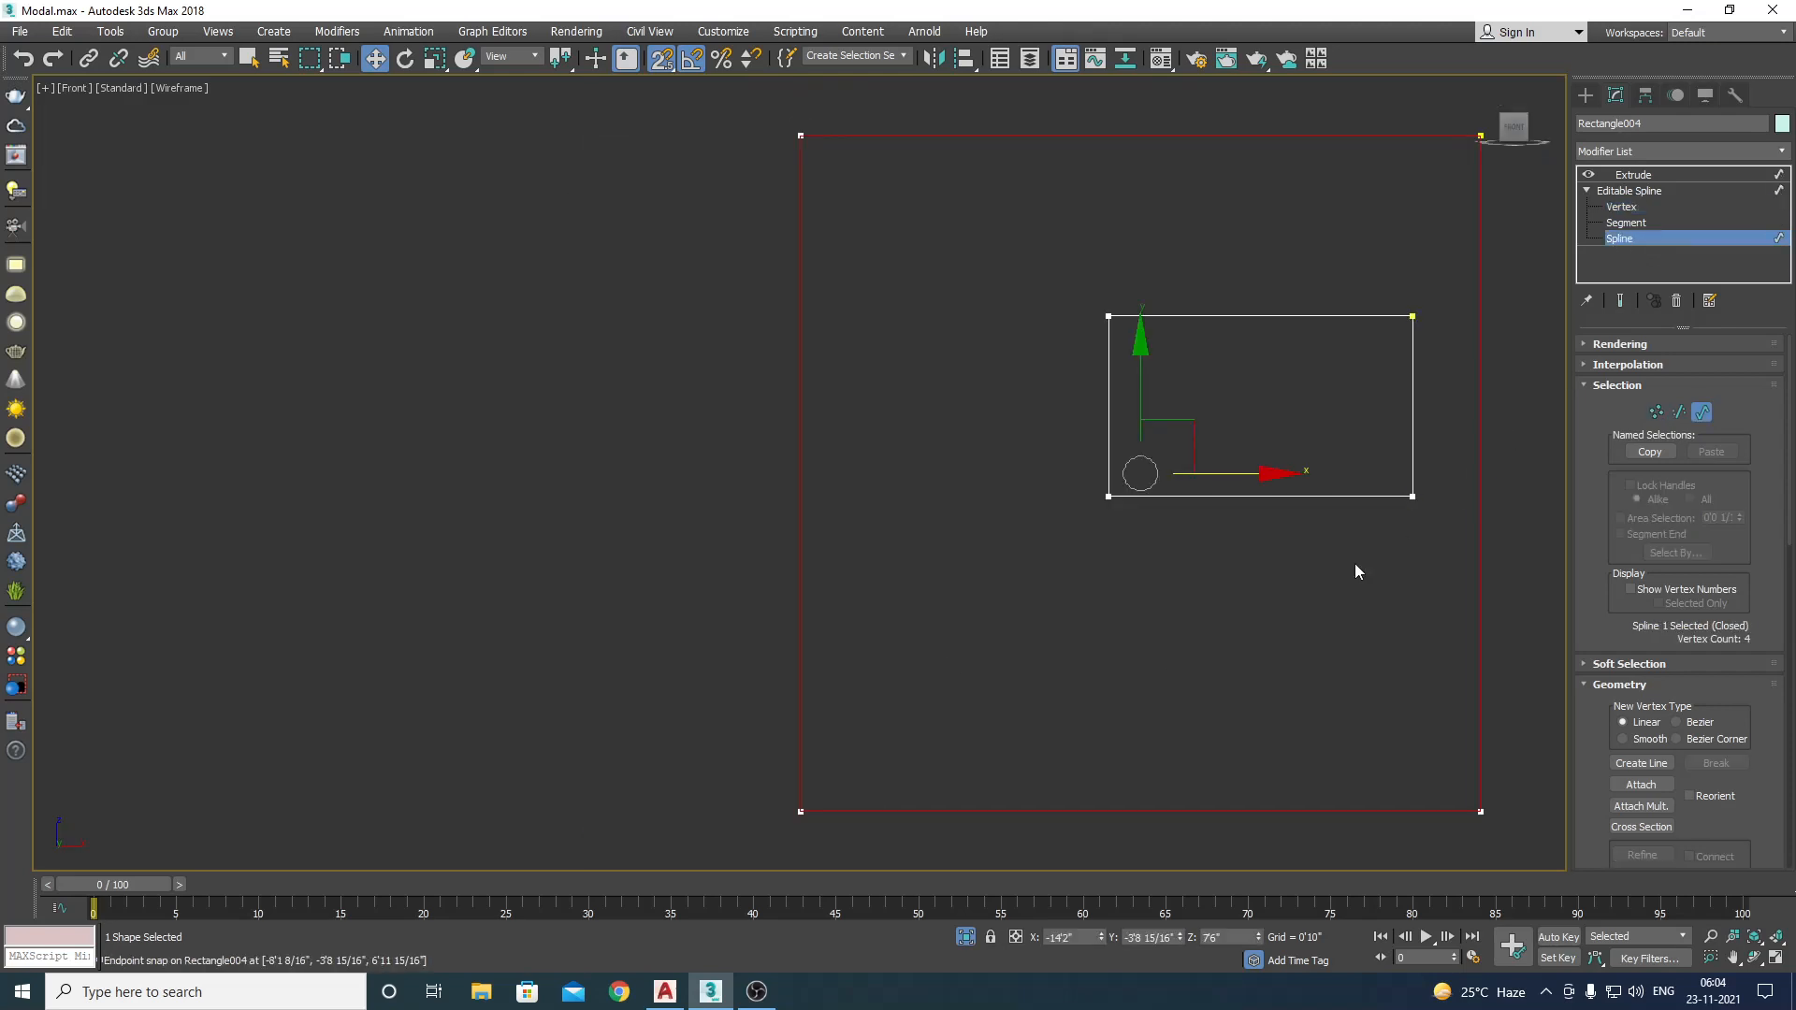
click(1305, 436)
shift+drag(1348, 404, 910, 510)
Step: Narrow the duplicated opening by moving its outer side segment inside the wall outline
key(2)
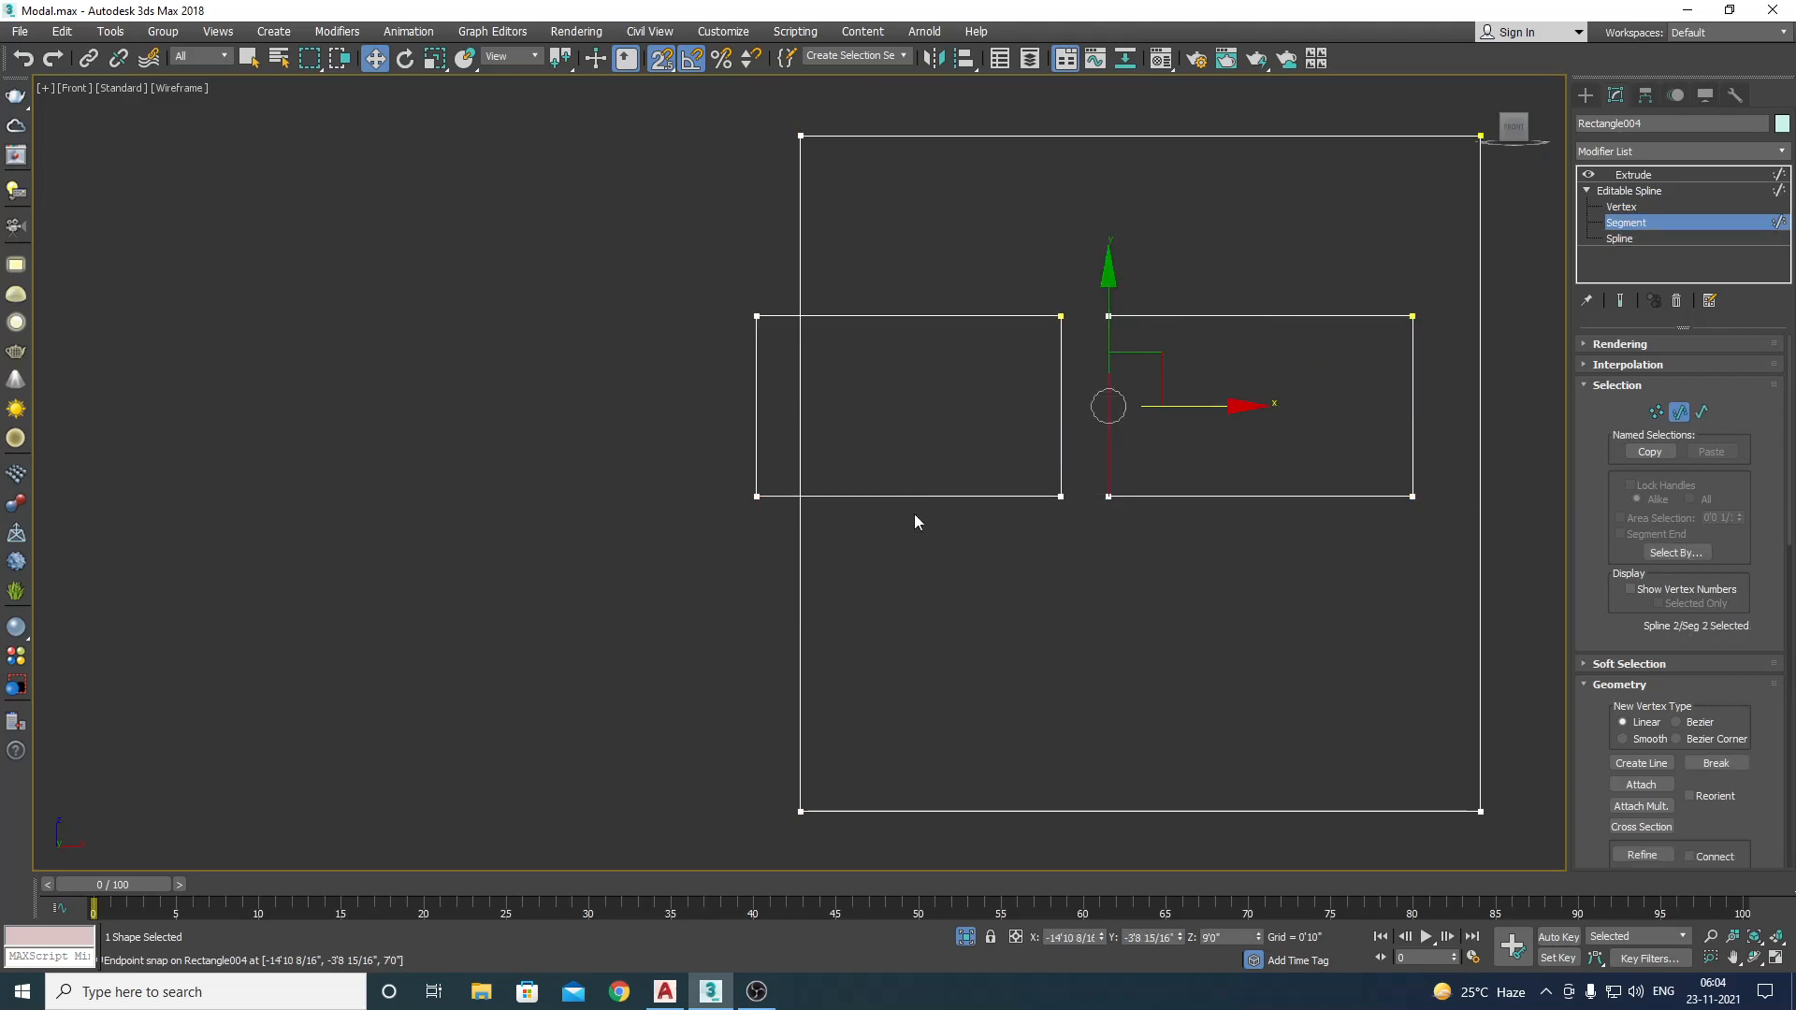
scroll(823, 468, up, 4)
click(776, 482)
scroll(753, 486, down, 4)
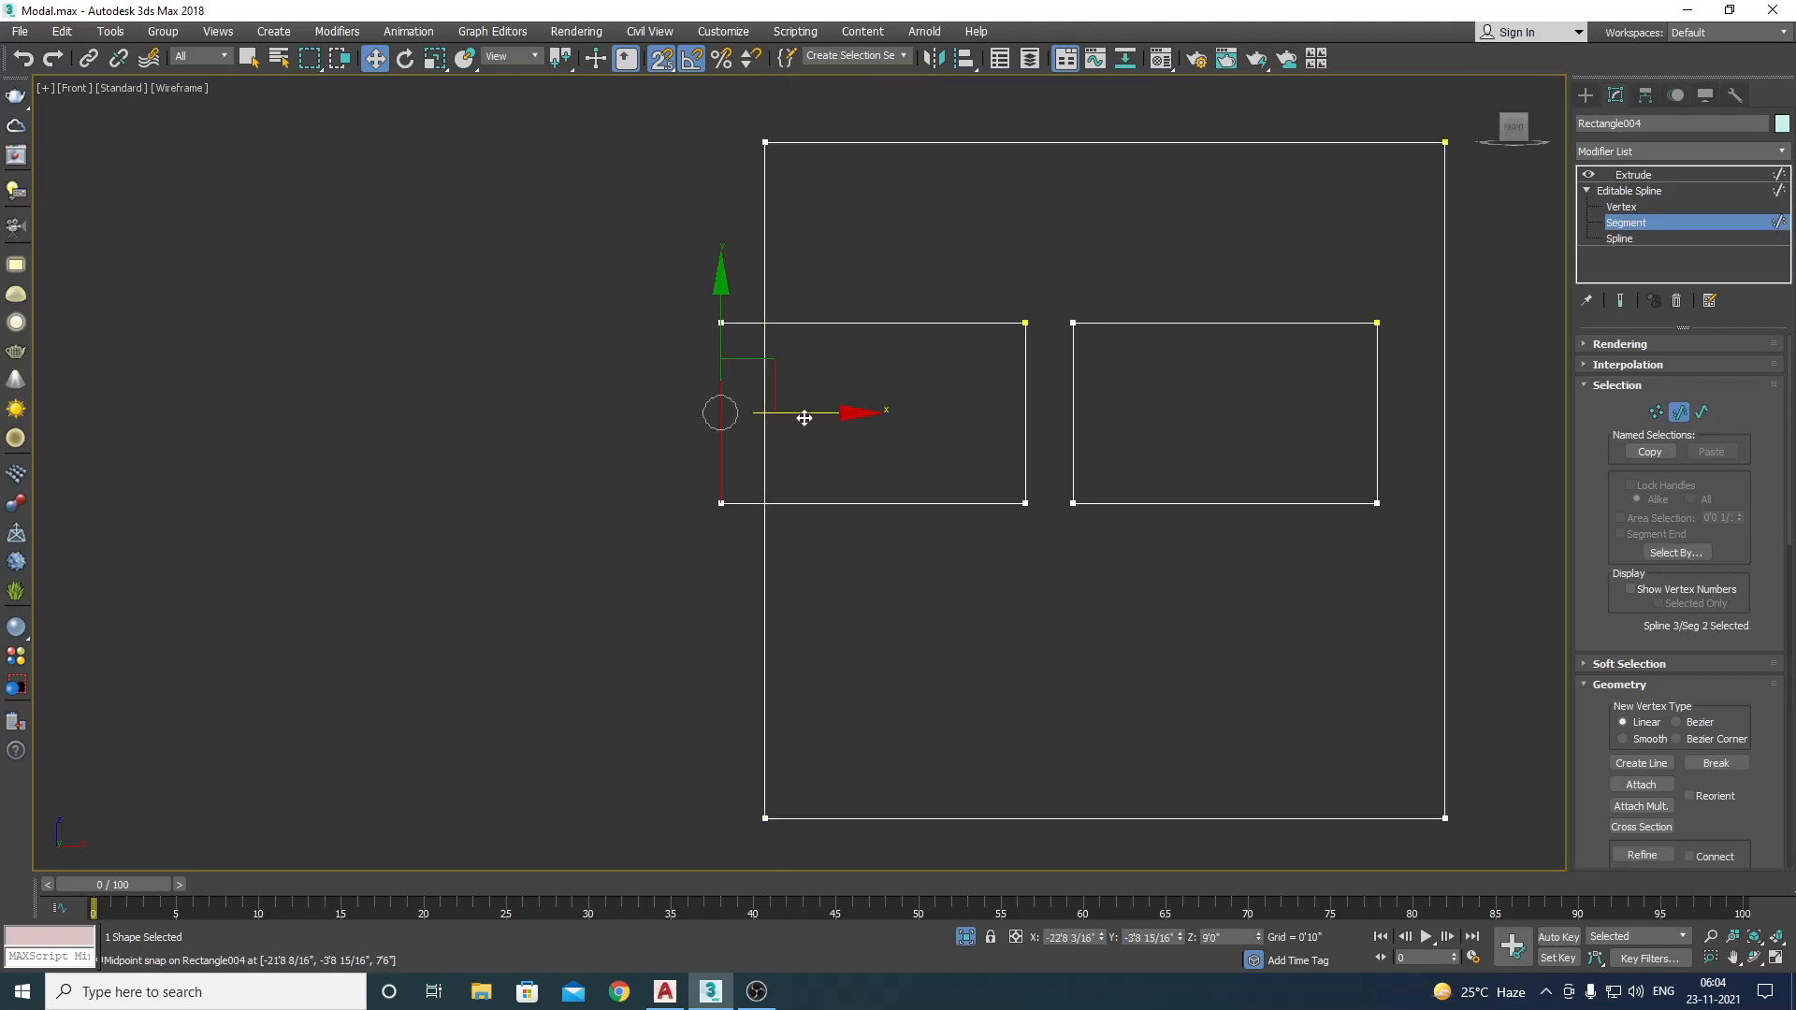
drag(804, 418, 871, 322)
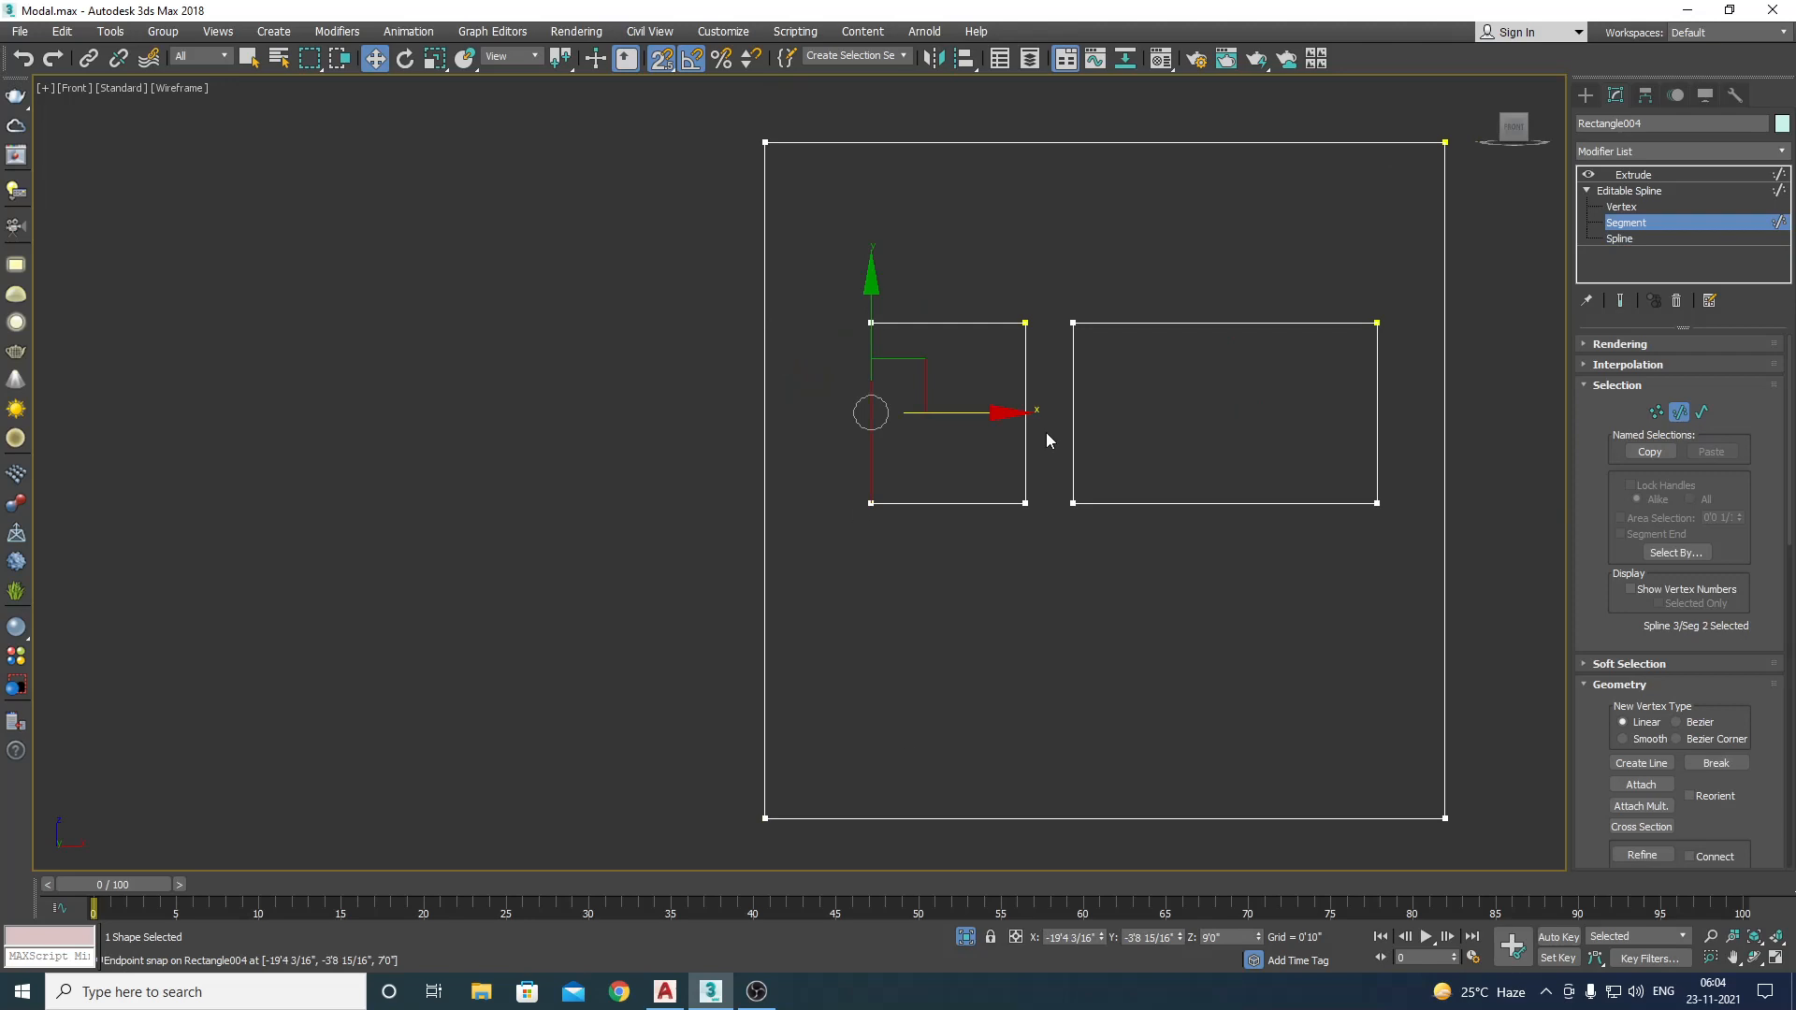
Step: Unhide all objects and snap both side segments of the duplicated opening to the door lines in the front elevation
right_click(890, 552)
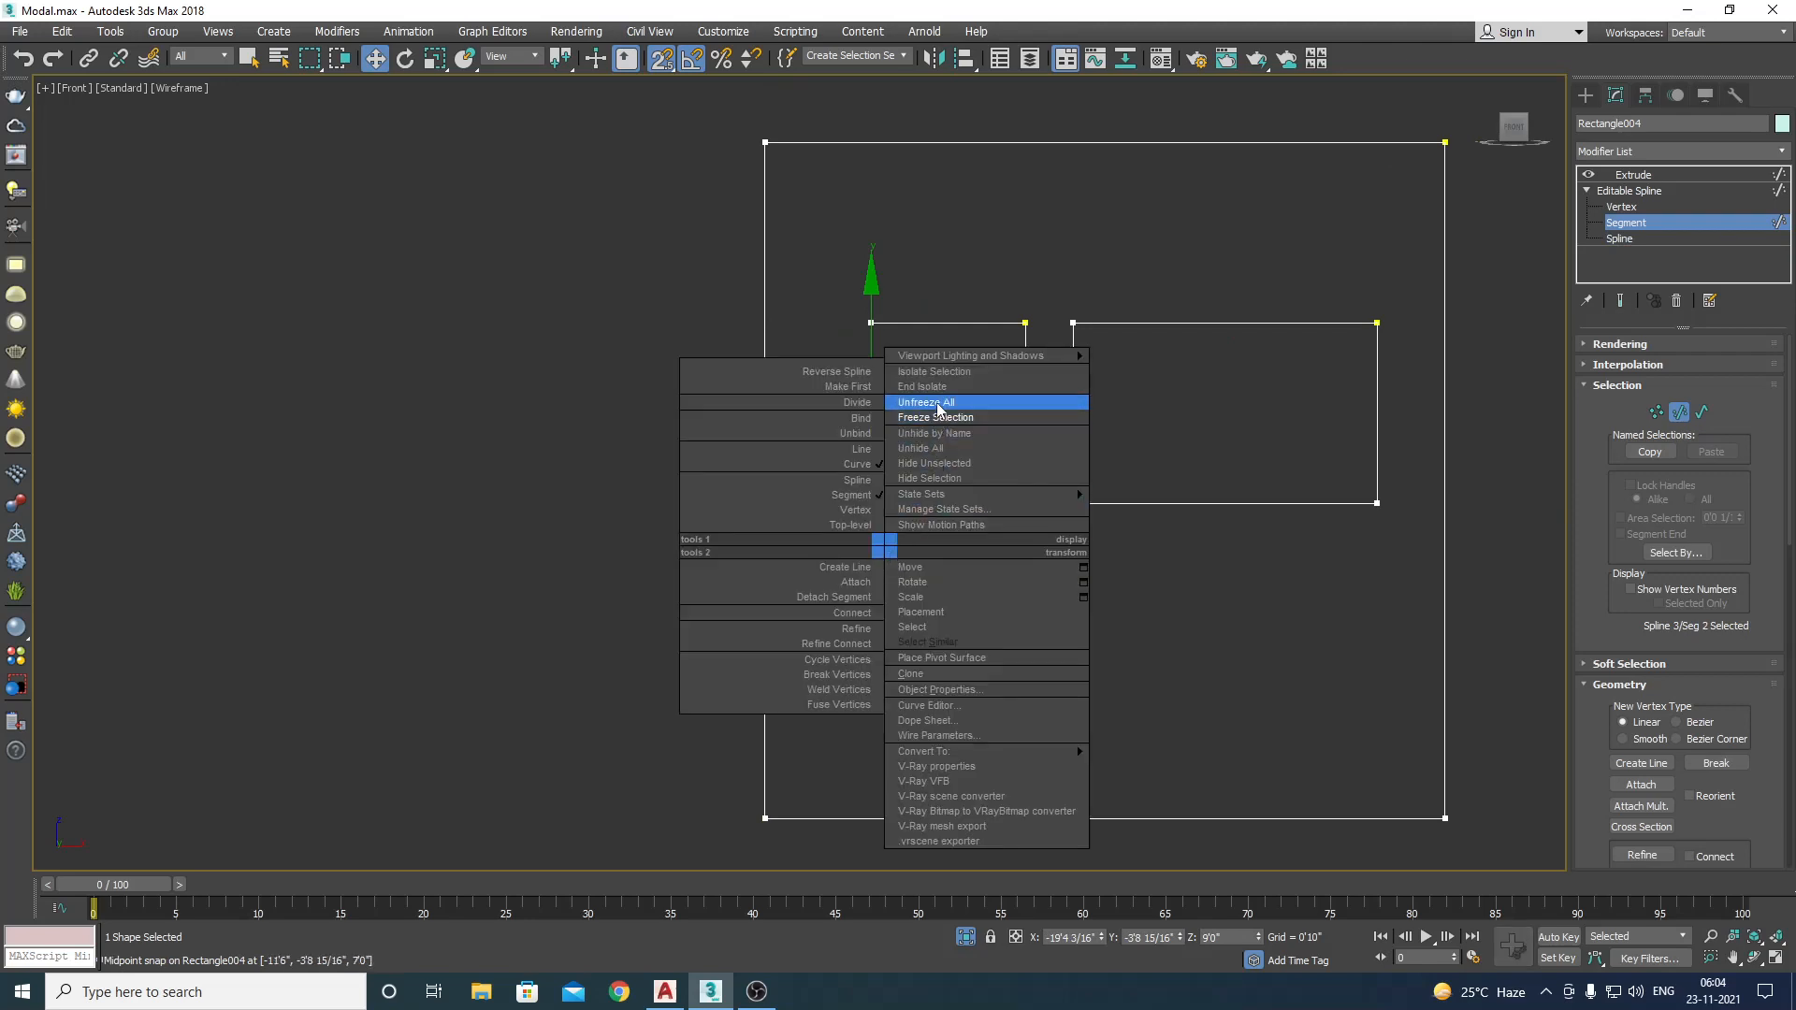
click(938, 452)
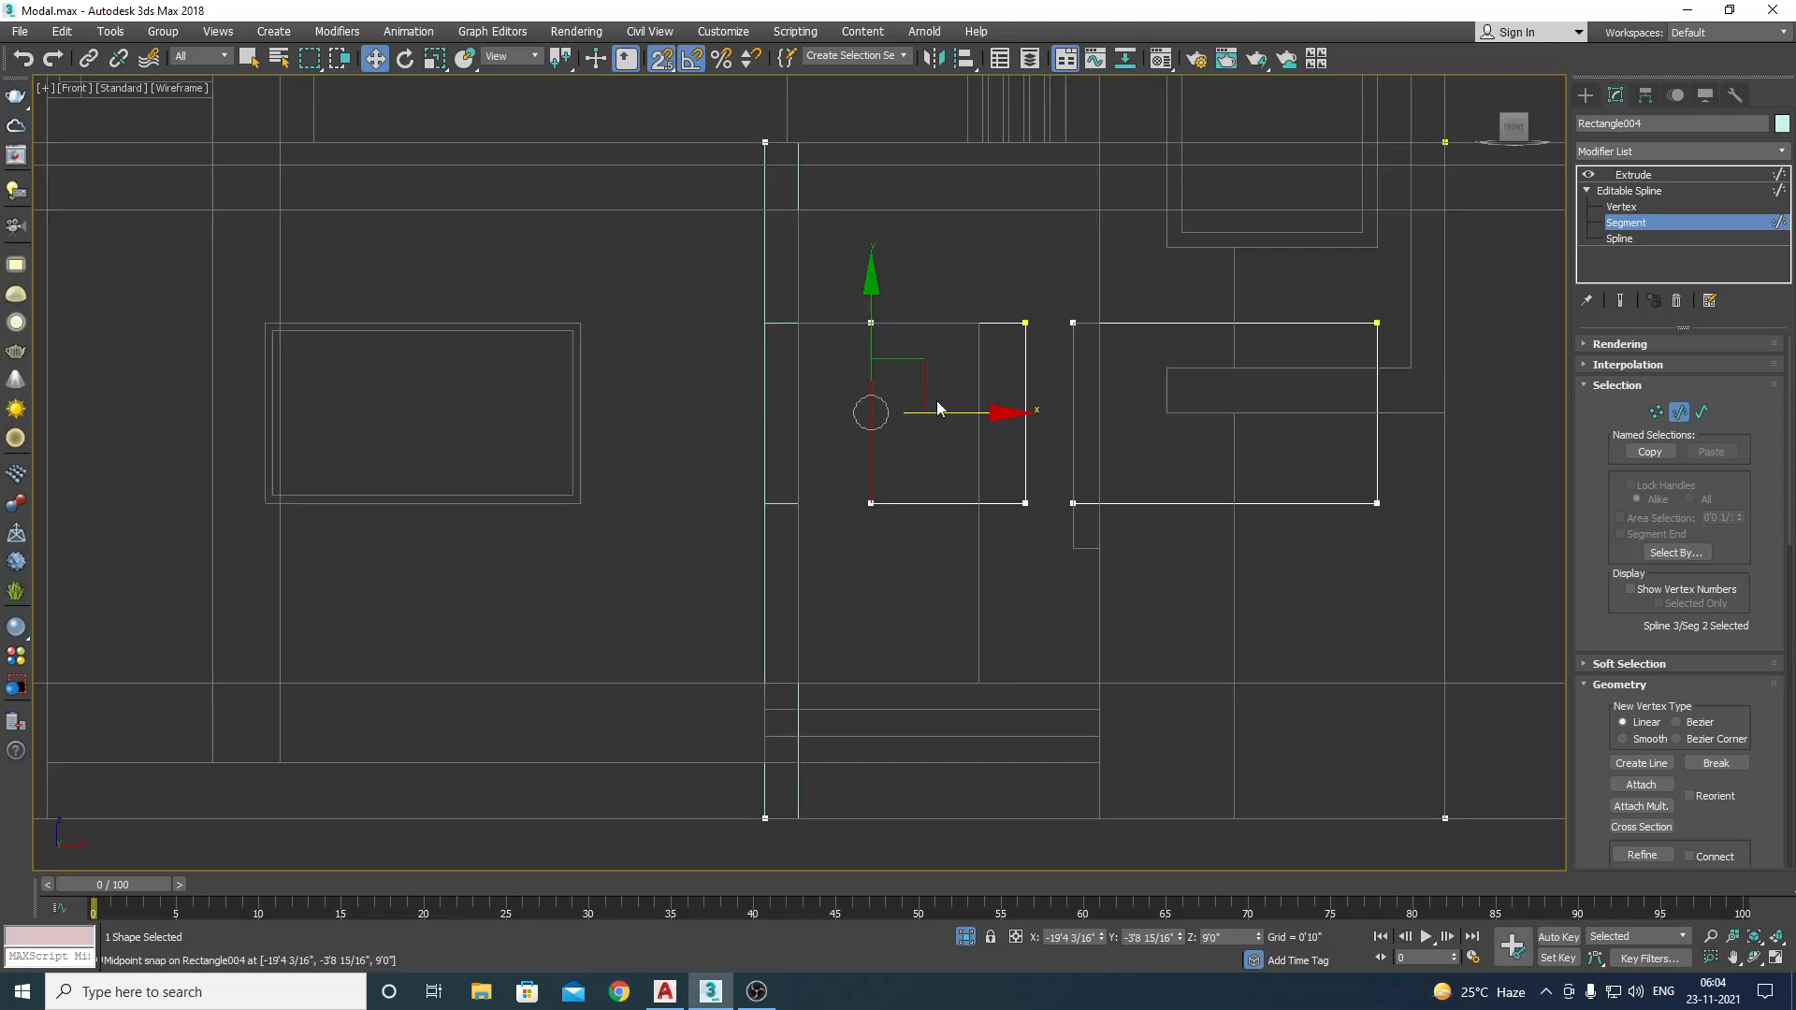
drag(854, 363, 805, 321)
scroll(1046, 362, up, 2)
drag(1017, 433, 949, 308)
scroll(1129, 586, down, 2)
scroll(1128, 586, up, 2)
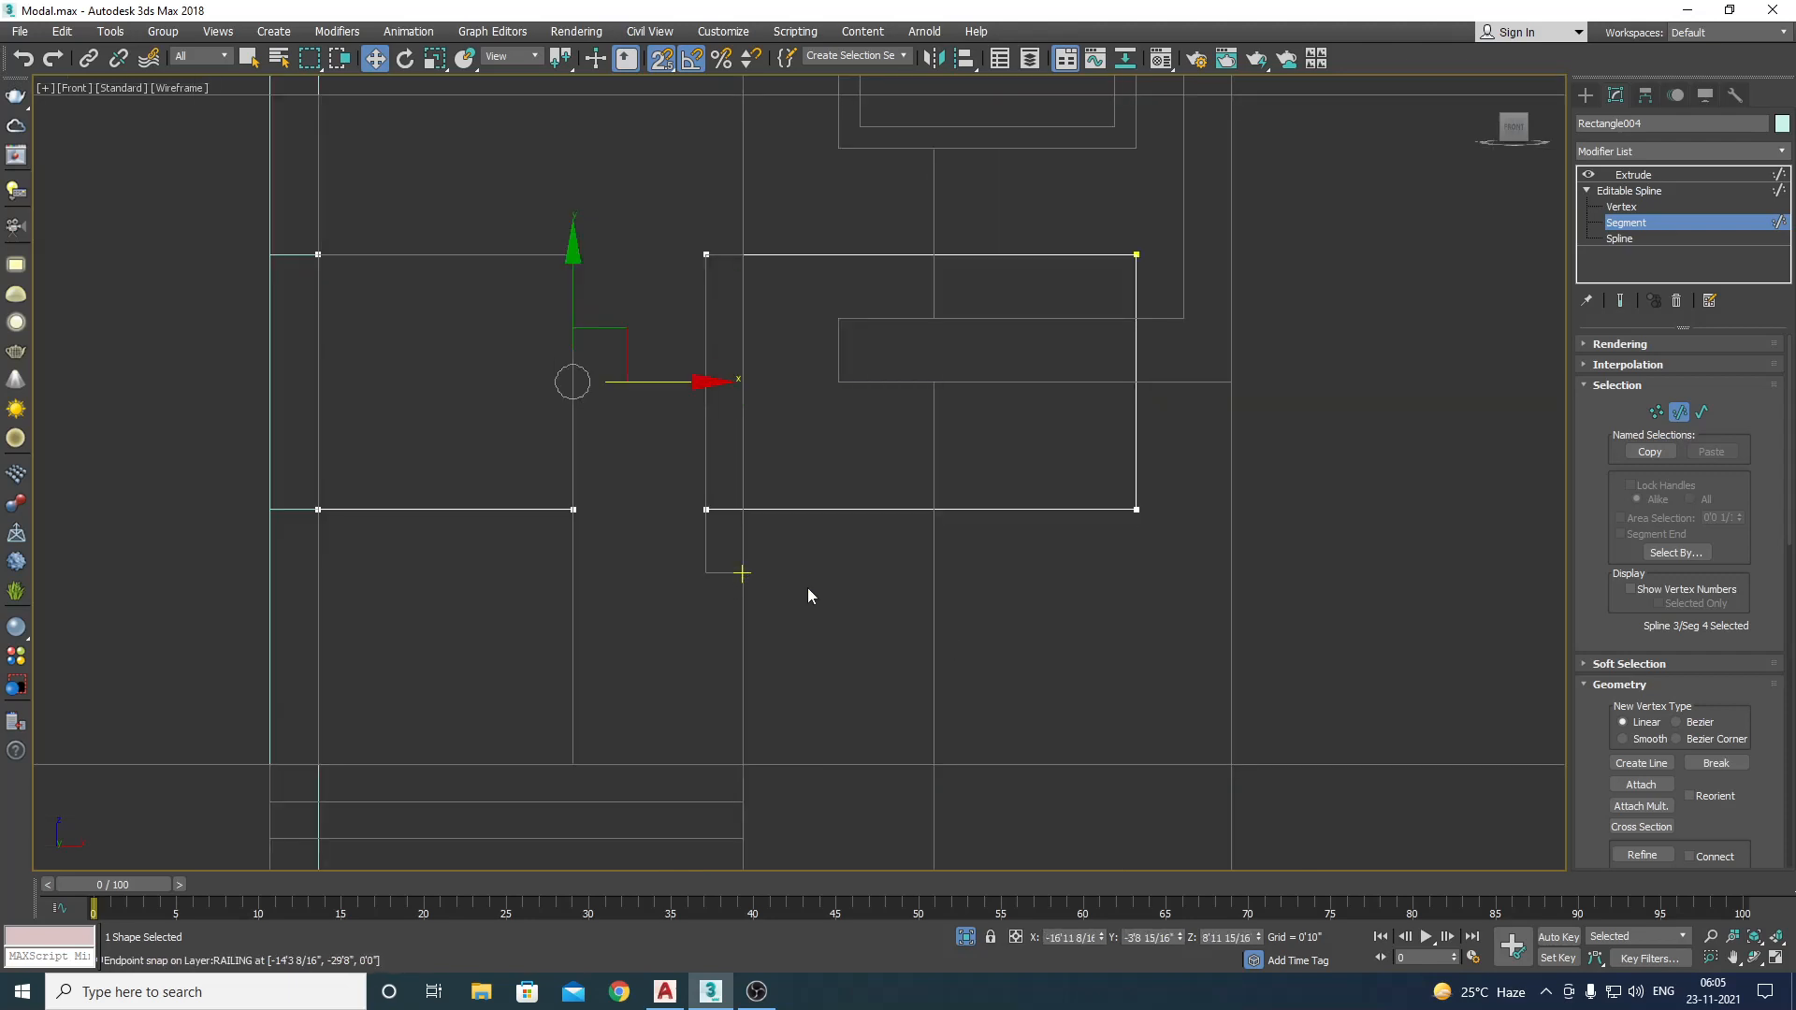
Step: Lower the bottom segment of the recessed wall's window to the sill line in the front elevation and return to the Extrude level
click(885, 511)
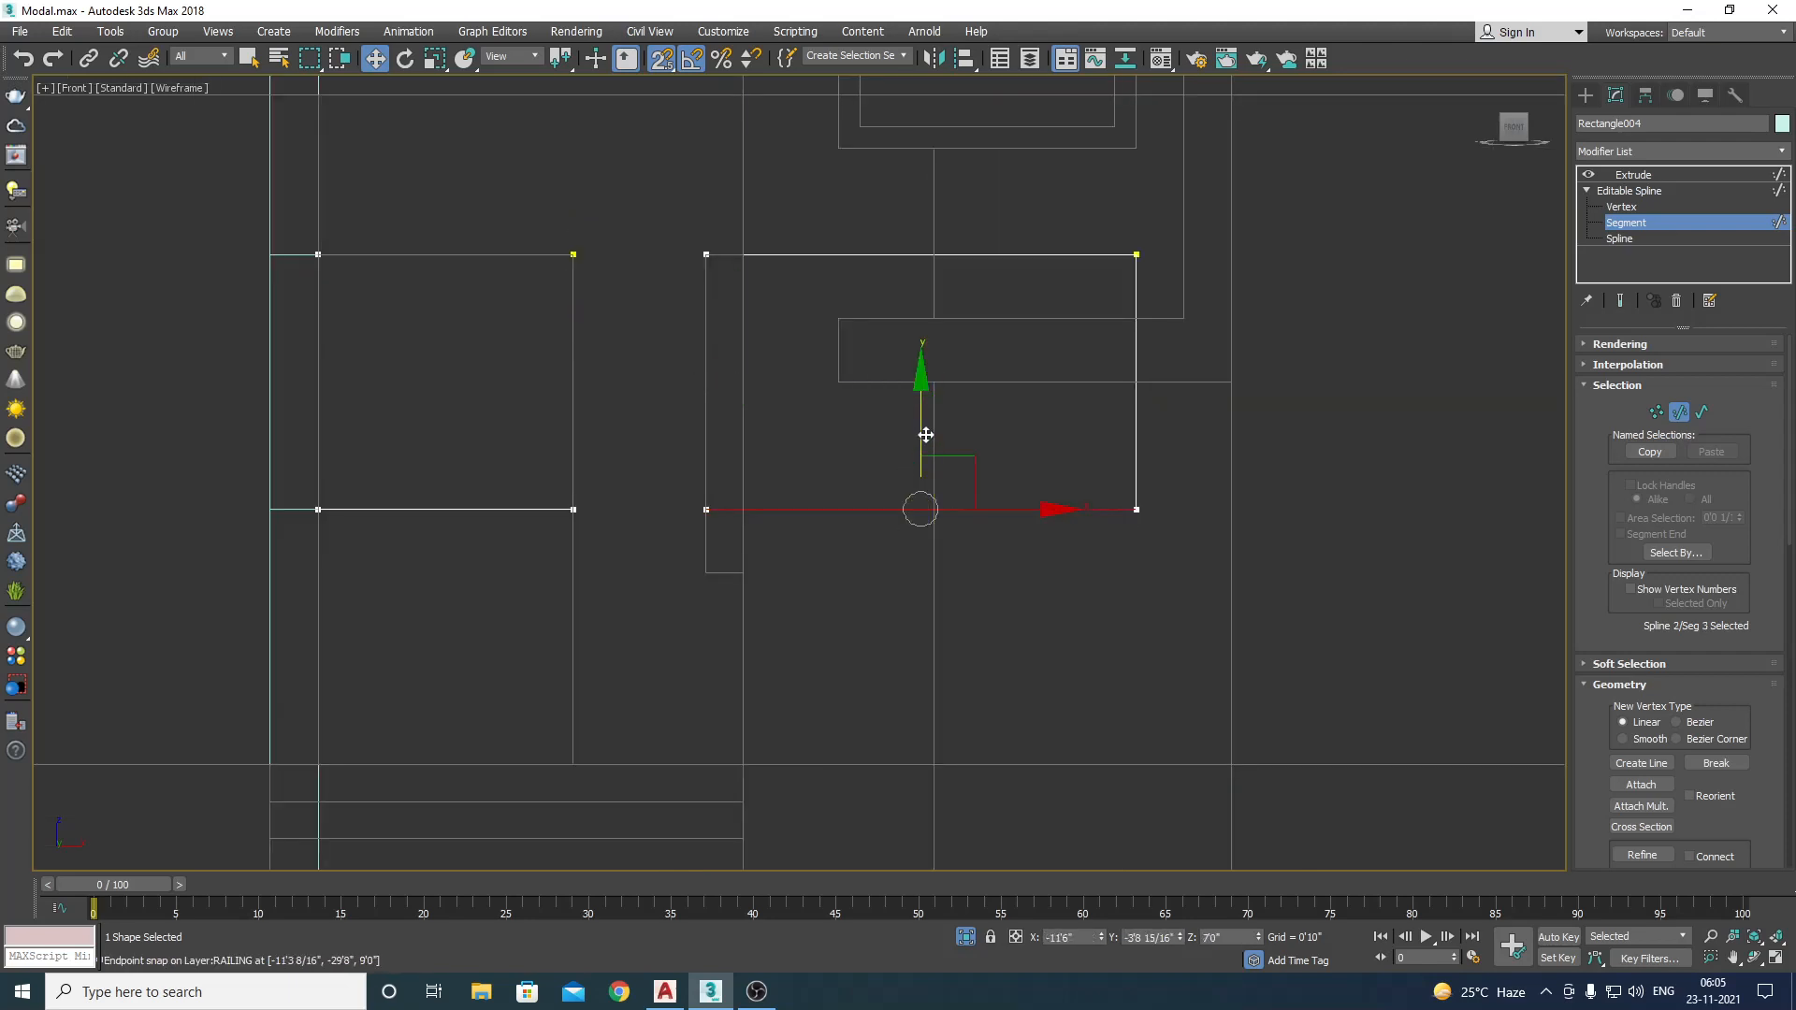
mouse_move(926, 435)
mouse_down()
mouse_move(854, 626)
mouse_move(714, 585)
mouse_move(722, 570)
mouse_up()
scroll(1006, 582, down, 4)
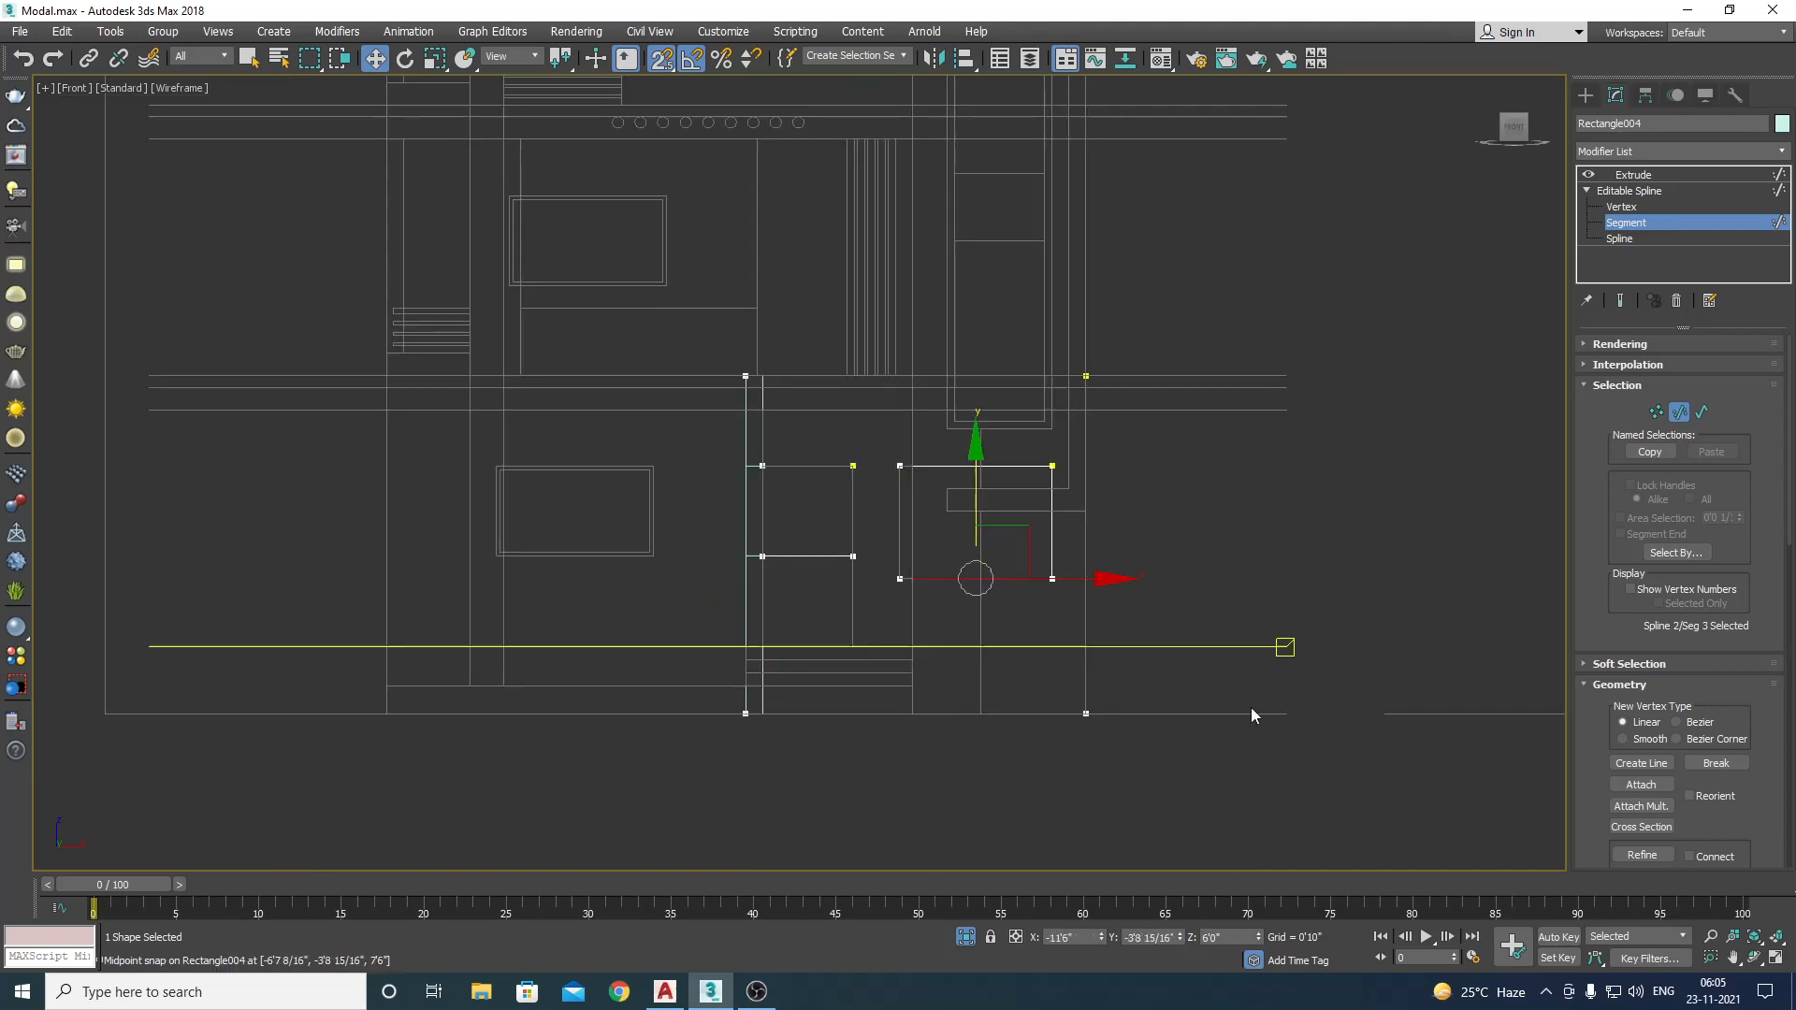
scroll(762, 512, up, 3)
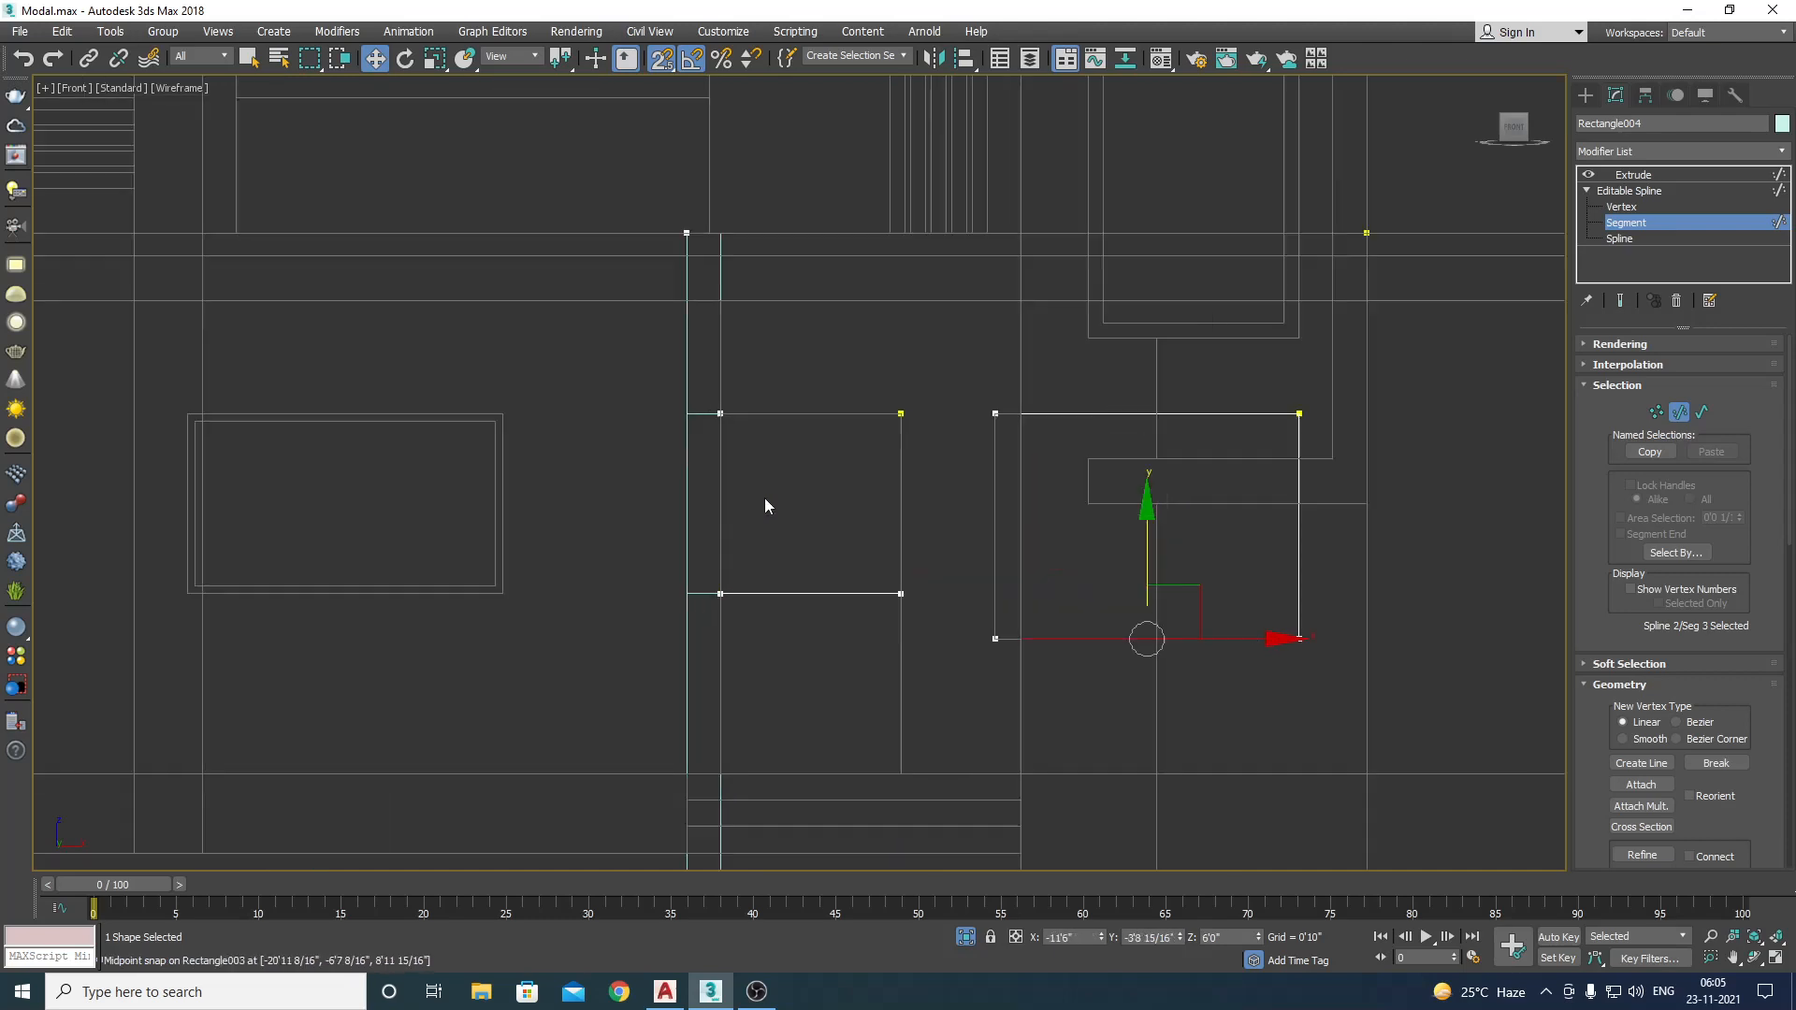
click(1633, 176)
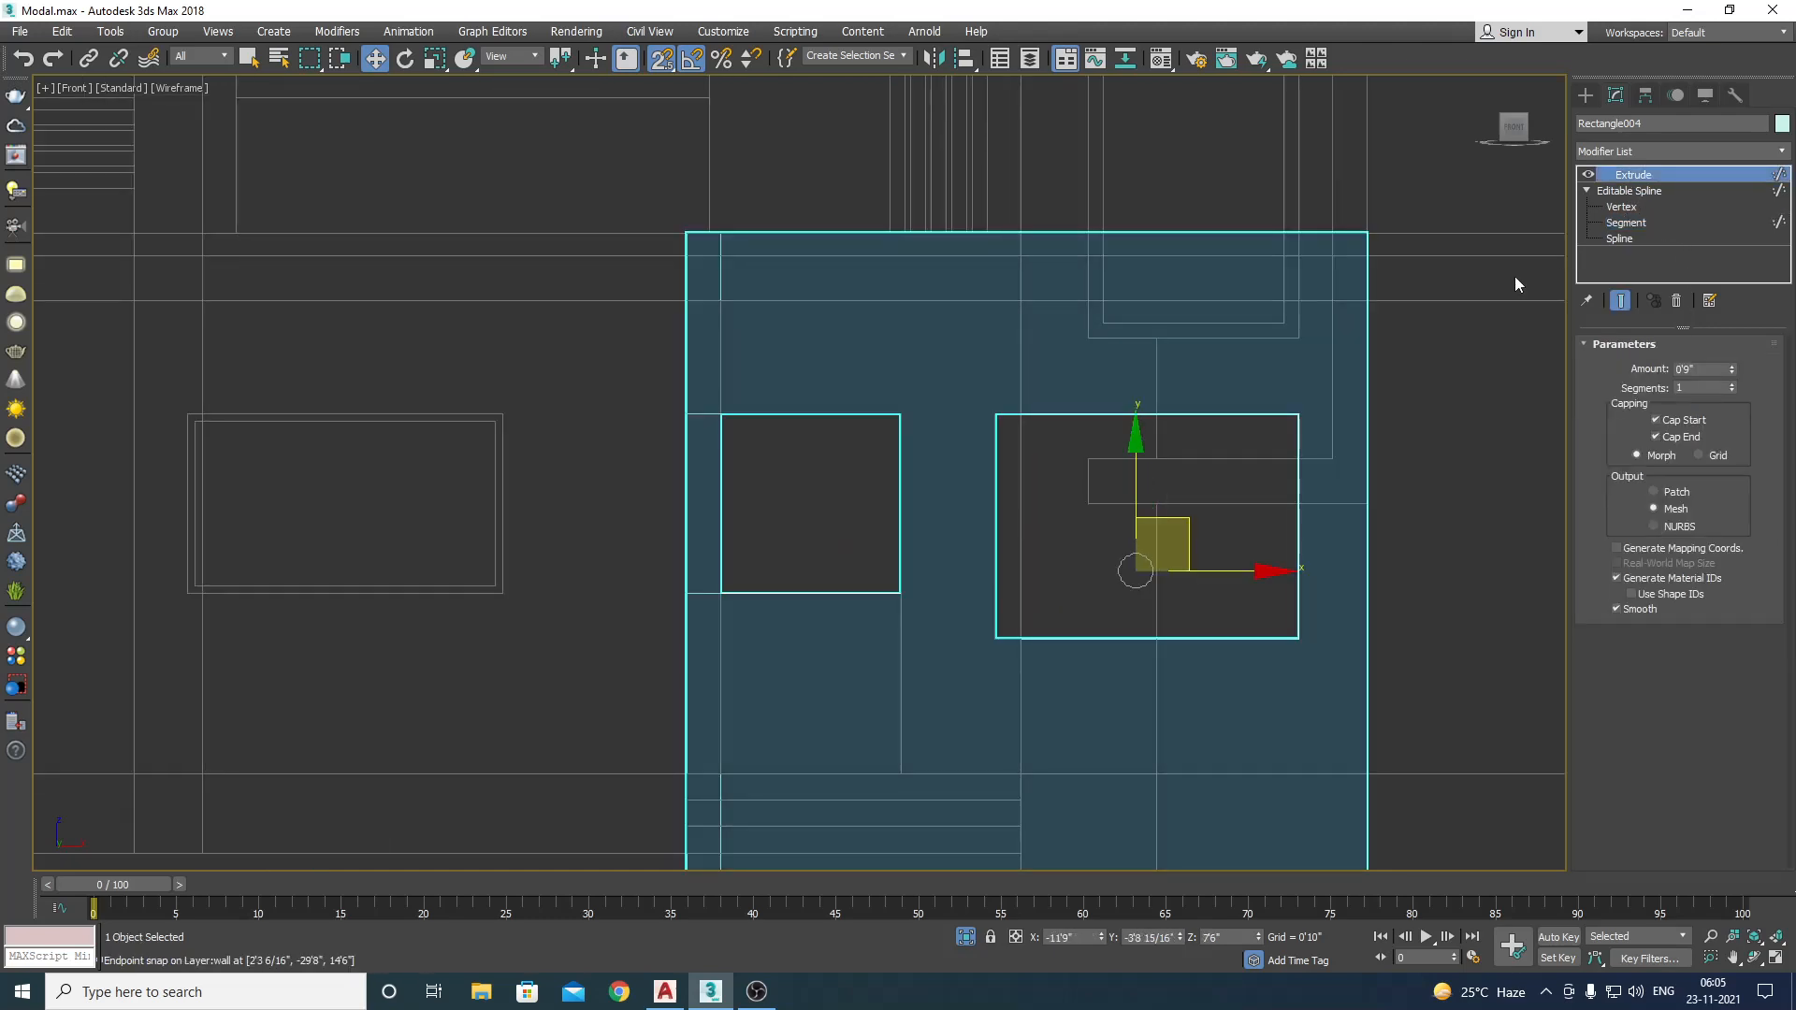
Step: Extend the door opening down to the floor line by moving its bottom segment, and return to the Extrude level
click(1607, 222)
scroll(974, 347, down, 3)
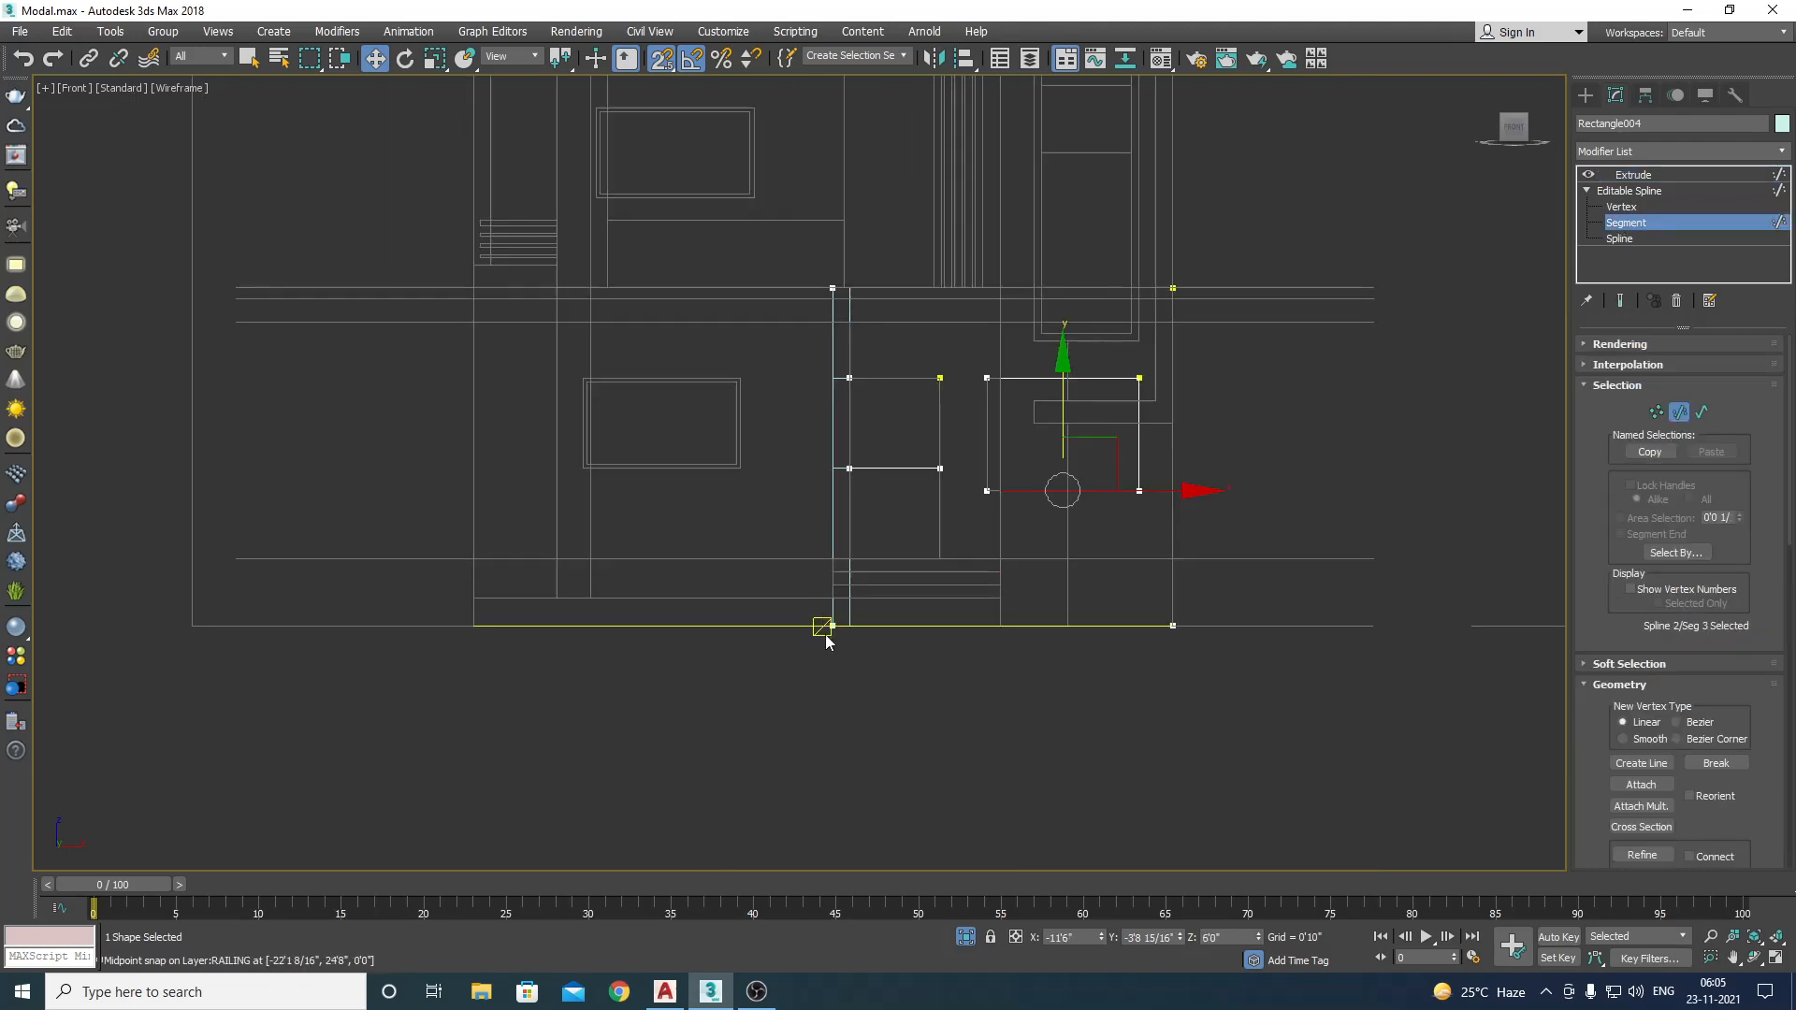
scroll(835, 431, up, 3)
drag(953, 281, 1034, 500)
scroll(805, 644, down, 3)
click(1632, 174)
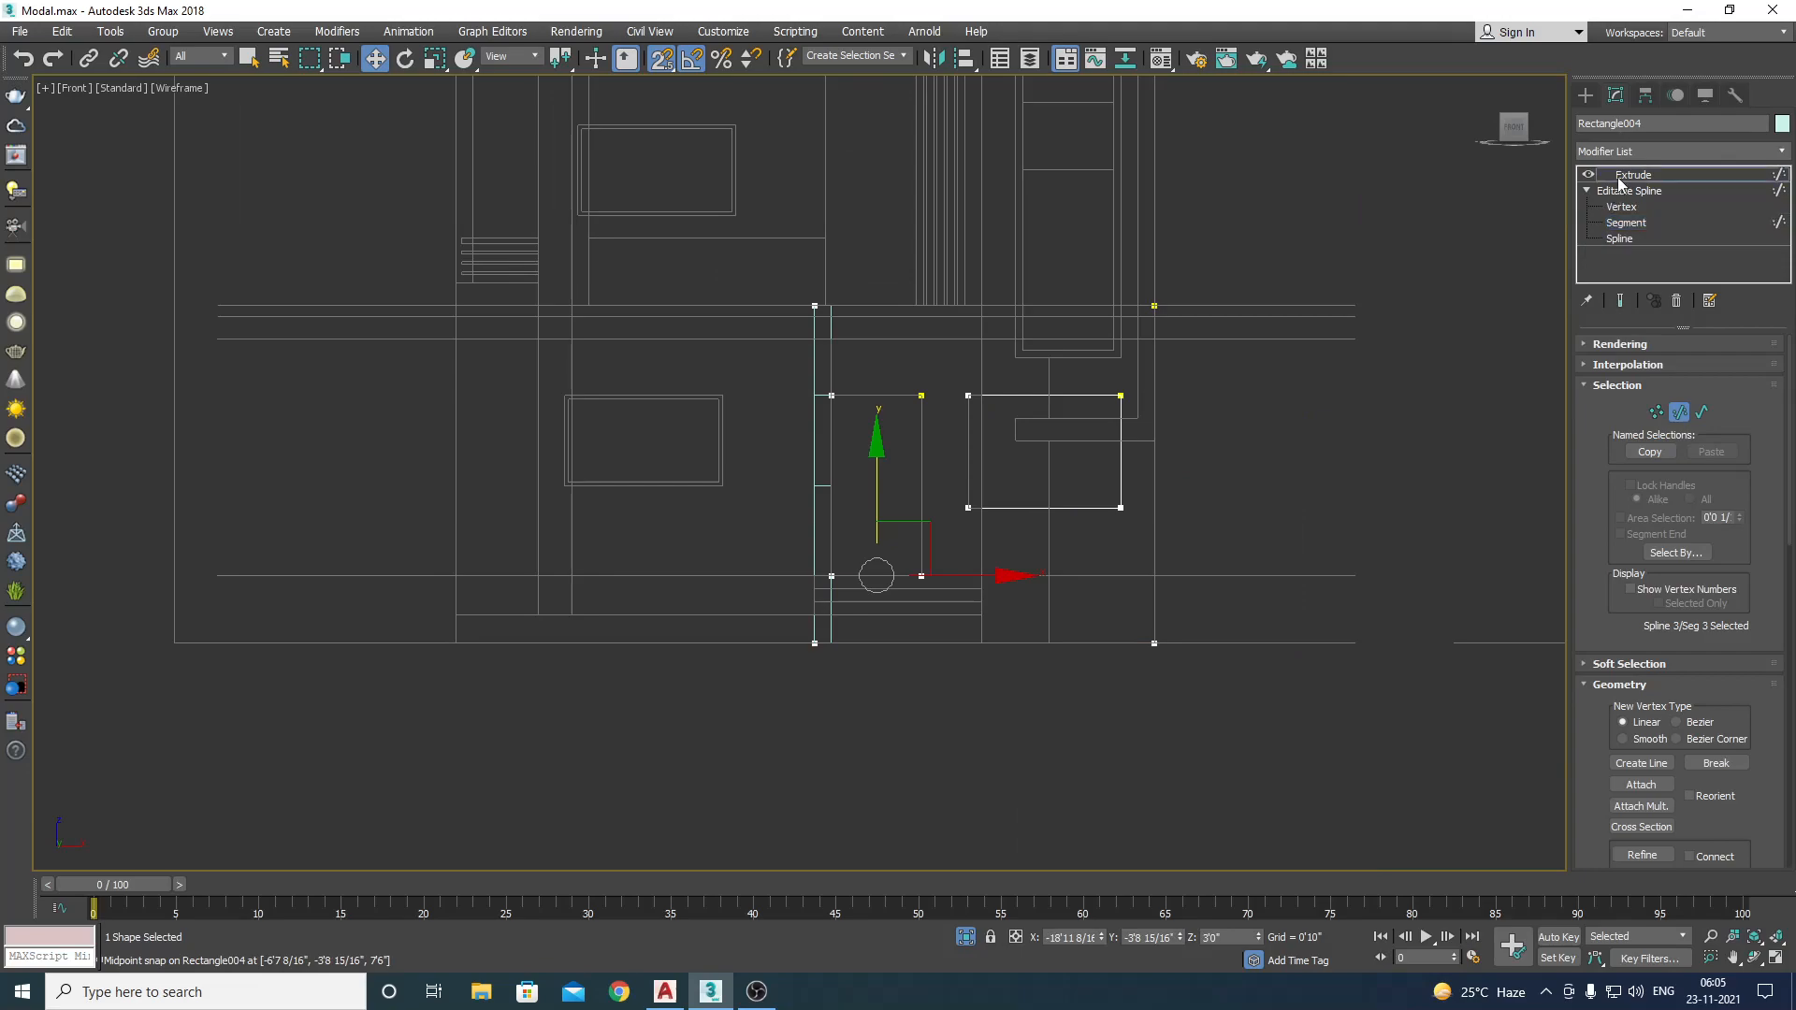
Step: Examine the recessed wall's openings in shaded perspective and compare the step and plinth lines in the front elevation
click(1502, 414)
key(F3)
click(1068, 560)
key(p)
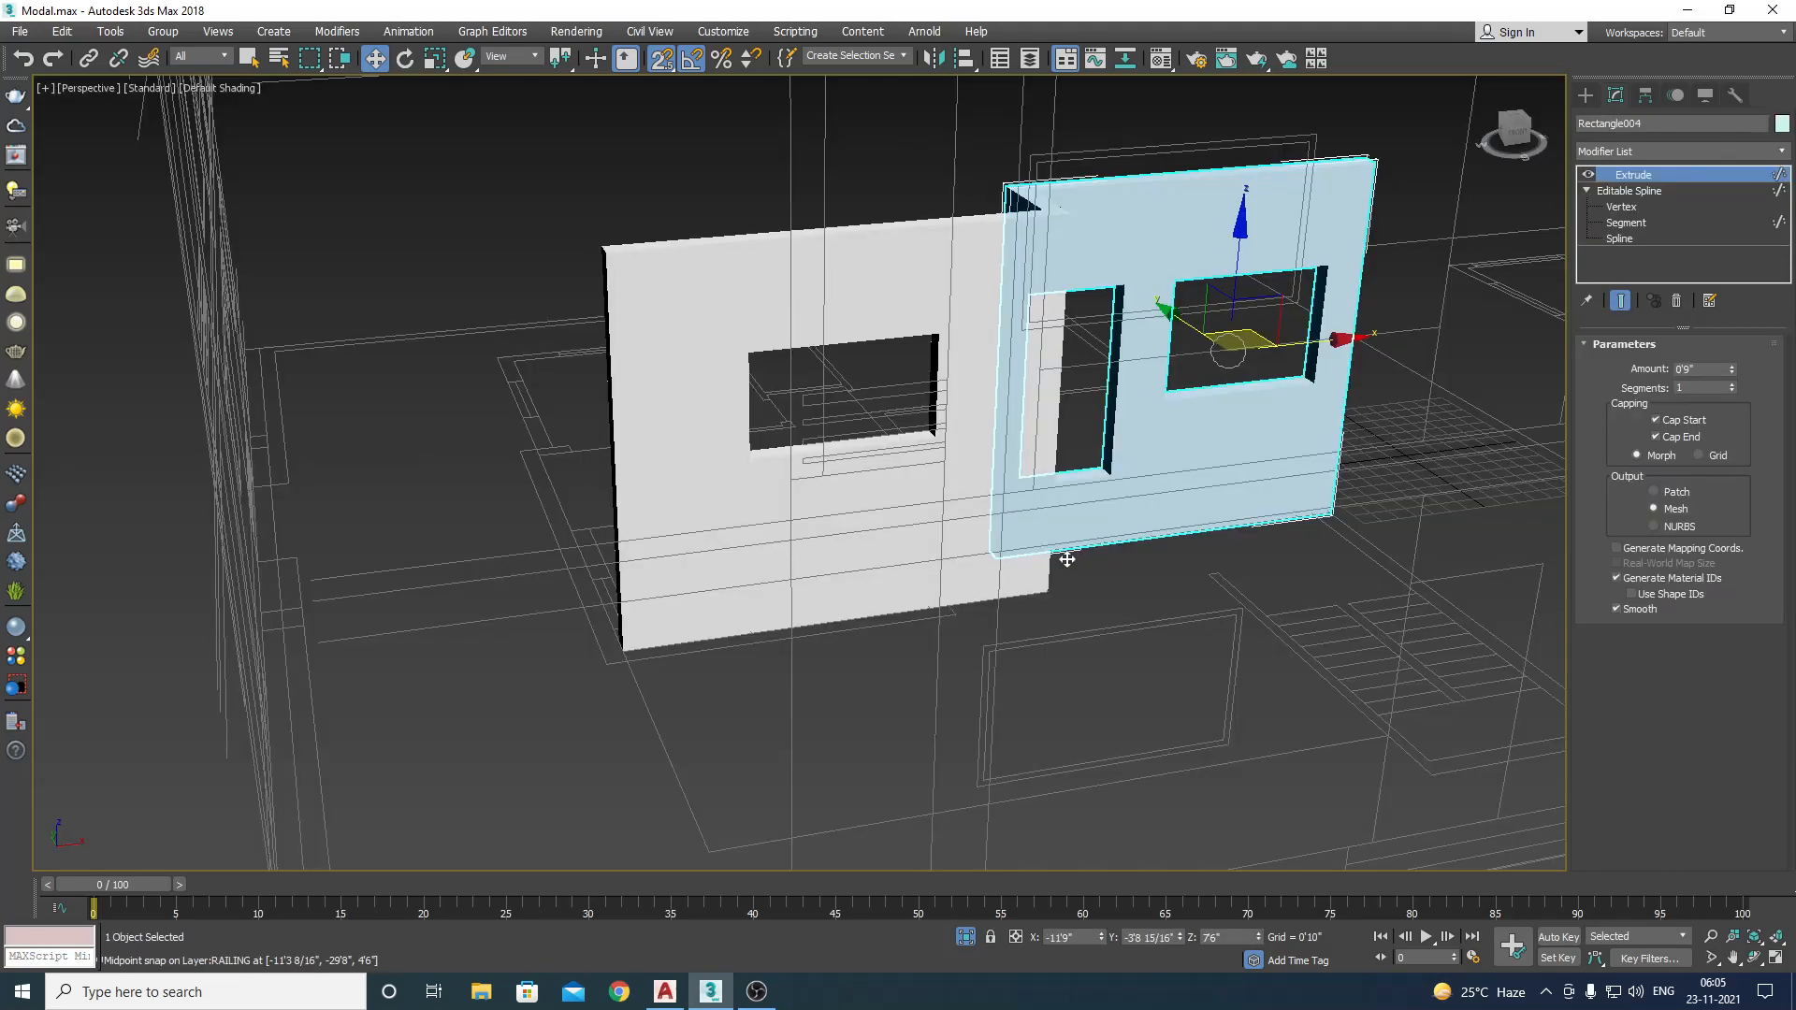
alt+middle_drag(1064, 556, 870, 605)
key(w)
key(f)
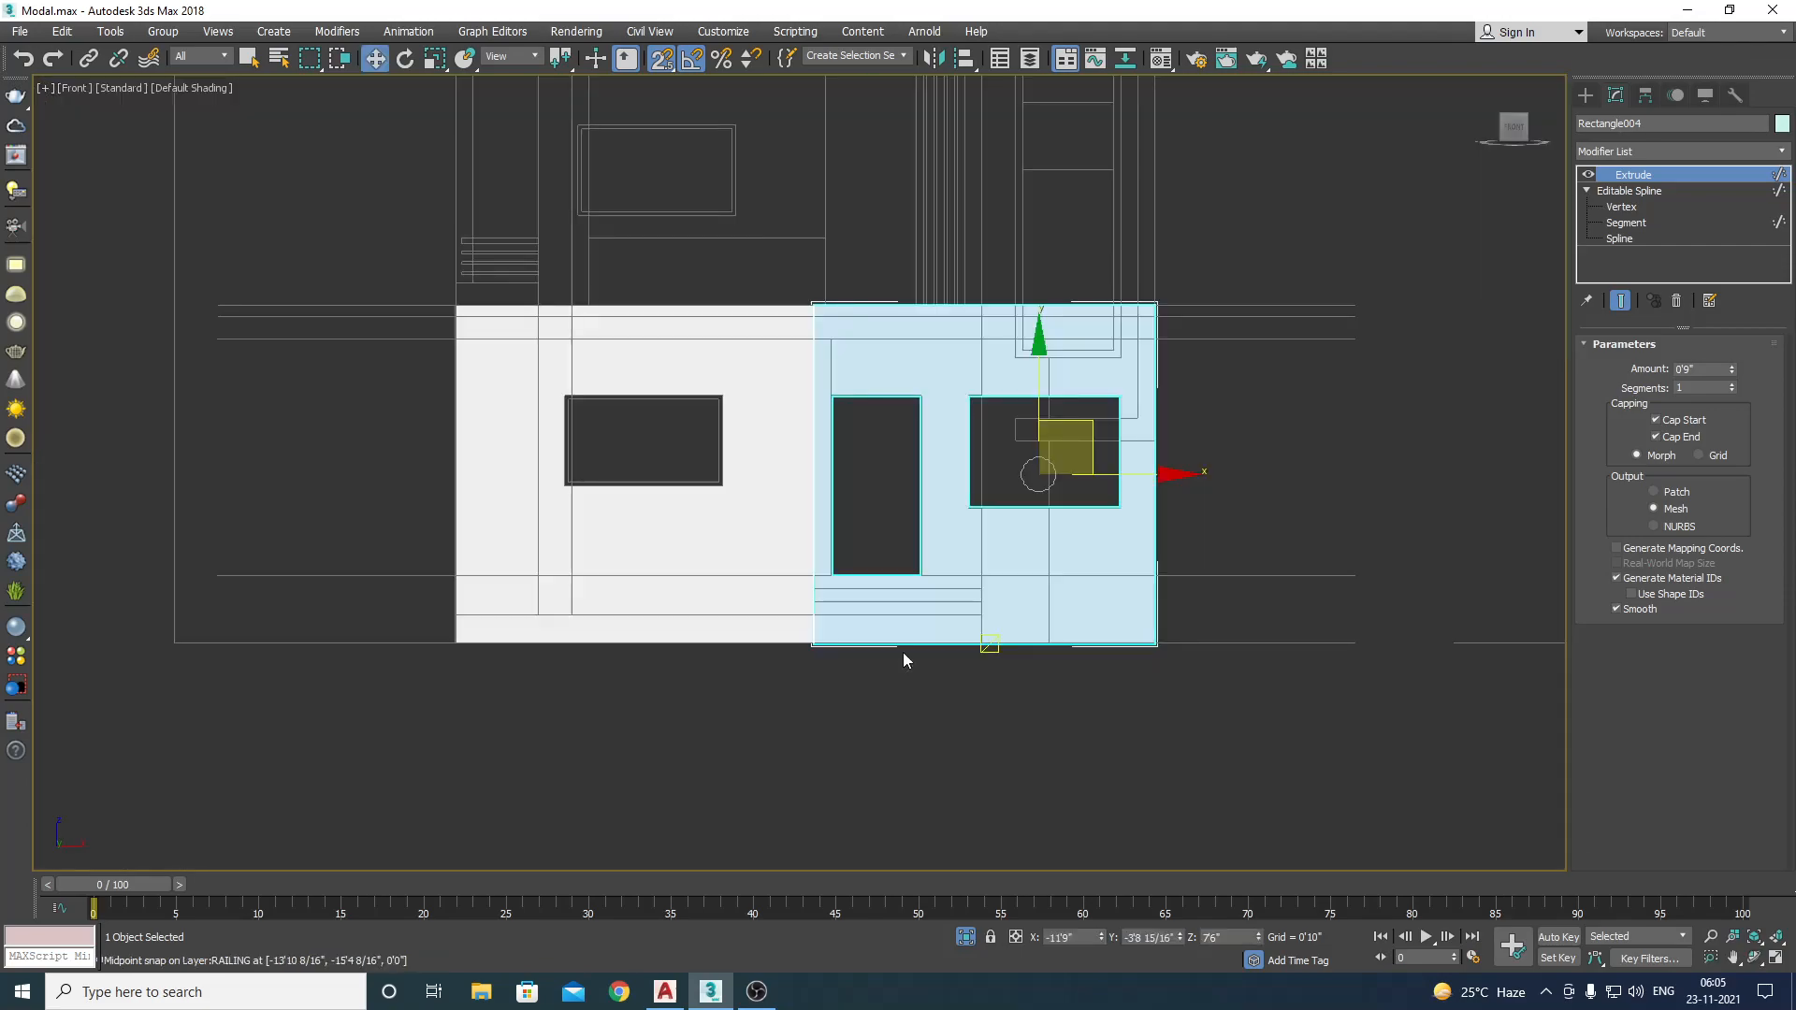
key(F3)
click(934, 761)
scroll(907, 711, up, 4)
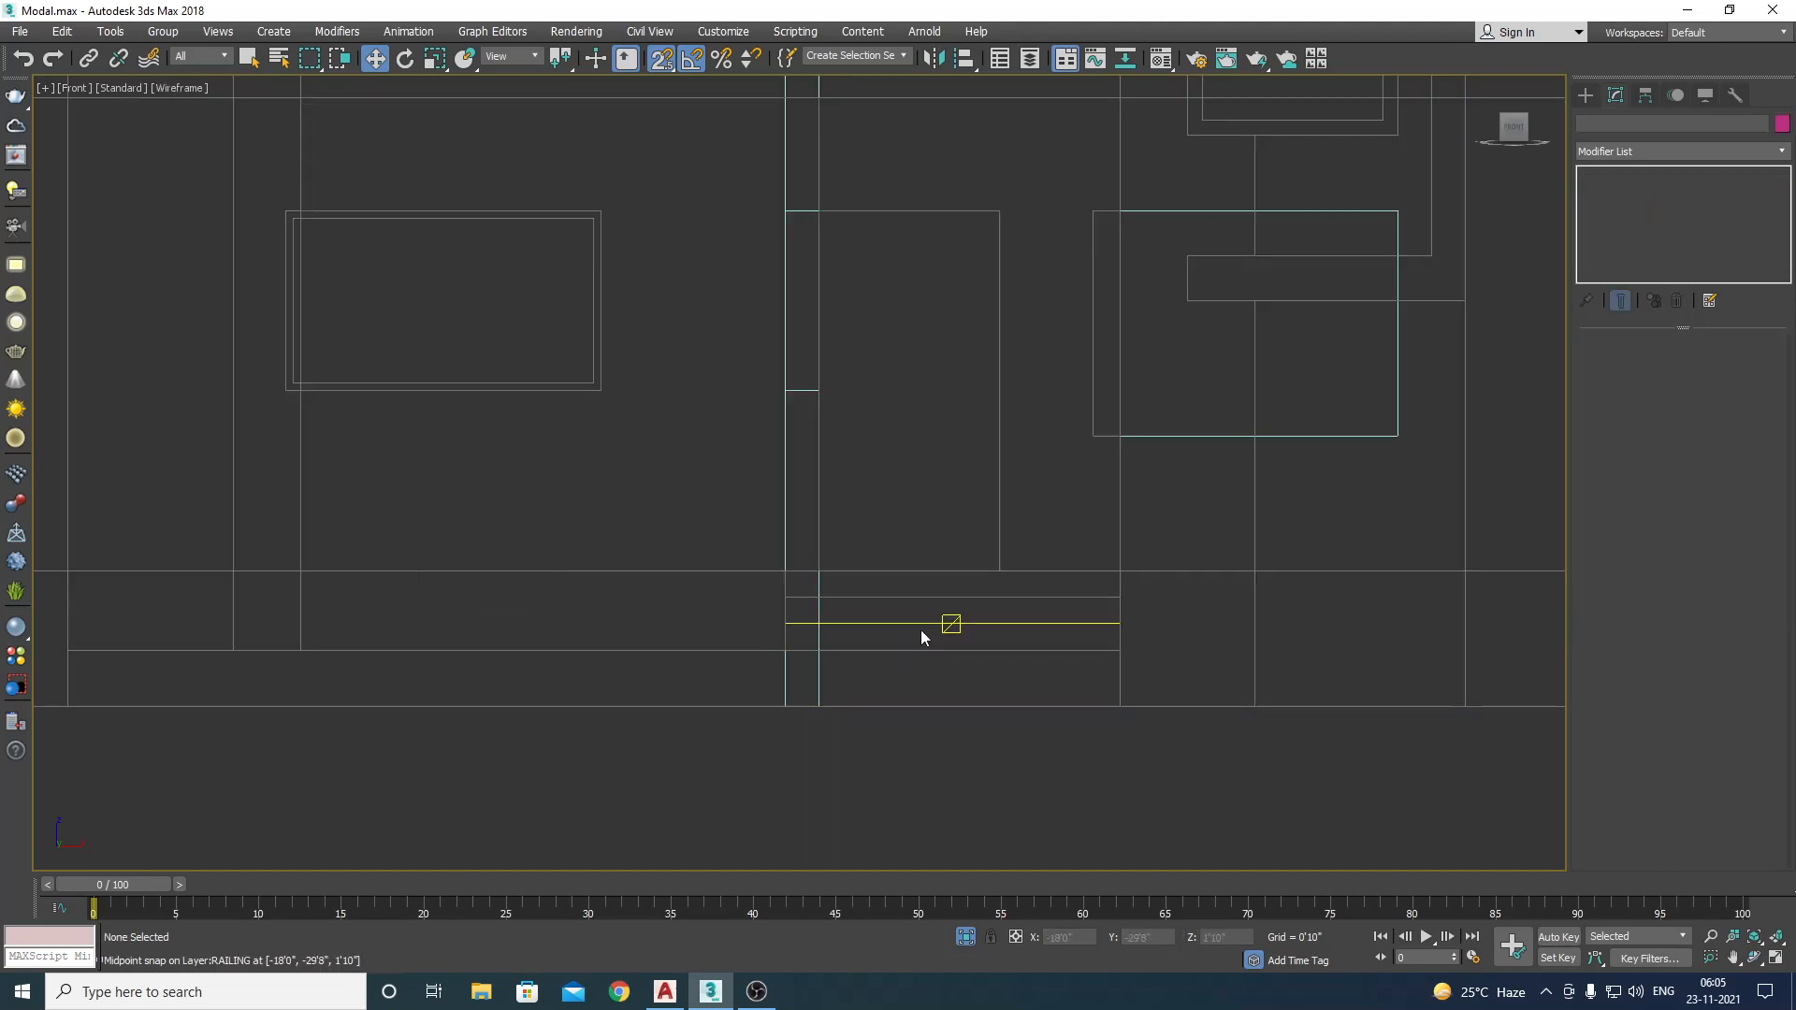
middle_drag(906, 633, 963, 477)
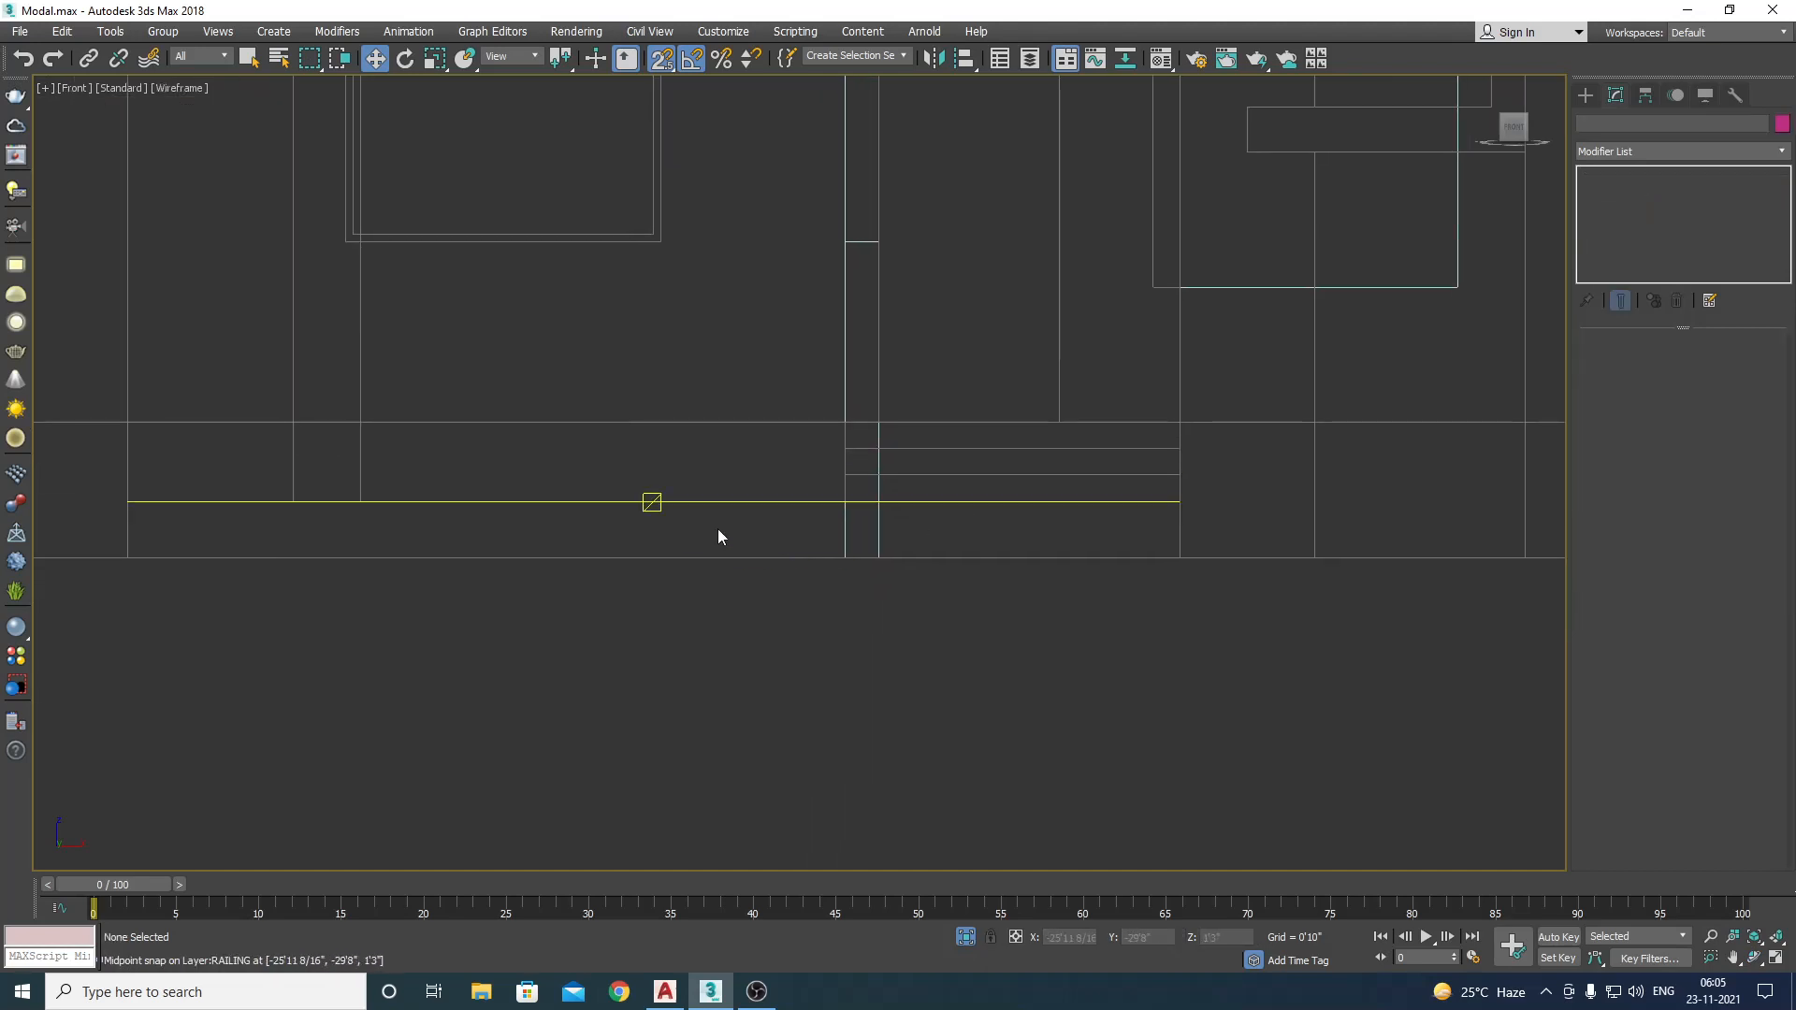
scroll(603, 565, down, 2)
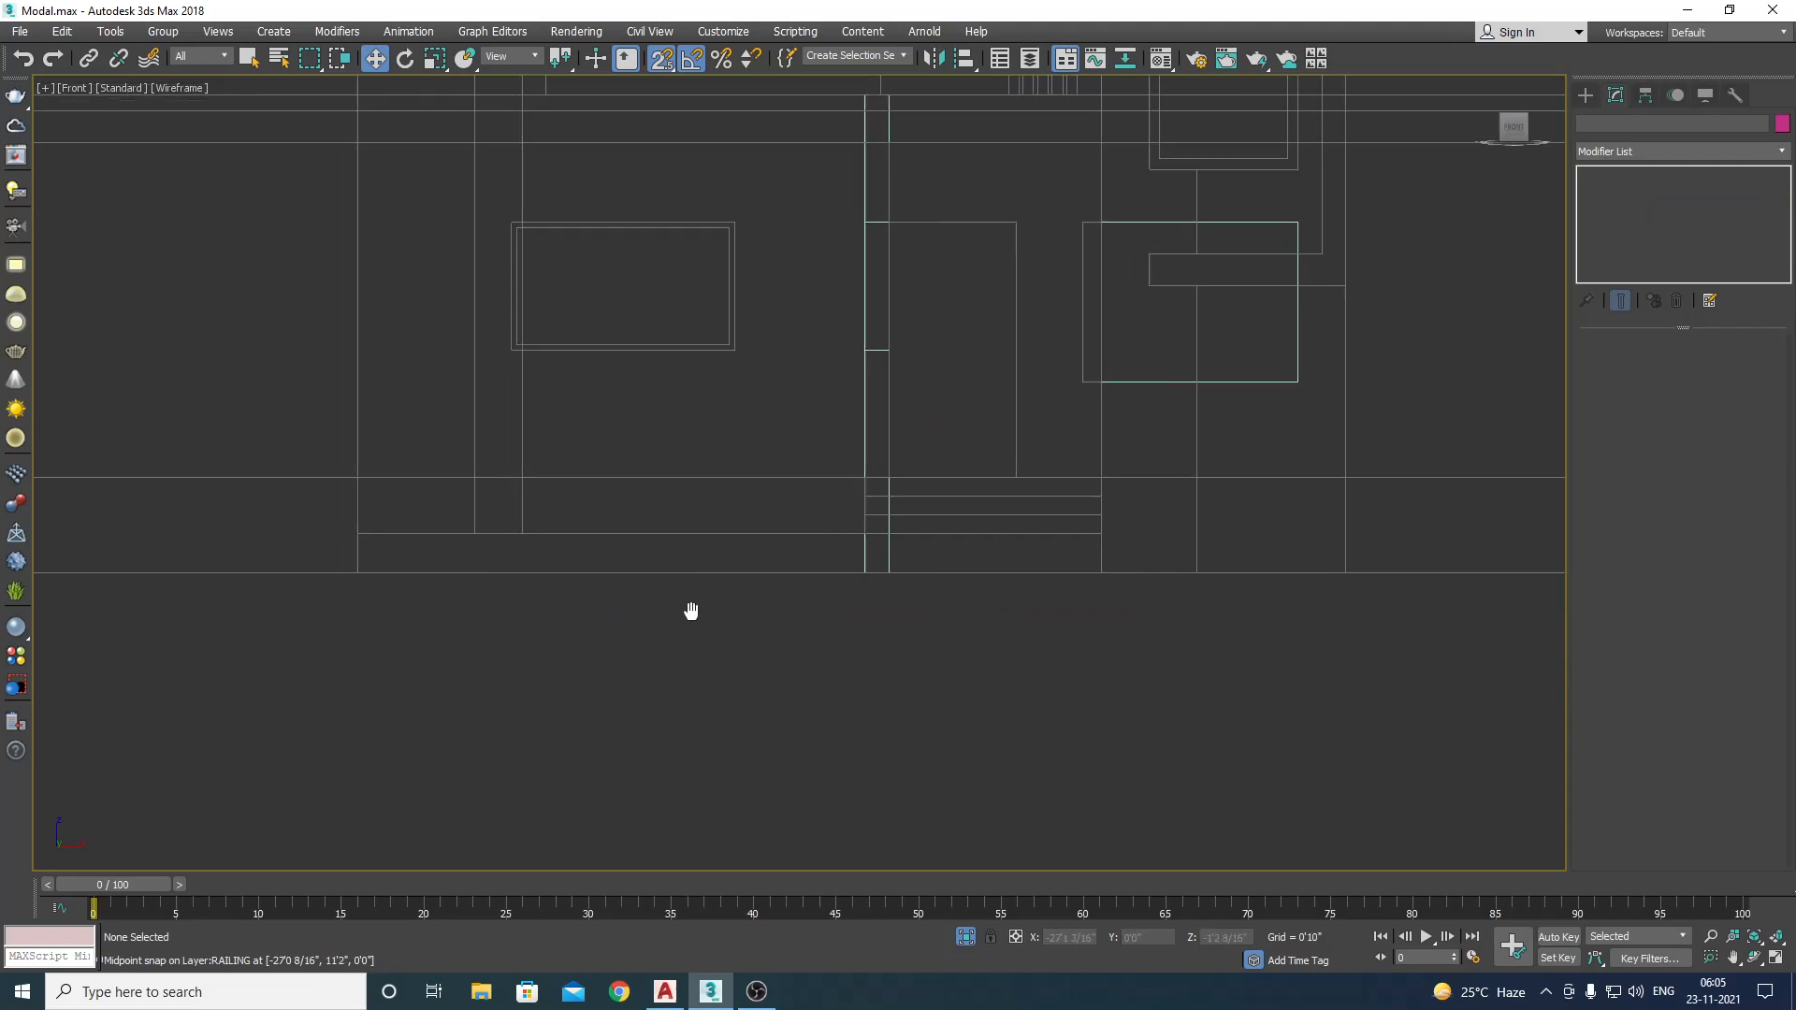
key(p)
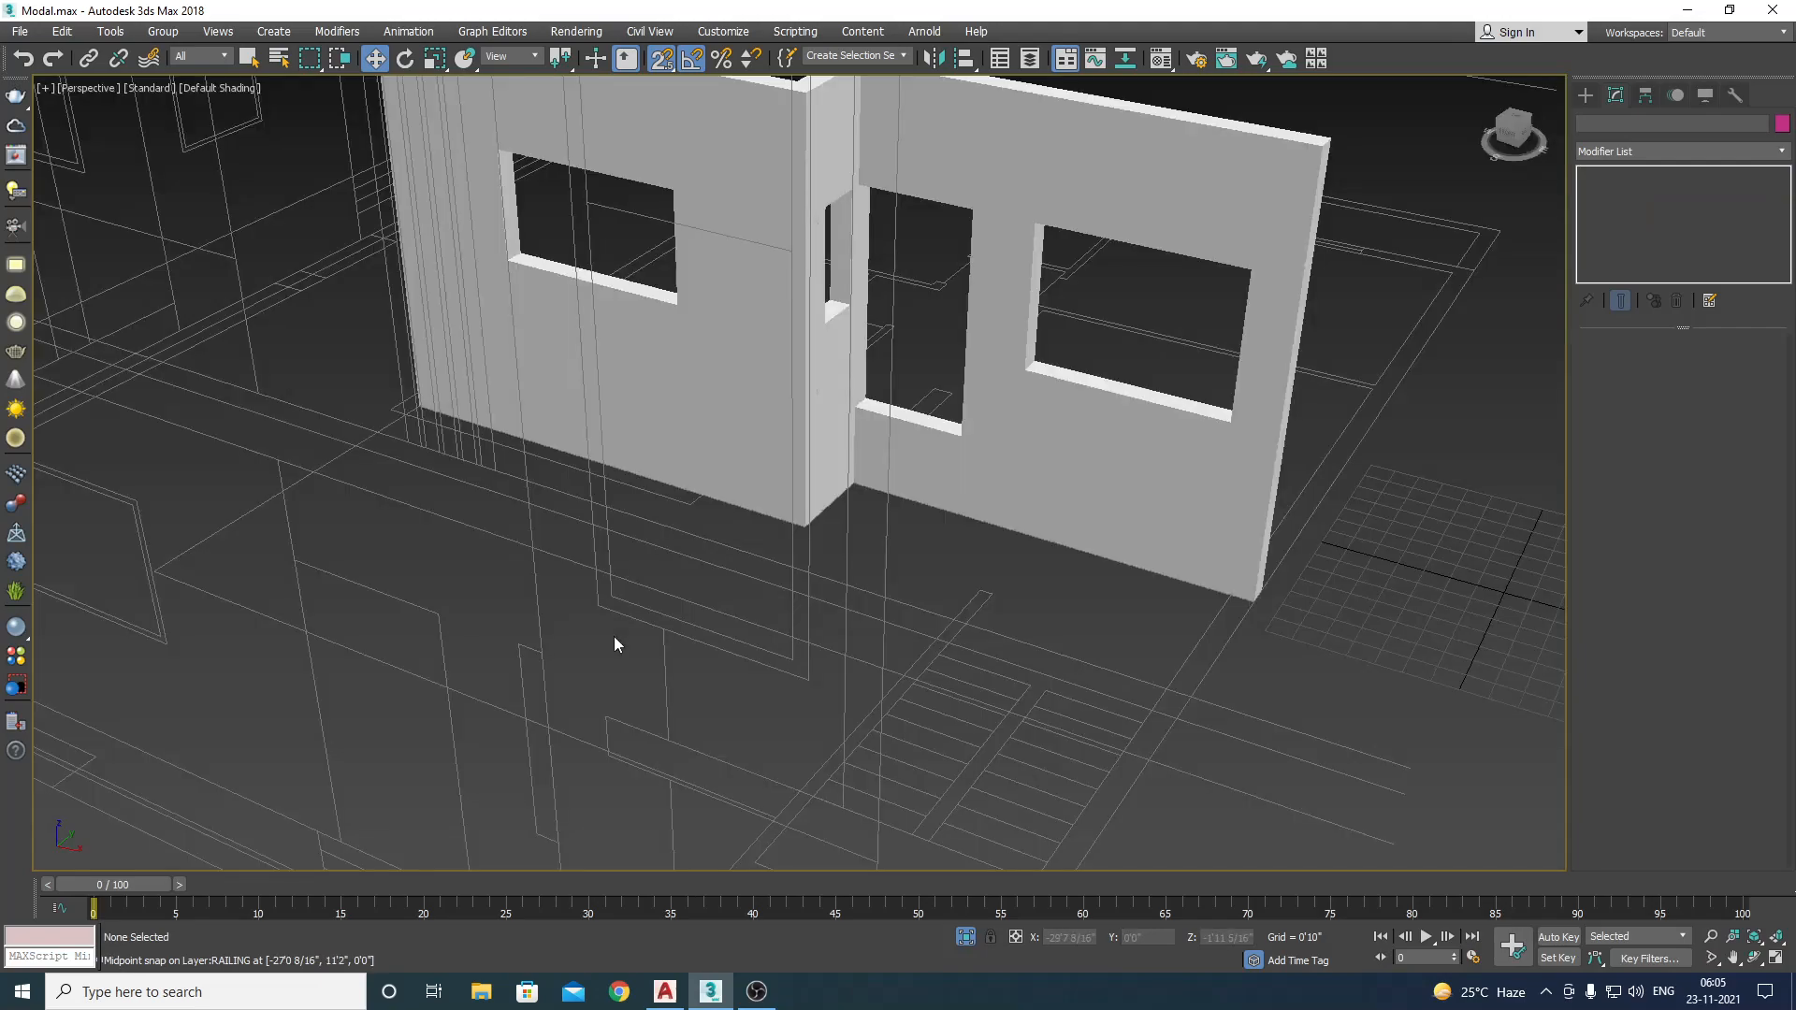
alt+middle_drag(614, 645, 766, 596)
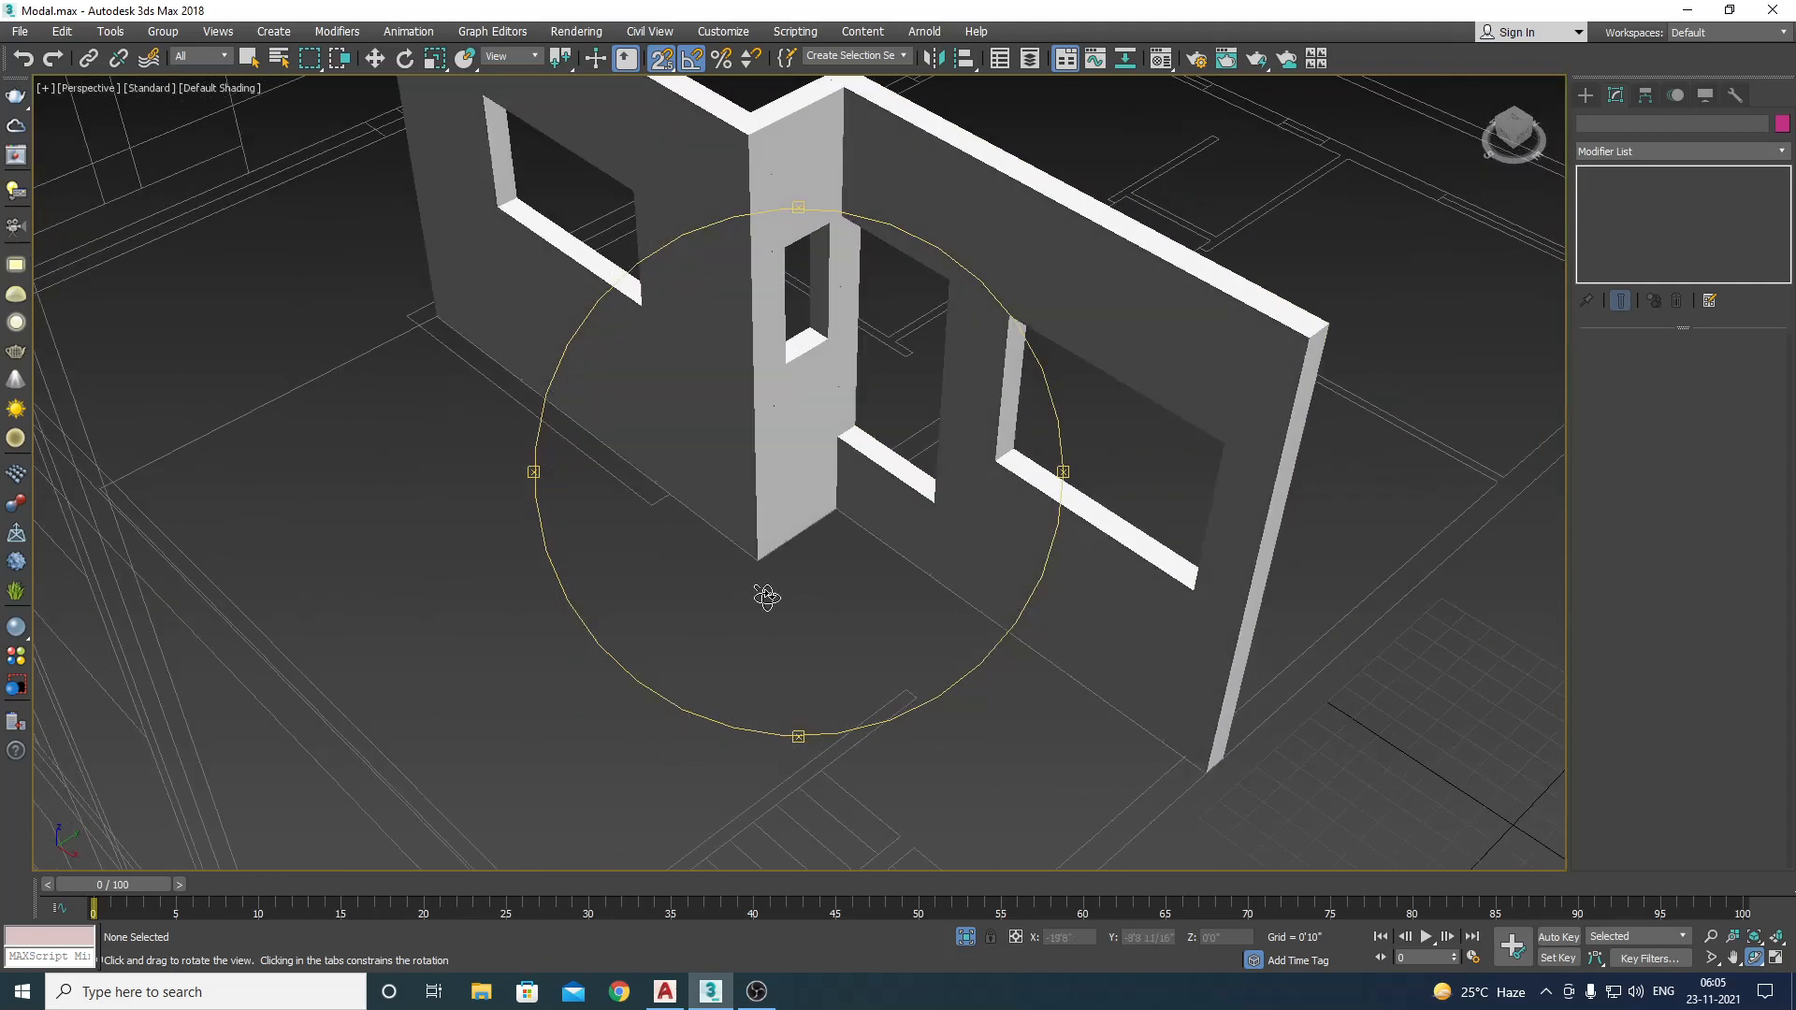
Step: Lower the bottom segment of the narrow return wall's window to the neighbouring window's sill using 3D snap, and return to the Extrude level
key(w)
scroll(794, 391, up, 5)
click(794, 396)
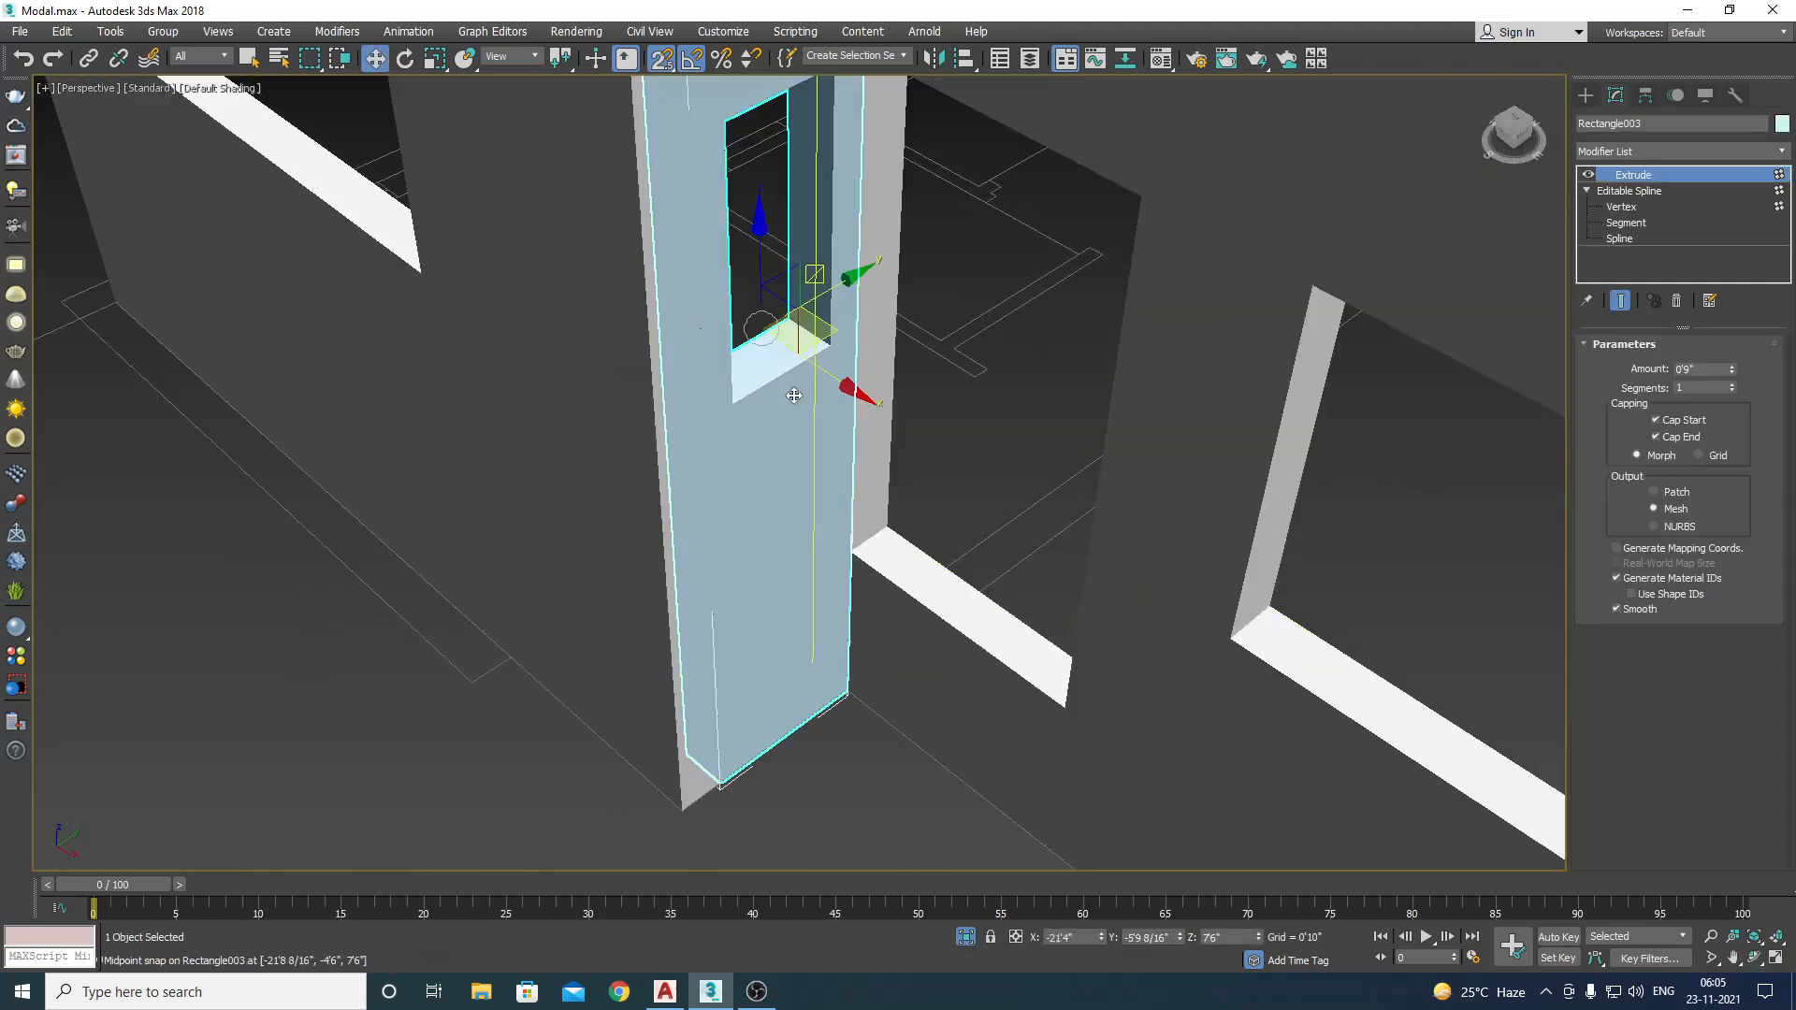
alt+middle_drag(795, 395, 777, 454)
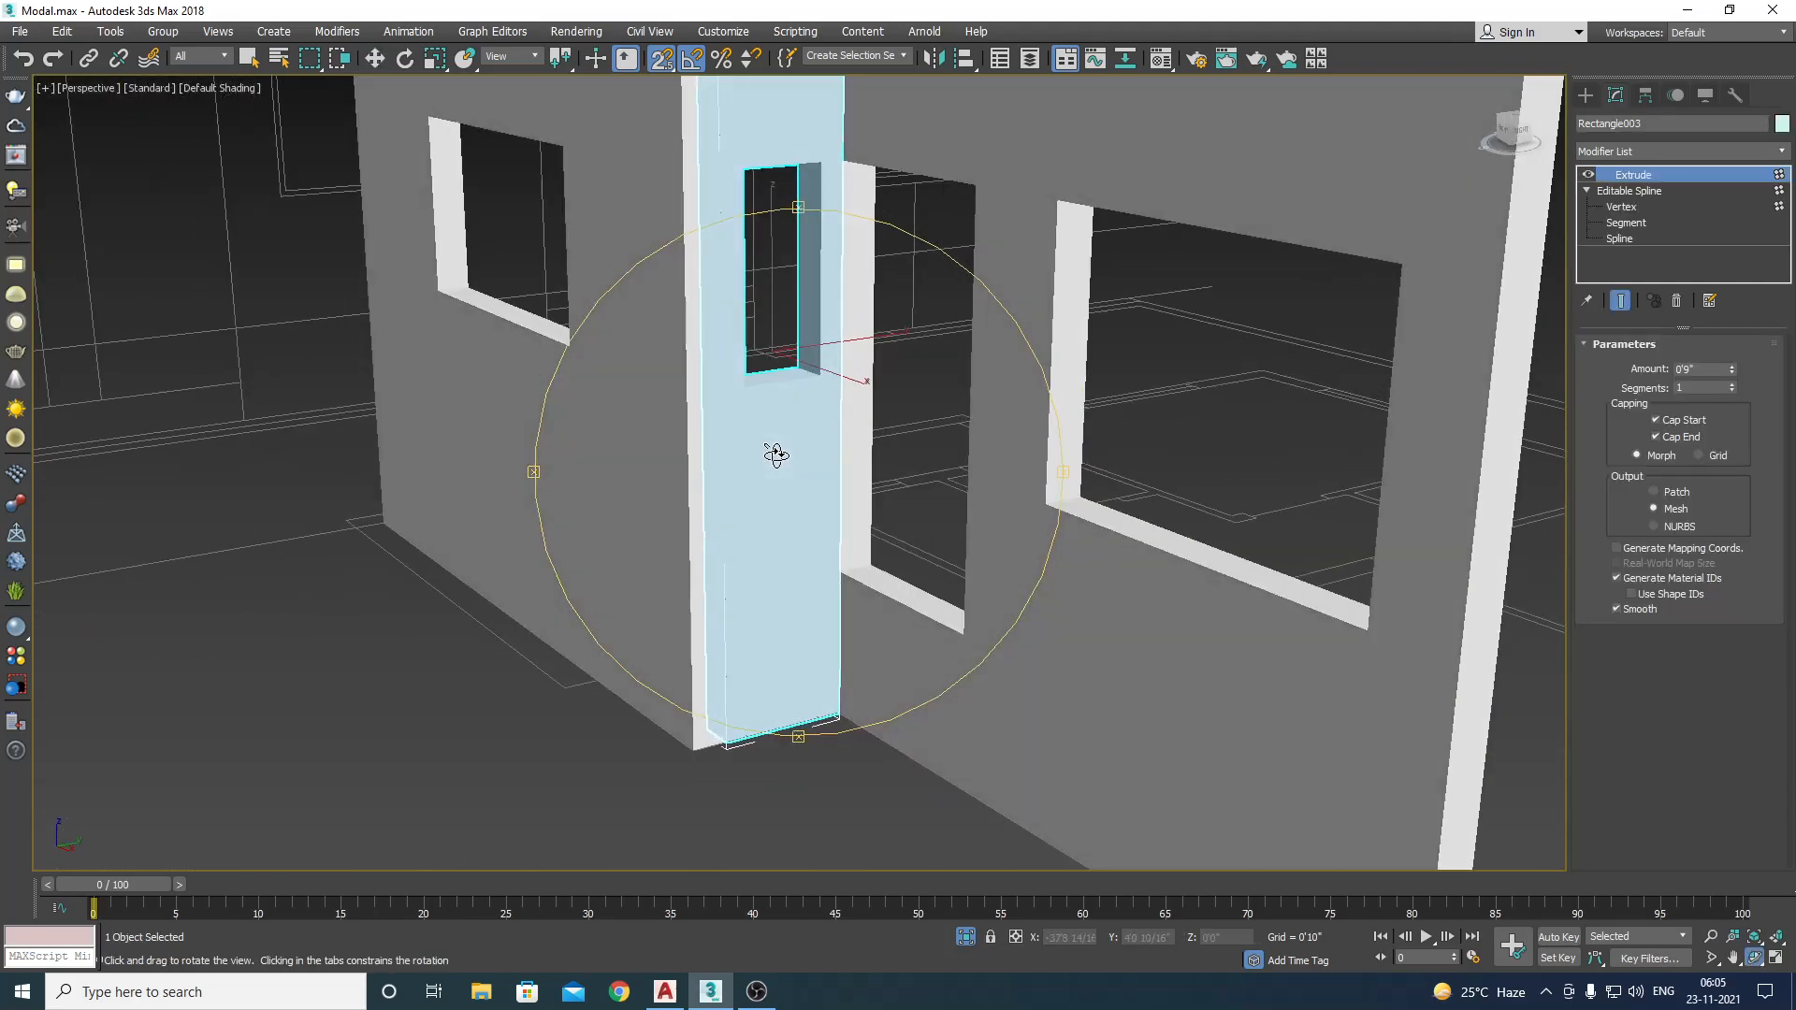
key(w)
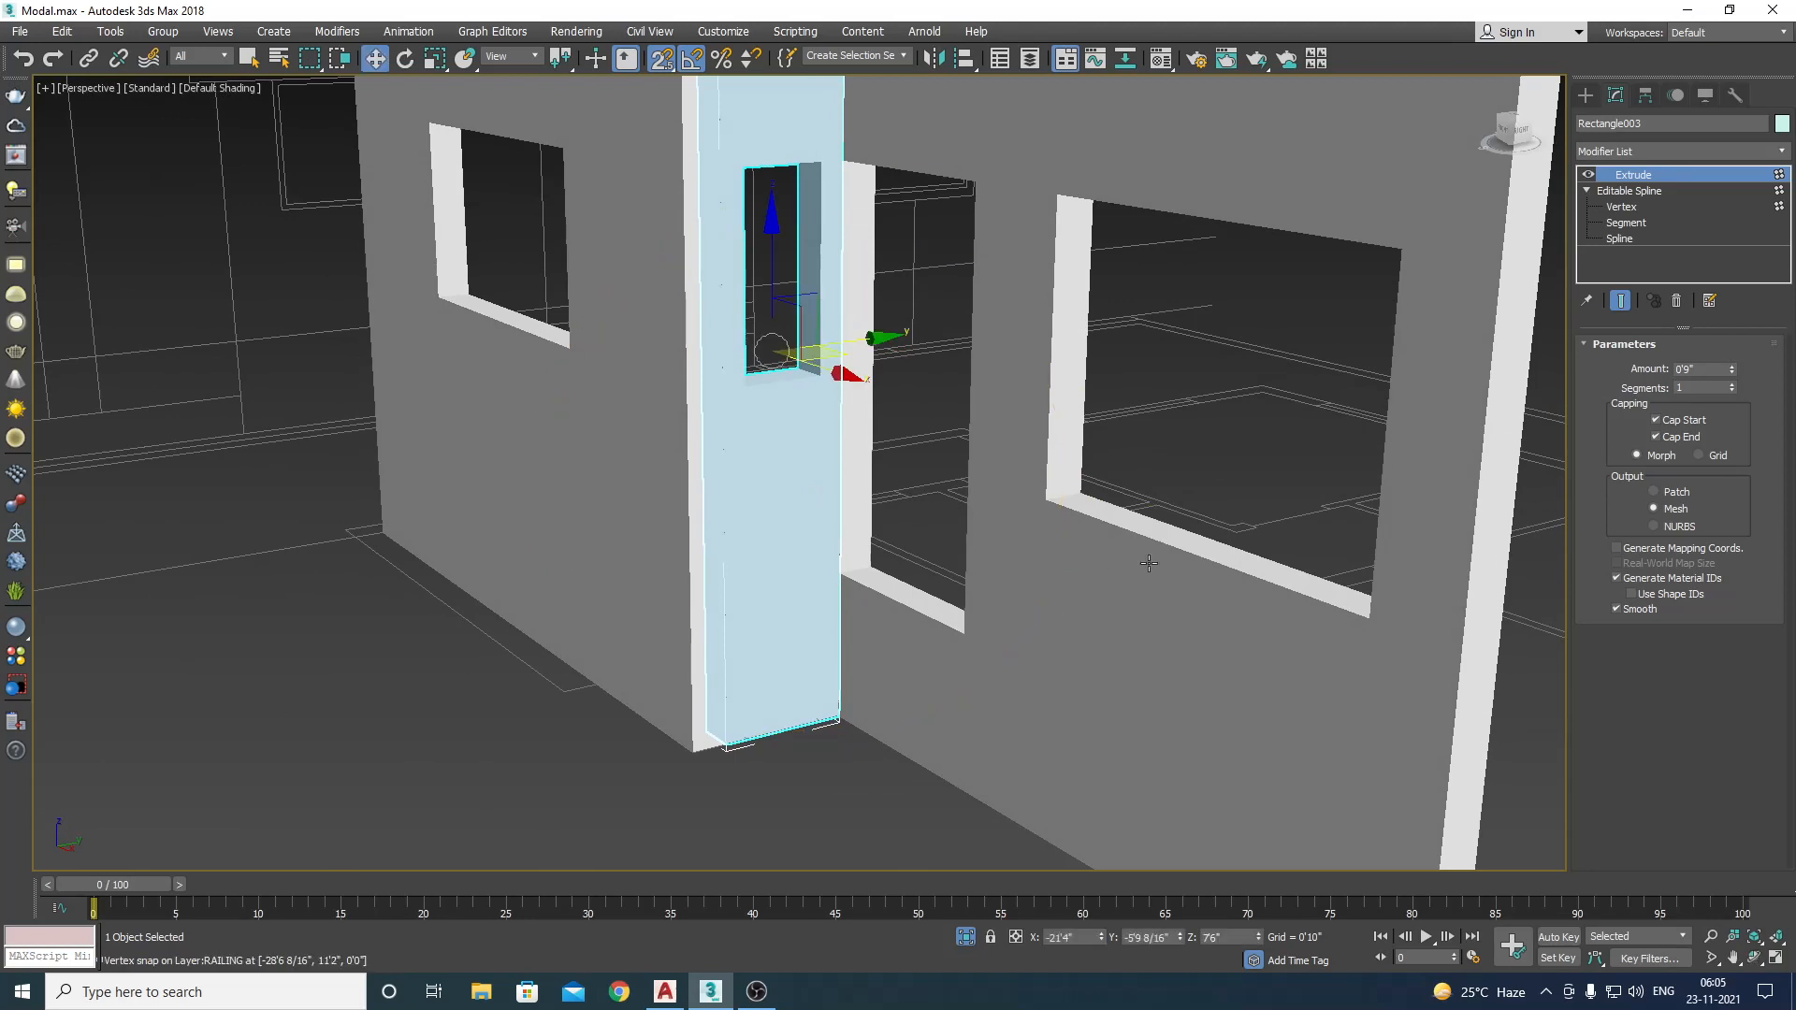
click(1626, 224)
click(786, 385)
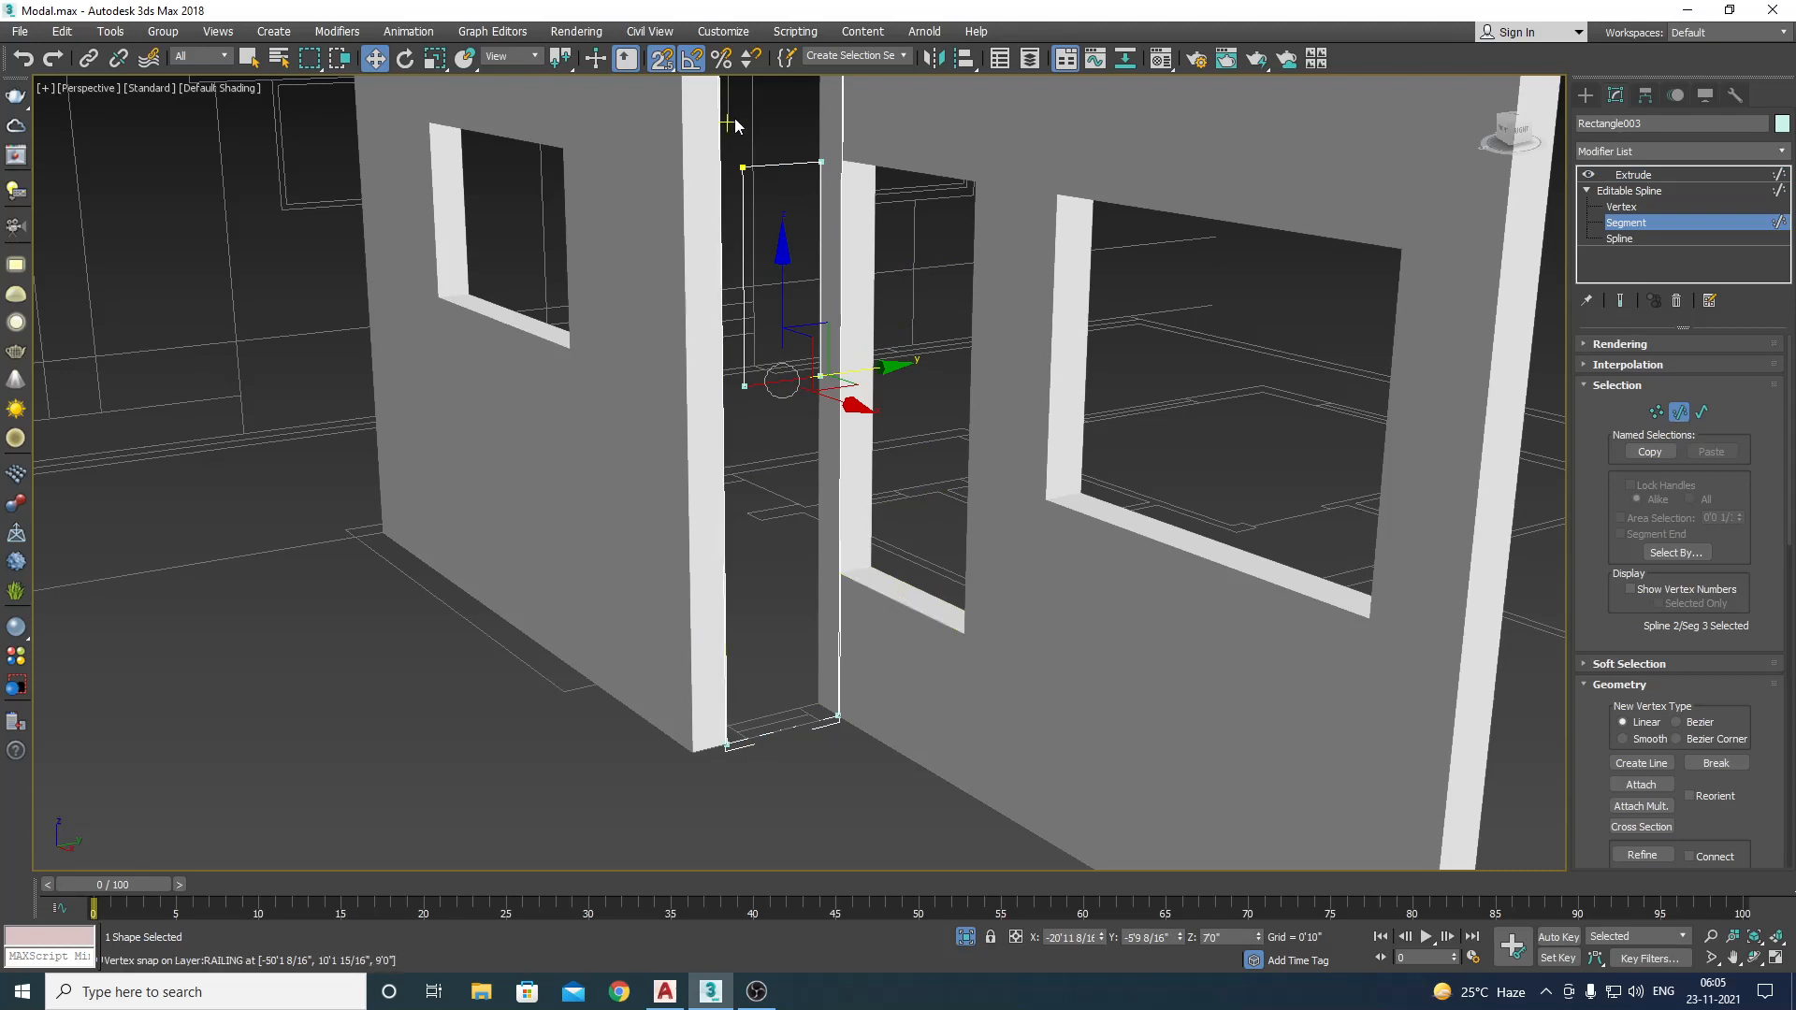
click(660, 62)
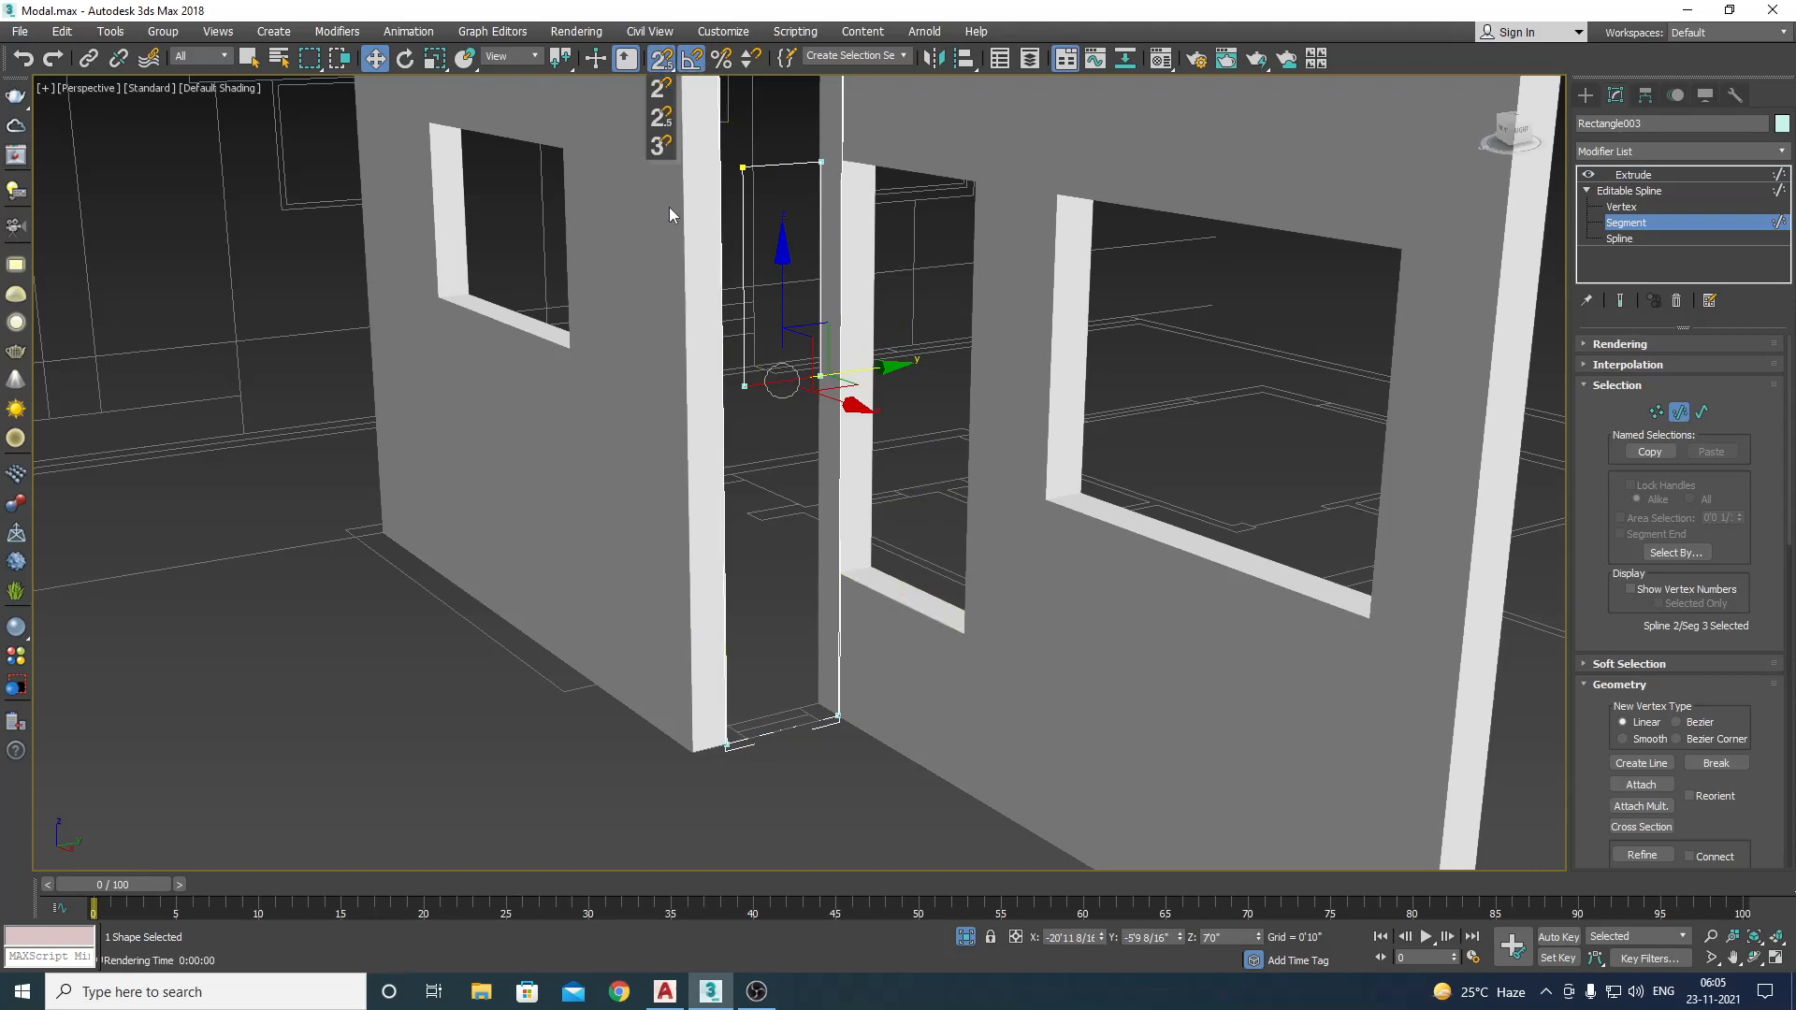
click(661, 147)
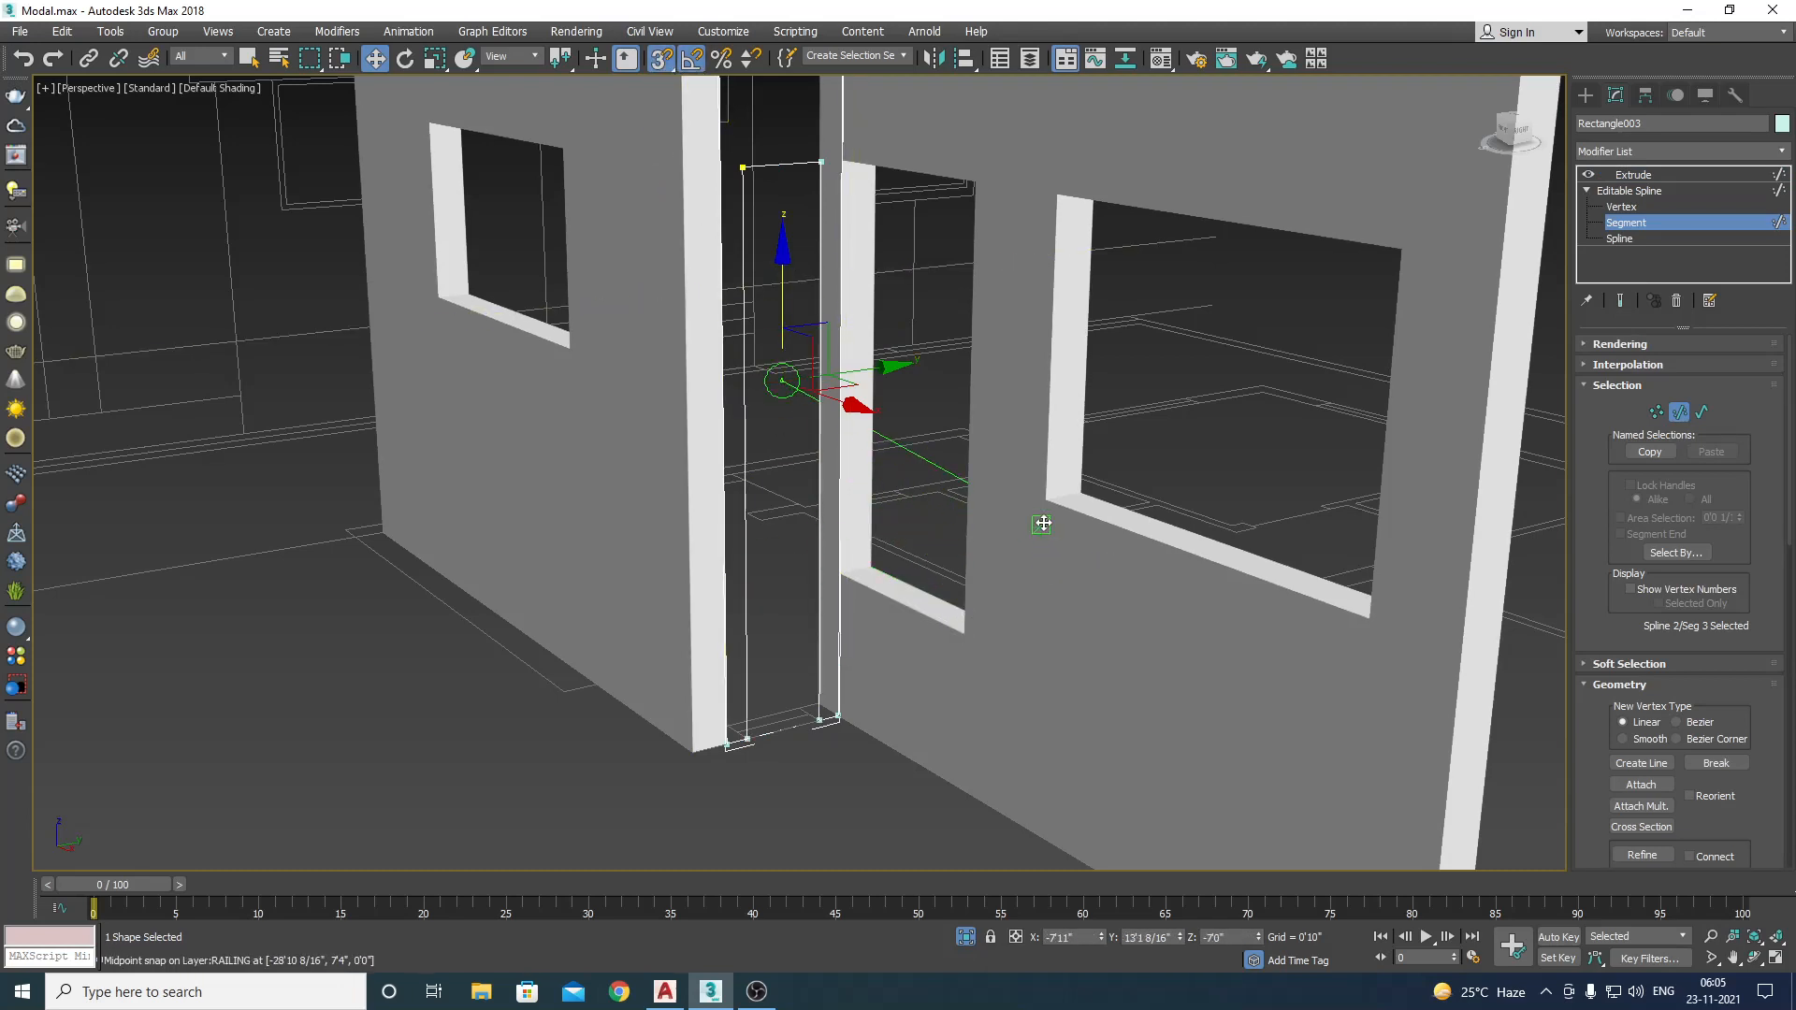
drag(1043, 524, 1048, 502)
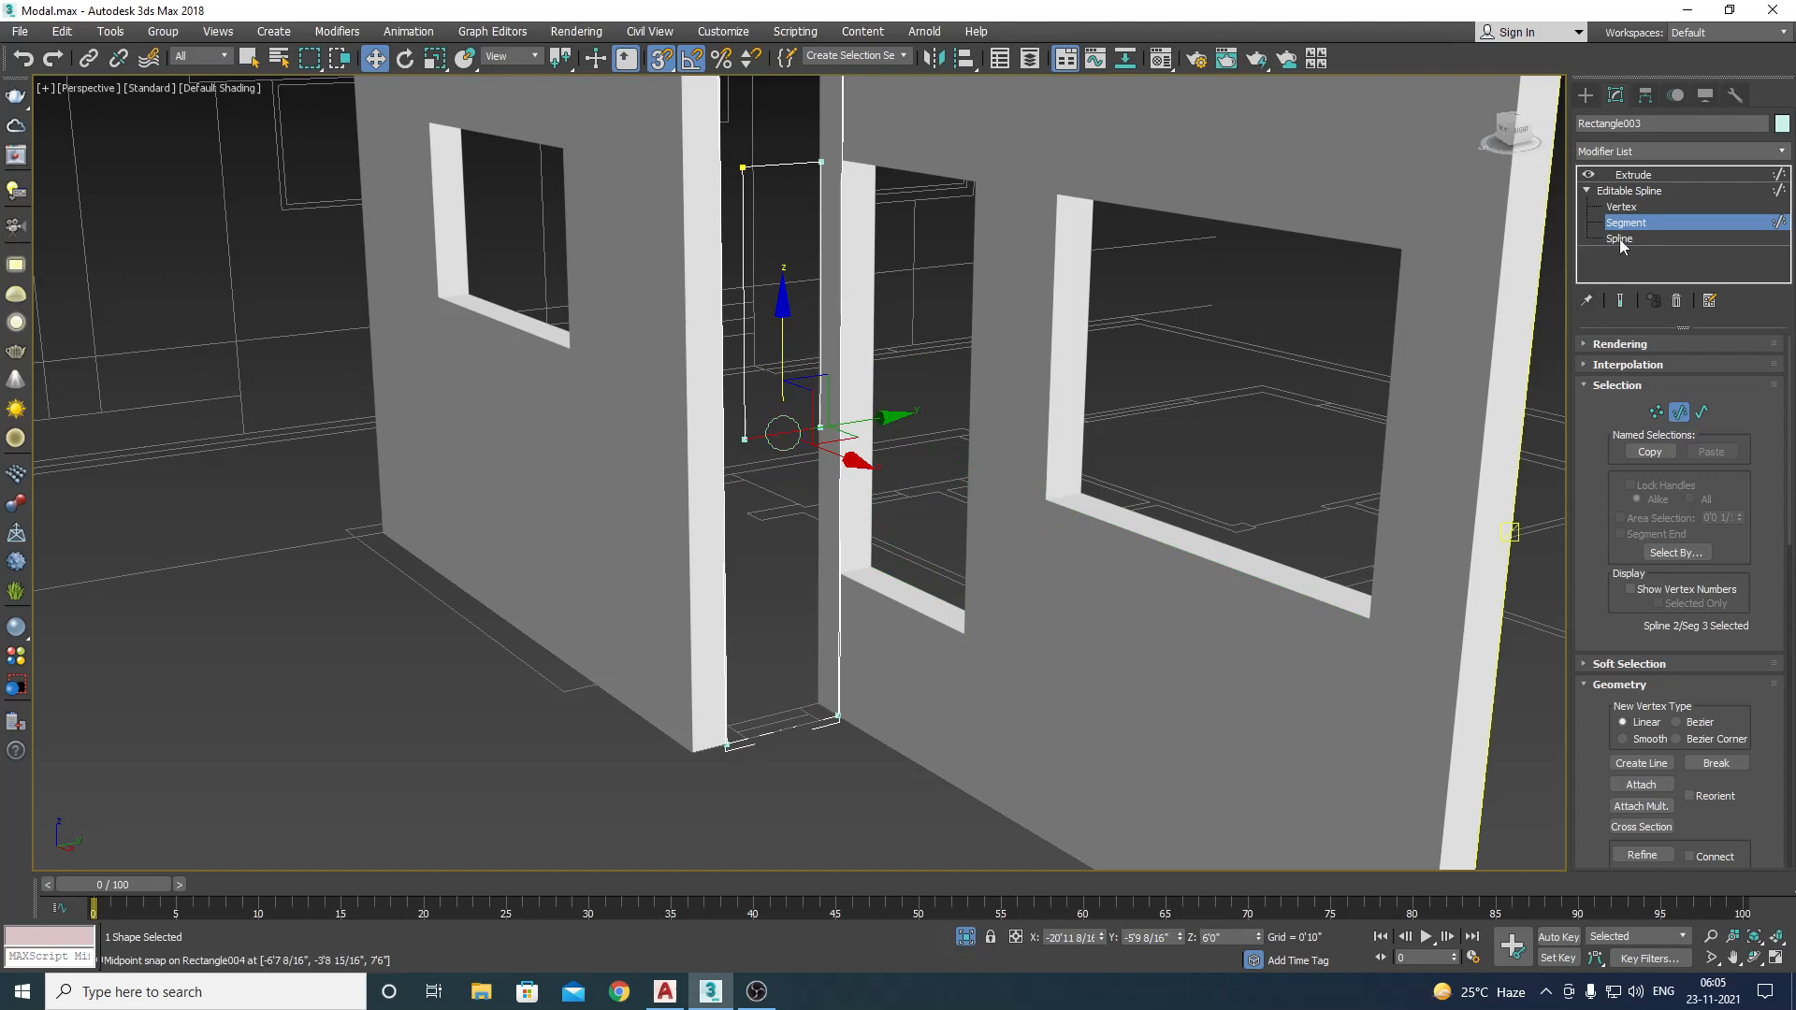
click(1633, 175)
click(1249, 355)
Step: Make a copy of the recessed wall rotated 90 degrees in the wireframe top view
alt+middle_drag(1085, 477, 714, 608)
key(t)
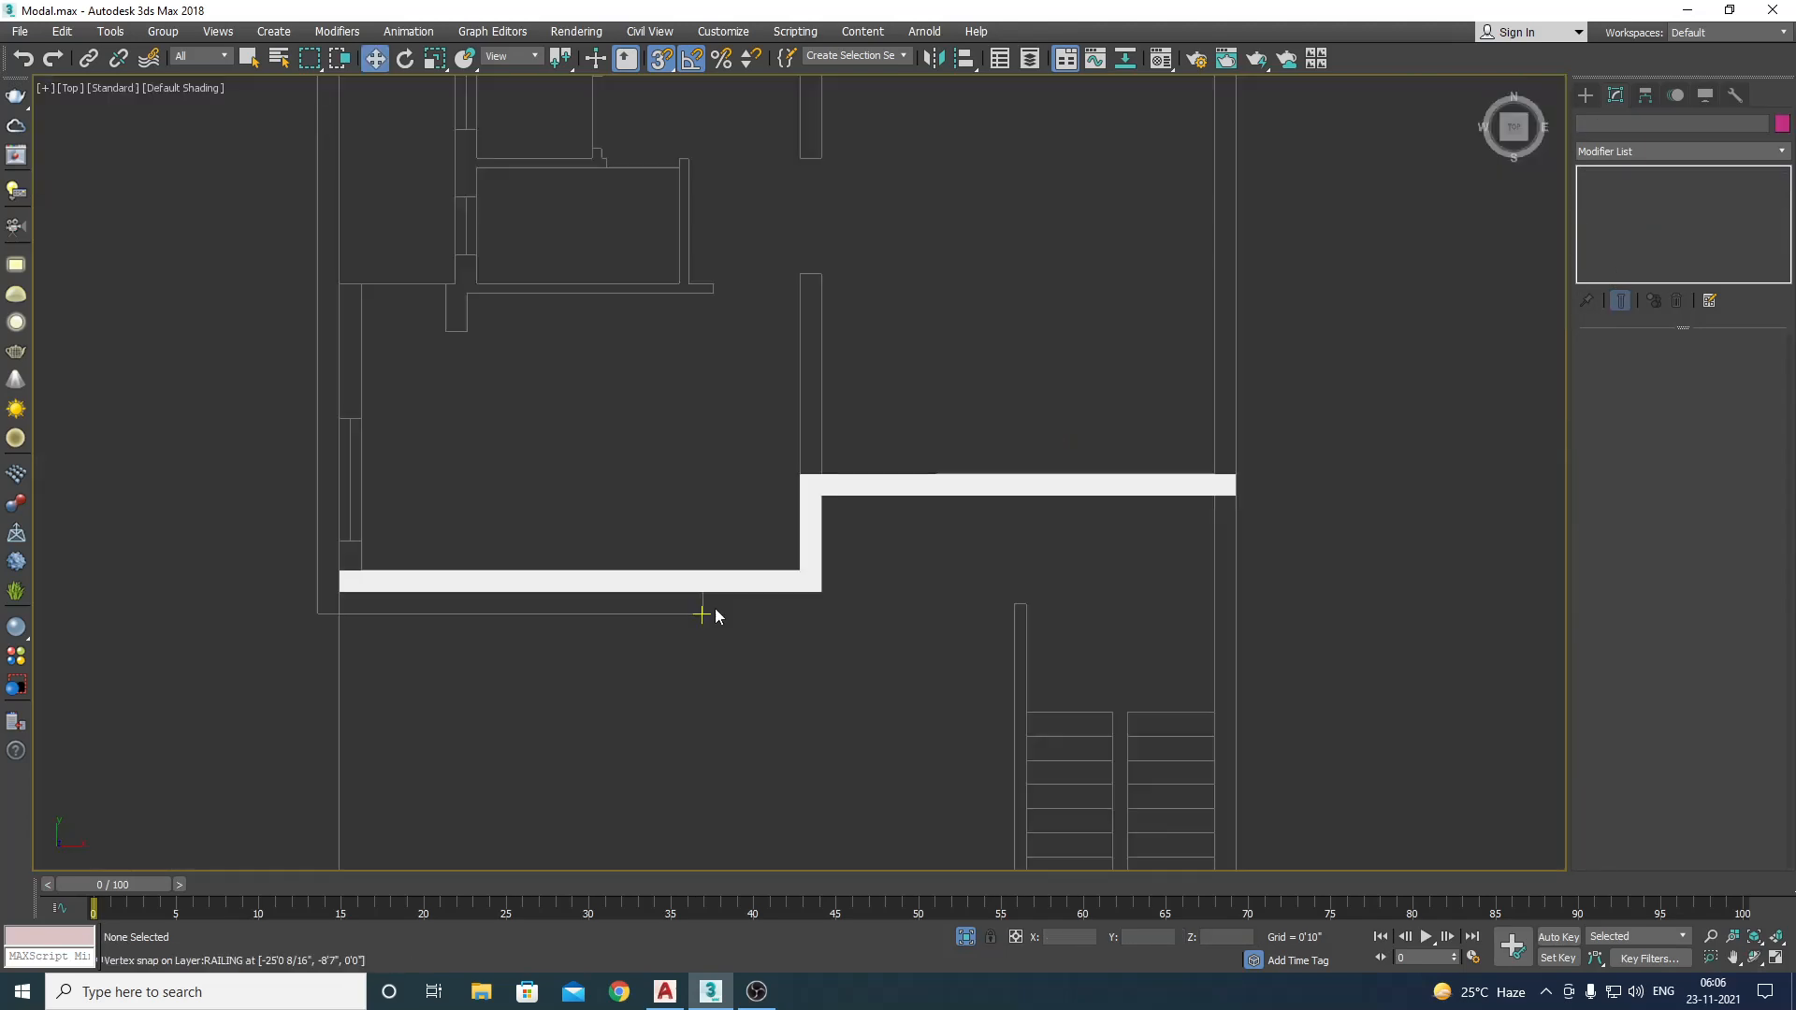
scroll(799, 675, down, 4)
scroll(896, 571, up, 3)
key(F3)
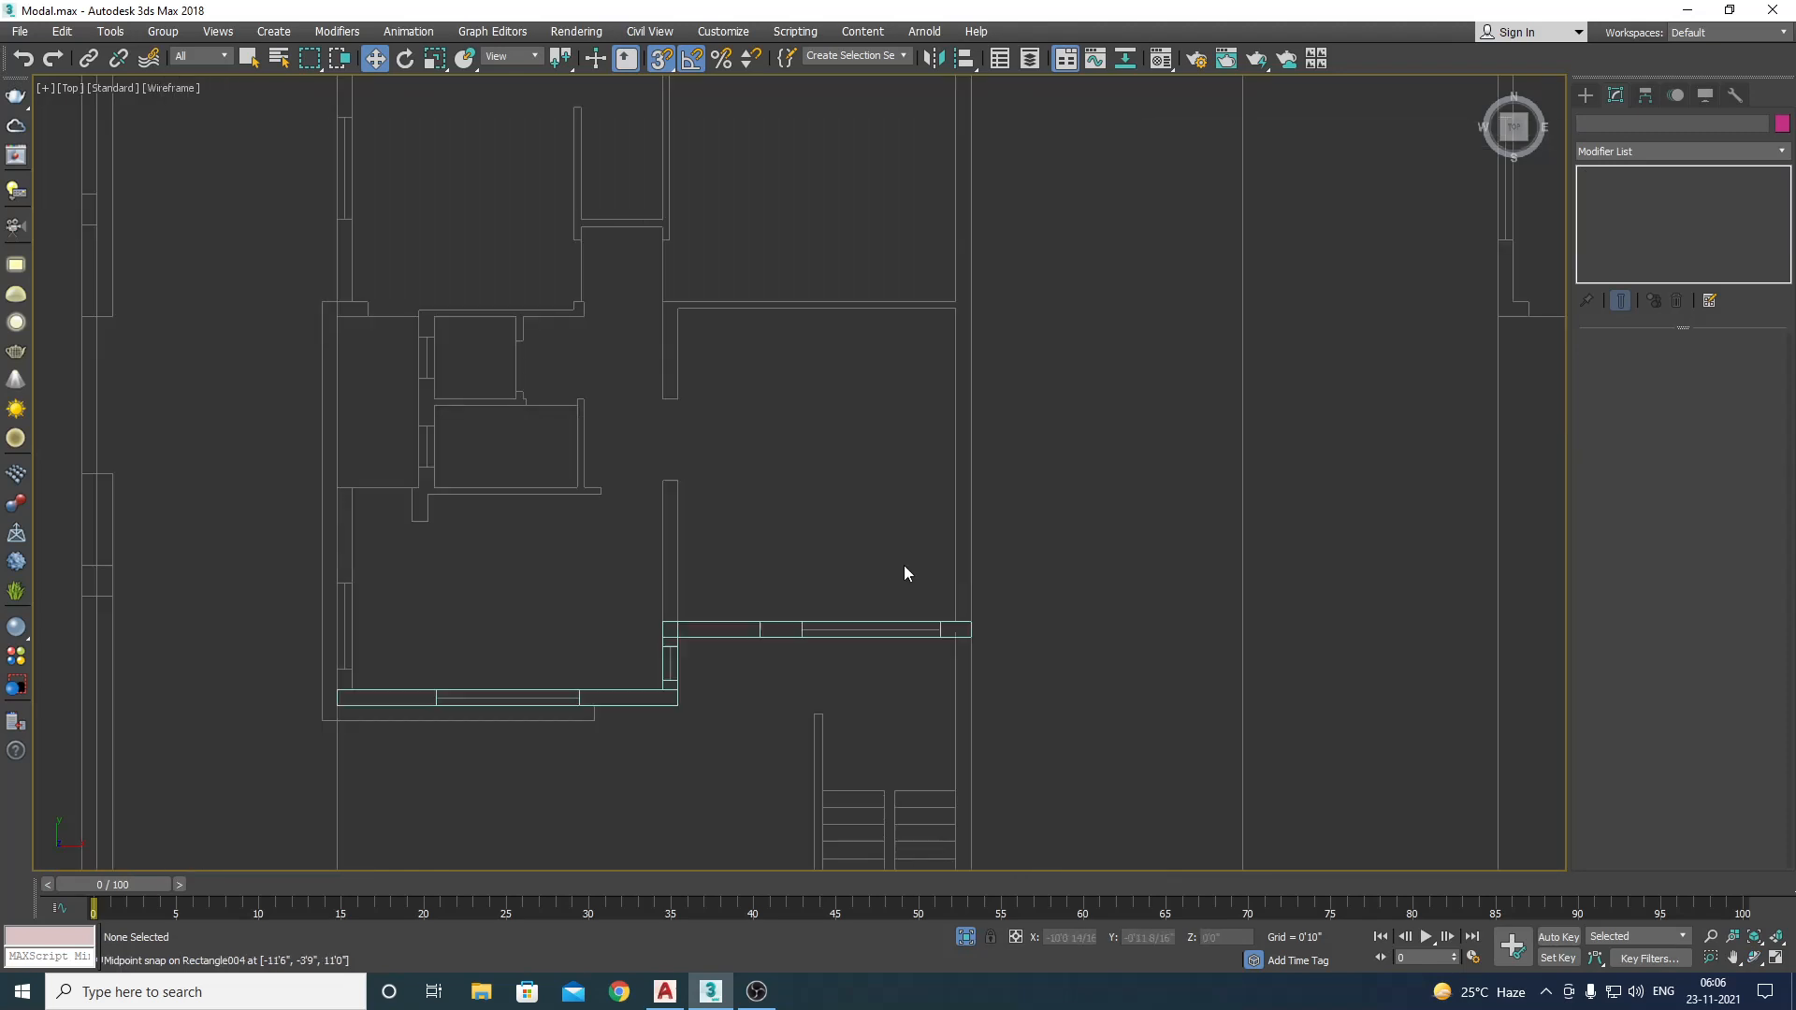
click(825, 697)
key(e)
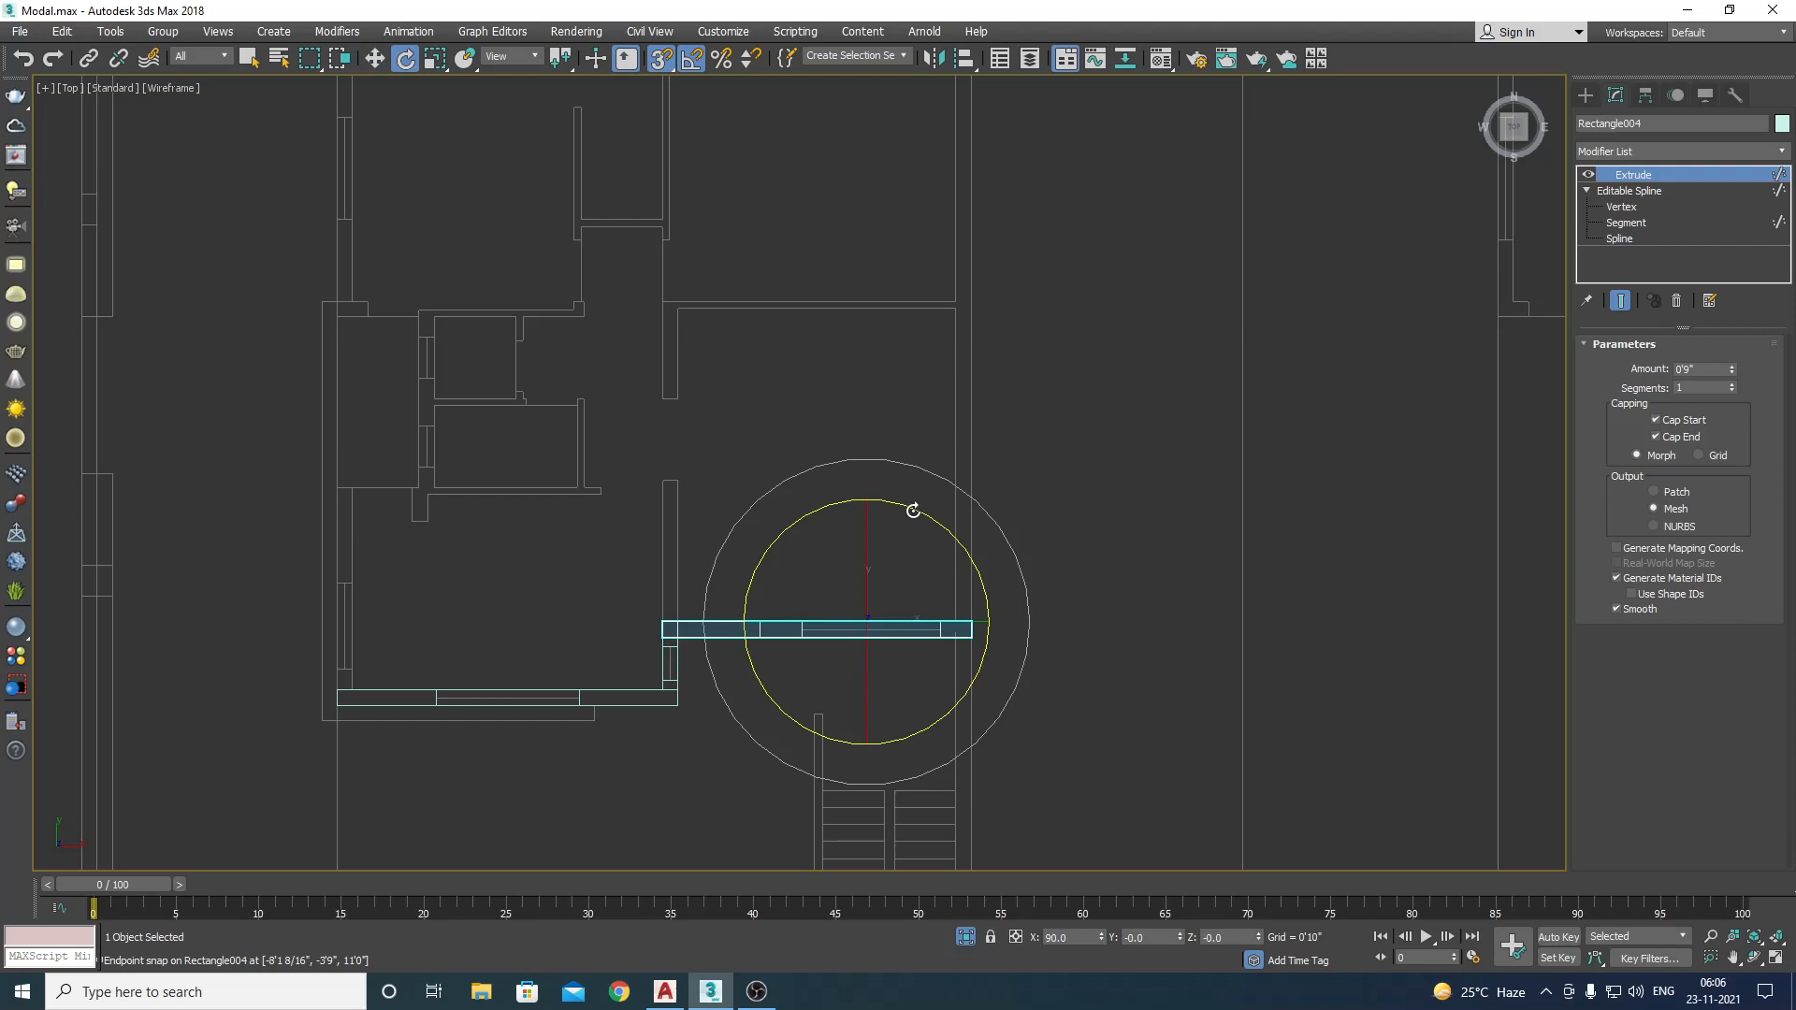
mouse_move(913, 511)
shift+mouse_down()
mouse_move(901, 574)
mouse_move(1112, 387)
shift+mouse_up()
click(901, 574)
Step: Set snapping to 2.5D and move the rotated wall copy onto the right side wall of the floor plan
key(w)
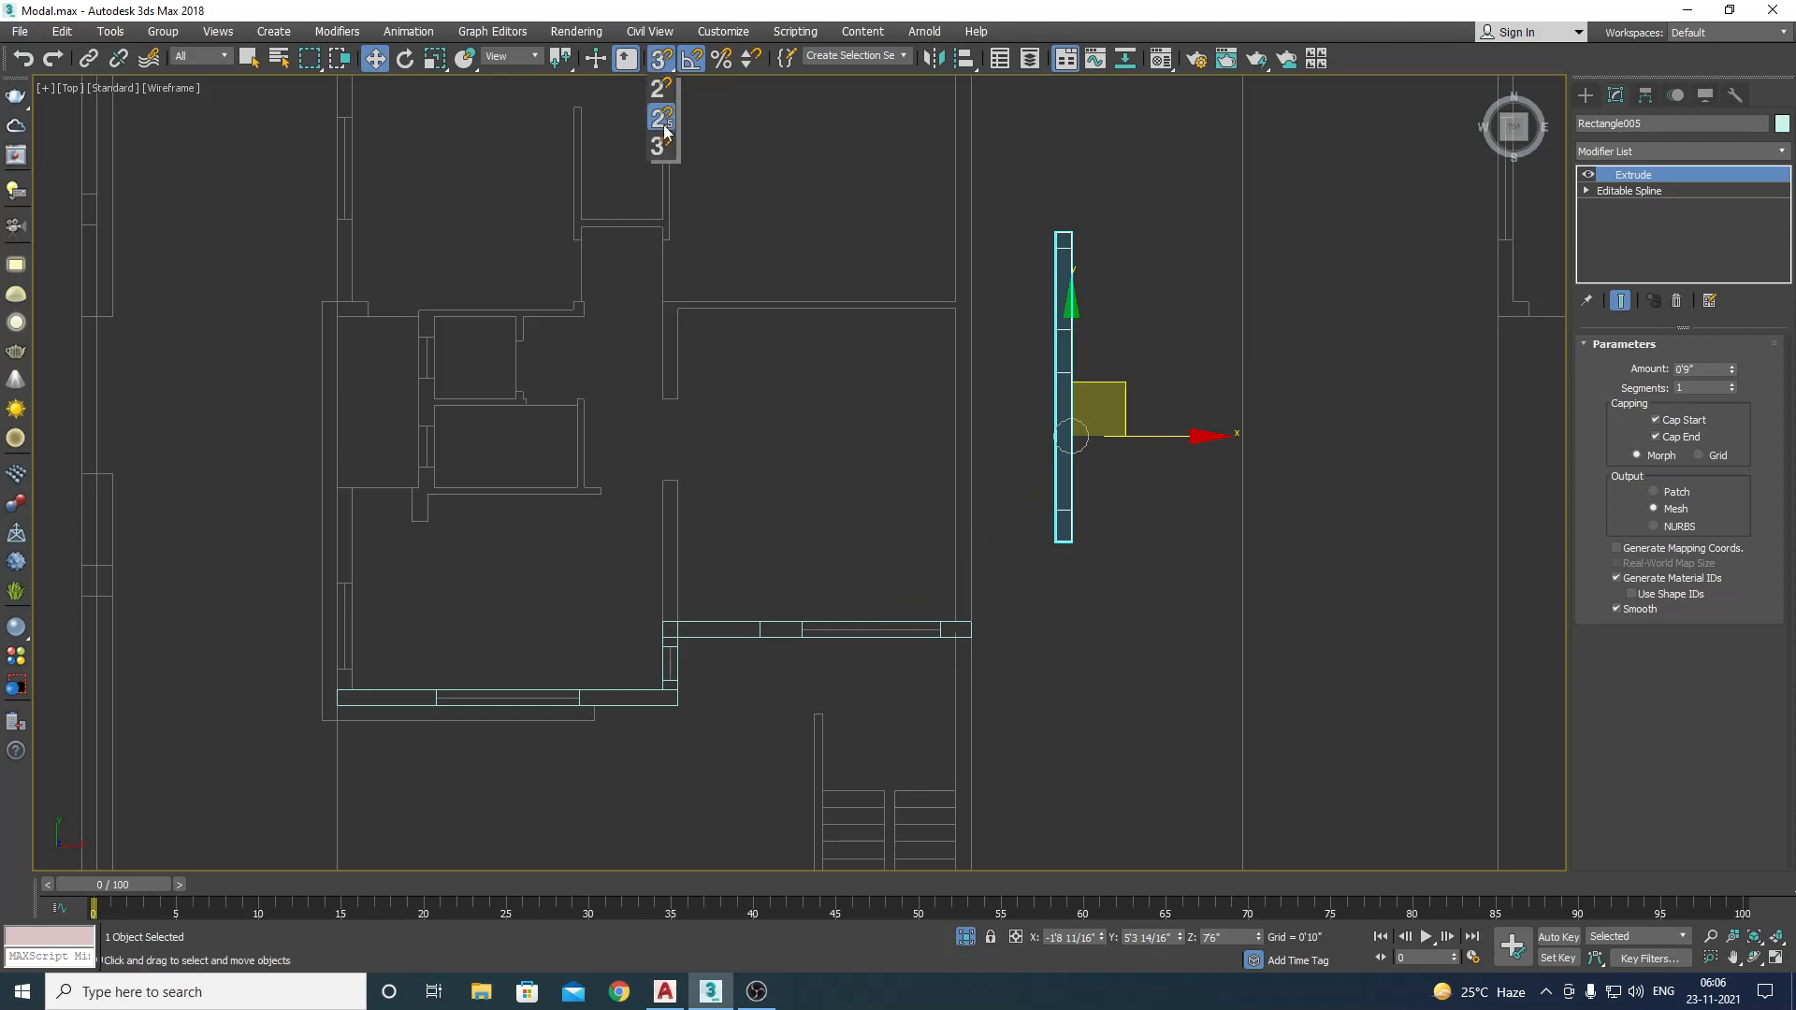
click(665, 131)
scroll(1064, 647, up, 4)
drag(1105, 375, 900, 539)
scroll(889, 538, down, 3)
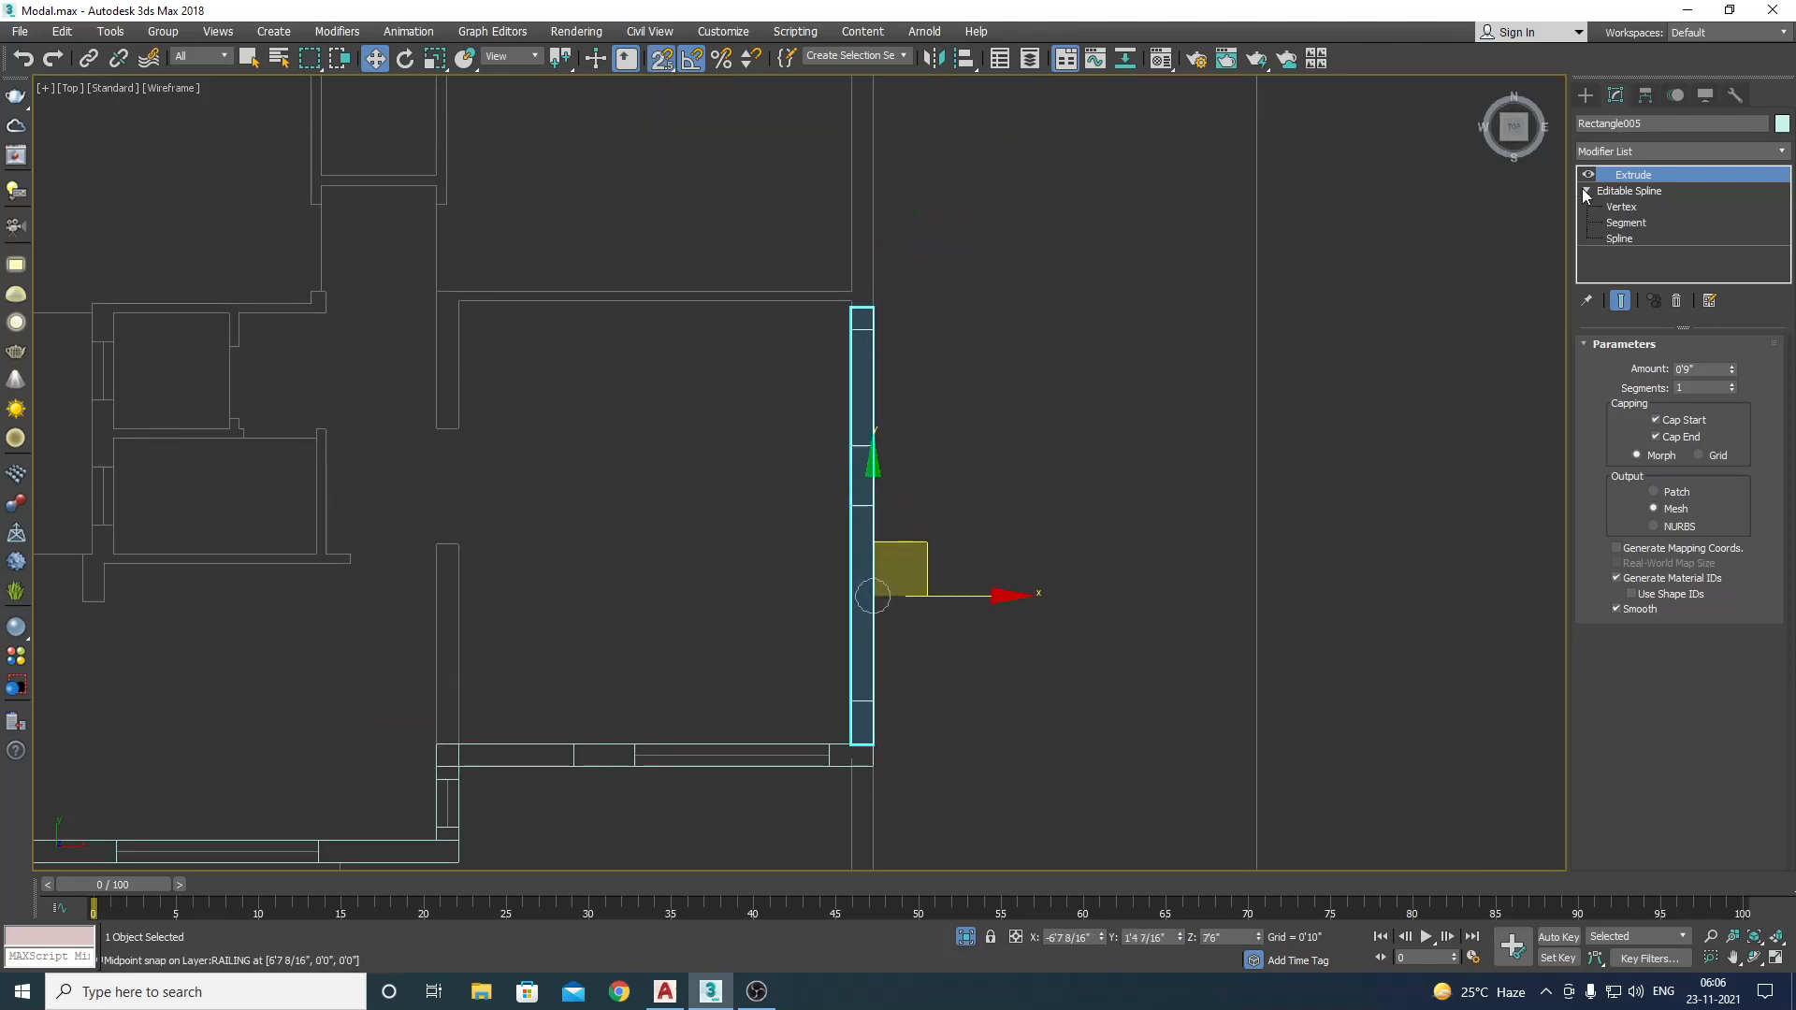
Step: Delete the vertices of the window and door openings from the right side wall's spline
click(1594, 206)
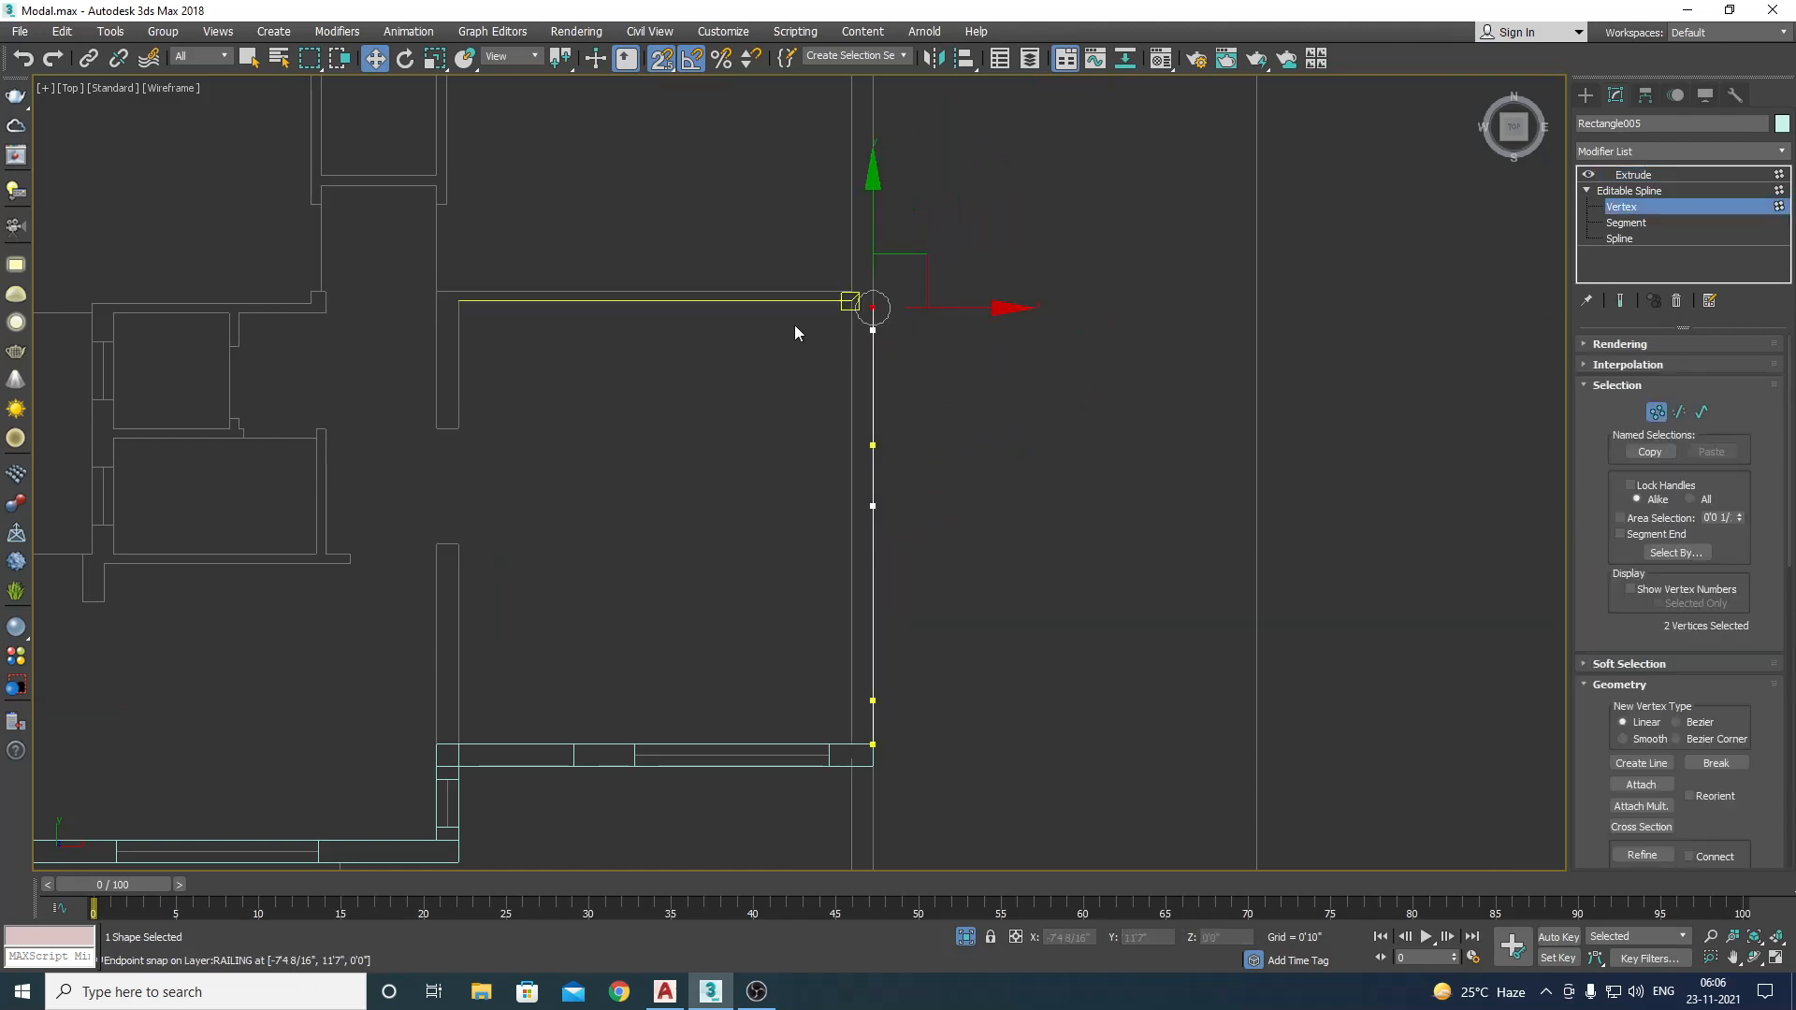
drag(997, 709, 1003, 710)
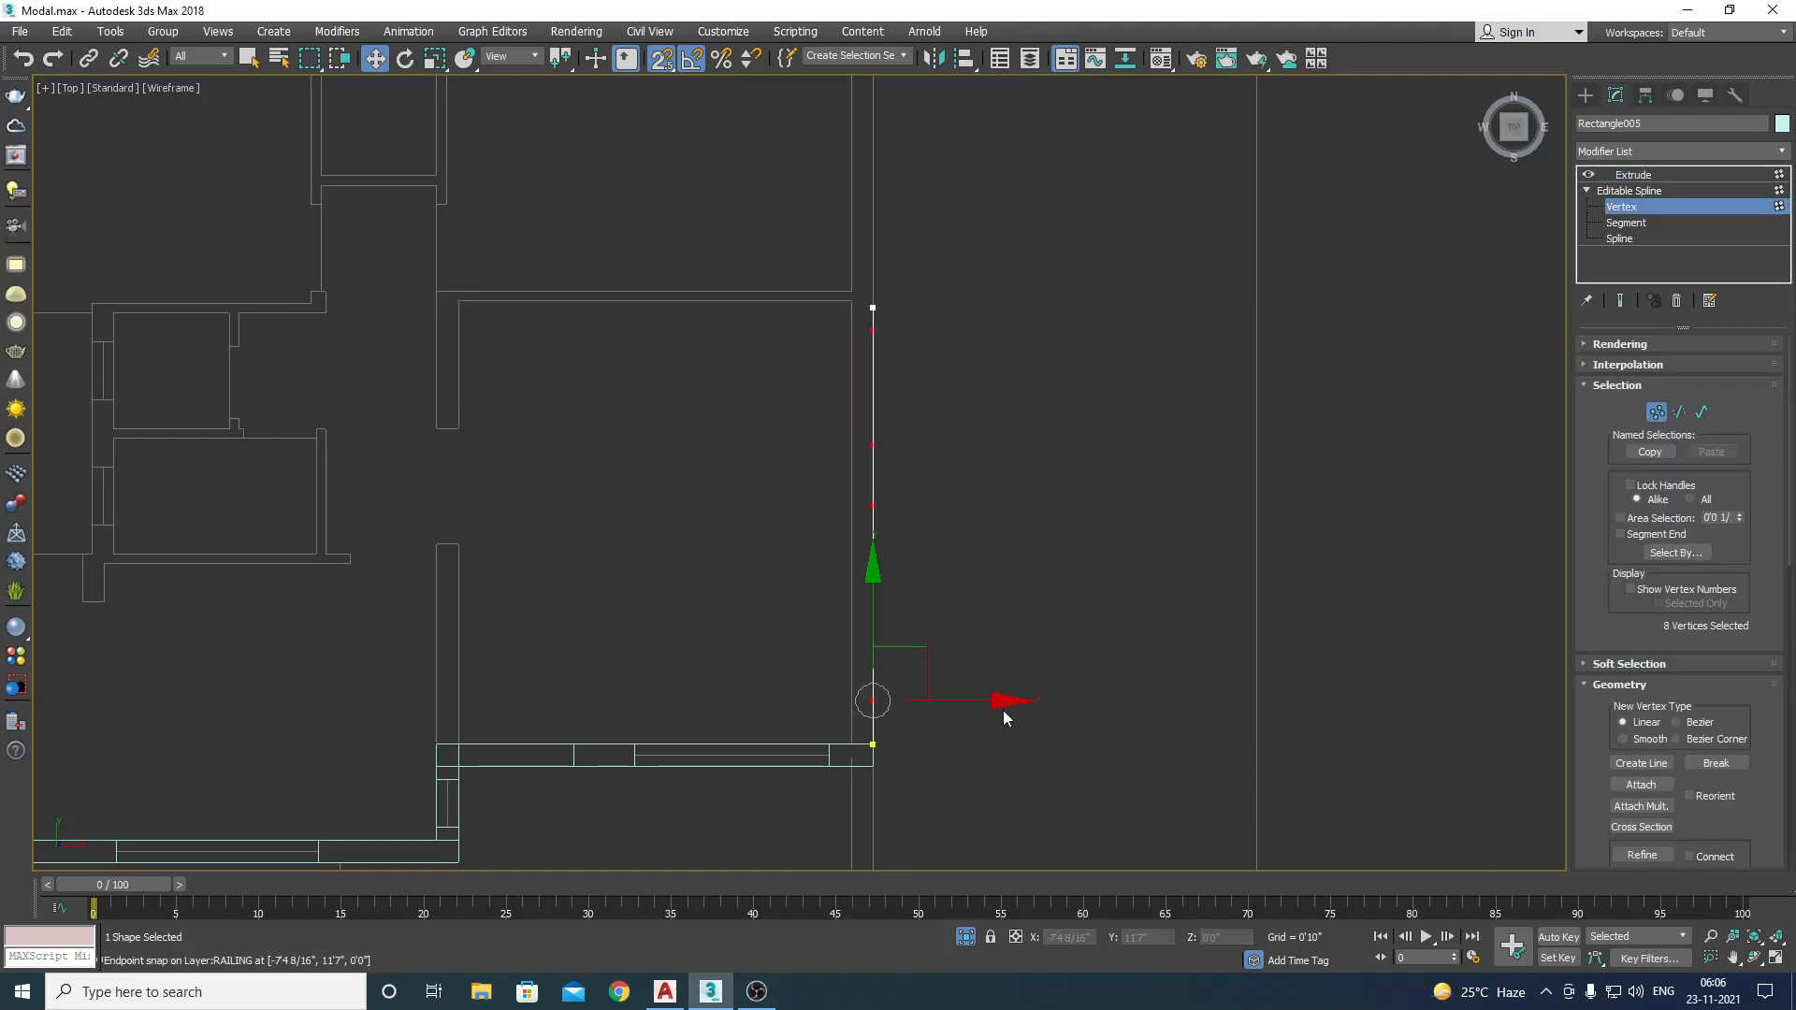
click(1003, 710)
Step: Extend the right side wall to the plan's rear corner by moving its end vertices, and return to the Extrude level
middle_drag(1003, 710, 1030, 828)
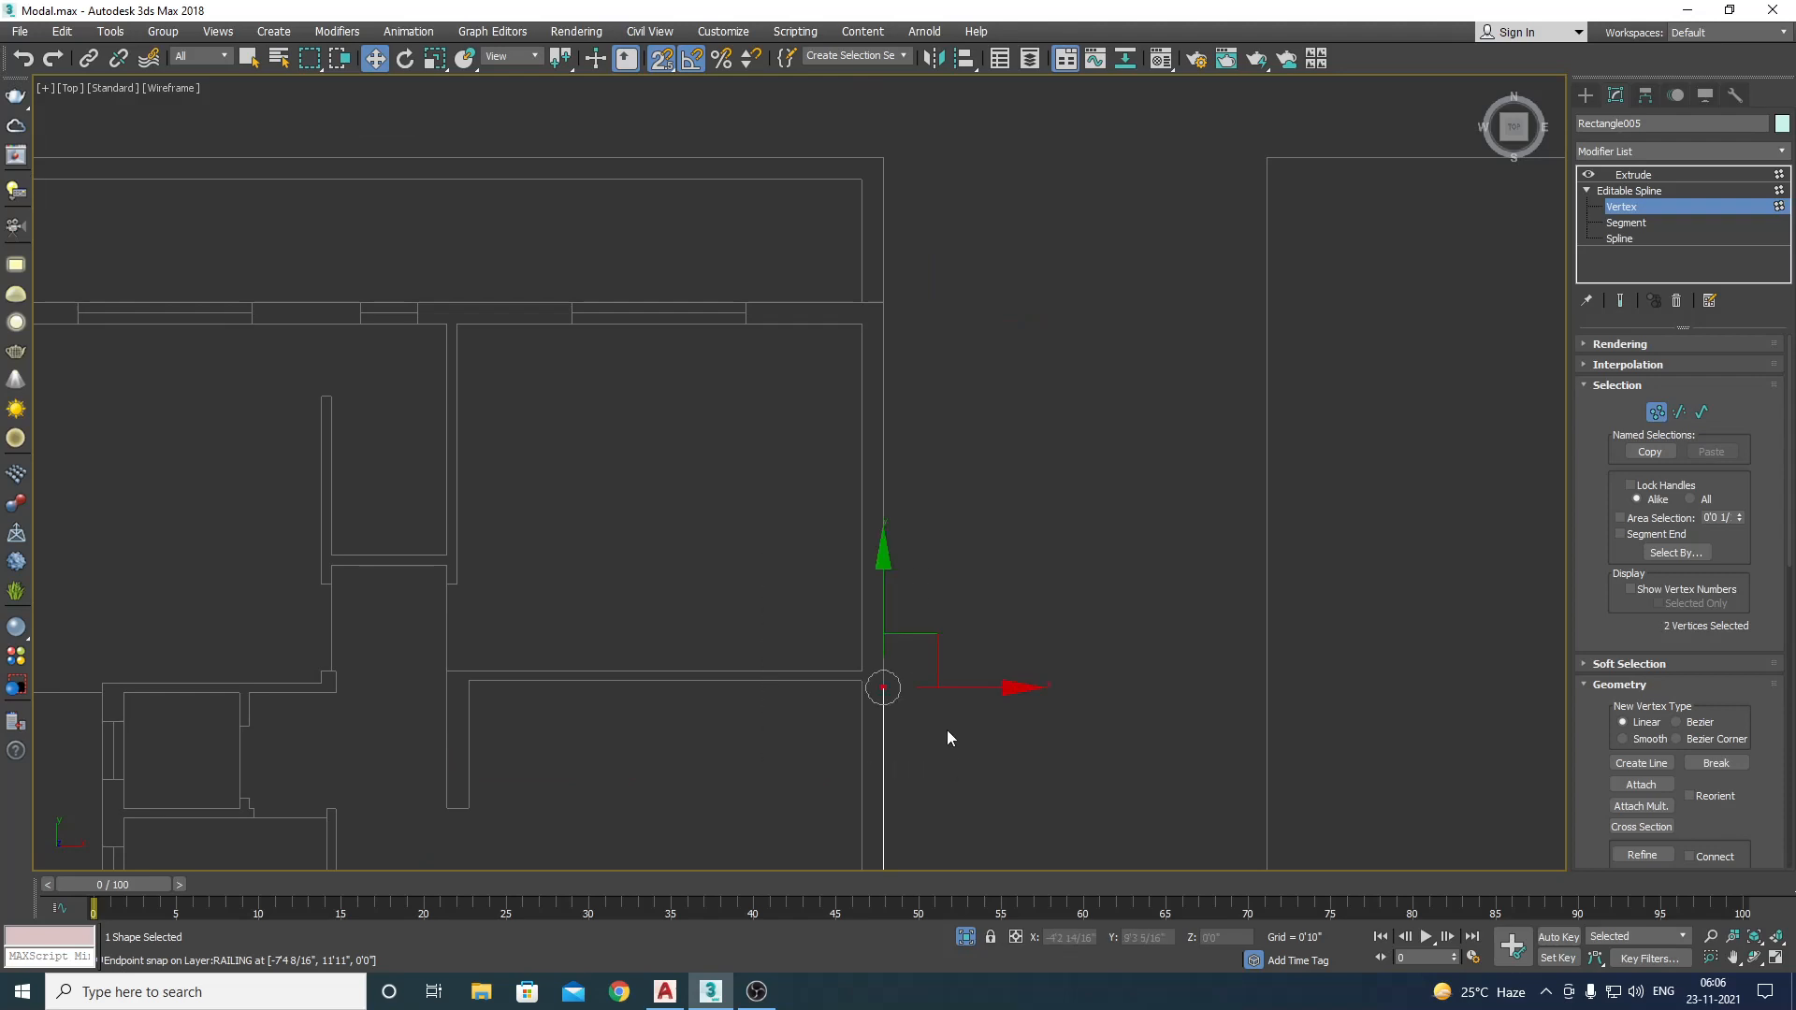
drag(883, 689, 885, 303)
scroll(885, 302, down, 3)
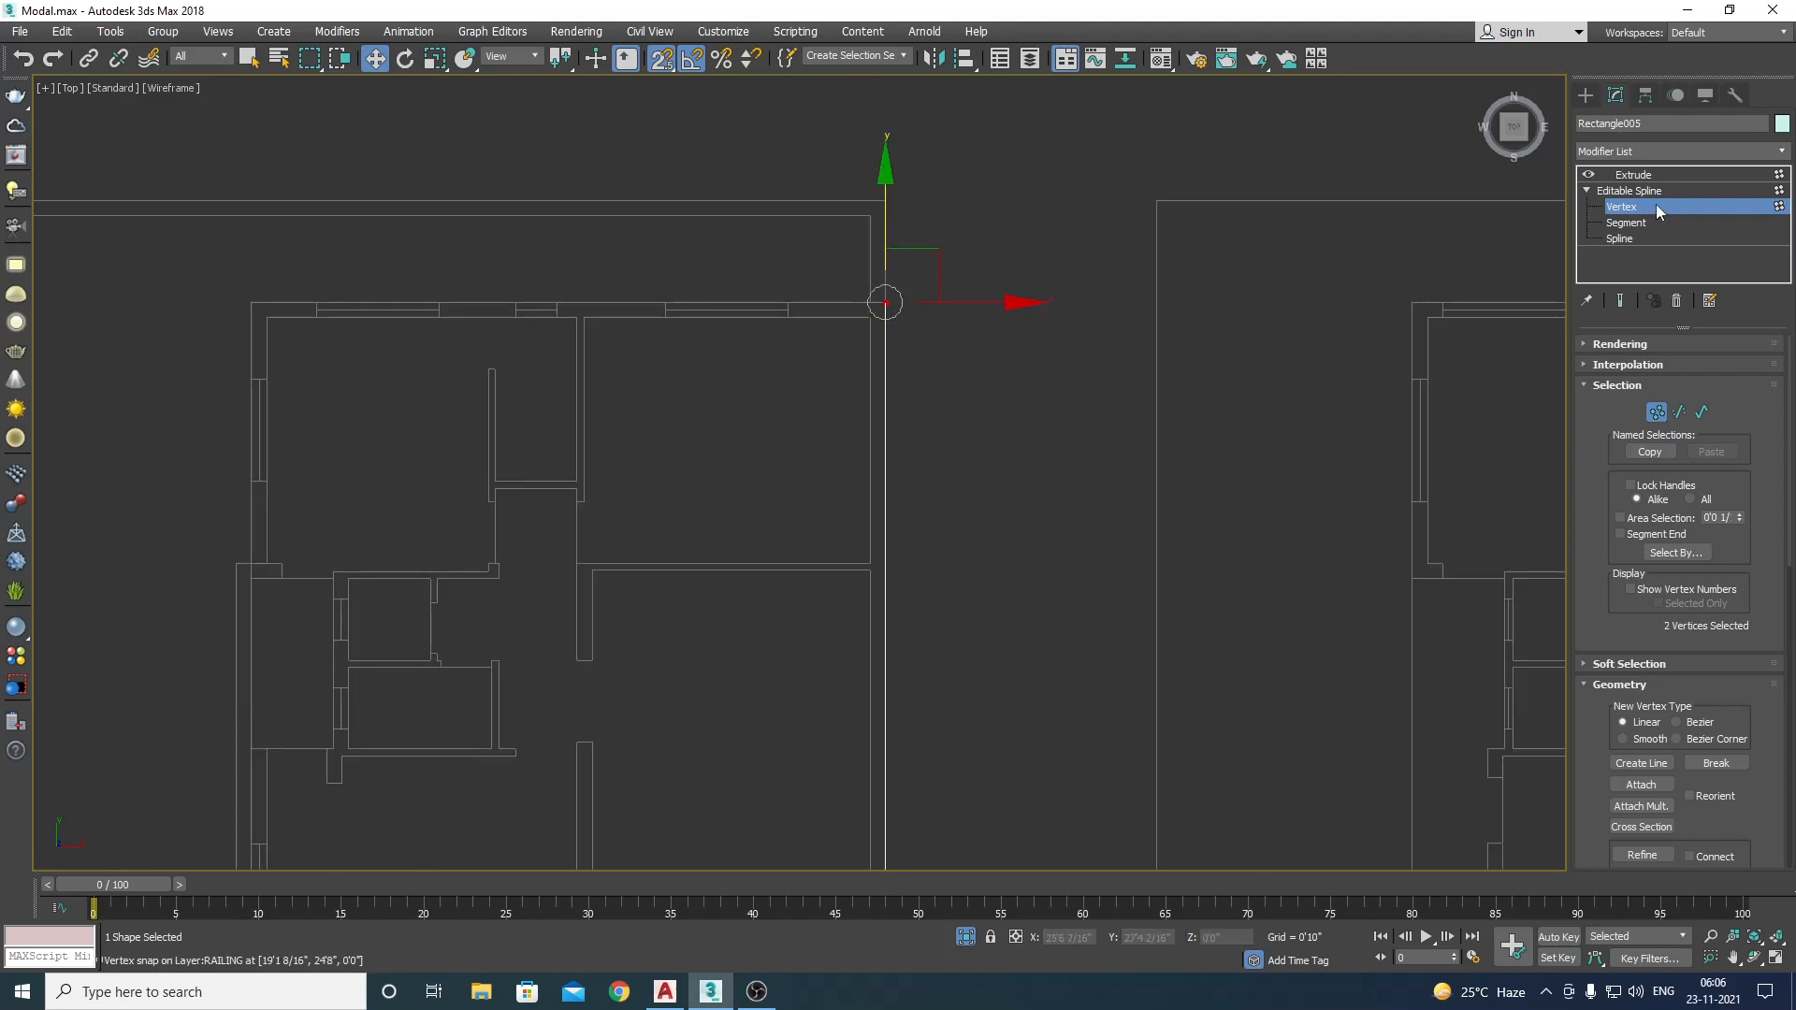
click(1639, 175)
click(1066, 502)
Step: Examine the solid right side wall in shaded perspective and return to the wireframe top view
scroll(1067, 503, down, 3)
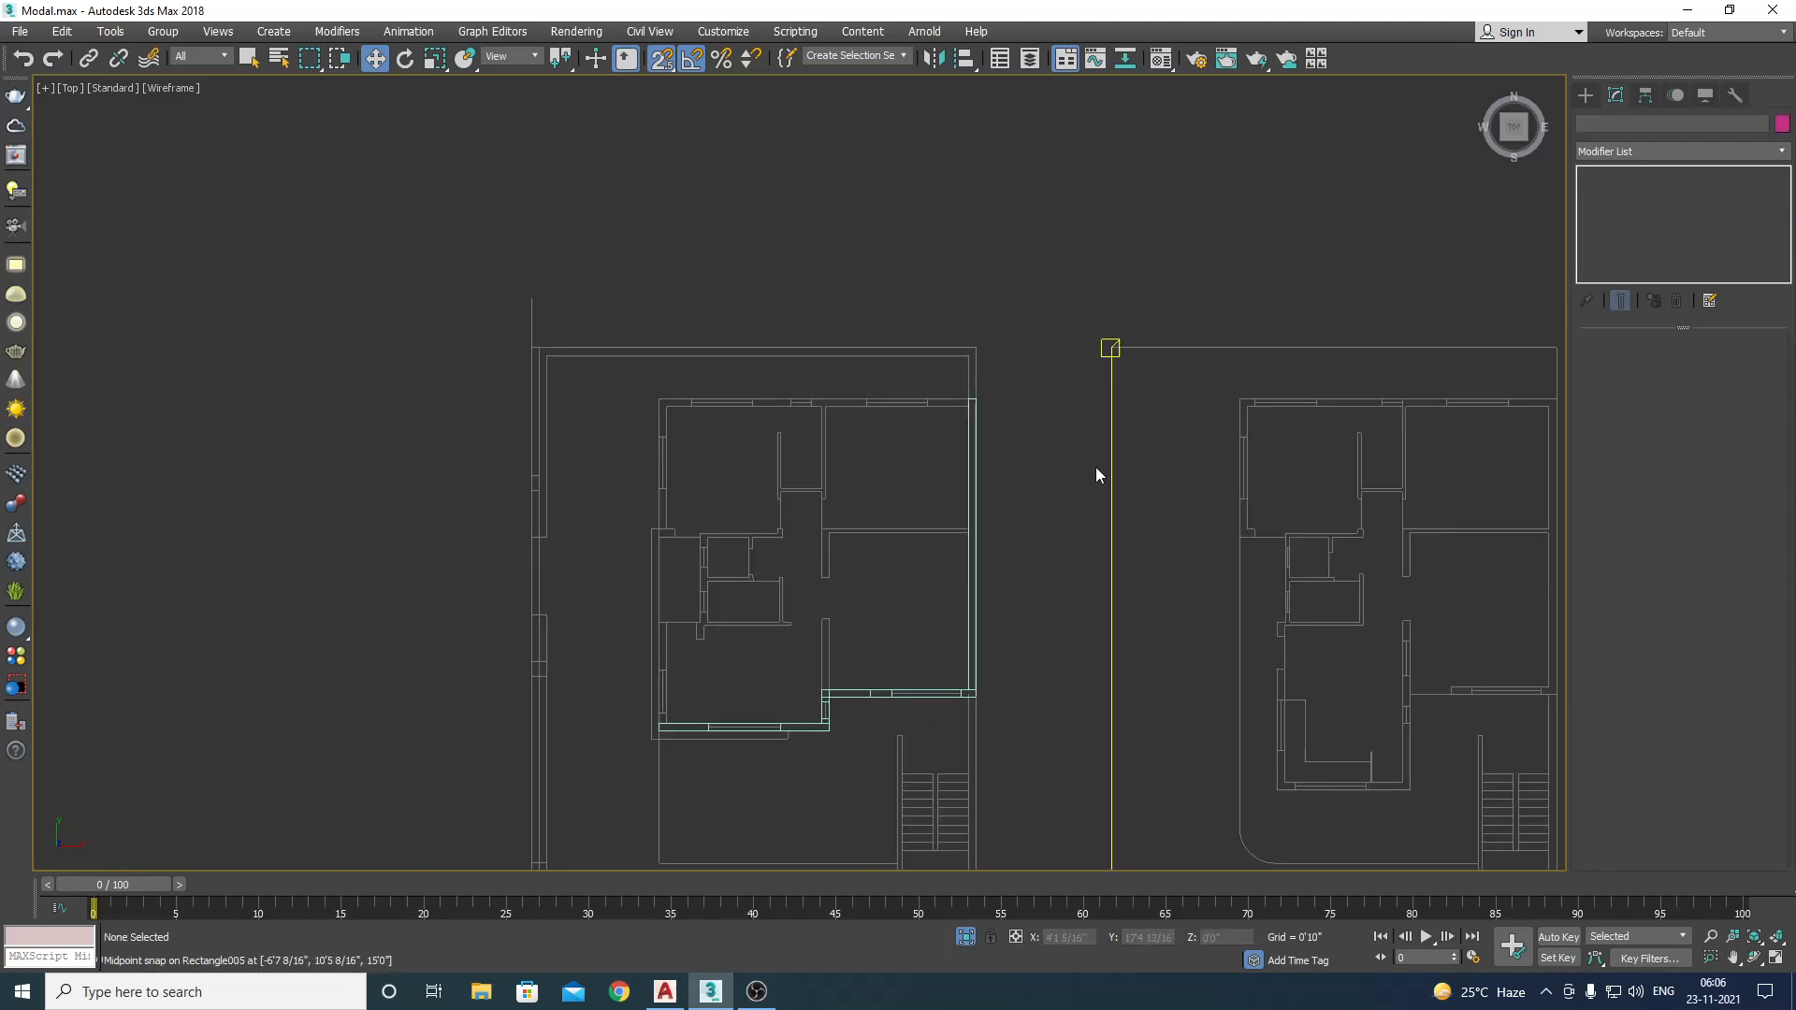
mouse_move(1030, 494)
mouse_down()
mouse_move(940, 560)
mouse_move(898, 525)
mouse_move(746, 549)
mouse_move(766, 606)
mouse_up()
key(F3)
key(ctrl+r)
key(p)
right_click(800, 597)
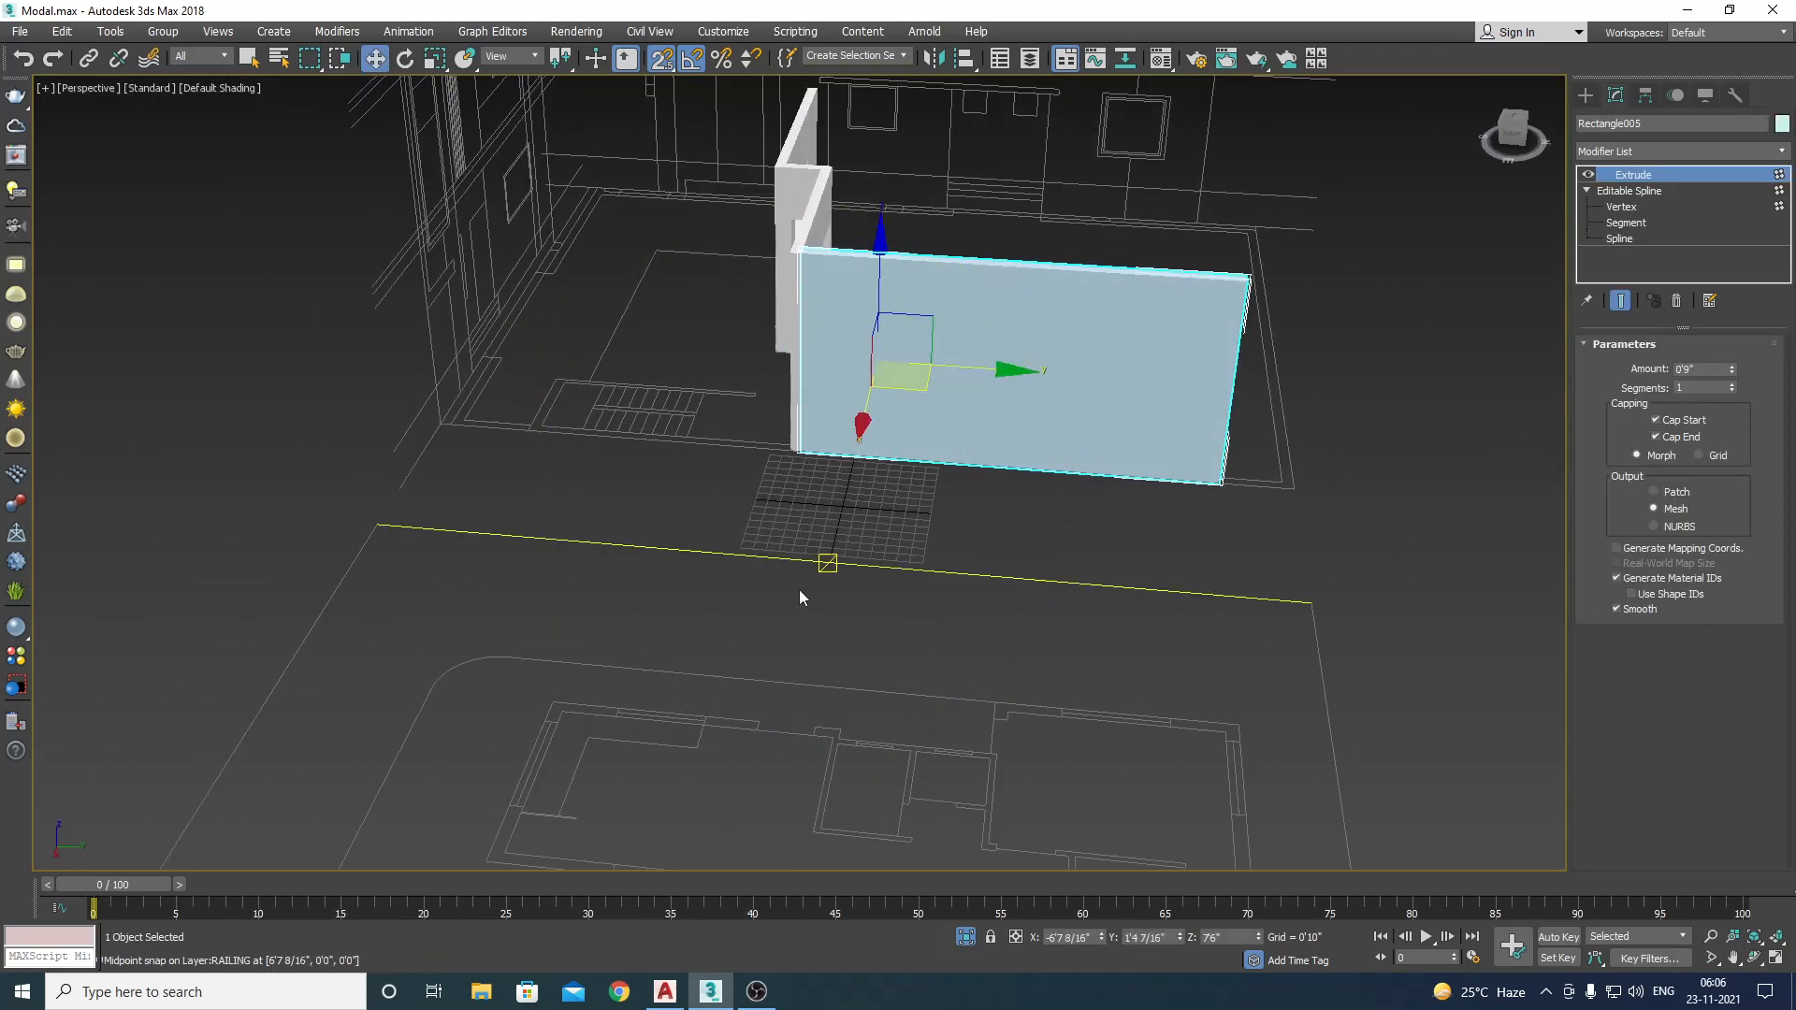
key(t)
key(F3)
scroll(990, 686, down, 3)
click(814, 655)
Step: Make a copy of the front wall rotated 90 degrees in the top view
scroll(814, 655, up, 4)
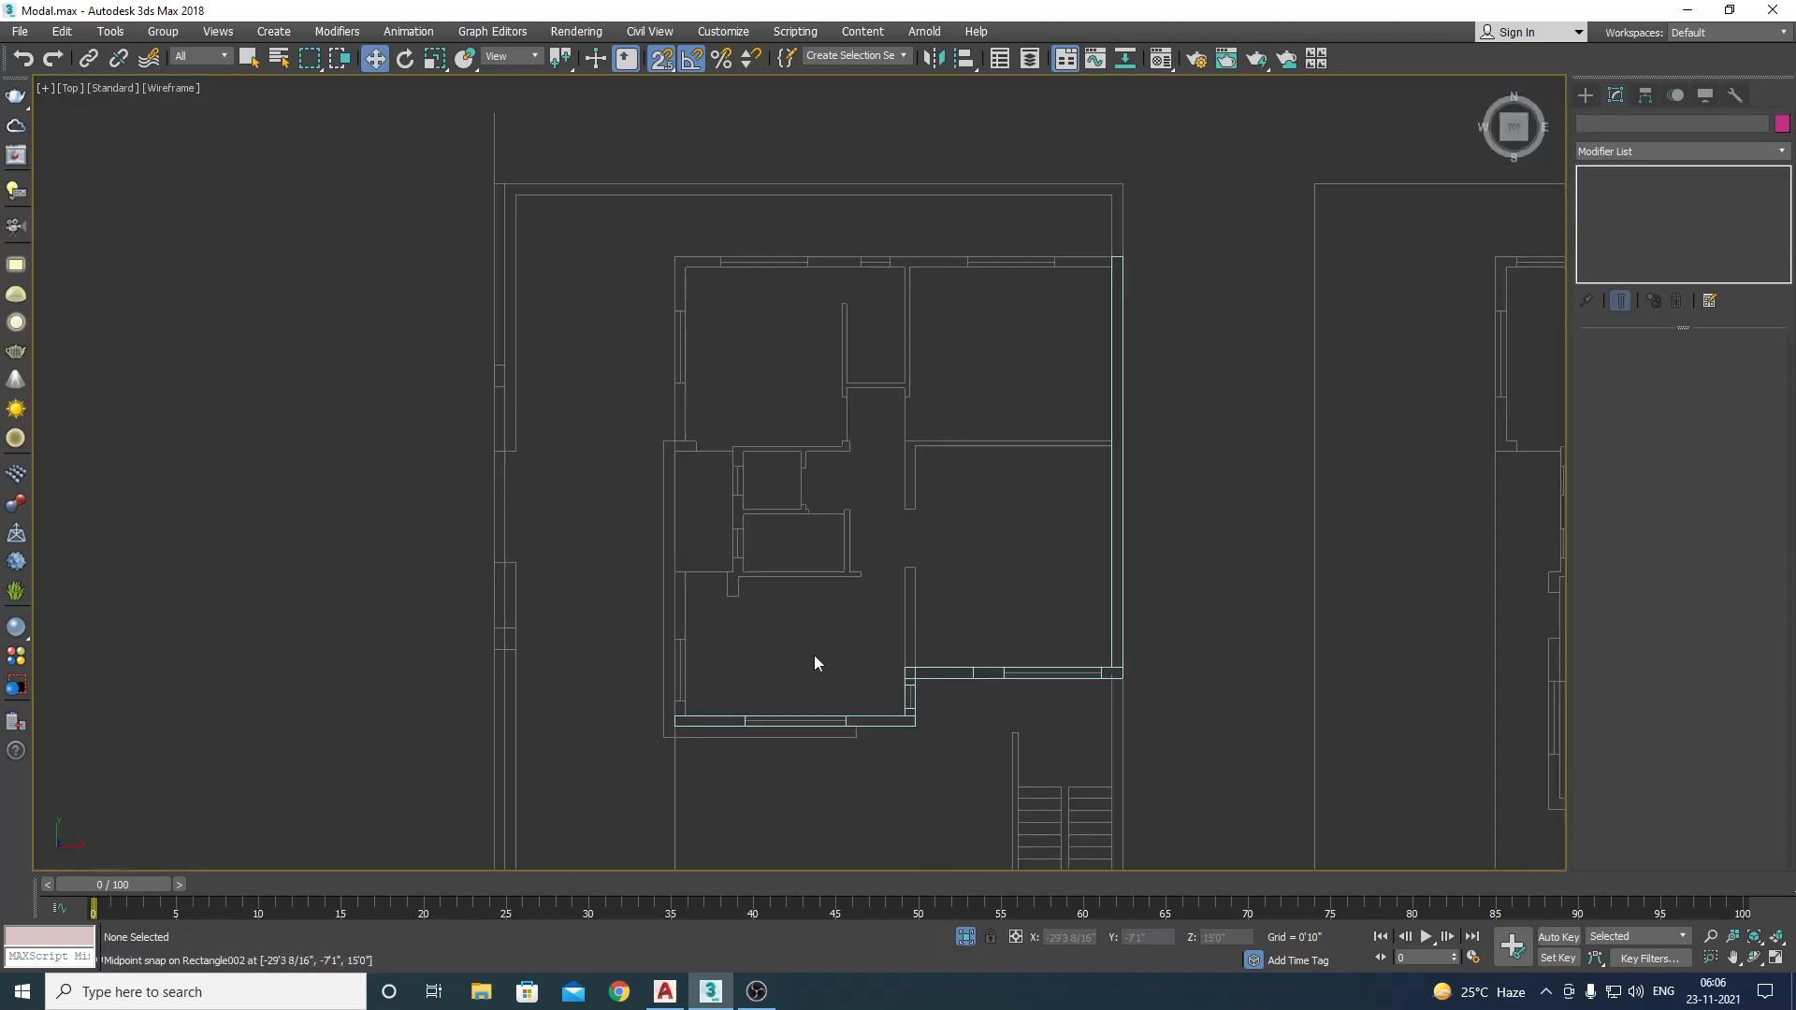
middle_drag(814, 663, 914, 711)
scroll(914, 710, up, 3)
middle_drag(782, 633, 822, 635)
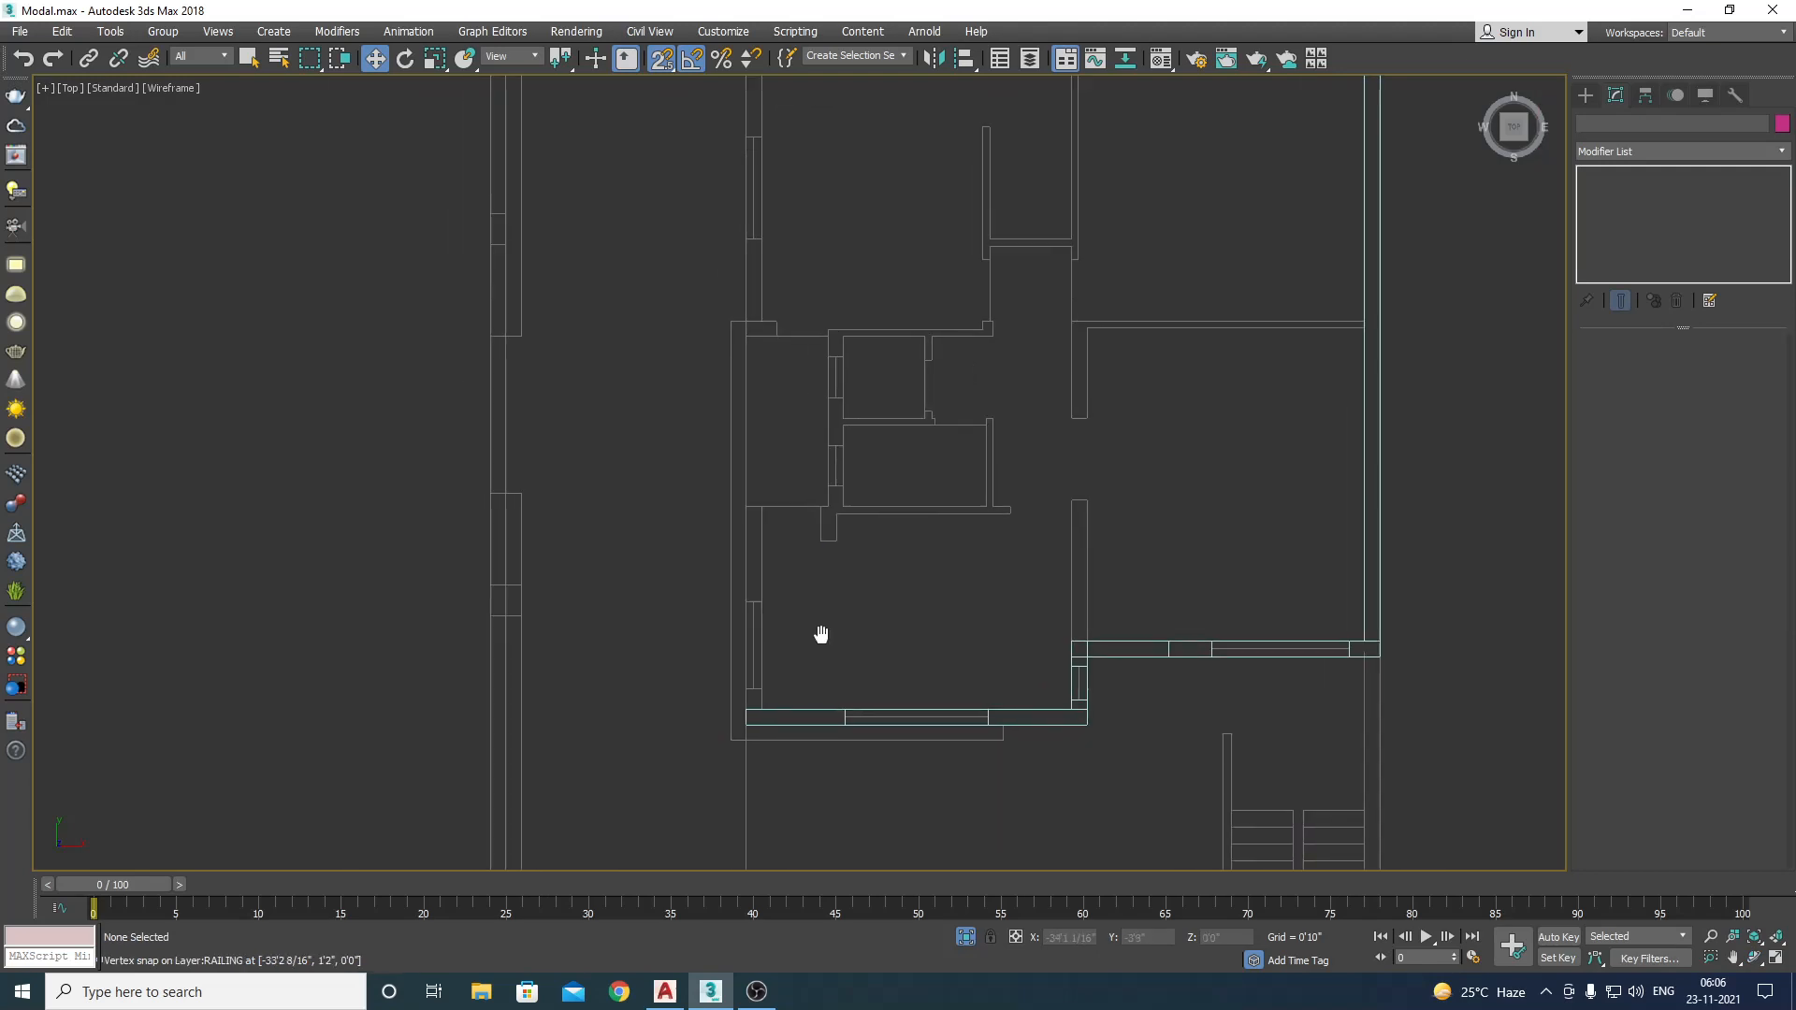
scroll(785, 670, up, 2)
scroll(790, 664, down, 2)
scroll(789, 661, up, 2)
click(926, 718)
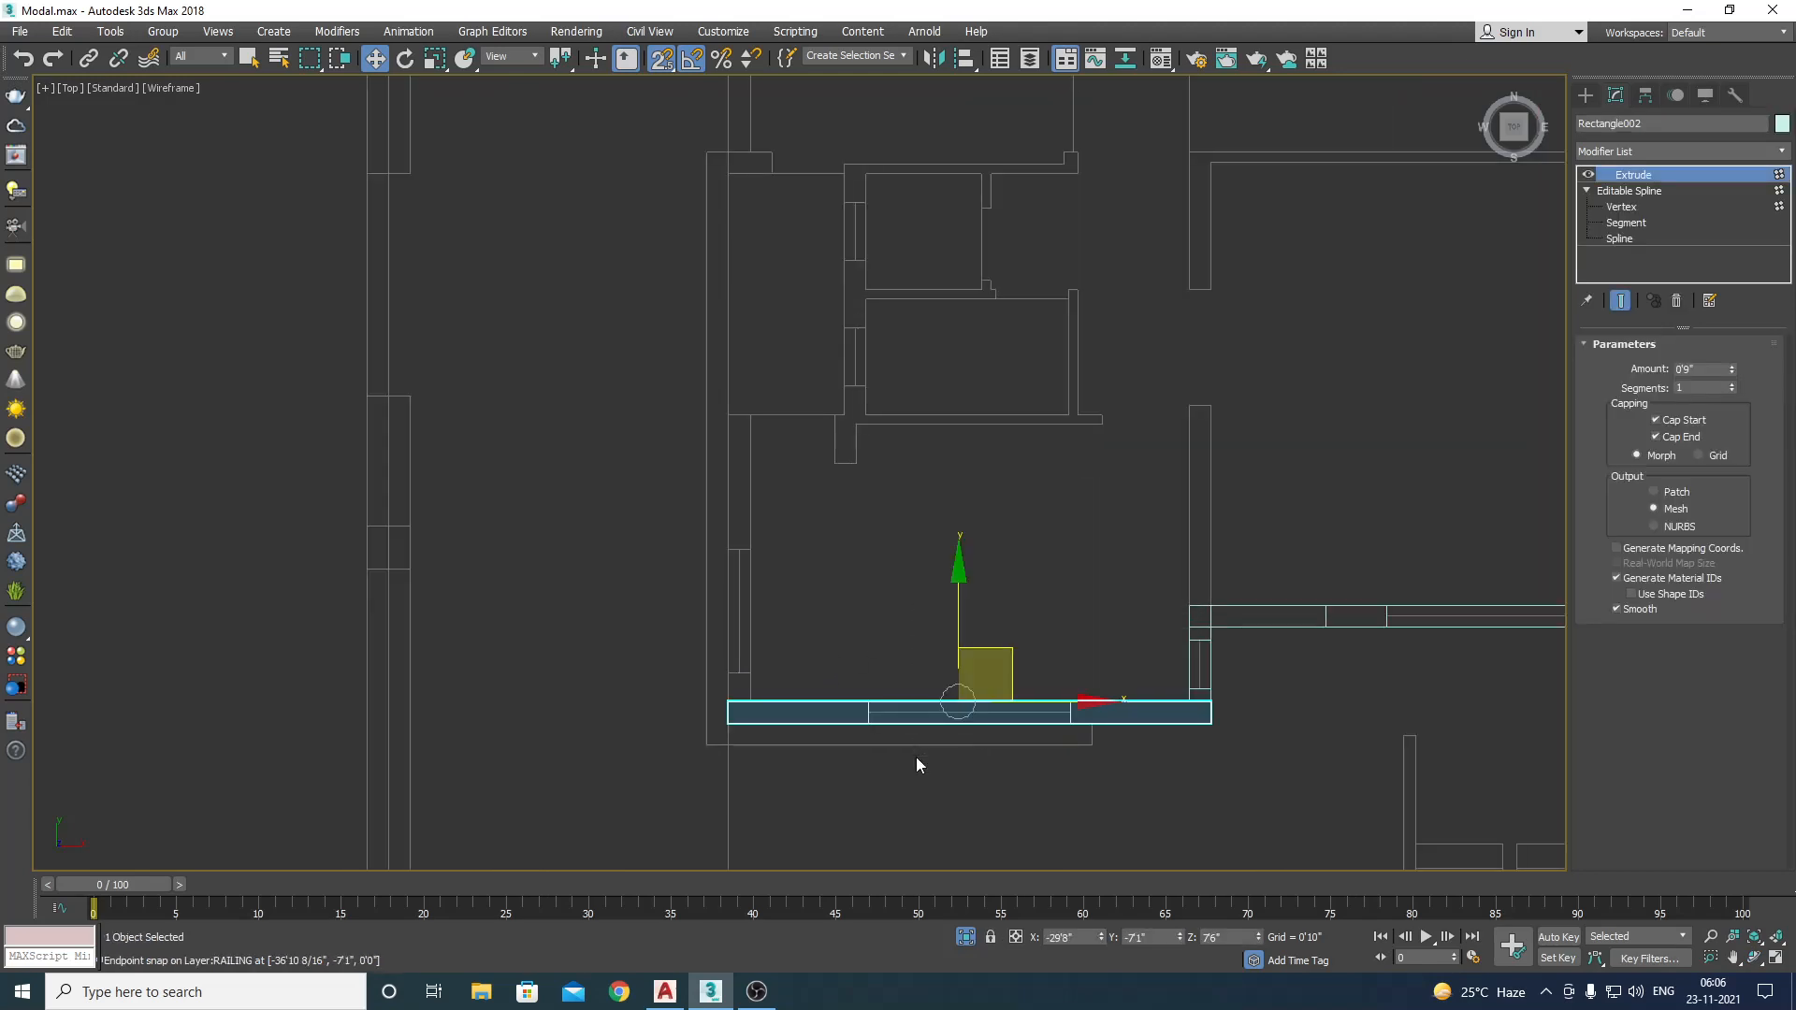
key(e)
shift+drag(986, 587, 986, 586)
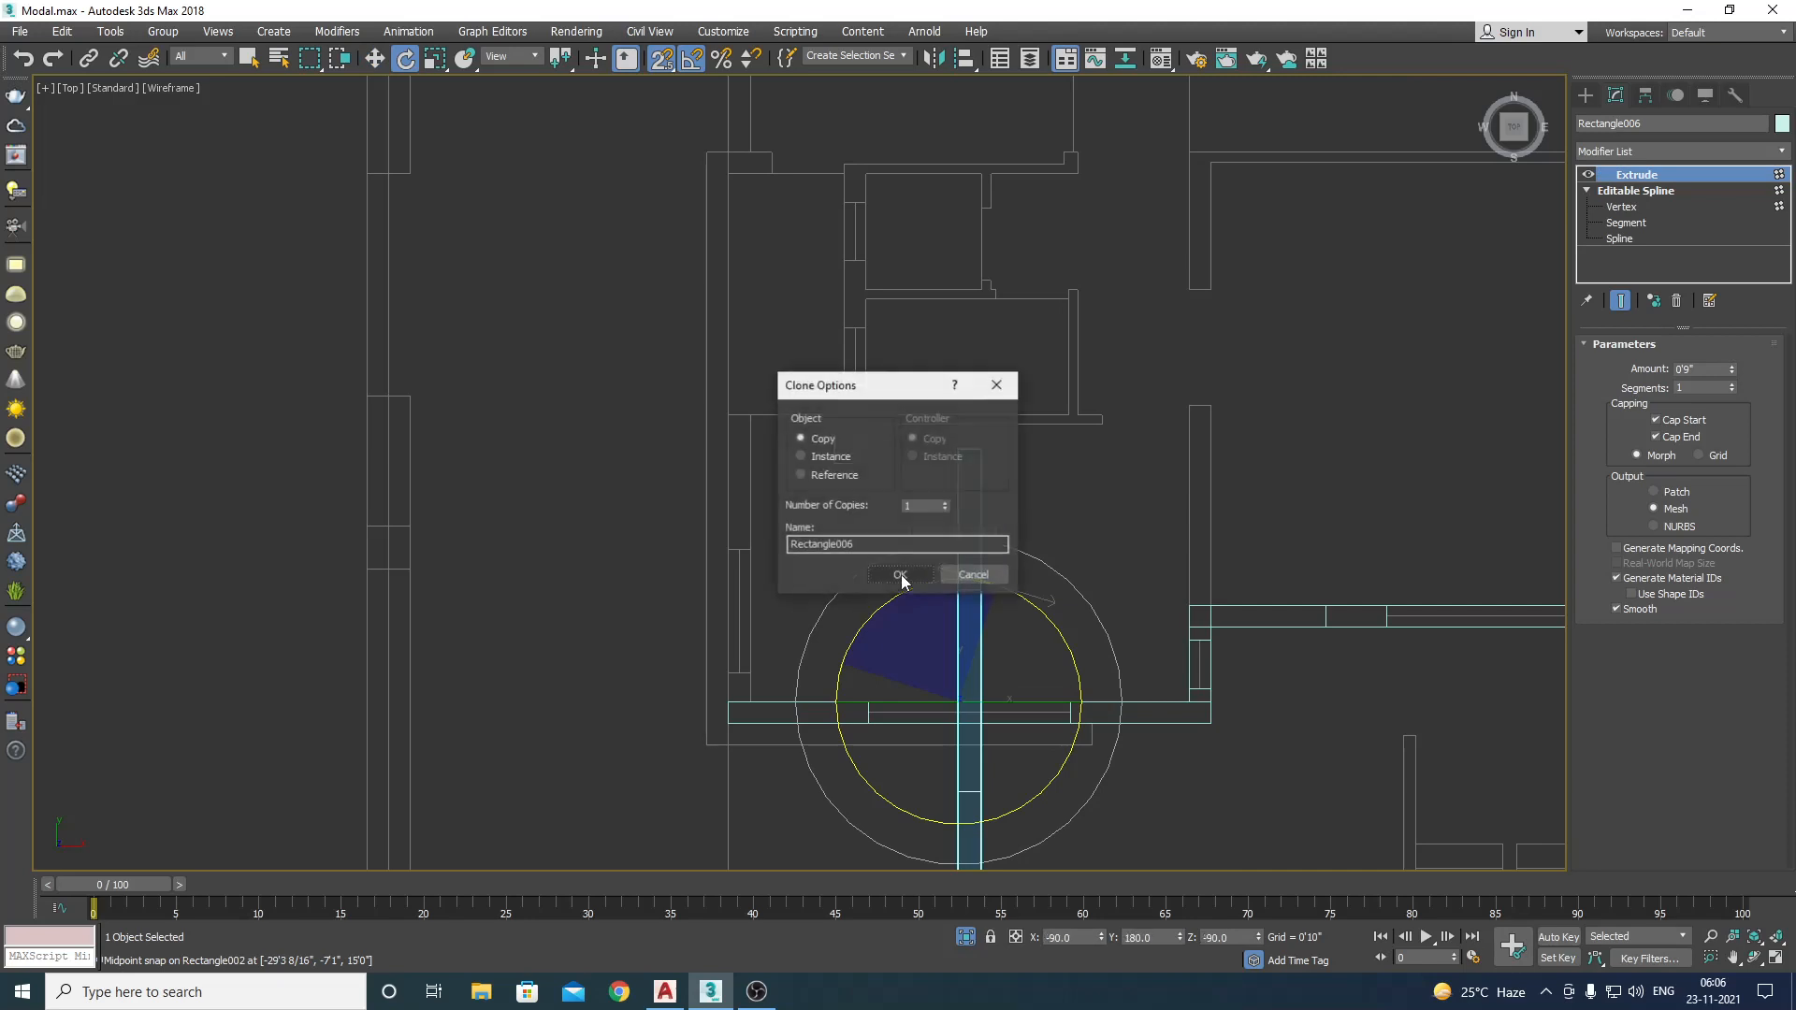
click(901, 576)
Step: Move the rotated front wall copy onto the left side wall line of the floor plan
key(w)
drag(1011, 655, 782, 250)
drag(766, 395, 761, 674)
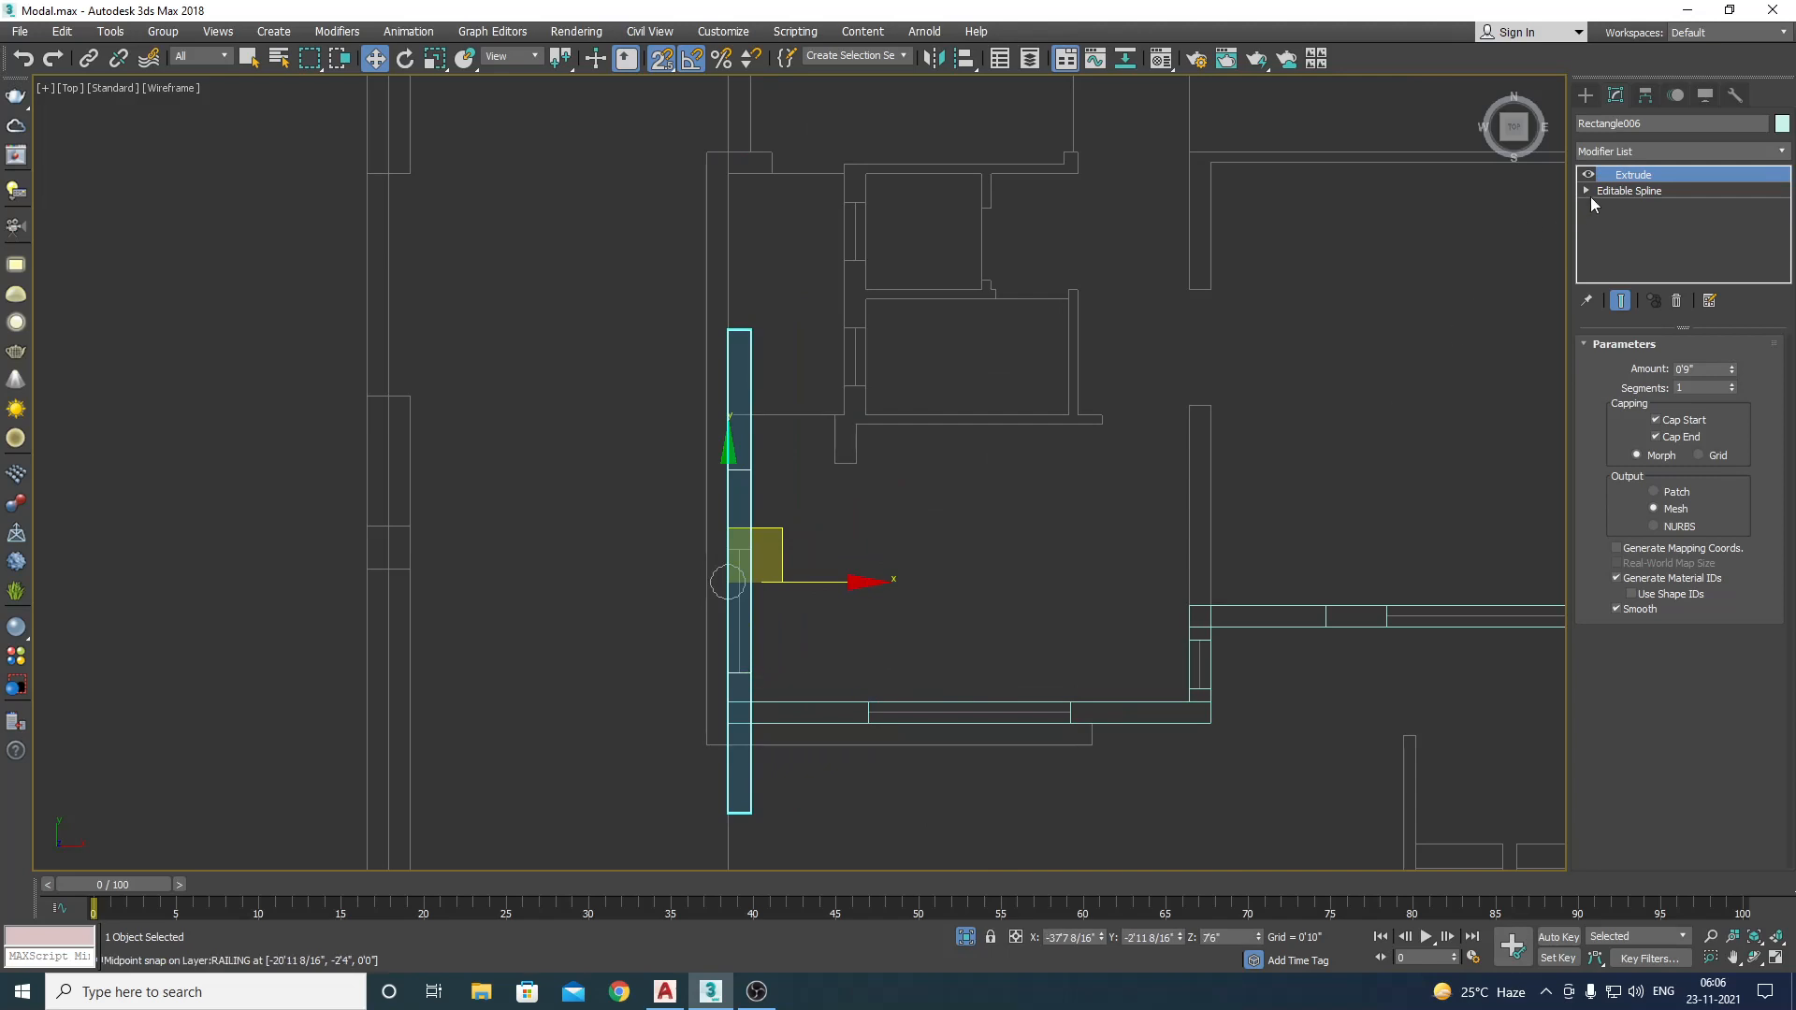
Step: Snap the left side wall's end and window vertices to the wall ends and window lines in the floor plan
click(1586, 190)
click(1621, 207)
scroll(748, 721, up, 2)
drag(625, 619, 771, 497)
middle_drag(817, 390, 872, 646)
drag(779, 274, 801, 566)
scroll(786, 497, down, 3)
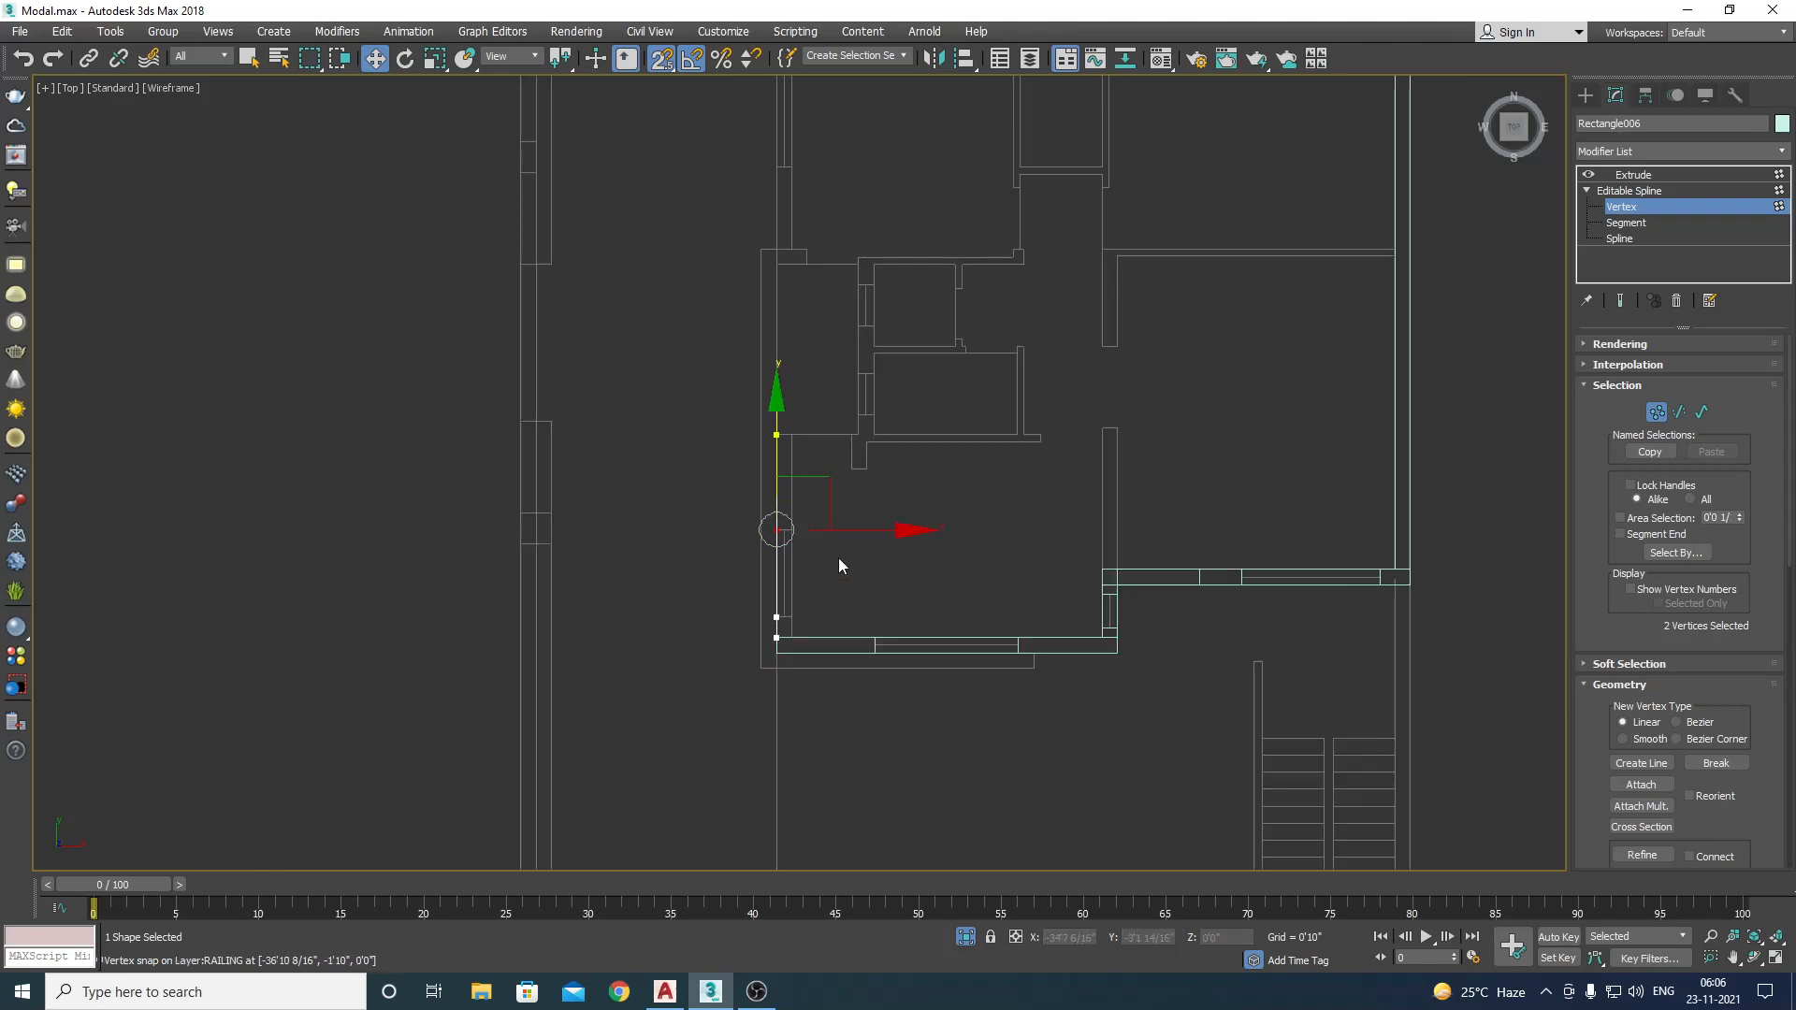
scroll(839, 560, up, 3)
scroll(840, 561, down, 3)
scroll(844, 563, up, 5)
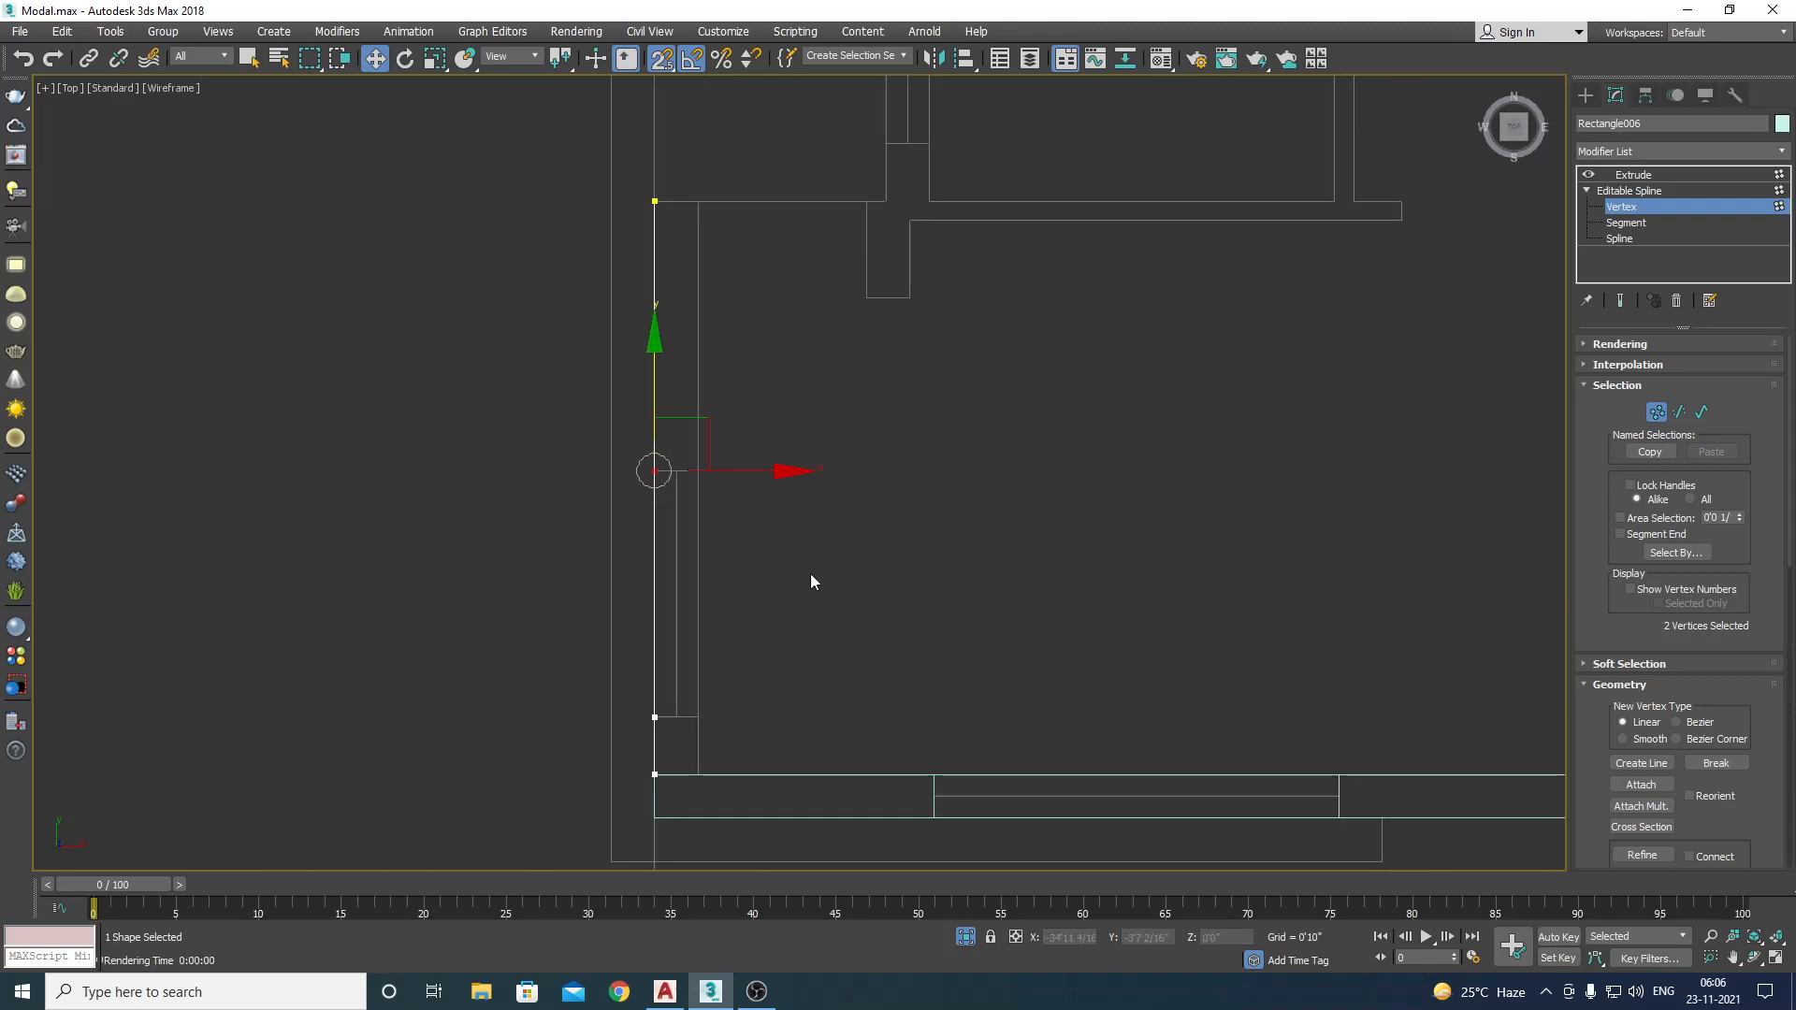
Step: Compare the left side wall's window with the lines in the left elevation and leave its segment editing
key(l)
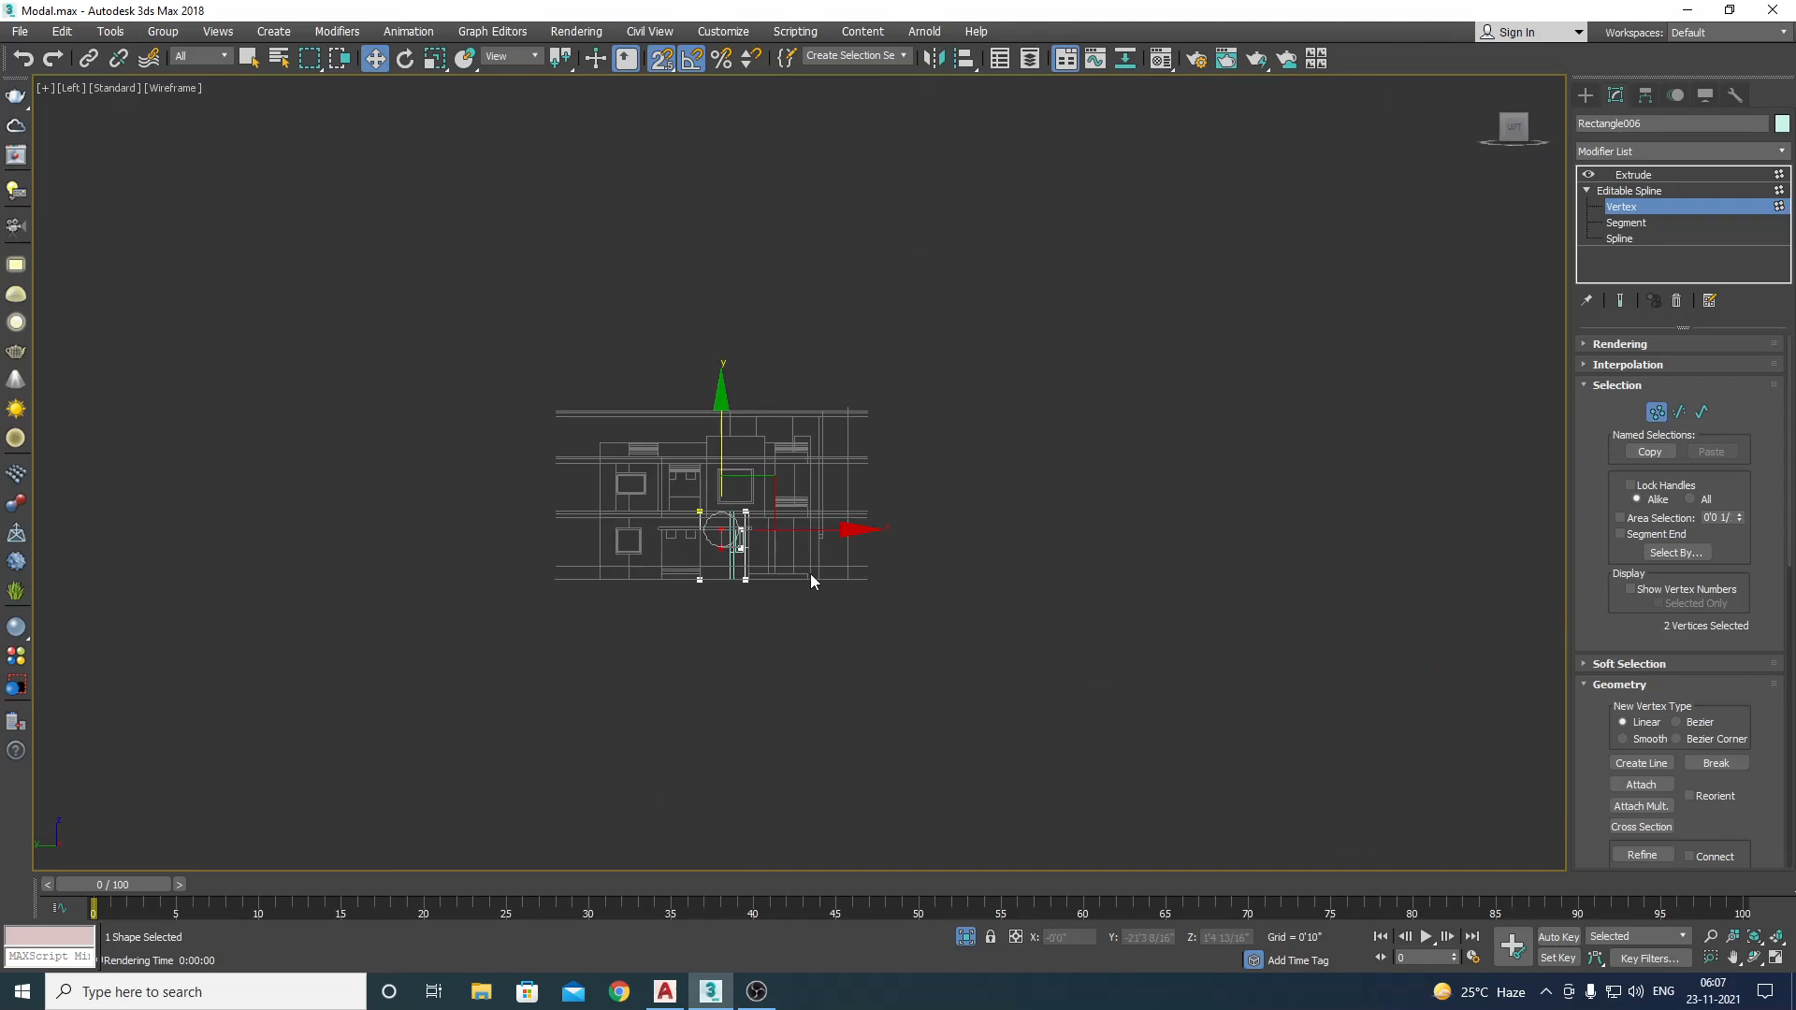
scroll(744, 538, up, 4)
scroll(625, 533, up, 3)
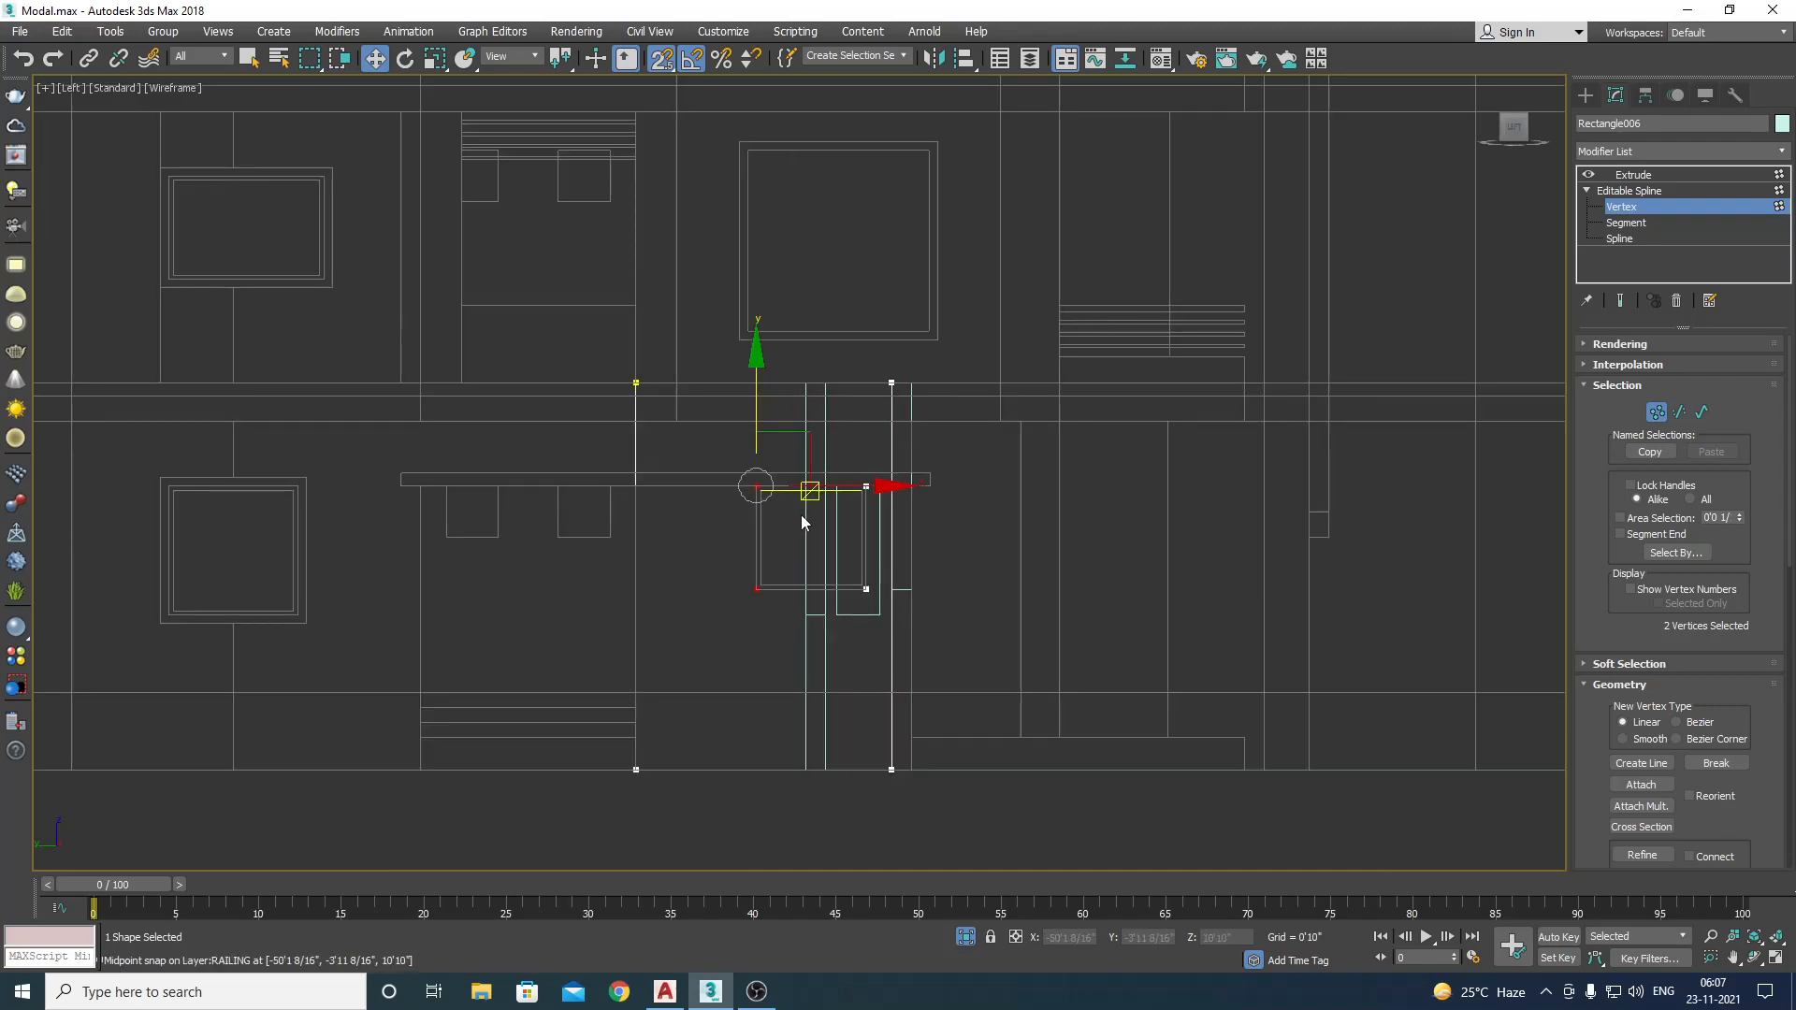
click(1625, 222)
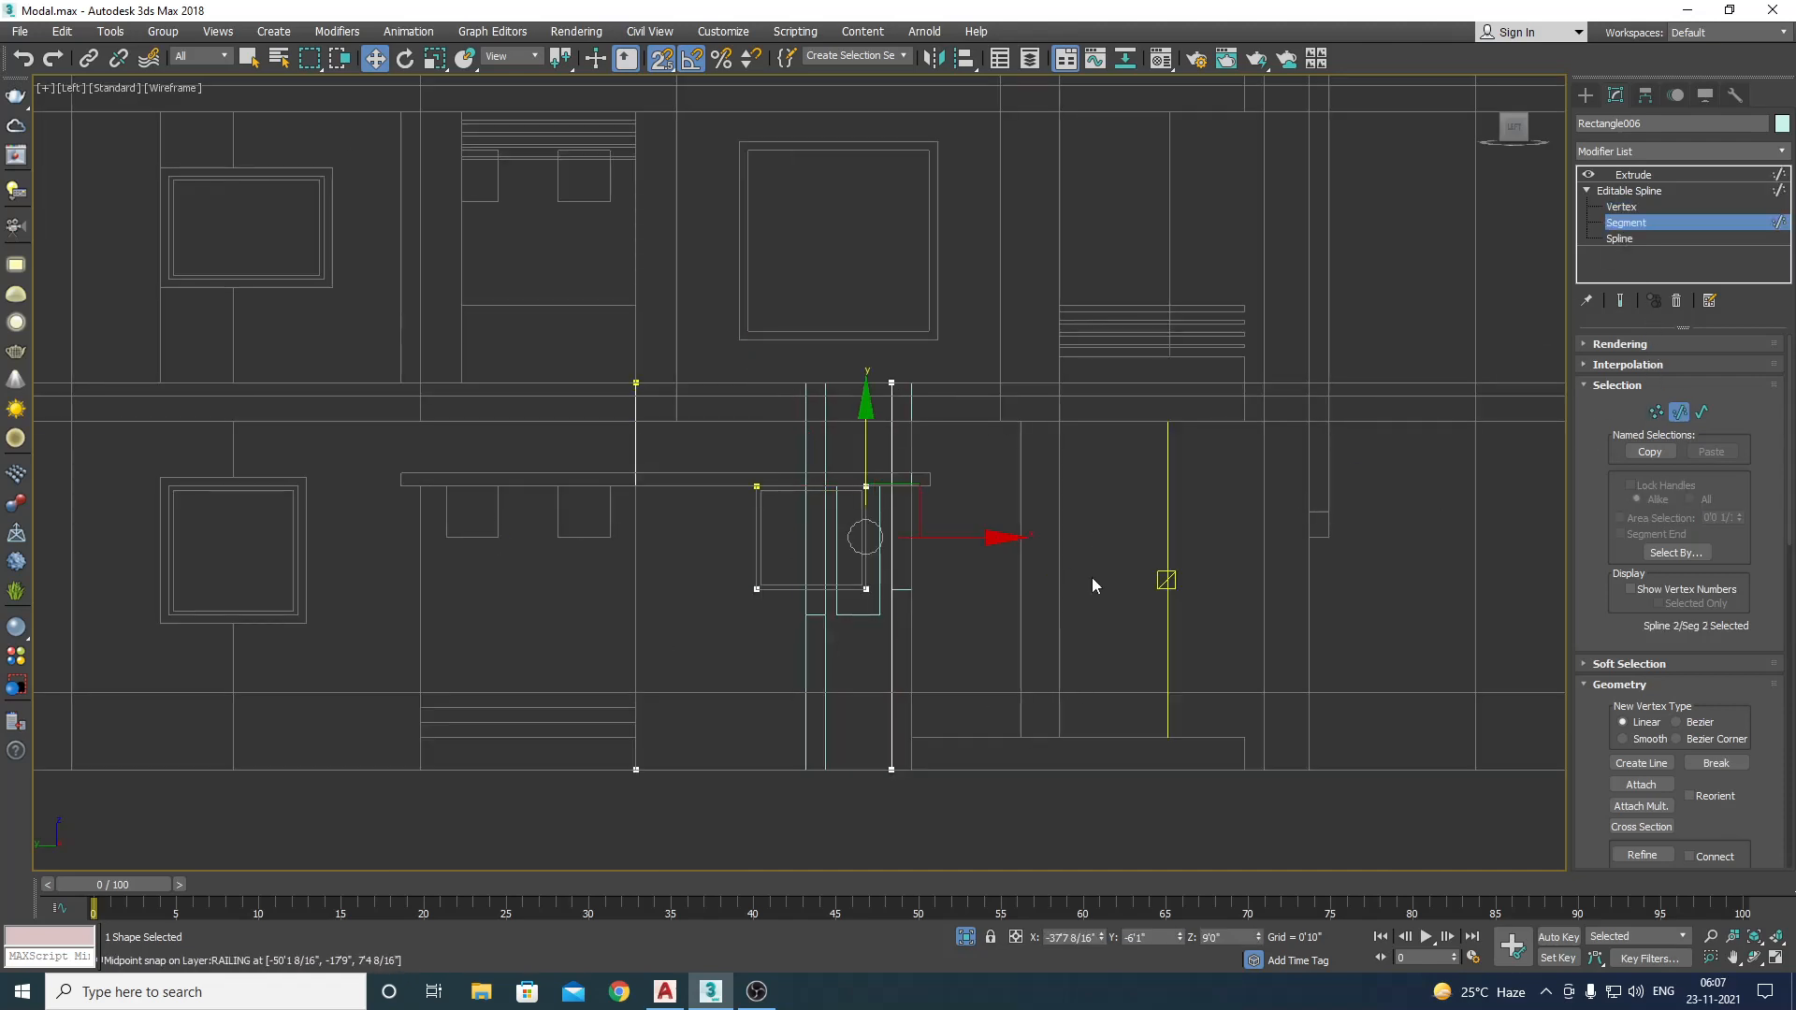
scroll(1092, 576, up, 4)
scroll(1095, 599, down, 3)
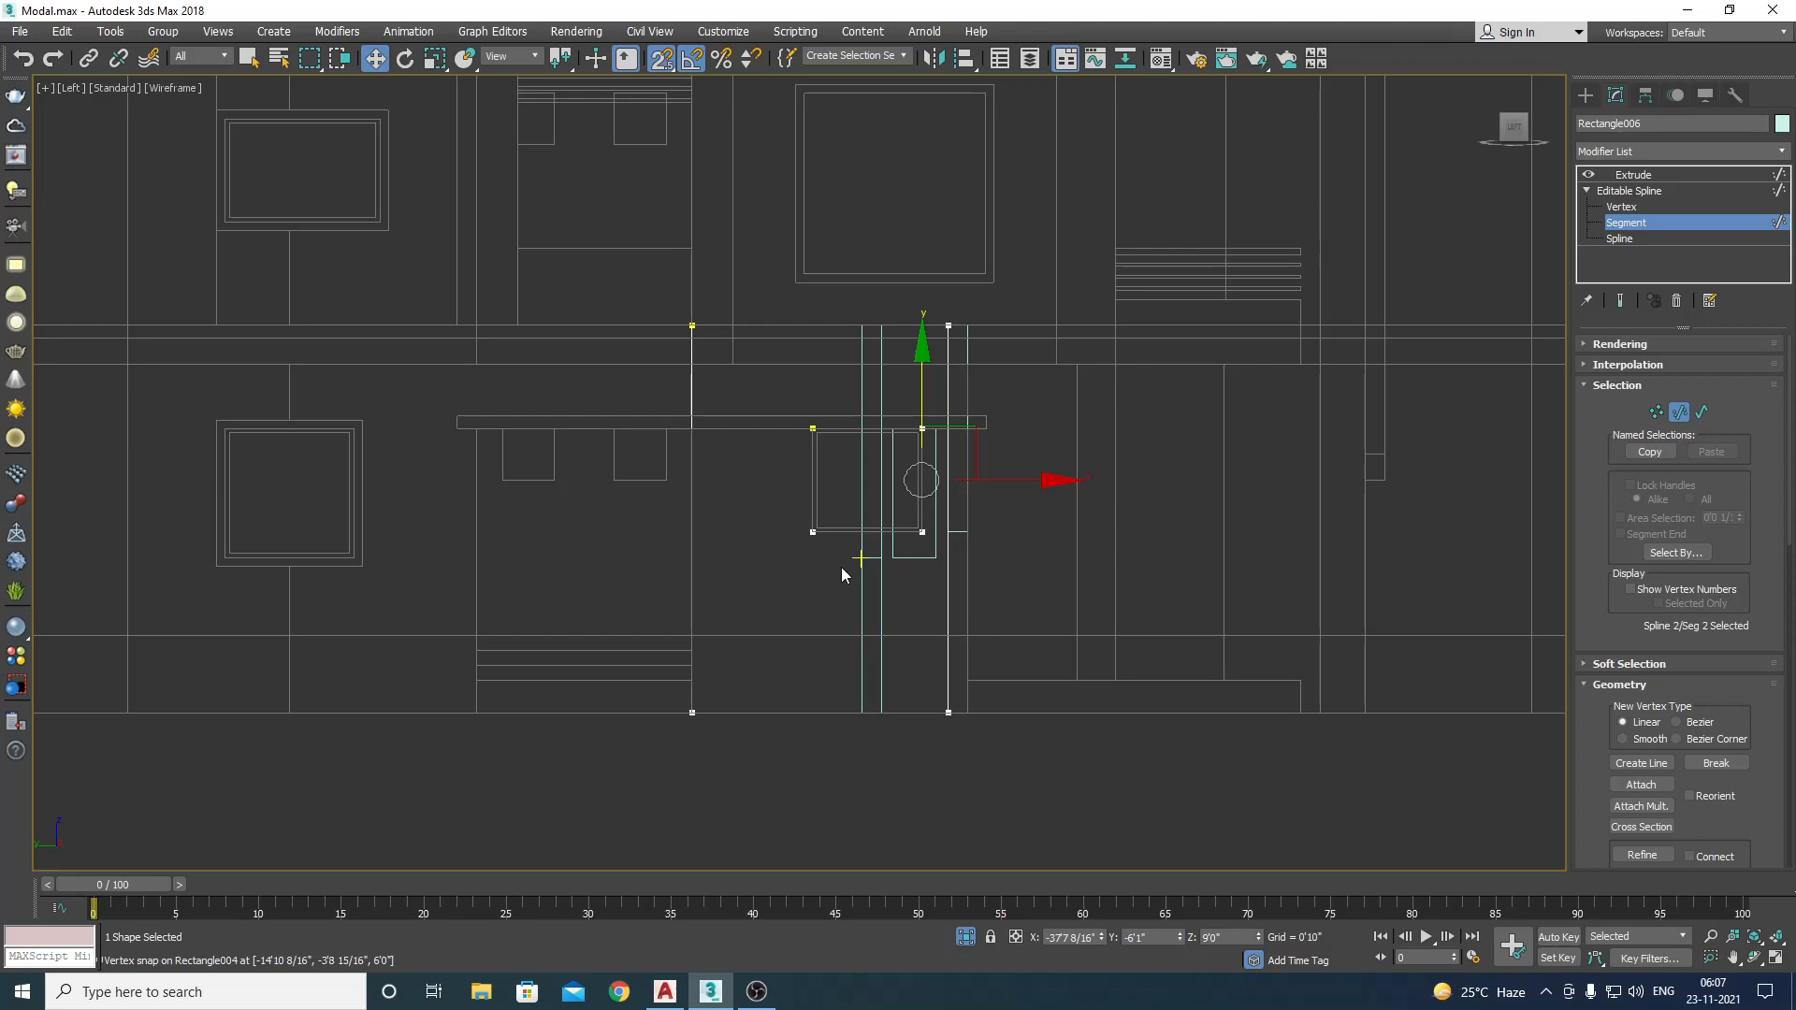
scroll(840, 567, down, 3)
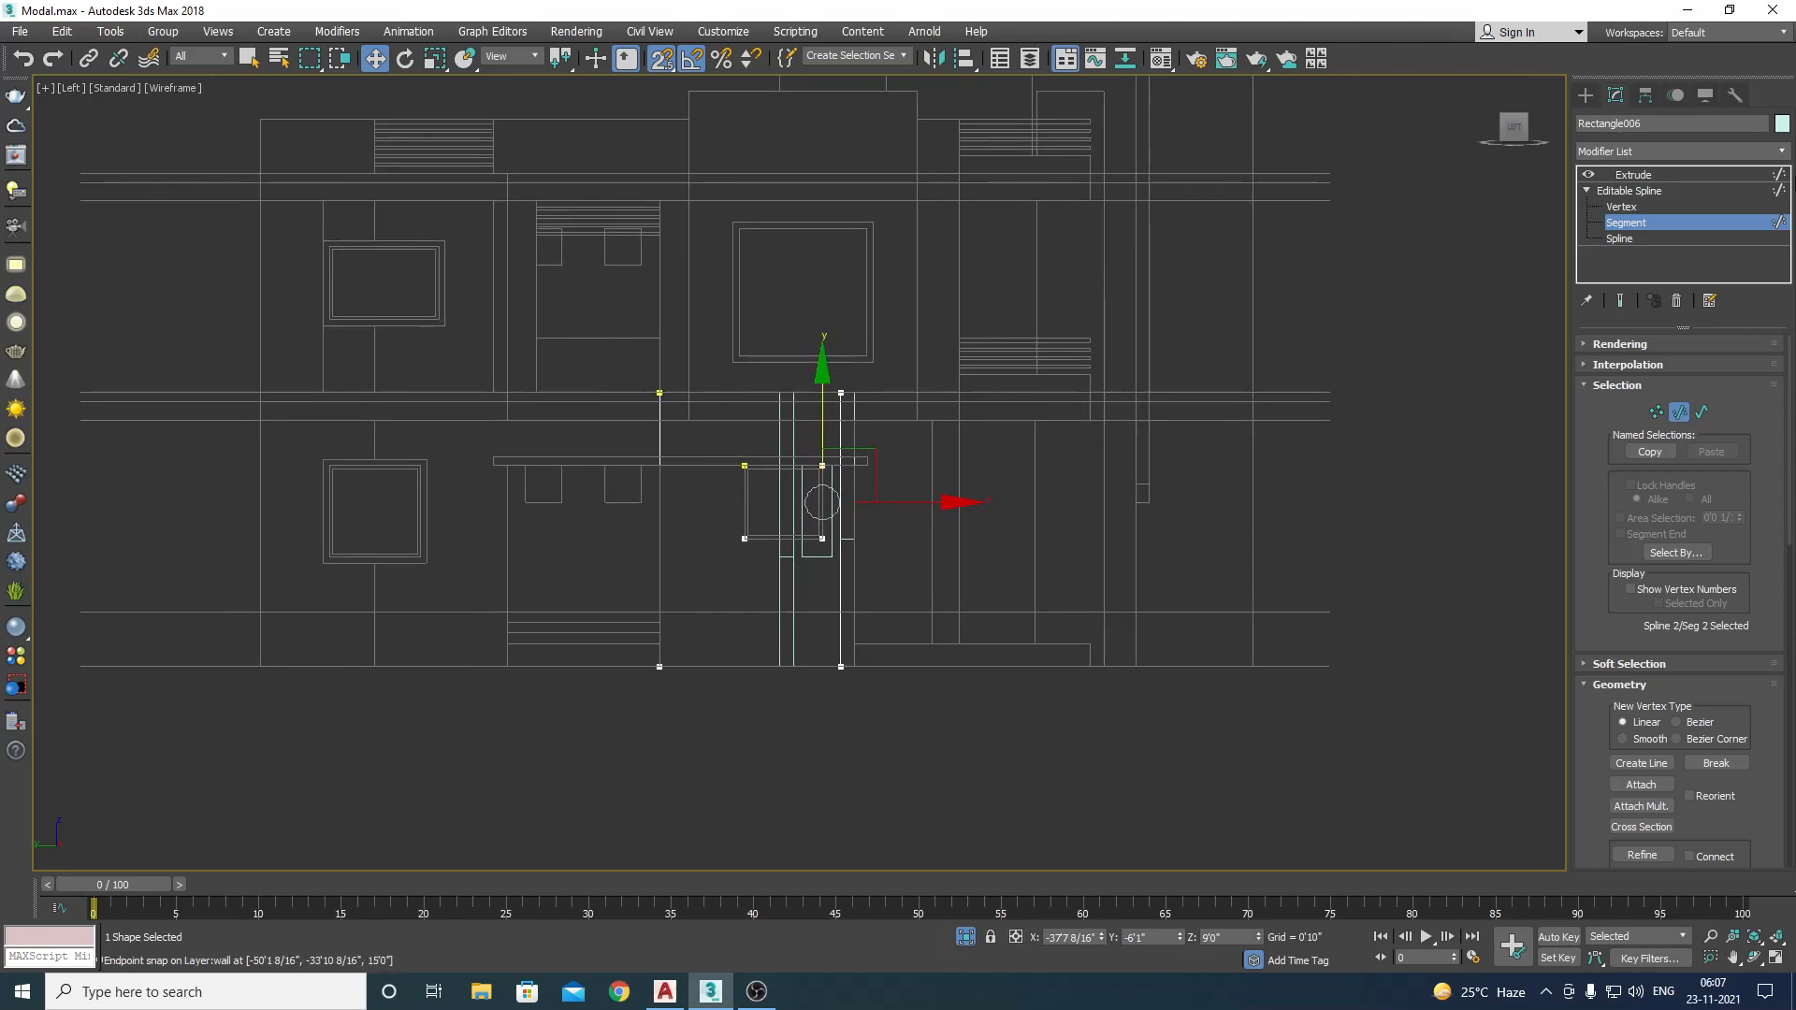
click(1656, 183)
scroll(760, 586, up, 5)
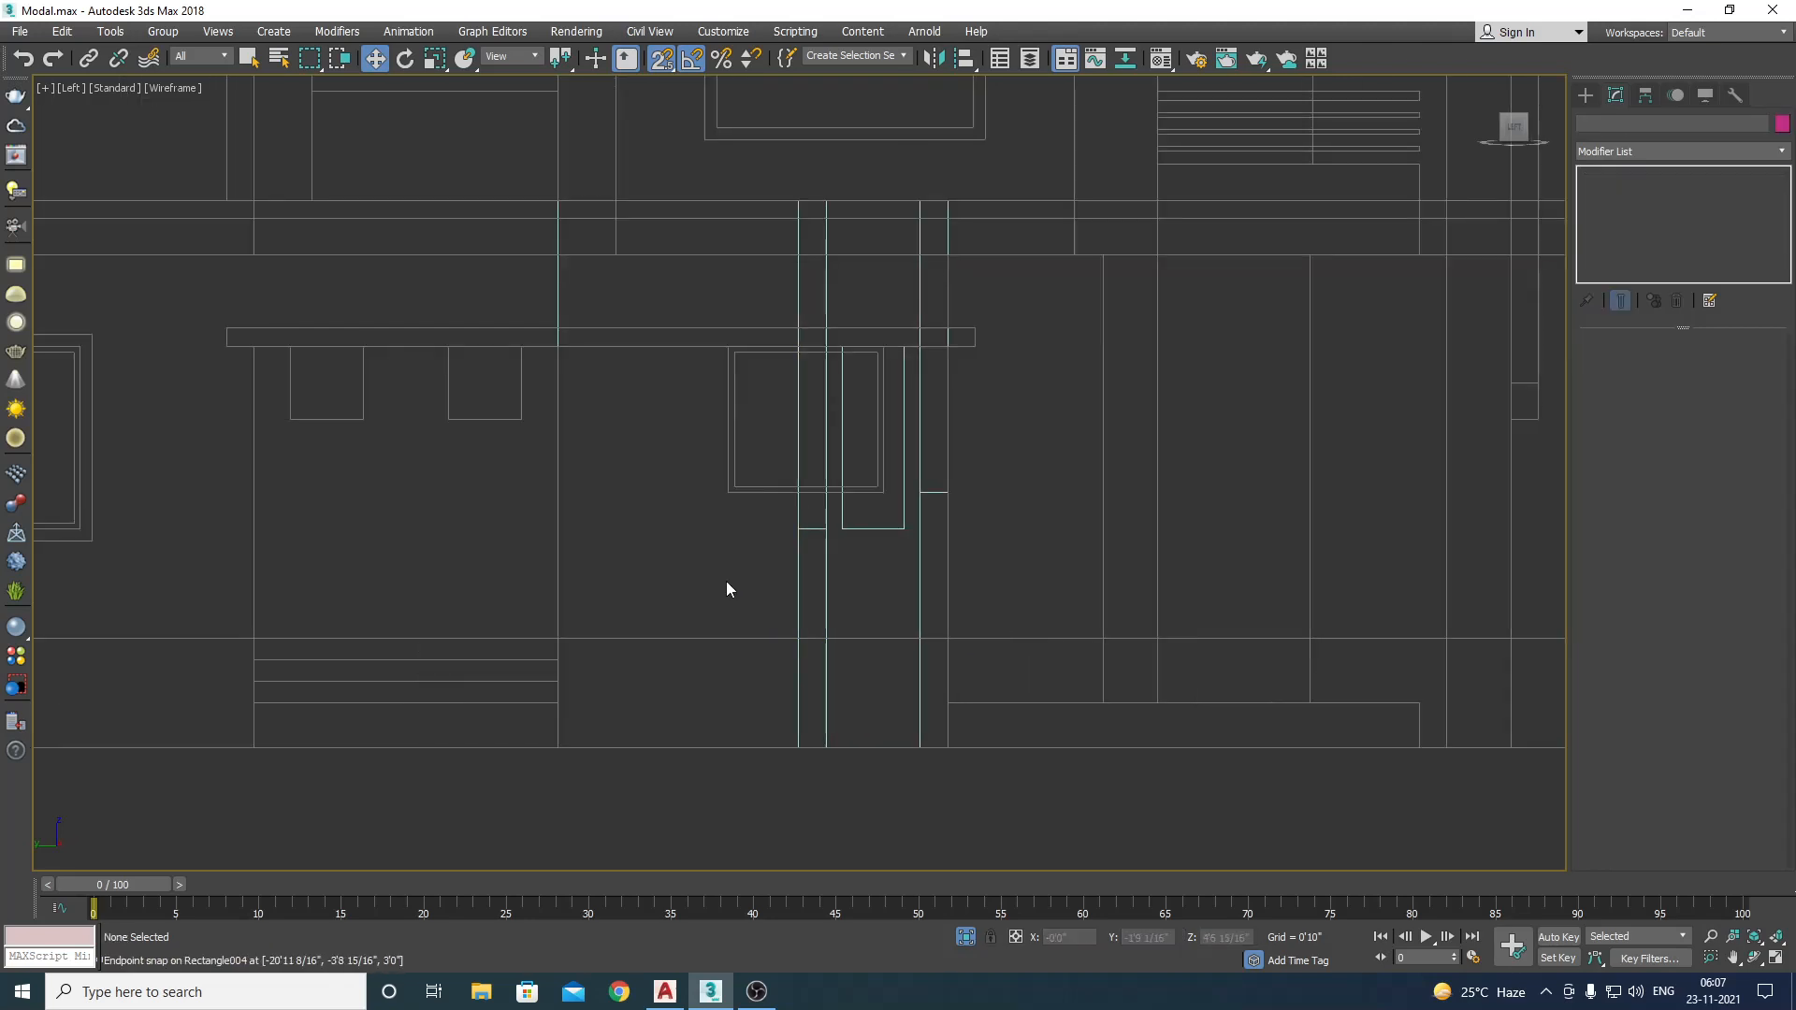
Step: Examine the left side wall in shaded perspective and the remaining left-side walls in the wireframe floor plan
key(F3)
key(p)
alt+middle_drag(727, 553, 754, 609)
key(w)
key(t)
scroll(754, 608, down, 4)
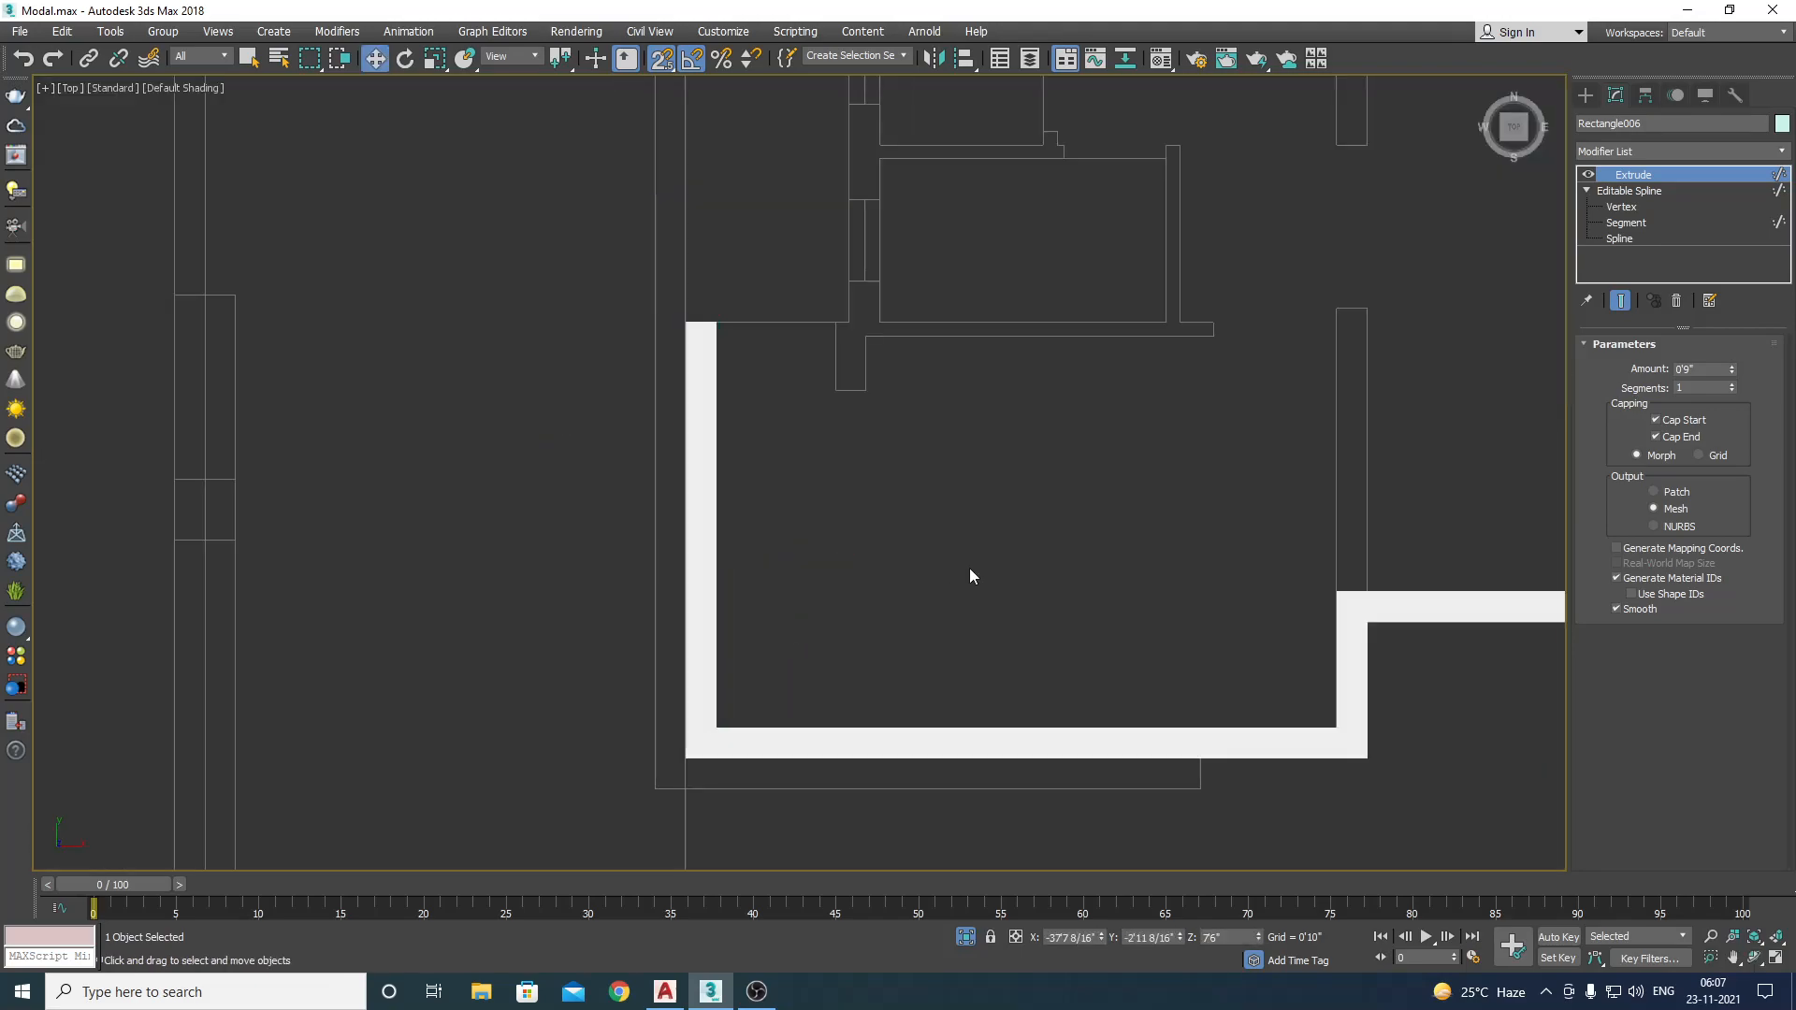
click(970, 574)
scroll(994, 630, up, 4)
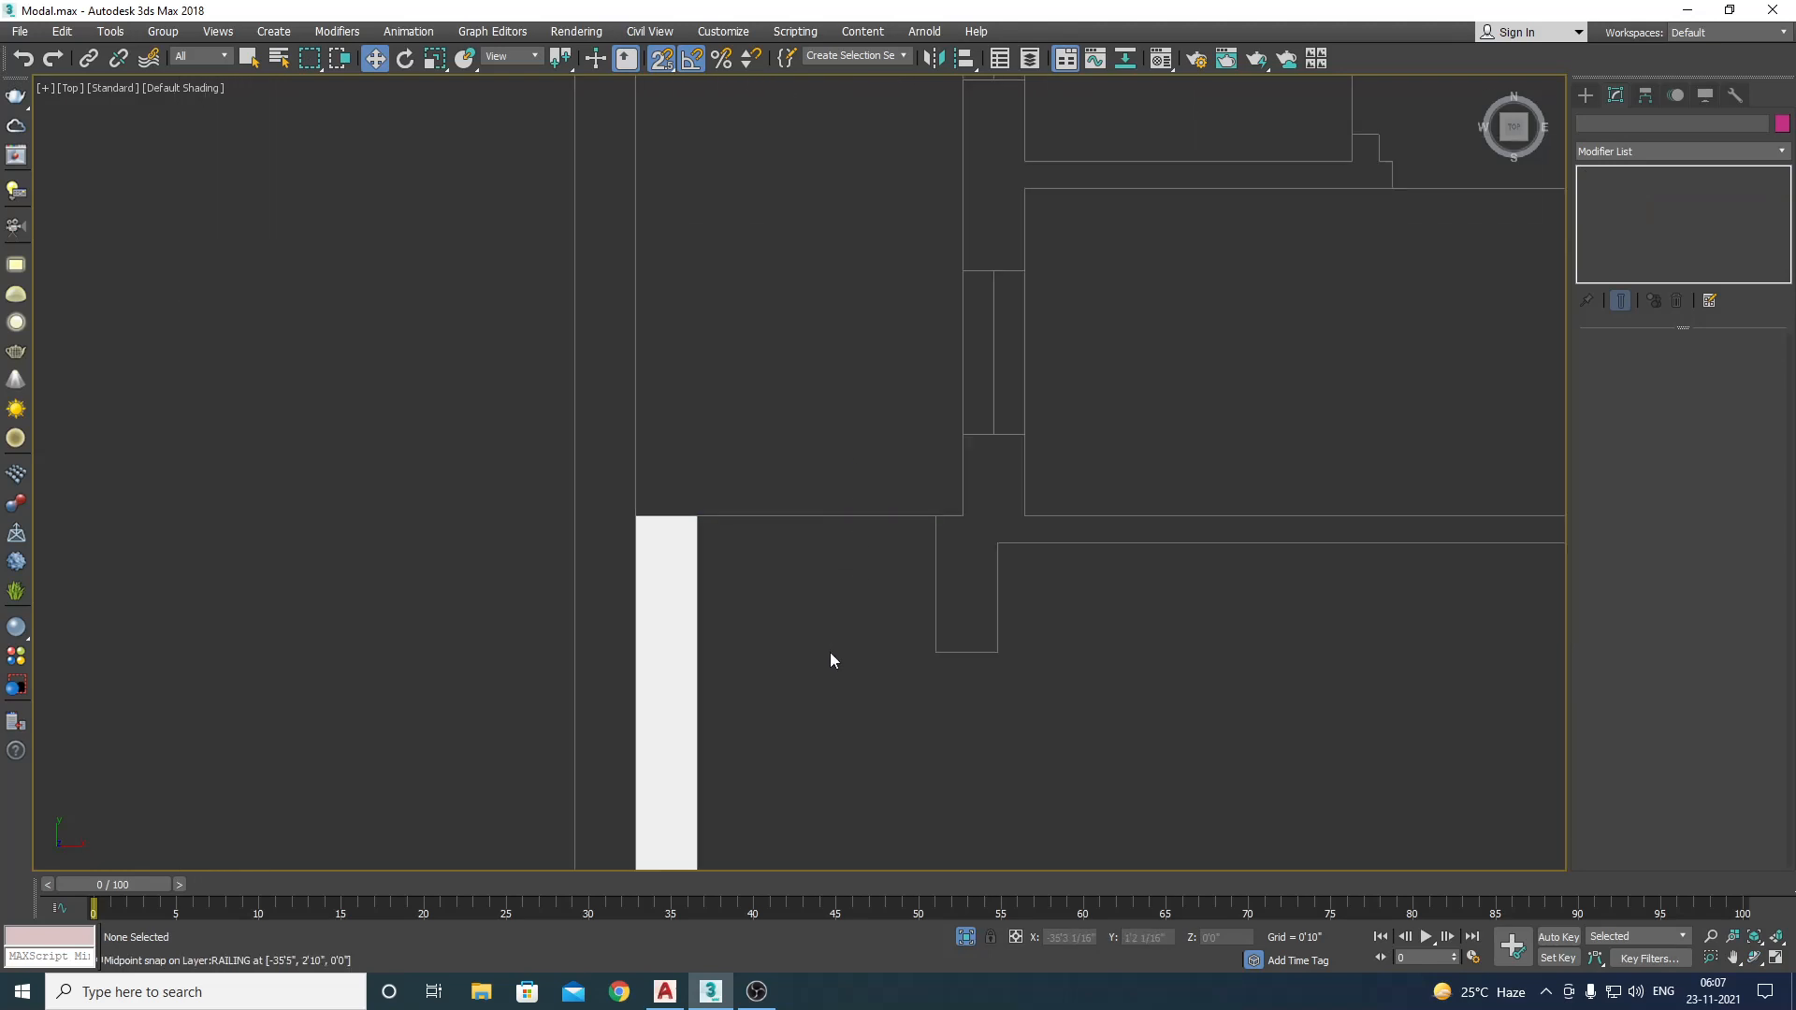
key(F3)
scroll(831, 661, down, 1)
scroll(824, 412, down, 3)
middle_drag(819, 409, 823, 521)
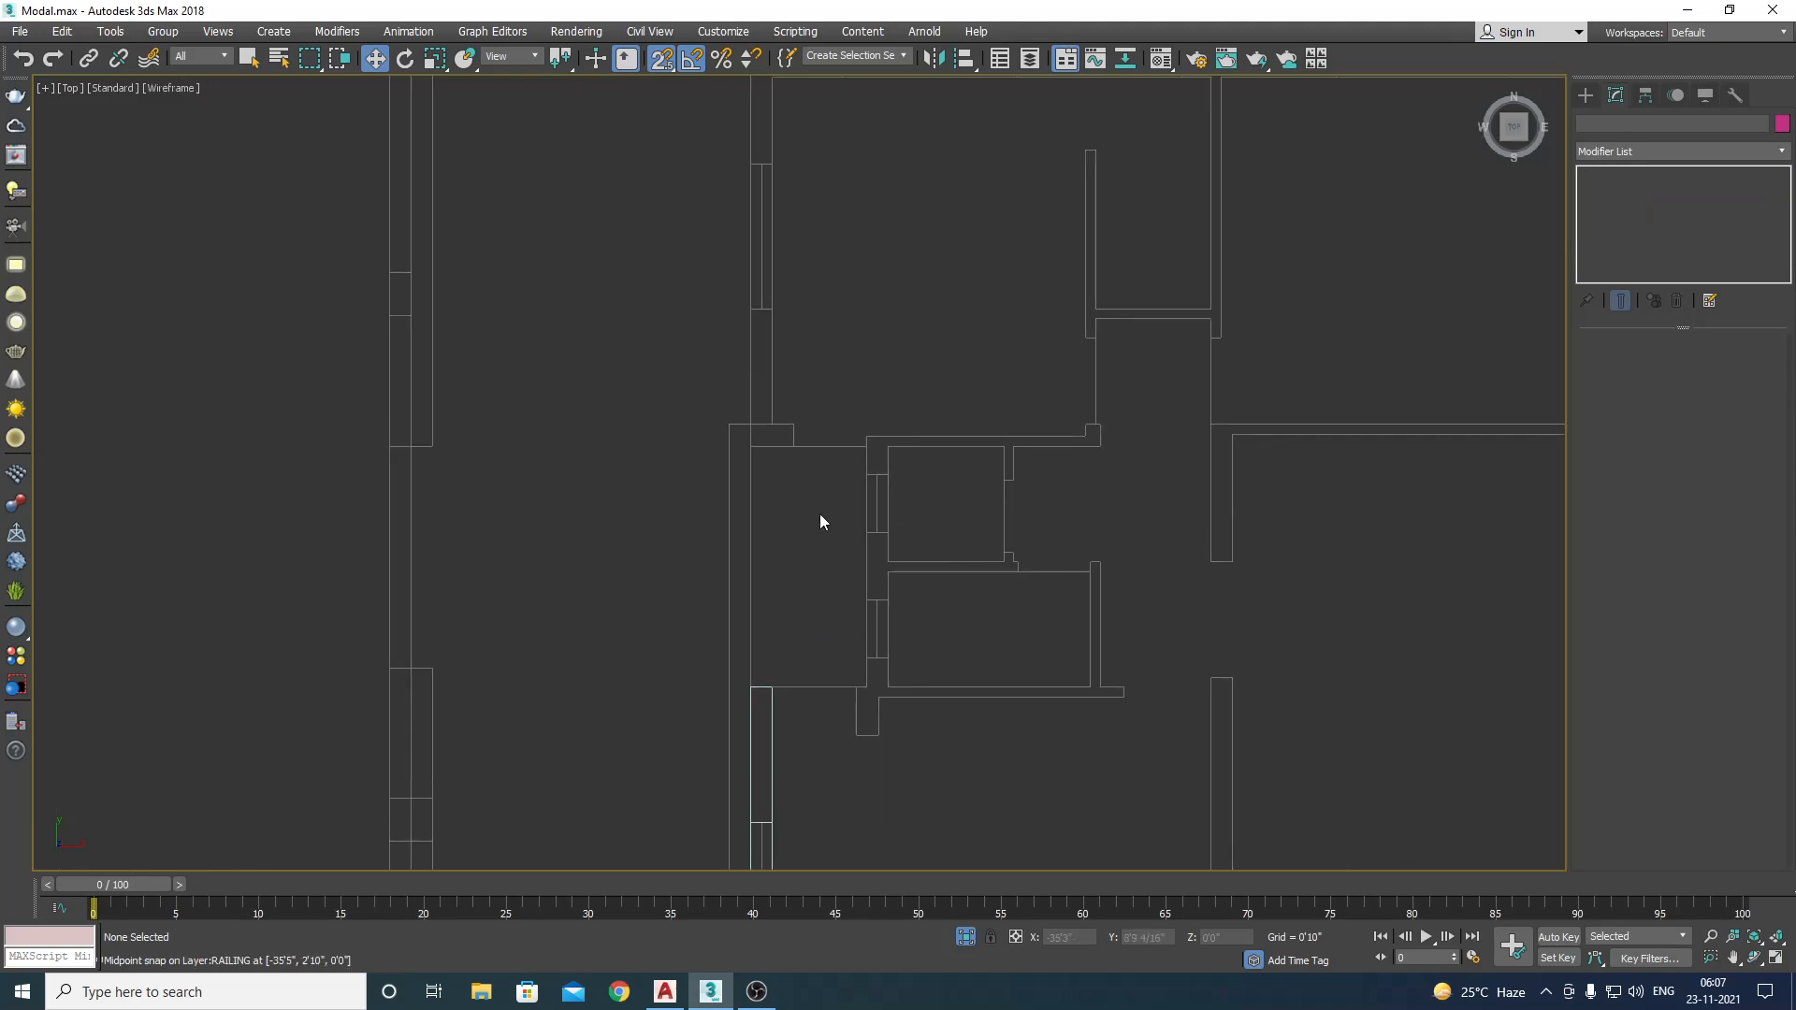
scroll(846, 531, up, 1)
scroll(829, 339, down, 2)
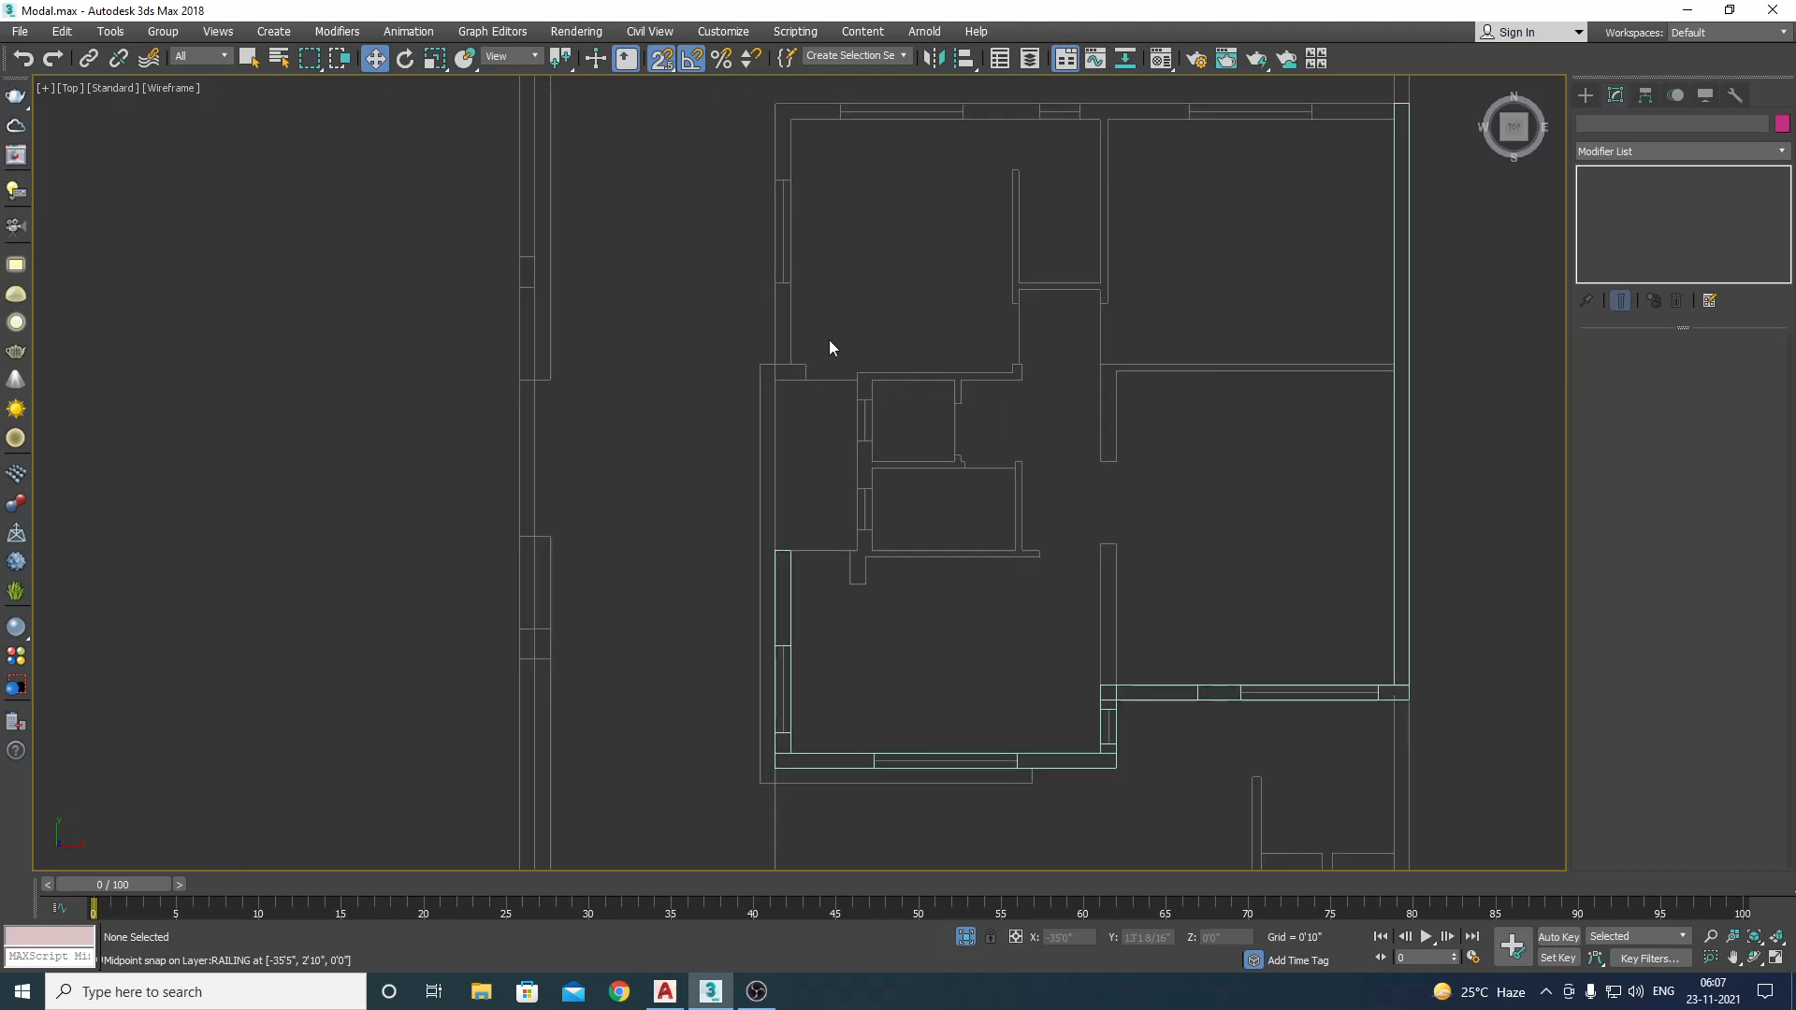
Step: Copy the left side wall along the plan to the rear left room, aligning its window edge with the plan's window line
middle_drag(829, 340, 814, 384)
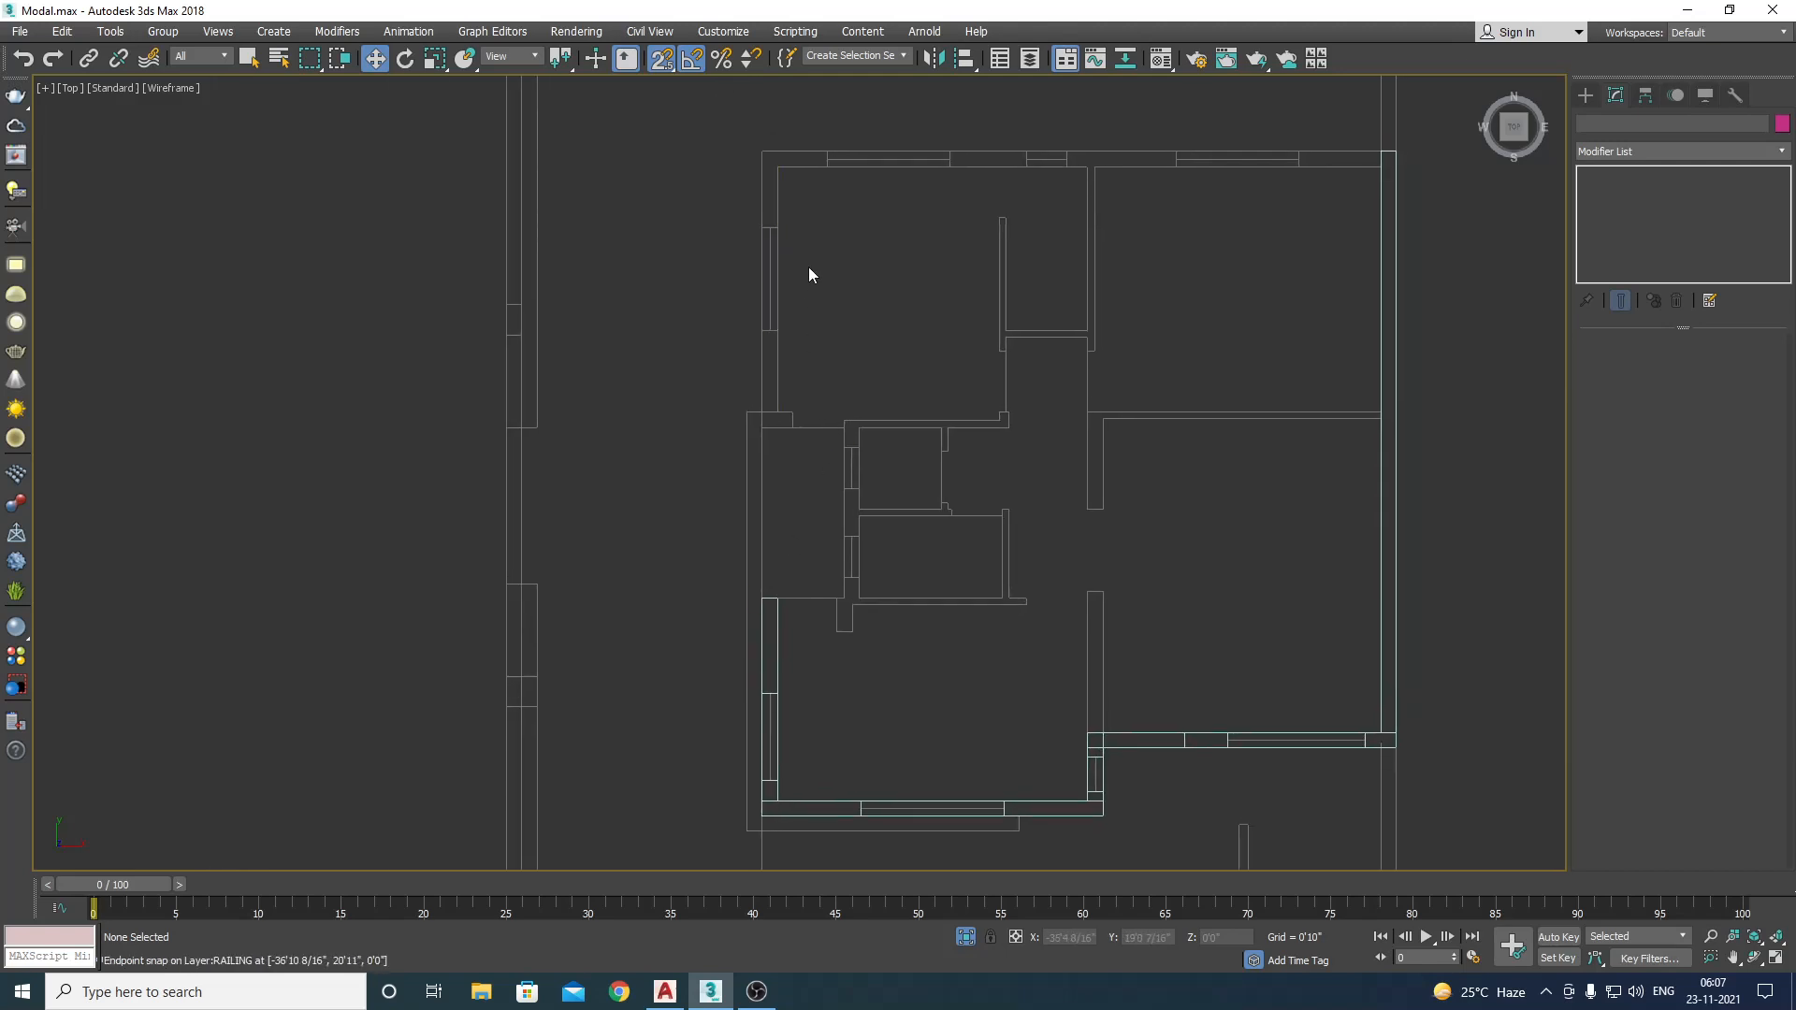
scroll(861, 756, up, 2)
drag(708, 677, 708, 678)
scroll(782, 692, down, 4)
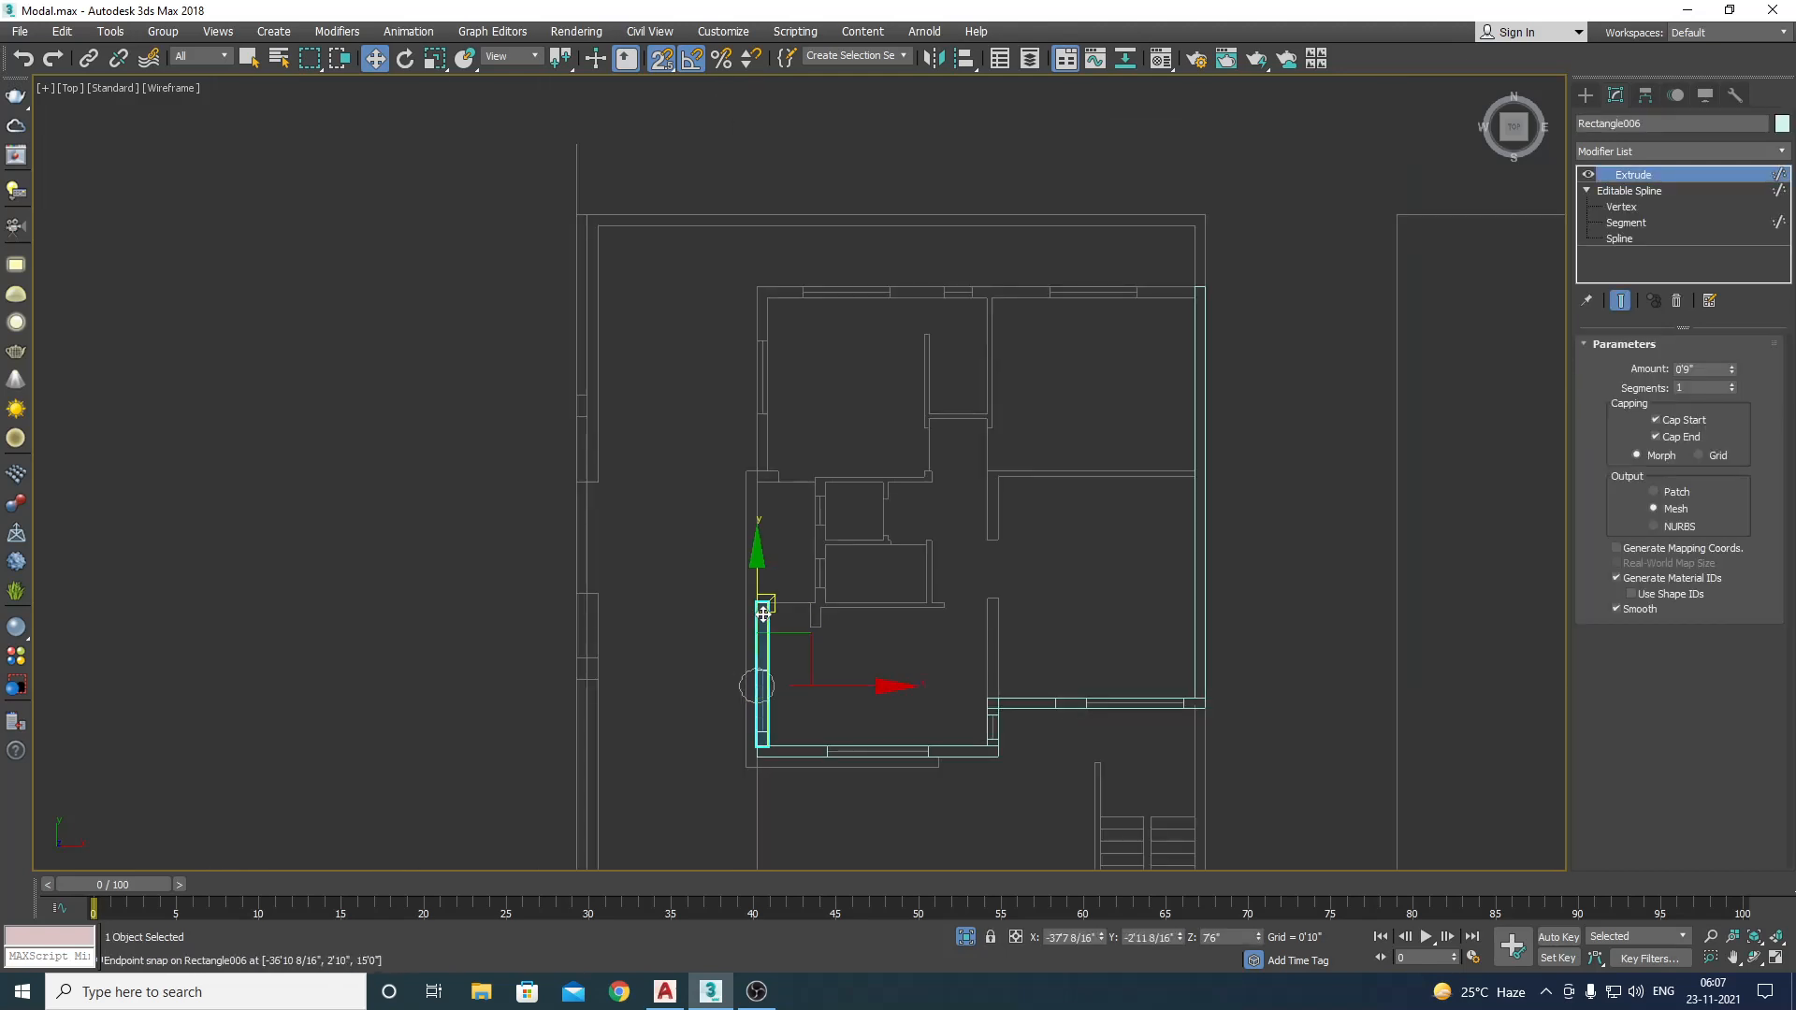
shift+drag(759, 606, 760, 211)
click(901, 574)
scroll(782, 439, up, 4)
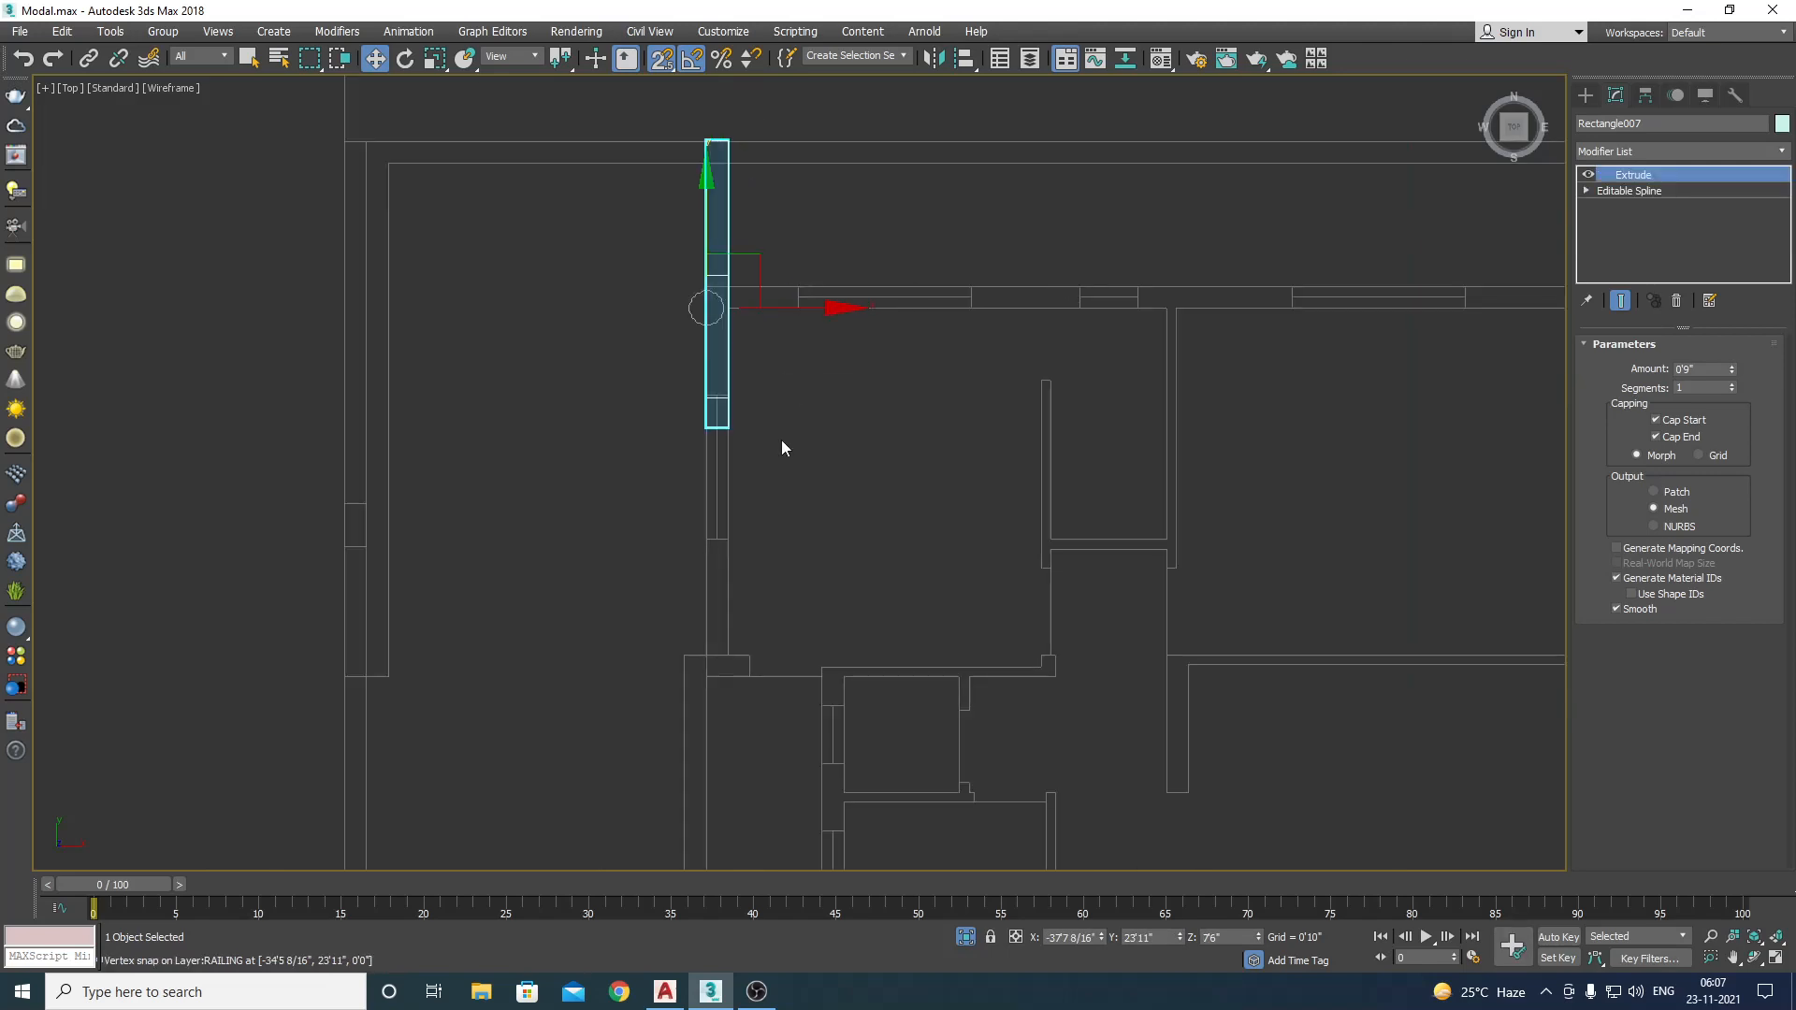
drag(727, 398, 728, 539)
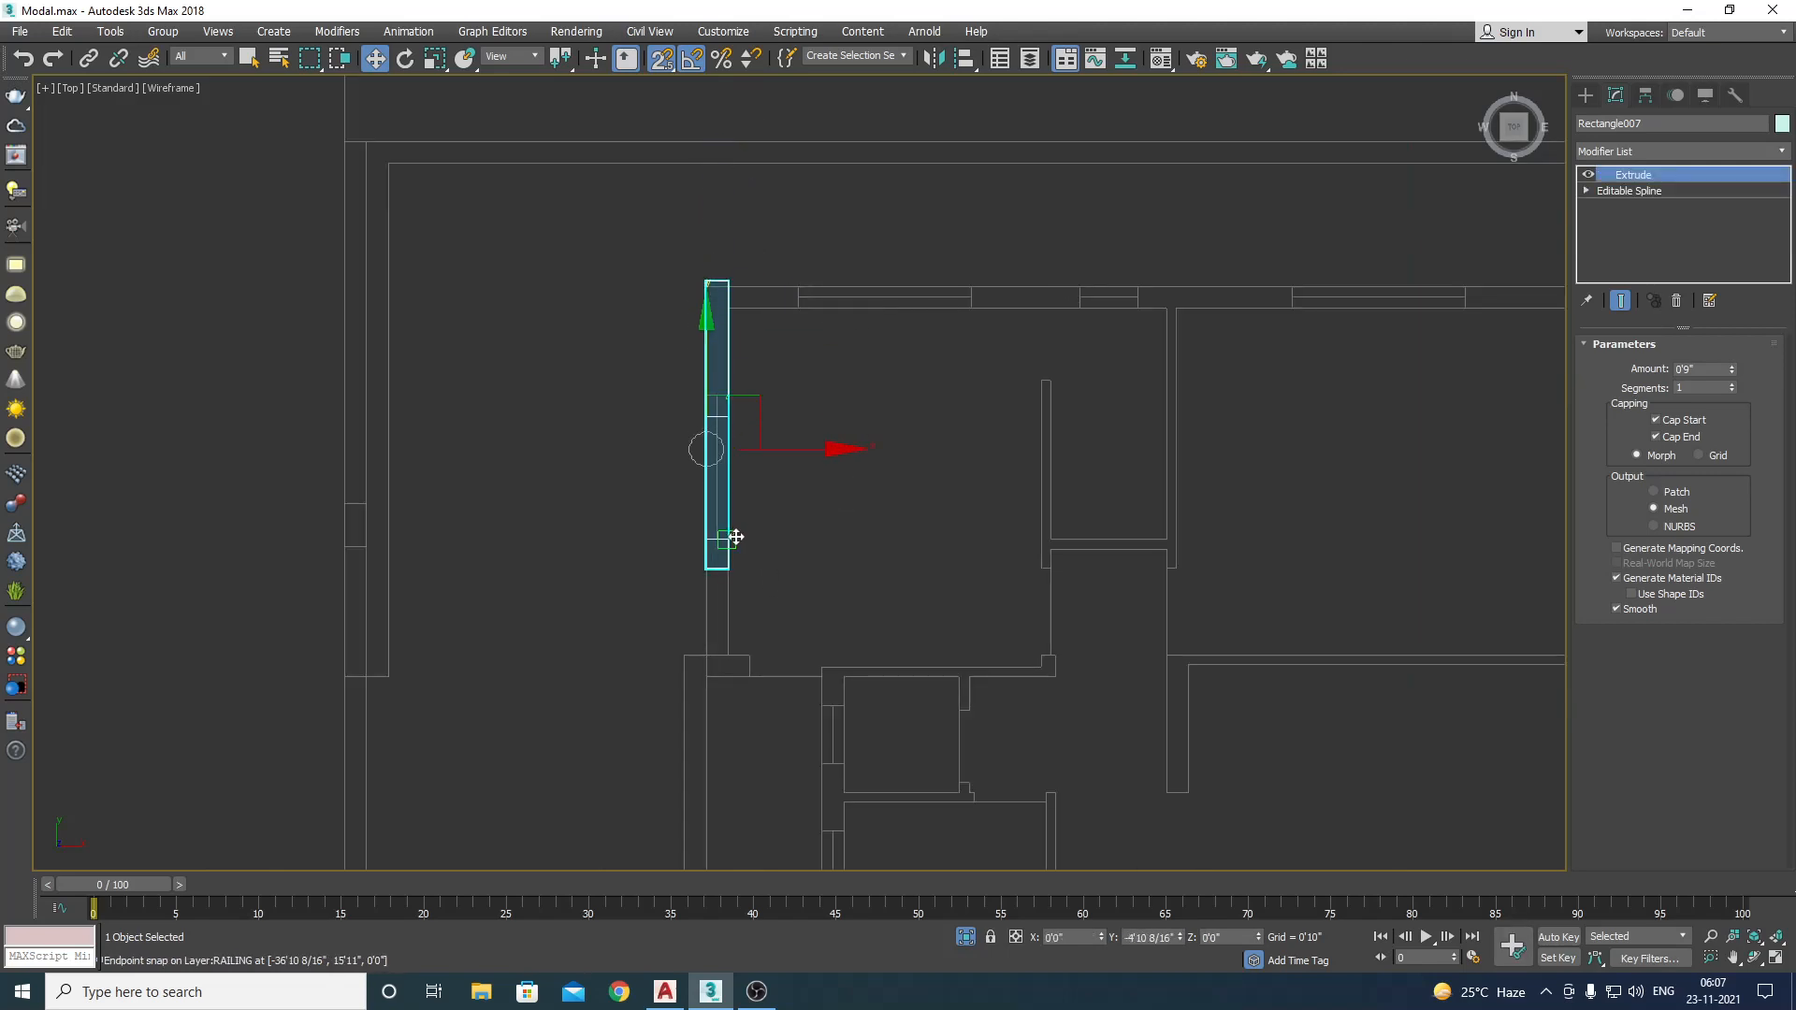
Step: Snap the front end vertices of the rear left wall copy to the wall's end in the floor plan
click(1586, 191)
click(1621, 207)
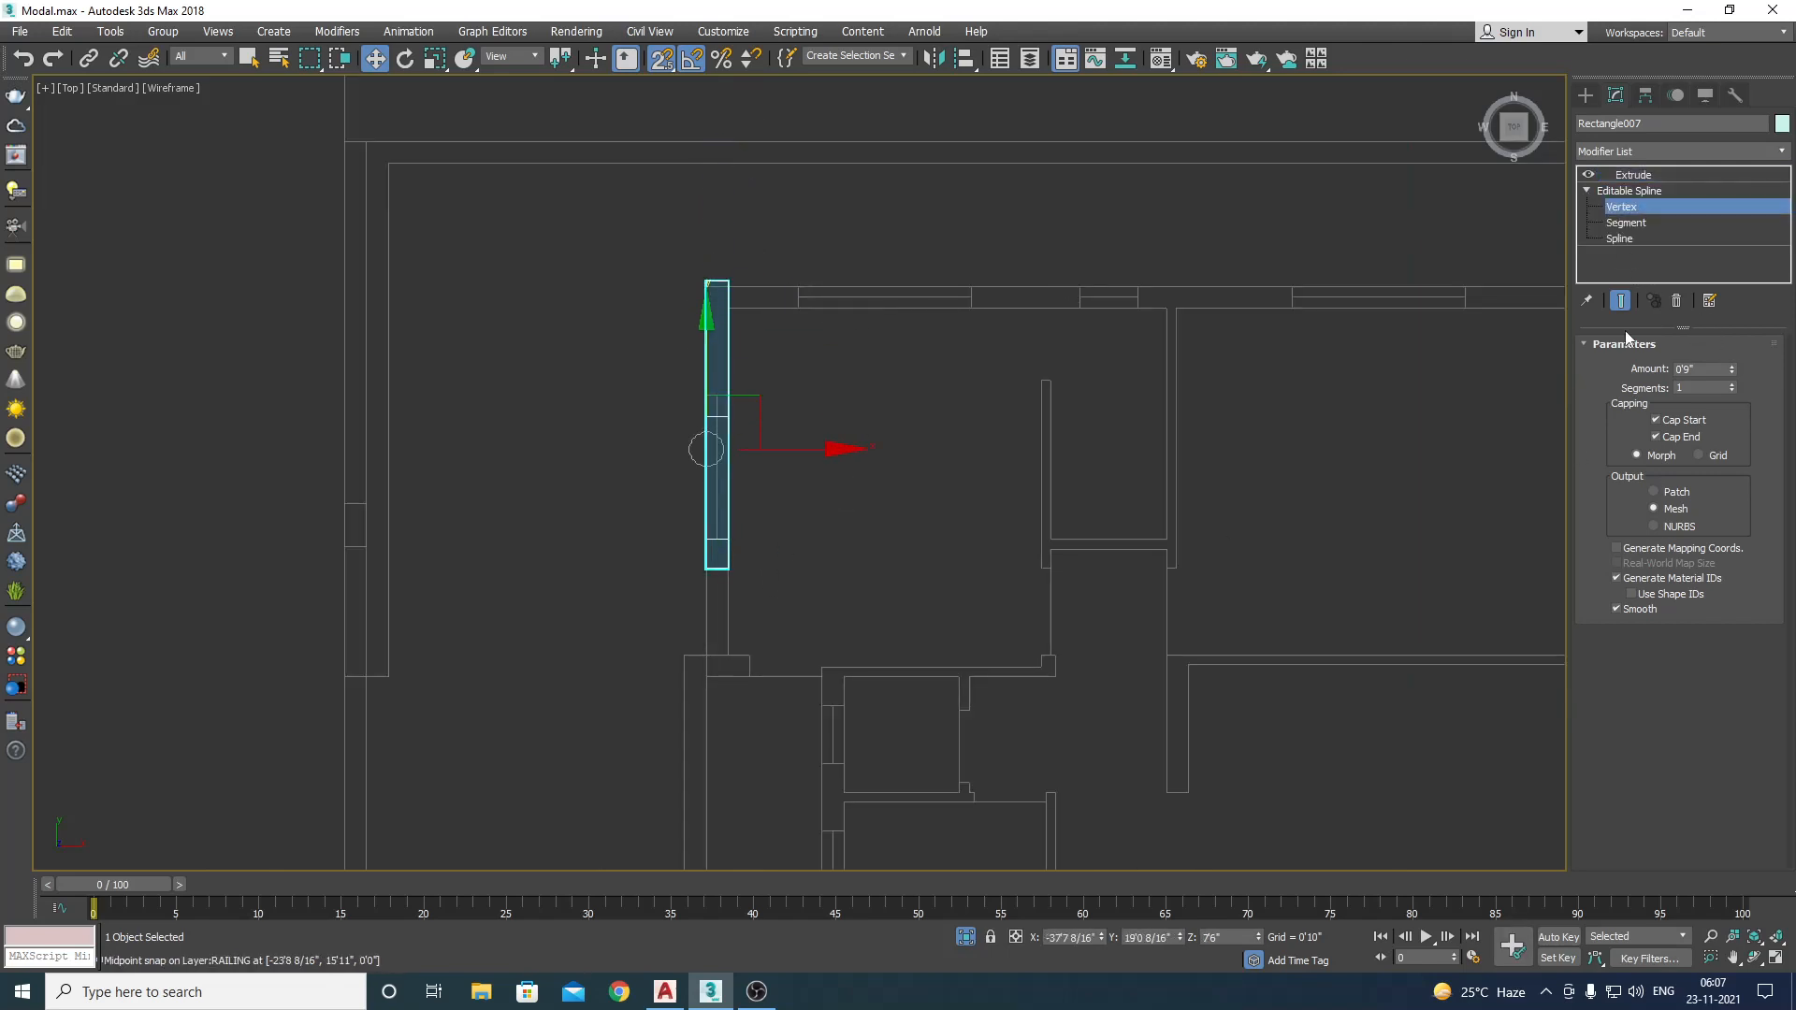
scroll(640, 600, up, 3)
scroll(752, 528, up, 2)
click(773, 536)
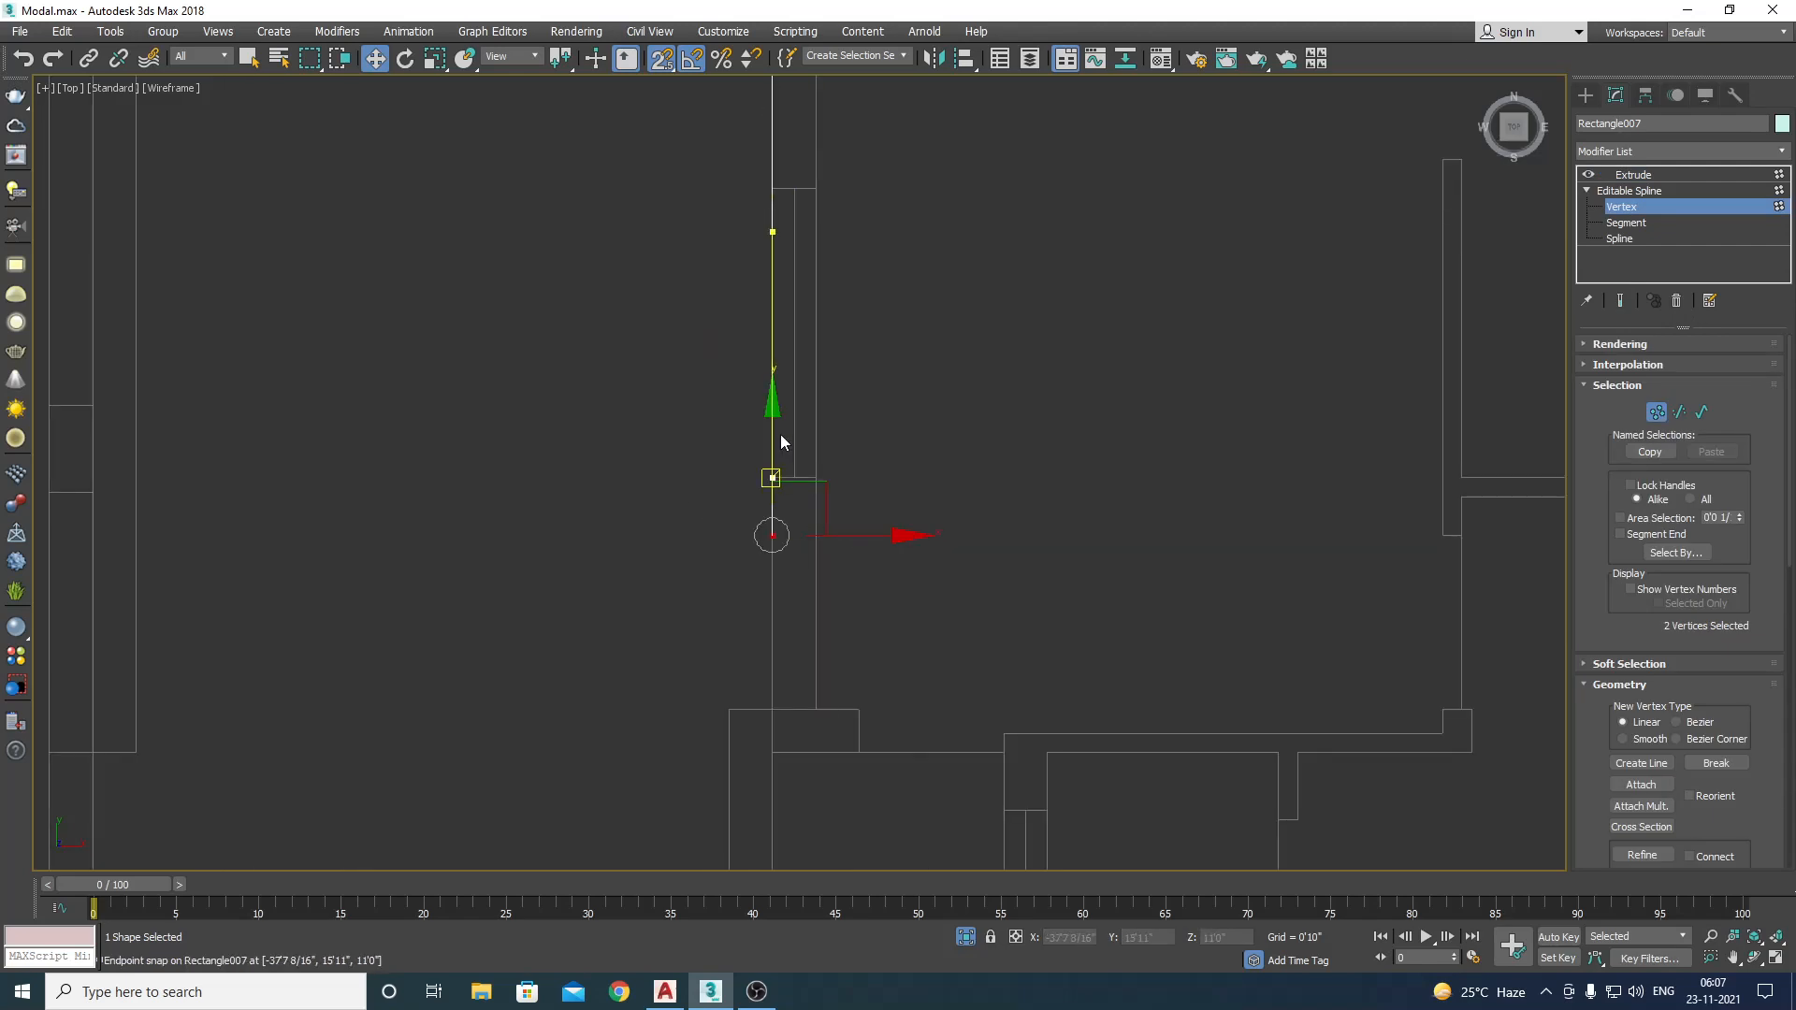
drag(781, 434, 821, 711)
scroll(822, 711, down, 4)
Step: Snap the rear left wall's back end to the building corner and its rear window vertices to the plan's window line
scroll(828, 591, up, 3)
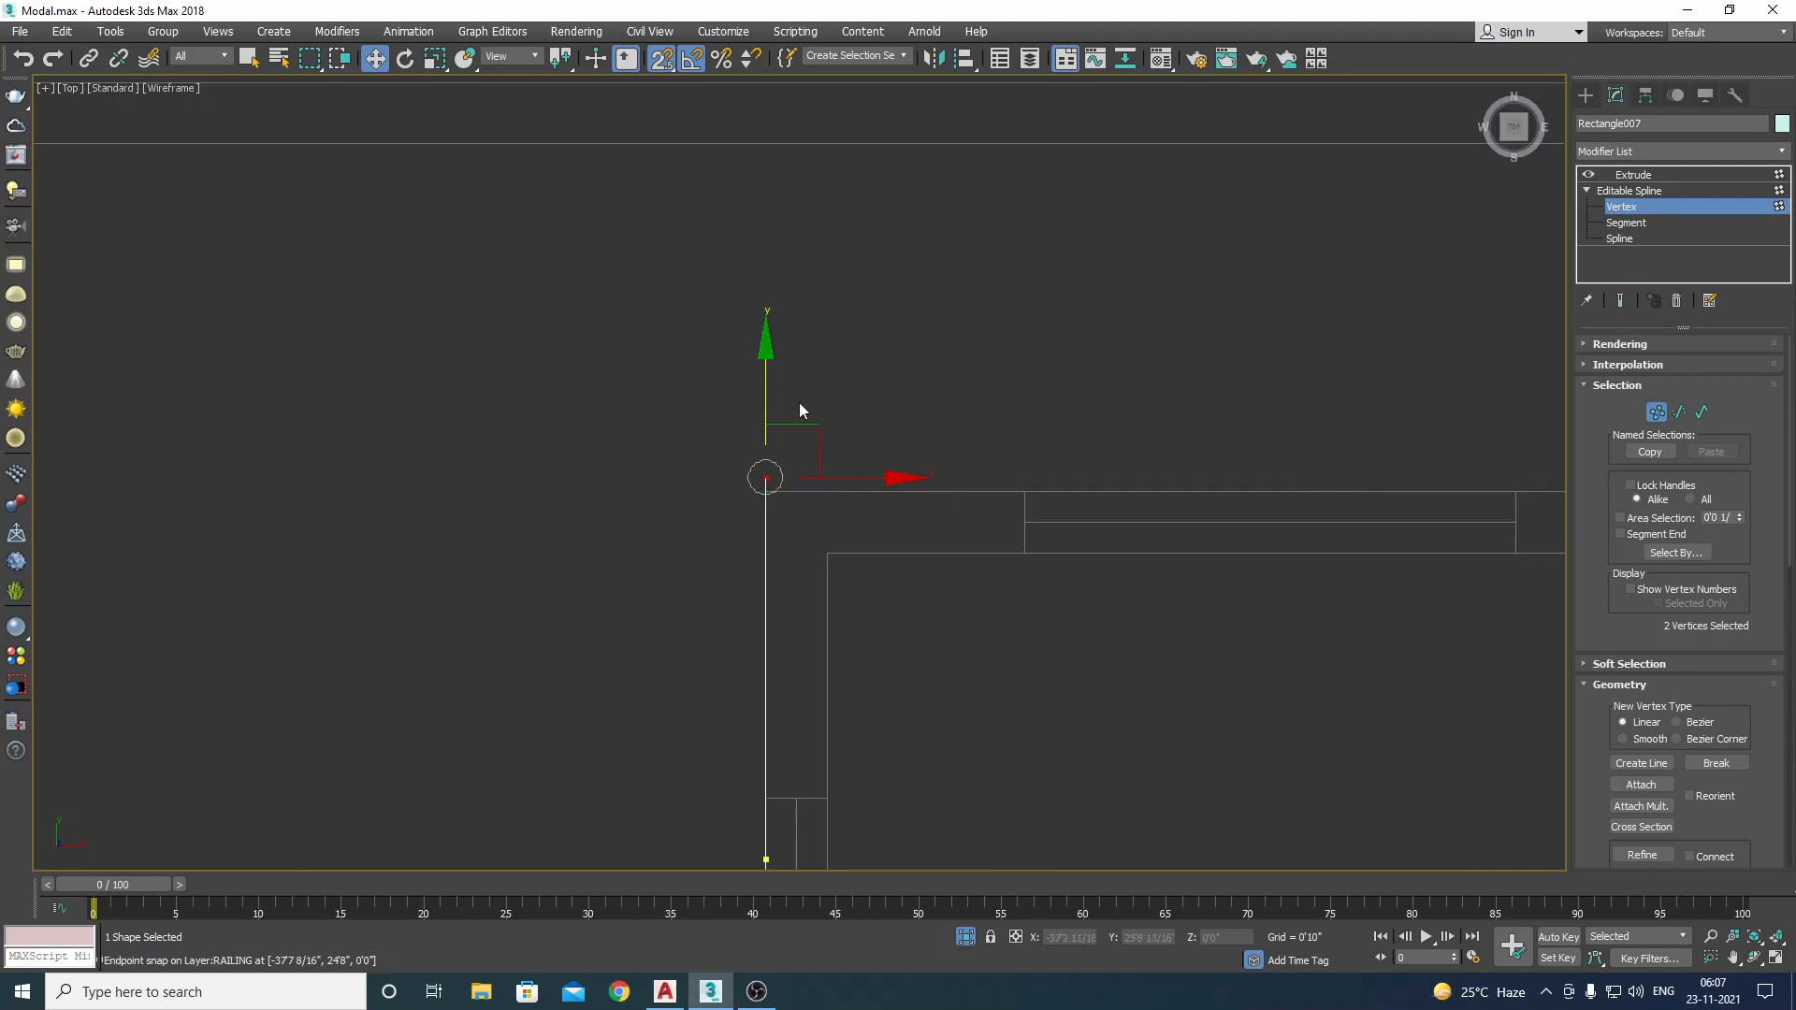
scroll(898, 421, down, 3)
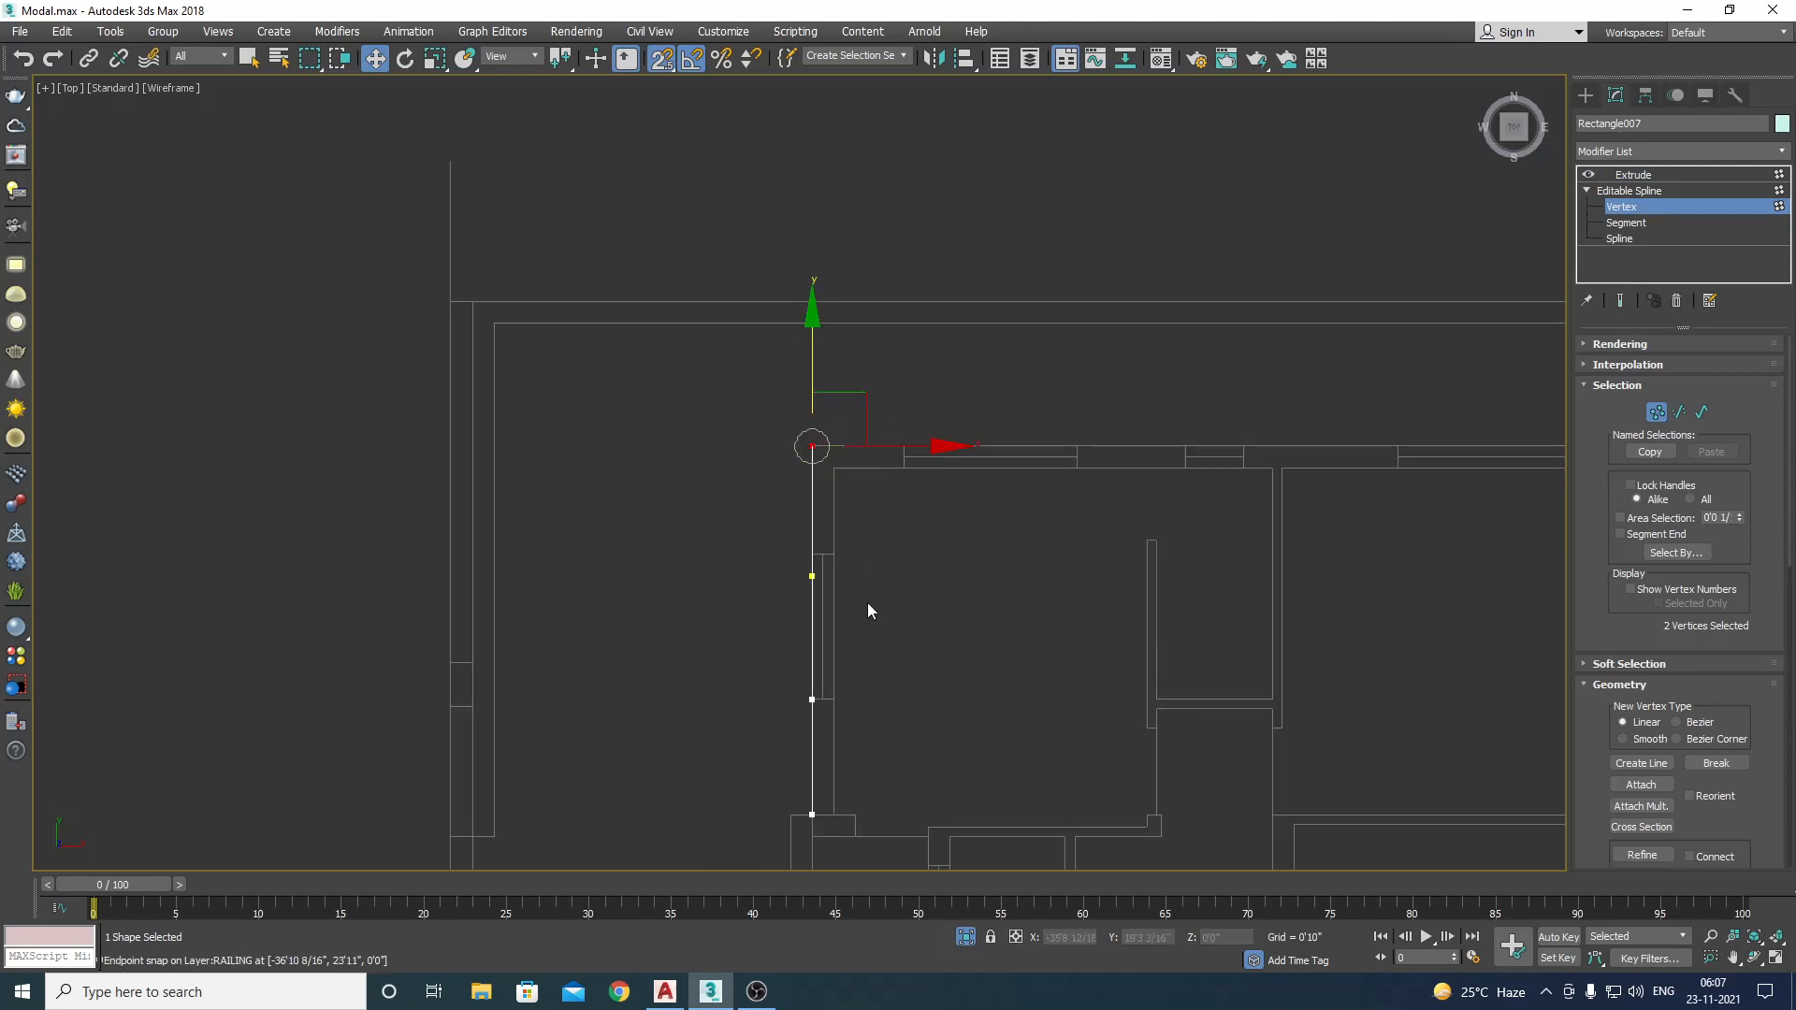
scroll(867, 609, up, 3)
drag(586, 409, 714, 569)
scroll(807, 522, down, 3)
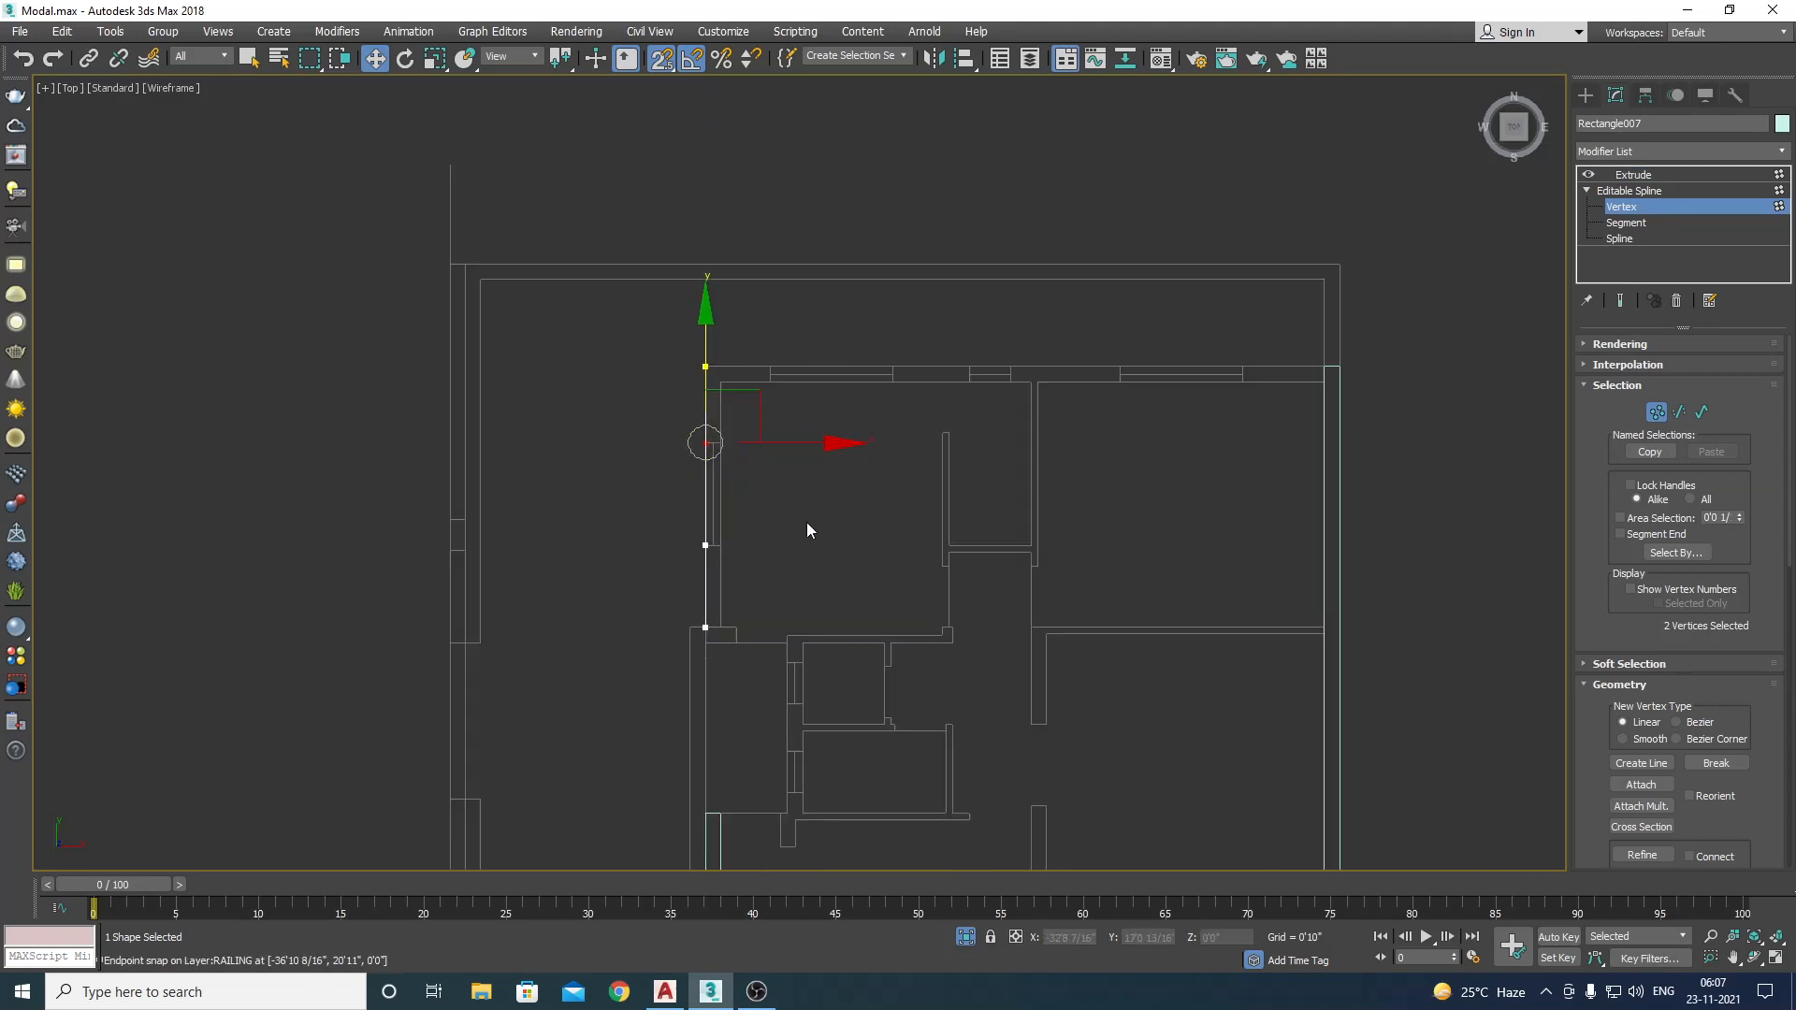
scroll(806, 524, up, 2)
Step: Lower the rear left wall's window sill segment to the window's bottom line in the left elevation and leave segment editing
key(l)
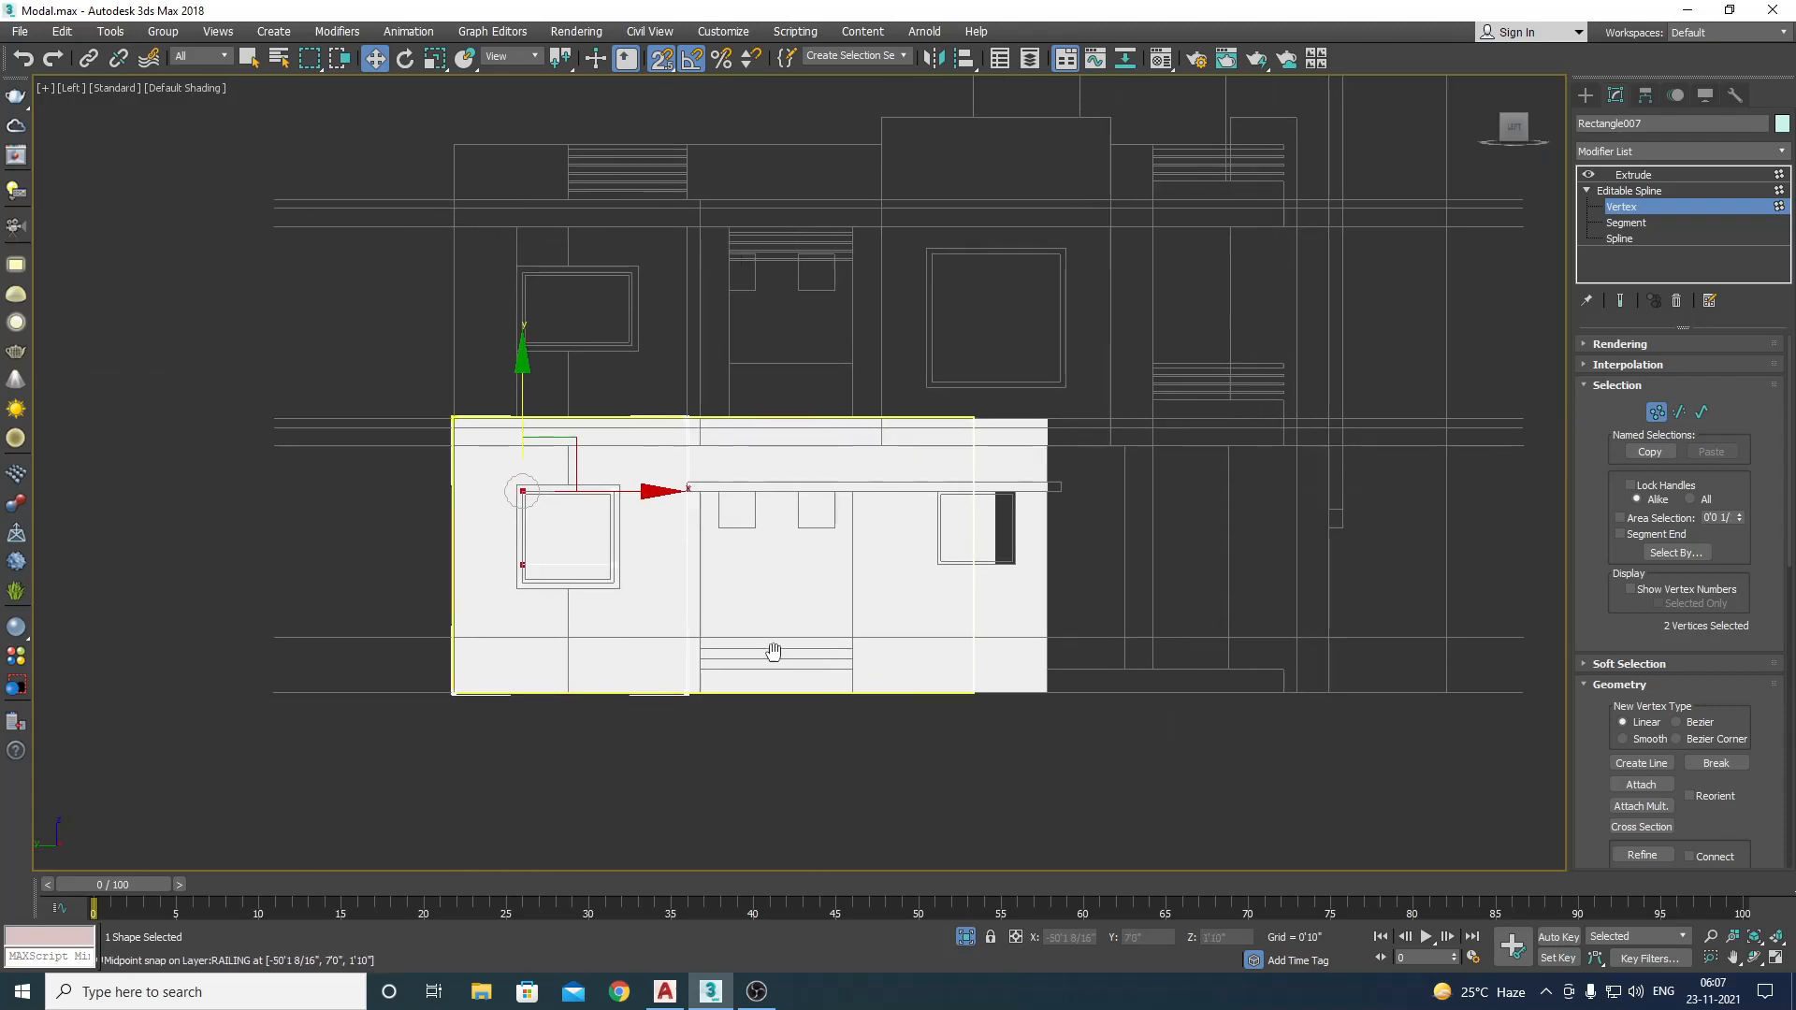
scroll(582, 606, up, 5)
scroll(682, 654, down, 2)
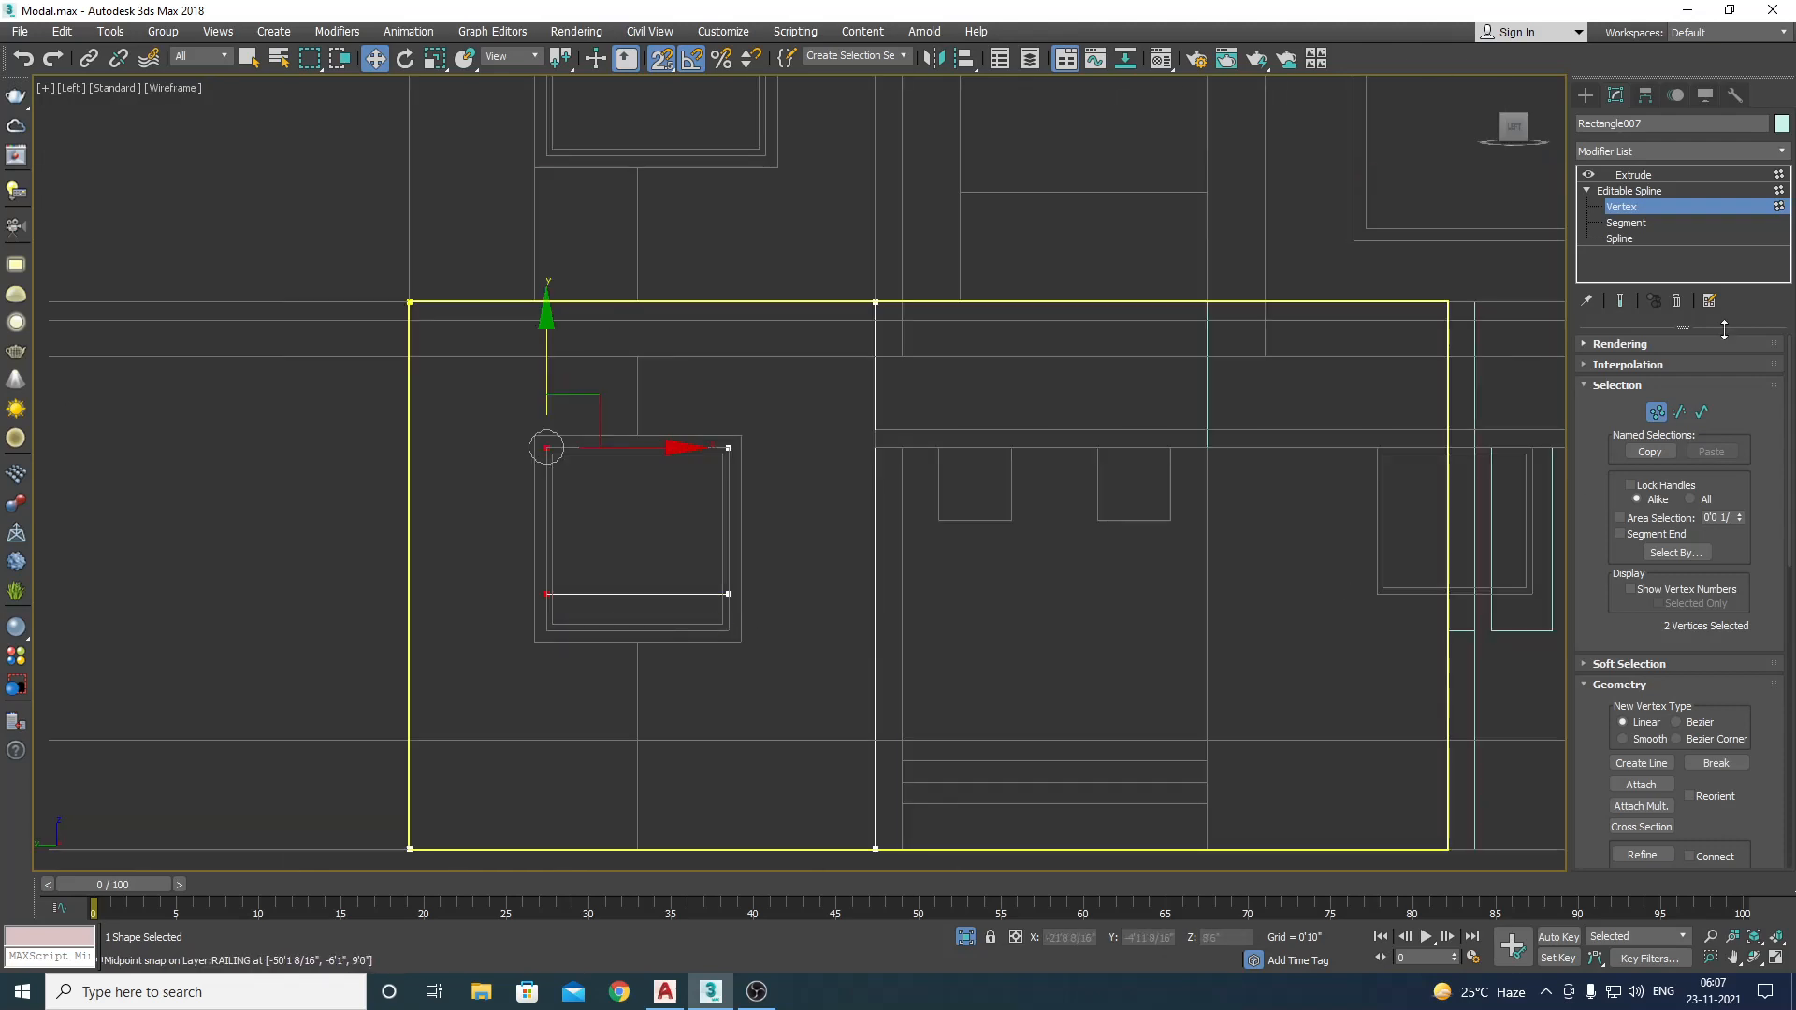
click(1626, 223)
scroll(695, 566, up, 2)
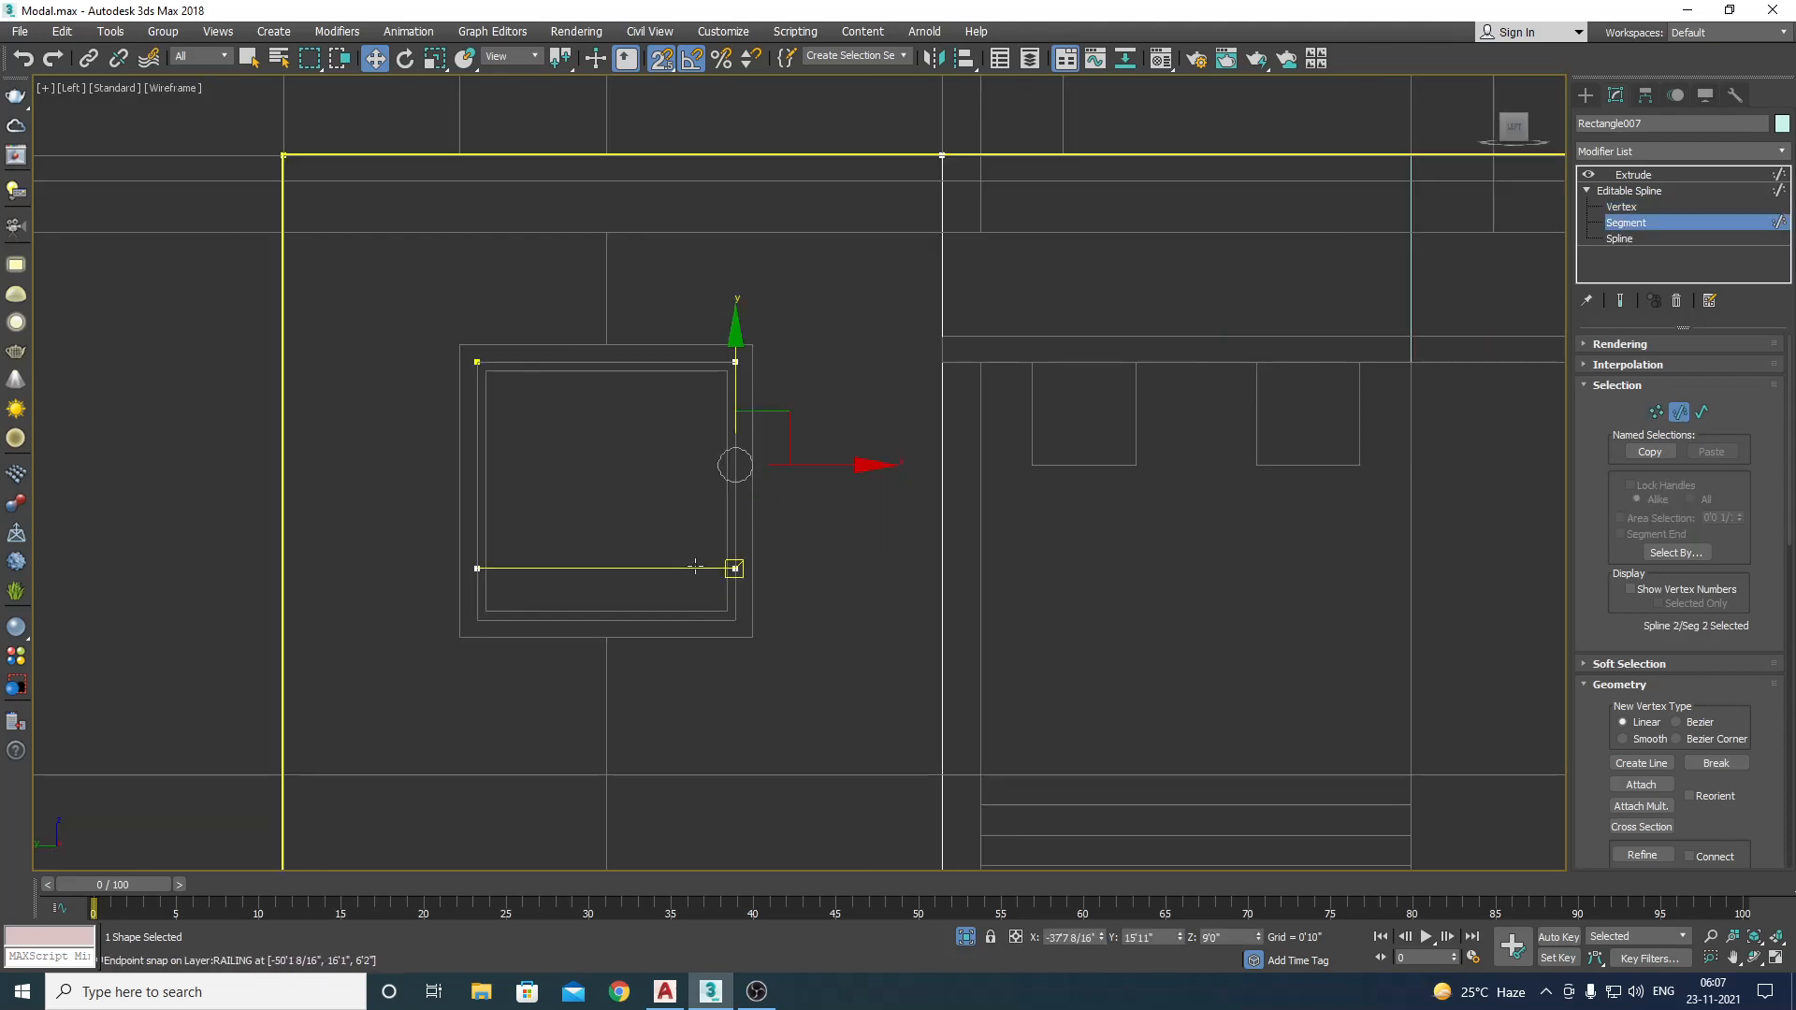
click(636, 568)
drag(609, 495, 732, 617)
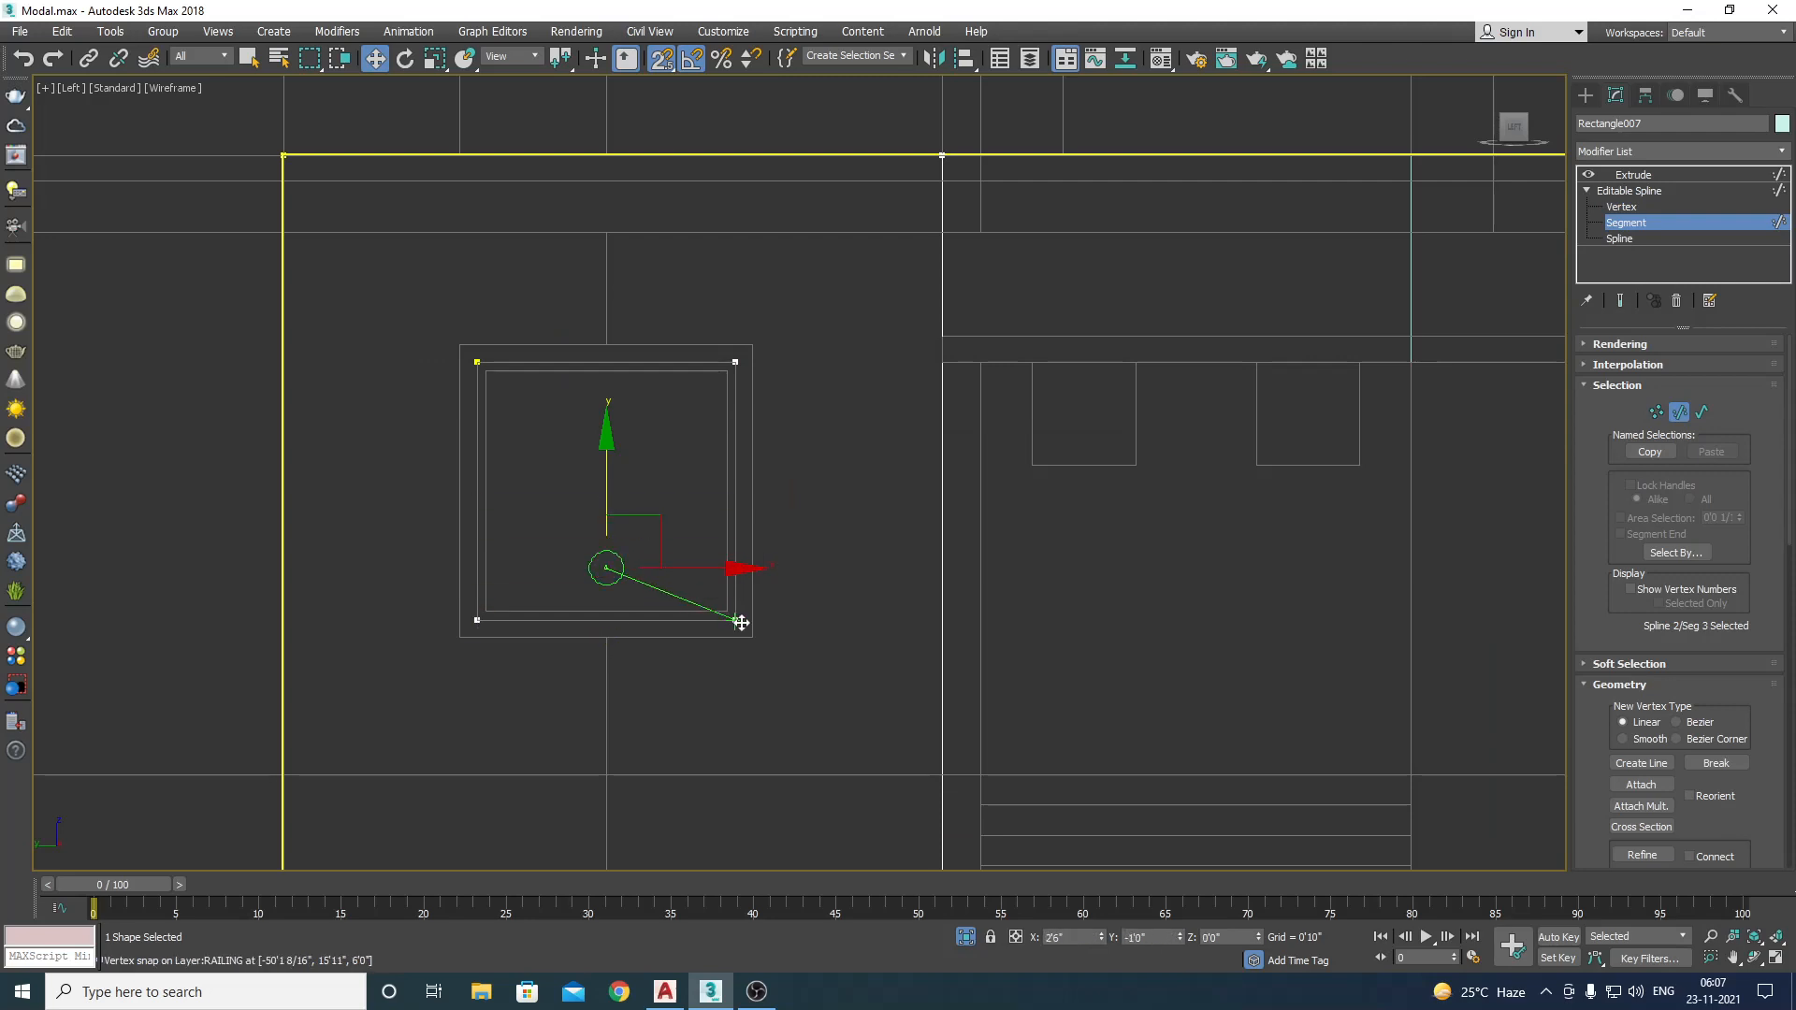
scroll(741, 622, down, 5)
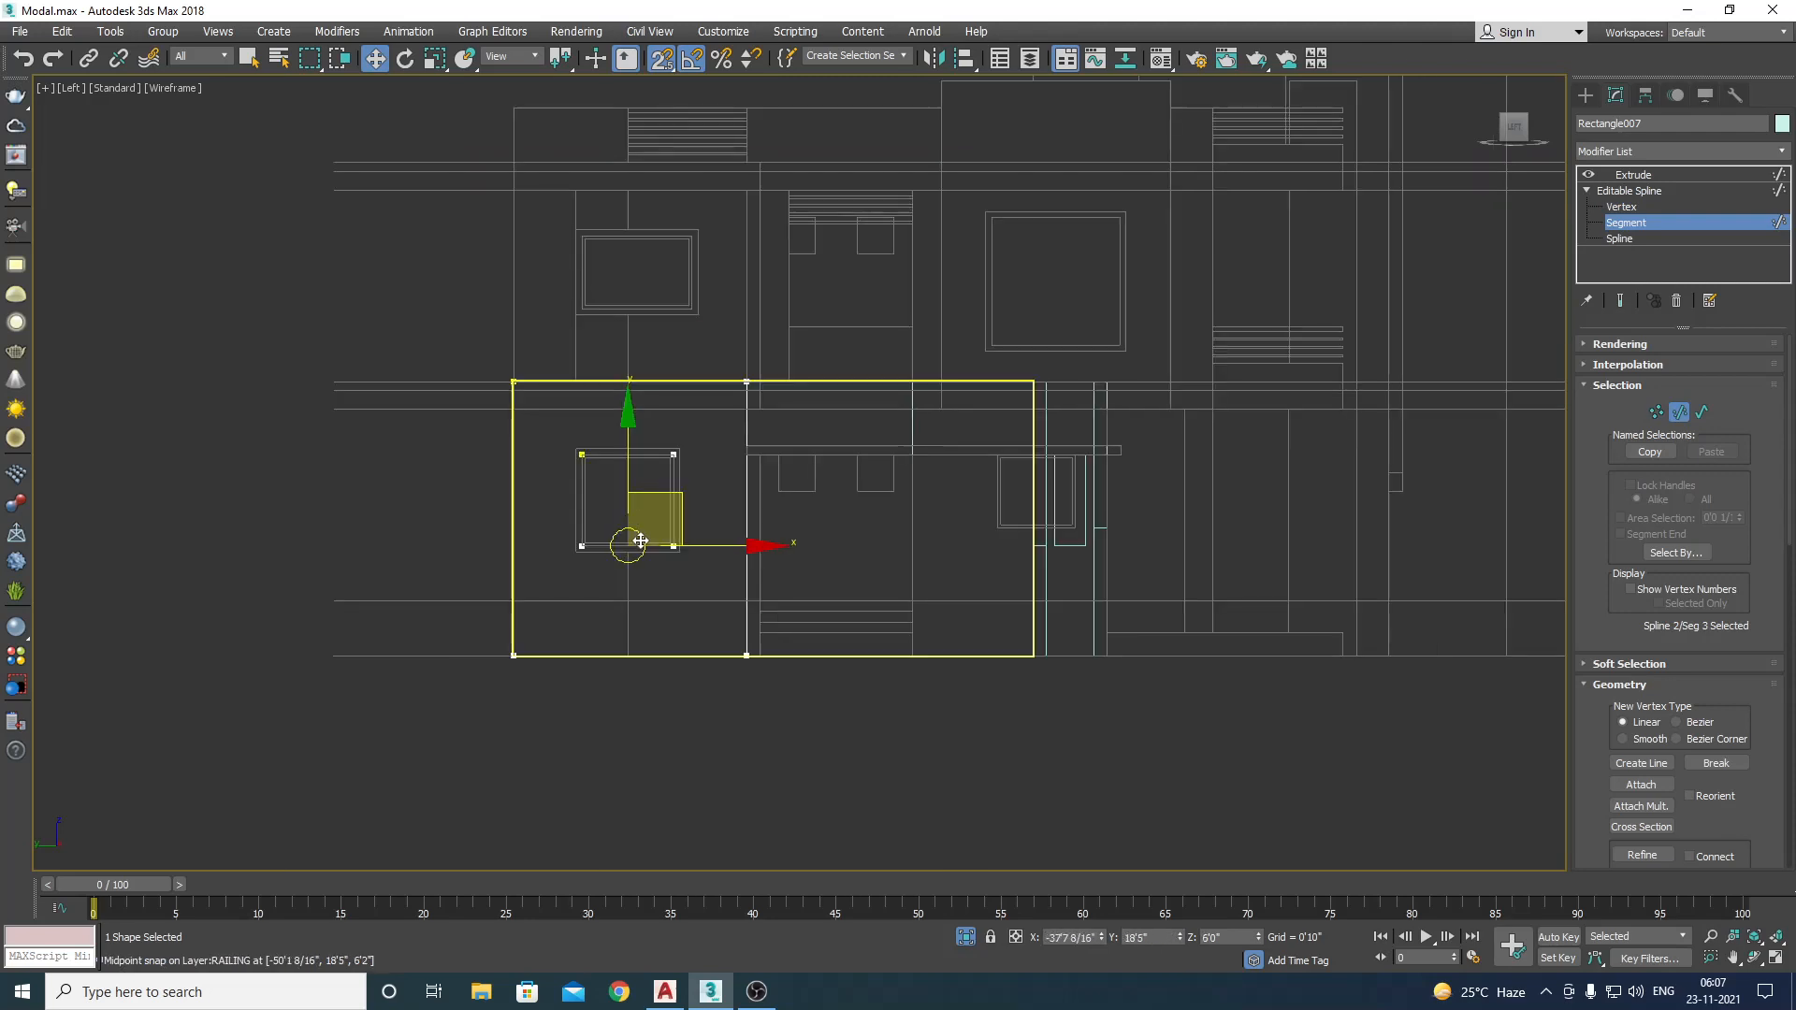
click(1665, 191)
click(1643, 174)
Step: Examine the rear left wall in shaded perspective and the recessed wall between the two left side walls in the wireframe floor plan
scroll(1347, 462, down, 4)
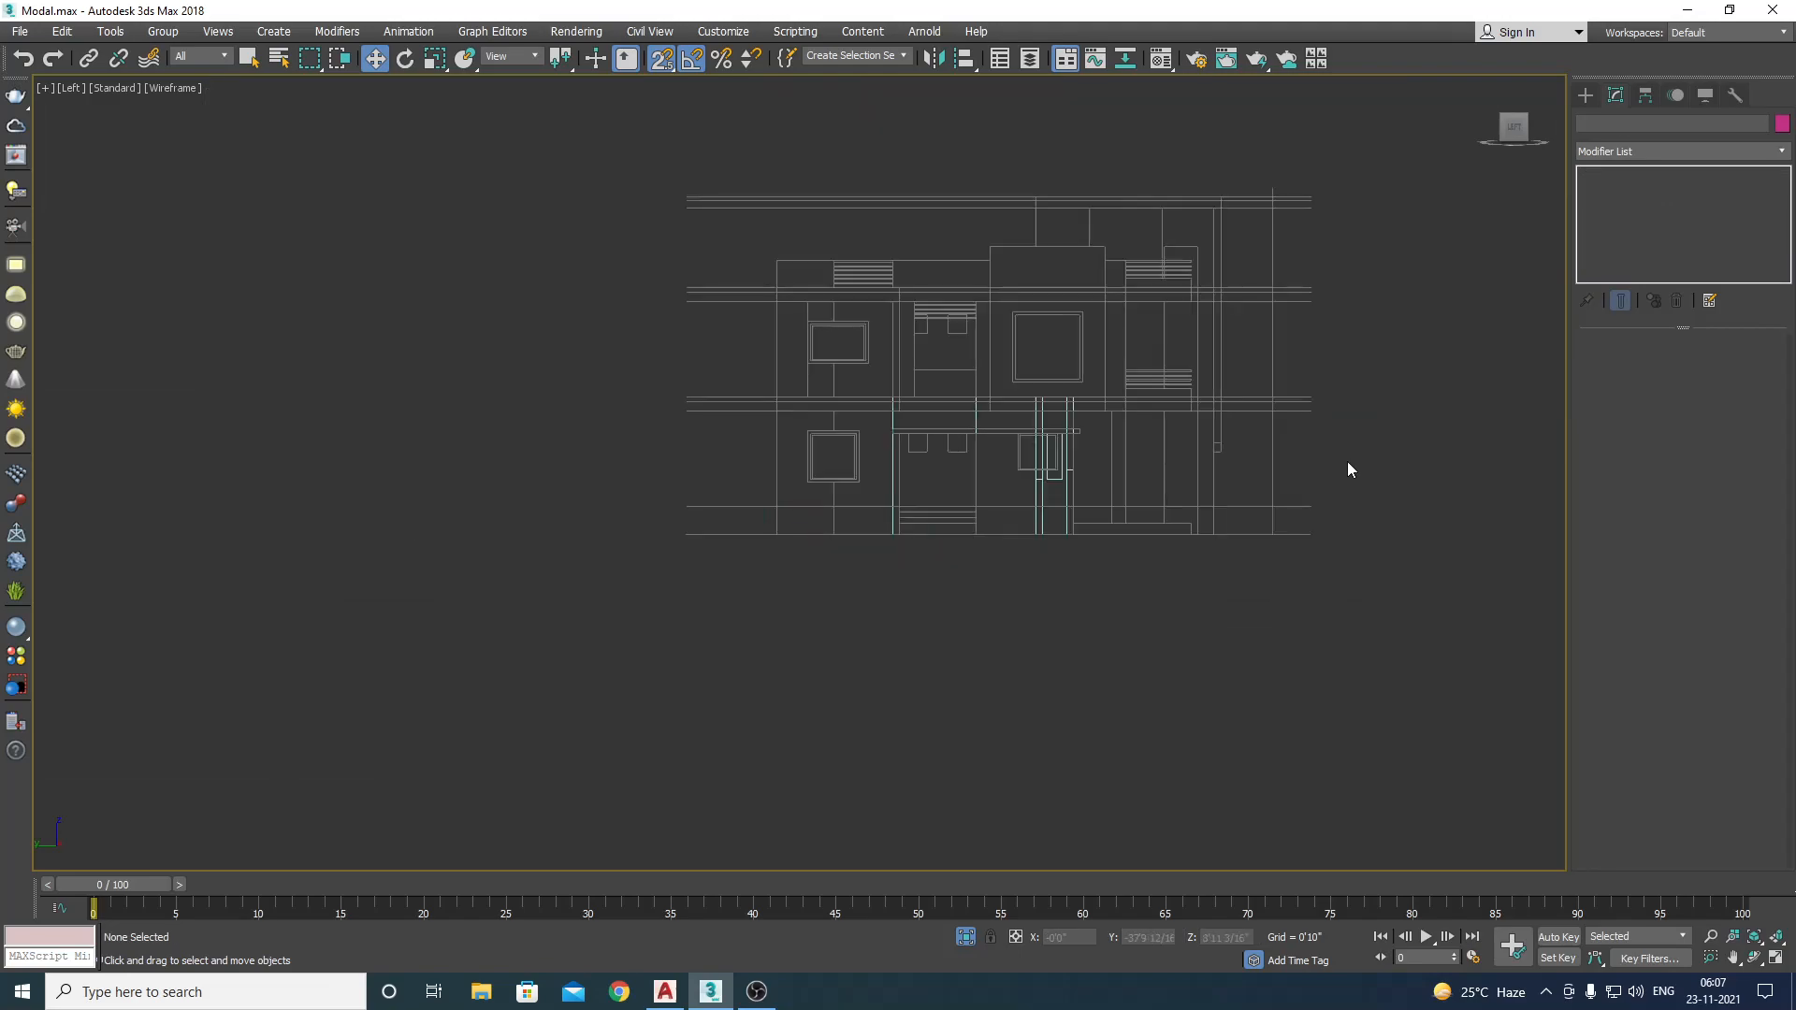
scroll(866, 421, up, 4)
key(F3)
key(p)
key(ctrl+r)
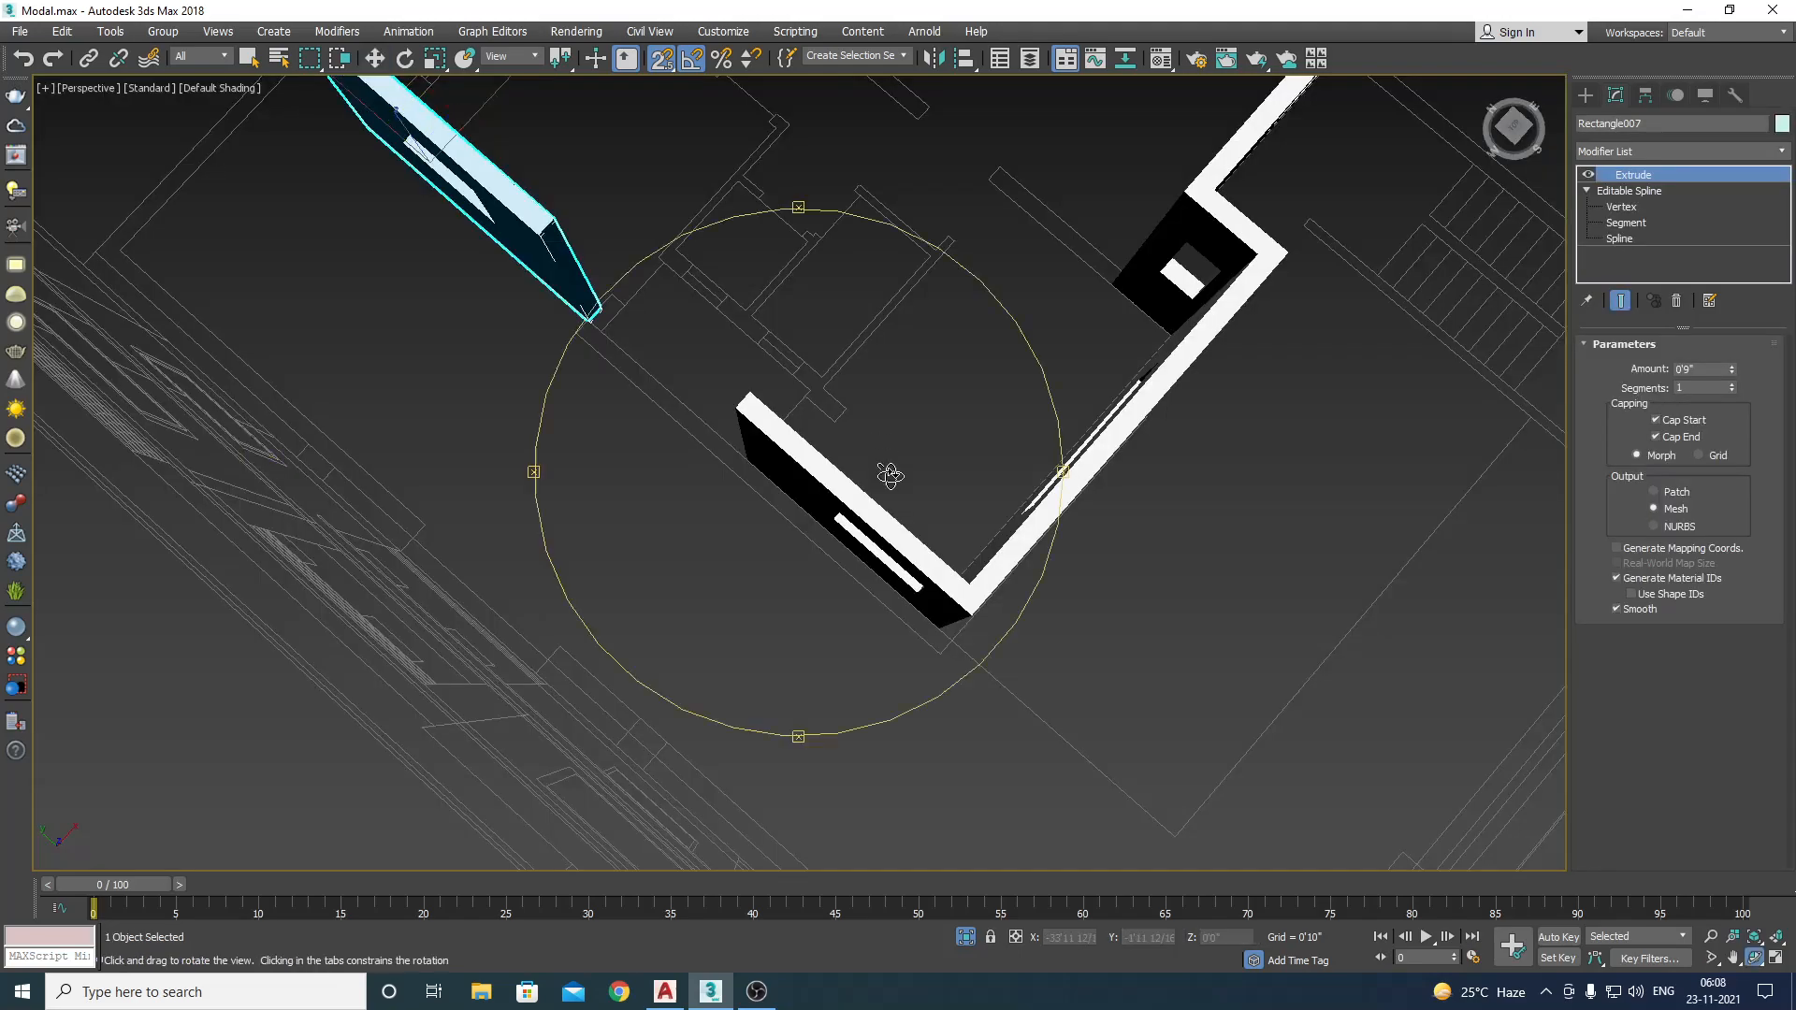
drag(890, 473, 784, 555)
key(w)
key(t)
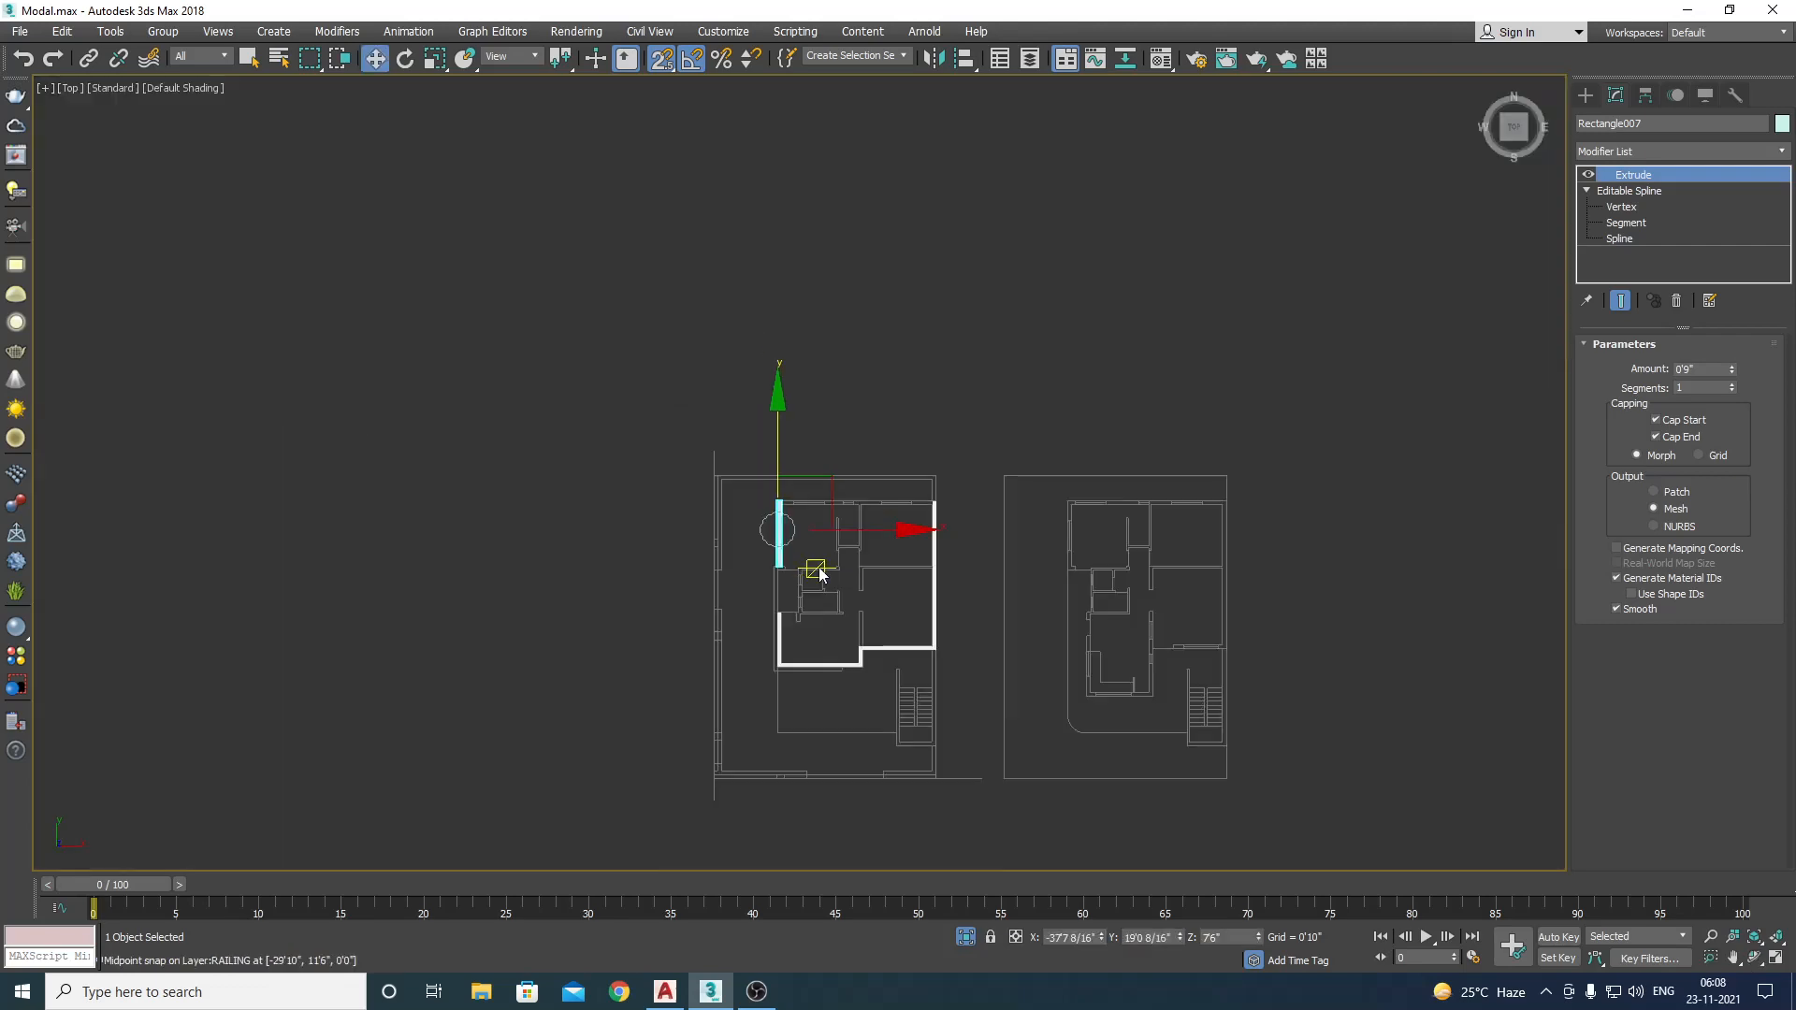
key(z)
scroll(835, 594, down, 5)
click(711, 379)
key(F3)
scroll(790, 565, down, 3)
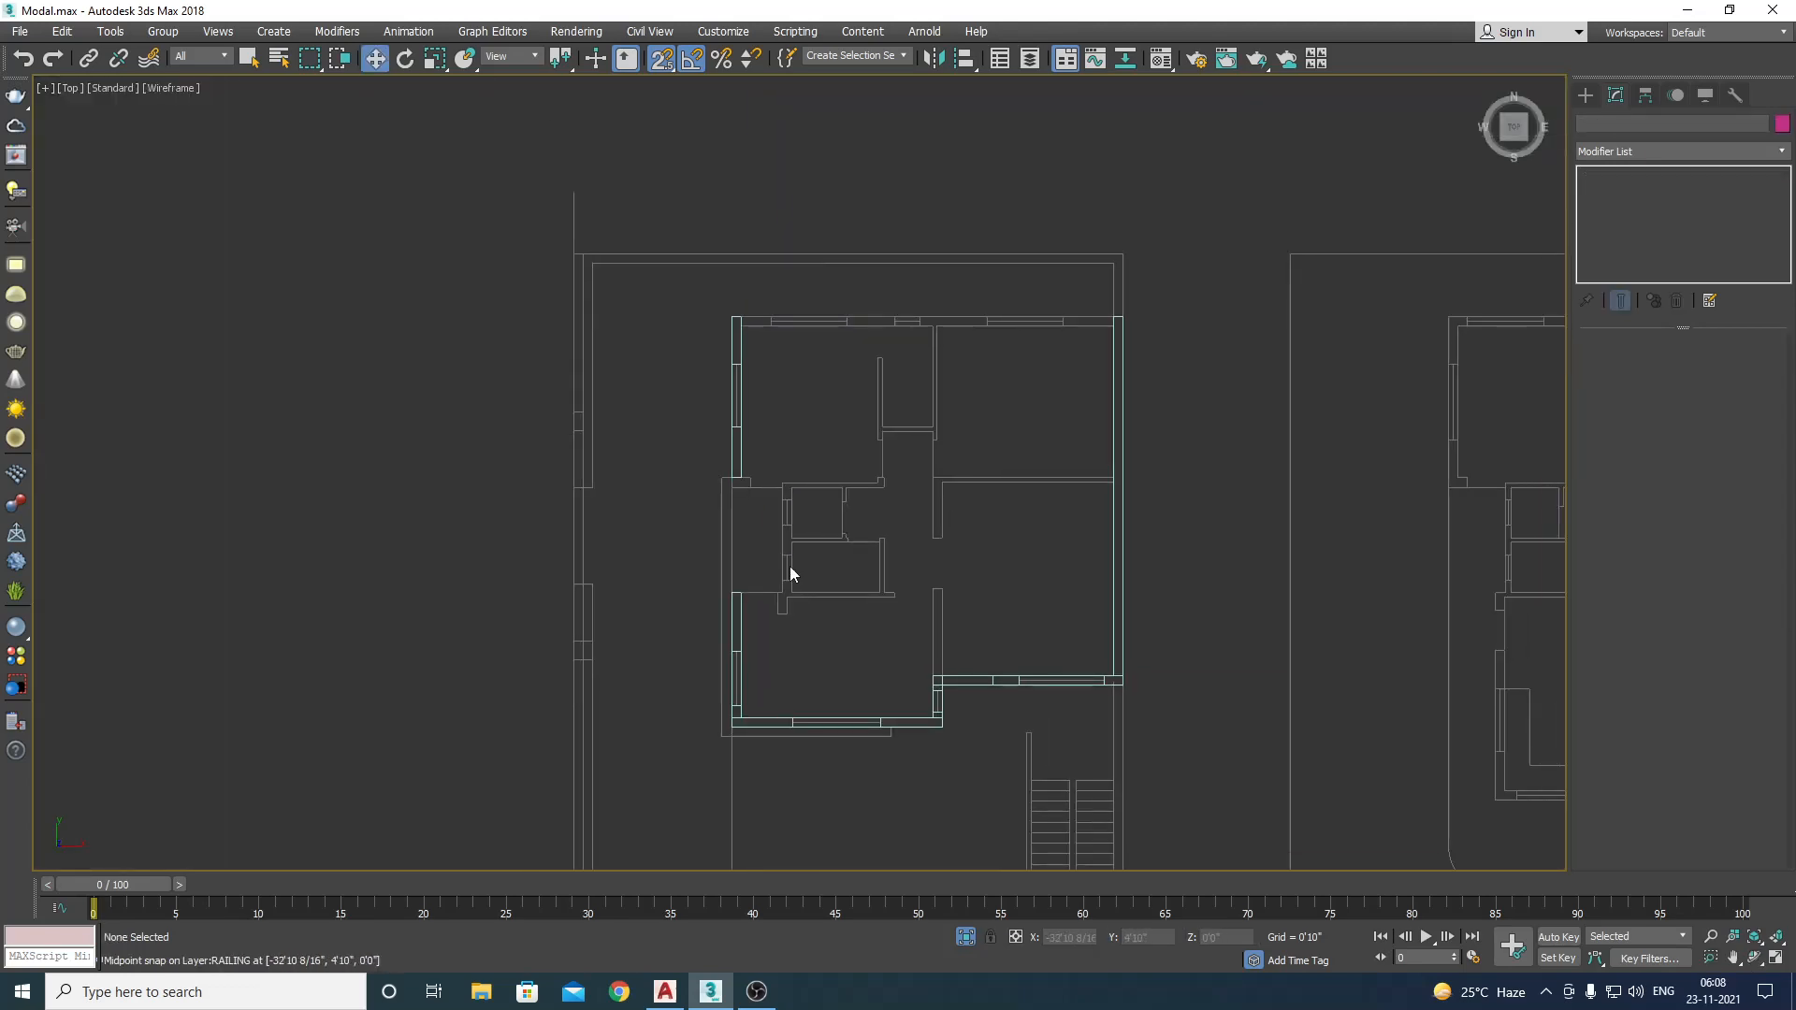
scroll(816, 563, up, 8)
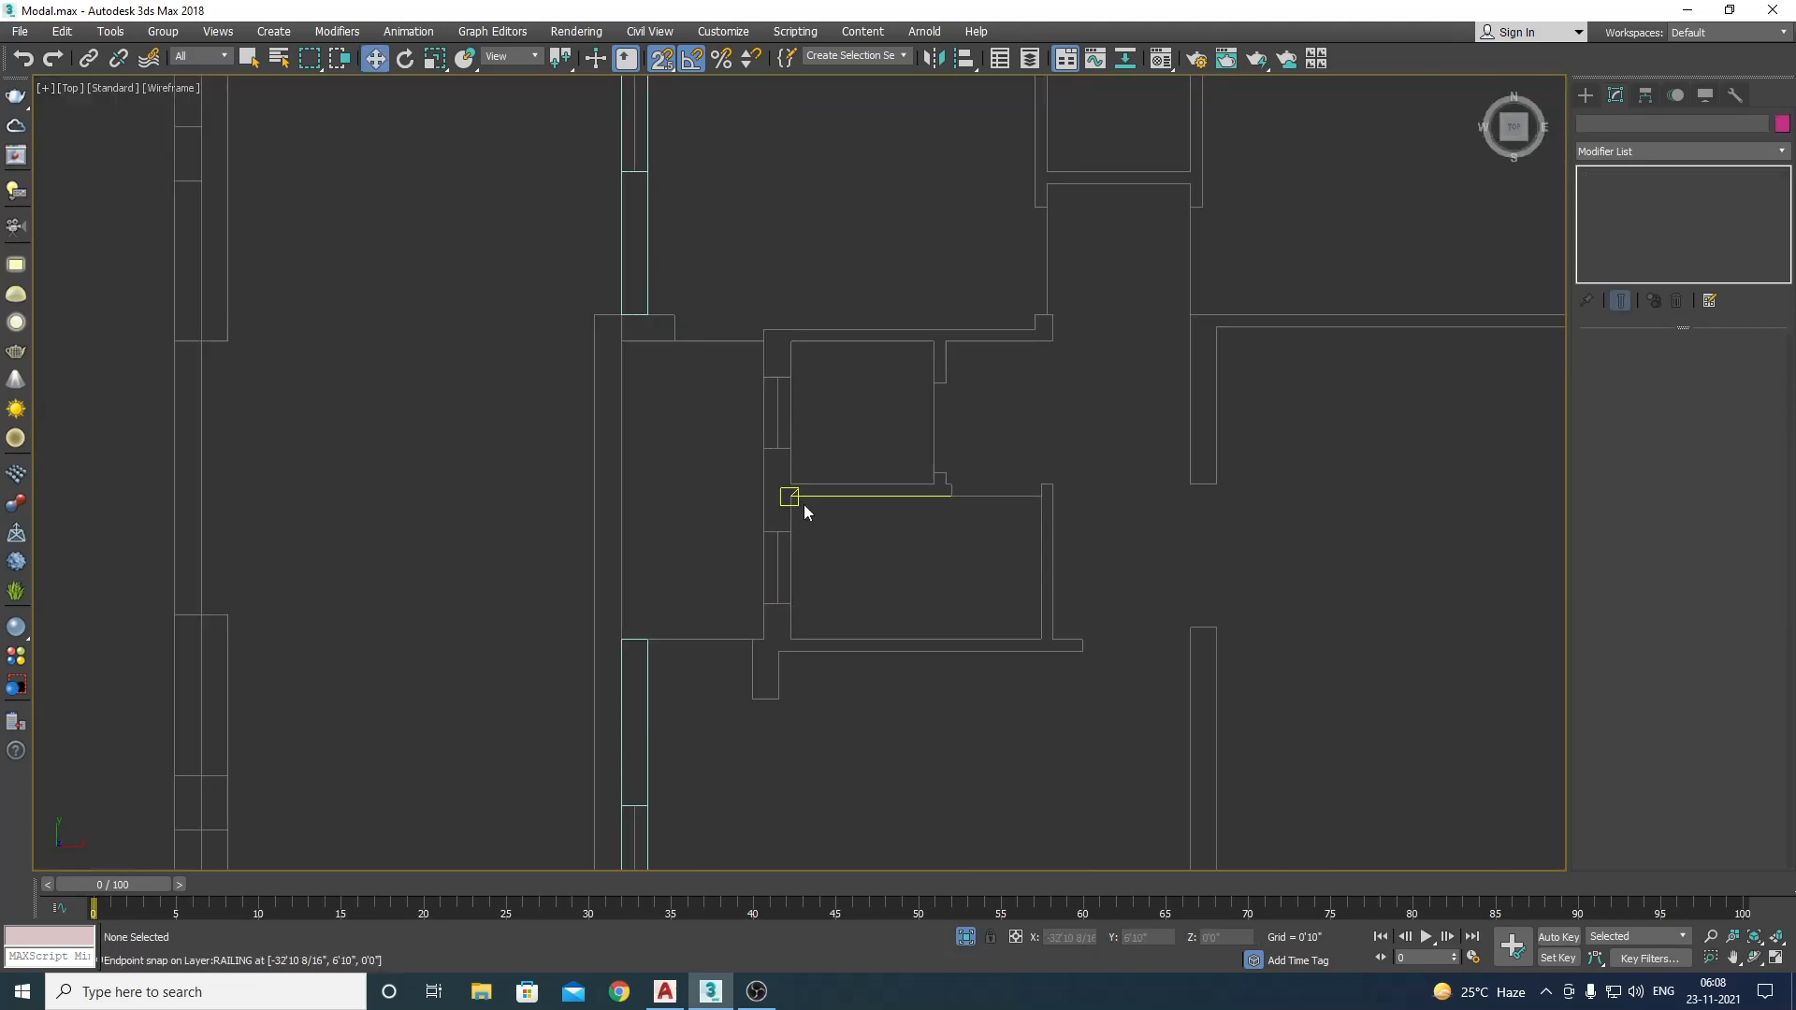
scroll(791, 495, down, 5)
scroll(794, 498, up, 4)
scroll(793, 499, down, 2)
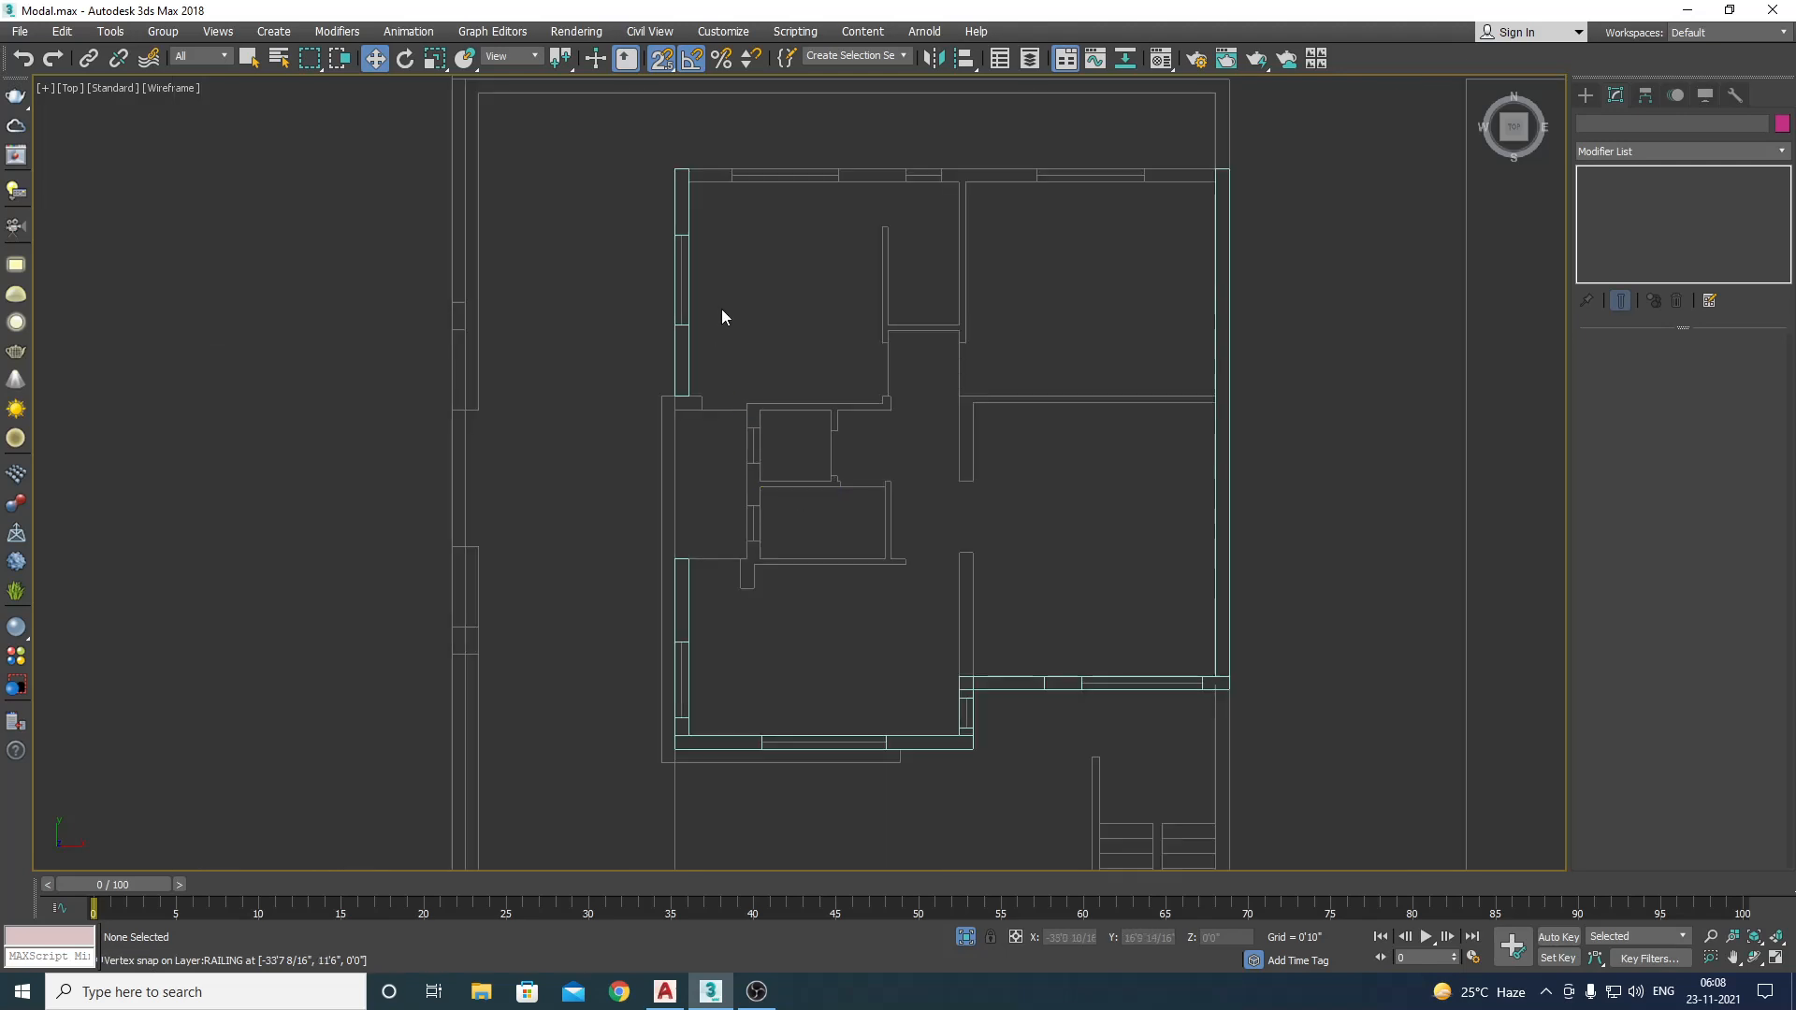
Step: Copy the rear left wall and snap the copy's corner onto the recessed wall beside the two small rooms
scroll(721, 308, up, 2)
click(656, 304)
shift+drag(715, 213, 853, 463)
click(901, 575)
scroll(886, 401, up, 3)
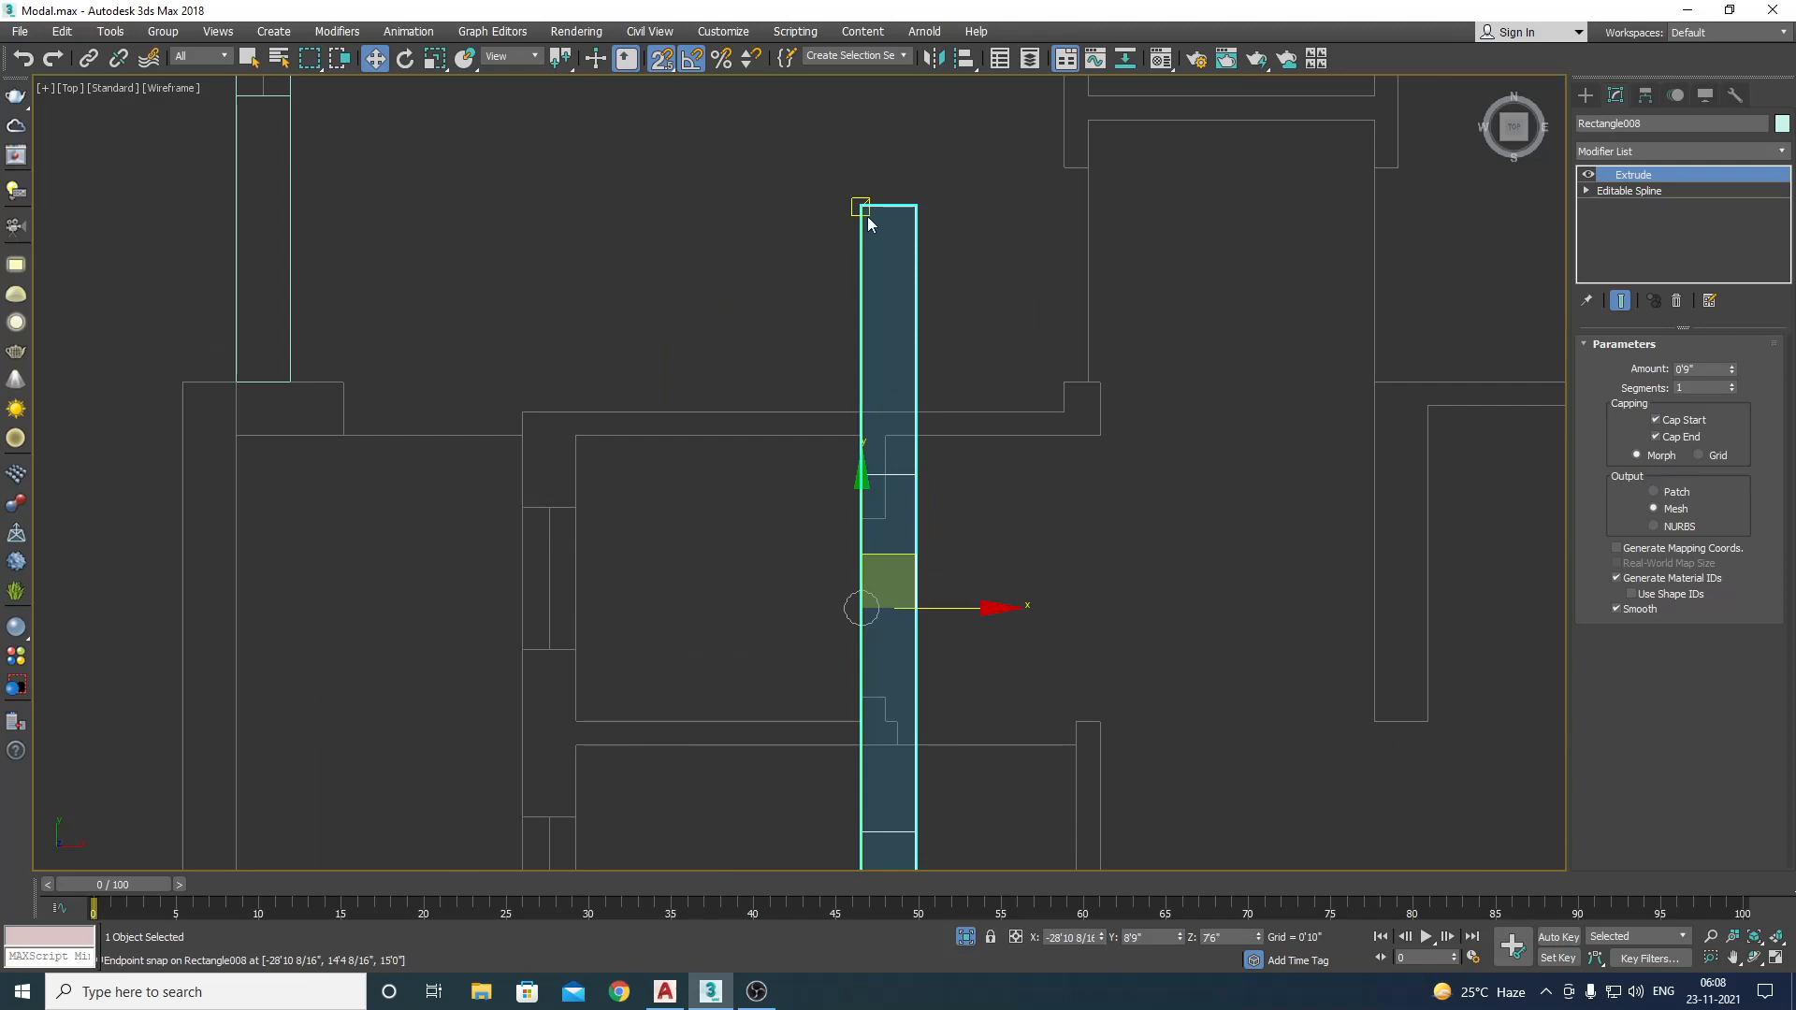
drag(862, 218, 525, 413)
scroll(660, 478, down, 3)
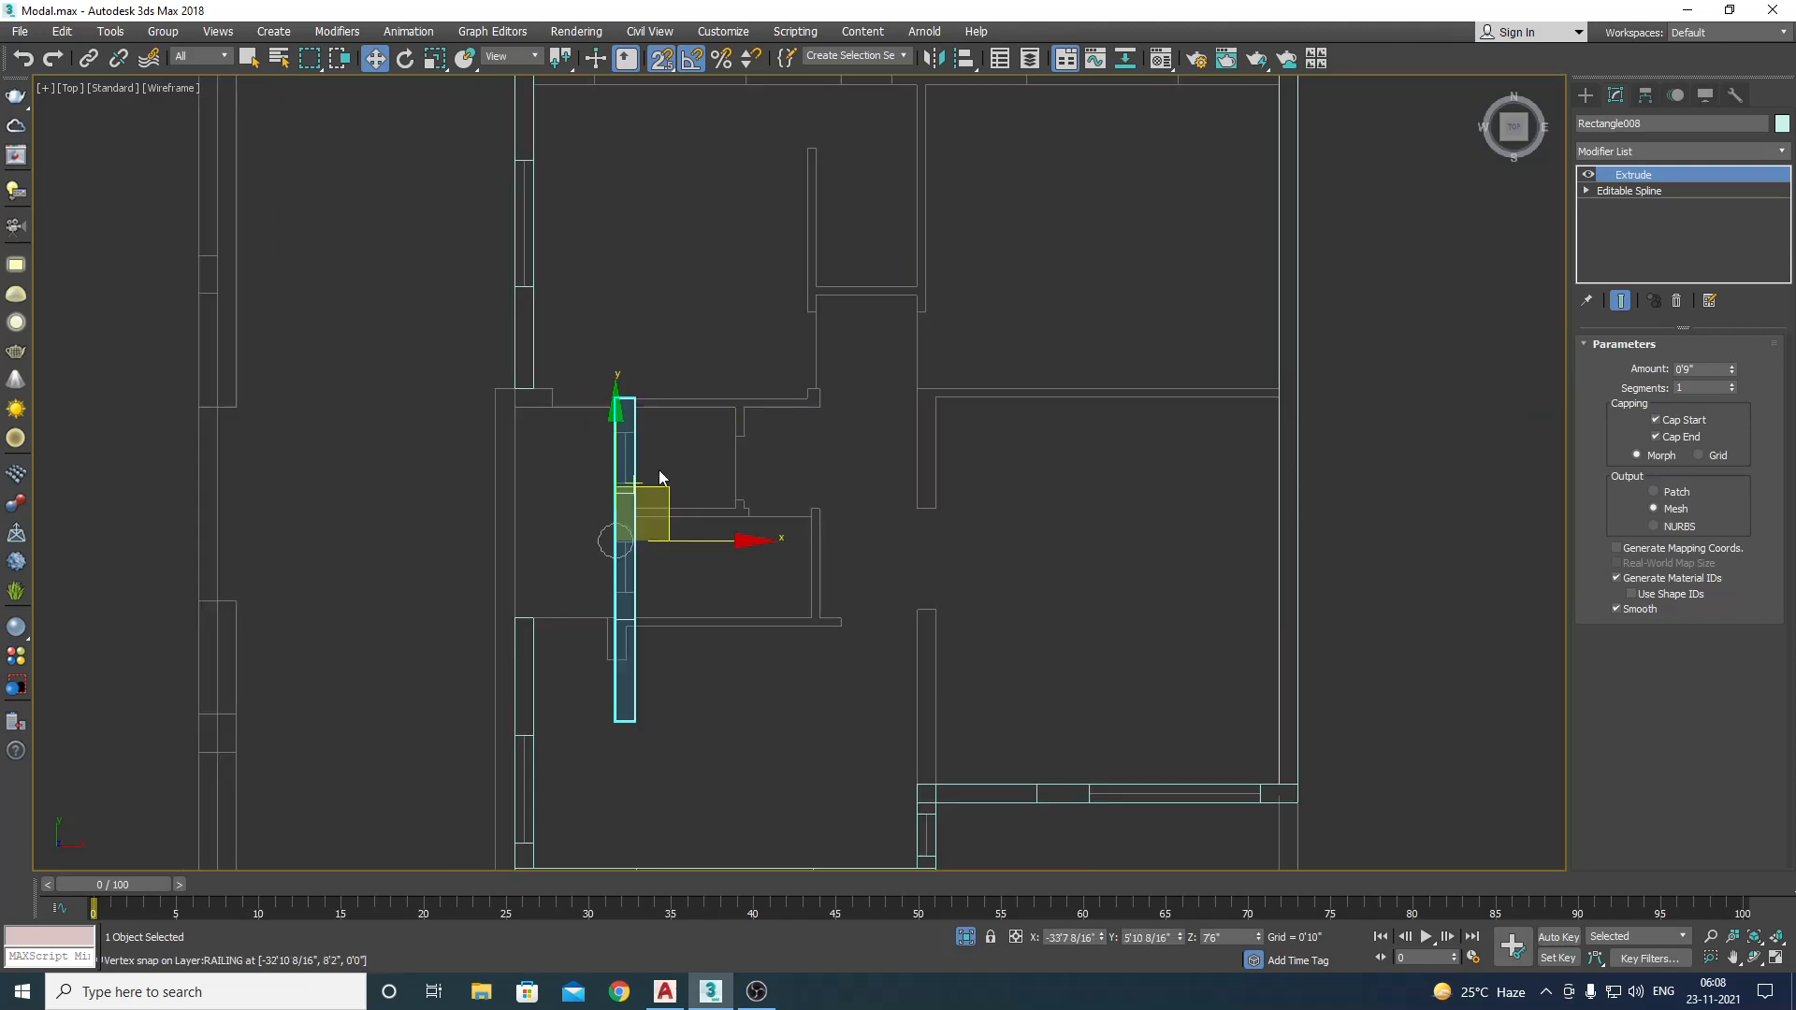
Step: Snap the recessed wall's window vertices to both edges of the front small room's window in the floor plan
click(1587, 191)
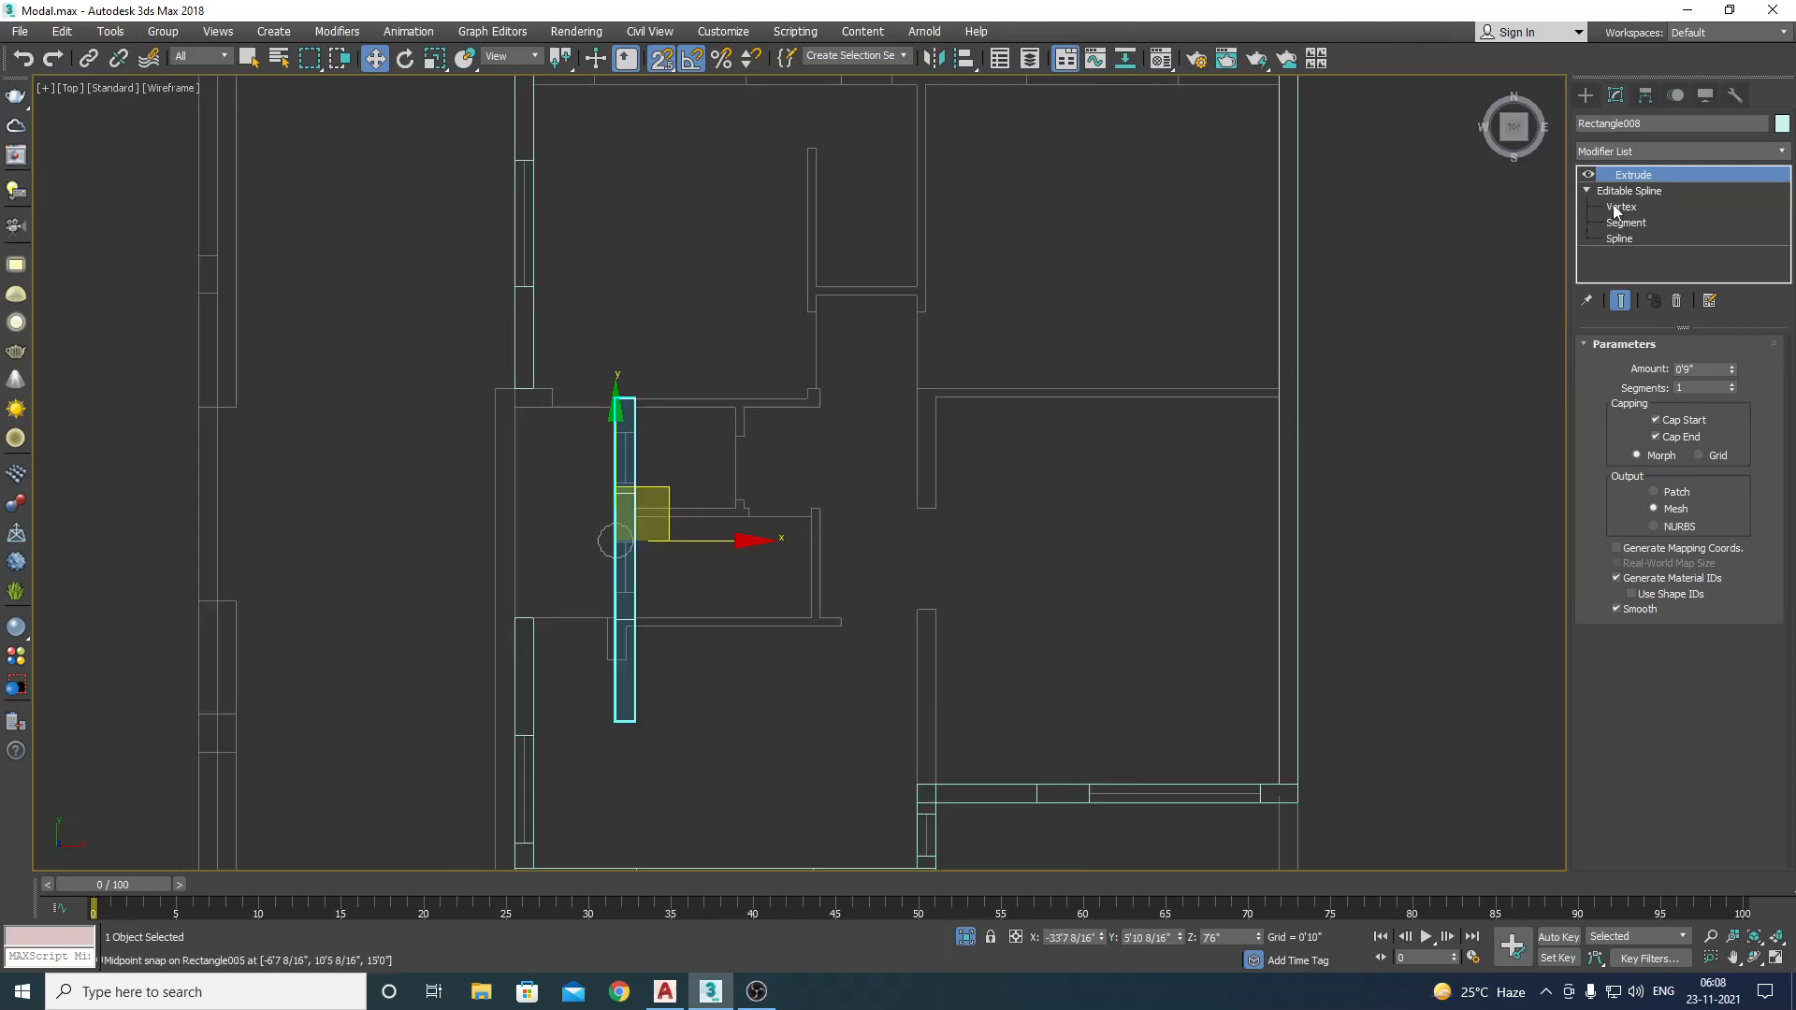
click(1621, 206)
scroll(496, 661, up, 4)
drag(772, 449, 903, 608)
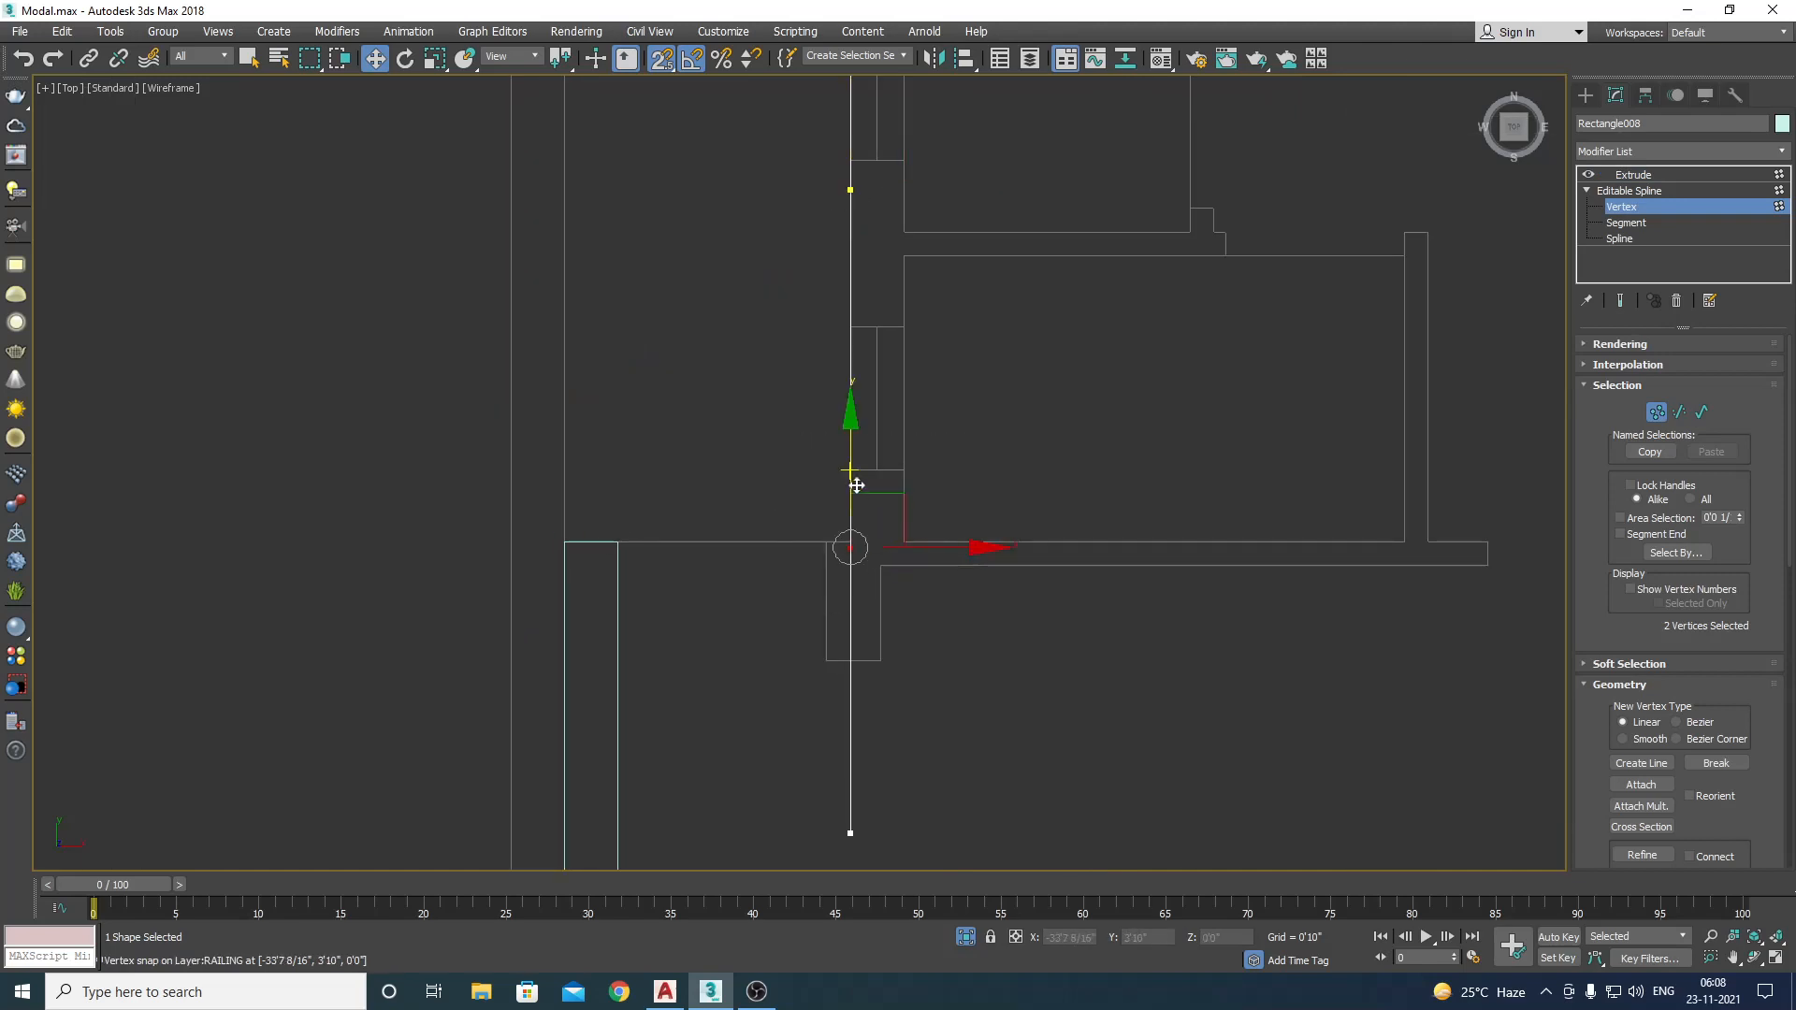
drag(853, 475, 852, 467)
middle_drag(979, 401, 960, 594)
drag(774, 327, 881, 432)
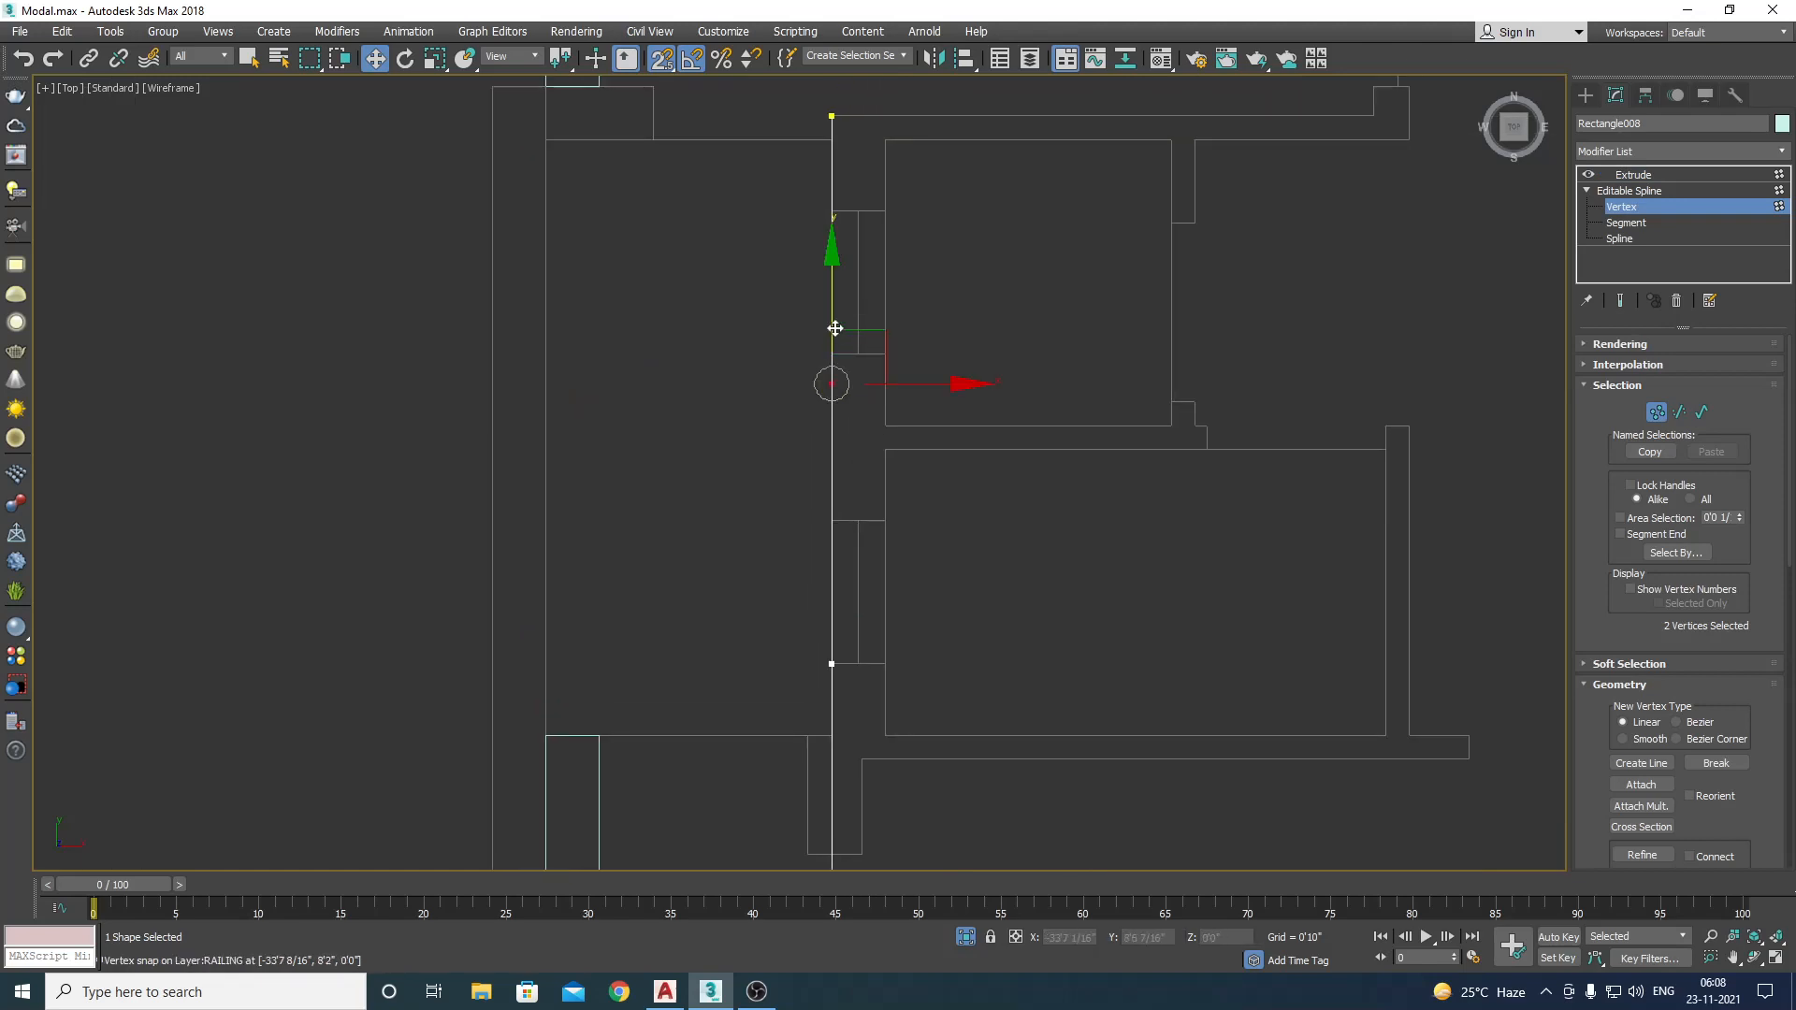
drag(834, 328, 833, 521)
scroll(805, 482, down, 2)
scroll(804, 713, down, 3)
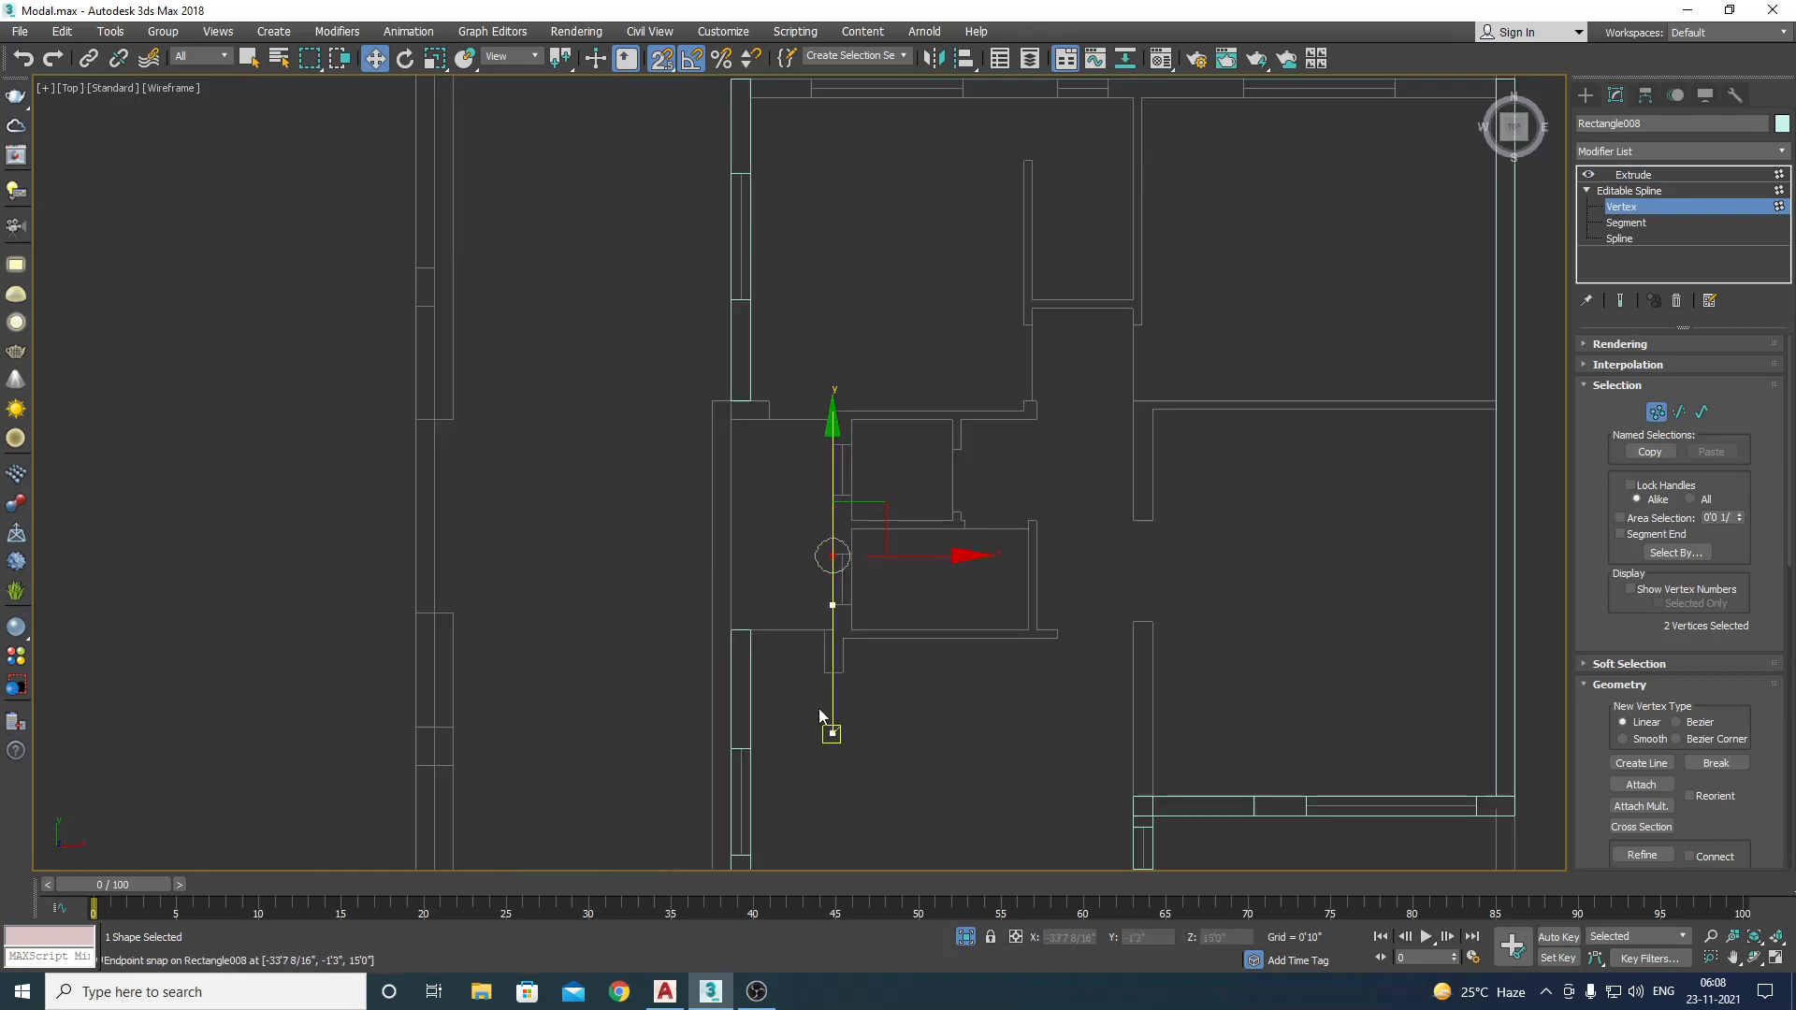
Step: Snap the recessed wall's front and rear end vertices to the adjoining wall lines in the floor plan
scroll(818, 710, up, 3)
drag(799, 655, 896, 825)
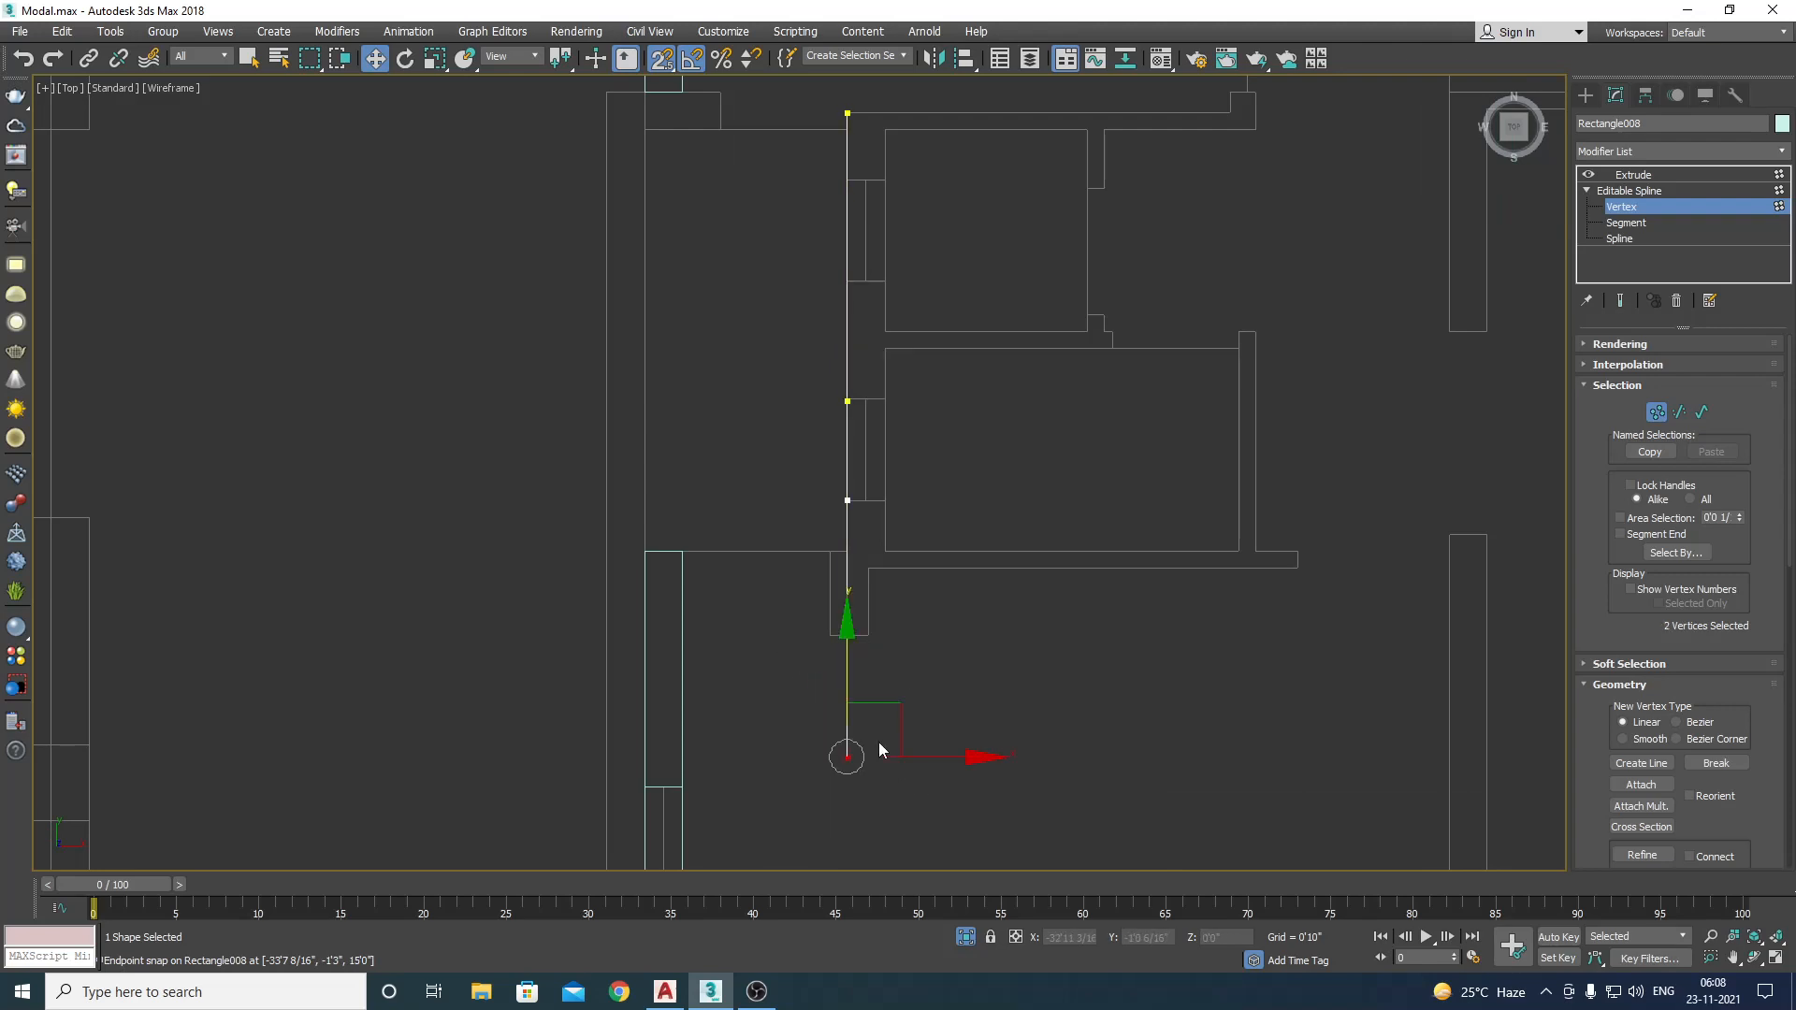
drag(842, 691, 895, 550)
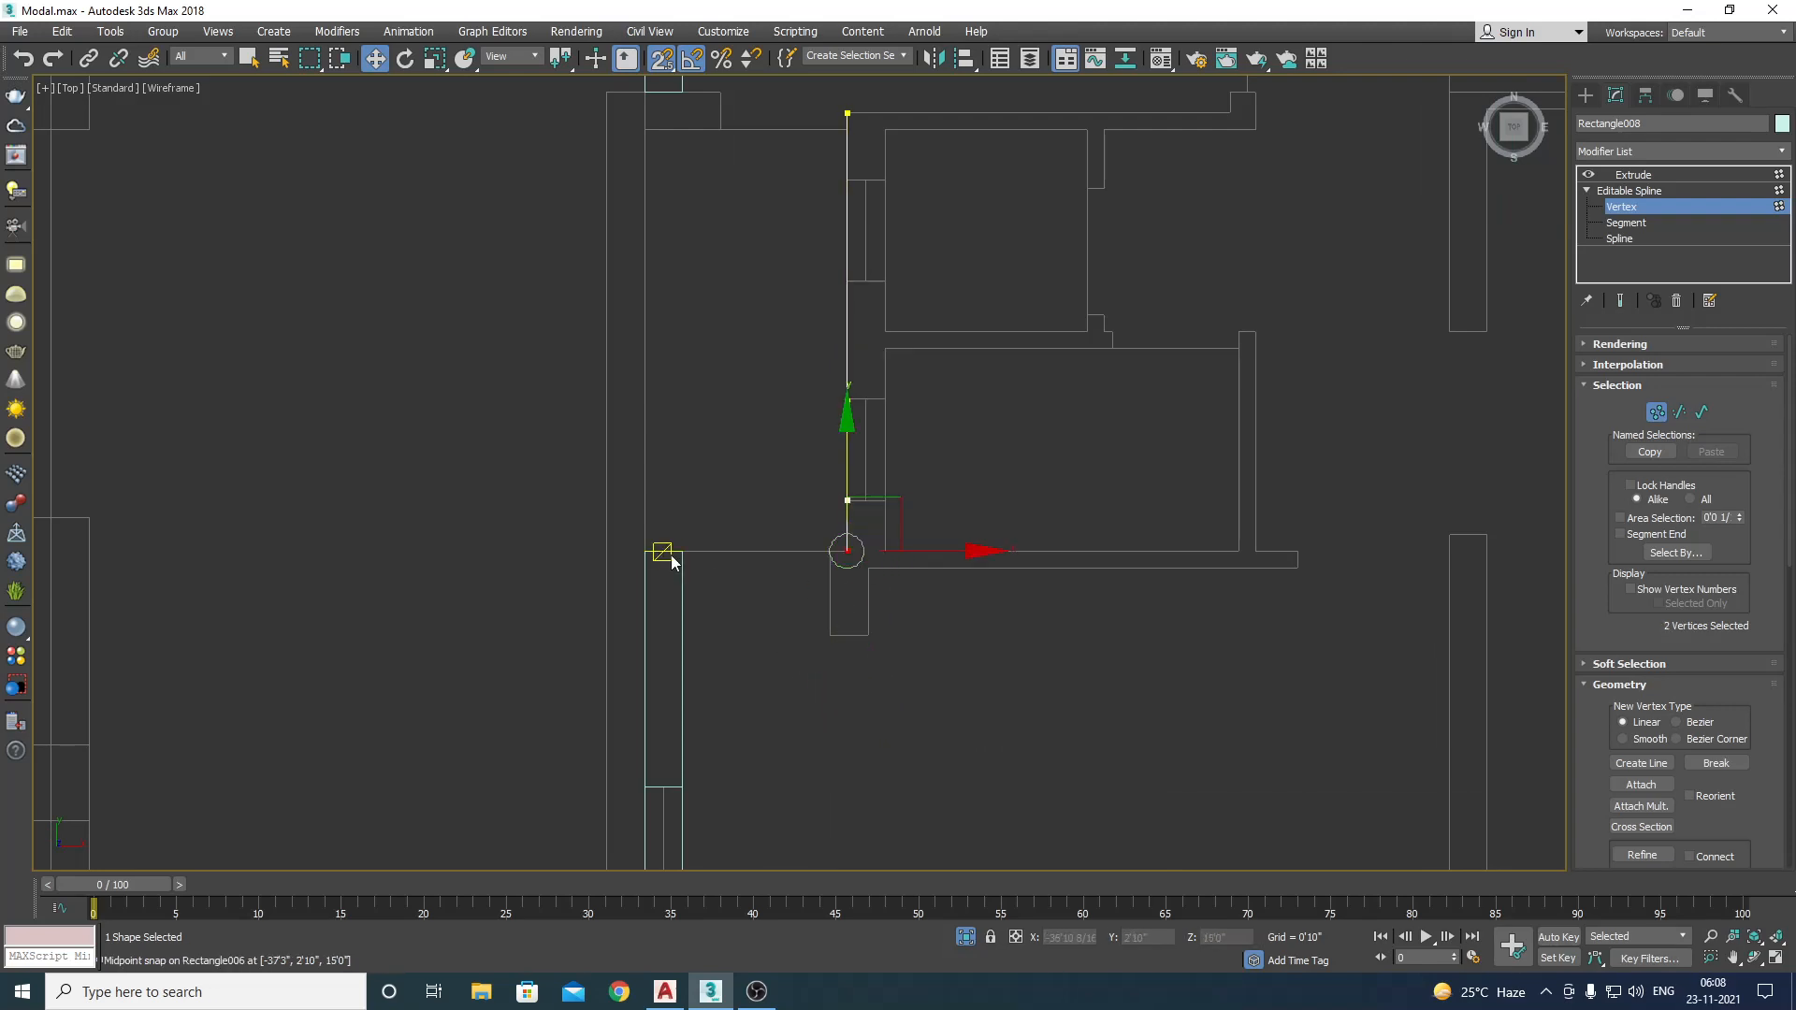
scroll(923, 734, up, 3)
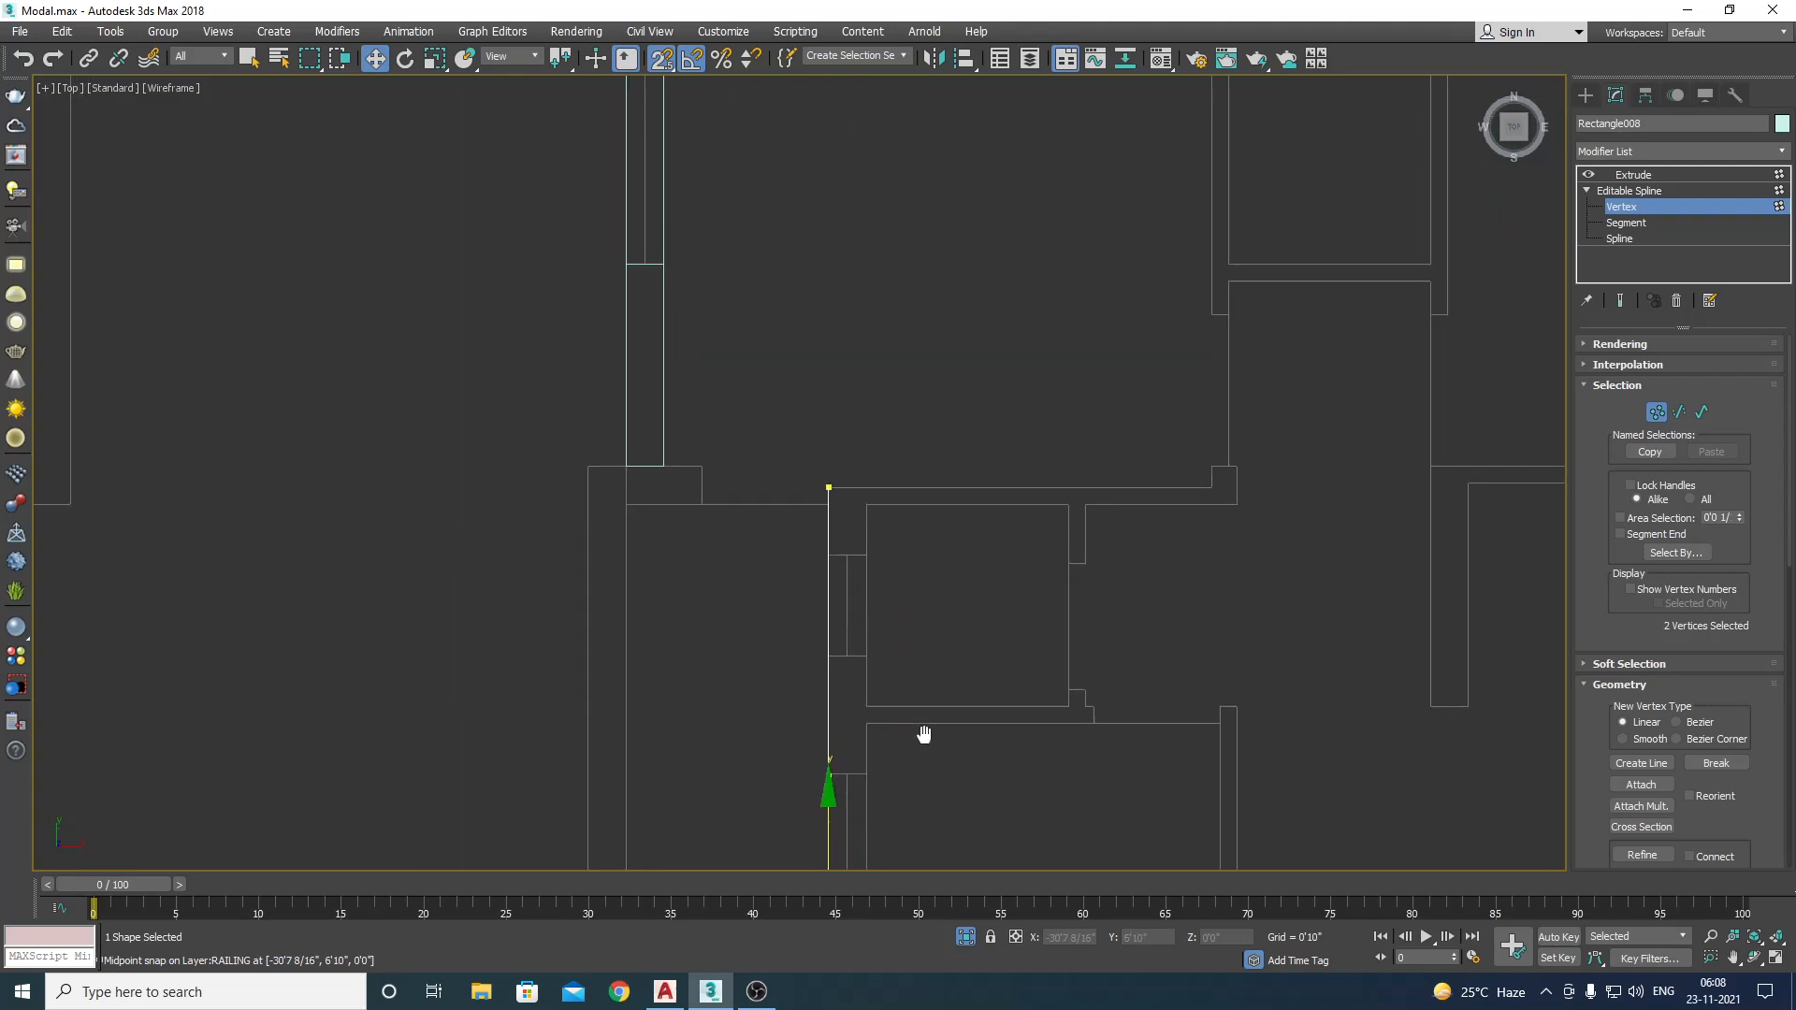
scroll(796, 374, up, 2)
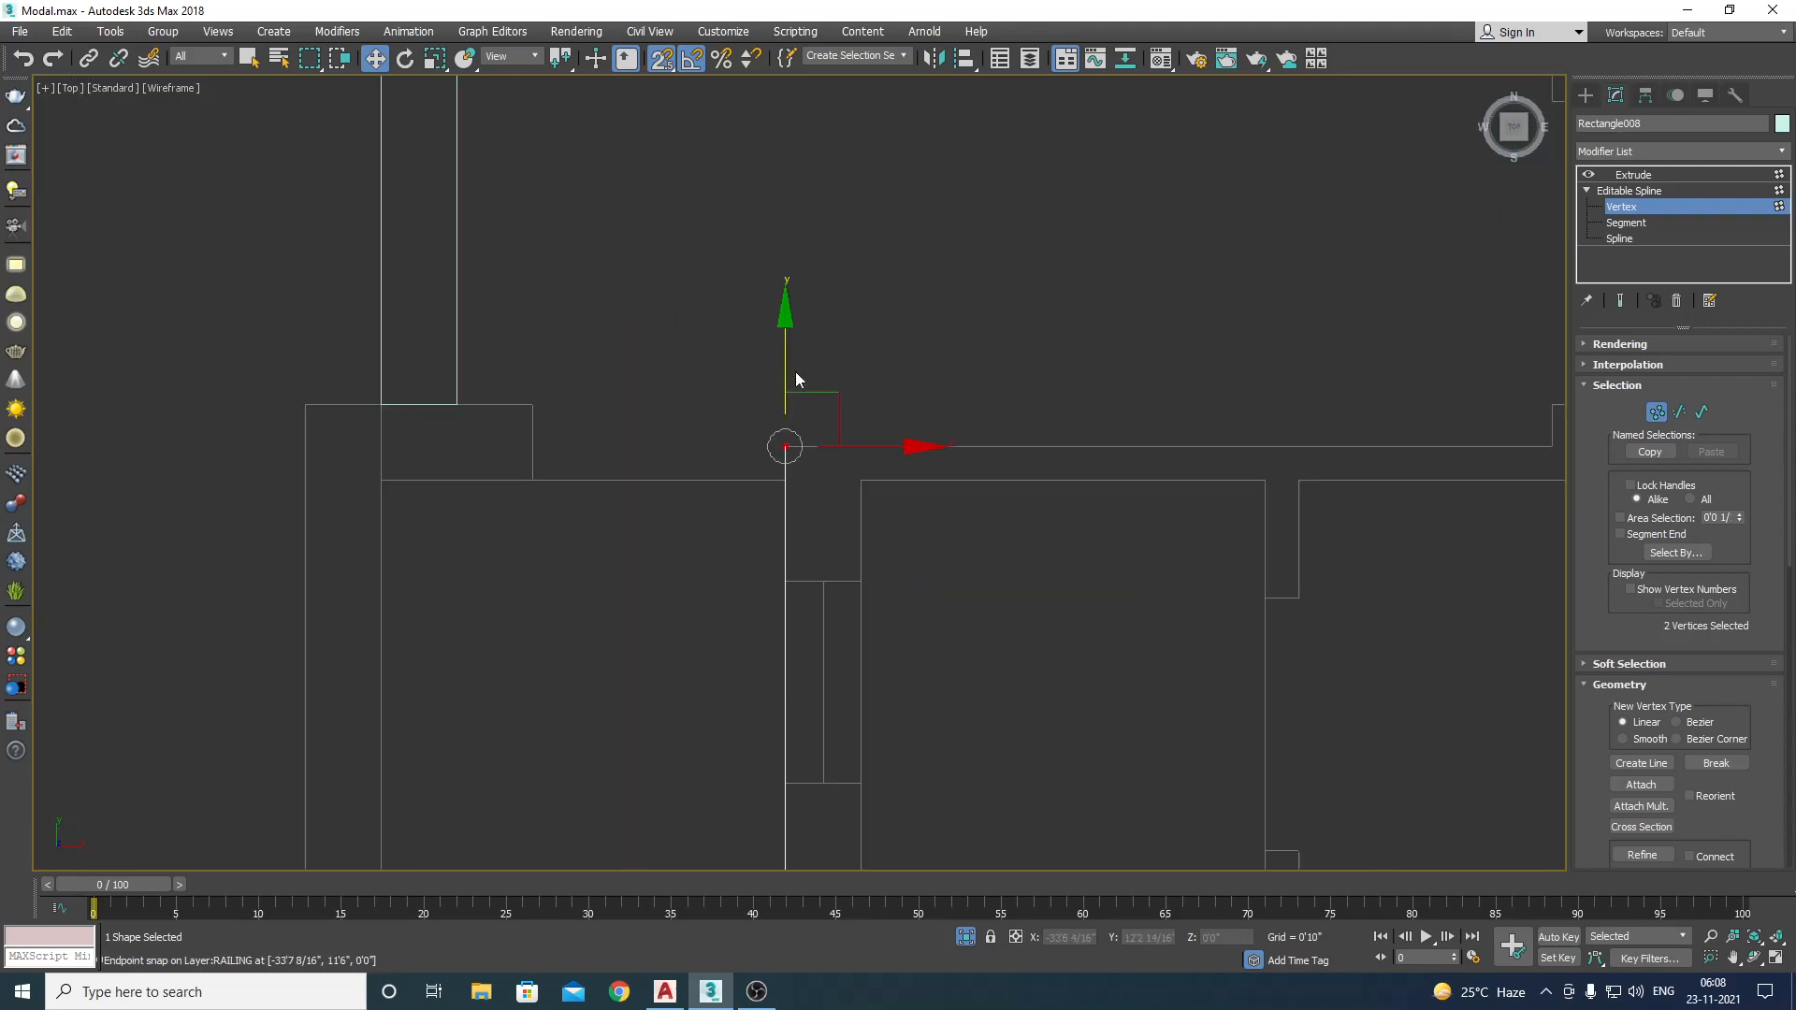
mouse_move(786, 447)
mouse_down()
mouse_move(854, 469)
mouse_move(883, 586)
mouse_move(813, 360)
mouse_move(870, 446)
mouse_move(805, 346)
mouse_move(973, 339)
mouse_move(1201, 445)
mouse_up()
scroll(856, 472, down, 4)
scroll(866, 552, up, 3)
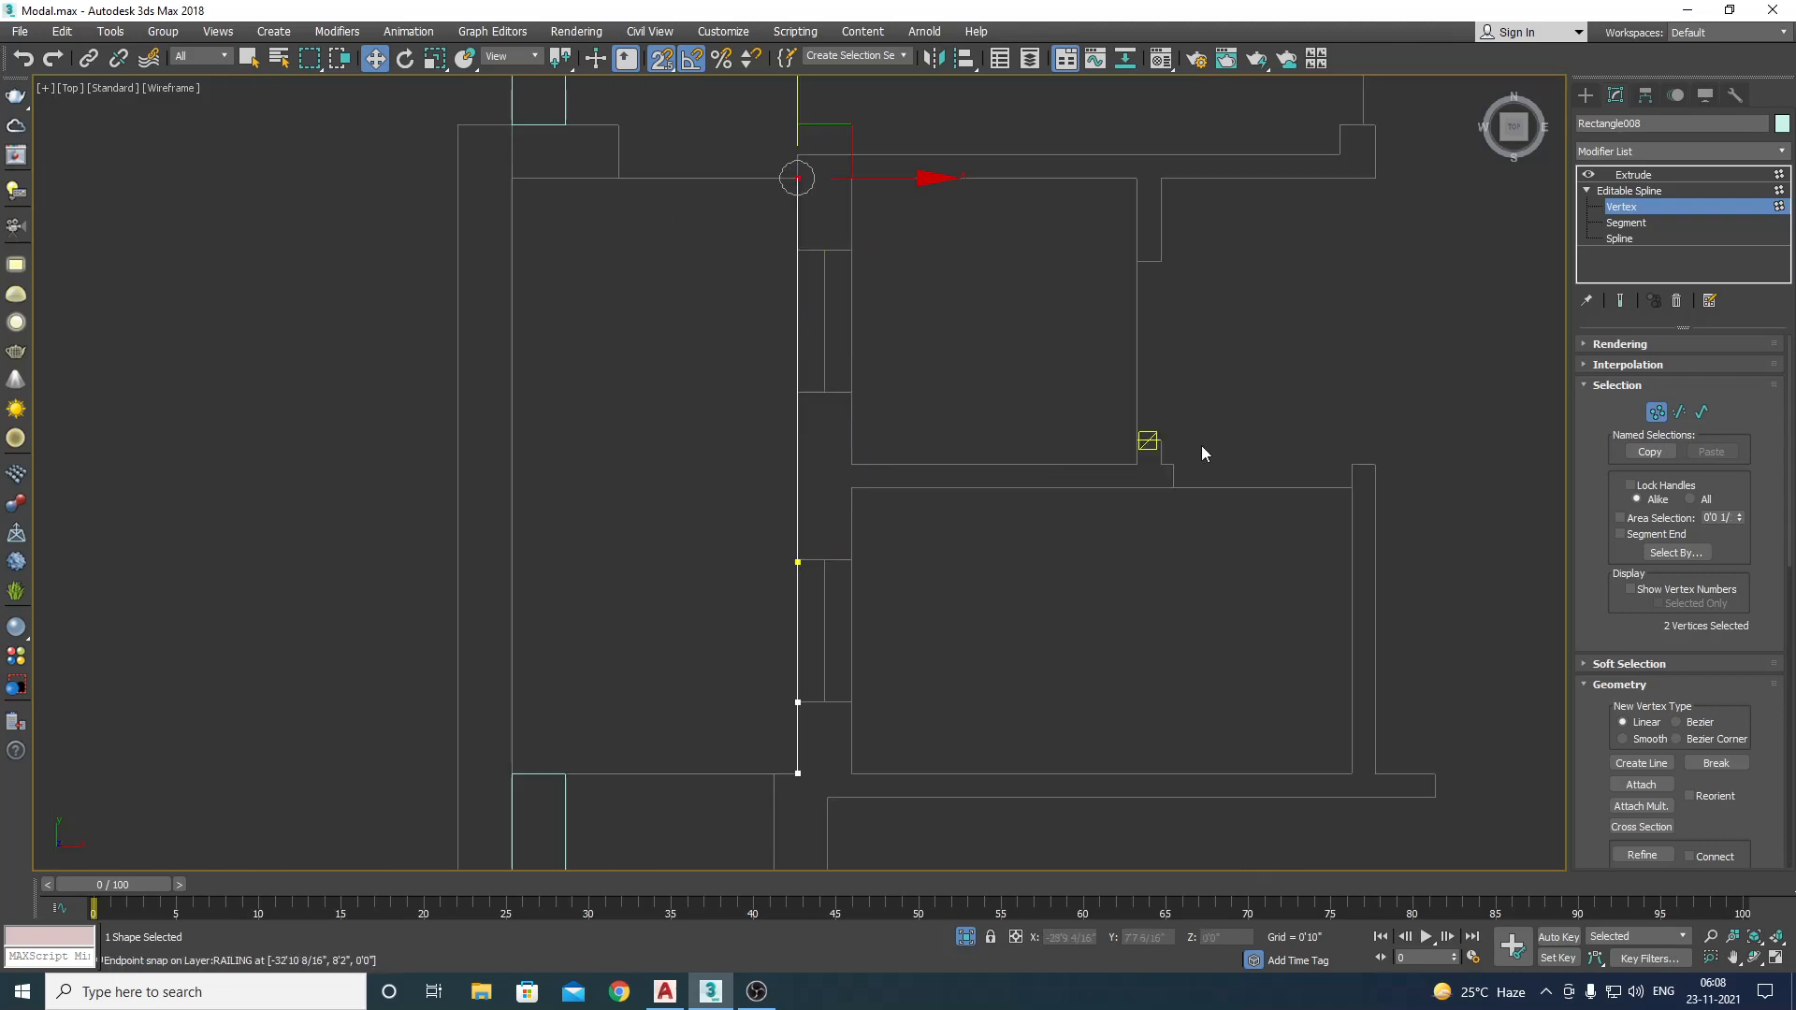
Step: Select the recessed wall's window spline in the floor plan and isolate the wall
click(1702, 412)
drag(1157, 296, 805, 699)
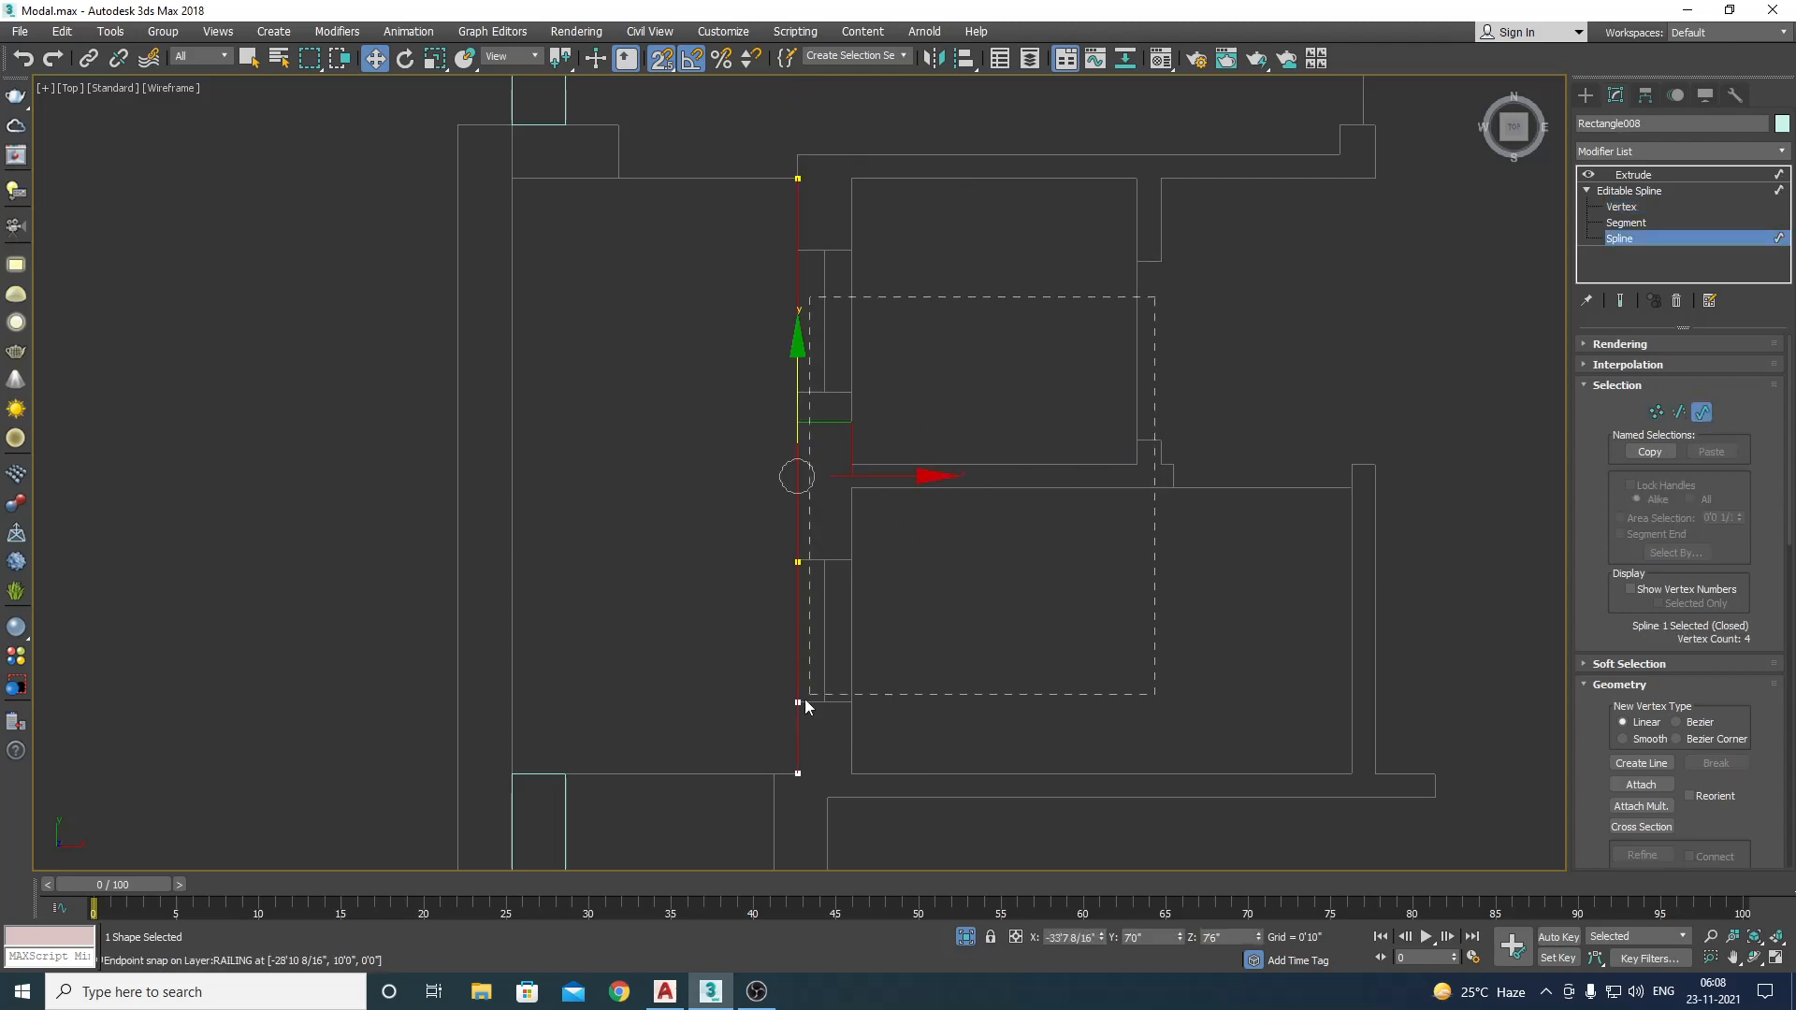
drag(558, 775, 557, 775)
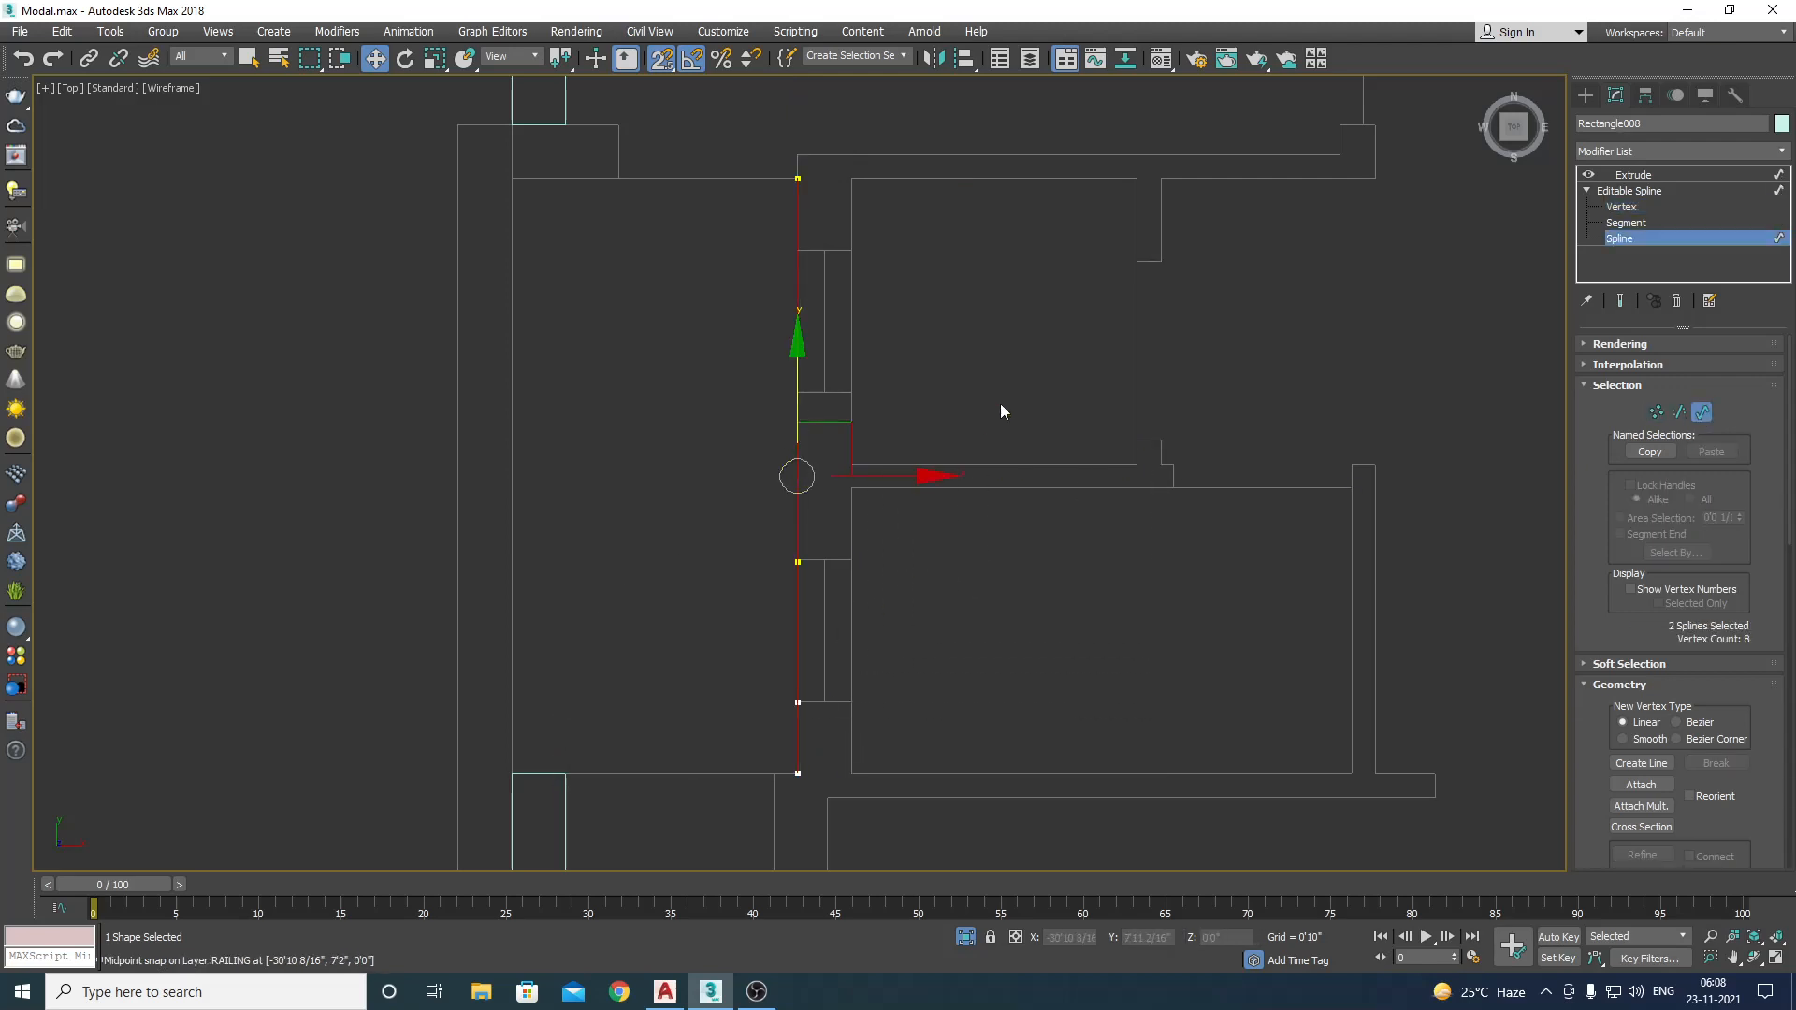
drag(563, 292, 563, 292)
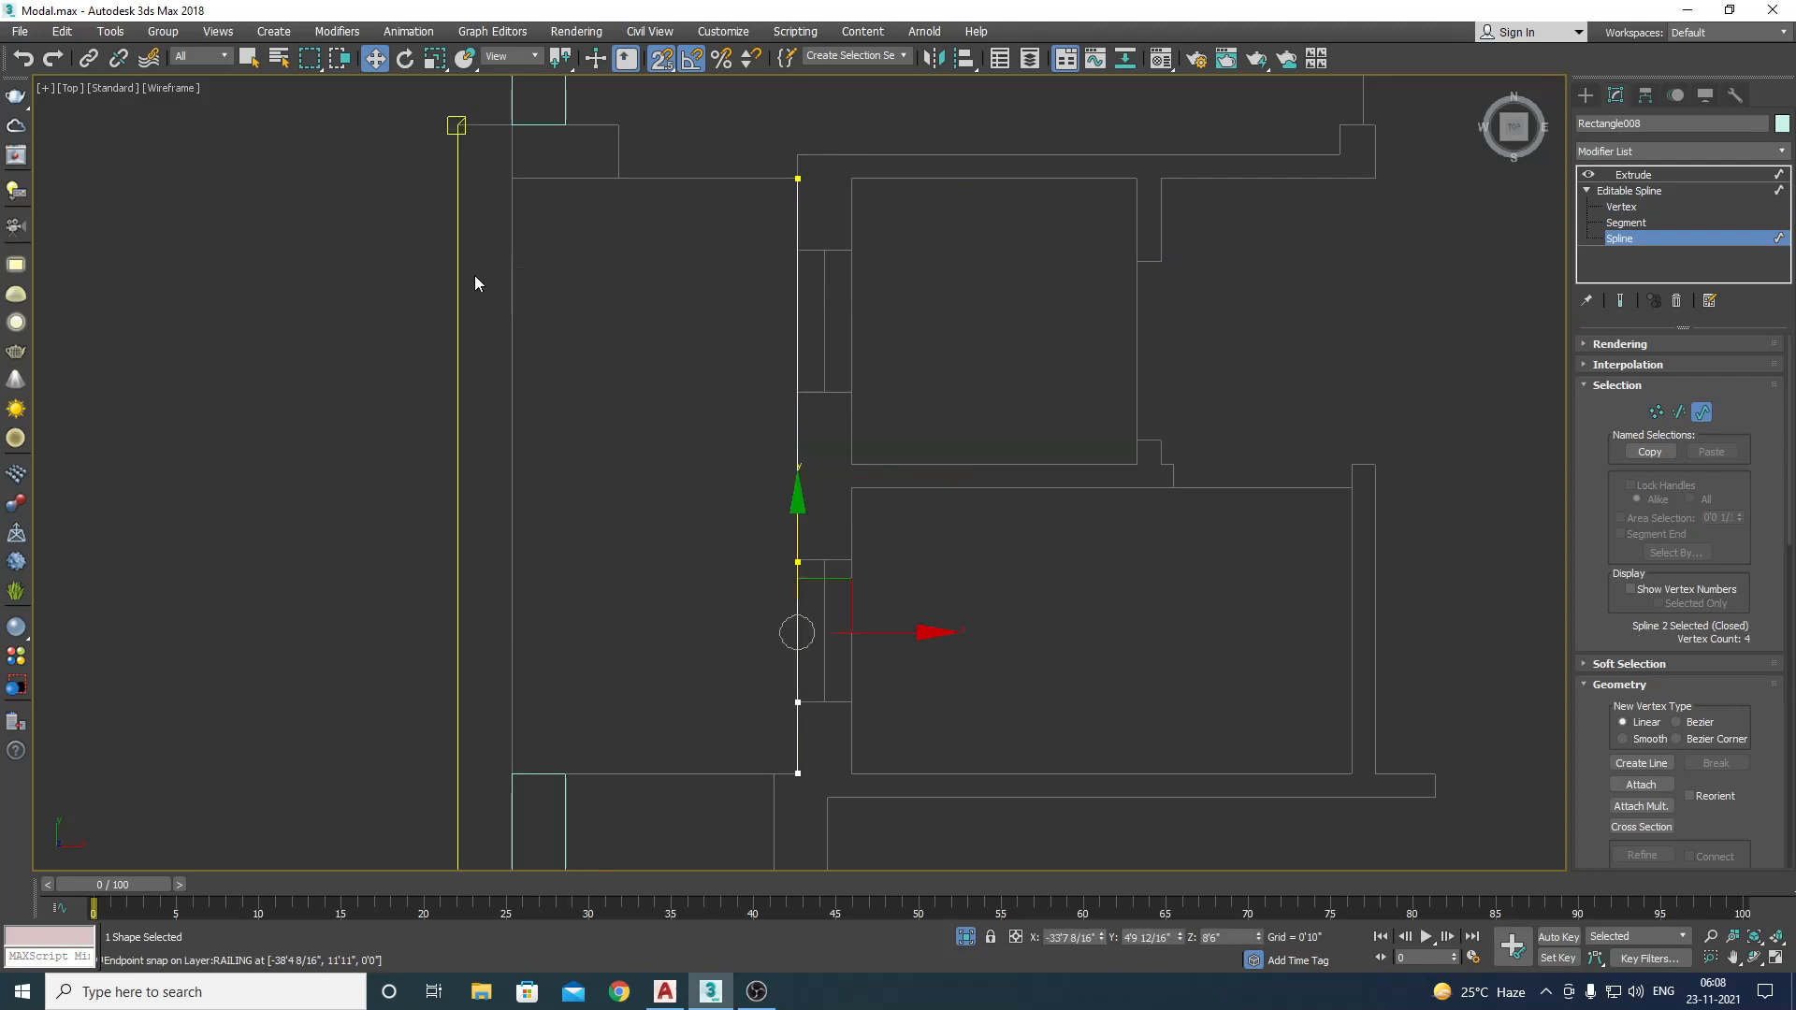
key(alt+q)
key(r)
scroll(621, 452, down, 2)
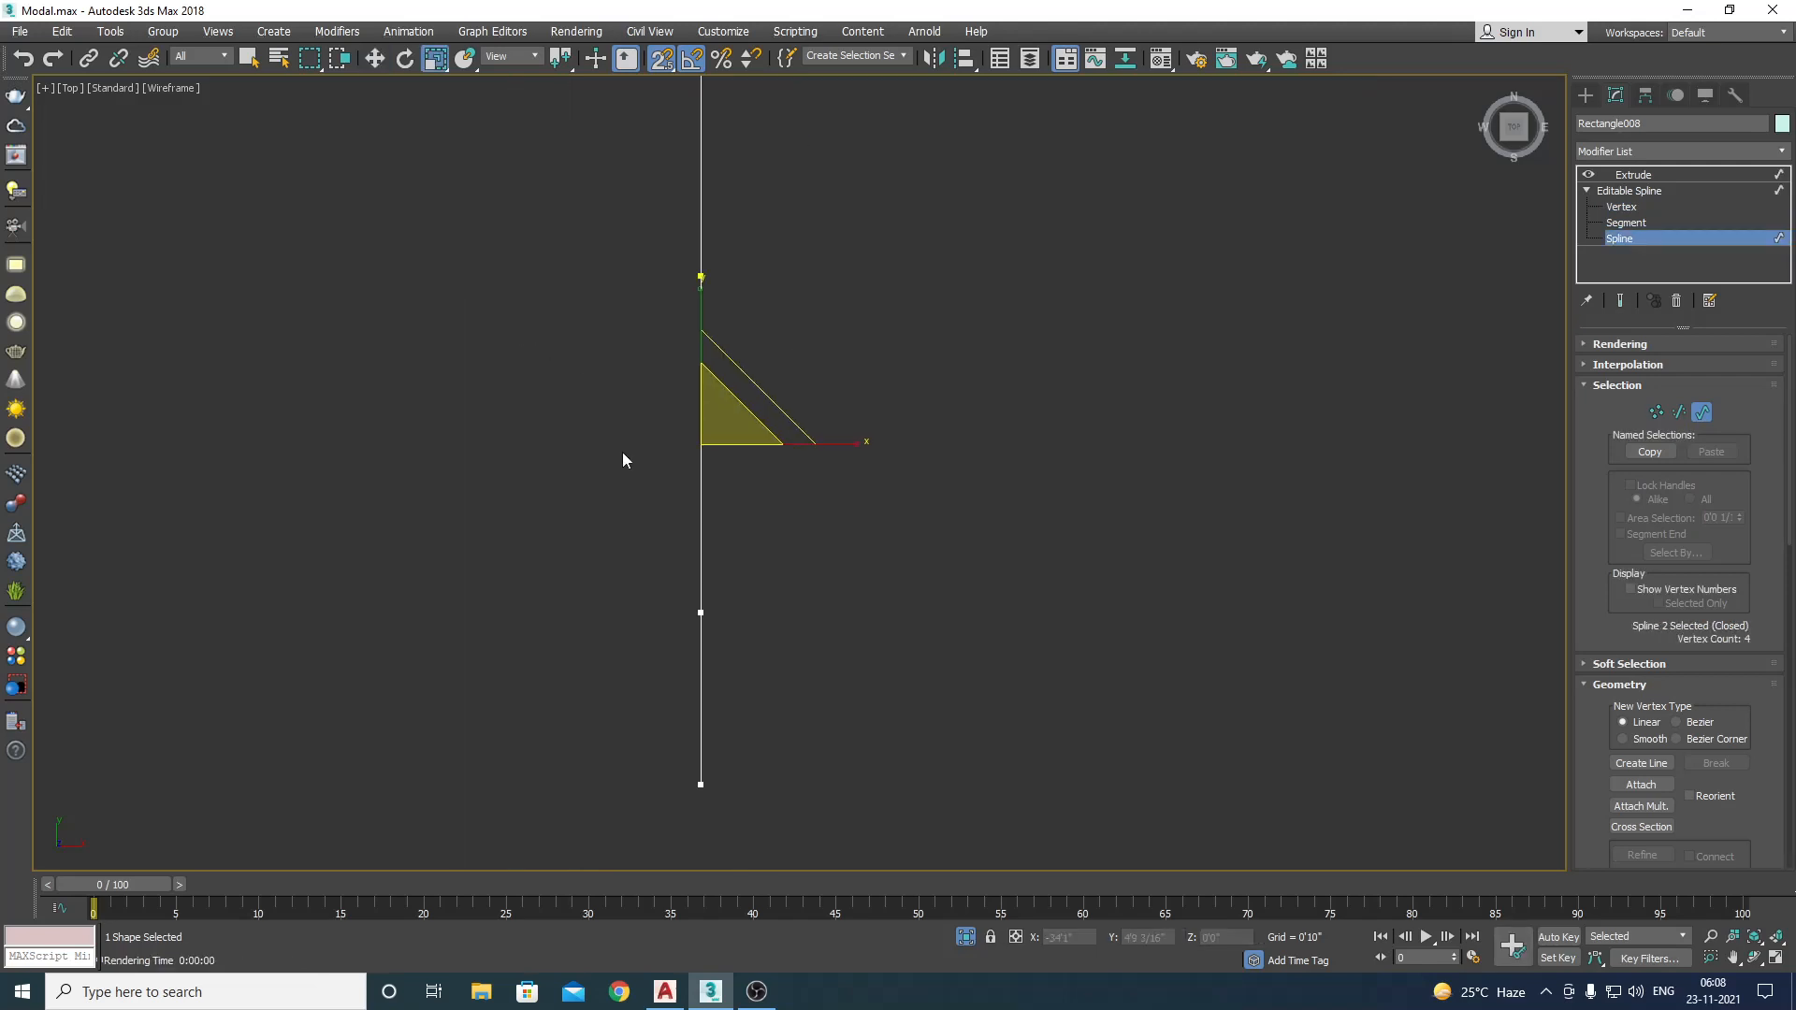
Step: Copy the recessed wall's window spline along the wall toward its rear end
key(p)
key(ctrl+r)
drag(625, 453, 775, 497)
right_click(772, 497)
scroll(769, 498, up, 2)
click(767, 497)
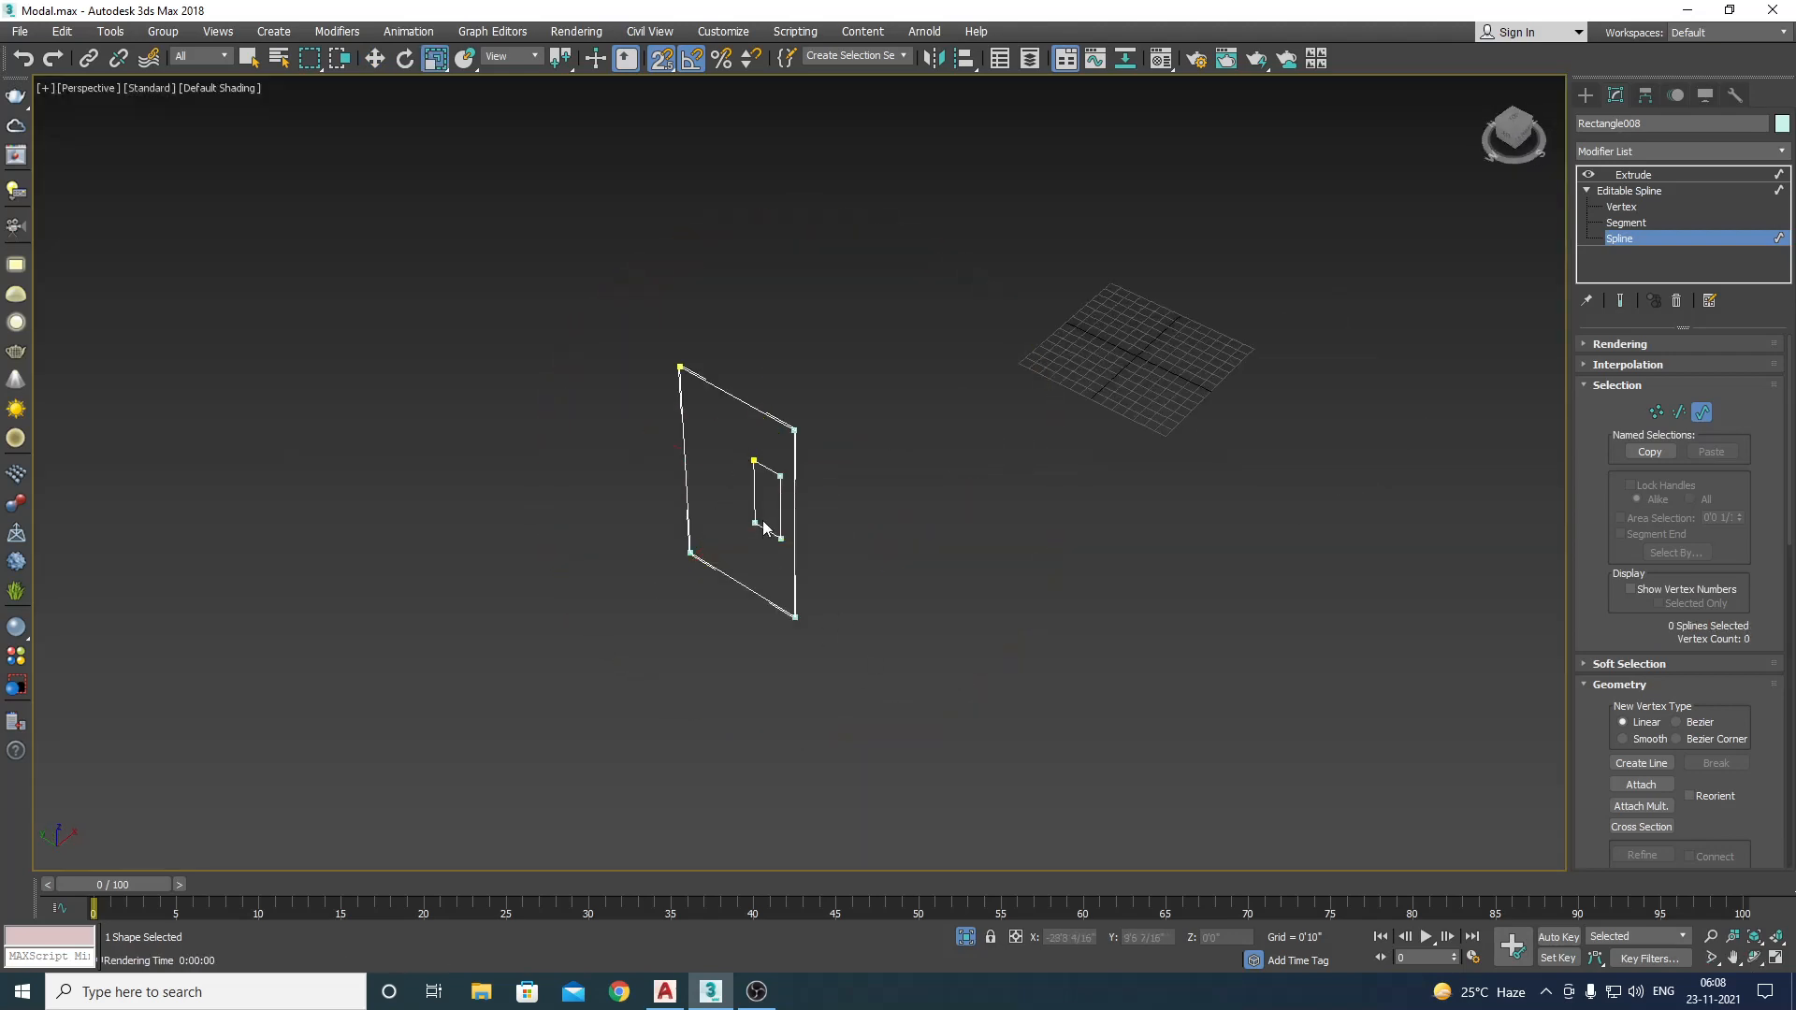
scroll(767, 498, up, 1)
click(761, 504)
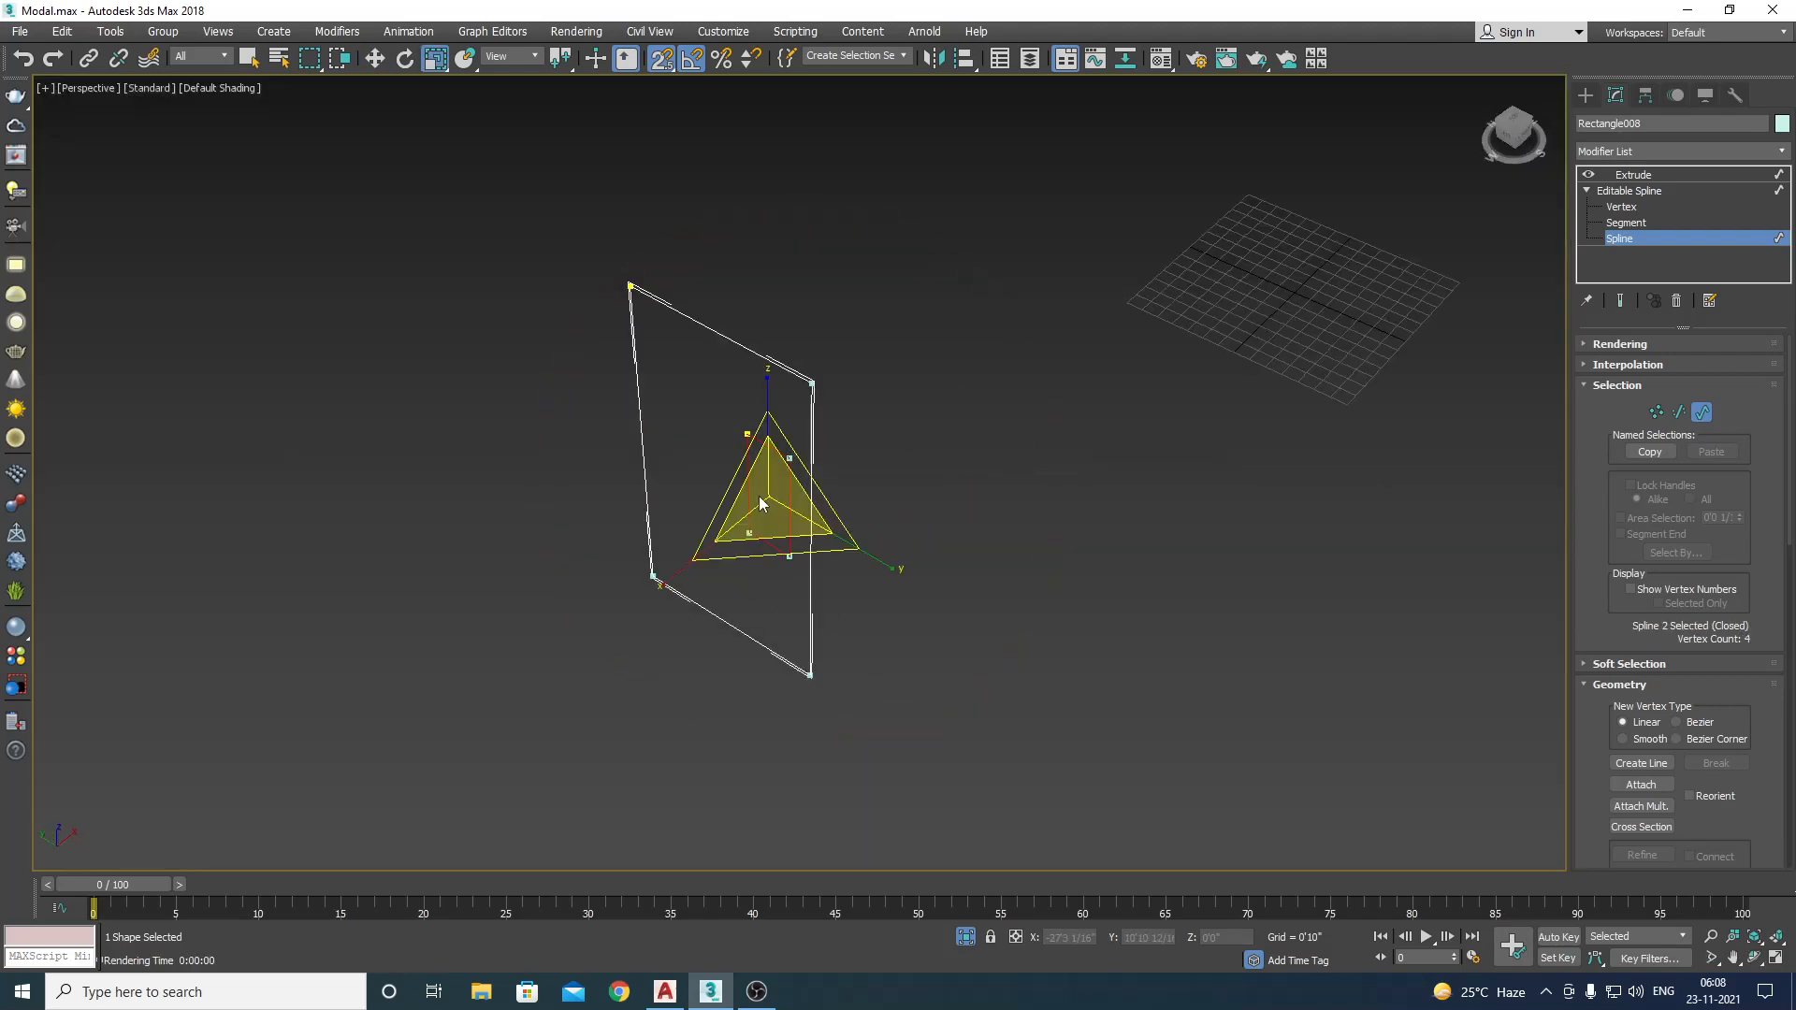
key(w)
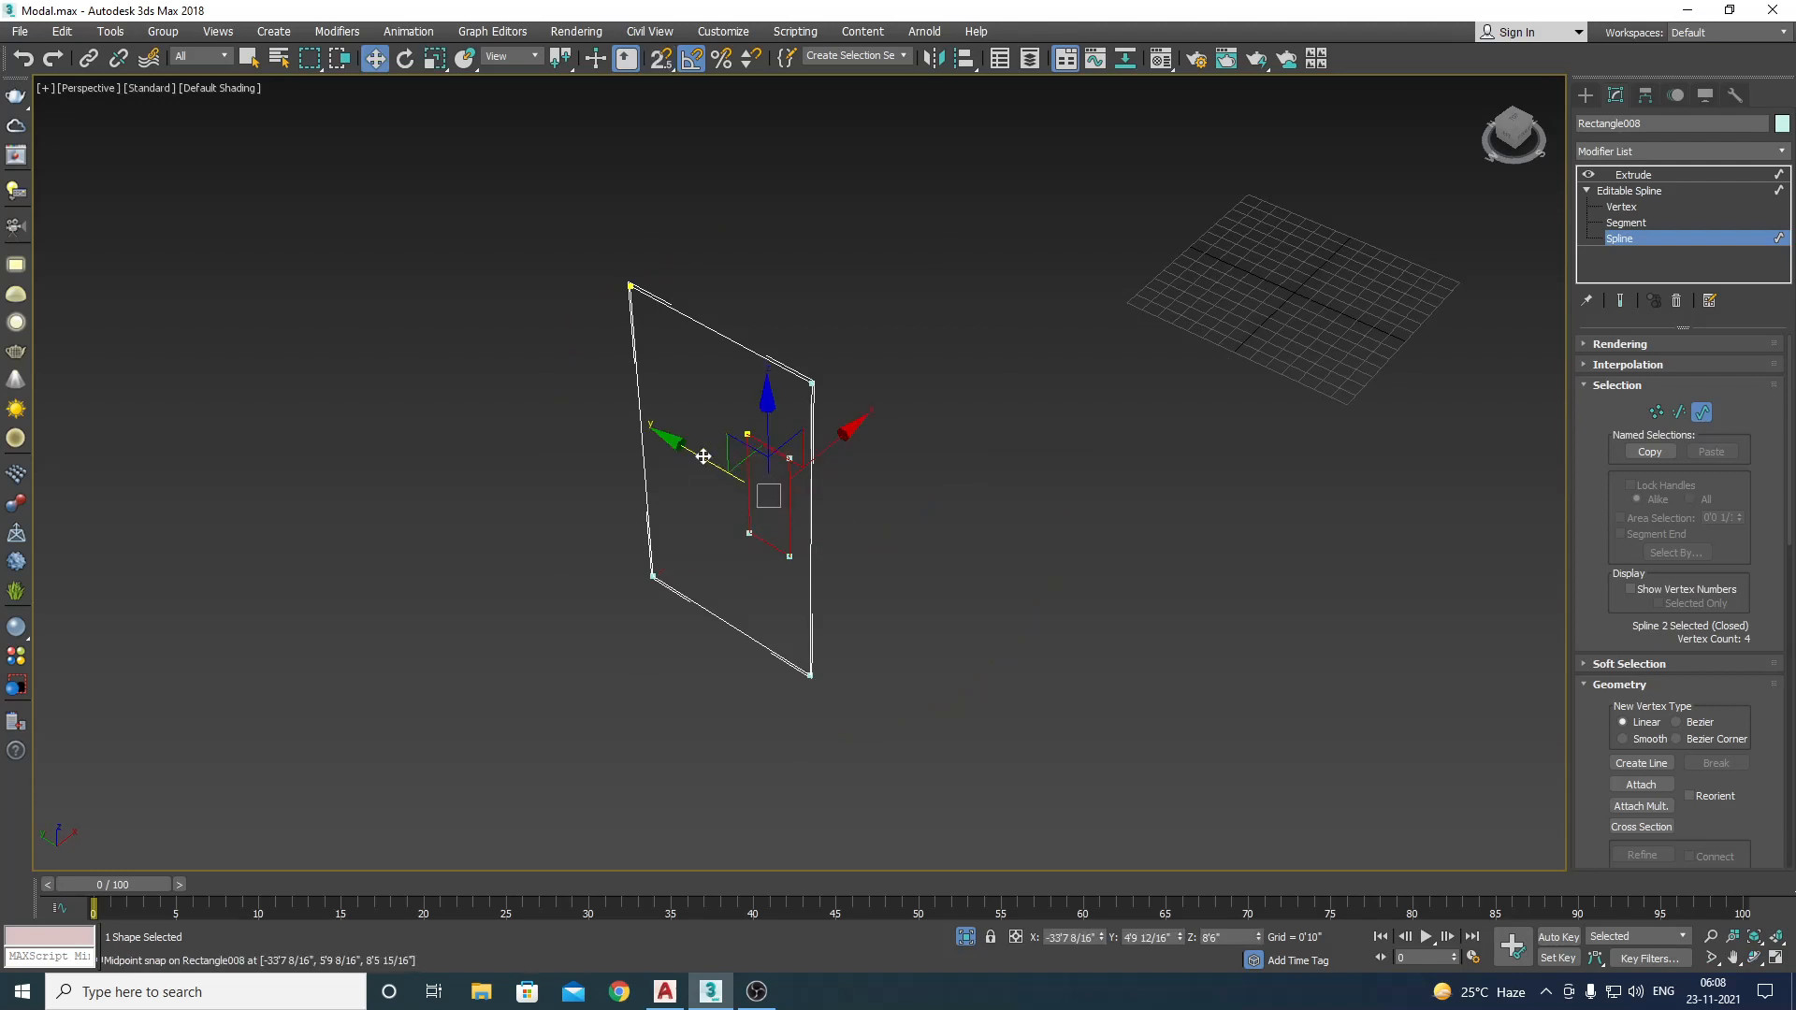
drag(631, 410, 631, 411)
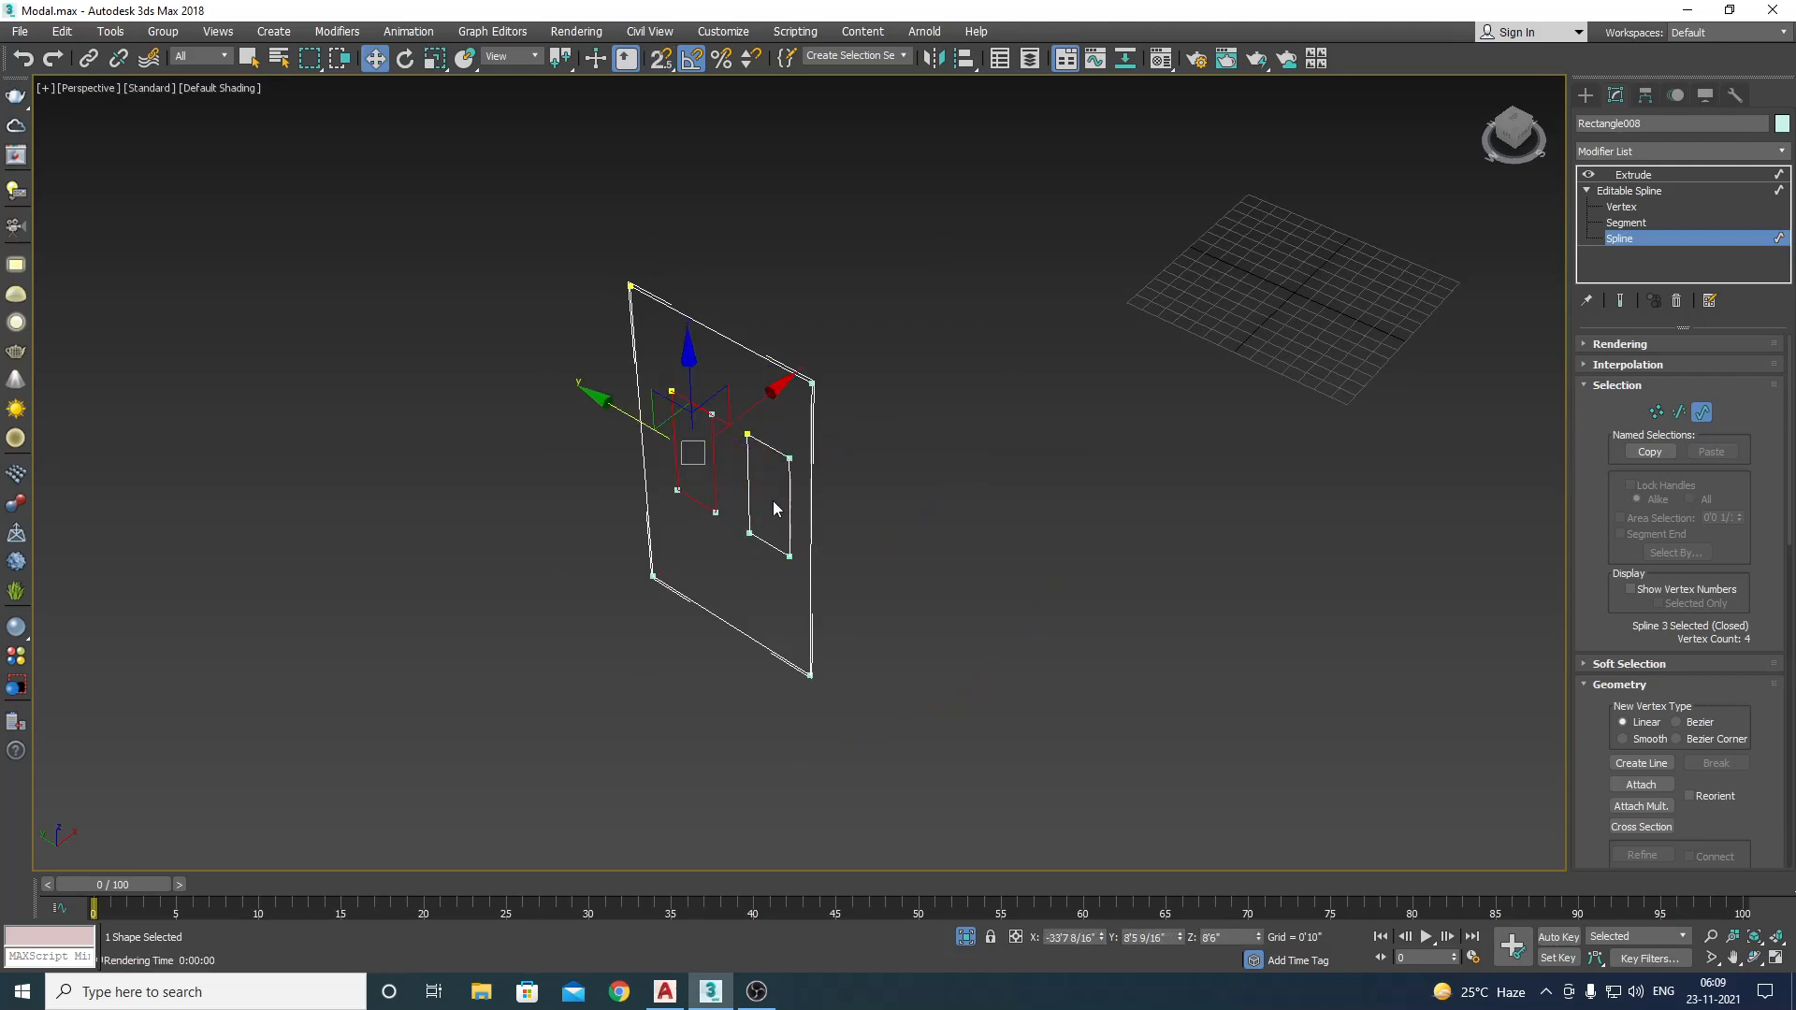
Step: End the isolation and snap the copied window's vertices to both edges of the rear small room's window in the floor plan
key(t)
right_click(963, 593)
click(1149, 531)
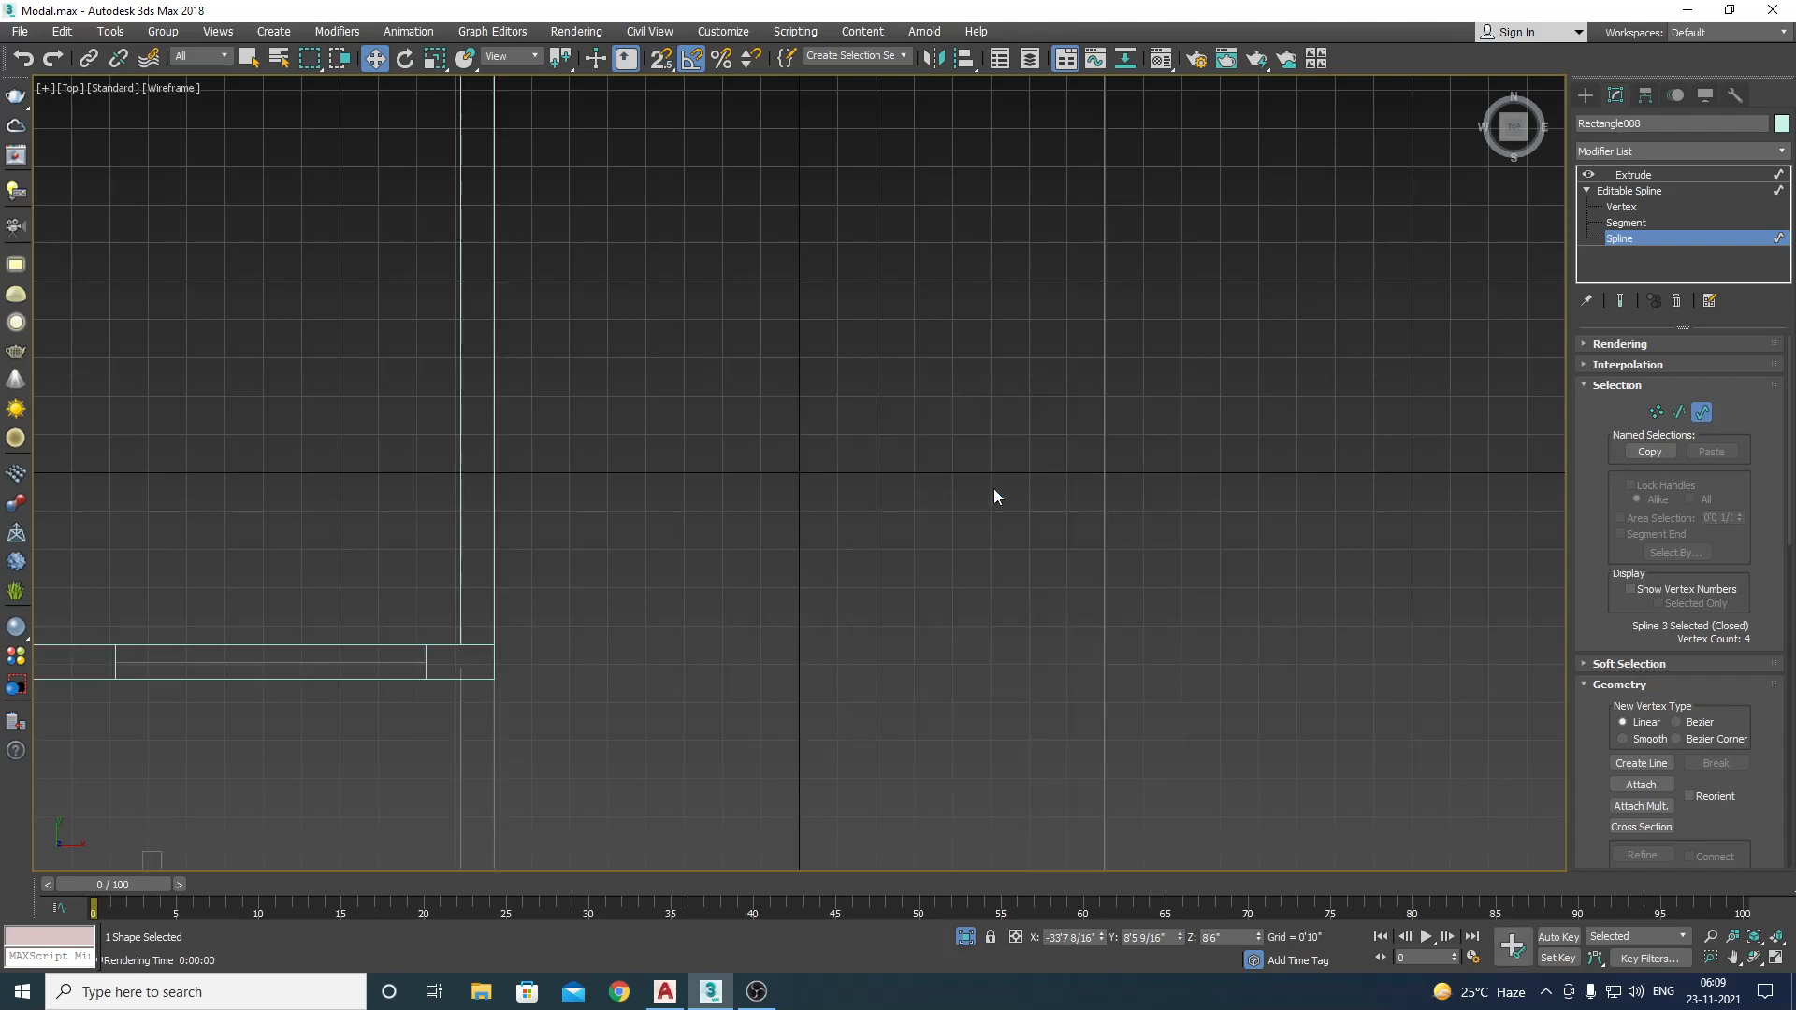
click(1662, 417)
scroll(932, 466, down, 2)
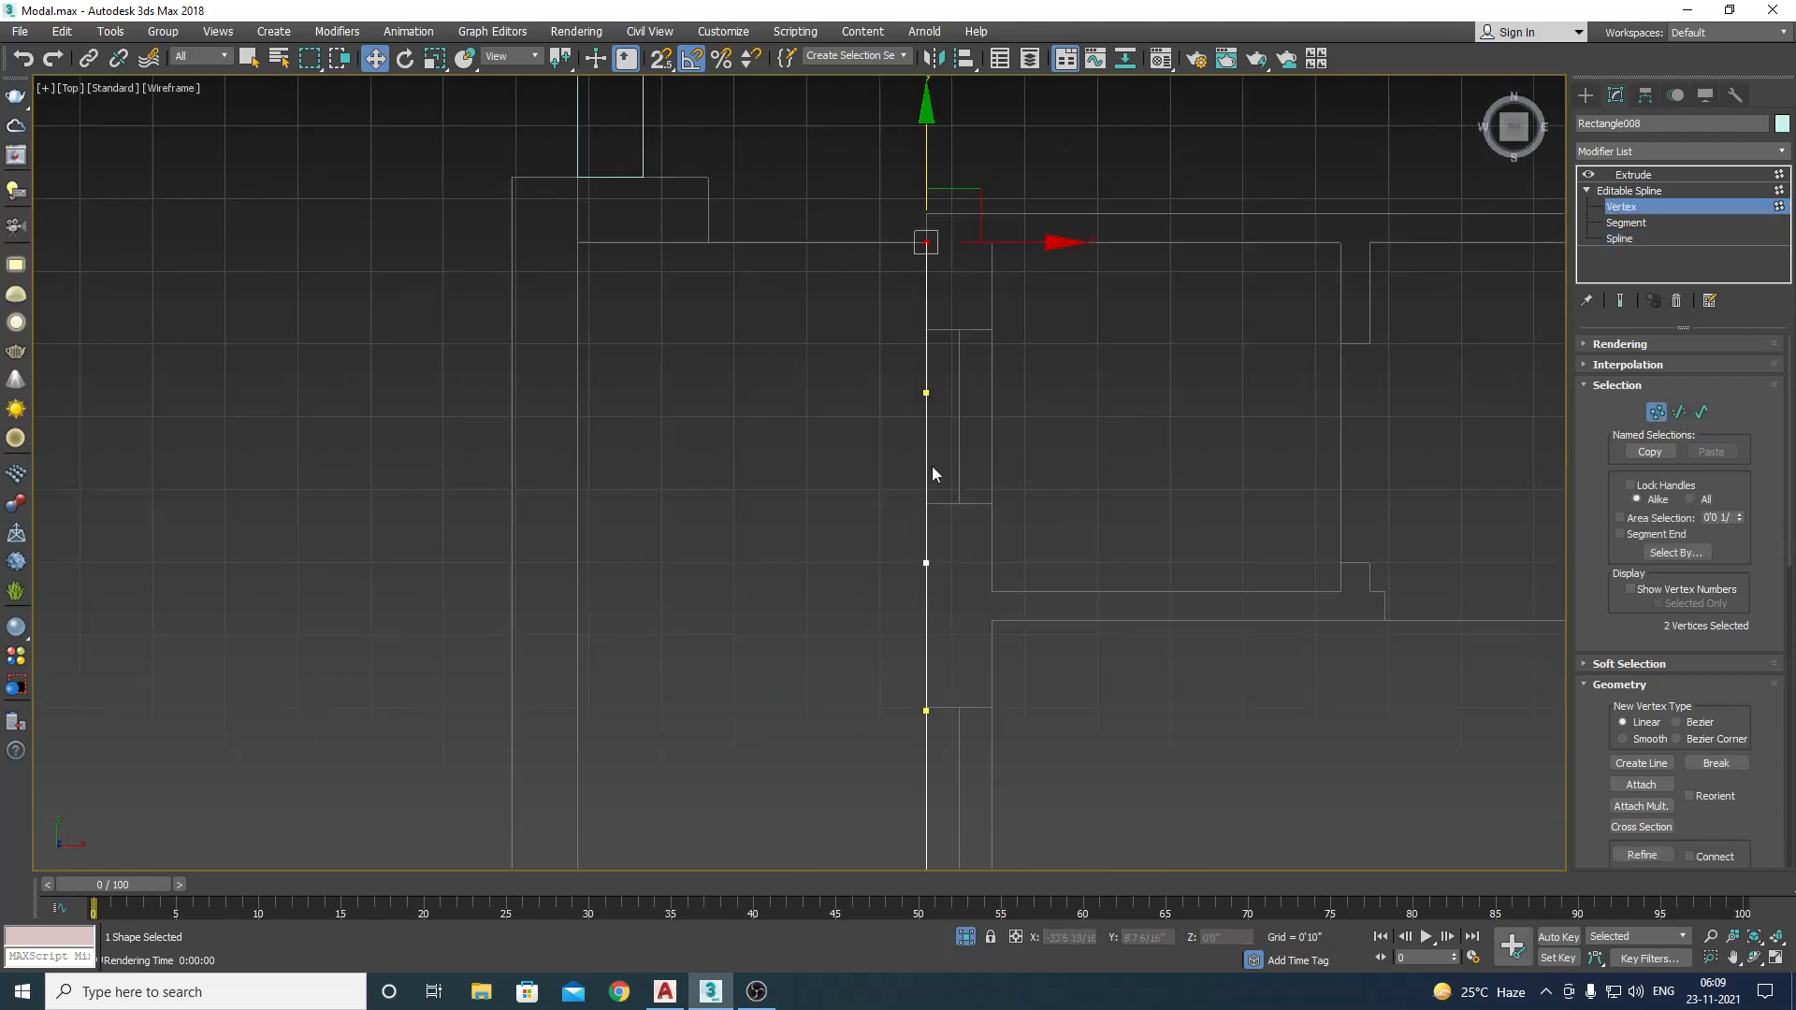
scroll(977, 468, up, 2)
drag(832, 323, 934, 409)
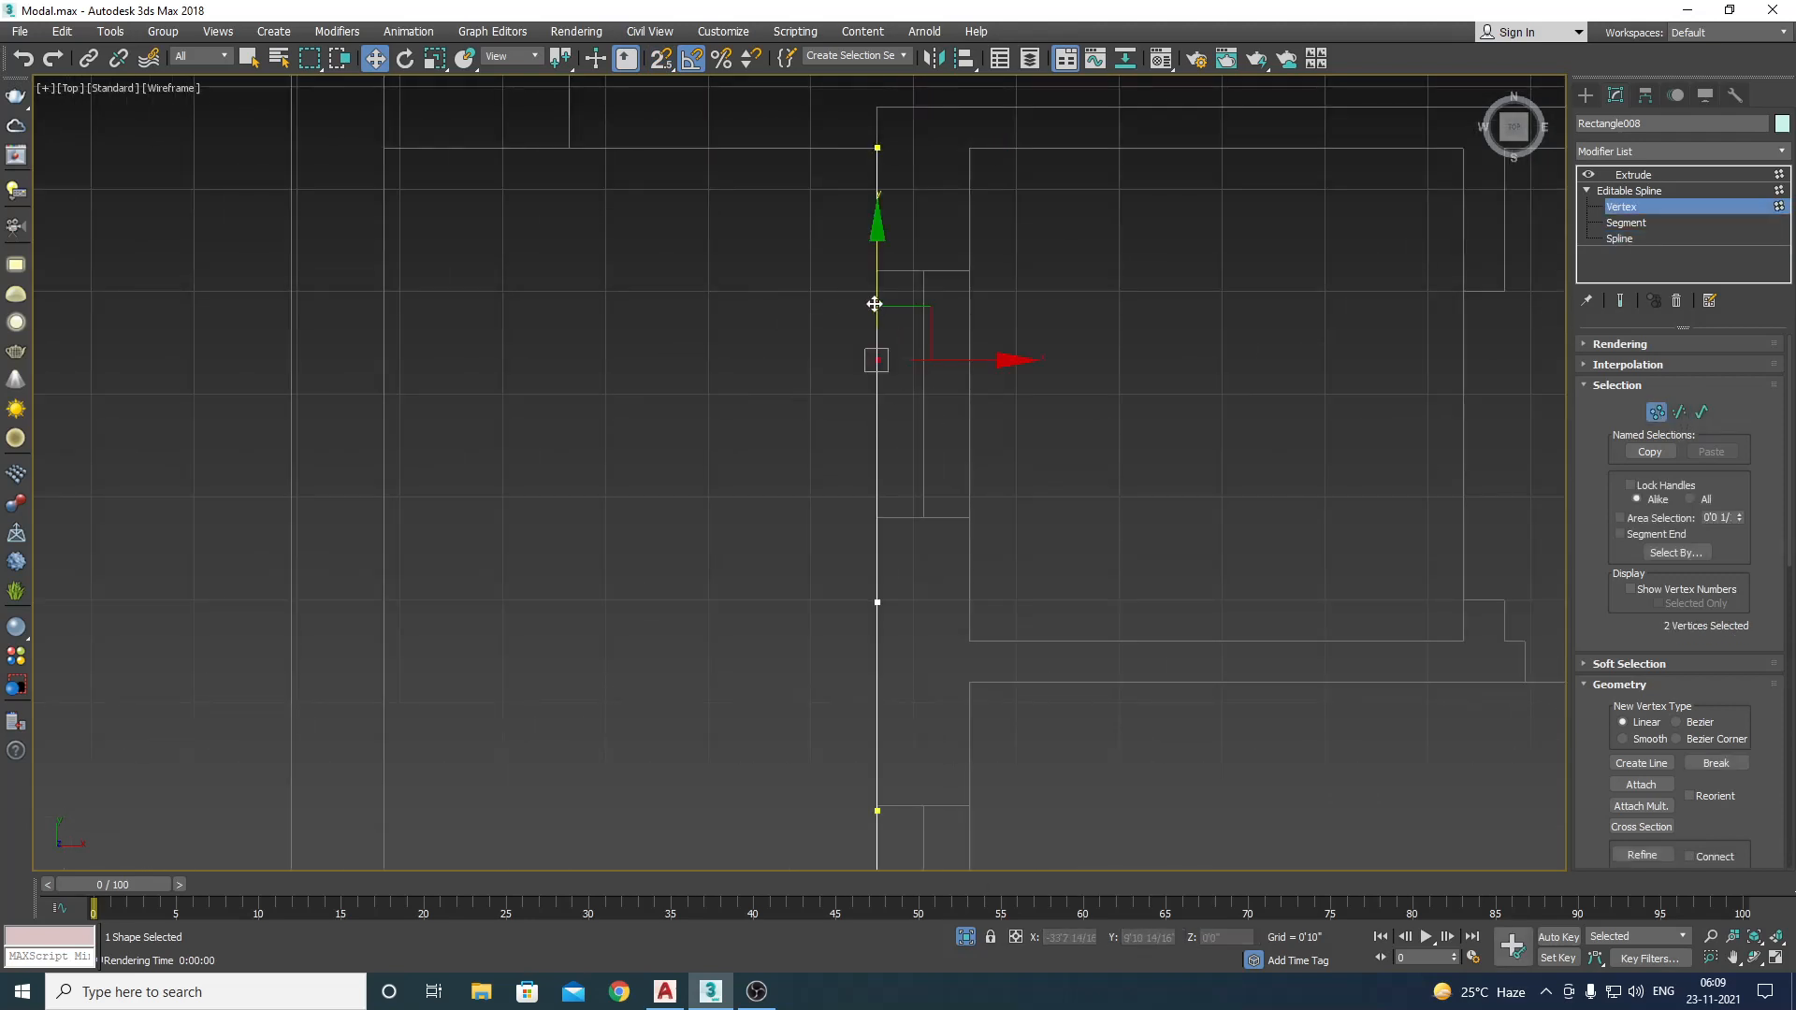
mouse_move(874, 304)
mouse_down()
mouse_move(873, 276)
mouse_move(914, 272)
mouse_move(884, 272)
mouse_up()
key(s)
drag(758, 489, 992, 697)
scroll(745, 431, down, 3)
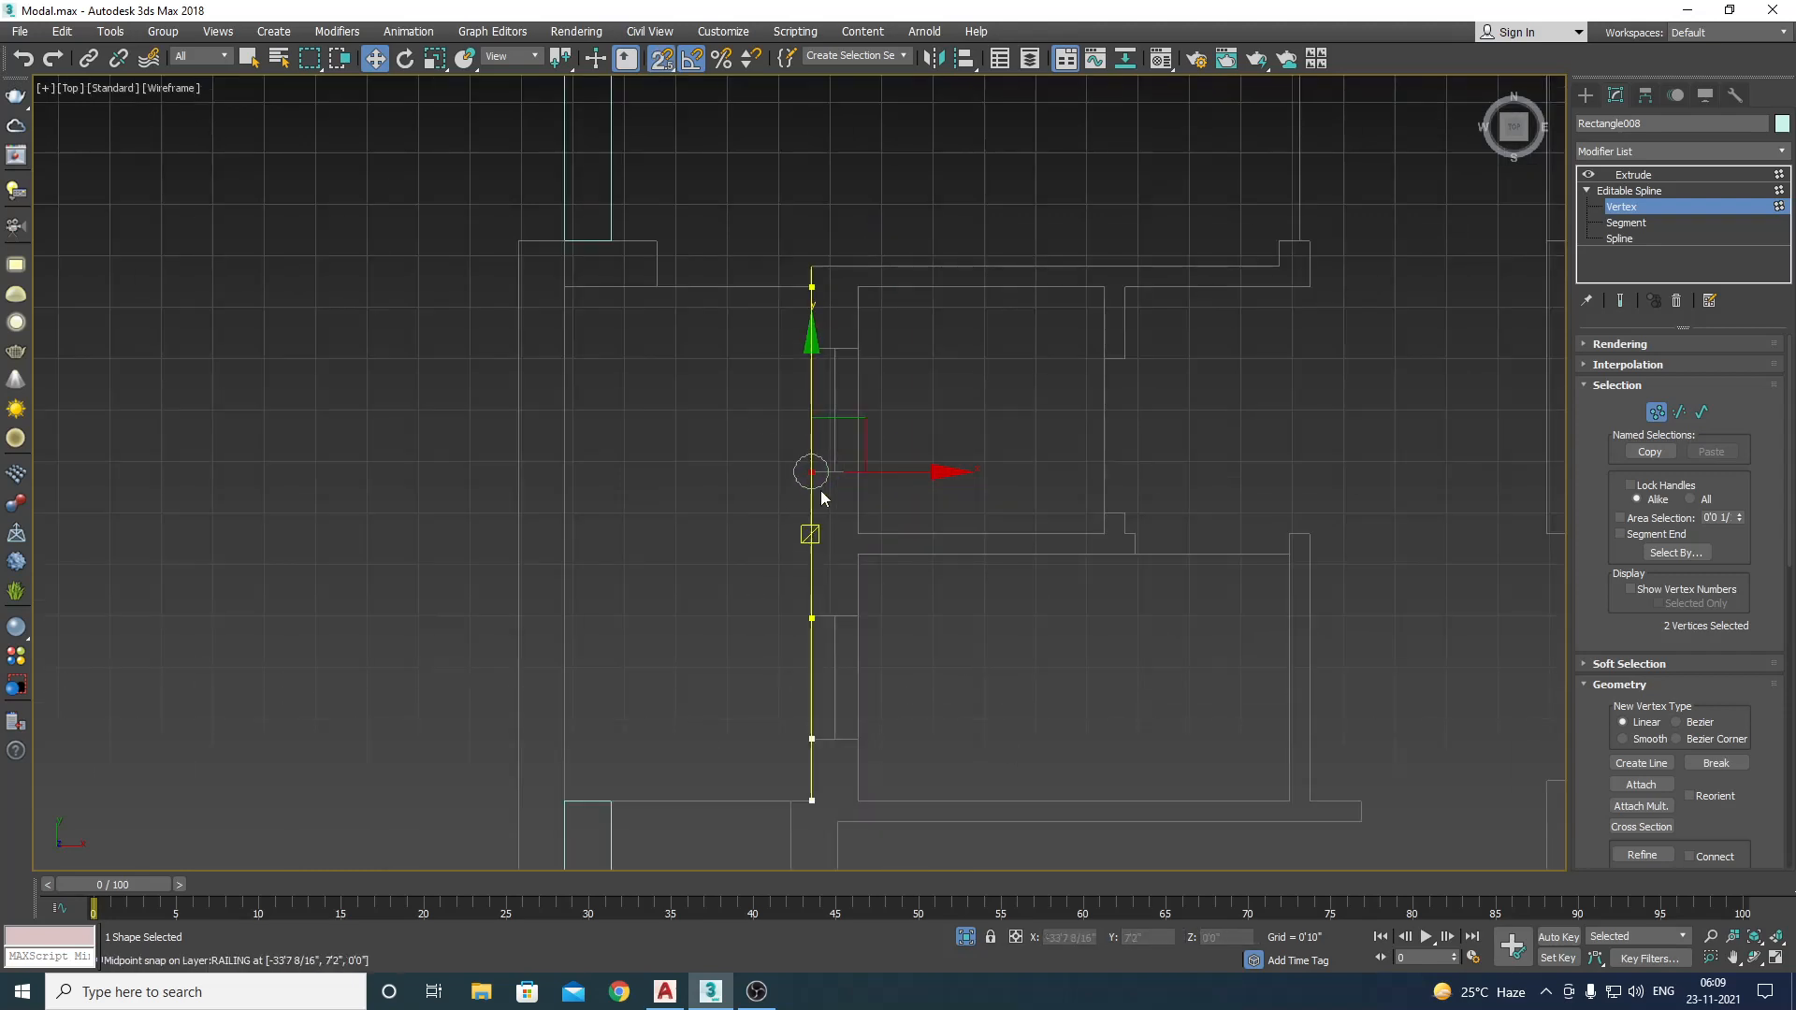
scroll(866, 627, down, 3)
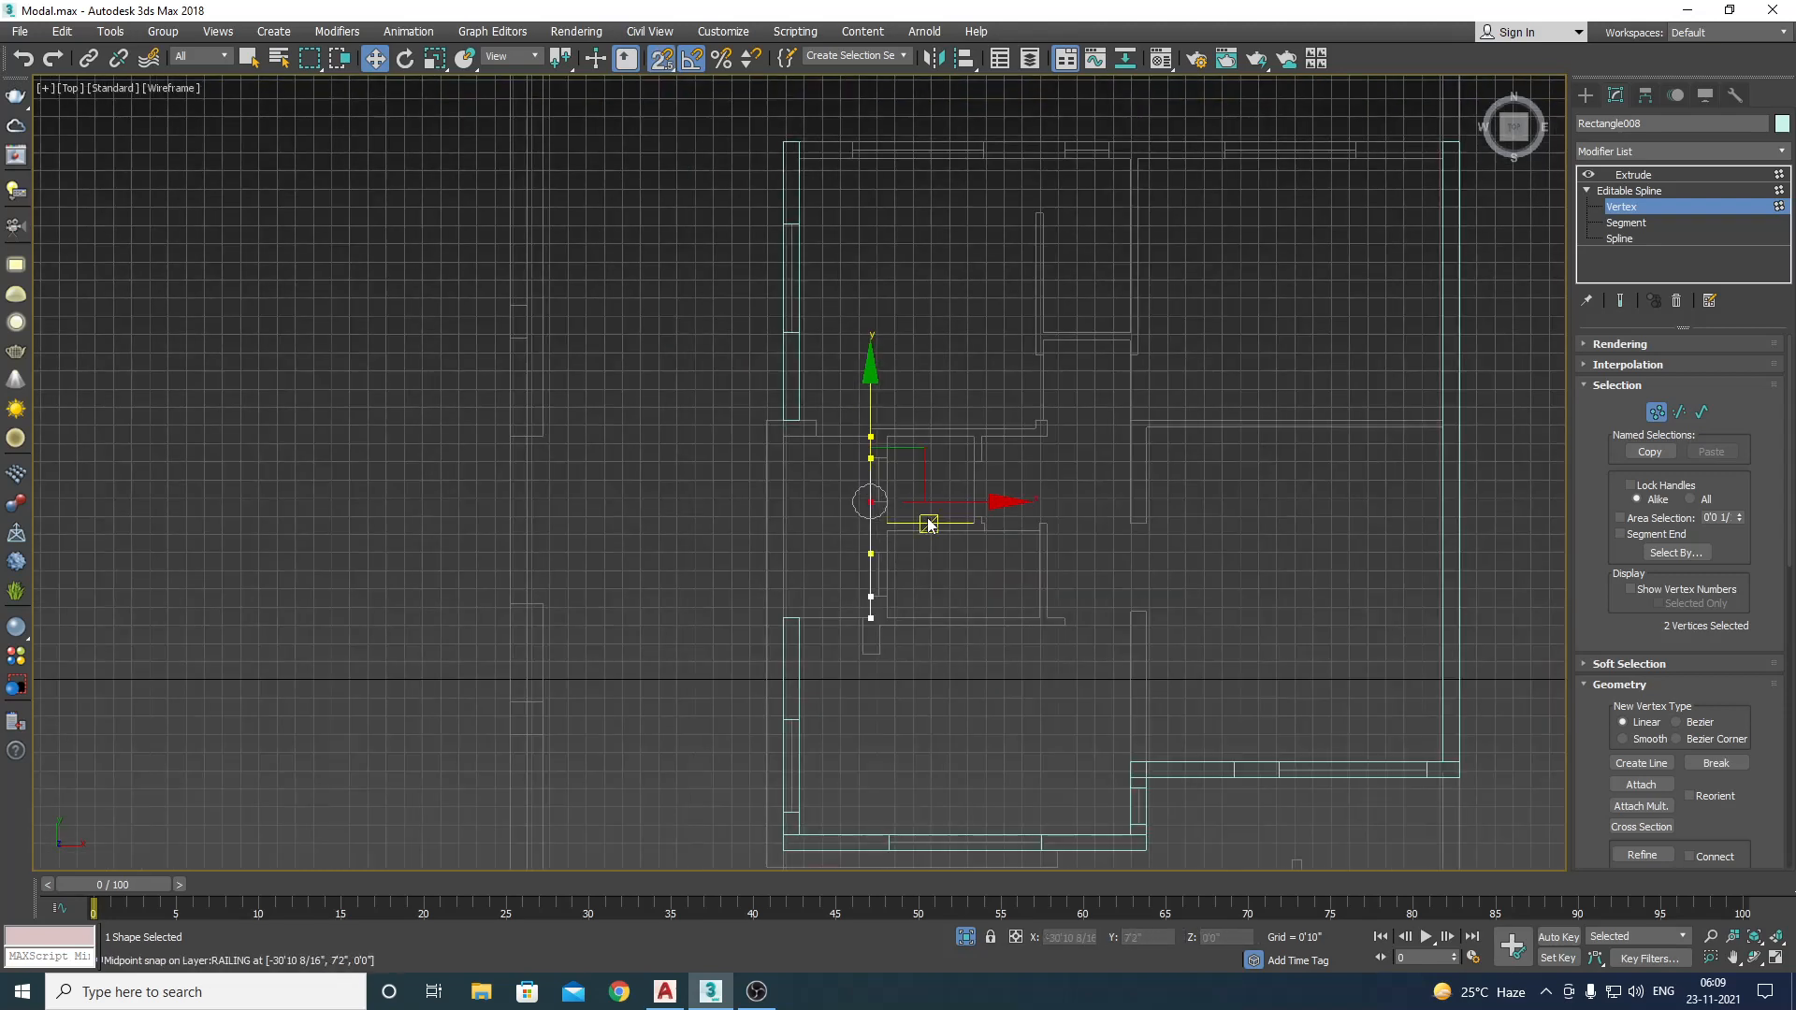
Step: Raise the bottom segments of both recessed-wall windows to the elevation's sill lines and align the front window's rear edge with the elevation
key(l)
scroll(1156, 423, up, 5)
key(F3)
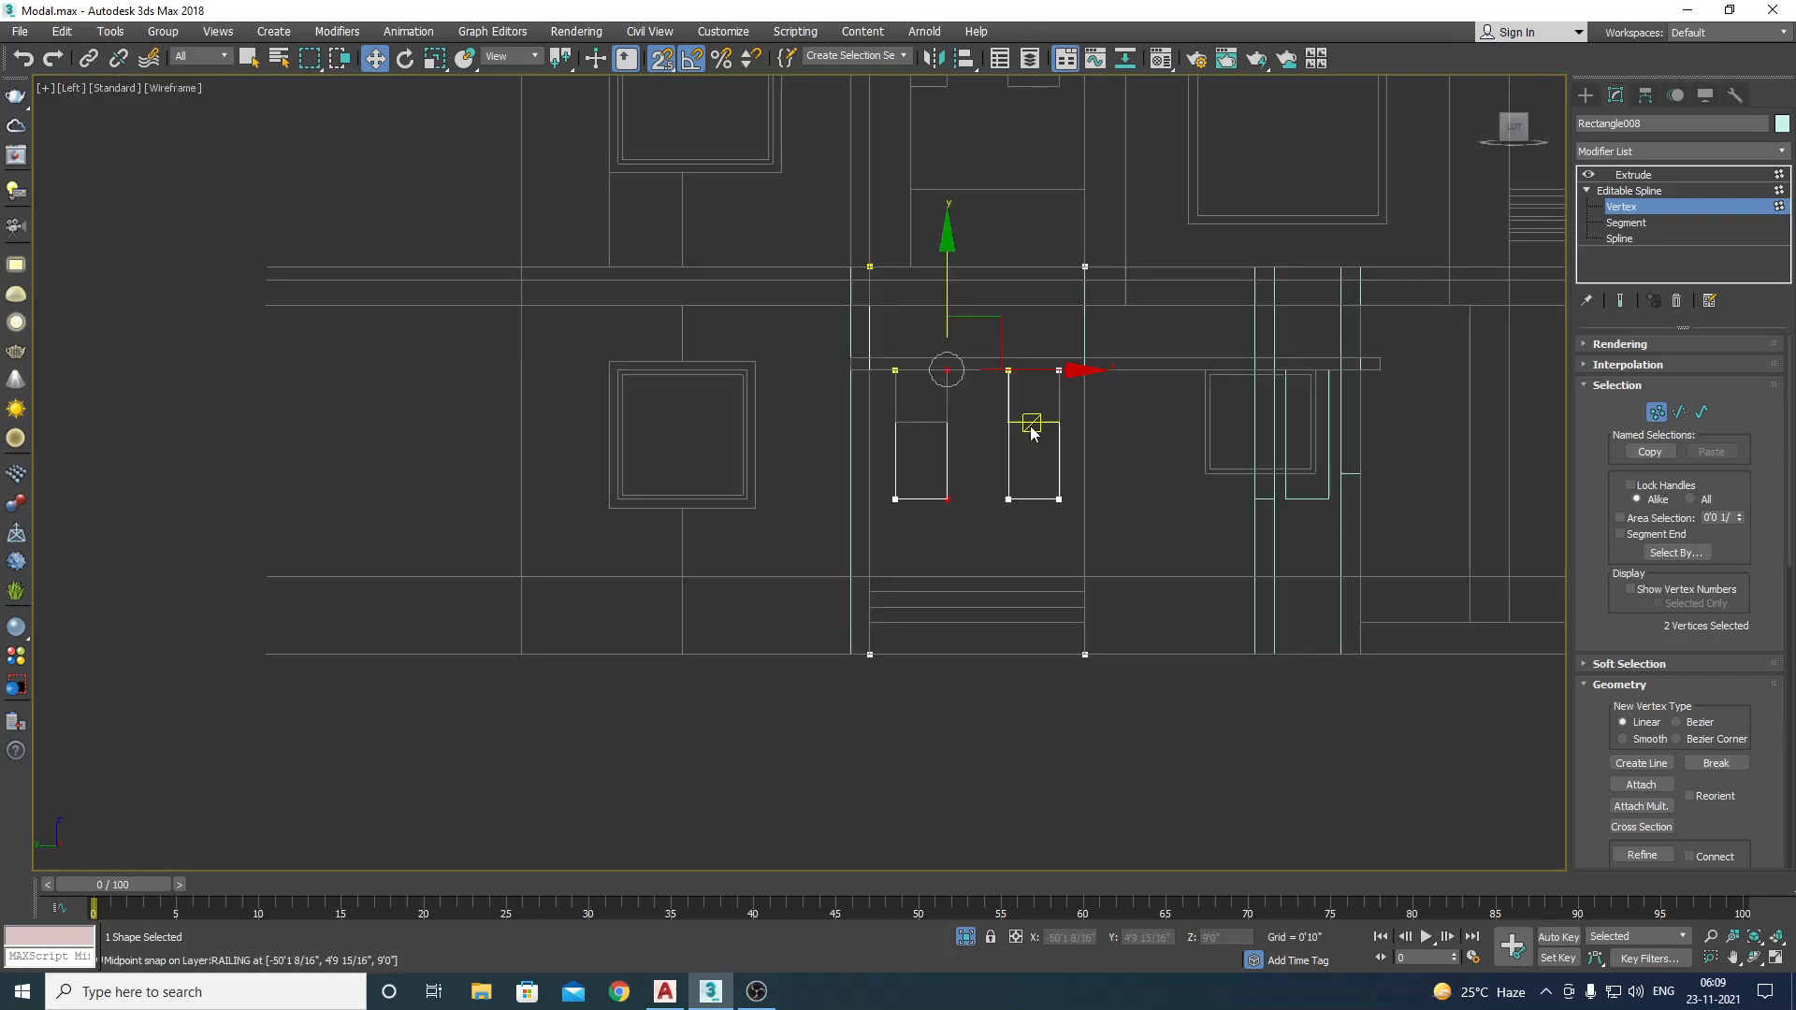
scroll(1001, 446, up, 3)
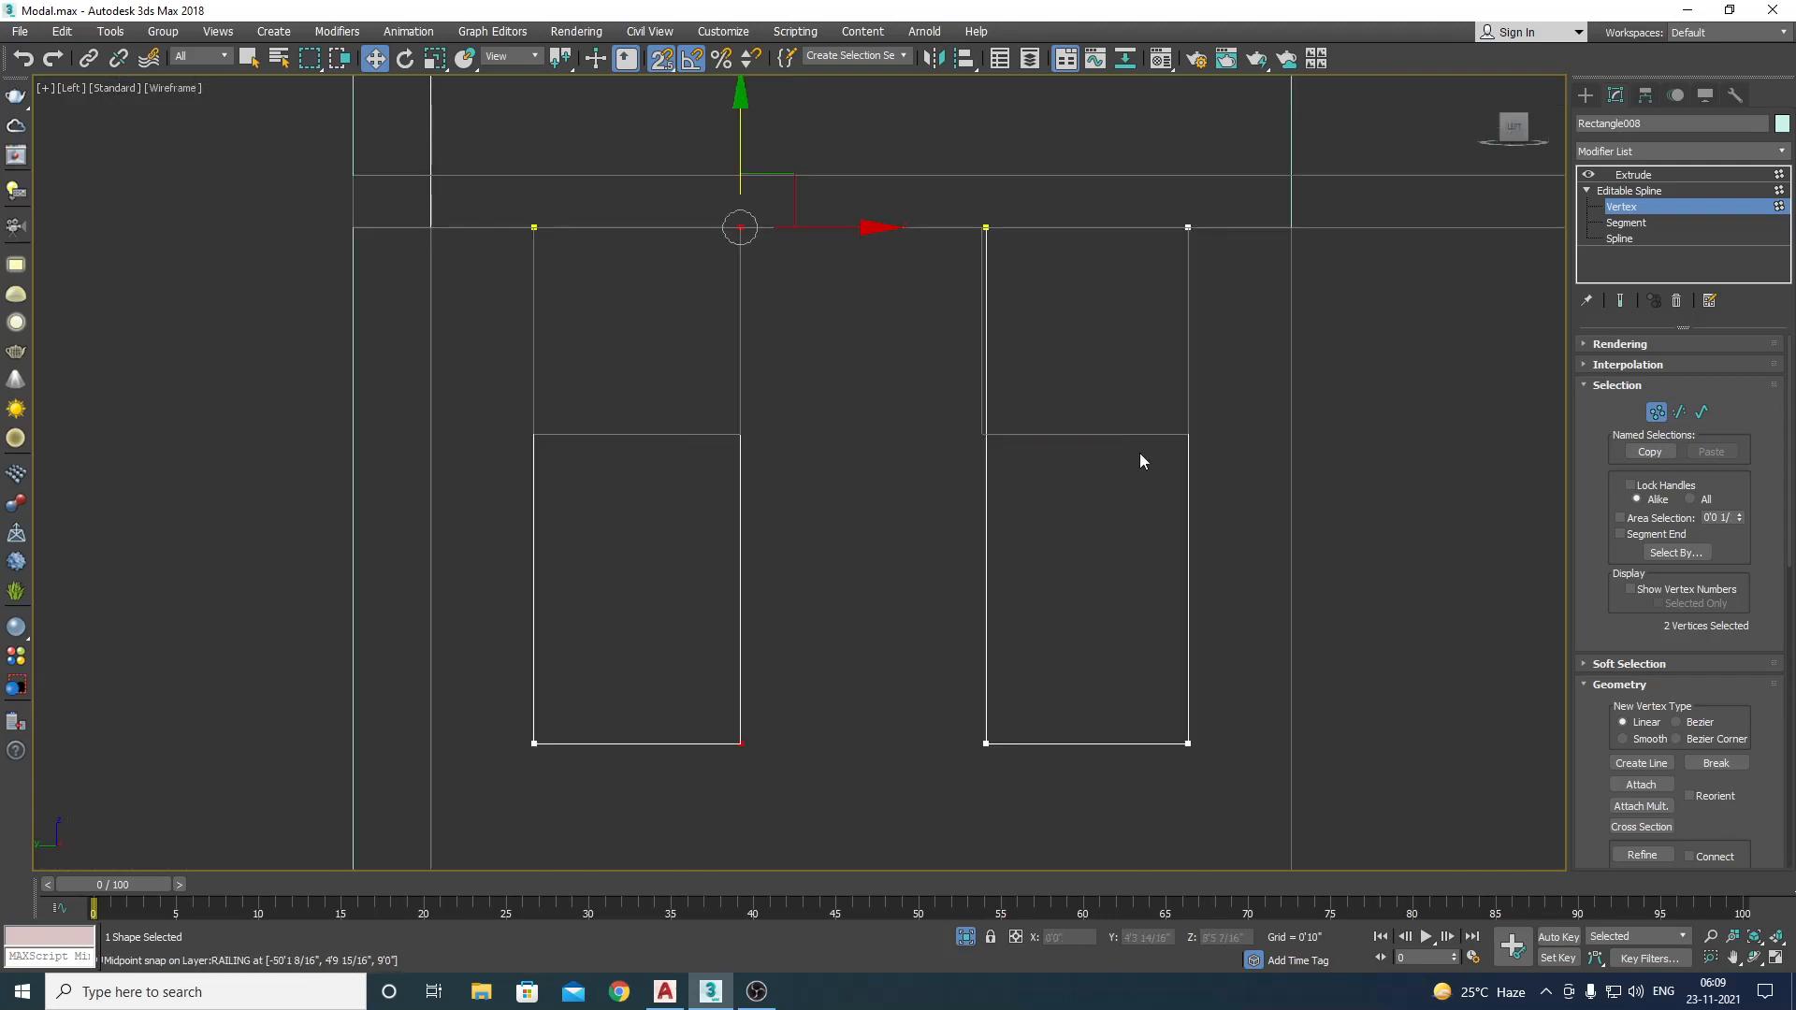
click(1679, 412)
drag(1088, 686, 1187, 433)
click(672, 744)
drag(638, 654, 746, 433)
middle_drag(906, 456, 870, 602)
scroll(959, 487, up, 5)
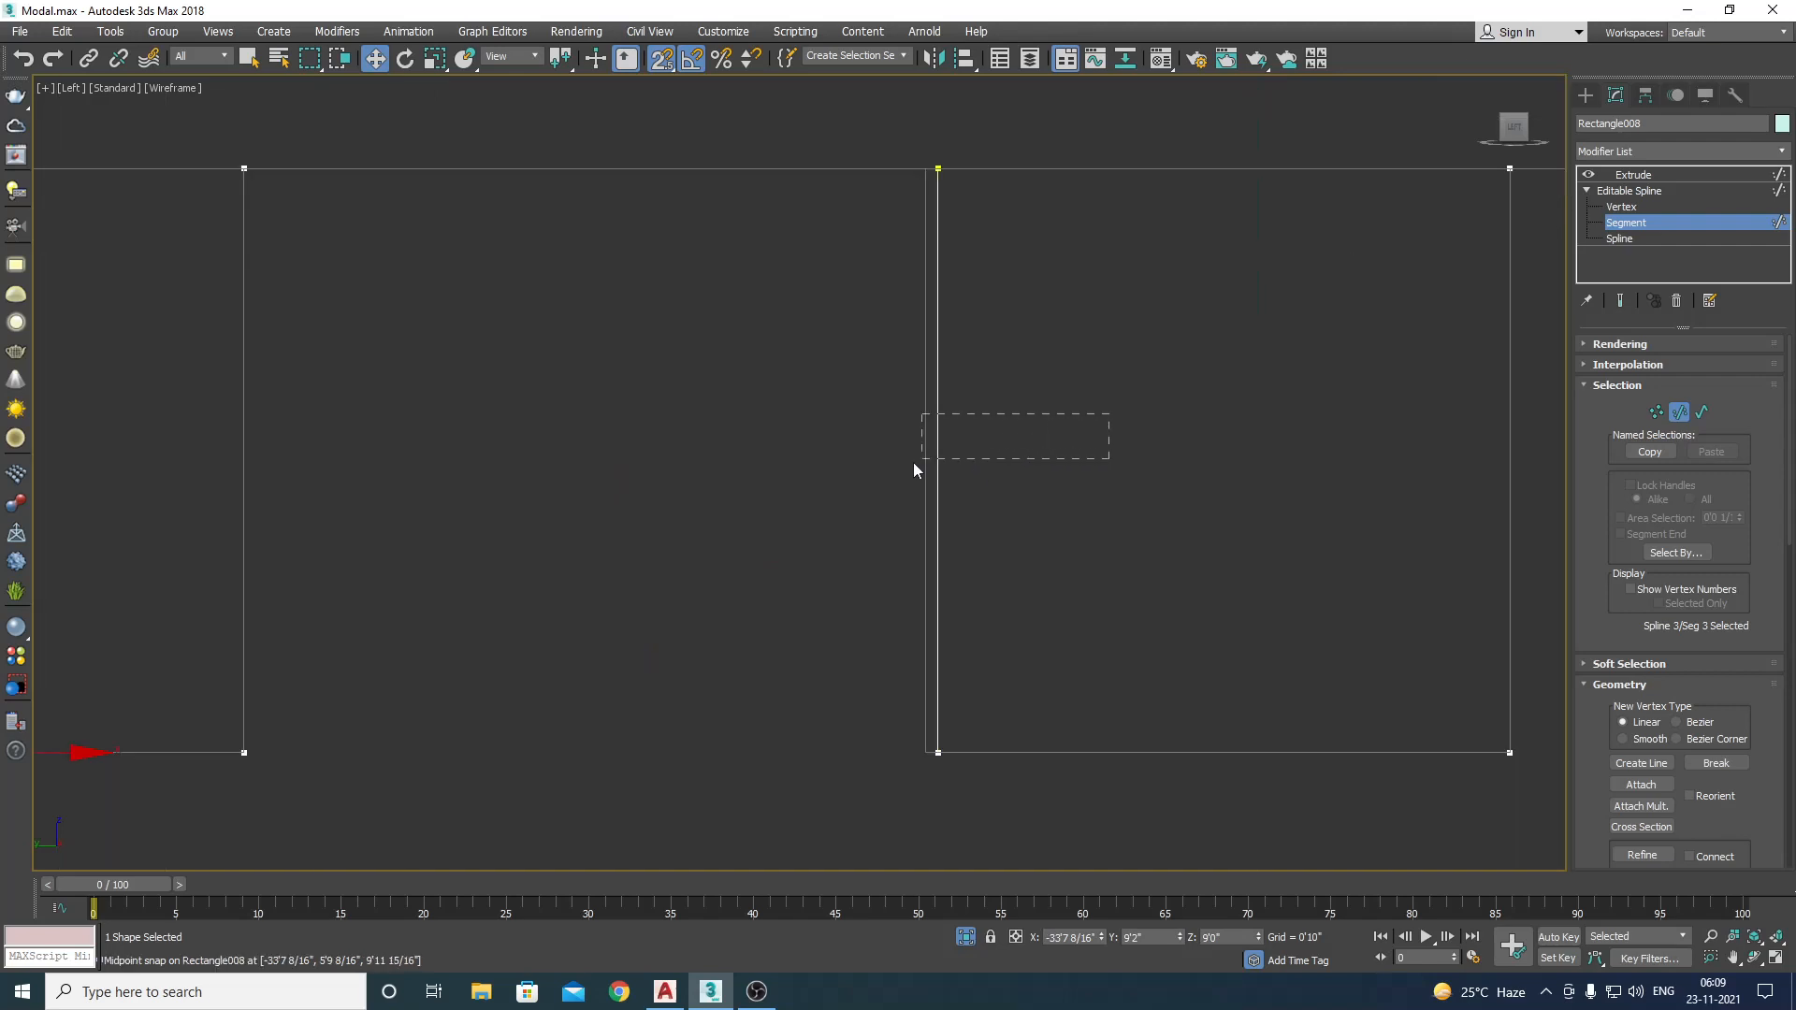
drag(914, 464, 918, 432)
Step: Return the recessed wall to its Extrude level and check both window openings in the shaded left and perspective views
scroll(676, 346, down, 3)
scroll(986, 431, down, 2)
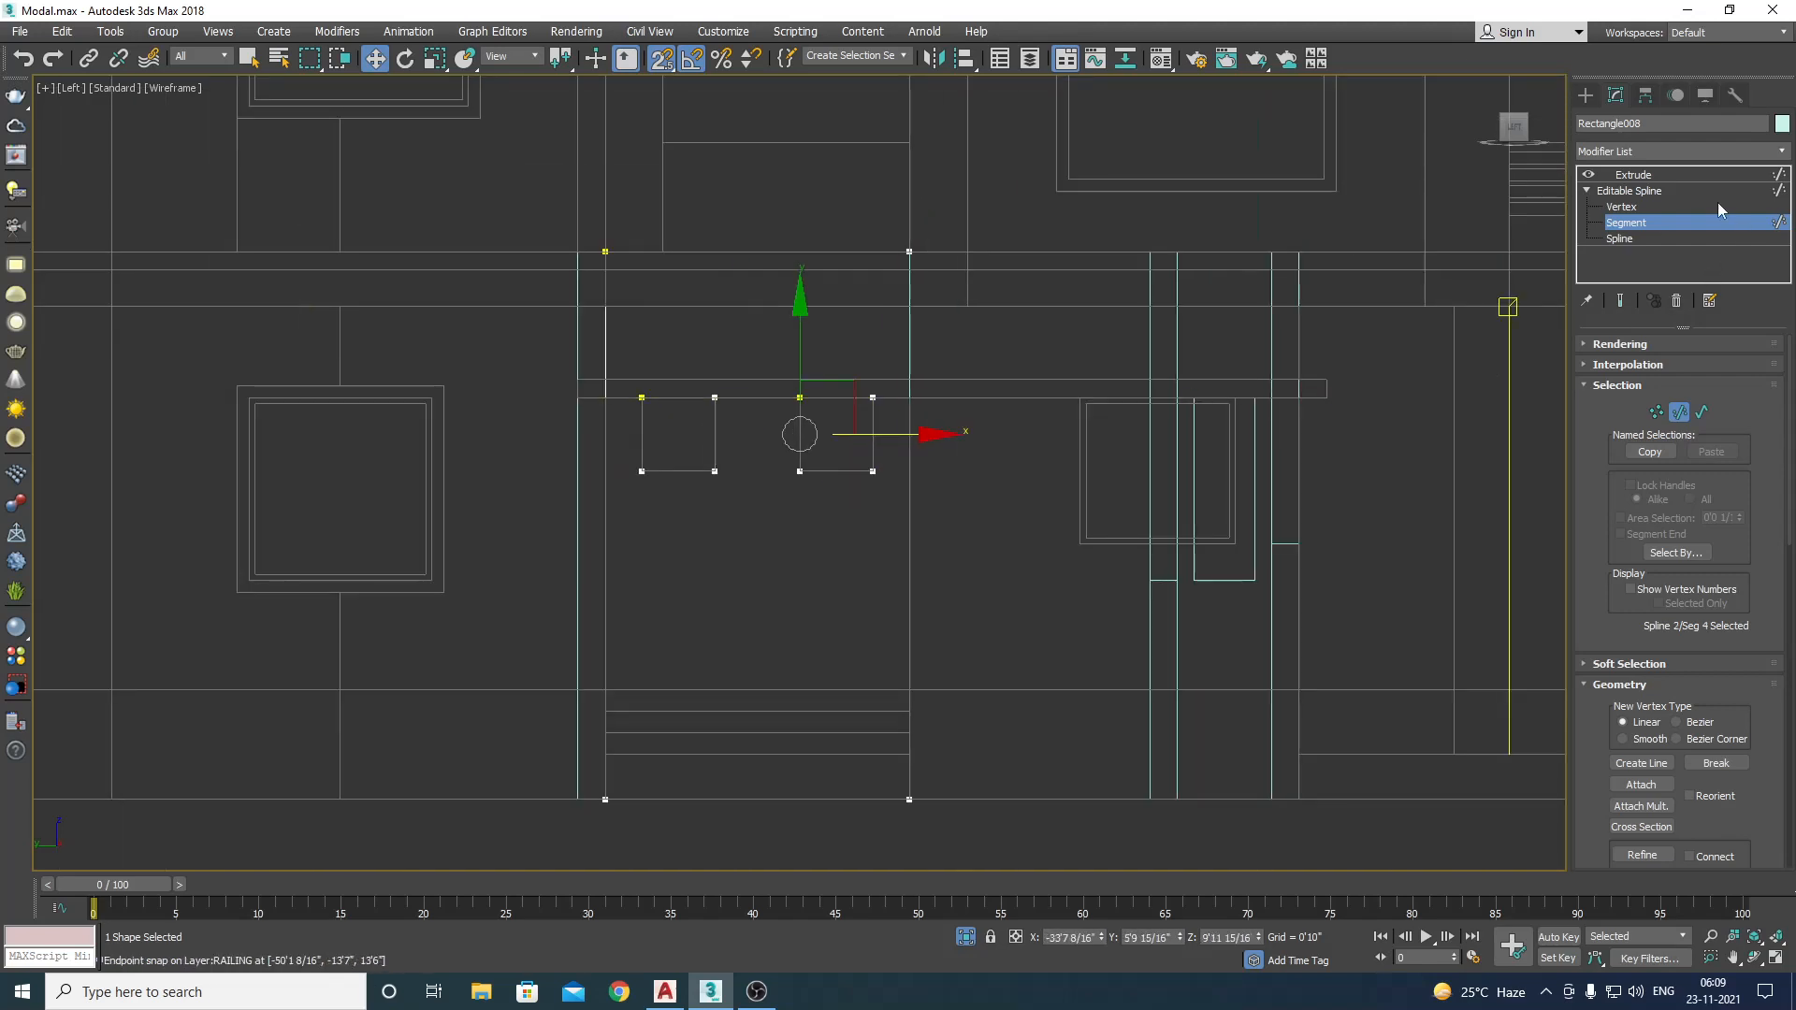
click(1677, 176)
scroll(782, 417, down, 3)
click(806, 582)
key(F3)
click(807, 485)
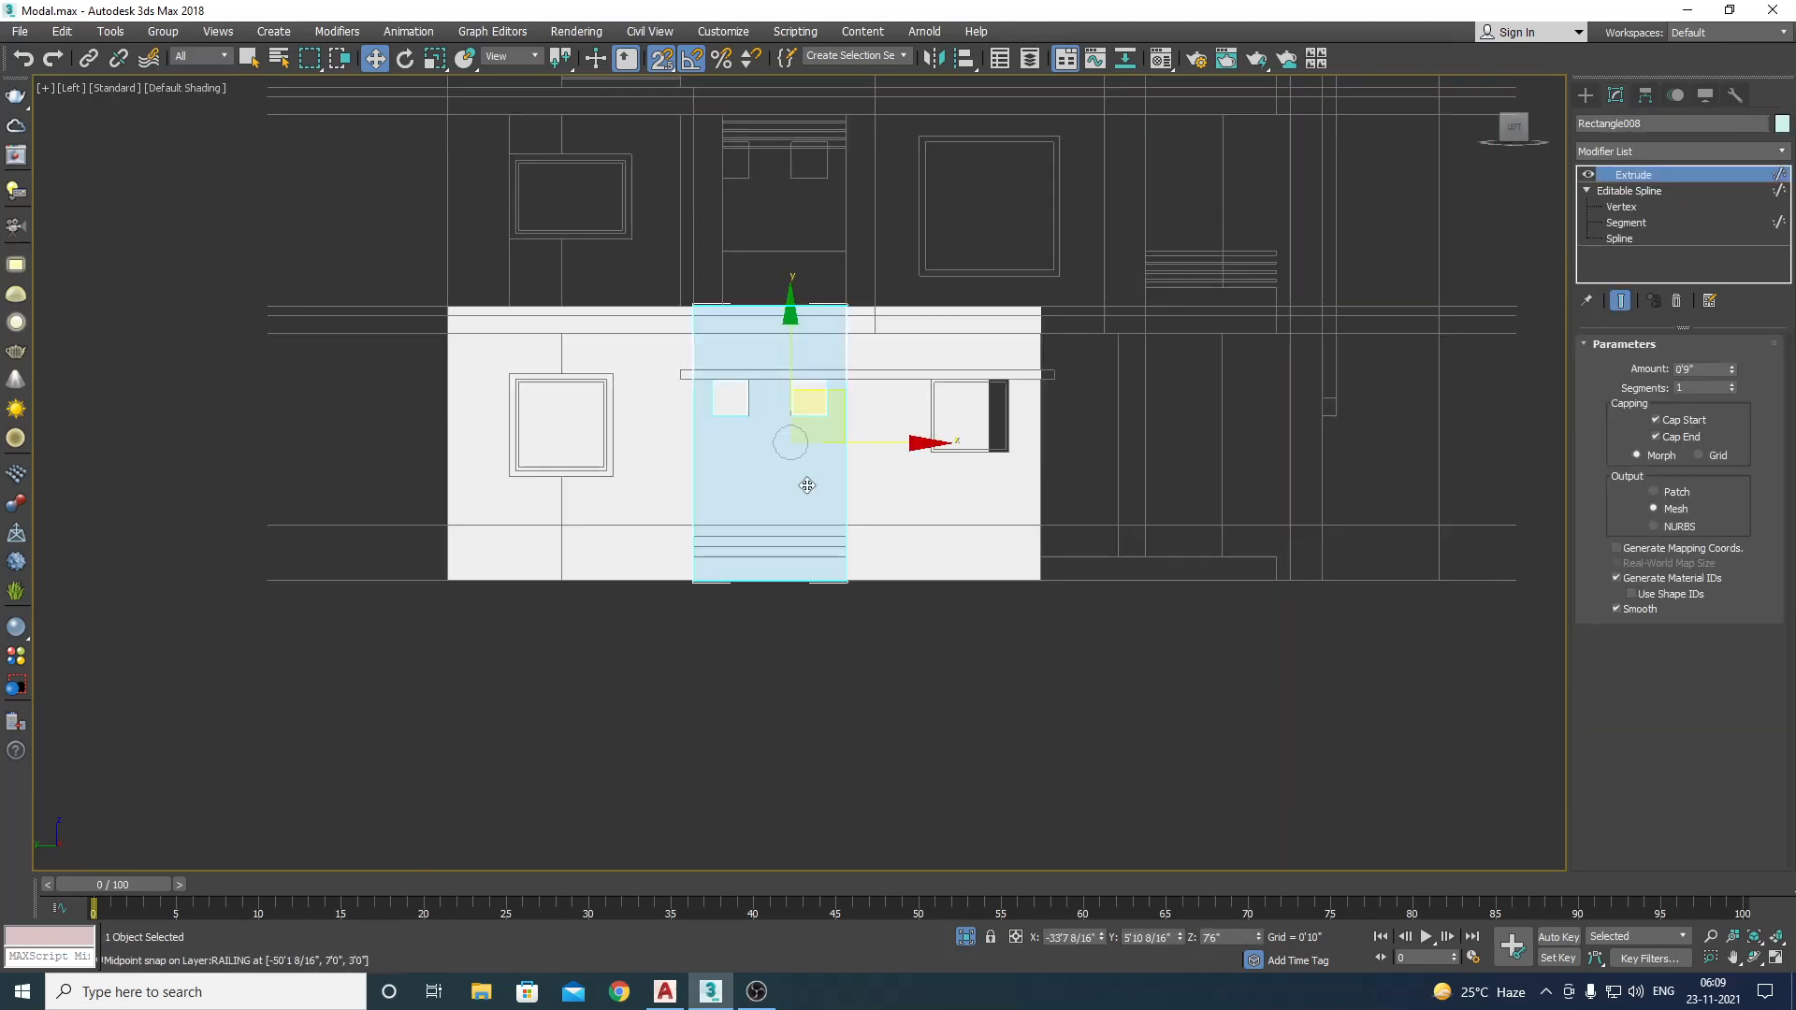
key(p)
alt+middle_drag(806, 486, 807, 628)
Step: Examine the floor plan around the recessed wall in the top view for the adjoining walls still missing
key(t)
scroll(828, 636, up, 2)
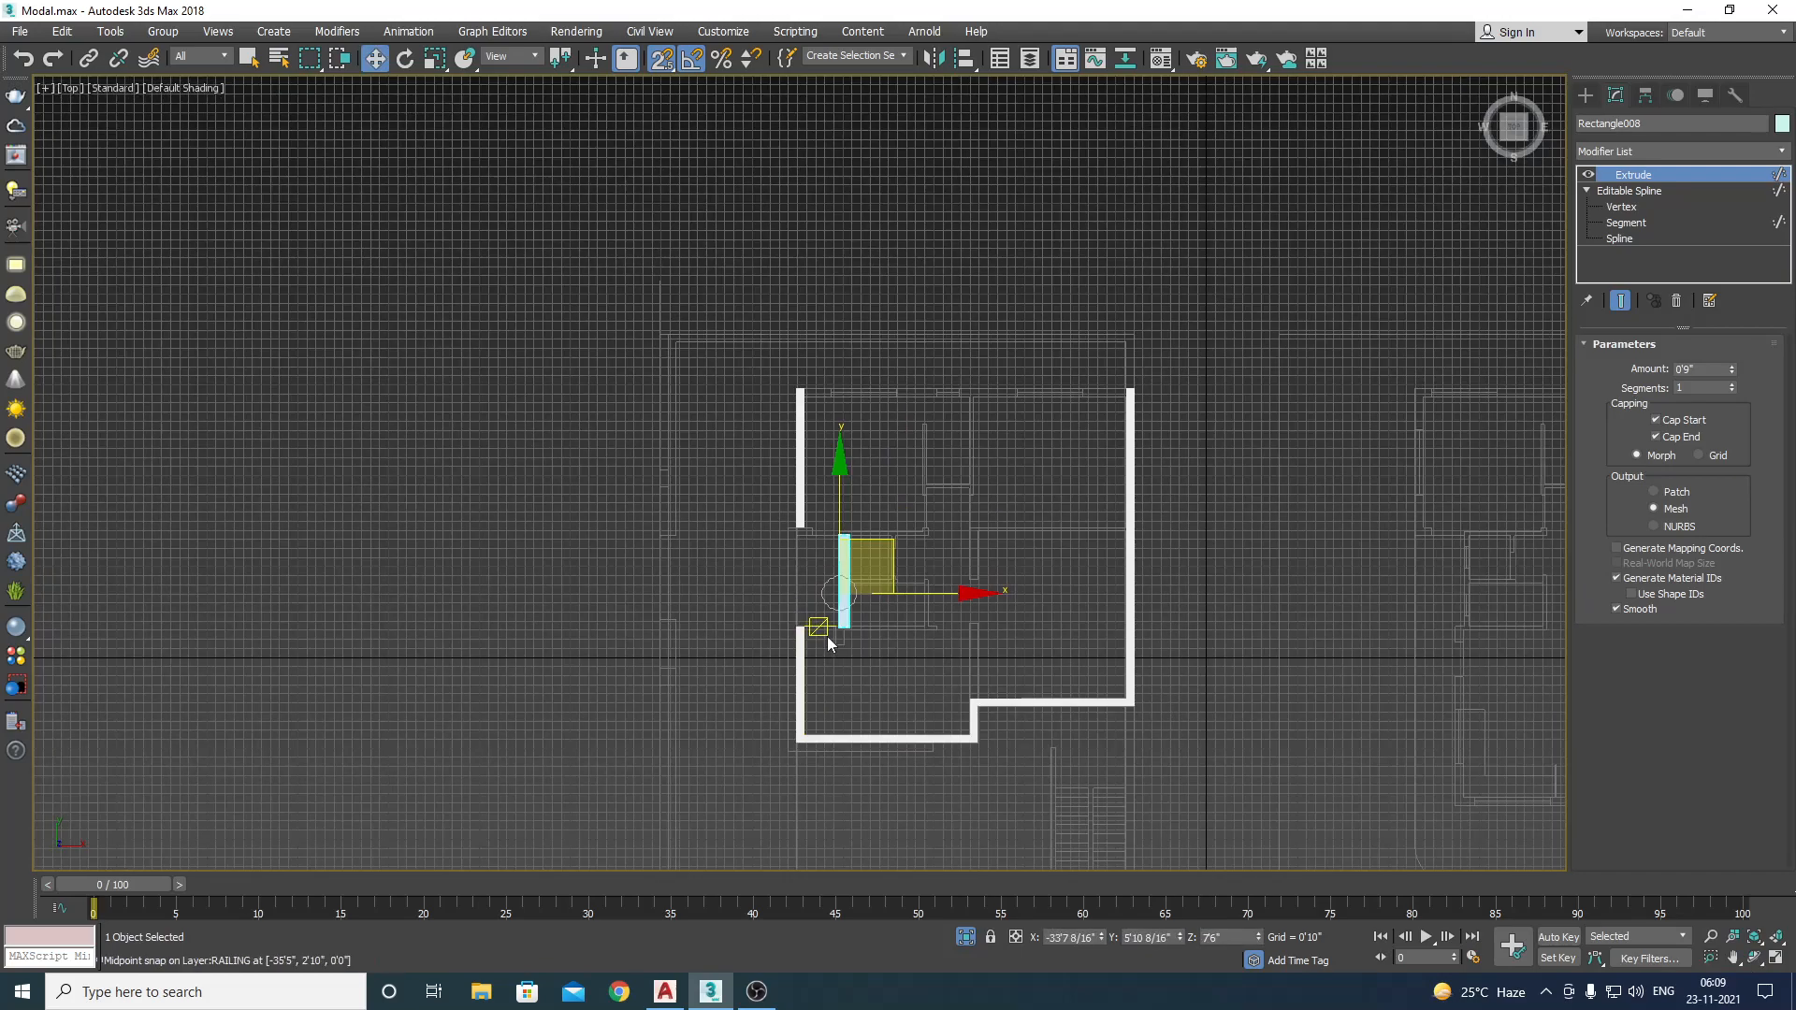
scroll(951, 644, up, 4)
scroll(932, 554, down, 4)
click(932, 553)
key(F3)
scroll(855, 410, up, 5)
scroll(854, 414, down, 3)
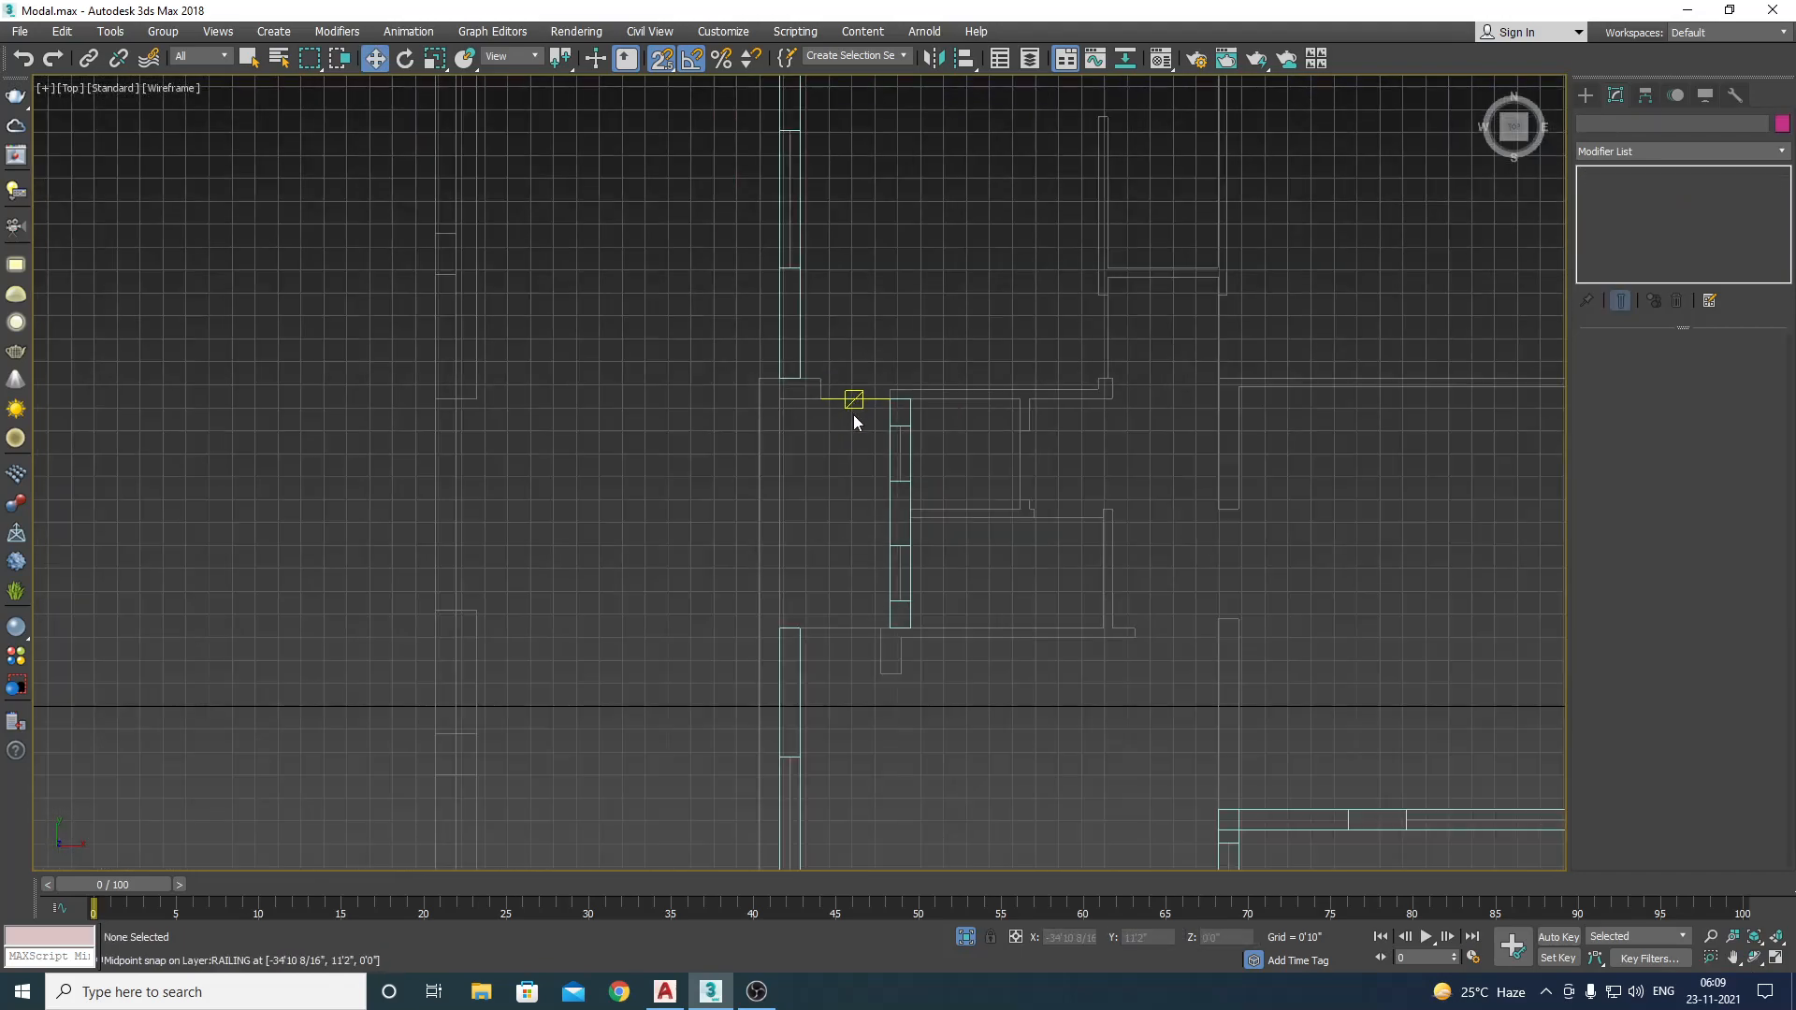
scroll(848, 356, up, 3)
scroll(853, 402, down, 6)
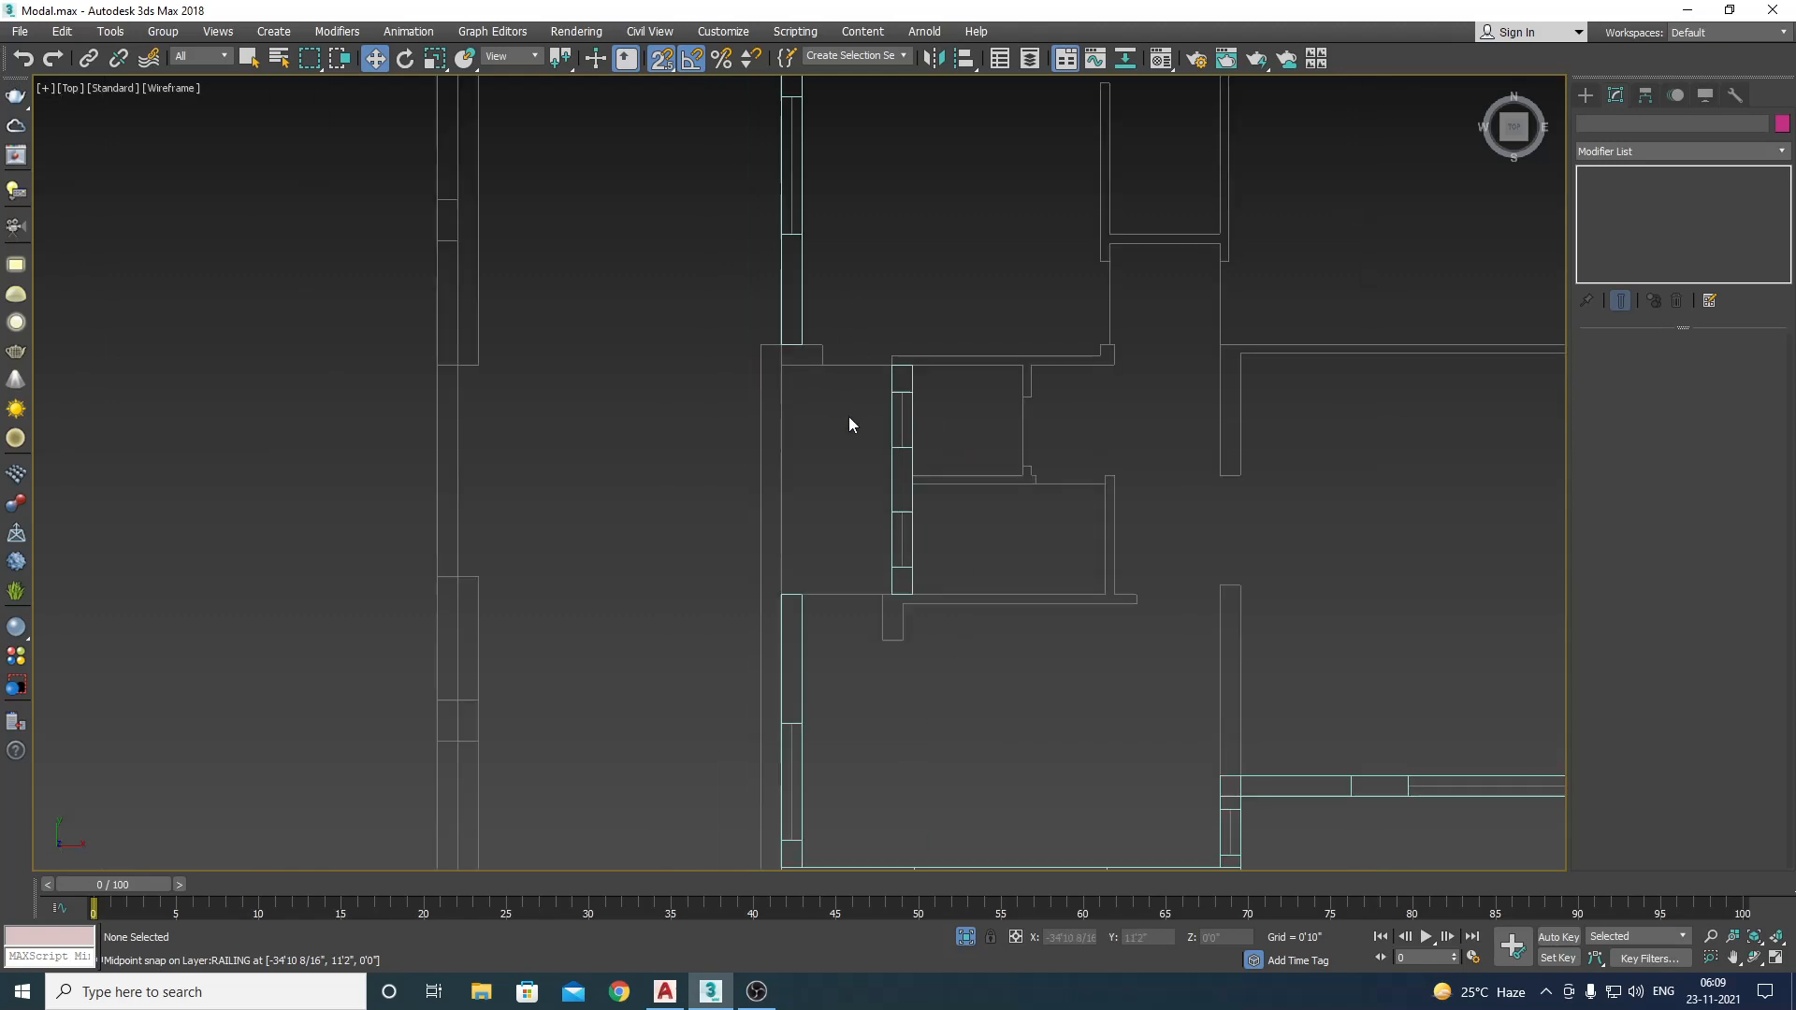
scroll(1071, 634, up, 3)
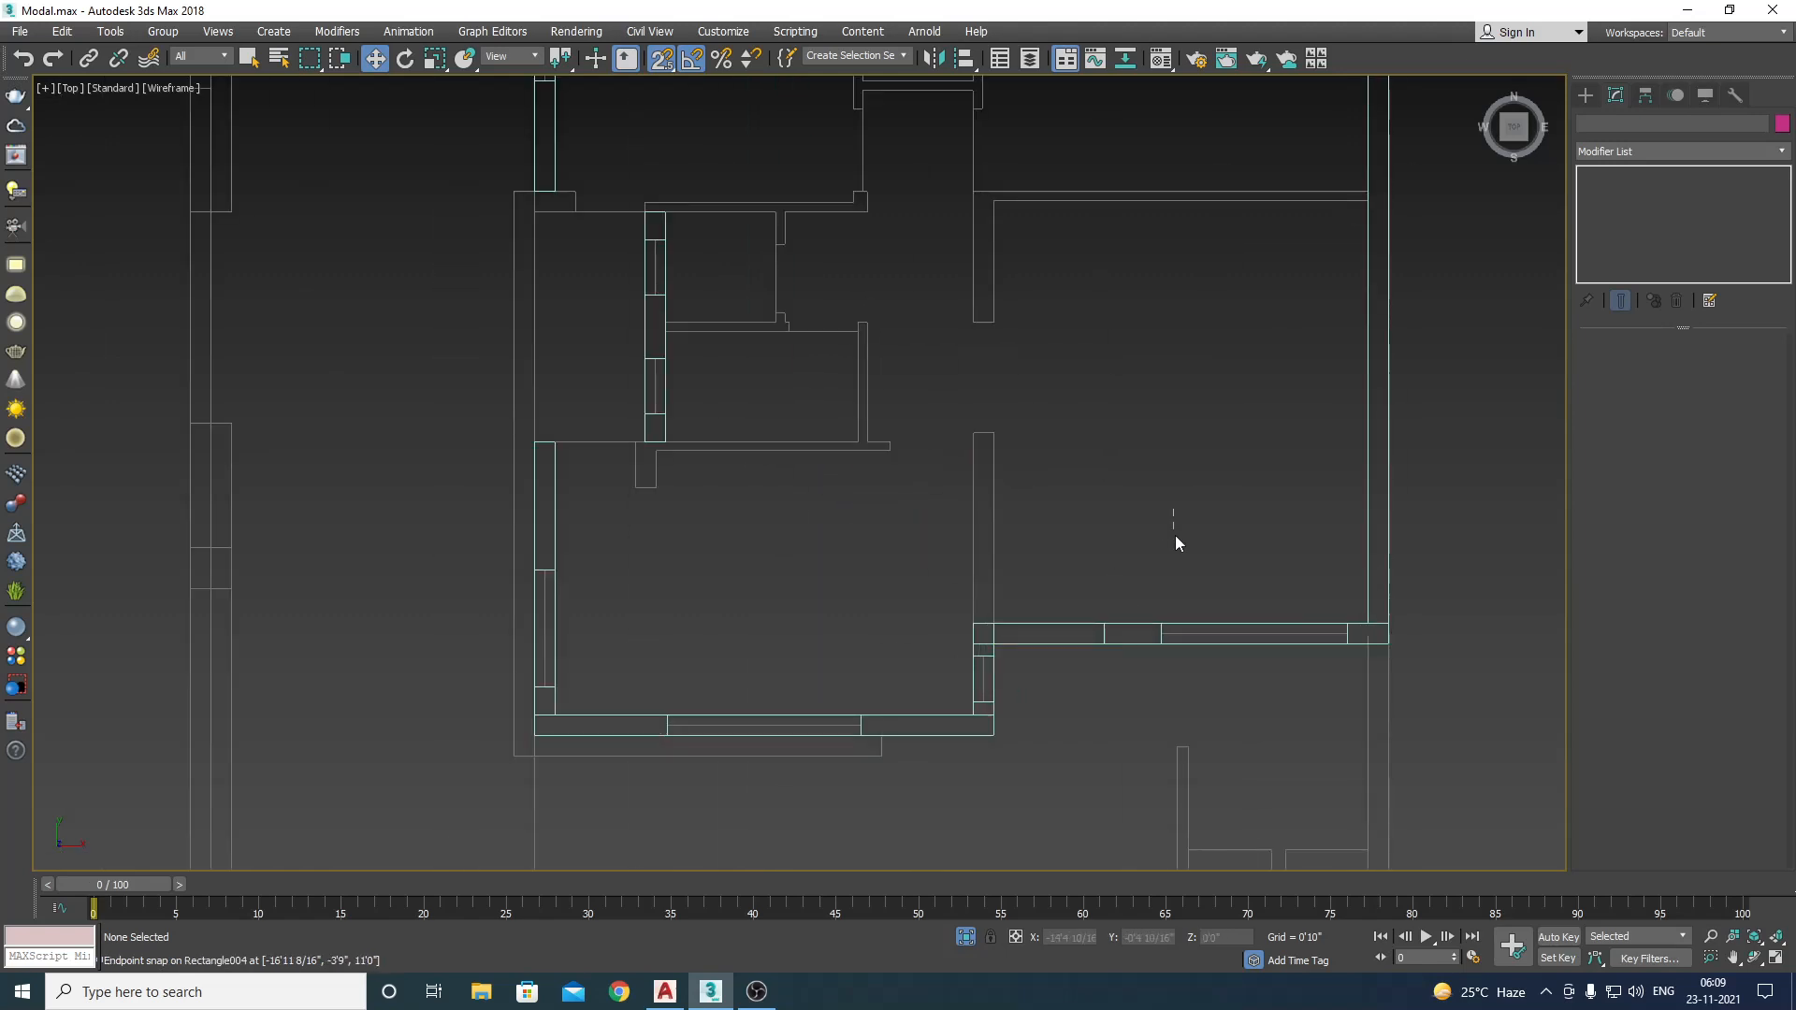
Step: Copy the front right wall and snap the copy's left corner to the front inner corner of the rear left wall
click(1160, 644)
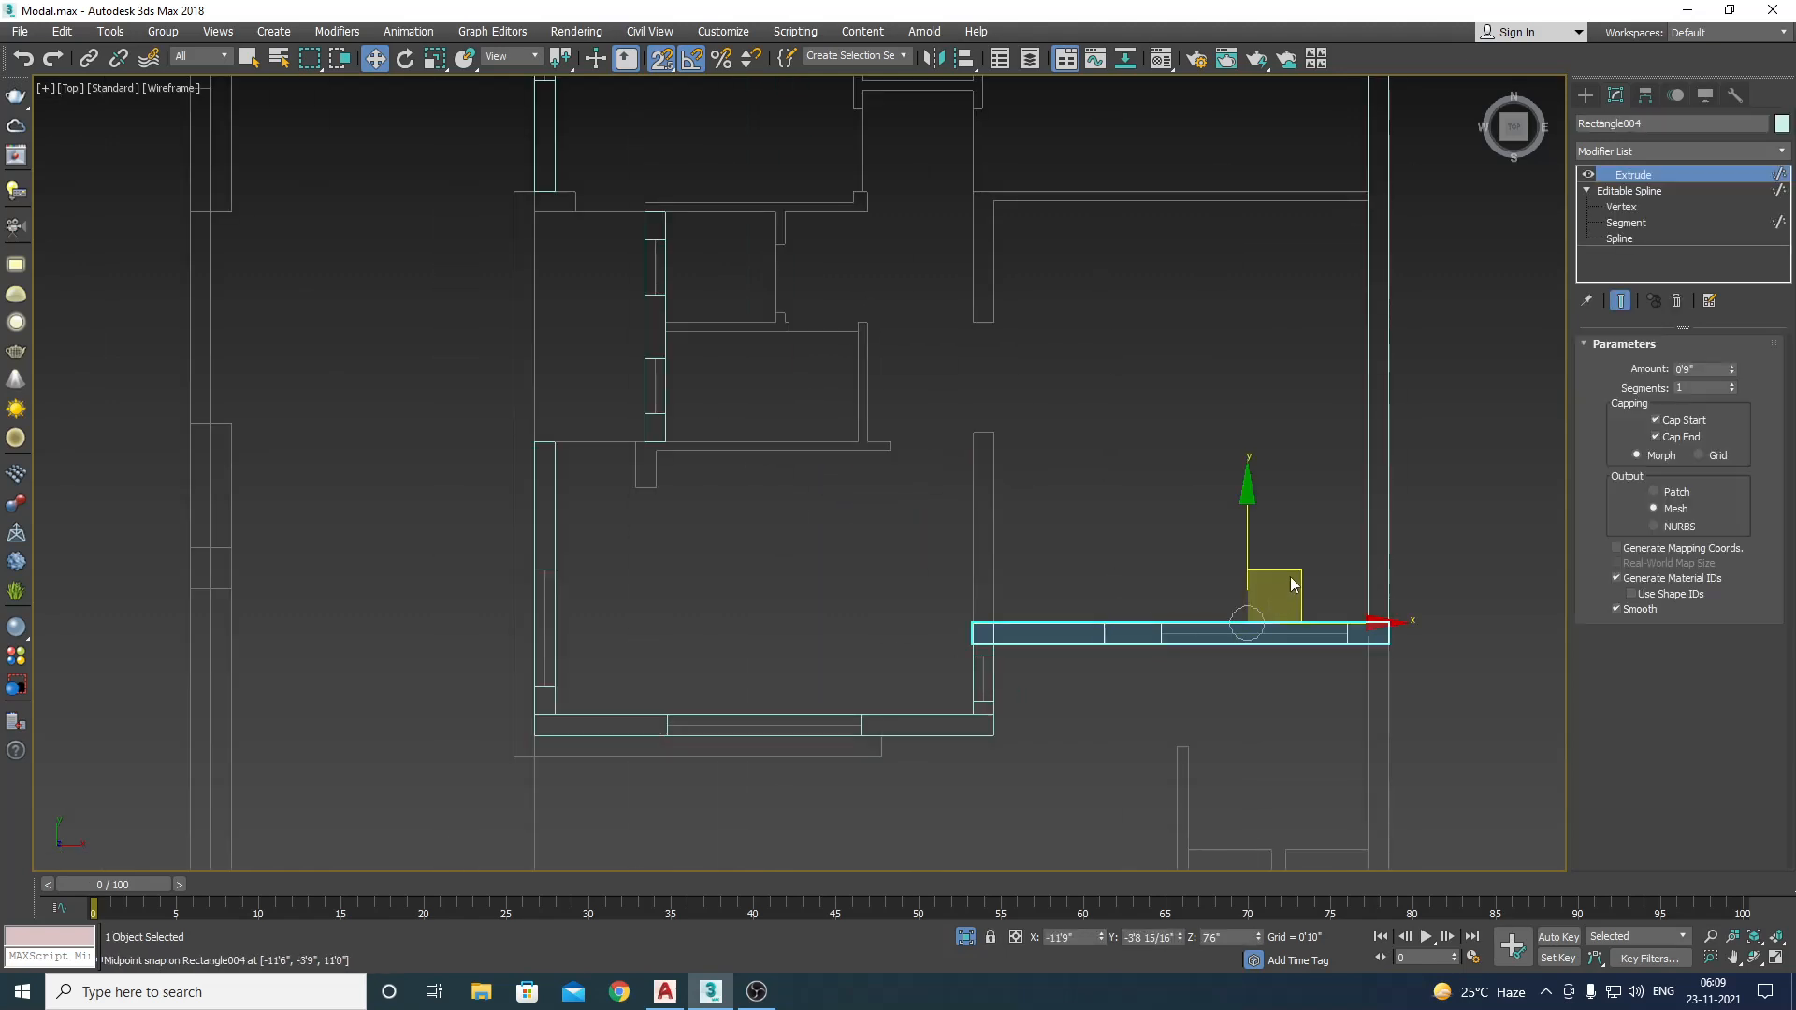
shift+drag(1292, 571, 867, 159)
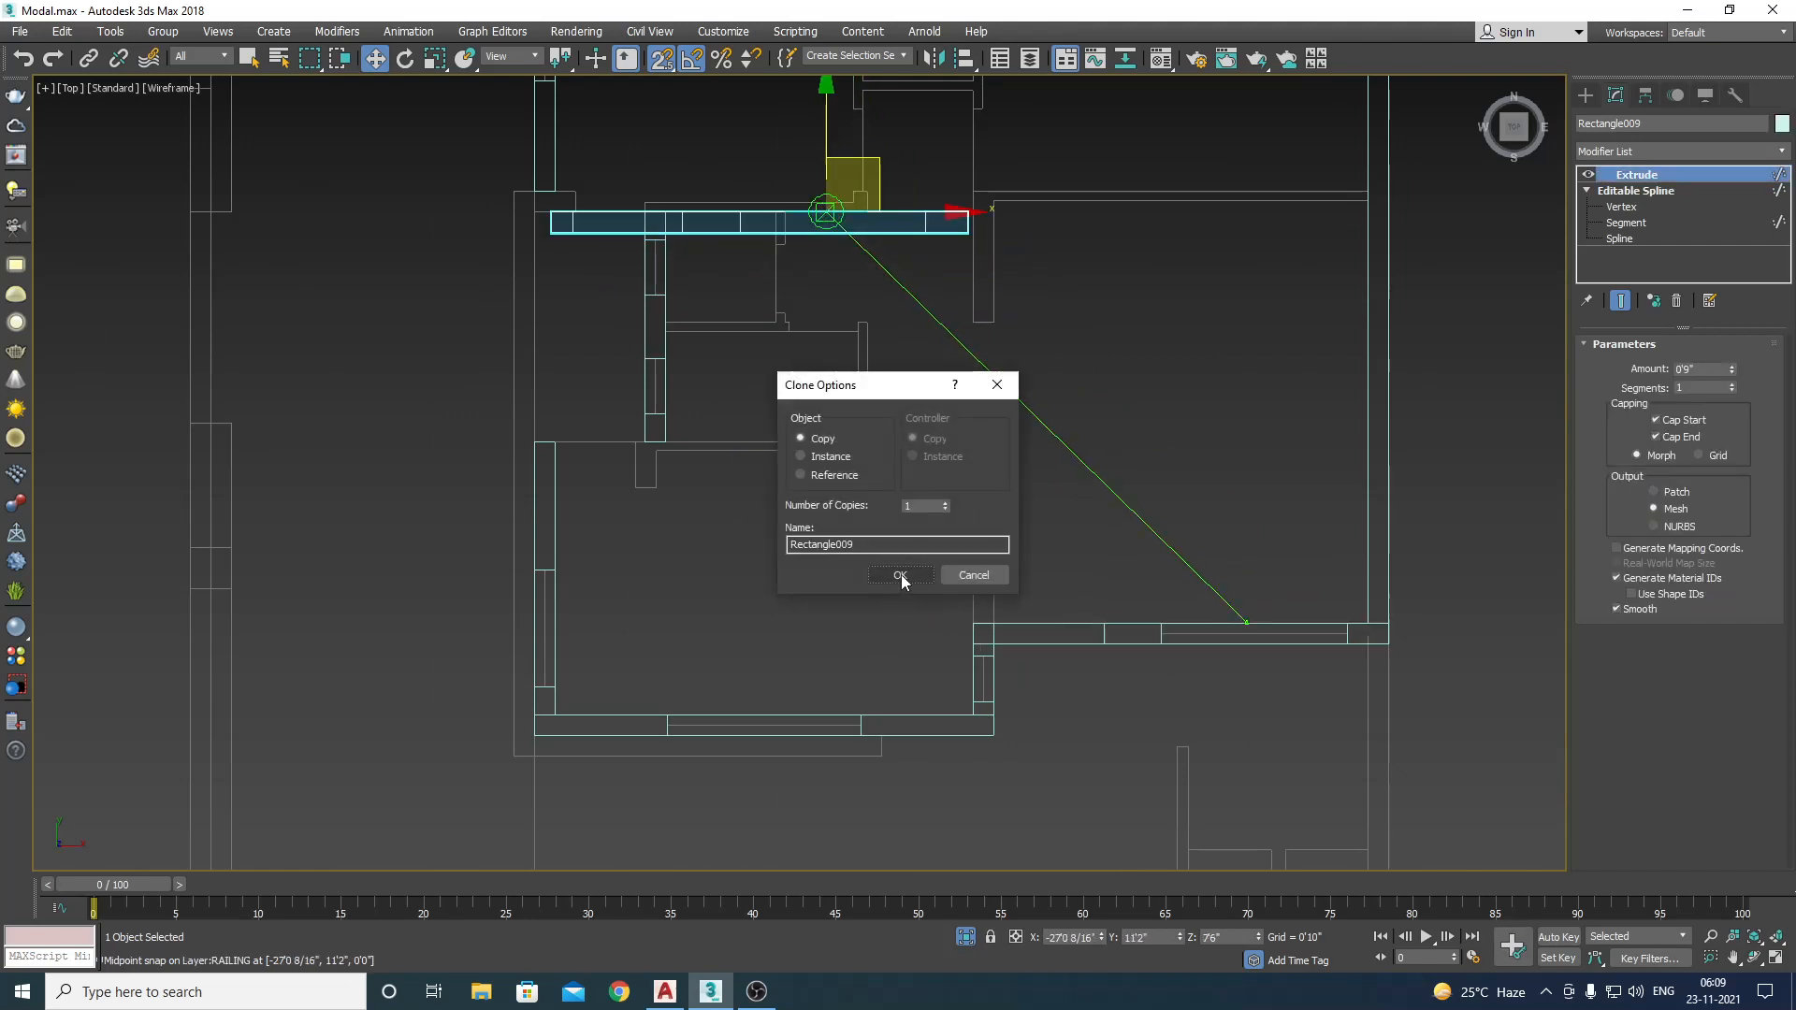
click(901, 575)
middle_drag(783, 356, 854, 581)
scroll(854, 581, up, 4)
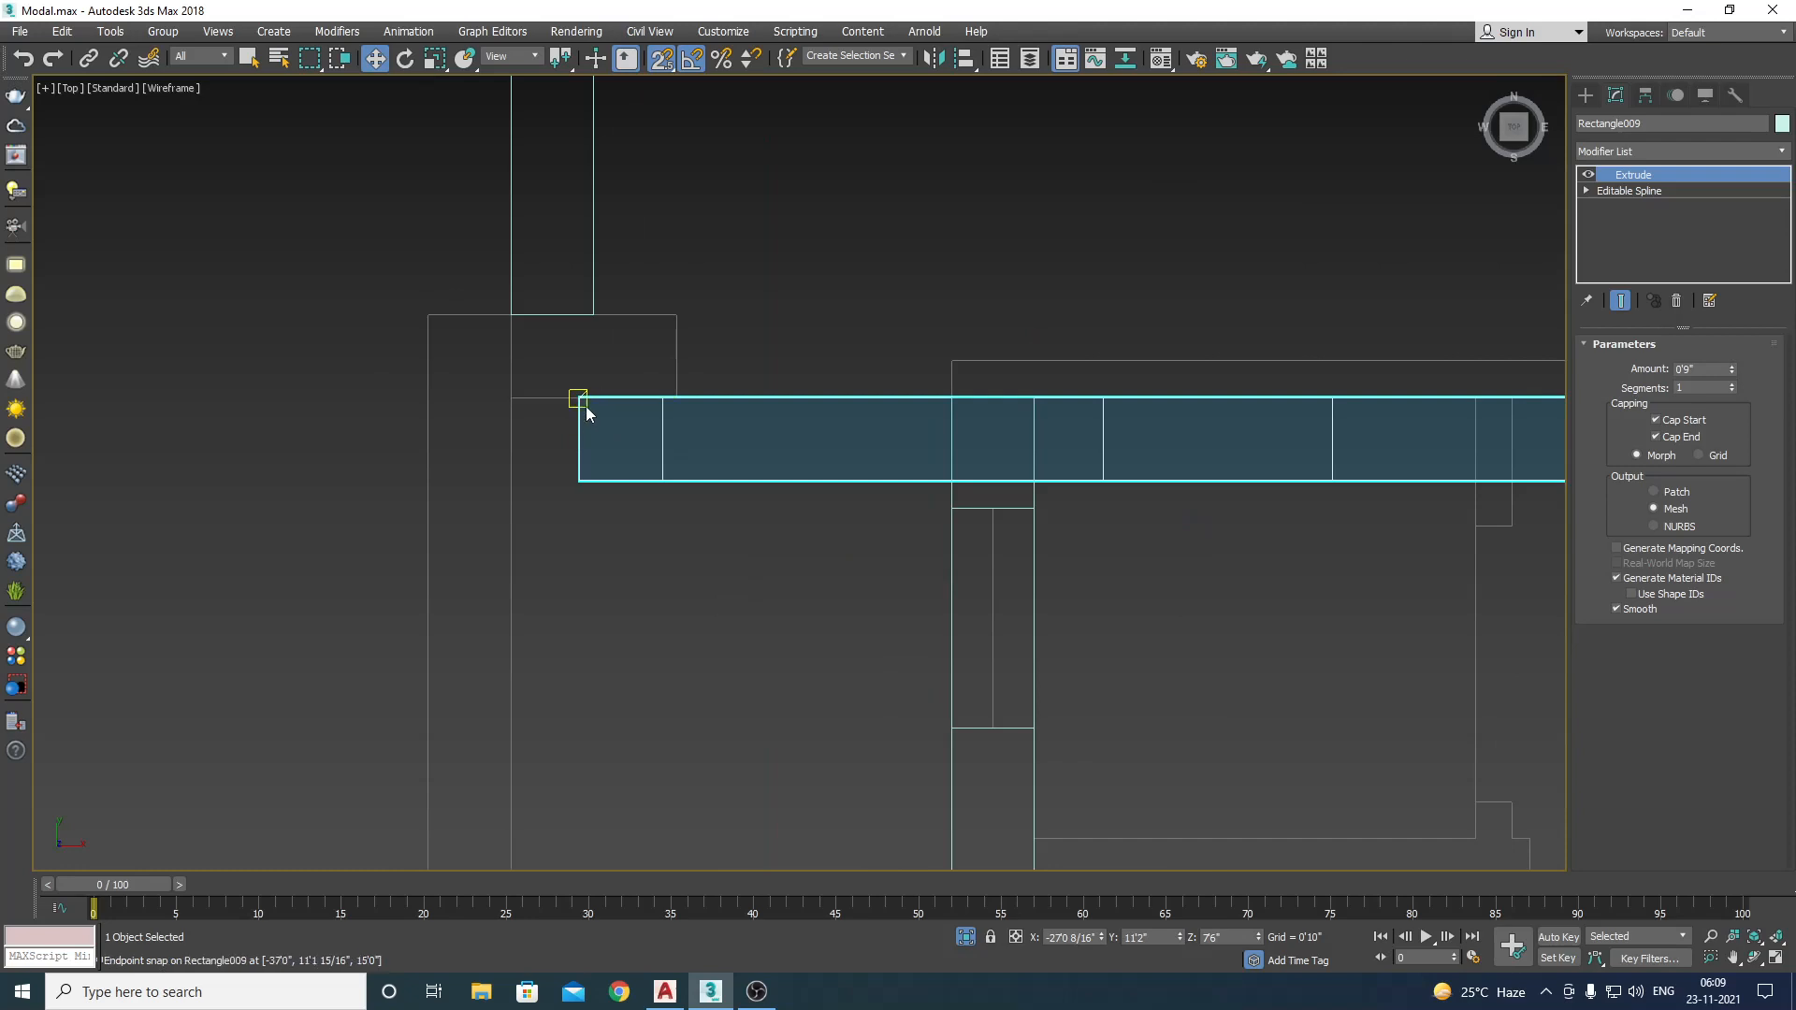
drag(586, 406, 597, 318)
click(681, 586)
scroll(755, 520, down, 2)
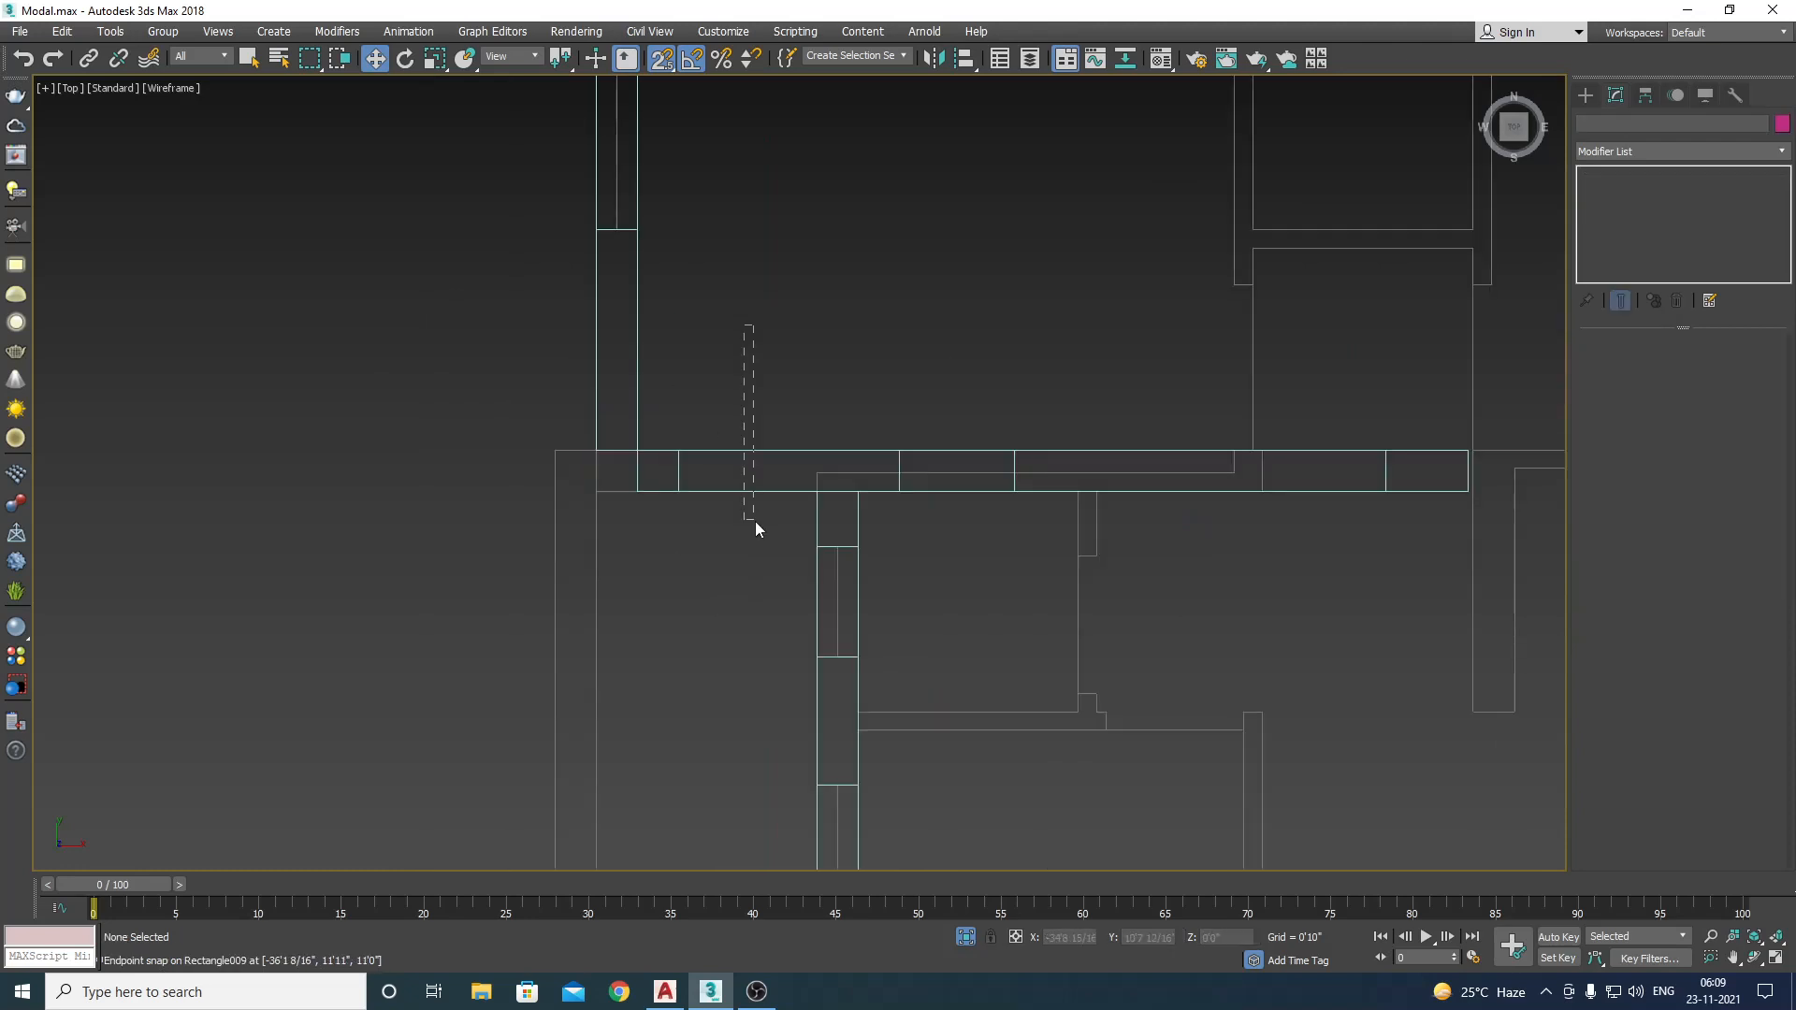
Step: Extend the rear left wall's front end vertices to the front face of the copied cross wall
click(755, 520)
click(618, 321)
click(1619, 206)
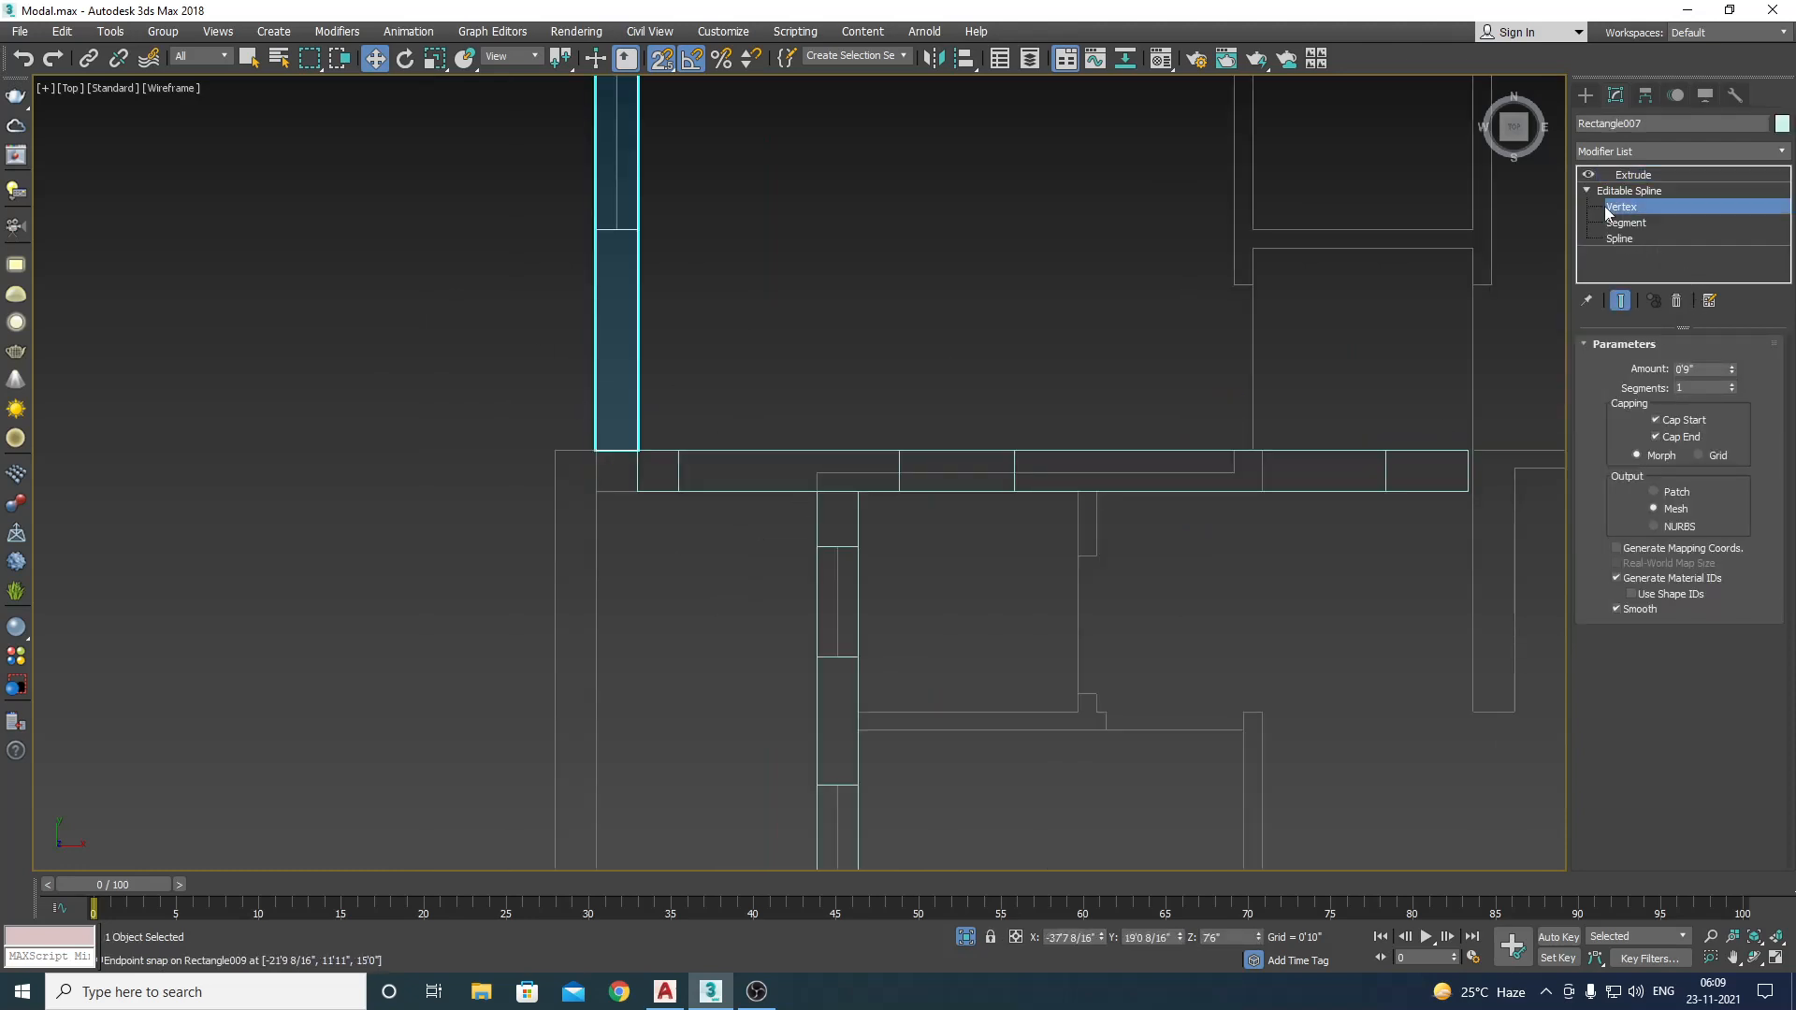
scroll(481, 405, up, 2)
click(719, 459)
scroll(530, 603, down, 3)
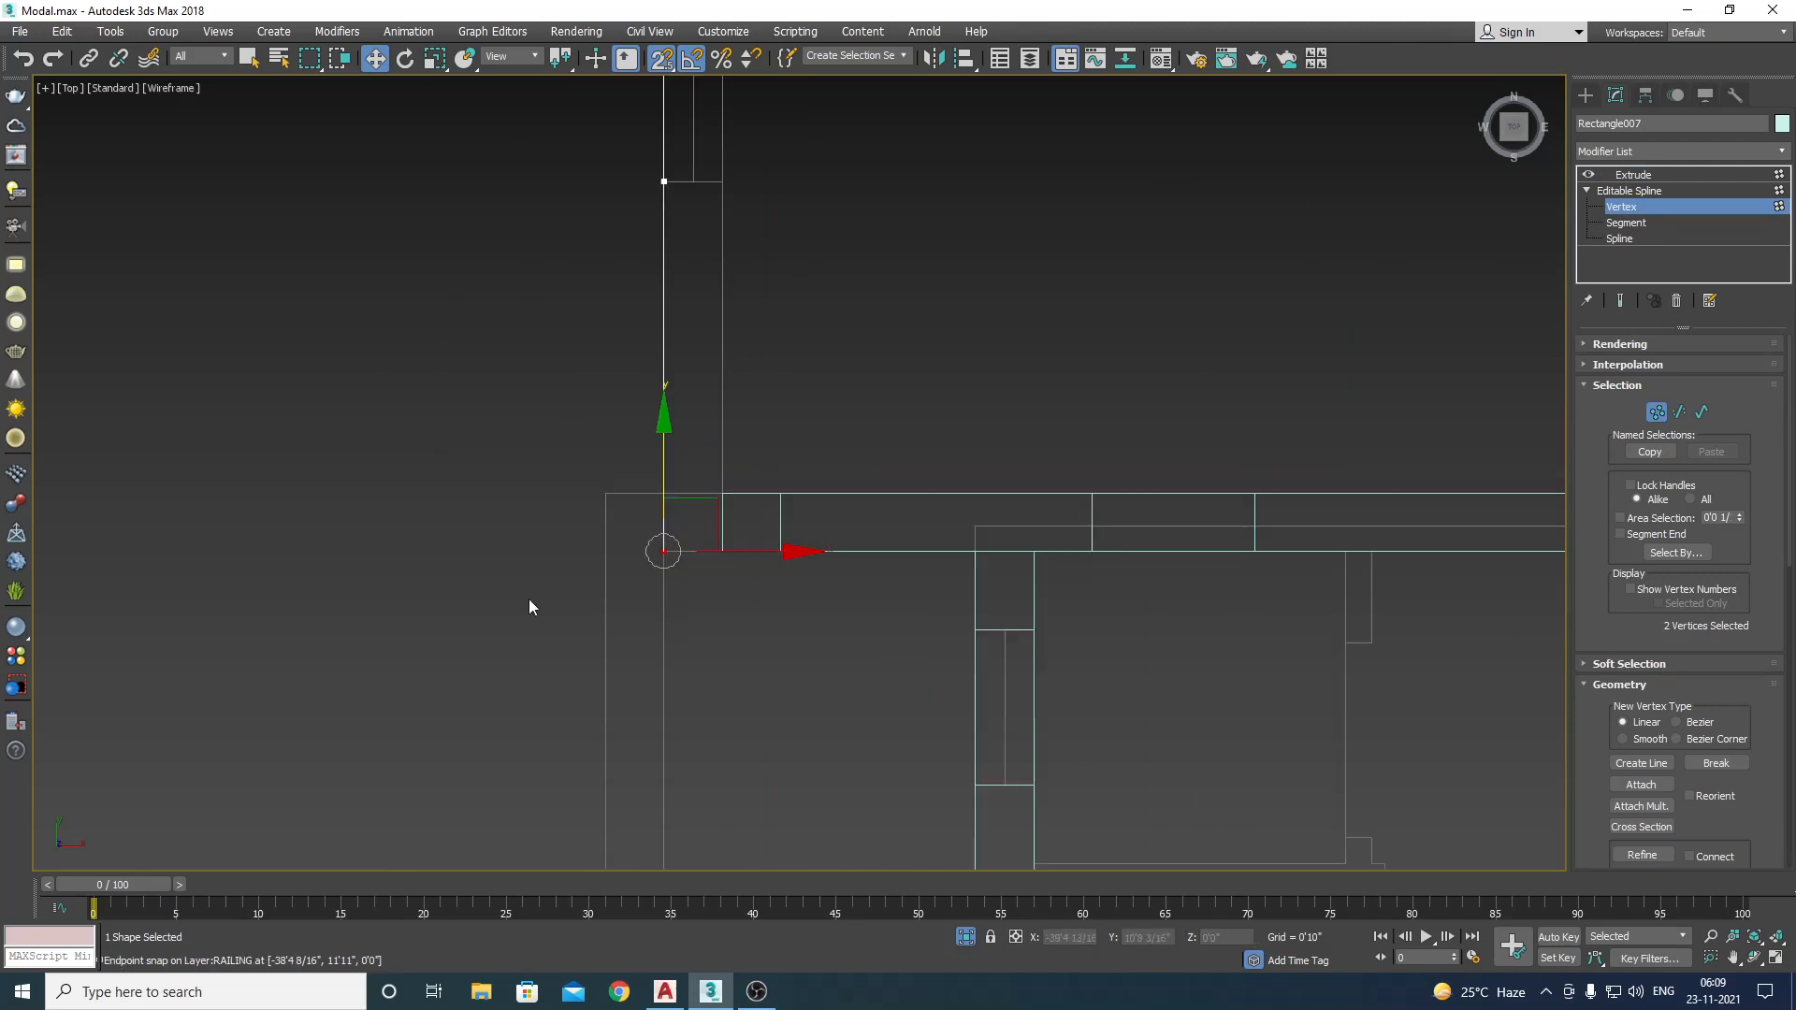
Step: Snap the right edge of the cross wall's narrower opening to the recessed wall's outer face line
drag(1030, 381, 1031, 528)
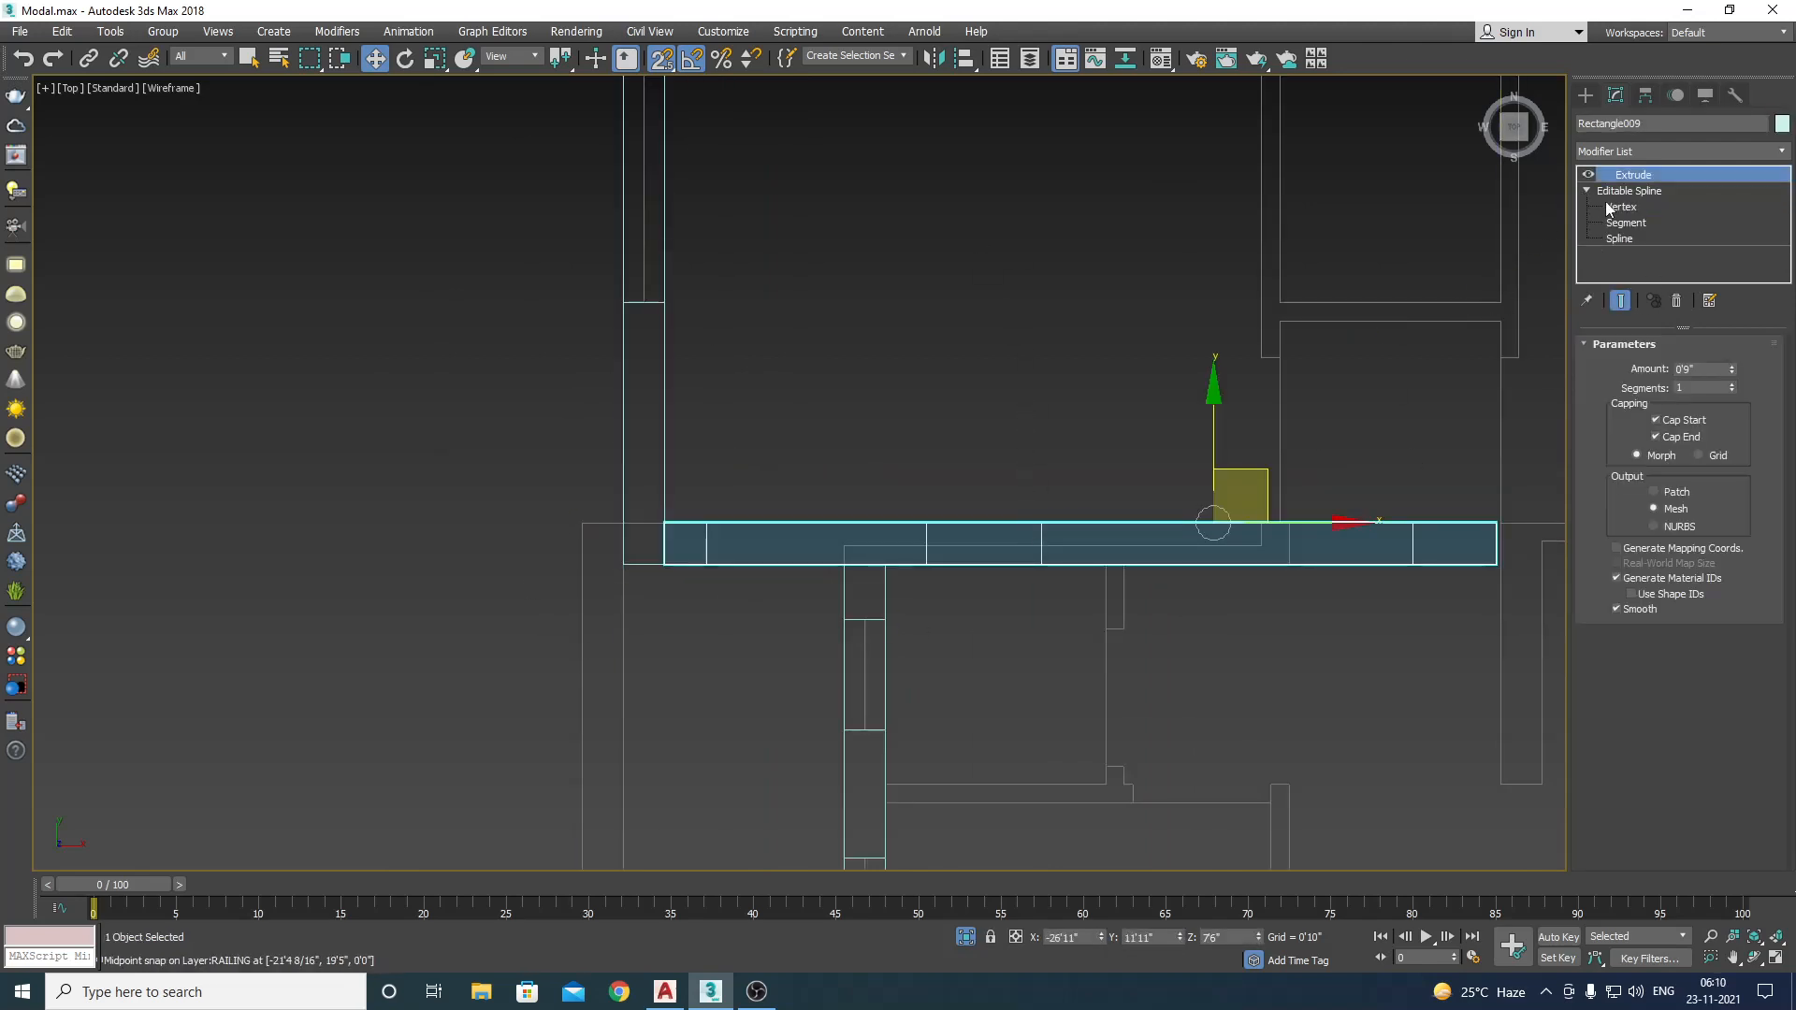
click(1621, 207)
scroll(895, 537, up, 3)
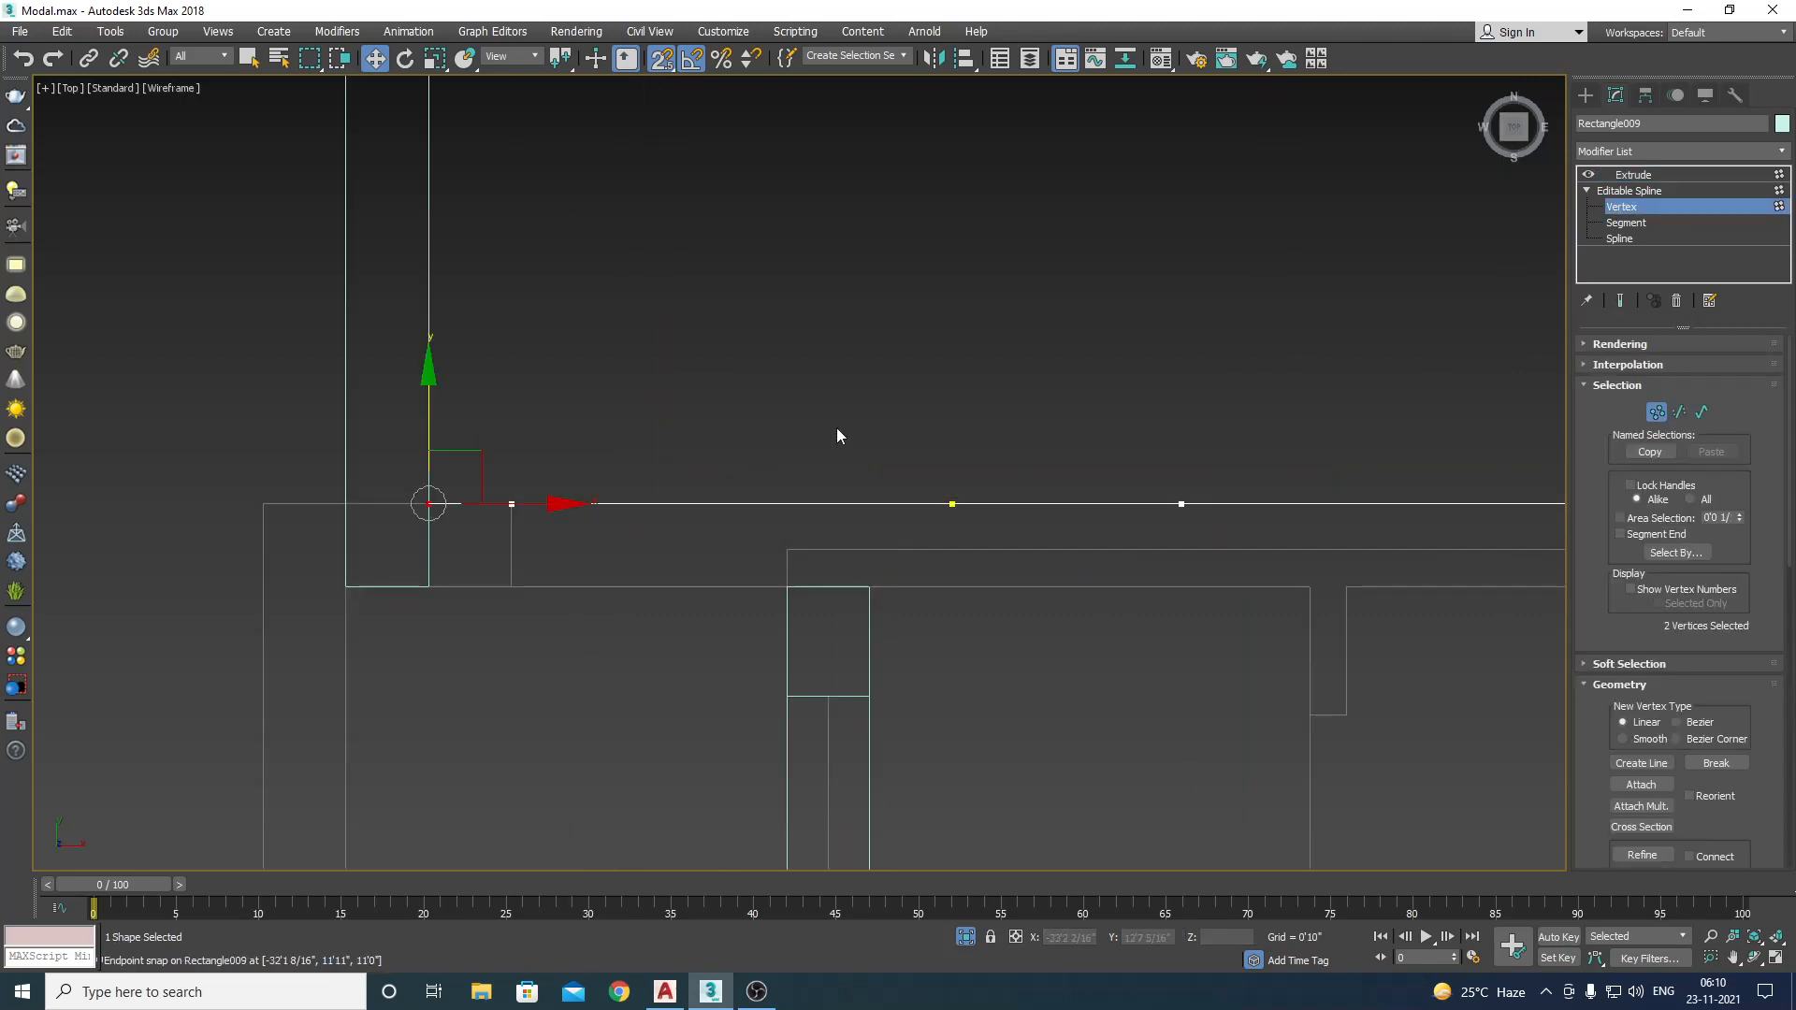
drag(952, 504, 787, 549)
scroll(646, 599, down, 2)
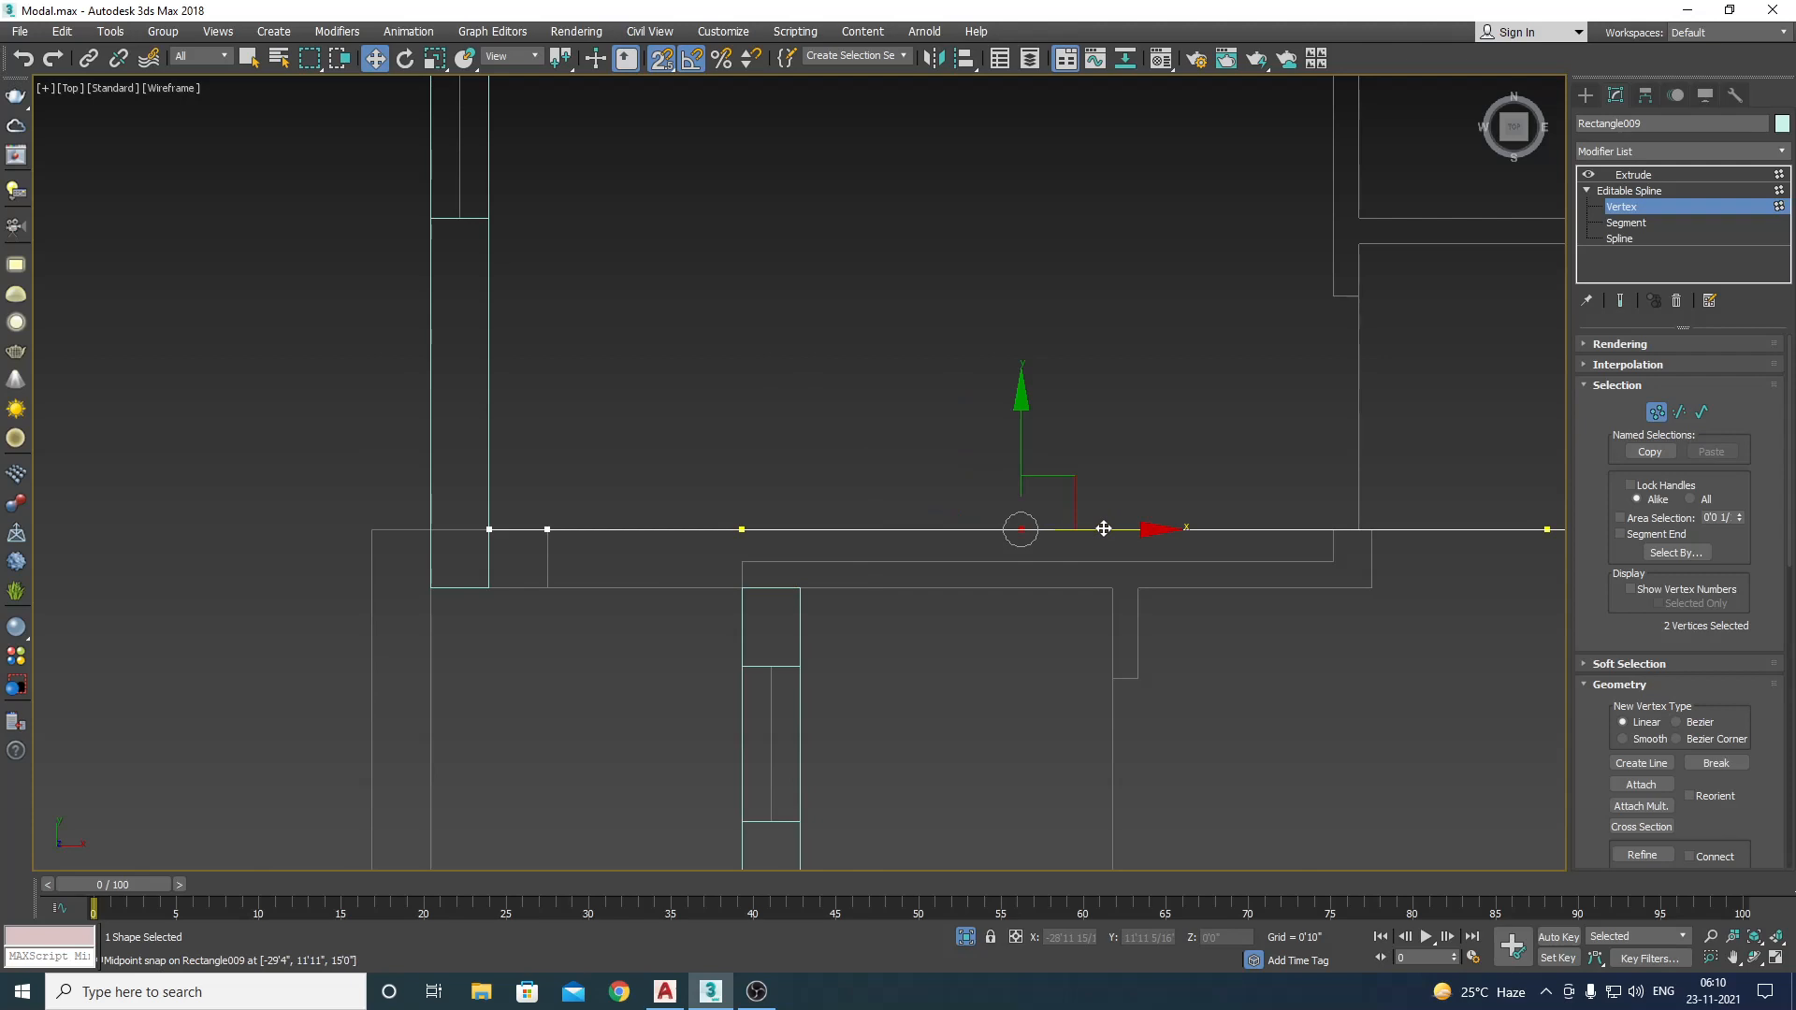
Step: Delete the cross wall's wider opening, return to its Extrude level and shade the top view
scroll(790, 682, down, 3)
scroll(814, 646, up, 2)
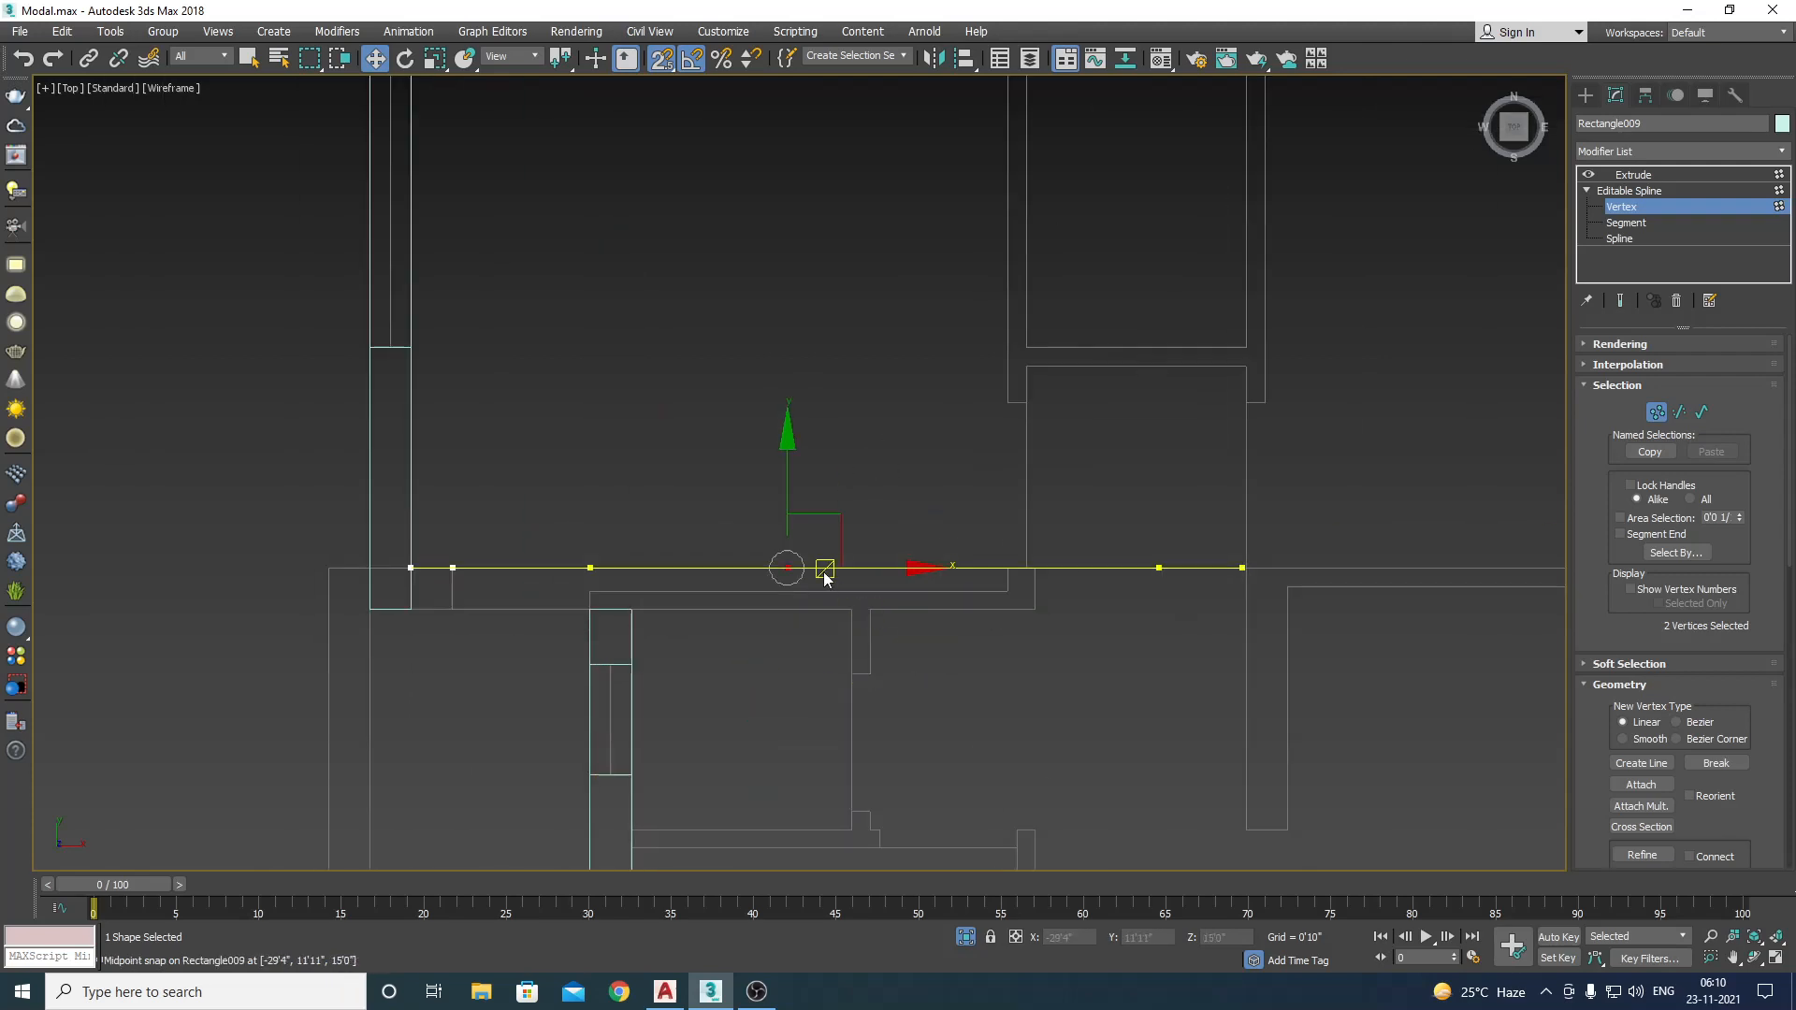
click(1177, 686)
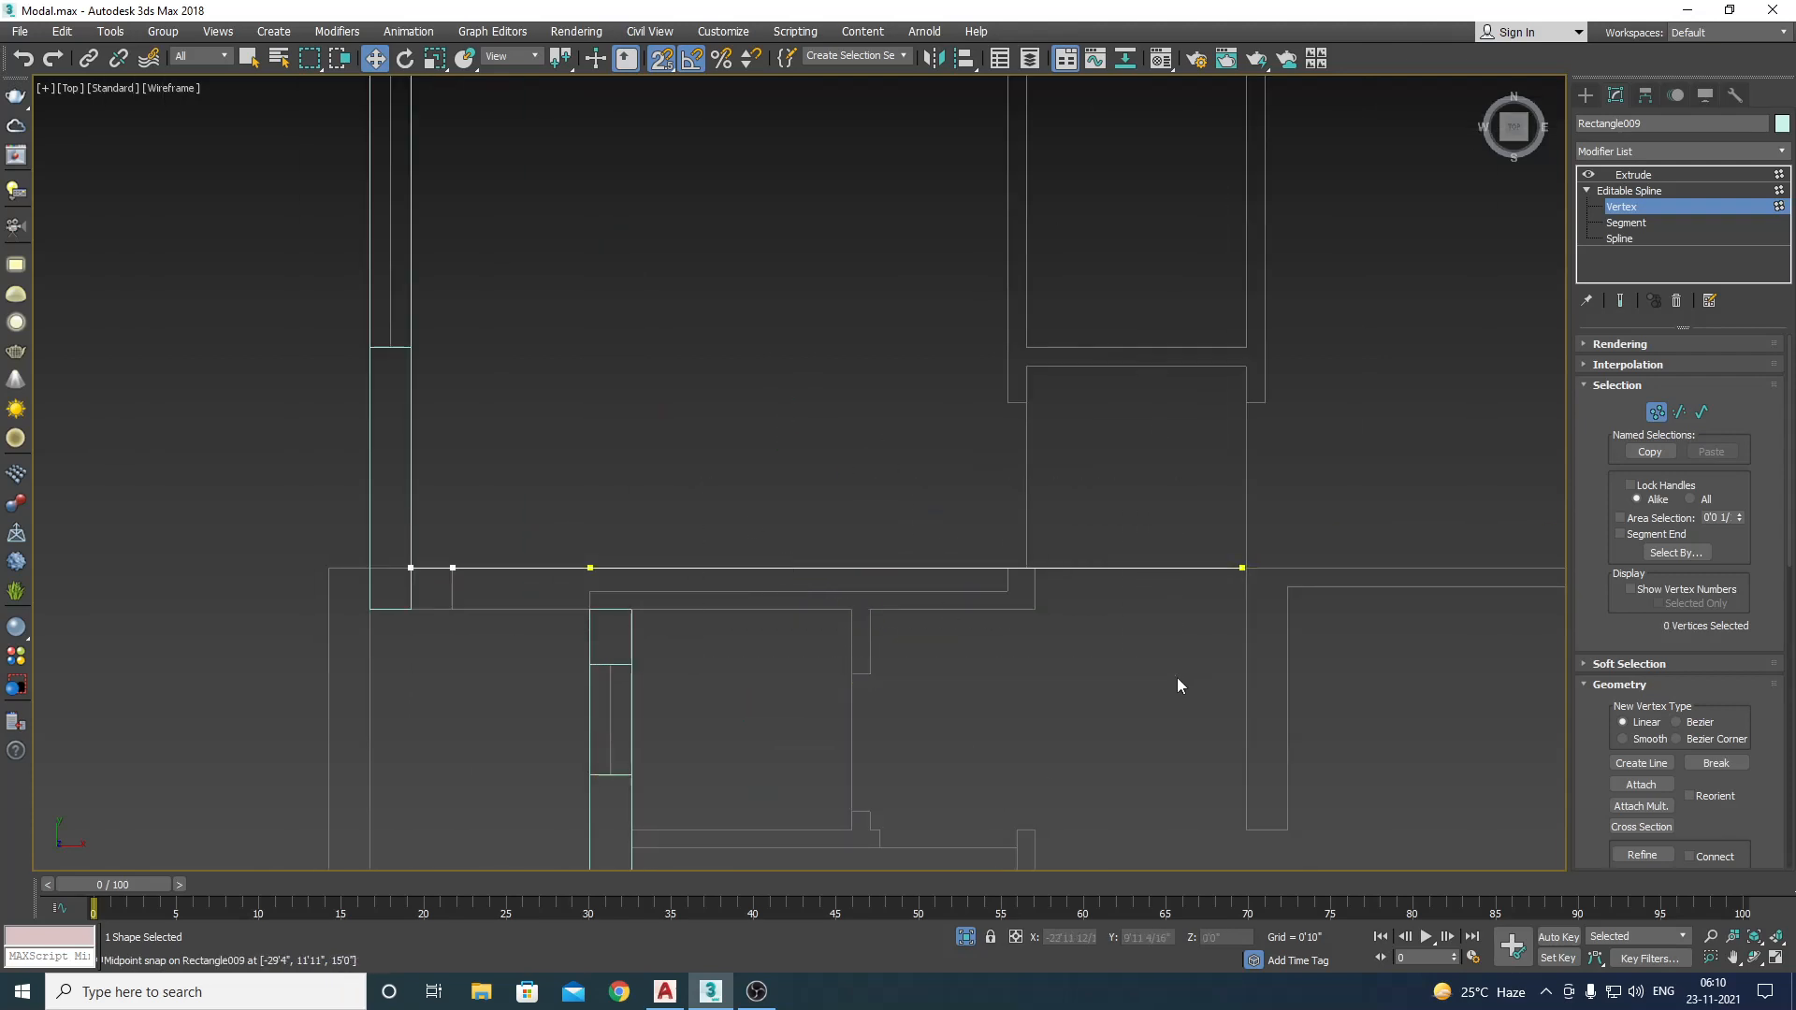
click(1645, 176)
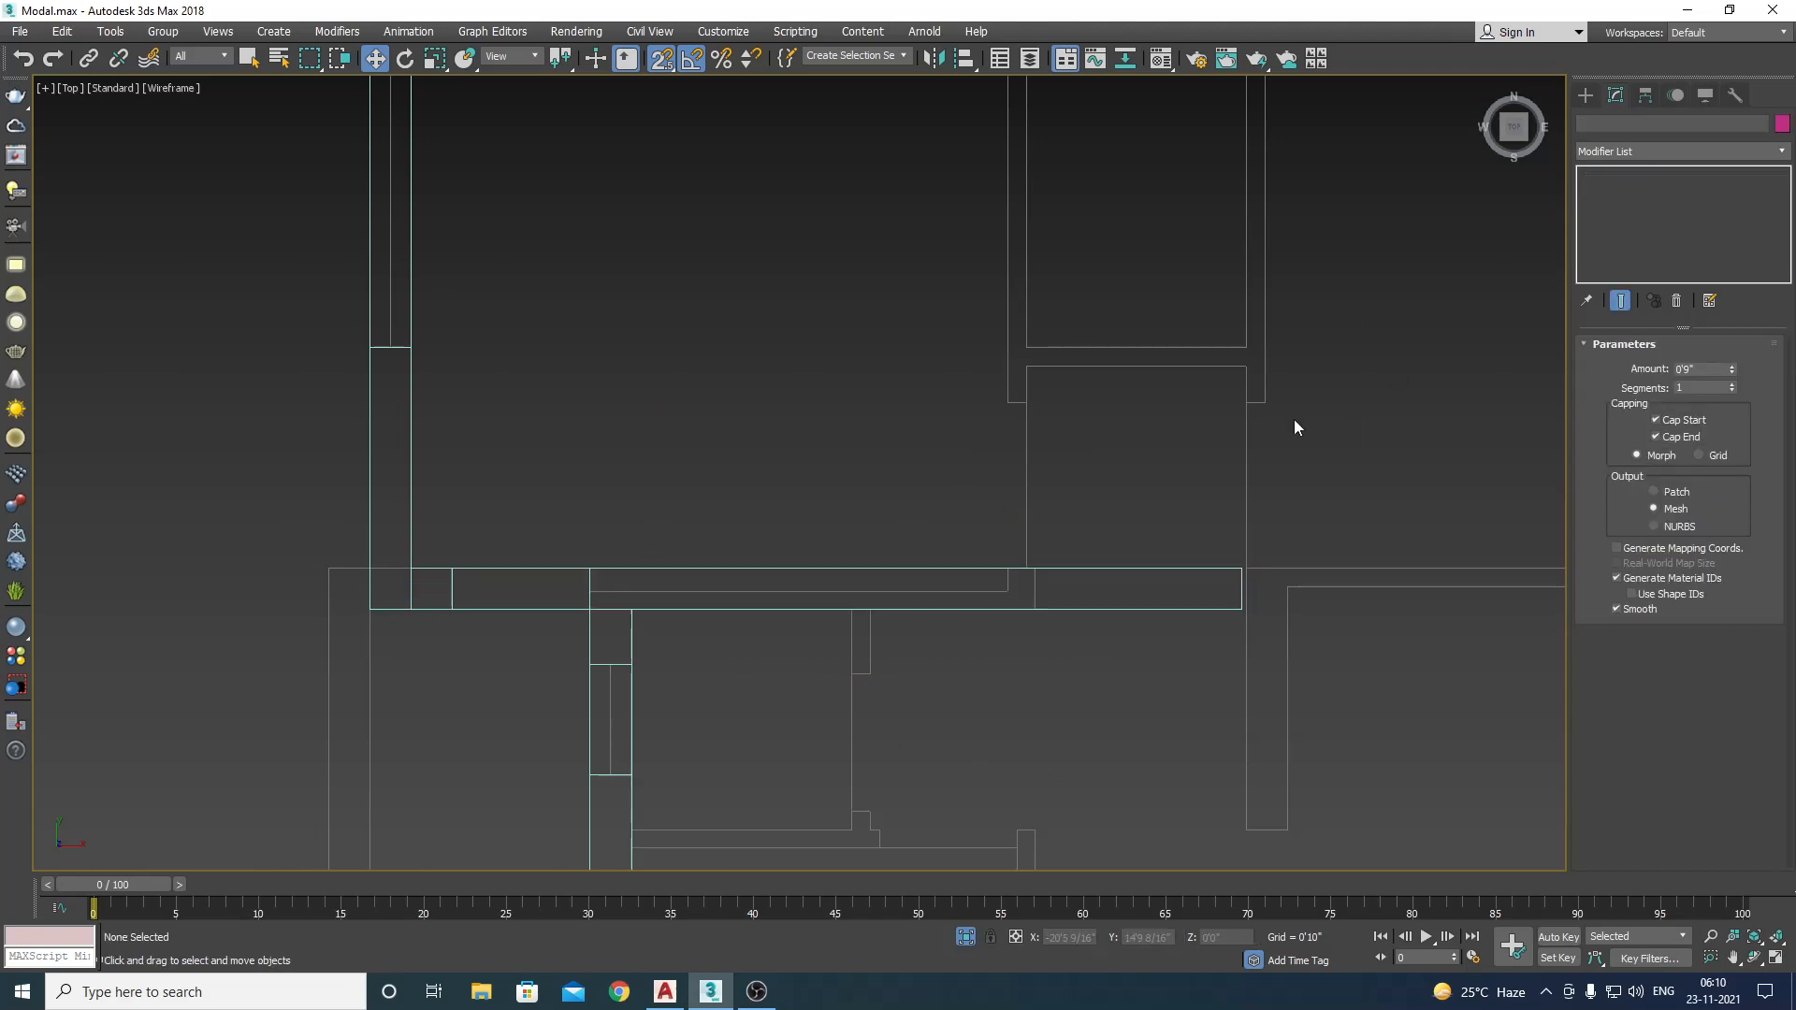
scroll(947, 509, down, 2)
key(F3)
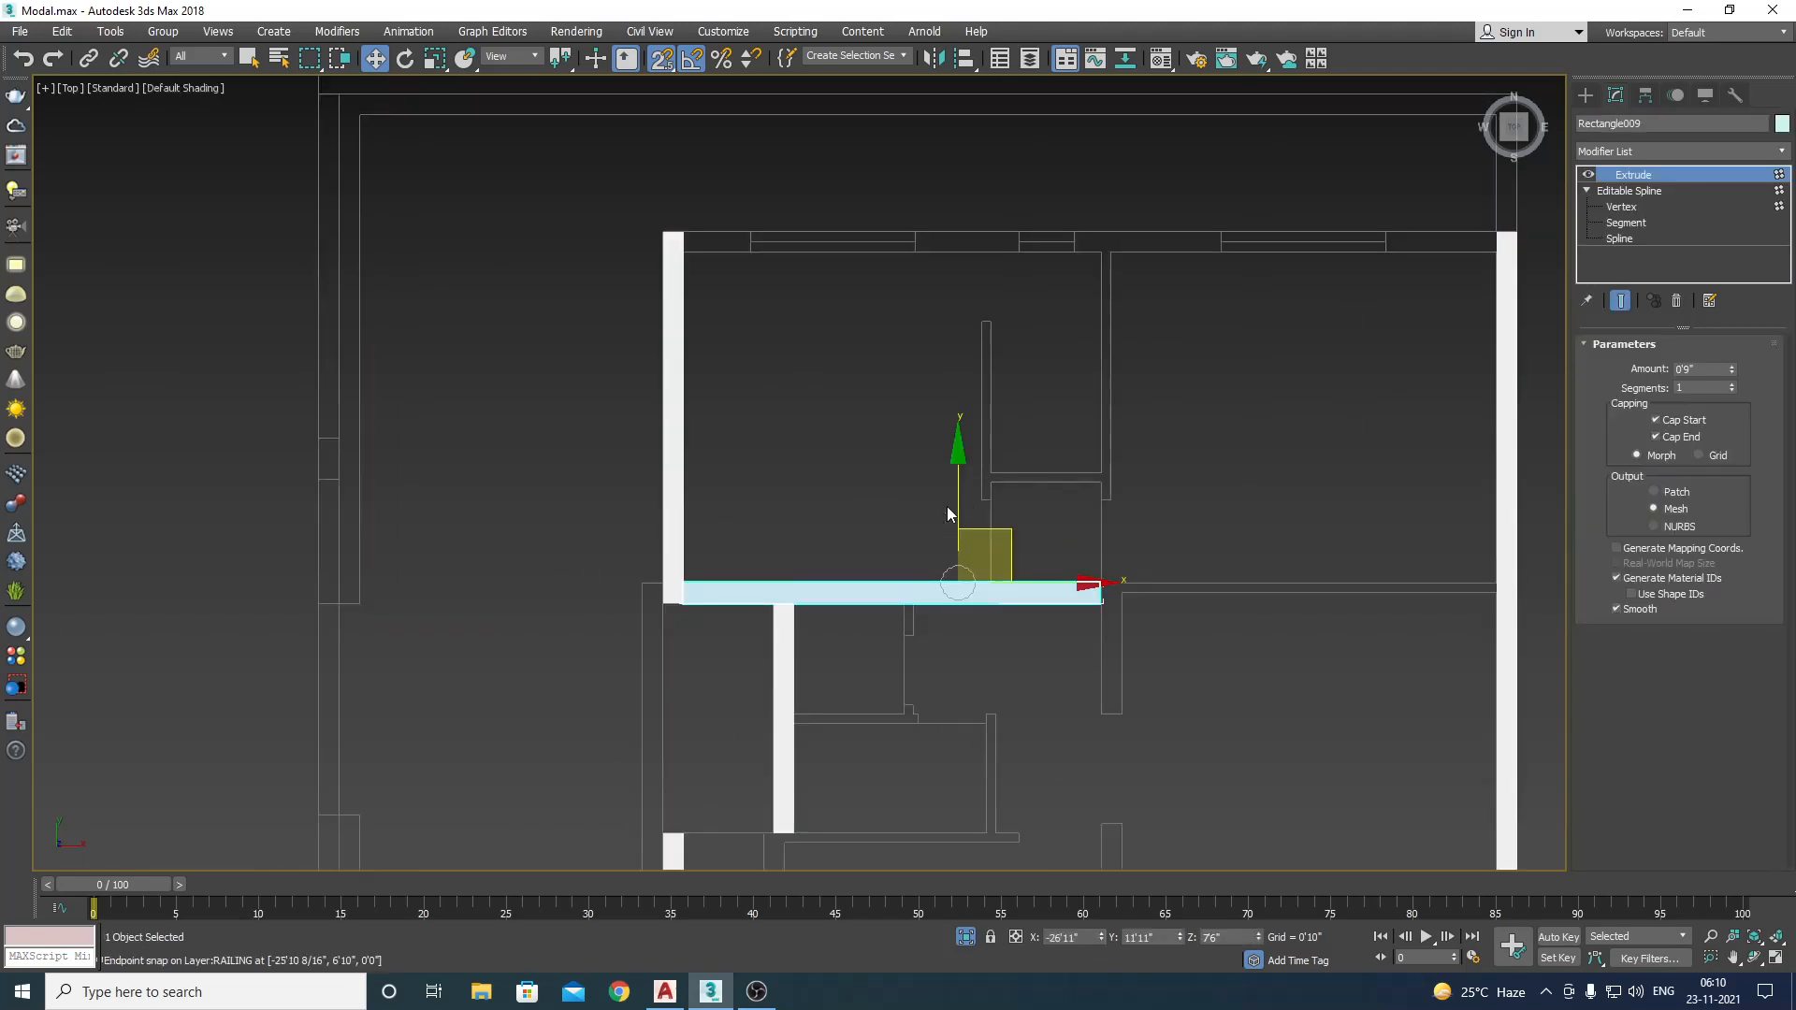
Step: Snap the cross wall's right end vertices to the recessed wall's inner face and return to its Extrude level
key(ctrl+r)
mouse_move(773, 533)
mouse_down()
mouse_move(805, 530)
mouse_move(806, 571)
mouse_move(830, 566)
mouse_move(803, 590)
mouse_move(830, 576)
mouse_move(868, 613)
mouse_move(836, 641)
mouse_up()
key(t)
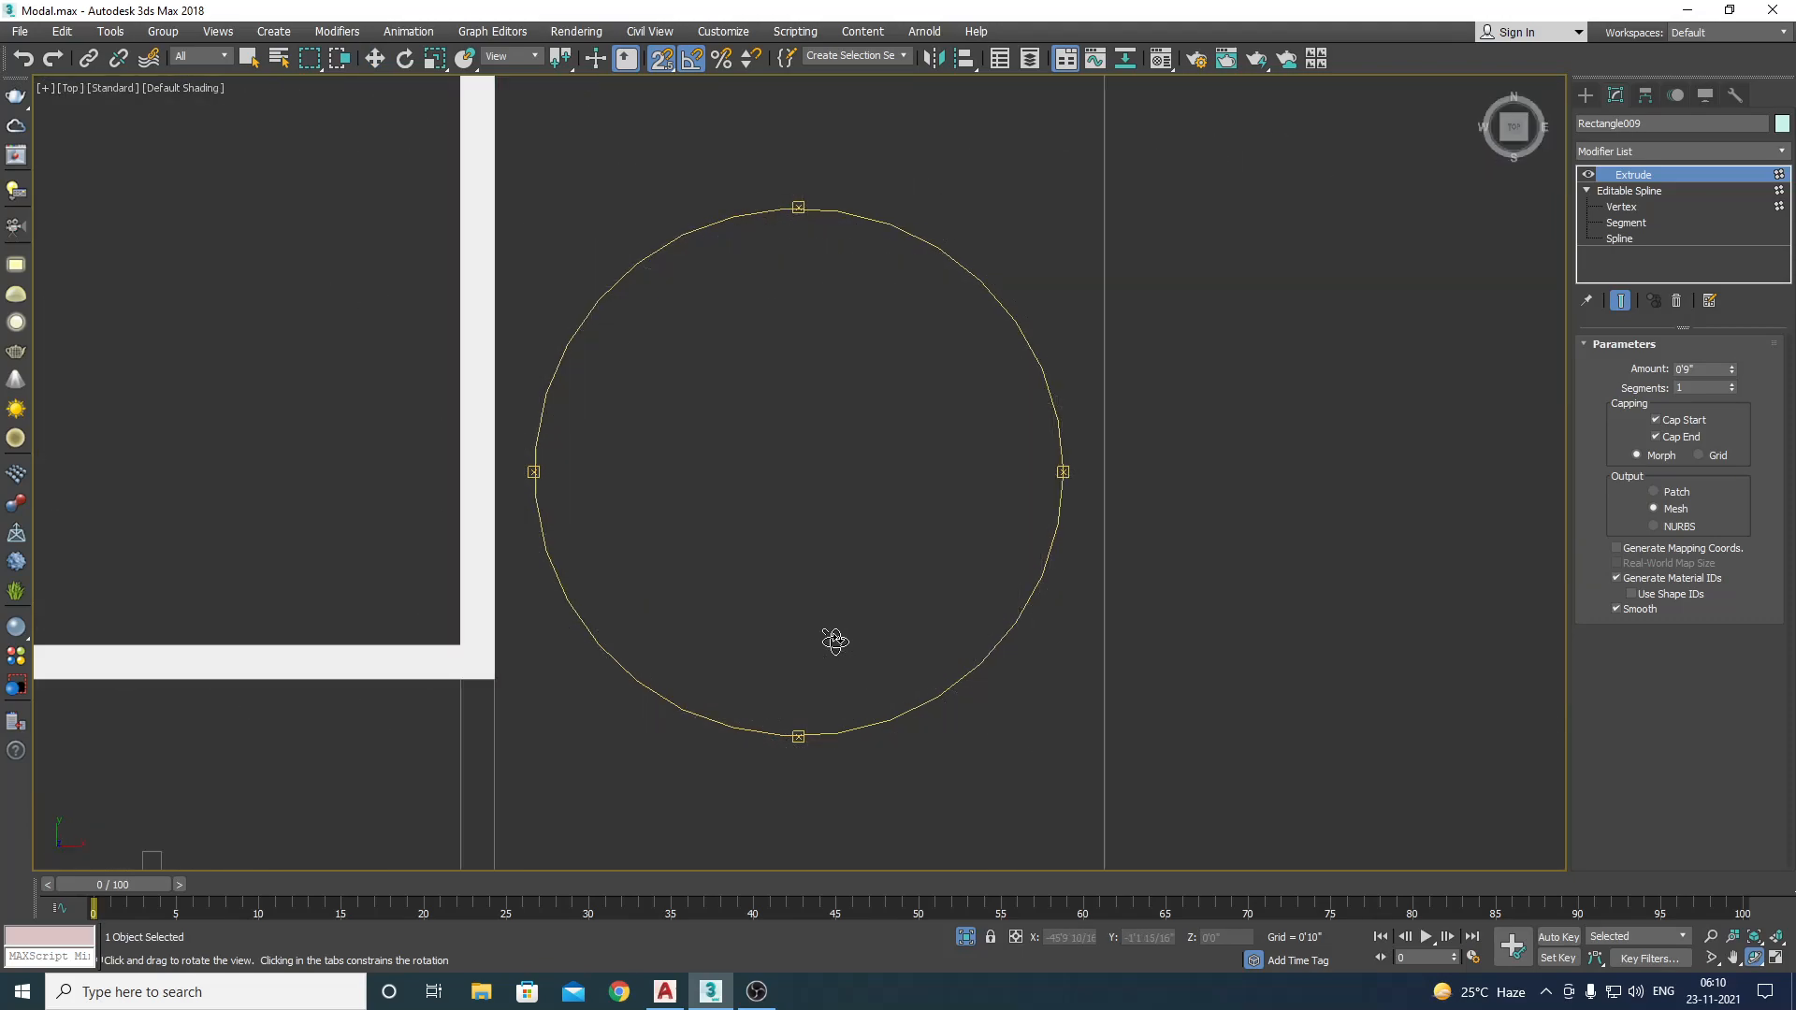
key(F3)
scroll(902, 710, down, 5)
key(w)
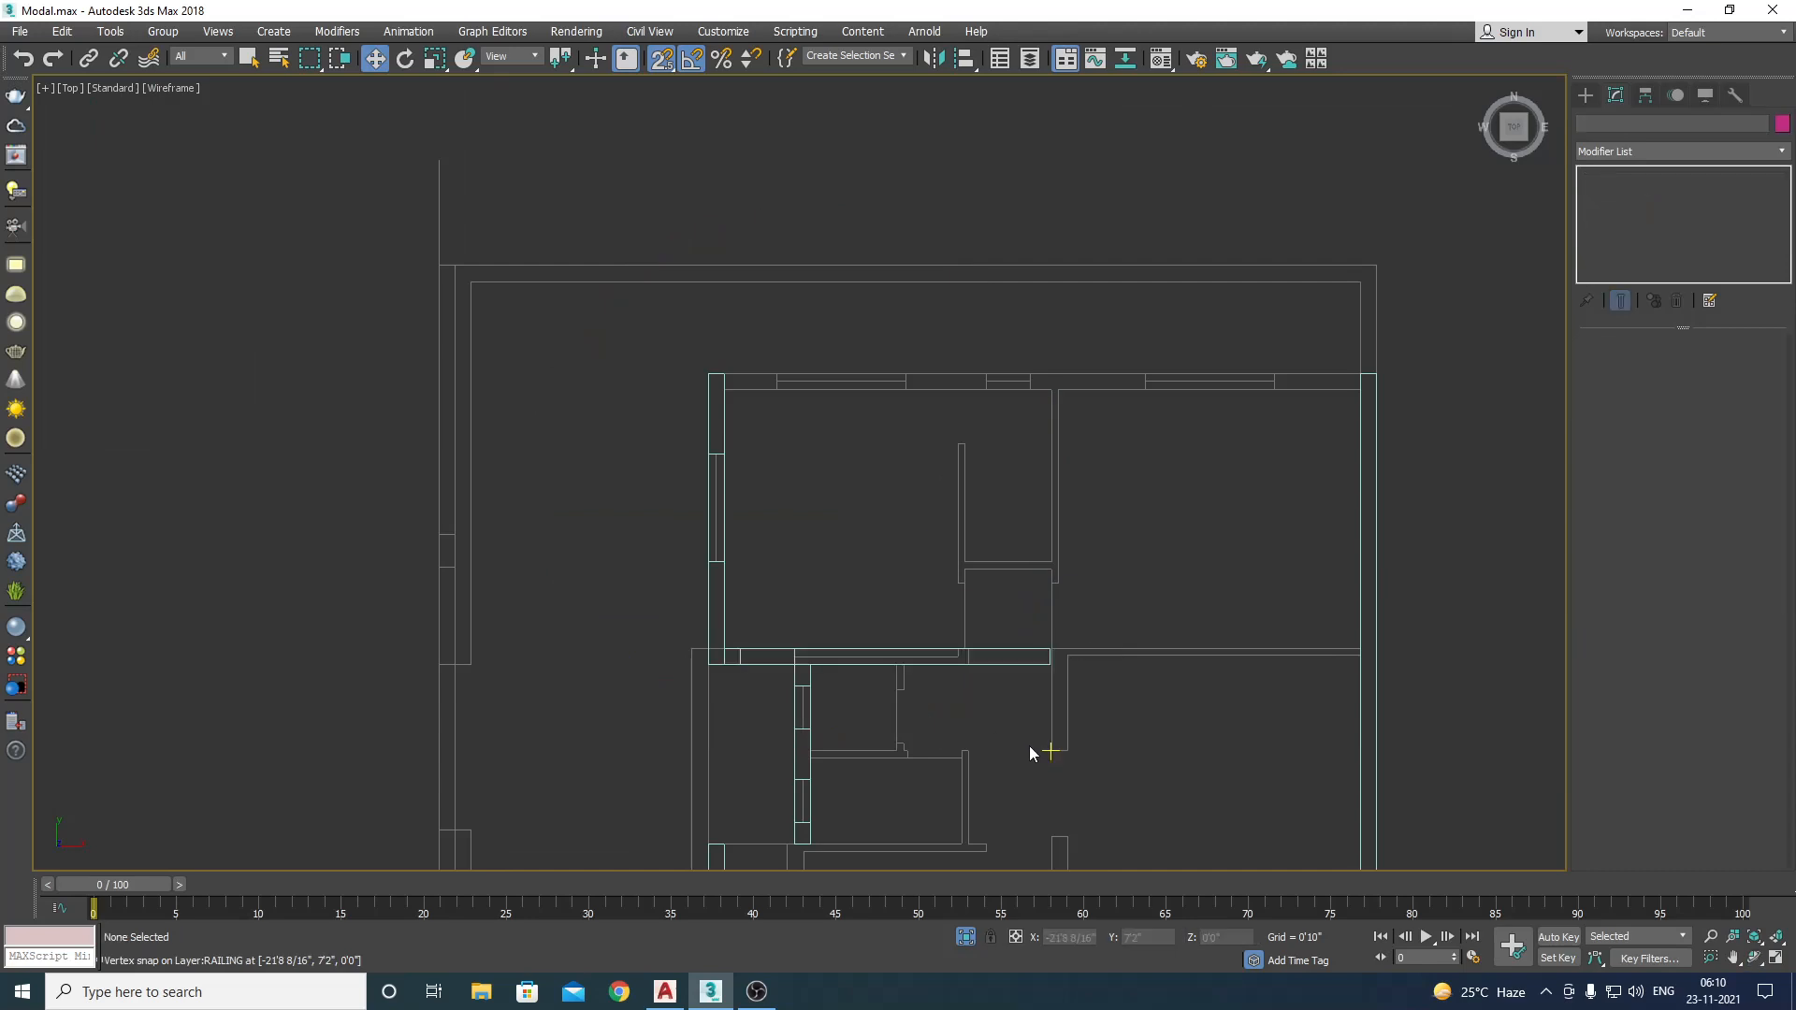
scroll(1031, 744, up, 3)
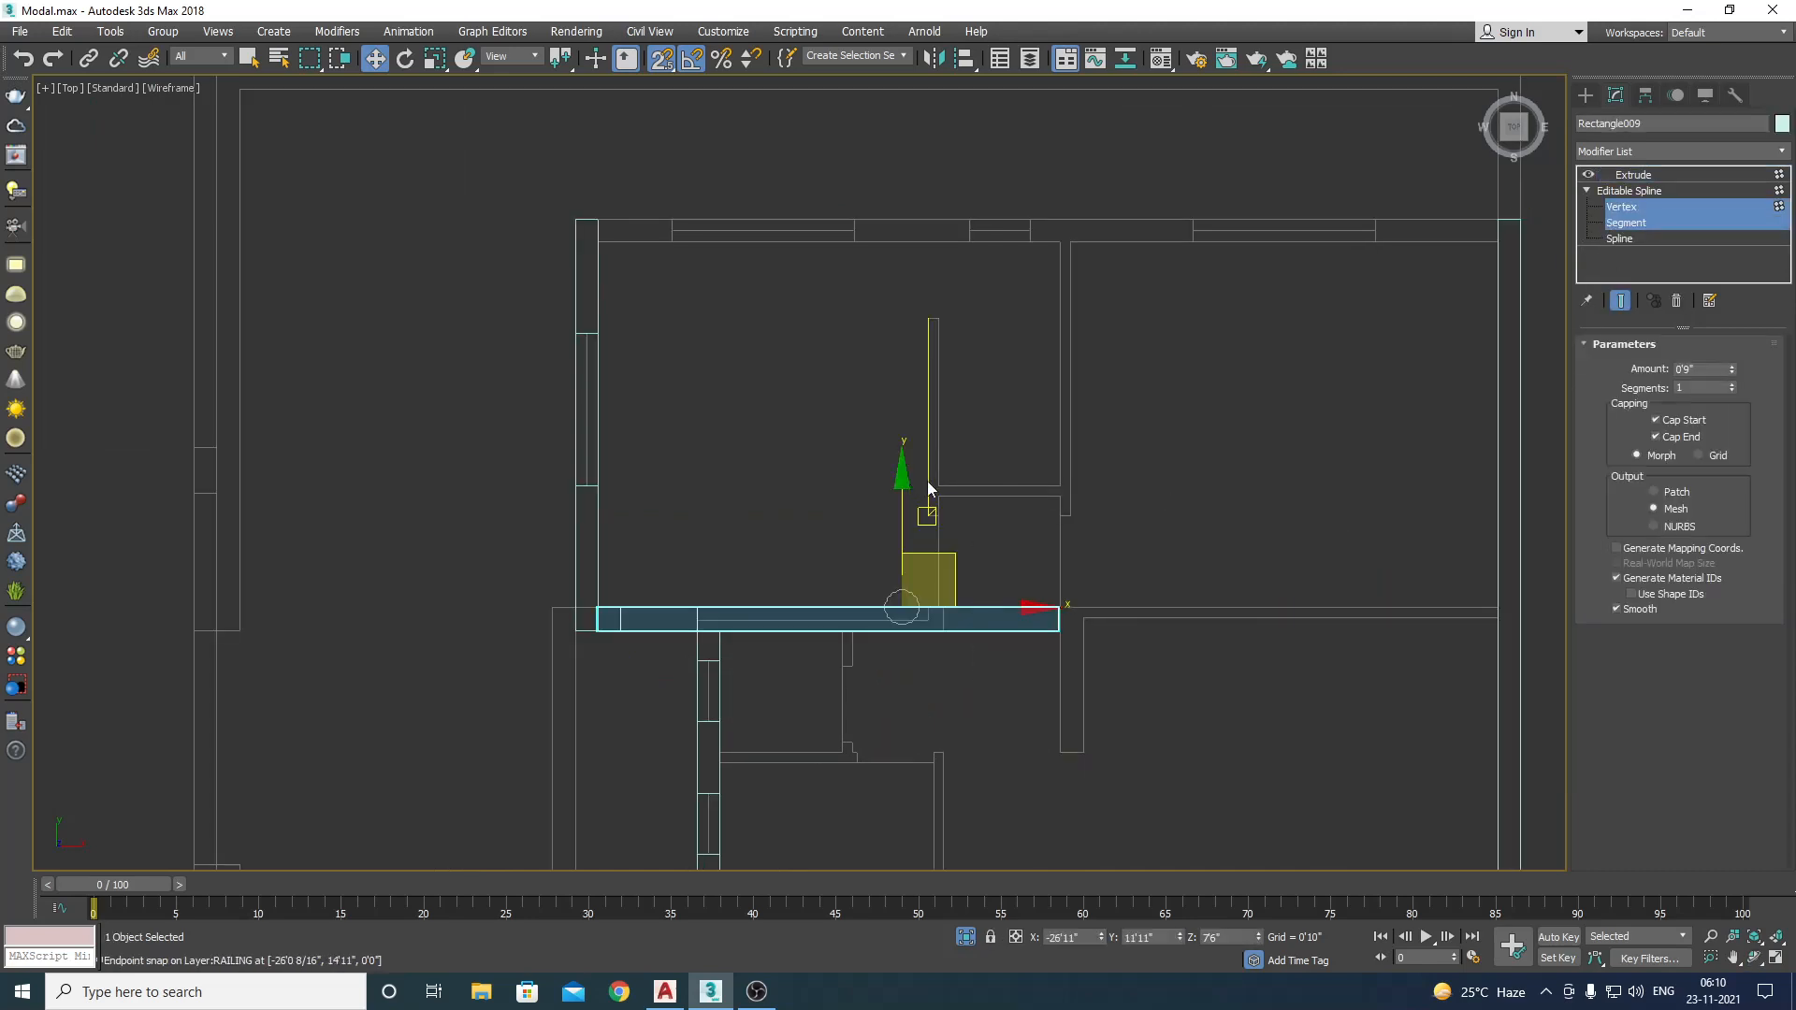
drag(995, 450, 1175, 666)
scroll(764, 625, up, 3)
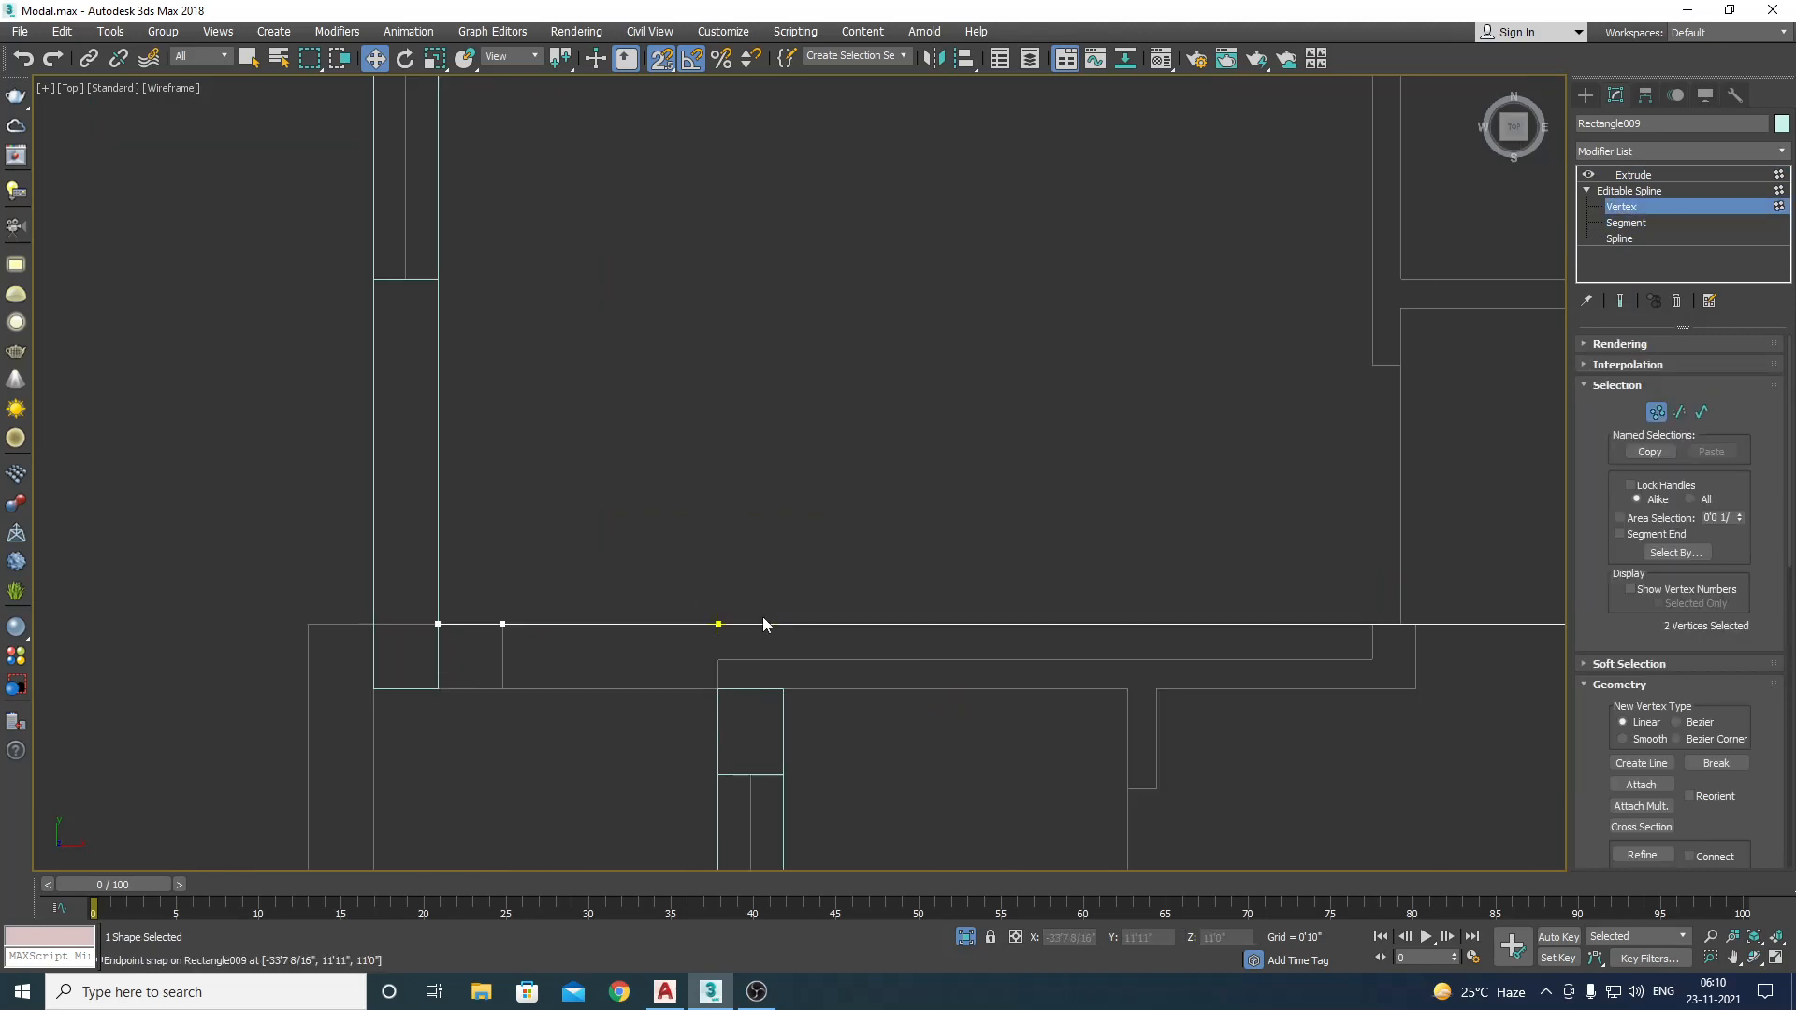
scroll(1469, 629, down, 3)
drag(1309, 614, 828, 655)
click(1634, 175)
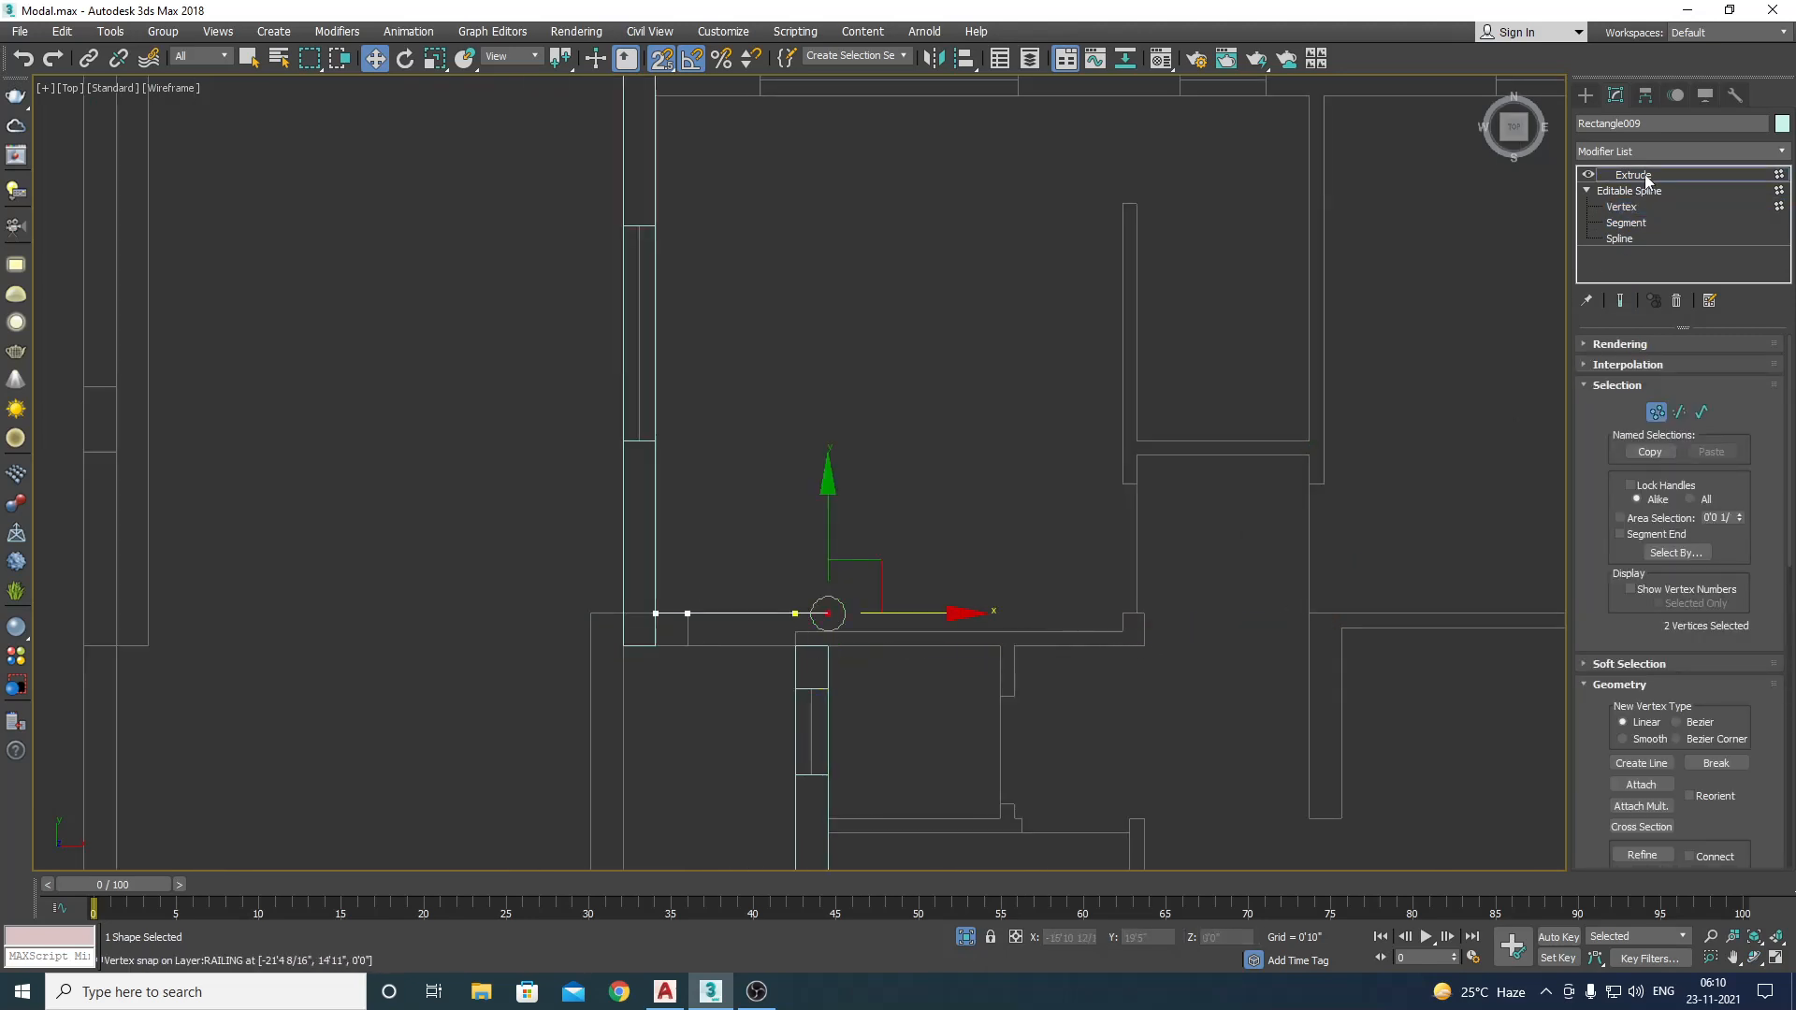
Step: Inspect the shortened cross wall's corner with the recessed wall in shaded top and perspective views
click(855, 319)
scroll(855, 323, down, 2)
key(F3)
click(762, 546)
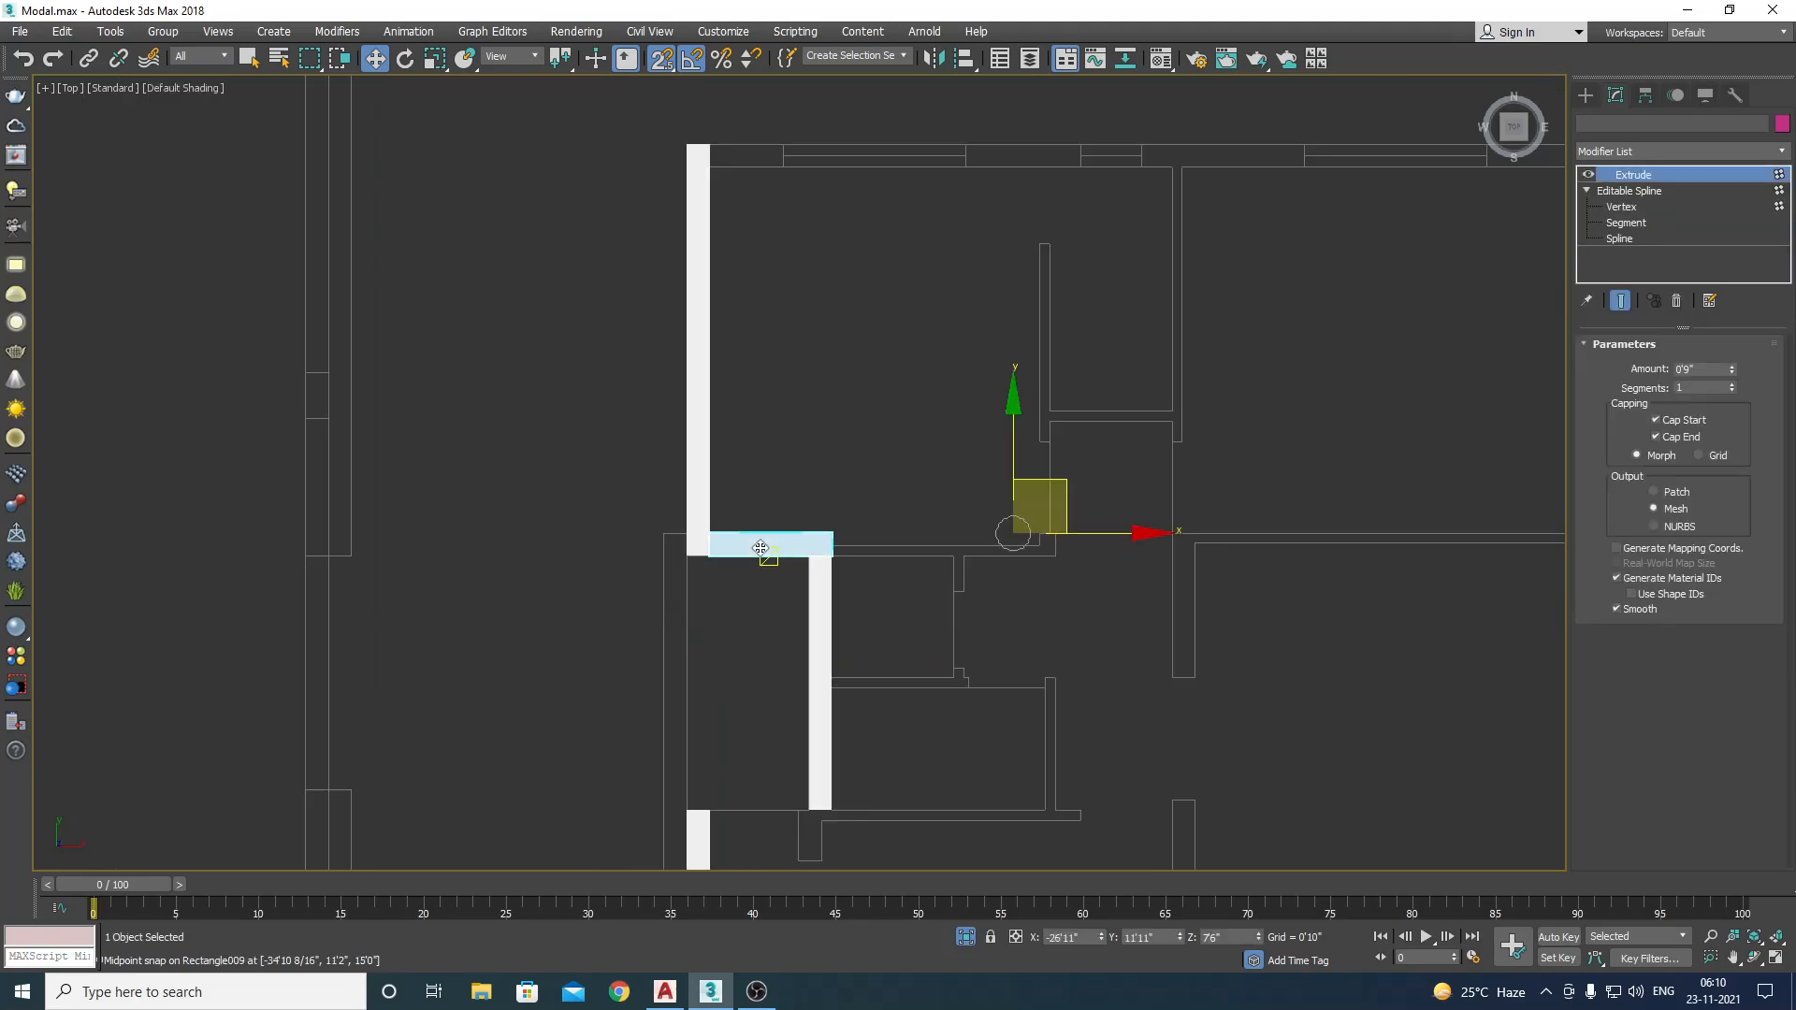
key(ctrl+r)
drag(779, 491, 806, 613)
right_click(805, 613)
key(t)
key(F3)
middle_drag(812, 614, 942, 475)
scroll(942, 475, down, 5)
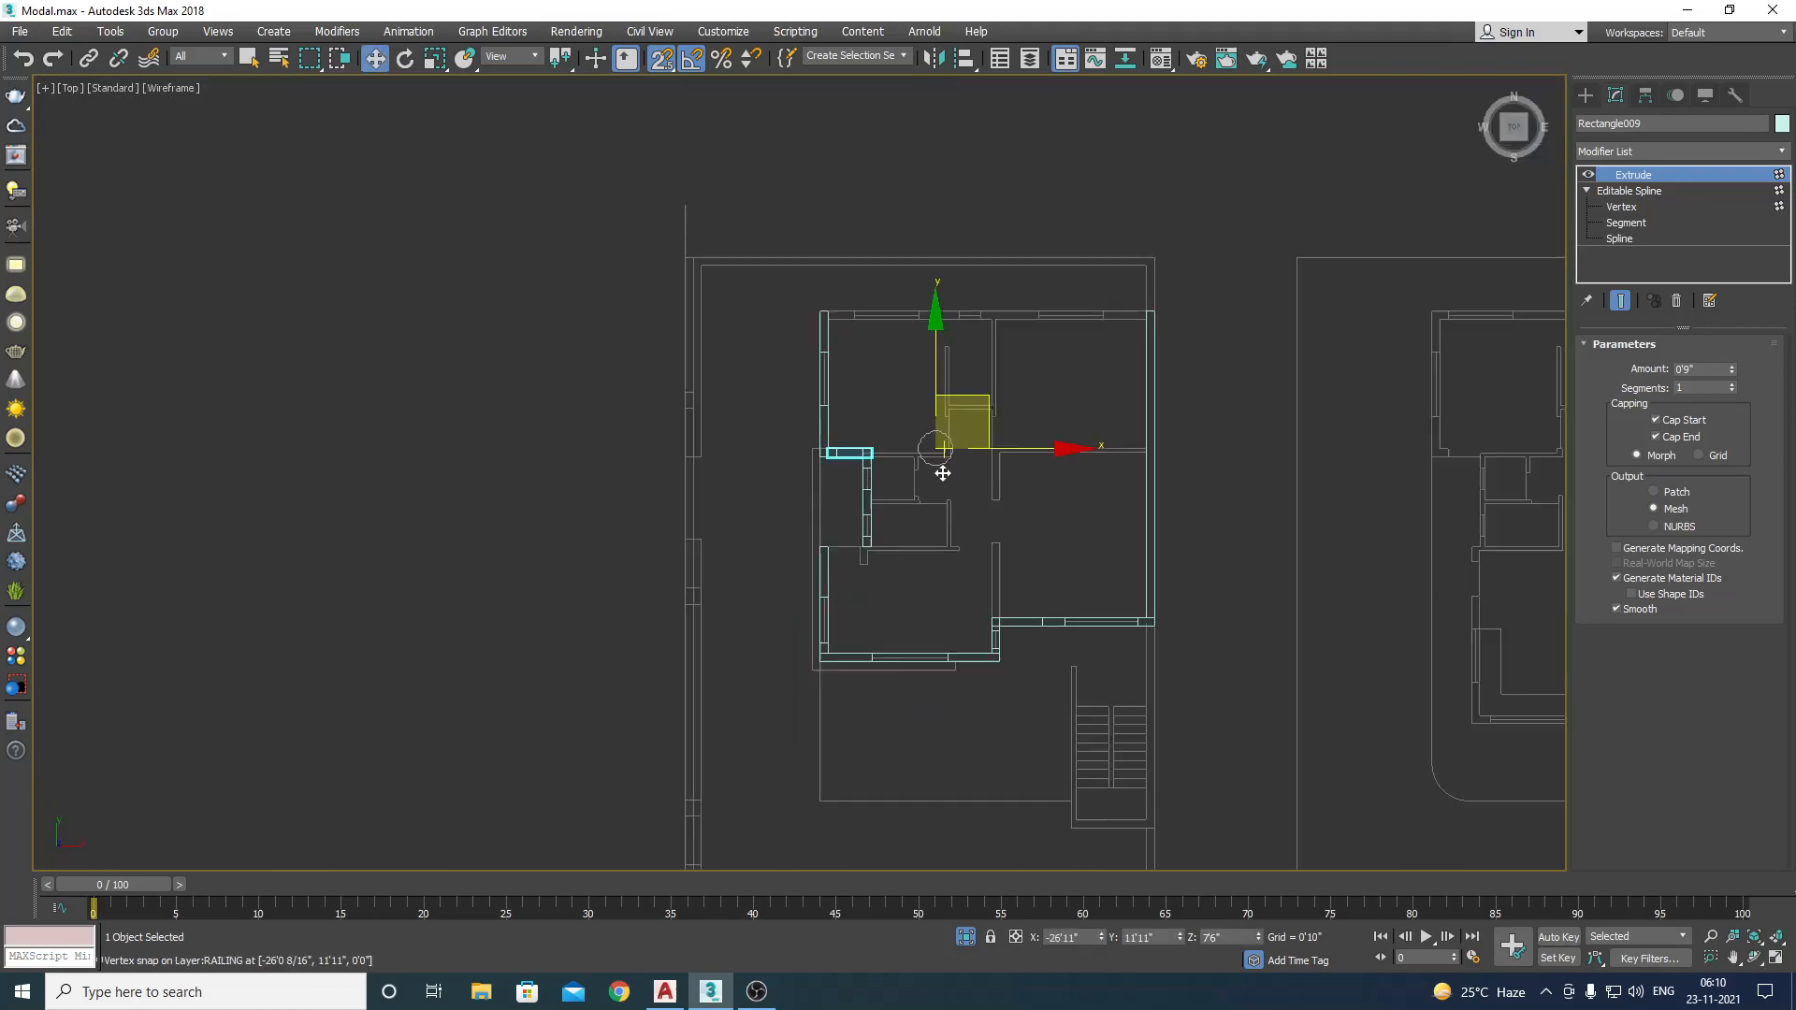
Step: Select the cross wall and centre its pivot on the object
click(982, 518)
scroll(903, 471, up, 5)
click(951, 390)
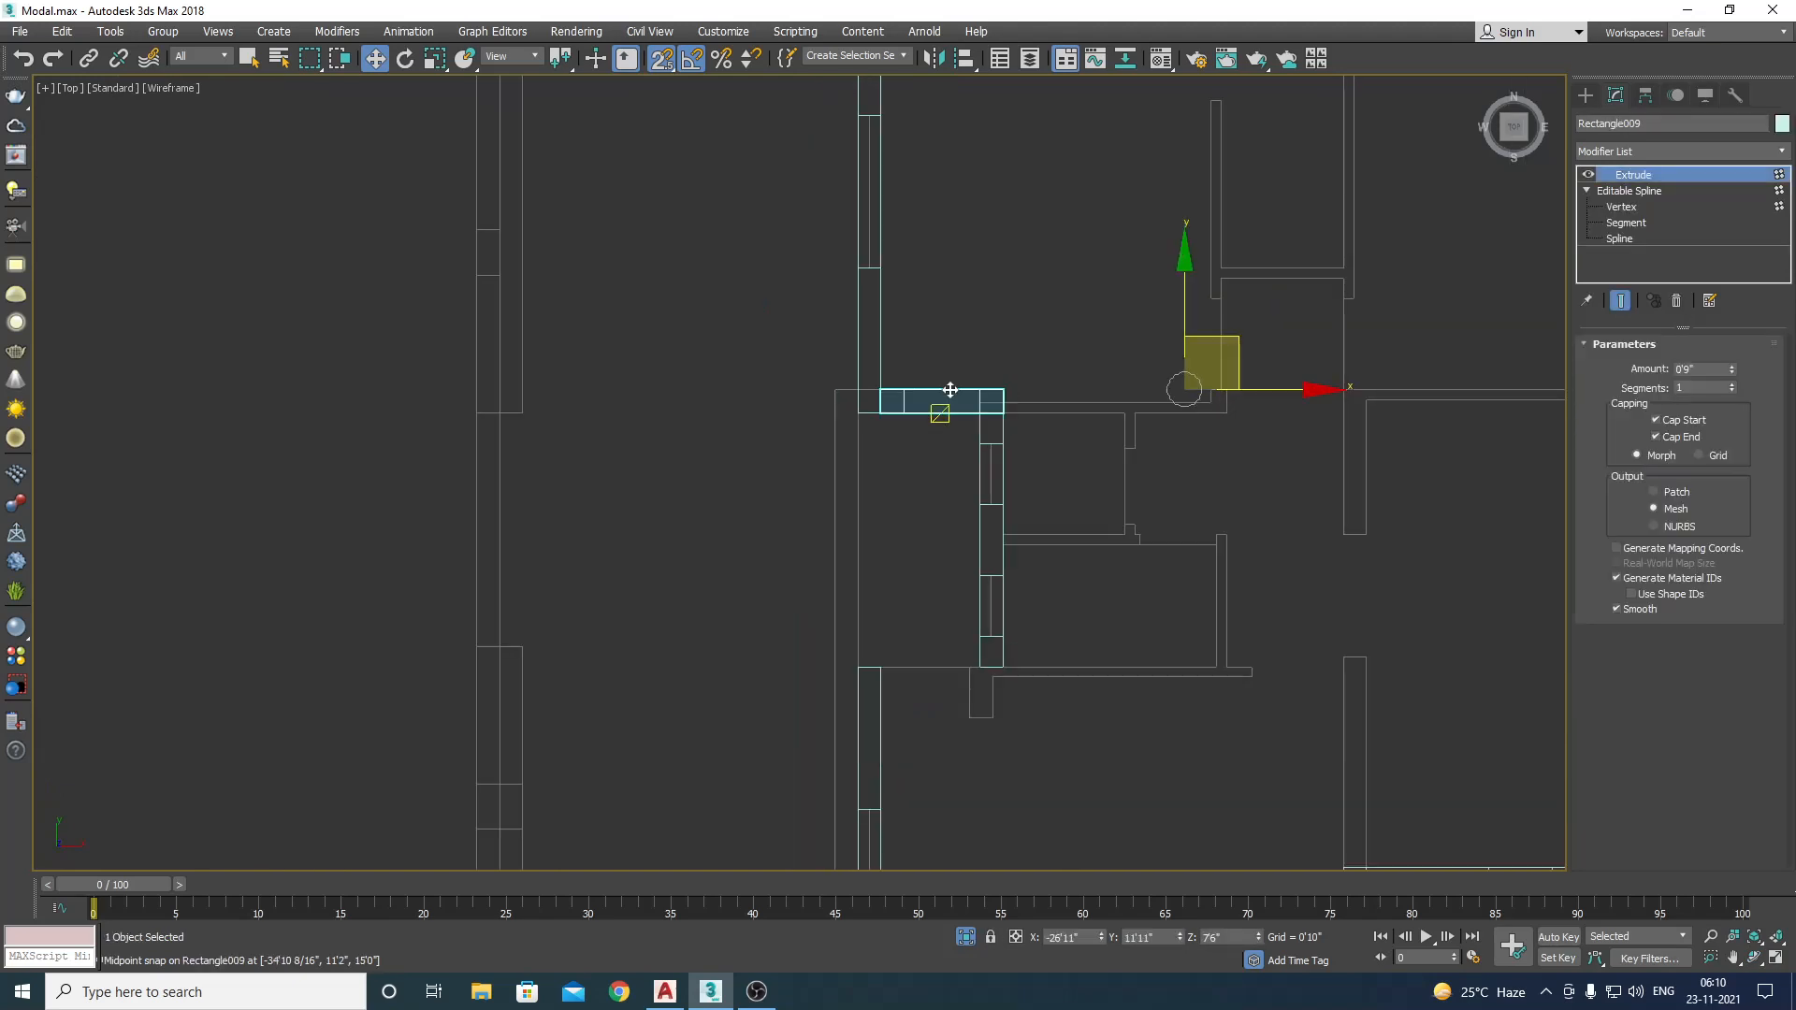
click(1648, 95)
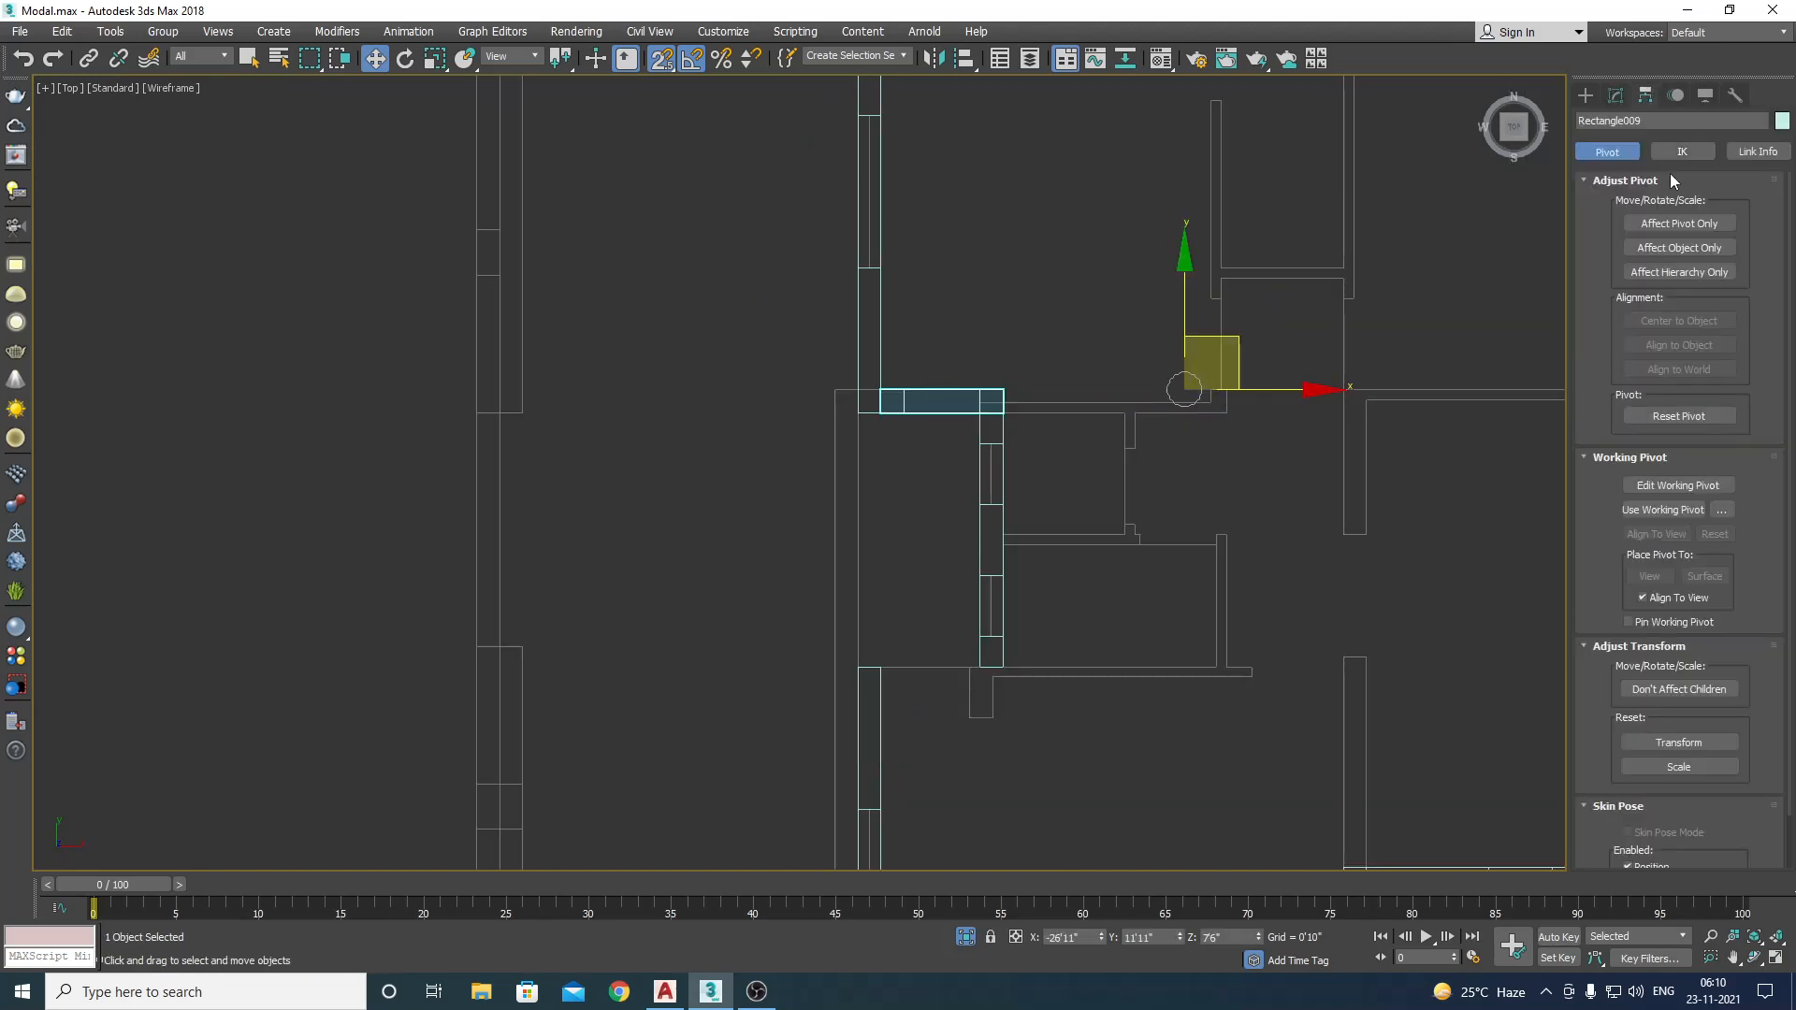
click(1673, 326)
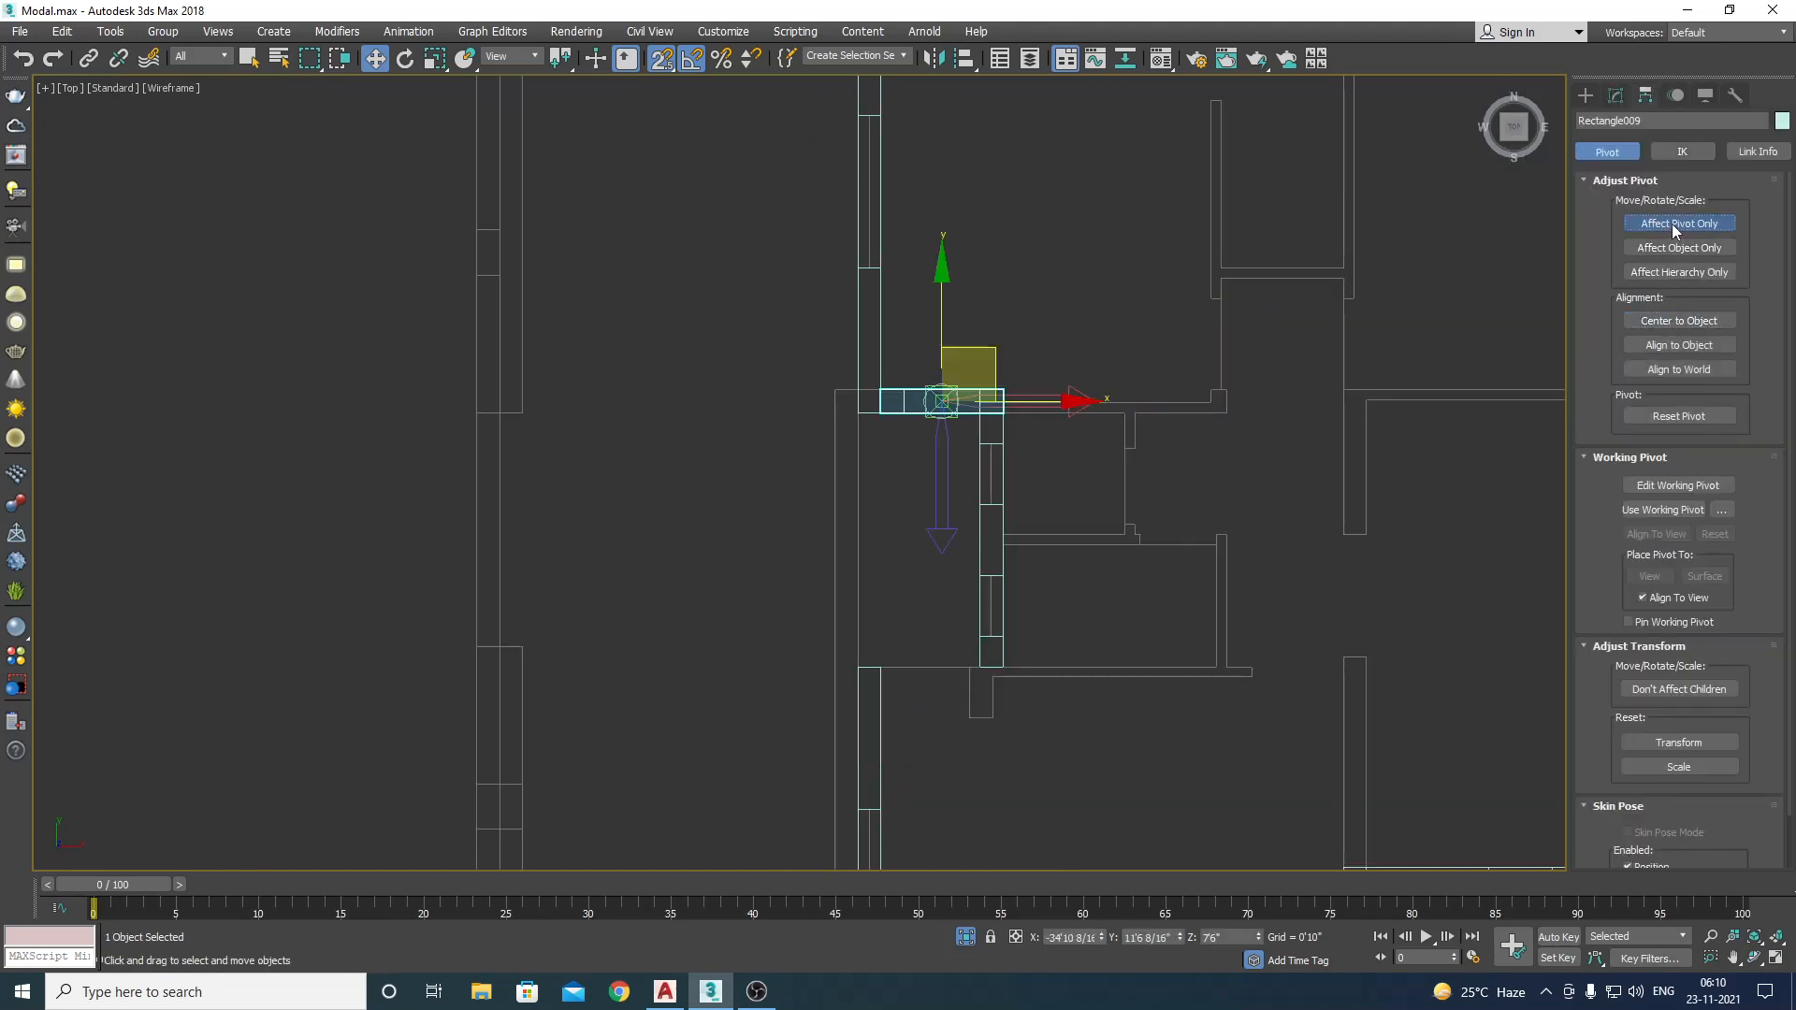
click(1661, 227)
scroll(1142, 595, up, 2)
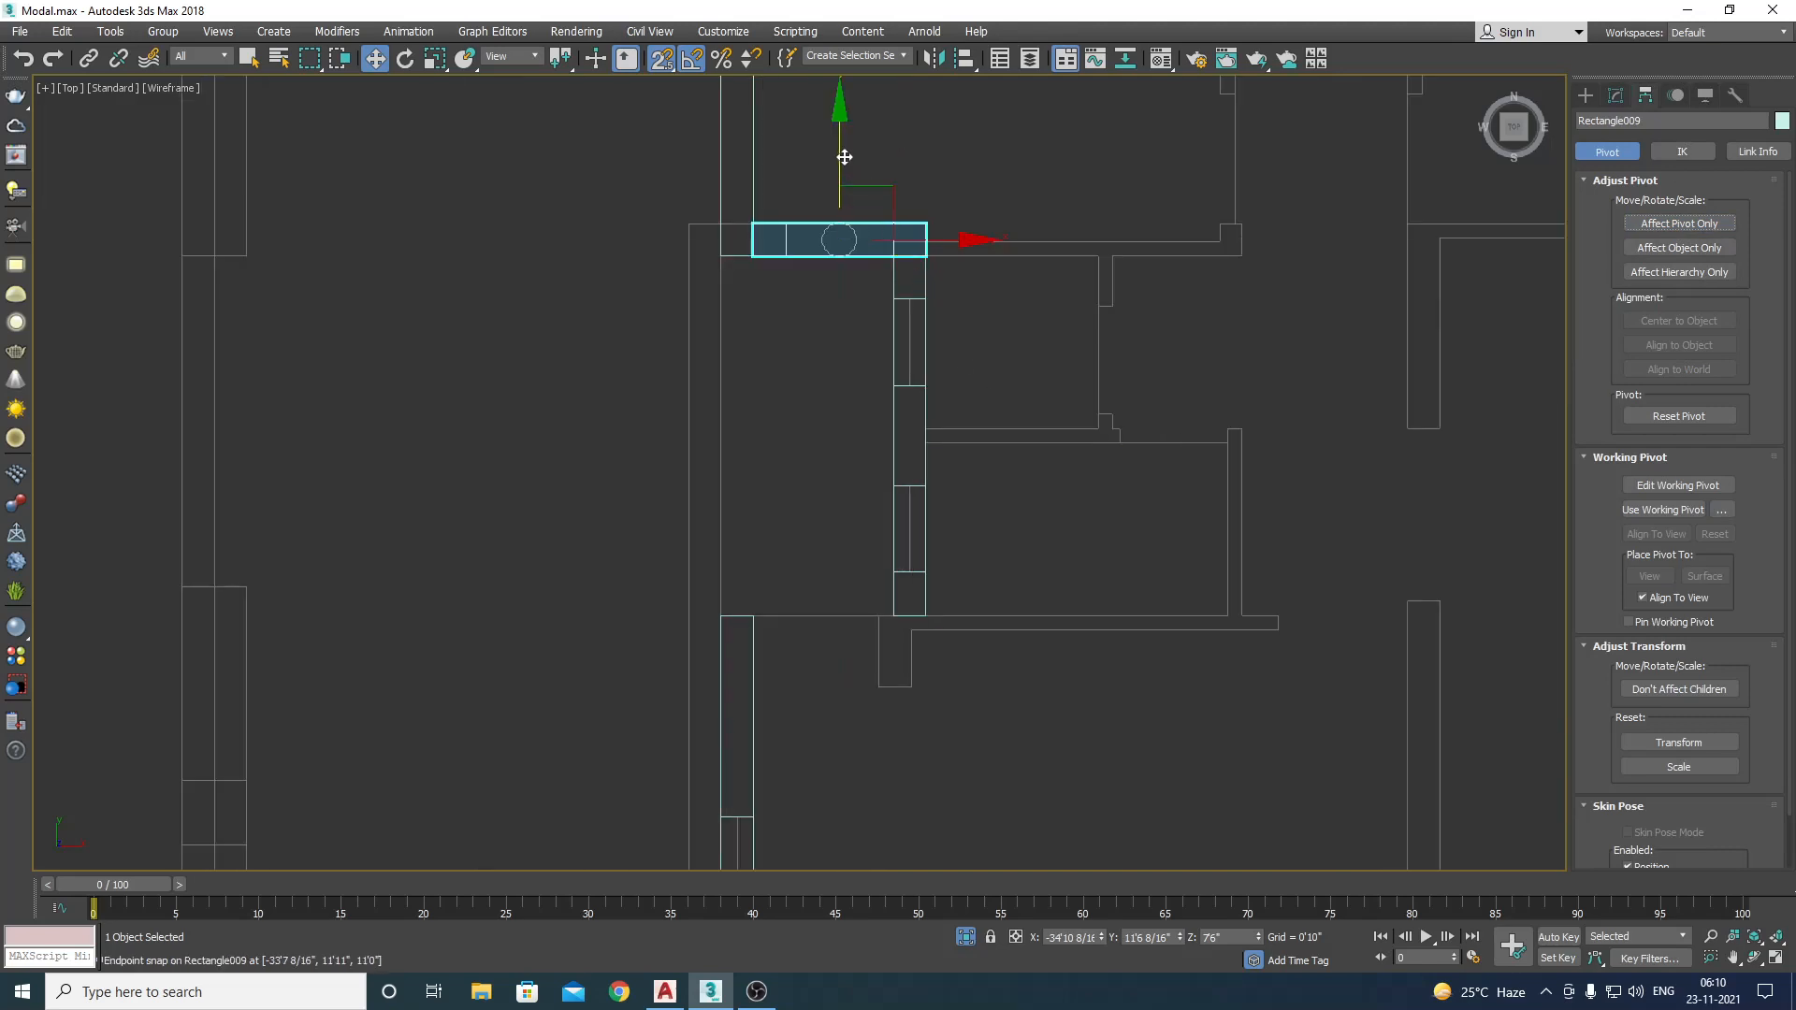
Step: Copy the cross wall to the front end of the recessed wall, snapping its corner to the left side wall's rear inner corner
mouse_move(843, 157)
shift+mouse_down()
mouse_move(986, 549)
mouse_move(901, 574)
shift+mouse_up()
click(901, 575)
scroll(845, 623, up, 3)
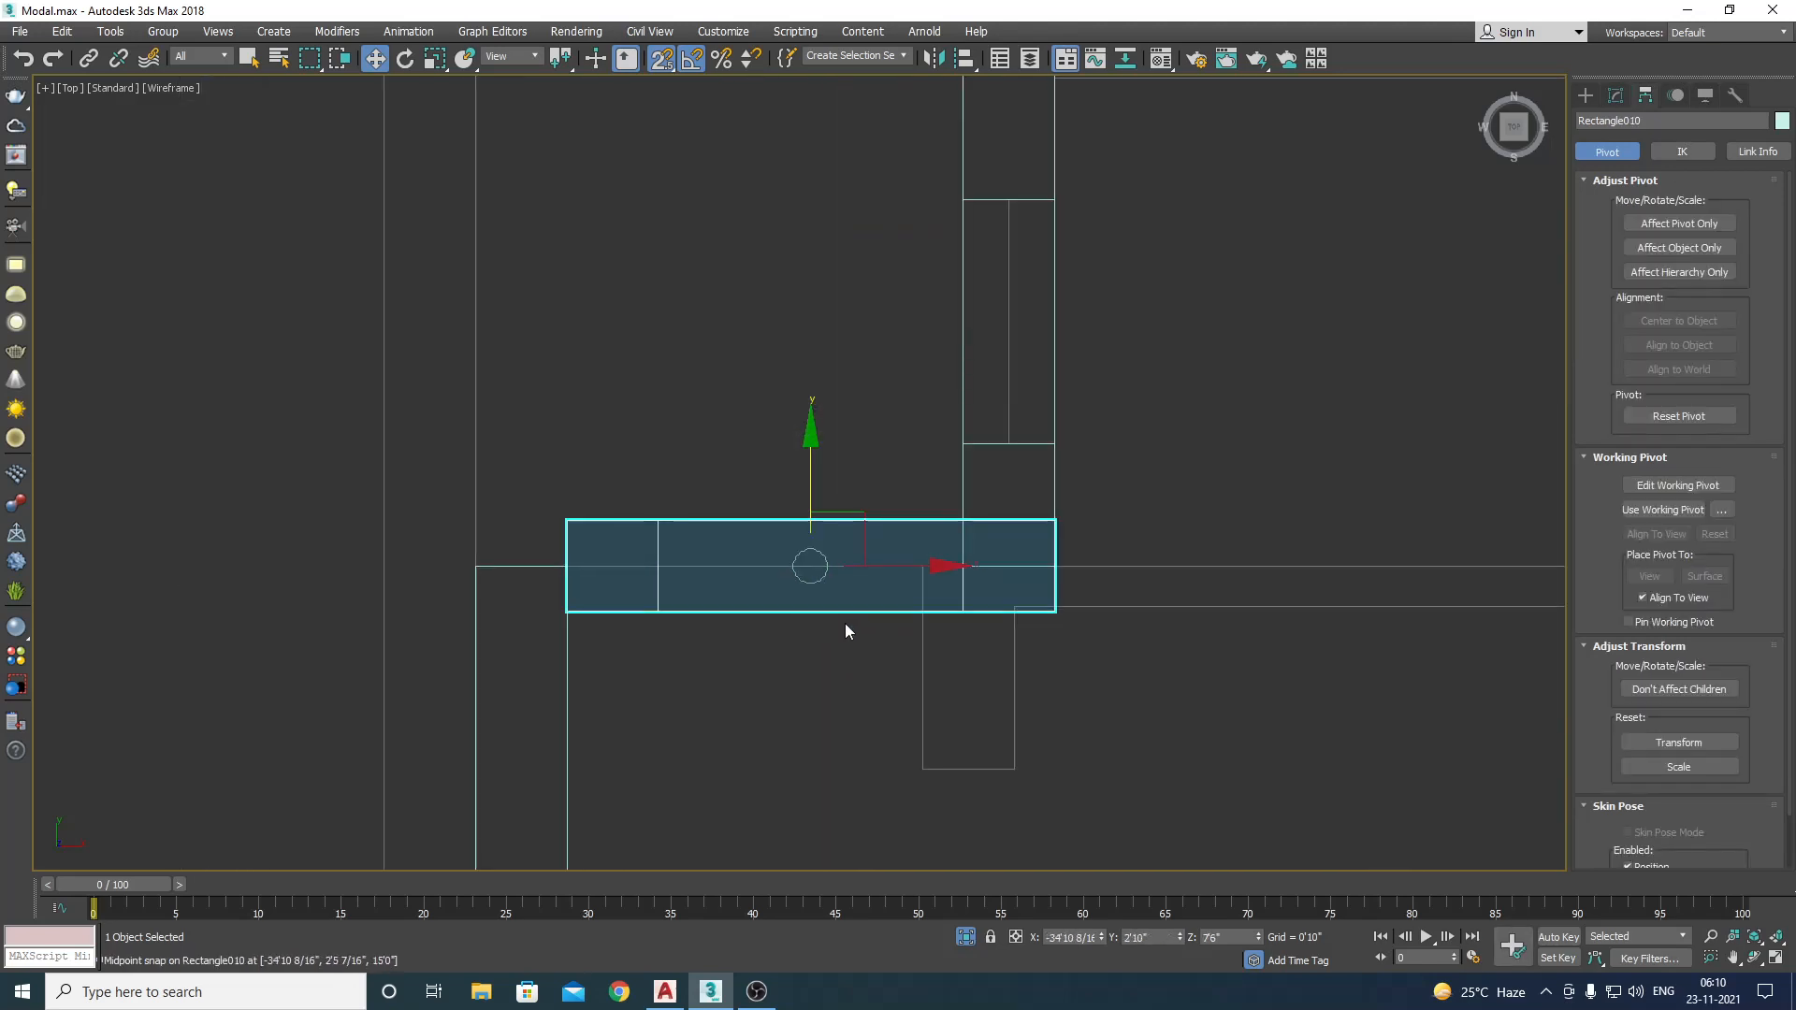
drag(658, 522, 568, 574)
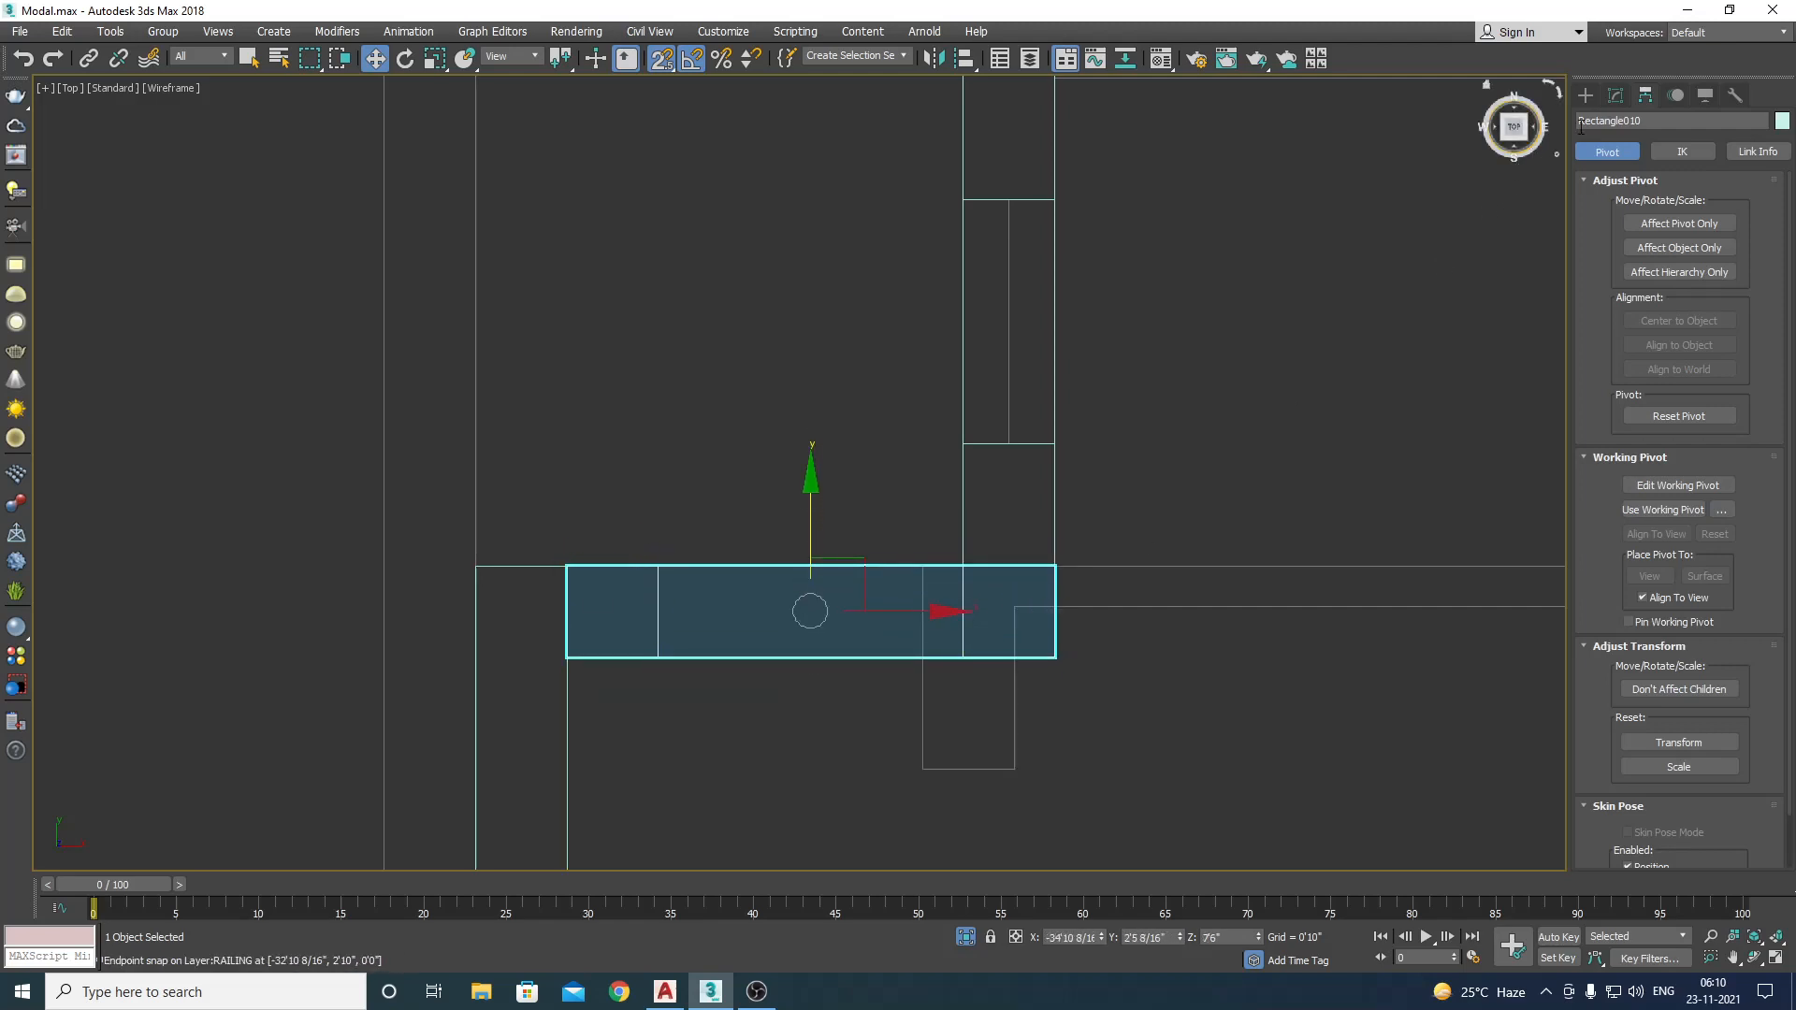
Step: Snap the right edge of the copied cross wall's opening to the left face of the short stub wall in the plan
click(1615, 94)
click(1587, 190)
click(1621, 207)
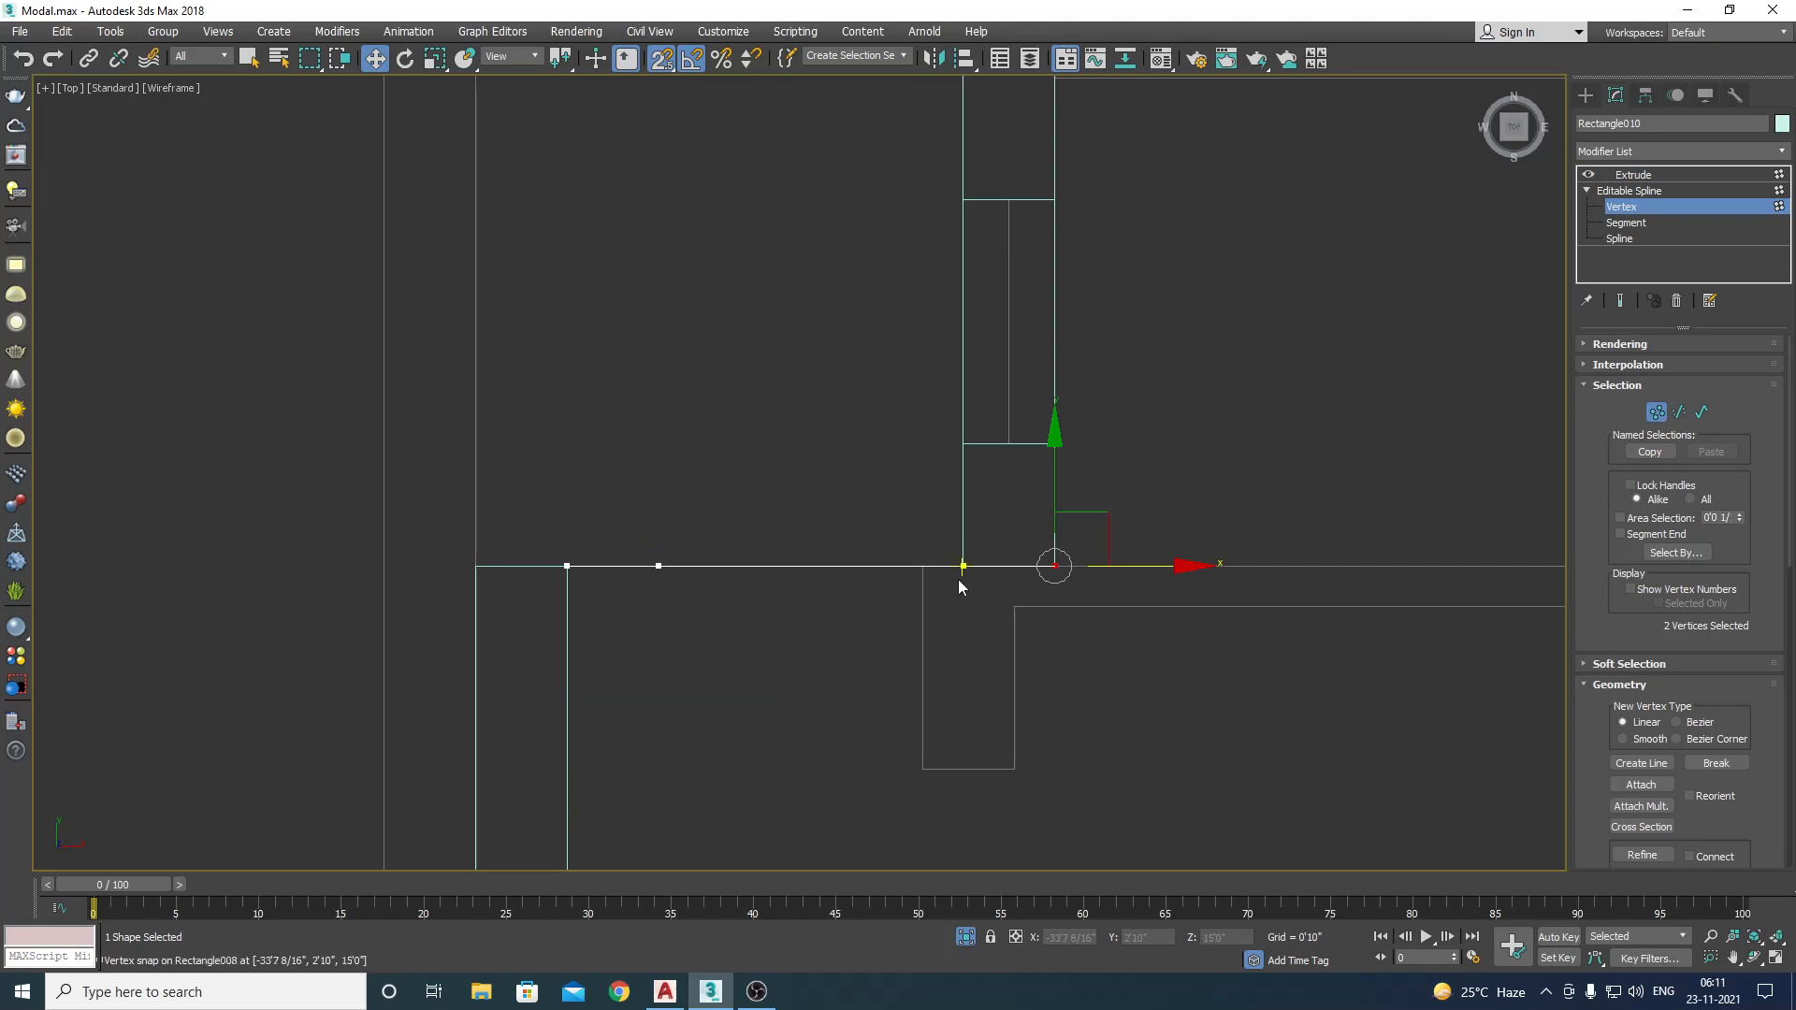
scroll(956, 580, up, 2)
drag(934, 521, 918, 567)
scroll(921, 569, down, 2)
scroll(1020, 585, up, 2)
scroll(1069, 545, down, 2)
scroll(726, 560, up, 2)
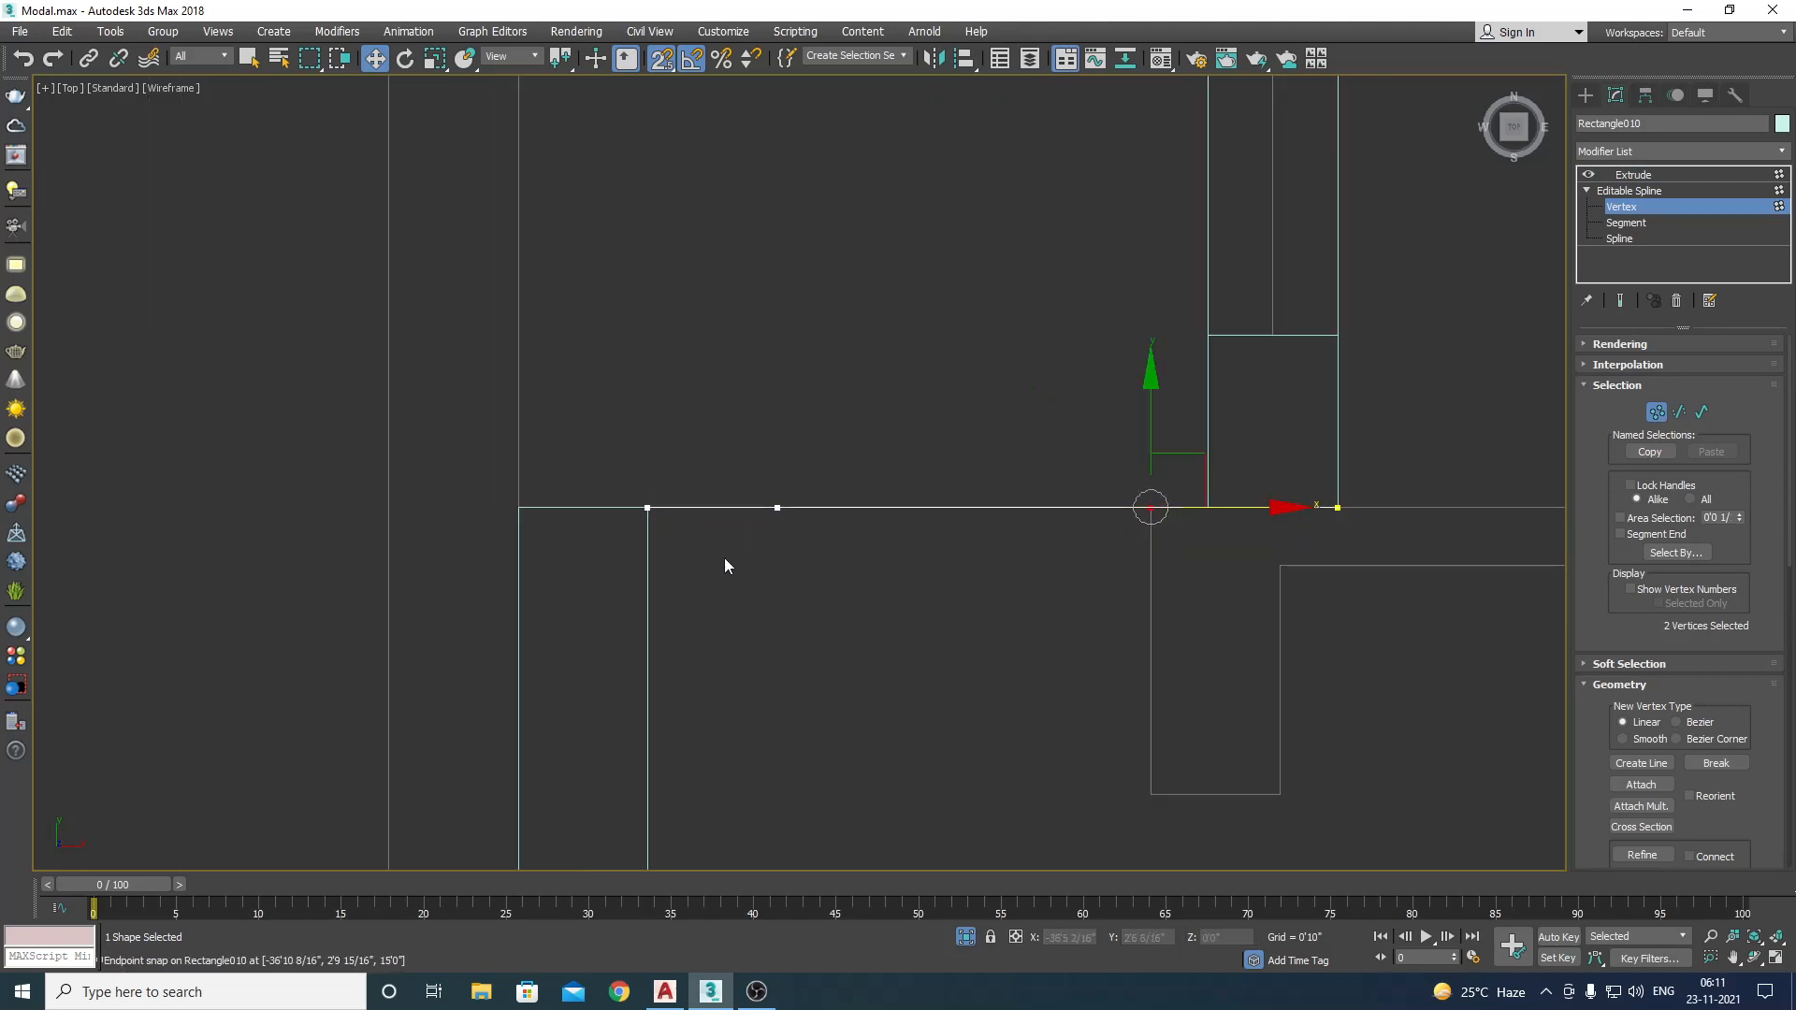
Step: Extend the copied cross wall's left end to the side wall's outer face and snap its opening's left edge to the inner face
drag(719, 508, 520, 508)
drag(882, 512, 651, 509)
scroll(655, 508, down, 2)
click(1675, 175)
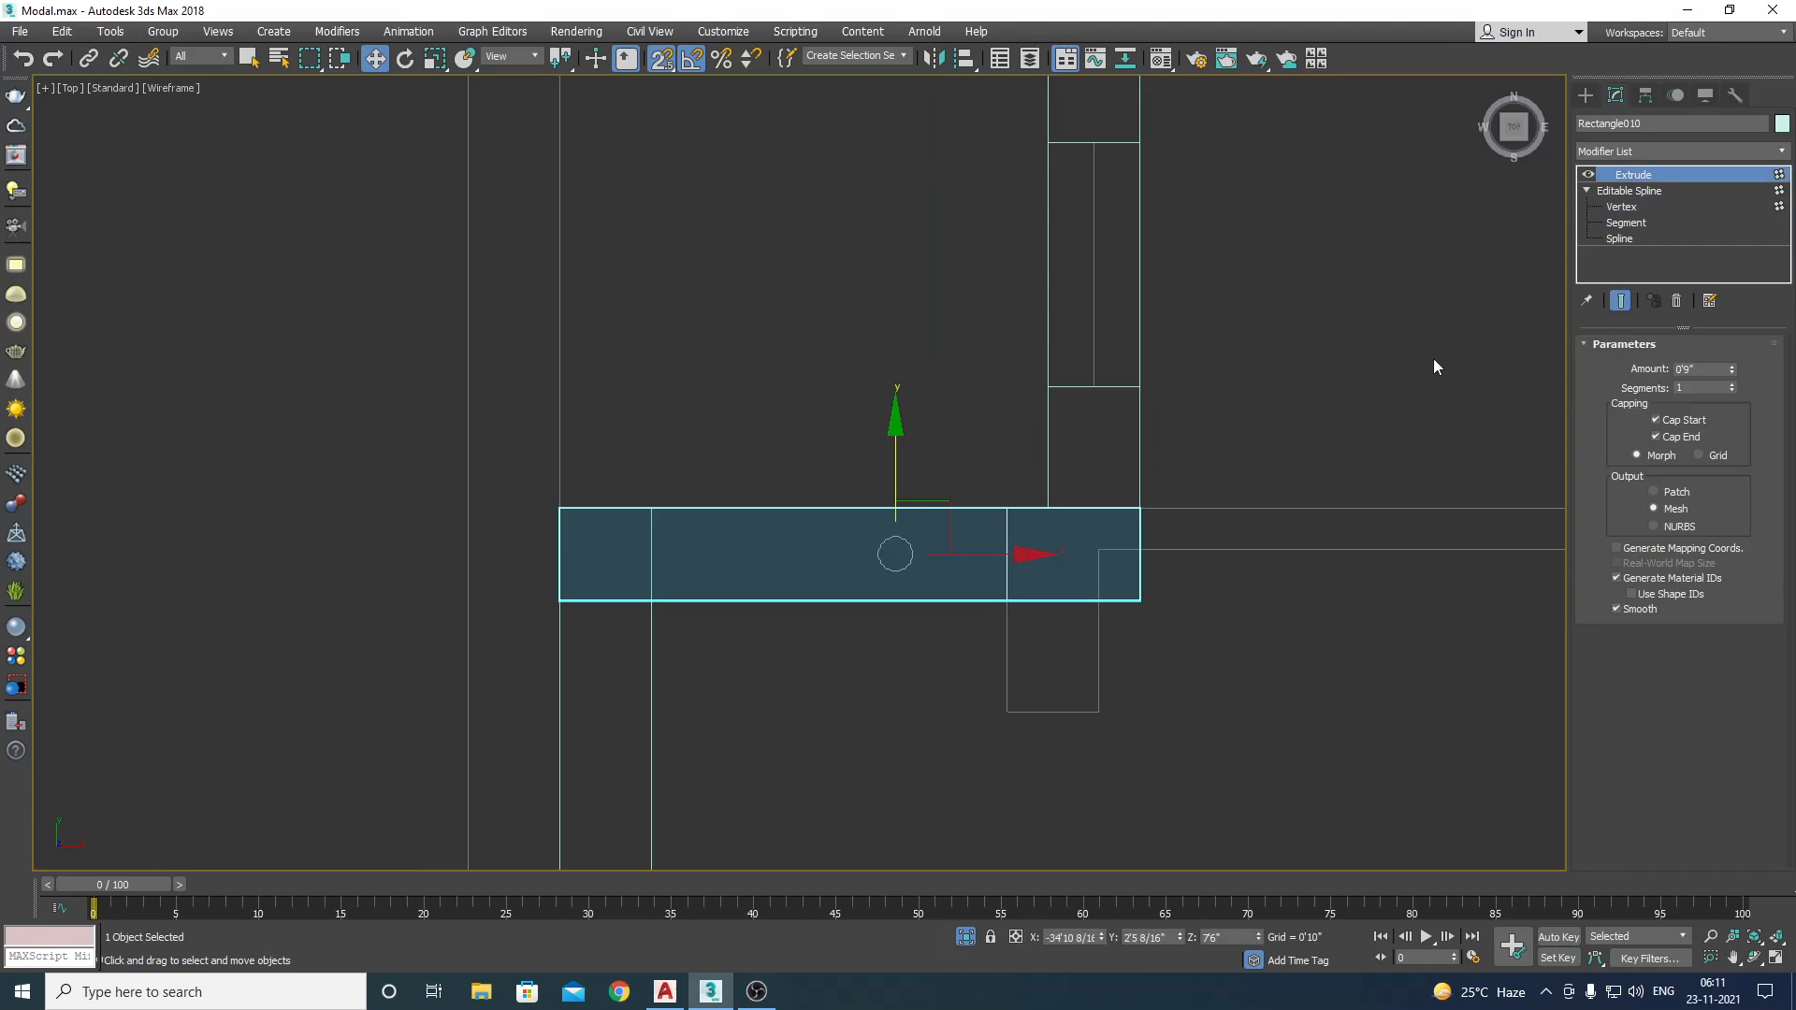
Step: Shorten the front left side wall by snapping its rear end vertices to the front face of the copied cross wall
click(1434, 358)
click(652, 730)
click(1651, 207)
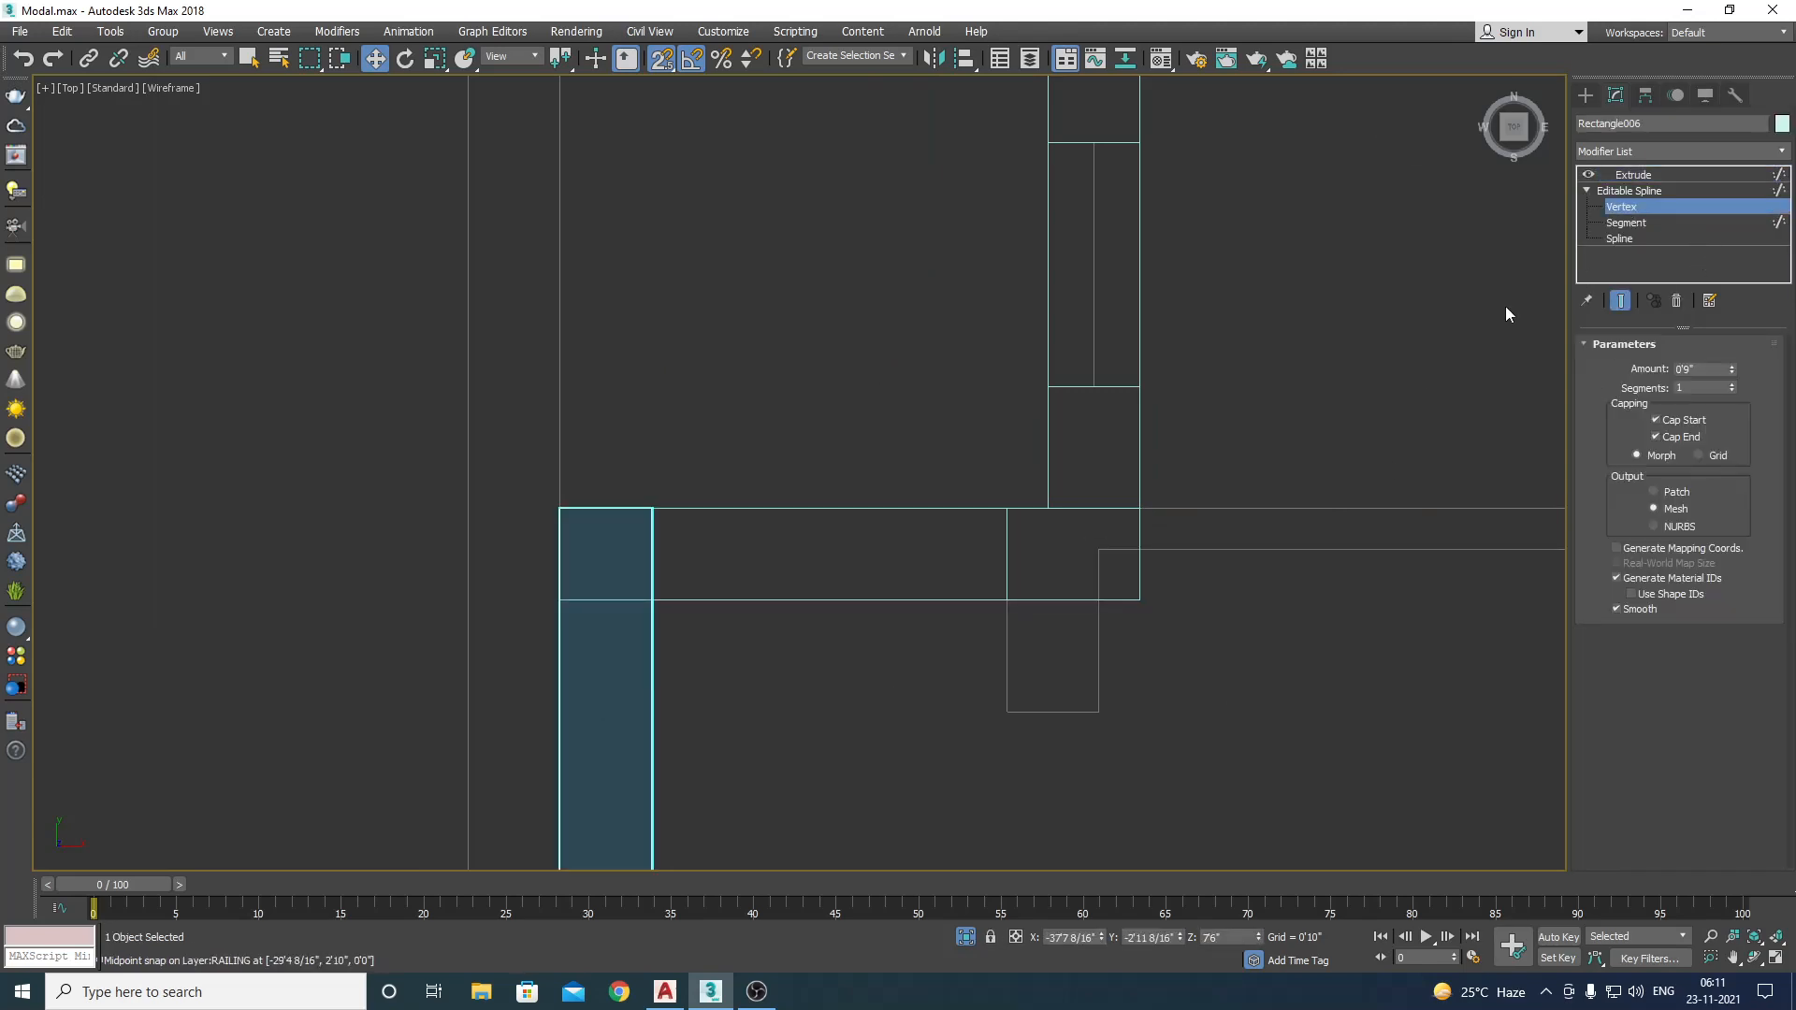
click(561, 506)
drag(566, 501, 560, 600)
click(1634, 175)
Step: Examine the joined left-side walls in shaded perspective and the remaining rear wall line in the top wireframe view
click(720, 400)
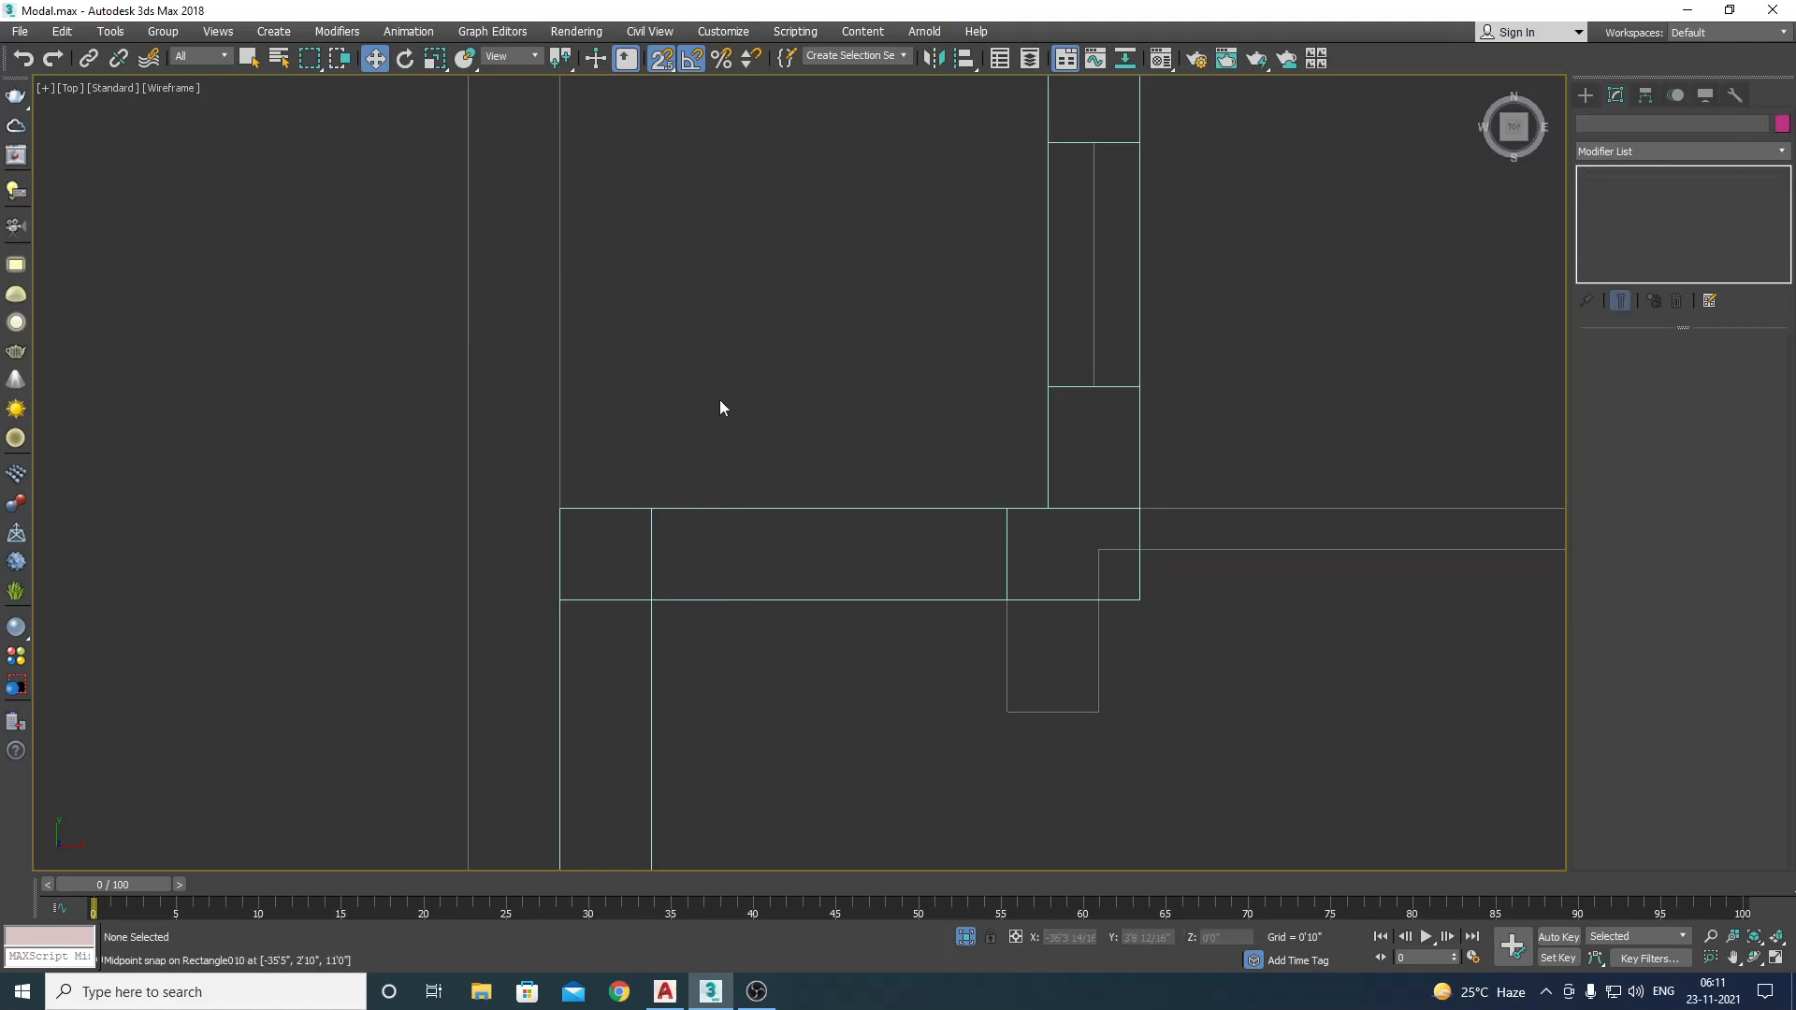
click(739, 606)
key(F3)
key(ctrl+r)
drag(755, 606, 992, 427)
scroll(947, 613, down, 5)
right_click(993, 428)
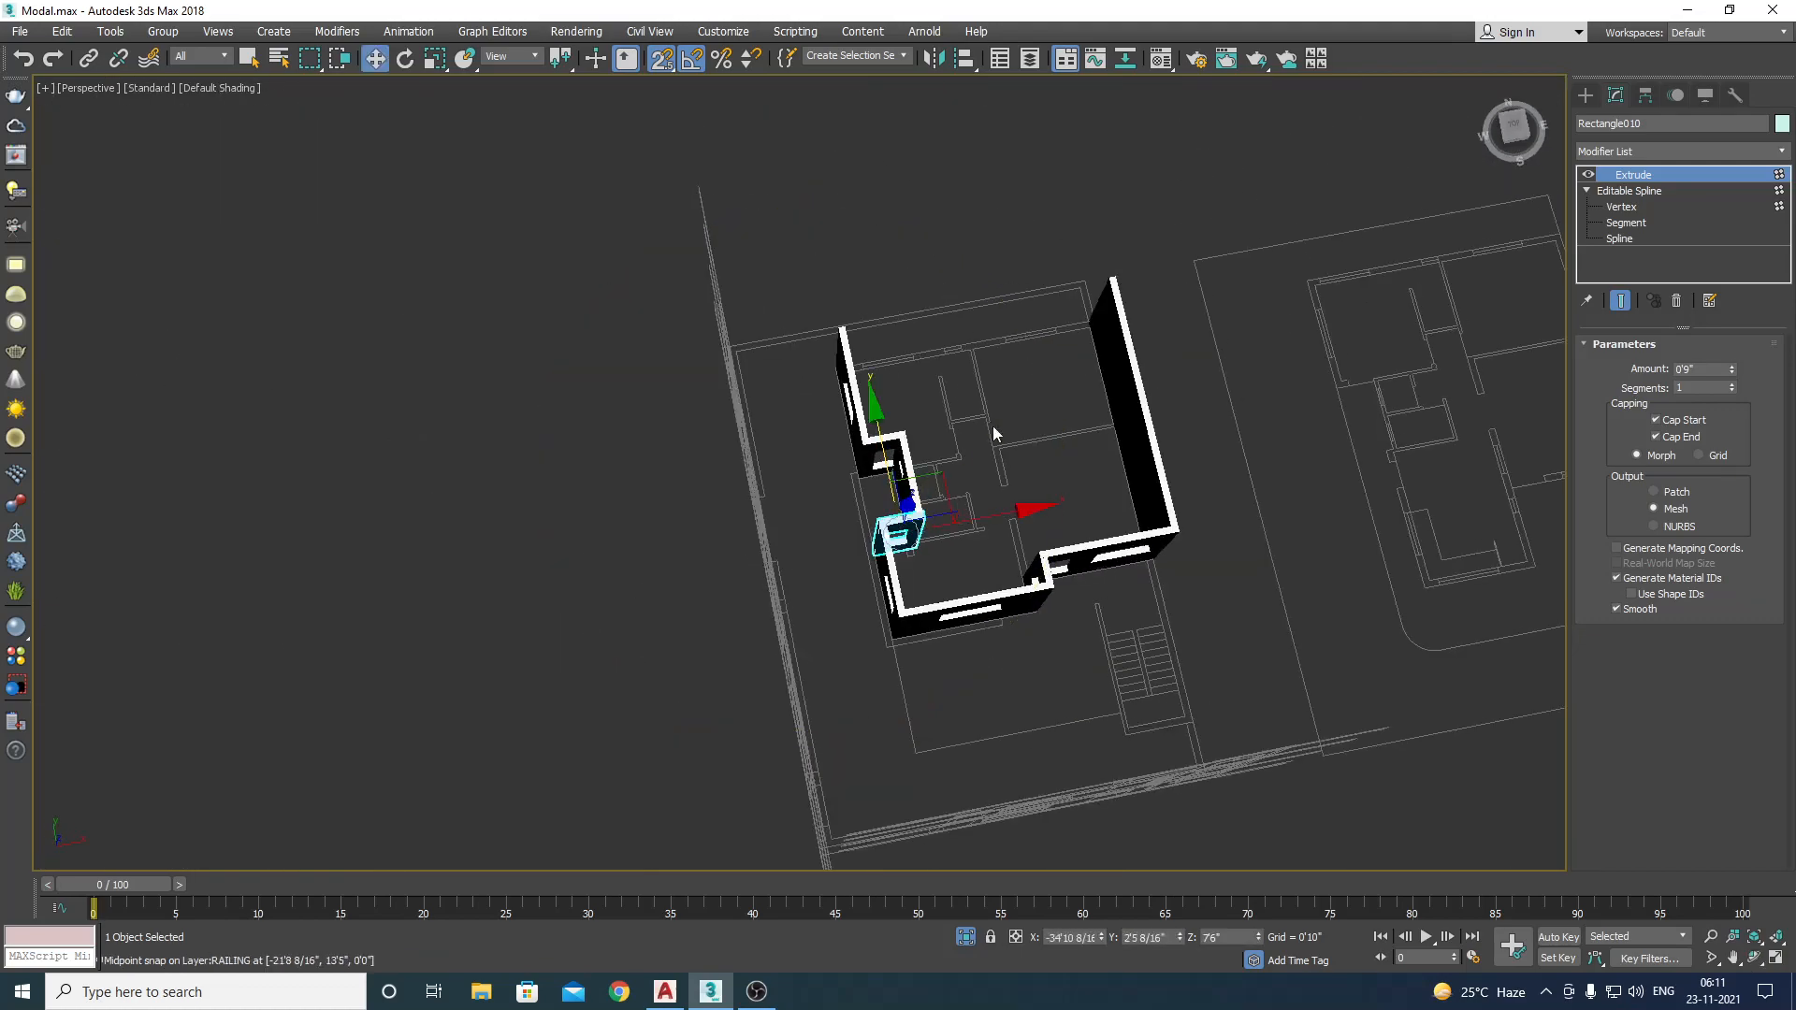
click(995, 431)
key(t)
scroll(915, 598, down, 6)
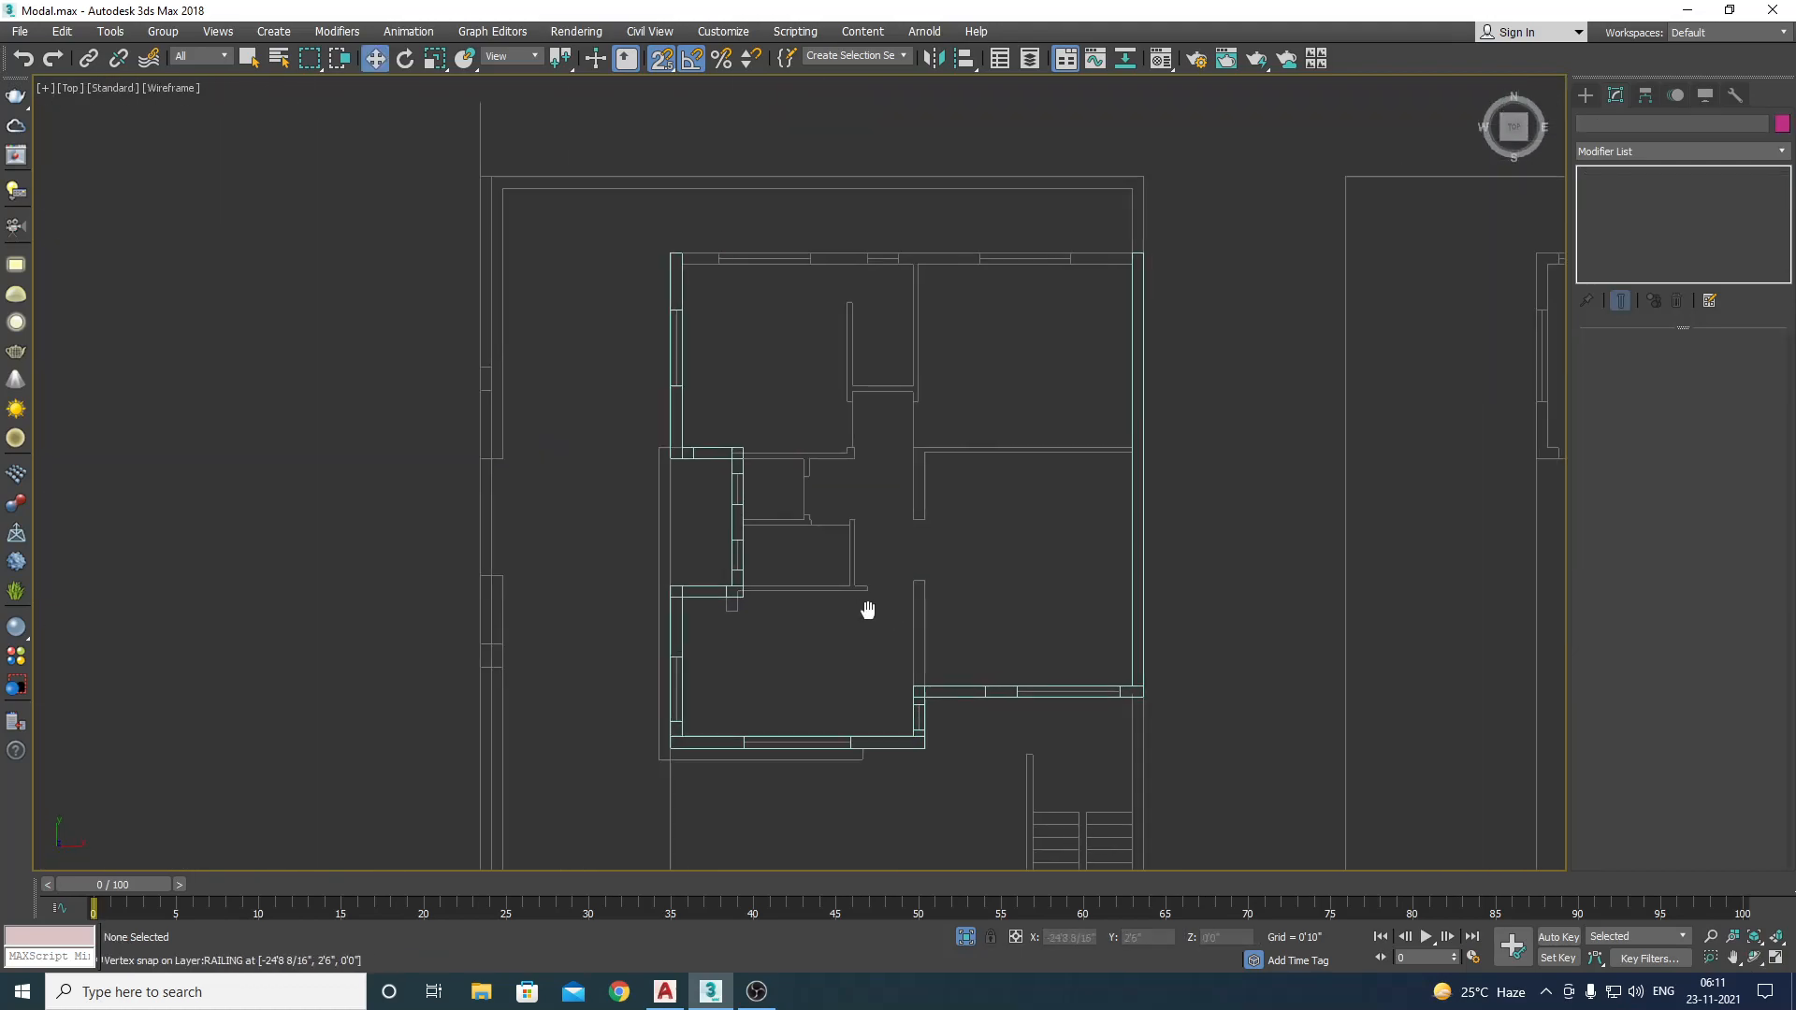
scroll(857, 194, up, 2)
scroll(955, 324, down, 5)
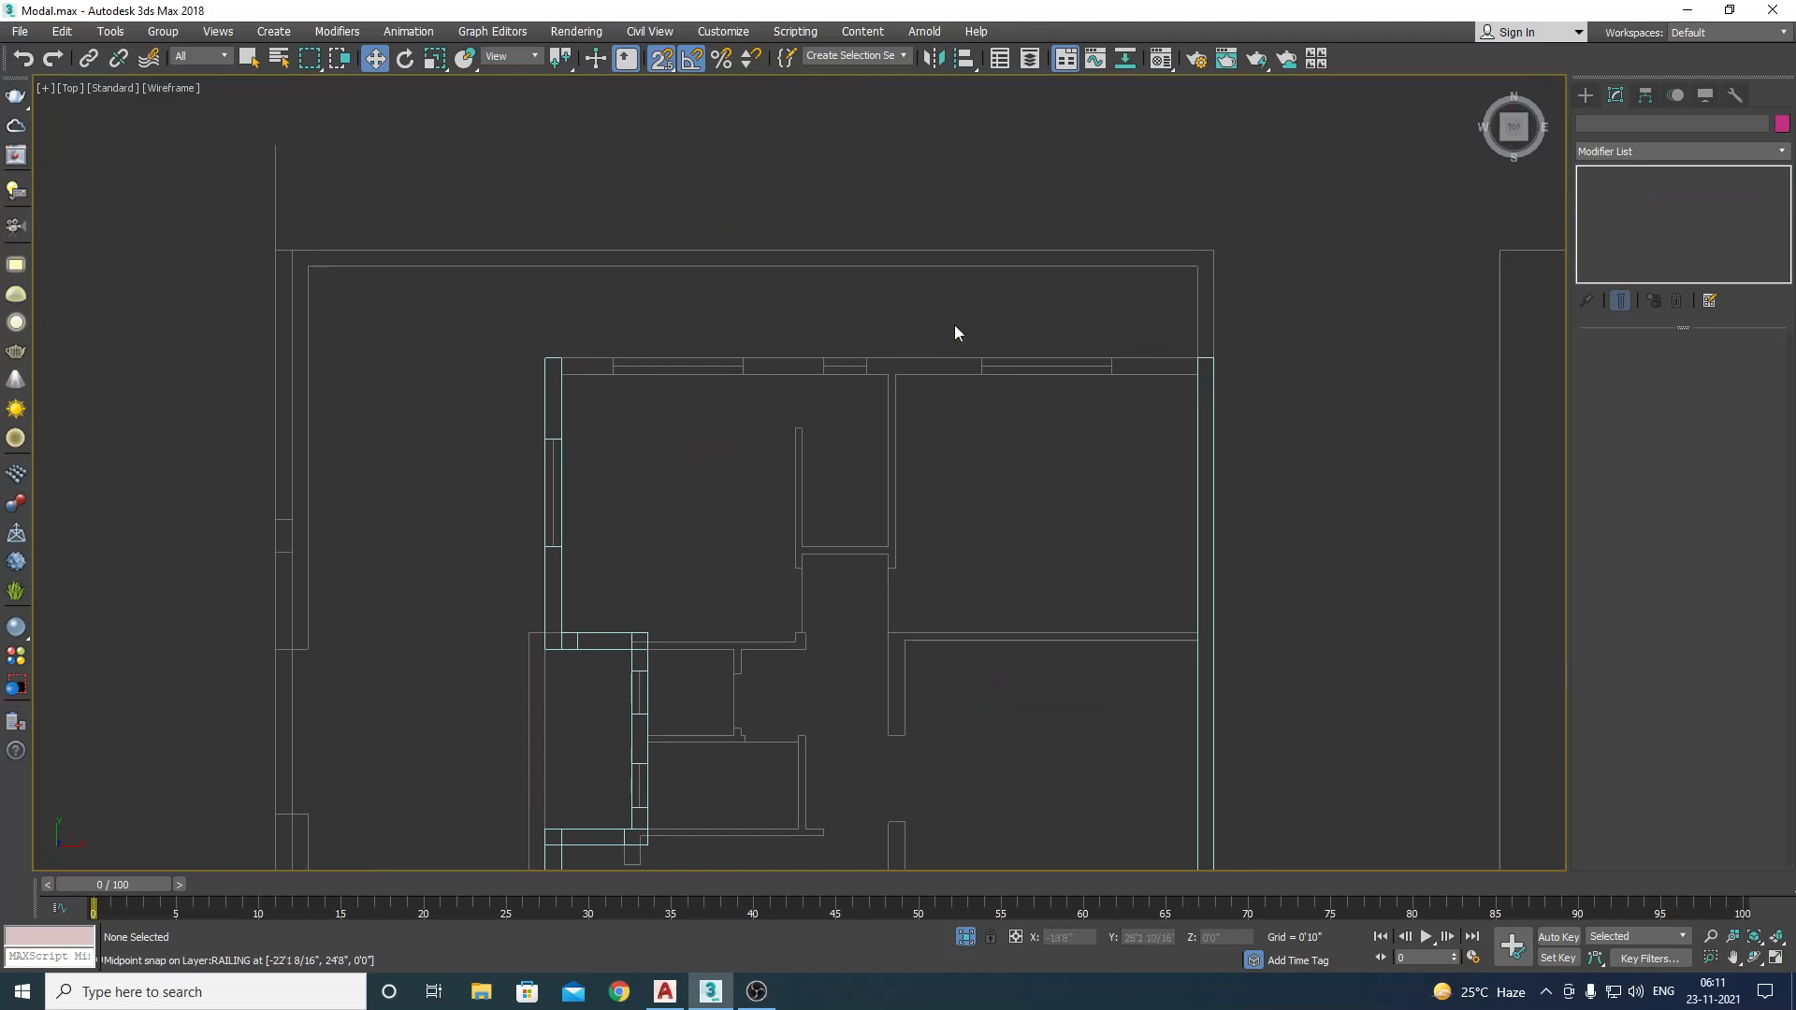
scroll(861, 723, up, 5)
Step: Copy the front left wall to the rear wall line and snap its right corner to the right side wall's rear inner corner
click(858, 653)
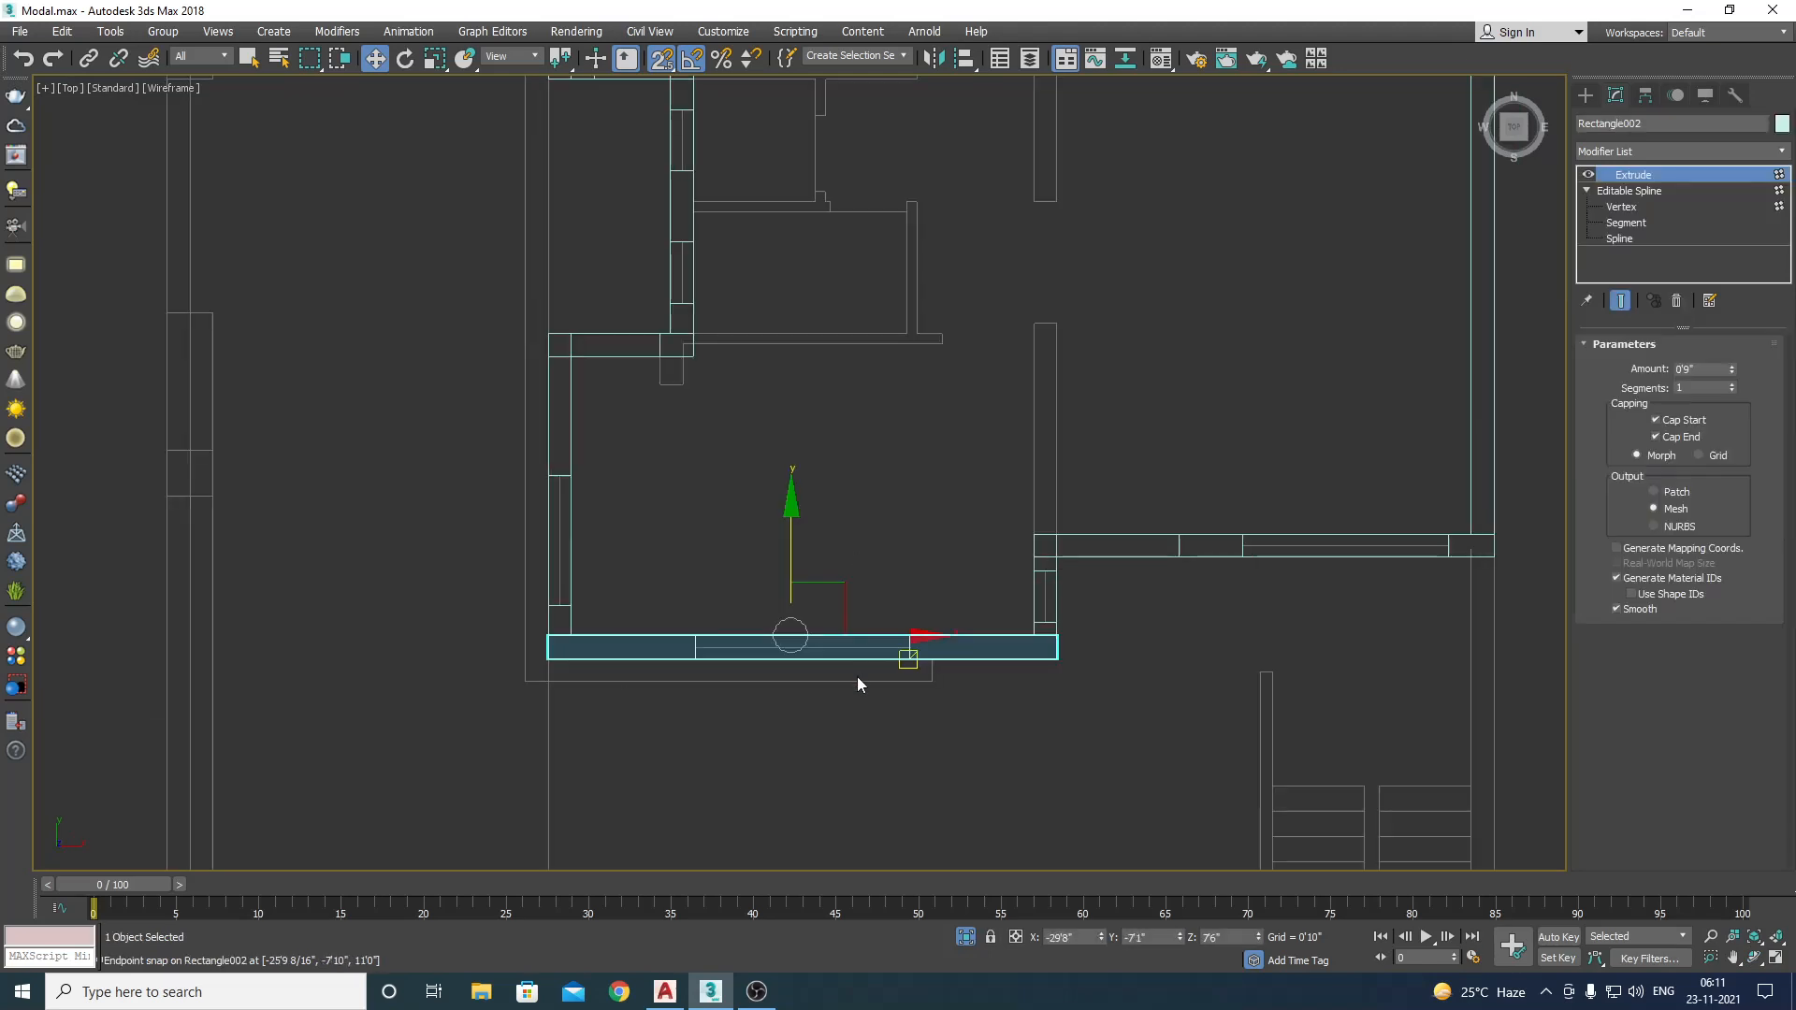
scroll(857, 677, down, 7)
scroll(884, 680, up, 2)
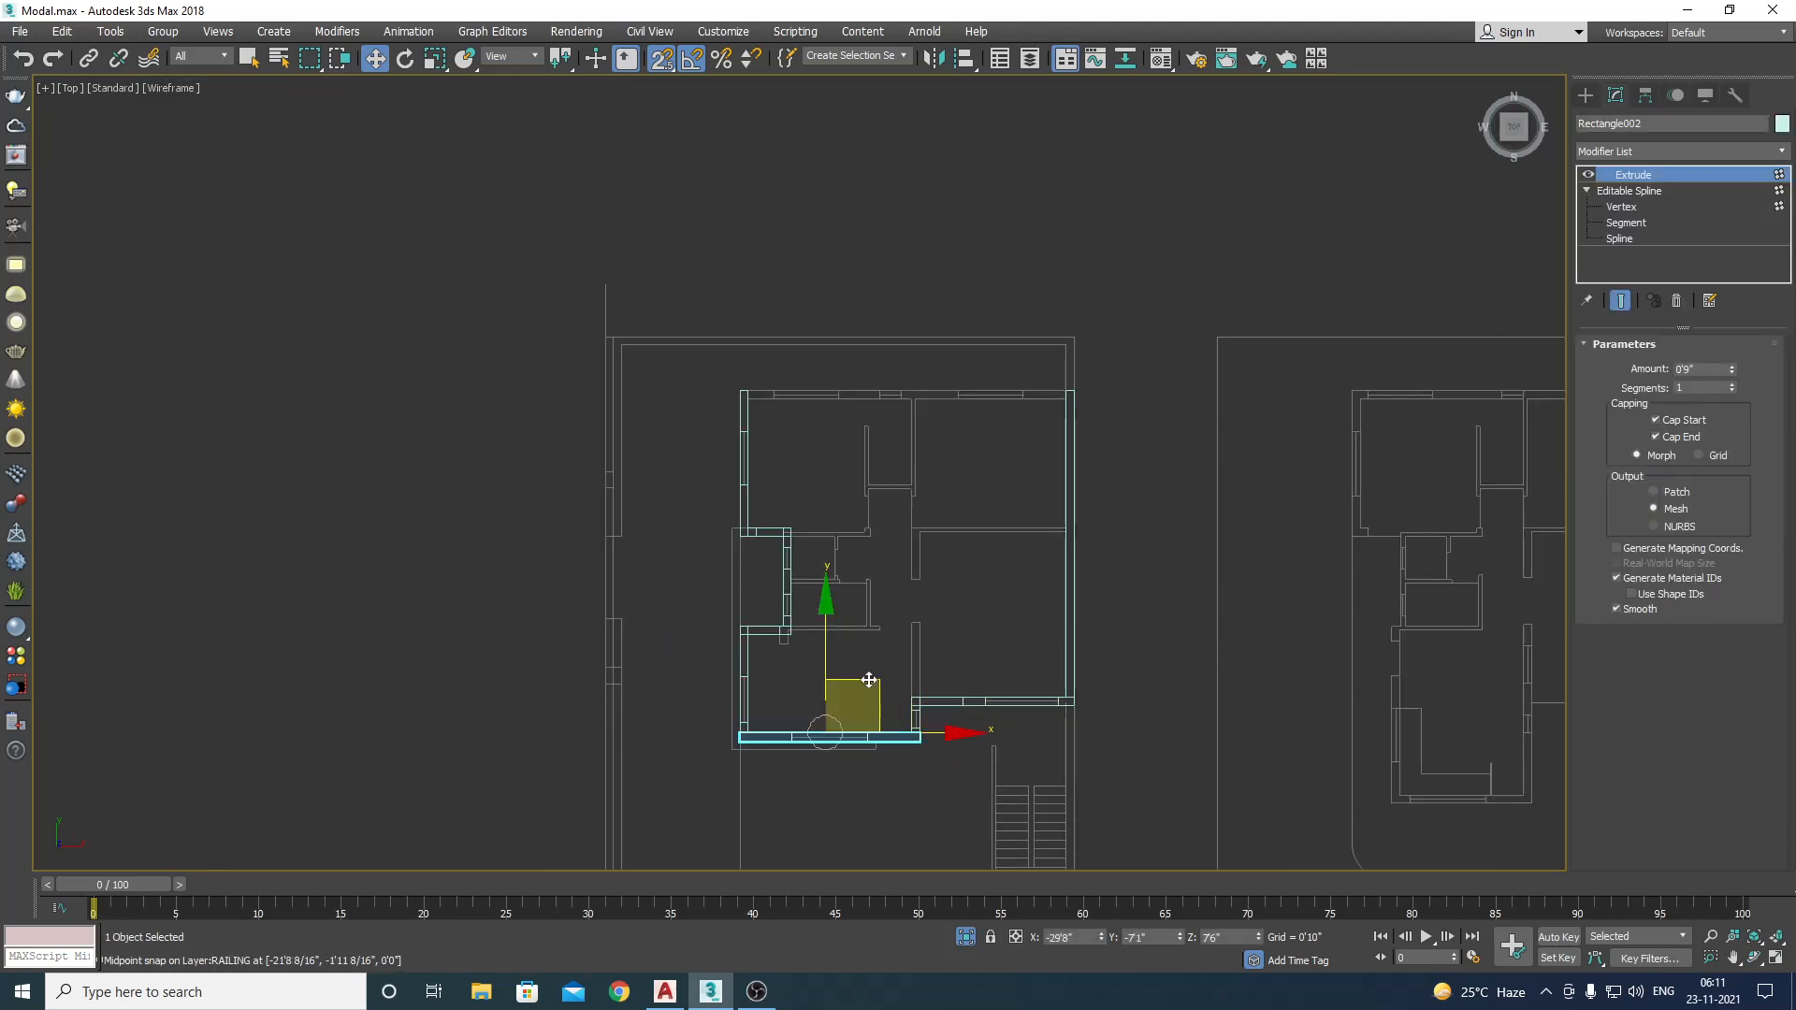
mouse_move(869, 680)
shift+mouse_down()
mouse_move(1063, 462)
mouse_move(1024, 393)
shift+mouse_up()
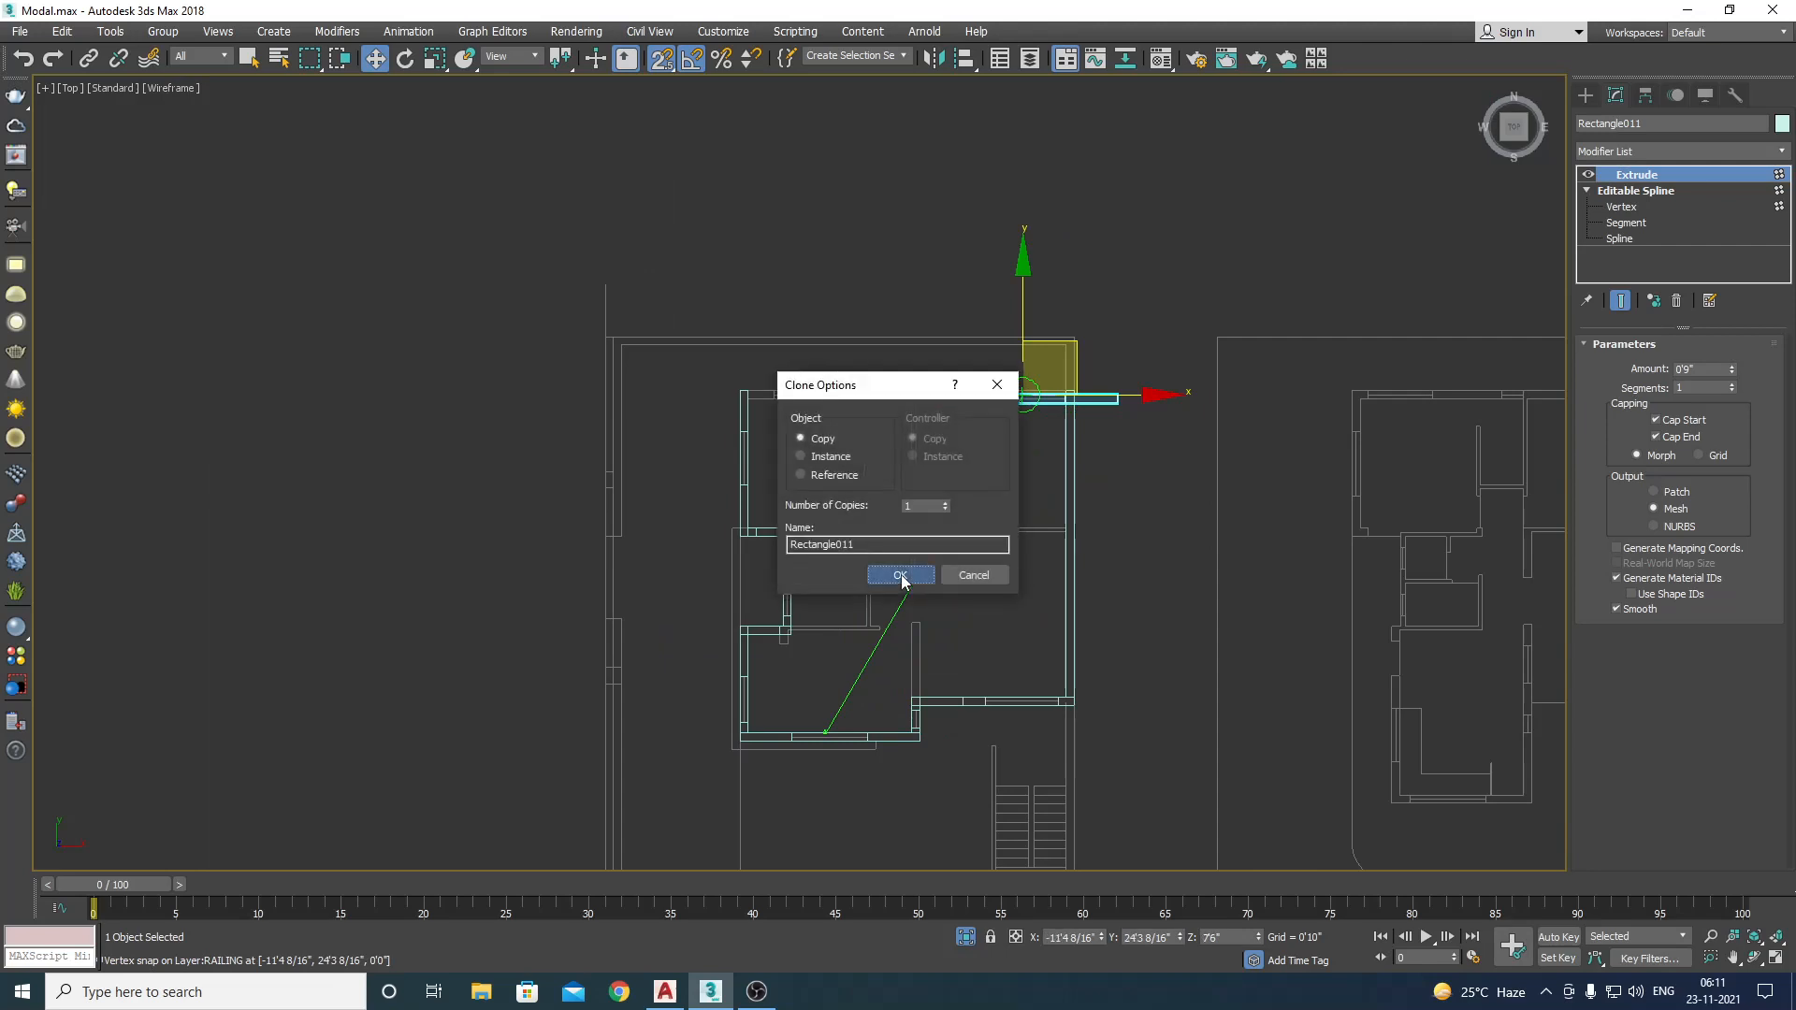
click(900, 576)
key(z)
scroll(902, 581, down, 3)
scroll(1127, 521, up, 2)
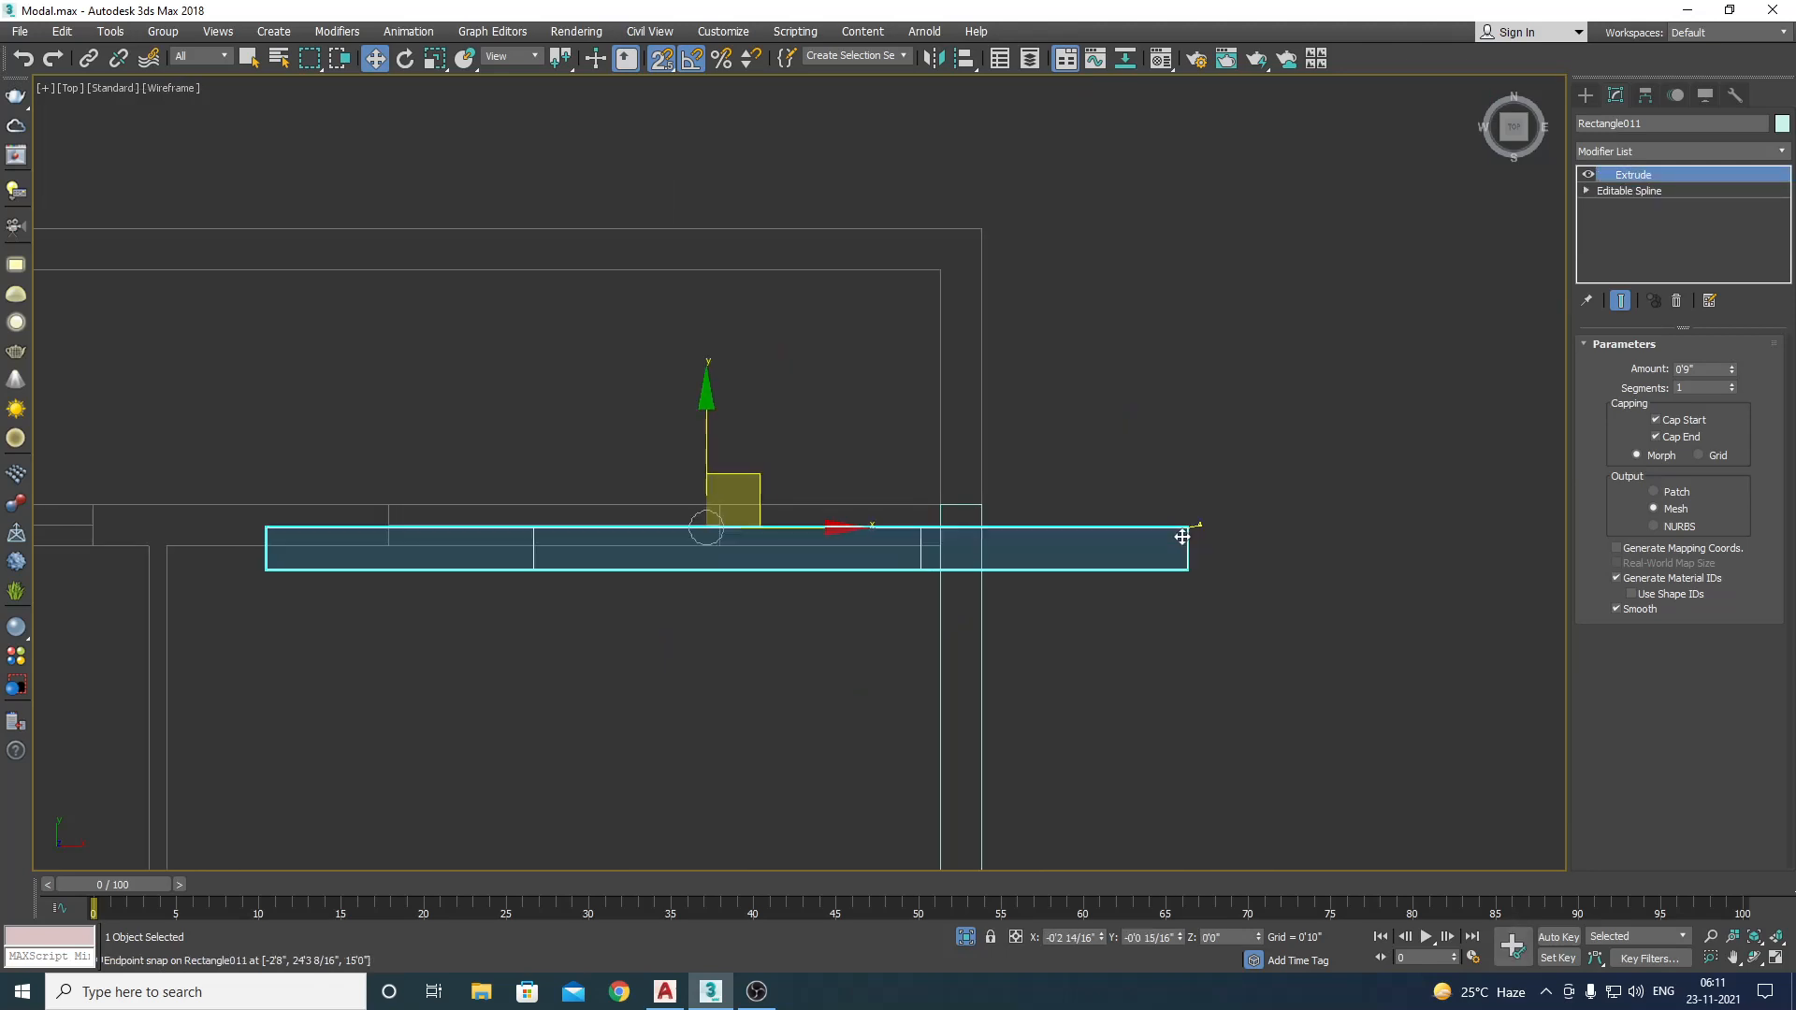
drag(1181, 536, 944, 507)
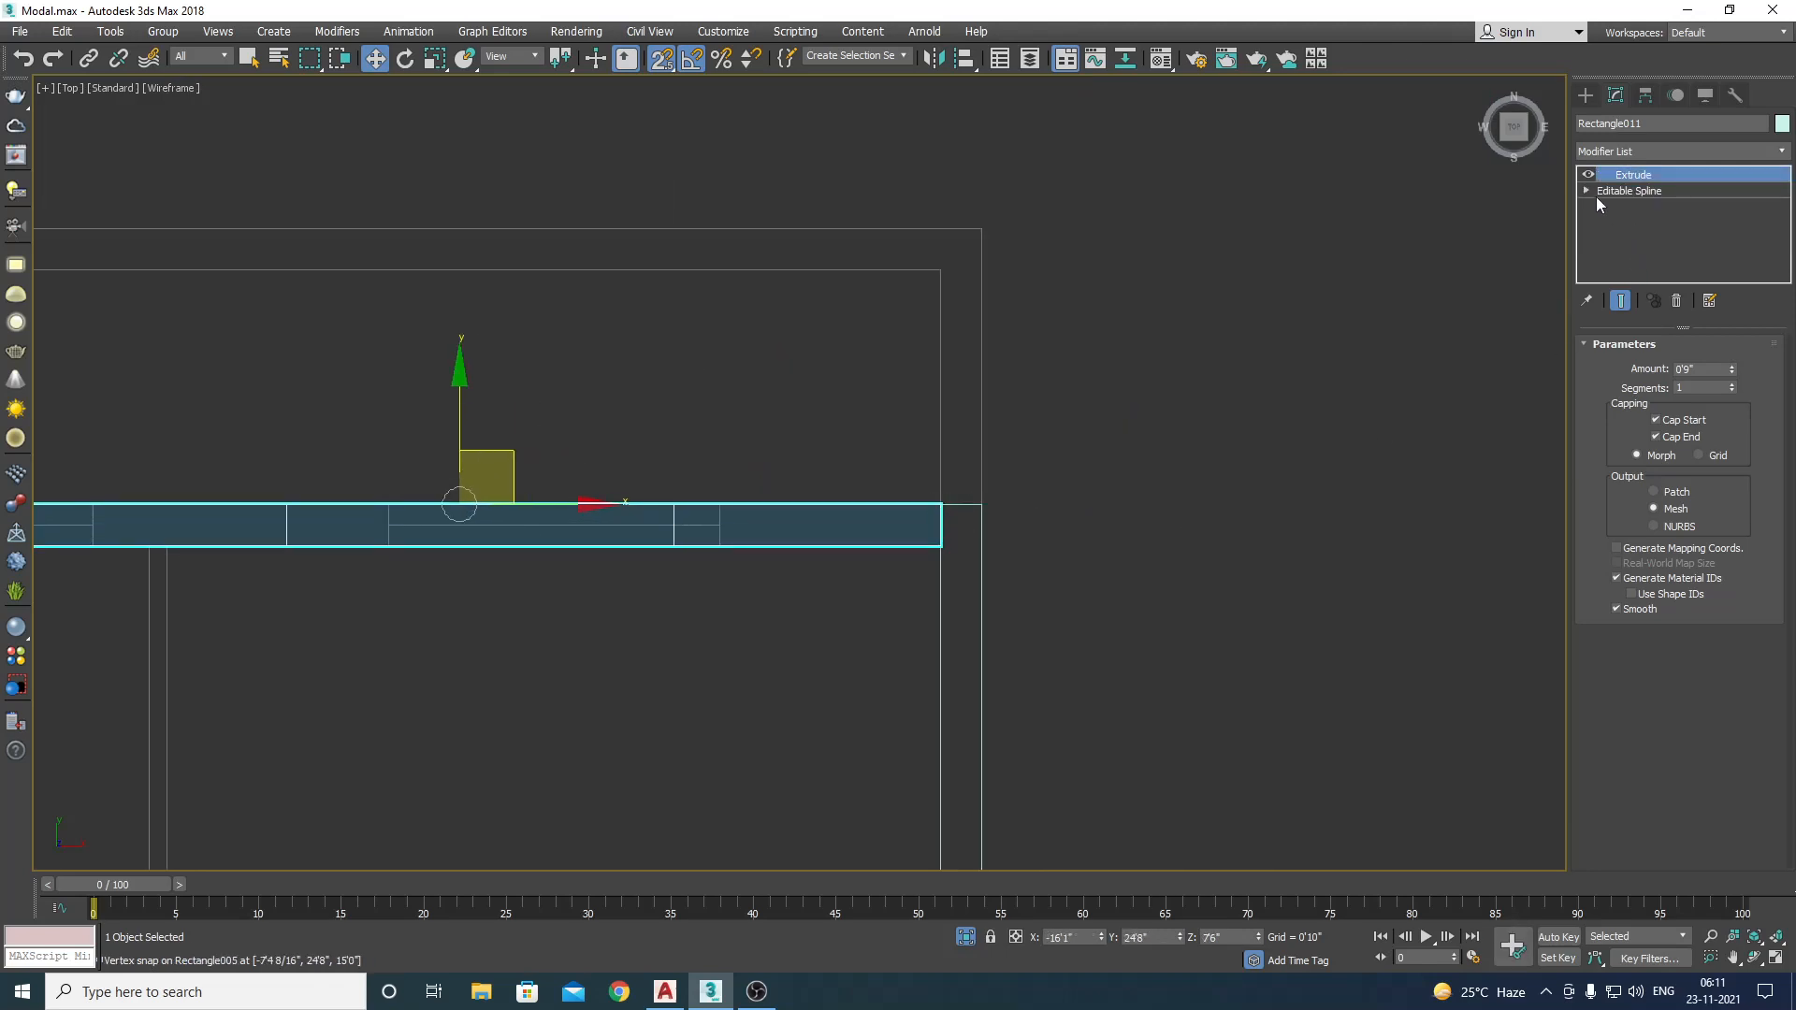
Step: Extend the rear wall's left end vertices to the inner face of the rear left side wall
click(1622, 207)
scroll(1039, 625, down, 2)
middle_drag(702, 589, 1039, 625)
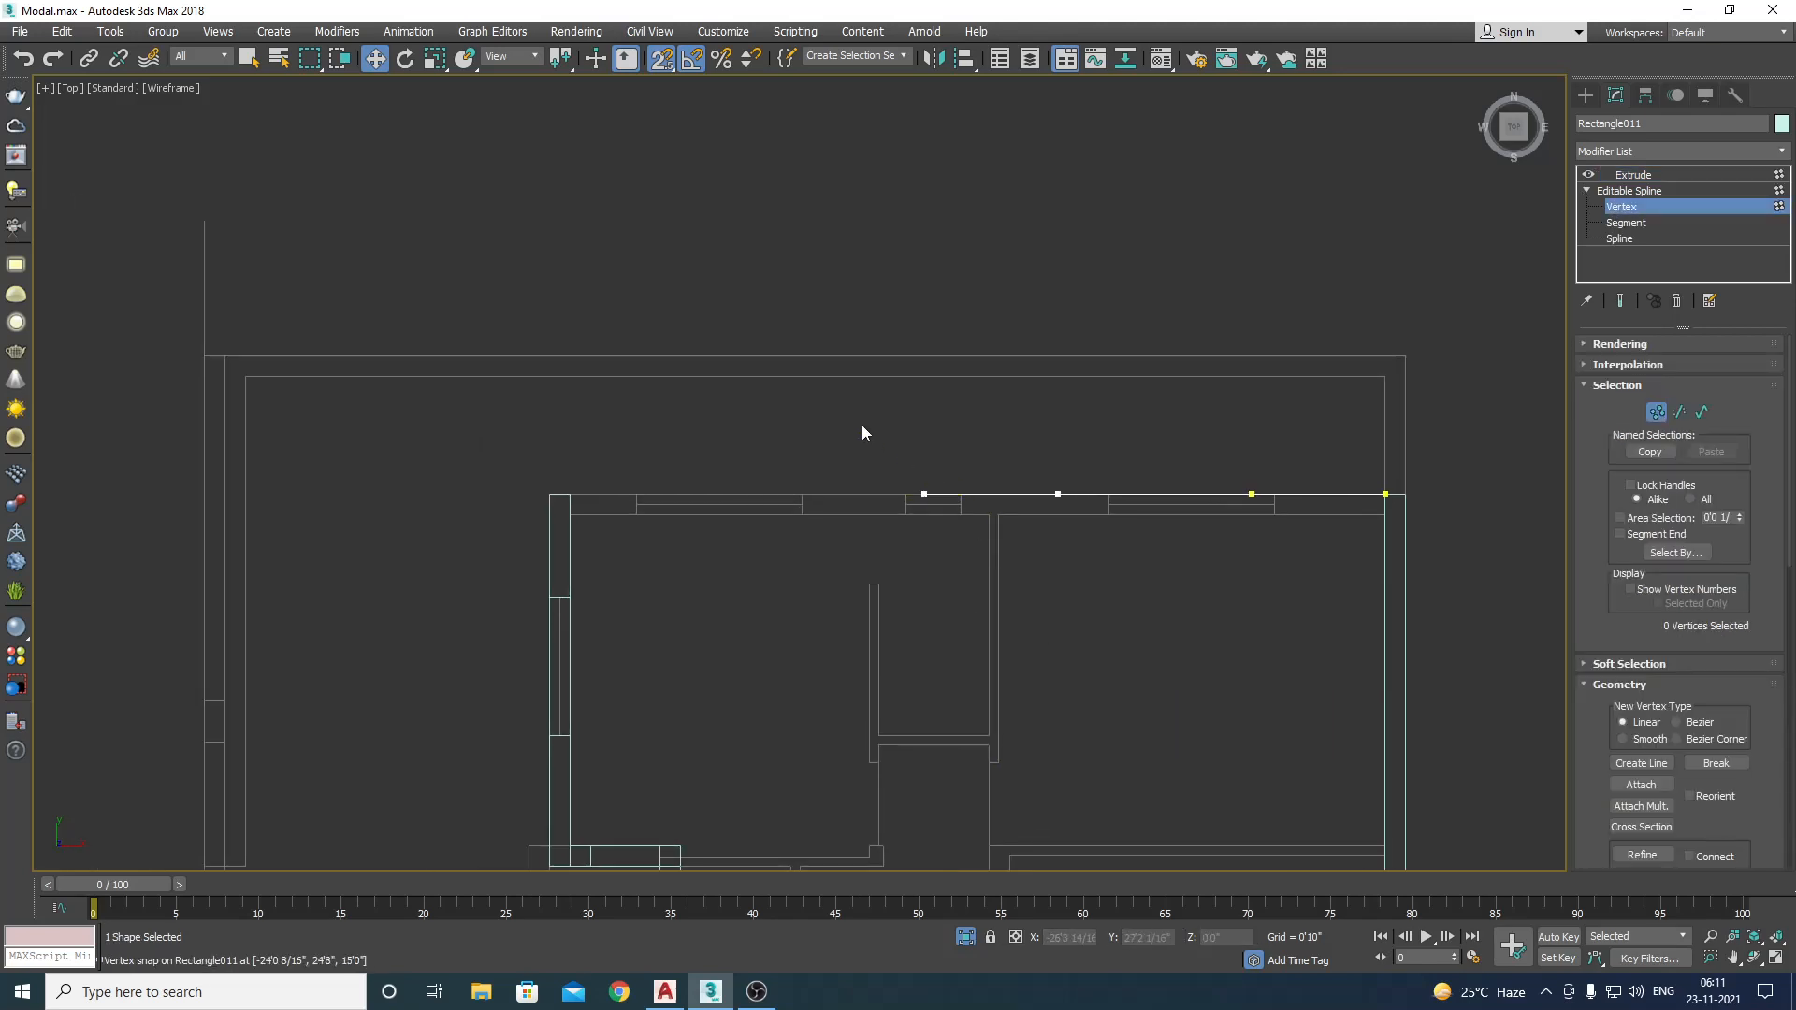
scroll(749, 474, up, 2)
drag(862, 432, 505, 501)
scroll(855, 510, down, 2)
scroll(1259, 497, up, 4)
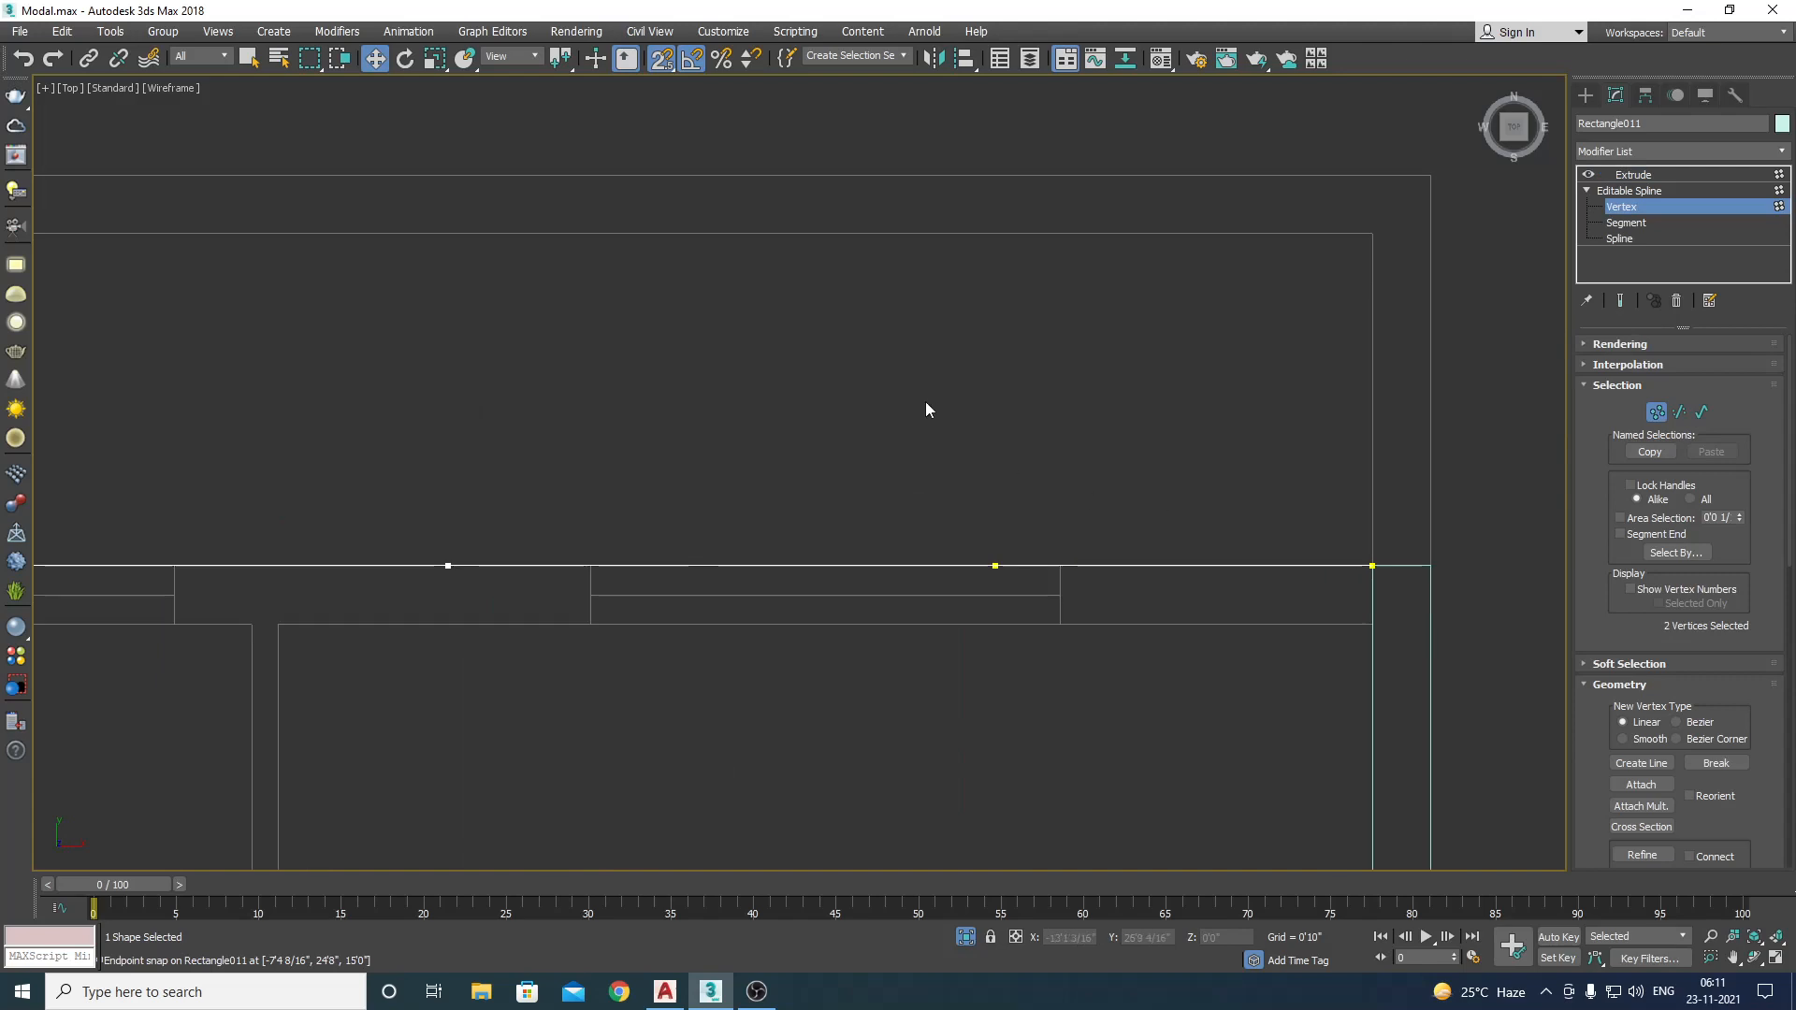
Step: Snap both side edges of the rear wall's opening to the rightmost rear window in the plan
drag(1103, 565, 1060, 566)
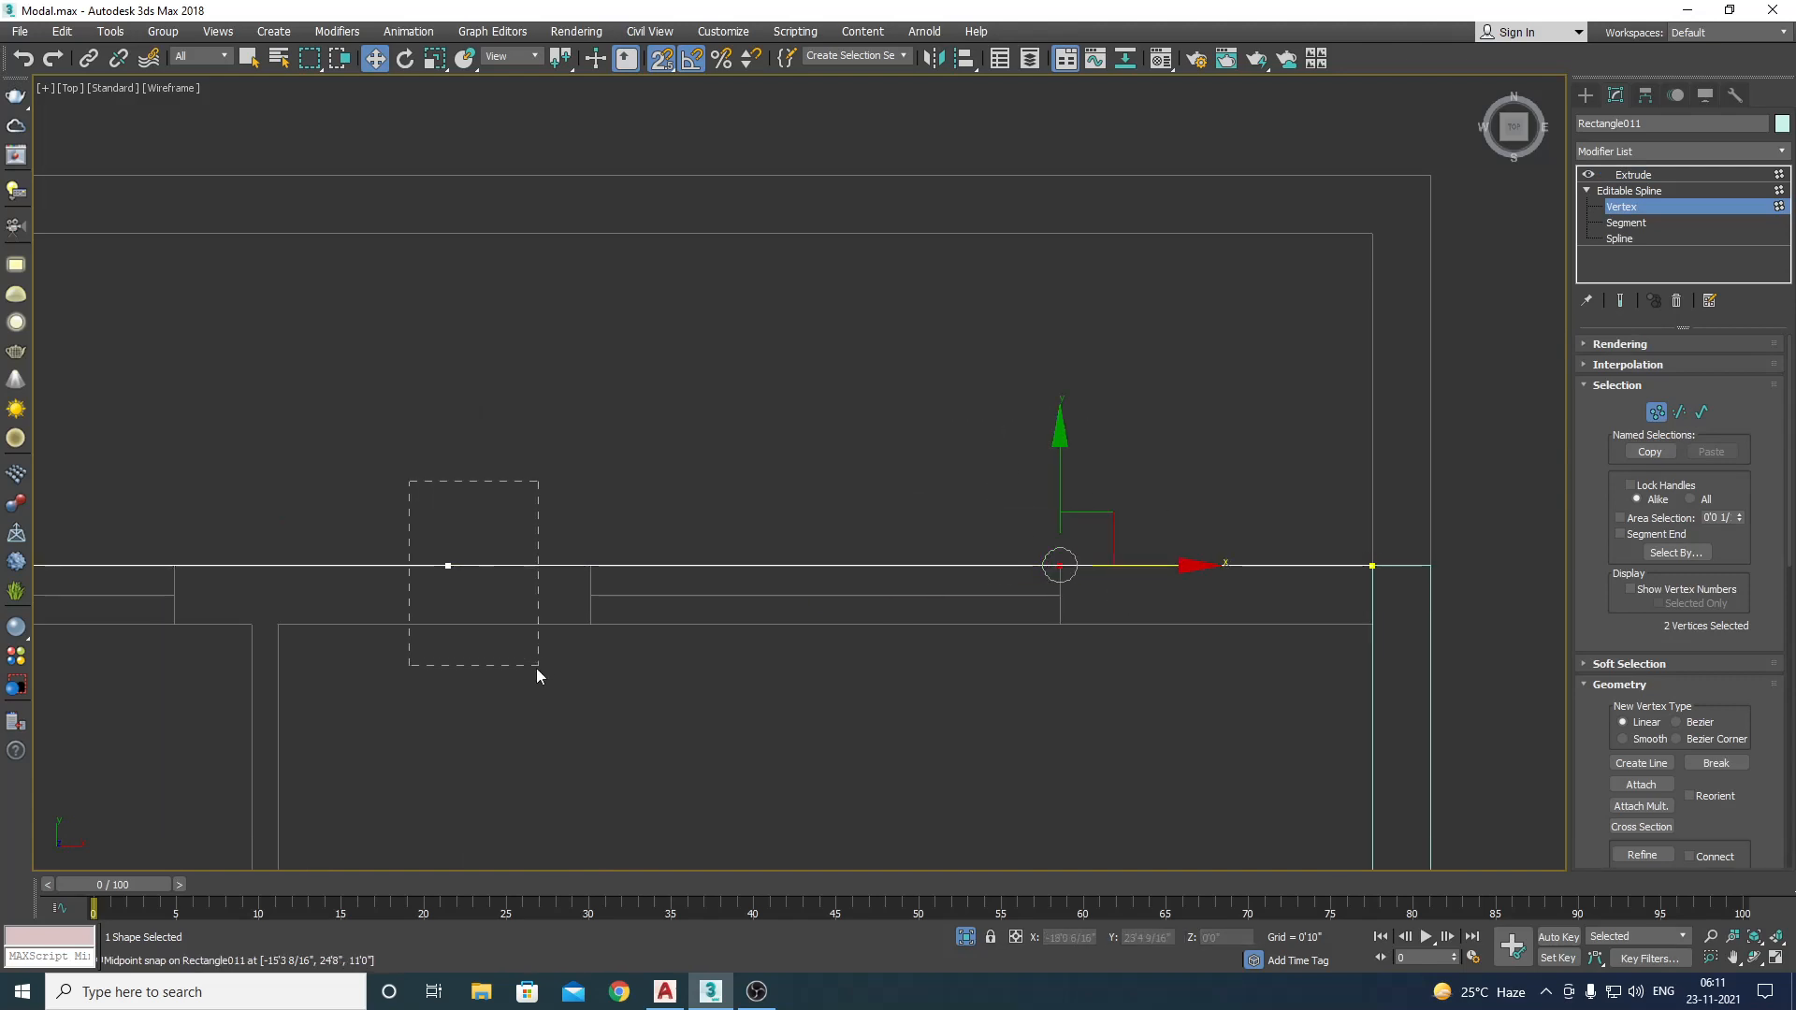
drag(538, 674, 539, 670)
drag(586, 568, 591, 566)
scroll(655, 601, down, 1)
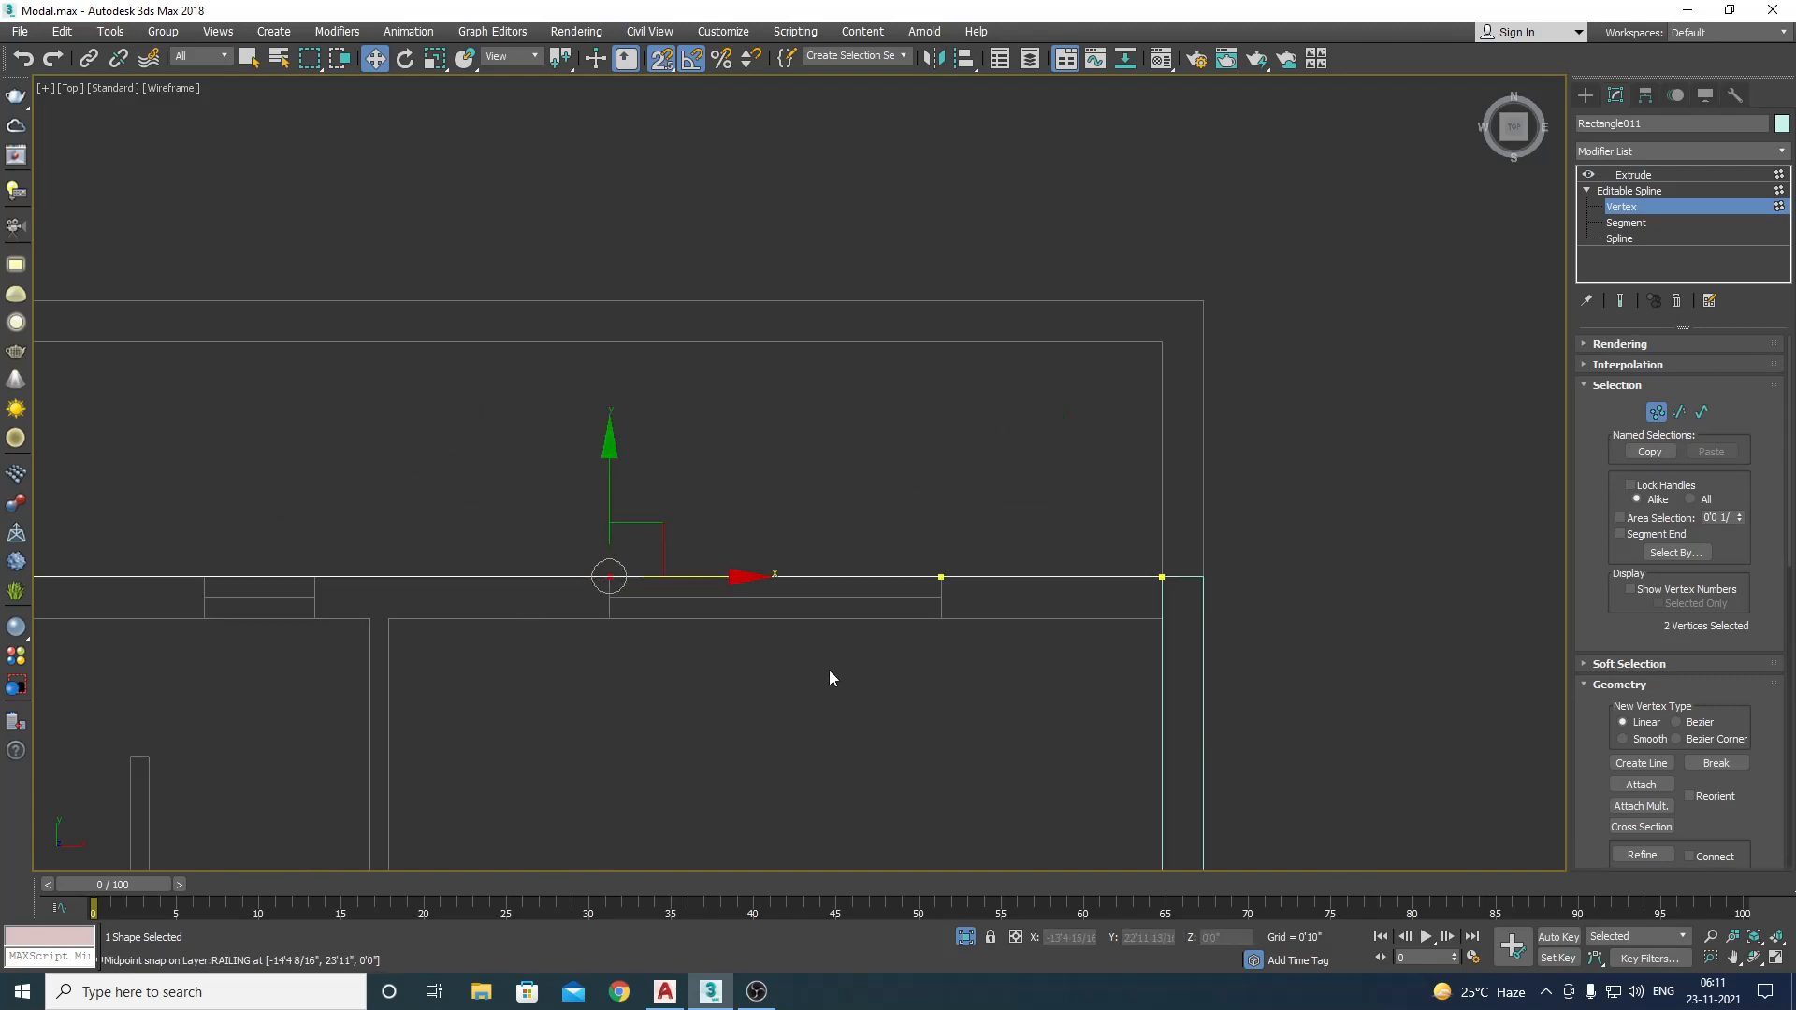
Step: Copy the rear wall's window opening spline to the left and middle rear windows in the plan
key(3)
drag(1085, 670, 665, 529)
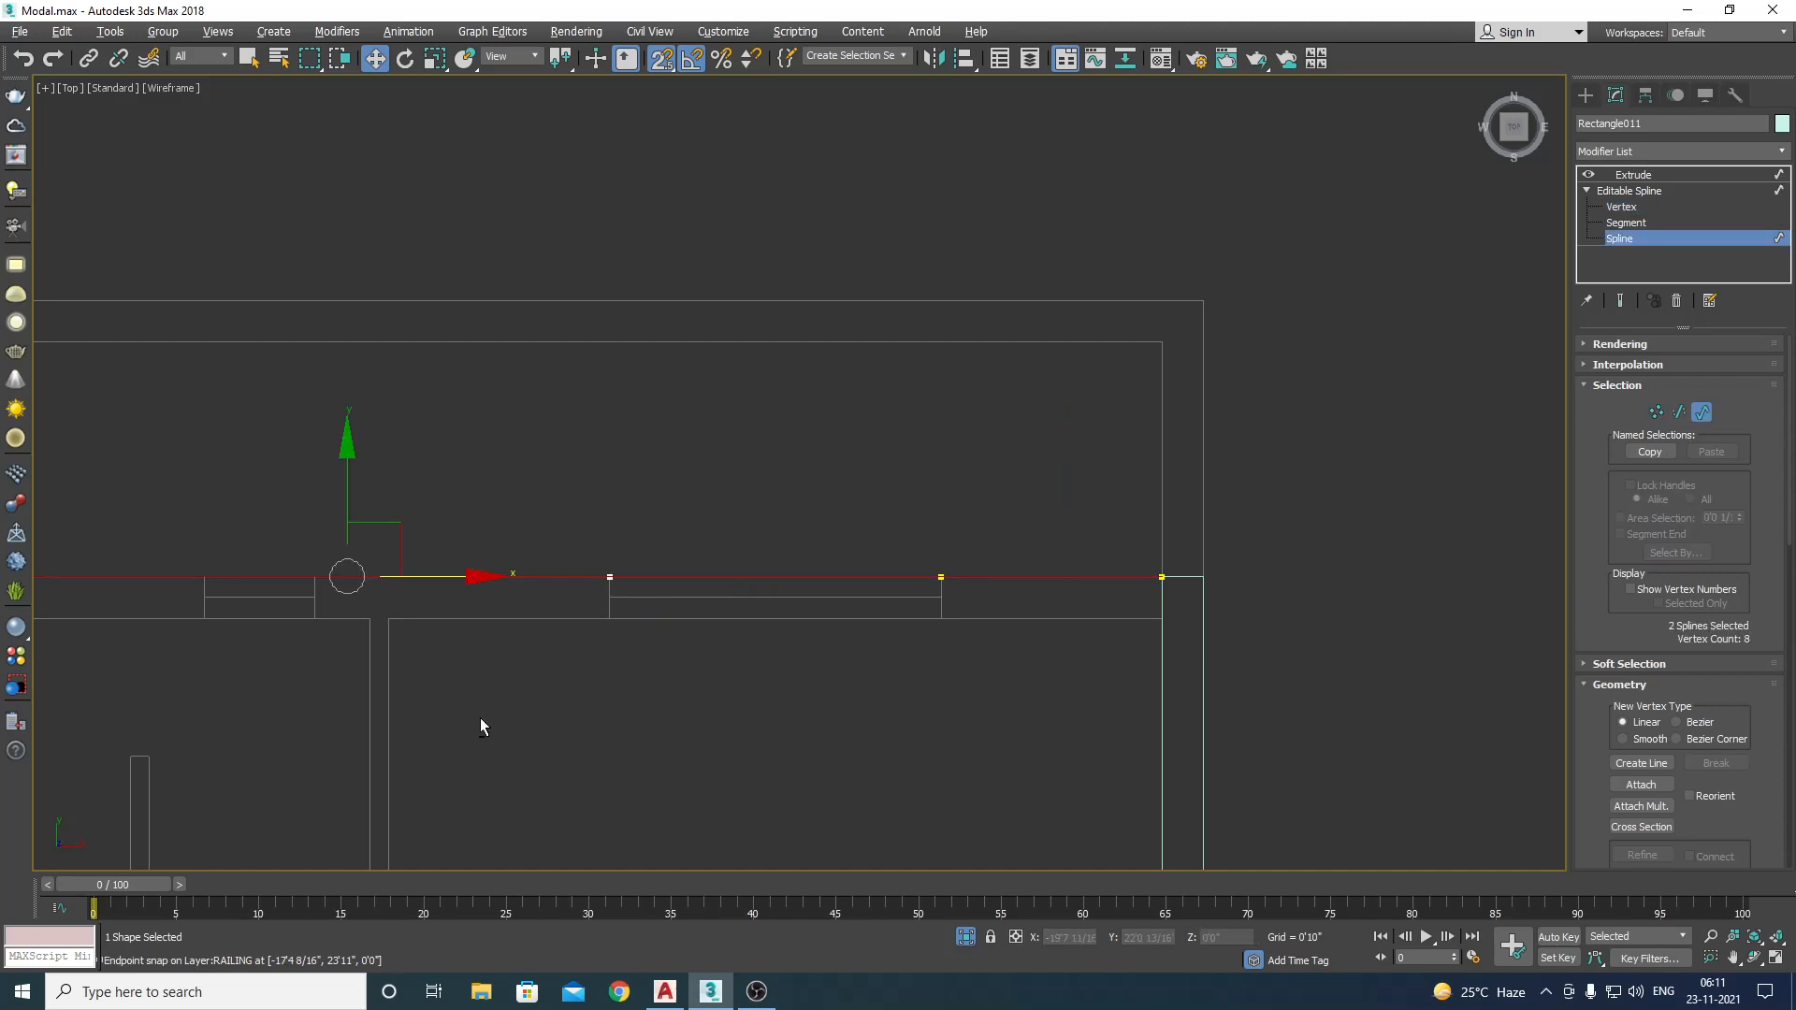
alt+drag(481, 718, 429, 508)
scroll(1033, 607, down, 7)
middle_drag(893, 687, 1053, 721)
scroll(1055, 717, up, 6)
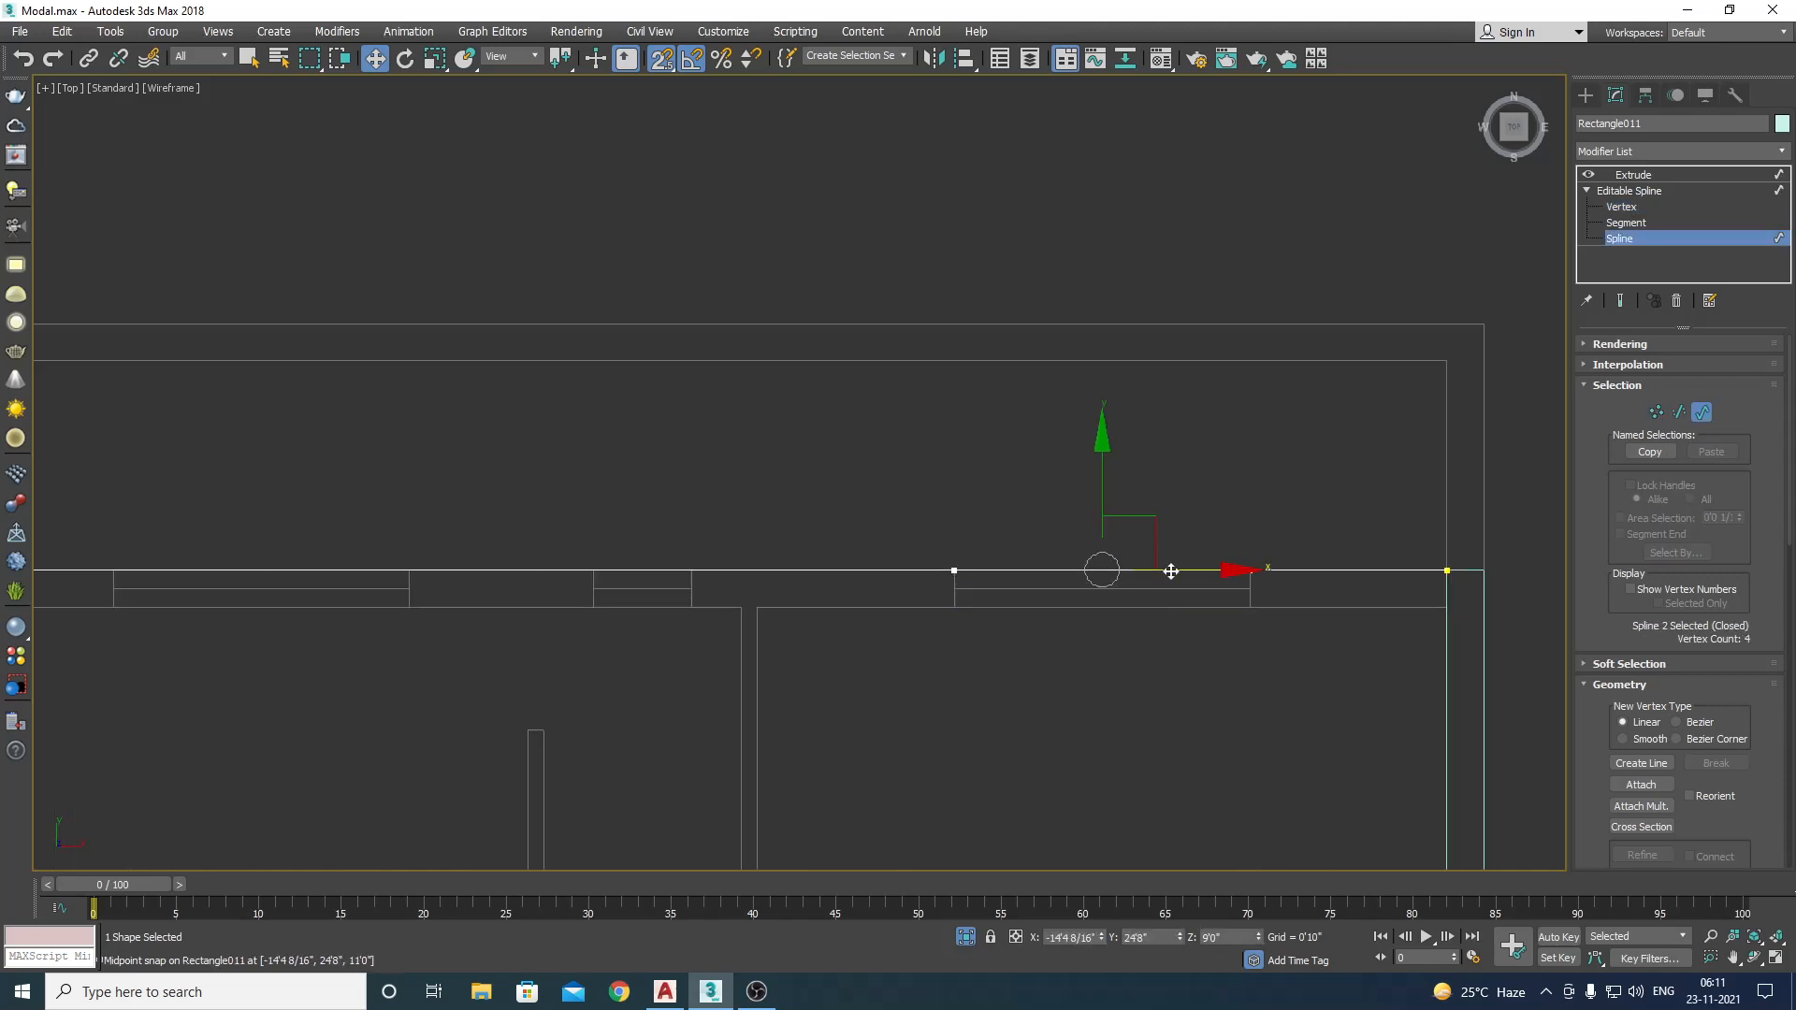
mouse_move(1171, 572)
shift+mouse_down()
mouse_move(258, 572)
mouse_move(629, 501)
mouse_move(653, 568)
shift+mouse_up()
Step: Narrow the middle rear opening by snapping its right edge to the small window in the plan, and shade the top view
key(1)
scroll(577, 561, up, 4)
drag(373, 465, 497, 689)
drag(510, 582, 1029, 614)
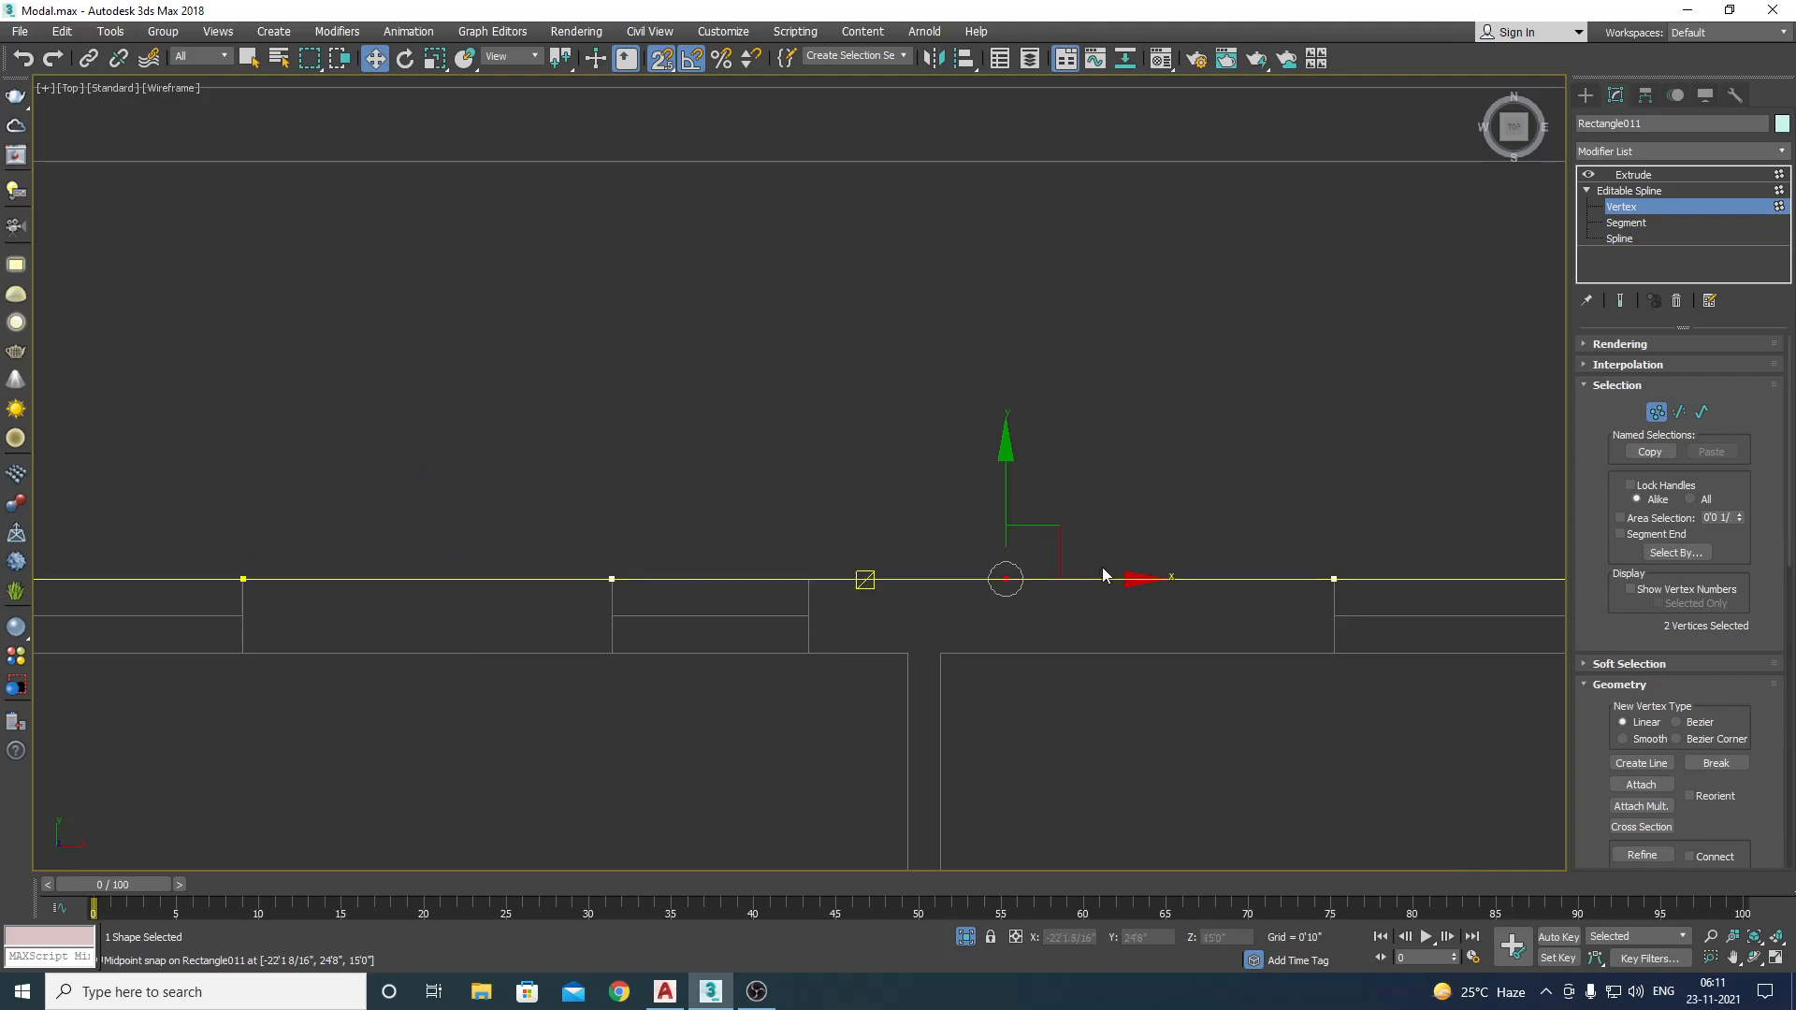
drag(822, 591, 822, 591)
scroll(827, 567, down, 5)
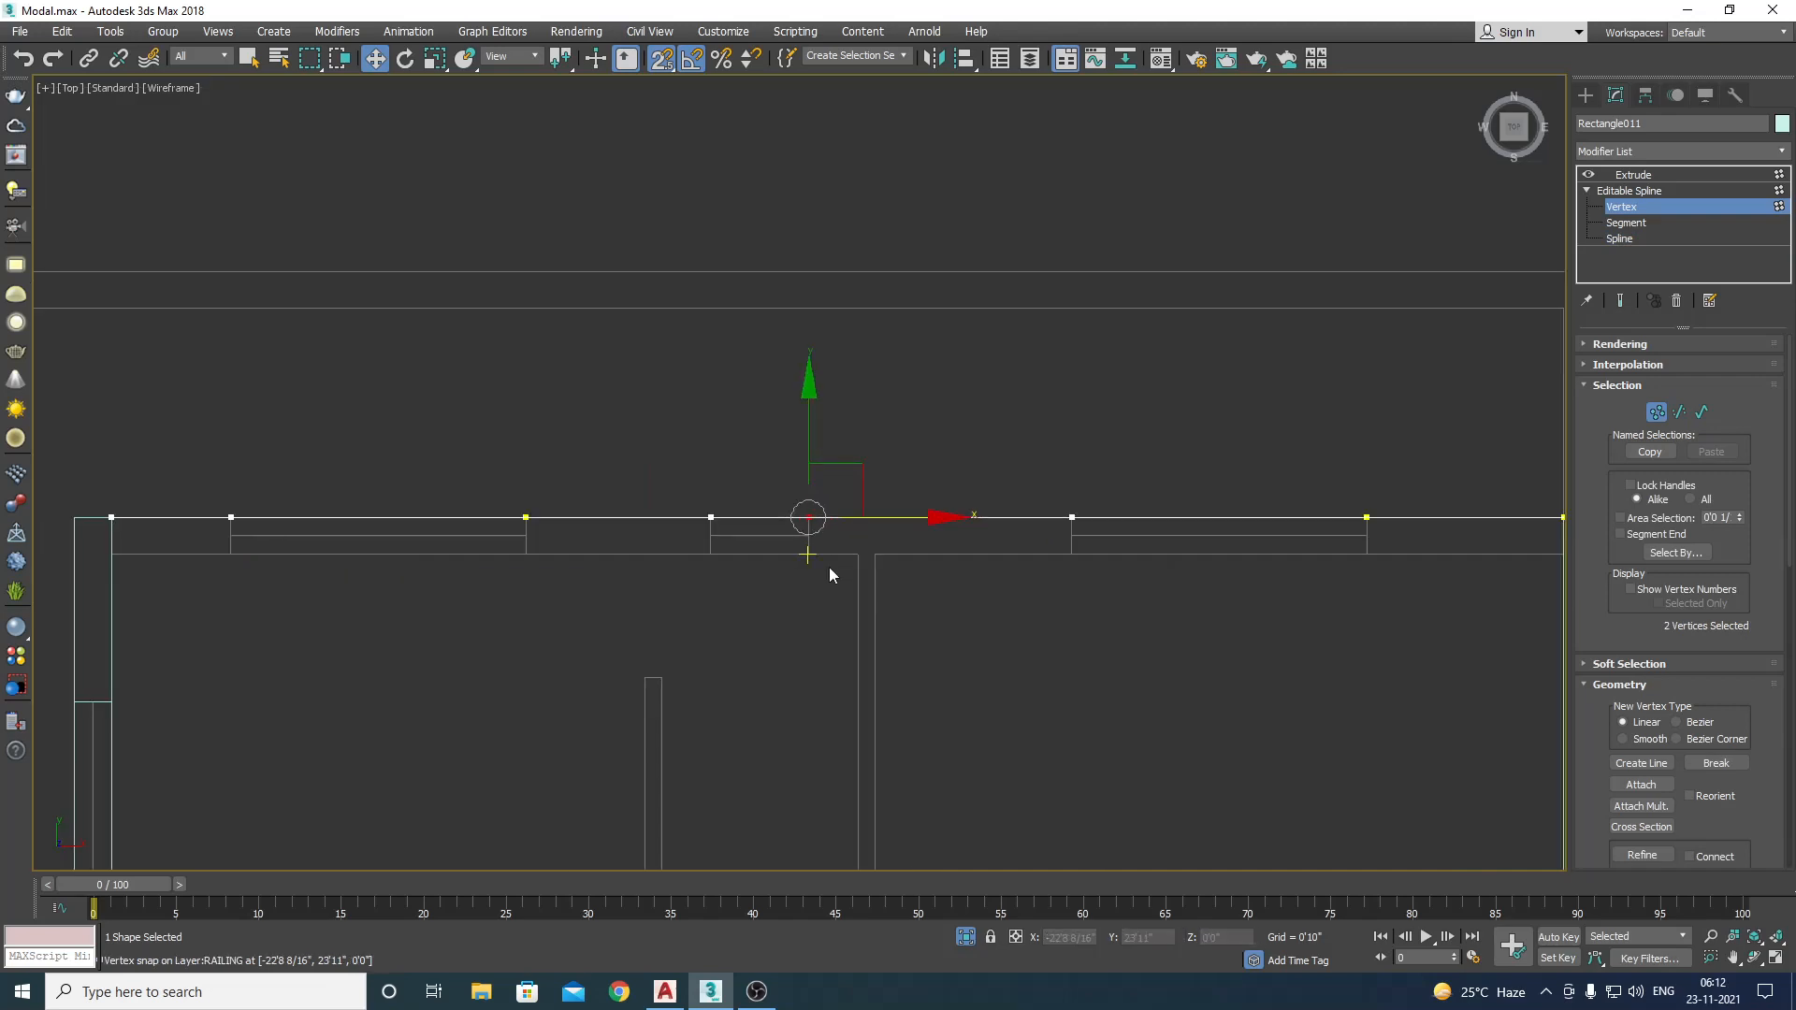
key(F3)
scroll(697, 463, down, 3)
scroll(683, 706, up, 3)
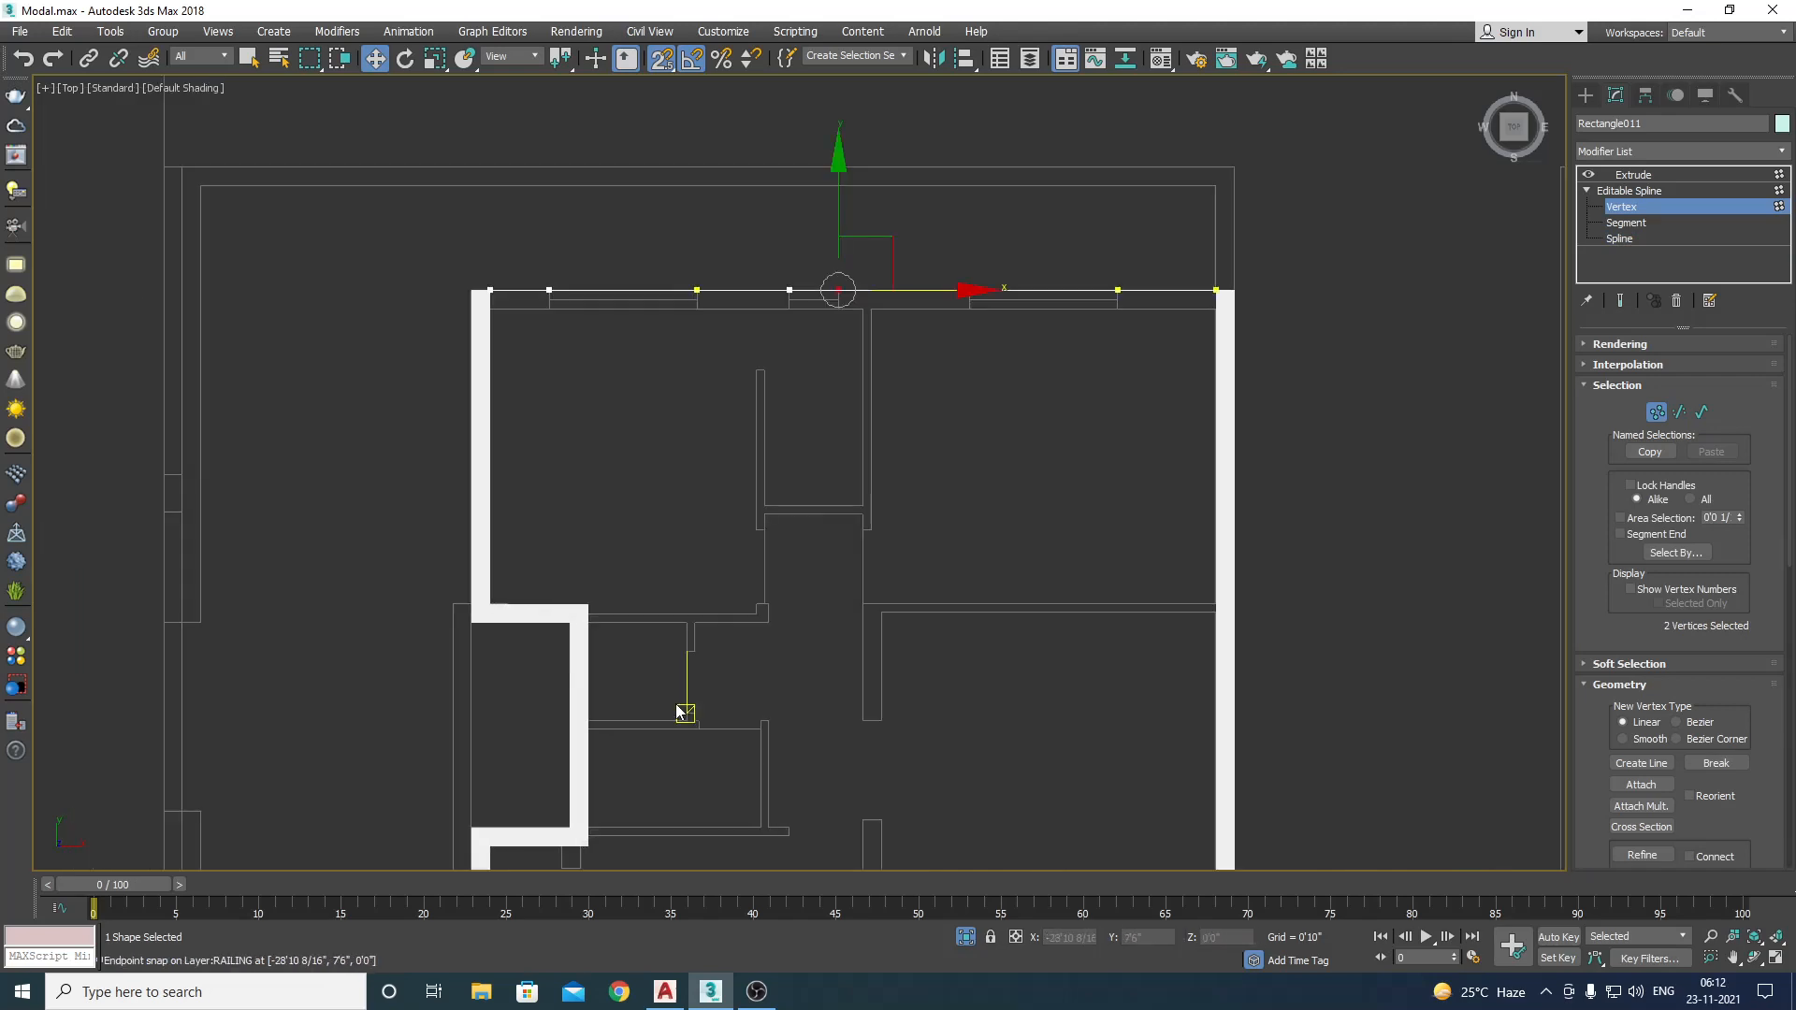
Step: Raise the bottom segment of the rear wall's middle opening to the sill height of the small windows in the recessed left wall
scroll(655, 700, down, 3)
key(p)
alt+middle_drag(791, 564, 799, 631)
key(w)
click(1628, 222)
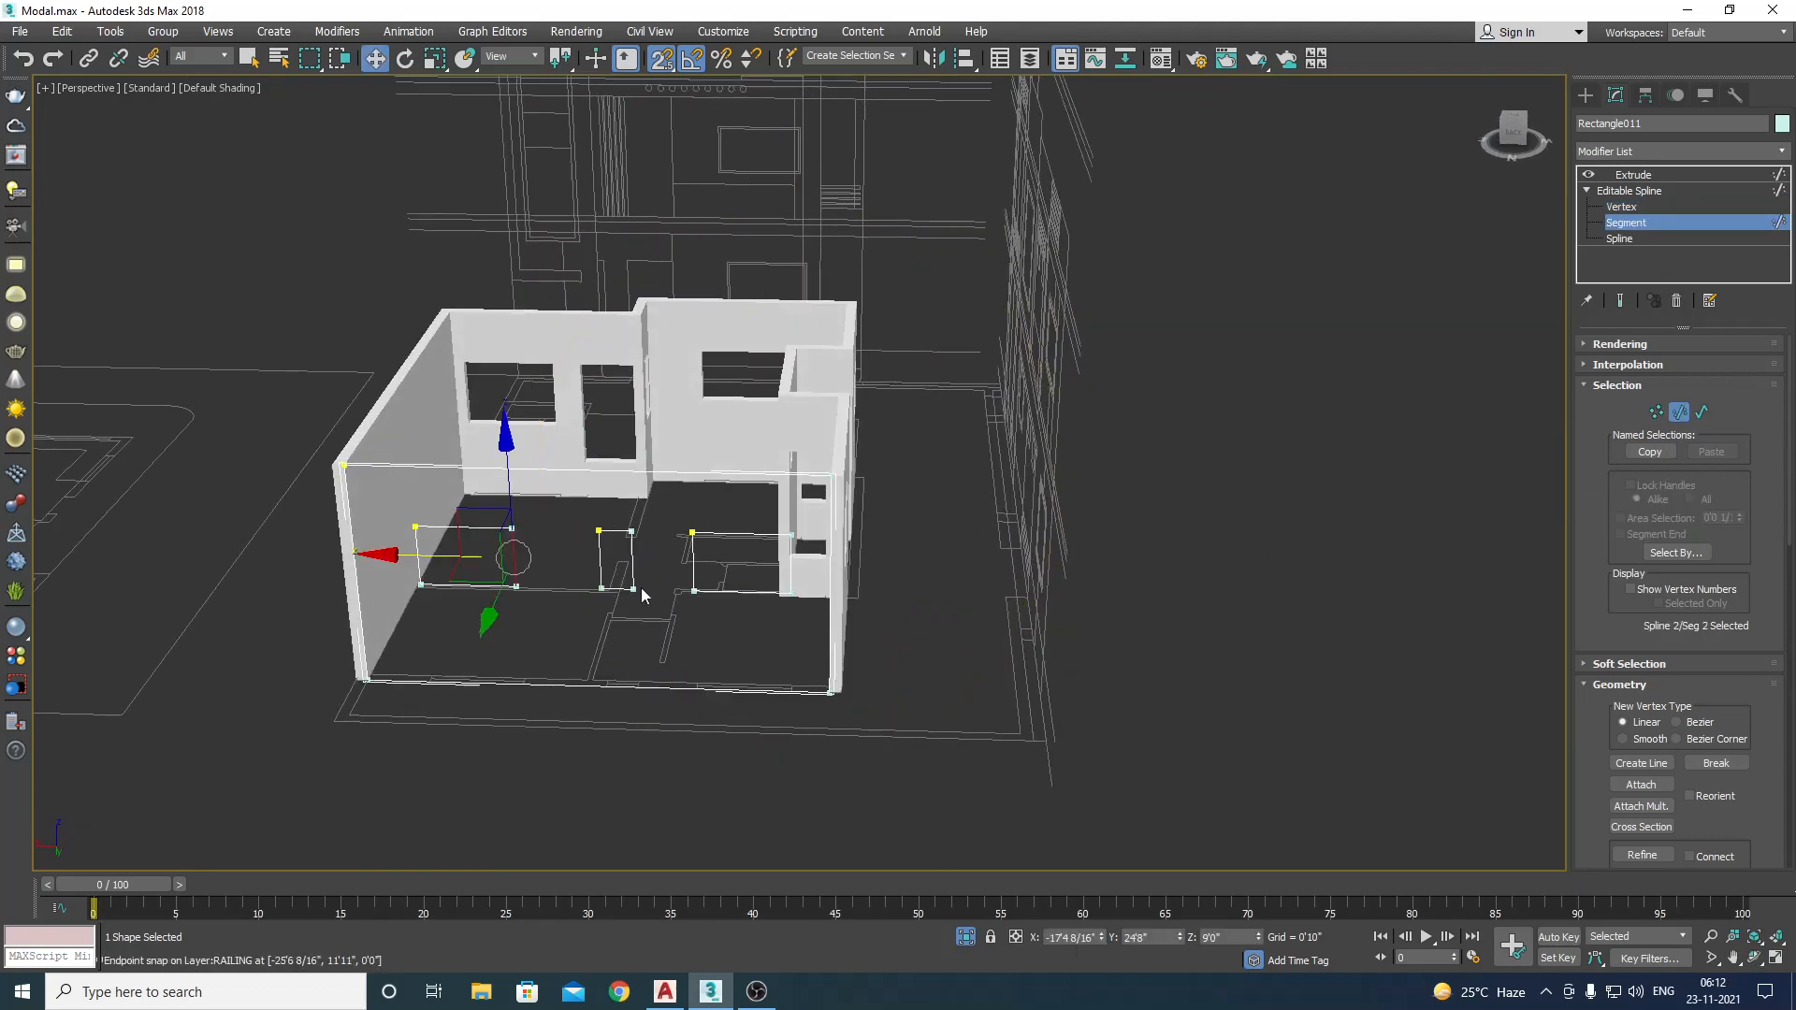
scroll(692, 538, up, 5)
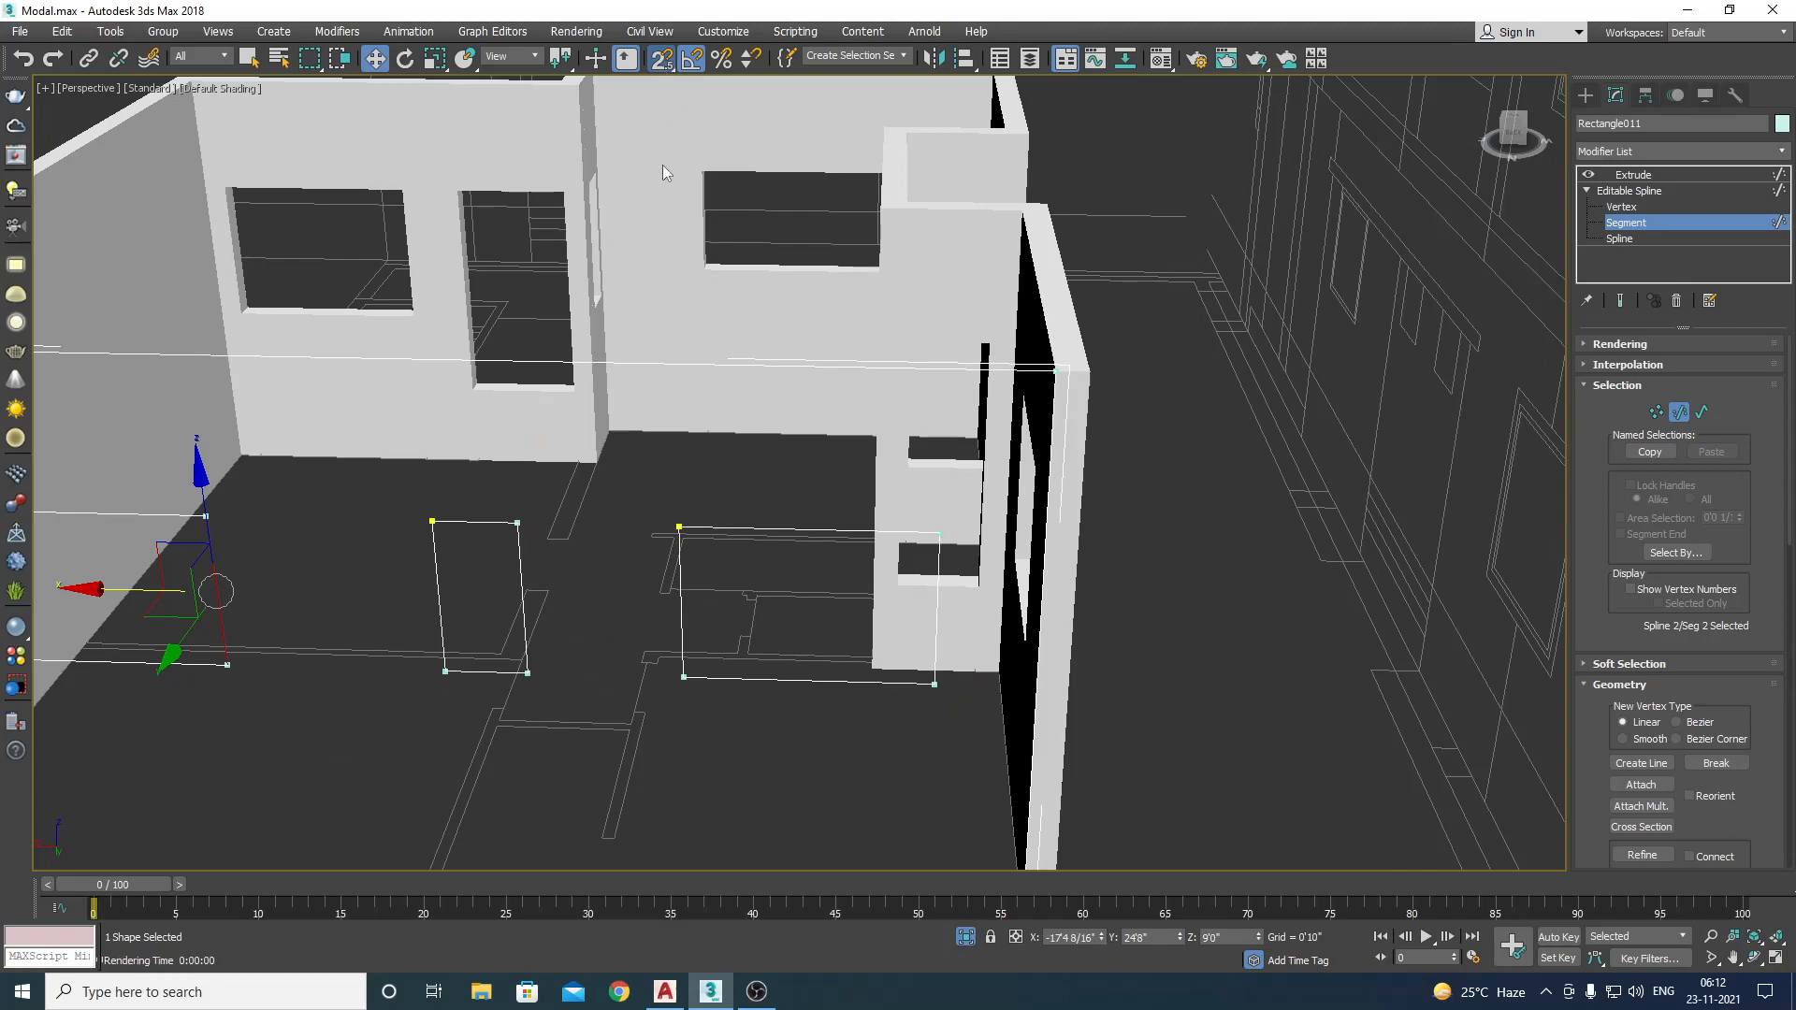
key(s)
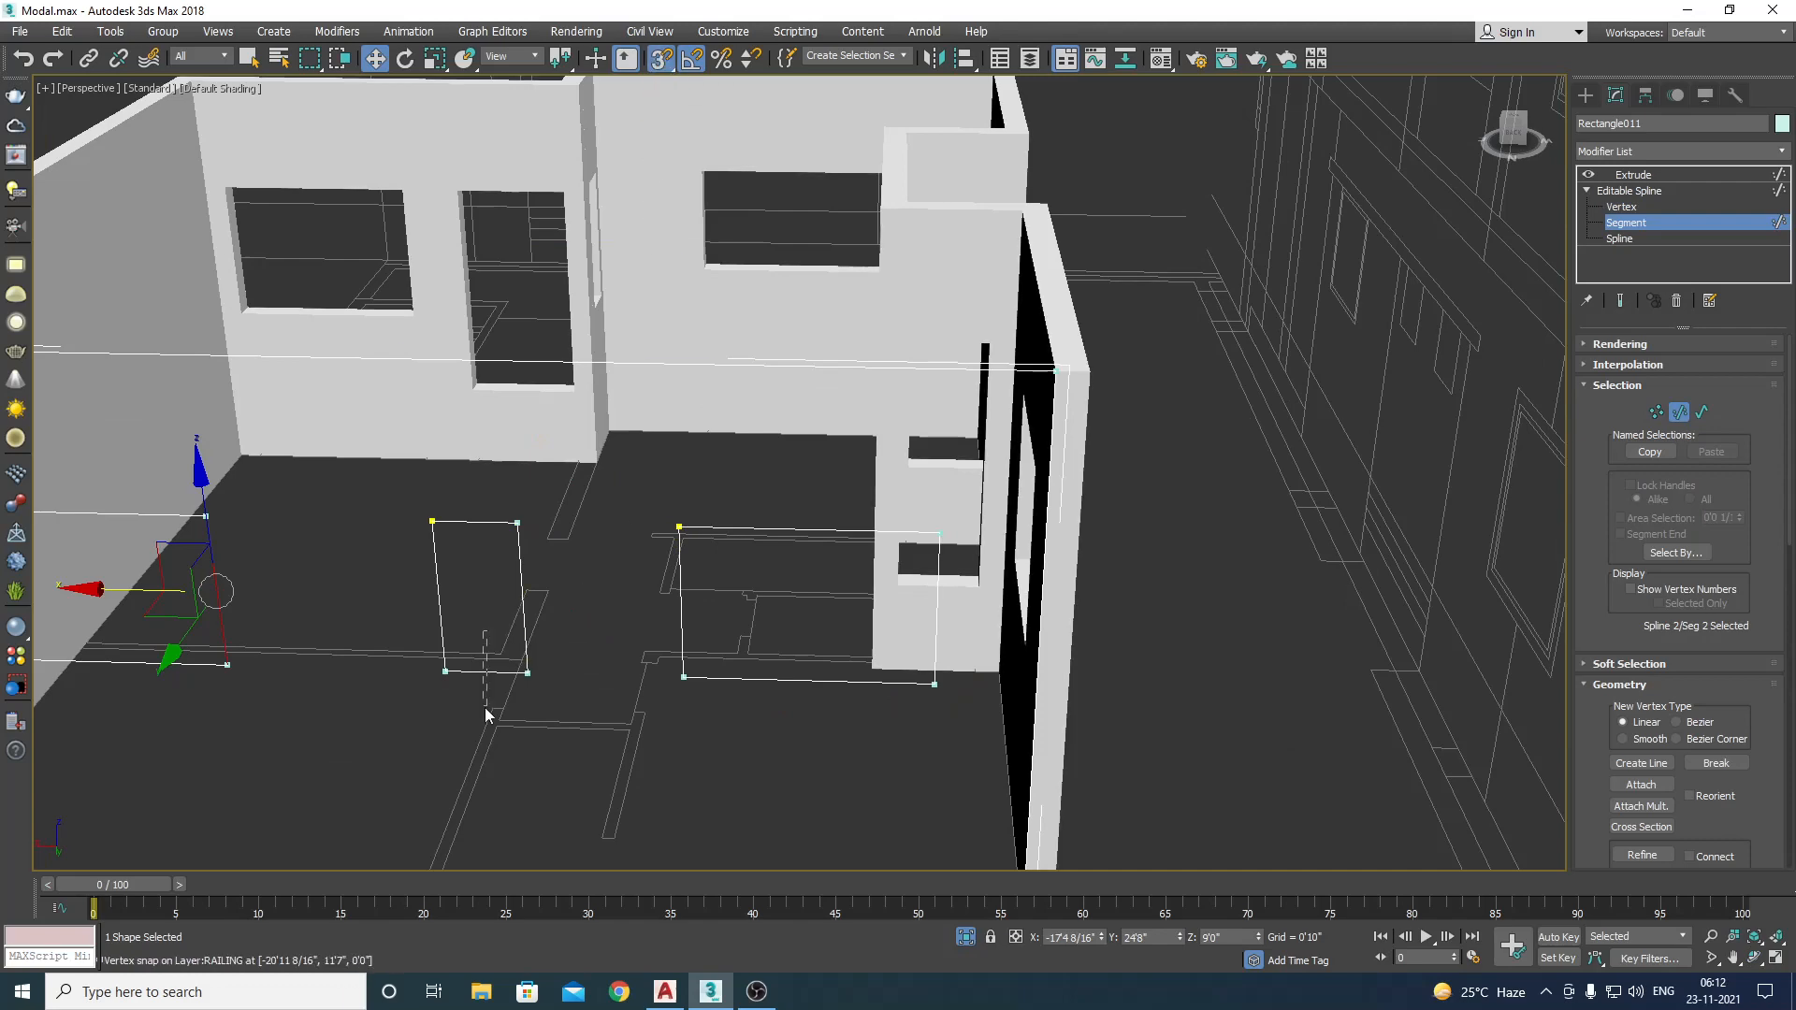
scroll(484, 716, down, 5)
key(ctrl+r)
drag(486, 715, 702, 632)
key(w)
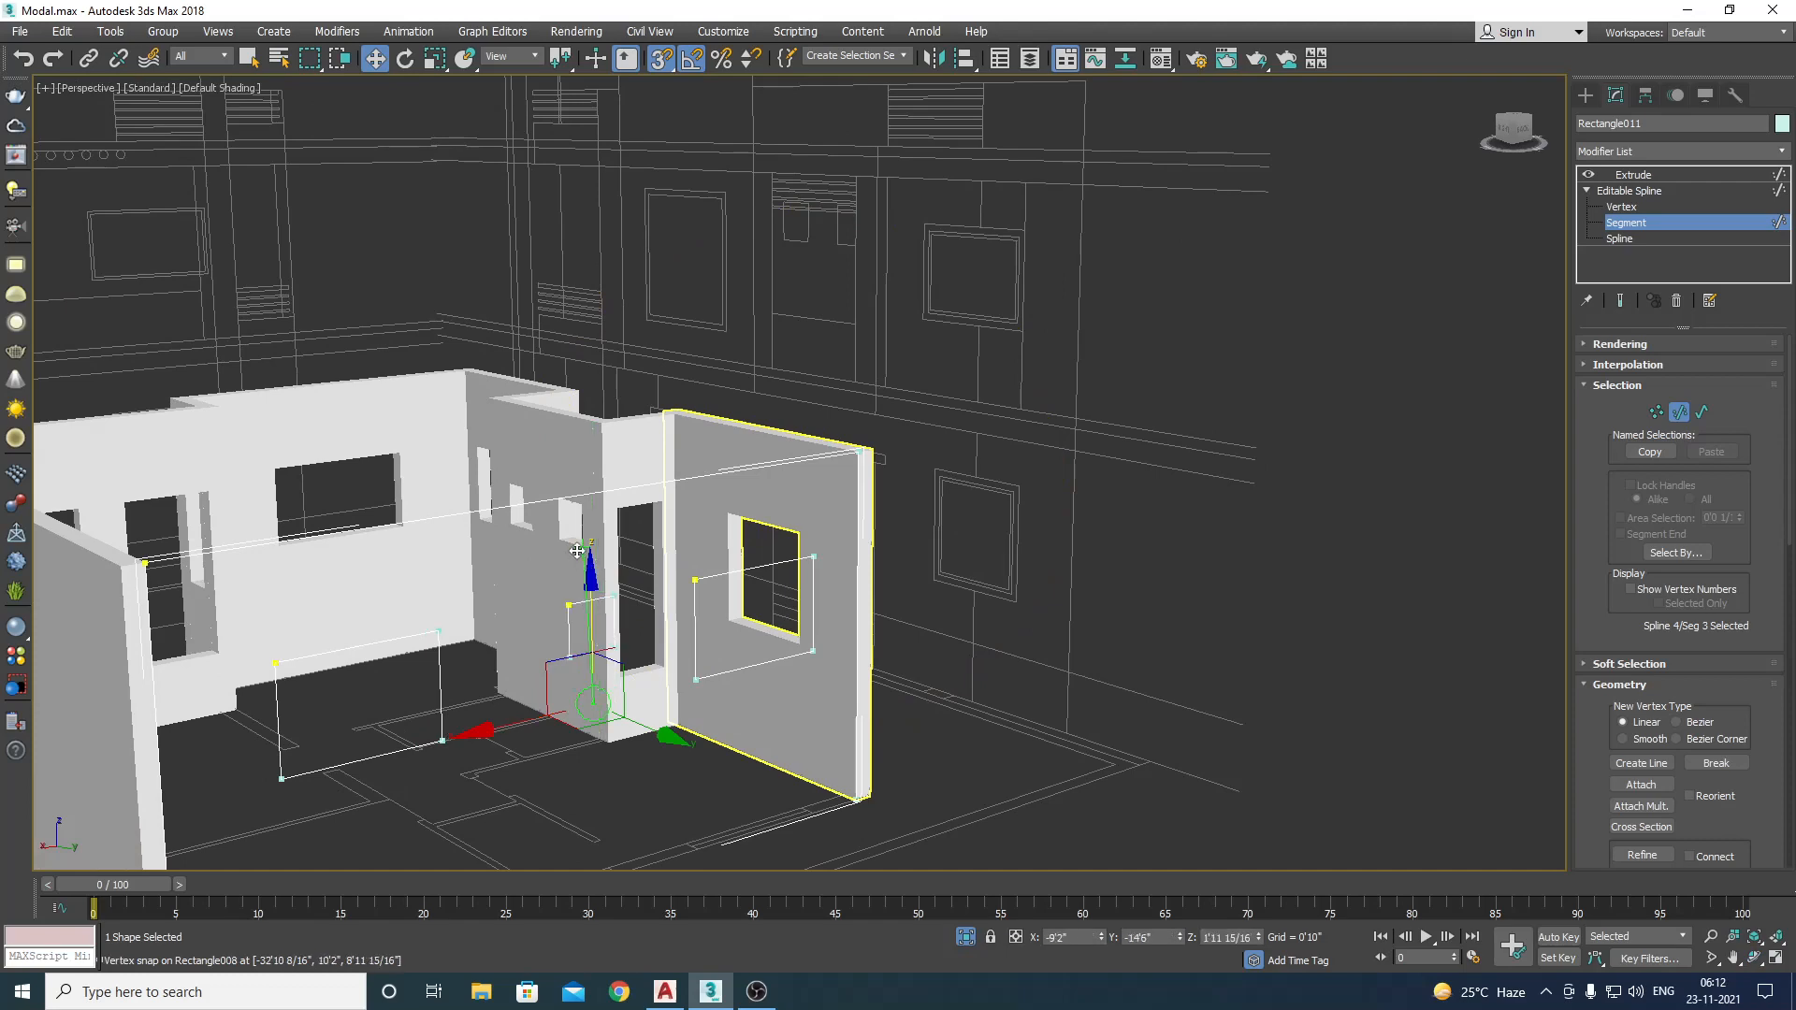
drag(573, 546, 587, 569)
Step: Raise the bottom segments of the two larger rear openings to the sill of the rear left side wall's window, and finish the segment editing
alt+middle_drag(742, 728, 744, 661)
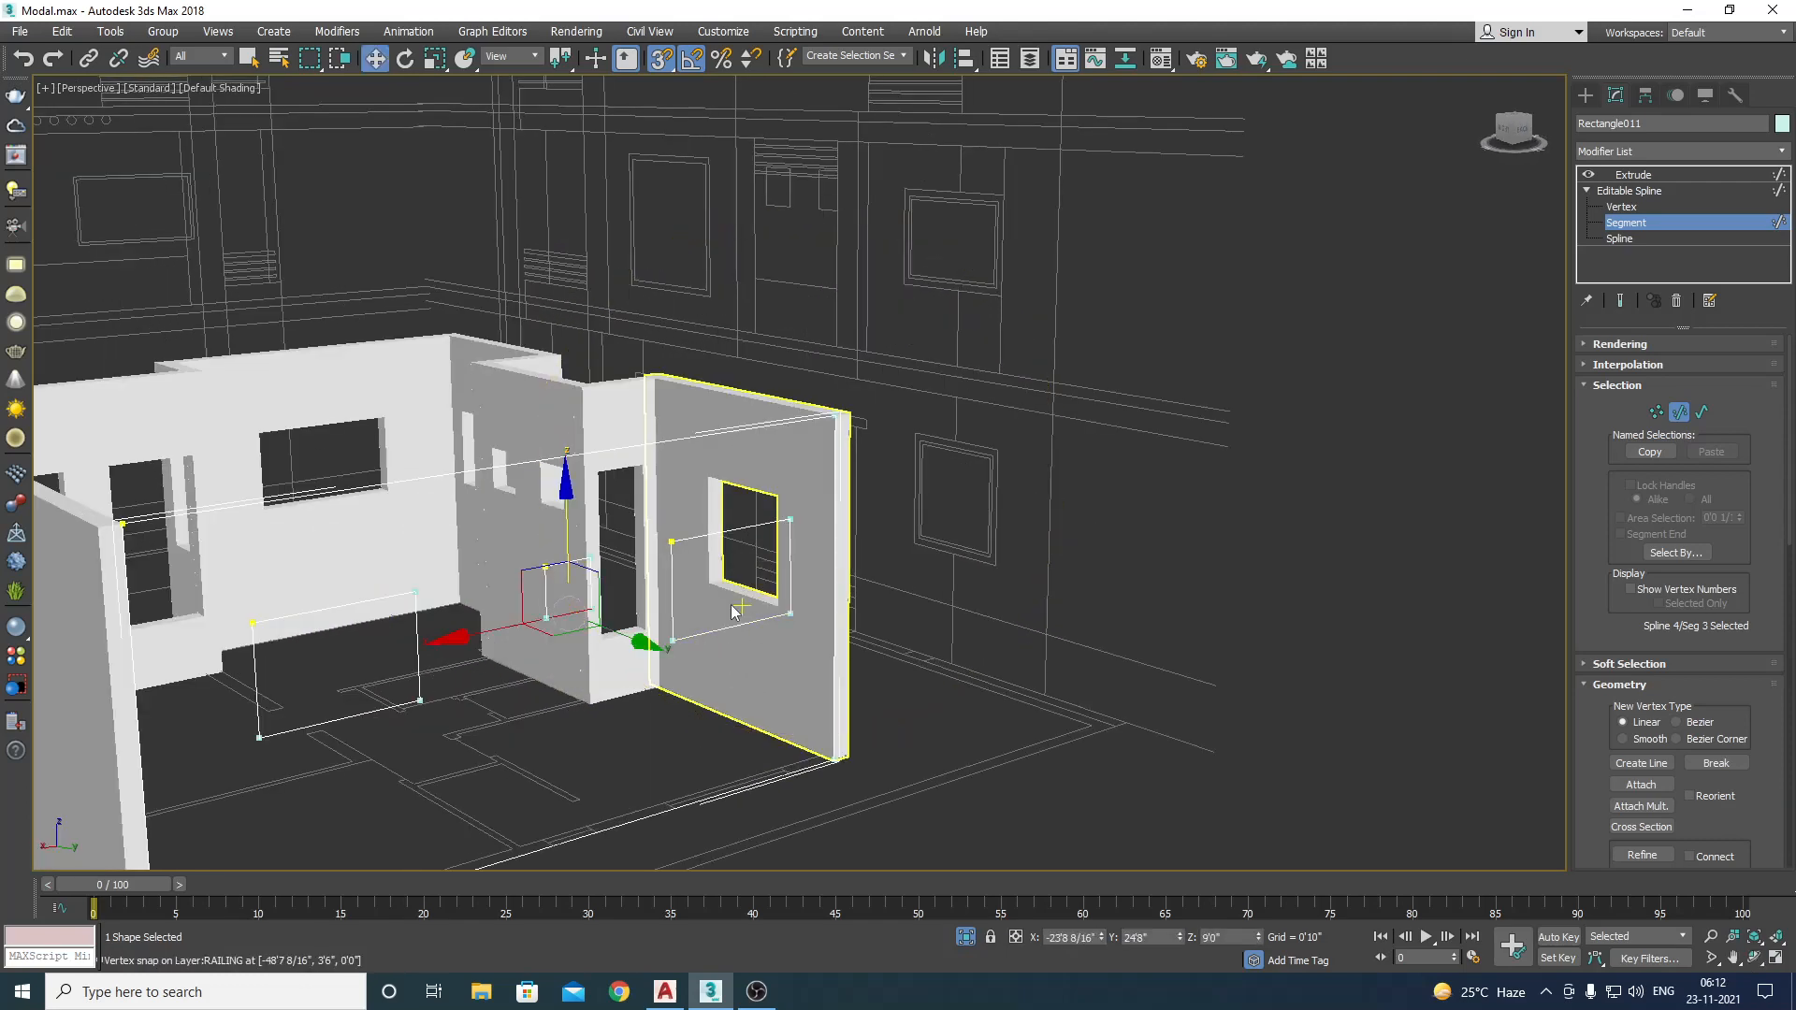
click(734, 610)
key(ctrl+z)
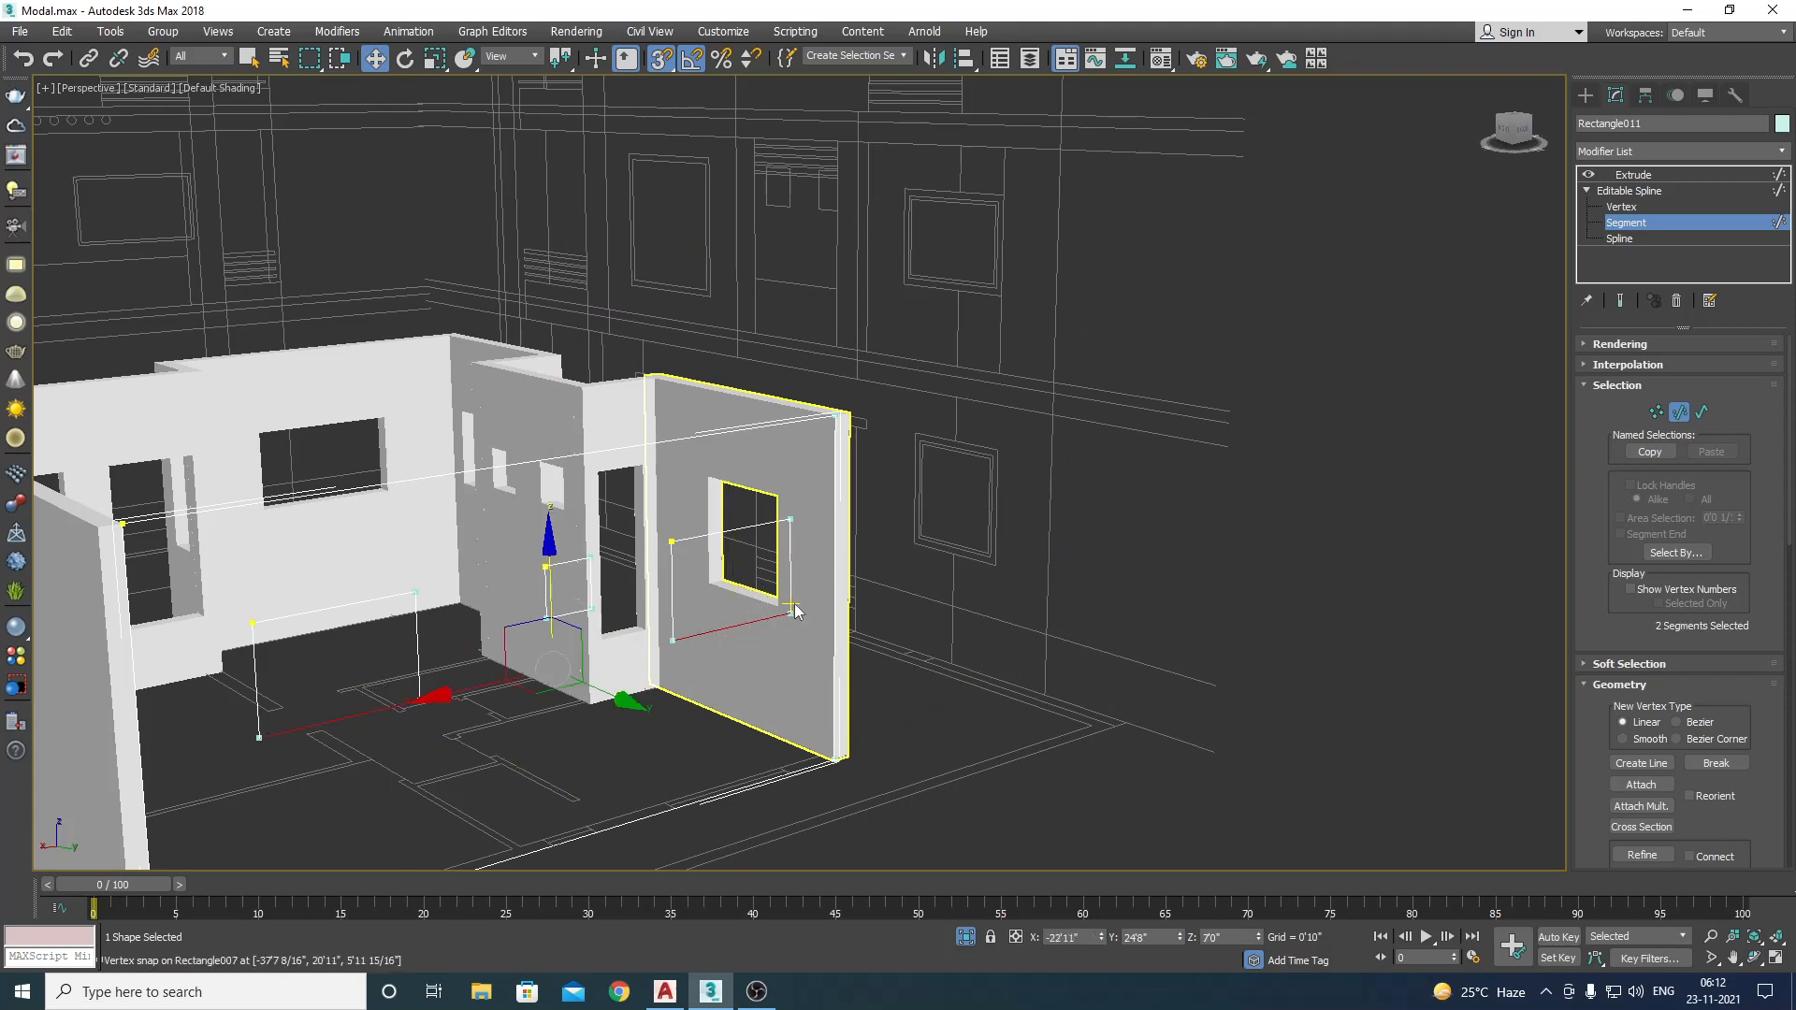
drag(551, 559, 777, 613)
scroll(777, 613, down, 5)
alt+middle_drag(777, 613, 861, 650)
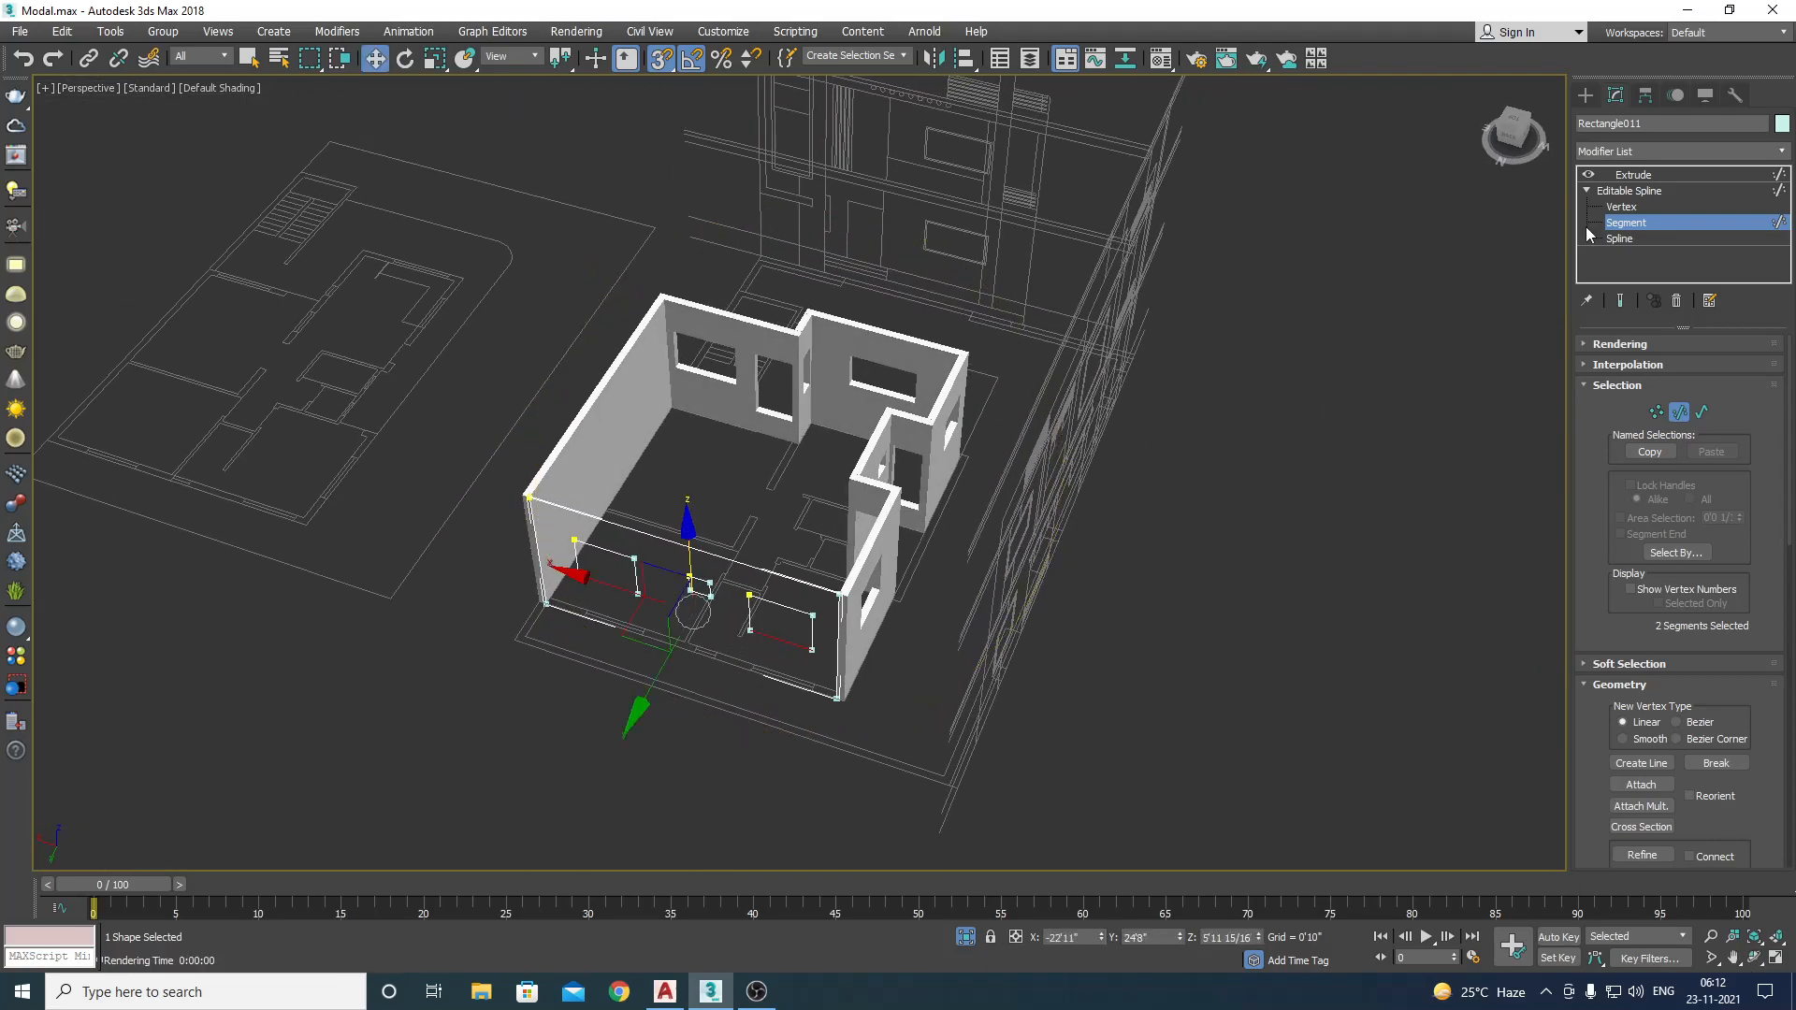
click(1633, 175)
click(1254, 664)
click(702, 621)
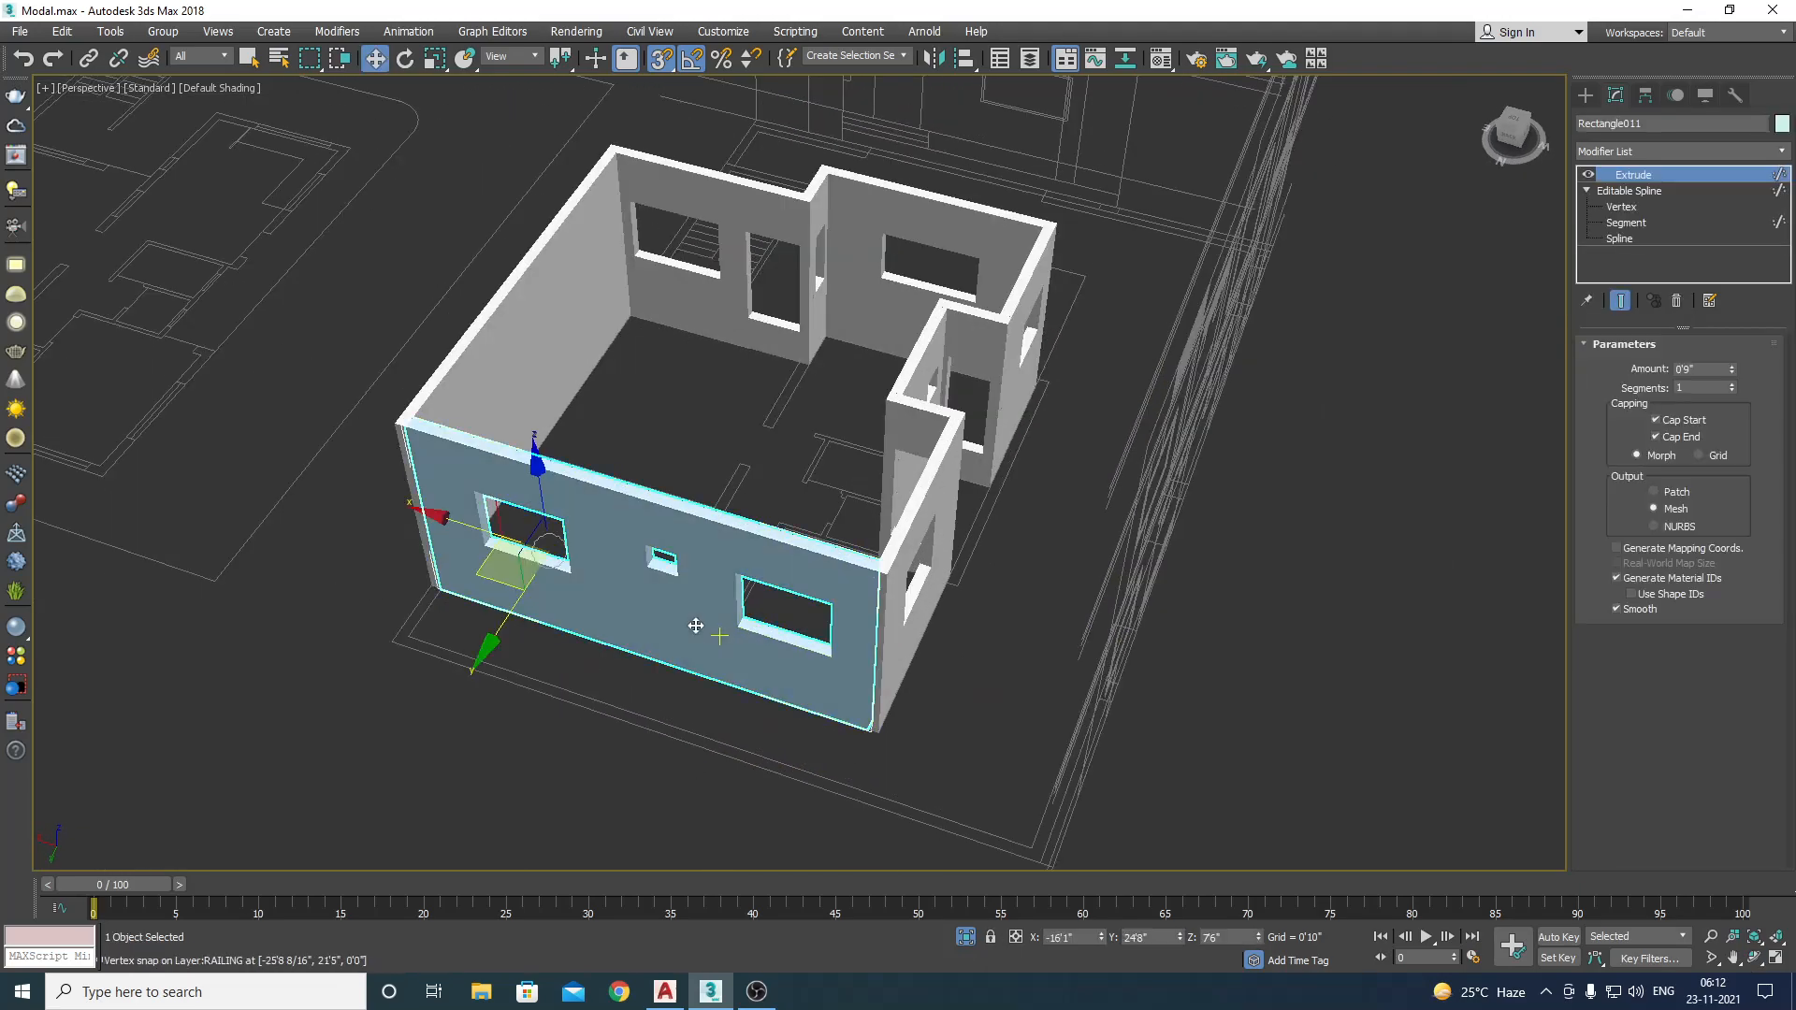
Step: Check the ground-floor walls and openings against the floor plan in the top view and against the elevations in shaded front and left views
alt+middle_drag(701, 621, 848, 631)
key(w)
key(t)
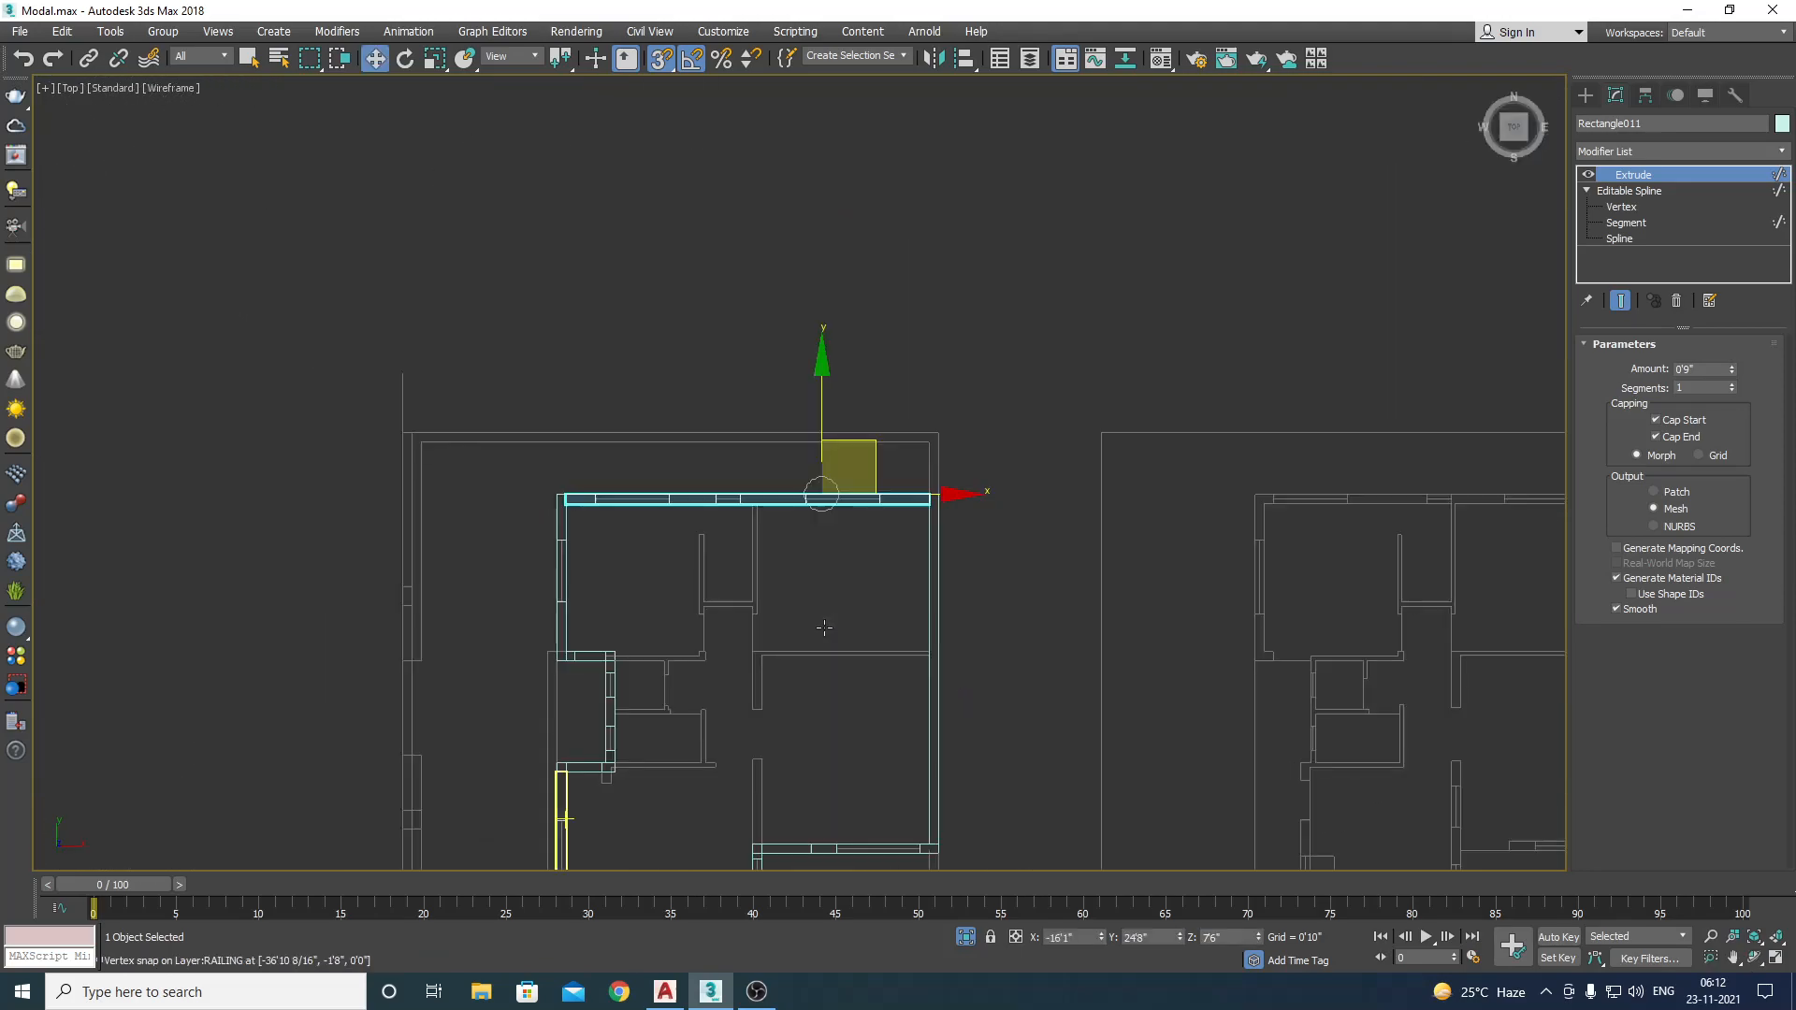
key(z)
click(996, 658)
scroll(789, 397, down, 10)
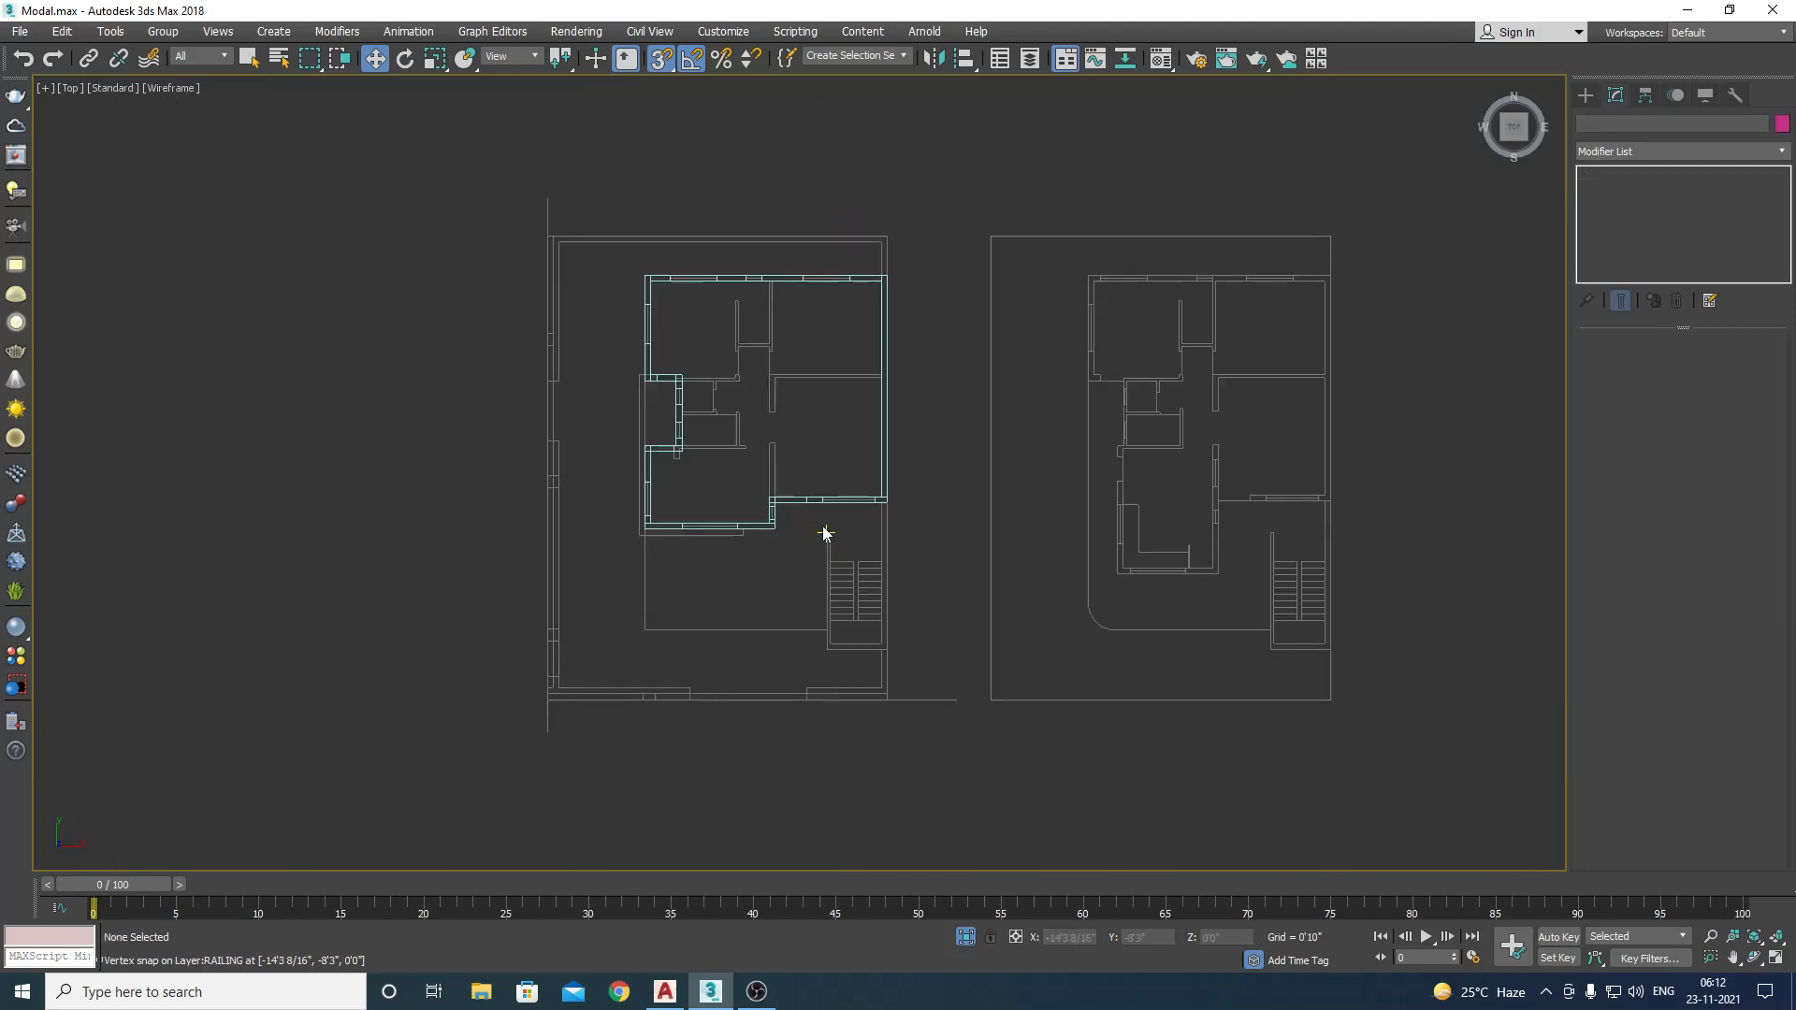
key(f)
key(F3)
scroll(882, 613, down, 5)
scroll(990, 481, up, 3)
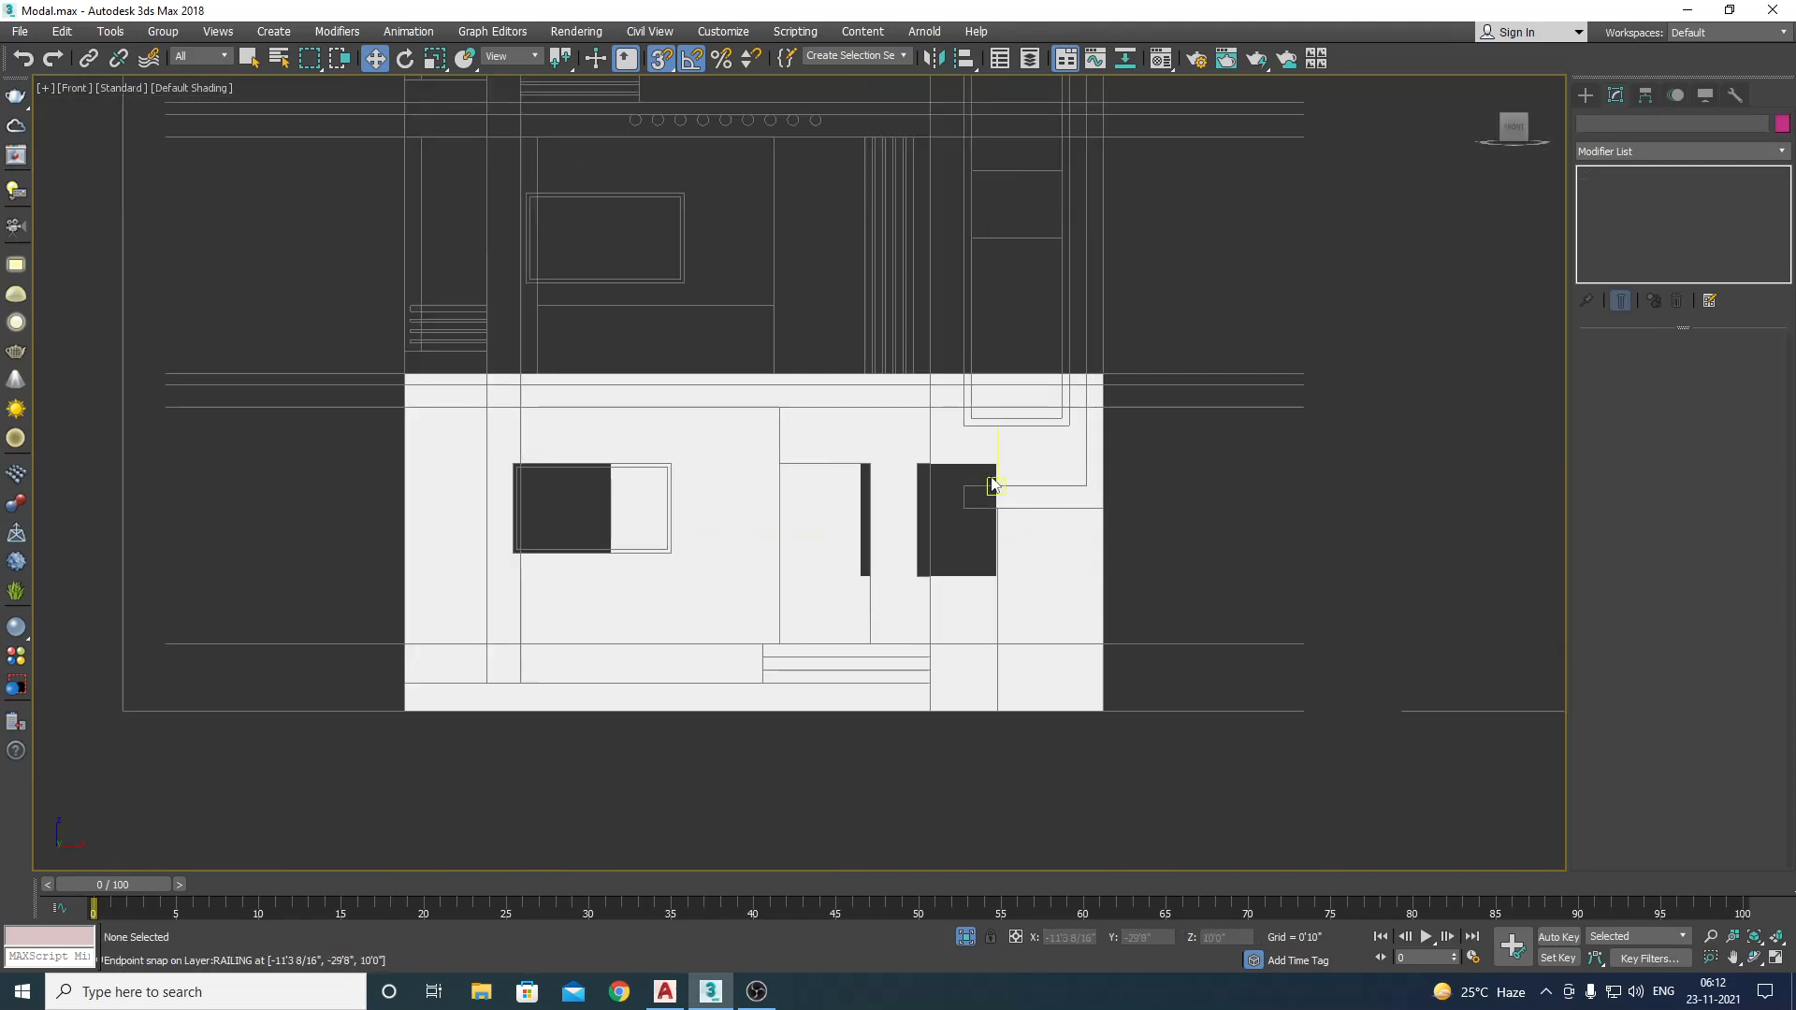
scroll(1179, 514, down, 2)
key(l)
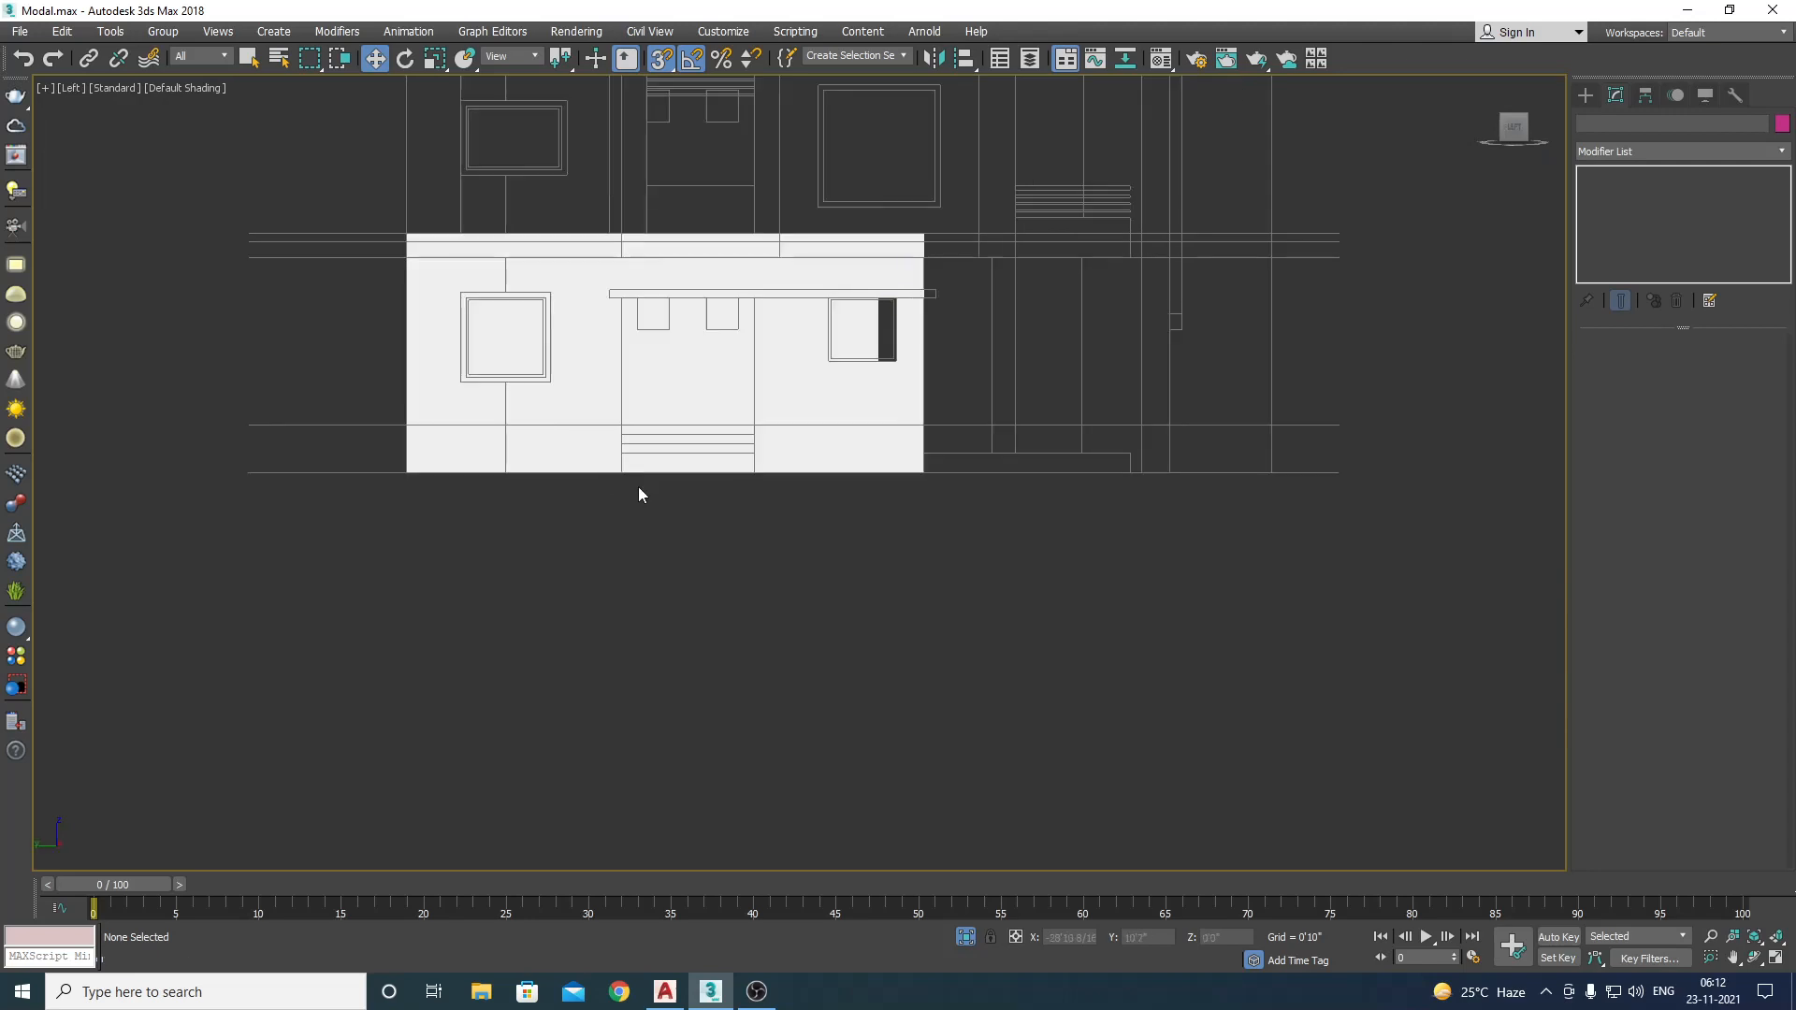
scroll(770, 581, down, 2)
scroll(866, 536, up, 4)
scroll(782, 489, down, 3)
key(f)
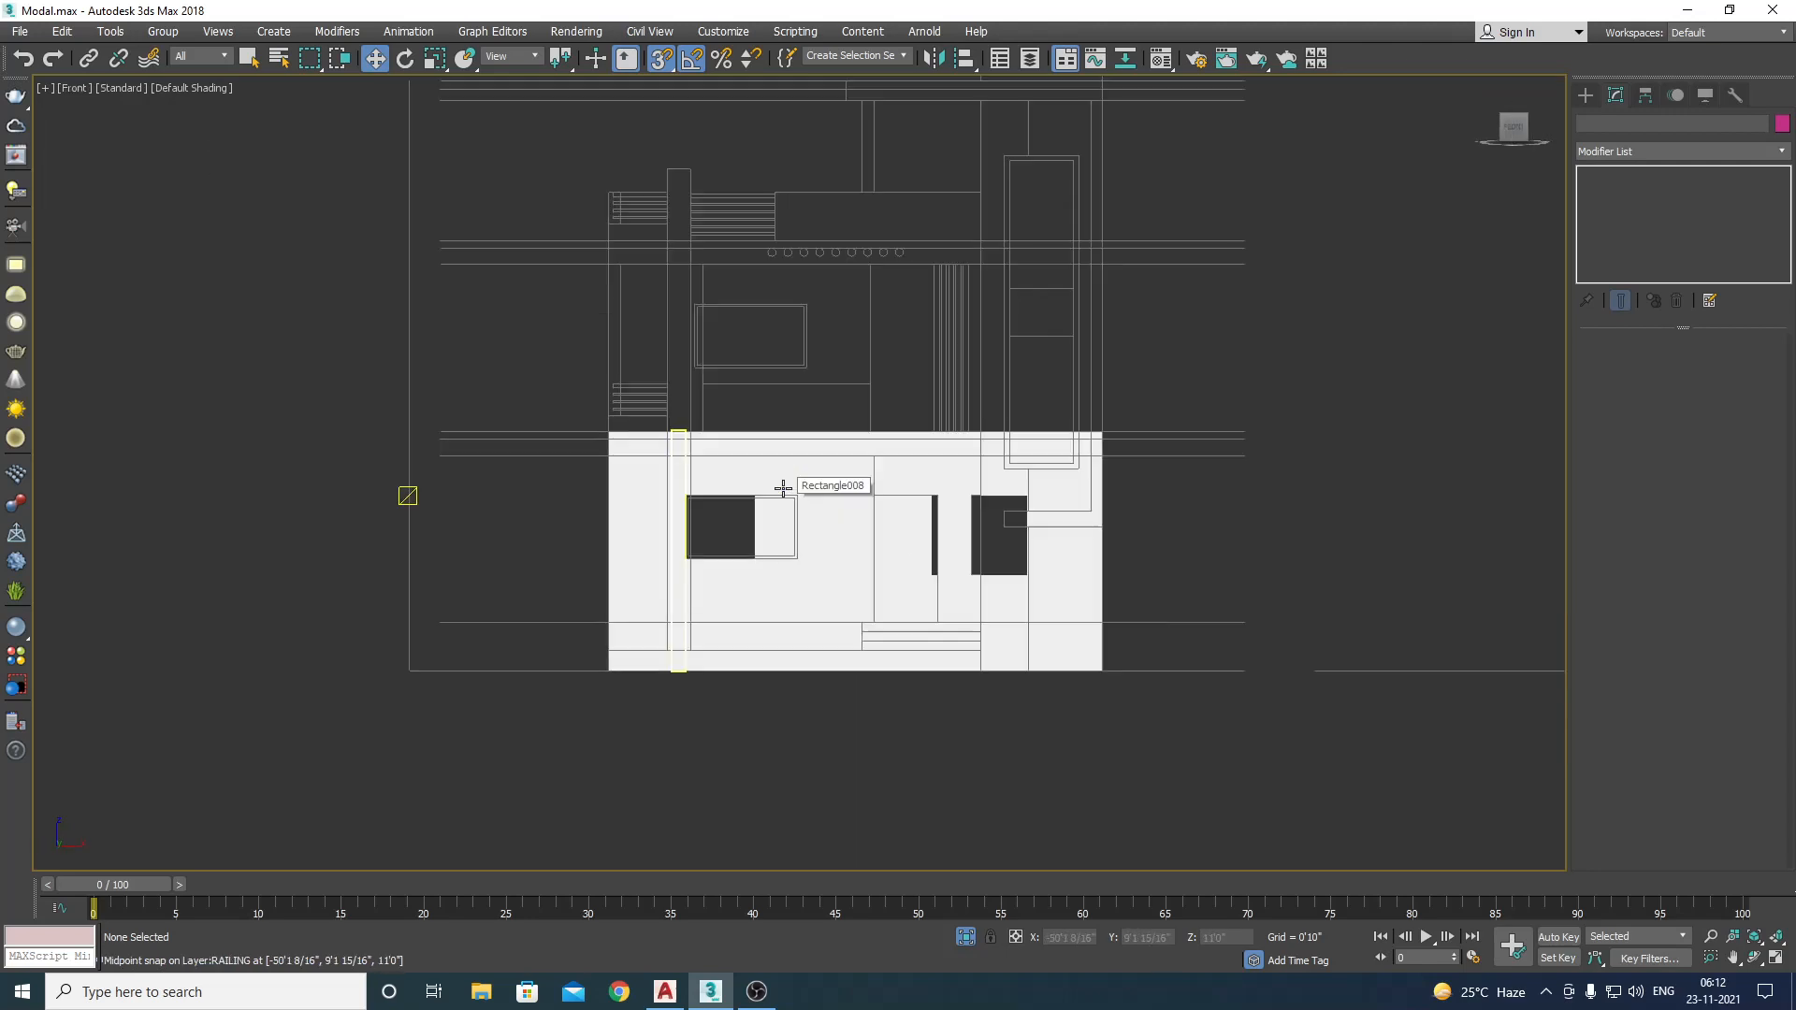
key(r)
scroll(790, 505, down, 5)
scroll(825, 524, up, 4)
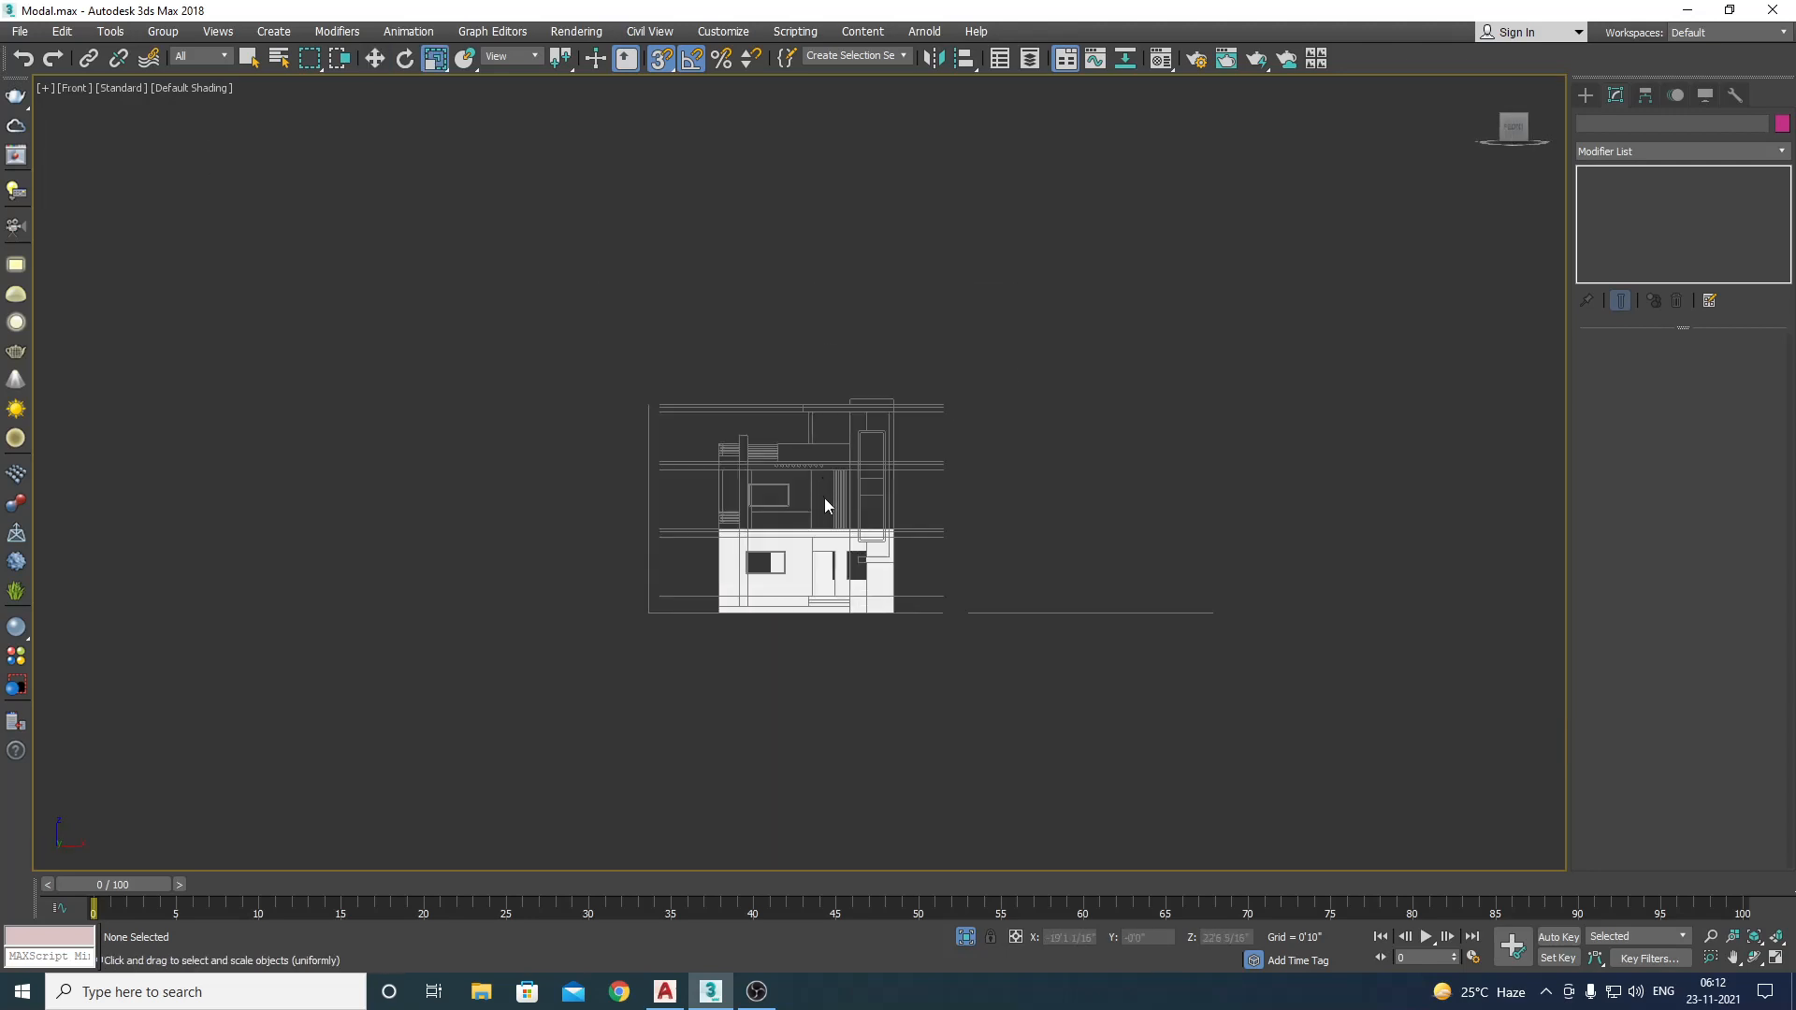
scroll(854, 529, up, 4)
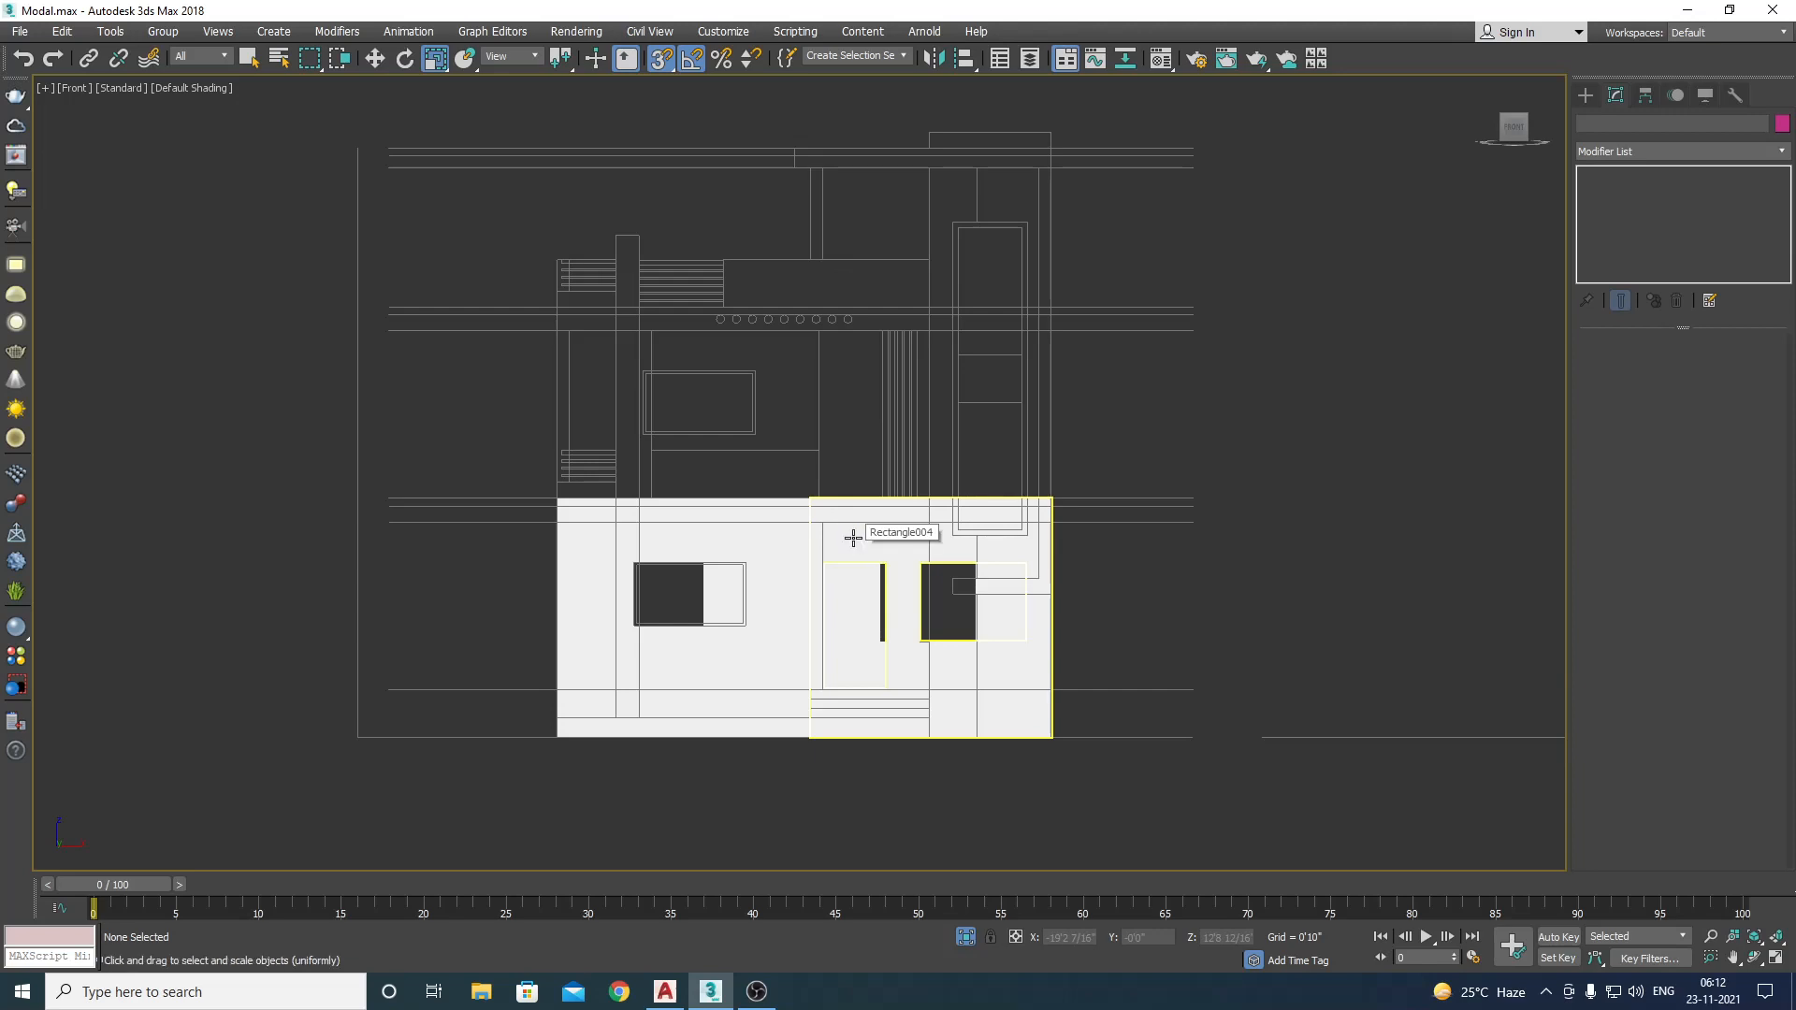